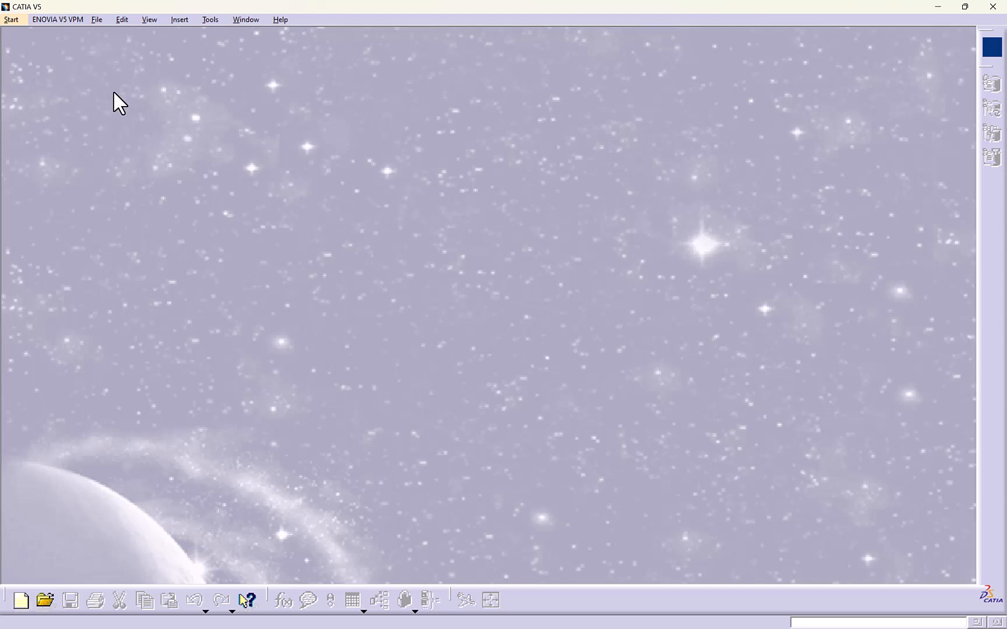
- Open the Sketcher workbench and create a new part named Part1 with hybrid design enabled
left_click(14, 20)
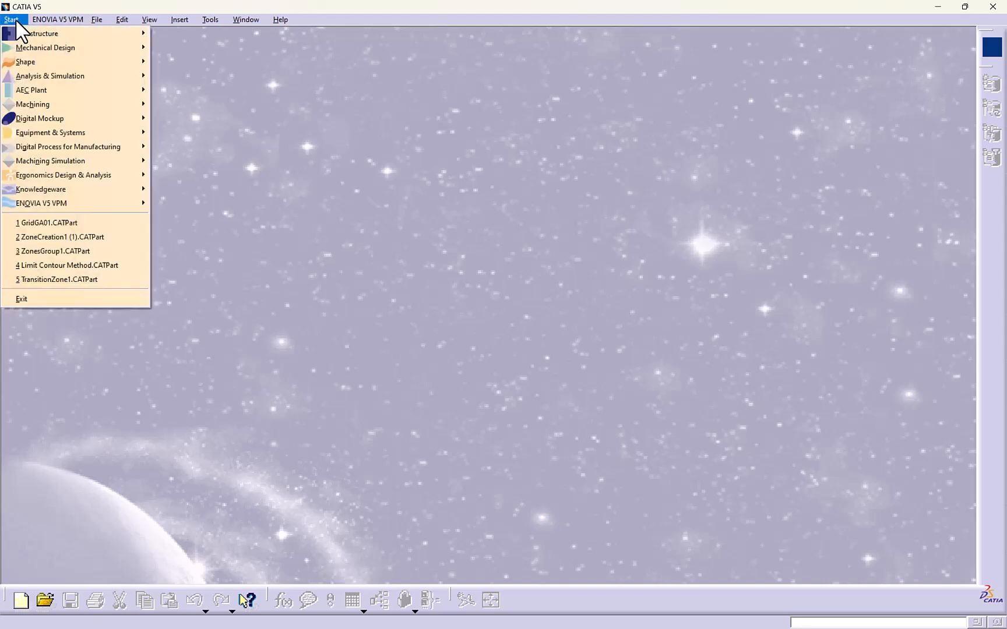
mouse_move(26, 48)
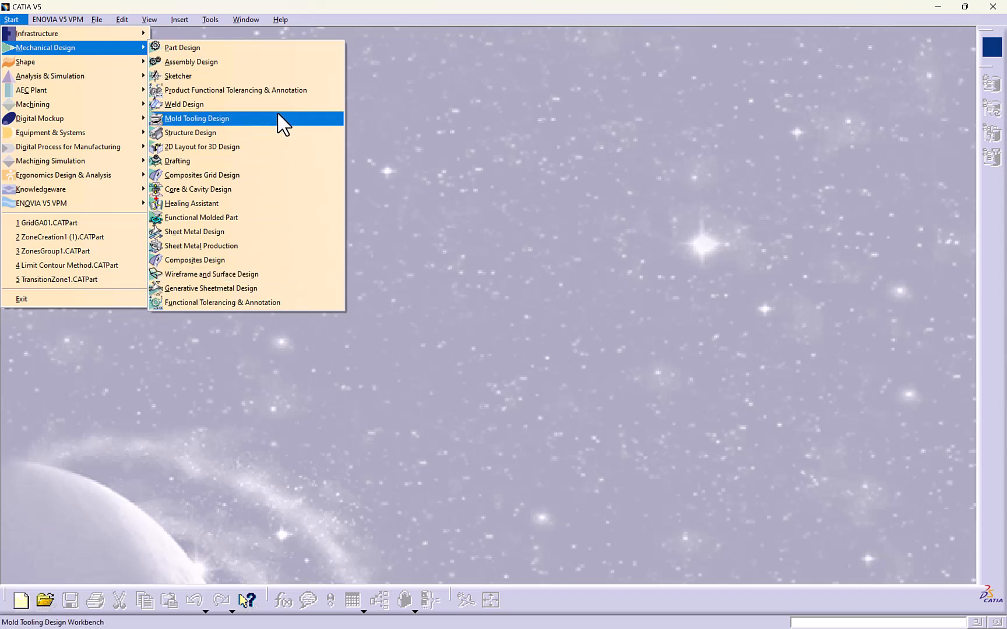
left_click(280, 77)
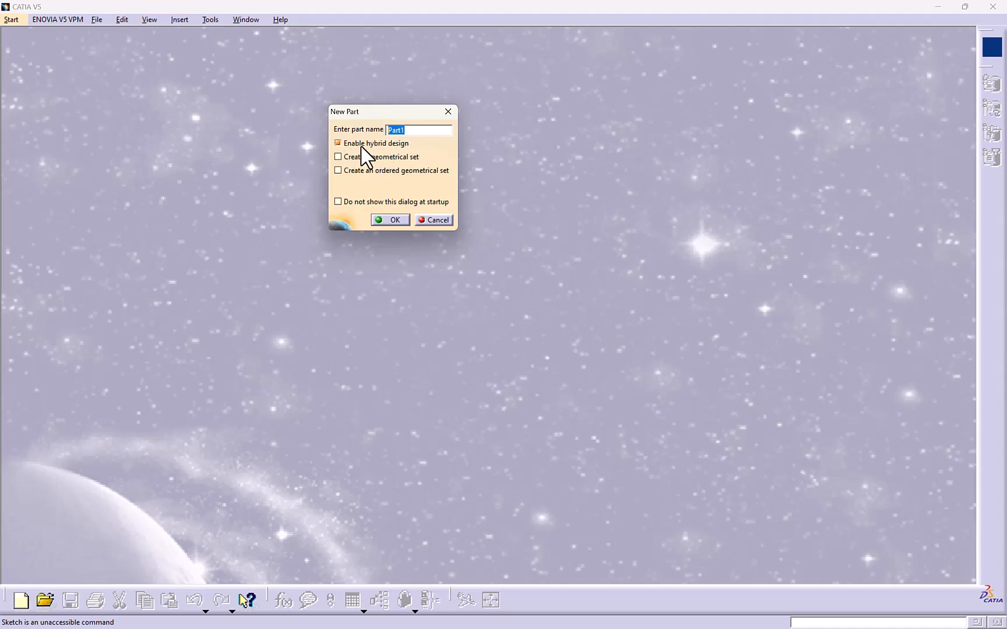
mouse_move(382, 153)
left_click(389, 220)
- Examine the new part's specification tree, its three reference planes and the compass from another viewing angle
middle_click_drag(263, 152, 327, 155)
left_click_drag(367, 176, 548, 346)
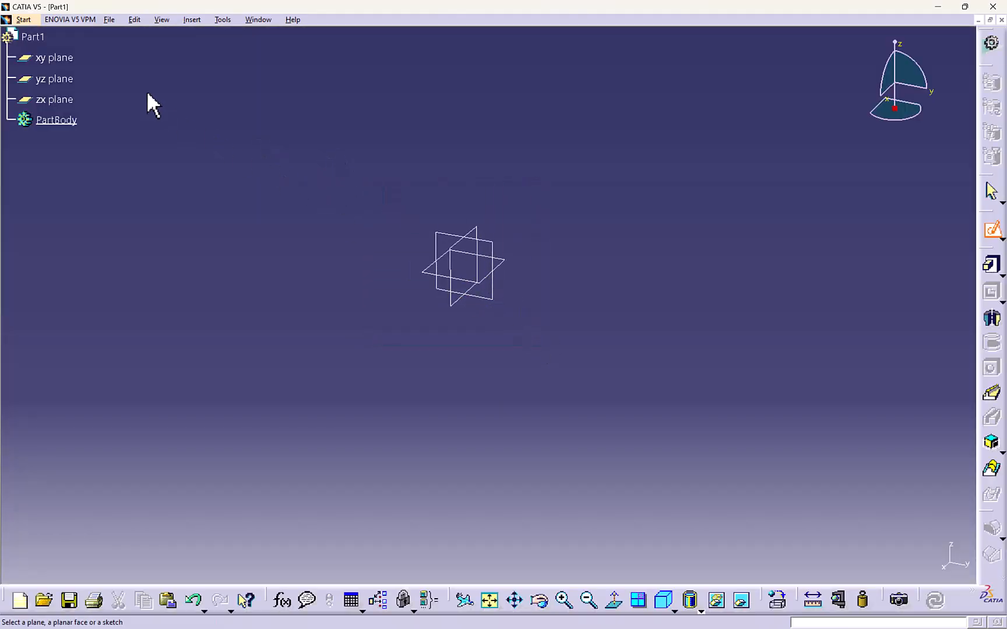
left_click_drag(83, 35, 117, 103)
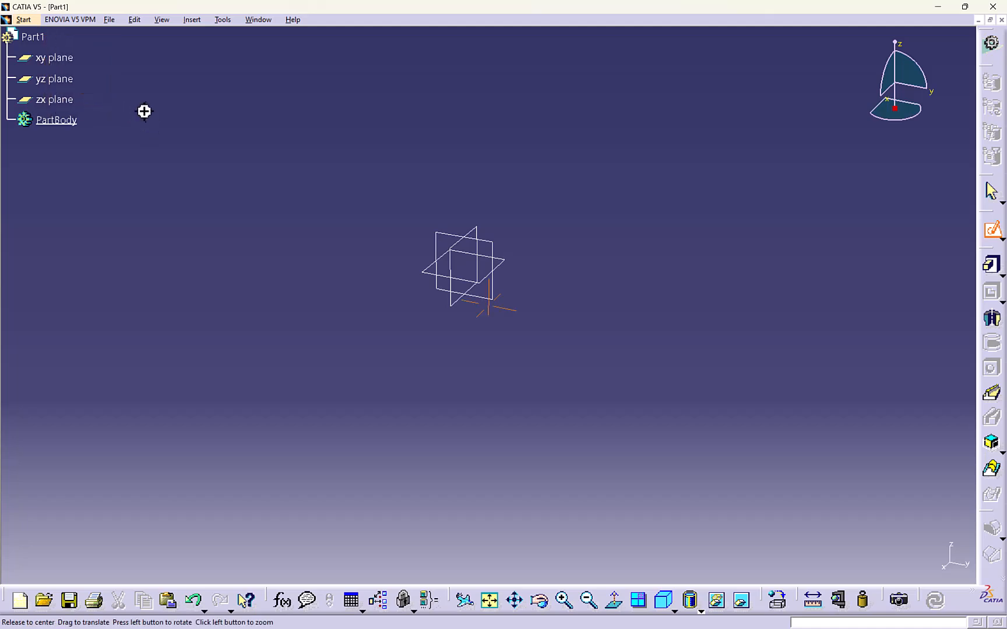
middle_click_drag(144, 110, 148, 155)
scroll(152, 148, "up", 2)
scroll(153, 148, "down", 1)
left_click_drag(393, 227, 532, 367)
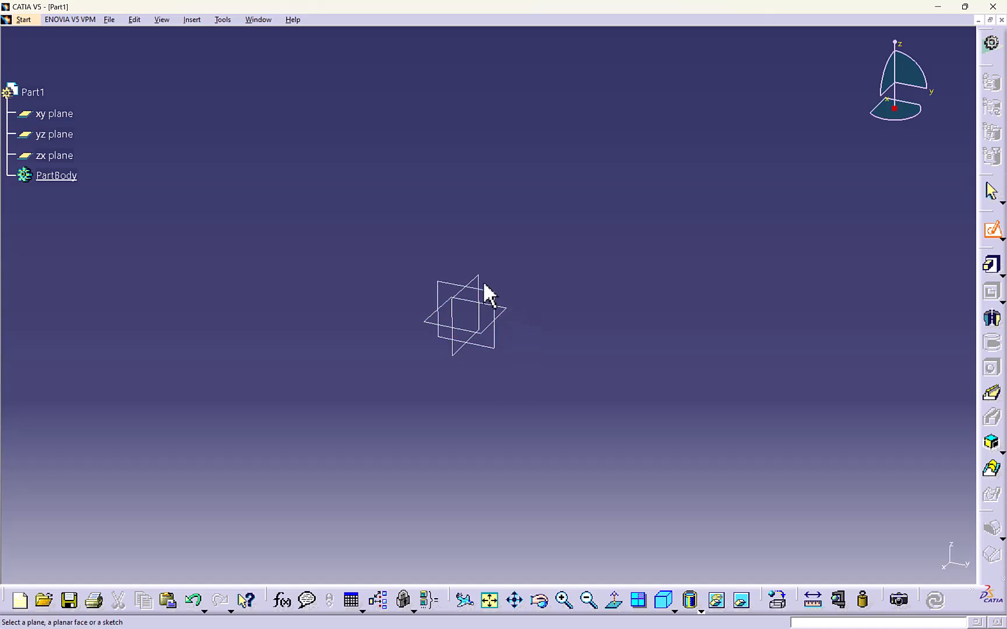
scroll(144, 137, "down", 1)
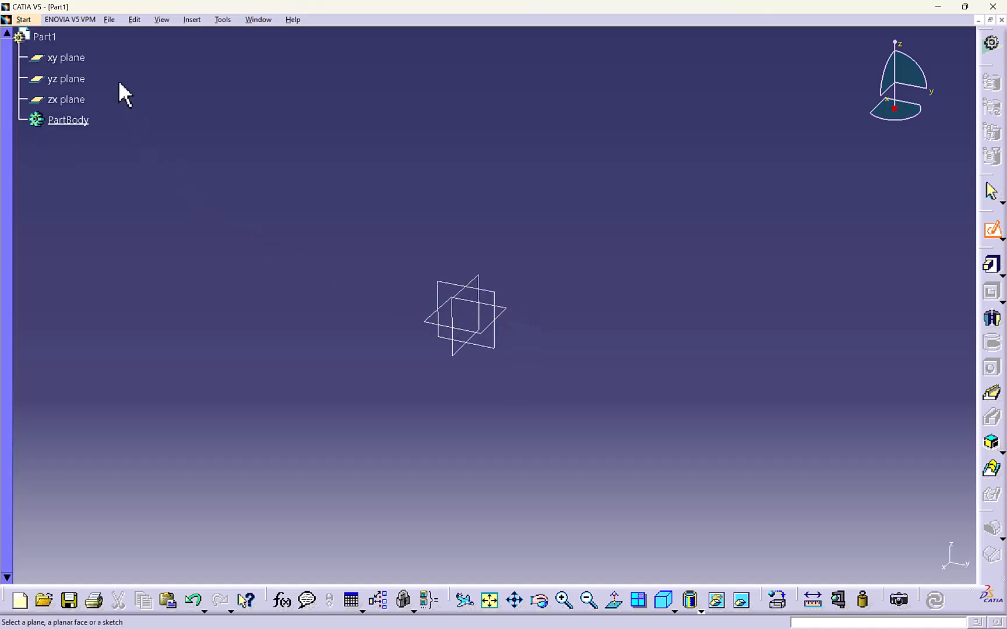
scroll(117, 79, "up", 1)
left_click_drag(114, 66, 8, 218)
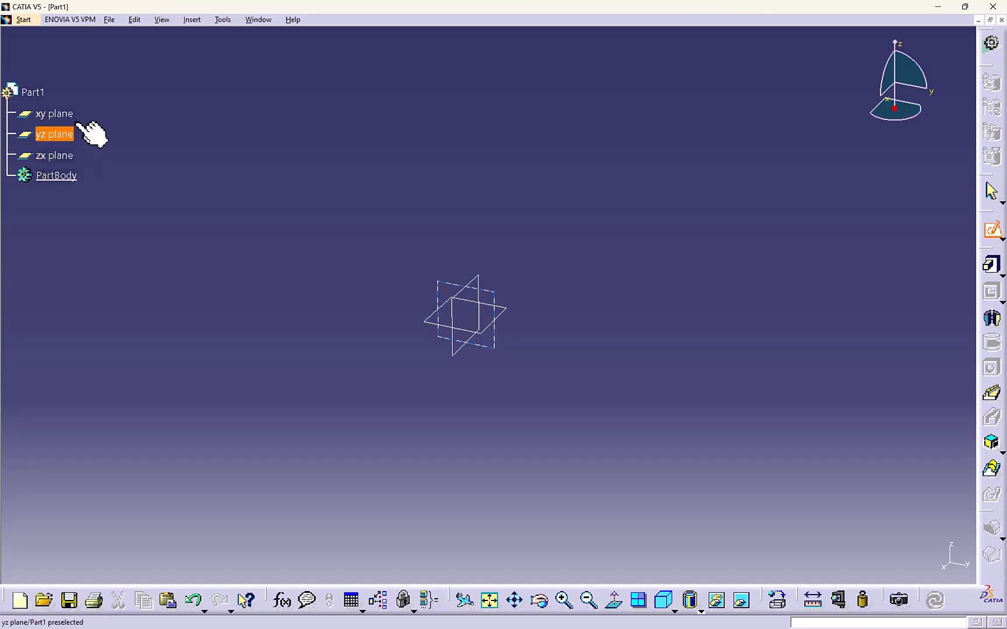
scroll(82, 162, "down", 1)
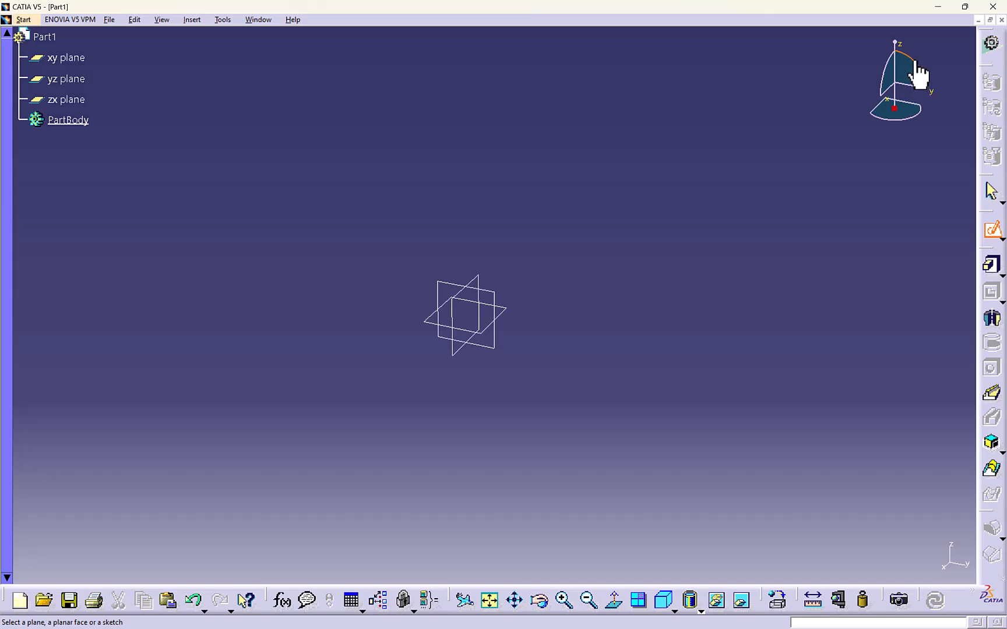
left_click_drag(918, 78, 916, 104)
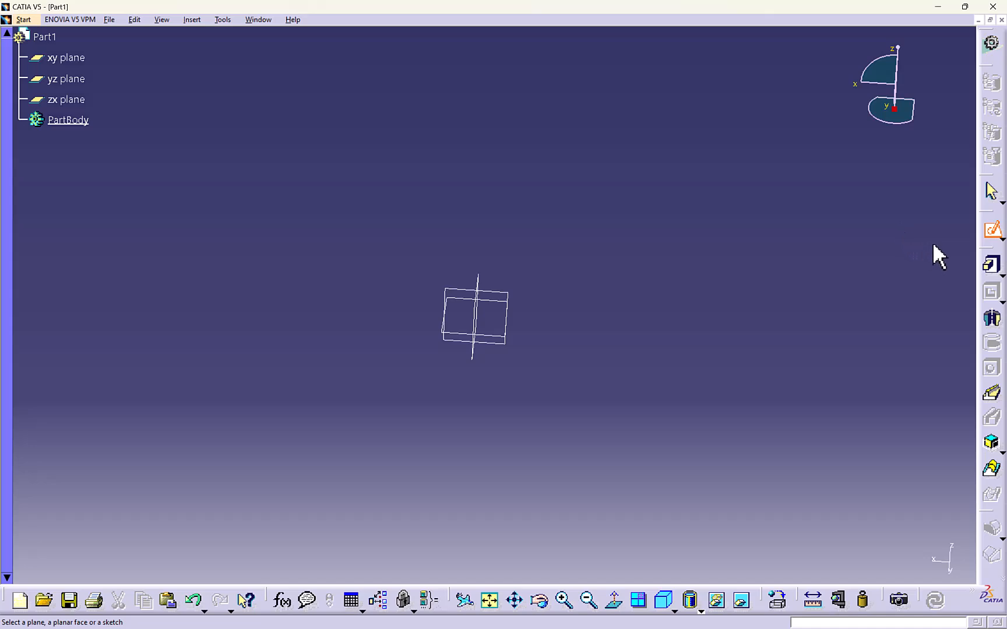
- Undock the Sketch-Based Features, Dress-Up Features, Transformation Features, Reference Elements and surface-based features toolbars so they float over the work area
mouse_move(986, 262)
left_mouse_down()
mouse_move(658, 193)
mouse_move(771, 202)
mouse_move(794, 214)
left_mouse_up()
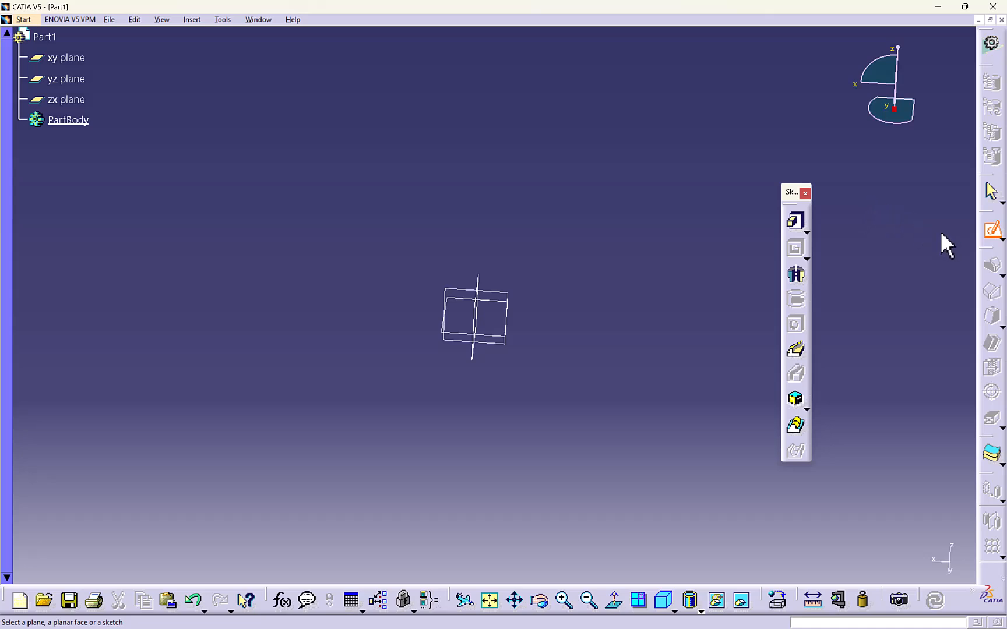
mouse_move(784, 192)
left_mouse_down()
mouse_move(711, 49)
mouse_move(714, 24)
mouse_move(670, 125)
left_mouse_up()
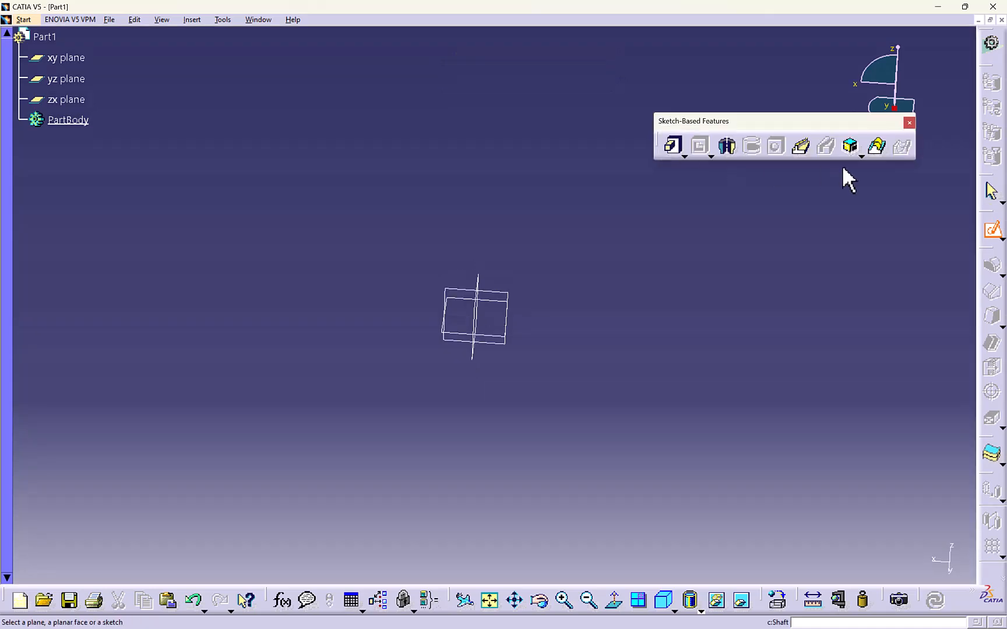
left_click_drag(983, 248, 424, 128)
left_click_drag(991, 291, 613, 69)
left_click_drag(992, 435, 644, 178)
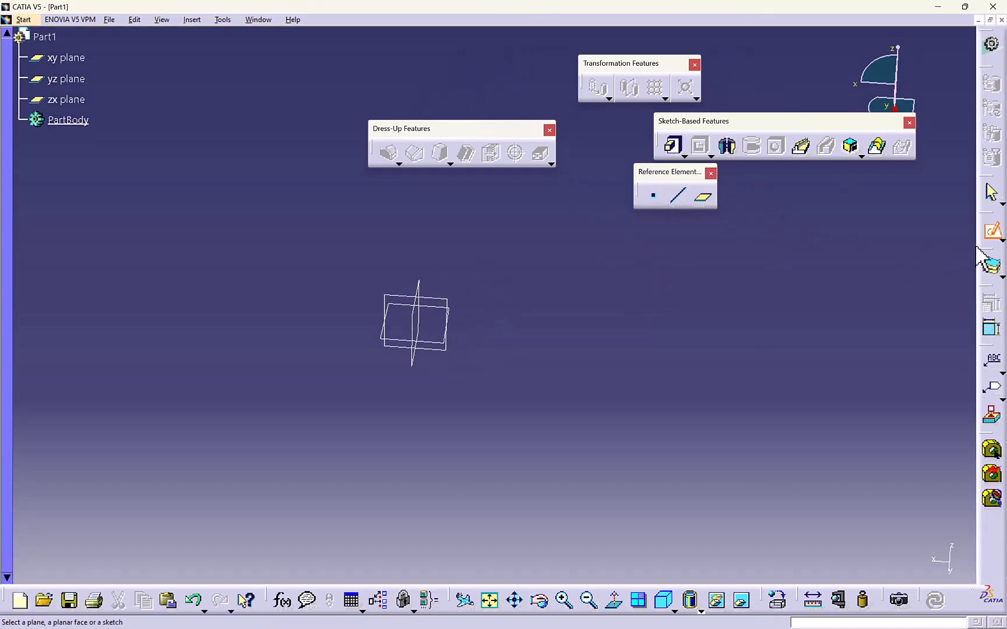
left_click_drag(991, 254, 793, 223)
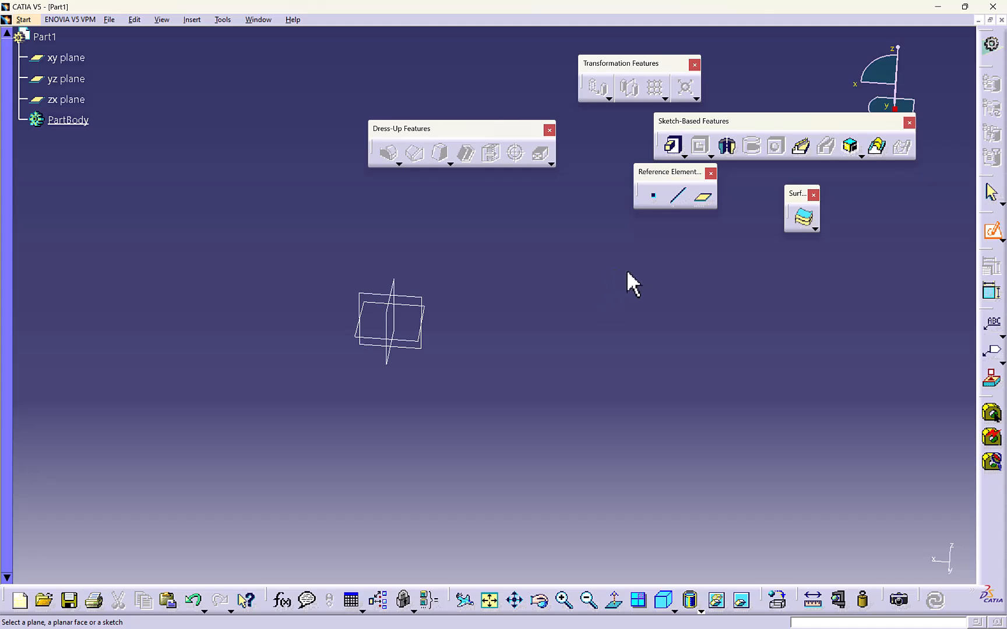
- Dock the Dress-Up, Sketch-Based, Reference Elements and surface-based toolbars in a row above the model, and Transformation Features in a column beside the tree
left_click_drag(382, 139, 9, 40)
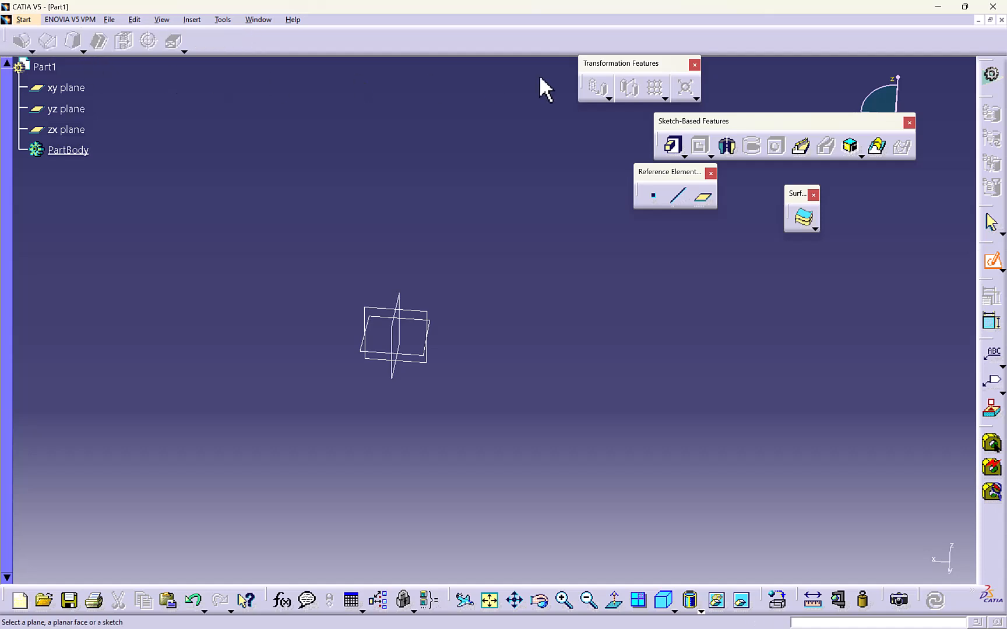
mouse_move(586, 64)
left_mouse_down()
mouse_move(299, 65)
mouse_move(6, 92)
mouse_move(11, 80)
left_mouse_up()
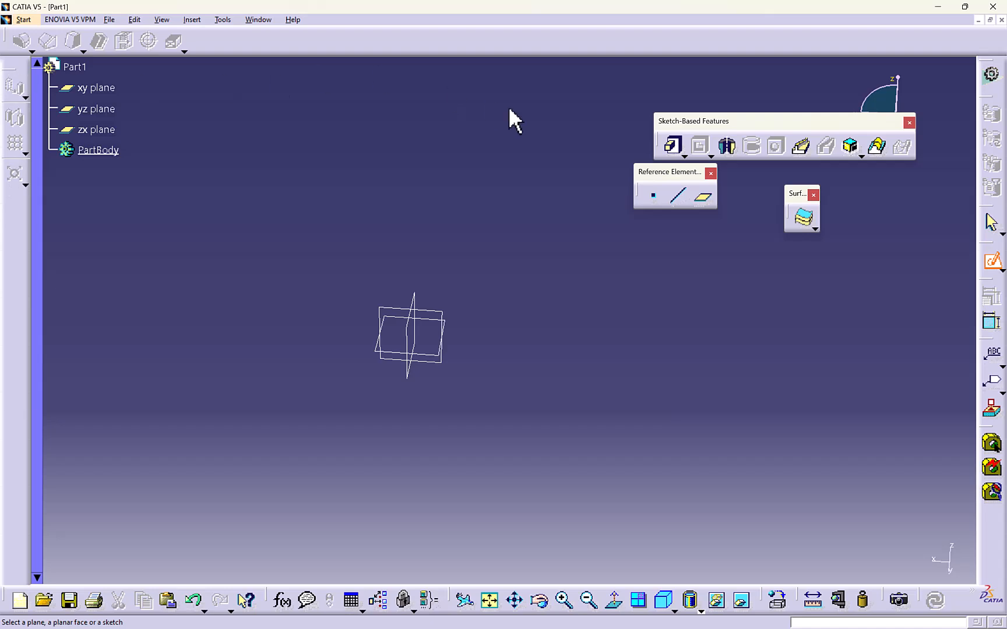
mouse_move(677, 125)
left_mouse_down()
mouse_move(317, 43)
mouse_move(257, 41)
left_mouse_up()
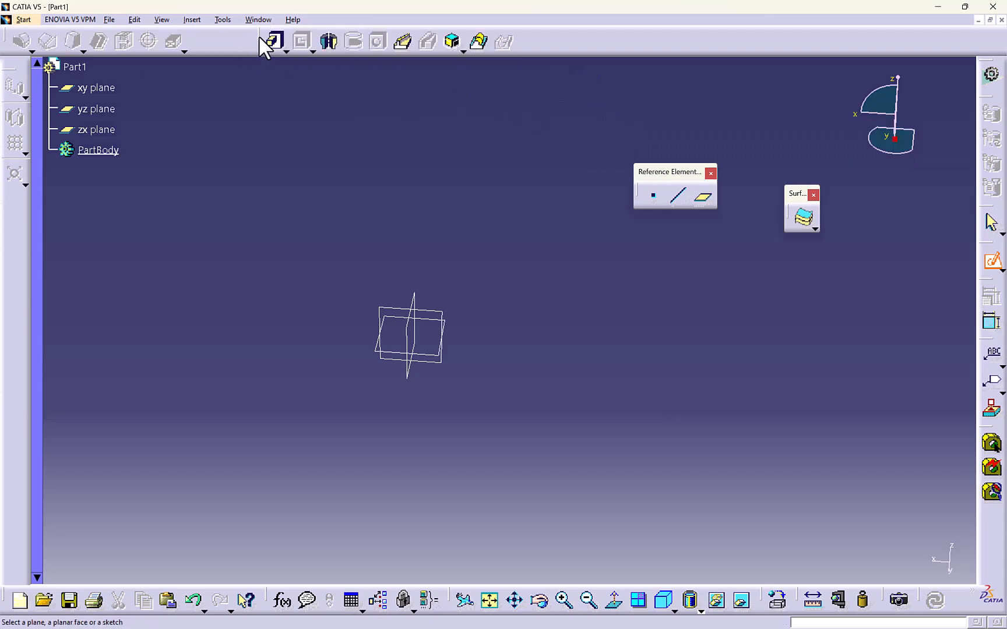
left_click_drag(646, 171, 507, 41)
left_click_drag(796, 194, 612, 41)
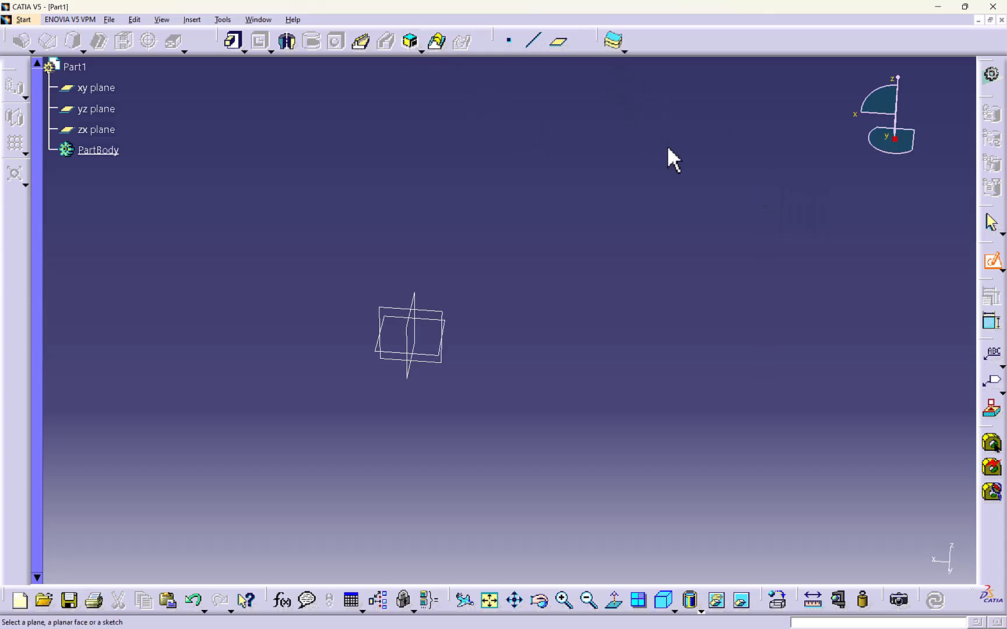
- Undock the Sketcher toolbar and dock it beside the surface-based features toolbar in the row above the model
mouse_move(992, 251)
left_mouse_down()
mouse_move(719, 213)
mouse_move(830, 260)
left_mouse_up()
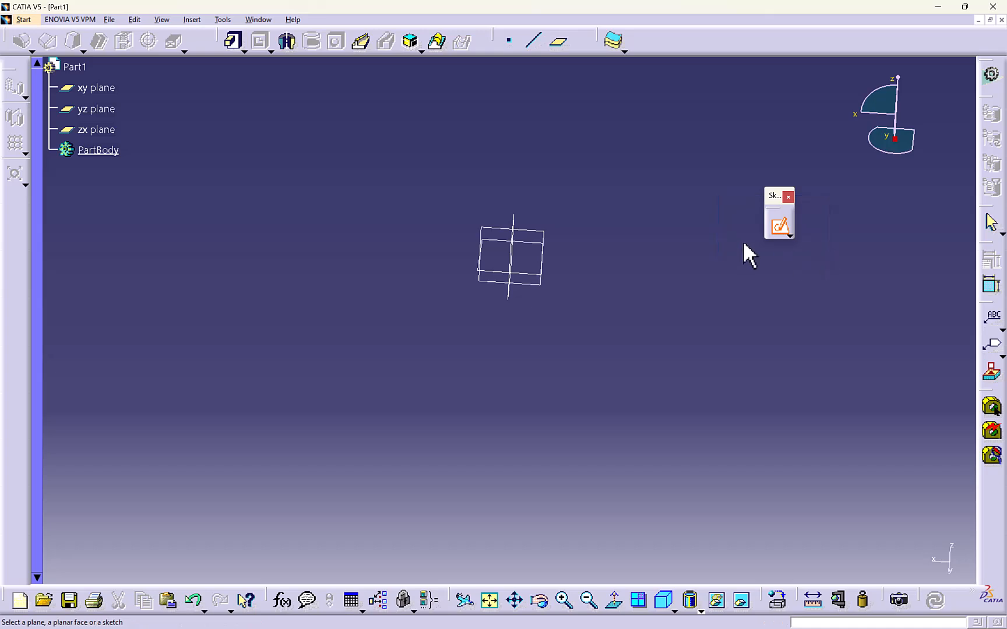
left_click(23, 19)
mouse_move(140, 48)
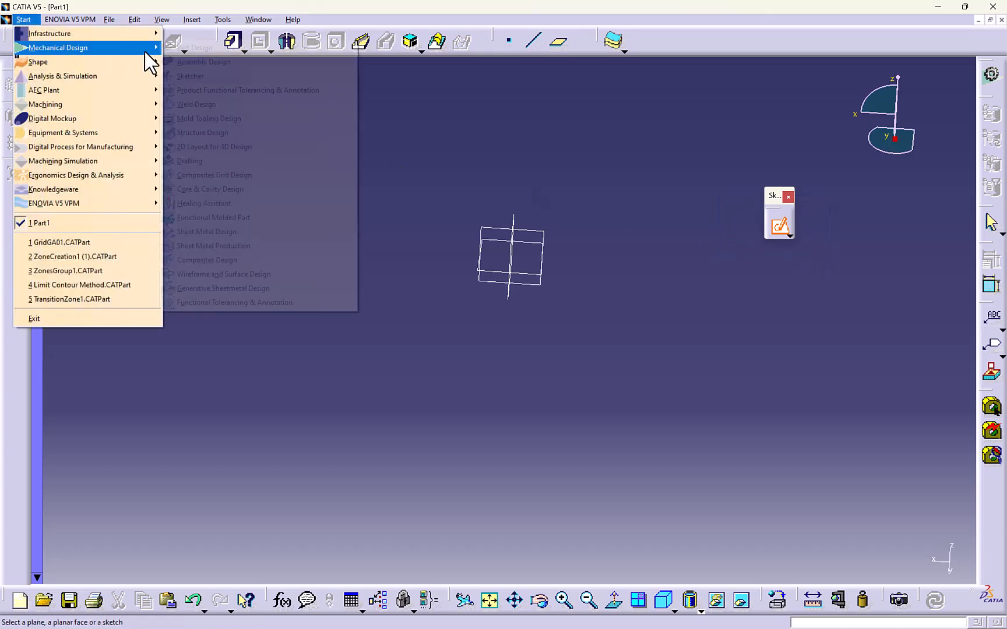
left_click(697, 193)
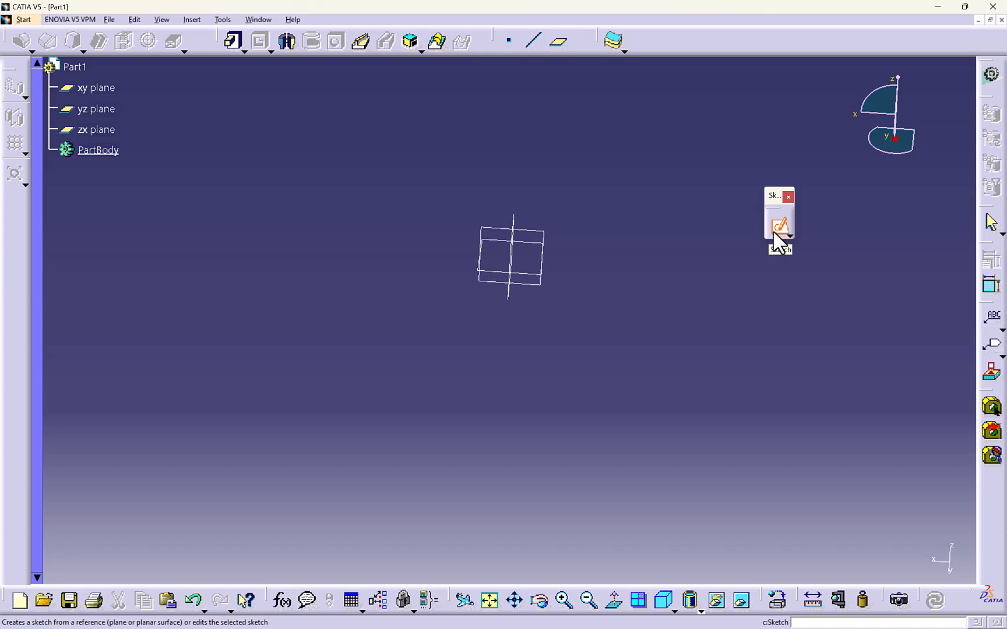
left_click(773, 233)
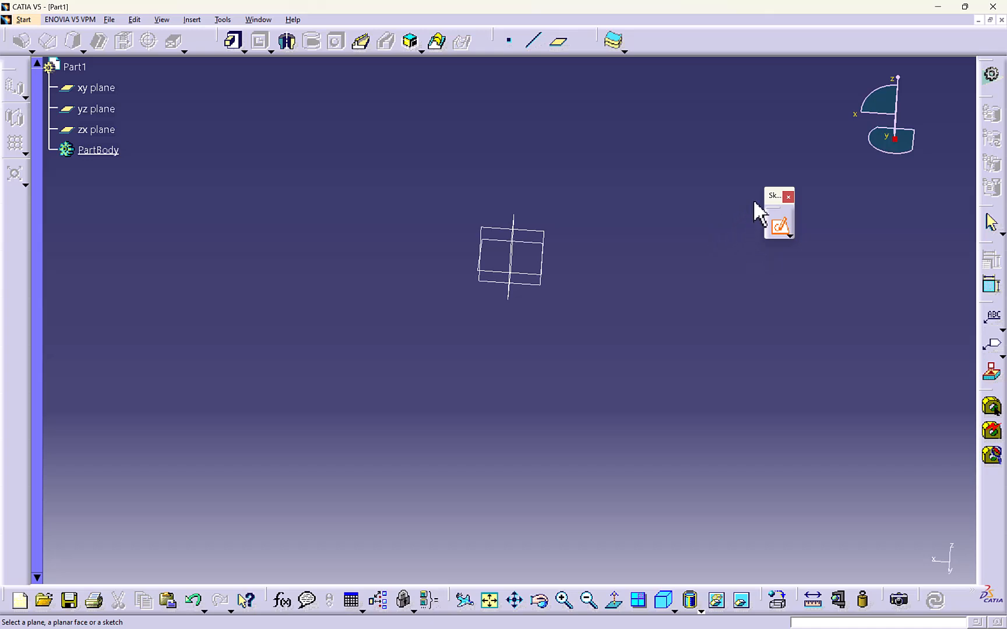
left_click_drag(768, 196, 642, 35)
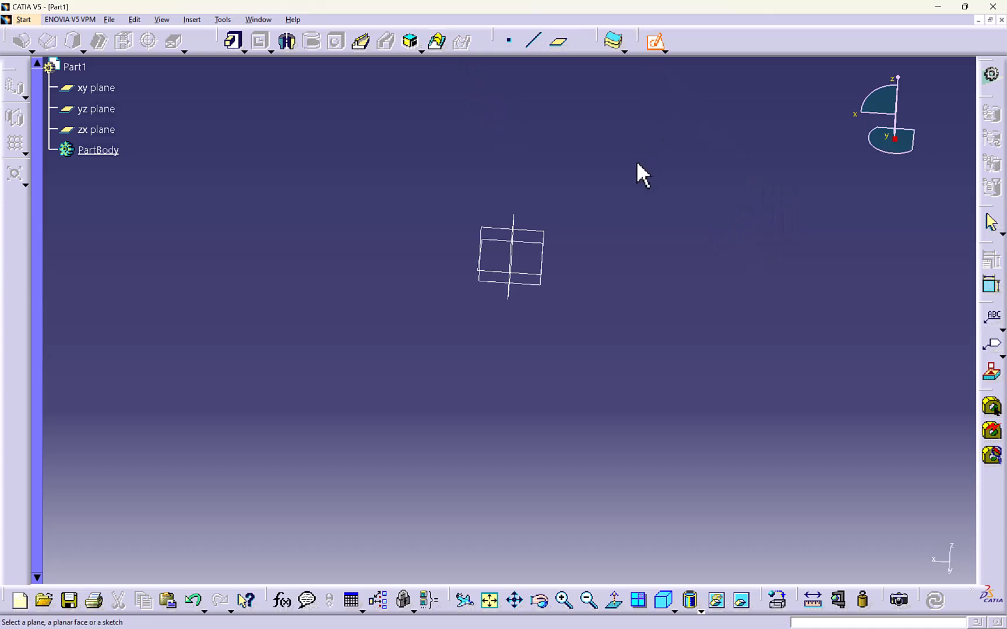
- Start a new sketch on the xy plane
middle_click_drag(636, 163, 577, 254)
scroll(574, 225, "up", 1)
scroll(544, 268, "up", 1)
scroll(578, 254, "up", 1)
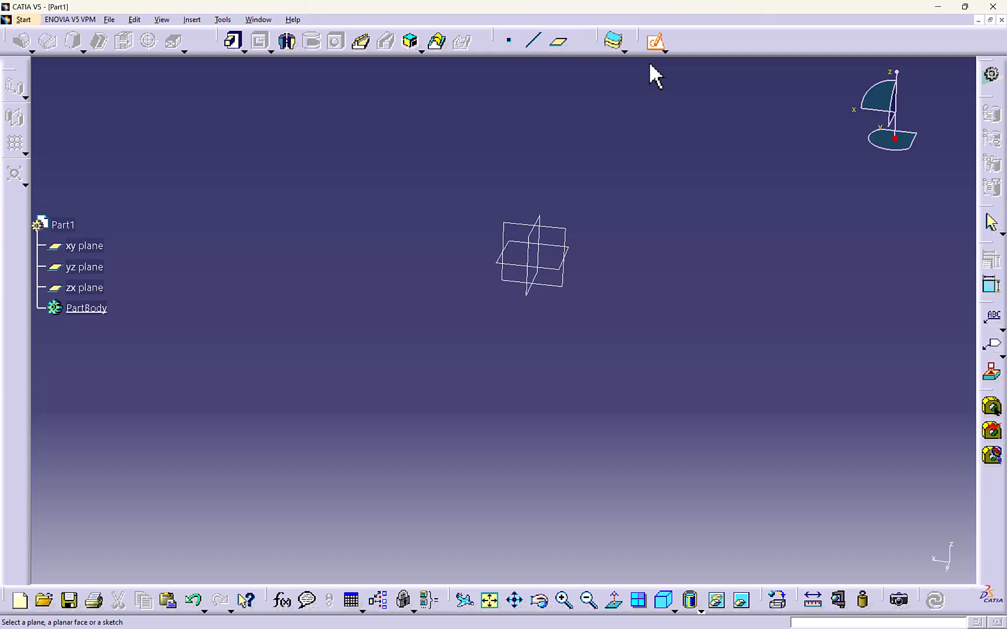
scroll(378, 211, "down", 2)
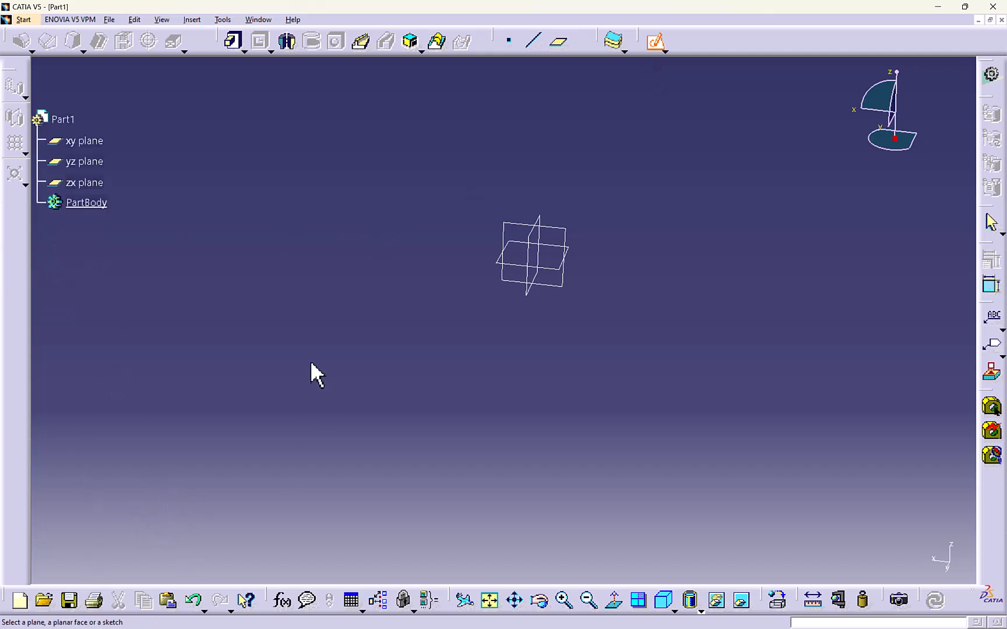
scroll(310, 363, "down", 1)
scroll(311, 363, "up", 1)
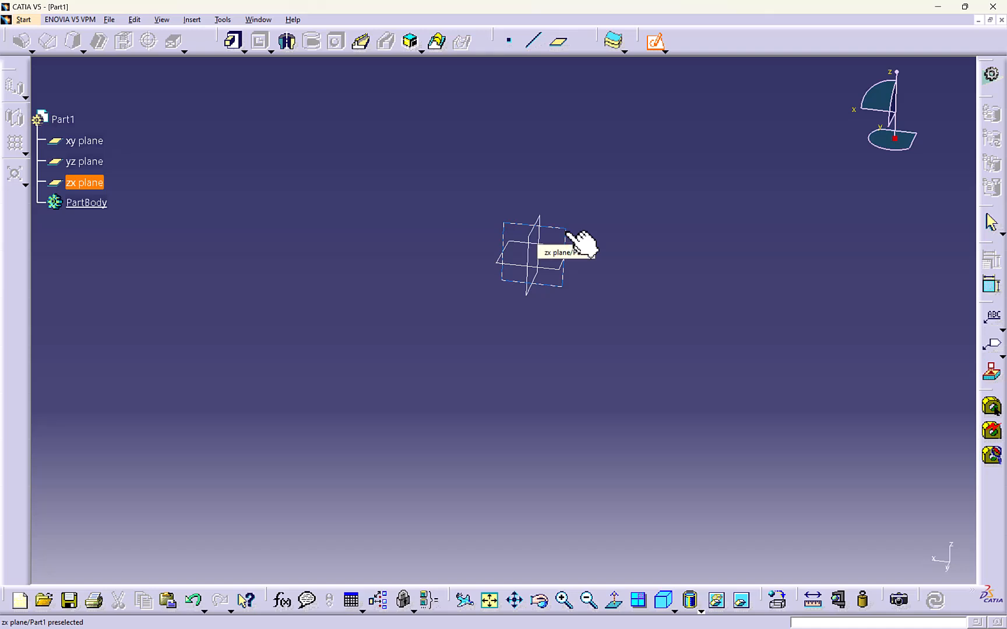
left_click(551, 269)
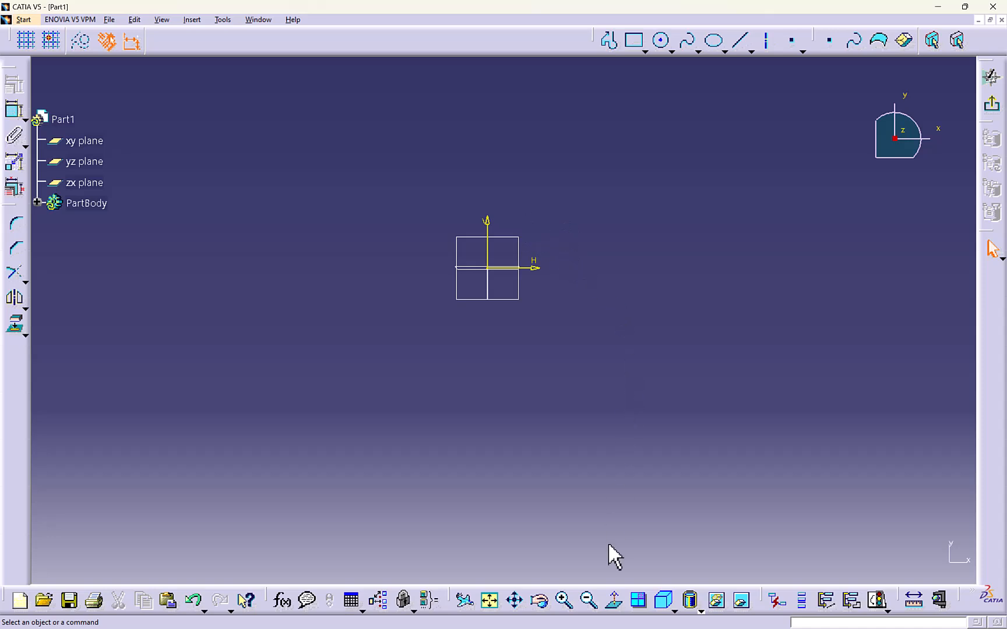
- View the sketch plane from its reverse side, tilt it, and return to the normal view of the sketch
left_click(613, 598)
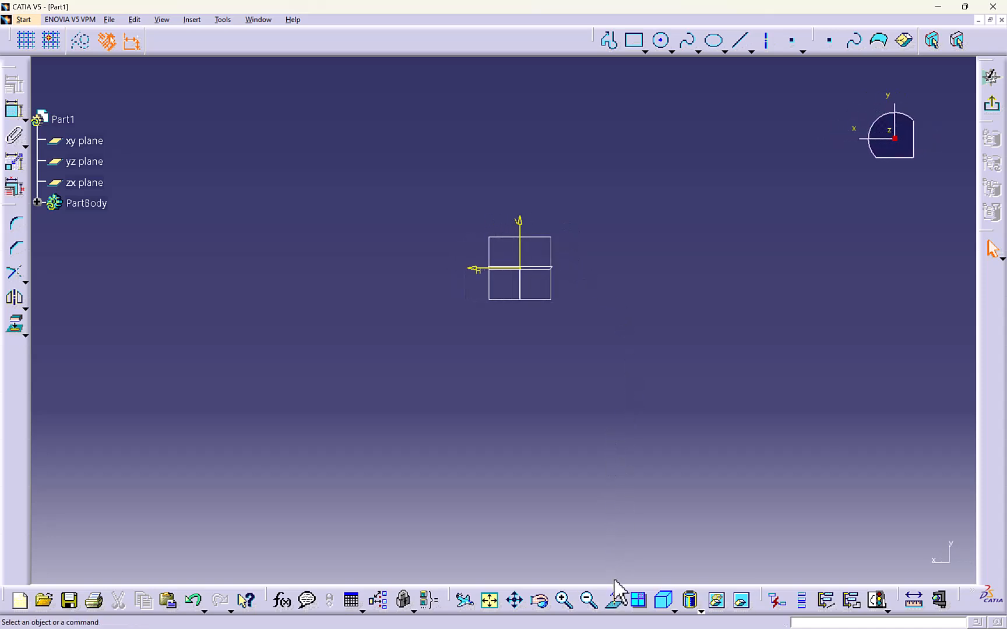
left_click(616, 595)
mouse_move(534, 399)
middle_mouse_down()
mouse_move(528, 341)
mouse_move(520, 391)
middle_mouse_up()
left_click(612, 599)
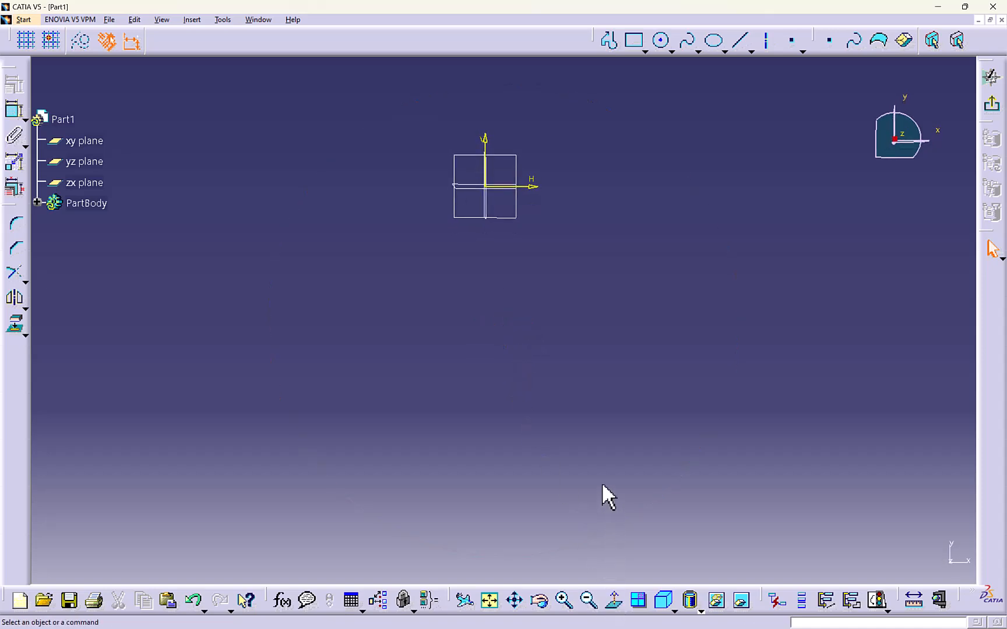
- Set the view's render style to Parallel projection
scroll(199, 237, "down", 2)
scroll(234, 236, "up", 1)
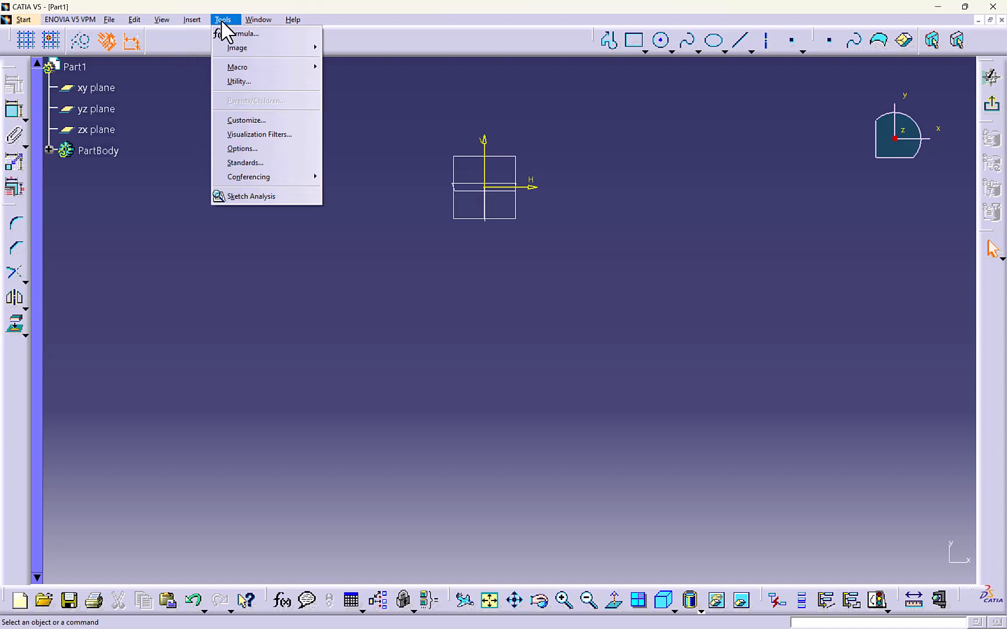
mouse_move(173, 25)
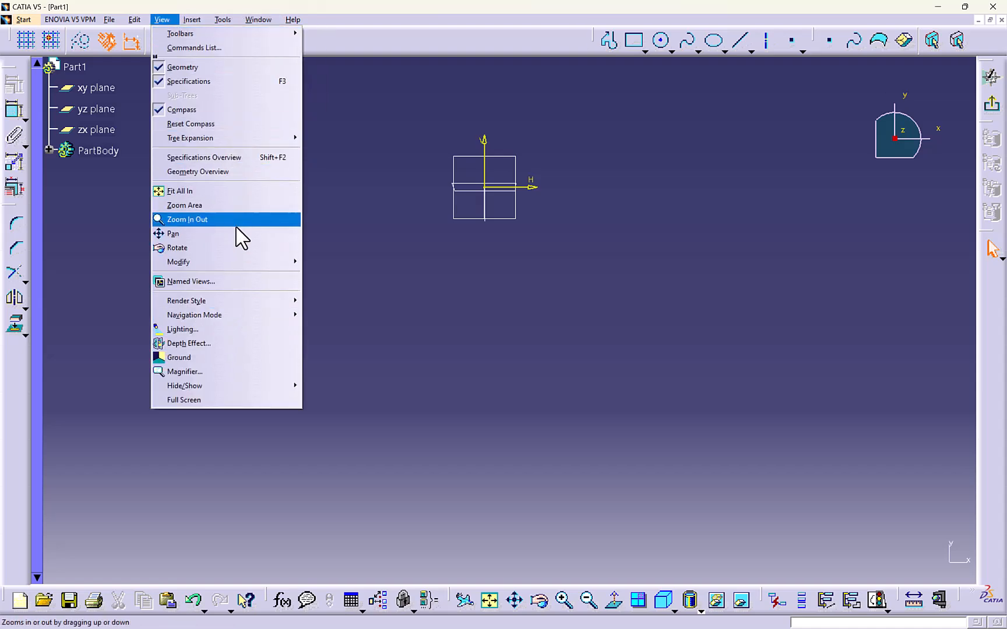
mouse_move(261, 304)
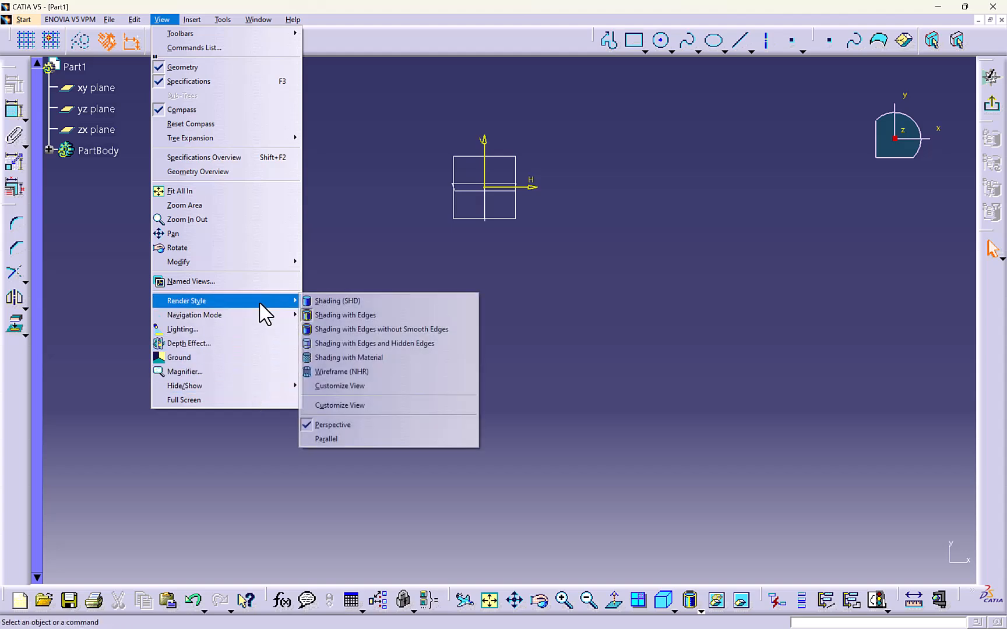
left_click(351, 436)
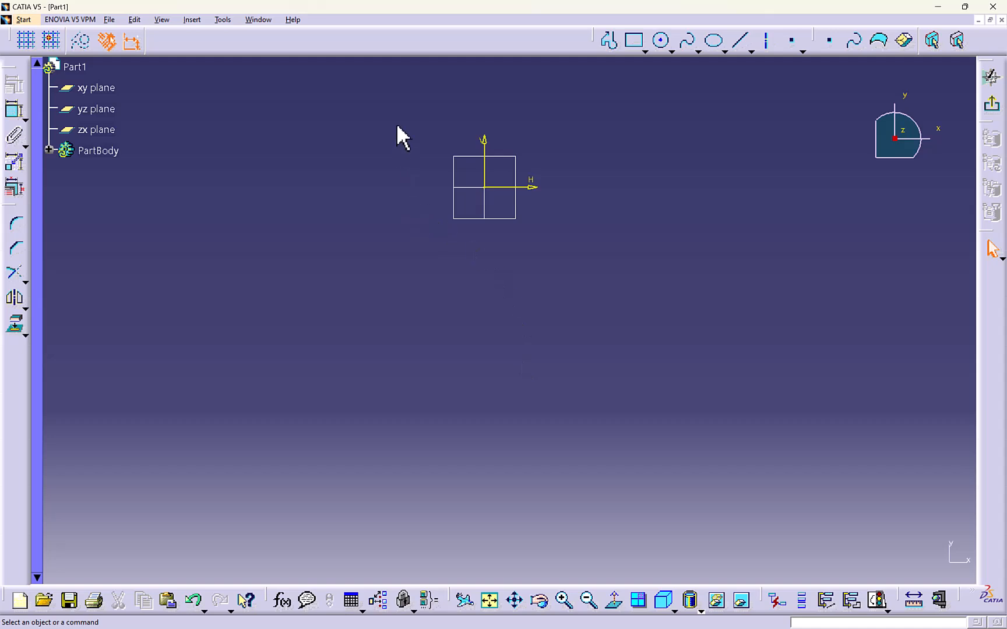
mouse_move(396, 126)
left_mouse_down()
mouse_move(626, 275)
mouse_move(635, 294)
left_mouse_up()
left_click(527, 280)
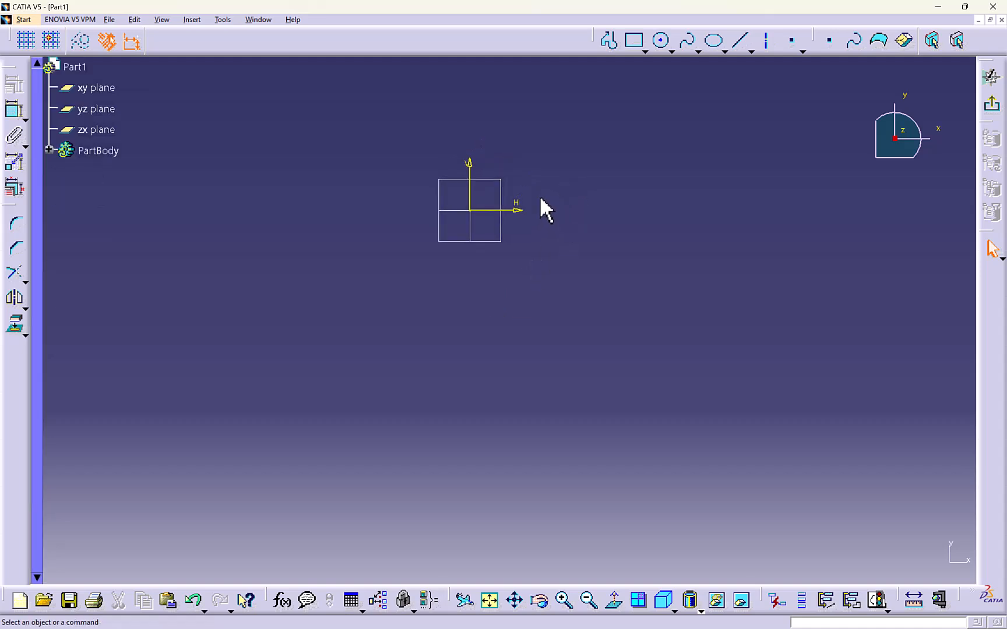
mouse_move(323, 133)
middle_mouse_down()
mouse_move(308, 144)
mouse_move(327, 158)
middle_mouse_up()
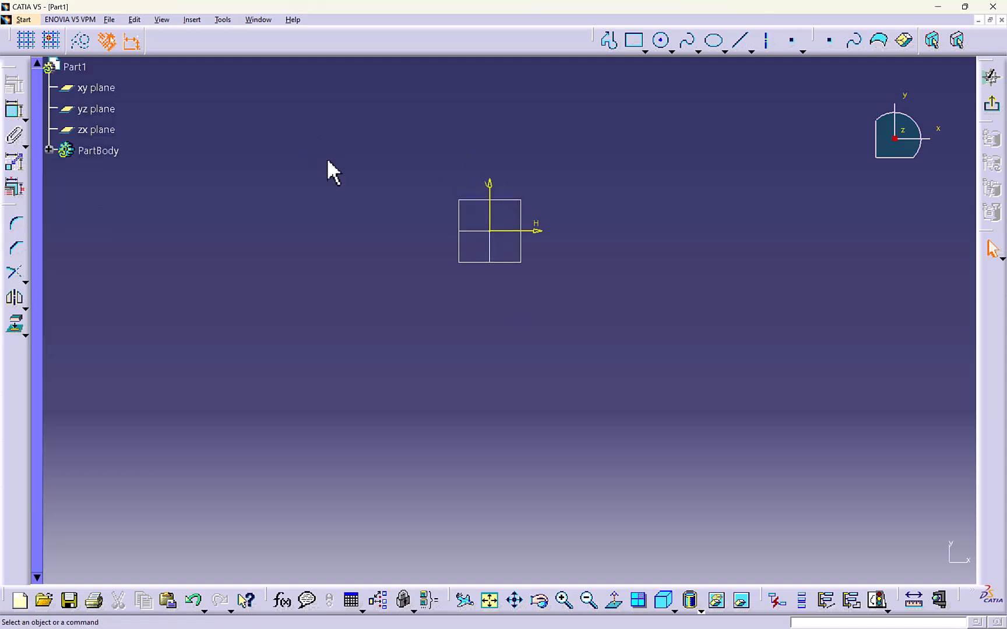
- Set the length unit to Millimeter (mm) in the Parameters and Measure options and apply it
left_click(223, 21)
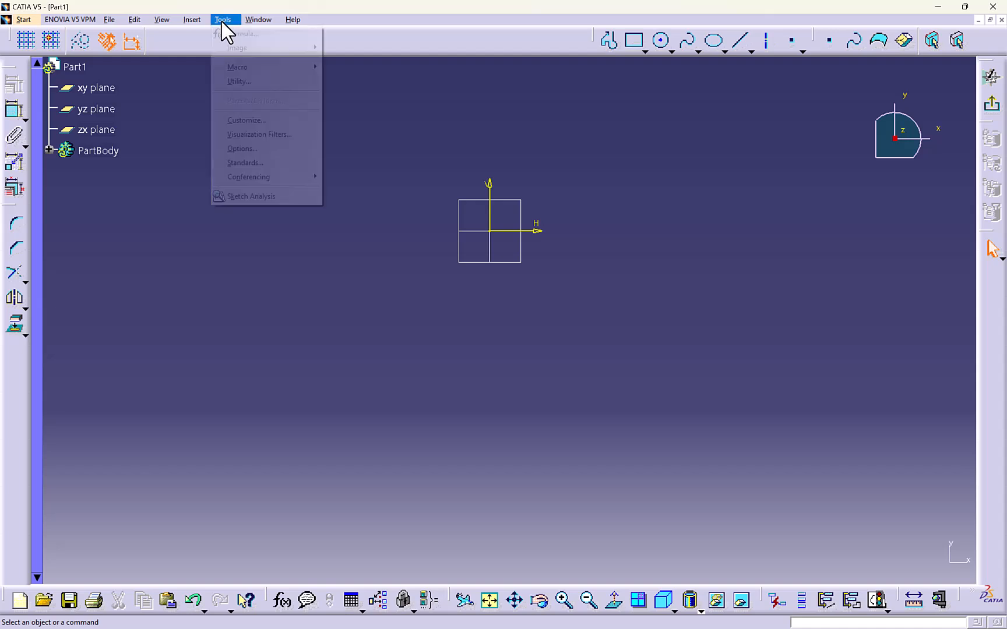
left_click(259, 150)
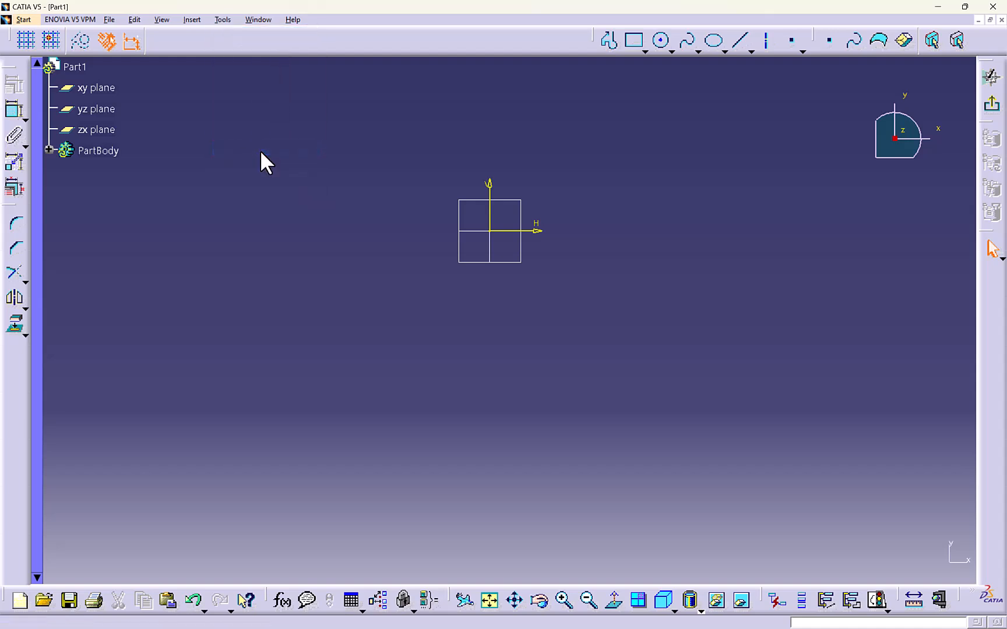
left_click_drag(272, 150, 325, 127)
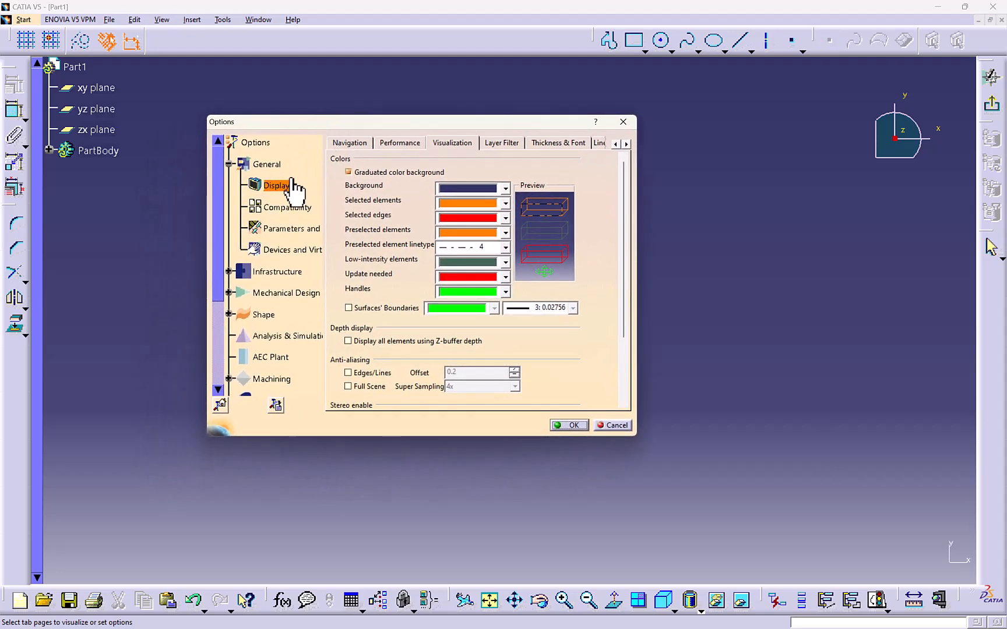
left_click(278, 271)
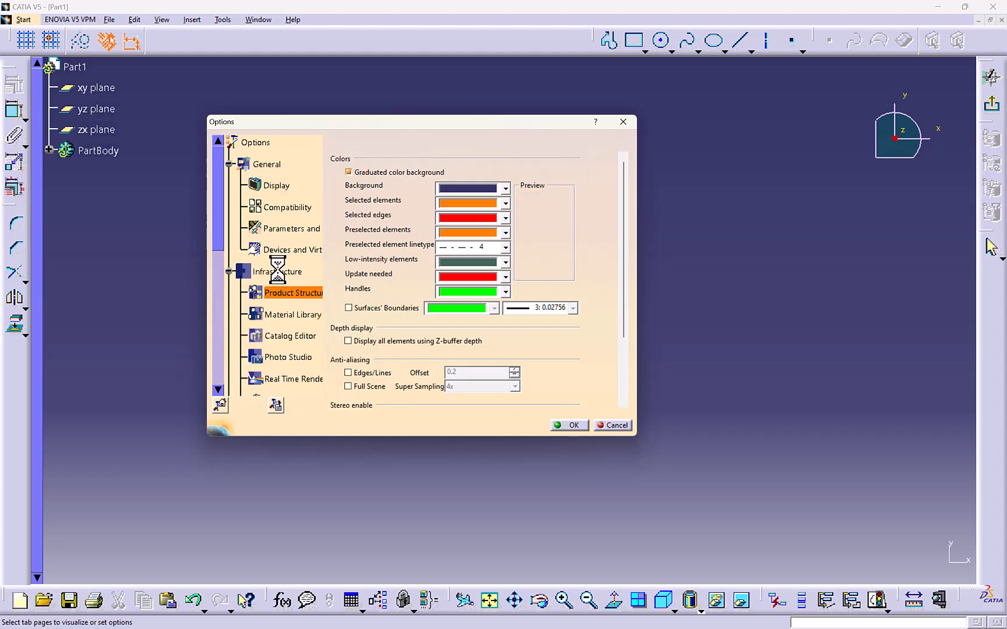
left_click(289, 228)
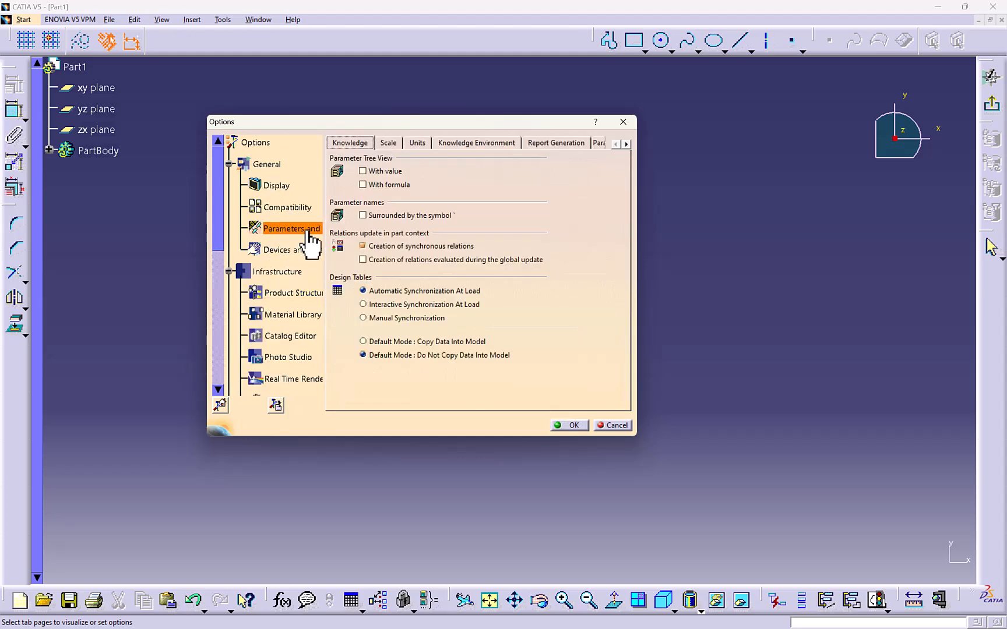
left_click(416, 144)
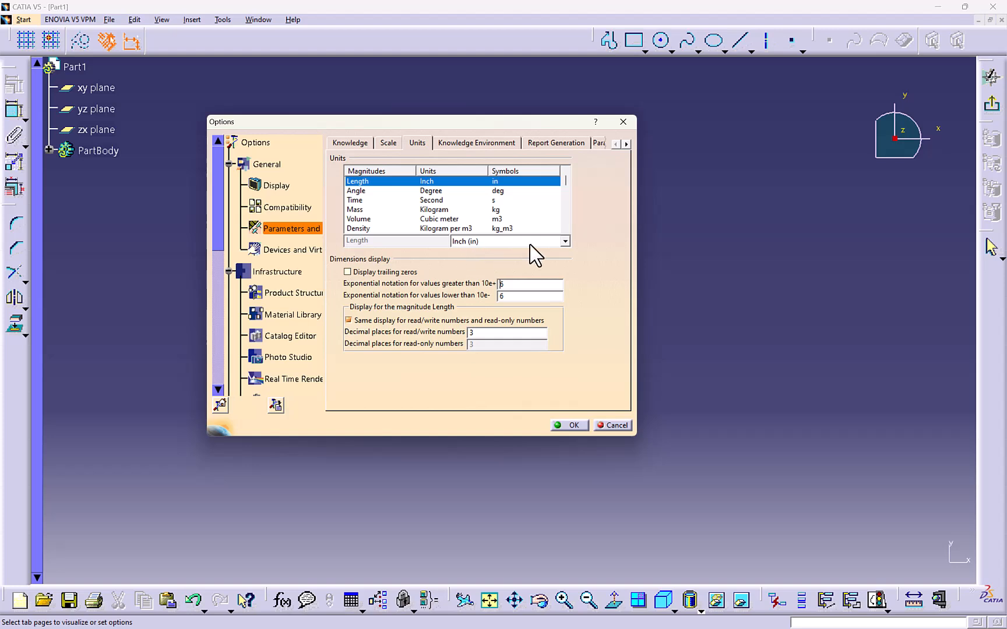
left_click(564, 243)
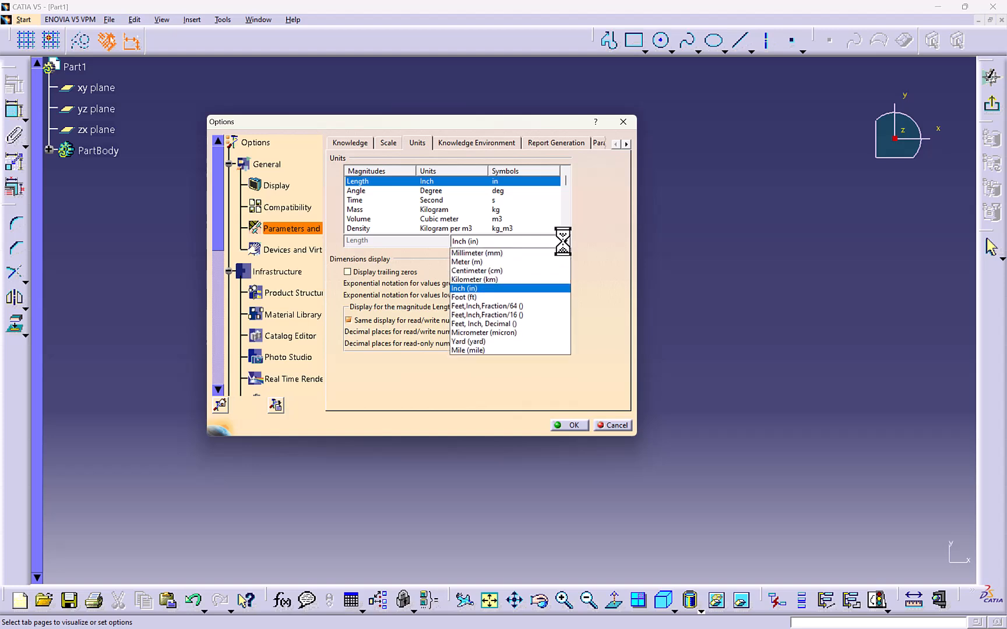
left_click(517, 252)
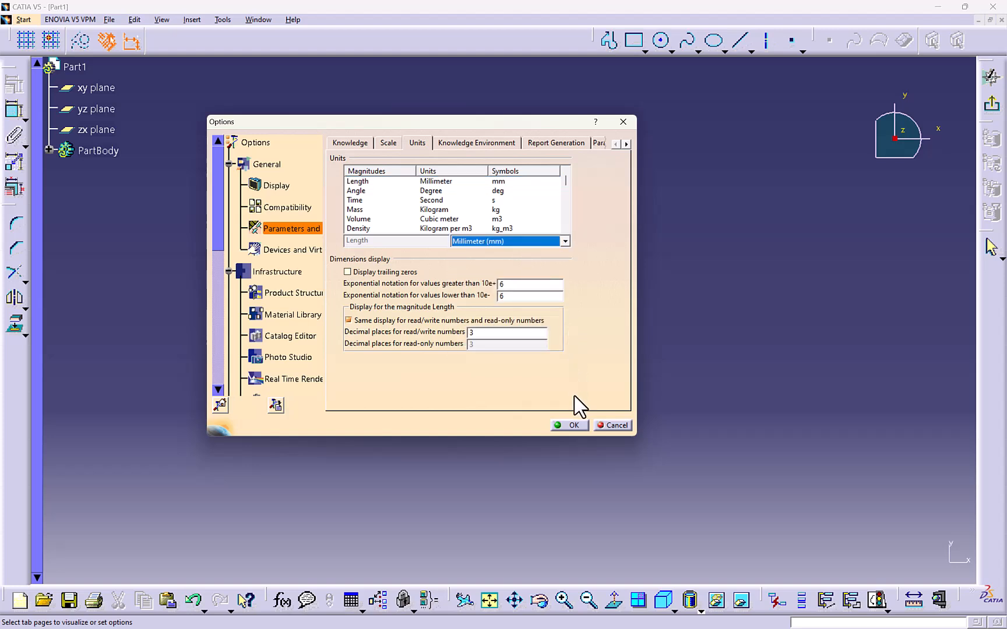
double_click(508, 284)
key("Tab")
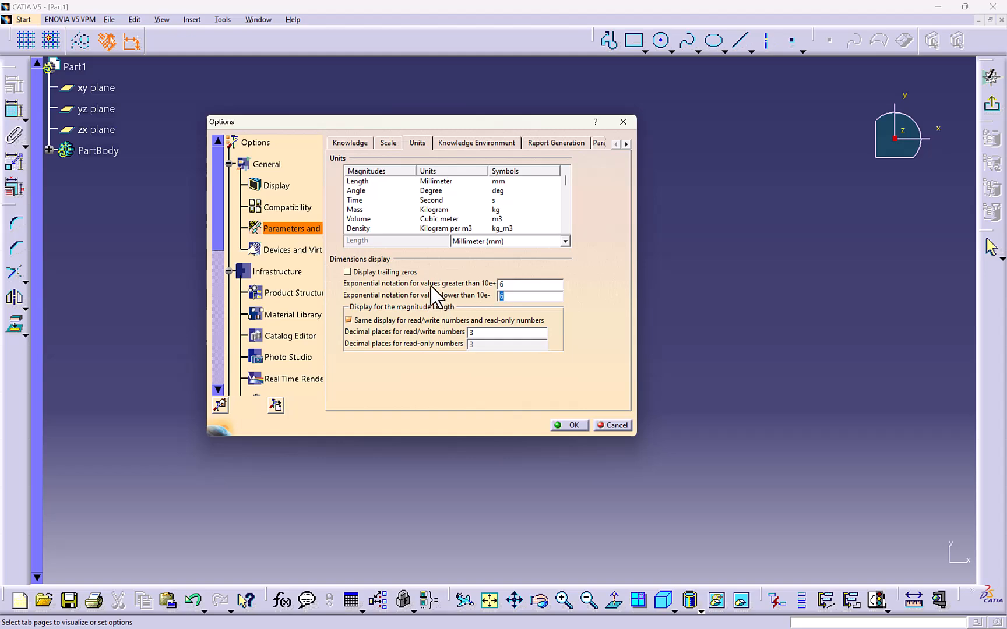
left_click(557, 426)
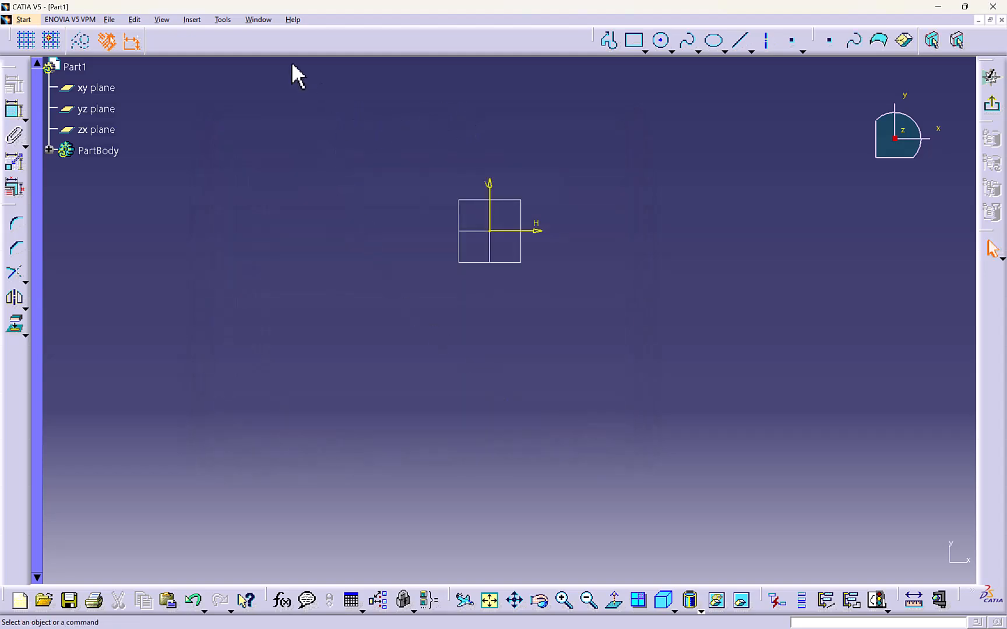
- Change the background color to white in the Display visualization options and apply it
left_click(258, 20)
mouse_move(229, 20)
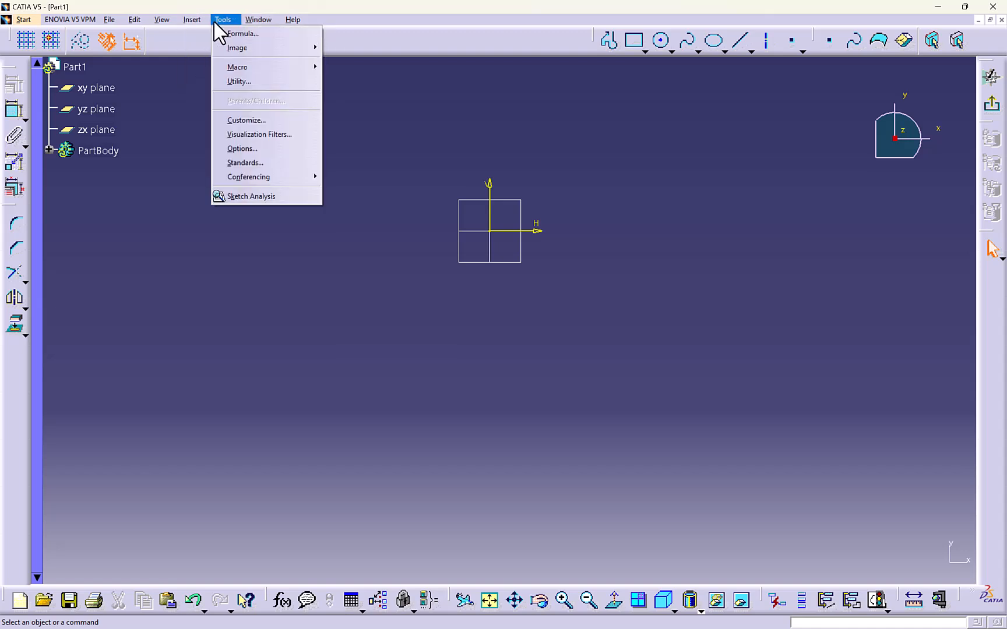
left_click(240, 146)
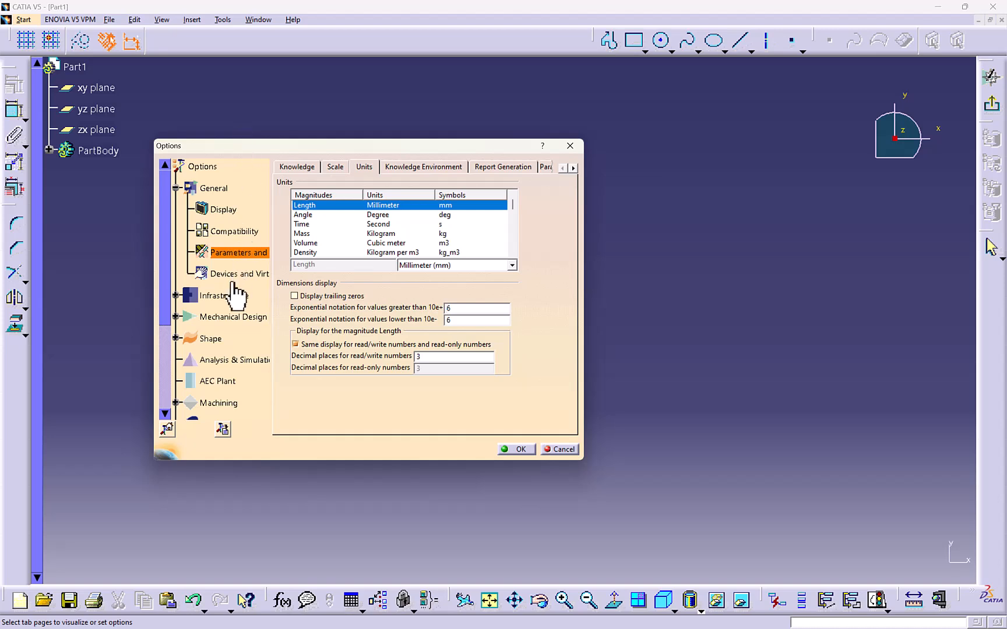
left_click(220, 209)
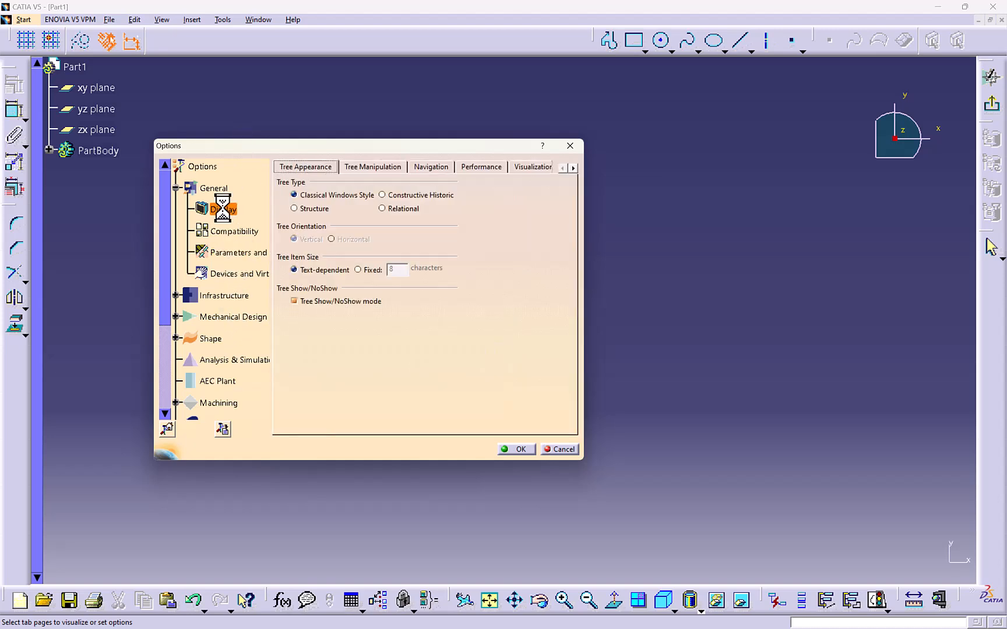
left_click(527, 167)
left_click(448, 212)
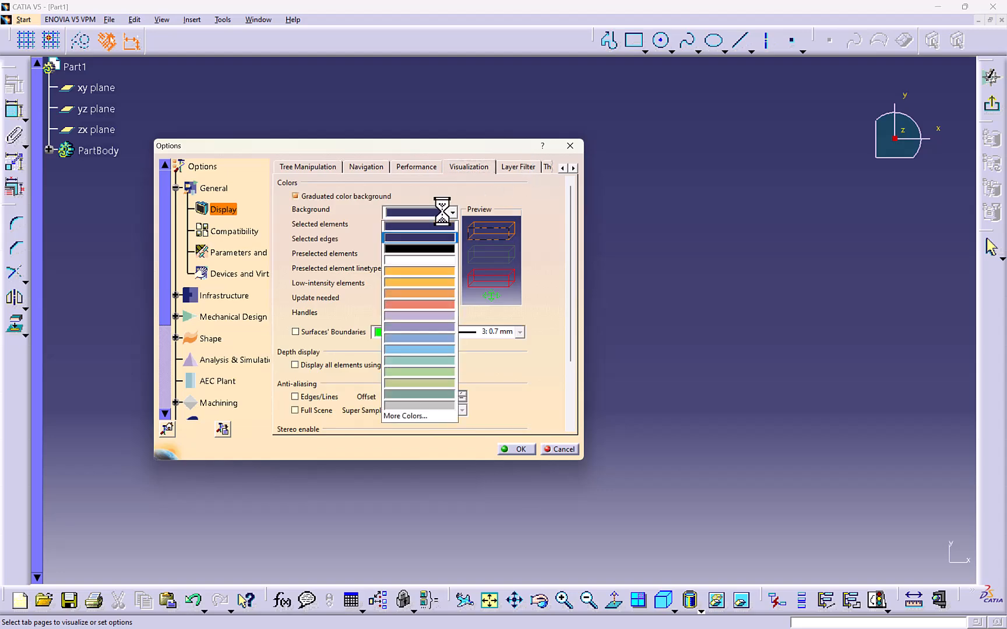
left_click(433, 264)
left_click(519, 449)
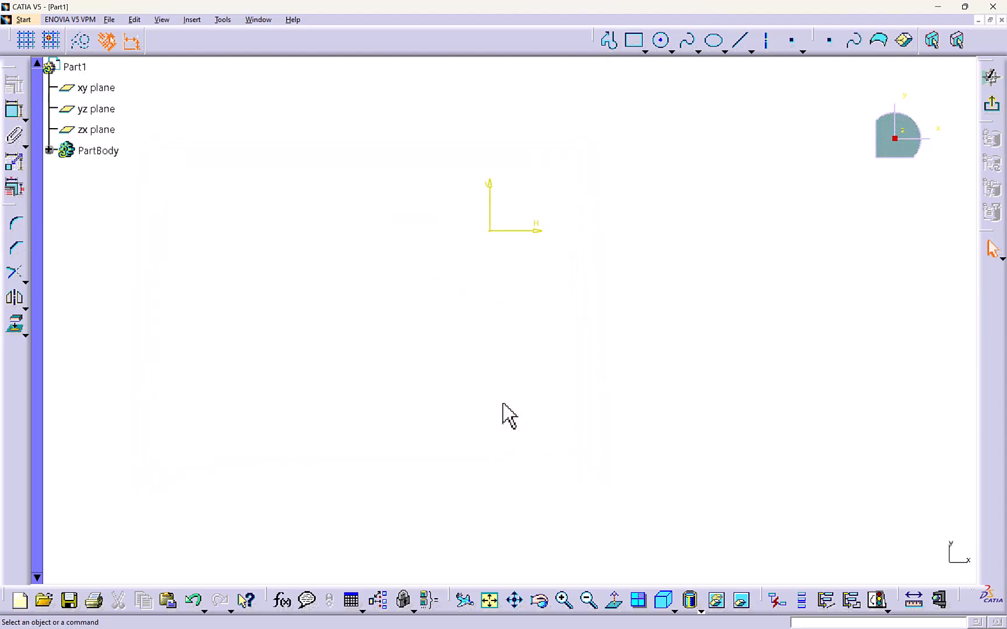
- Set the background color back to dark blue in the Display visualization options and look at the thickness and font settings
left_click(250, 22)
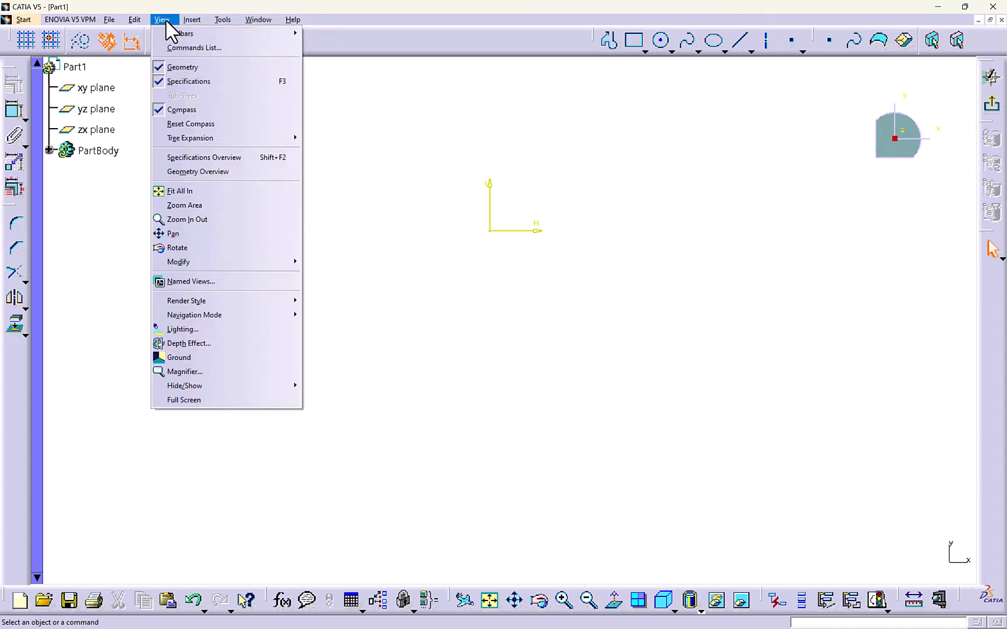
mouse_move(224, 22)
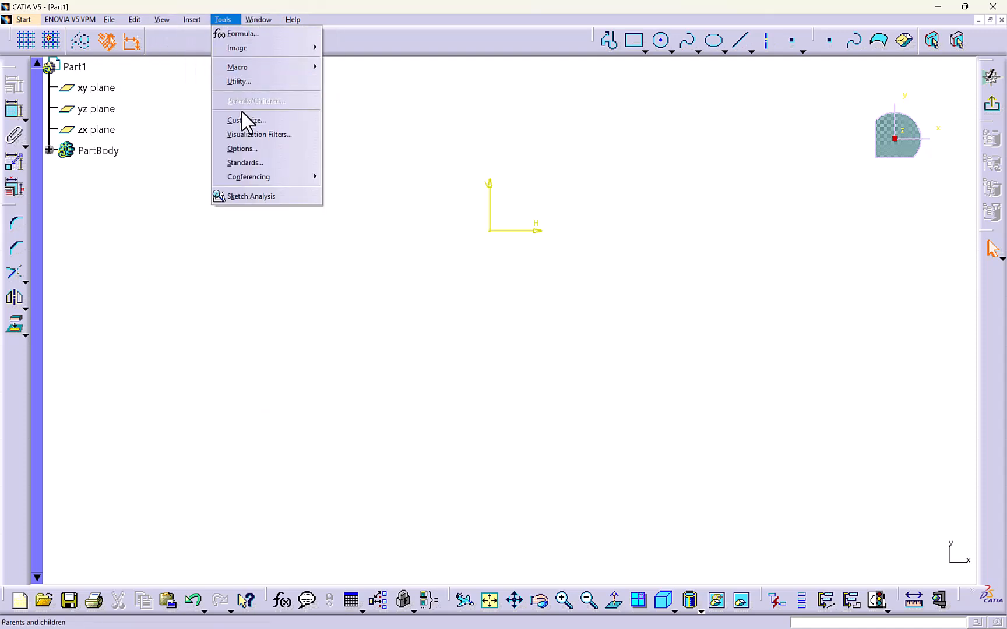
left_click(243, 149)
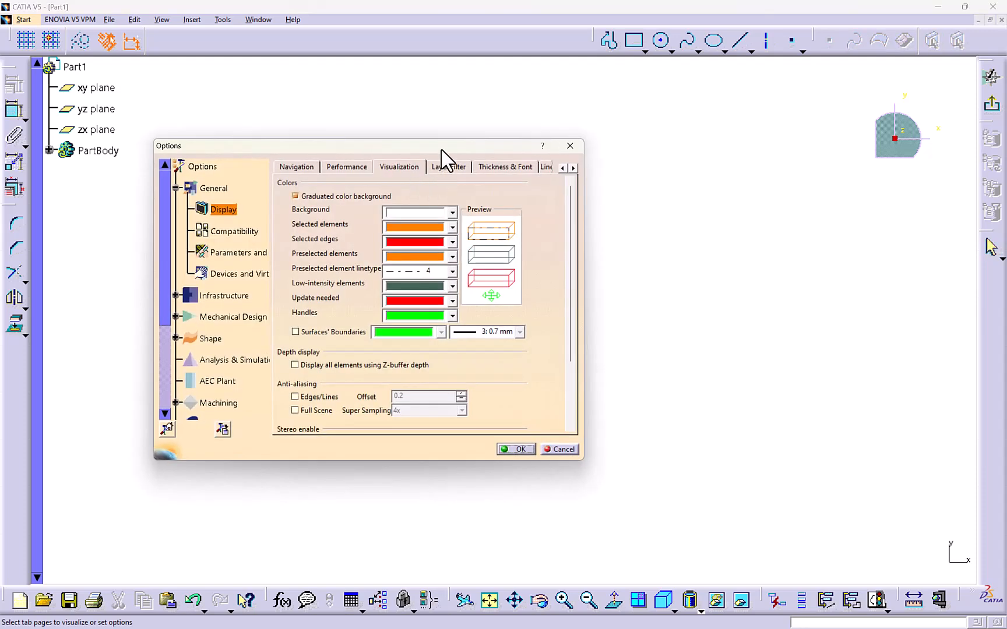
left_click_drag(443, 147, 444, 119)
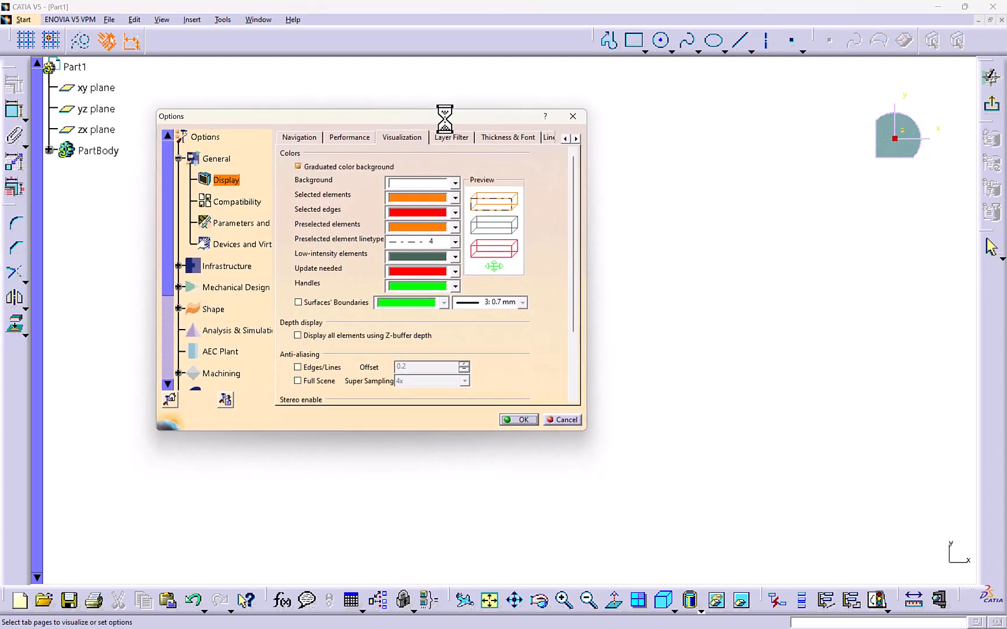
left_click(433, 183)
left_click(429, 213)
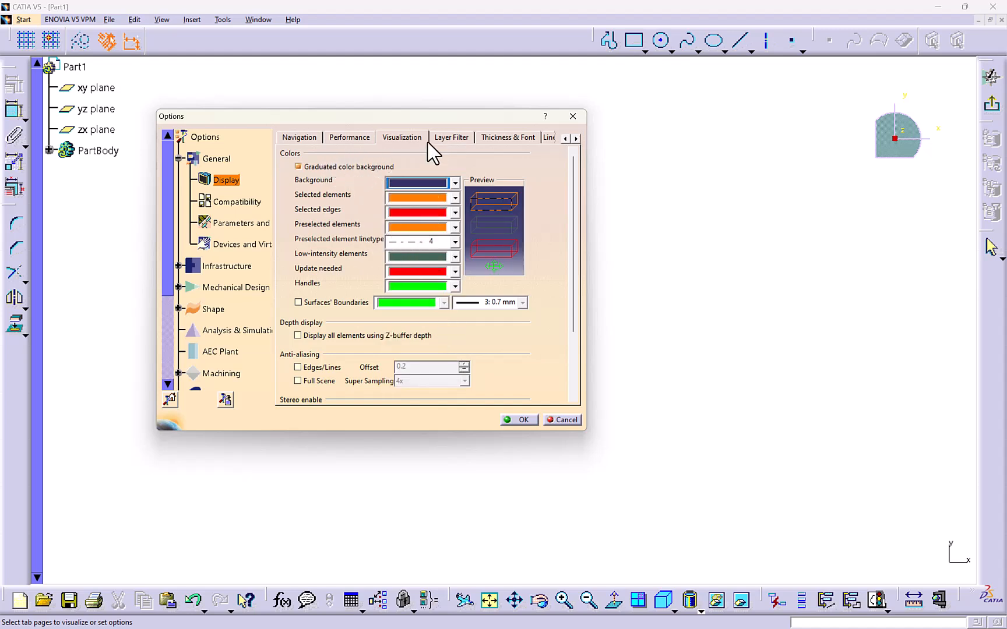
left_click(510, 138)
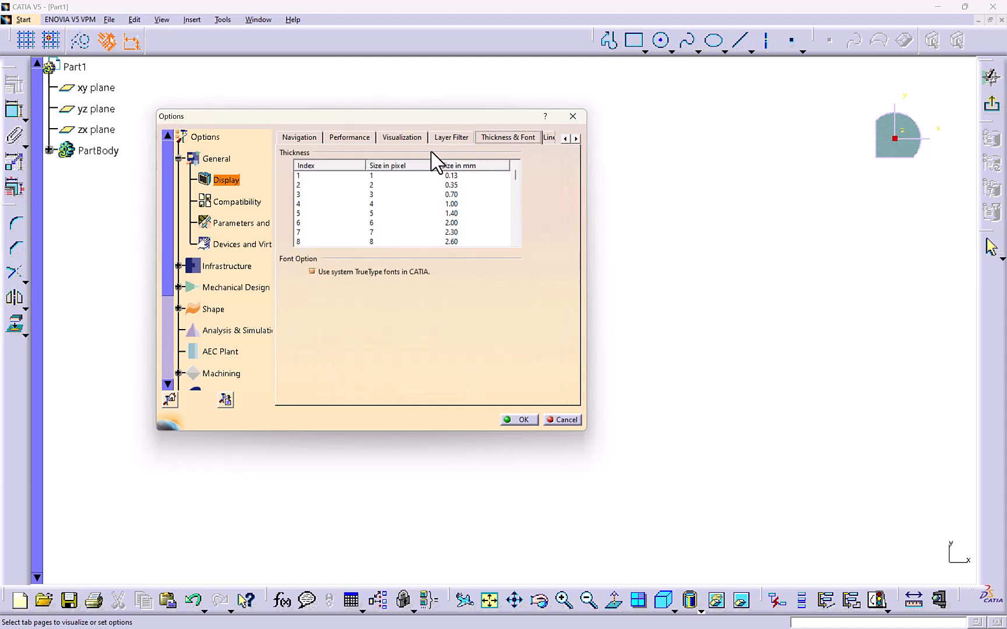
left_click(443, 138)
left_click(416, 140)
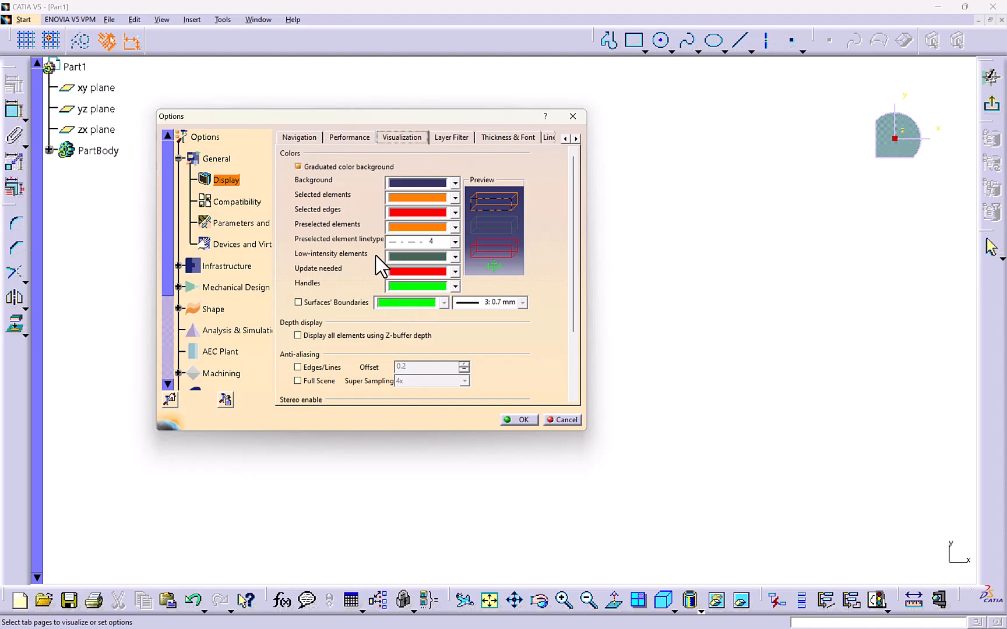
- Review the Mechanical Design options for the Sketcher and accept the options
left_click(233, 287)
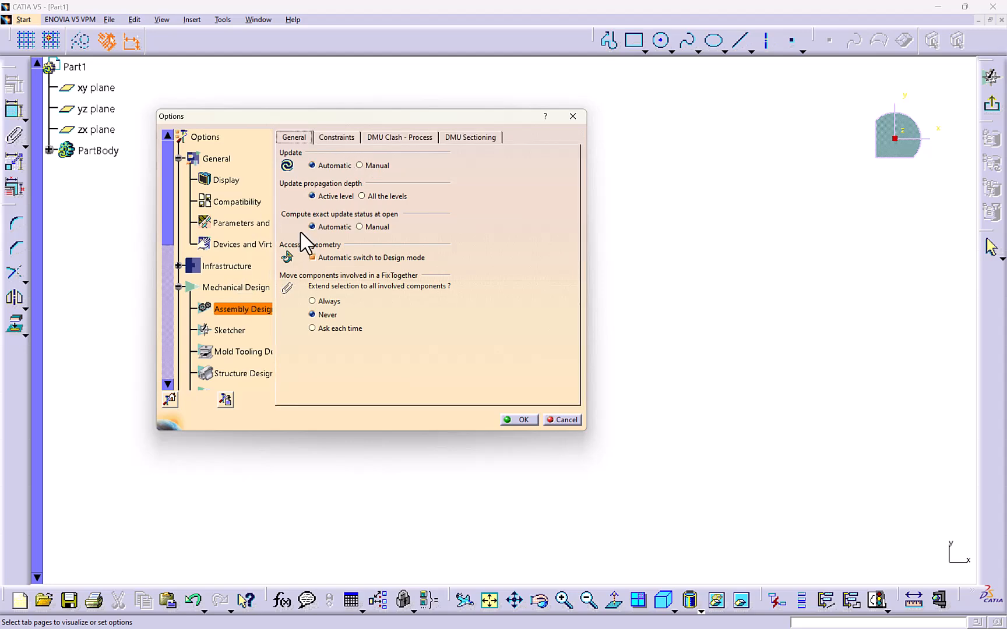
left_click(220, 336)
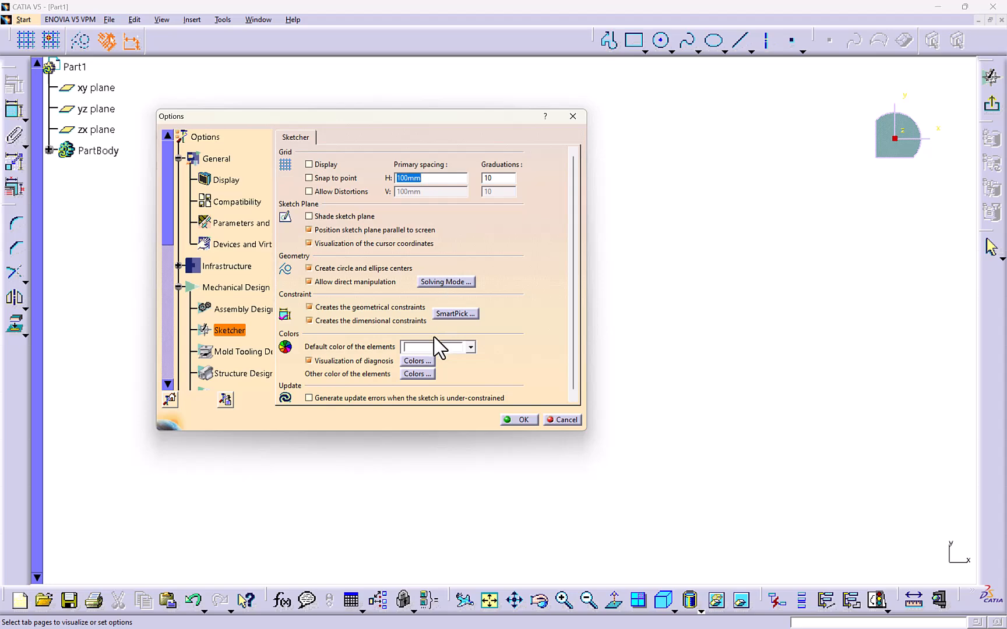
left_click(515, 422)
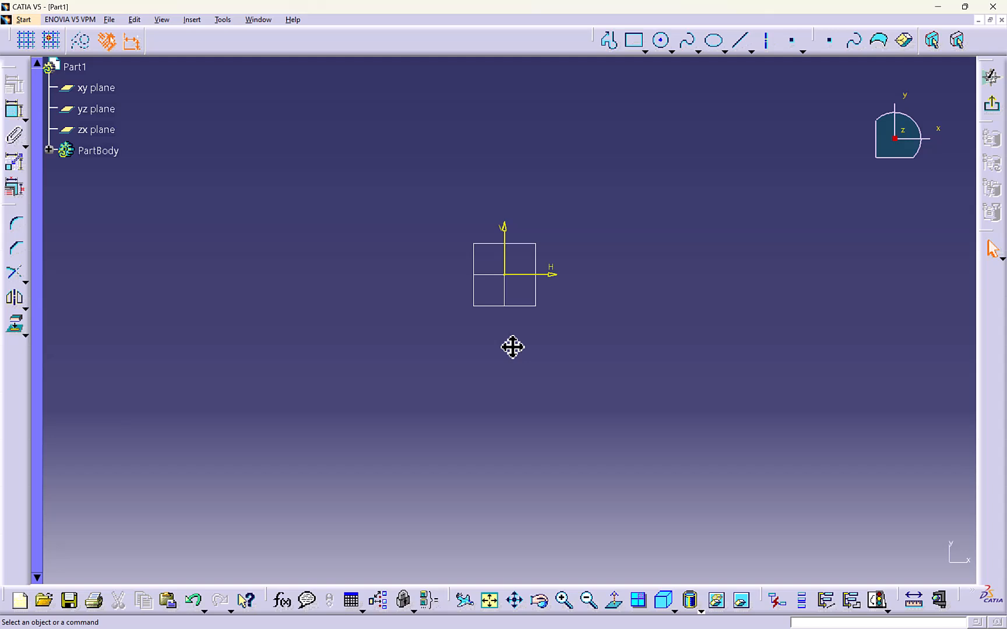
- Undock the Profile toolbar and leave it floating over the sketch area
left_click_drag(587, 47, 532, 125)
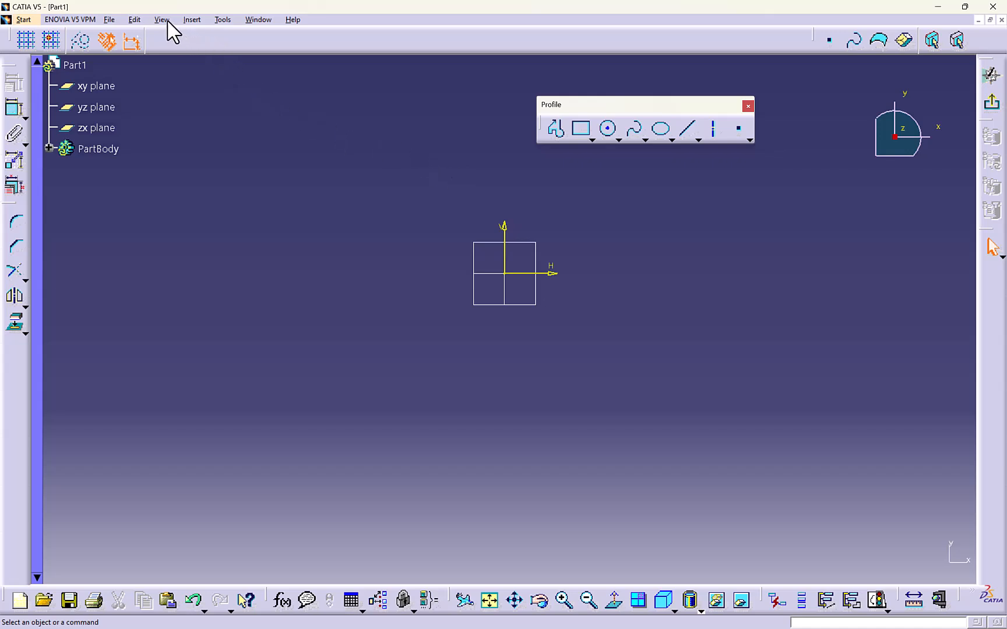
- Restore the contents and the positions of all toolbars through the toolbar customization
left_click(192, 20)
mouse_move(168, 21)
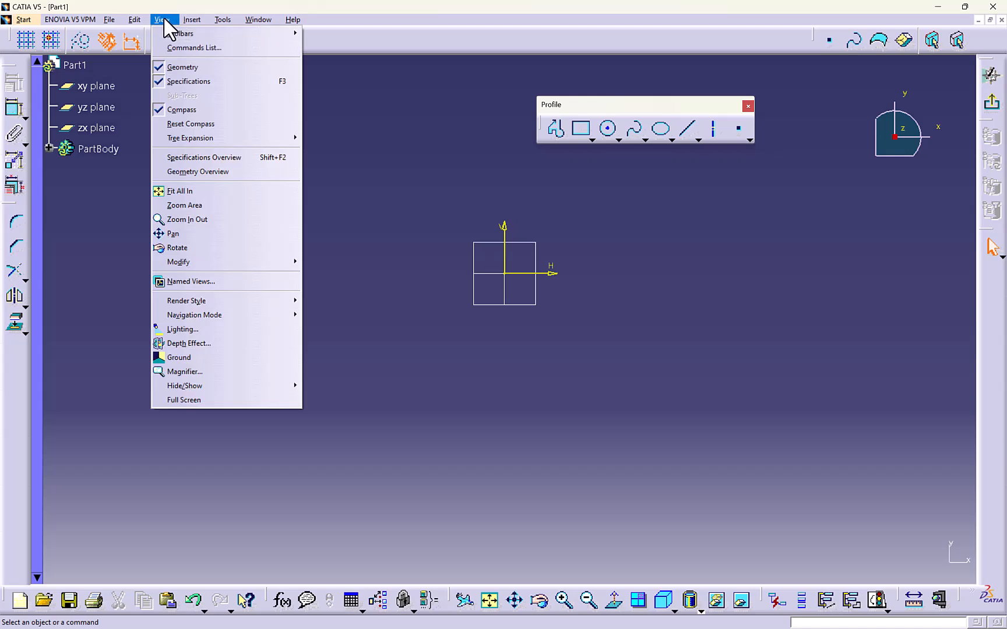
mouse_move(217, 18)
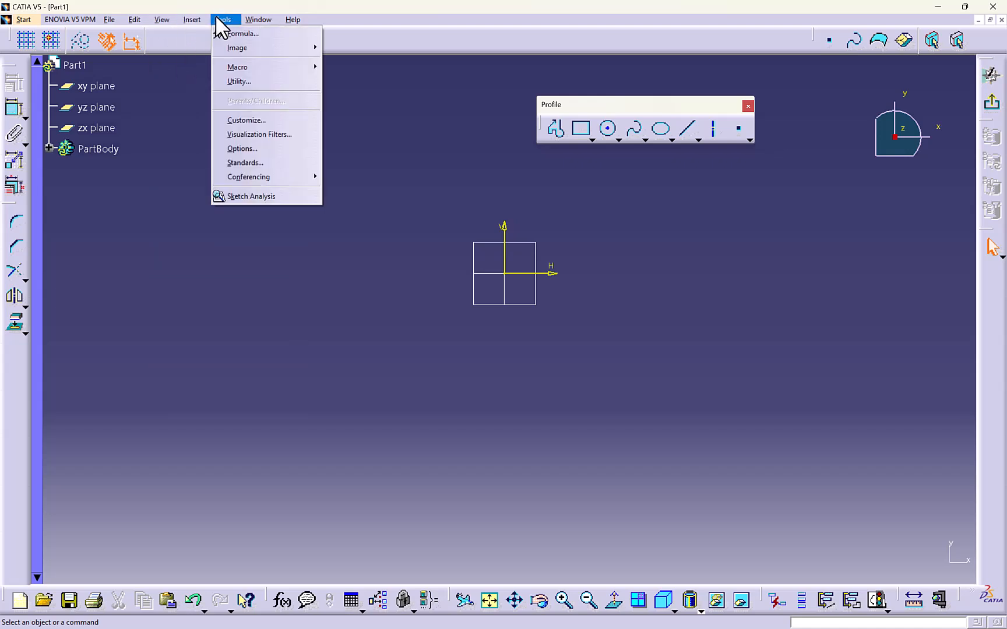
left_click(248, 120)
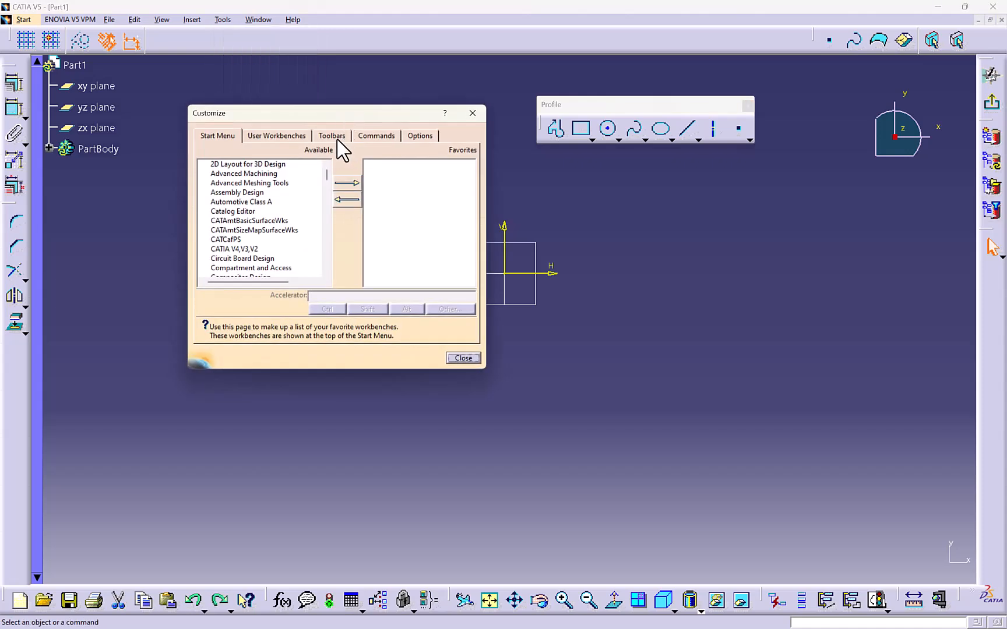
left_click(335, 137)
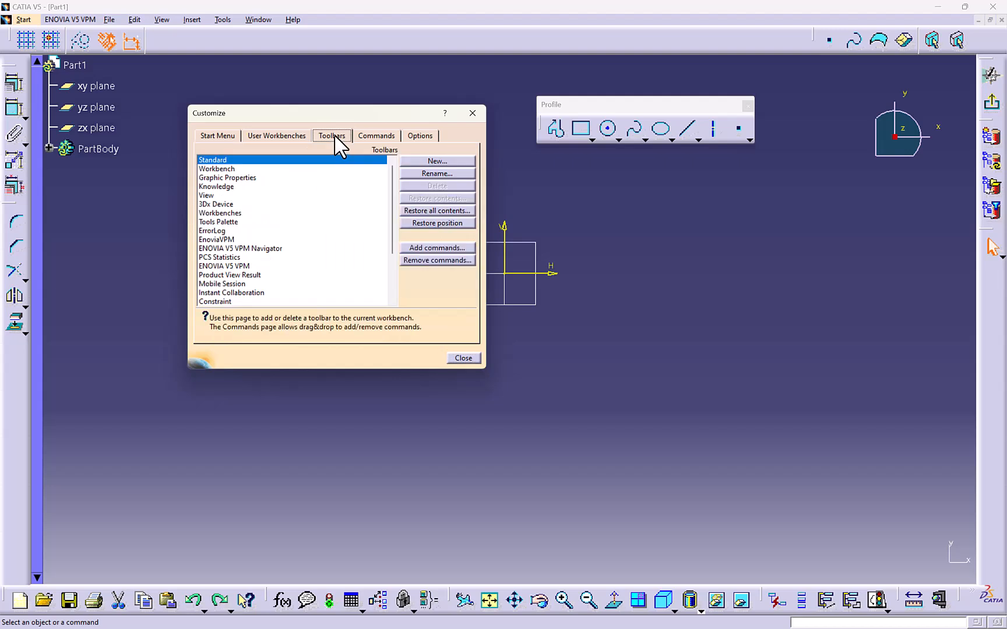
left_click(452, 211)
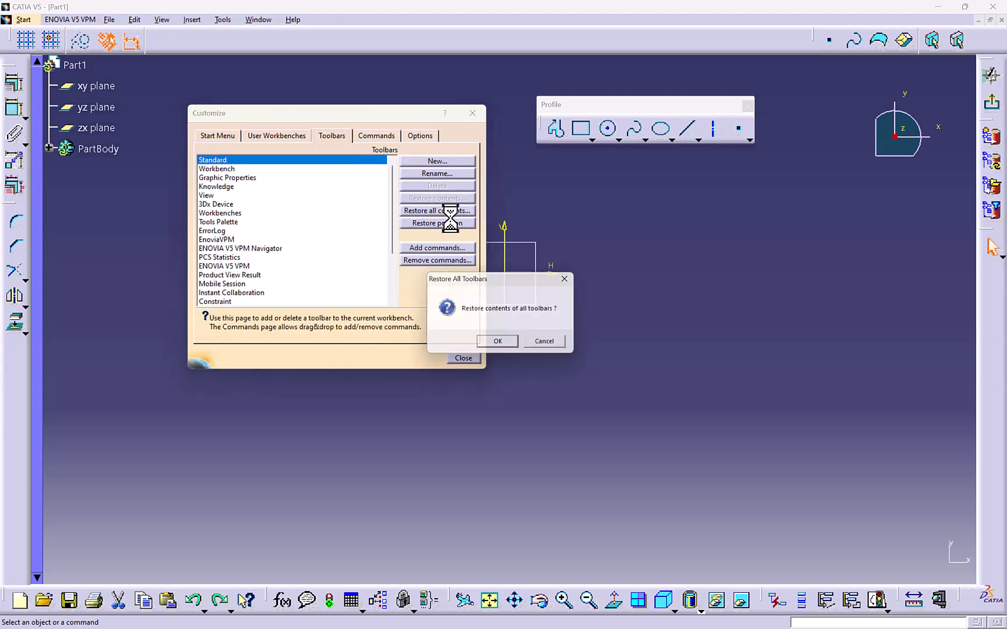
left_click(489, 341)
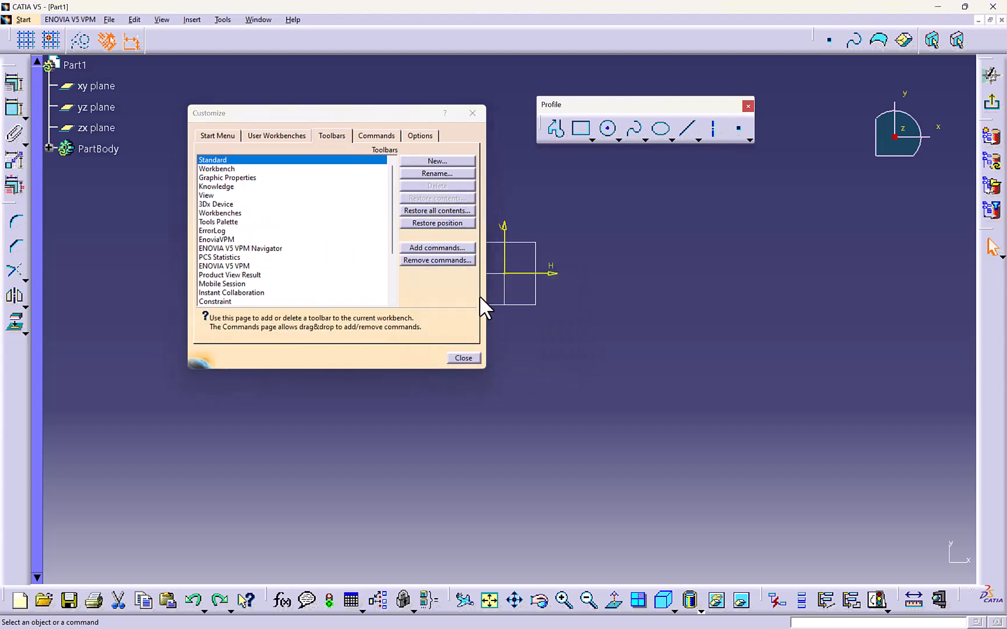
left_click(441, 224)
left_click(494, 344)
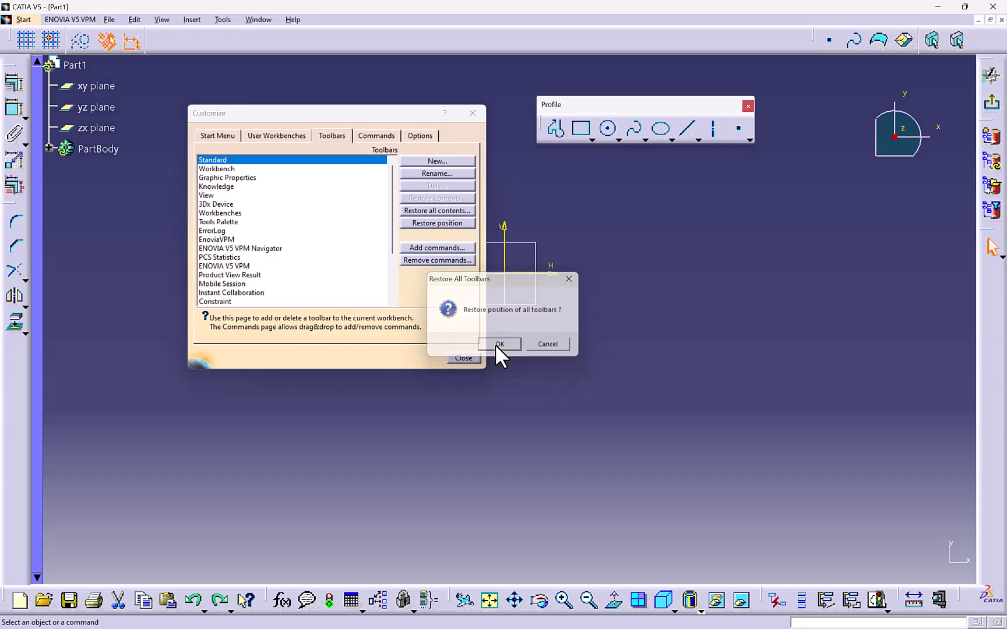
left_click(461, 358)
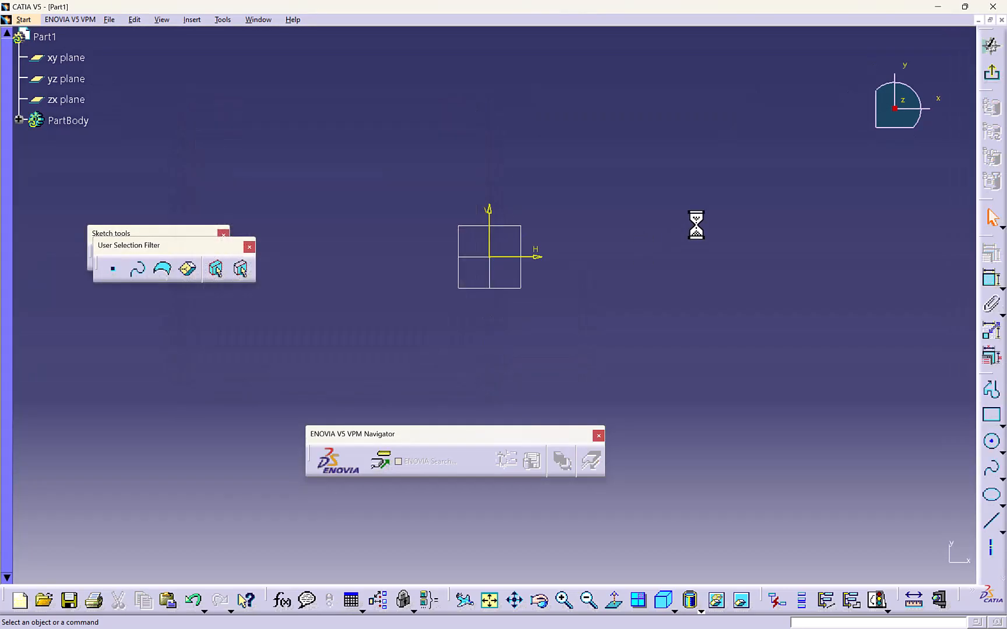
- Close the floating ENOVIA V5 VPM Navigator toolbar
left_click(599, 435)
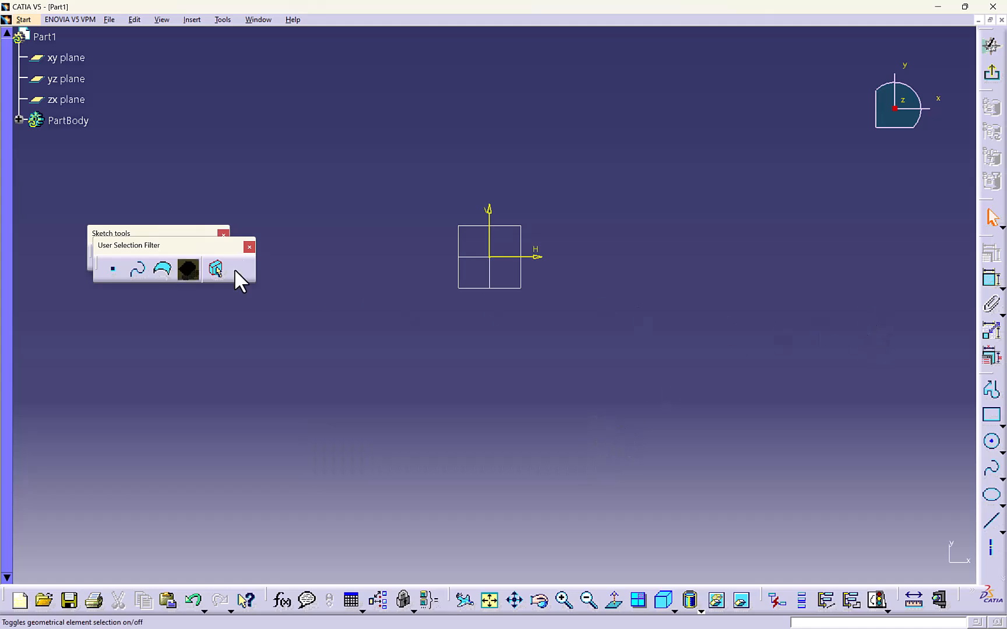
- Dock the User Selection Filter toolbar vertically beside the specification tree and the Sketch tools toolbar horizontally above the sketch area
left_click_drag(134, 241, 150, 294)
left_click_drag(93, 236, 42, 19)
mouse_move(122, 304)
left_mouse_down()
mouse_move(83, 207)
mouse_move(5, 102)
mouse_move(5, 64)
mouse_move(202, 114)
mouse_move(214, 141)
left_mouse_up()
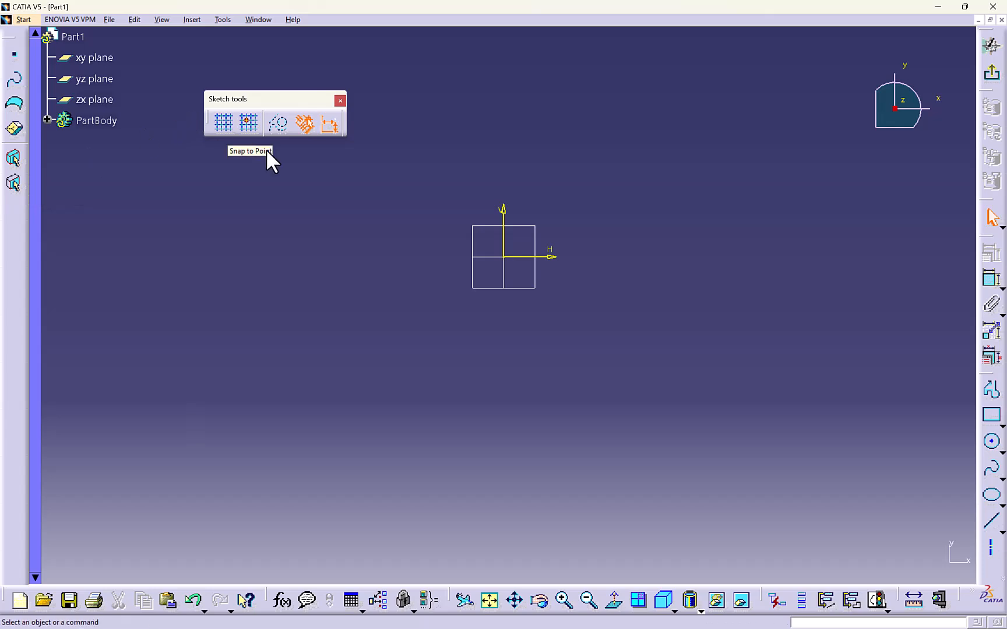
left_click_drag(217, 100, 10, 17)
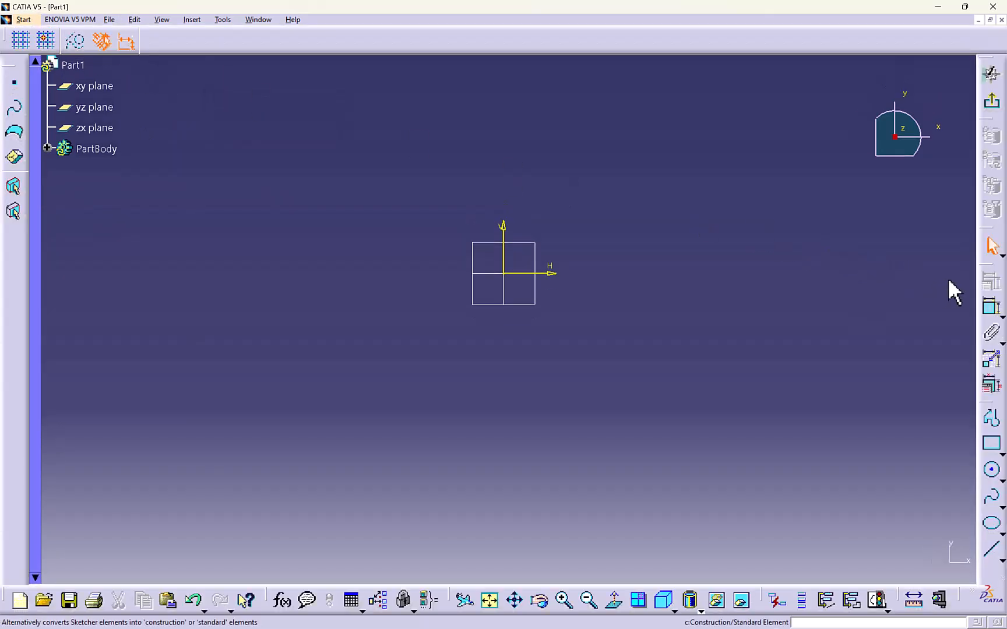
- Dock the Constraint, Profile and Operation toolbars in one row after the Sketch tools toolbar
left_click_drag(985, 274, 363, 143)
left_click_drag(210, 51, 161, 45)
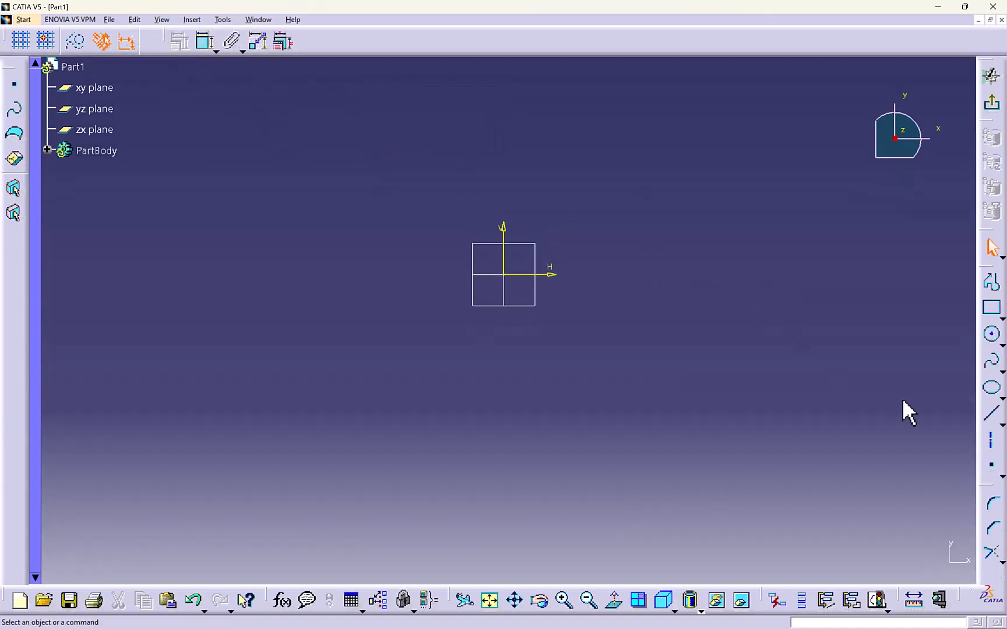
left_click_drag(986, 281, 343, 43)
left_click_drag(988, 269, 584, 150)
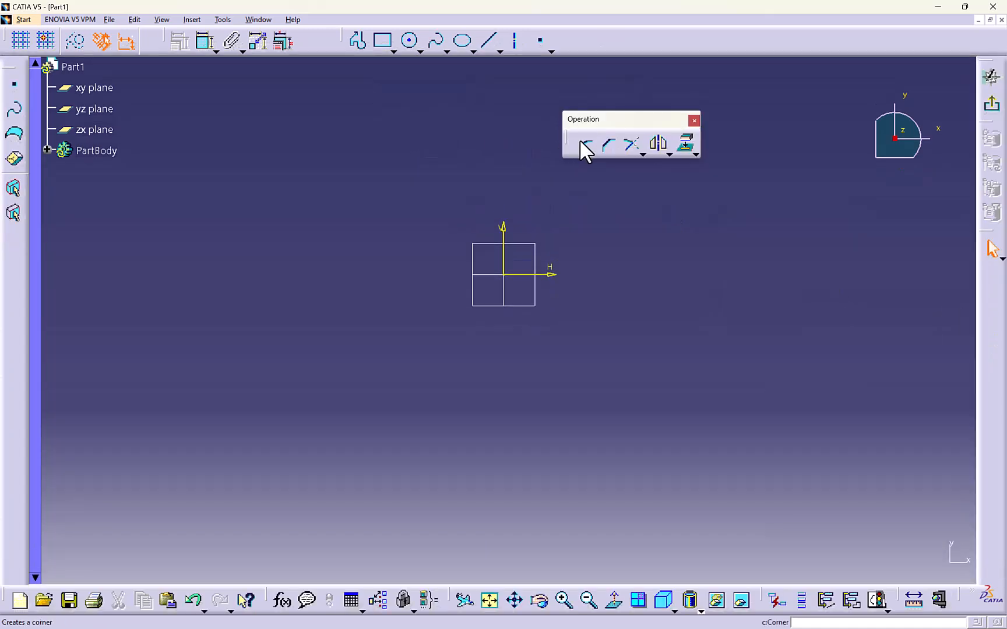
left_click_drag(579, 39, 580, 41)
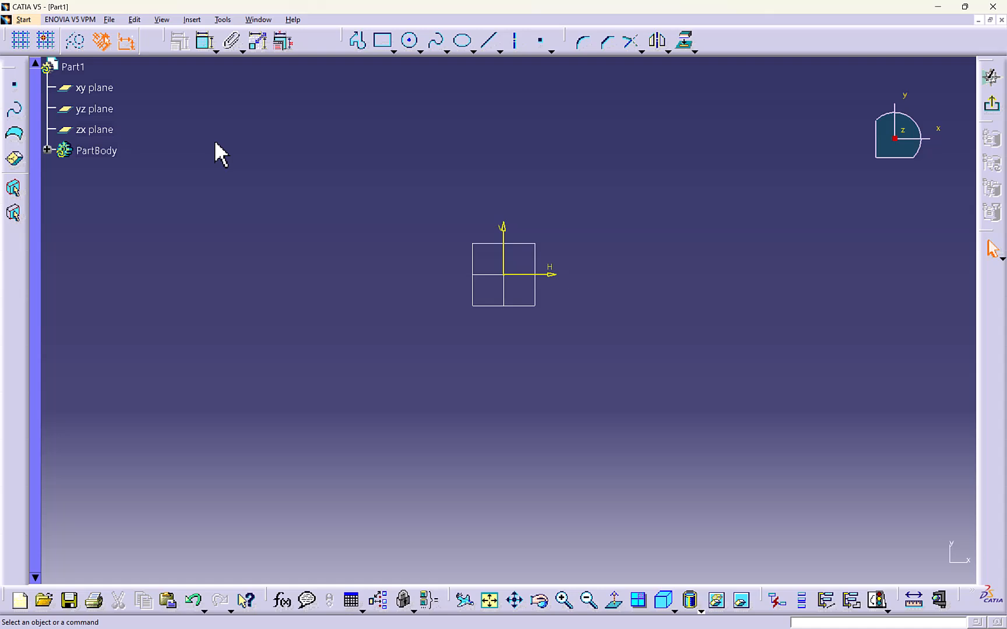
left_click(192, 20)
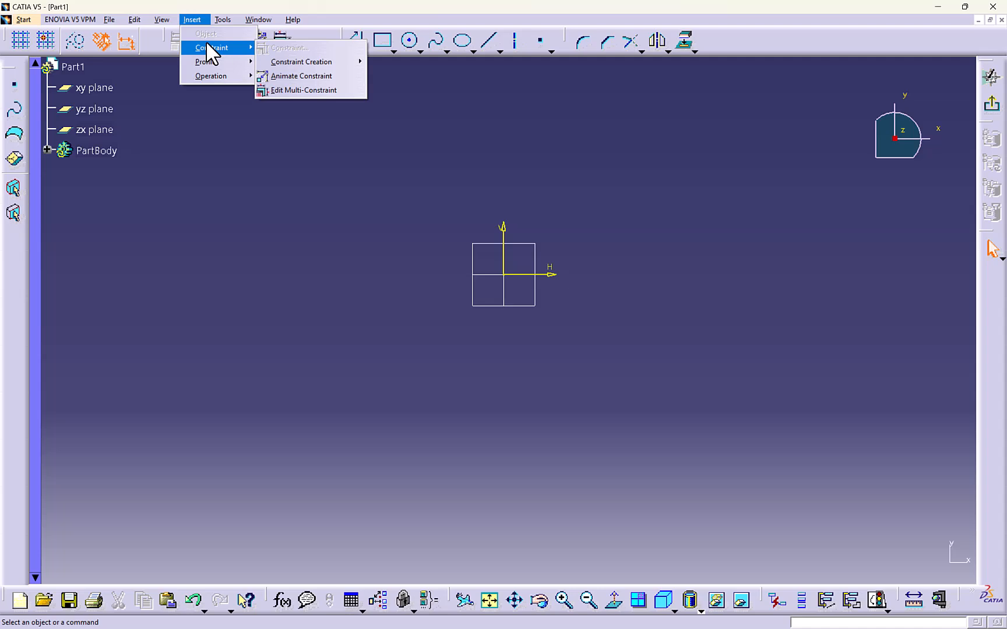
mouse_move(222, 62)
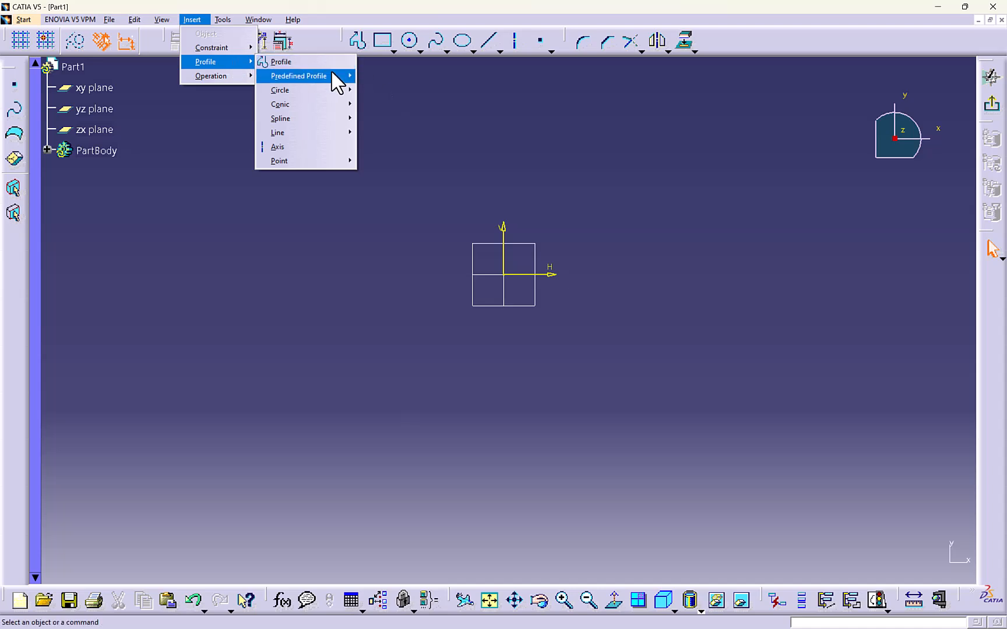
left_click(366, 79)
- Start a profile at H 10 mm, V 10 mm and draw its first line 100 mm long at 45 degrees
left_click(360, 44)
mouse_move(503, 191)
middle_mouse_down()
mouse_move(337, 150)
mouse_move(359, 163)
middle_mouse_up()
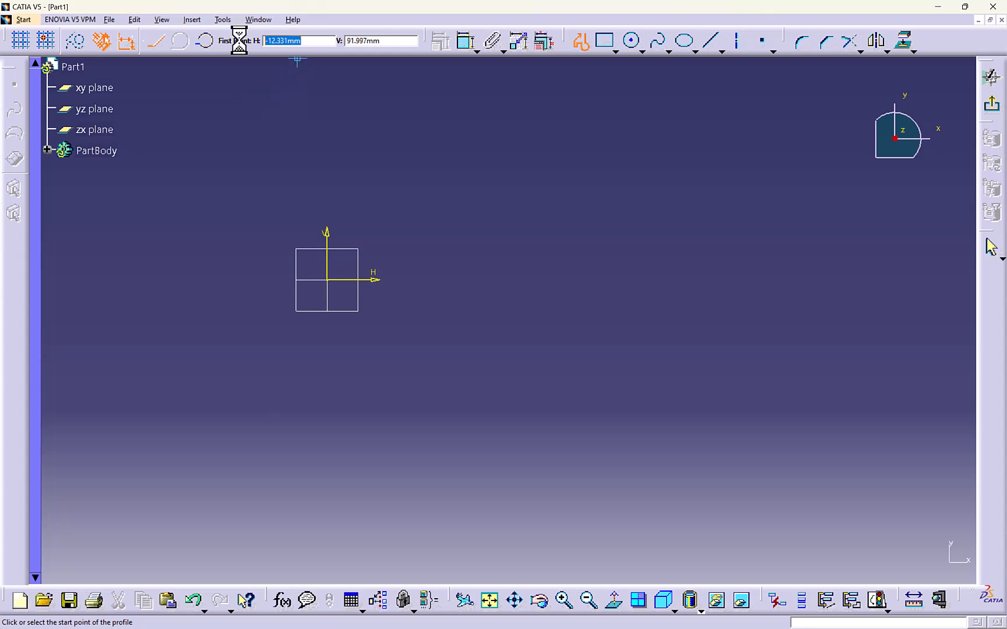
left_click(379, 41)
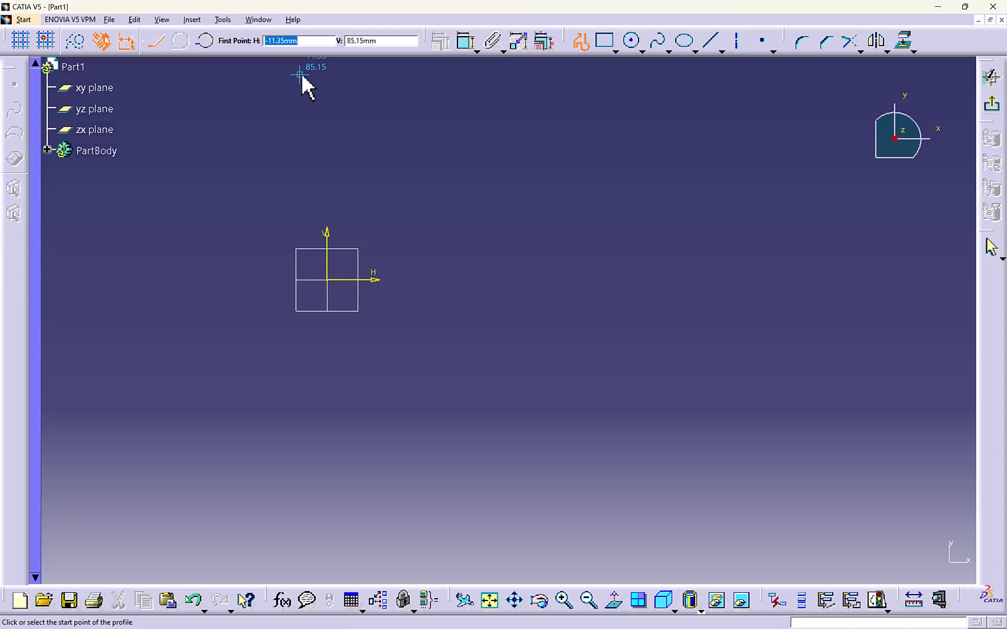
key("Tab")
type("1")
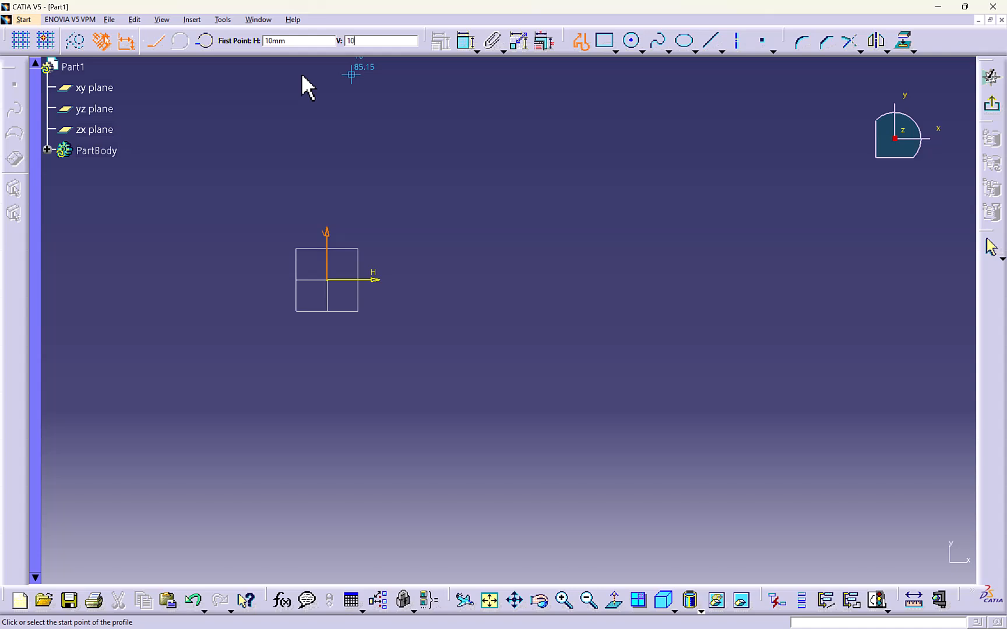
key("Return")
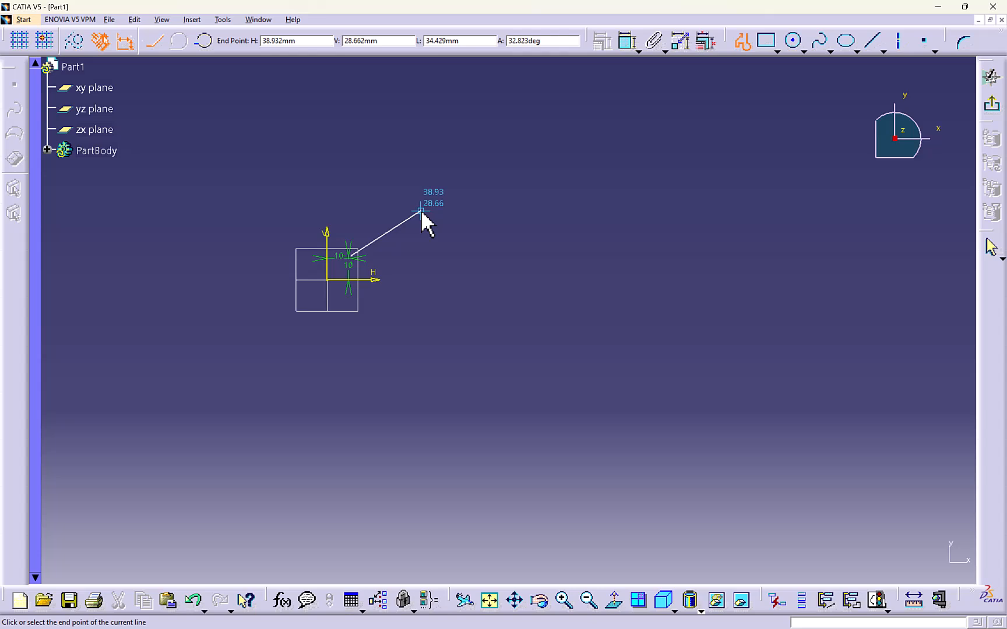
left_click(460, 41)
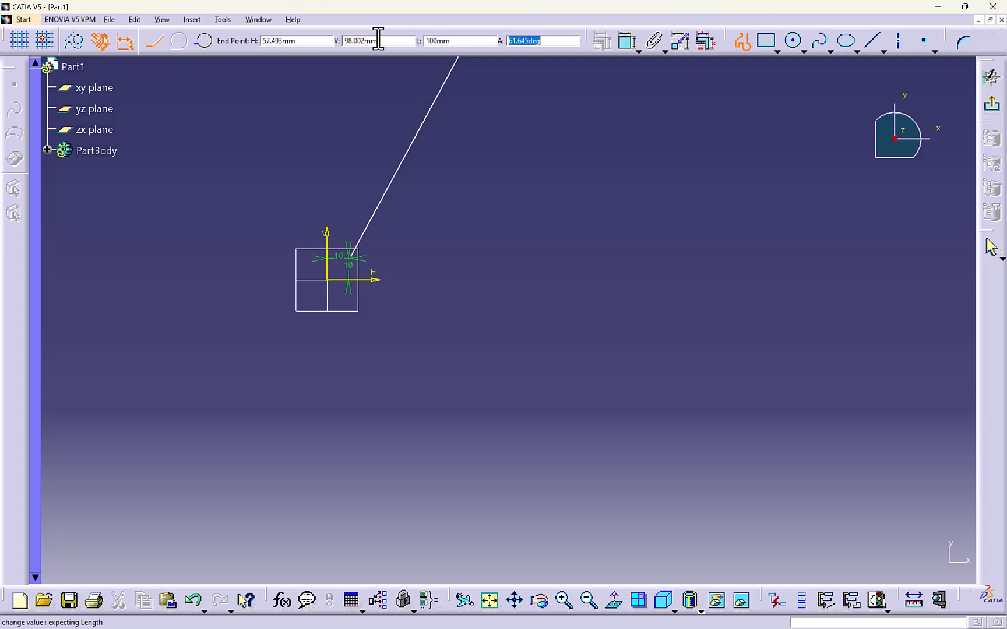
key("Return")
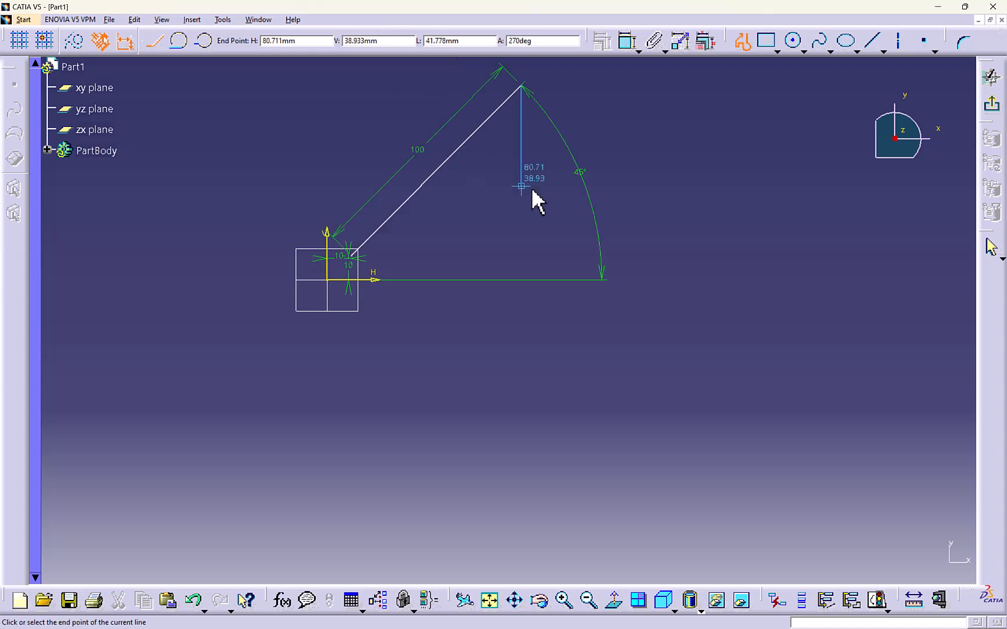
- Continue the profile with a horizontal line, a downward-sloping line and a vertical line going down
mouse_move(629, 168)
middle_mouse_down()
mouse_move(471, 231)
mouse_move(483, 271)
middle_mouse_up()
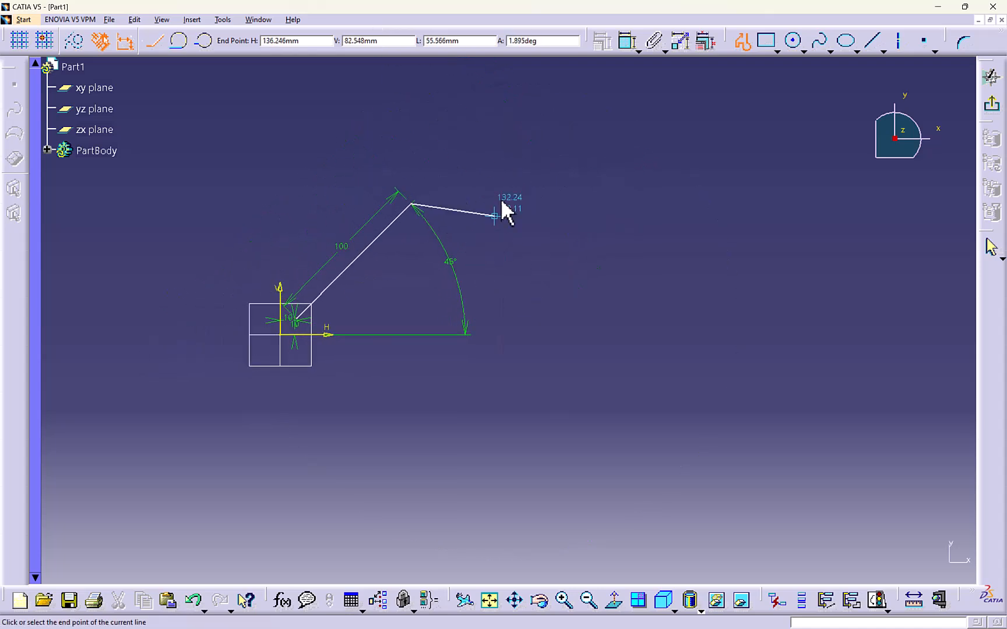
left_click(568, 203)
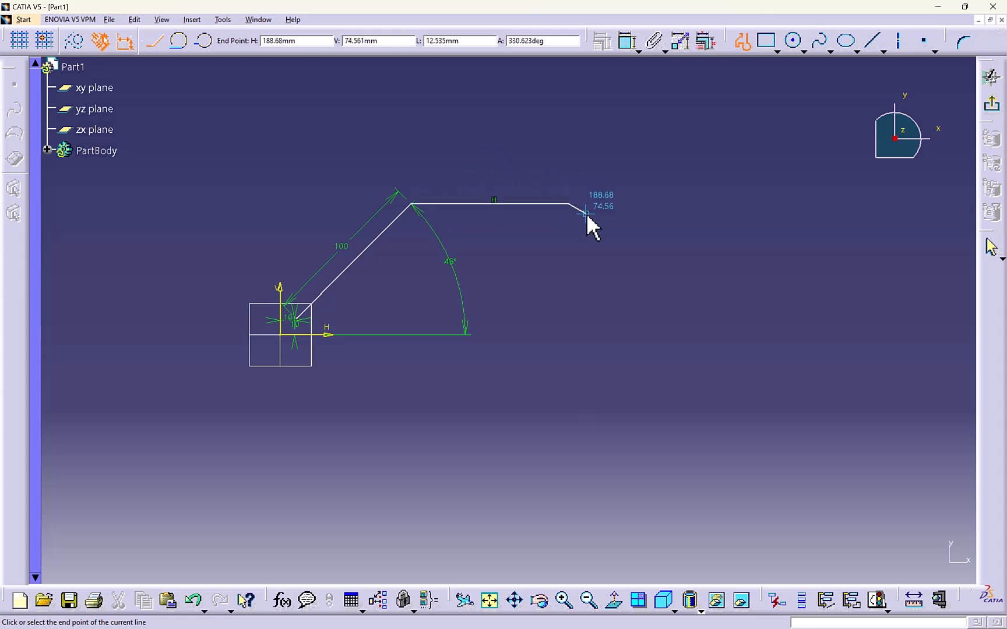
left_click(657, 315)
left_click(658, 437)
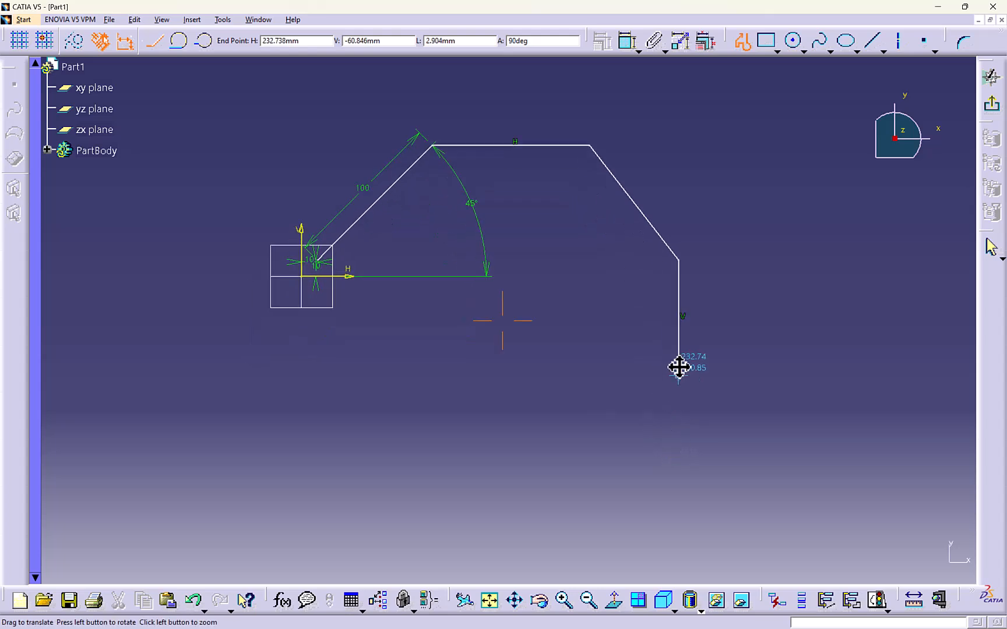
middle_click_drag(658, 437, 686, 364)
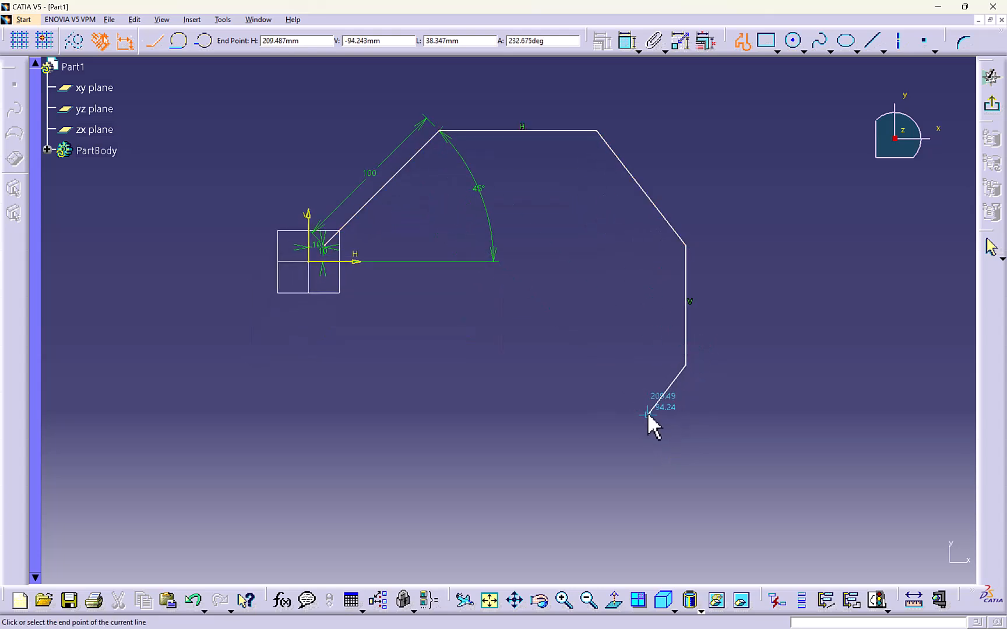
- Add a tangent arc at the vertical line's lower end, followed by a horizontal line running back toward the V axis
left_click(180, 41)
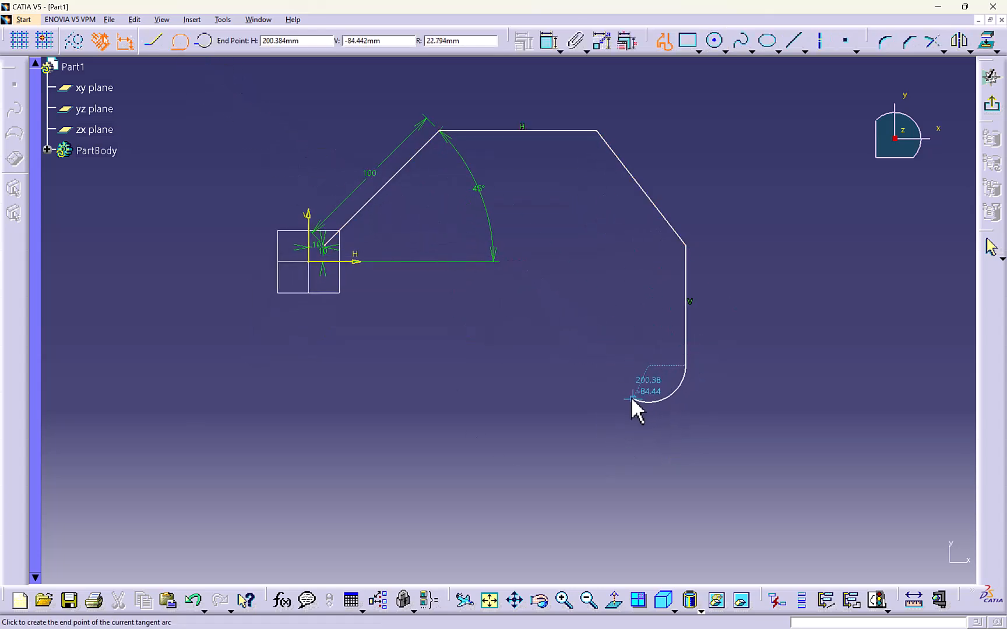
left_click(558, 448)
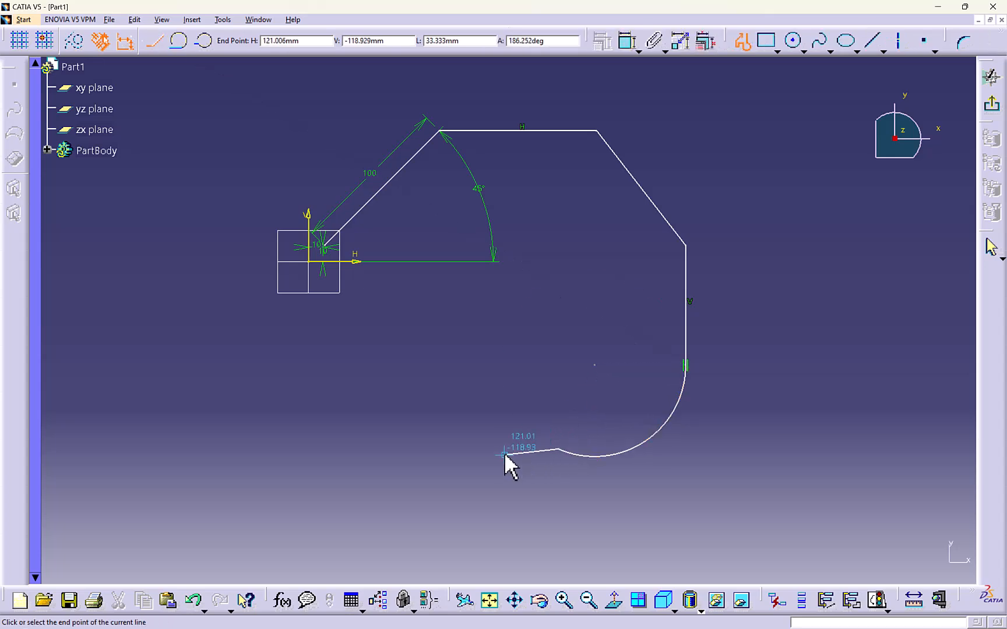
left_click(441, 448)
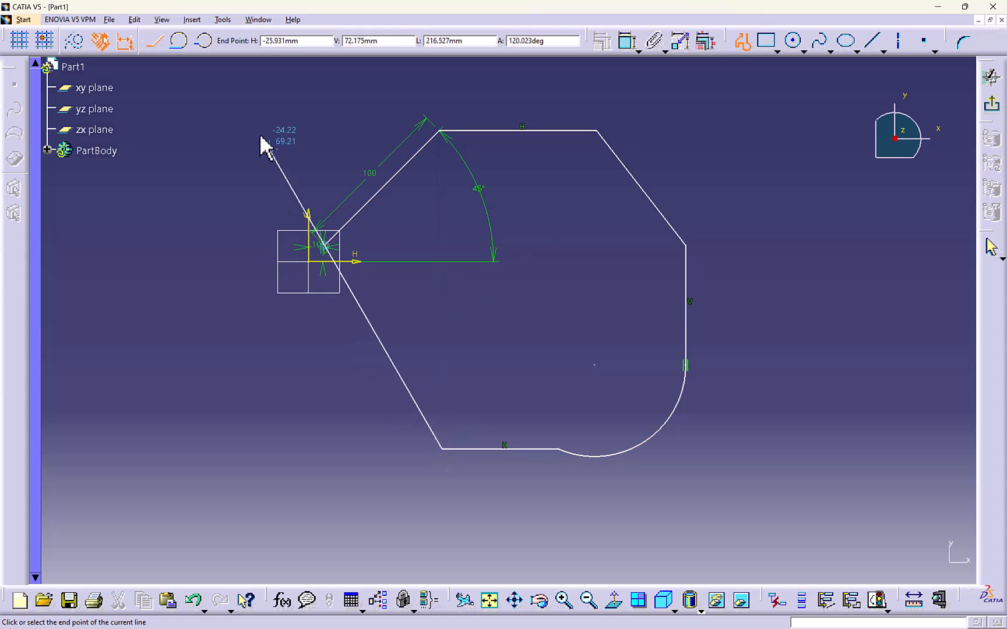
- Add a three-point arc from the lower horizontal line past the profile's start point and end the profile inside the contour
left_click(202, 41)
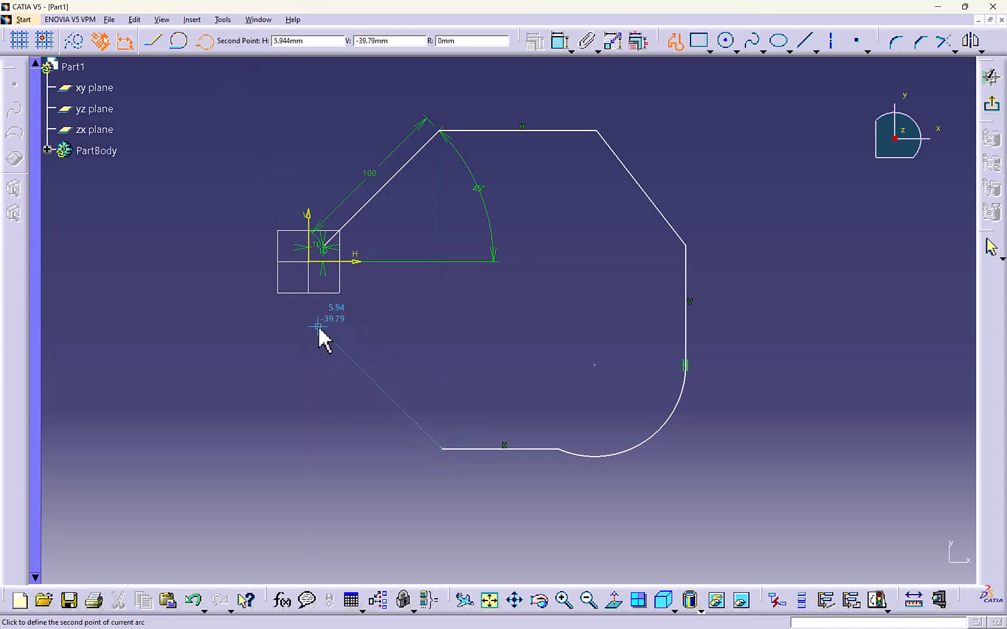
left_click(326, 248)
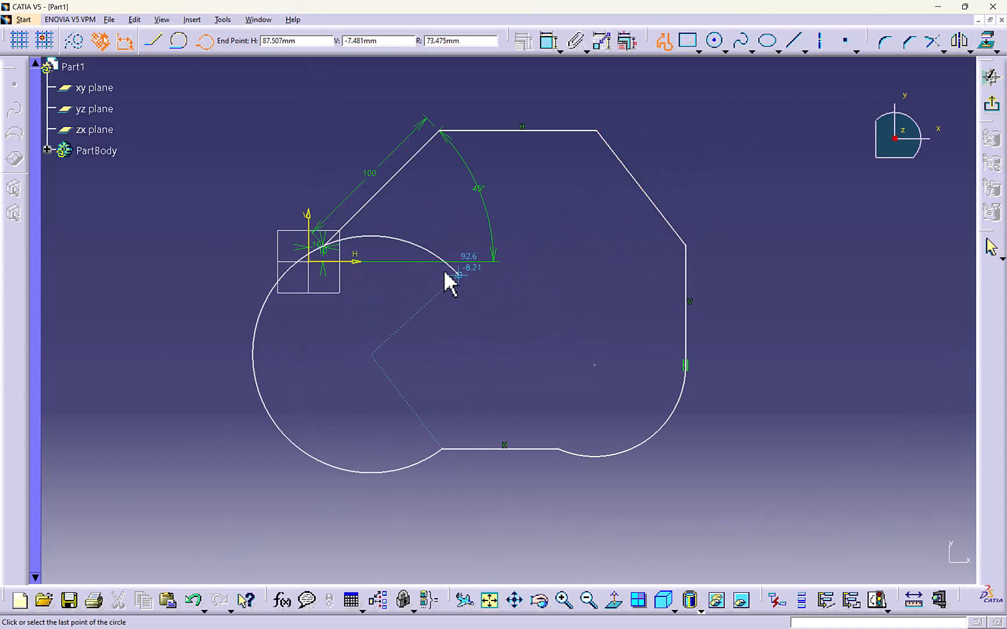
left_click(482, 251)
key("Escape")
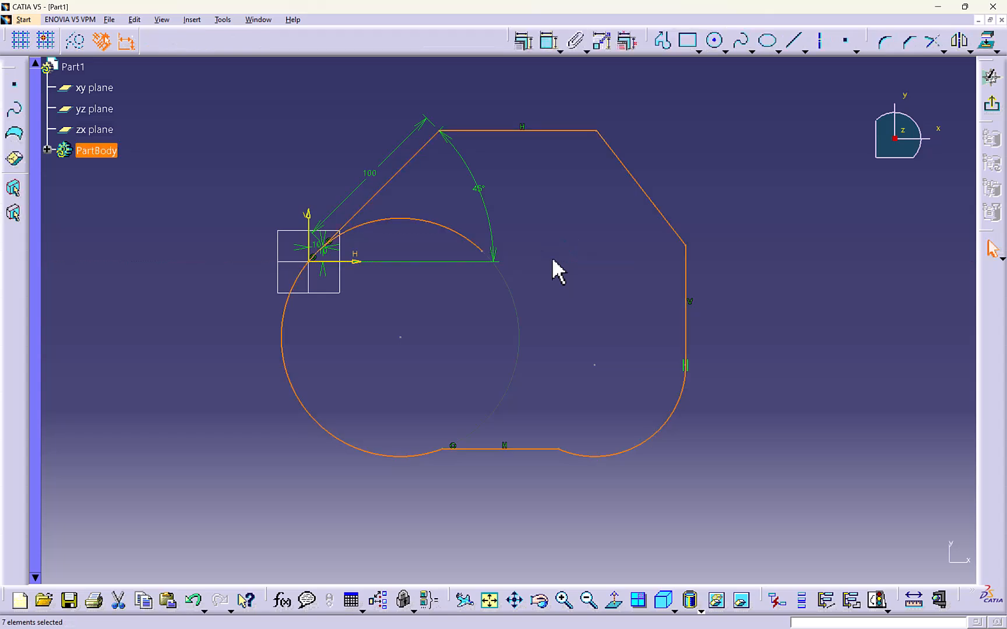
left_click(553, 260)
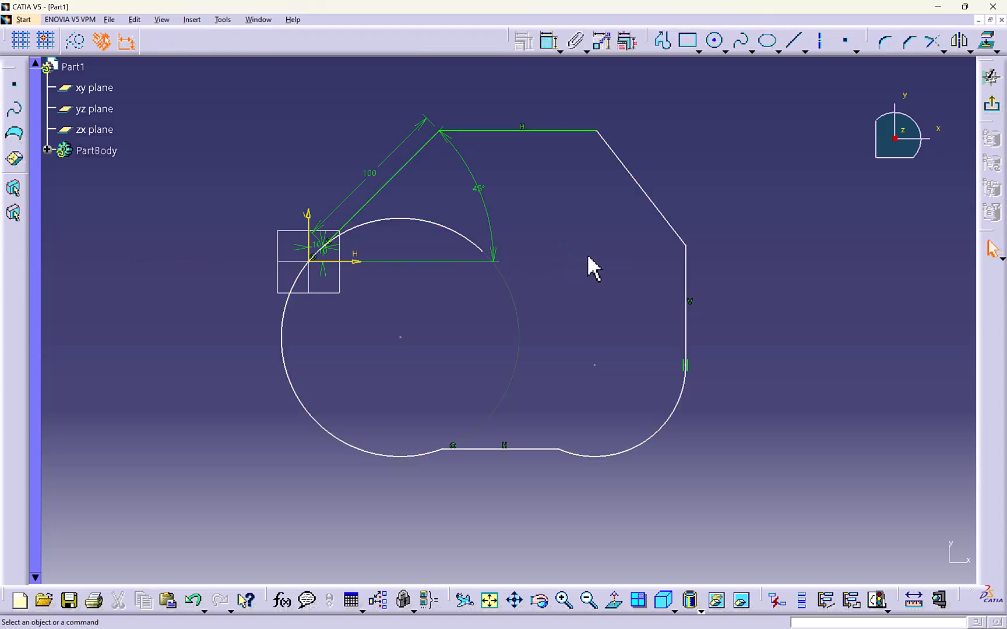
- Delete the three-point arc and the lower horizontal line from the profile
middle_click_drag(438, 207, 541, 191)
middle_click_drag(306, 220, 360, 225)
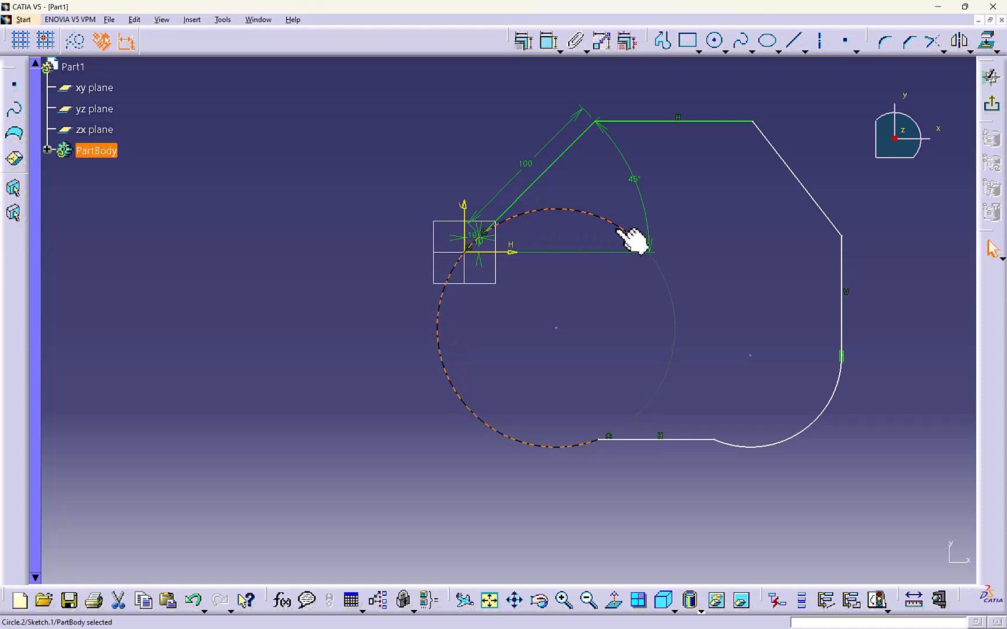
key("Delete")
middle_click_drag(615, 229, 537, 235)
left_click(553, 446)
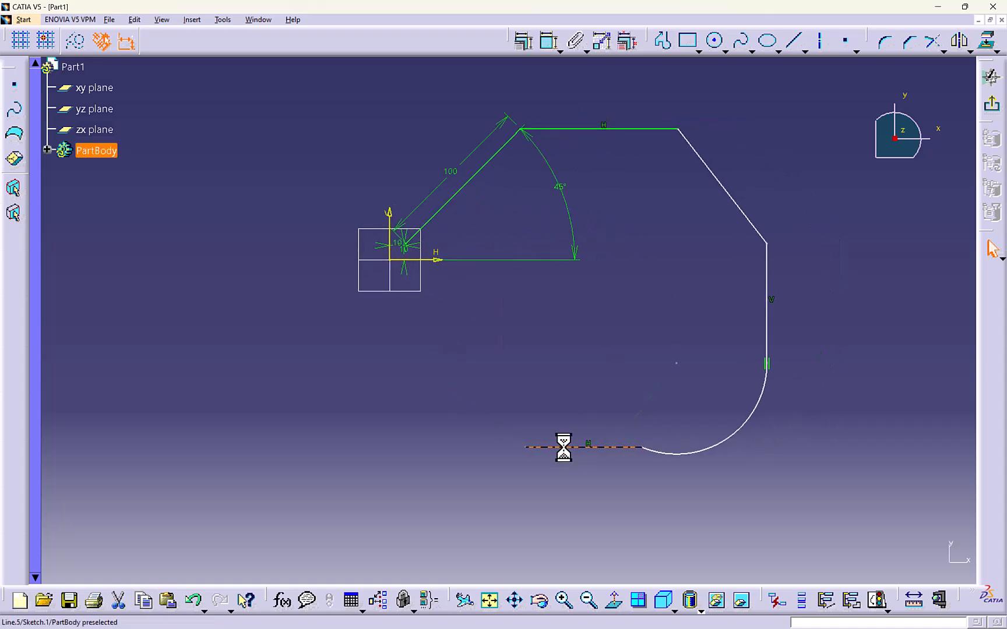
key("Delete")
- Redraw the lower horizontal line from the tangent arc's end and close the profile with a three-point arc ending at its start point
left_click(663, 41)
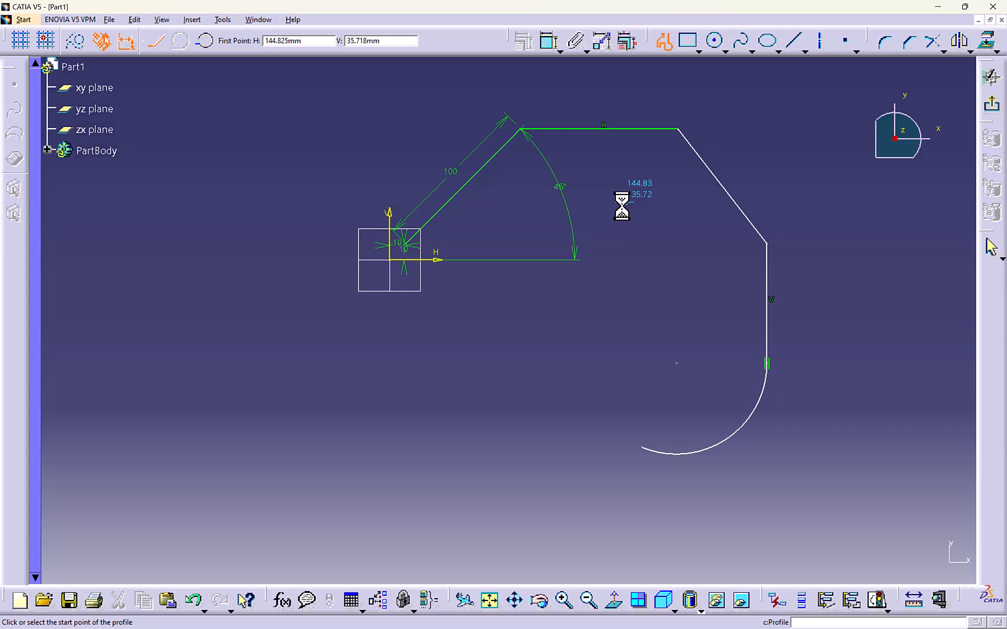
left_click(642, 448)
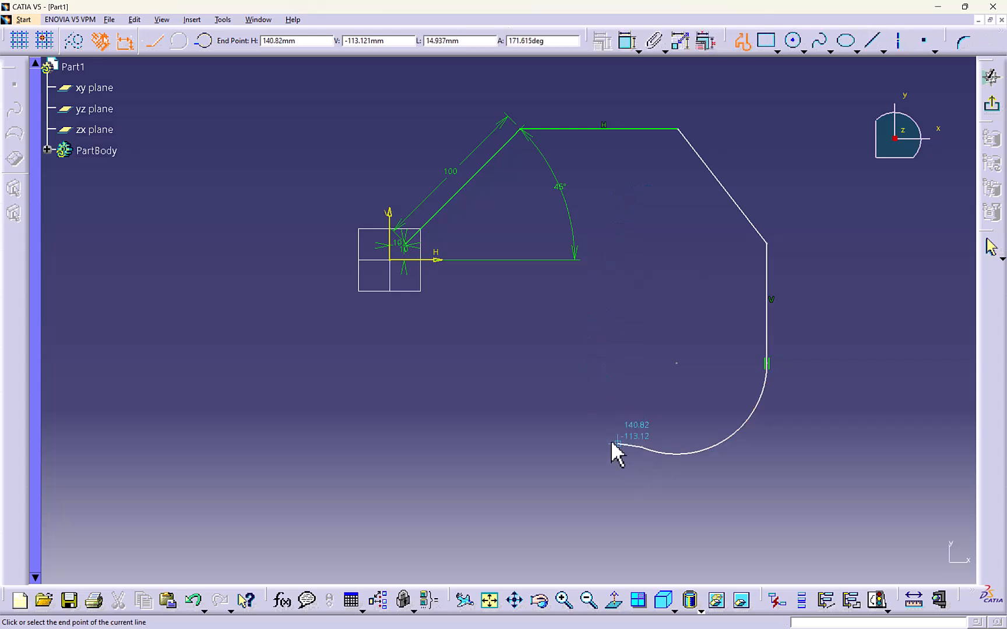
left_click(524, 447)
left_click(204, 41)
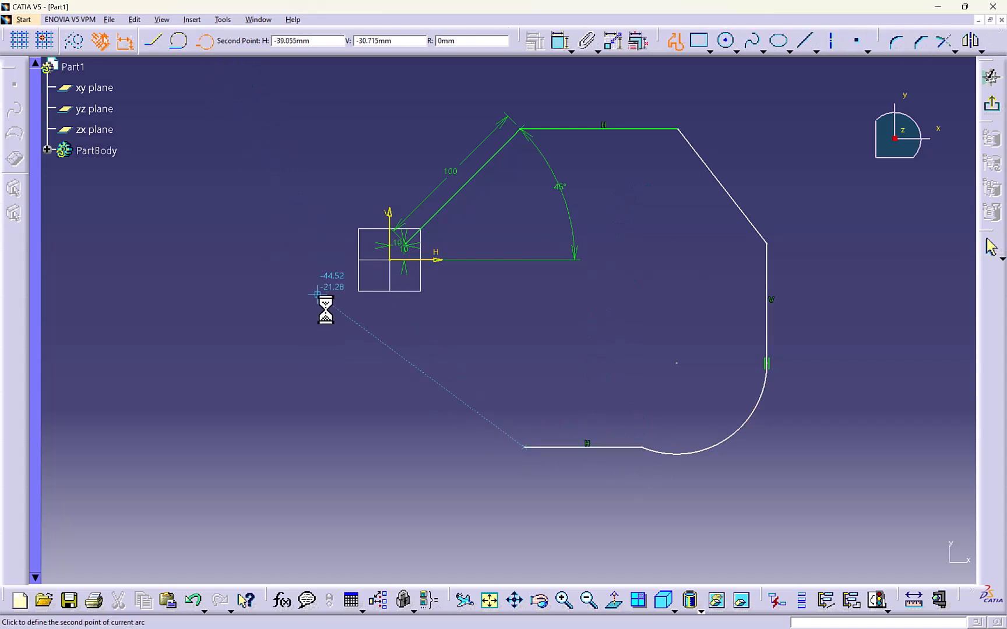
left_click(416, 401)
left_click(411, 256)
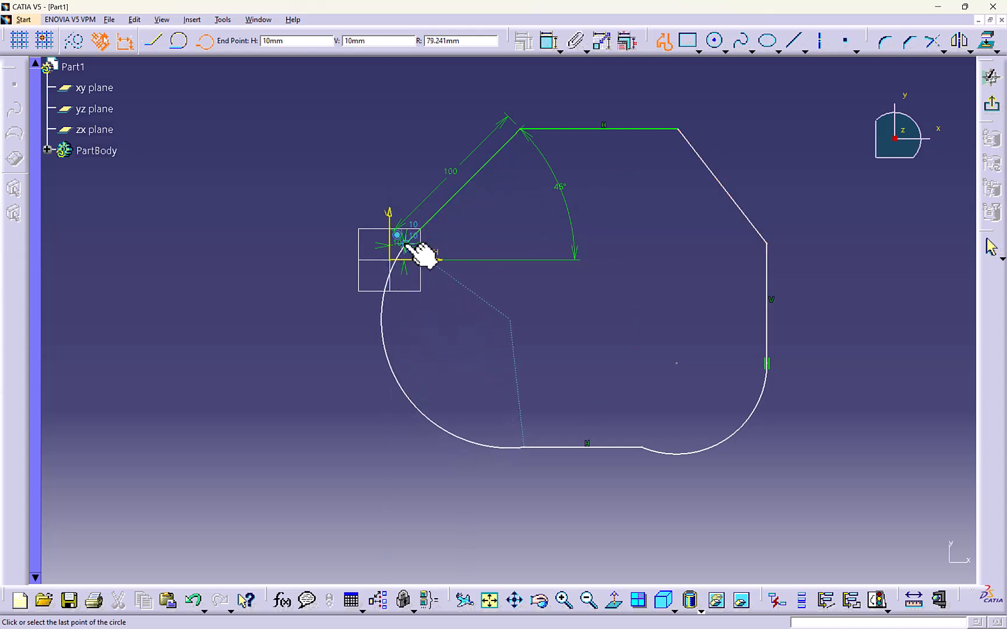
key("Escape")
left_click(521, 322)
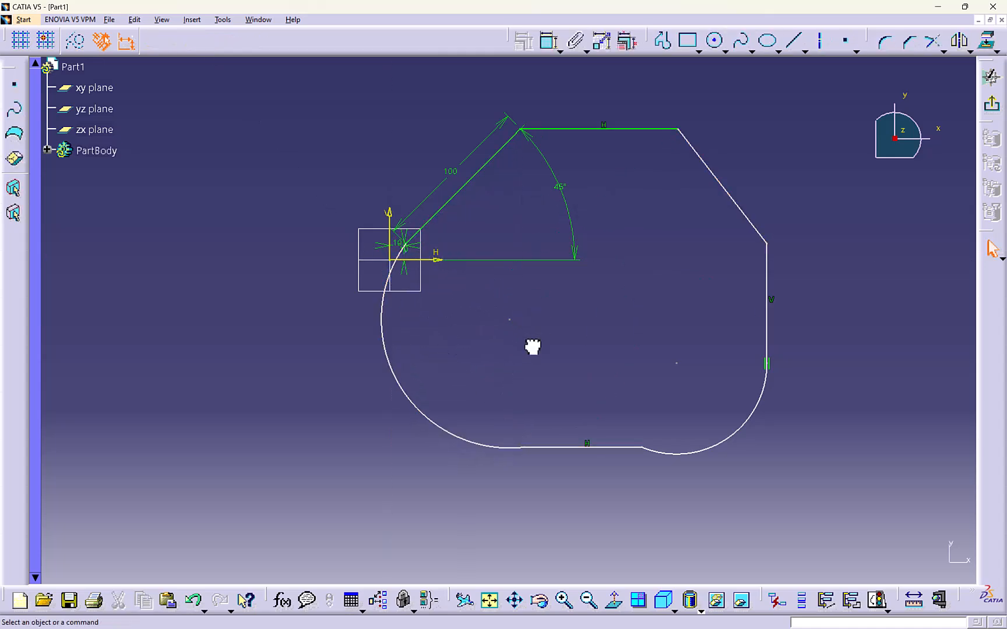
- Delete the whole profile with its dimensions and constraints from the sketch
mouse_move(530, 343)
middle_mouse_down()
mouse_move(474, 370)
mouse_move(414, 330)
mouse_move(472, 333)
mouse_move(547, 246)
middle_mouse_up()
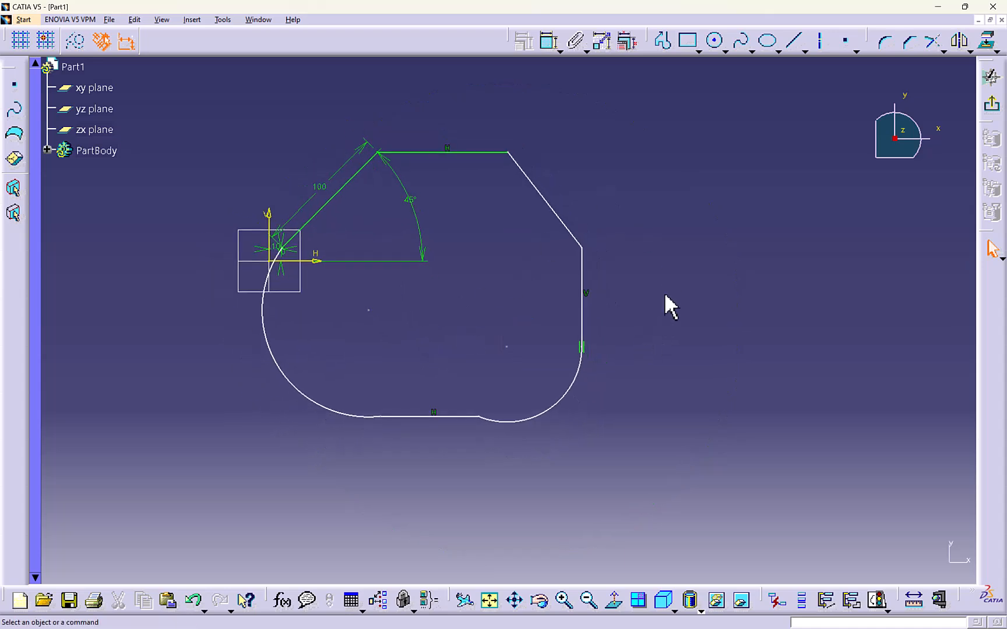
mouse_move(646, 124)
left_mouse_down()
mouse_move(231, 414)
mouse_move(216, 455)
left_mouse_up()
key("Delete")
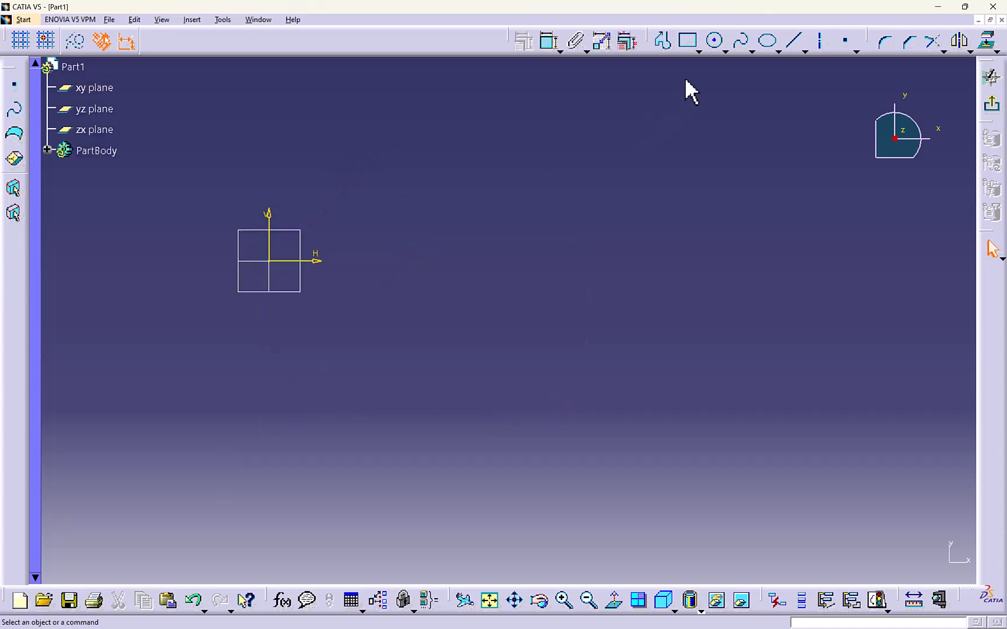
- Undock the Predefined Profile toolbar and leave it floating over the sketch area
left_click(699, 51)
left_click_drag(705, 67, 420, 124)
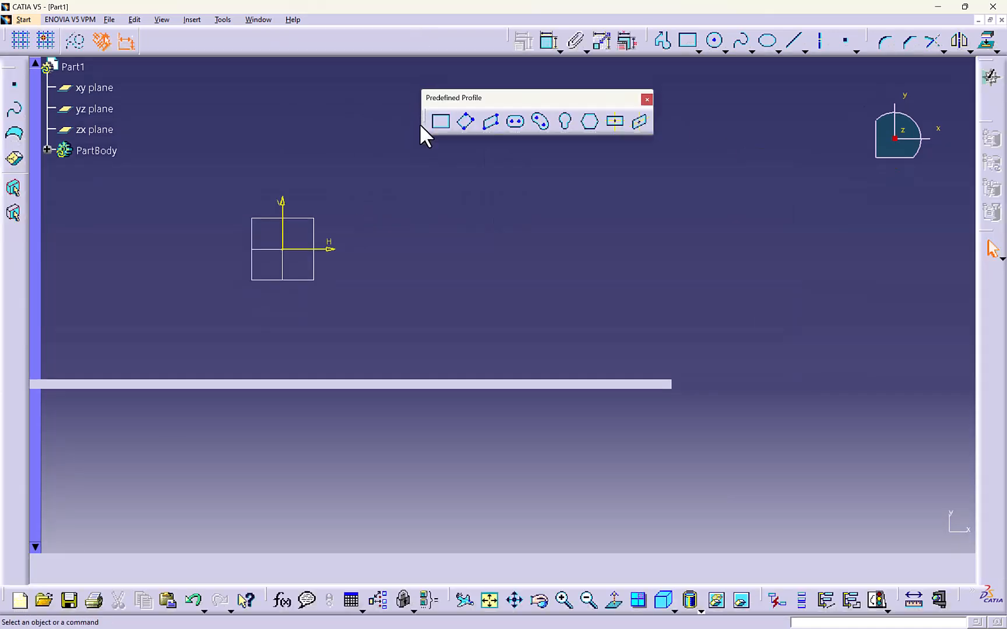
middle_click_drag(435, 162, 447, 214)
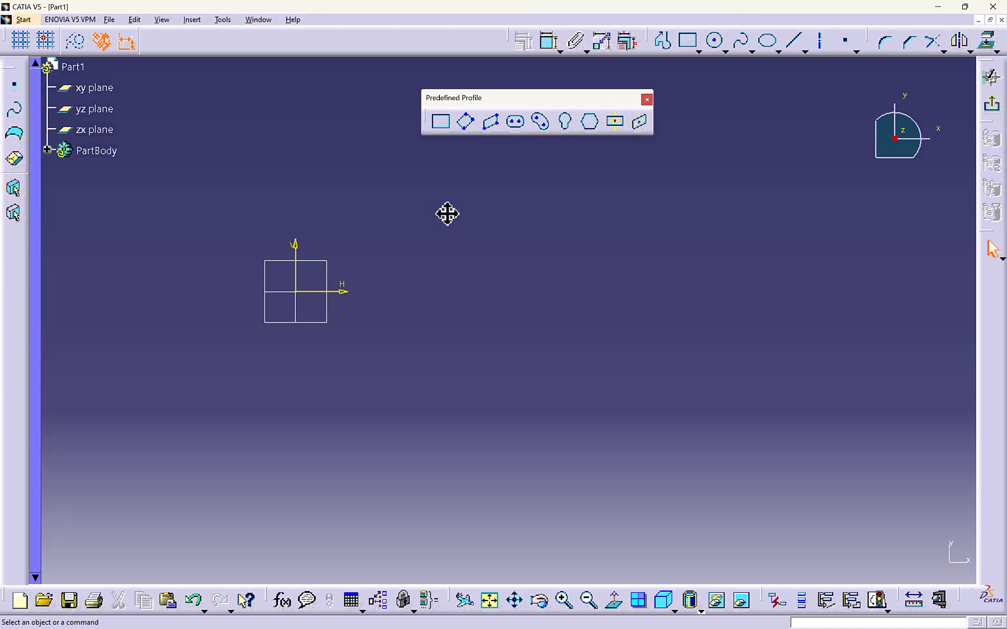
- Draw a rectangle with its first corner at H 50 mm, V 50 mm and a width and height of 50 mm
left_click(440, 126)
mouse_move(372, 220)
middle_mouse_down()
mouse_move(351, 235)
mouse_move(367, 260)
middle_mouse_up()
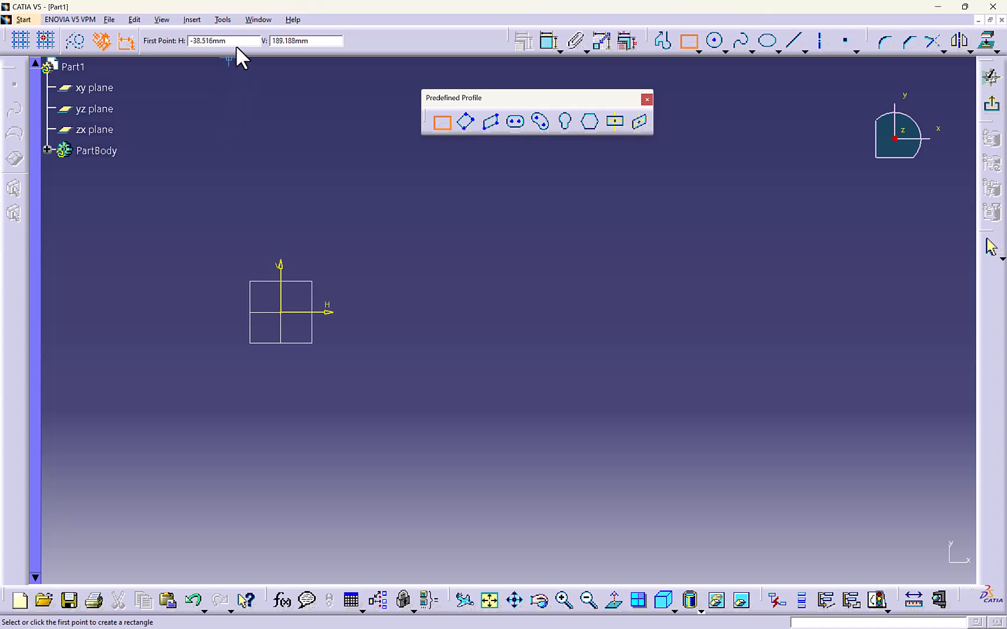
left_click(210, 40)
type("50")
key("Tab")
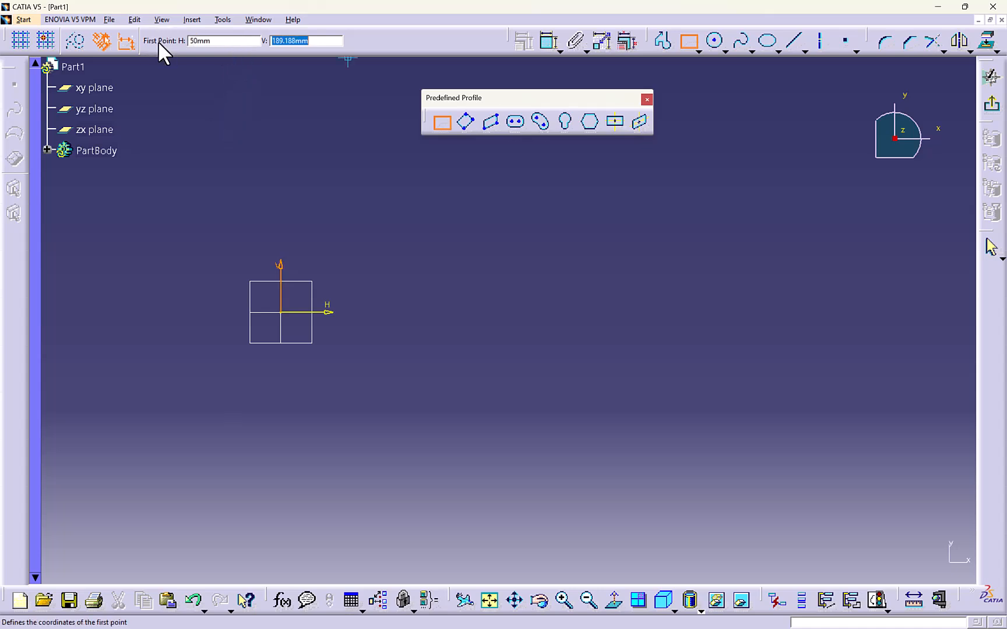
type("50")
key("Return")
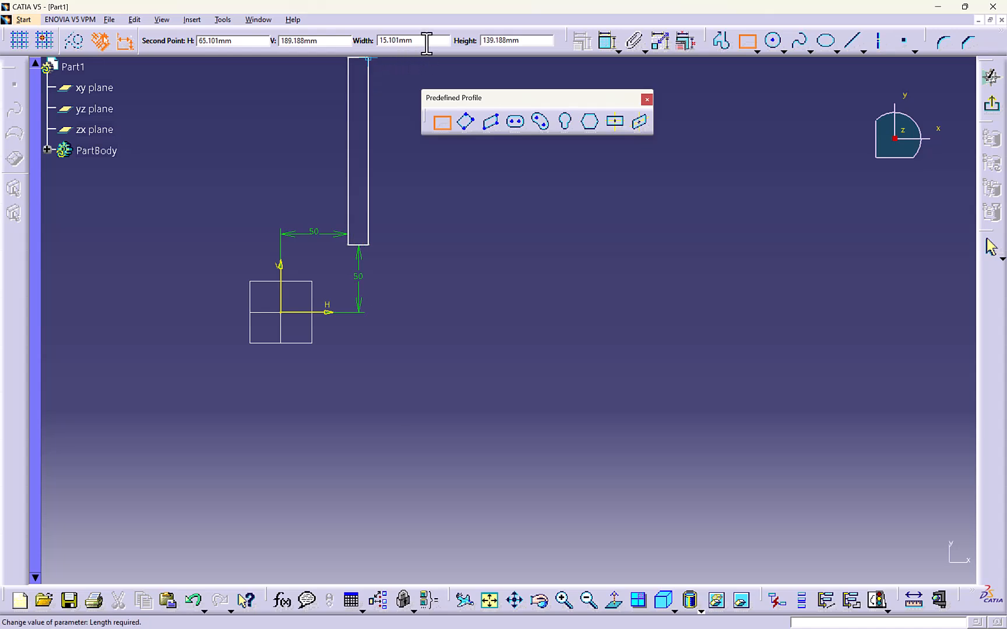
left_click_drag(428, 42, 343, 43)
key("Tab")
type("50")
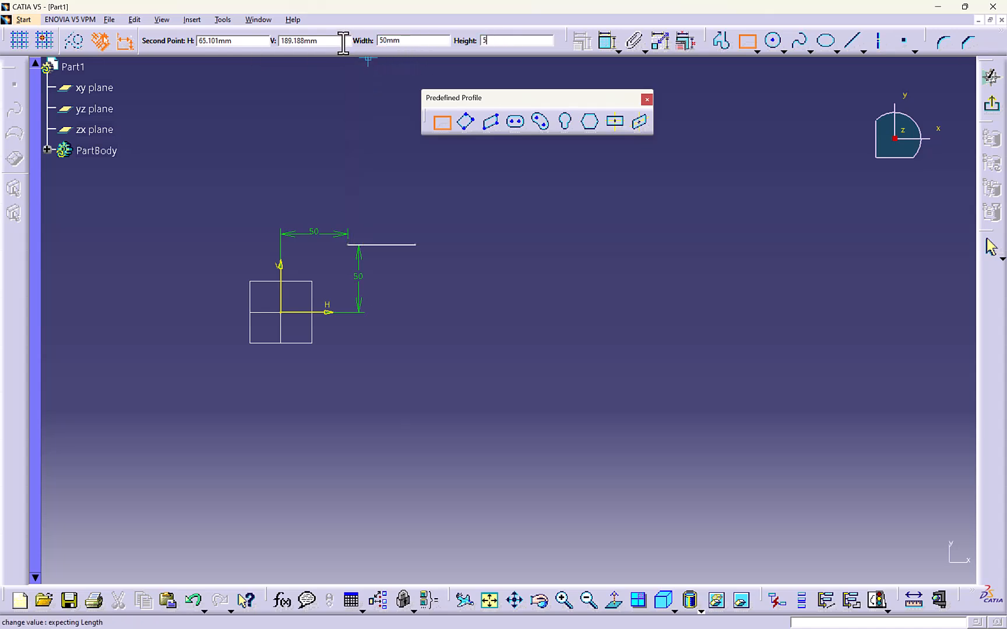
key("Return")
left_click(493, 296)
- Draw a second, larger rectangle freehand to the right of the 50 mm square, without entering dimensions
middle_click_drag(494, 296, 419, 299)
left_click(441, 123)
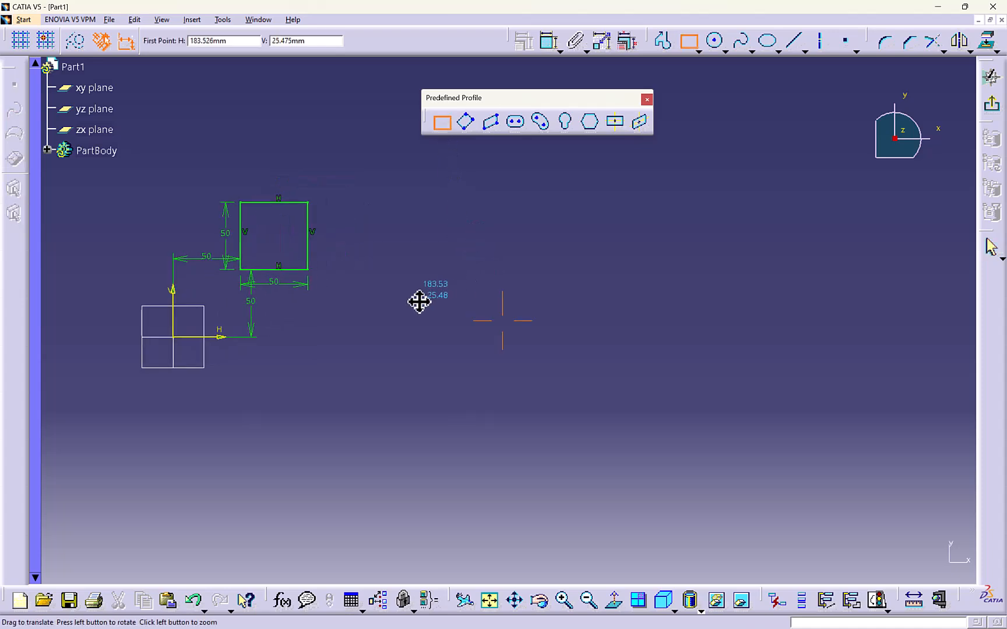
left_click(442, 277)
left_click(543, 191)
left_click(691, 310)
middle_click_drag(532, 343, 613, 350)
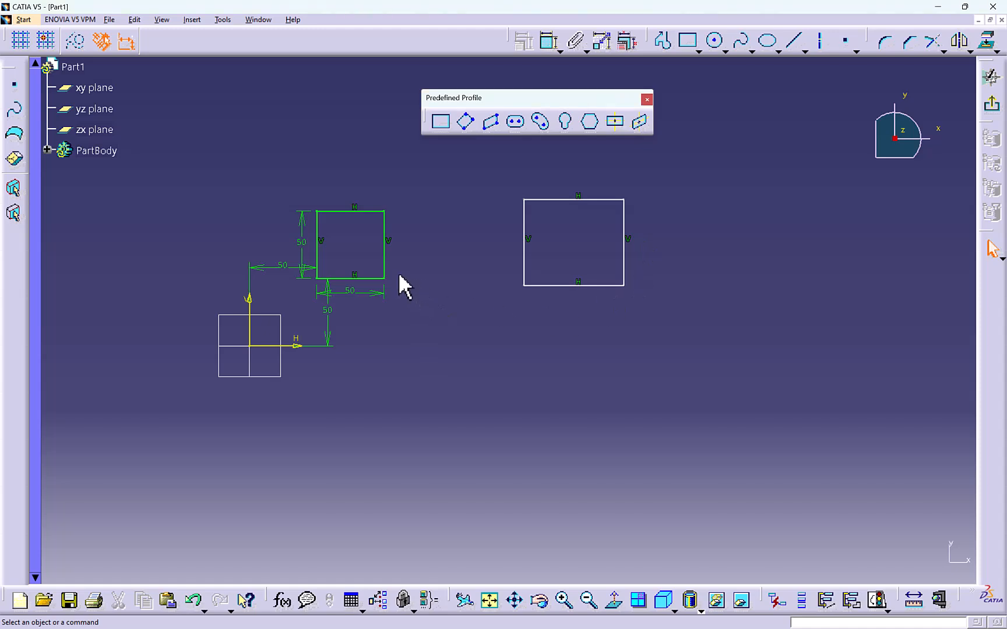
- Try to move the top and left edges of the fully dimensioned 50 mm square
left_click_drag(374, 211, 384, 160)
left_click_drag(317, 224, 255, 206)
left_click(338, 279)
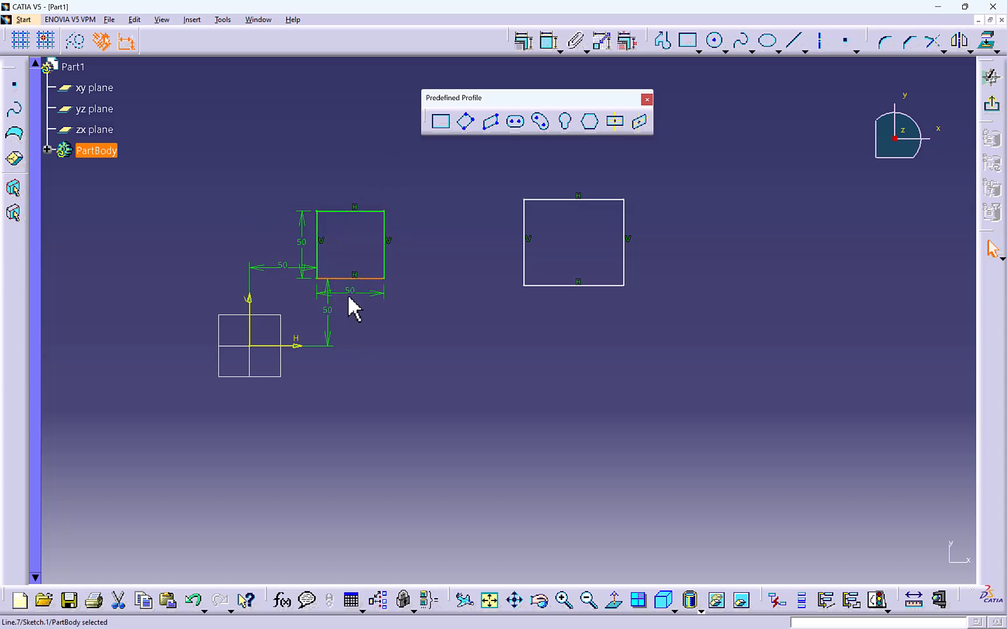
left_click(358, 315)
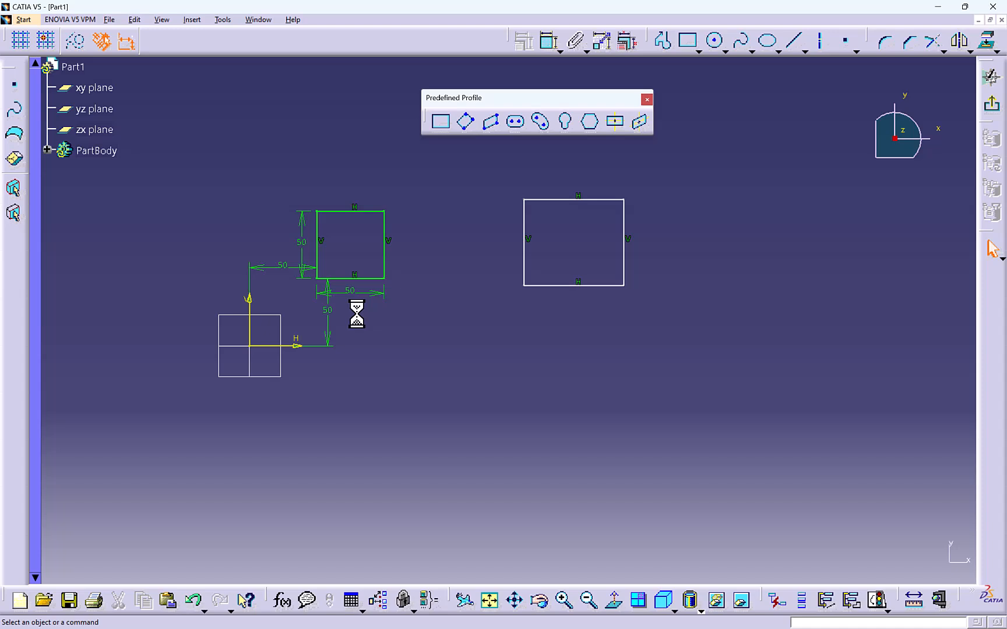
- Reshape and reposition the undimensioned right rectangle by moving its edges until it is roughly square
left_click_drag(549, 286, 548, 333)
left_click_drag(632, 258, 627, 283)
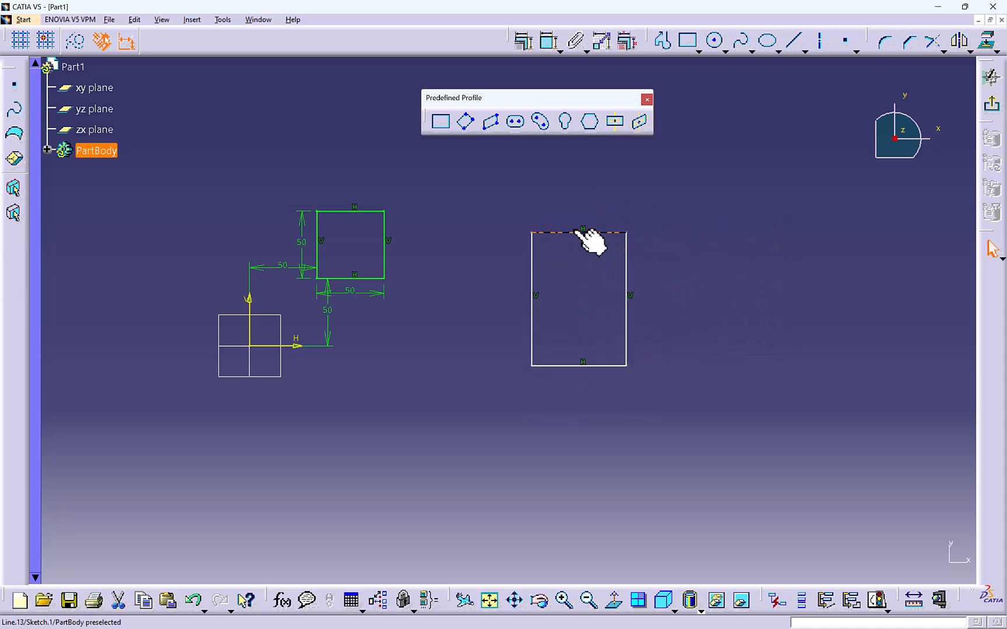
left_click_drag(575, 232, 596, 234)
left_click_drag(590, 366, 592, 328)
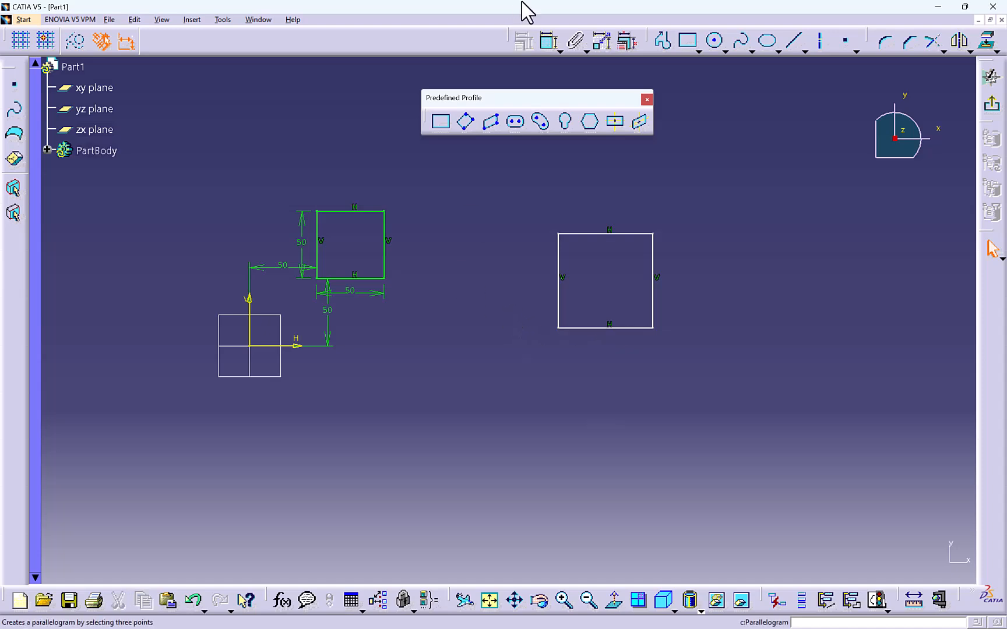
- Dimension the right rectangle's width and height, shifting the rectangle freely after each dimension
left_click(548, 42)
left_click(611, 234)
left_click(616, 192)
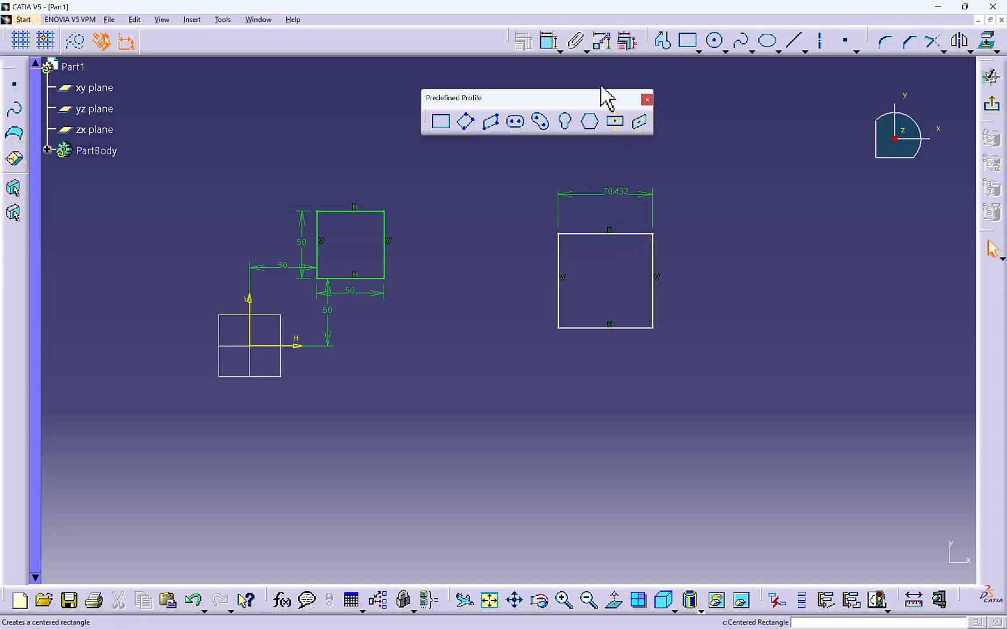
left_click_drag(642, 232, 649, 236)
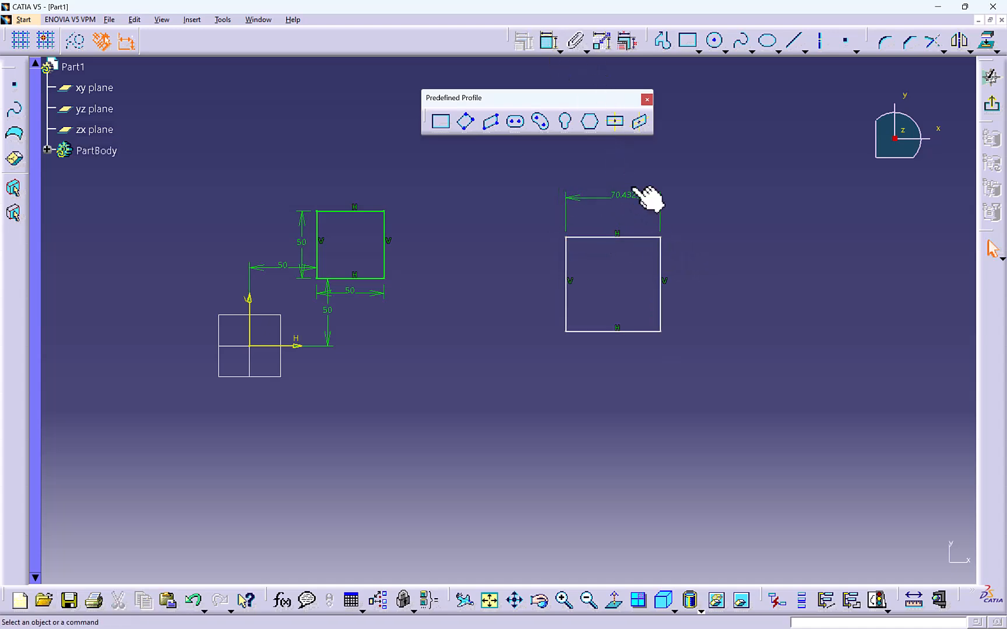
left_click(550, 42)
left_click(661, 273)
left_click(706, 269)
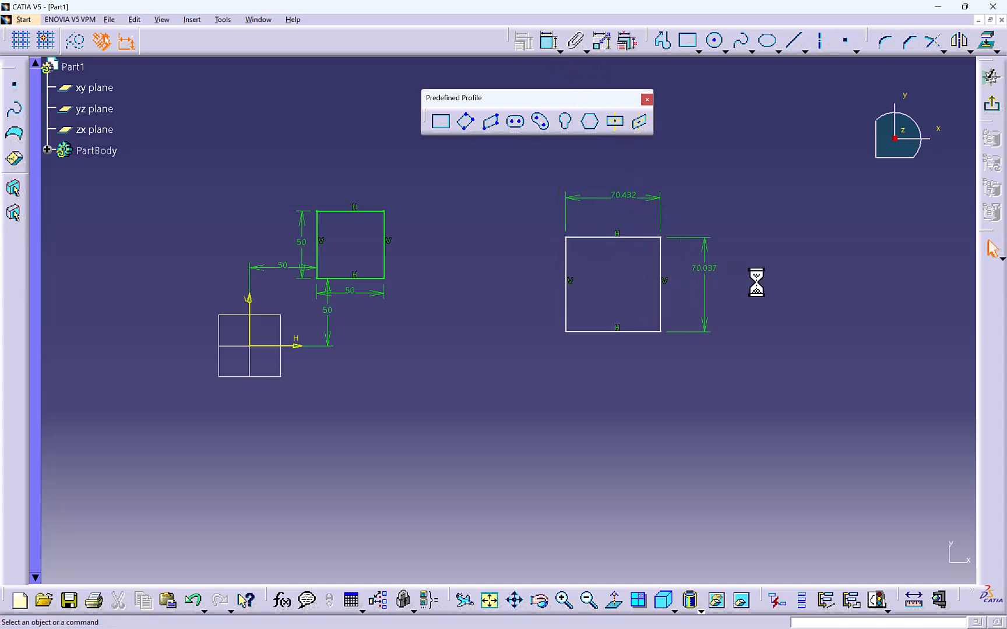
mouse_move(664, 259)
left_mouse_down()
mouse_move(587, 287)
mouse_move(638, 252)
mouse_move(590, 264)
mouse_move(604, 236)
left_mouse_up()
- Dimension the right rectangle's left edge from the vertical axis and its bottom edge from the 50 mm square's bottom edge
left_click(549, 42)
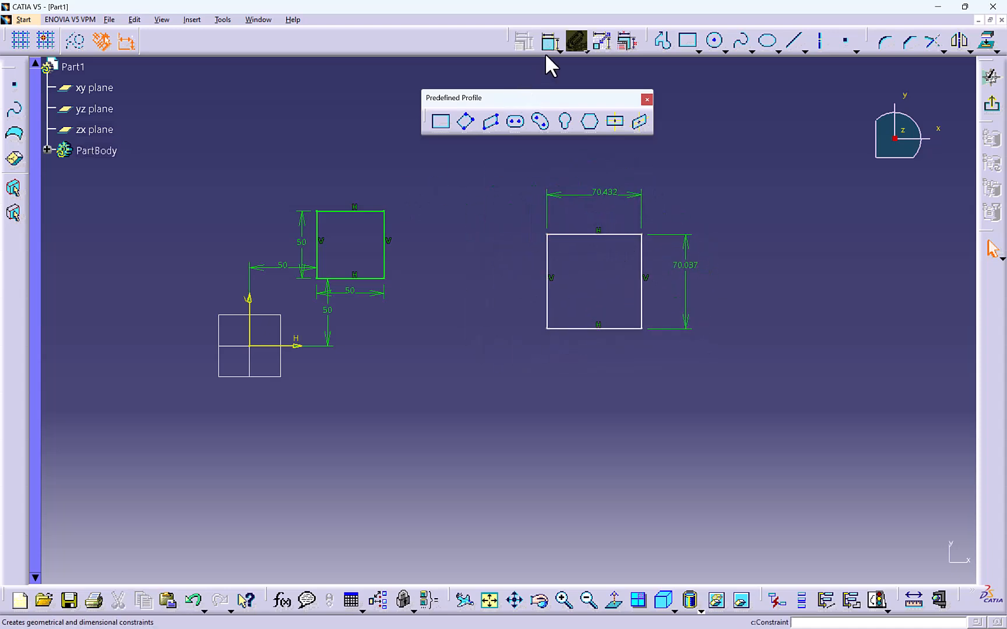
left_click(250, 341)
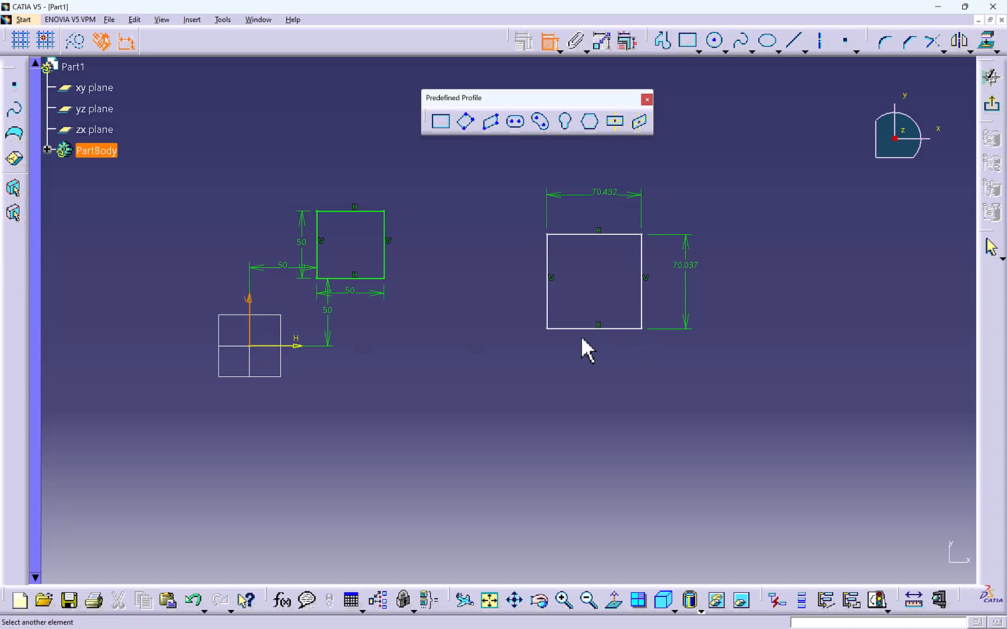
left_click(547, 324)
left_click(498, 380)
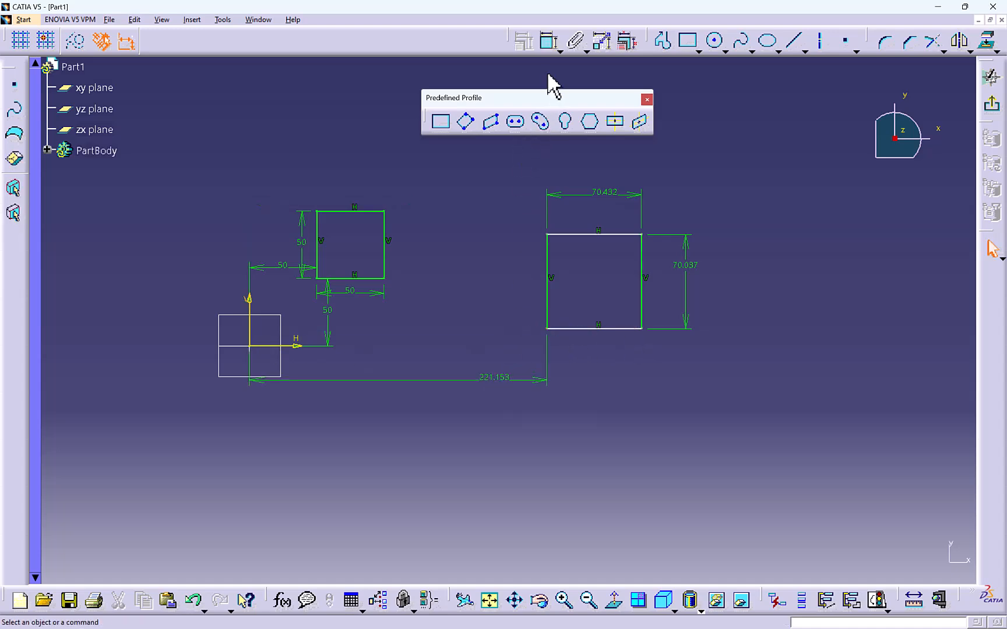
left_click(377, 279)
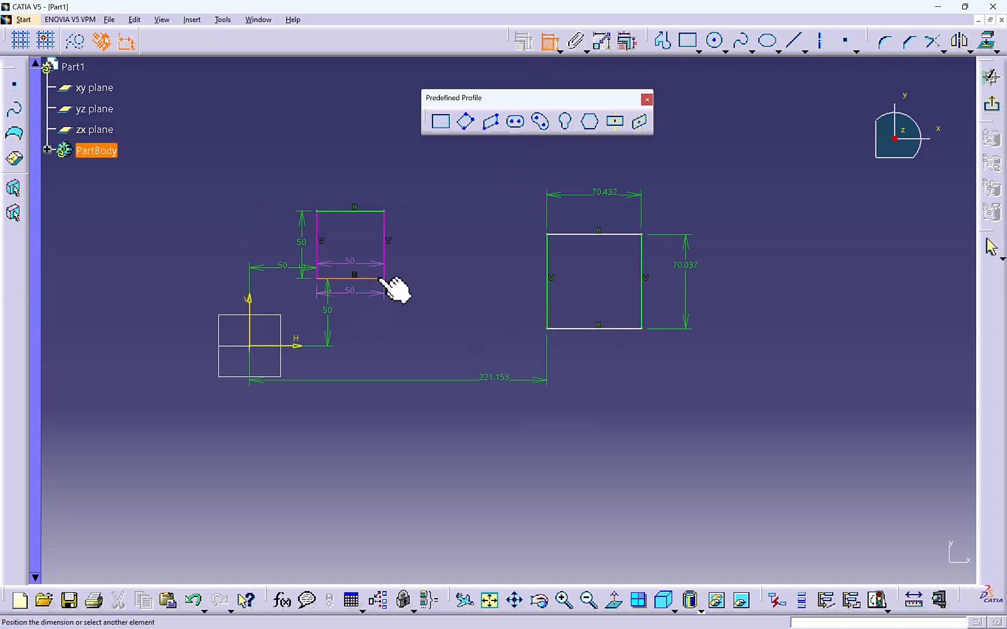
left_click(623, 329)
left_click(505, 338)
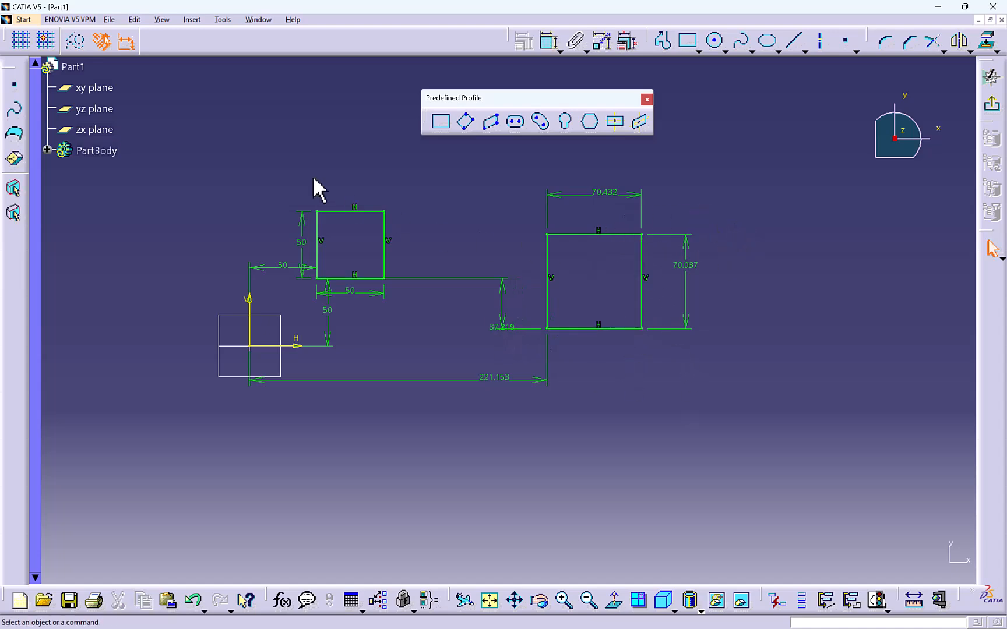
- Delete both rectangles together with all their dimensions and constraints
left_click_drag(219, 148, 767, 375)
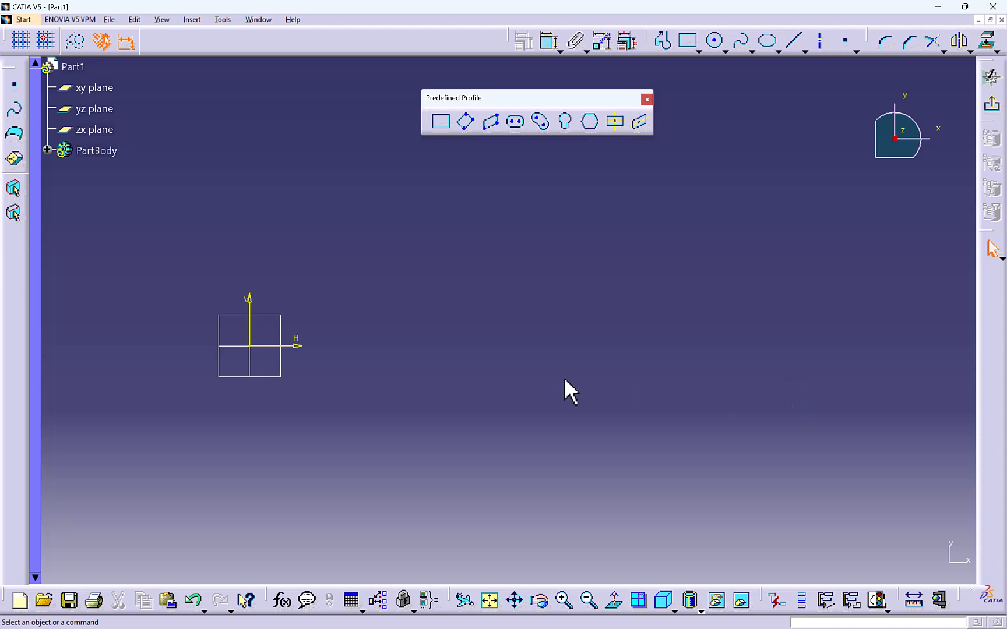
middle_click_drag(566, 387, 690, 397)
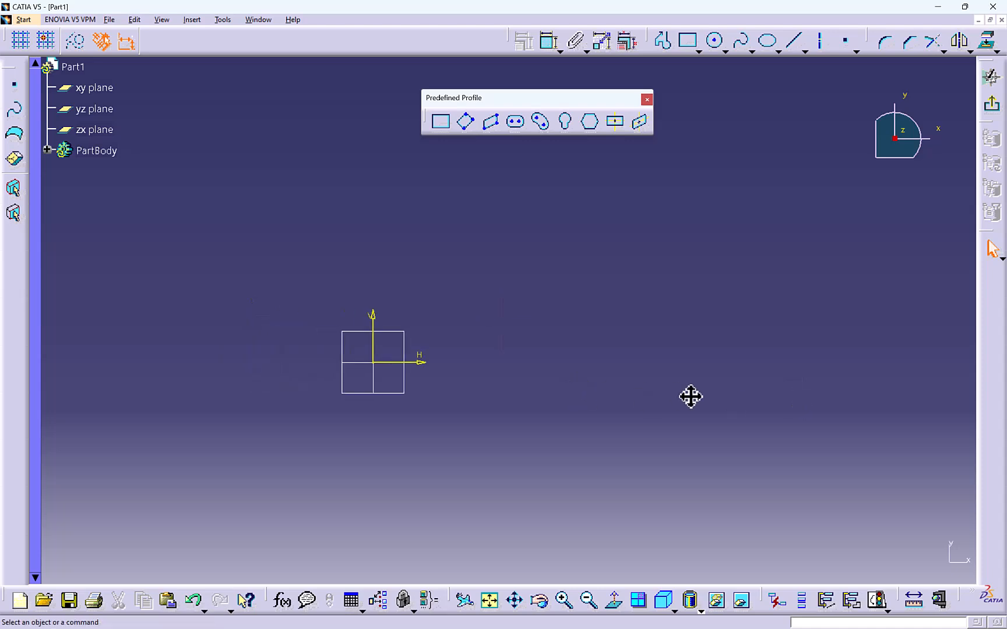
- Draw an oriented rectangle right of the origin from three corners, with its first side sloping up to the right
left_click(465, 127)
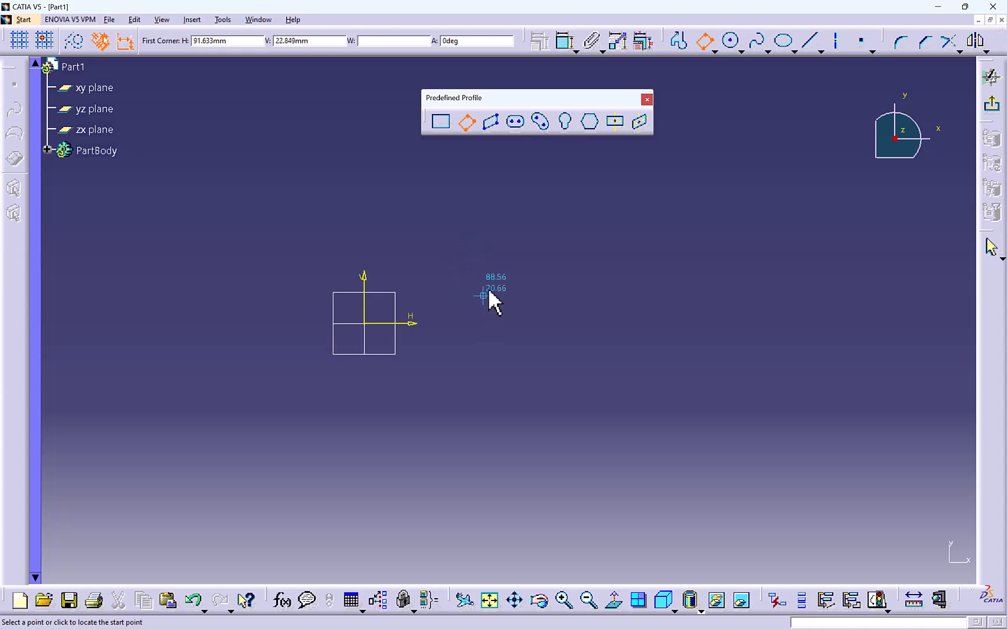
left_click(467, 323)
left_click(573, 257)
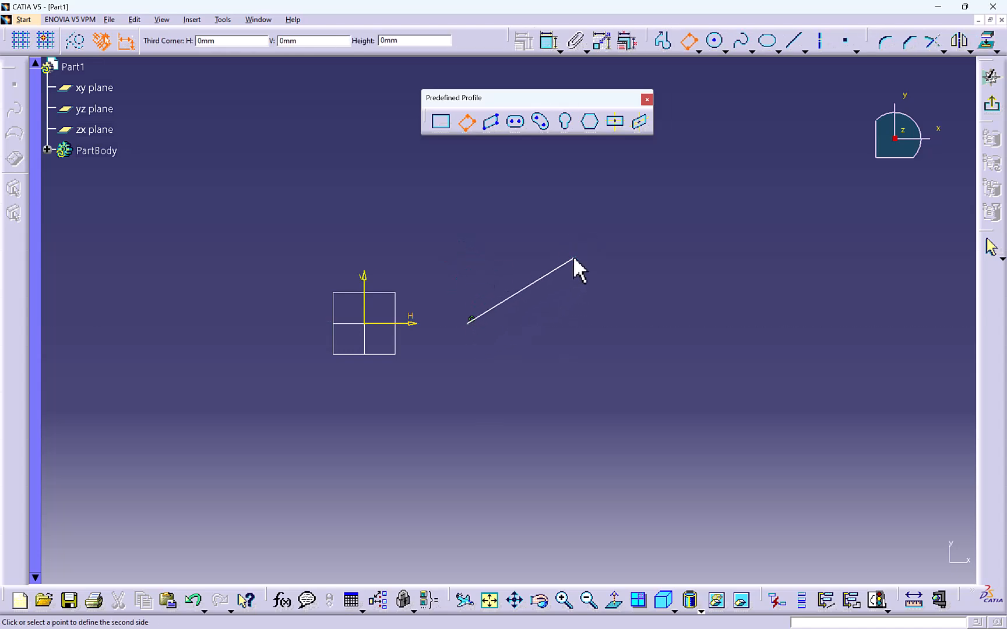
left_click(476, 230)
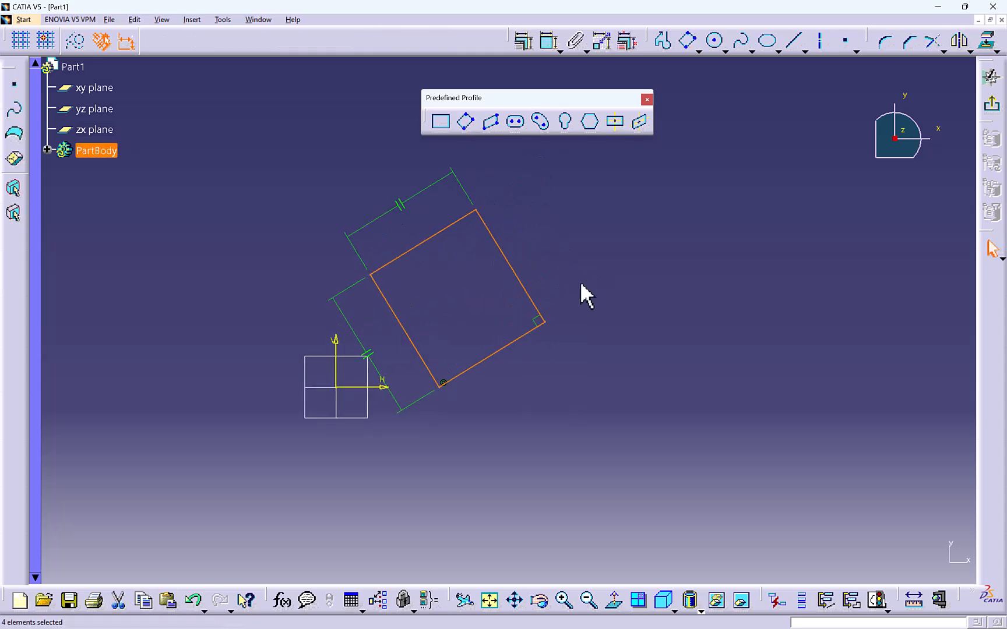
- Draw a parallelogram to the right of the oriented rectangle, with a horizontal base and sides slanting up to the right
left_click(492, 123)
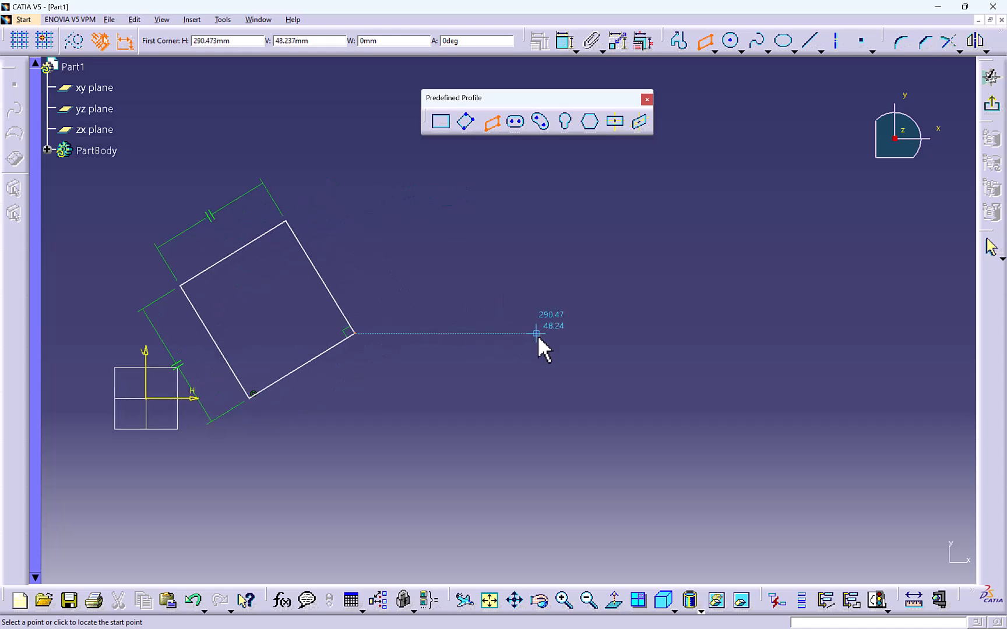
left_click(540, 360)
left_click(703, 360)
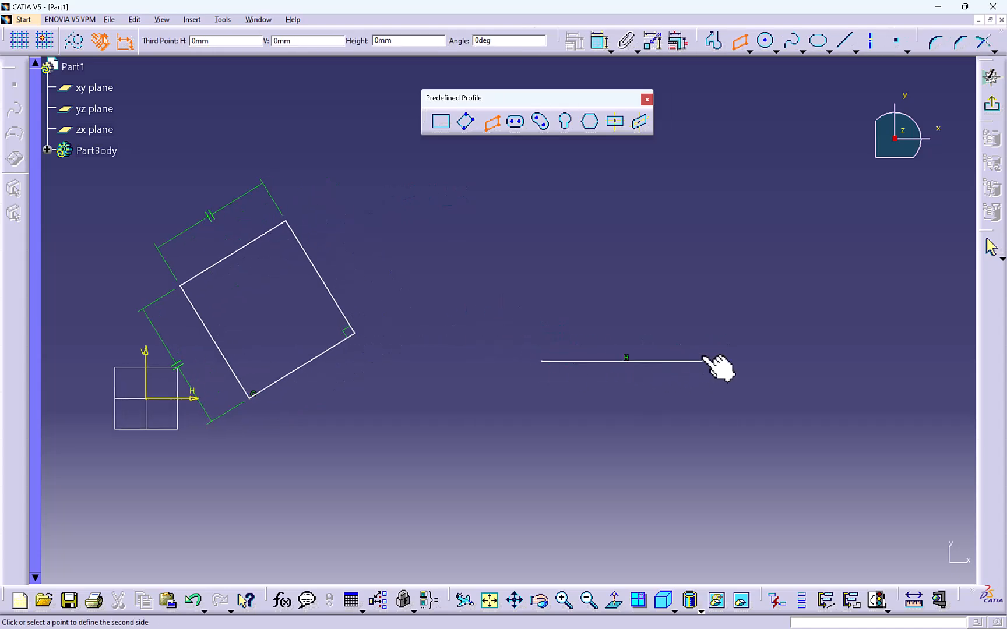
left_click(806, 207)
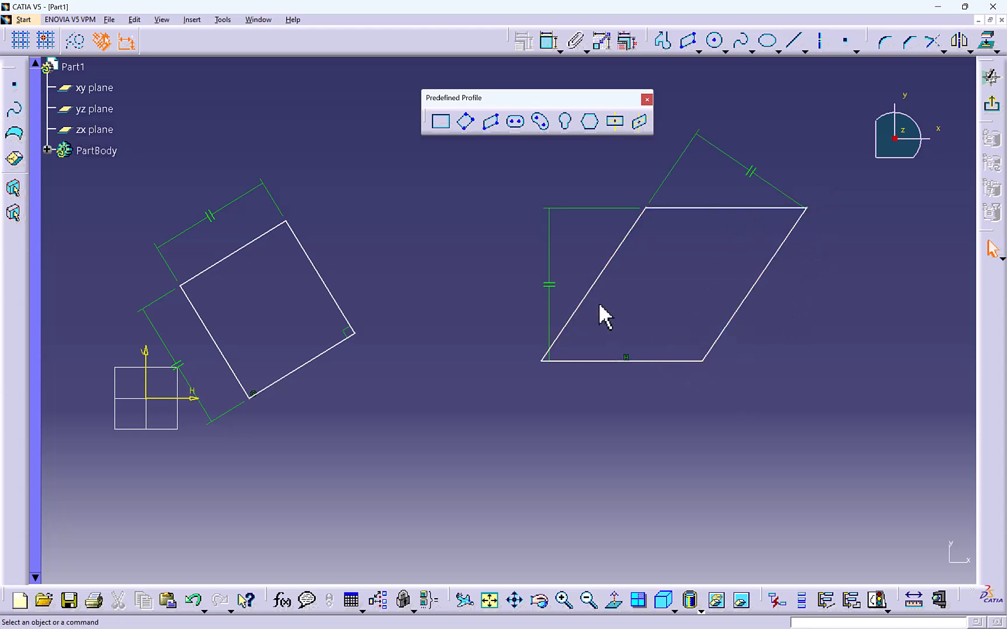
- Delete the oriented rectangle and the parallelogram together with their constraints
scroll(763, 296, "up", 1)
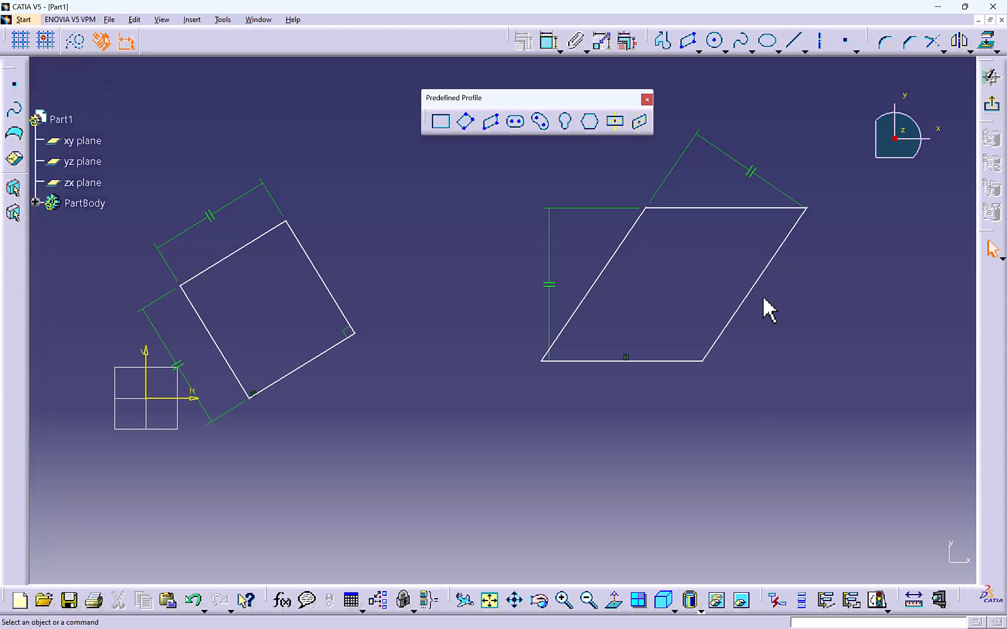
left_click(770, 295)
middle_click_drag(763, 296, 772, 316)
left_click_drag(816, 186, 211, 416)
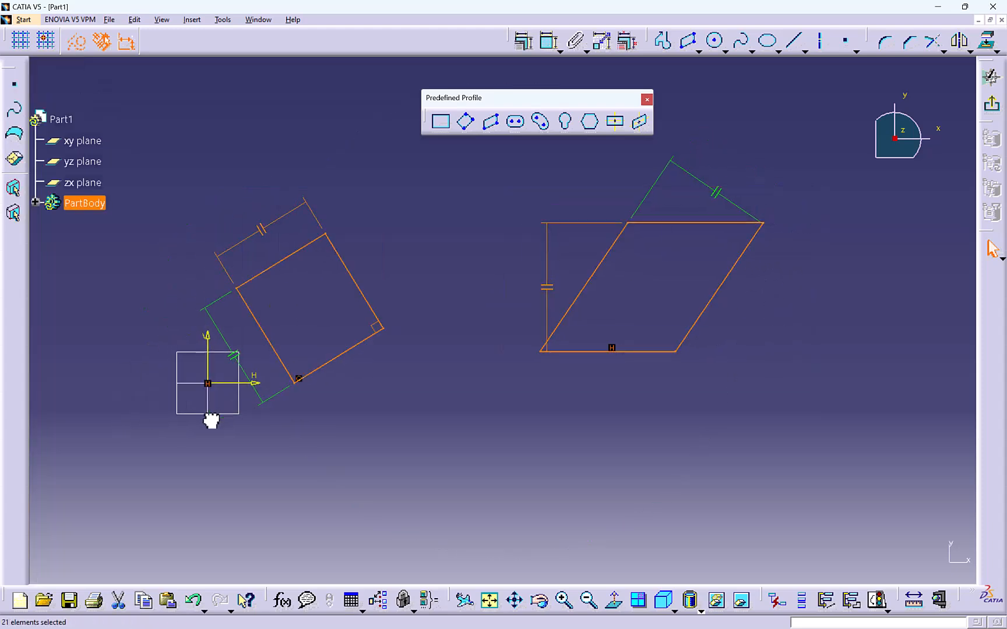
key("Delete")
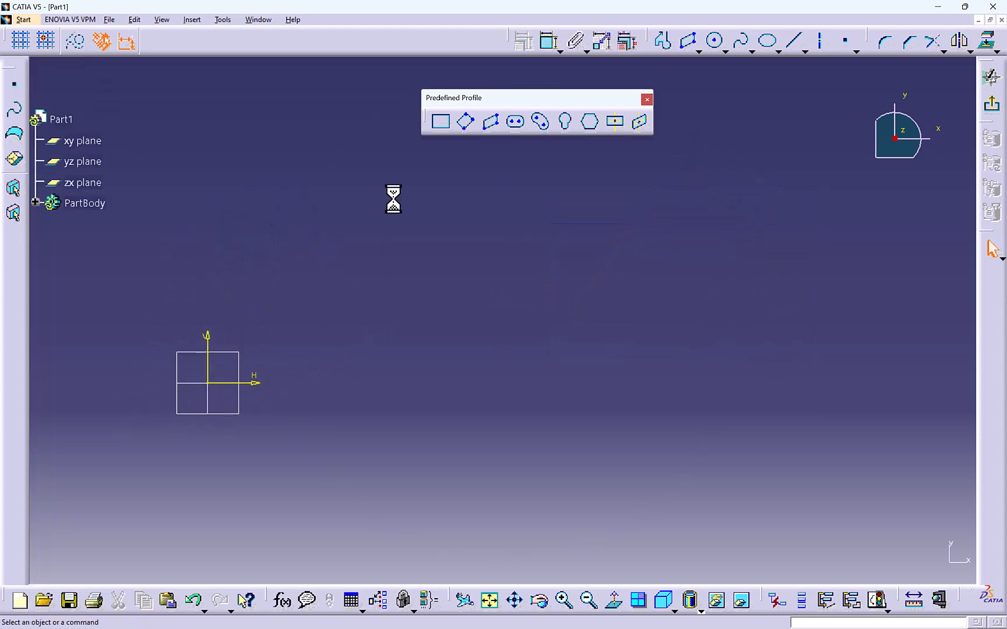
- Draw a horizontal elongated hole right of the origin with an end radius of about 29 mm
left_click(513, 129)
left_click(481, 338)
left_click(595, 339)
left_click(598, 304)
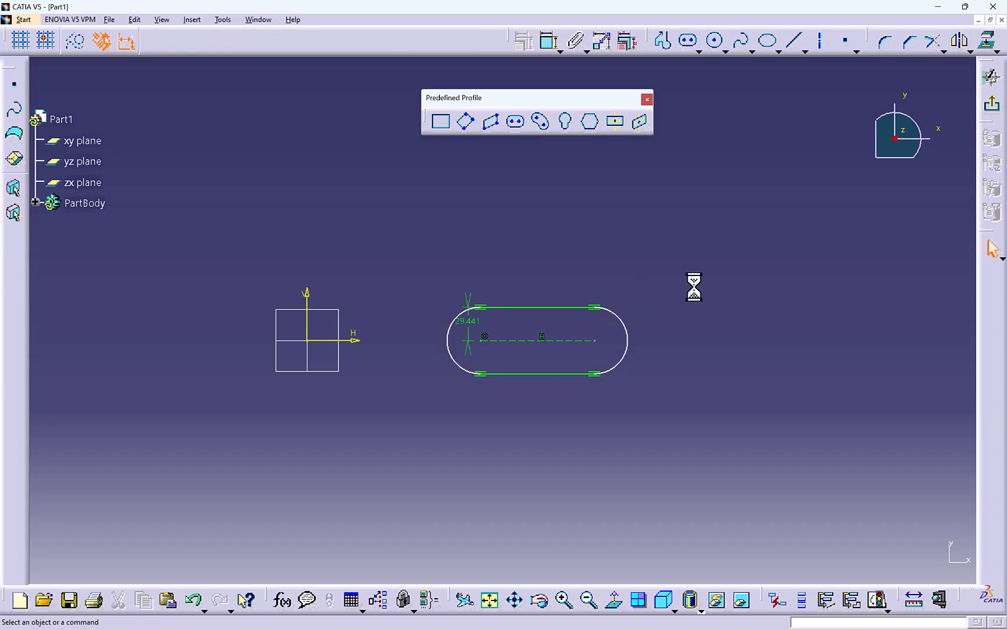
- Draw a cylindrical elongated hole beyond the straight one, its arc running from below right of its centre to above it
middle_click_drag(692, 286, 481, 214)
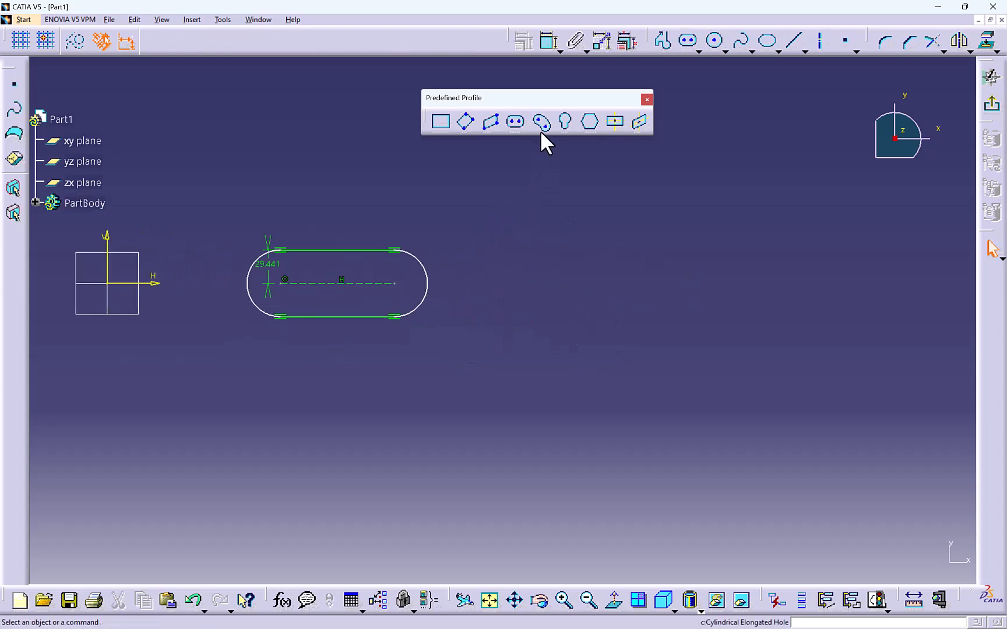
left_click(541, 121)
middle_click_drag(550, 239, 449, 272)
left_click(537, 202)
middle_click_drag(614, 263, 607, 341)
left_click(602, 346)
left_click(532, 198)
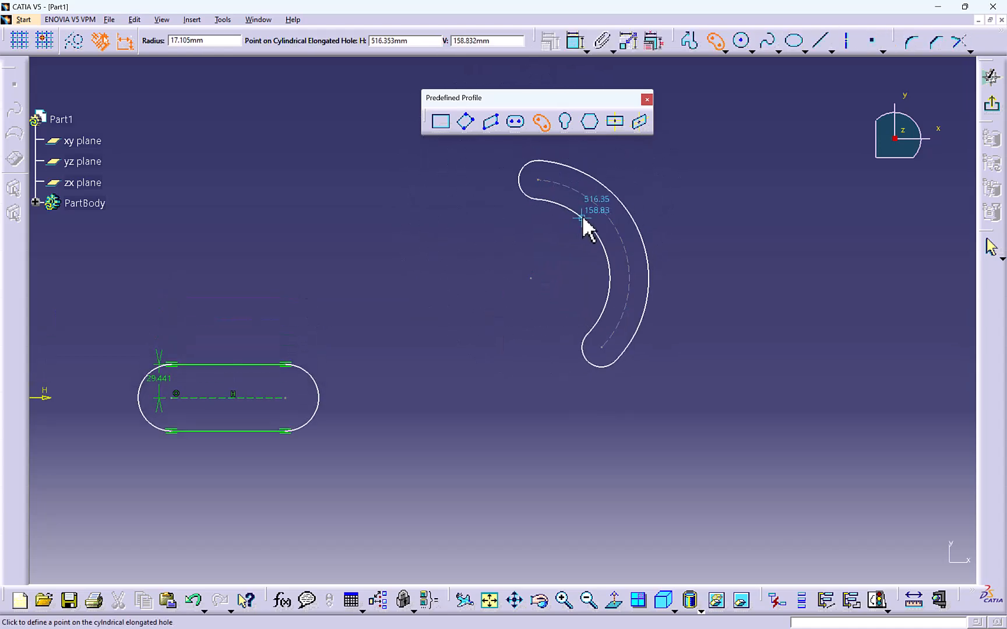
left_click(574, 217)
- Delete the straight and cylindrical elongated holes together with their constraints
mouse_move(521, 257)
middle_mouse_down()
mouse_move(525, 284)
mouse_move(503, 275)
mouse_move(535, 276)
mouse_move(493, 305)
middle_mouse_up()
left_click_drag(170, 182, 824, 470)
key("Delete")
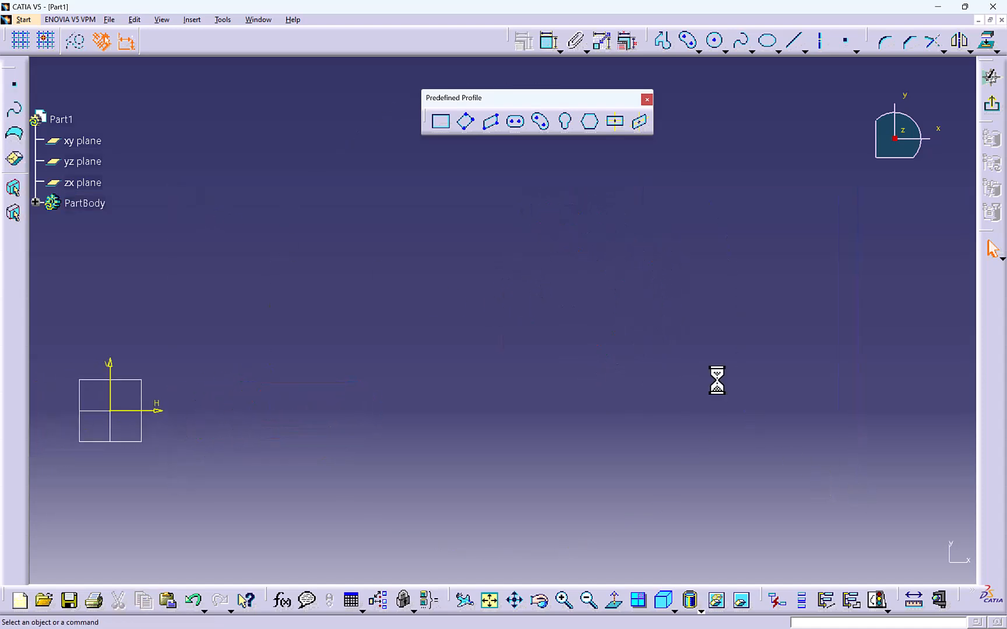
- Draw an upright keyhole profile right of the origin, with the large circle below the narrow rounded end
left_click(566, 125)
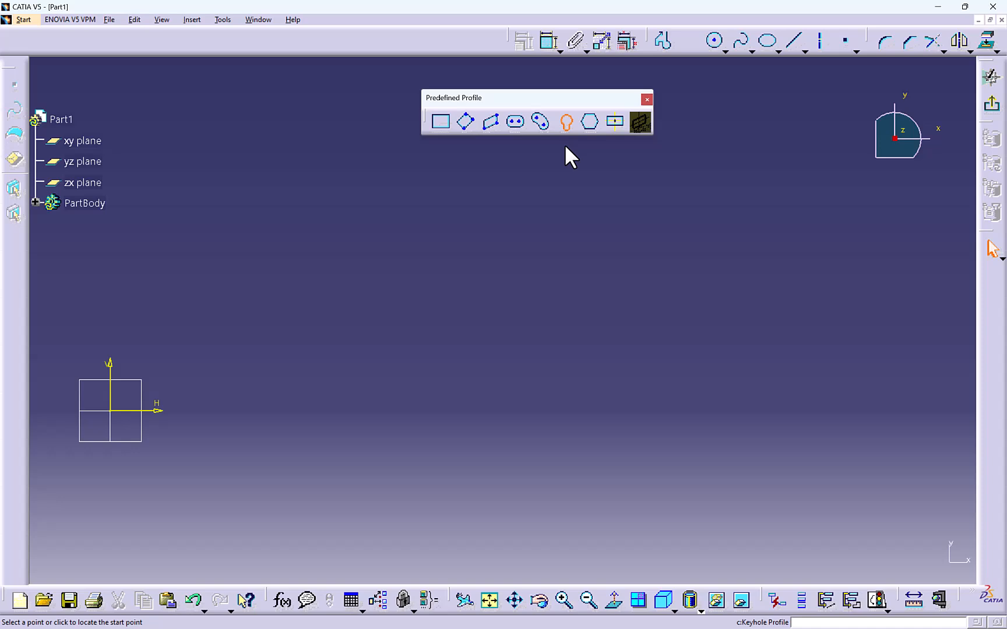
left_click(449, 379)
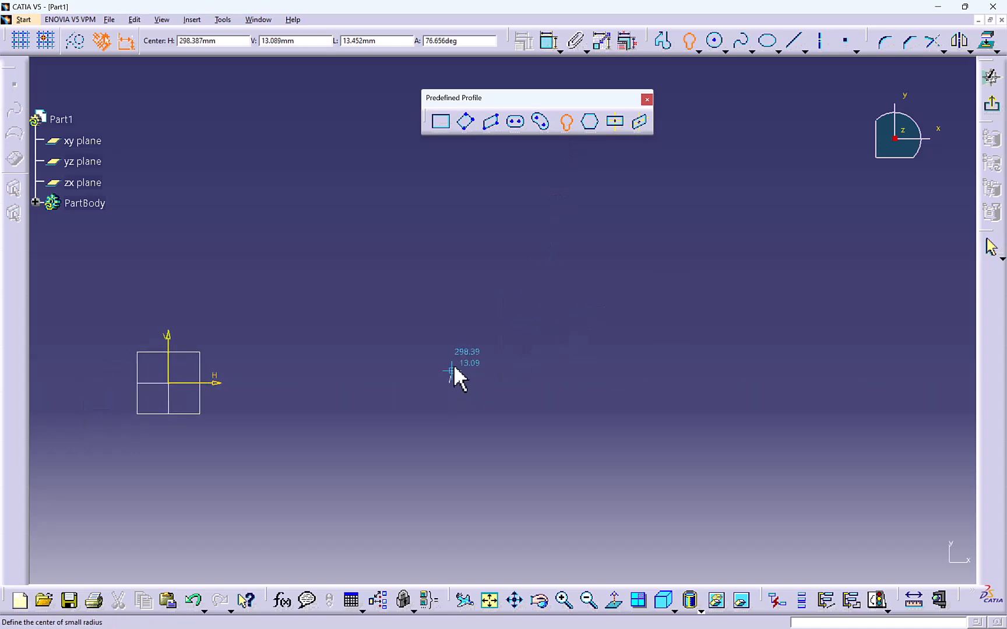
left_click(449, 319)
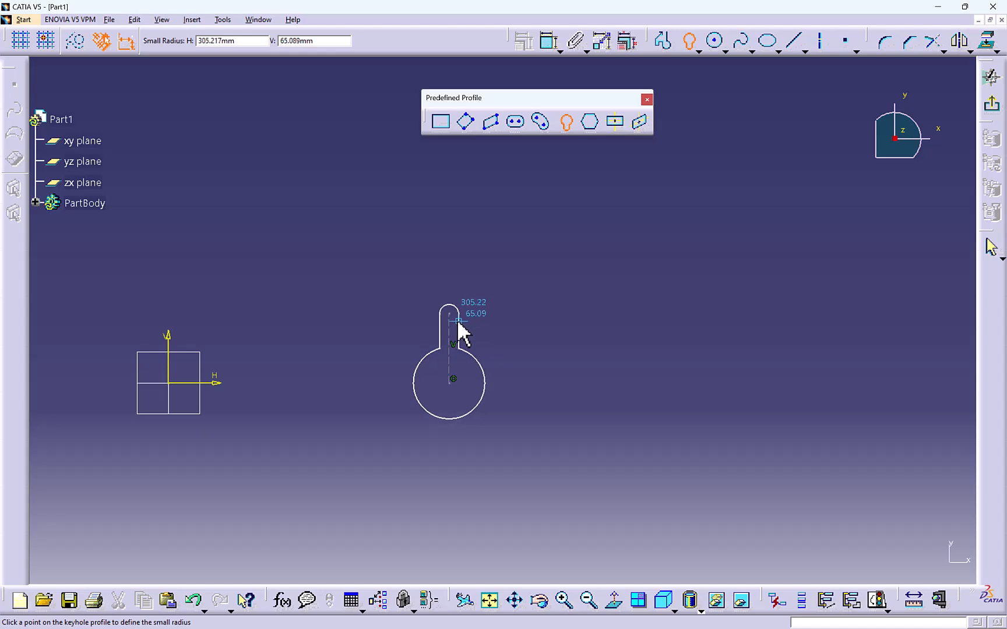
left_click(457, 320)
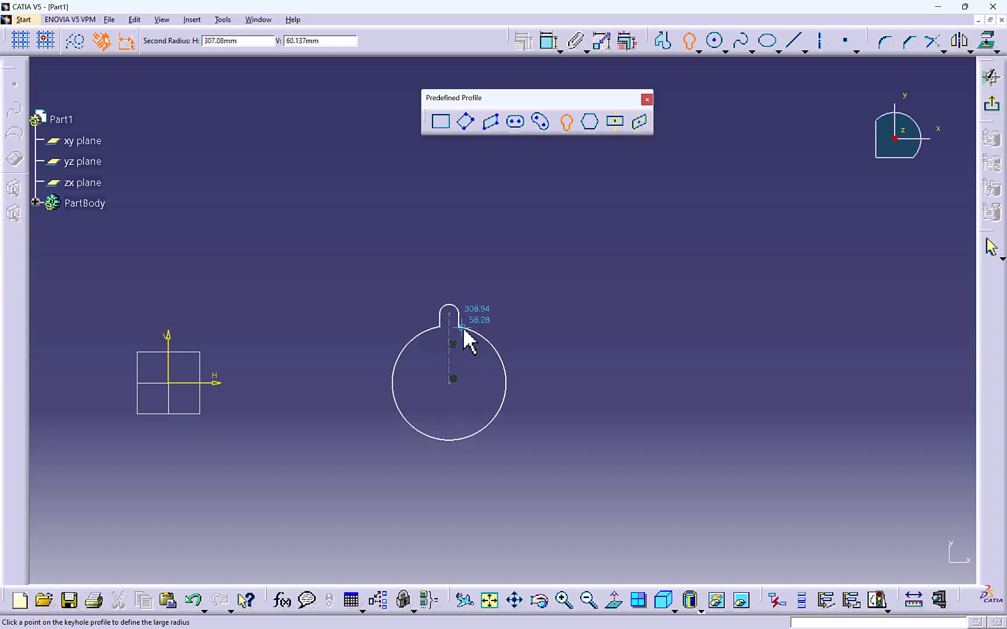
left_click(467, 379)
- Draw an inverted keyhole profile beyond the first, centres about 98 mm apart, large radius about 26 mm above and small radius about 12 mm below
left_click(560, 128)
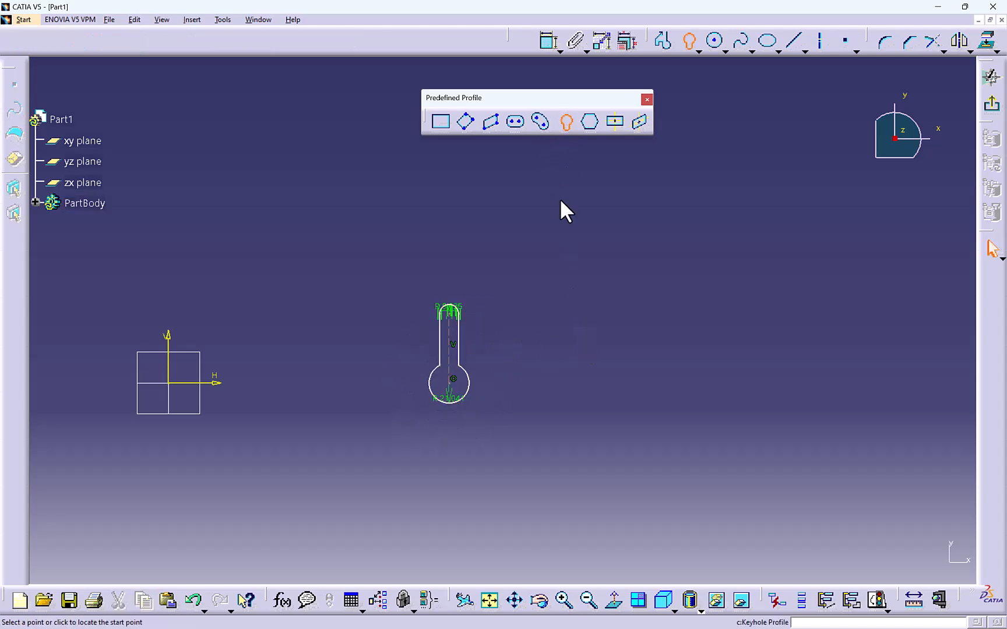
left_click(559, 302)
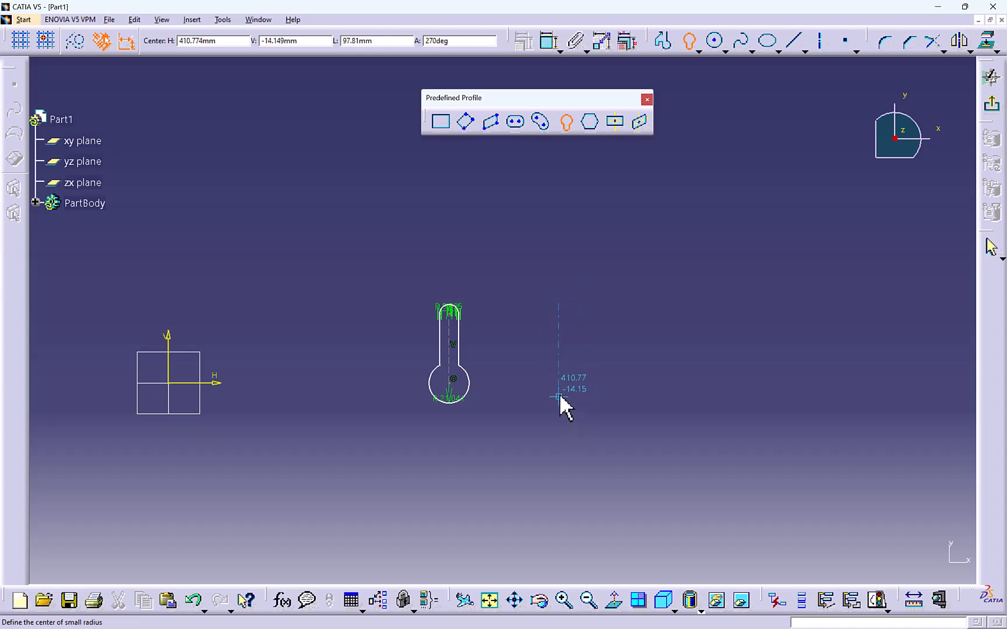
left_click(559, 397)
left_click(570, 395)
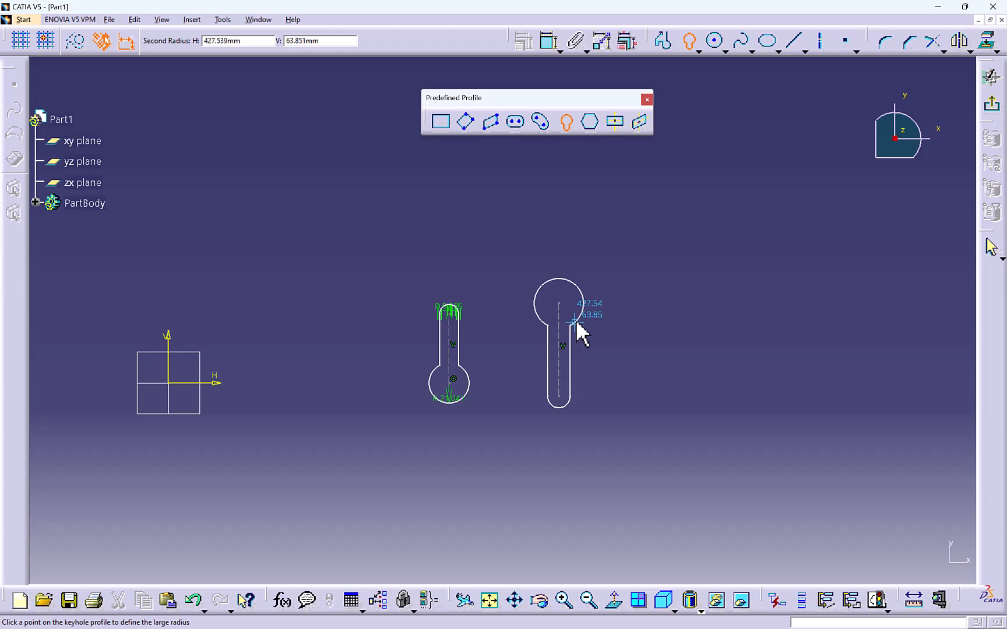
left_click(577, 328)
- Move the inverted keyhole's radius dimensions outside its outline and set the small radius to 10 mm and the large radius to 25 mm
left_click(563, 410)
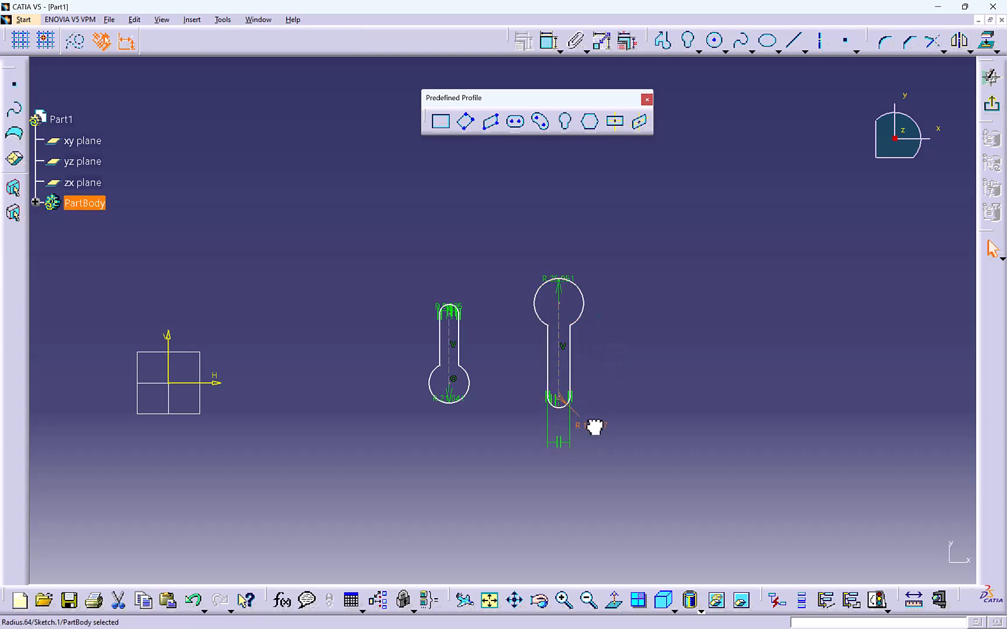
left_click(575, 278)
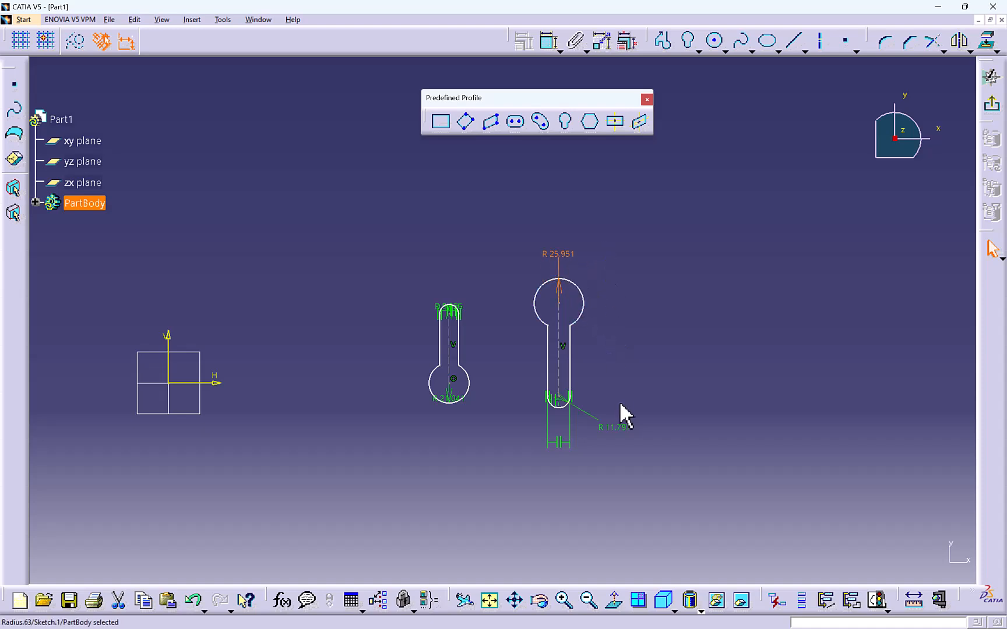
double_click(620, 427)
type("1")
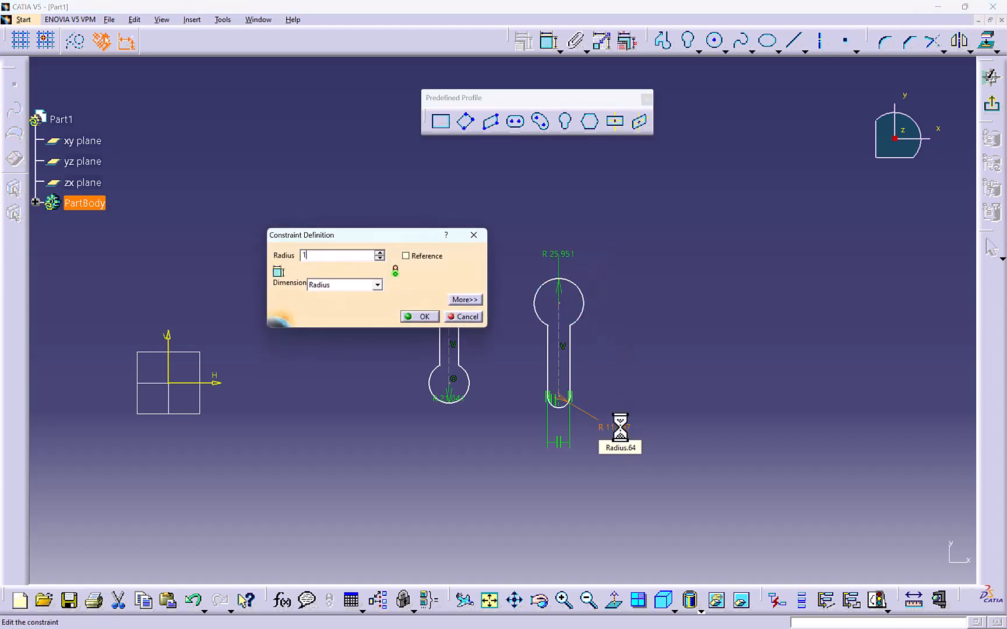
type("0")
key("Return")
double_click(563, 254)
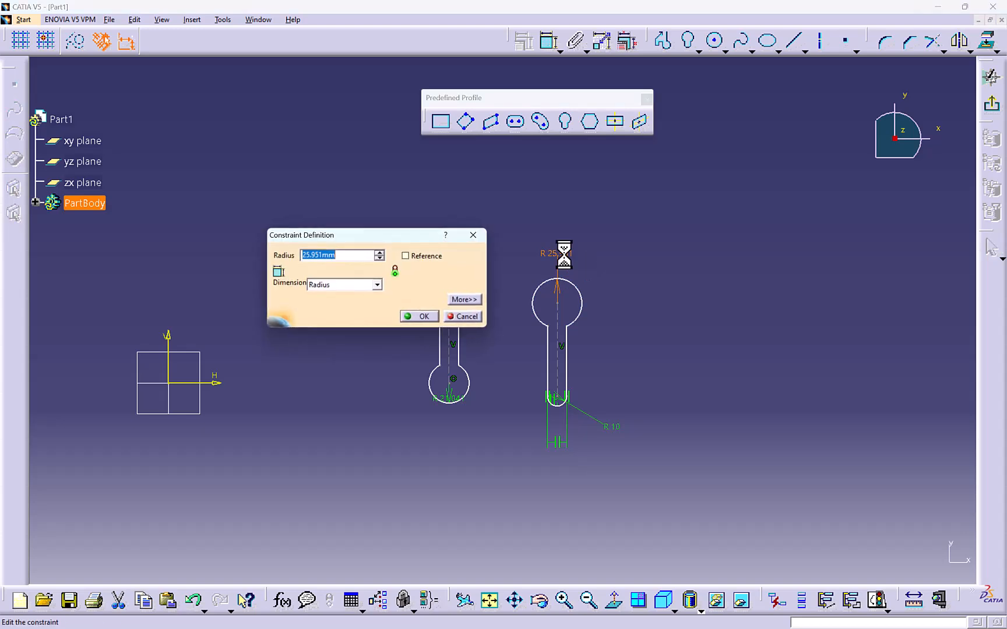
type("25")
key("Return")
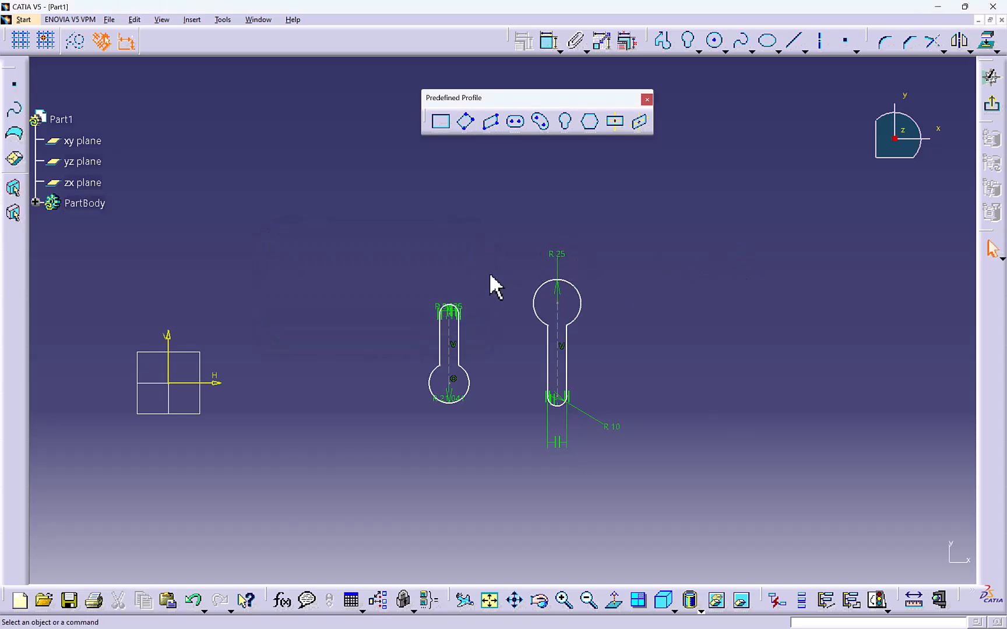
- Delete both keyhole profiles together with their constraints
left_click_drag(417, 273, 627, 460)
key("Delete")
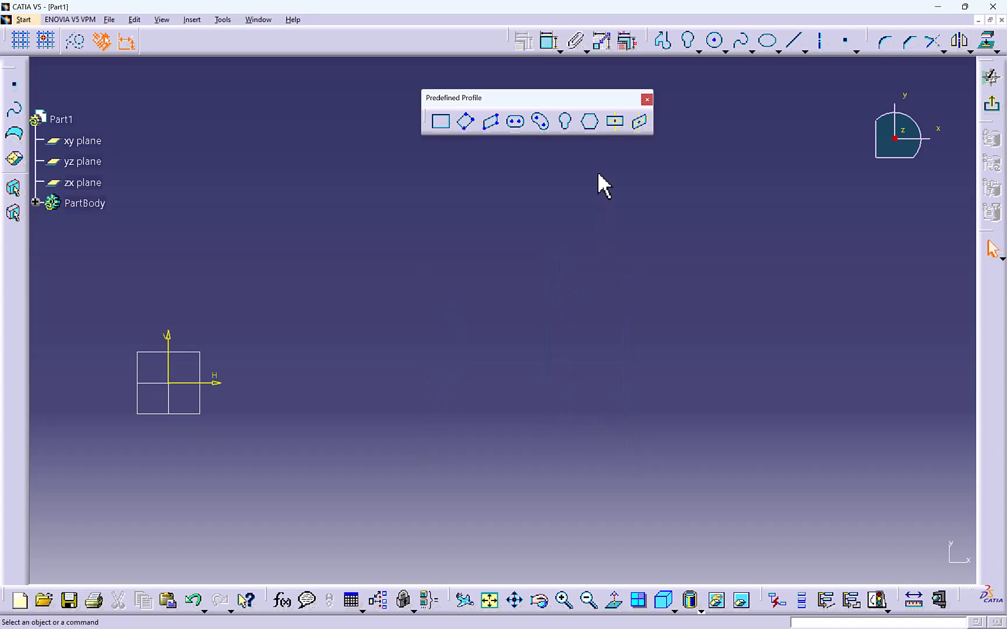
- Draw a hexagon centred on the sketch origin with horizontal upper and lower sides
left_click(591, 125)
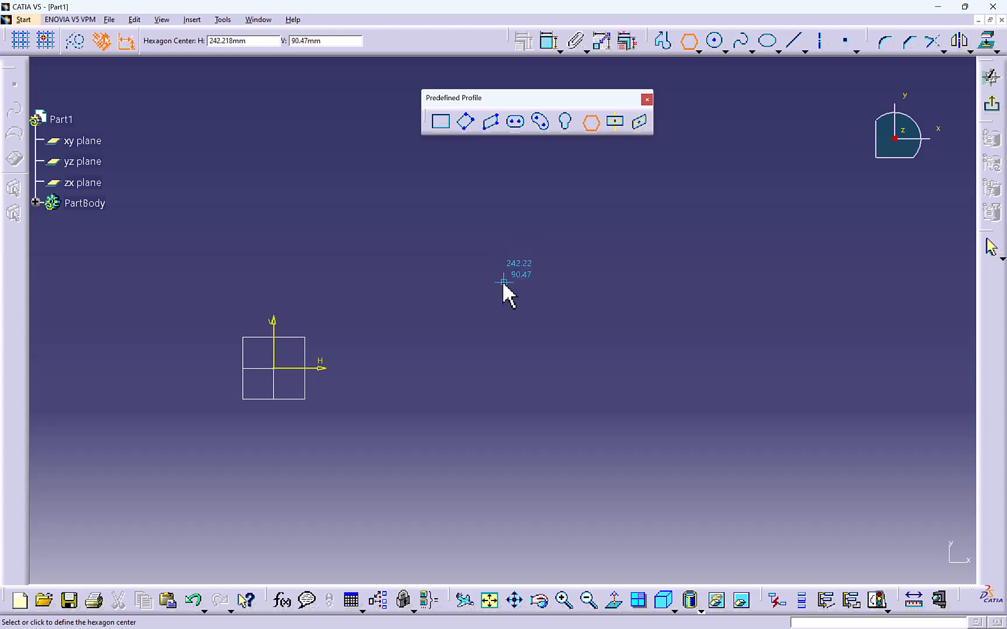
middle_click_drag(431, 316, 531, 298)
left_click(373, 350)
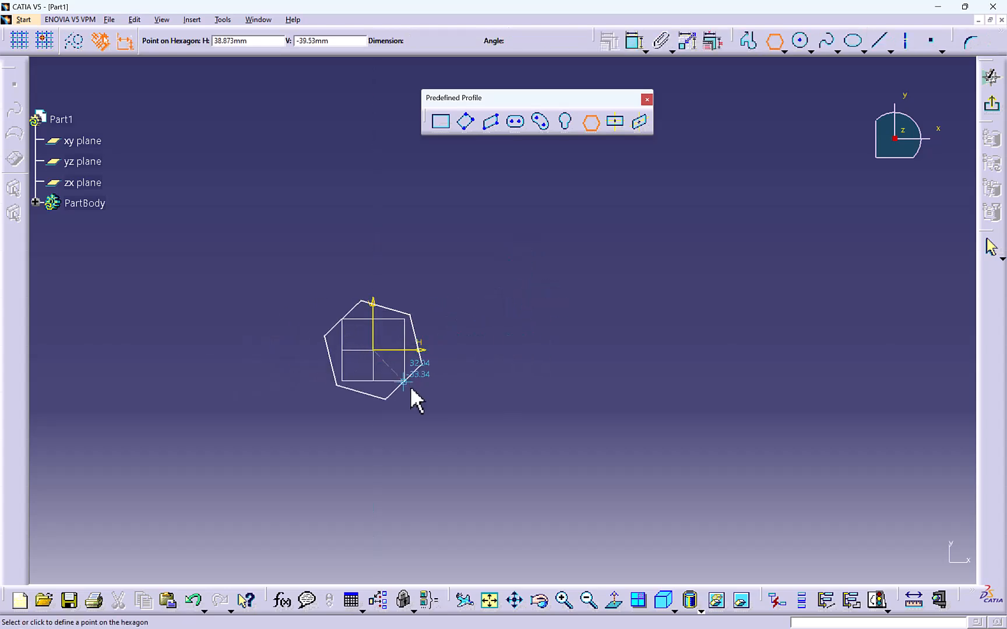
left_click(372, 416)
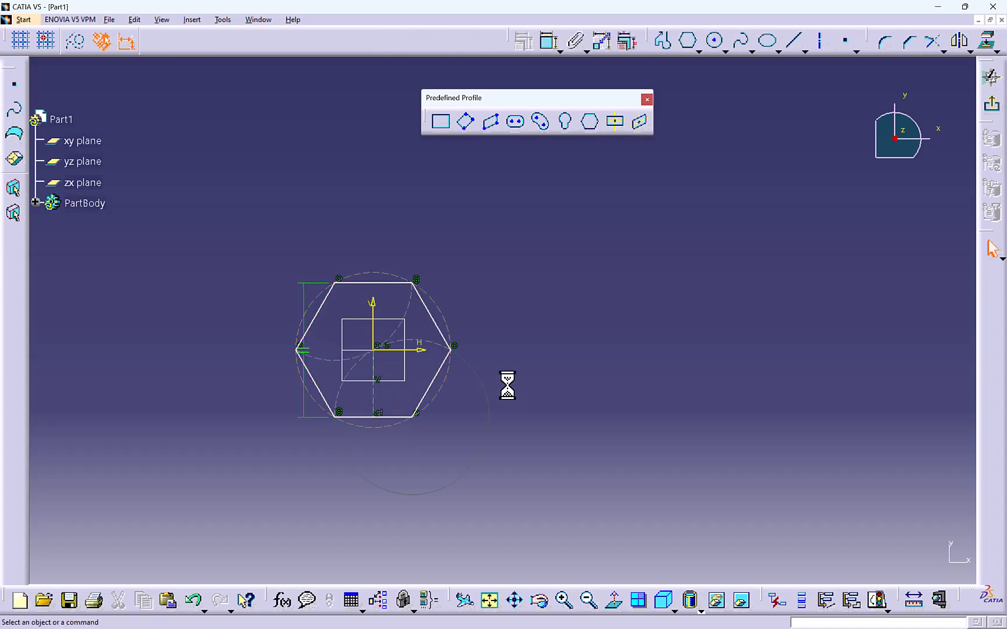
- Draw a centered rectangle to the right of the hexagon, with its centre level with the horizontal axis
middle_click_drag(638, 363, 496, 316)
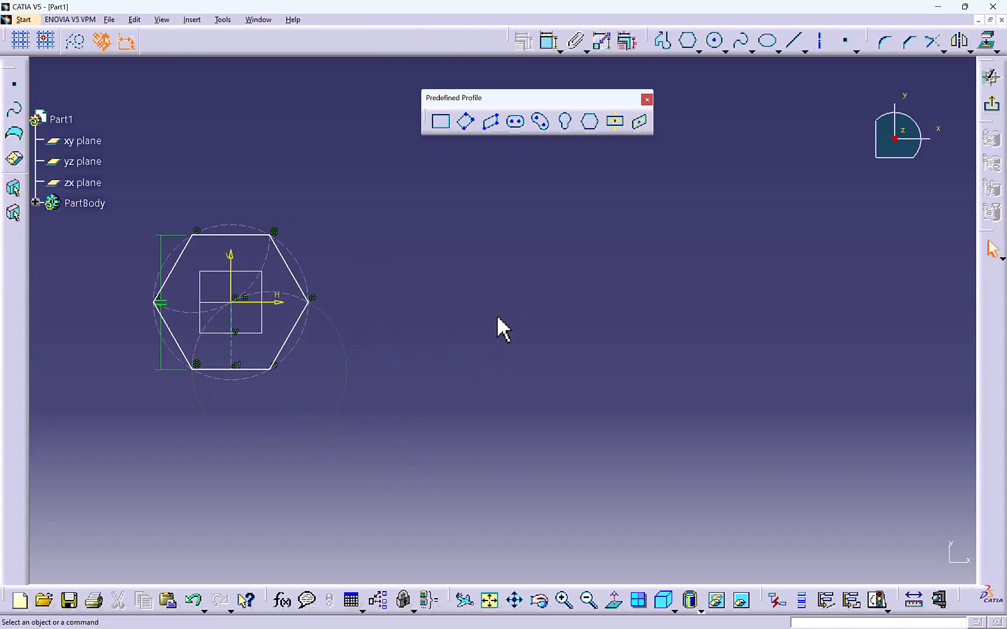
left_click(616, 123)
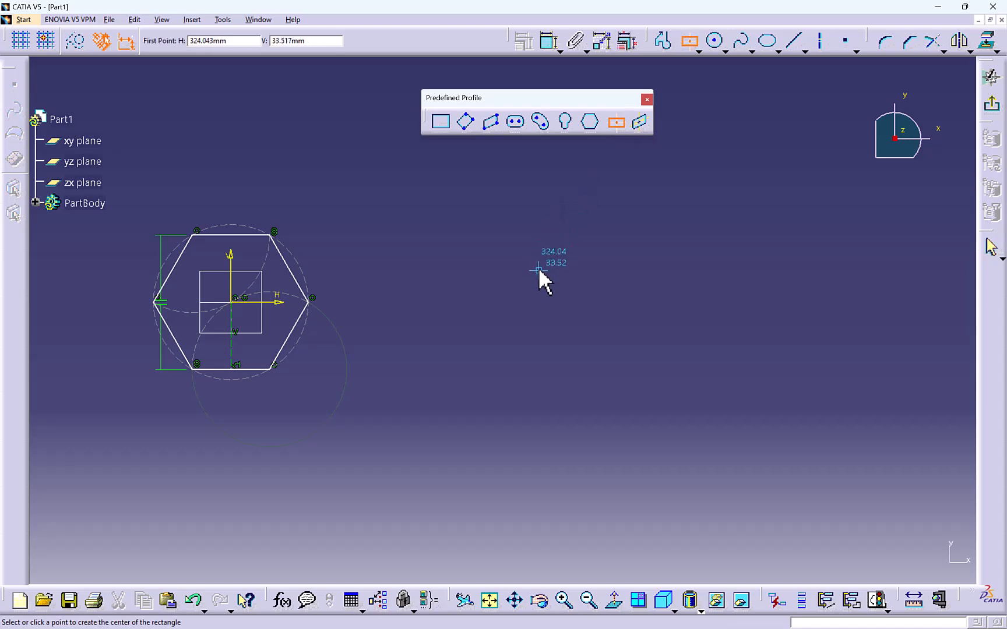
left_click(550, 301)
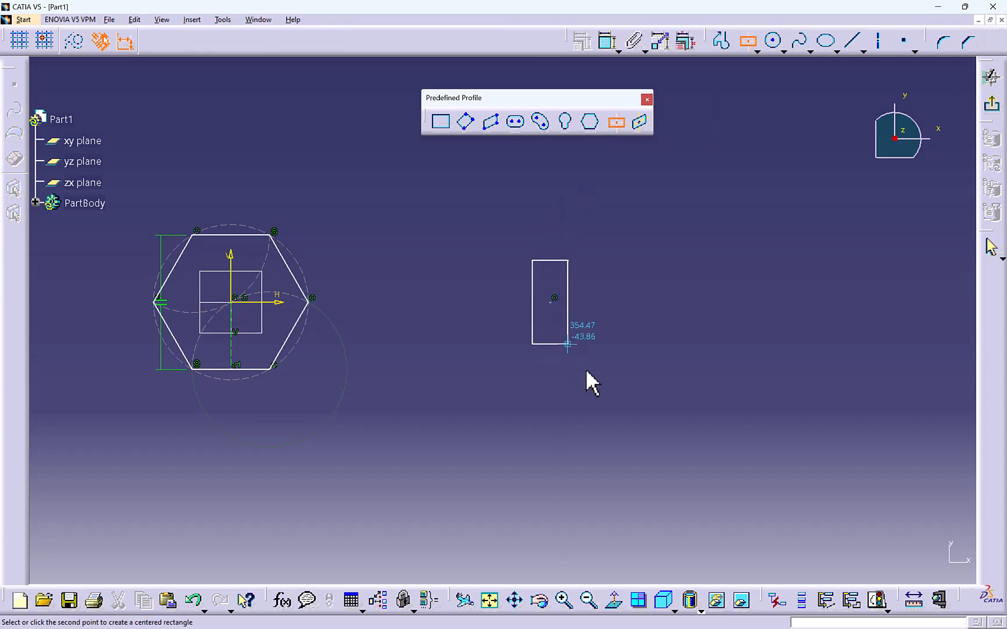
left_click(636, 398)
- Delete the hexagon and the centered rectangle together with their constraints
mouse_move(712, 353)
middle_mouse_down()
mouse_move(658, 366)
mouse_move(726, 348)
middle_mouse_up()
left_click_drag(138, 176, 750, 523)
key("Delete")
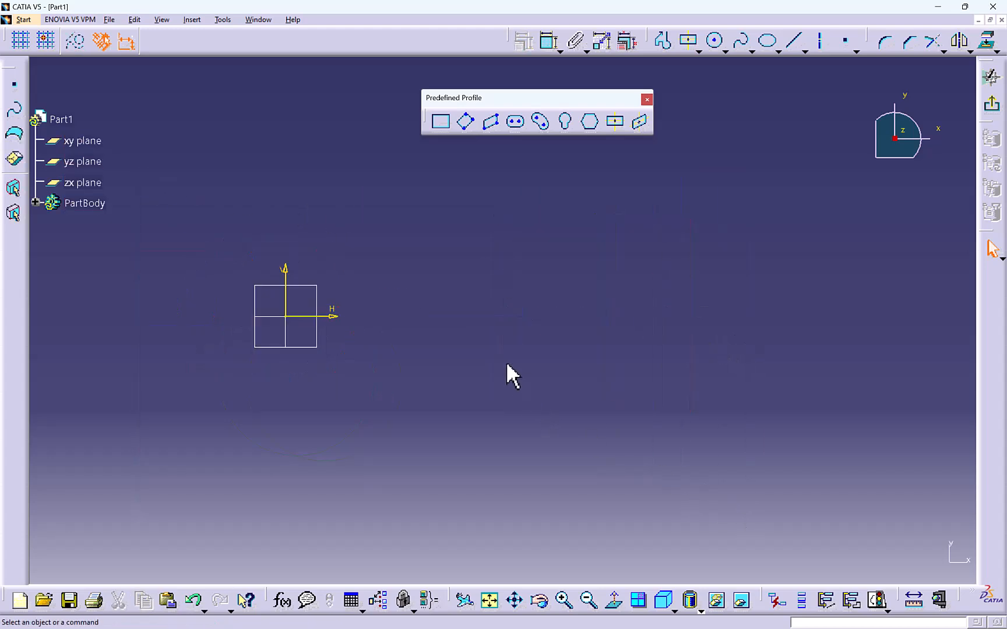
- Draw two separate axis lines right of the origin, one nearly vertical and one nearly horizontal beyond its upper end
left_click(819, 41)
left_click(580, 391)
left_click(582, 222)
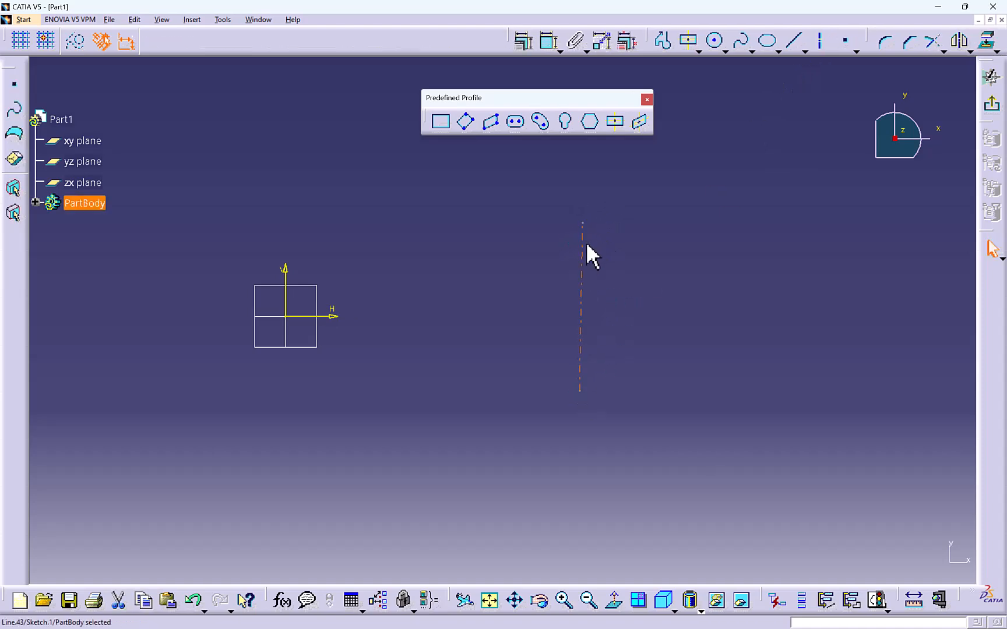
left_click(820, 42)
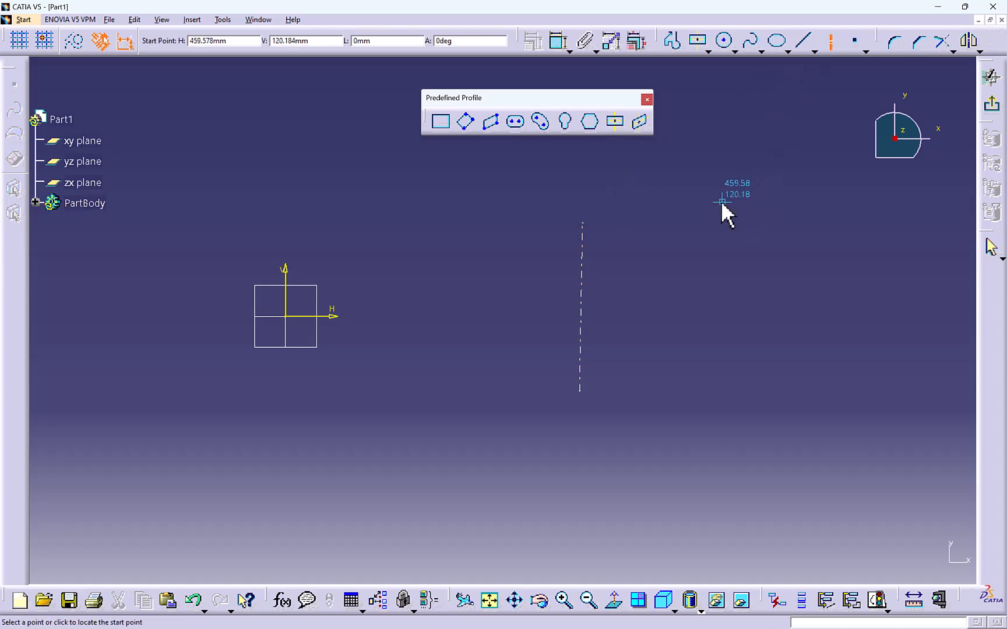
middle_click_drag(721, 201, 535, 192)
left_click(534, 191)
left_click(666, 191)
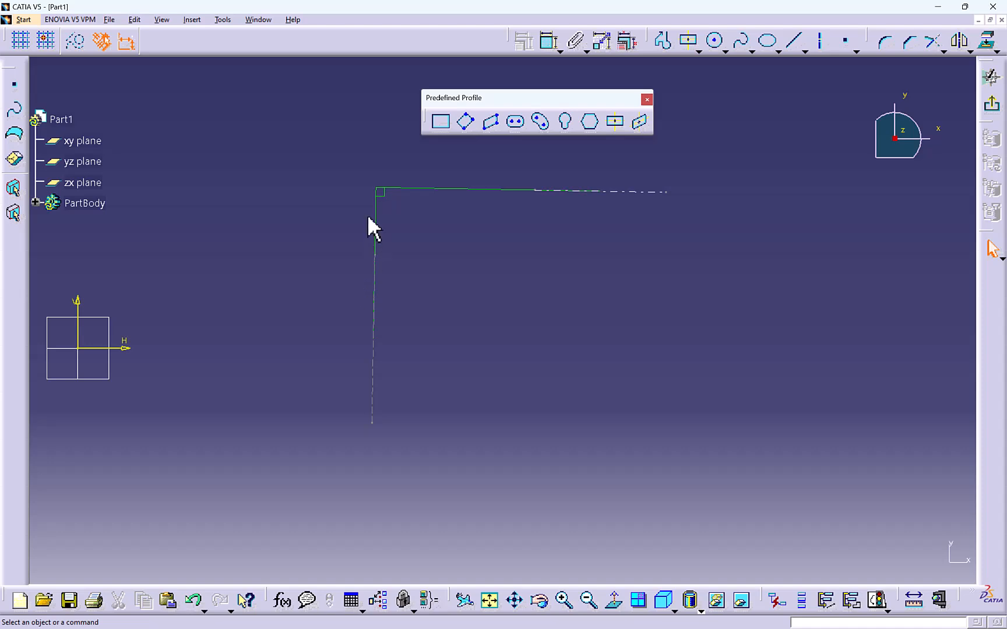
- Draw a centered parallelogram using the near-vertical and near-horizontal axis lines as its references
left_click(640, 122)
left_click(374, 324)
left_click(621, 191)
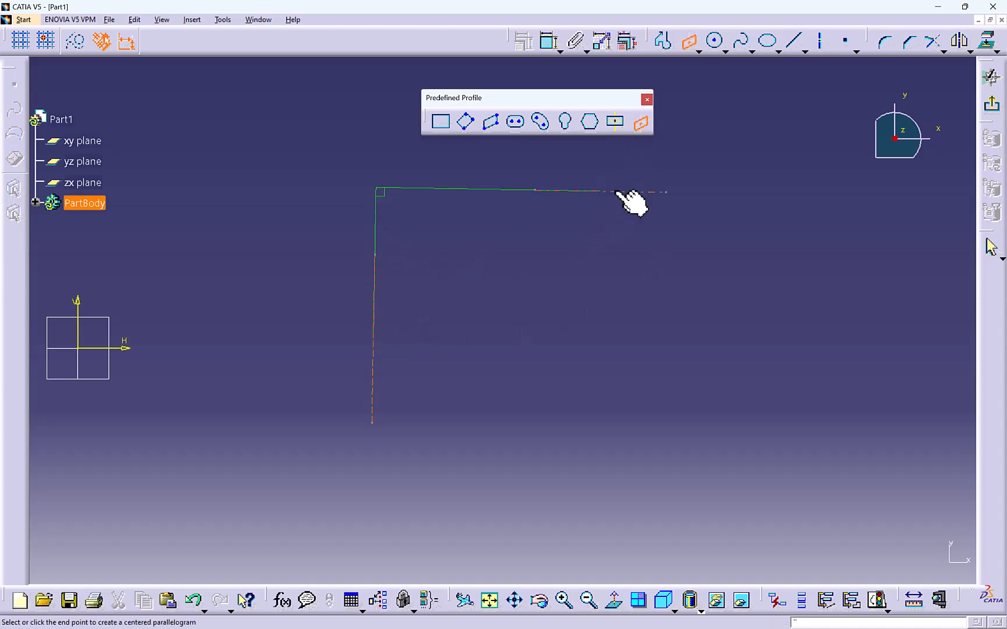
left_click(528, 261)
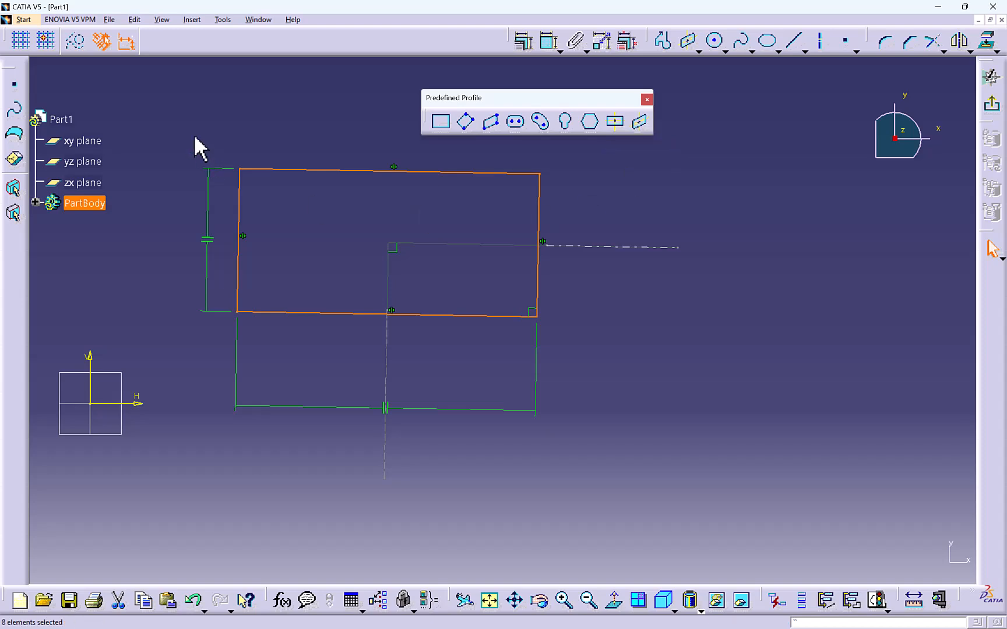
- Delete the centered parallelogram and both axis lines together with their constraints
left_click_drag(168, 129, 682, 497)
key("Delete")
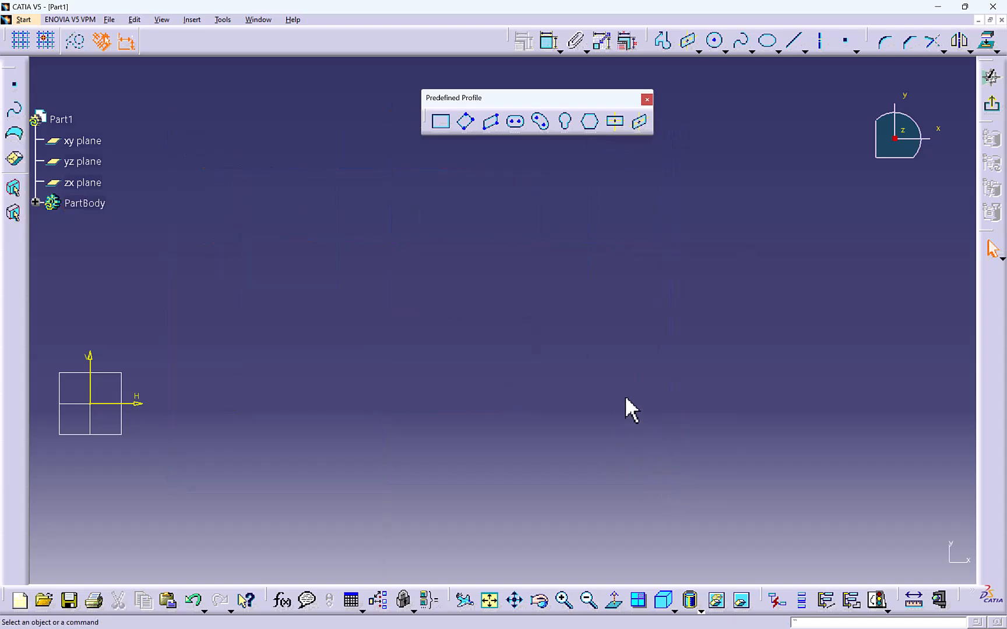
- Close the floating Predefined Profile tool set and detach the Circle tool set over the upper part of the work area
left_click(647, 100)
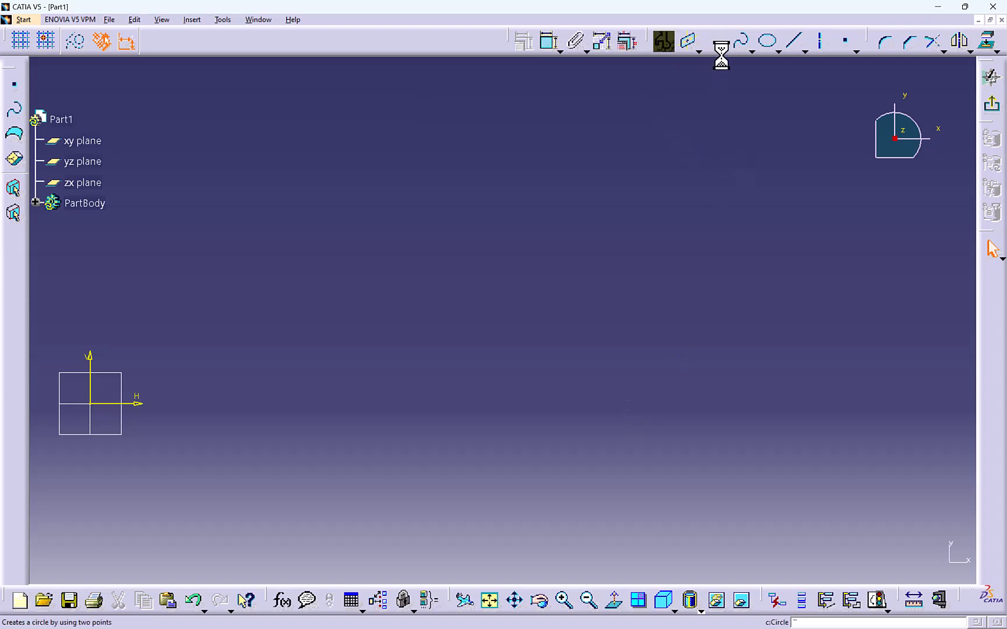
left_click(726, 52)
left_click_drag(735, 57, 452, 47)
left_click_drag(445, 117, 448, 121)
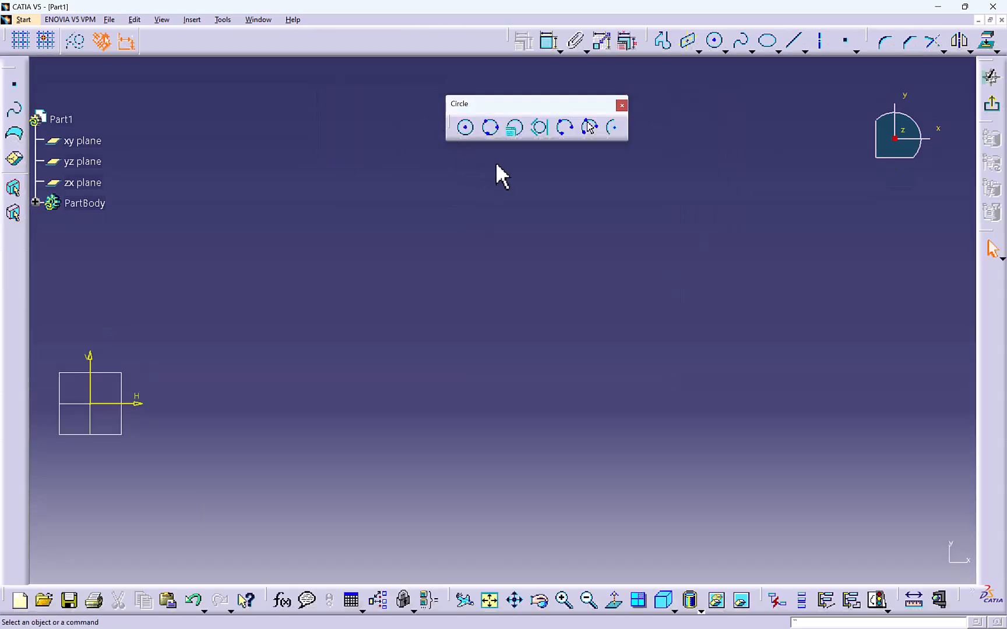
- Draw a circle centred on the sketch origin, large enough to enclose the H and V axis arrows
mouse_move(407, 262)
middle_mouse_down()
mouse_move(694, 236)
mouse_move(749, 218)
middle_mouse_up()
scroll(750, 218, "up", 1)
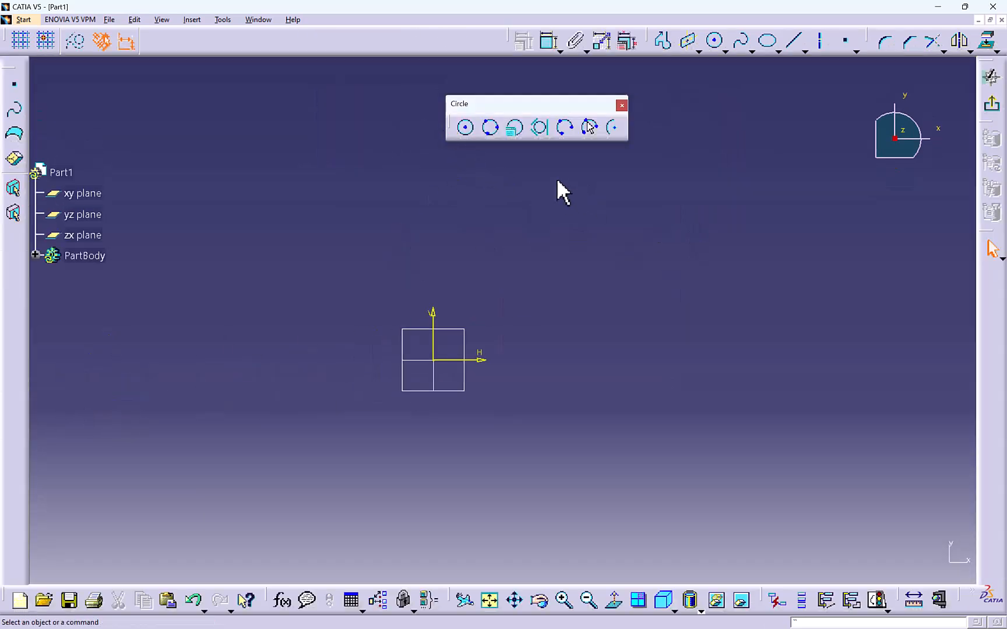
left_click(467, 128)
middle_click_drag(445, 220, 403, 173)
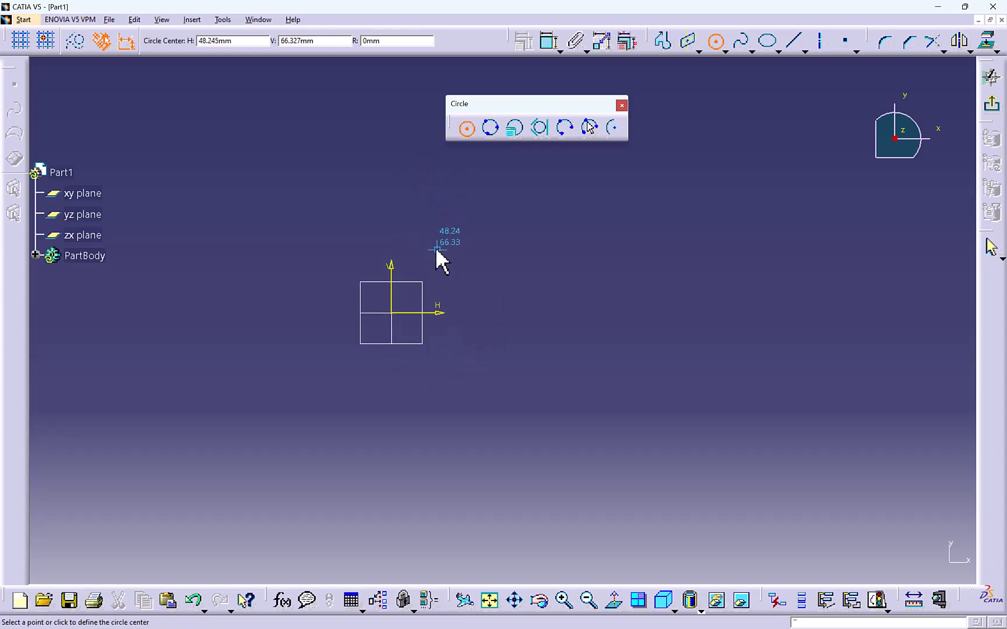
middle_click_drag(348, 190, 325, 221)
scroll(285, 103, "down", 1)
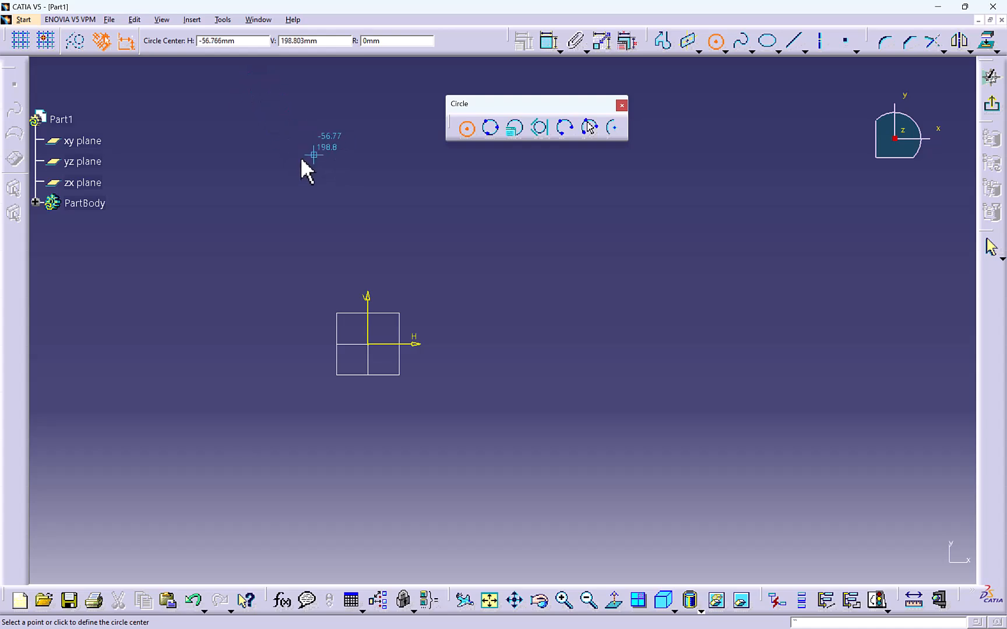
middle_click_drag(345, 226, 303, 189)
left_click(325, 307)
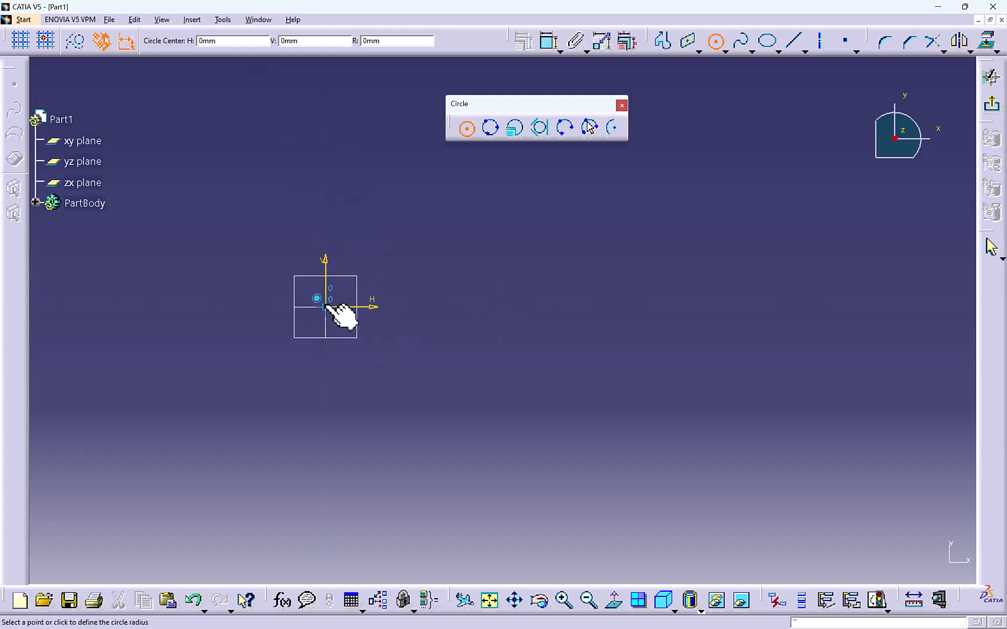
left_click(341, 218)
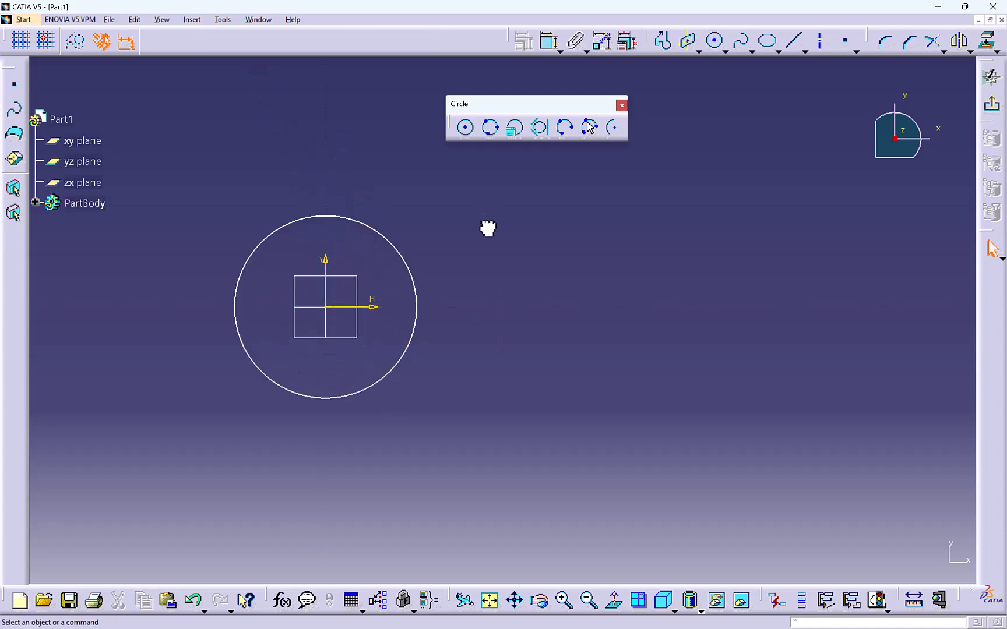
- Draw a circle centred at H 50 mm, V 50 mm with a radius of 50 mm, entering the values numerically
left_click(464, 129)
left_click(396, 41)
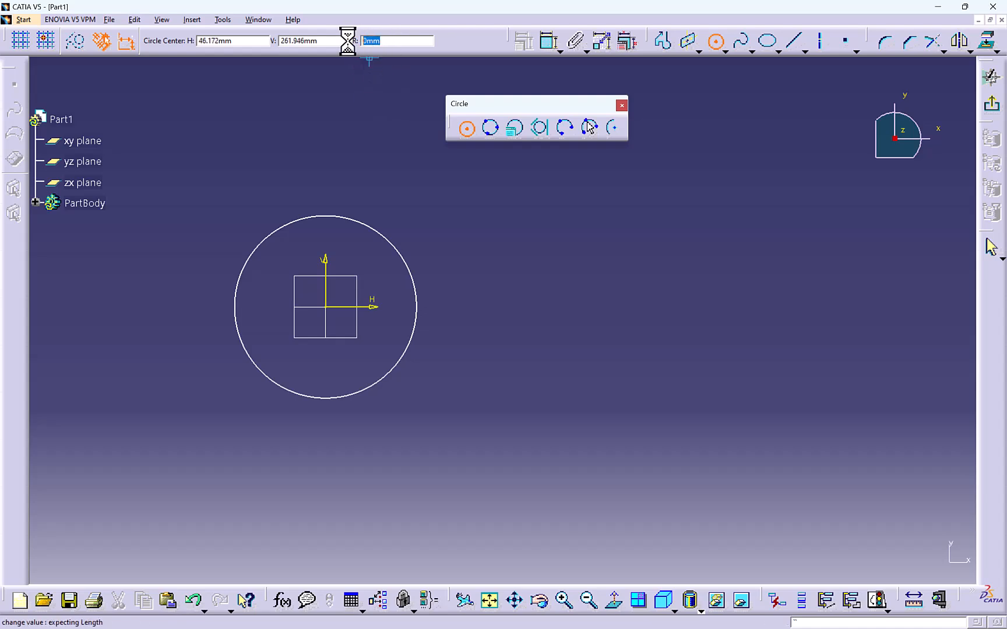
key("Return")
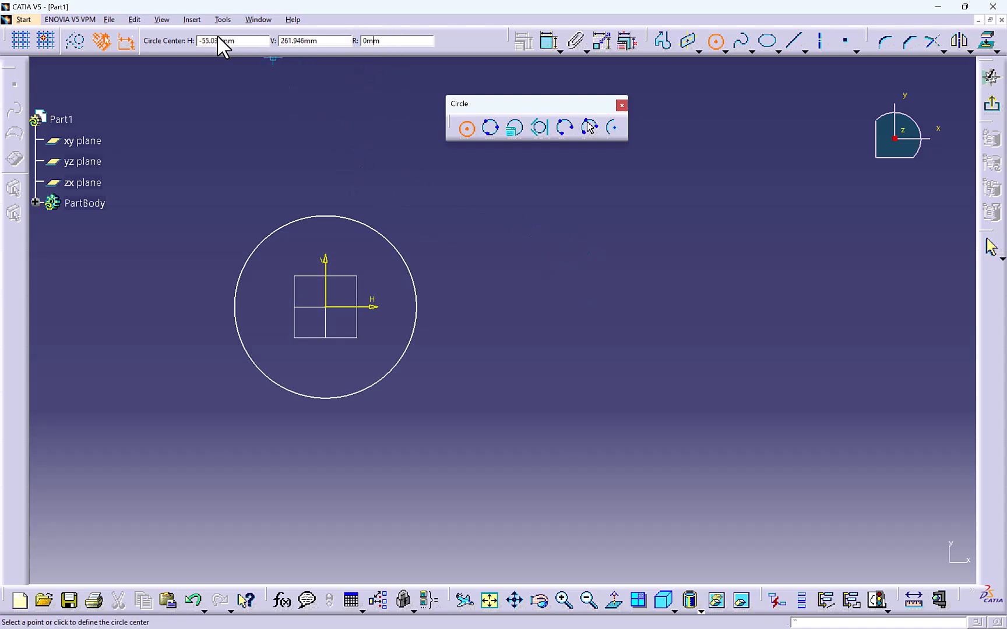
left_click(201, 40)
type("50m")
left_click_drag(332, 39, 127, 28)
type("5")
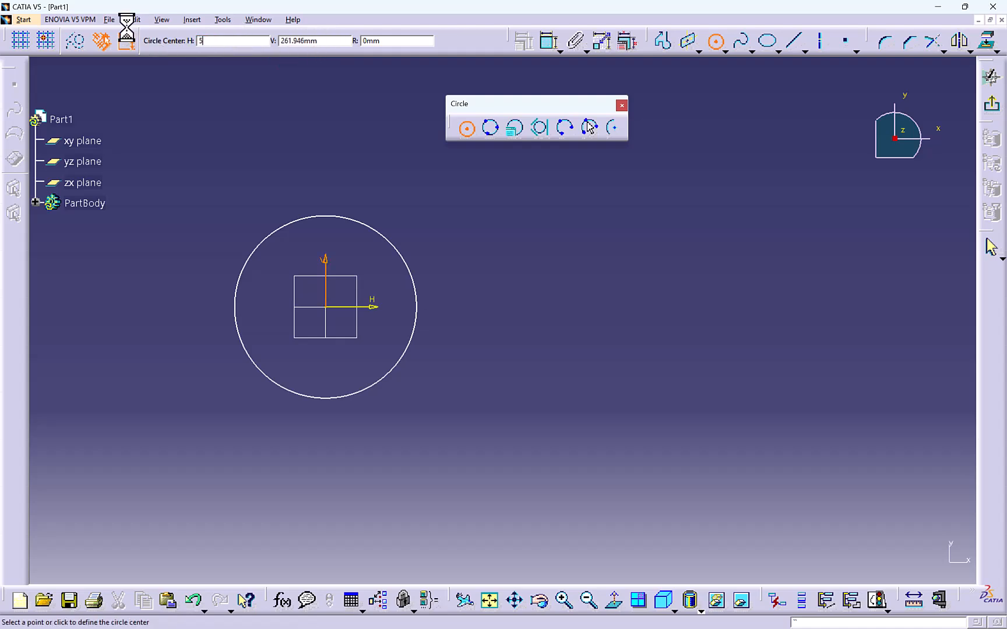
left_click_drag(319, 39, 234, 40)
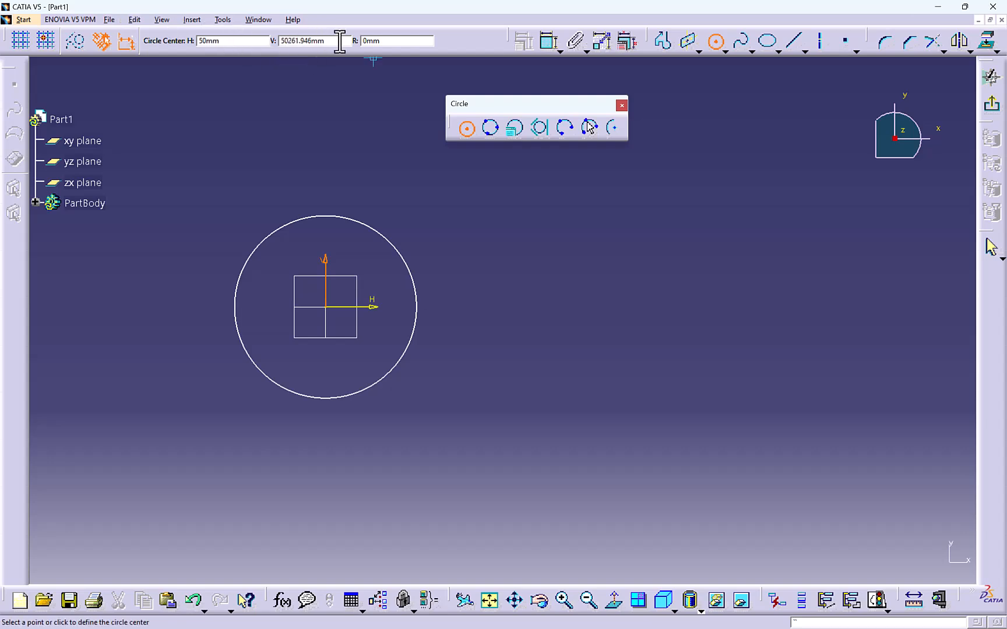
left_click_drag(340, 40, 238, 37)
key("Return")
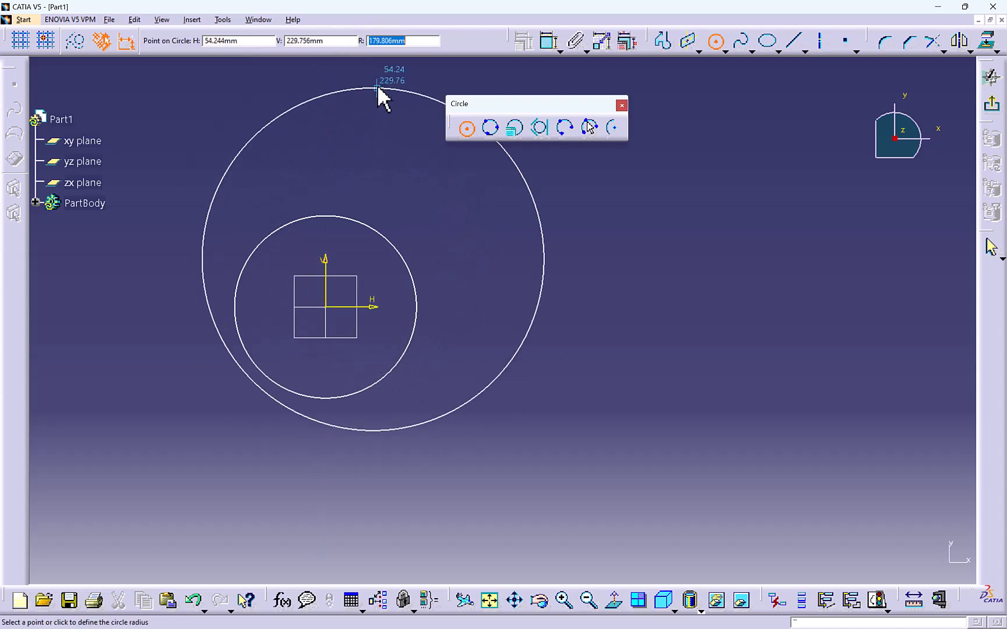
type("50")
key("Return")
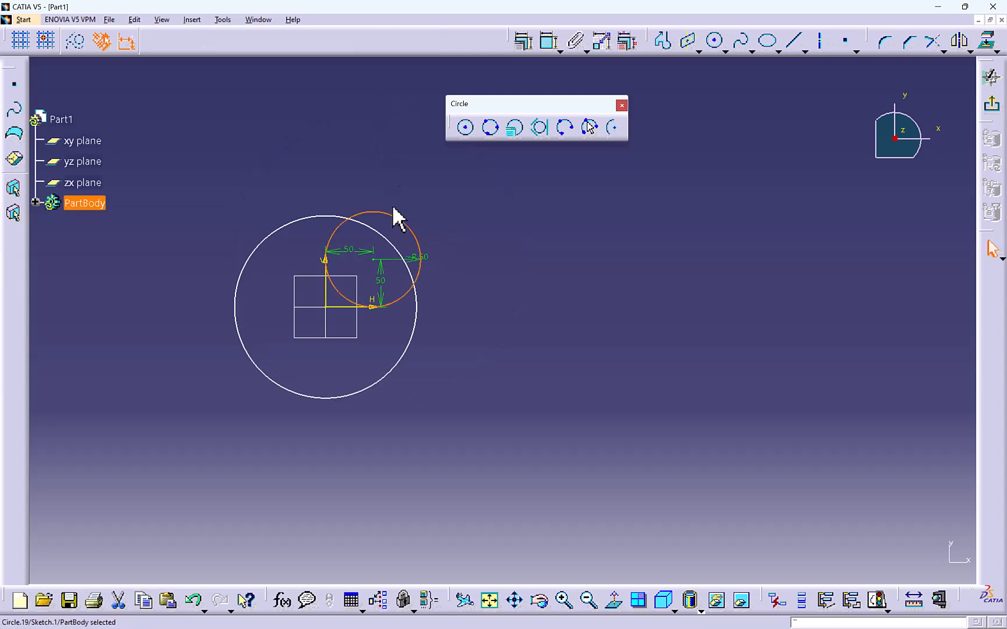
- Delete the 50 mm radius circle from the sketch
key("Delete")
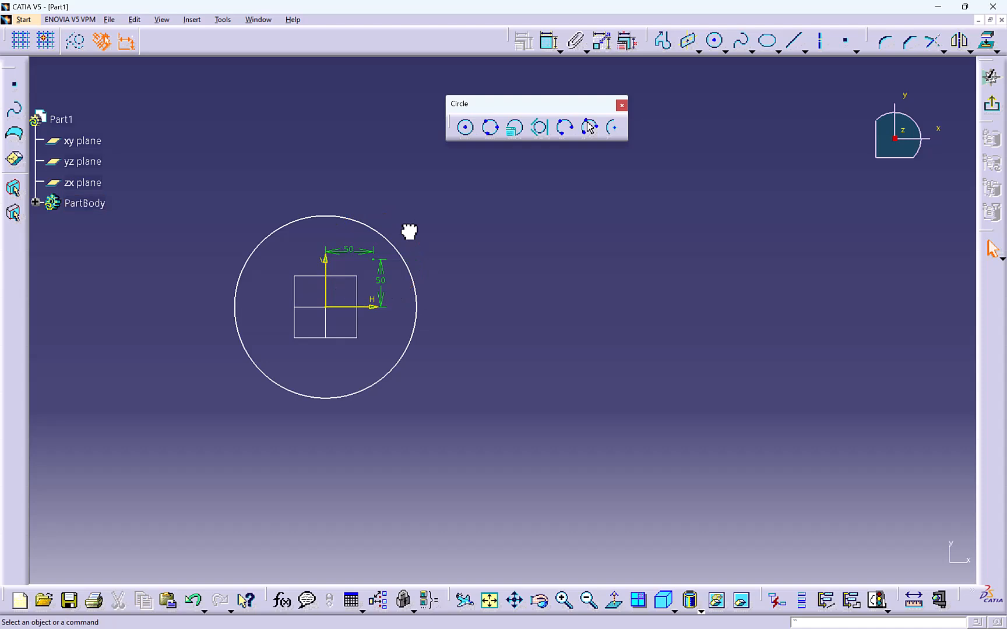
middle_click_drag(426, 200, 401, 175)
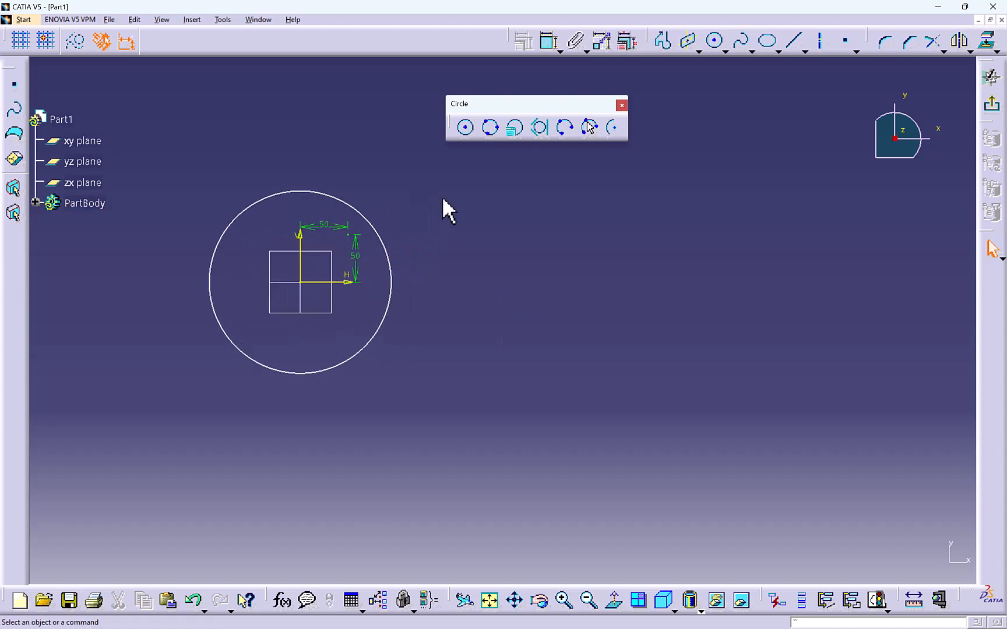
middle_click_drag(539, 194, 523, 255)
- Draw three short separate lines beside the large circle: one vertical, one horizontal below it, and one slanted down to the right
left_click(666, 41)
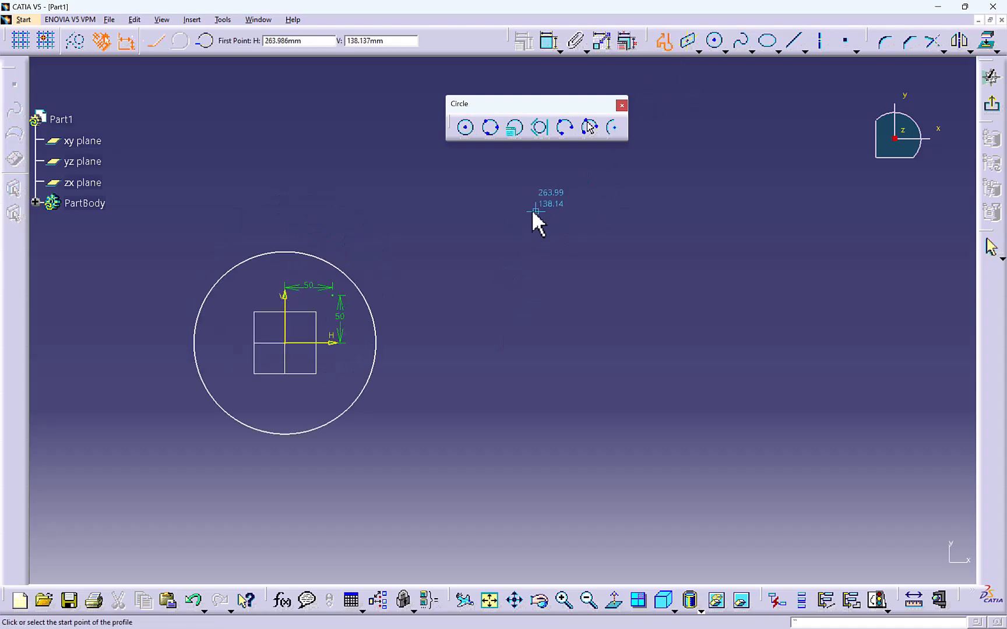
left_click(534, 230)
key("Escape")
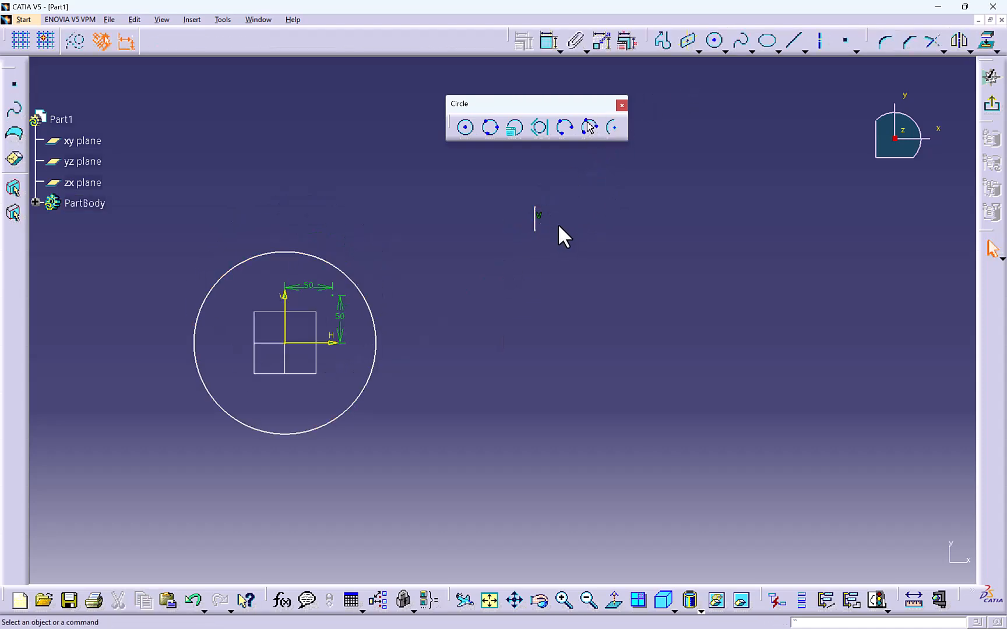
left_click(792, 40)
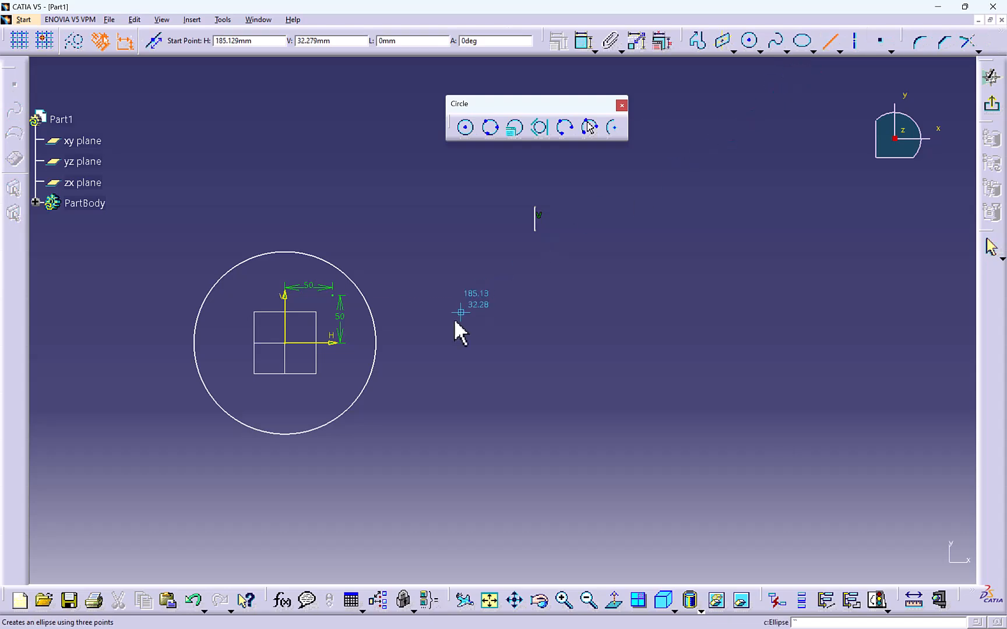
left_click(441, 331)
left_click(474, 331)
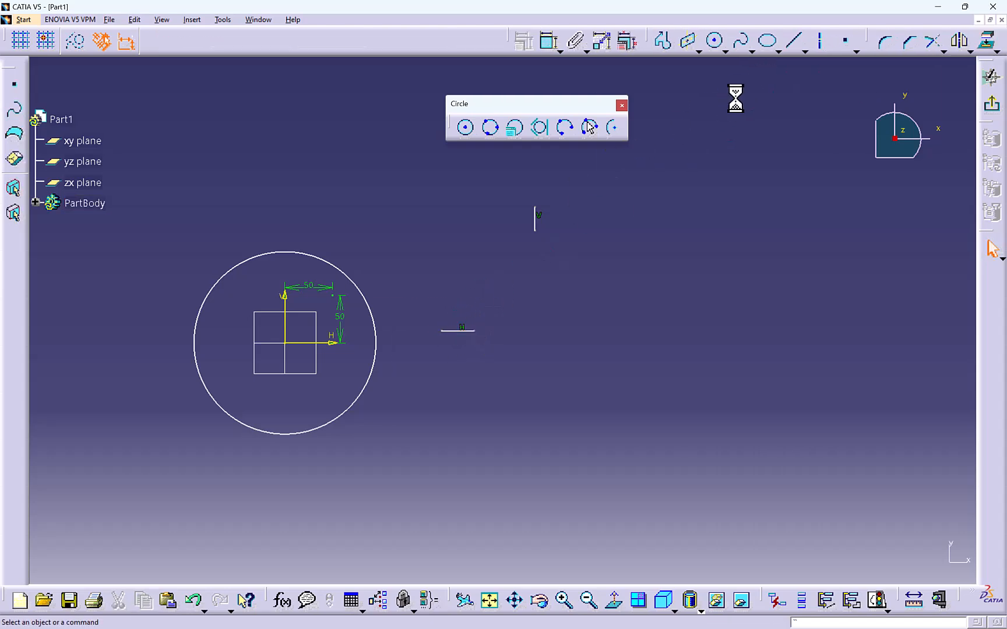
left_click(793, 41)
left_click(616, 341)
left_click(649, 373)
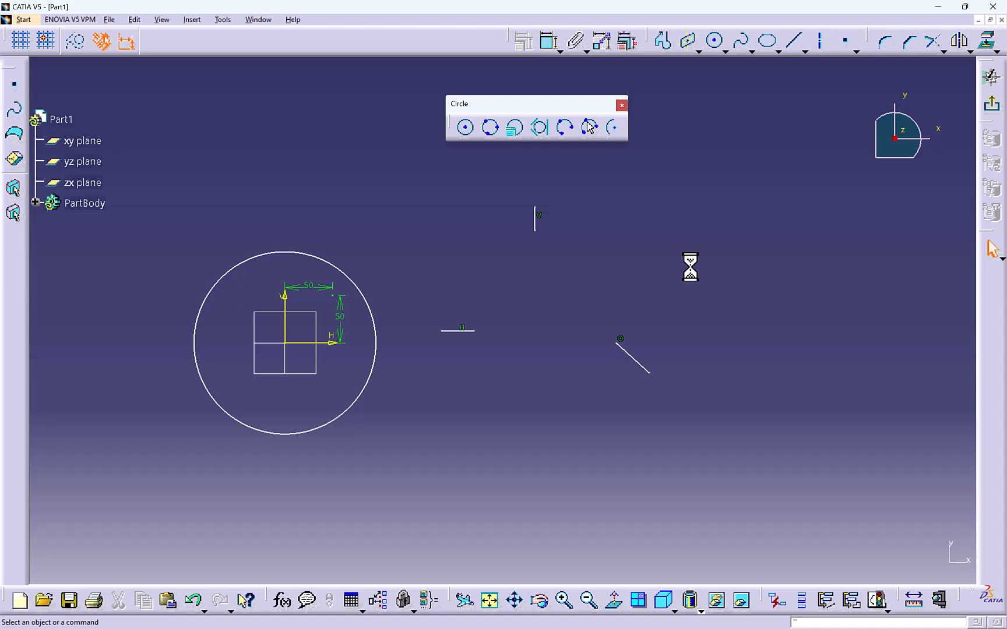
- Draw a Three Point Circle through the nearest endpoints of the vertical, horizontal and slanted lines
left_click(491, 129)
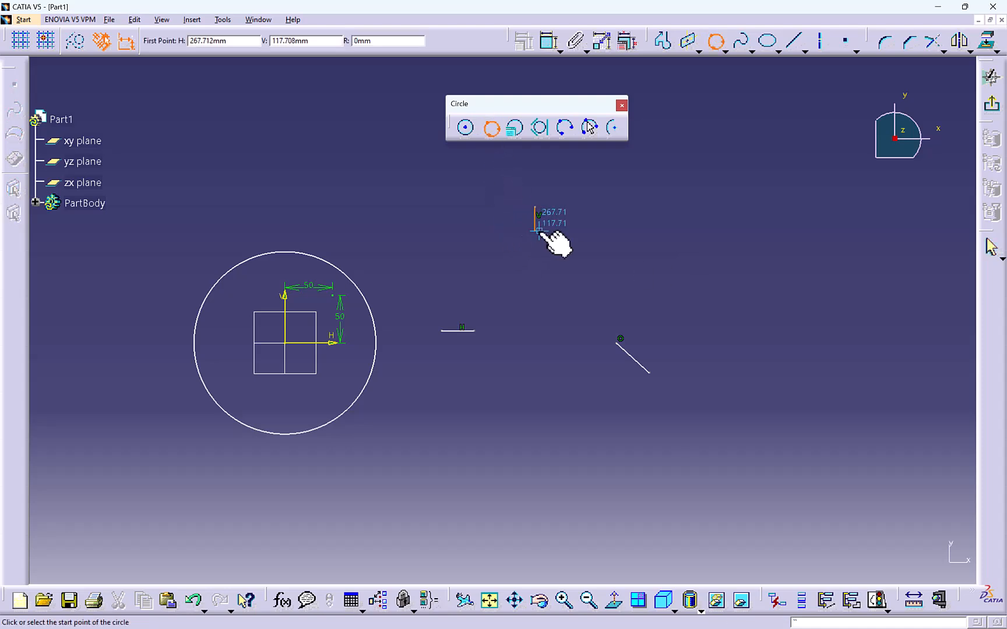
left_click(534, 230)
left_click(473, 330)
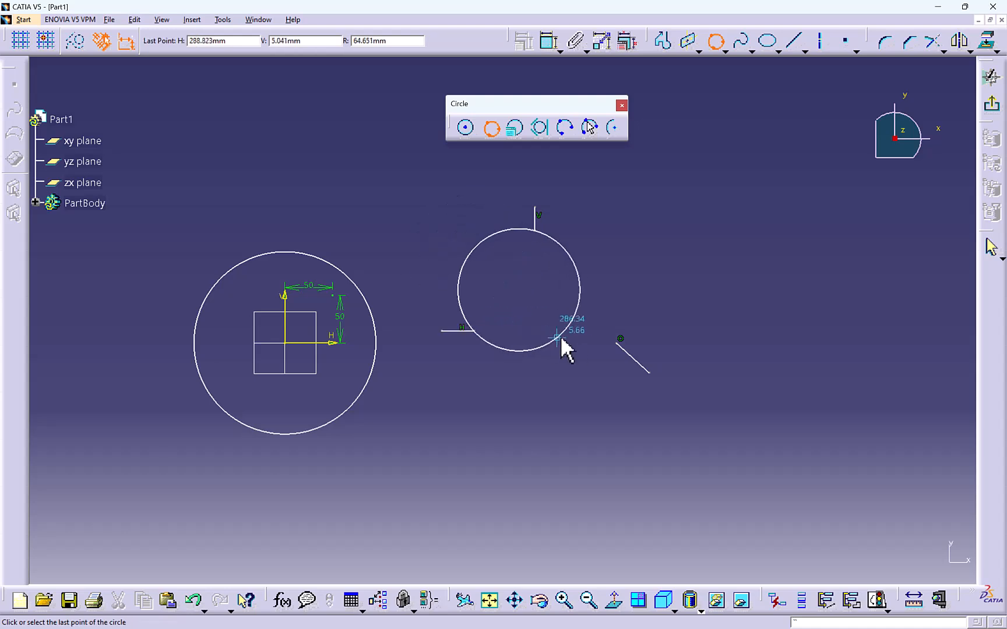
left_click(620, 339)
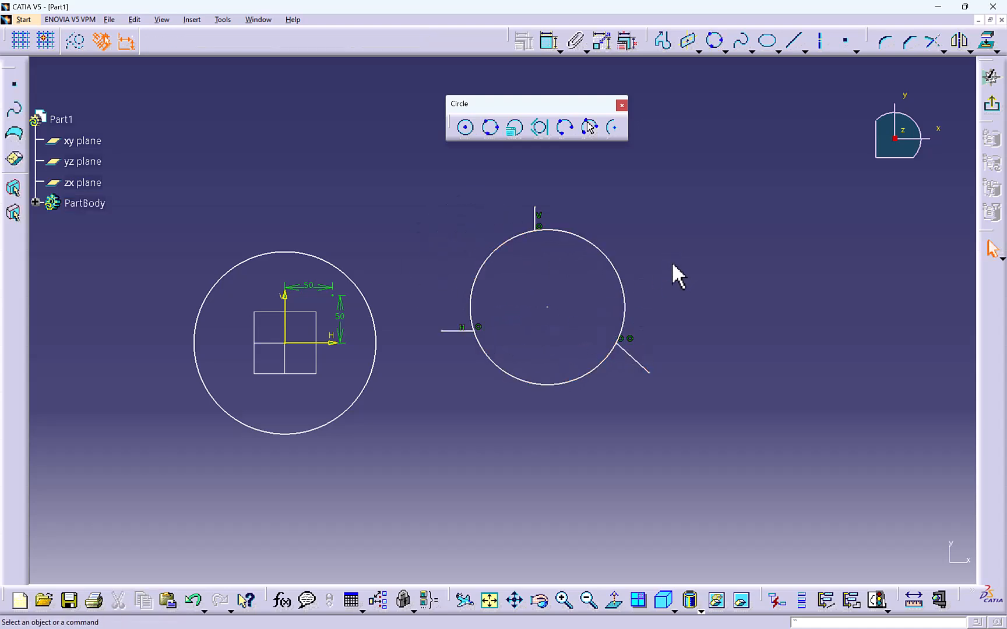
- Delete all circles, lines and remaining constraints from the sketch
left_click_drag(43, 135, 636, 478)
left_click_drag(821, 171, 175, 499)
key("Delete")
- Create a Circle Using Coordinates with Cartesian centre H 10 mm, V 20 mm and radius 10 mm
left_click(514, 127)
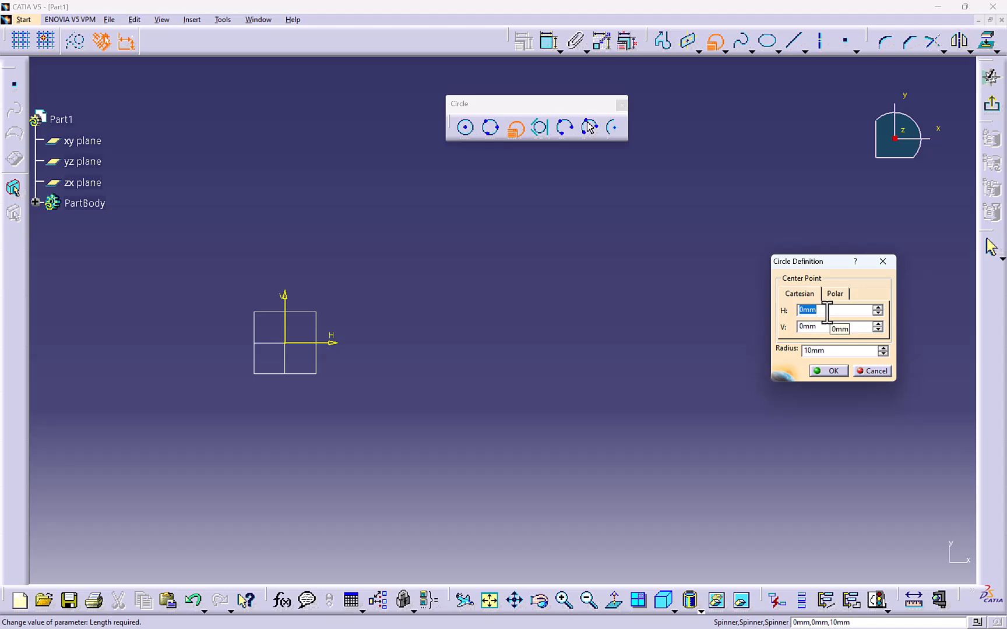
double_click(825, 310)
double_click(827, 327)
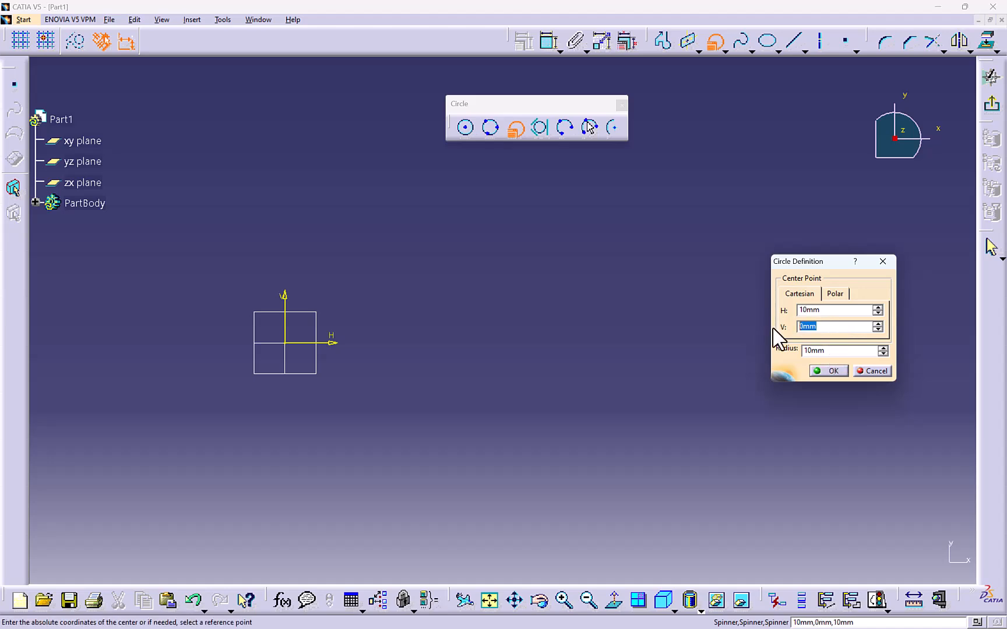
type("20")
double_click(819, 350)
left_click(827, 370)
- Delete the 10 mm radius circle together with its constraints
mouse_move(454, 331)
middle_mouse_down()
mouse_move(569, 260)
mouse_move(430, 324)
mouse_move(427, 272)
mouse_move(622, 409)
mouse_move(640, 370)
mouse_move(635, 387)
mouse_move(612, 378)
middle_mouse_up()
left_click_drag(188, 152, 485, 376)
key("Delete")
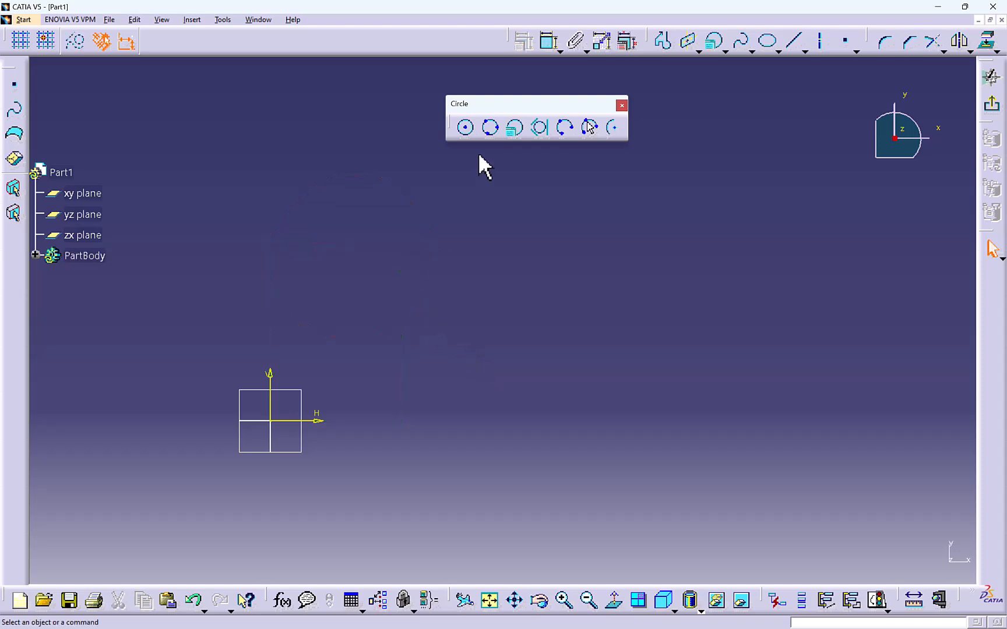
- Create a Circle Using Coordinates with a polar centre at radius 50 mm and angle 45°, and a circle radius of 30 mm
left_click(513, 127)
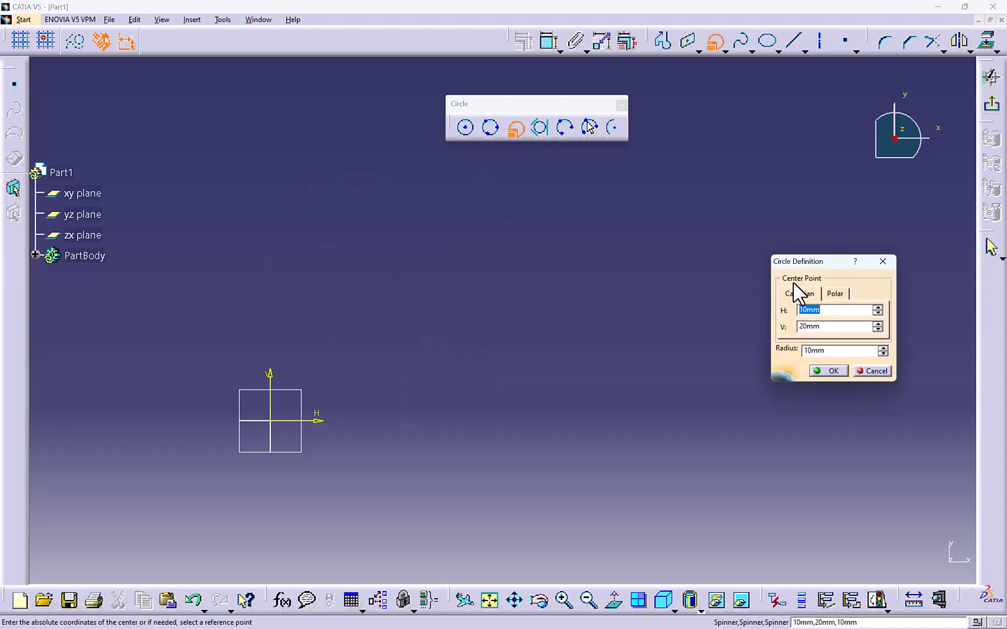
left_click(833, 293)
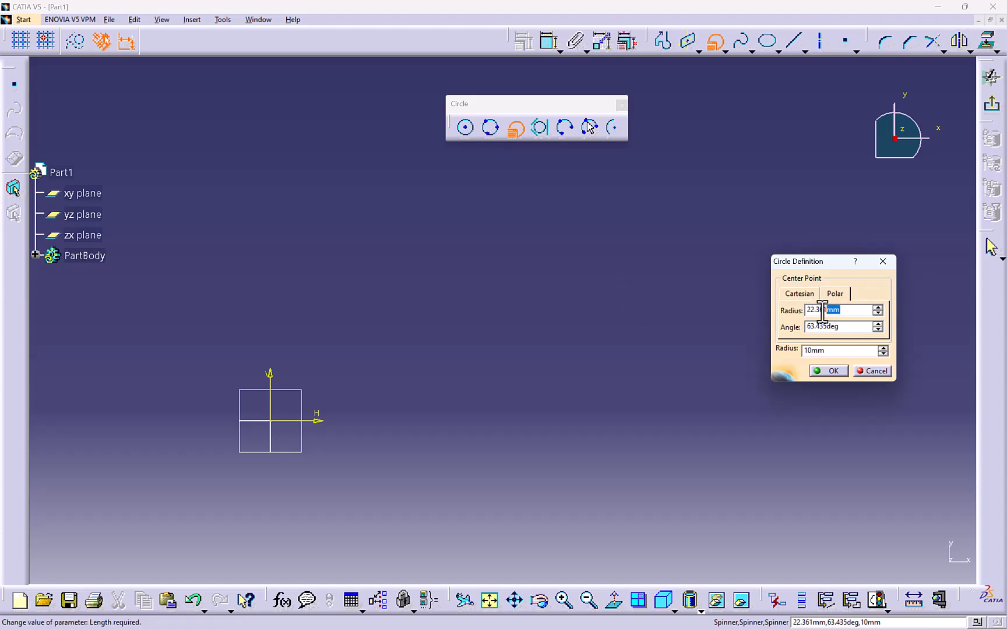
left_click_drag(822, 310, 784, 317)
type("50")
key("Tab")
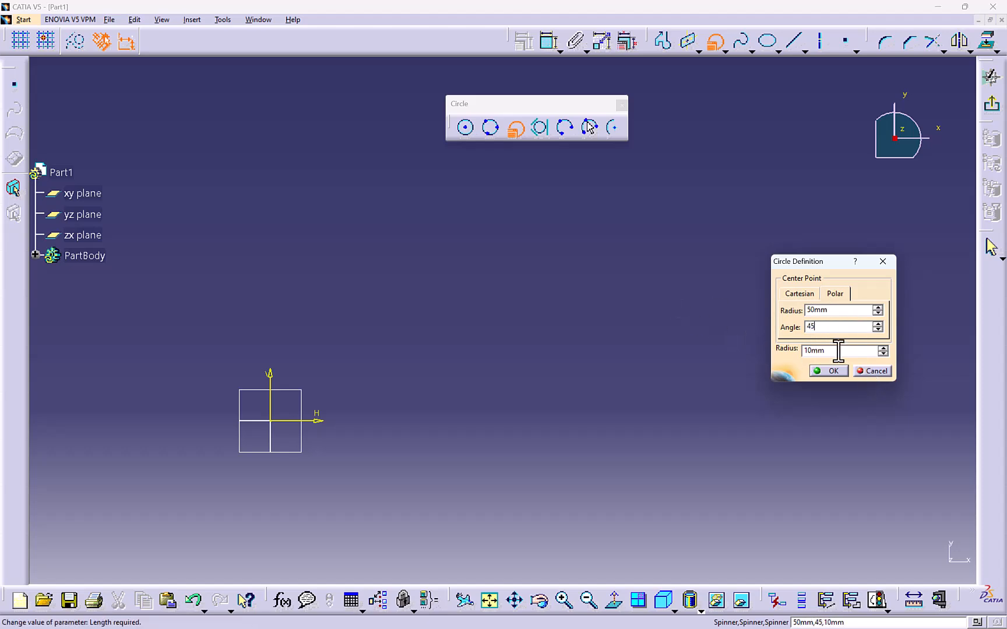
key("Tab")
type("30")
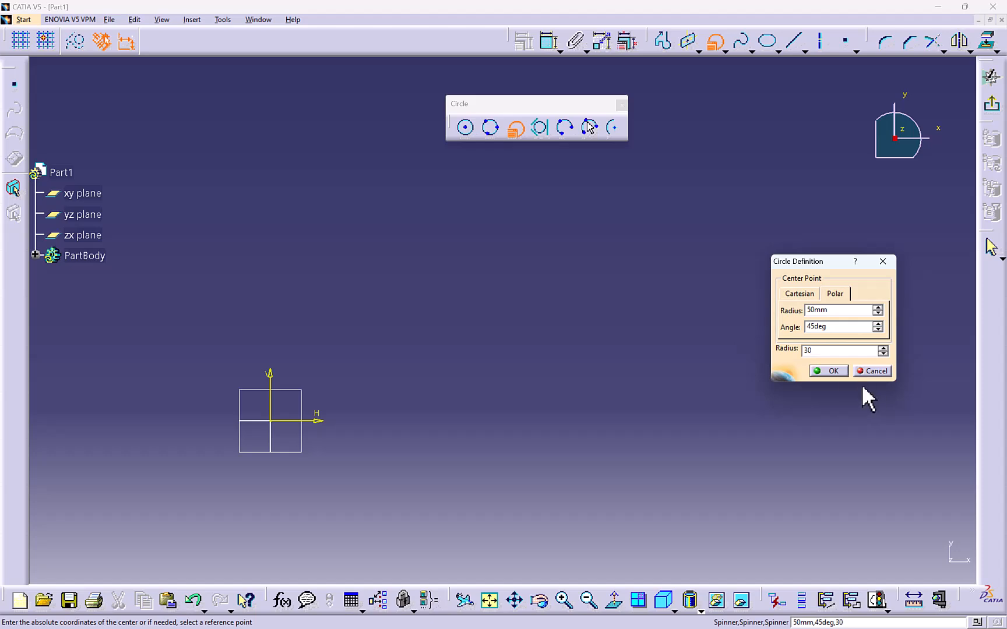
left_click(828, 371)
- Reposition the circle's radius dimension so that its label sits inside the circle
mouse_move(158, 423)
middle_mouse_down()
mouse_move(170, 486)
mouse_move(172, 455)
middle_mouse_up()
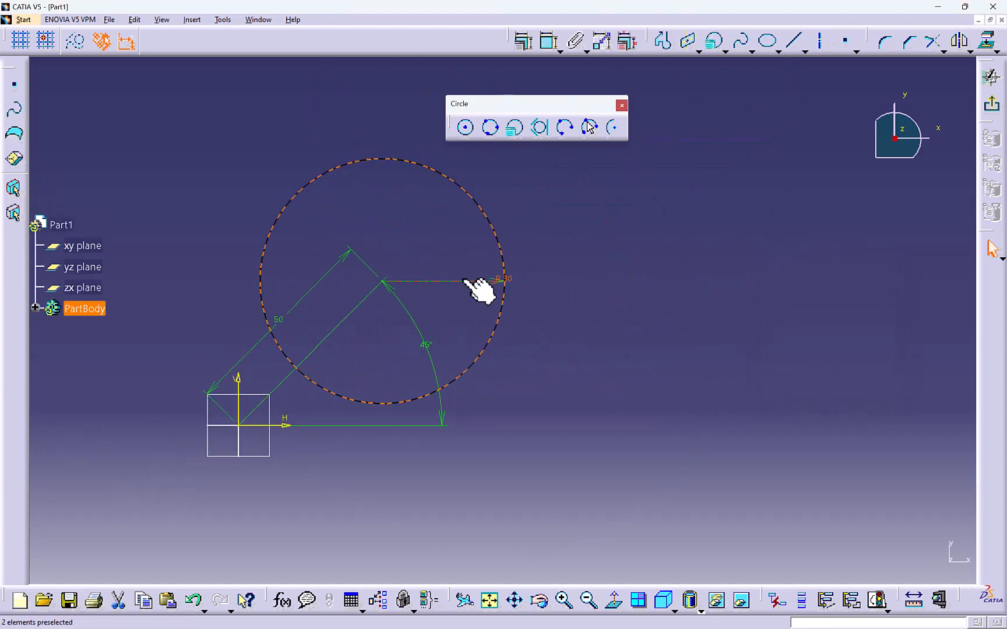
left_click_drag(500, 282, 469, 276)
left_click(477, 312)
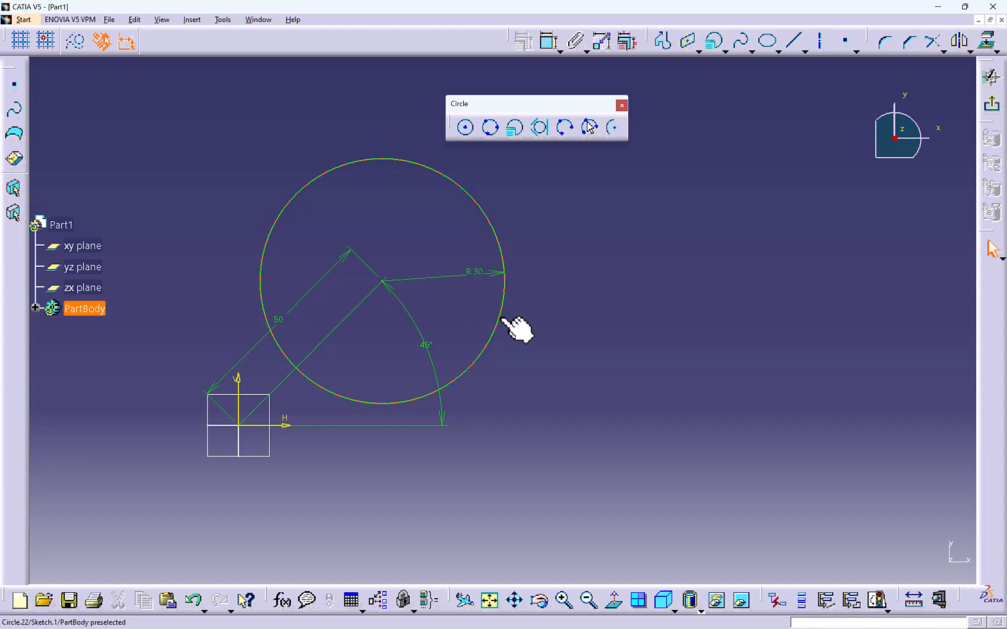
- Delete the 30 mm radius circle along with its centre point and remaining constraints
left_click(501, 319)
key("Delete")
left_click_drag(423, 231, 356, 292)
key("Delete")
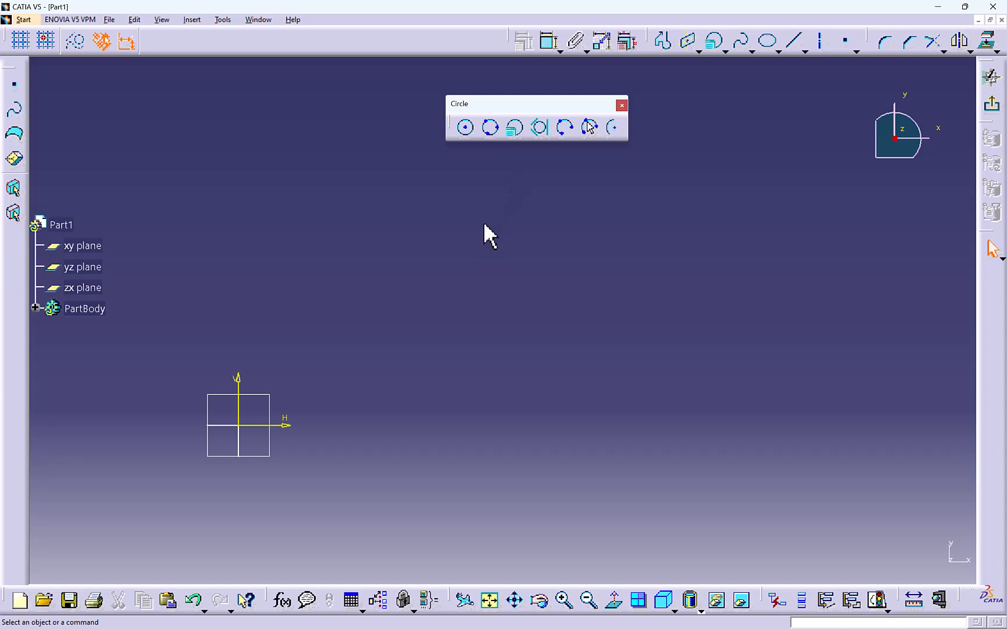
- Draw a closed triangle of straight Profile segments starting at the origin, with a base about 54 mm long on the H axis
left_click(663, 41)
left_click(239, 426)
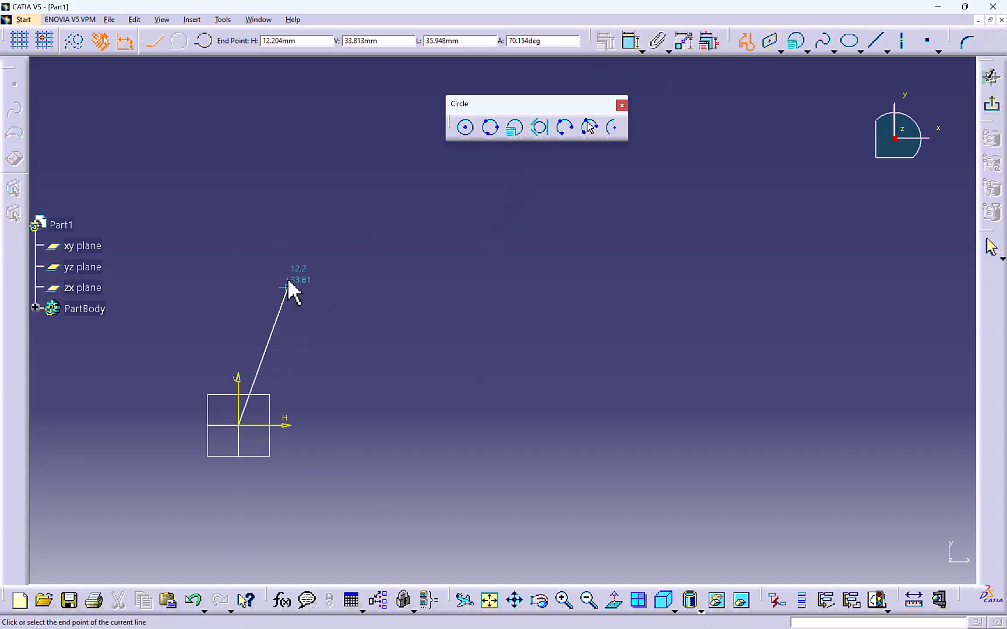
left_click(333, 250)
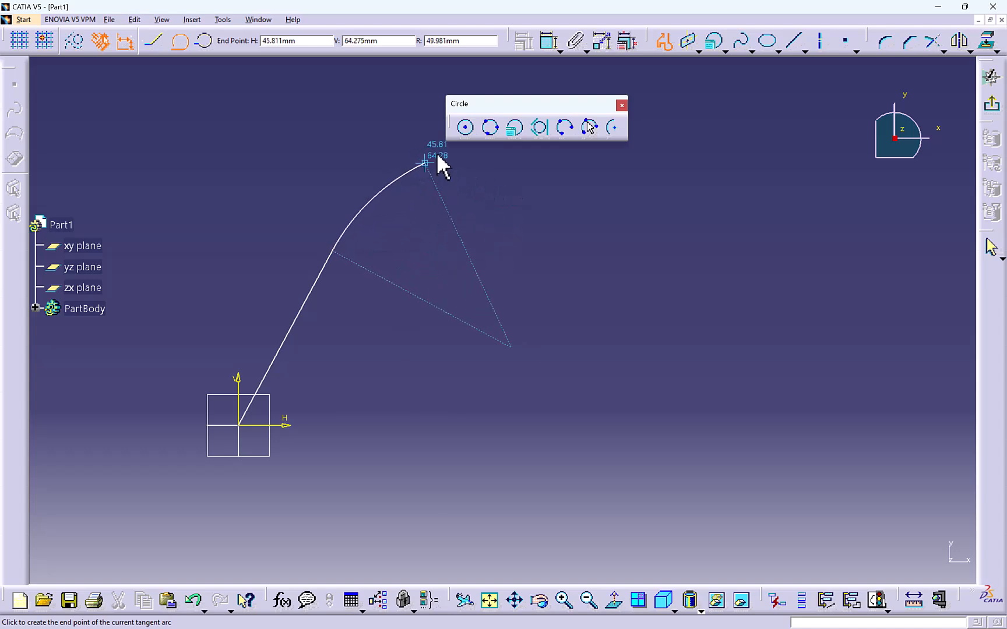
left_click(154, 42)
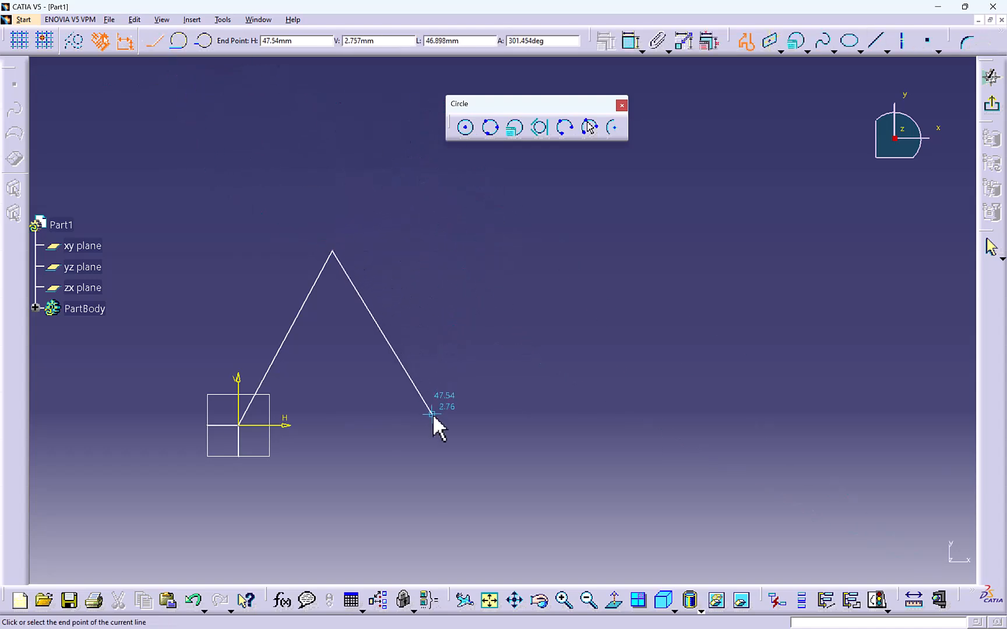
left_click(461, 425)
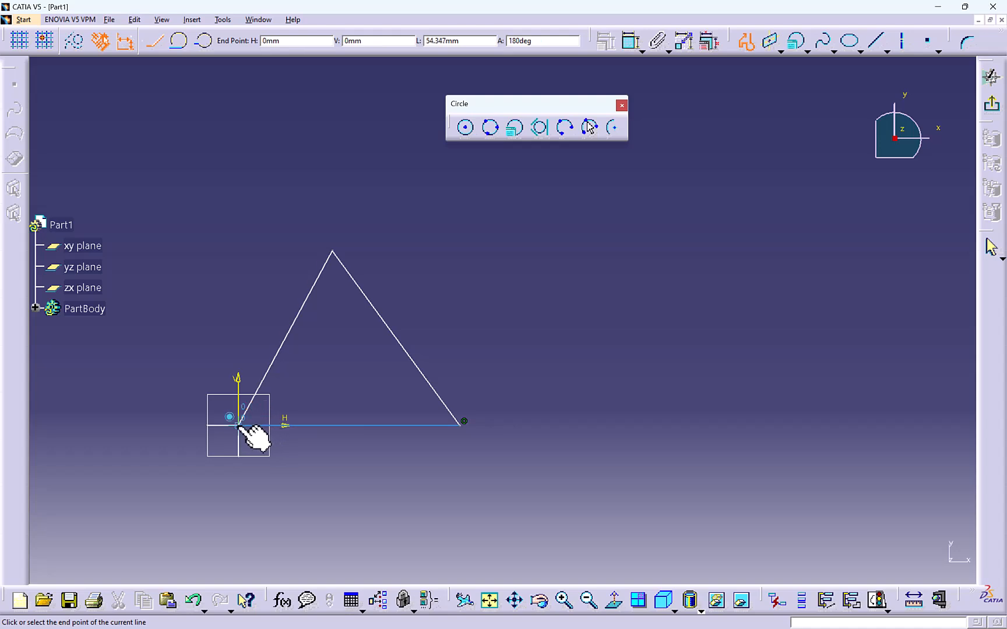
left_click(239, 426)
- Draw a Tri-Tangent Circle inside the triangle, tangent to all three of its sides
left_click(539, 127)
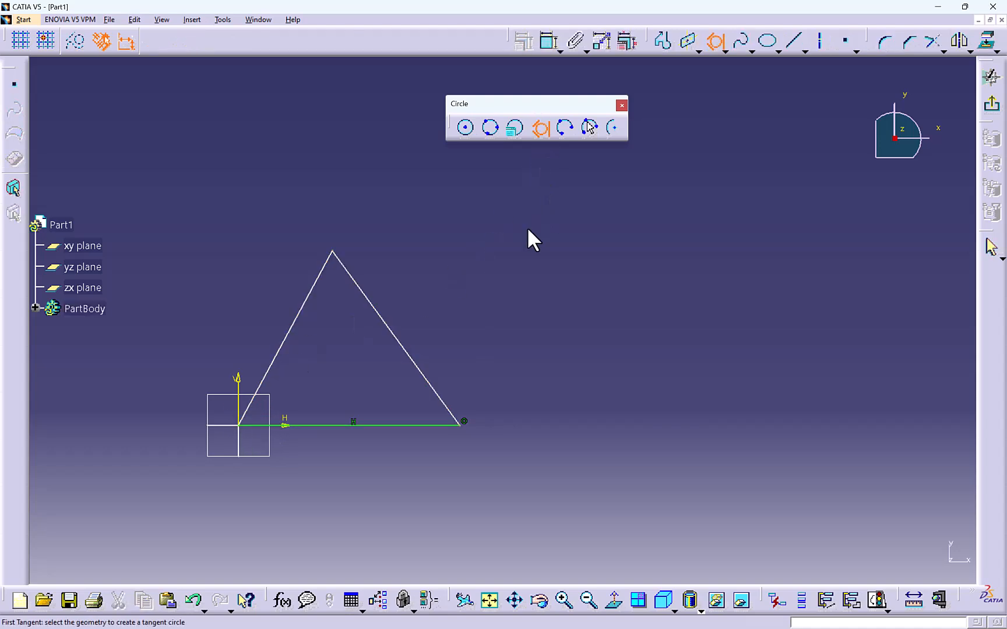
left_click(319, 286)
left_click(370, 312)
left_click(338, 425)
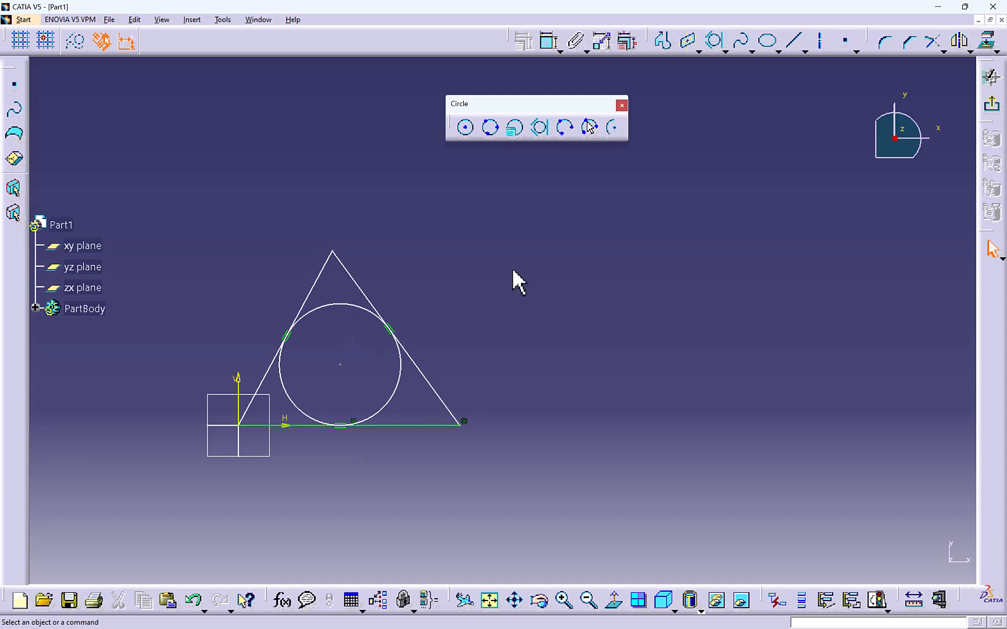
- Draw a Three Point Arc in the empty area to the right of the triangle, bulging upward
middle_click_drag(512, 268, 485, 252)
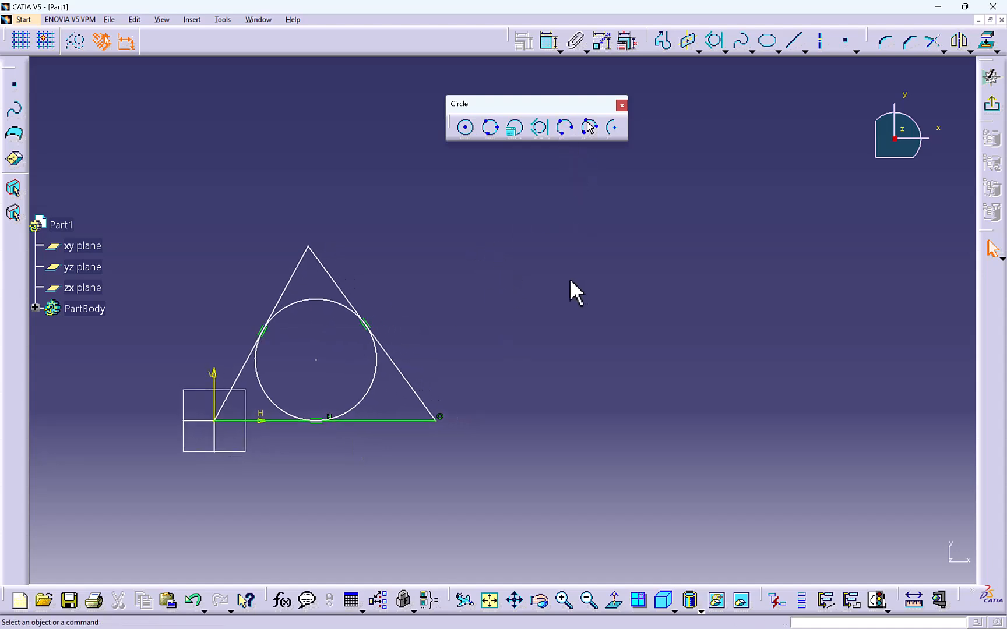
middle_click_drag(569, 281, 439, 268)
left_click(561, 128)
left_click(429, 396)
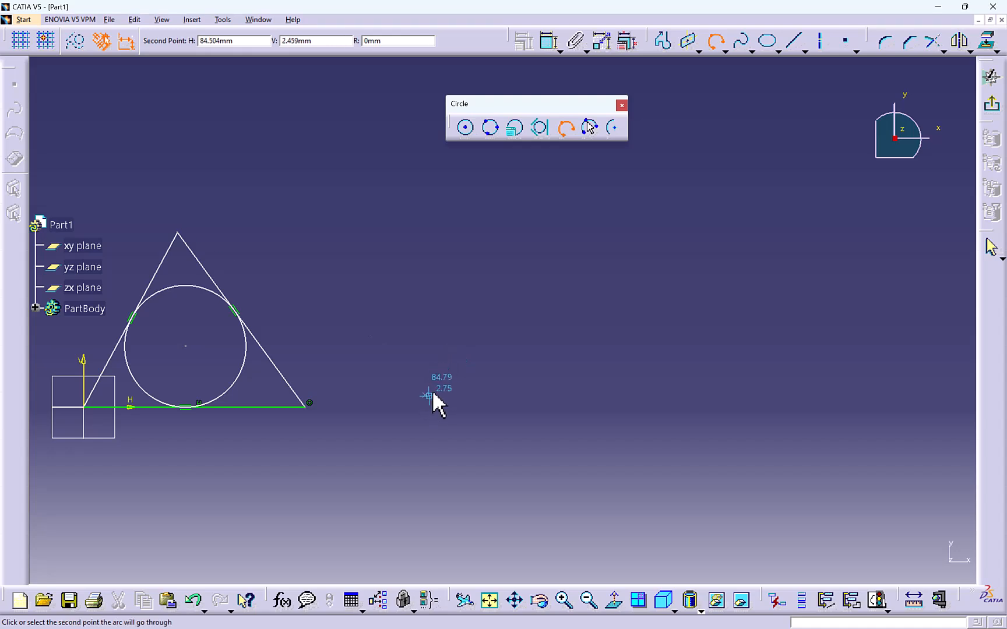
left_click(510, 304)
left_click(663, 299)
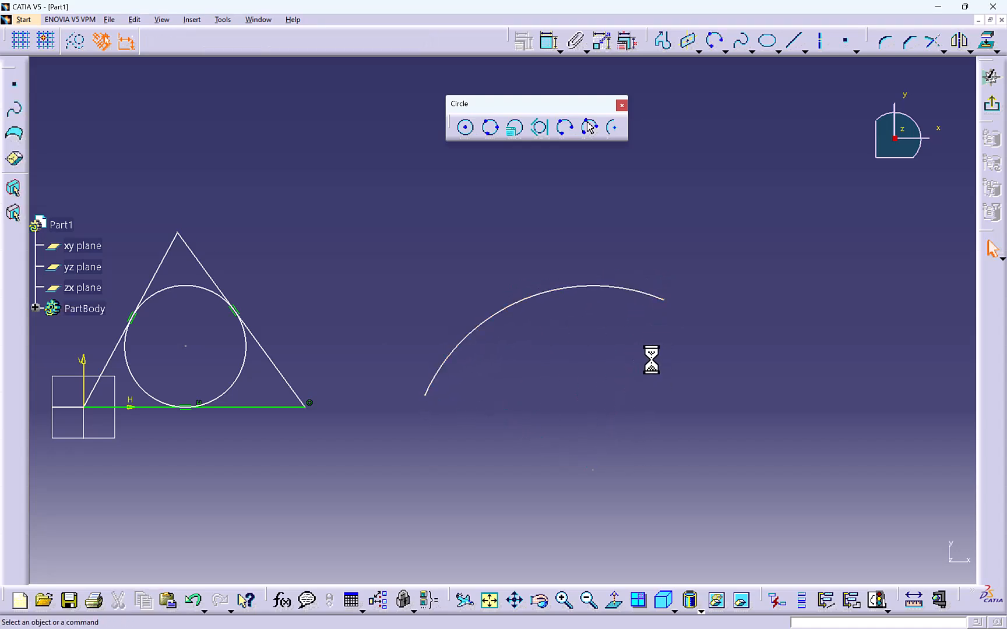
- Delete the three-point arc, the triangle and its inscribed circle from the sketch
mouse_move(651, 360)
middle_mouse_down()
mouse_move(692, 352)
mouse_move(640, 362)
mouse_move(618, 349)
middle_mouse_up()
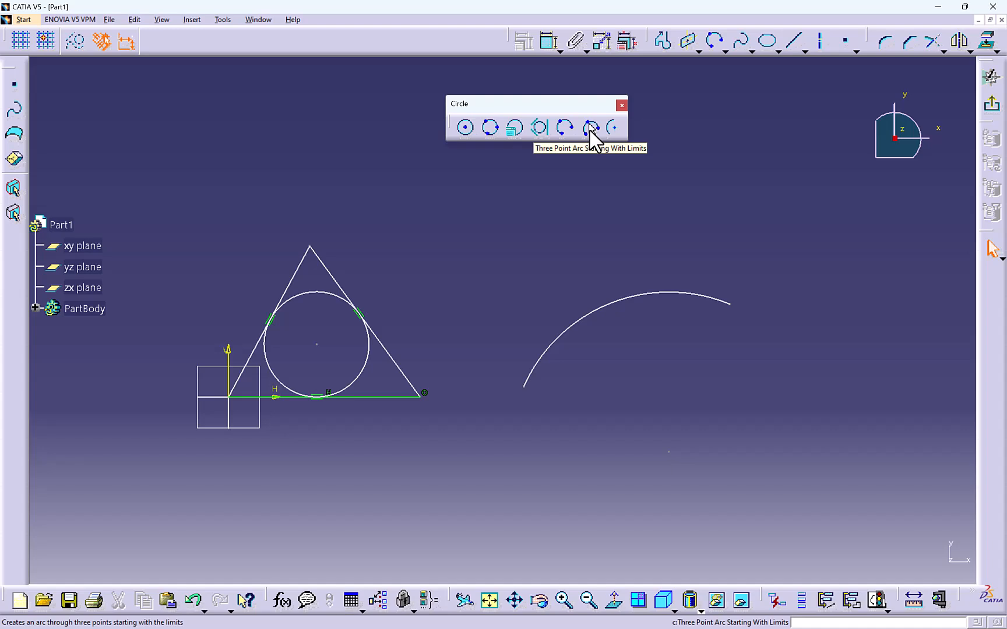
left_click_drag(837, 262, 496, 439)
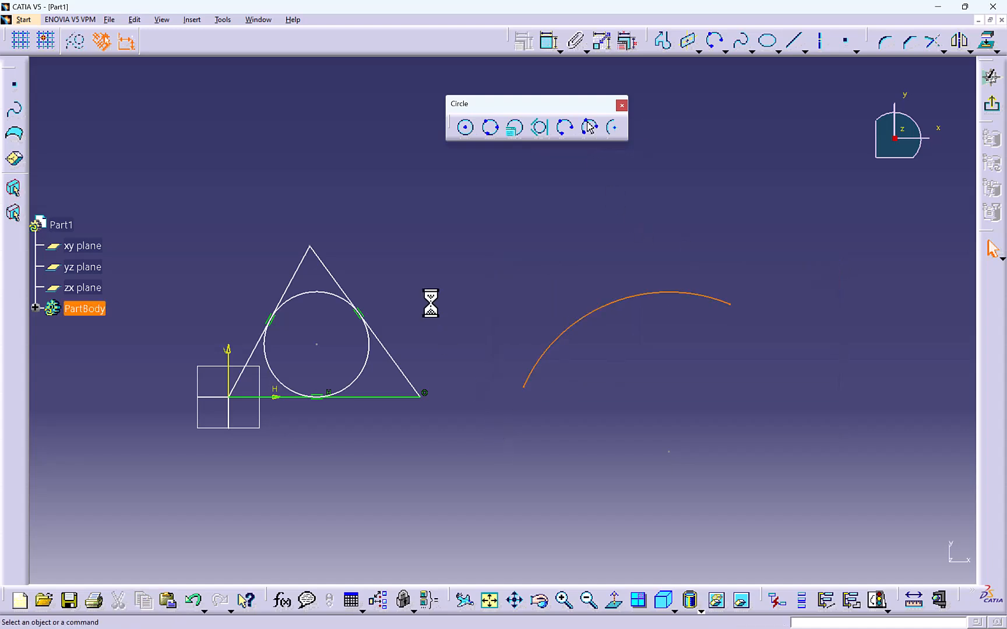
key("Delete")
left_click_drag(459, 236, 242, 443)
key("Delete")
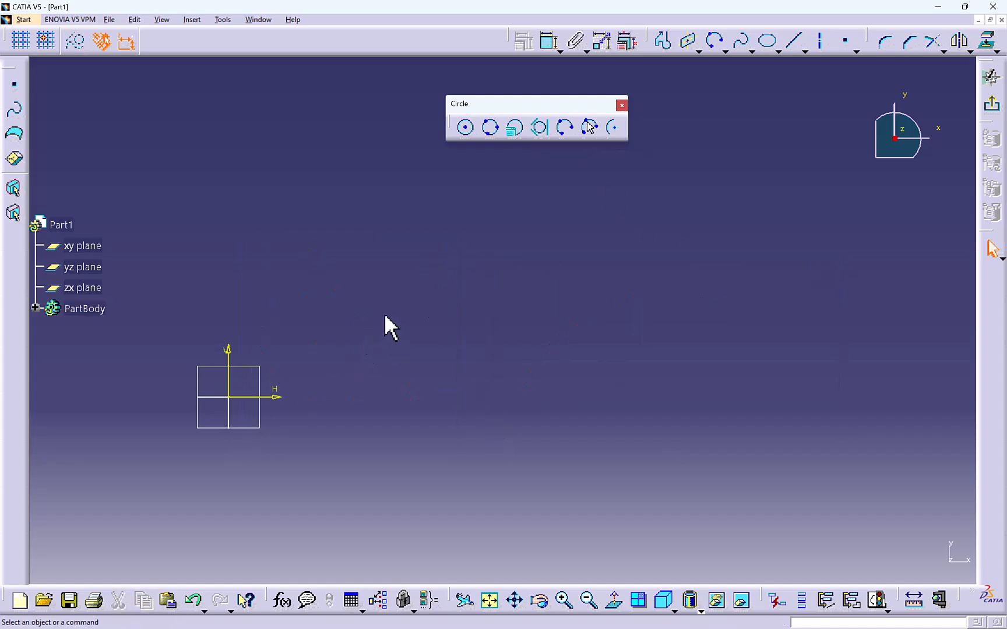
- Draw a horizontal Profile line on the H axis to the right of the origin and constrain its length to 40 mm
left_click(664, 45)
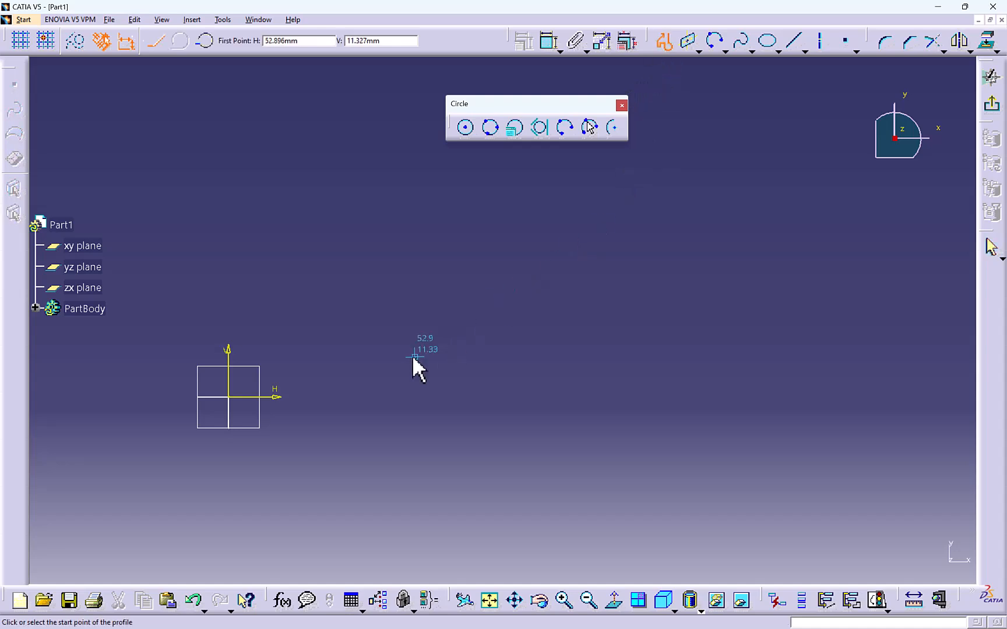
left_click(378, 397)
double_click(536, 397)
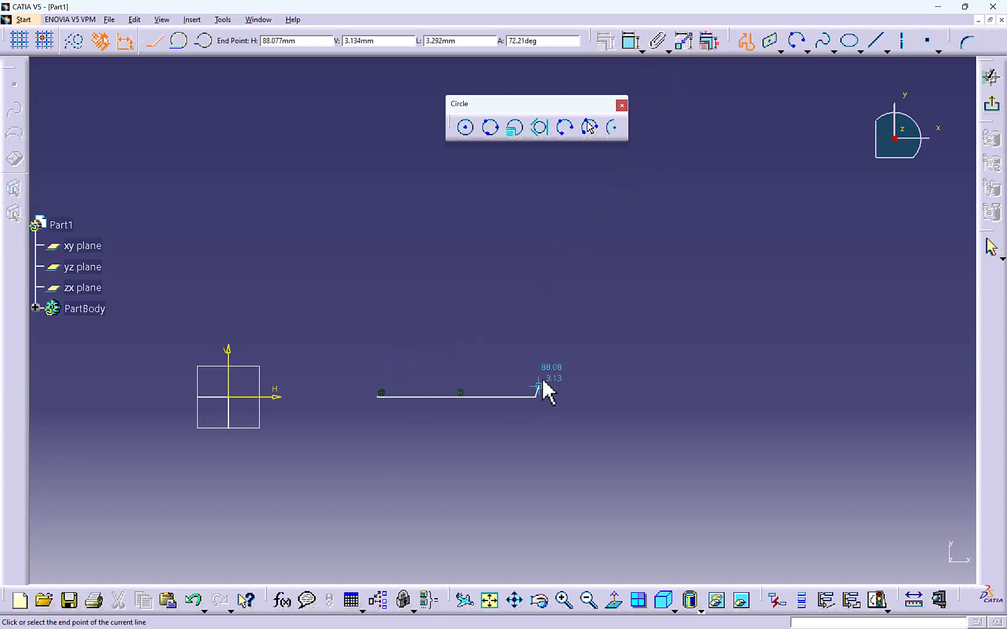
left_click(548, 41)
left_click(478, 397)
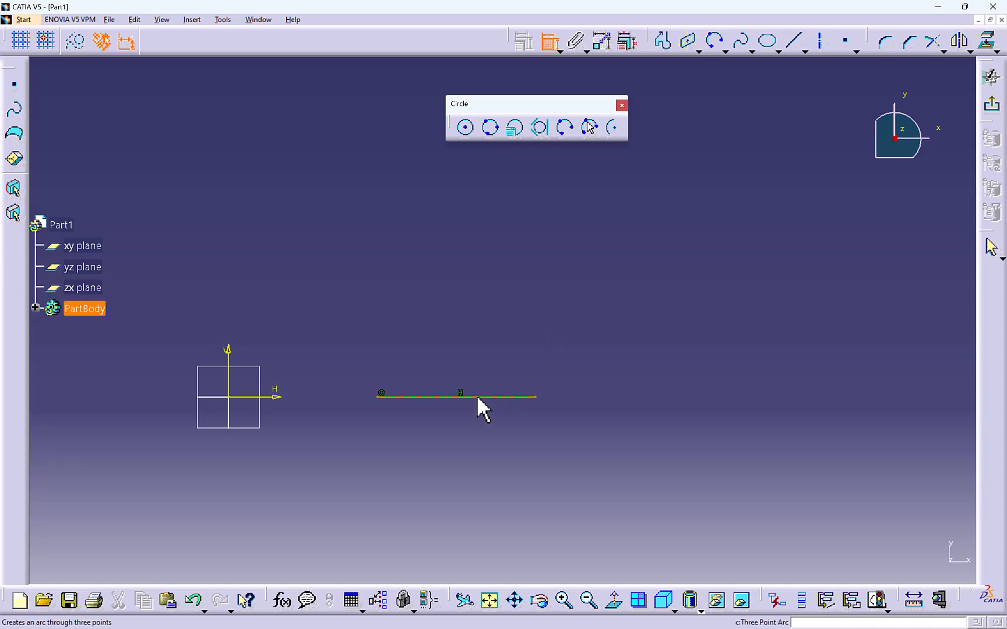
double_click(471, 429)
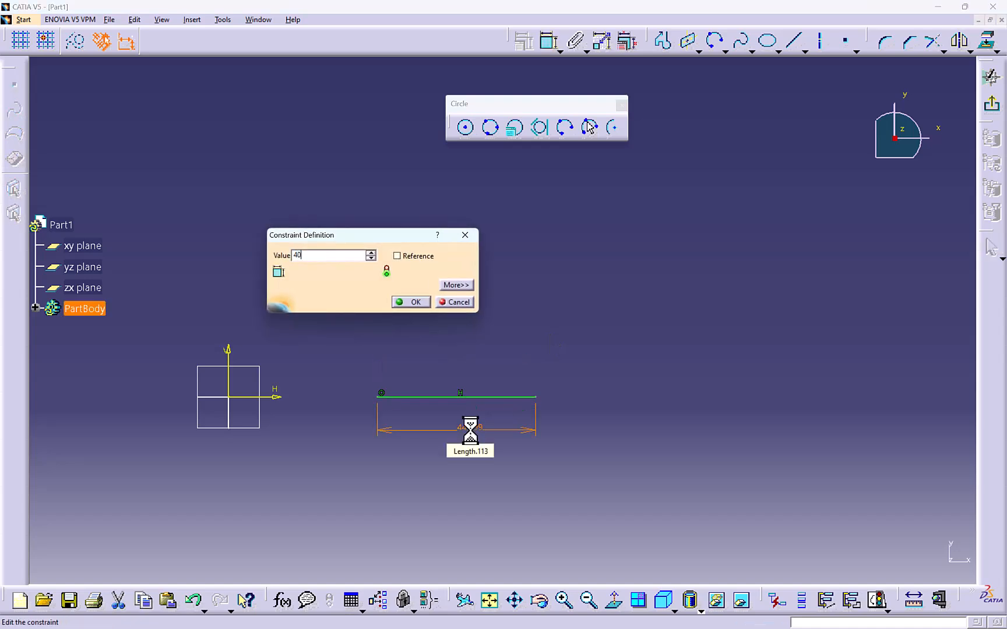
key("Return")
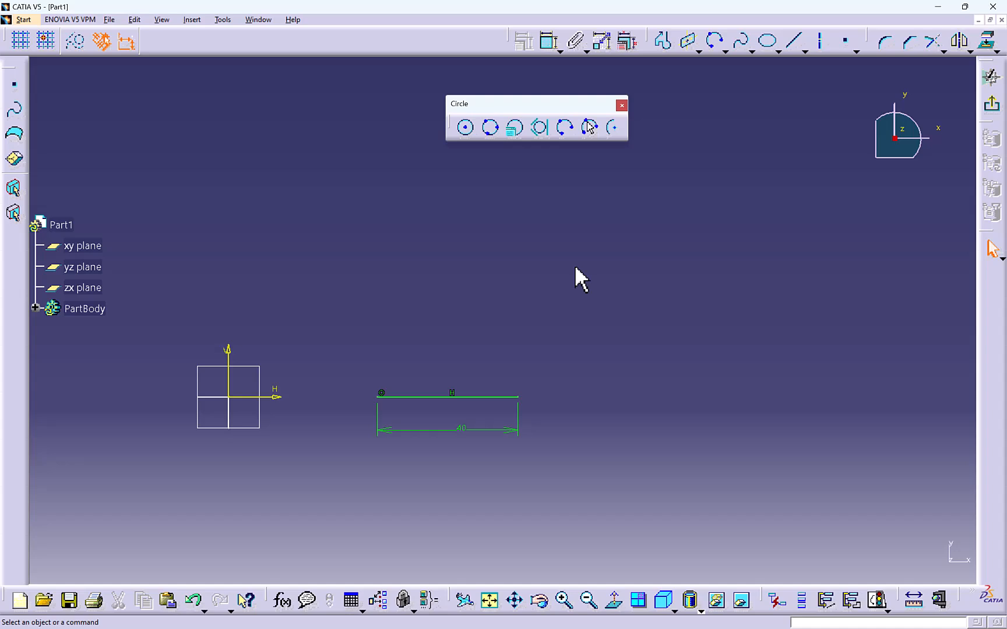
- Draw a Three Point Arc Starting With Limits between the 40 mm line's endpoints, bulging upward with a radius of about 23 mm
left_click(589, 126)
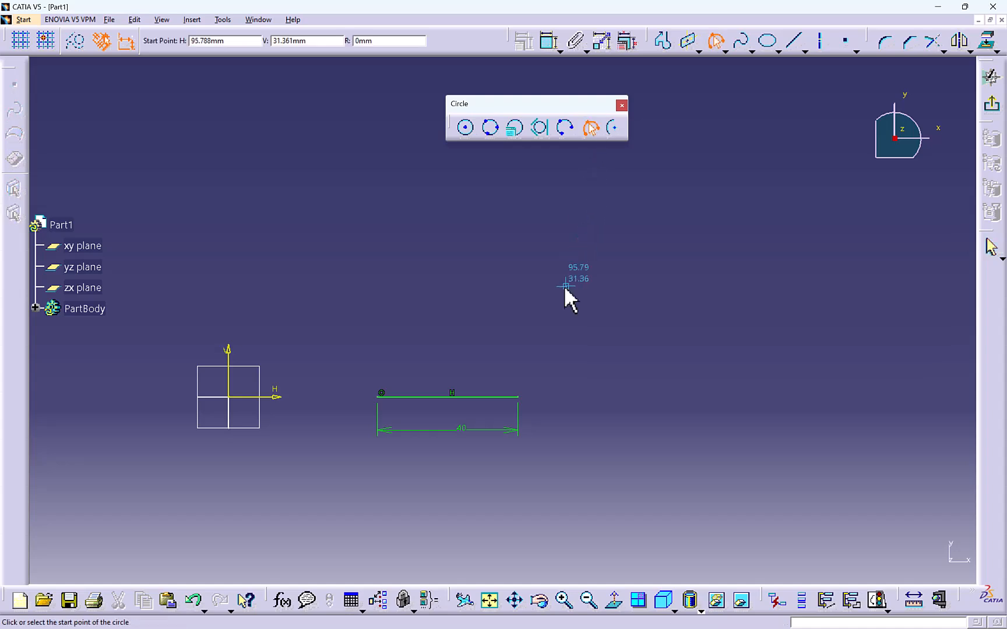
left_click(377, 397)
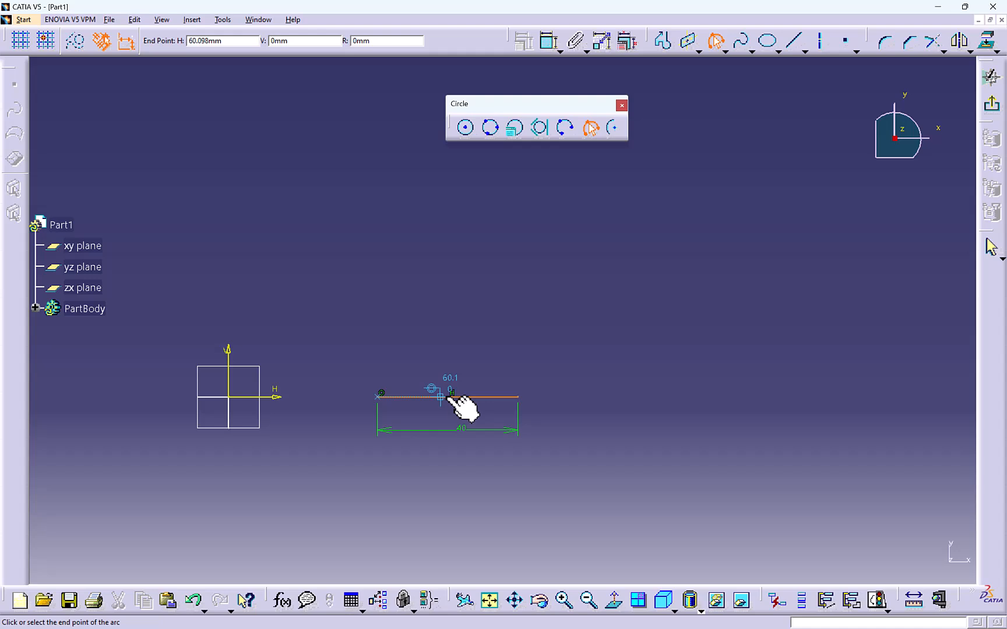
left_click(518, 397)
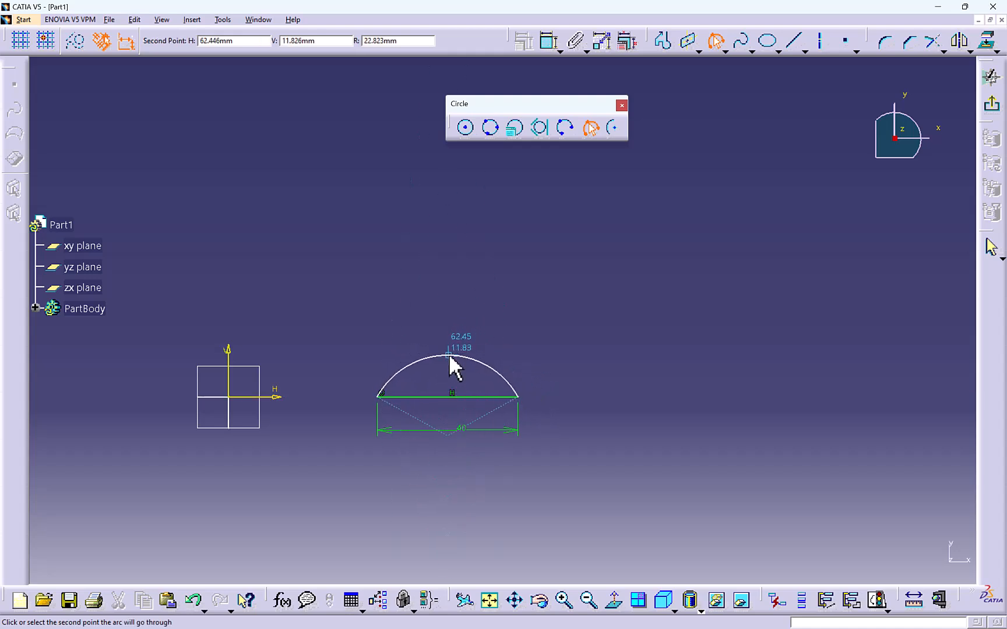
left_click(449, 354)
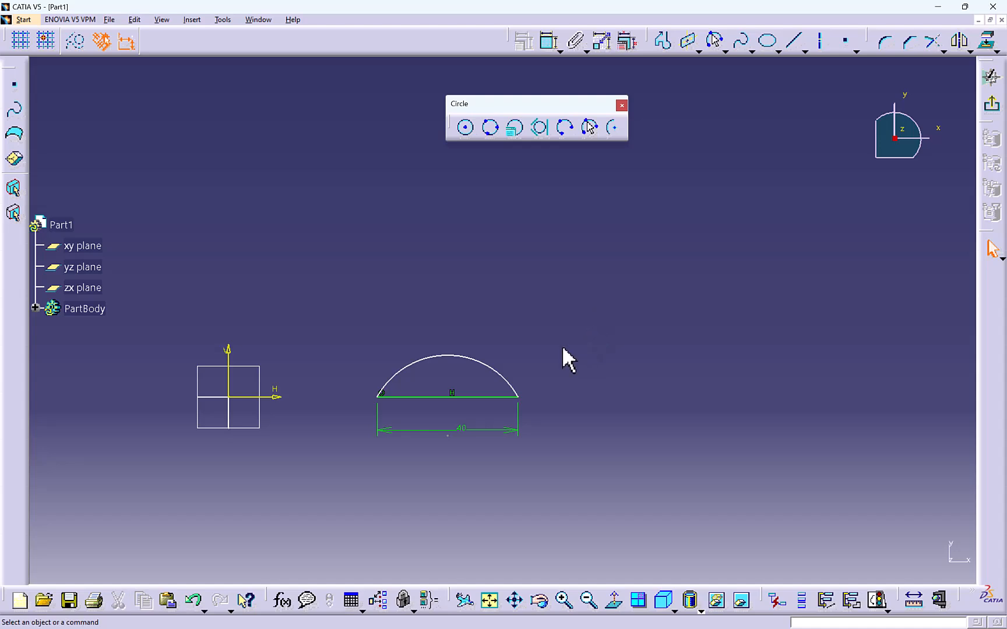
- Draw a centre-based Arc about the origin as an upper half circle of about 19 mm radius, with both ends on the H axis
left_click(616, 131)
middle_click_drag(370, 265, 499, 259)
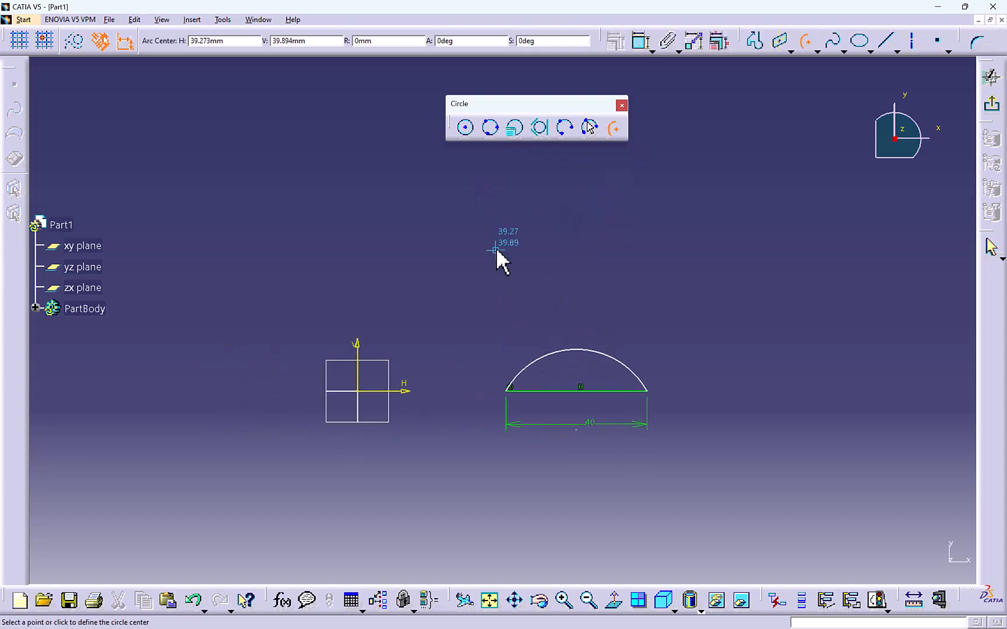
left_click(357, 391)
left_click(290, 390)
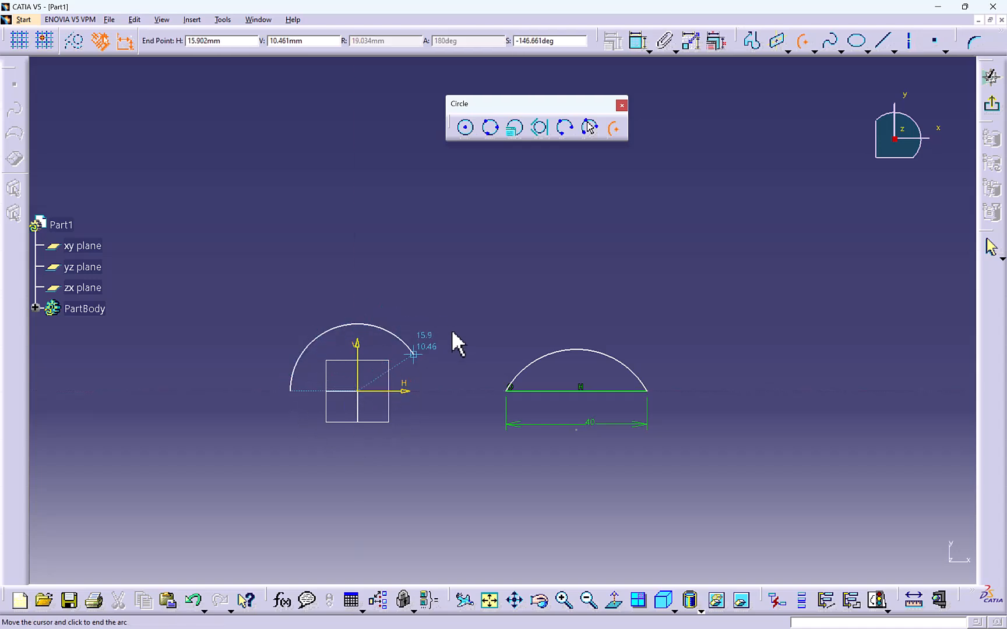
left_click(425, 389)
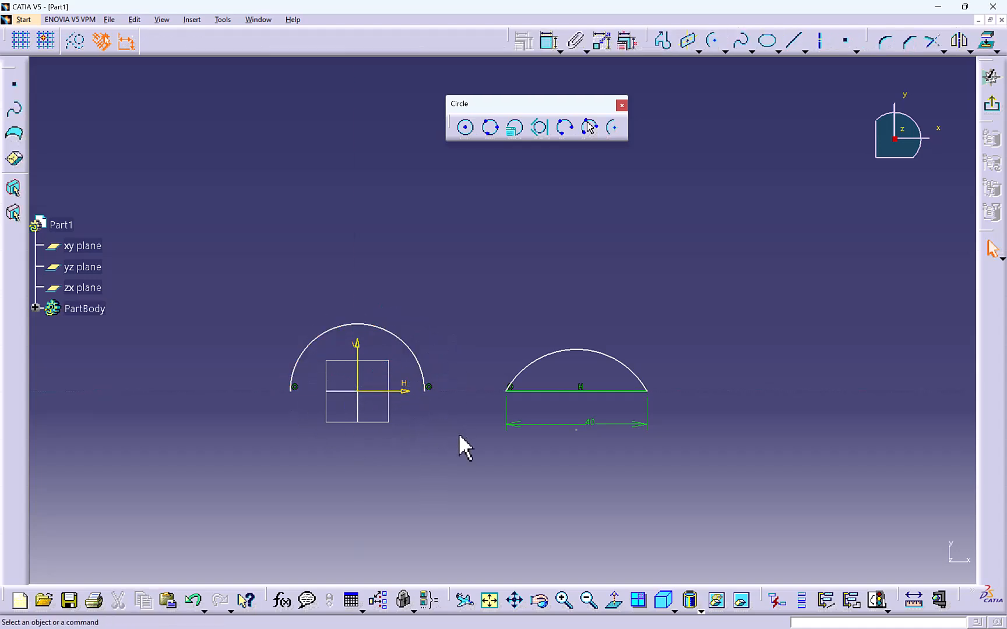
- Delete the half circle, the 40 mm line and the arc above it
middle_click_drag(459, 435, 353, 436)
left_click_drag(203, 262, 576, 416)
key("Delete")
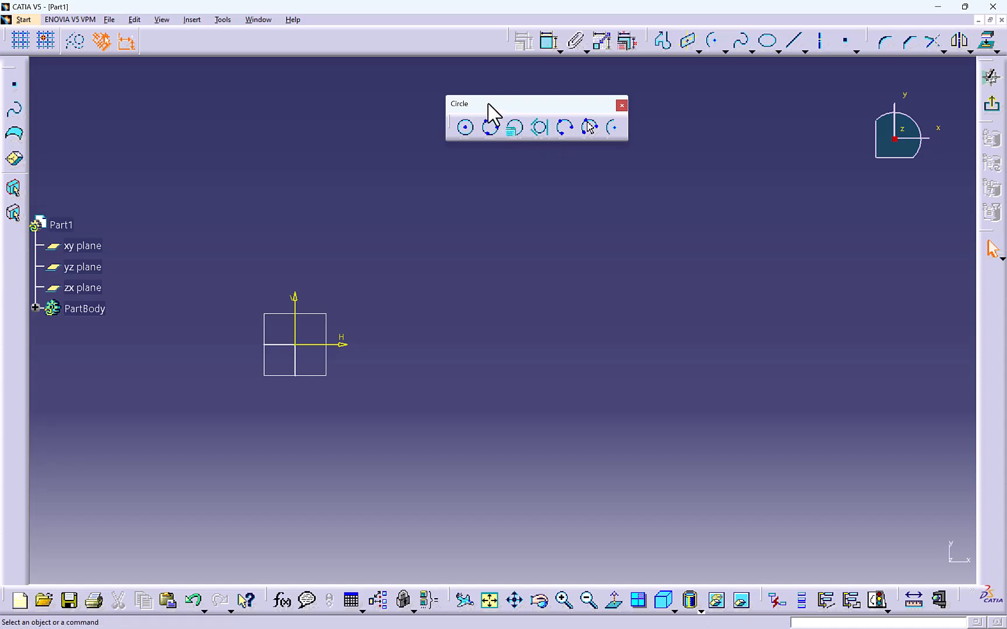
- Dock the Circle toolbar in the upper toolbar row and detach the Spline toolbar as a floating palette over the sketch area
left_click_drag(488, 108, 377, 42)
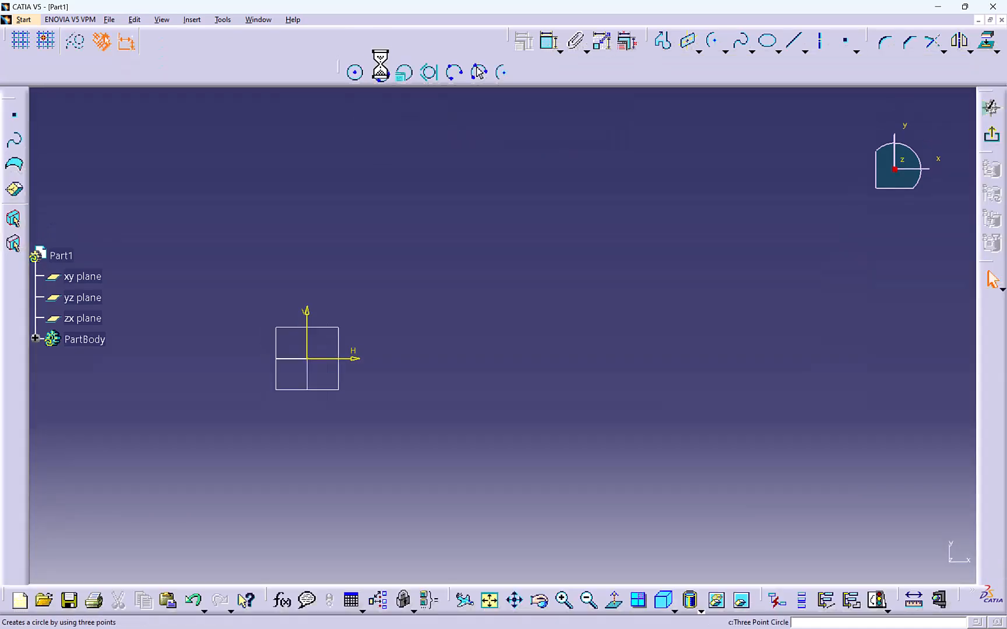
left_click(752, 51)
left_click_drag(752, 52, 603, 175)
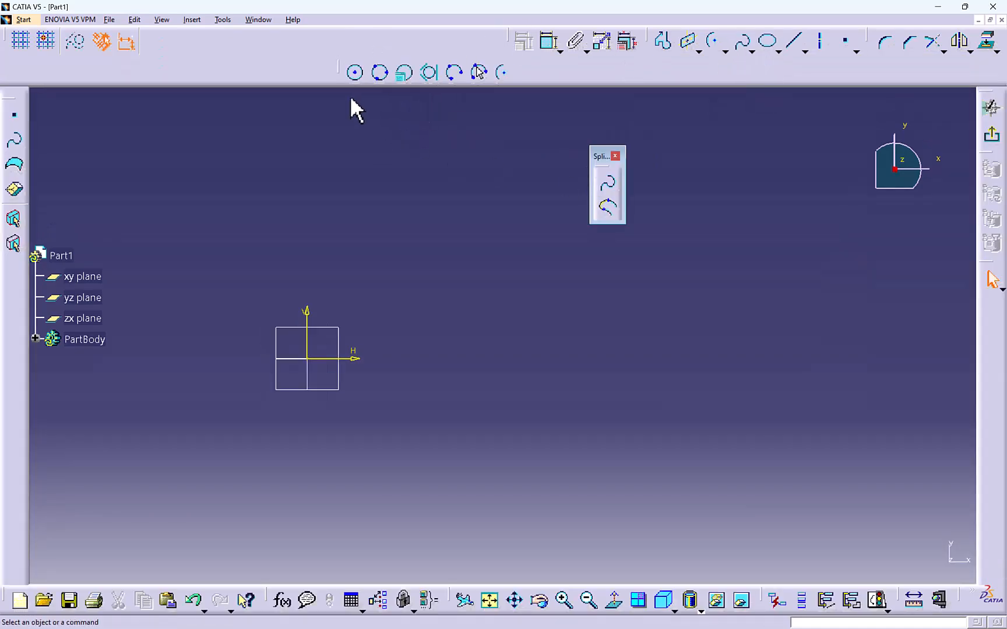
left_click_drag(338, 64, 321, 41)
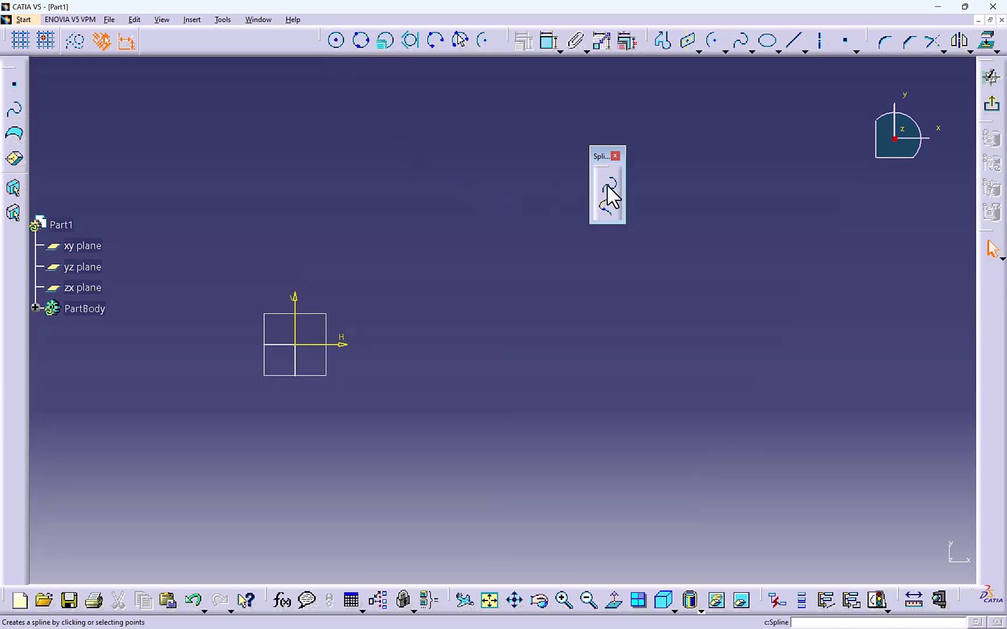
left_click_drag(591, 149, 264, 109)
- Draw a Spline through eight control points starting near the origin and close it with the Close spline option
left_click(278, 145)
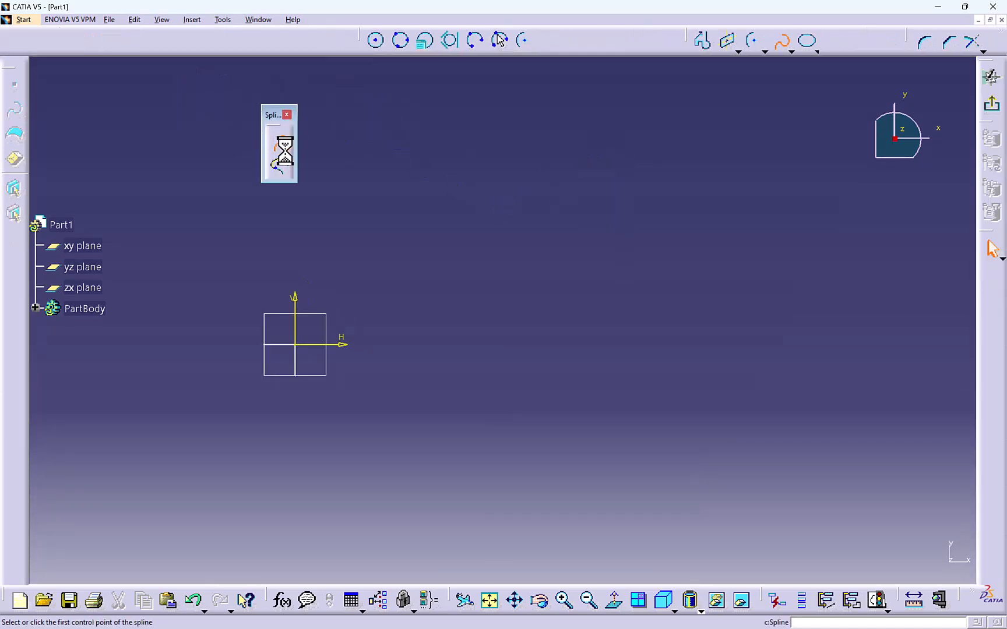
left_click(293, 344)
left_click(360, 270)
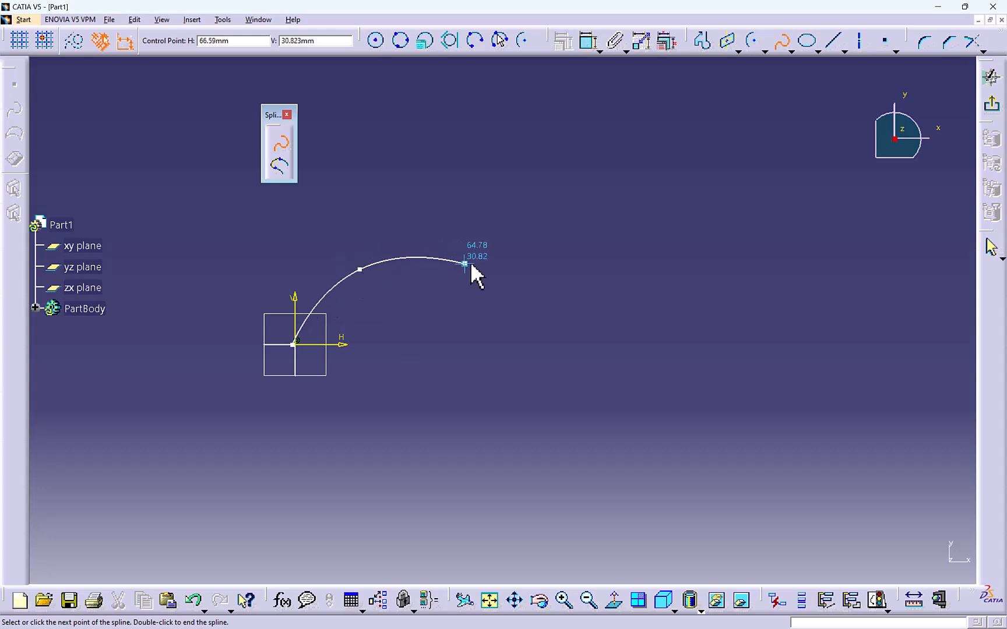
left_click(474, 263)
left_click(585, 263)
left_click(749, 181)
left_click(819, 193)
left_click(848, 282)
left_click(811, 387)
right_click(801, 442)
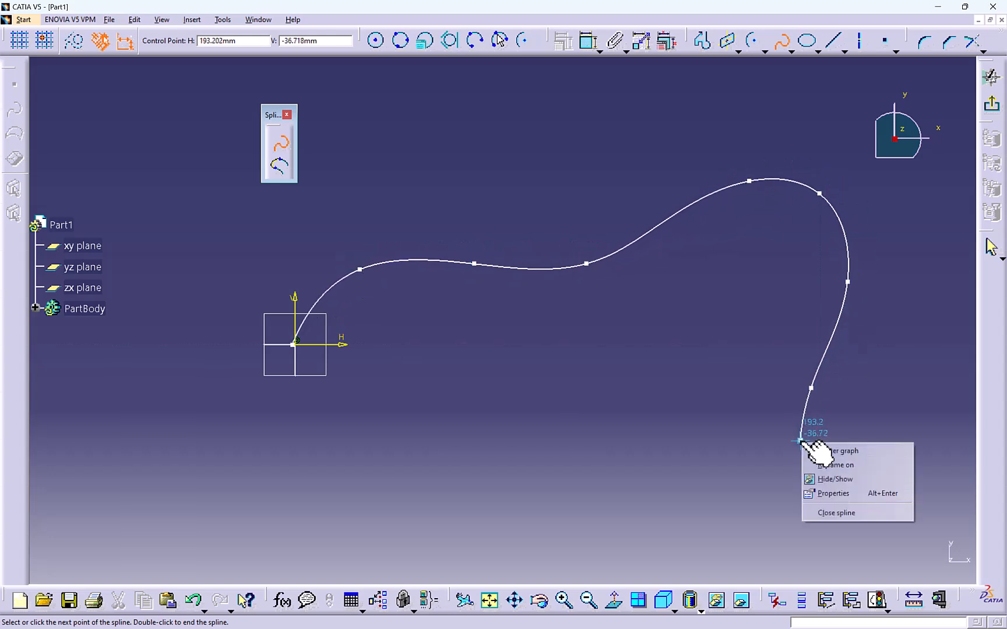
left_click(824, 512)
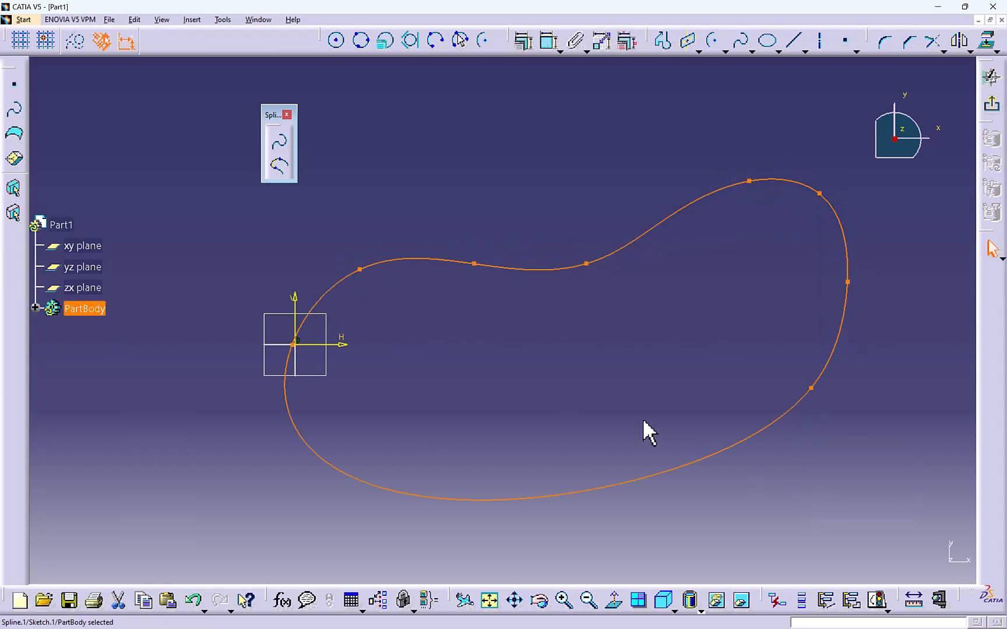
- Draw an open Spline through four control points in the empty area above the closed spline
left_click(279, 142)
middle_click_drag(426, 164, 428, 294)
left_click(392, 229)
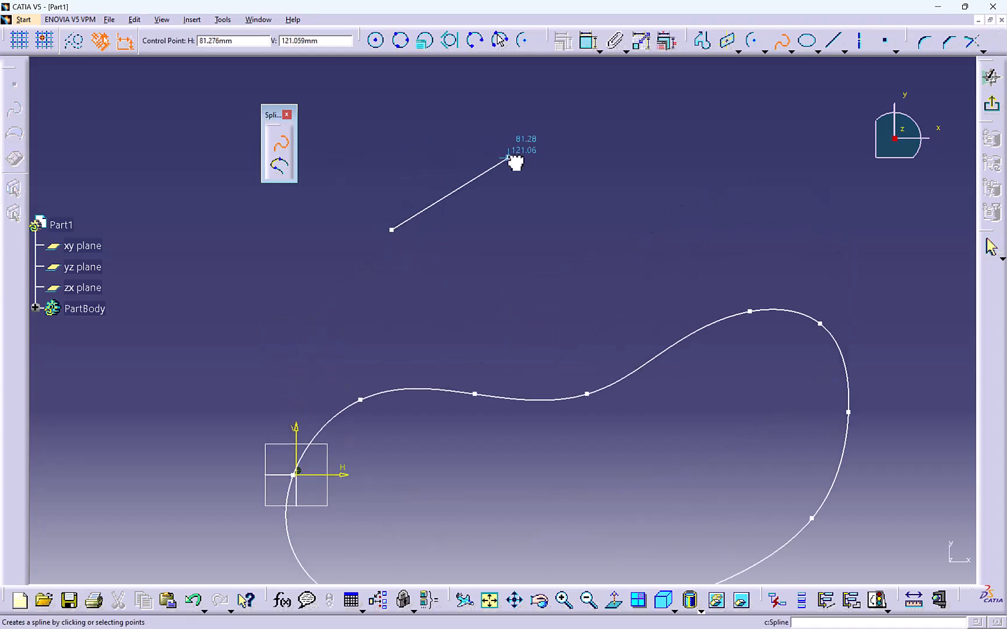
left_click(509, 157)
left_click(657, 180)
left_click(812, 173)
key("Escape")
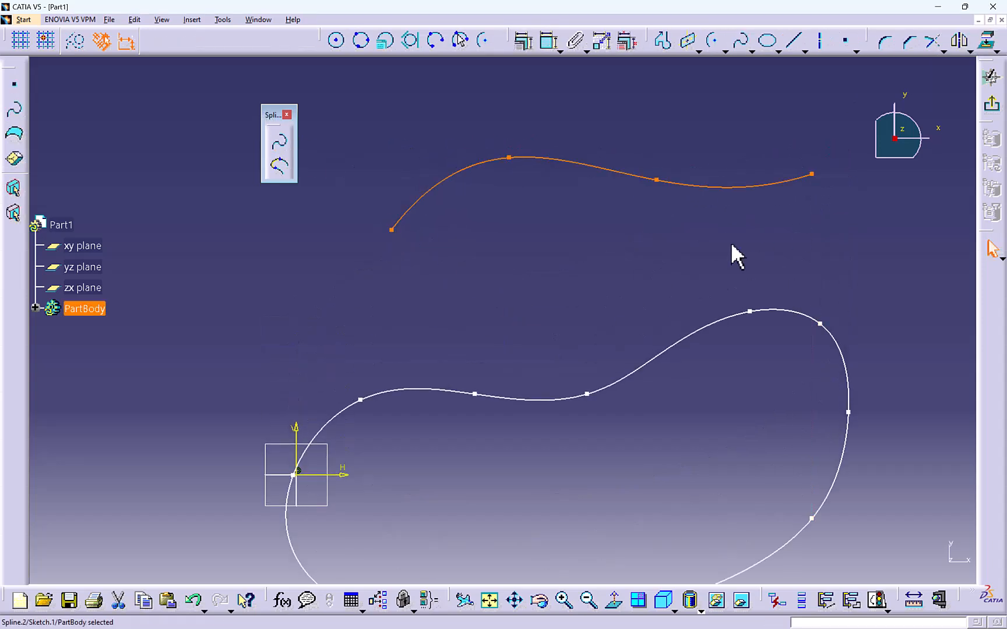
- Delete the closed spline, keeping the open spline above it
scroll(683, 243, "up", 1)
middle_click_drag(684, 242, 692, 177)
left_click(692, 178)
left_click(650, 291)
key("Delete")
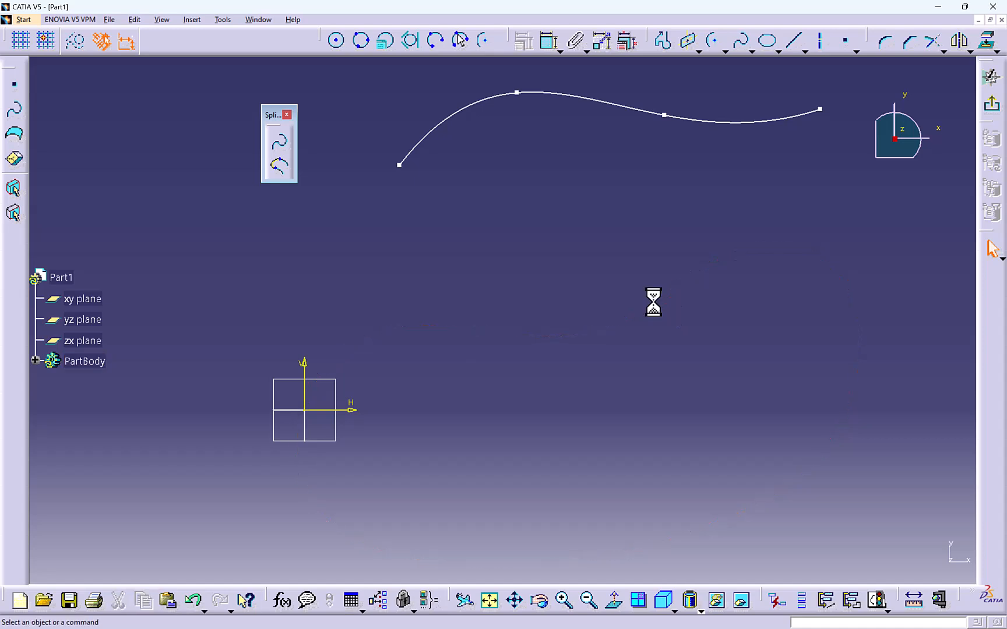
- Draw a second open Spline through six control points below the first, rising to end near the first one's right end
left_click(281, 142)
left_click(433, 318)
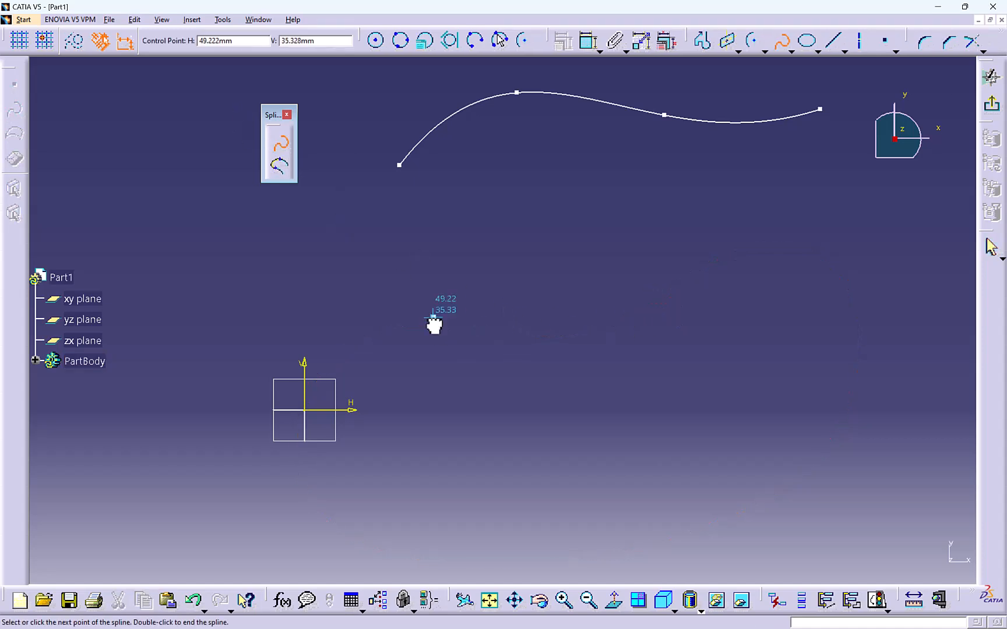
left_click(491, 366)
left_click(579, 361)
left_click(670, 305)
left_click(780, 251)
left_click(829, 176)
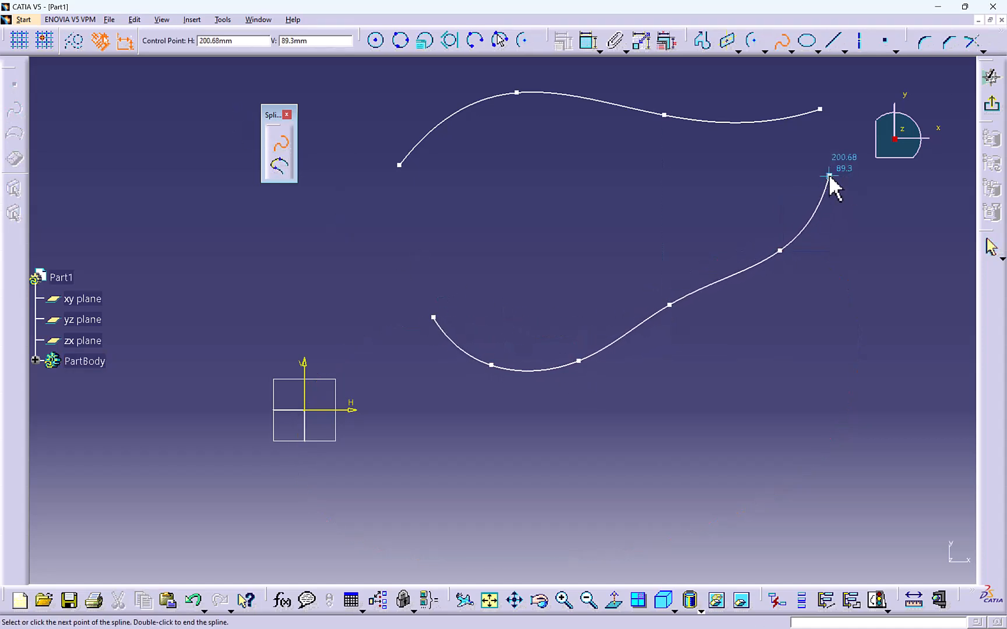
double_click(828, 177)
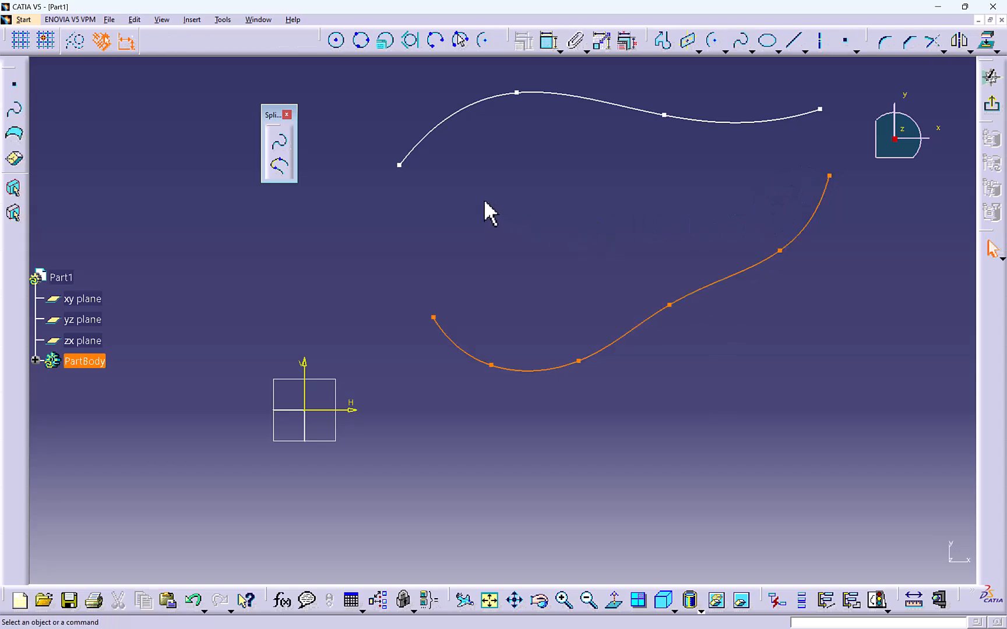
left_click_drag(378, 153, 483, 337)
left_click(475, 290)
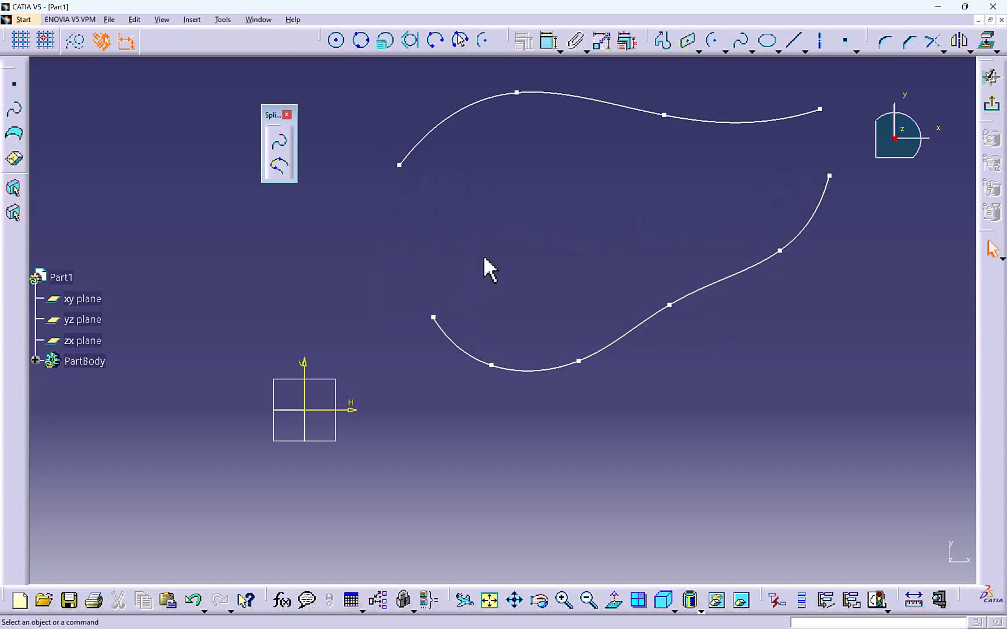
- Connect the left endpoints of the two open splines with a Connect curve, using a tension of 1
left_click(280, 169)
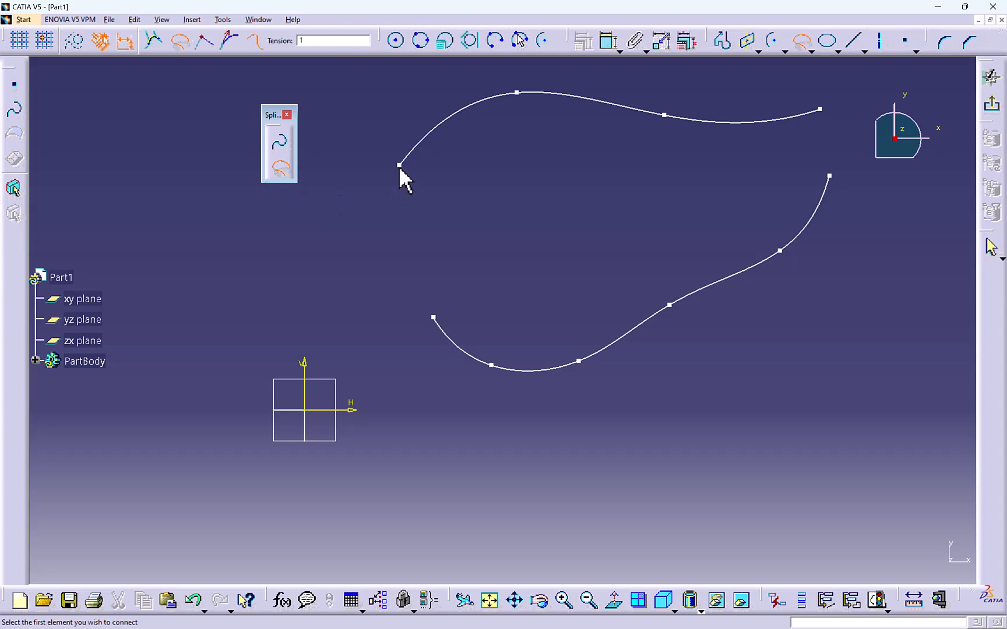
left_click(437, 325)
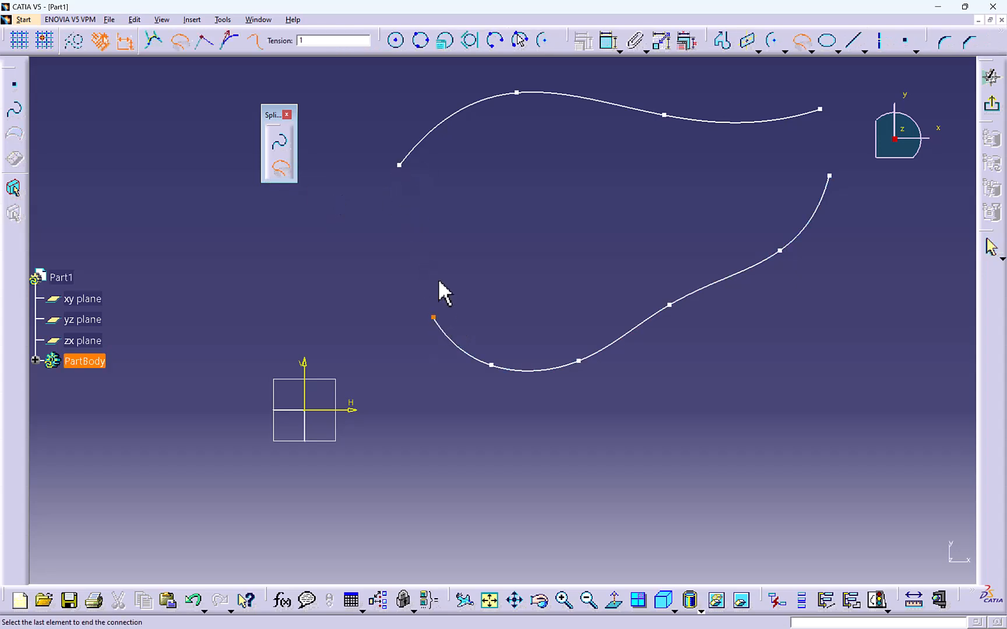
left_click(403, 161)
left_click(411, 181)
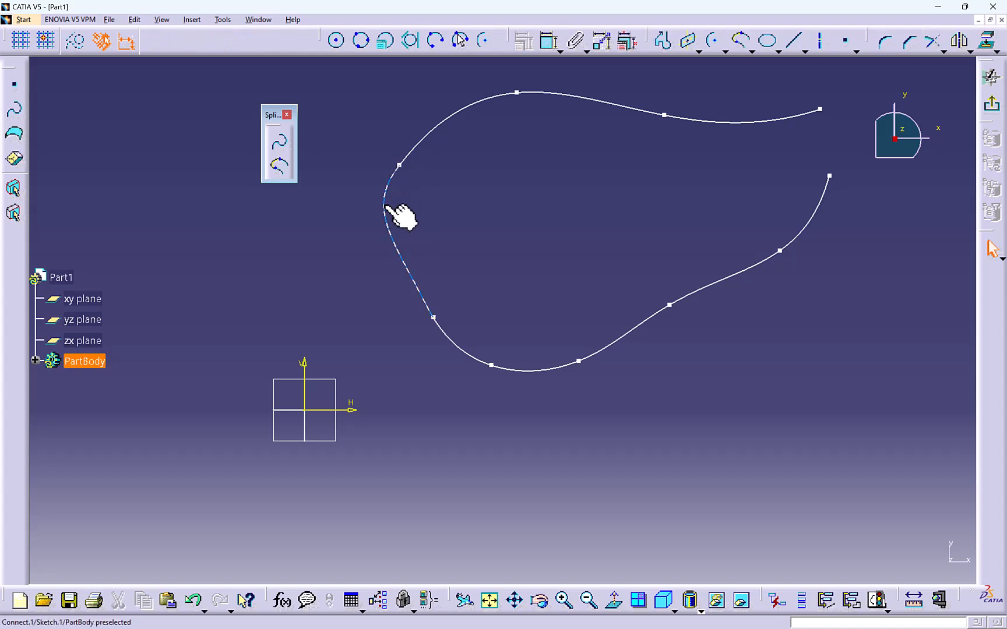
- Replace the Connect curve between the two open splines with an arc connection between their left endpoints
left_click(389, 228)
key("Delete")
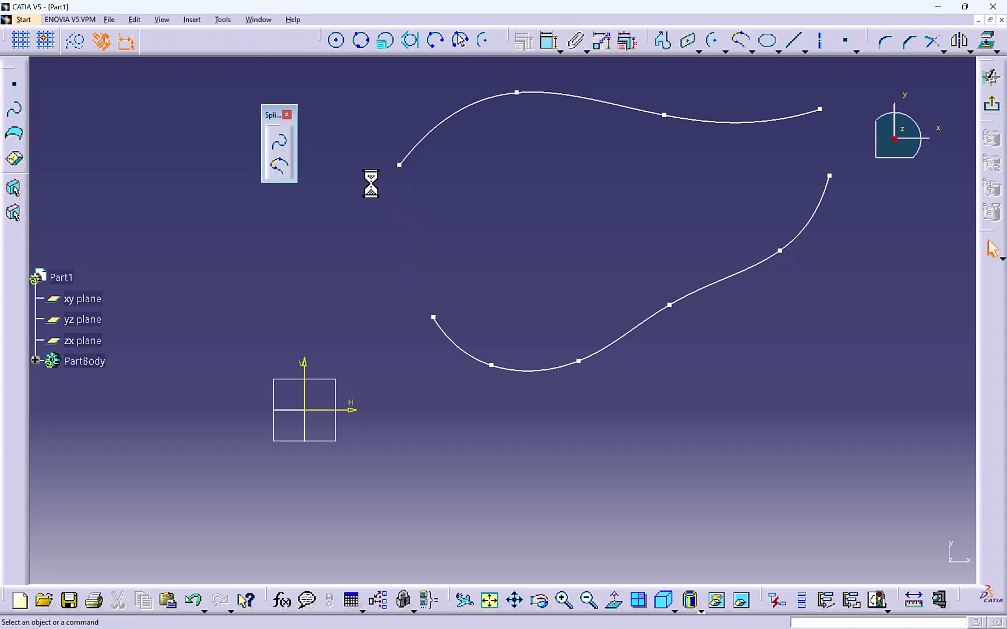
left_click(280, 166)
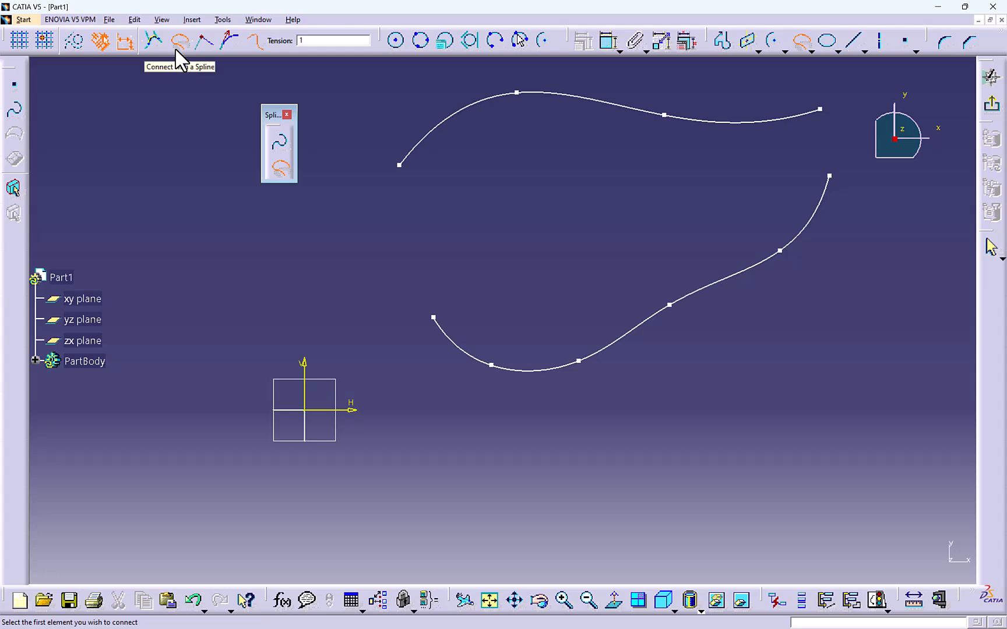
left_click(149, 41)
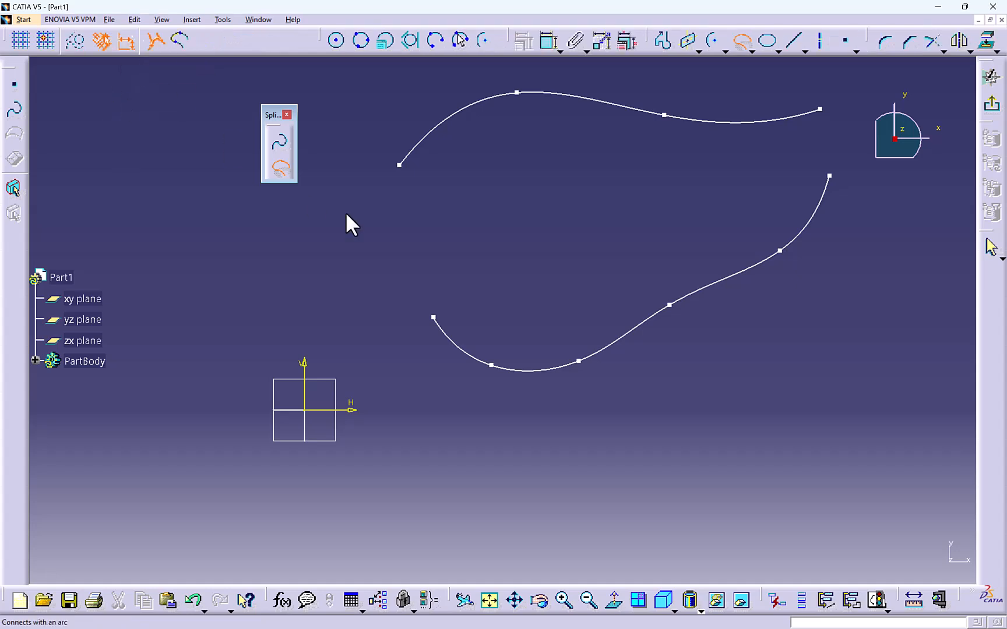
left_click(399, 166)
left_click(435, 317)
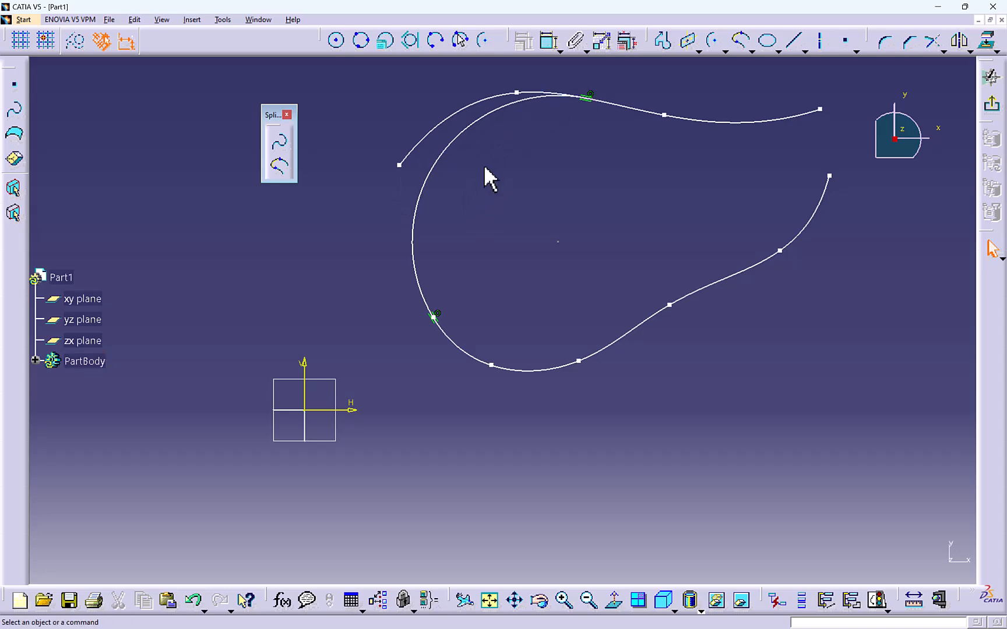
- Replace the connecting arc with a straight, point-continuous Connect curve between the splines' left endpoints
left_click(435, 165)
key("Delete")
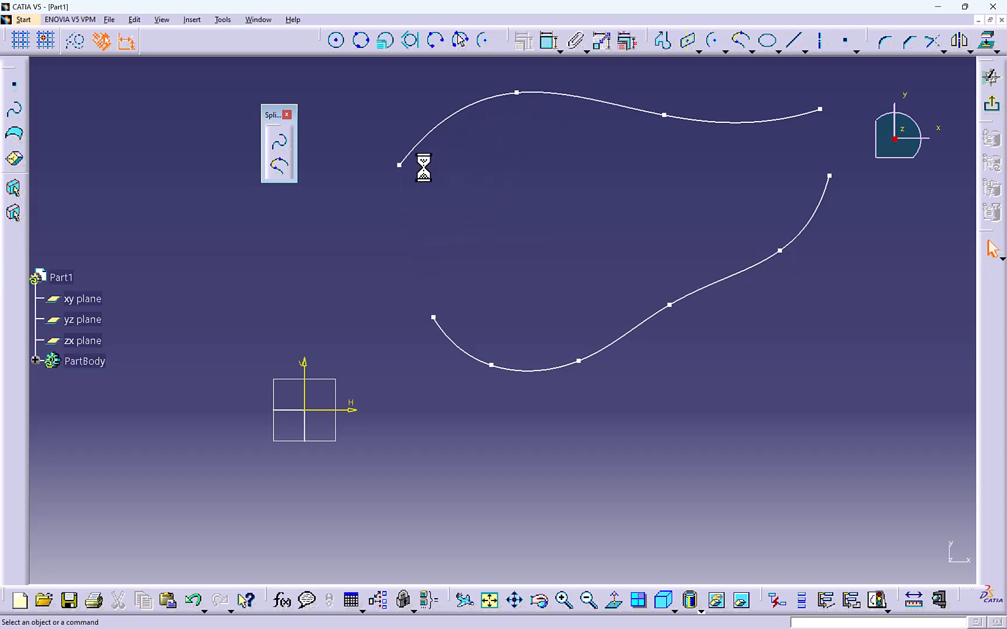
left_click(280, 169)
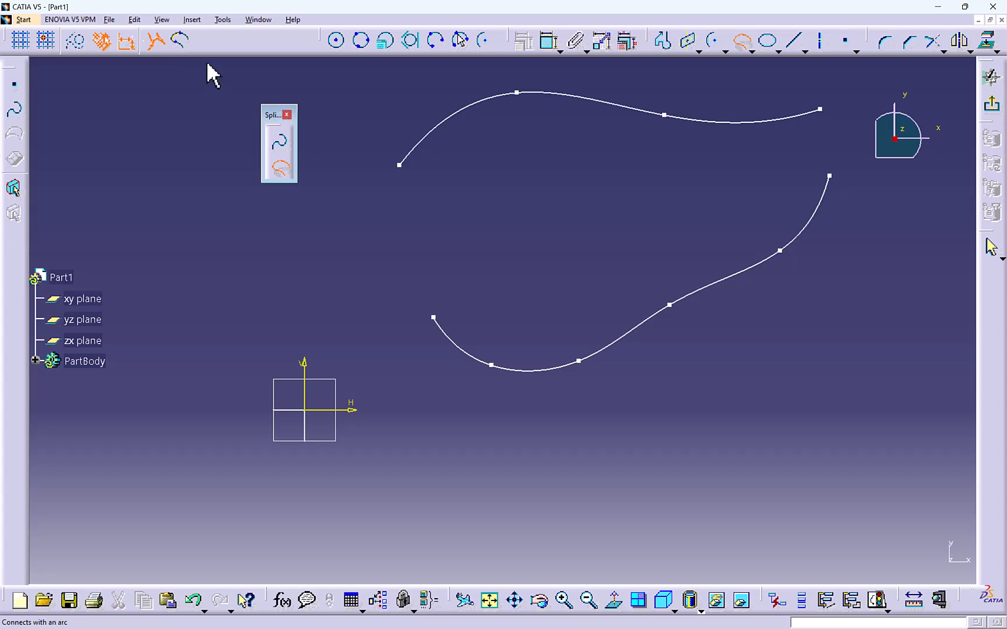
left_click(400, 166)
left_click(434, 318)
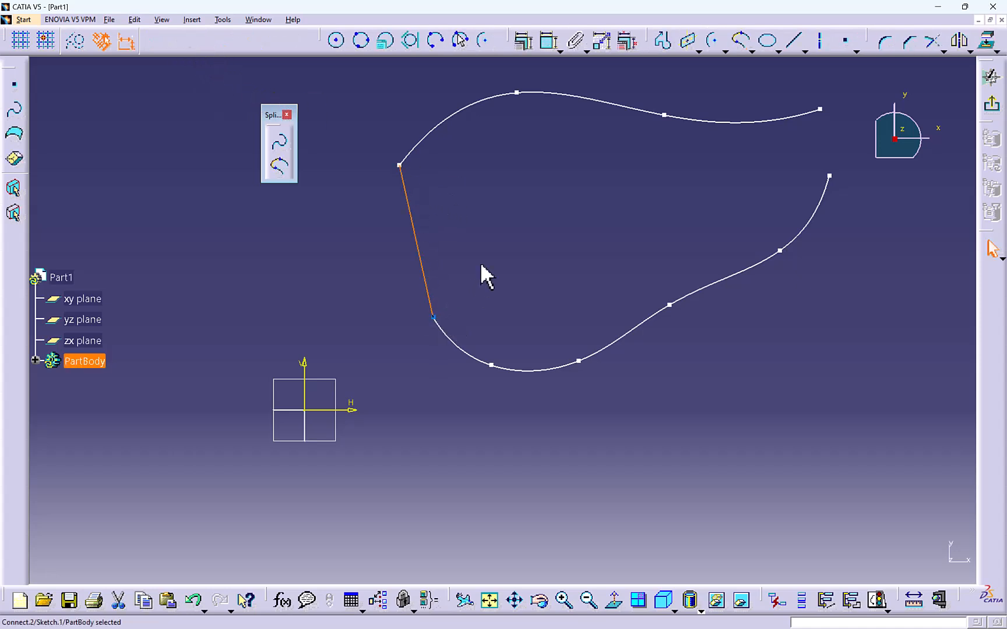
- Replace the straight connection with a tangency-continuous Connect curve between the splines' left endpoints, using a tension of 1
key("Delete")
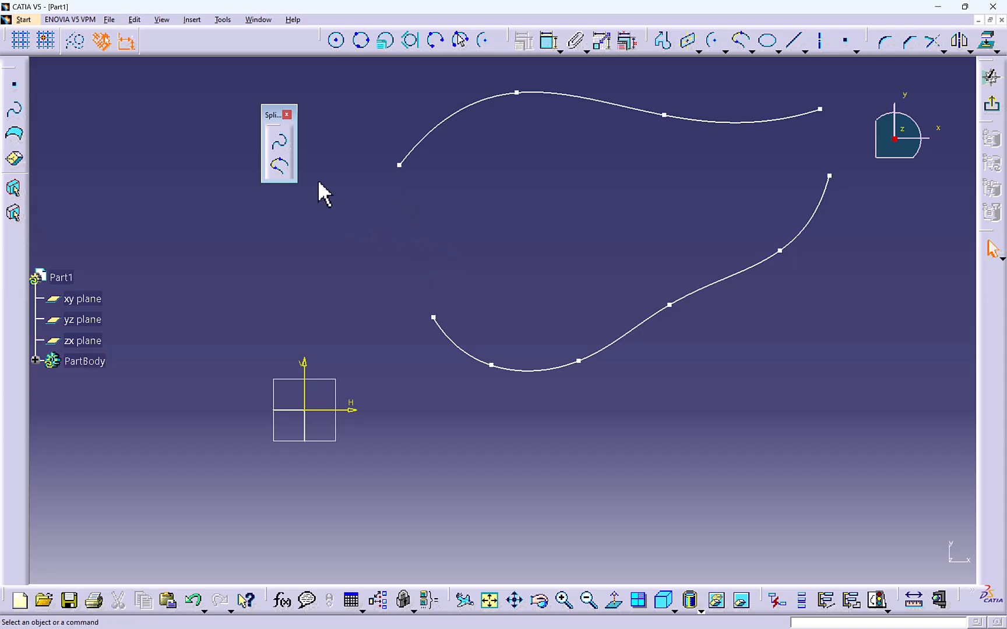
left_click(282, 168)
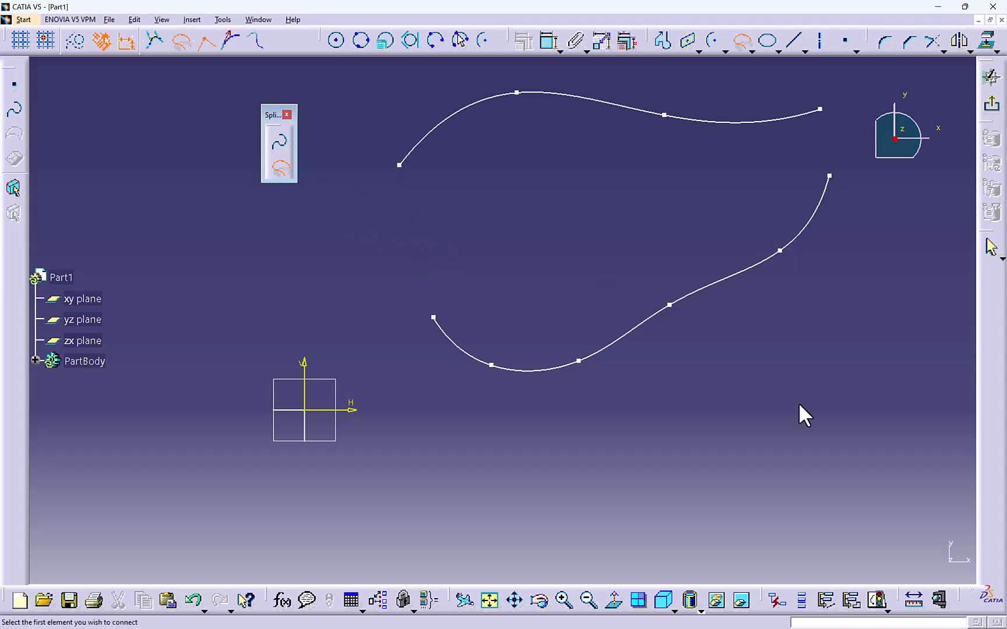
left_click(227, 43)
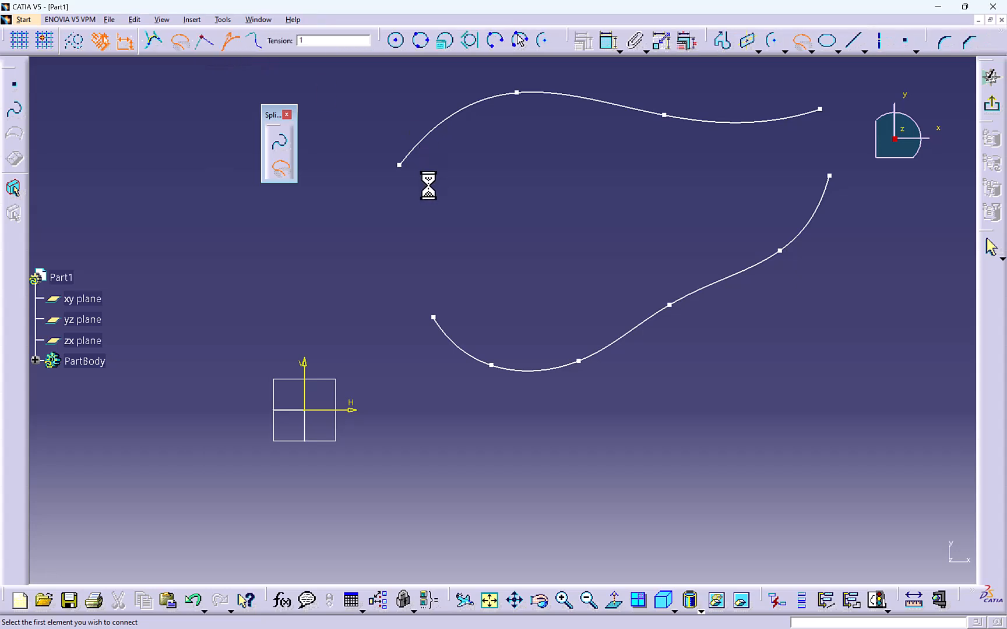
left_click(400, 165)
left_click(434, 318)
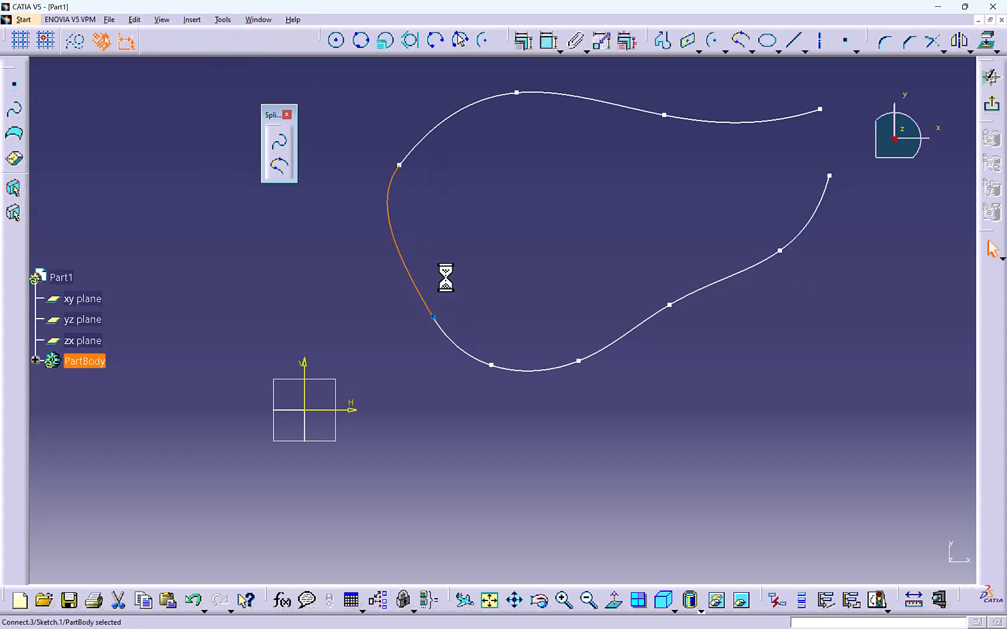
- Replace the tangent connection with a curvature-continuous Connect curve between the splines' left endpoints, using a tension of 1
left_click(390, 225)
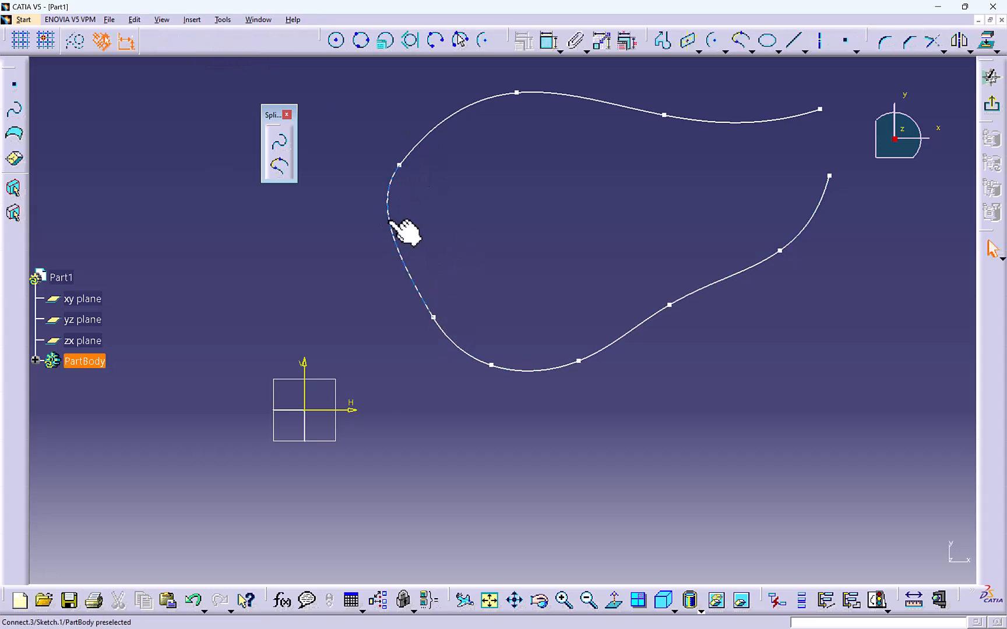
key("Delete")
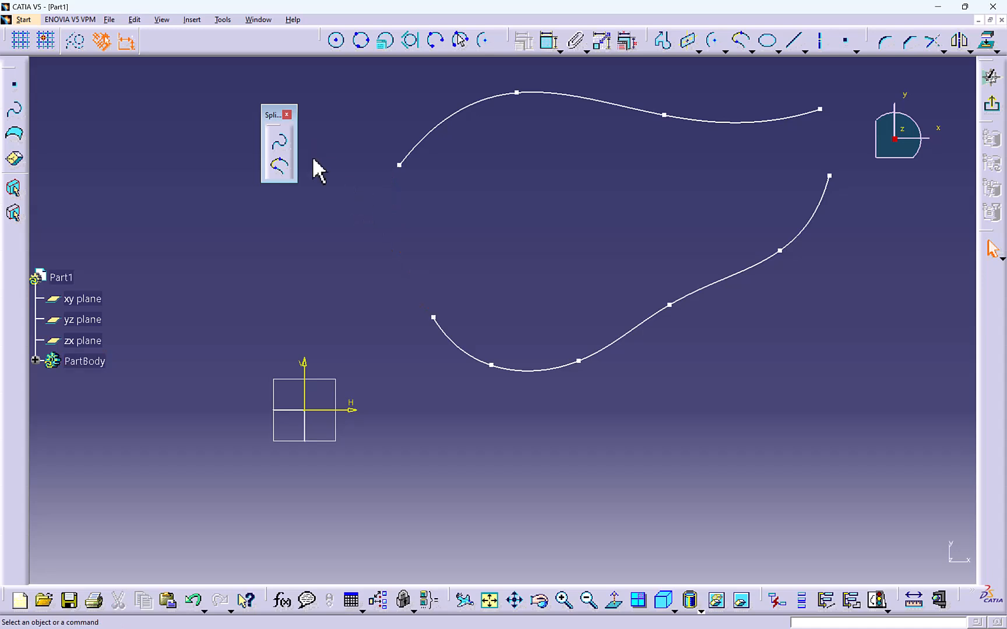
left_click(279, 167)
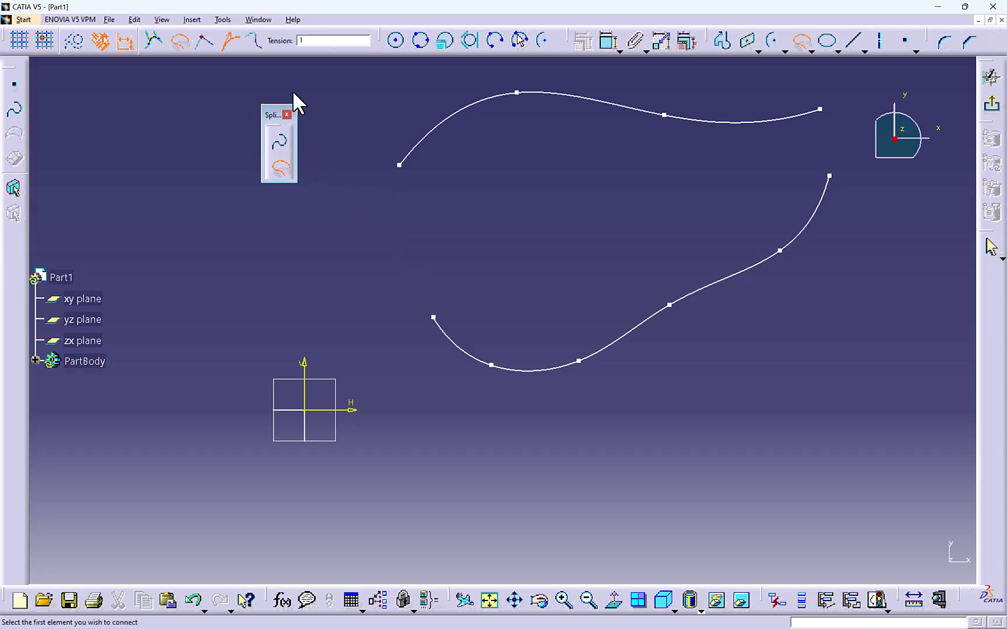
left_click(259, 45)
left_click(399, 165)
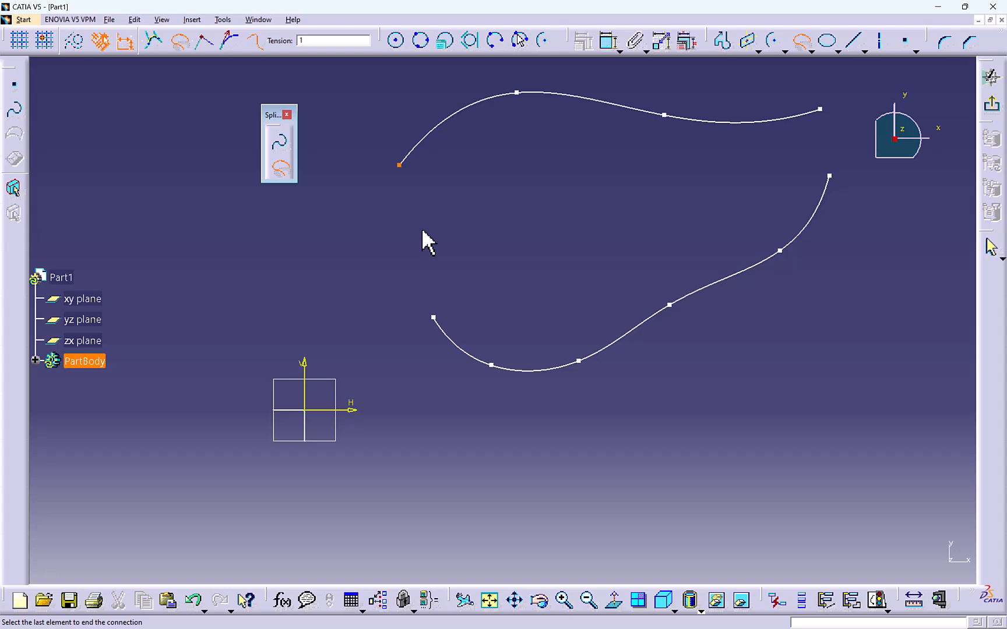
left_click(436, 320)
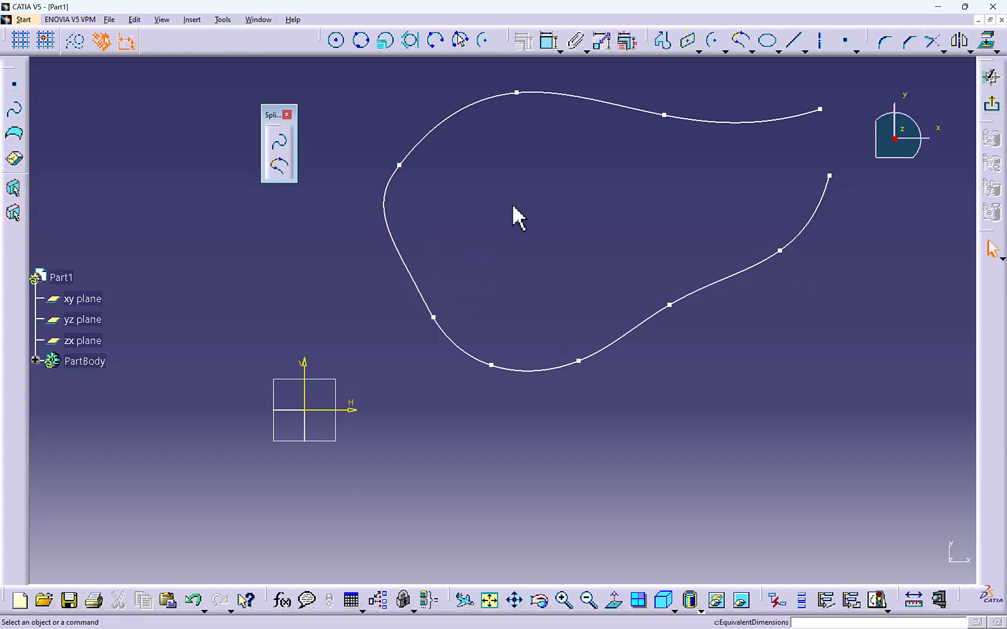
- Delete both open splines together with the Connect curve joining them
middle_click_drag(558, 174, 555, 182, "ctrl")
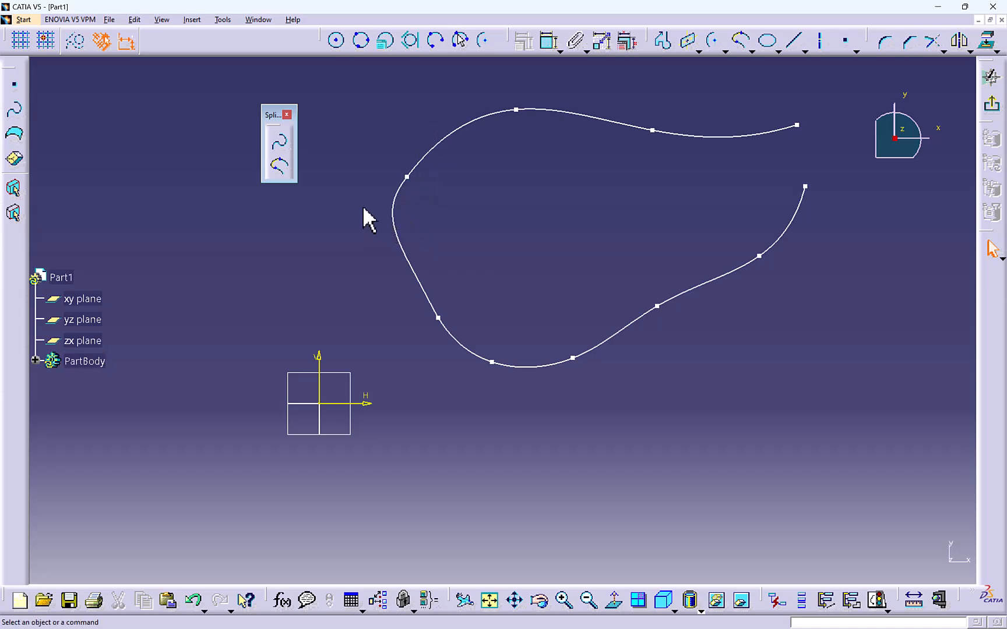
middle_click_drag(490, 180, 496, 219)
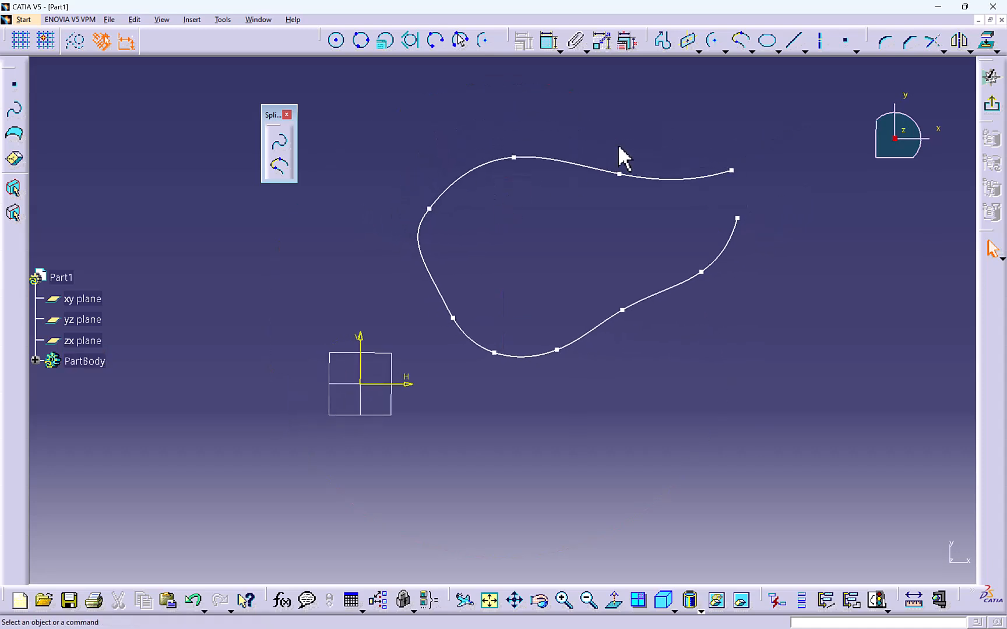
left_click_drag(791, 109, 404, 386)
key("Delete")
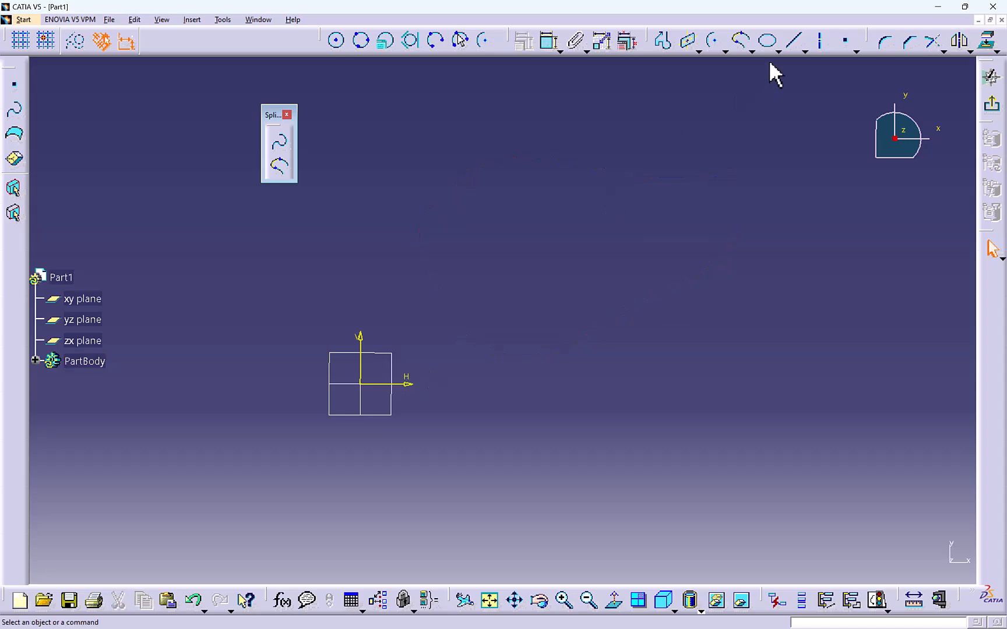
- Float the Conic toolbar over the empty sketch area and dock the Spline toolbar alongside the other Sketcher toolbars
left_click(778, 52)
left_click_drag(787, 66, 646, 164)
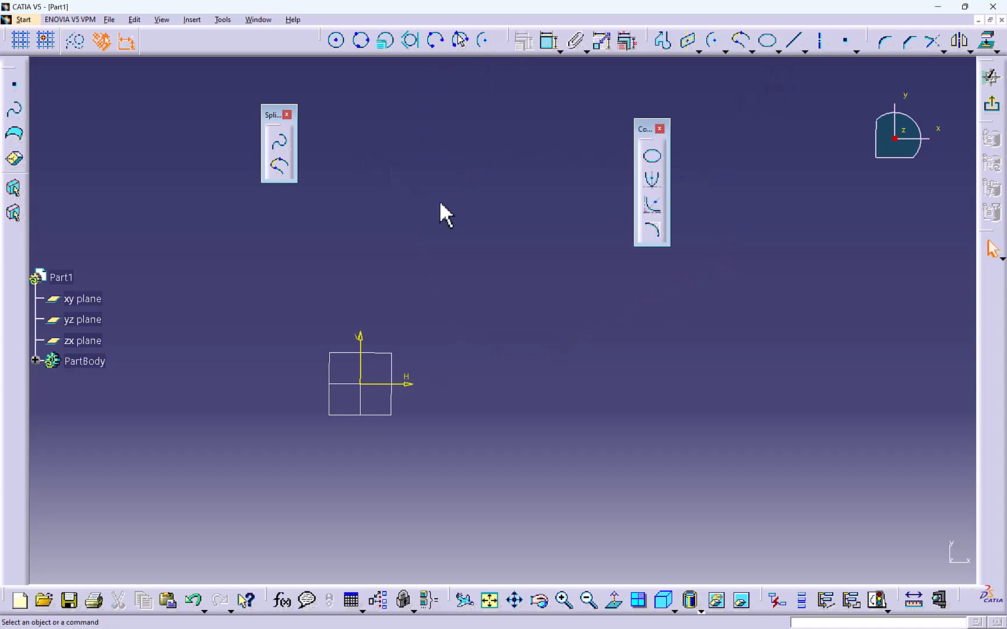
left_click_drag(272, 115, 197, 42)
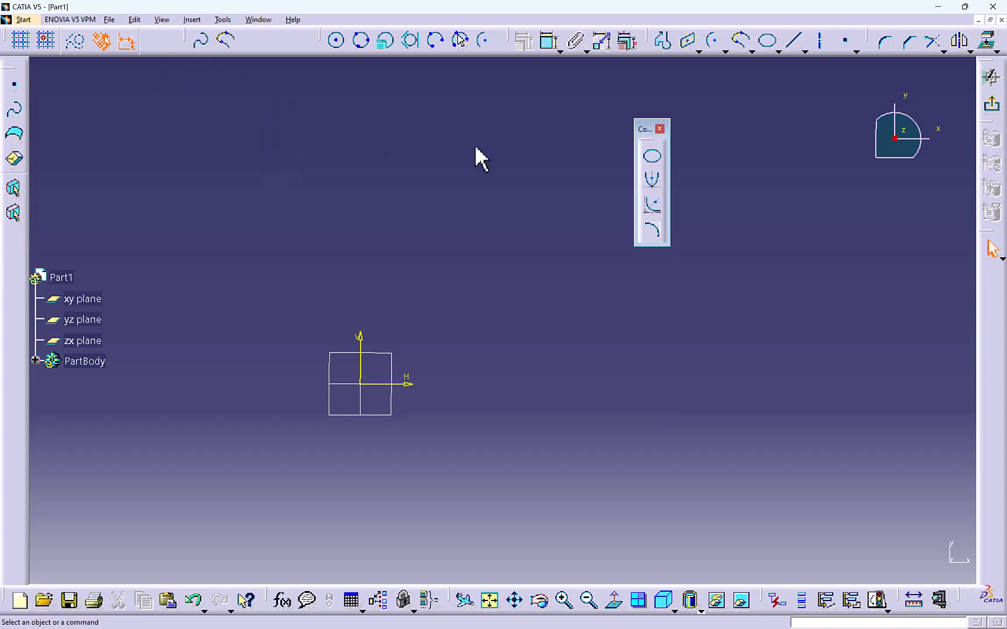
mouse_move(647, 129)
left_mouse_down()
mouse_move(258, 158)
mouse_move(205, 182)
left_mouse_up()
- Draw an ellipse centred on the origin with a vertical major radius of about 70 mm and its minor-axis endpoint on the H axis
middle_click_drag(319, 228, 501, 125)
scroll(451, 251, "up", 1)
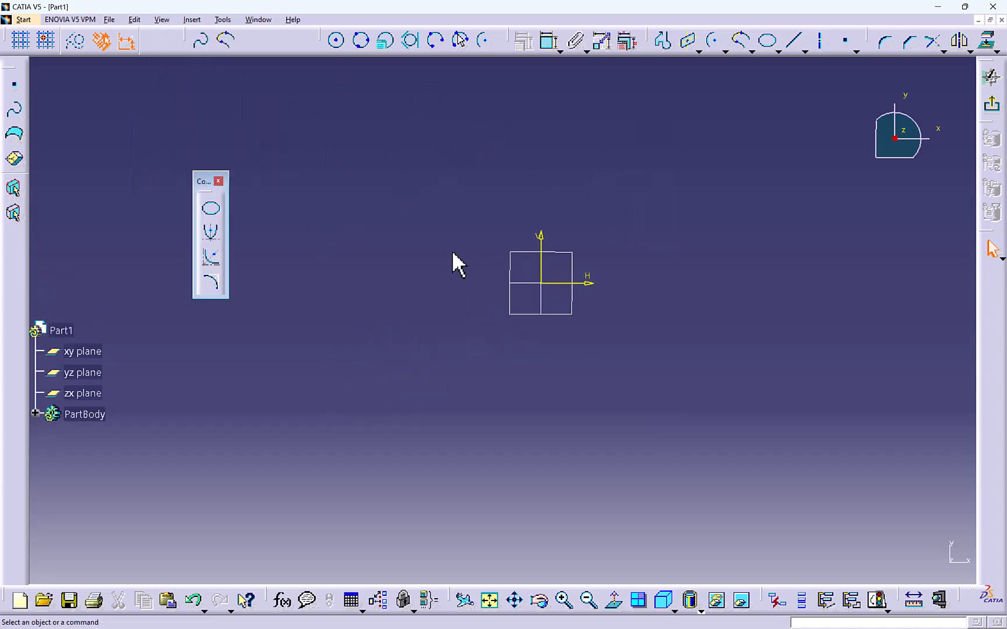
mouse_move(452, 251)
middle_mouse_down()
mouse_move(369, 214)
mouse_move(326, 254)
middle_mouse_up()
left_click(217, 211)
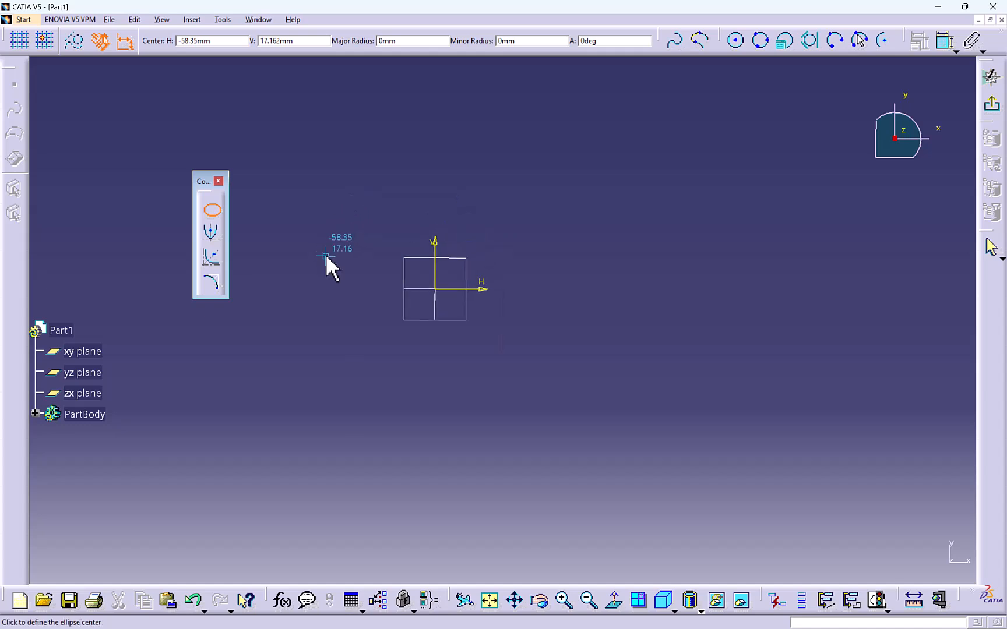
left_click(435, 289)
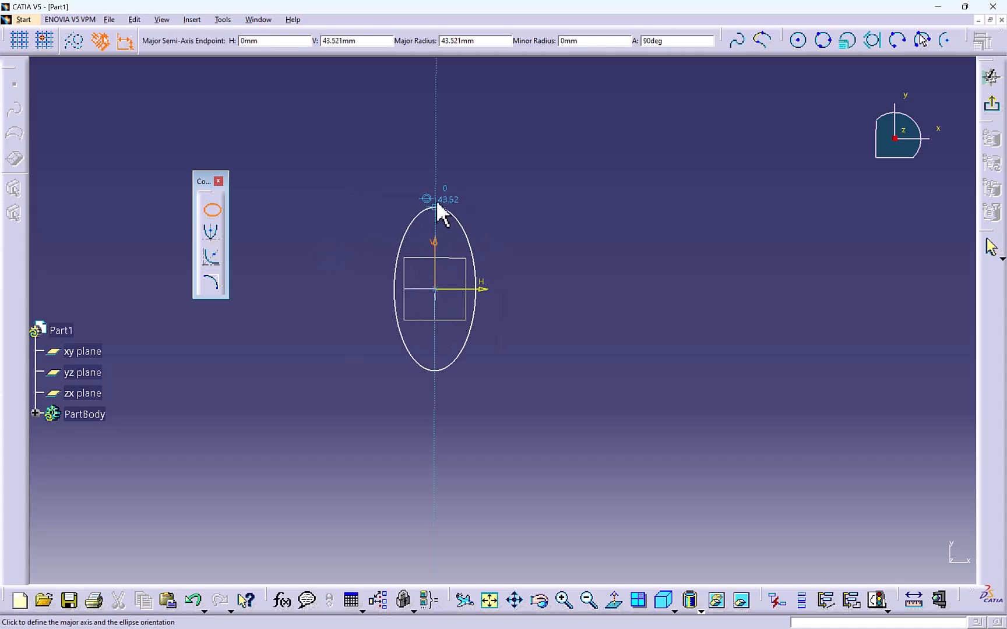
left_click(436, 155)
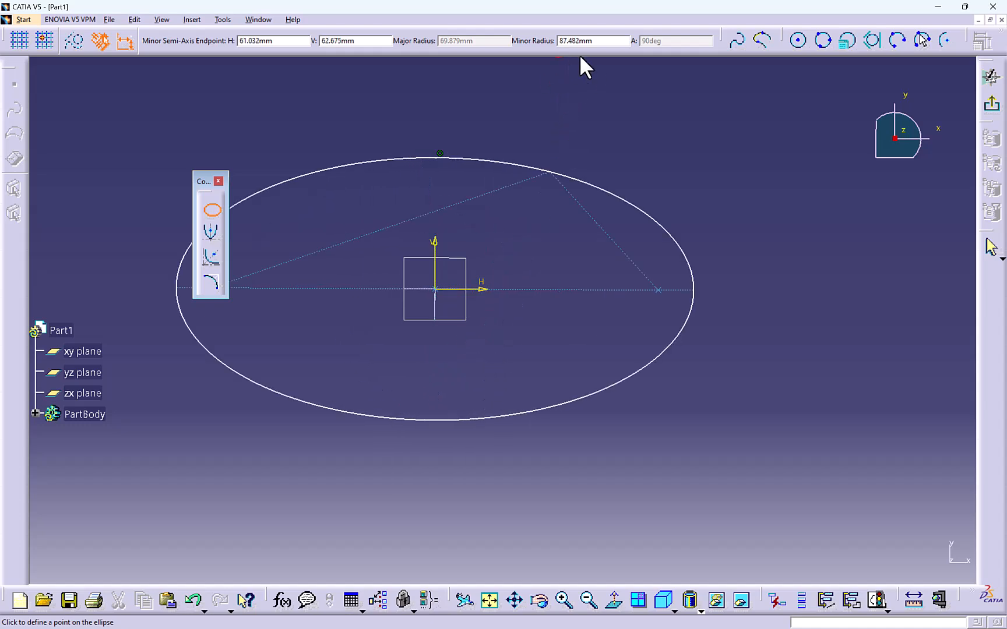
left_click(505, 288)
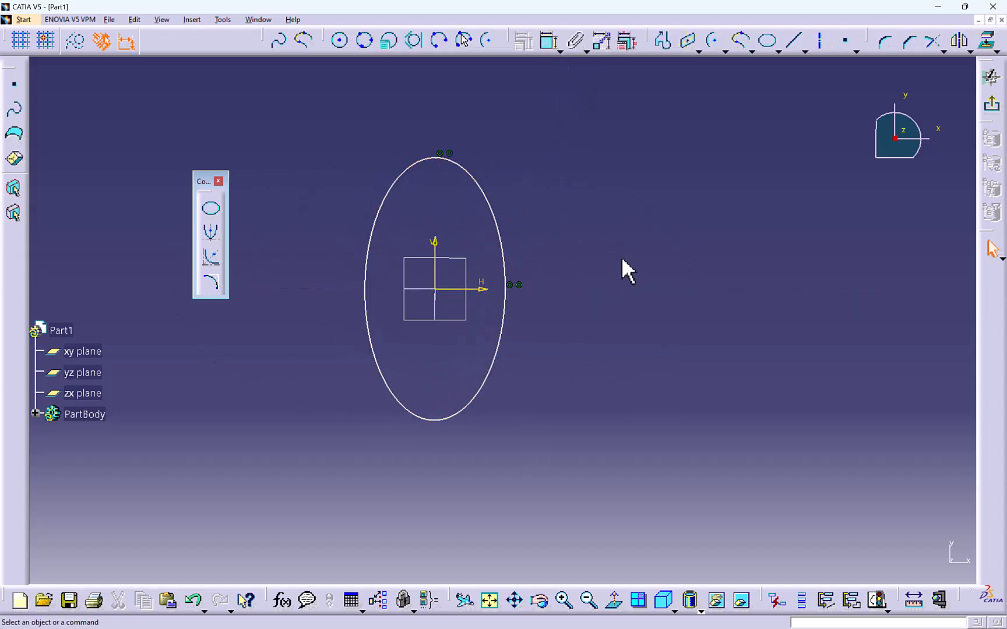
- Draw a downward-opening parabola beside the ellipse, with its focus on the H axis about 174 mm from the origin and its apex about 13 mm above
middle_click_drag(561, 243, 588, 215)
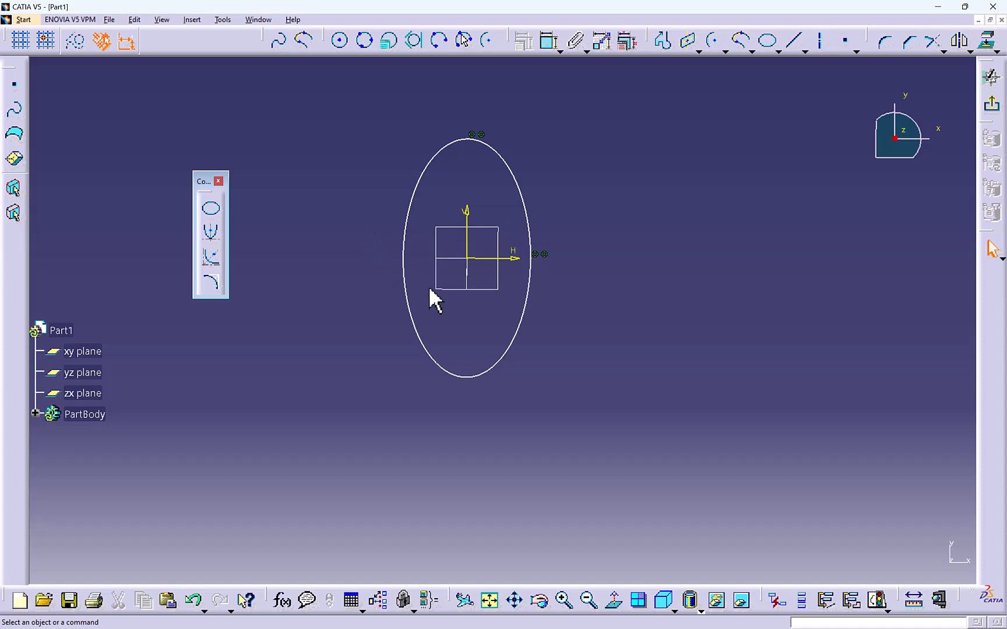
left_click(613, 600)
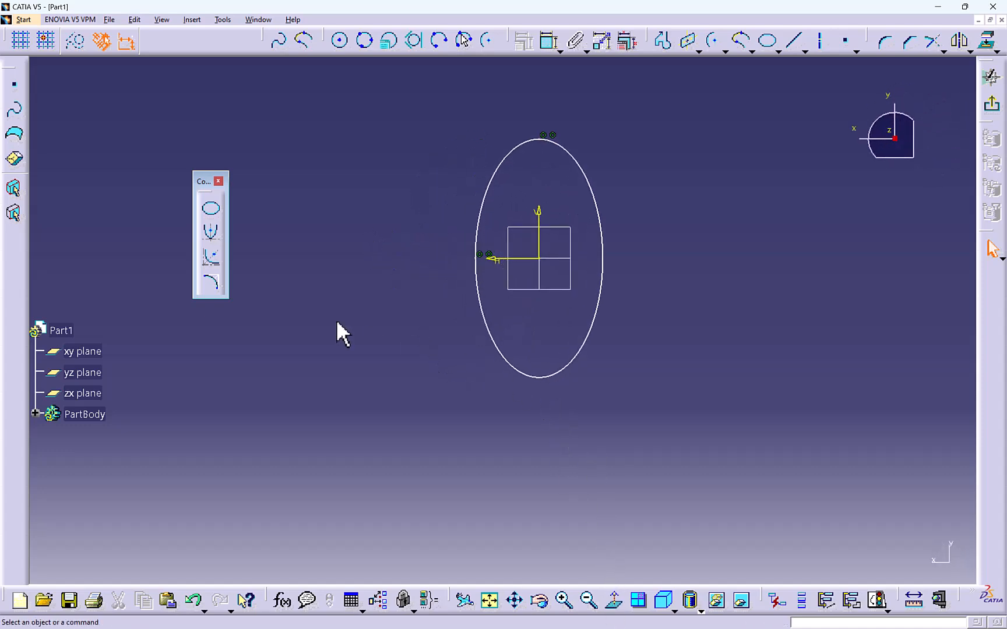
left_click(614, 600)
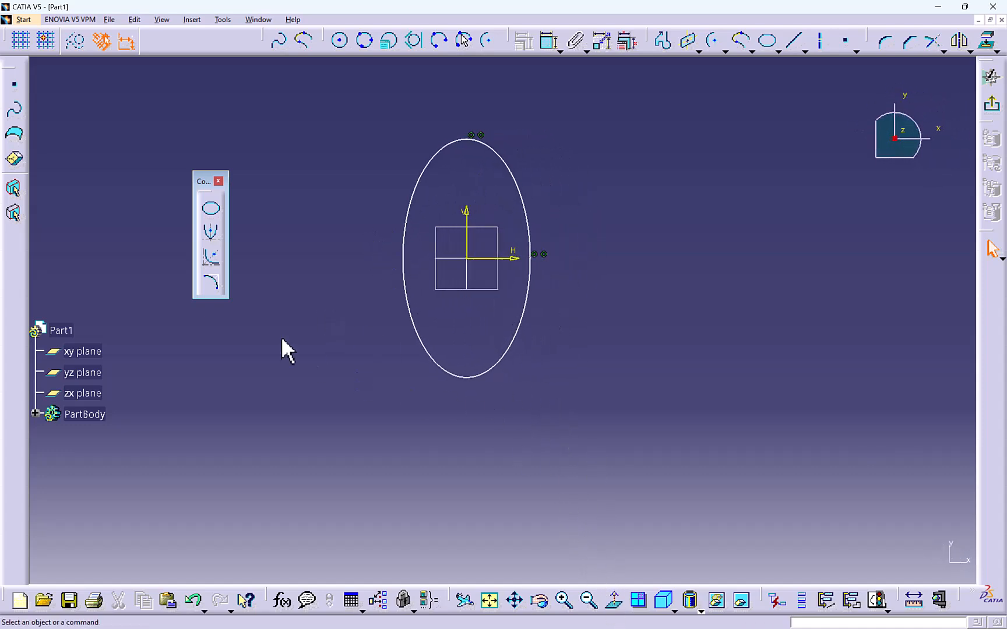
mouse_move(626, 296)
middle_mouse_down()
mouse_move(545, 293)
mouse_move(542, 306)
middle_mouse_up()
left_click(216, 236)
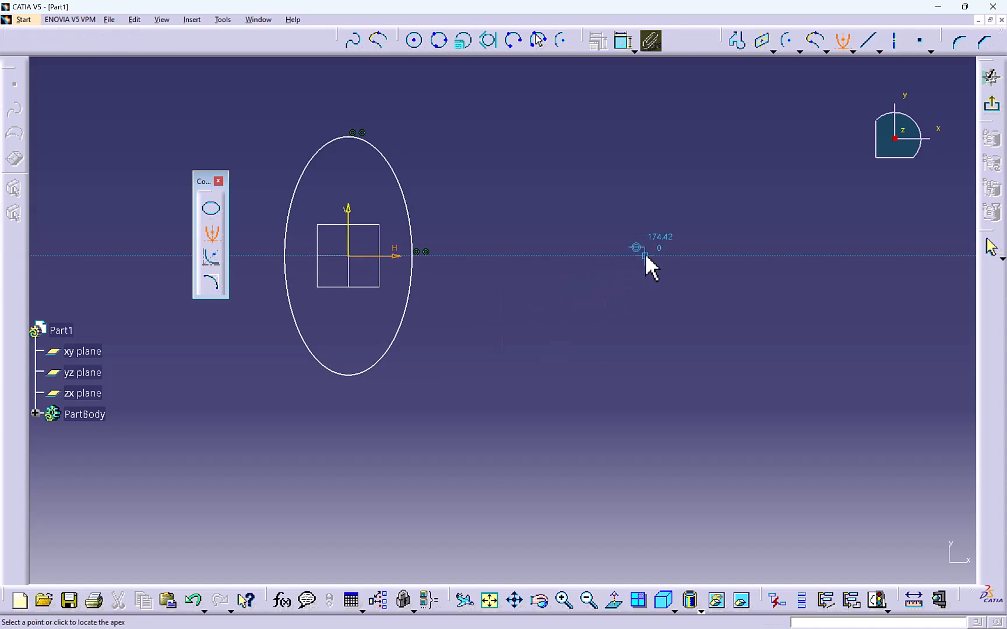
left_click(645, 254)
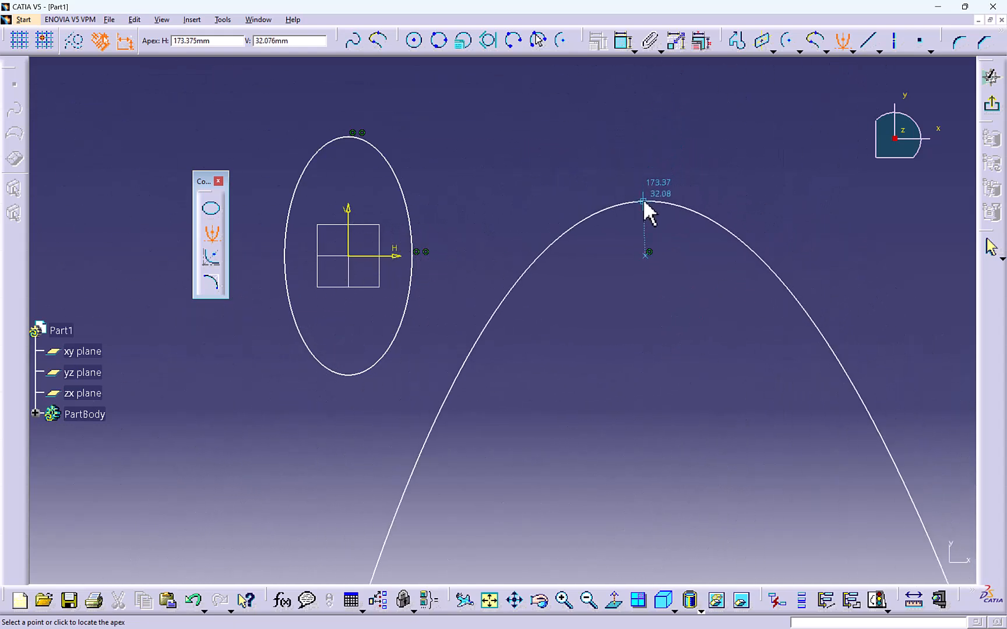
left_click(646, 235)
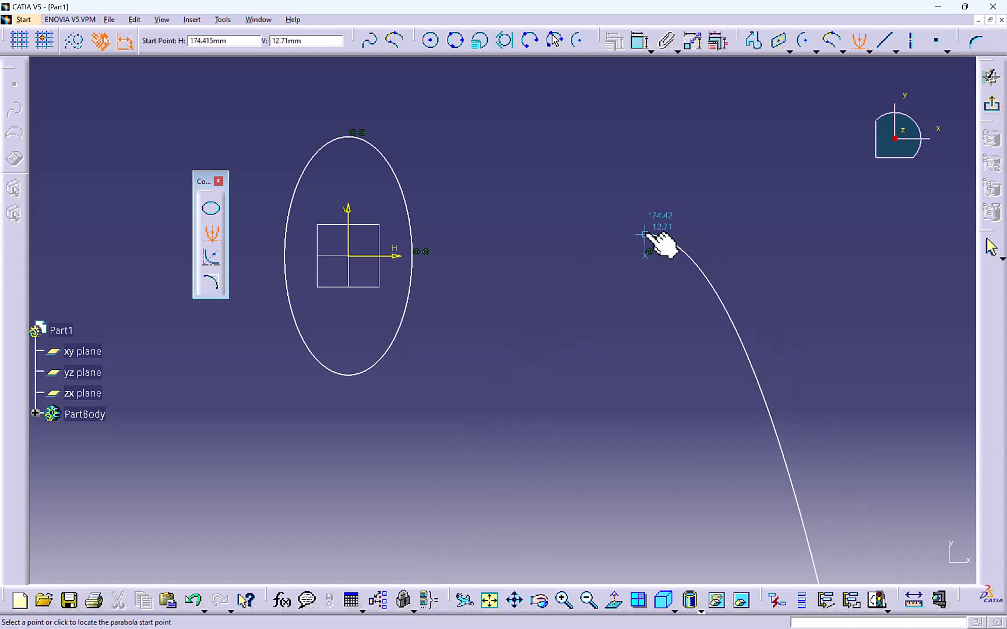
left_click(568, 325)
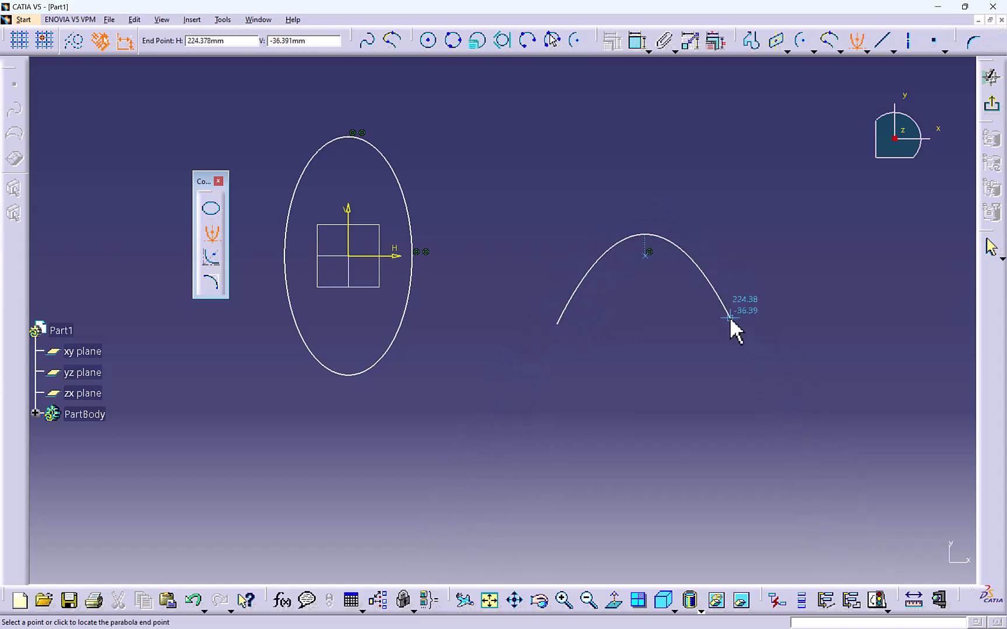
left_click(738, 333)
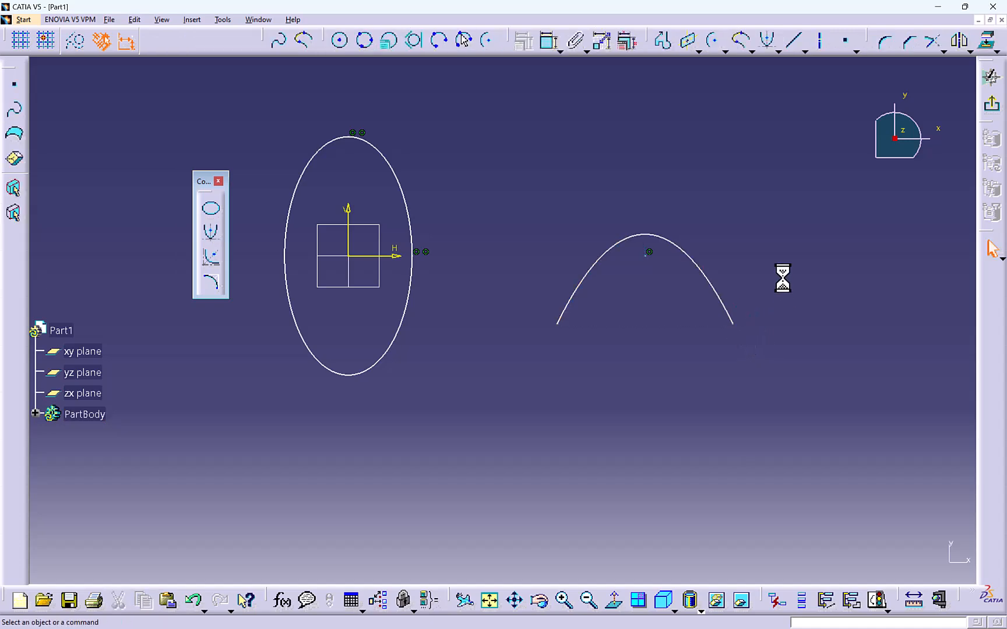
mouse_move(782, 278)
middle_mouse_down()
mouse_move(641, 236)
mouse_move(647, 250)
mouse_move(735, 266)
middle_mouse_up()
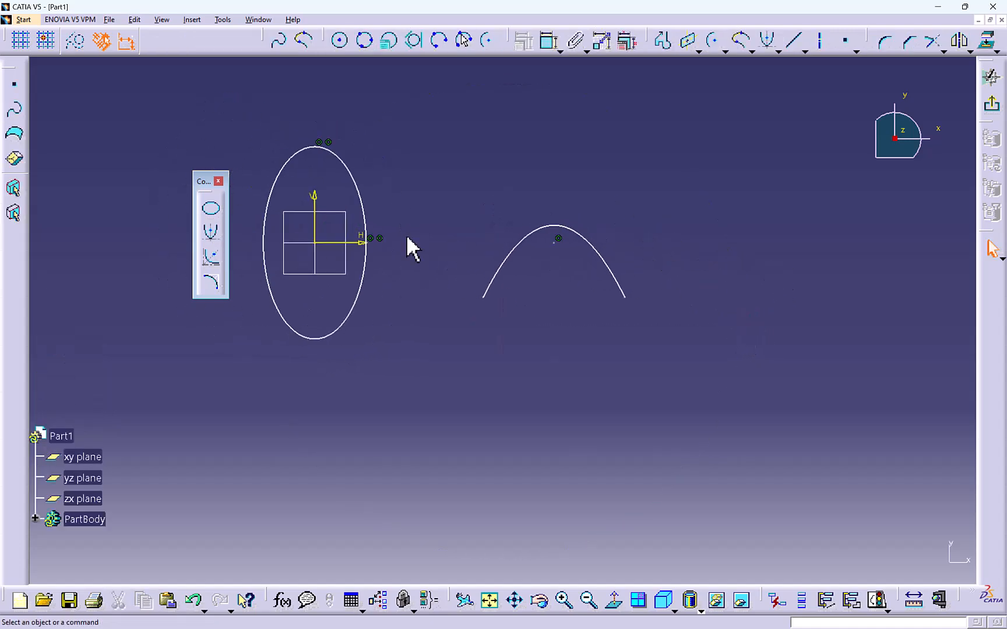
- Draw a downward-opening hyperbola beyond the parabola, with its centre at about H 378 mm, V 6 mm and an eccentricity of about 1.24
left_click(212, 258)
middle_click_drag(715, 349, 629, 362)
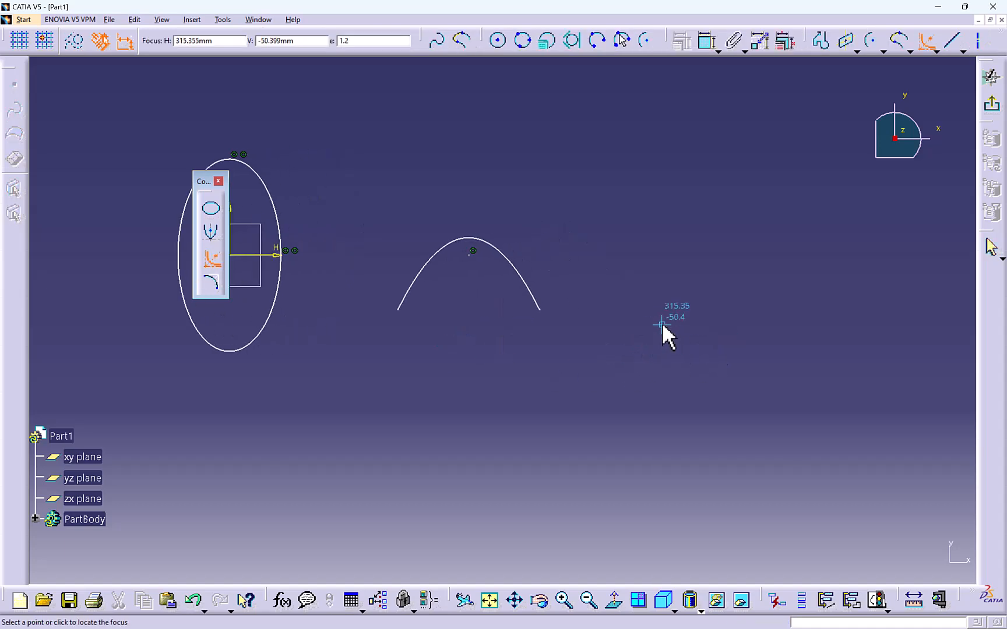
left_click(744, 305)
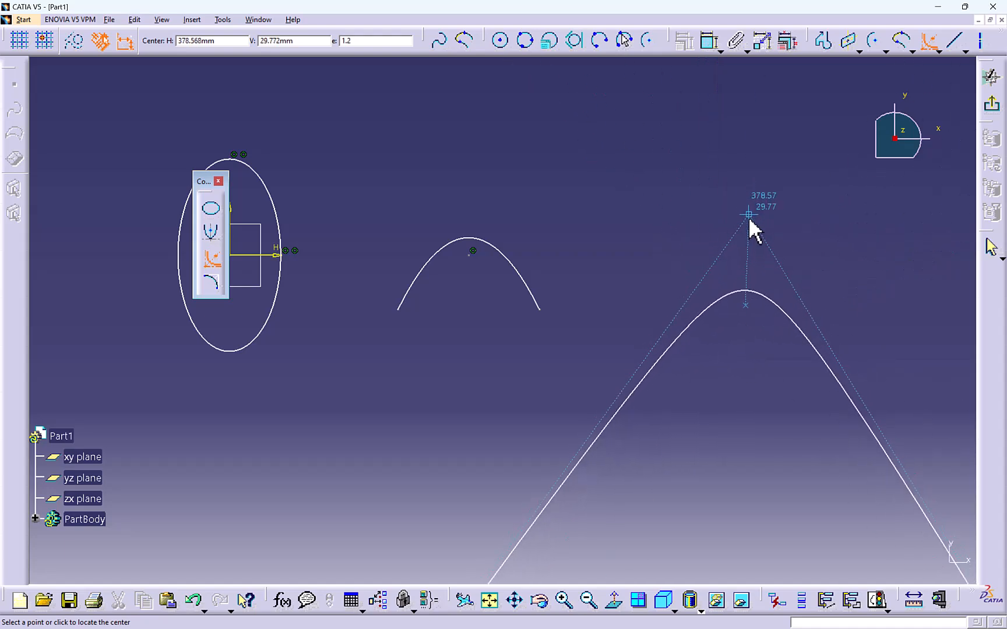
left_click(747, 245)
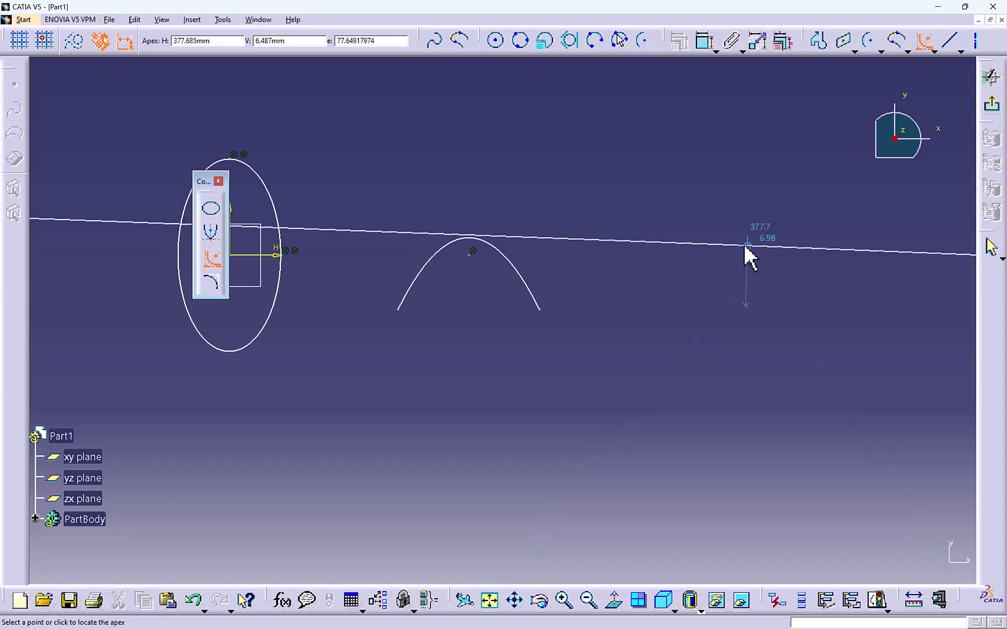
left_click(711, 301)
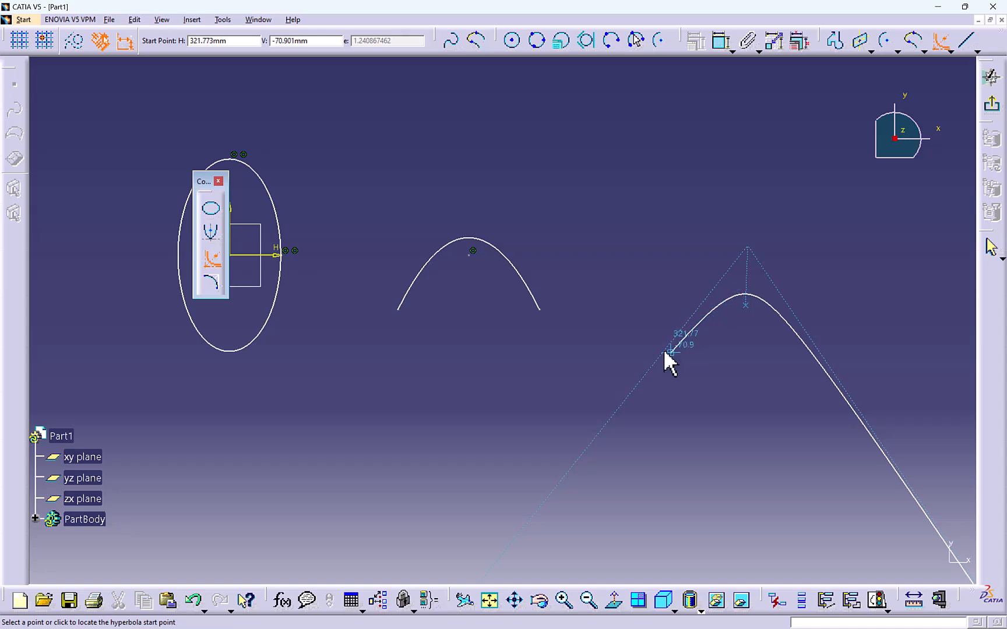
left_click(632, 399)
left_click(857, 418)
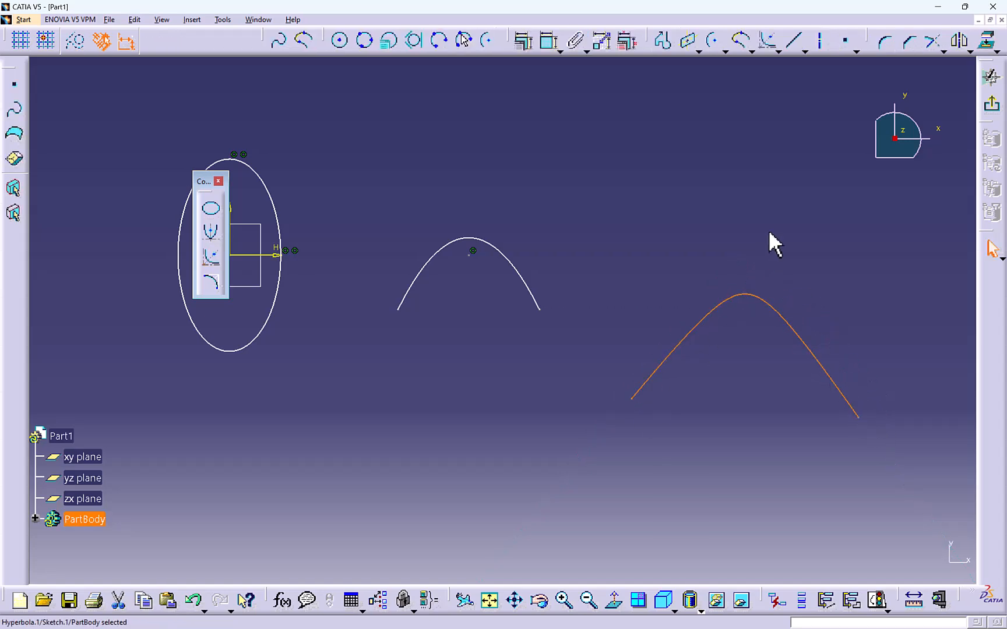
- Delete the ellipse, the parabola and the hyperbola from the sketch together
middle_click_drag(620, 229, 681, 233)
left_click_drag(301, 143, 848, 443)
key("Delete")
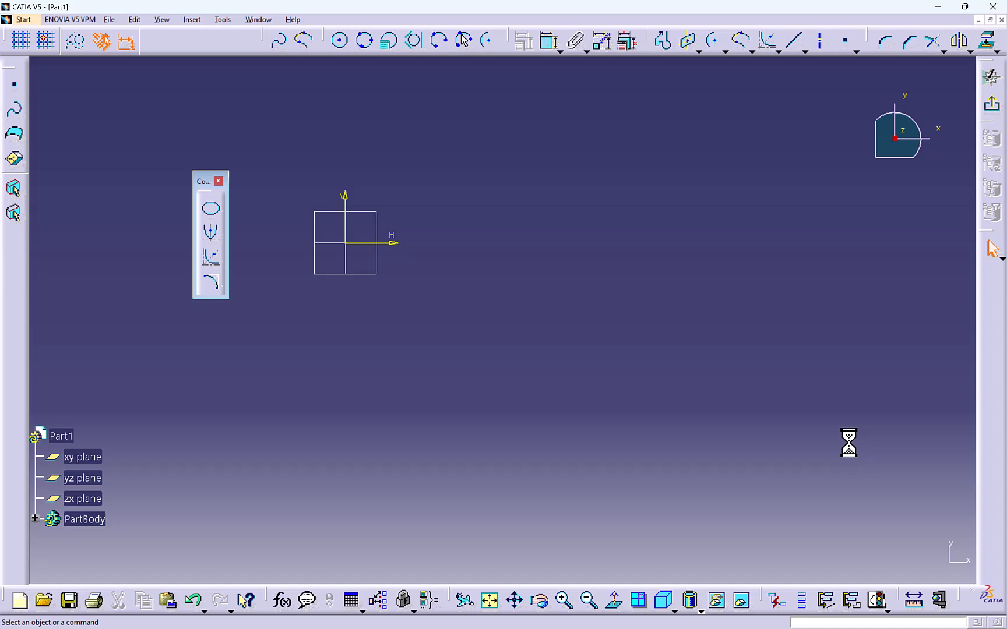
- Try to draw a conic starting on the H axis about 123 mm from the origin, with a vertical start tangent
left_click(212, 283)
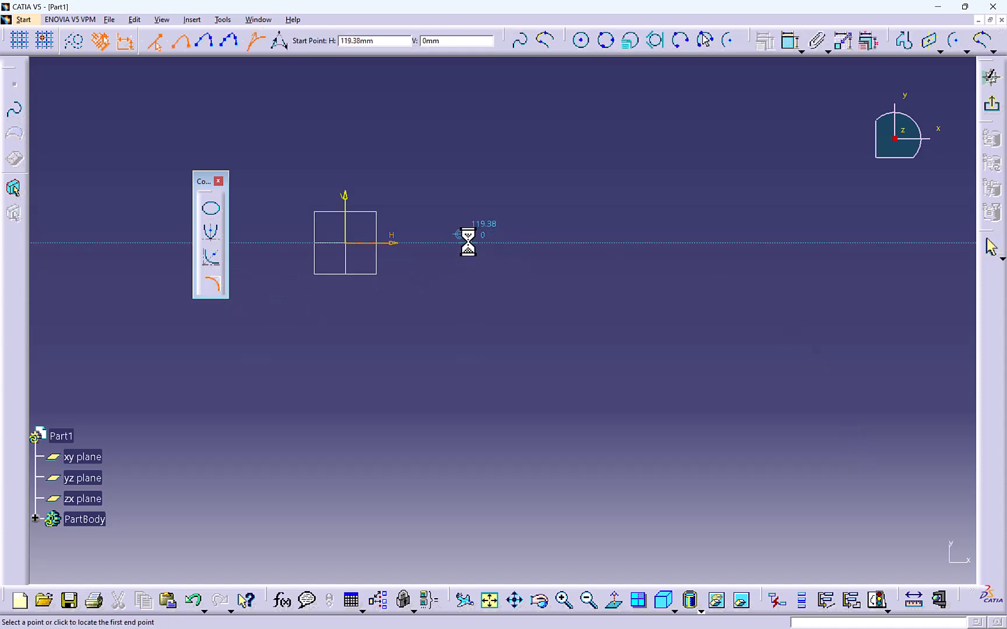
middle_click_drag(470, 238, 480, 303)
left_click(480, 303)
left_click(481, 174)
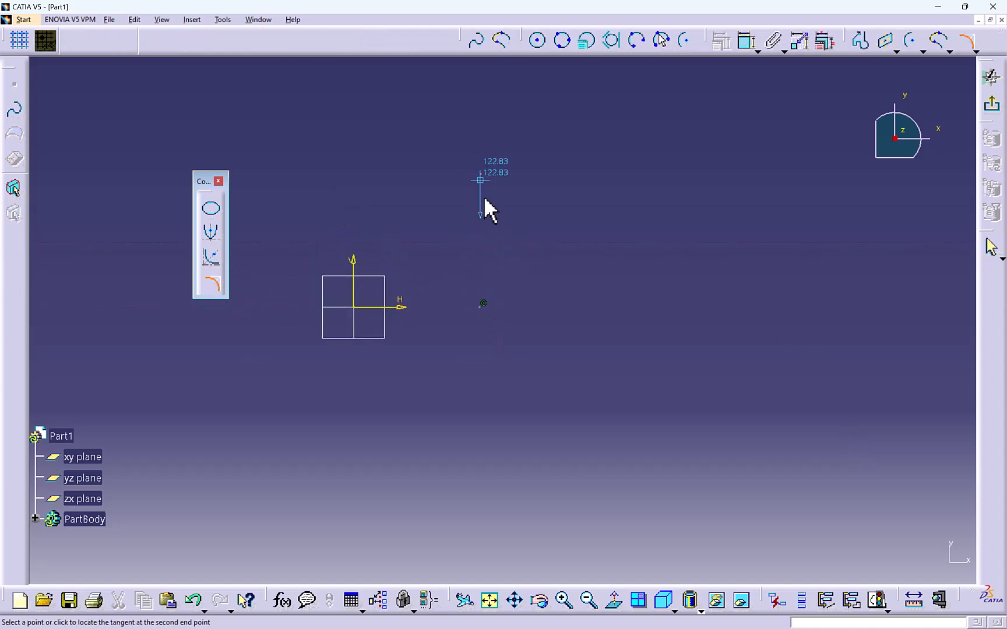
middle_click_drag(497, 112, 461, 193)
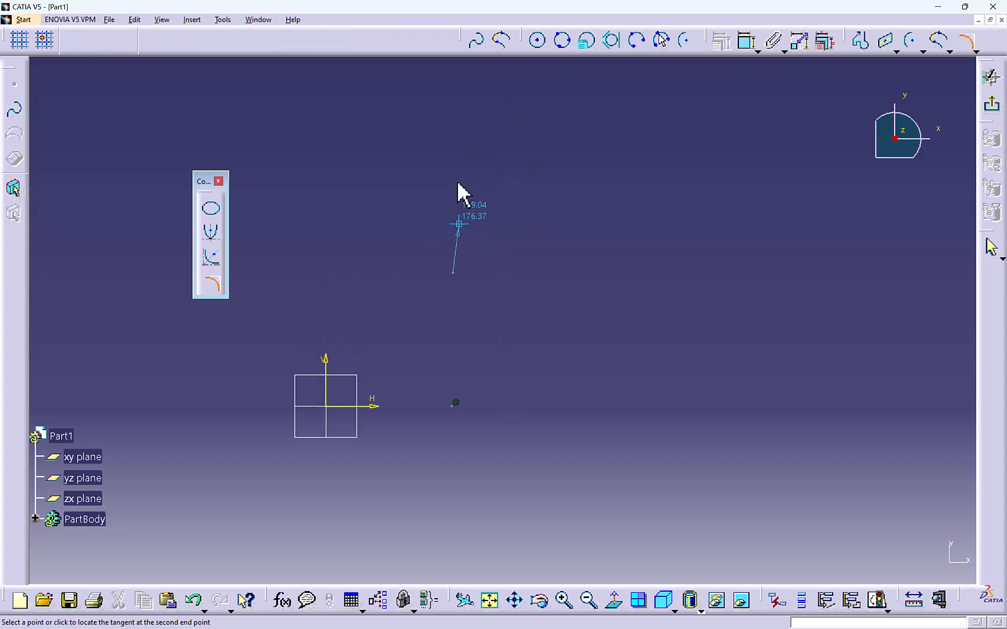
left_click(446, 141)
left_click(604, 136)
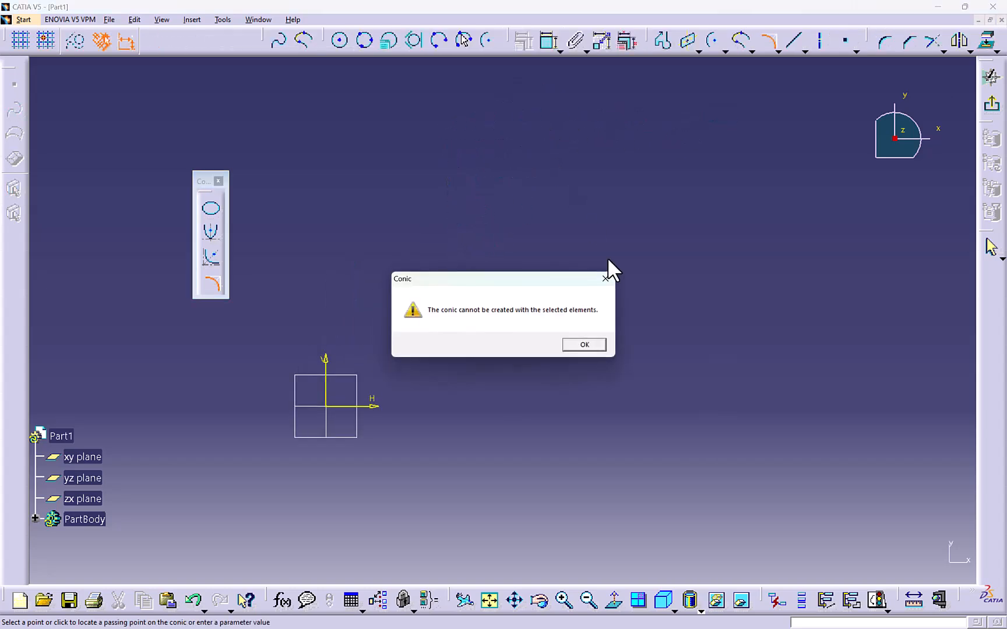
key("Return")
- Draw a conic rising from near the H axis, with a near-vertical start tangent, a horizontal end tangent and a passing point between them
left_click(211, 284)
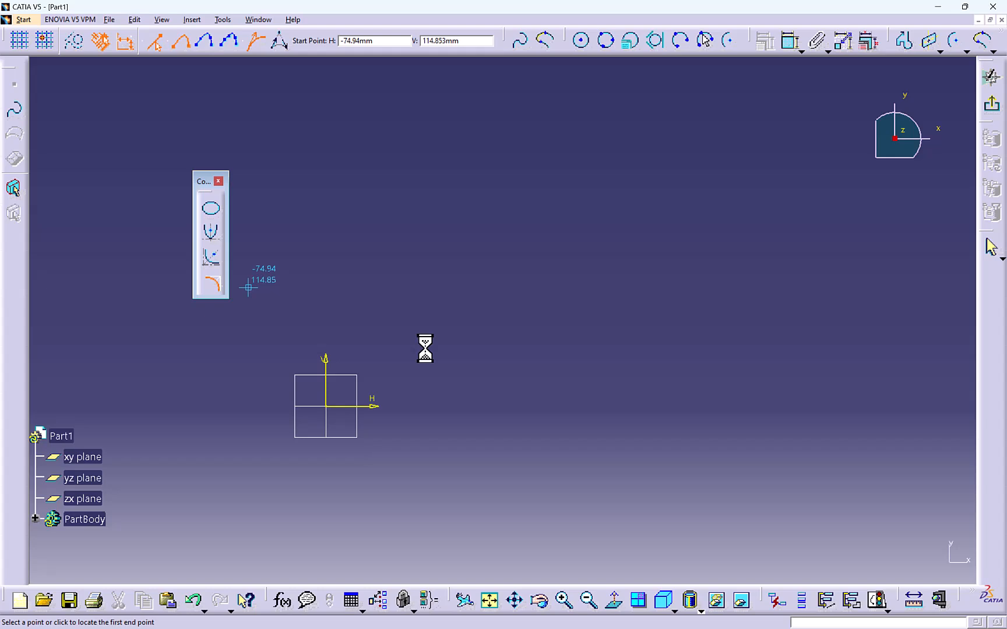
left_click(445, 406)
left_click(439, 238)
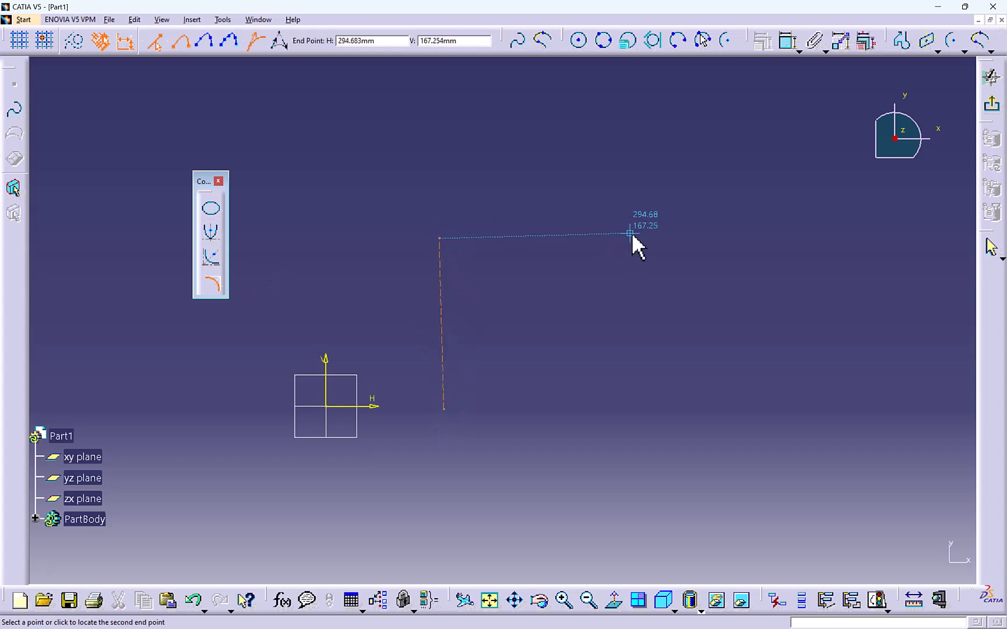
left_click(657, 229)
left_click(510, 232)
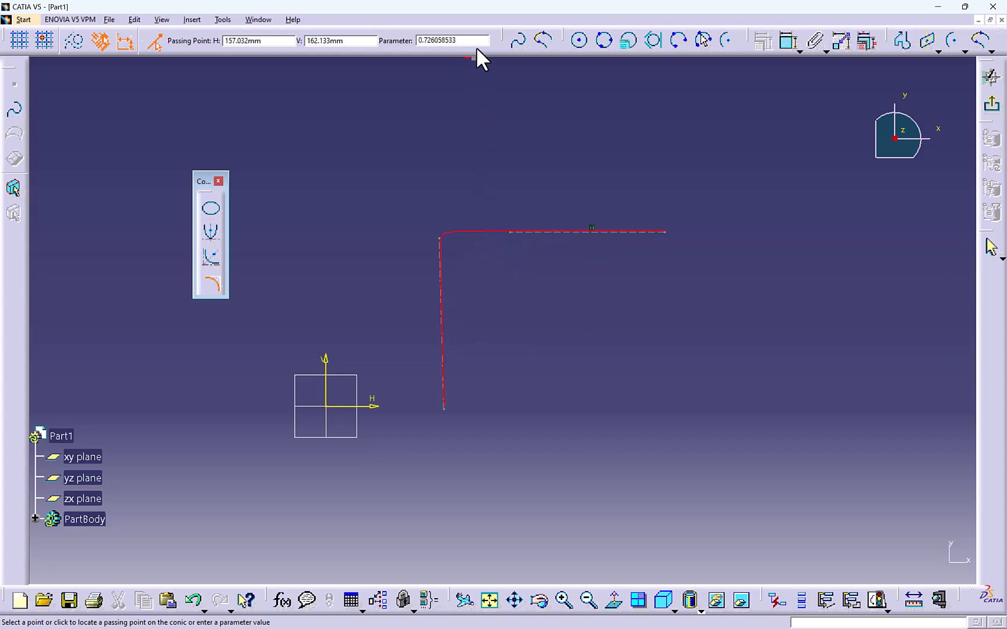
left_click_drag(467, 41, 402, 41)
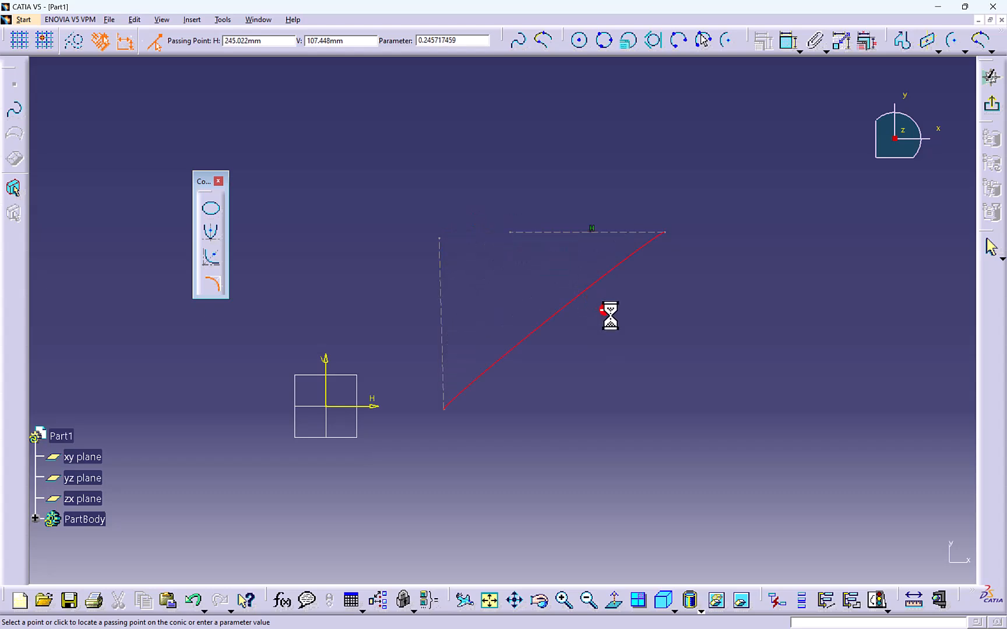
left_click(559, 267)
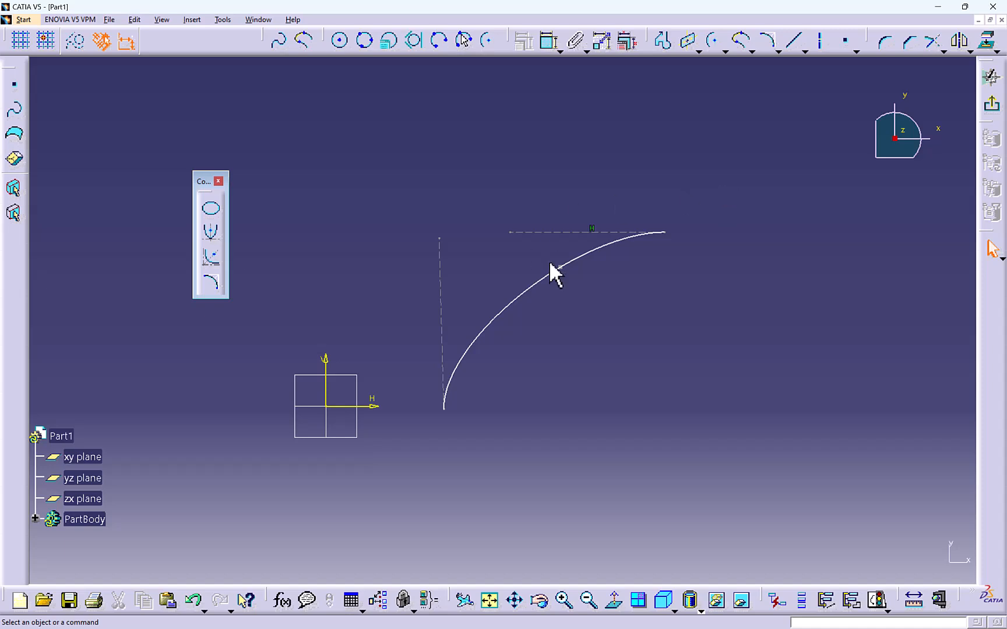
- Redefine the conic by a parameter instead of its passing point and set that parameter to 0.5
double_click(578, 259)
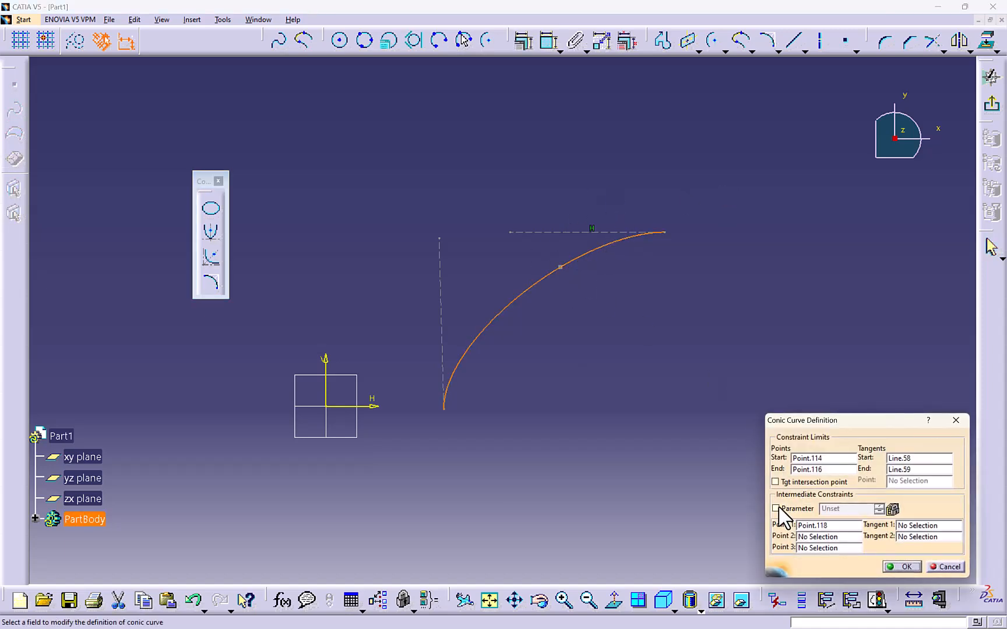
left_click(776, 509)
type("0")
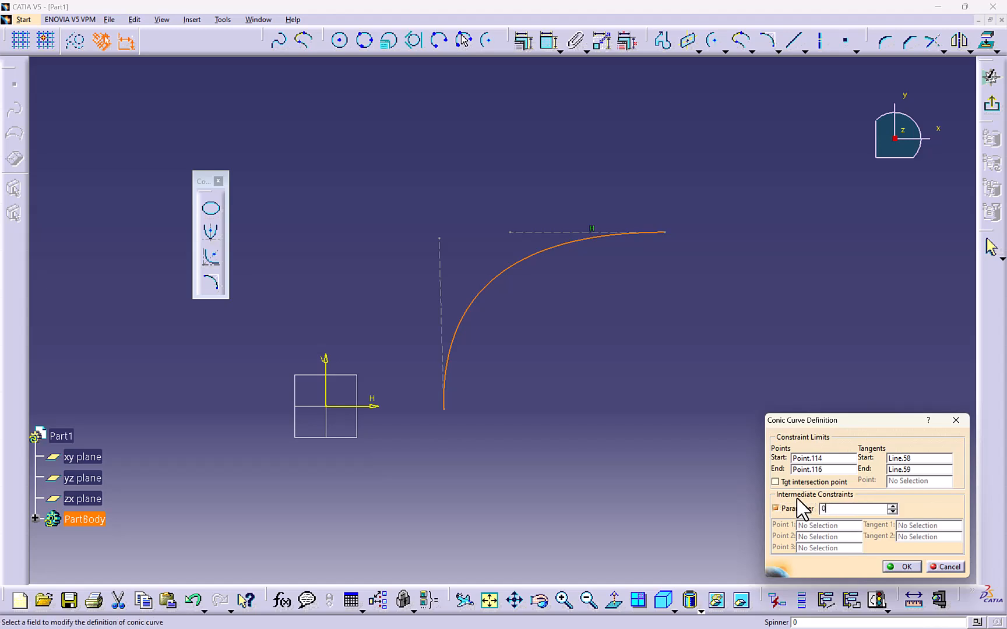
type(".5")
key("Return")
- Edit the conic's definition again, ending with a parameter of 0.05
double_click(532, 249)
key("Return")
double_click(479, 243)
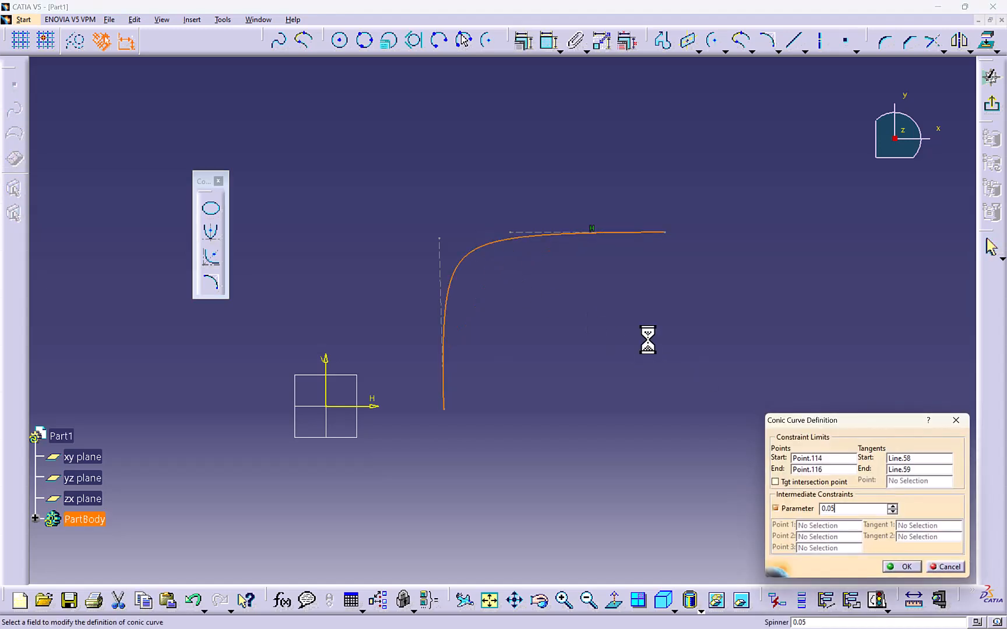
key("Return")
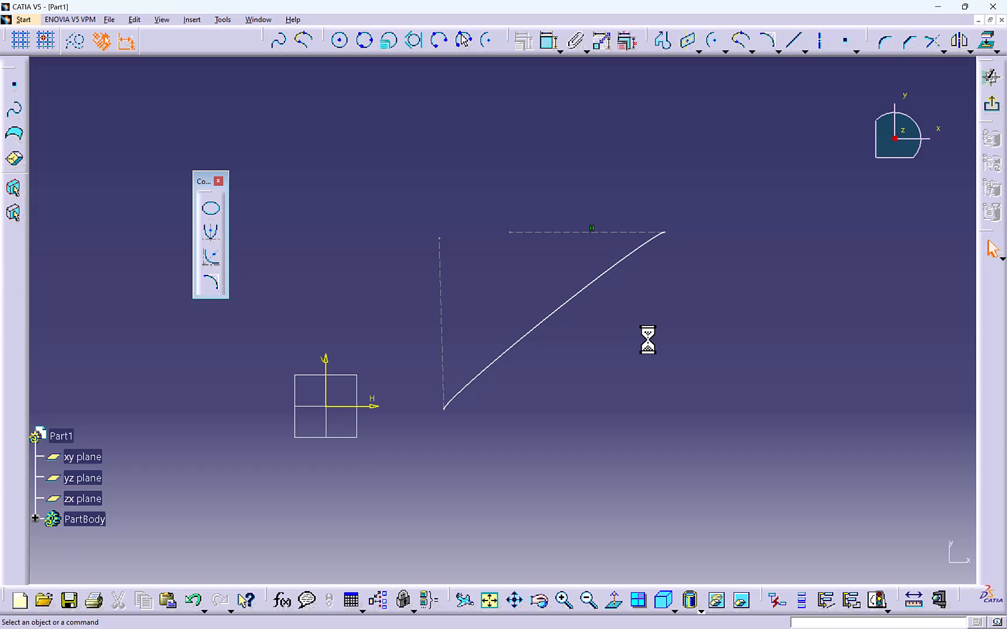
- Delete the conic together with its two construction tangent lines and their points
left_click(606, 265)
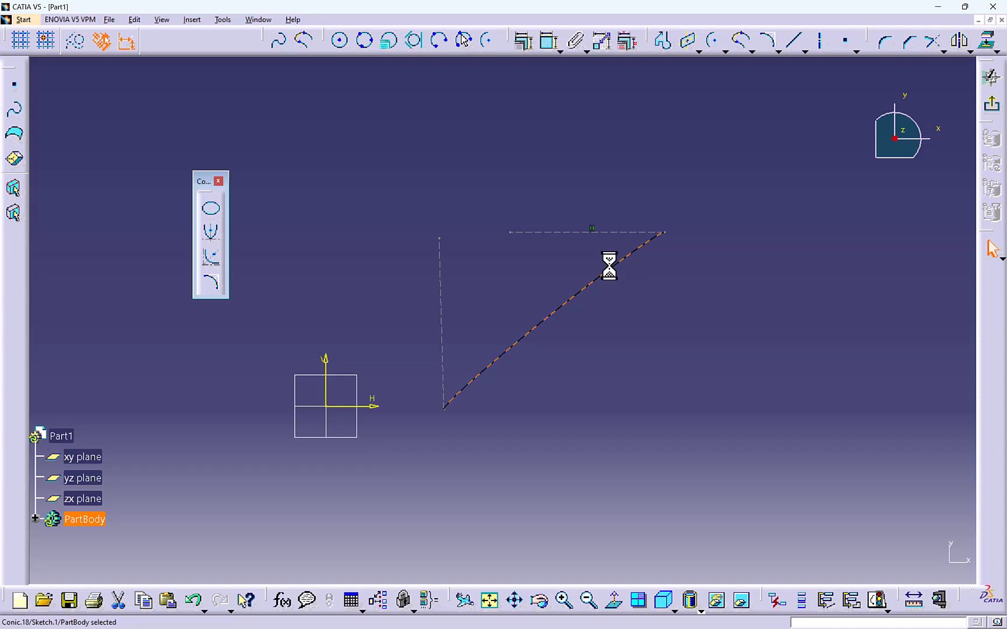
key("Delete")
left_click_drag(706, 175, 386, 434)
key("Delete")
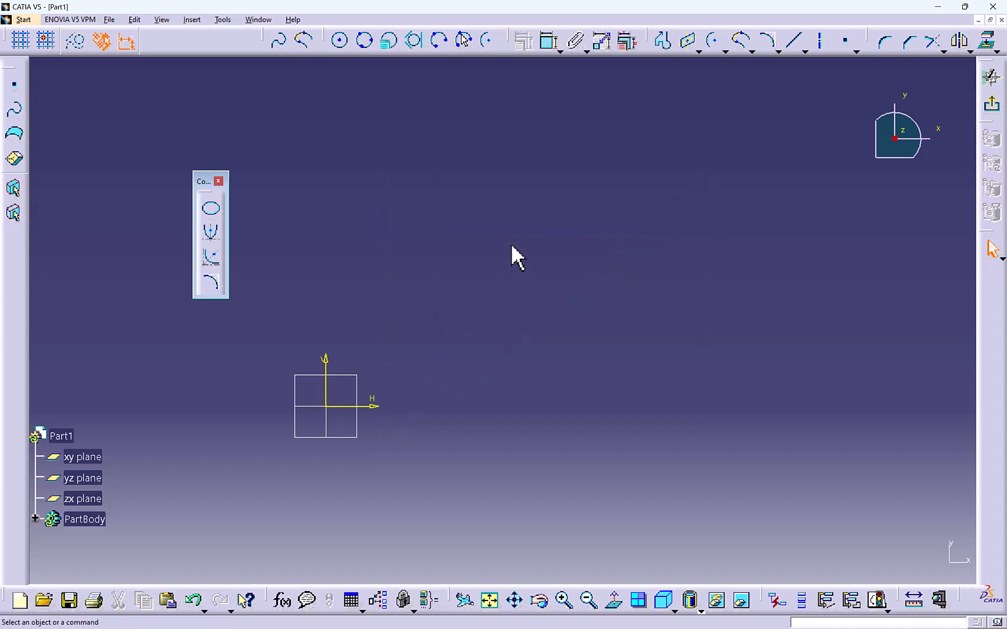
- Close the floating Conic toolbar, then undock the Circle toolbar and close it as well
left_click(219, 180)
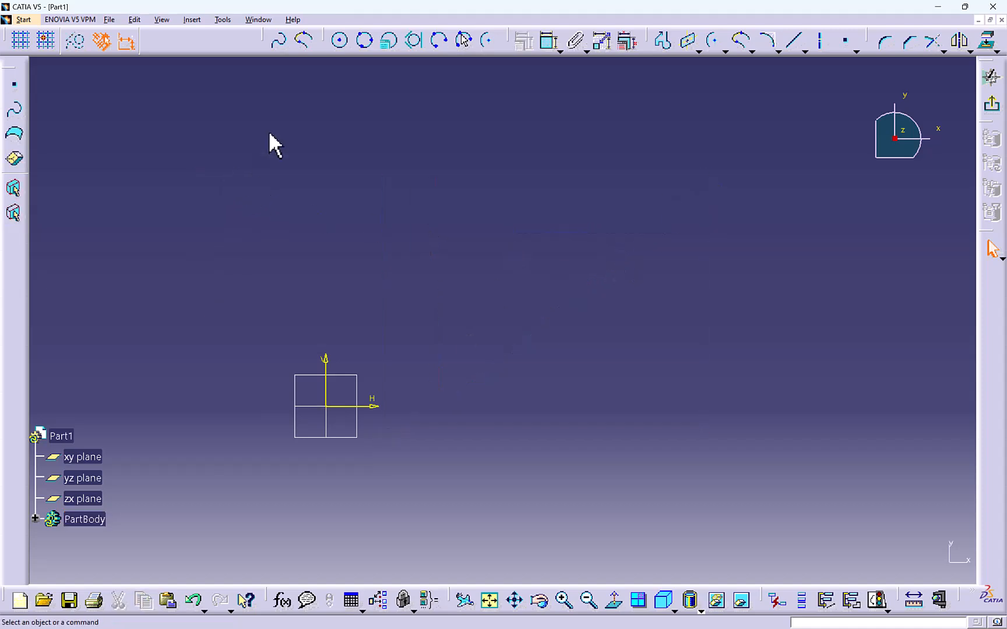
left_click_drag(328, 44, 360, 122)
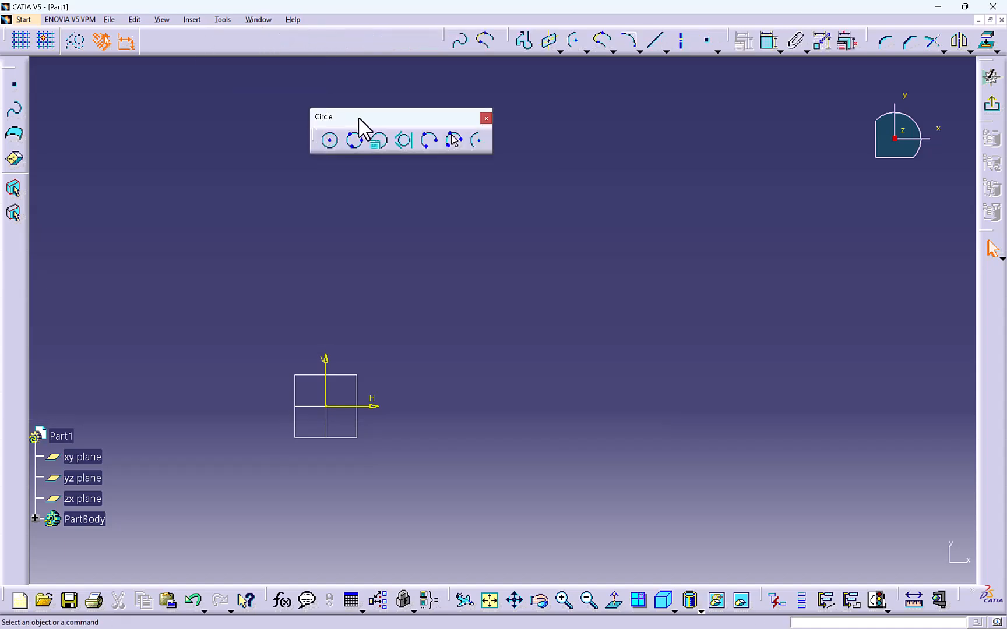
left_click(486, 118)
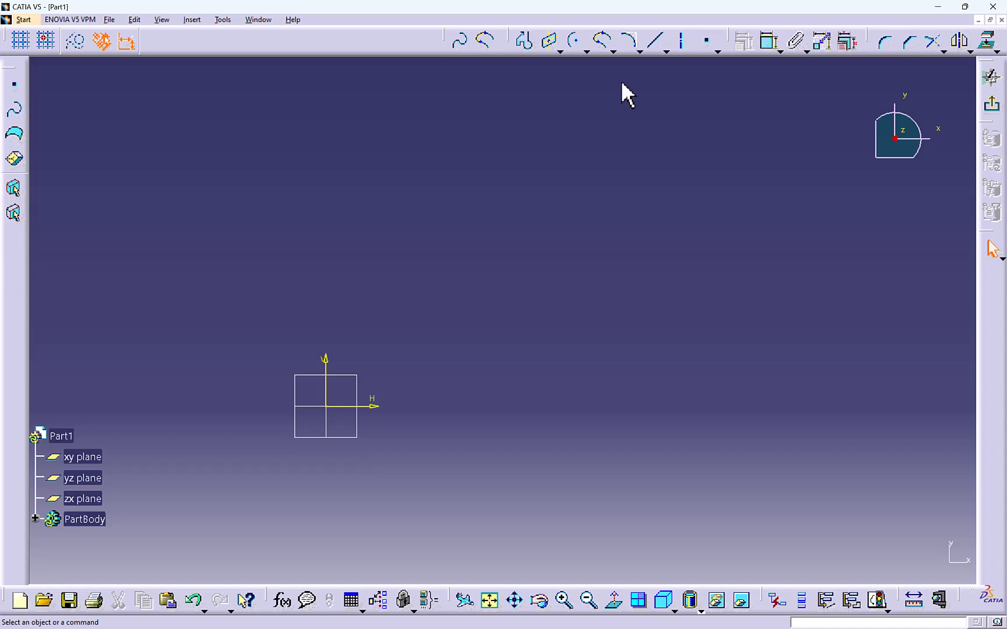
left_click(586, 51)
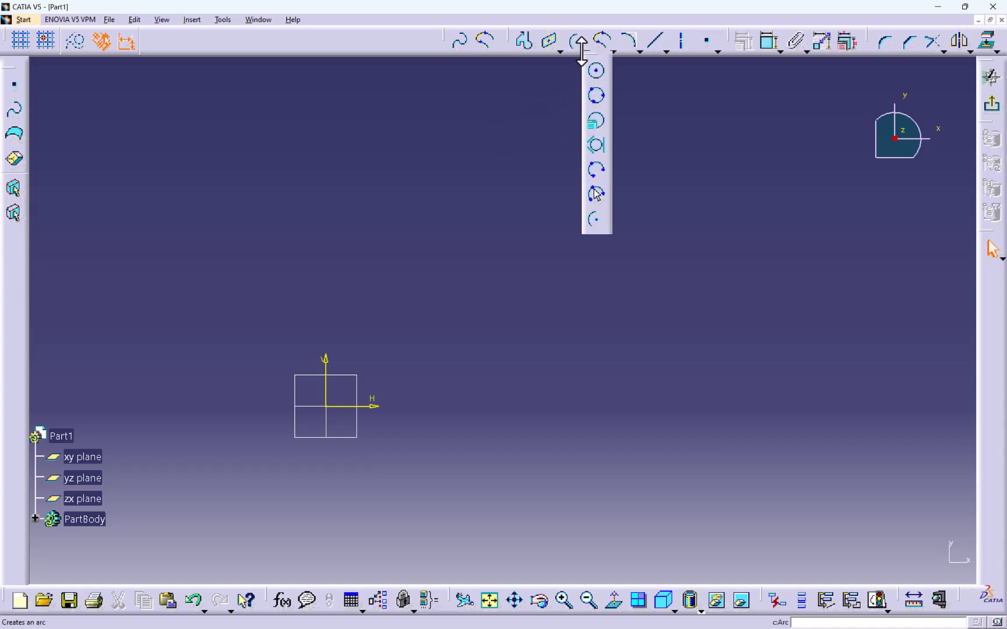
left_click(556, 68)
left_click(559, 52)
left_click(534, 101)
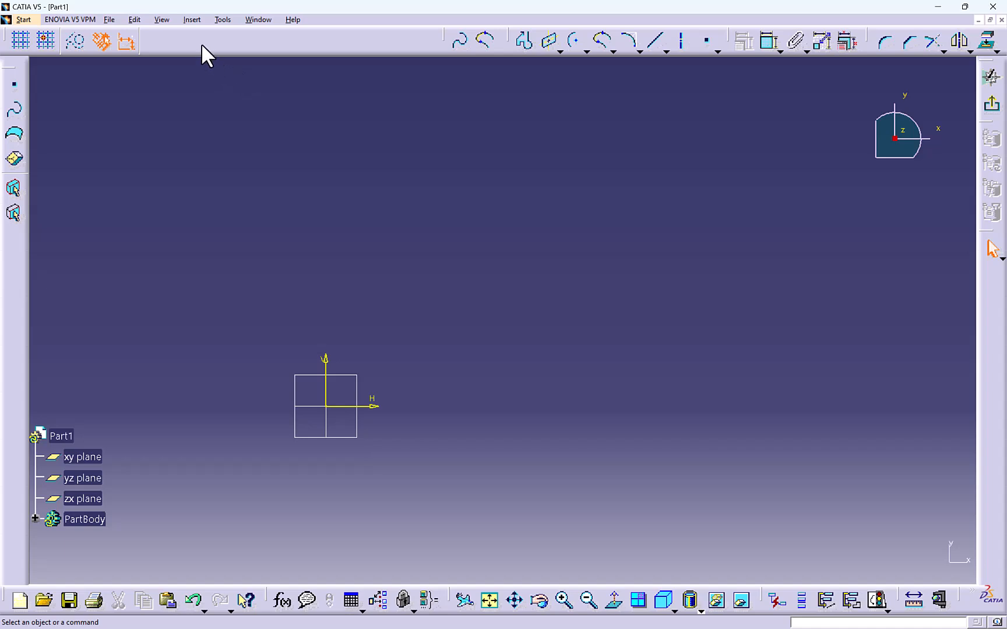
- Hide the Profile toolbar and display it again
left_click(162, 20)
mouse_move(180, 33)
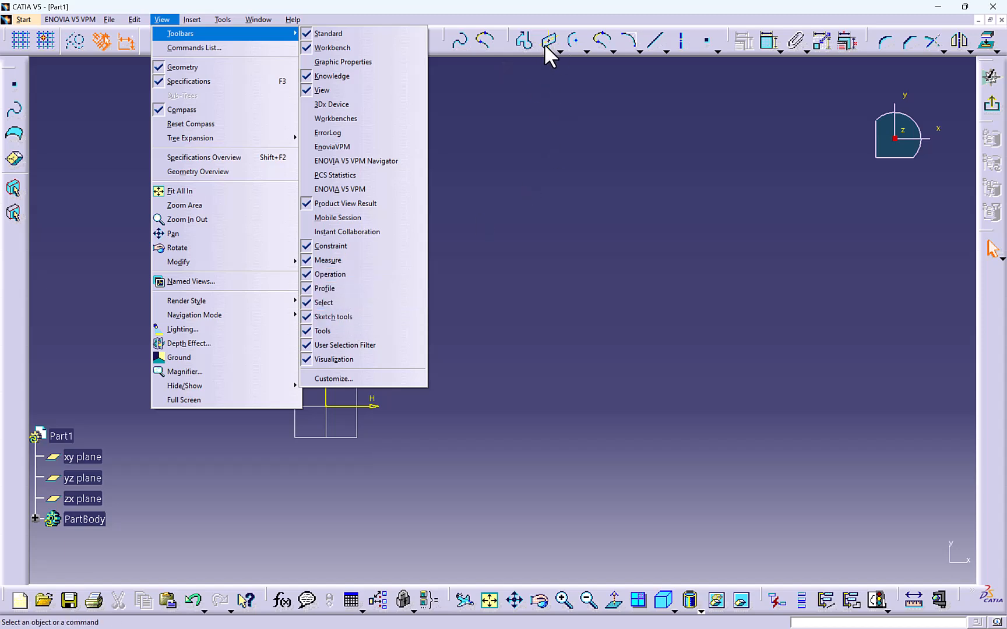
left_click(361, 288)
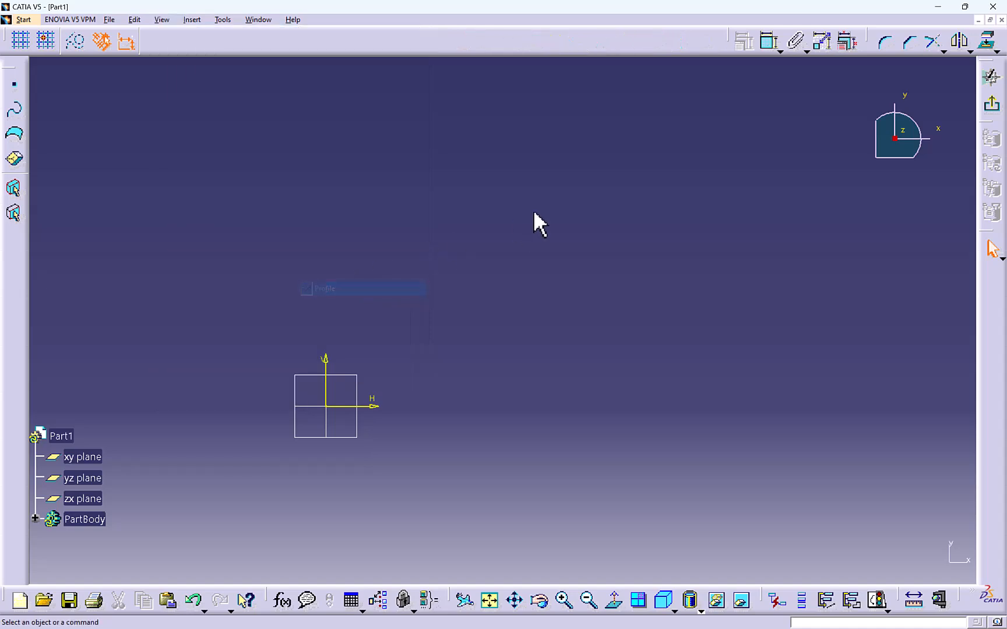
left_click(193, 20)
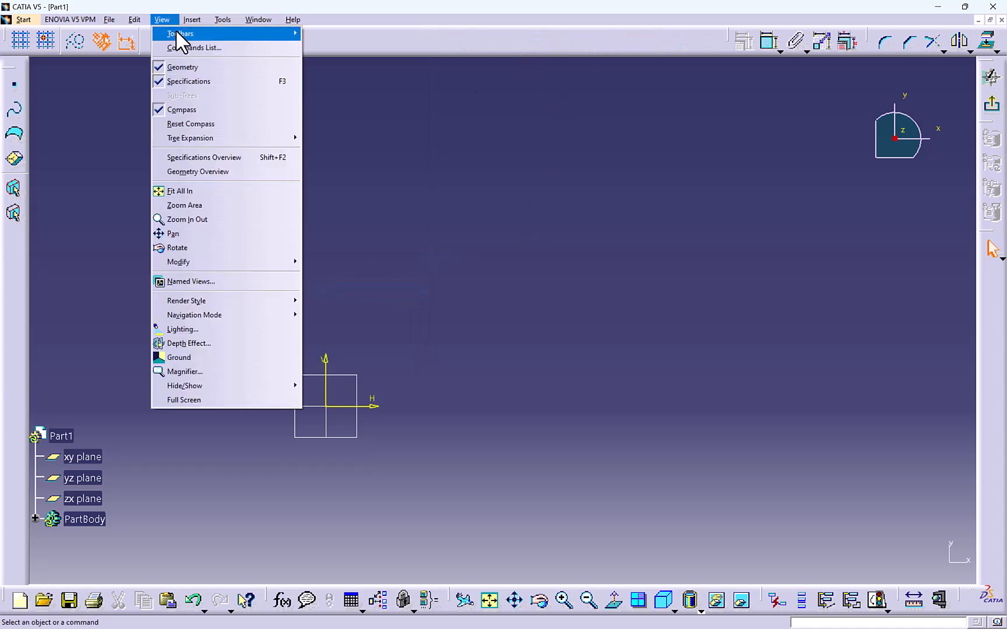
mouse_move(183, 21)
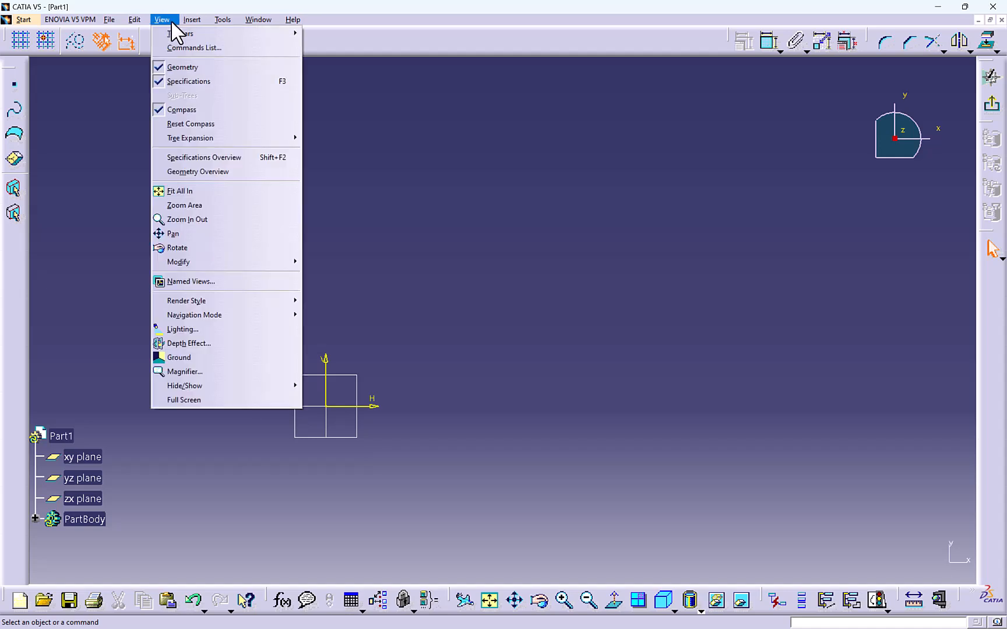
left_click(349, 289)
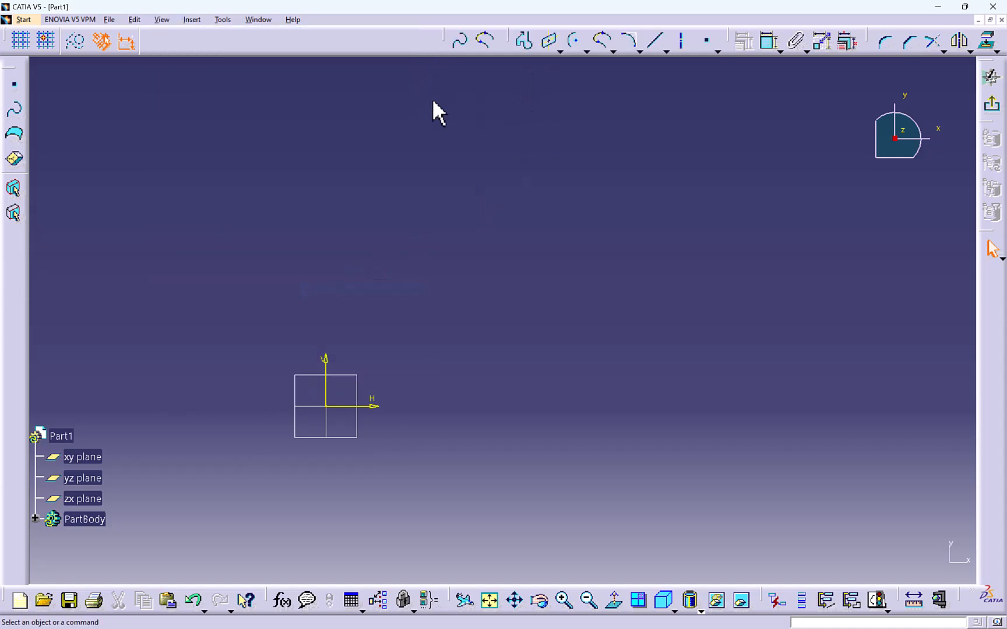
- Detach the Line tools as a separate toolbar and float it over the upper part of the sketch area
left_click(666, 51)
left_click_drag(673, 65, 372, 49)
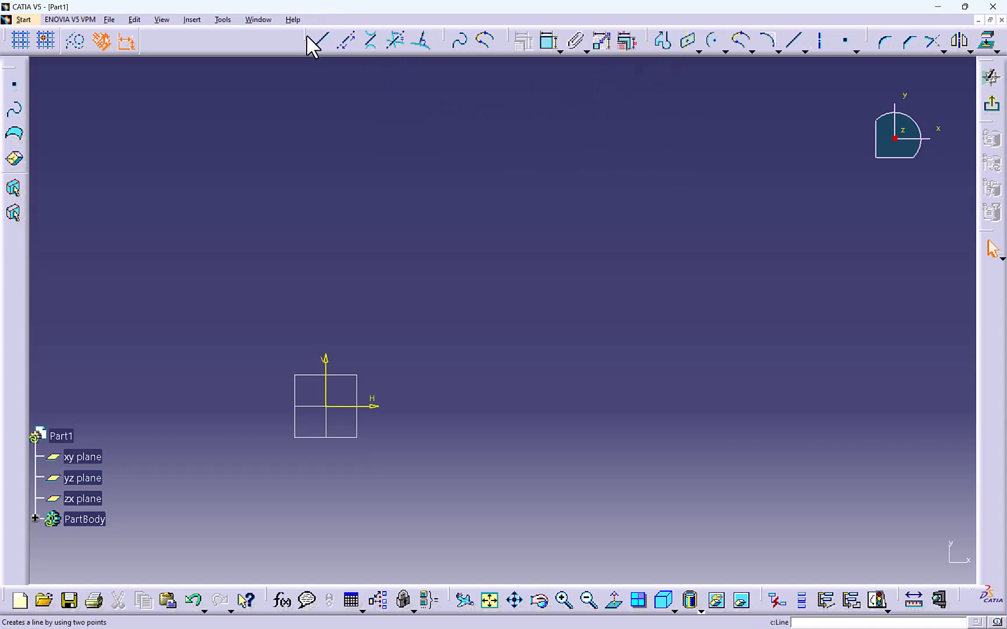
left_click_drag(306, 35, 175, 116)
middle_click_drag(187, 189, 237, 193)
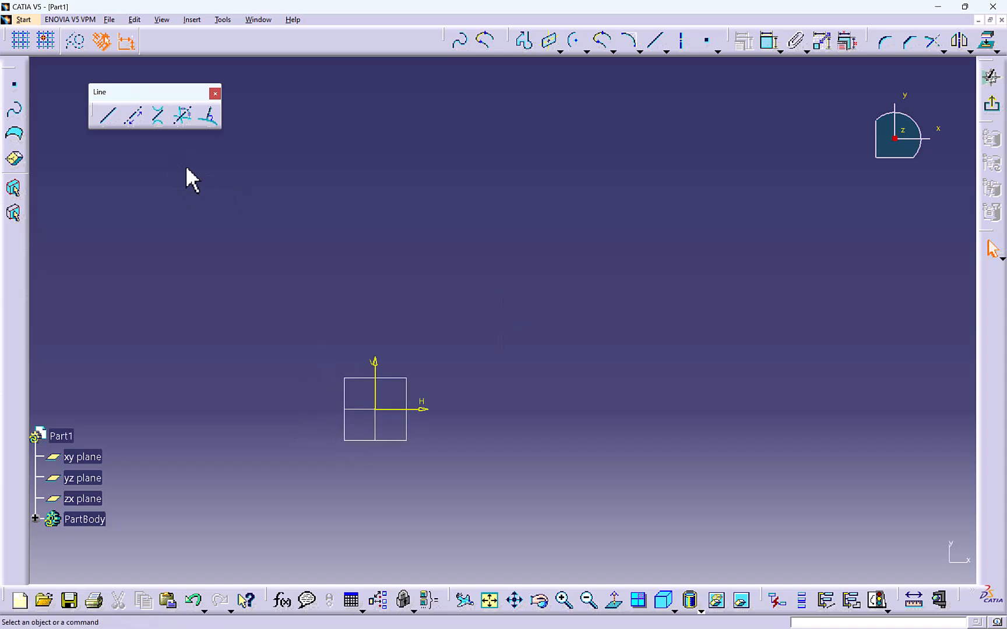
- Draw a line from the sketch origin diagonally up to about H 197 mm, V 201 mm
left_click(108, 117)
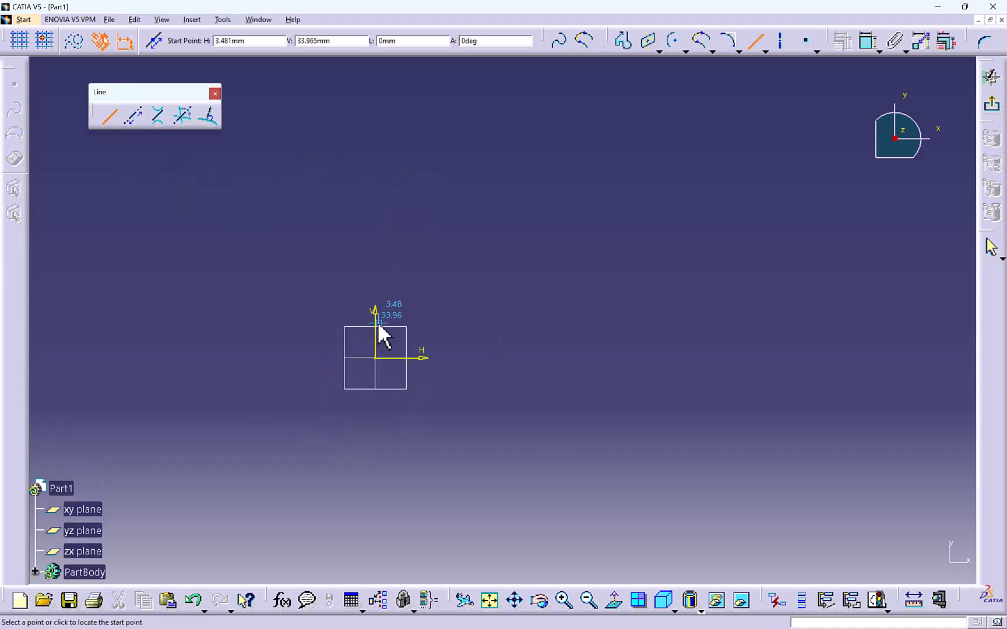
left_click(374, 357)
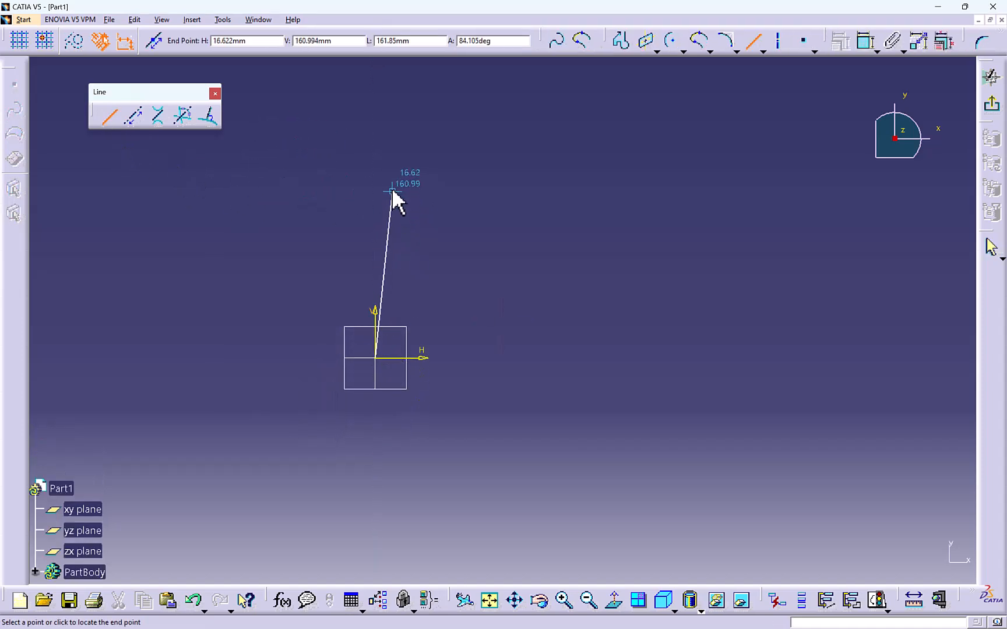
left_click(580, 149)
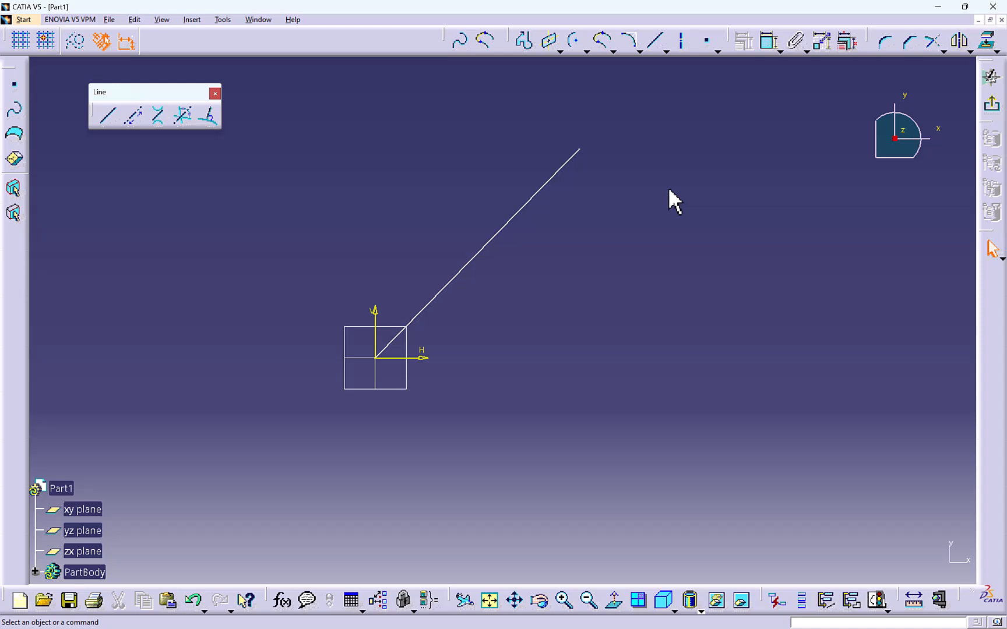
- Chain four more connected lines from the diagonal's upper end, over and back down to just below the horizontal axis level
left_click(107, 115)
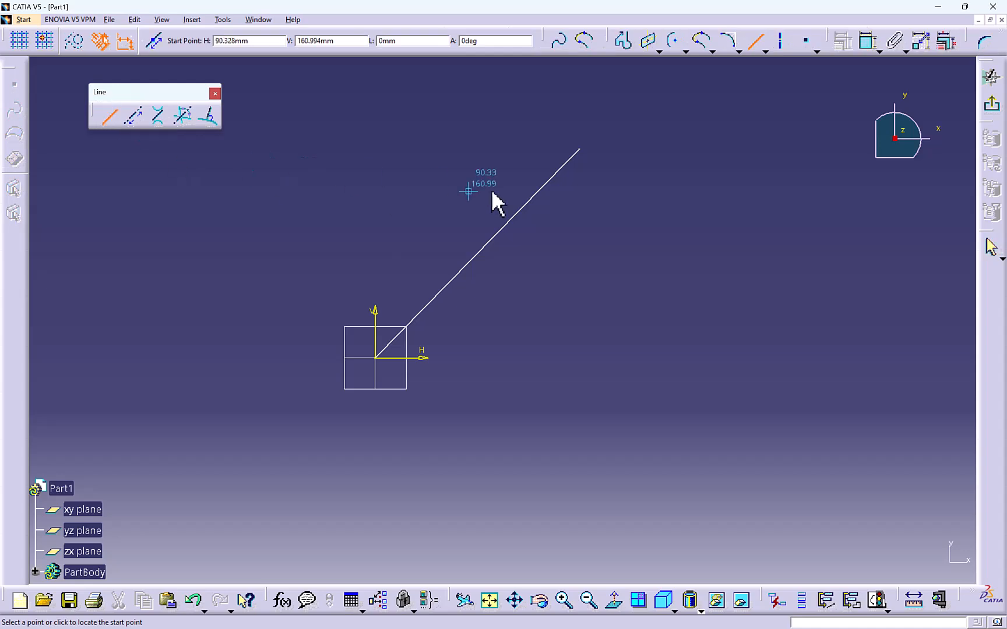
left_click(581, 150)
left_click(745, 145)
left_click(745, 146)
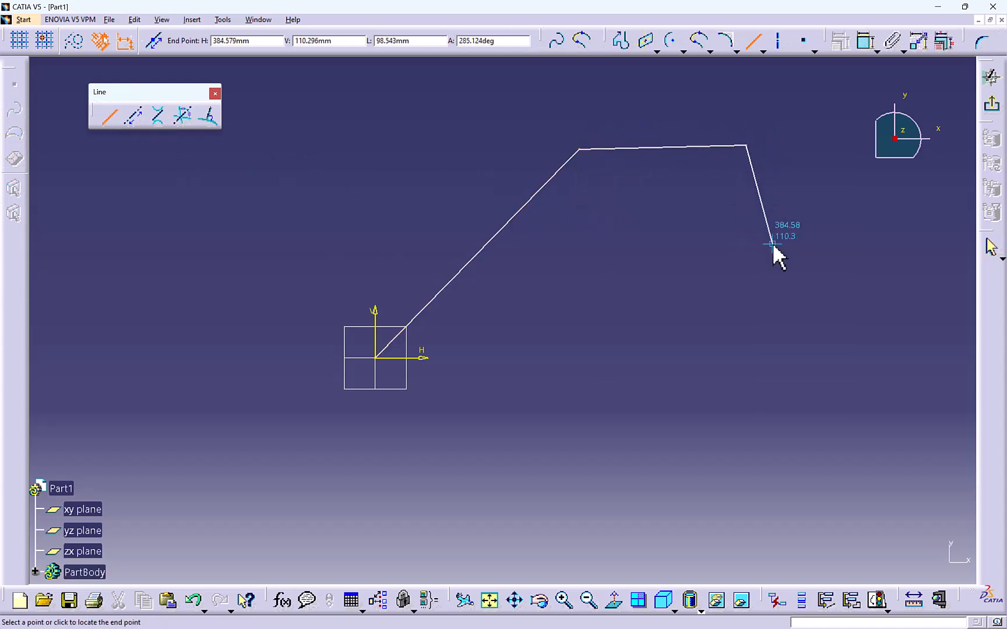
left_click(773, 243)
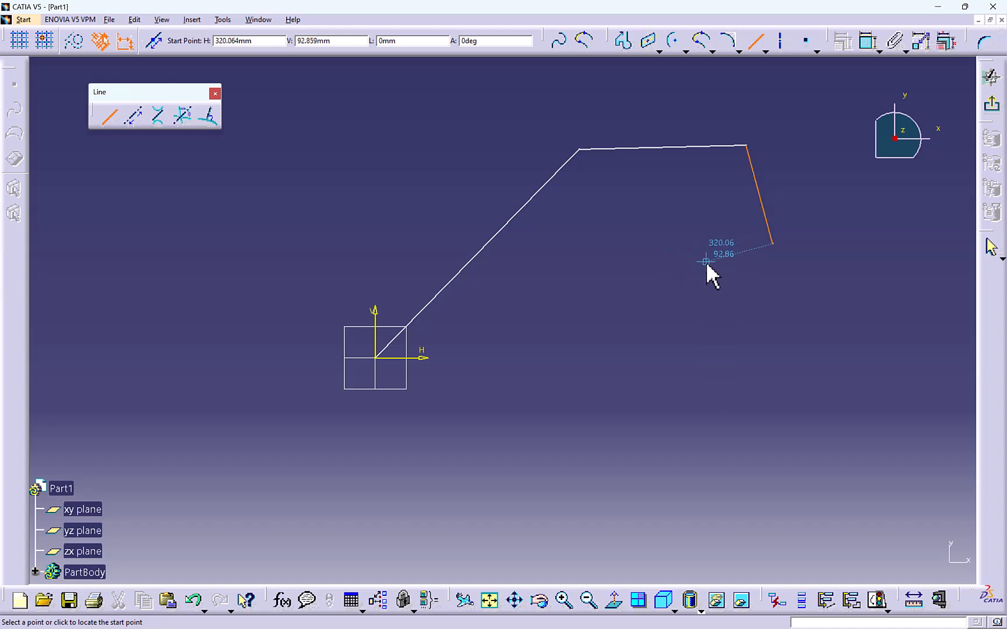
left_click(772, 244)
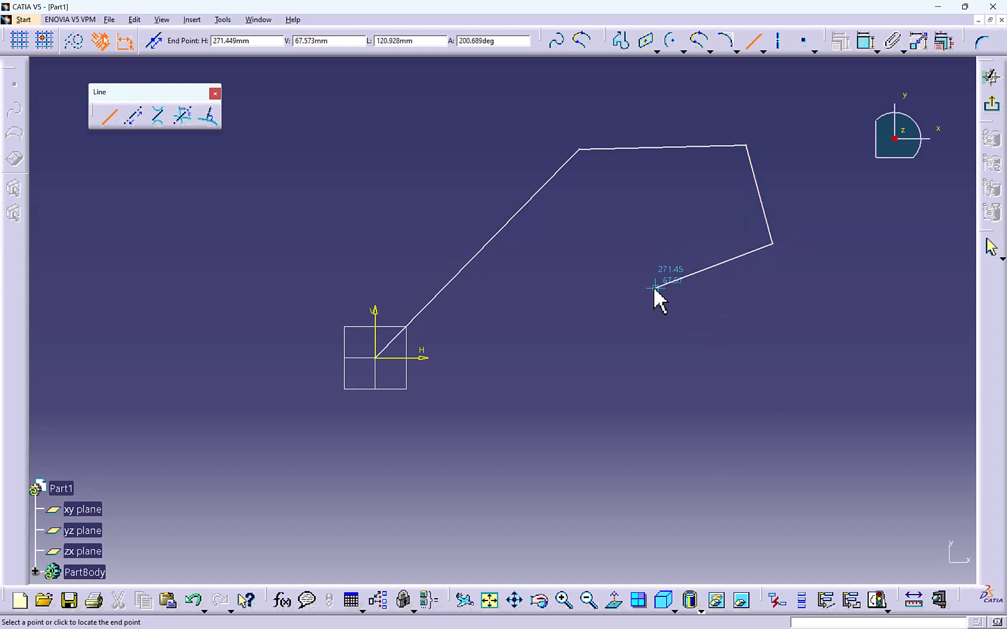
left_click(653, 289)
left_click(653, 289)
left_click(648, 364)
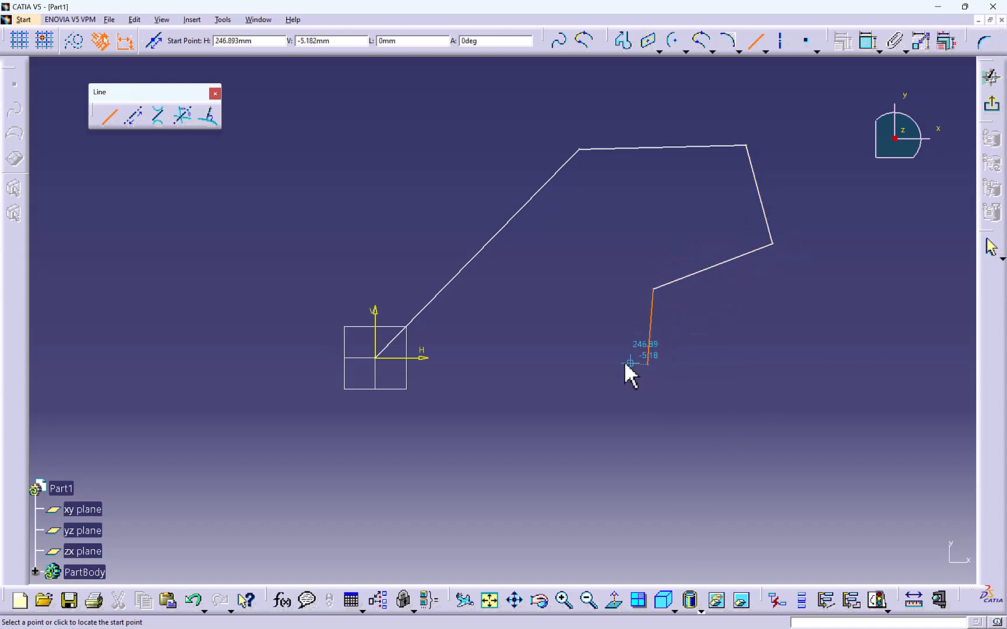
- Create a horizontal infinite line through the origin and a vertical infinite line through the diagonal line's upper end
left_click(134, 121)
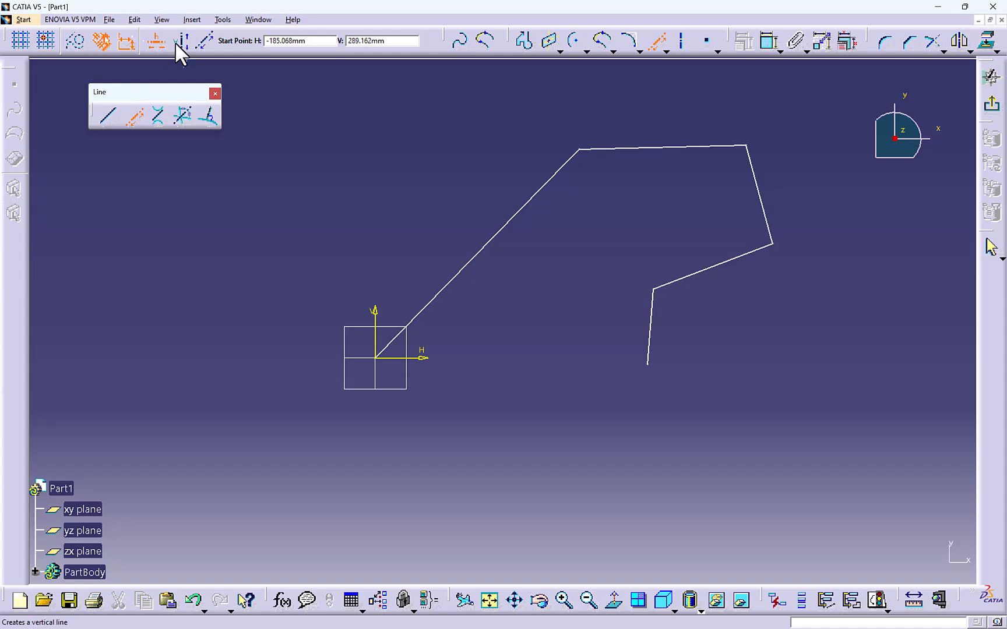
left_click(375, 354)
left_click(135, 116)
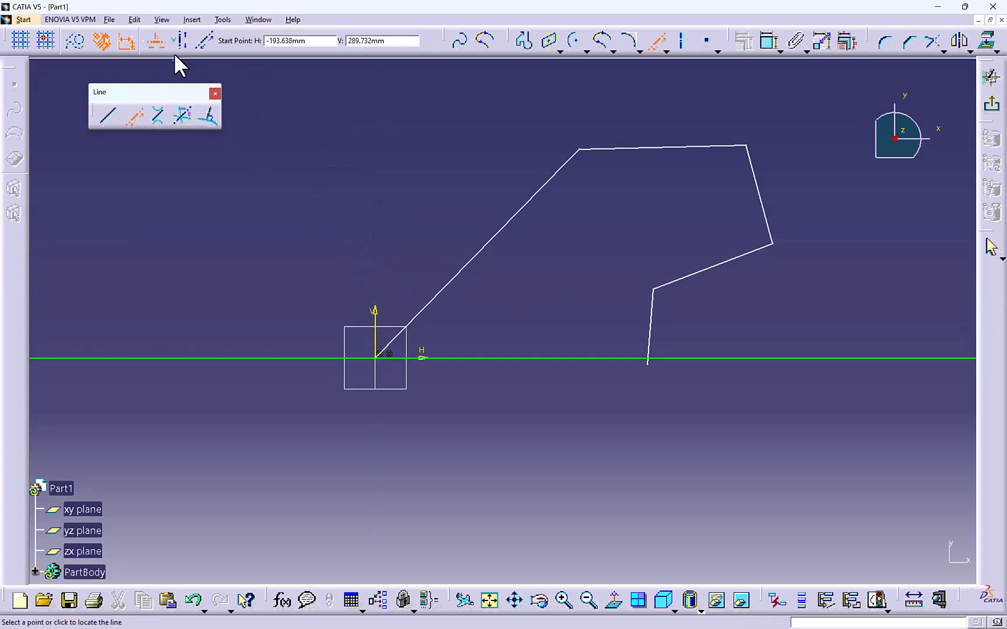
left_click(181, 40)
left_click(579, 147)
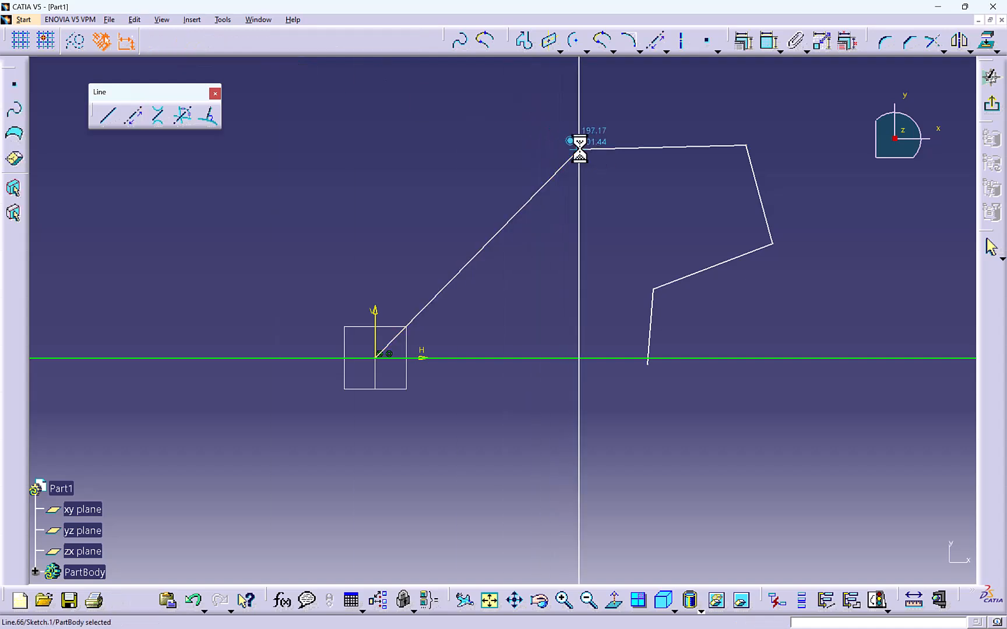
- Create an infinite line through two points, using the chain's second upper corner and the origin
left_click(136, 117)
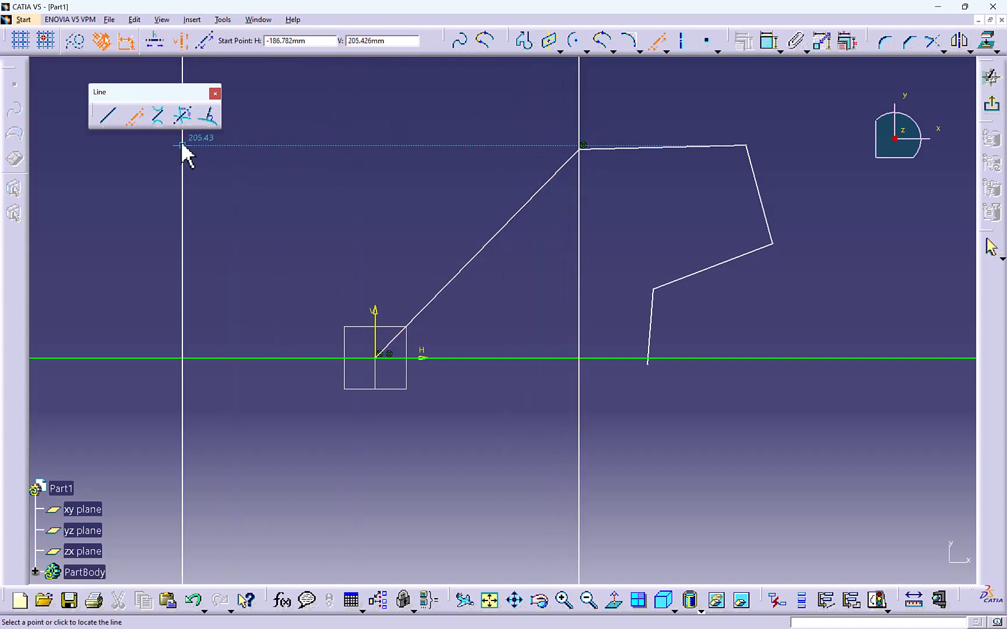
left_click(204, 42)
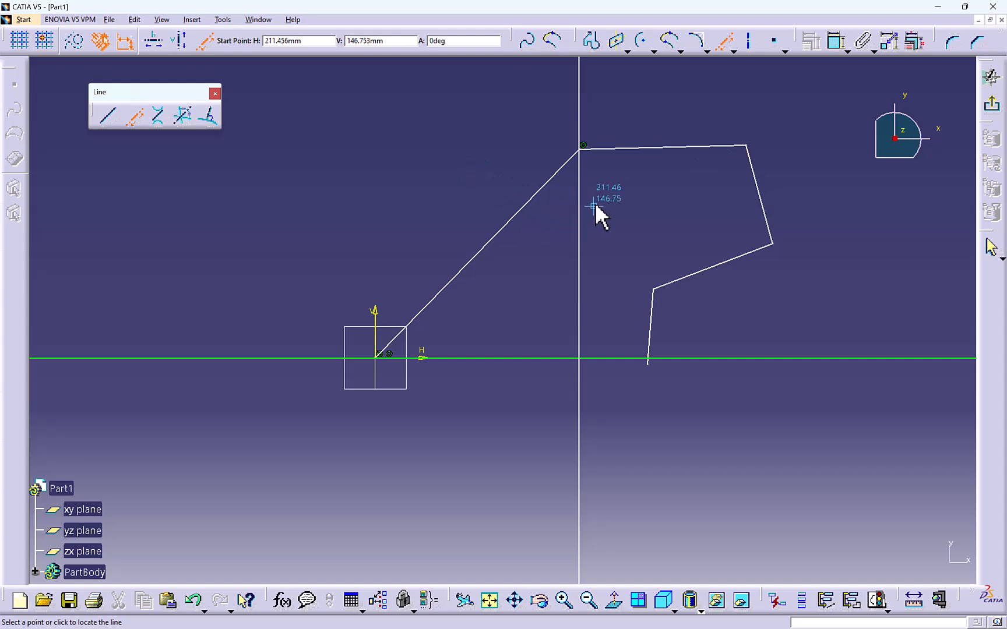
left_click(746, 146)
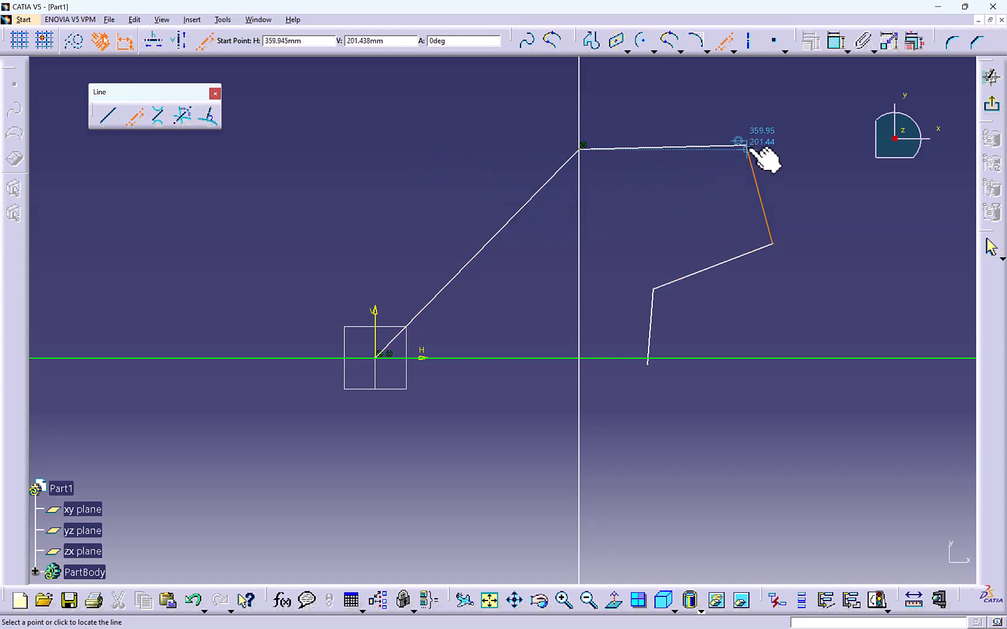
left_click(377, 359)
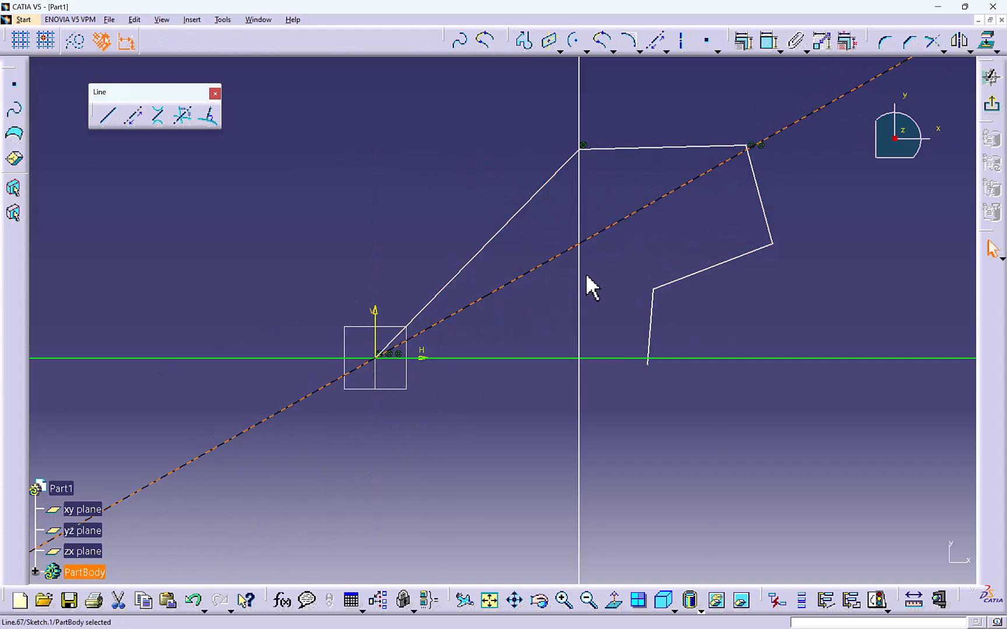
- Delete the chain of connected lines together with the horizontal, inclined and vertical infinite lines
middle_click_drag(479, 244, 476, 240)
left_click_drag(369, 119, 830, 419)
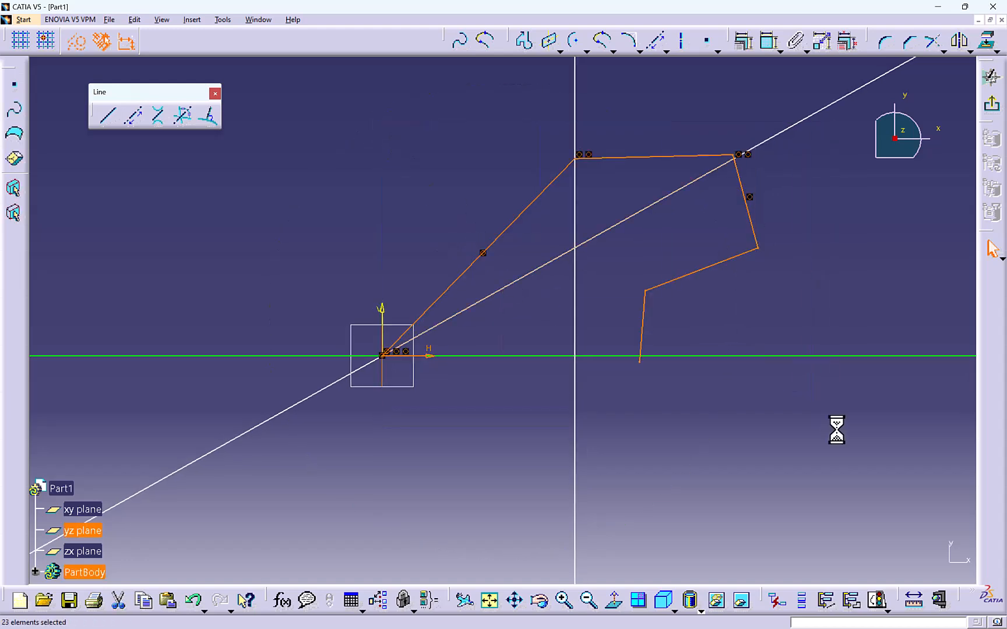
key("Delete")
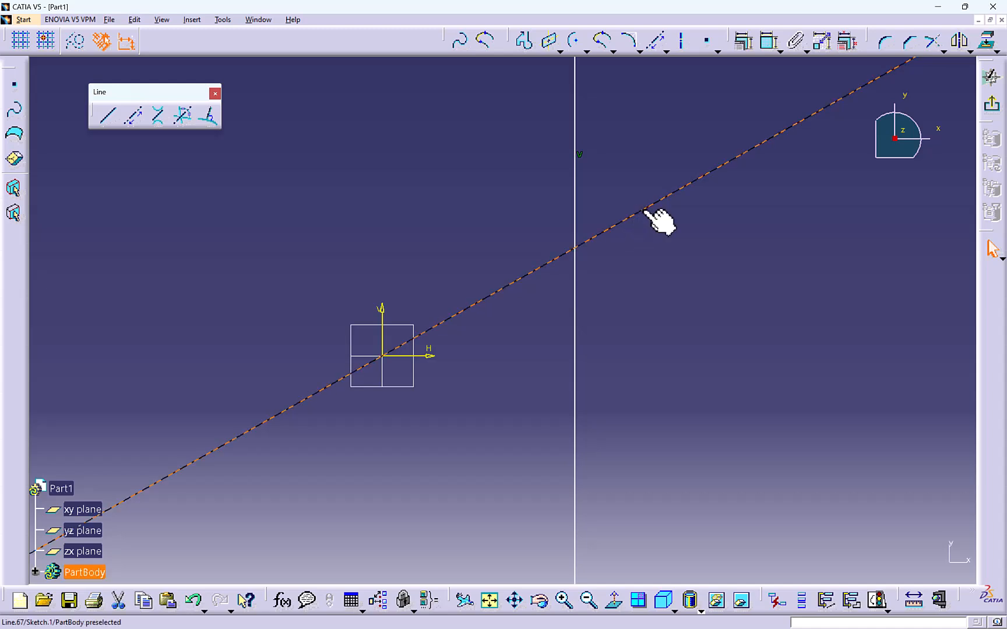
left_click(653, 201)
key("Delete")
left_click(575, 218)
key("Delete")
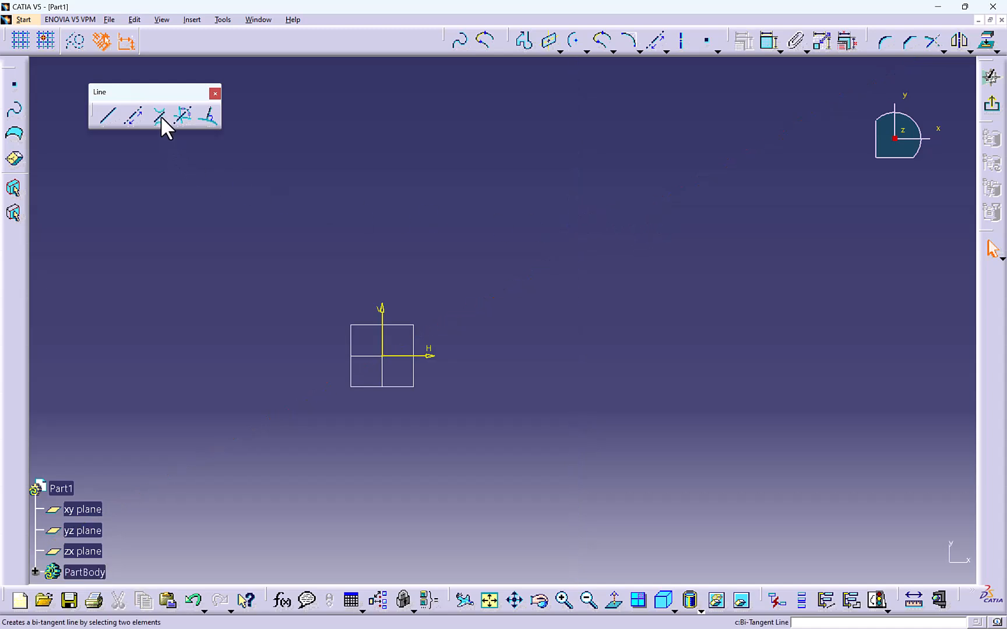
- Draw a circle centred on the origin and a smaller circle centred on the horizontal axis at about H 284 mm
left_click(182, 114)
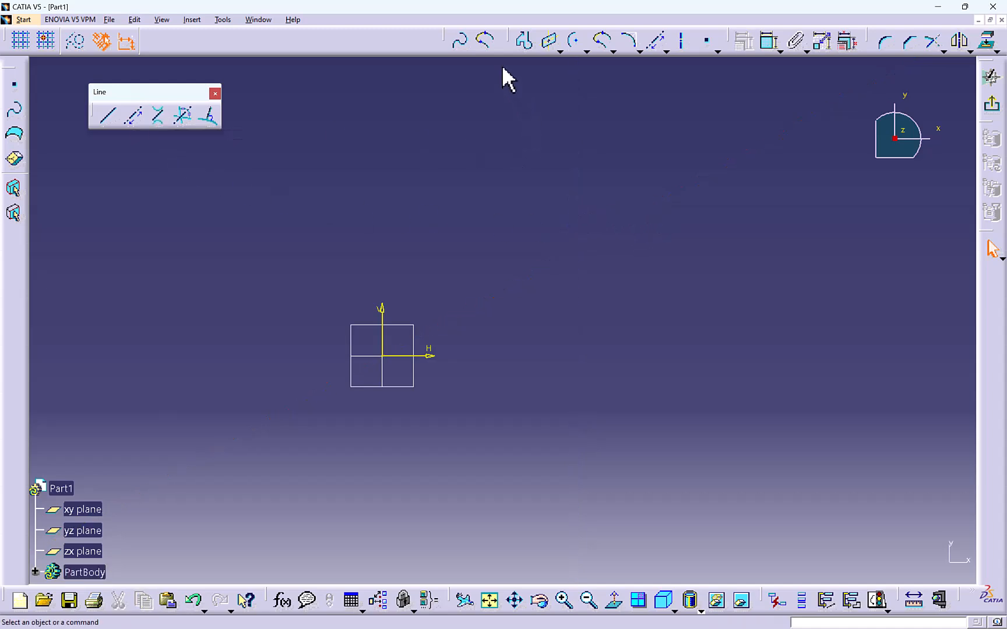
left_click(586, 52)
left_click(599, 73)
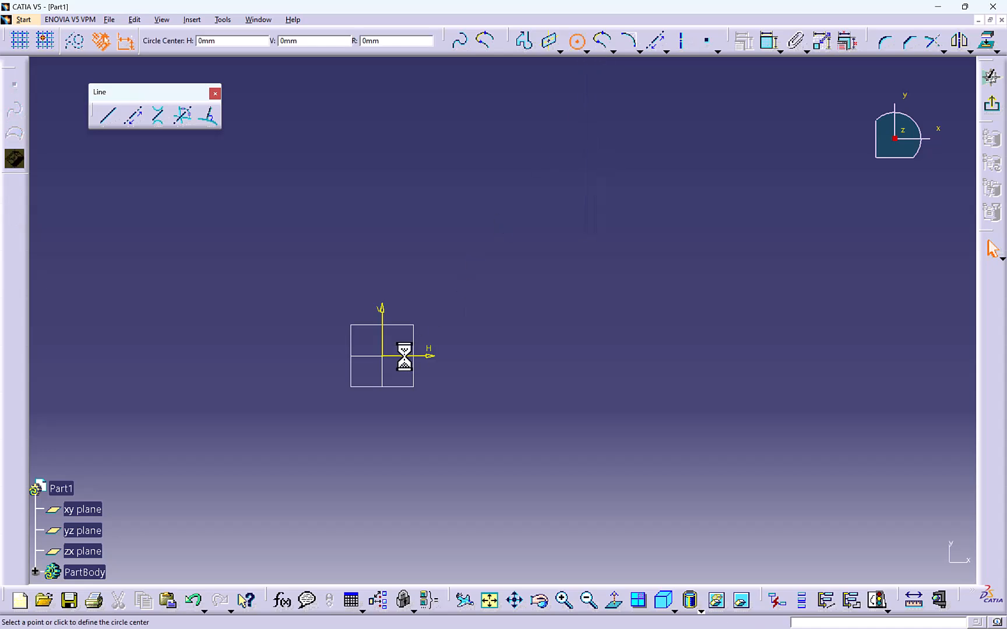
left_click(381, 355)
left_click(403, 397)
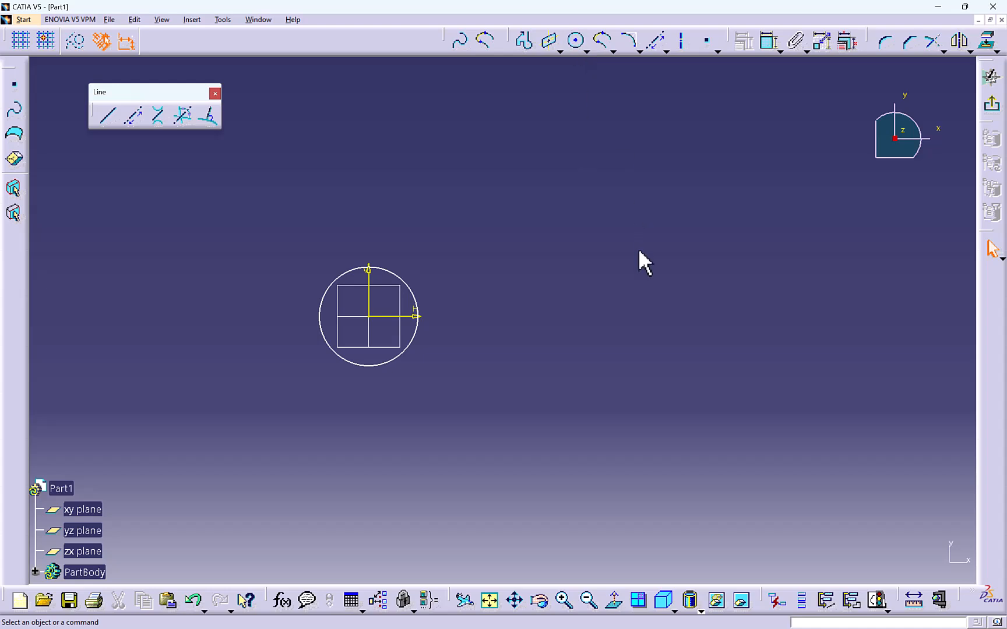
left_click(575, 41)
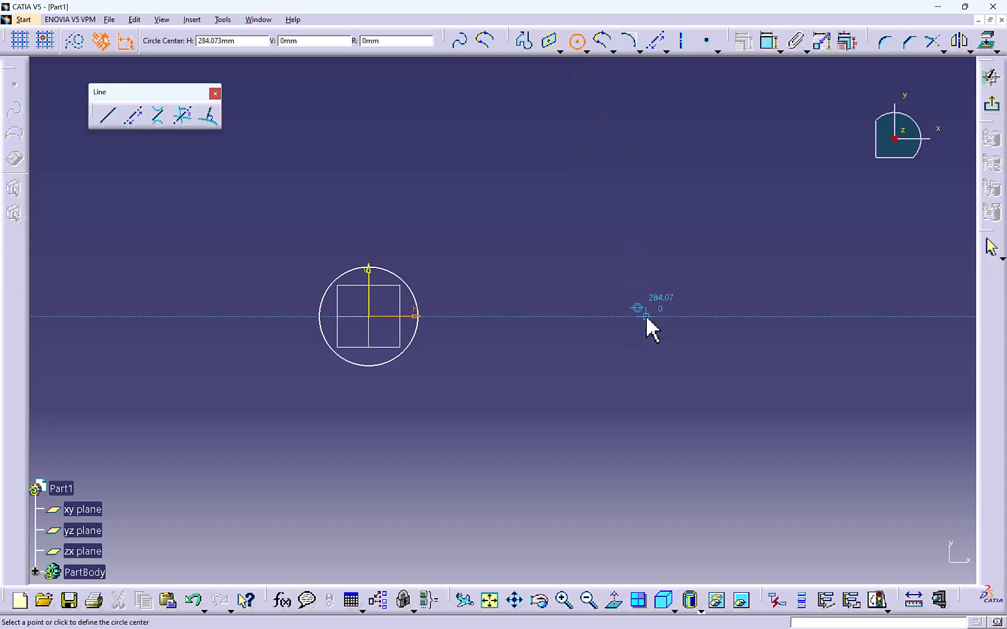
left_click(646, 316)
left_click(647, 329)
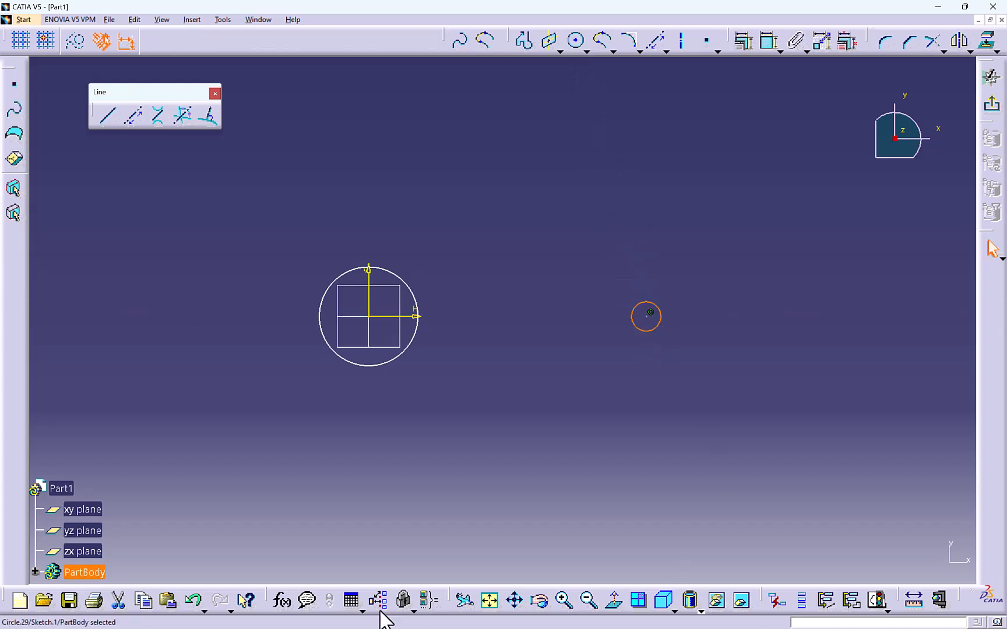
- Connect the two circles with bi-tangent lines, one along their upper sides and one along their lower sides
left_click(159, 115)
left_click(373, 270)
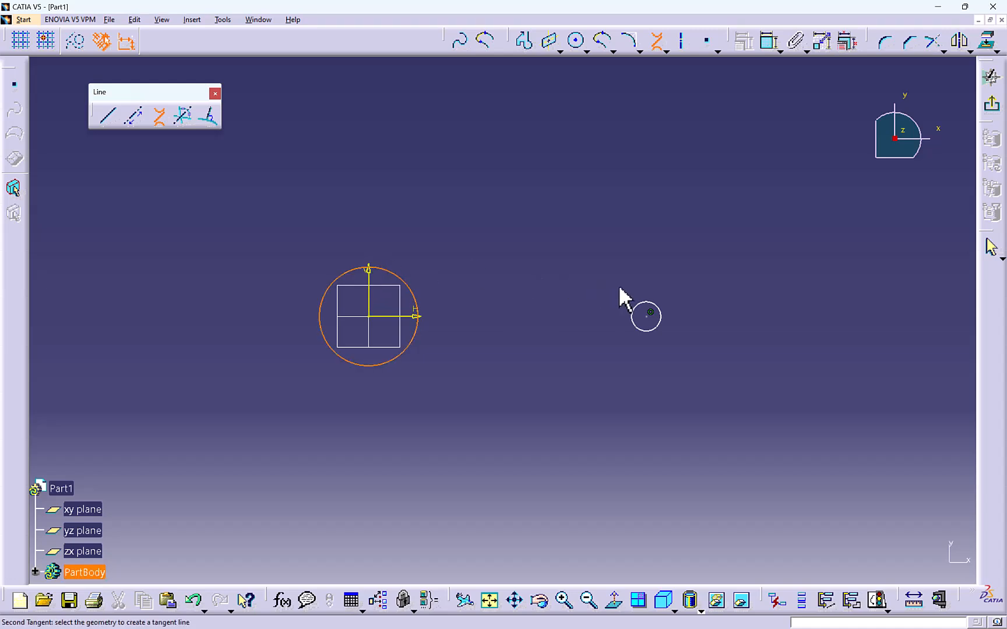
left_click(646, 302)
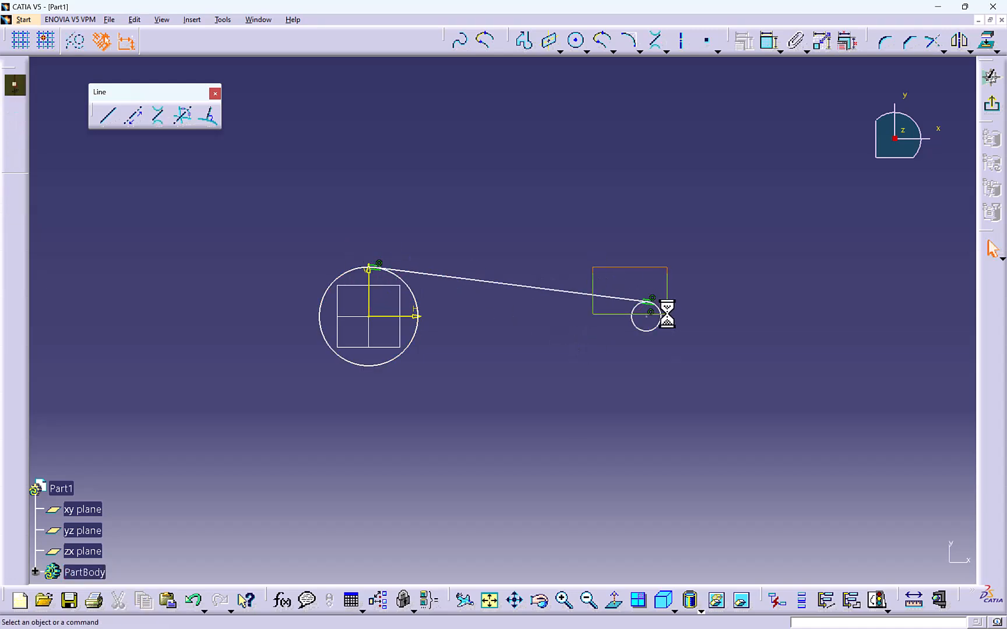
left_click(154, 115)
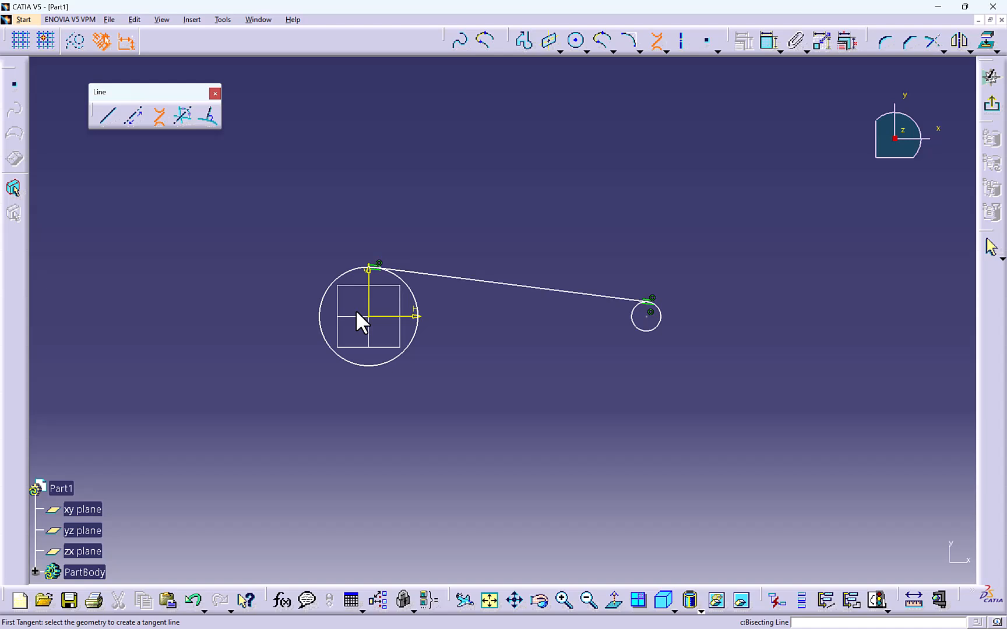
left_click(376, 366)
left_click(655, 329)
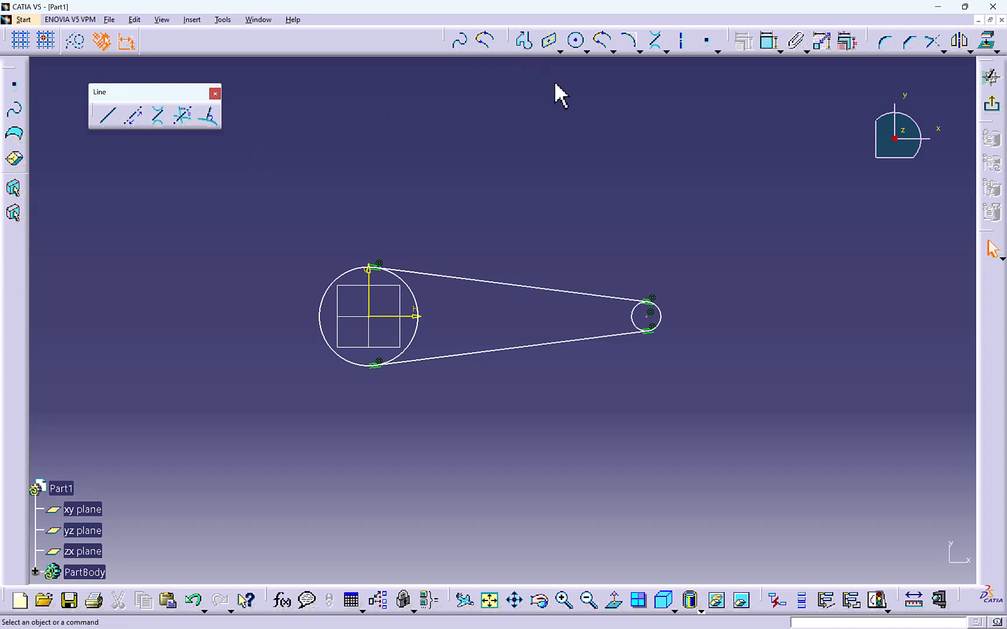
- Draw a slanted line crossing both tangent lines, from above the upper one to below the lower one
left_click(665, 51)
left_click(676, 65)
left_click(460, 211)
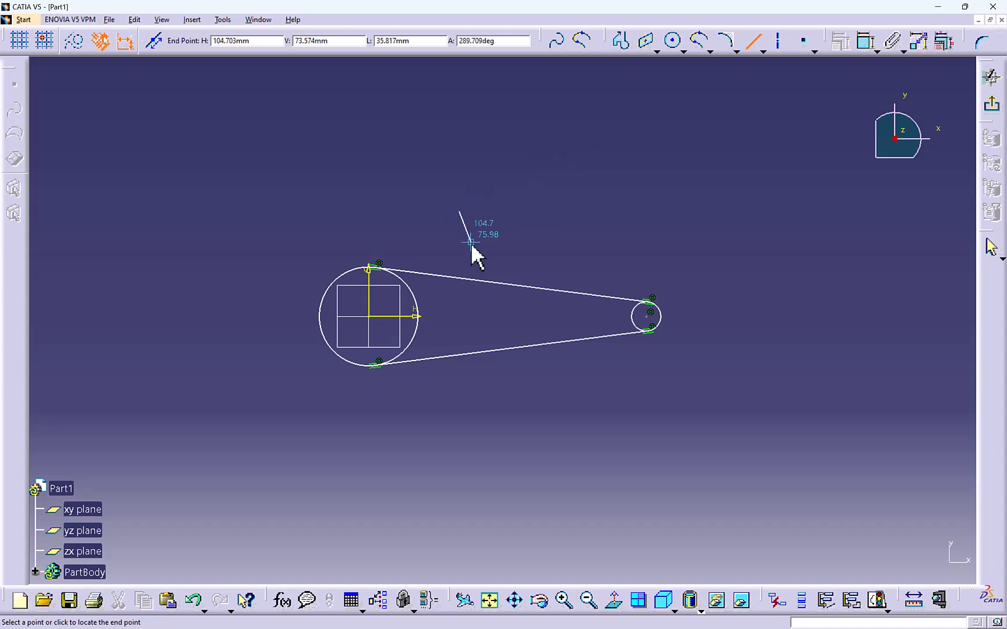
left_click(543, 448)
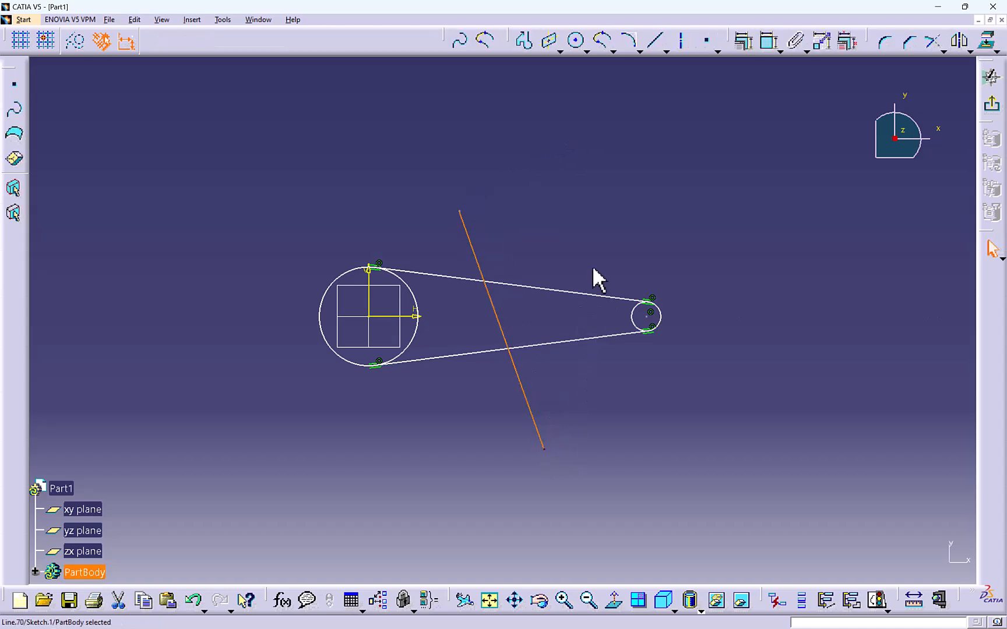
left_click(591, 244)
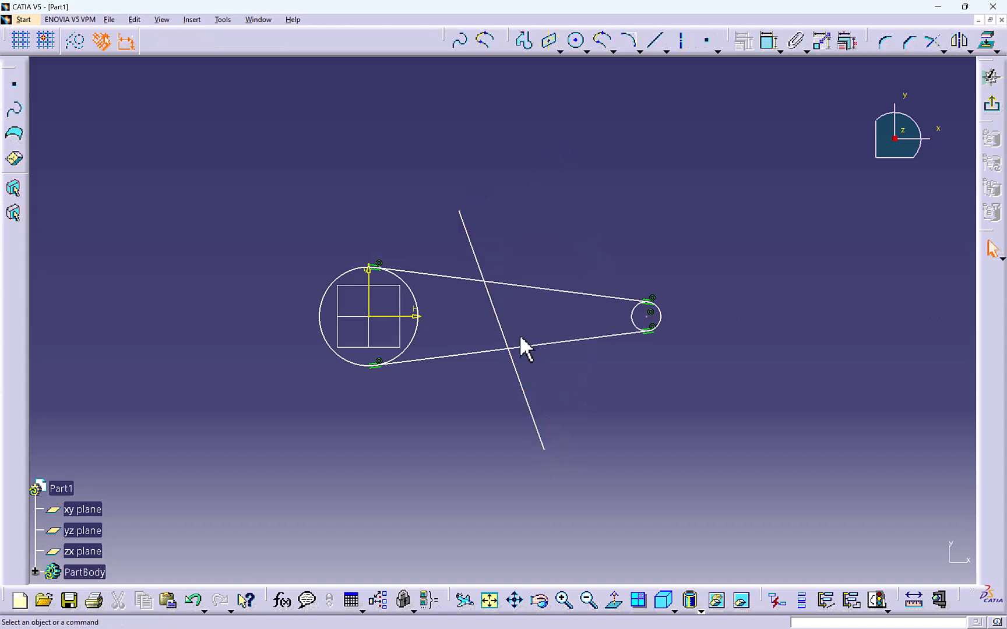
- Create a bisecting line between the slanted crossing line and the lower tangent line
left_click(655, 41)
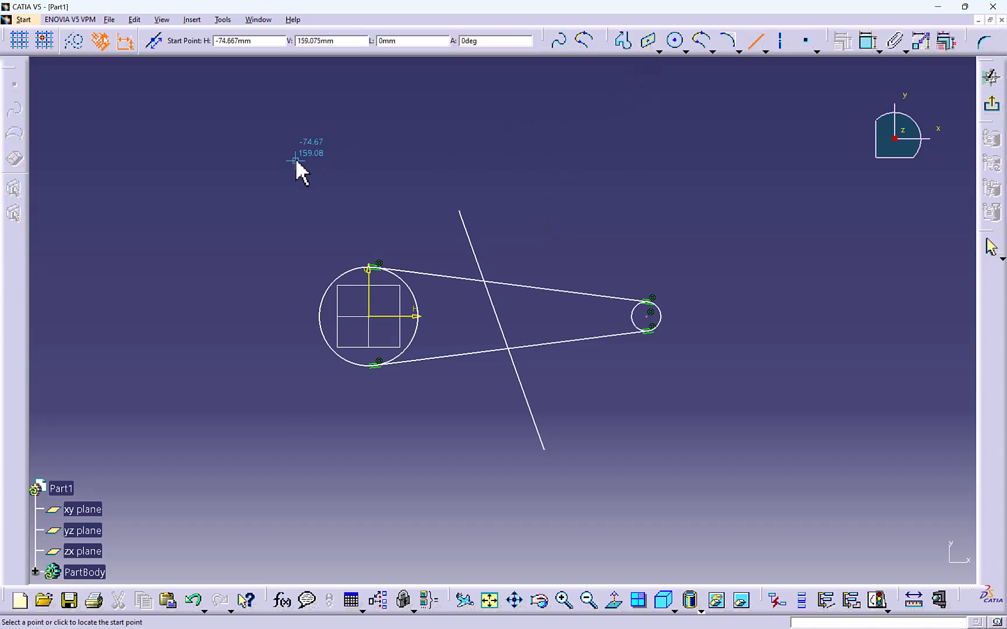
left_click(765, 52)
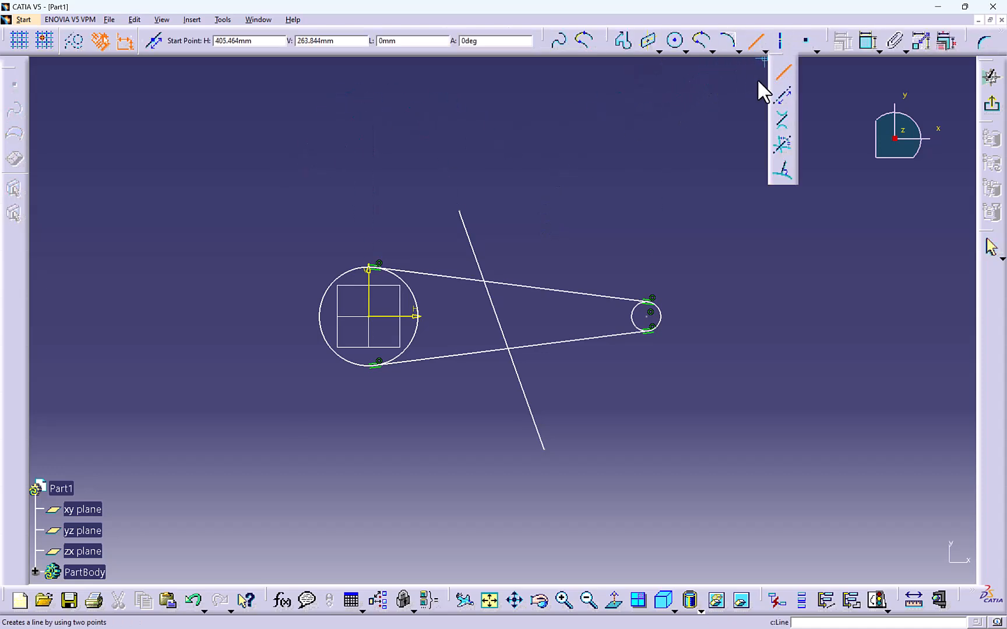
left_click(775, 169)
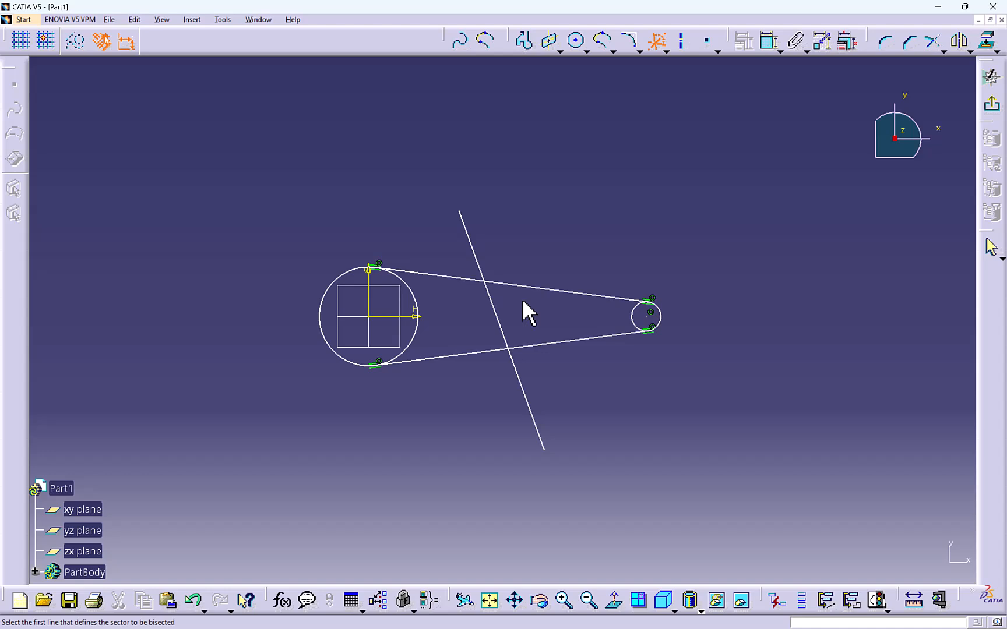
left_click(503, 328)
left_click(539, 345)
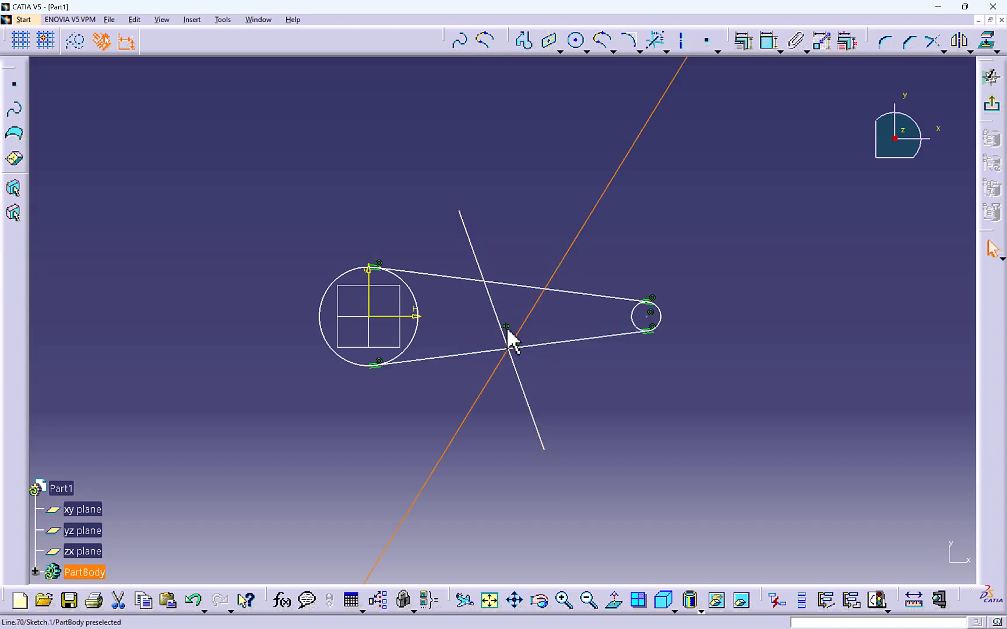
left_click(571, 236)
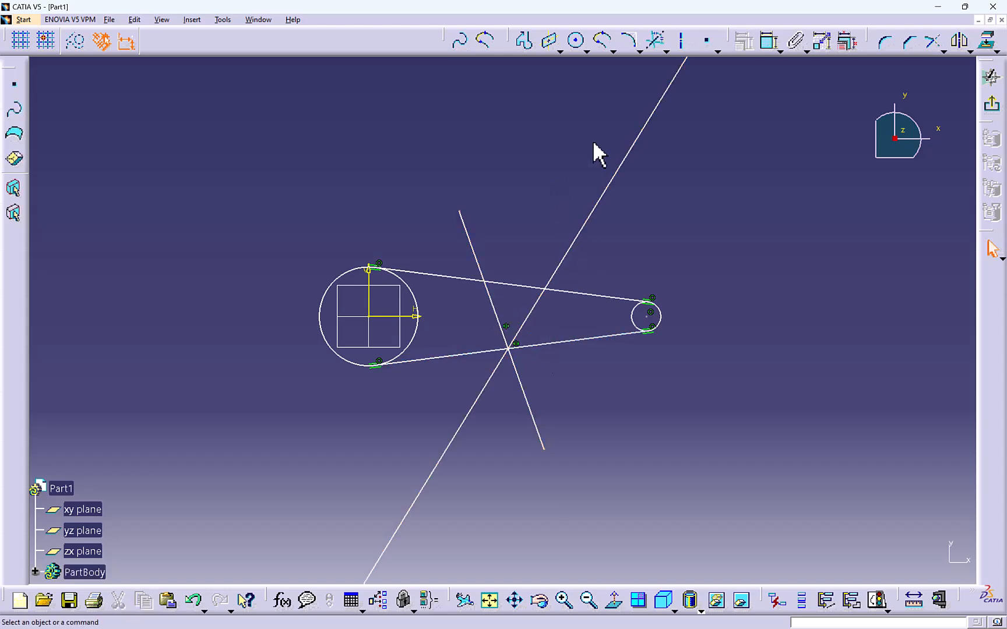
- Draw a line normal to the large circle, extending outward from its upper-left side
left_click(668, 51)
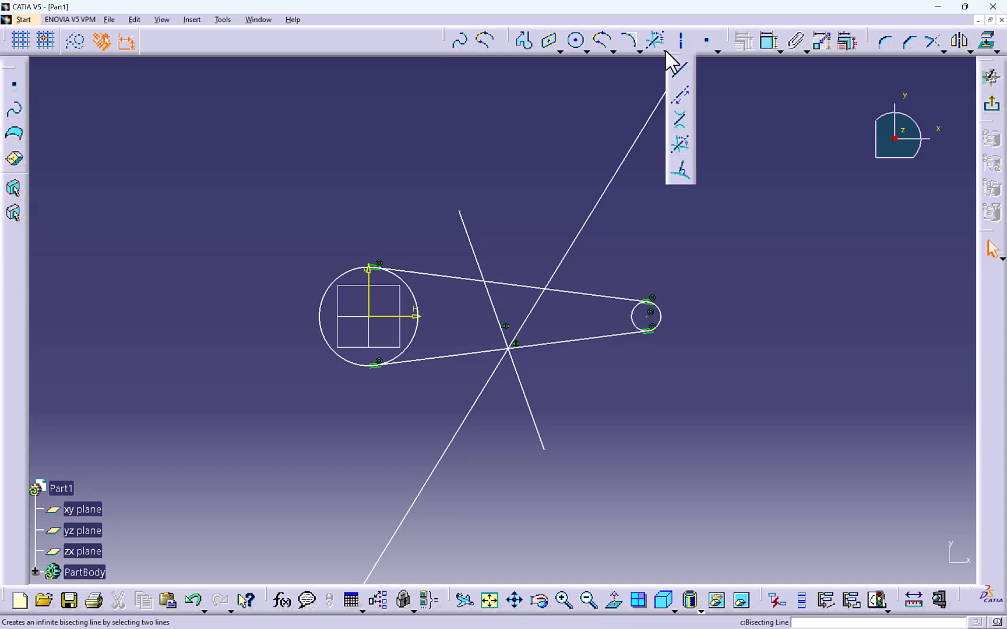
left_click(680, 171)
left_click(319, 295)
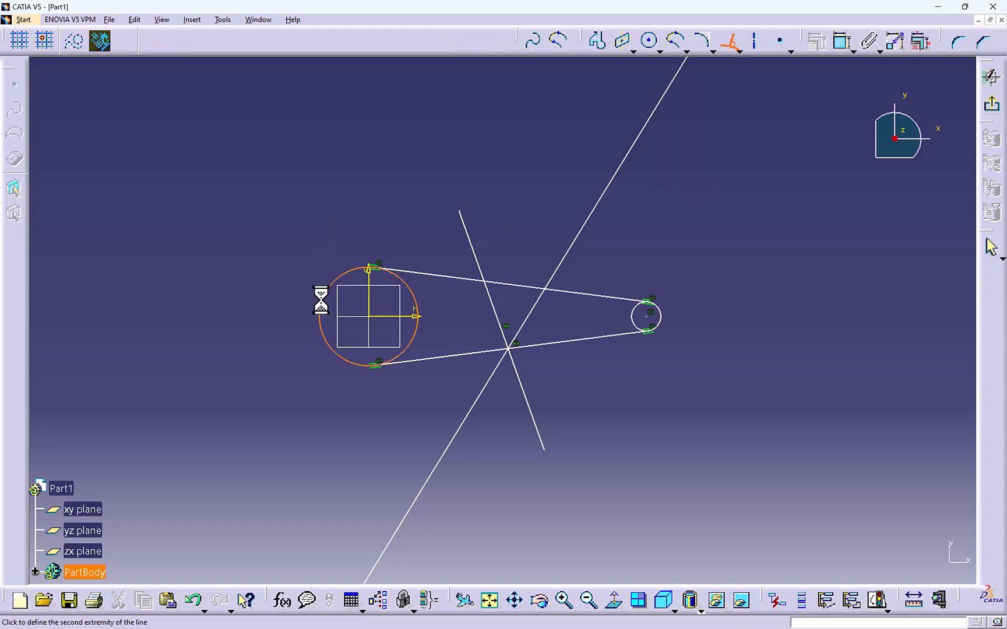
left_click(235, 266)
- Draw one line normal to the slanted crossing line and another normal to the bisecting line near its upper end
left_click(658, 42)
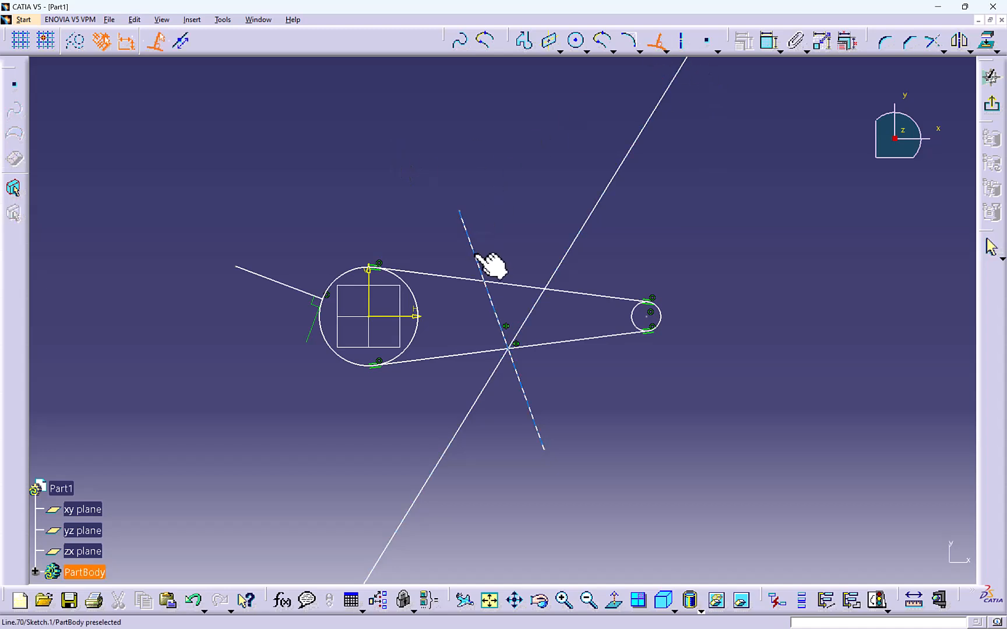
left_click(475, 256)
left_click(593, 212)
left_click(658, 42)
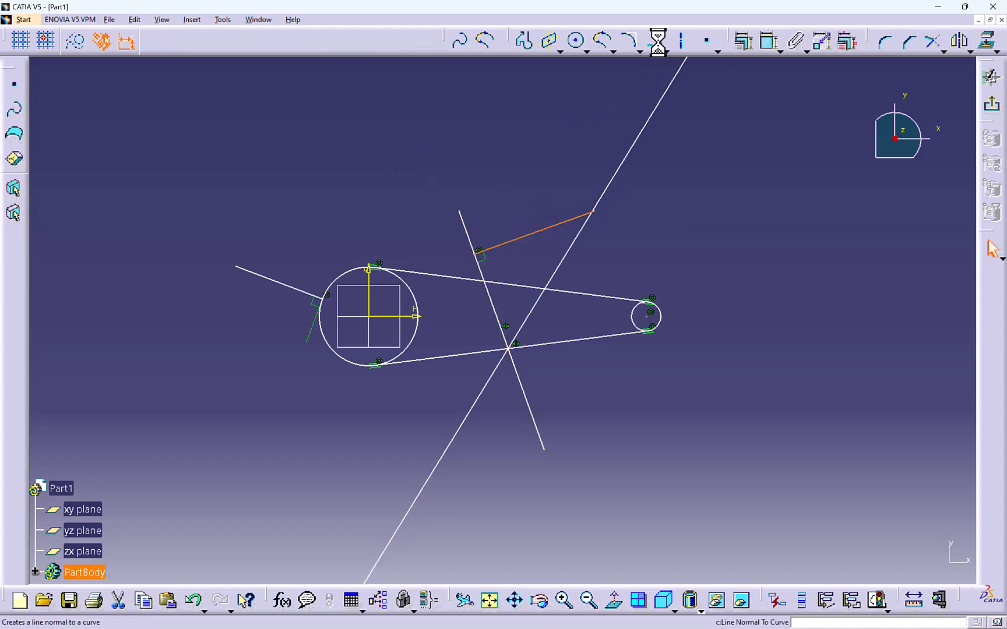
left_click(649, 125)
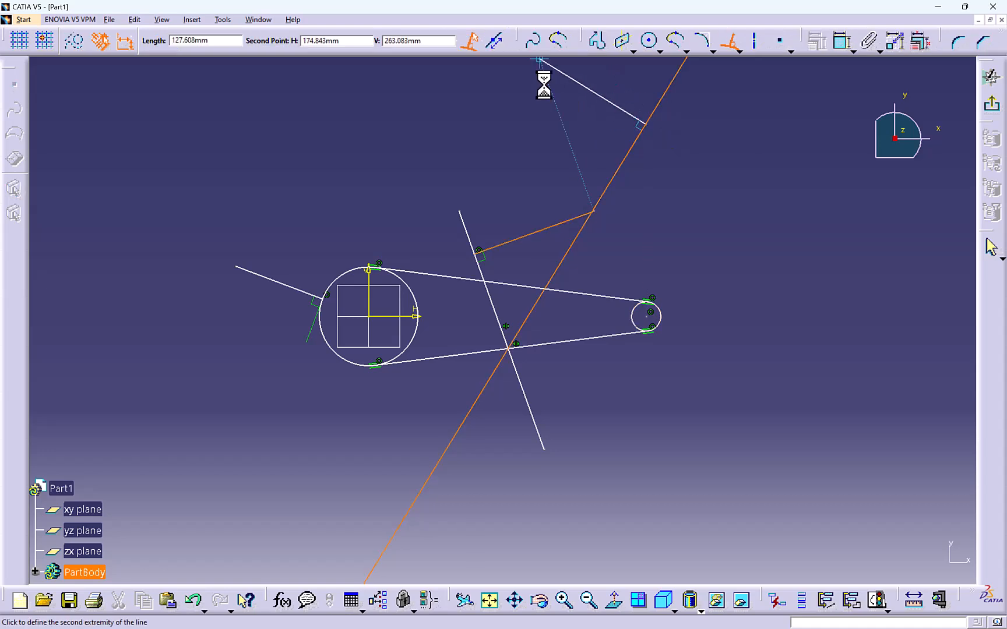
left_click(540, 64)
- Delete all the circles and lines in the sketch, including the infinite bisecting line
mouse_move(587, 172)
middle_mouse_down()
mouse_move(594, 215)
mouse_move(717, 221)
middle_mouse_up()
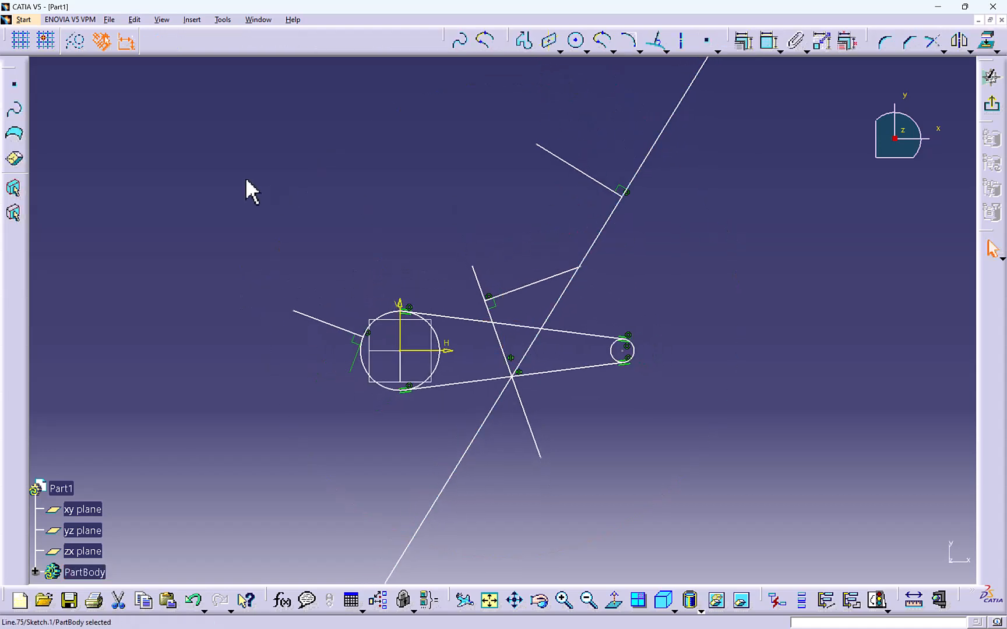
left_click_drag(254, 168, 705, 454)
key("Delete")
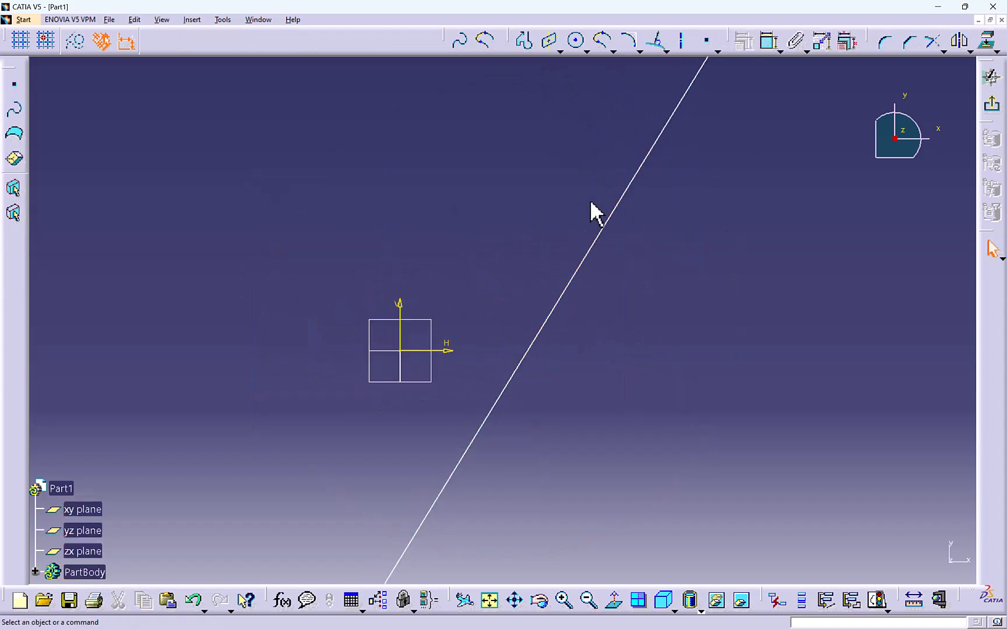
left_click(604, 227)
key("Delete")
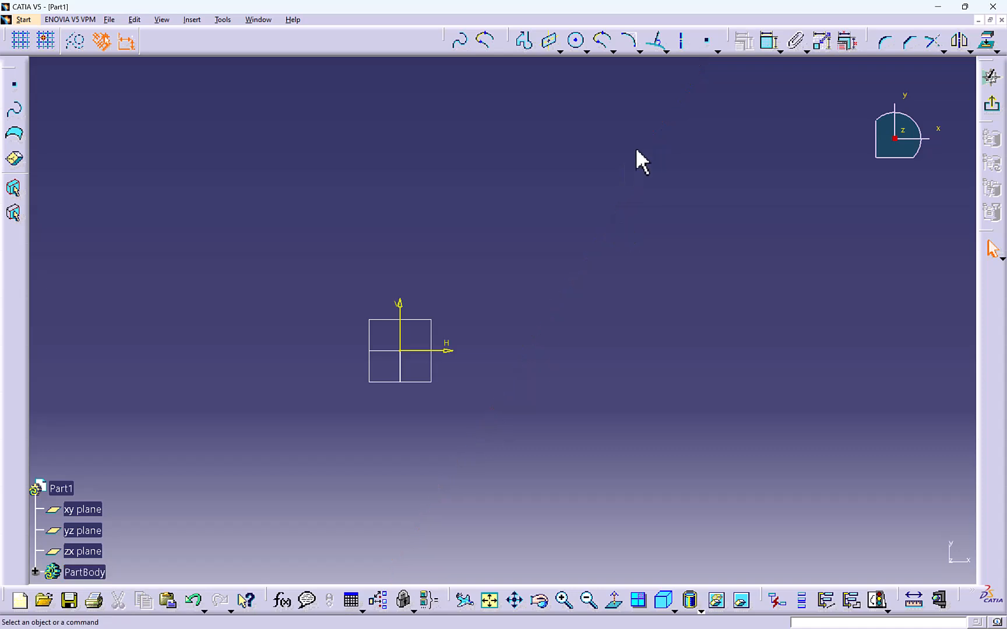
- Draw a vertical axis to the right of the sketch origin with the Axis tool, and delete it
left_click(683, 45)
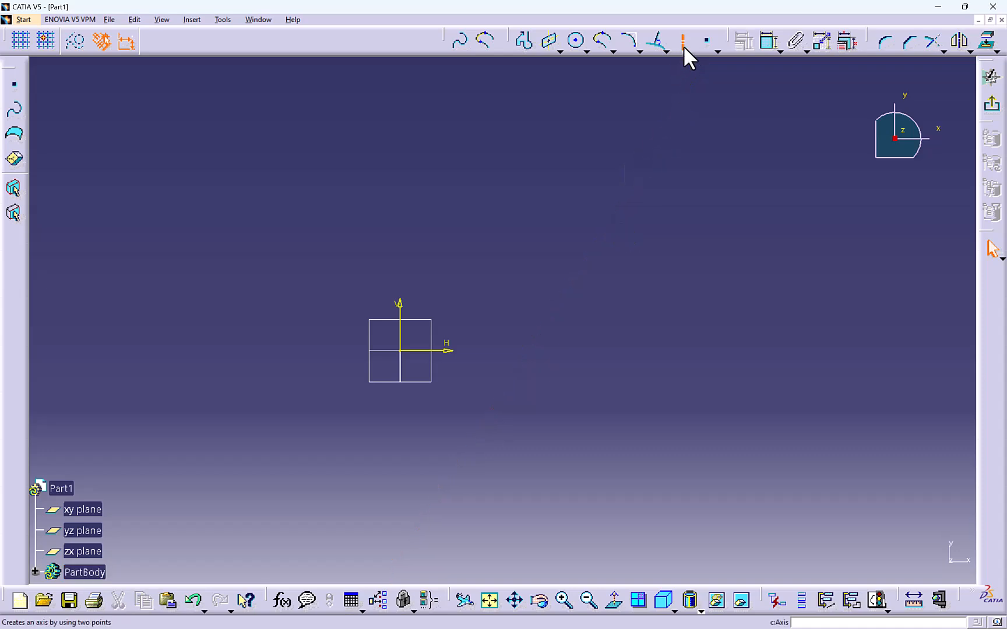
middle_click_drag(557, 203, 592, 159)
left_click(613, 187)
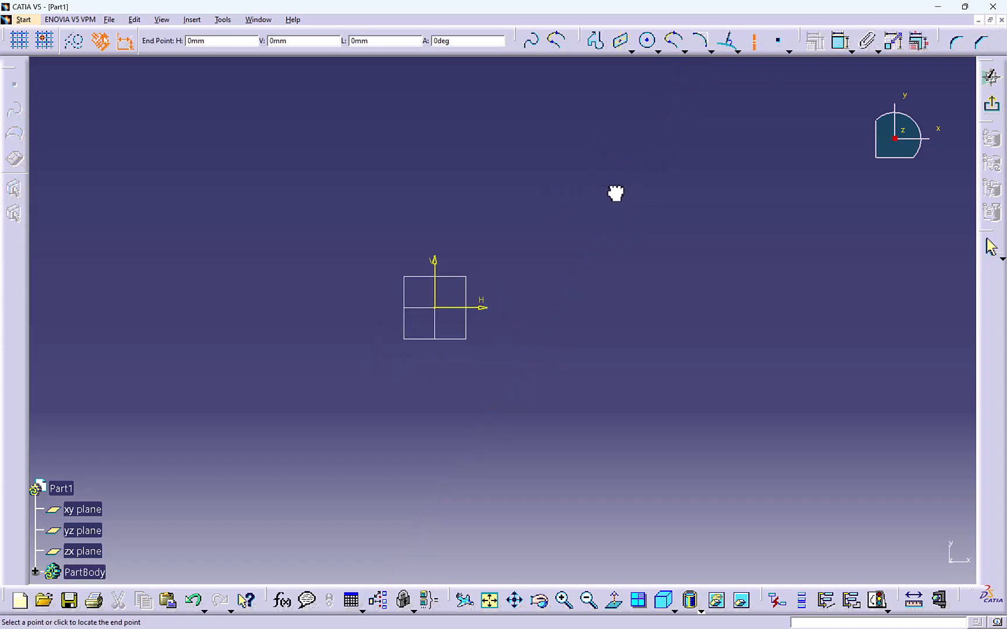
left_click(613, 413)
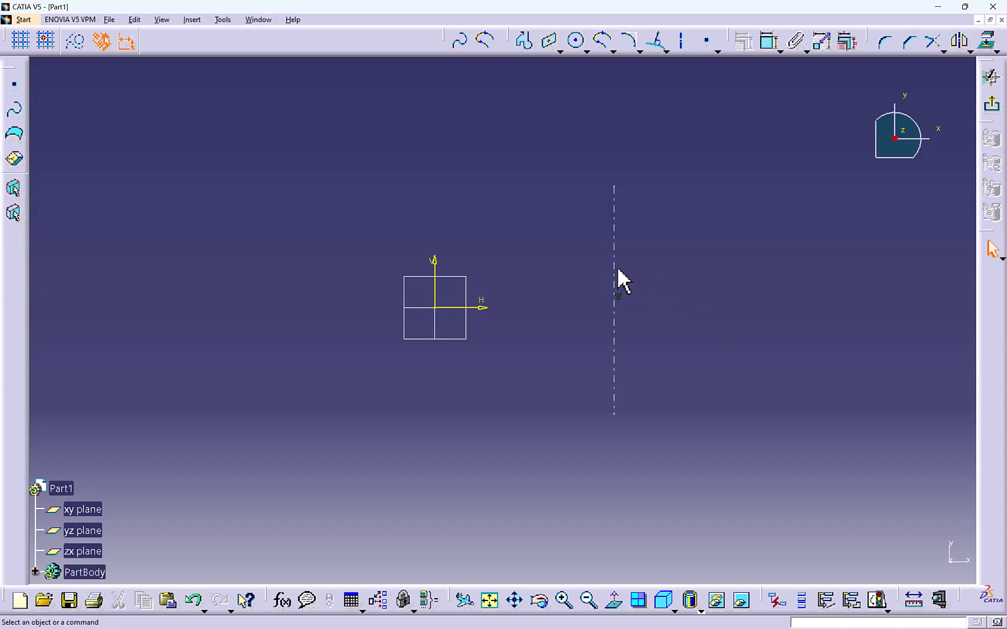
left_click(614, 241)
key("Delete")
- Detach the Point tools as a floating toolbar and place it clear of the sketch origin
left_click(716, 51)
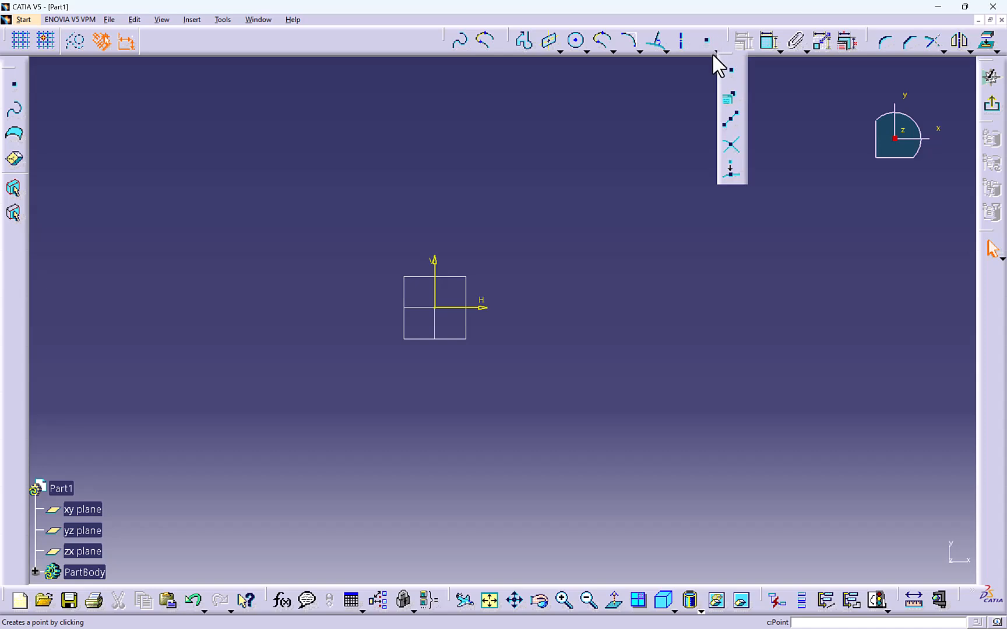
left_click_drag(679, 64, 466, 42)
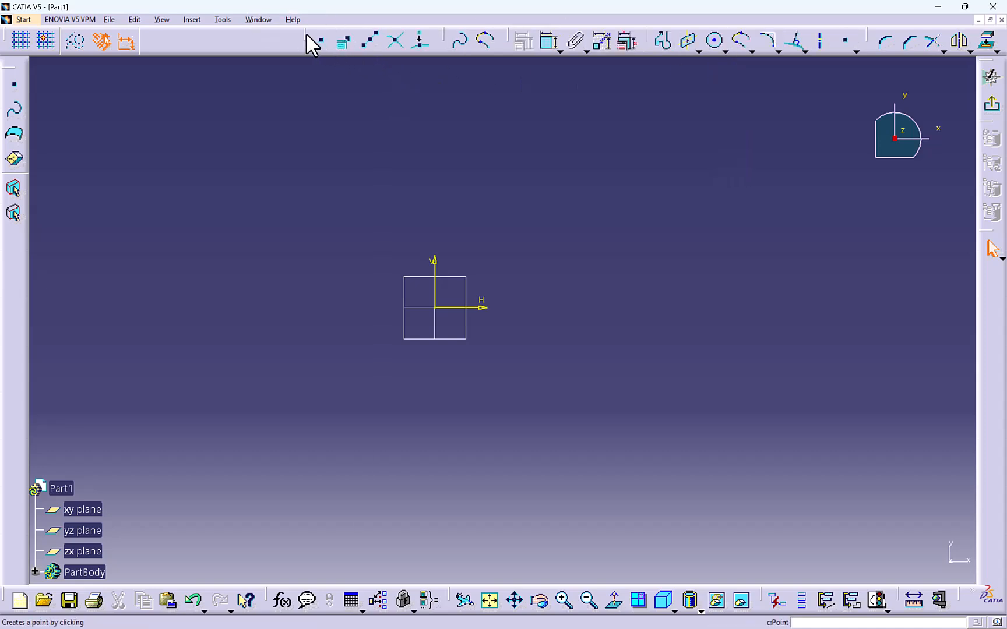
left_click_drag(306, 36, 440, 197)
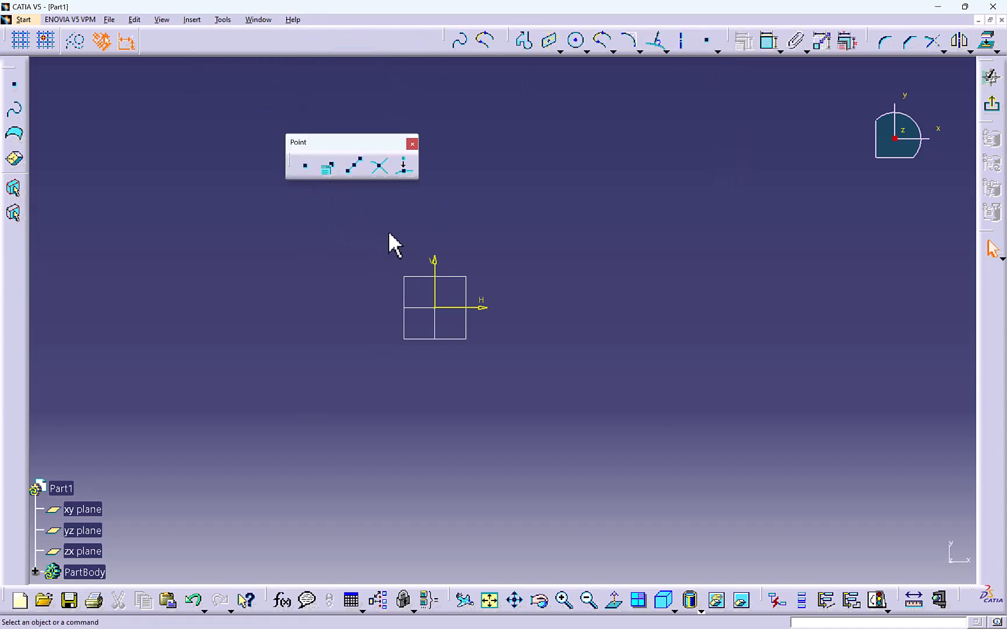
left_click(306, 166)
left_click_drag(318, 142, 133, 103)
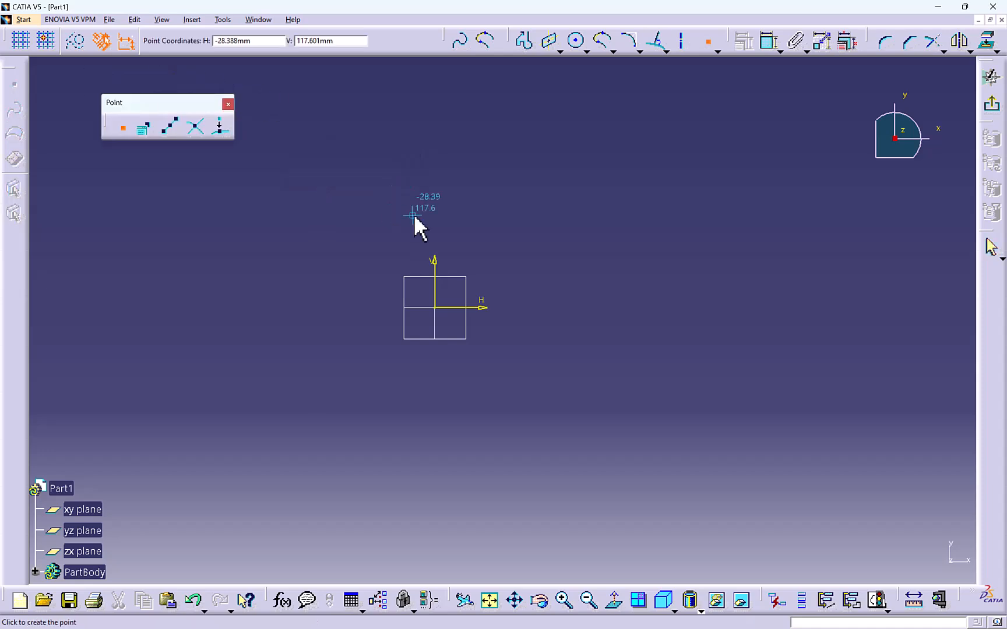
- Place a point on the horizontal axis at about H 177 mm and another at about H 247 mm, V 112 mm
middle_click_drag(537, 221, 378, 201)
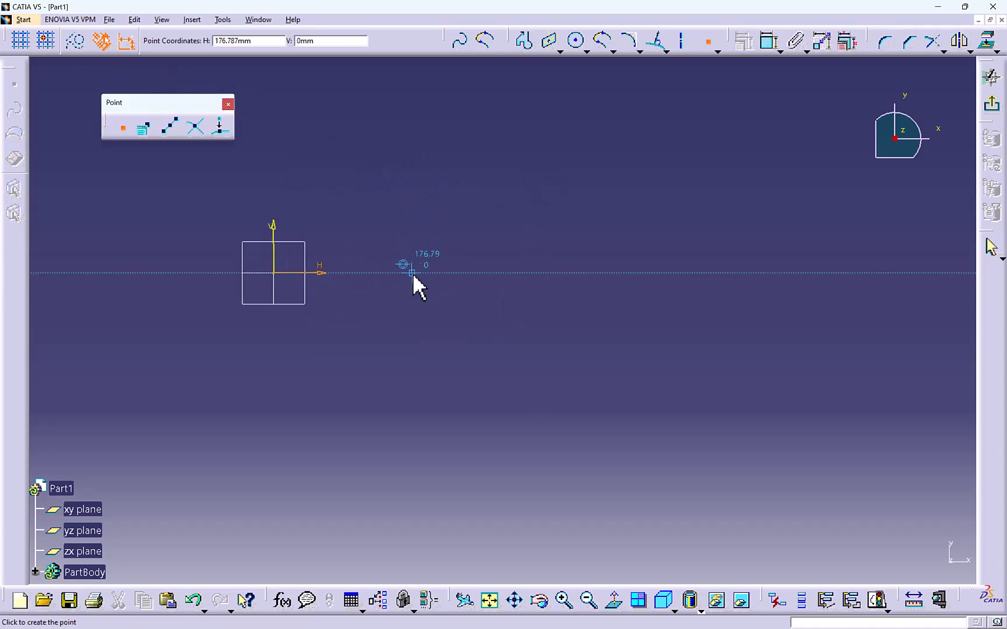
left_click(412, 273)
left_click(123, 127)
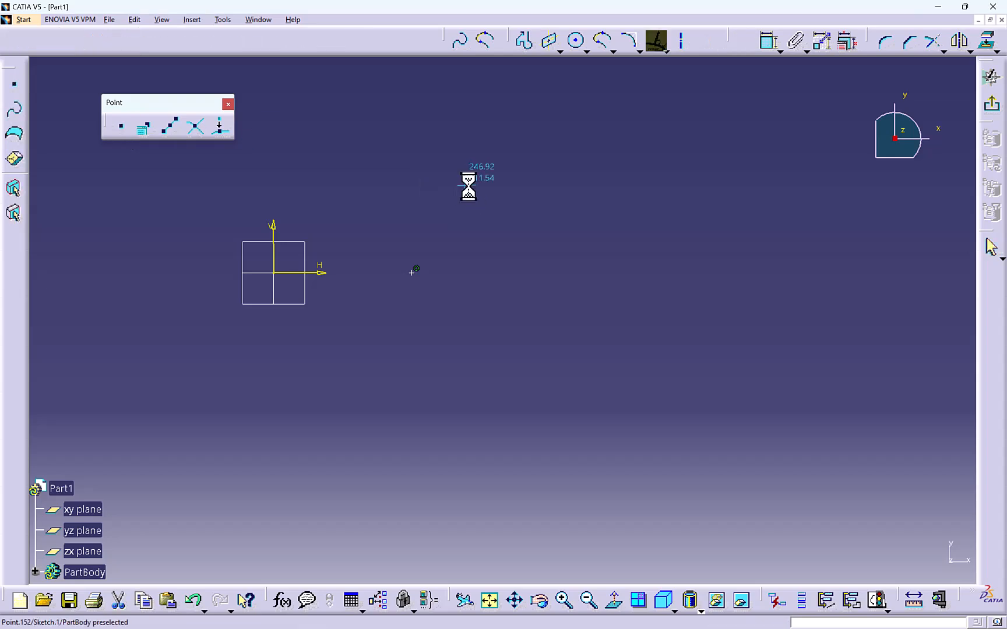
left_click(468, 185)
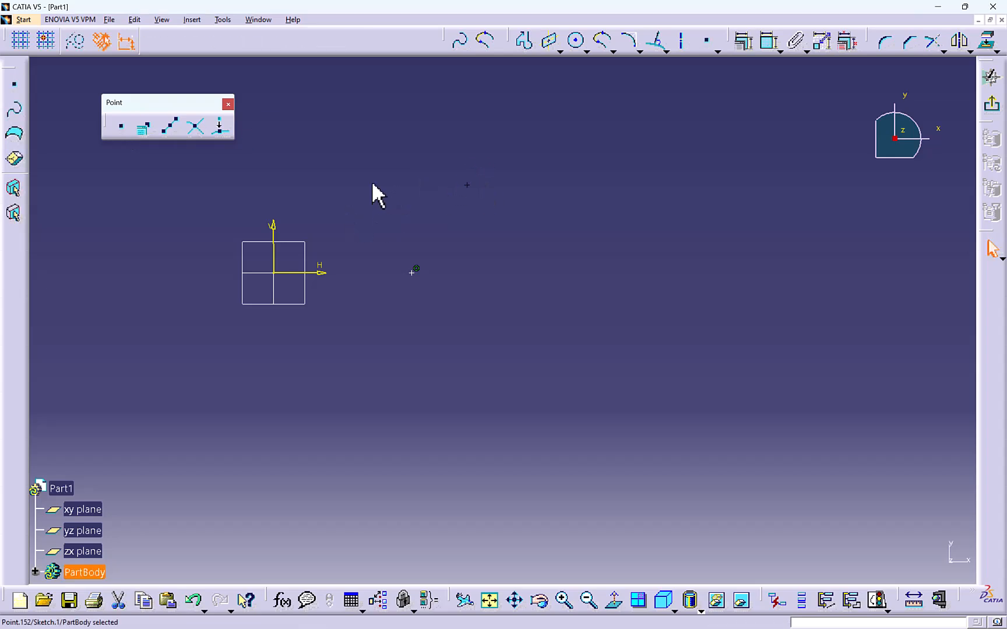
- Place four more free points in succession, curving down and around to the right of the existing two points
left_click(121, 126)
left_click(617, 344)
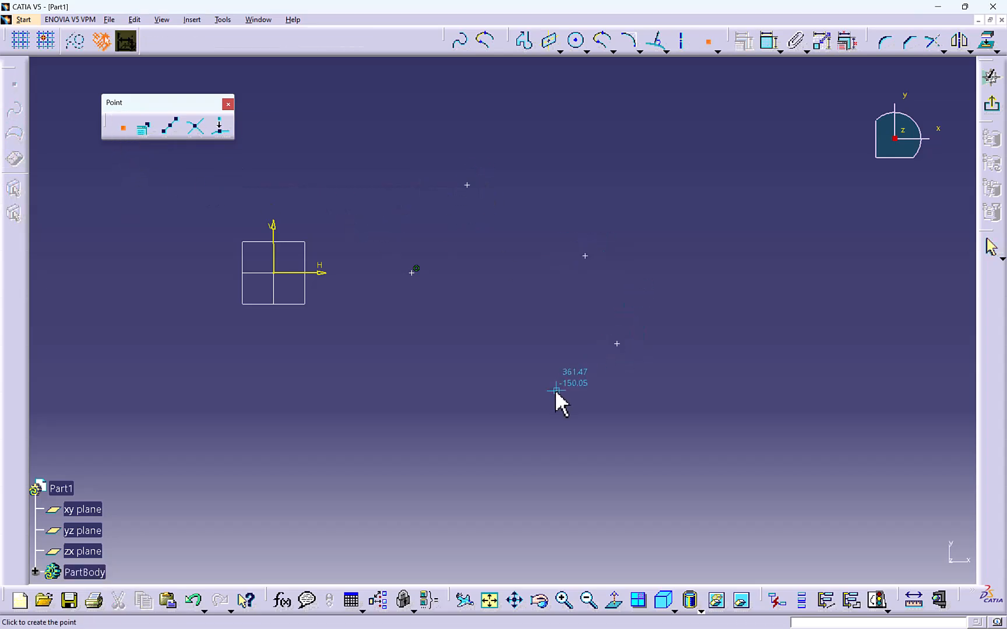
left_click(557, 390)
left_click(484, 436)
key("Escape")
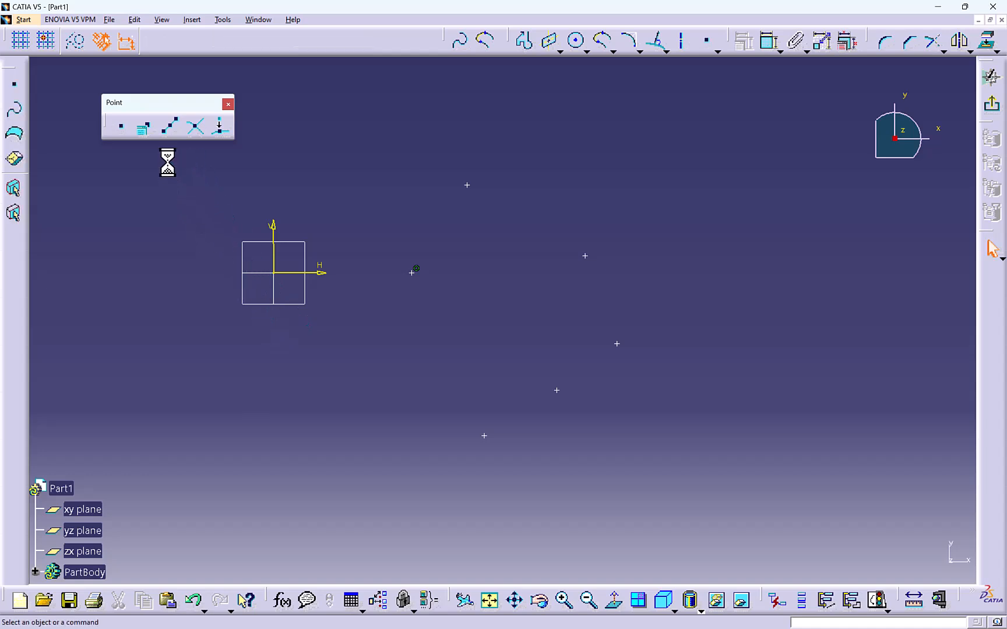
- Delete all the free points from the sketch
left_click_drag(419, 151, 717, 460)
key("Delete")
left_click_drag(521, 277, 398, 306)
key("Delete")
- Create a point by Cartesian coordinates at H 50 mm and V 100 mm
left_click(146, 130)
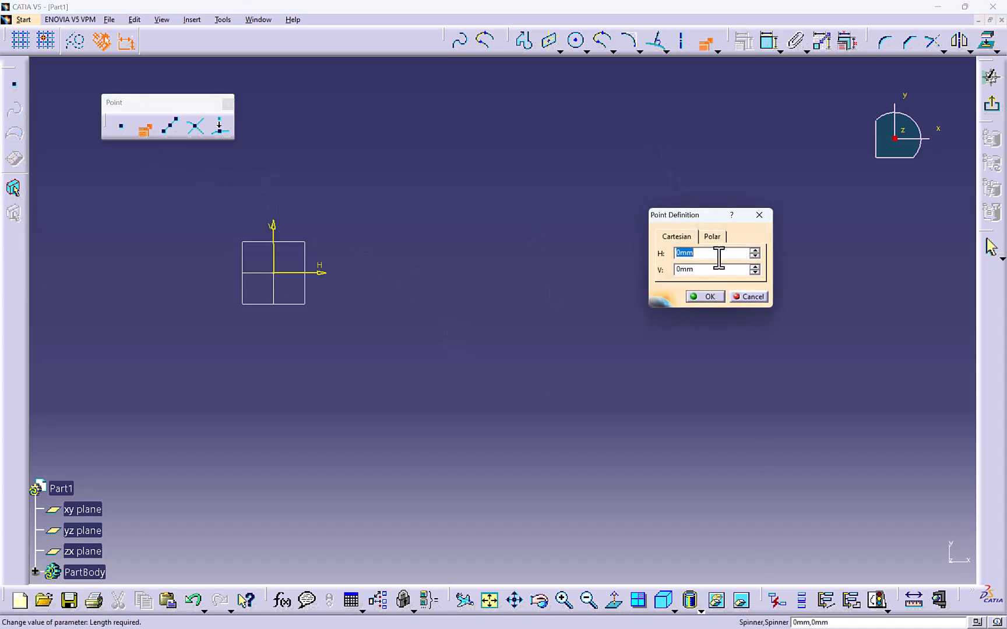
type("50")
key("Tab")
type("100")
key("Return")
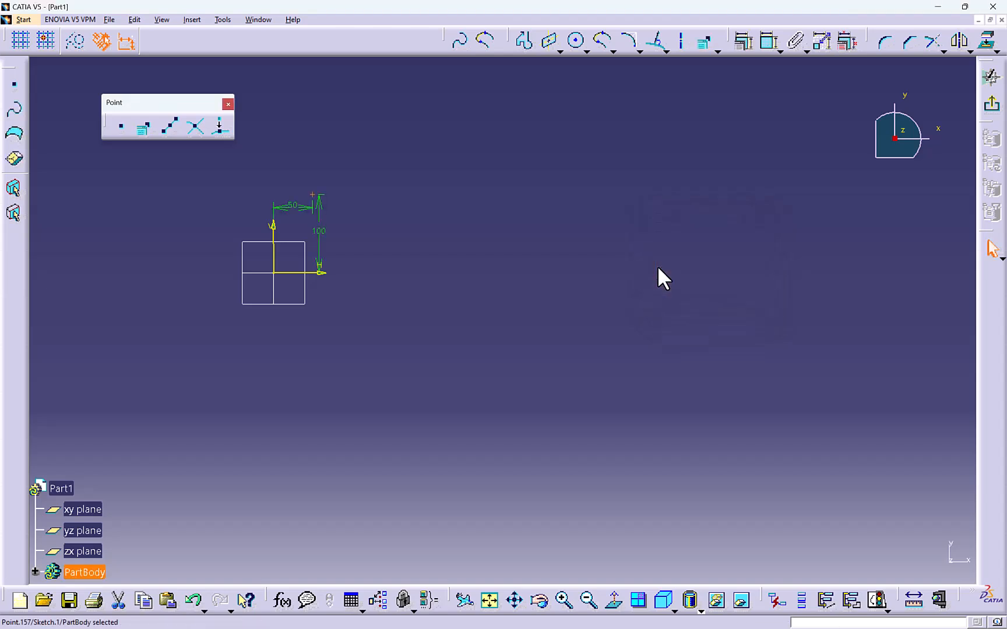
- Create a second point by polar coordinates with radius 100 mm and angle 45 degrees
mouse_move(586, 260)
middle_mouse_down()
mouse_move(623, 263)
mouse_move(679, 244)
mouse_move(644, 257)
middle_mouse_up()
left_click(142, 124)
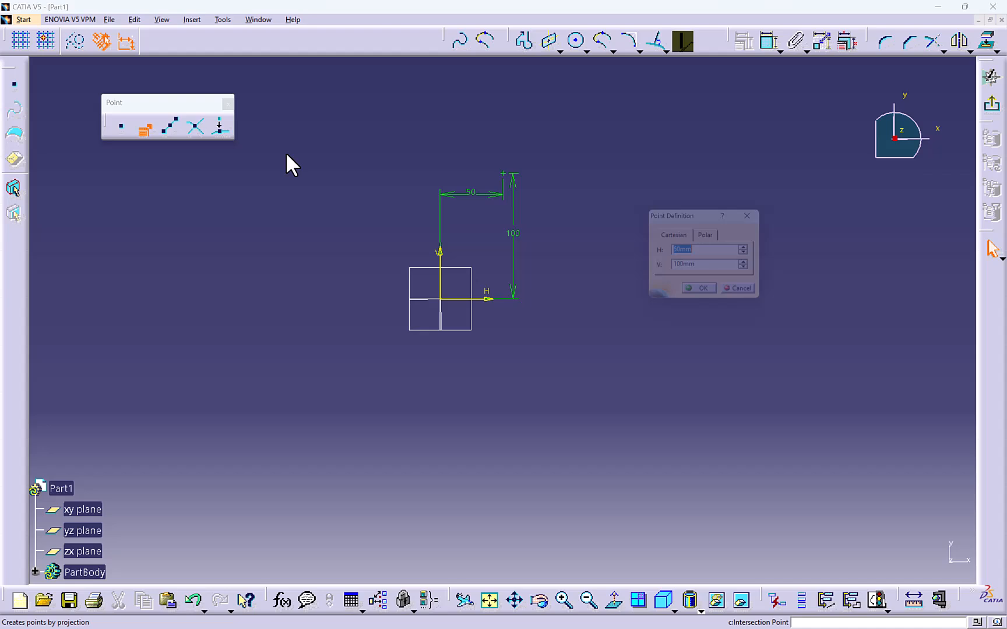
left_click(716, 236)
middle_click_drag(581, 223, 512, 214)
left_click_drag(727, 252, 656, 252)
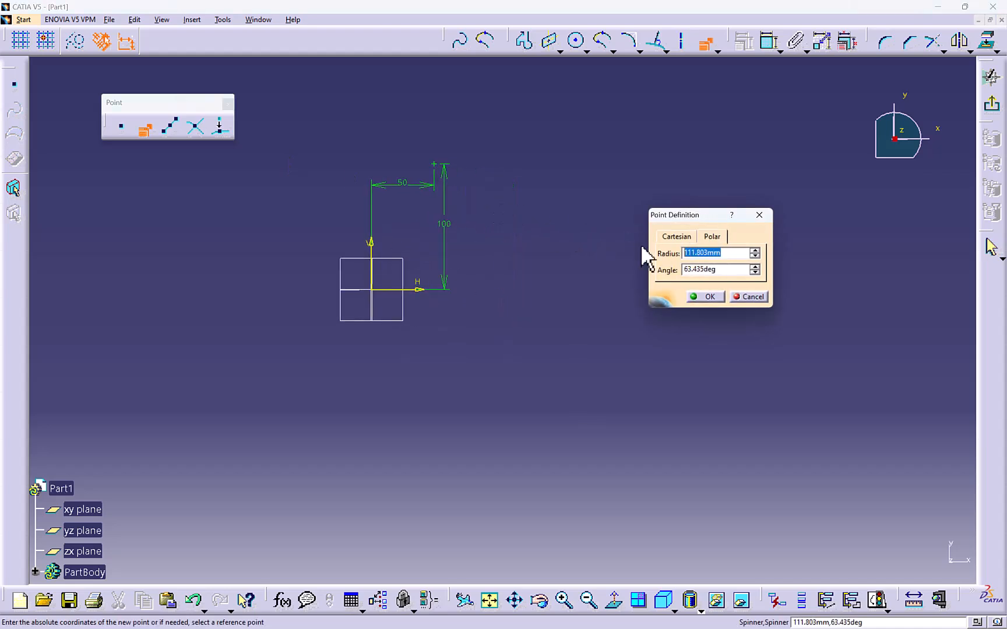
type("100")
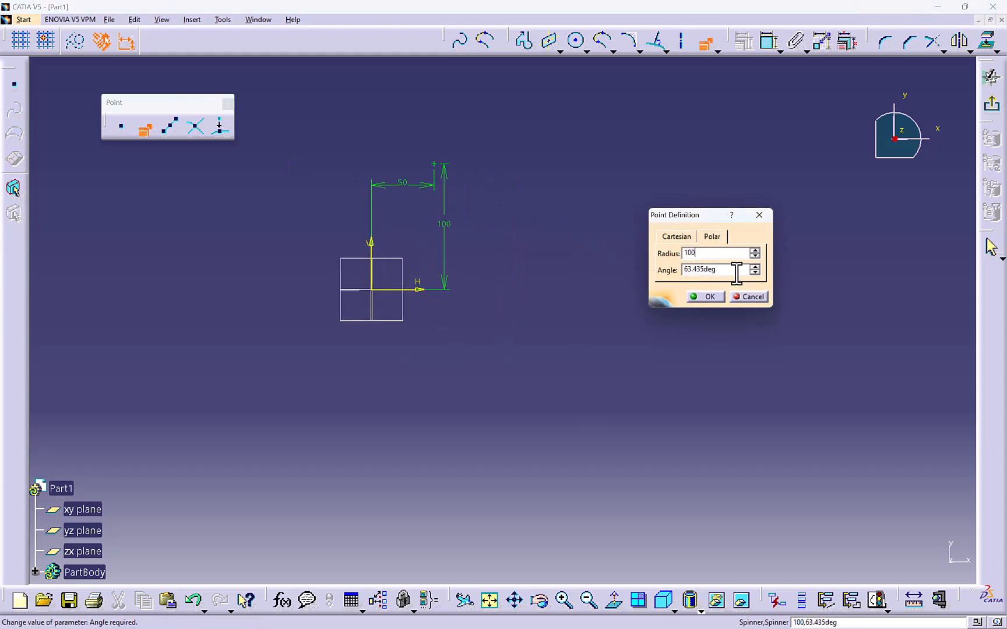
left_click_drag(736, 272, 634, 267)
type("45")
key("Return")
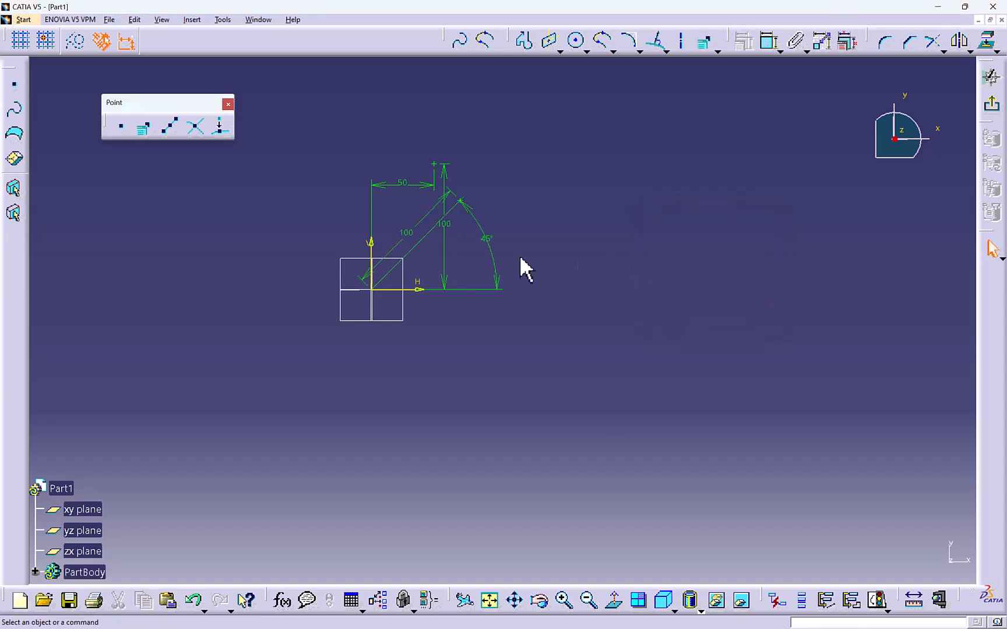
- Delete both coordinate points together with their dimensions
mouse_move(483, 245)
middle_mouse_down()
mouse_move(475, 231)
mouse_move(497, 206)
mouse_move(545, 310)
middle_mouse_up()
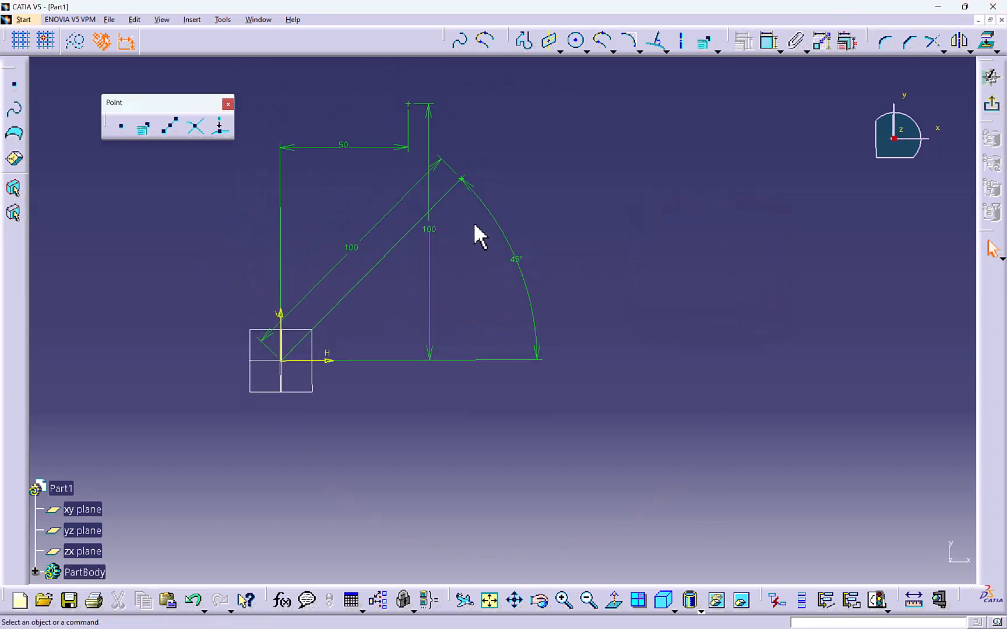
mouse_move(475, 226)
middle_mouse_down()
mouse_move(485, 186)
mouse_move(513, 234)
middle_mouse_up()
left_click_drag(358, 173, 616, 385)
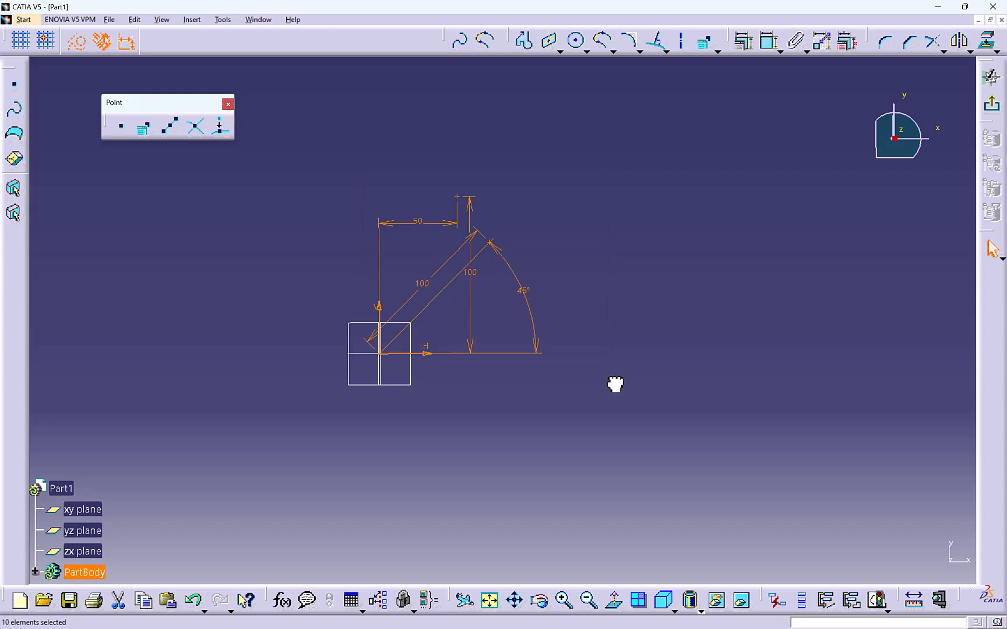
key("Delete")
- Draw a slanted line with the Profile tool, rising to the right from a point on the horizontal axis
middle_click_drag(338, 240, 326, 209)
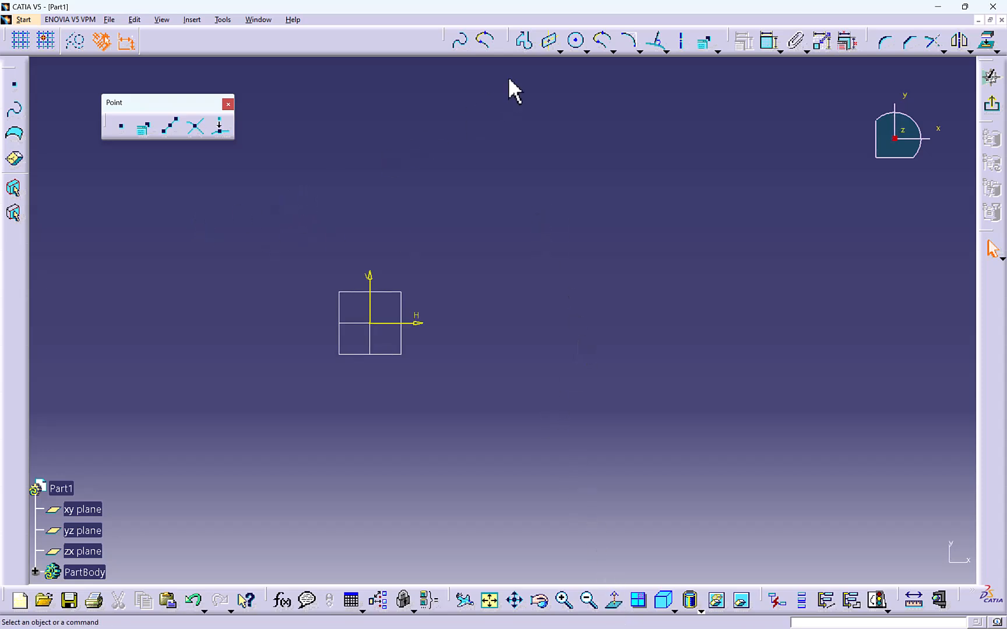
left_click(523, 41)
left_click(486, 320)
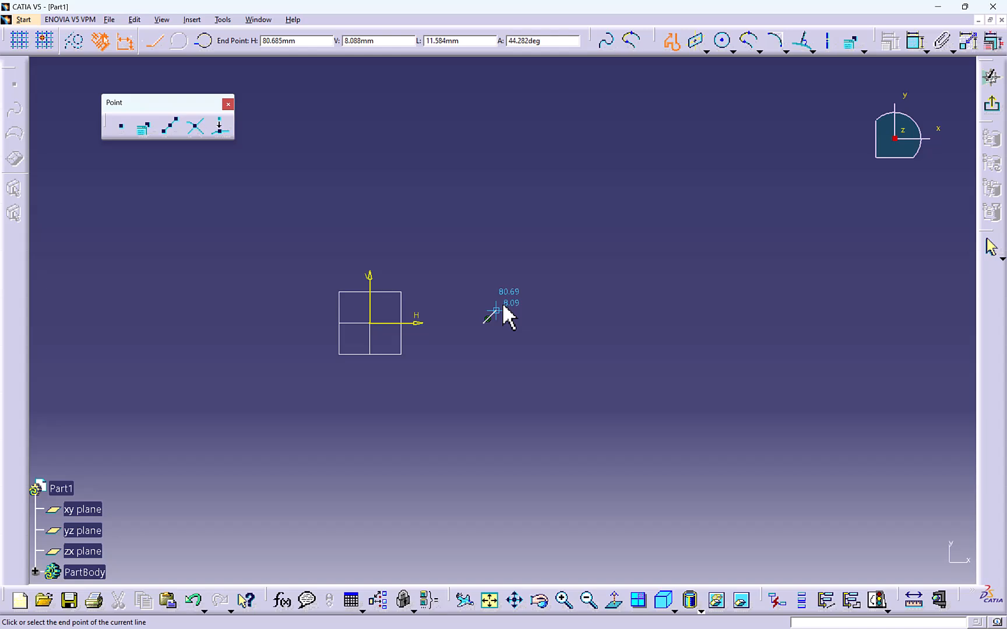
left_click(655, 186)
key("Escape")
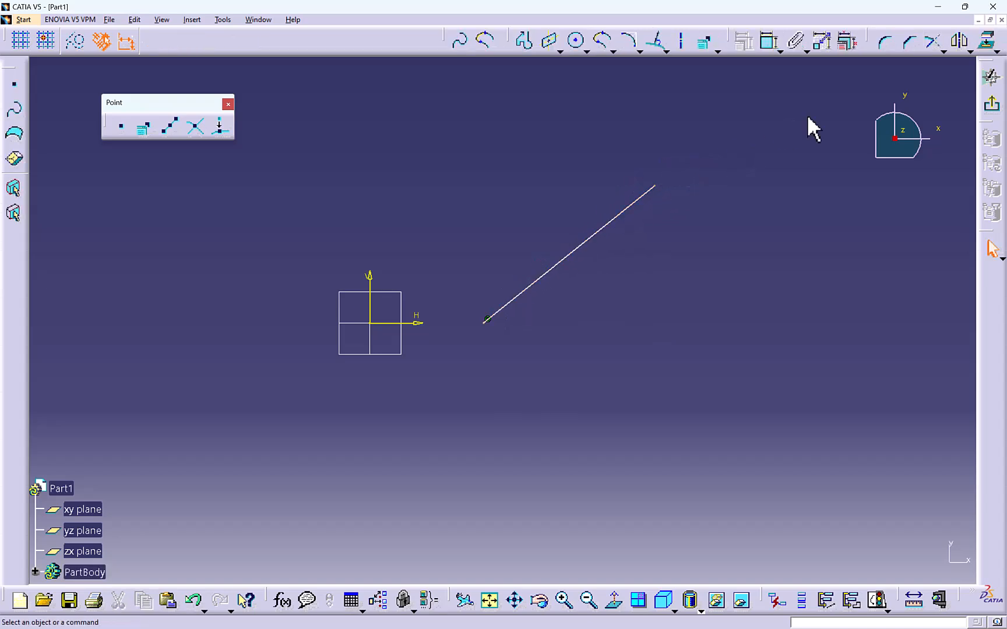
- Dimension the slanted line's length and set it to 140 mm
left_click(771, 42)
left_click(597, 234)
double_click(622, 265)
type("140")
key("Return")
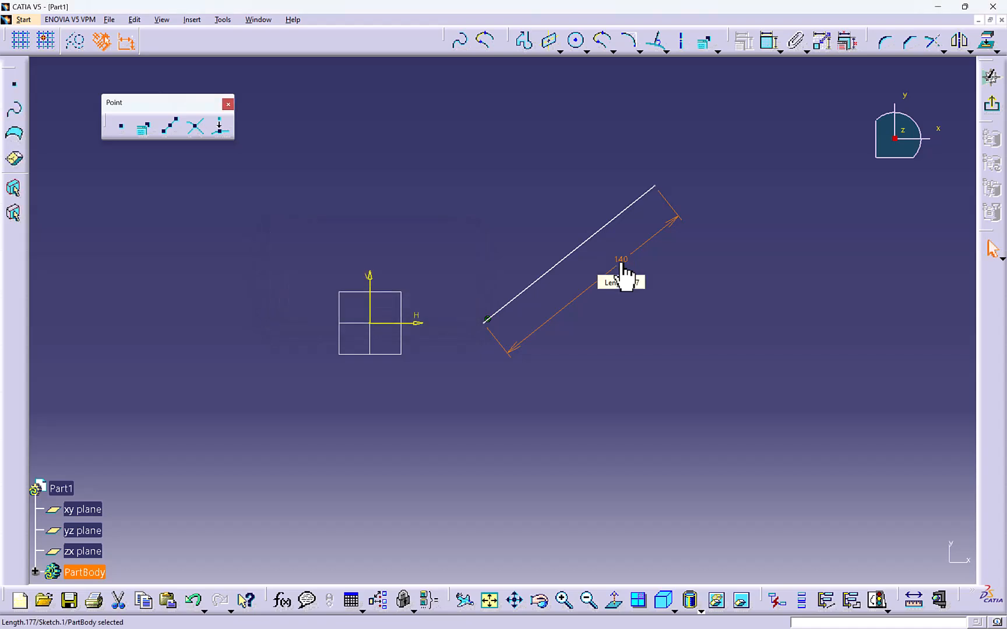
- Create 8 equidistant points along the 140 mm slanted line
left_click(171, 127)
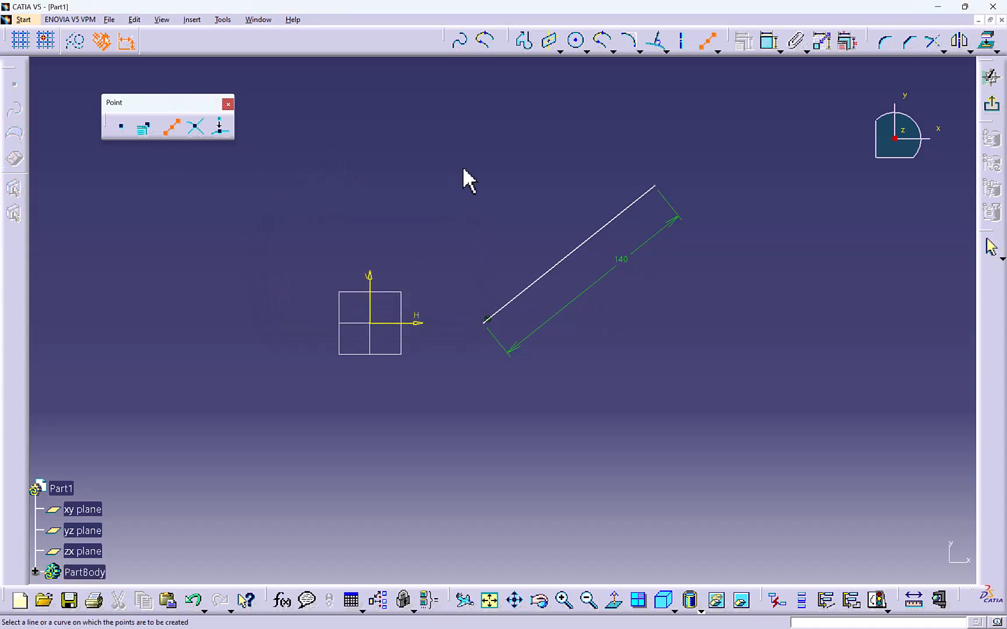
left_click(579, 249)
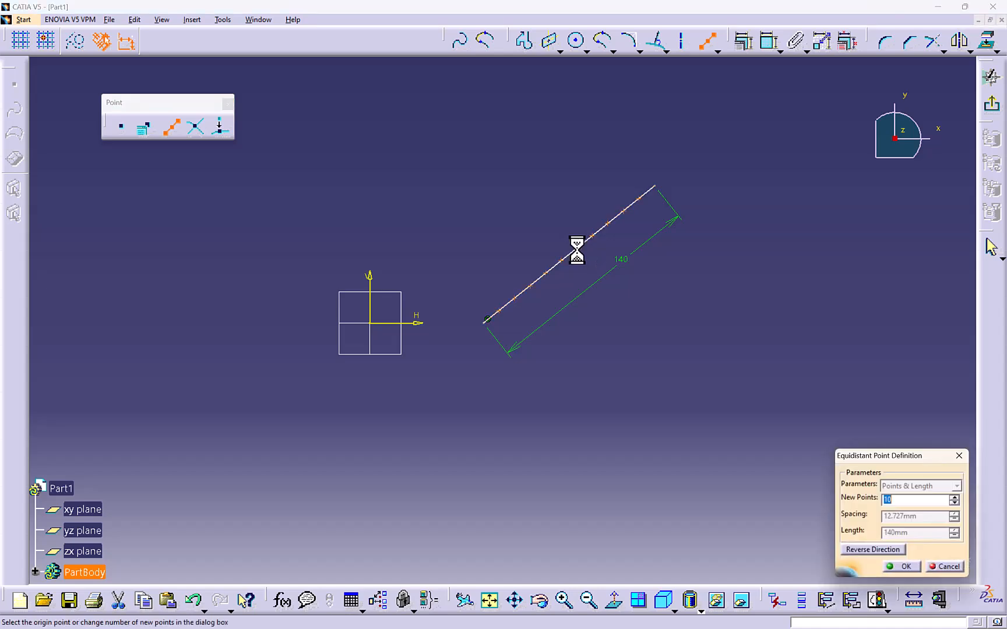
left_click_drag(868, 455, 791, 320)
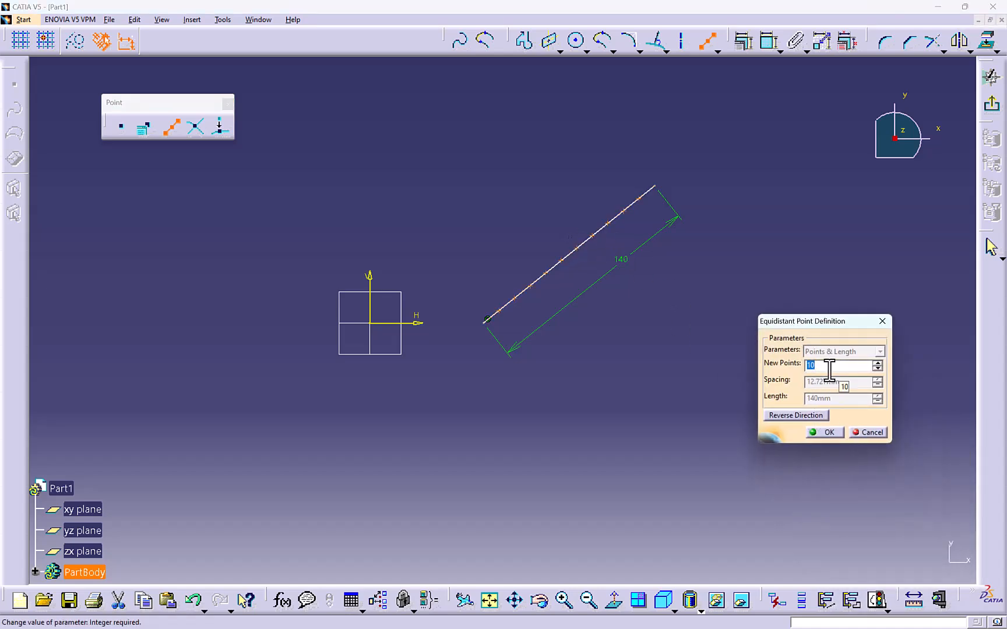
left_click(688, 396)
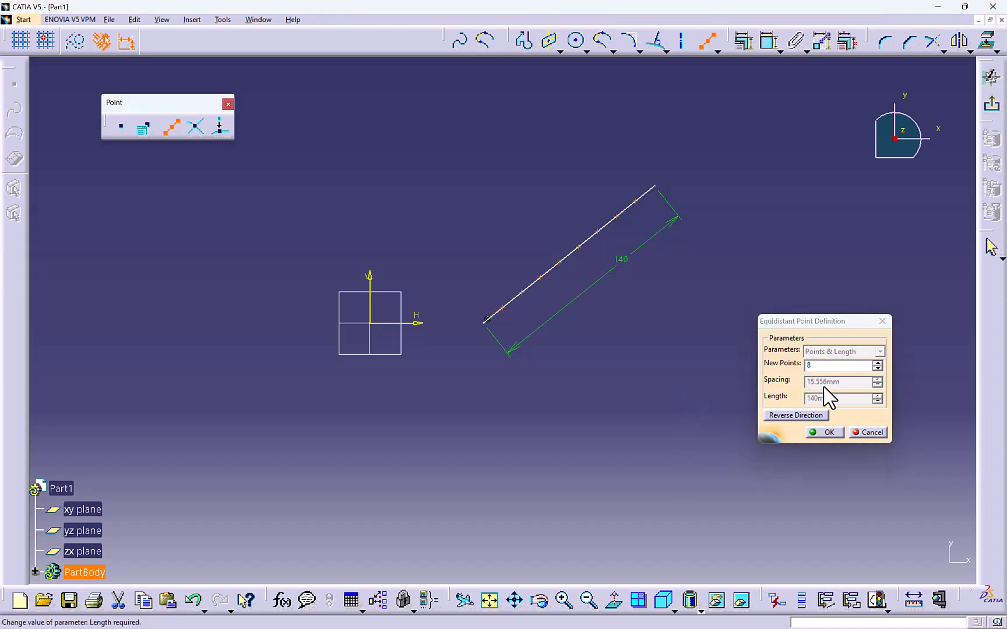
left_click(825, 432)
- Set the spacing dimension between the line's lower end and the first equidistant point to 150 mm
mouse_move(547, 300)
middle_mouse_down()
mouse_move(537, 189)
mouse_move(467, 385)
mouse_move(467, 317)
mouse_move(448, 381)
mouse_move(400, 349)
middle_mouse_up()
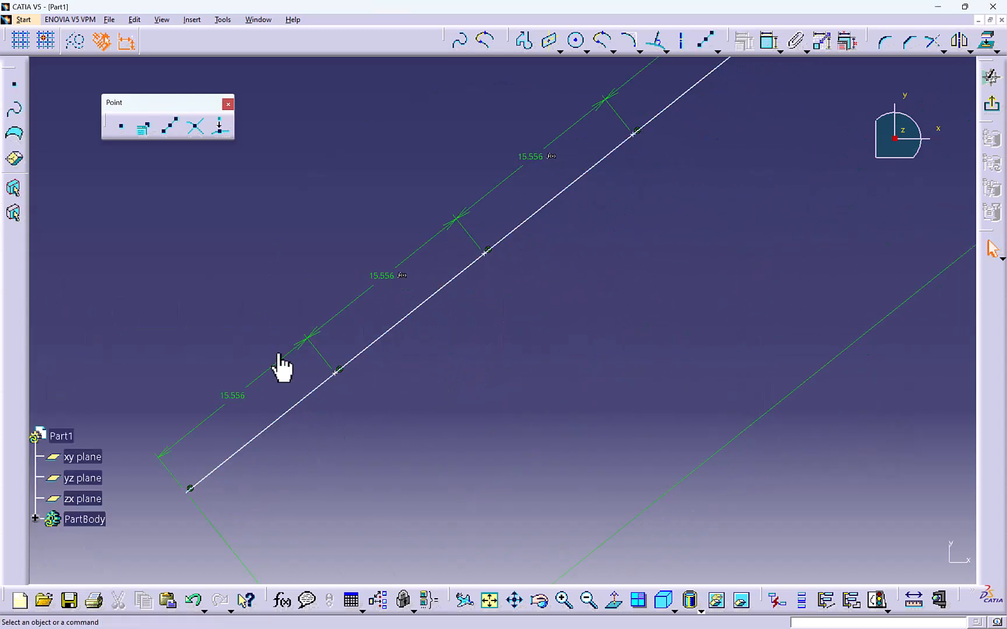
mouse_move(321, 375)
middle_mouse_down()
mouse_move(369, 351)
mouse_move(414, 449)
mouse_move(461, 423)
middle_mouse_up()
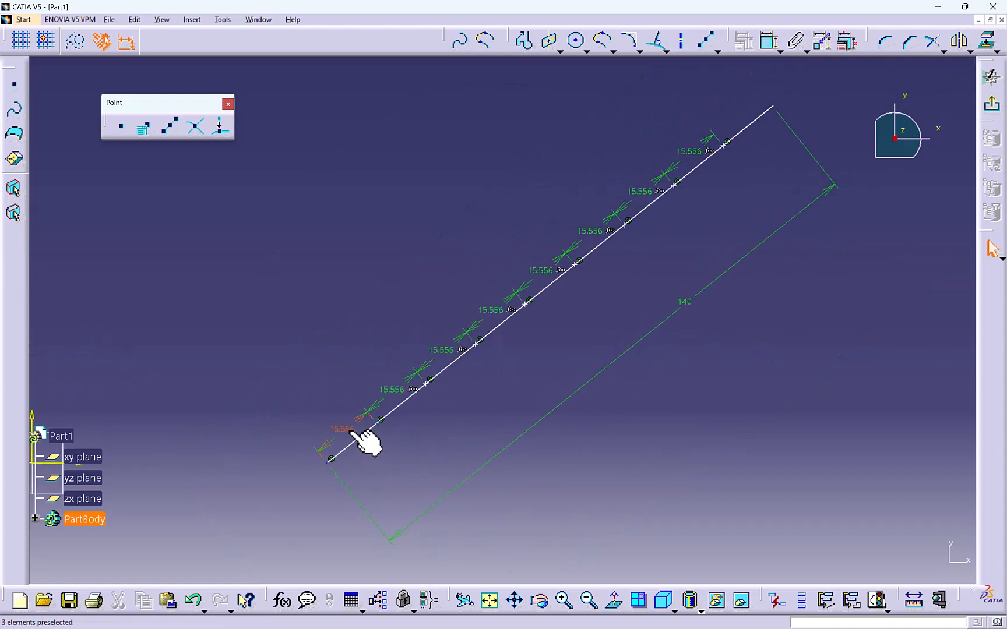
double_click(349, 429)
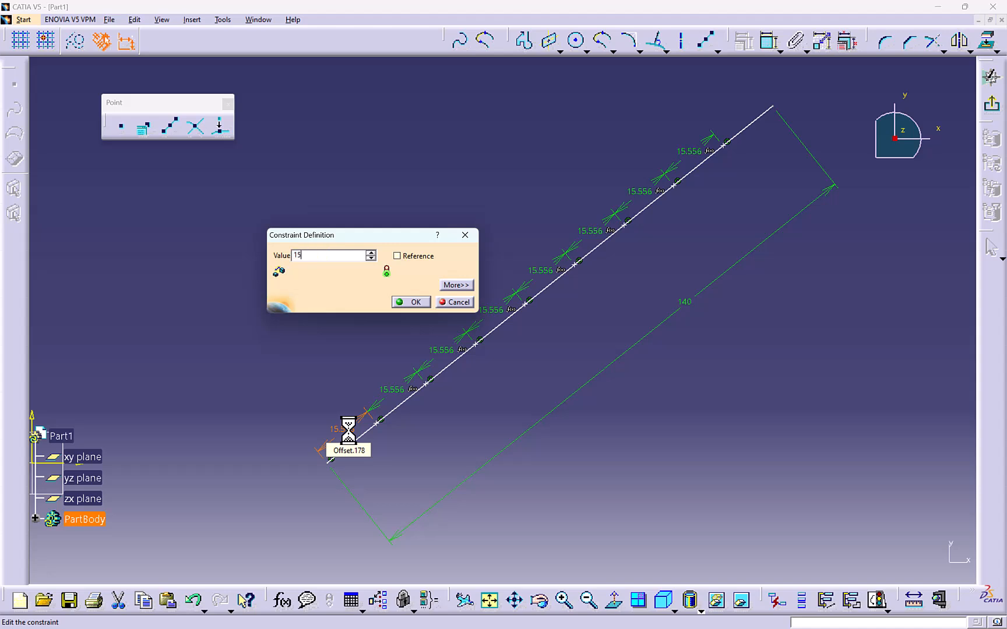
mouse_move(456, 367)
middle_mouse_down()
mouse_move(486, 558)
mouse_move(508, 349)
middle_mouse_up()
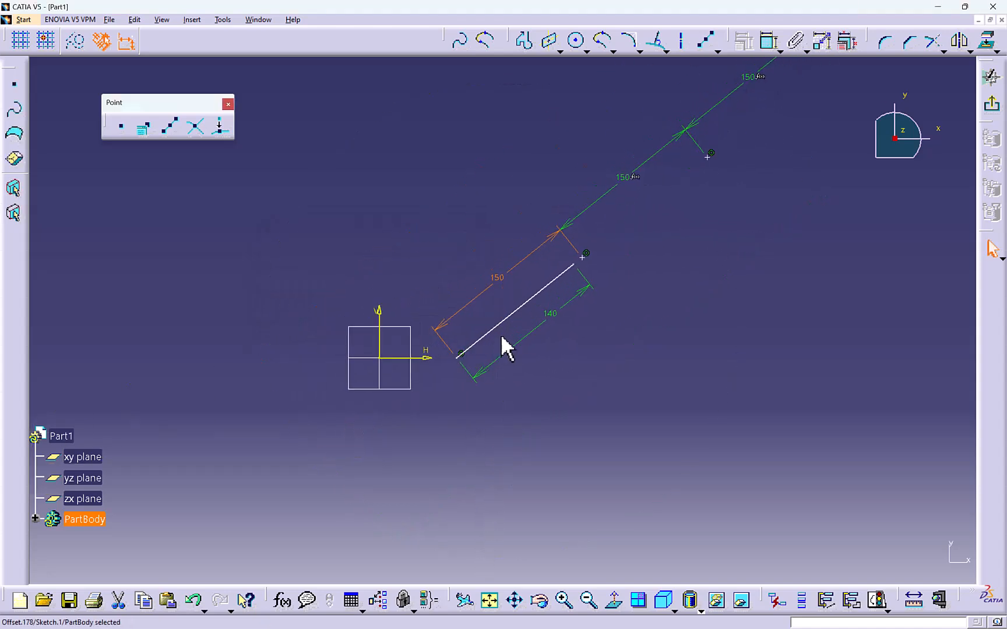
- Set the spacing dimension from the line's lower end to the first equidistant point to 10 mm
double_click(499, 281)
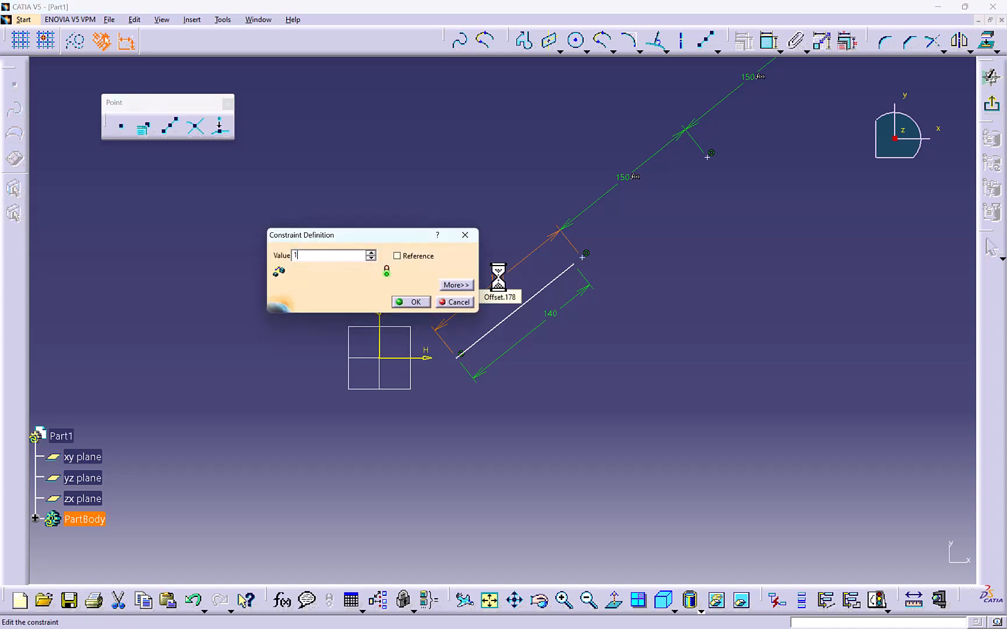
key("Return")
mouse_move(499, 391)
middle_mouse_down()
mouse_move(490, 341)
mouse_move(471, 315)
mouse_move(512, 247)
middle_mouse_up()
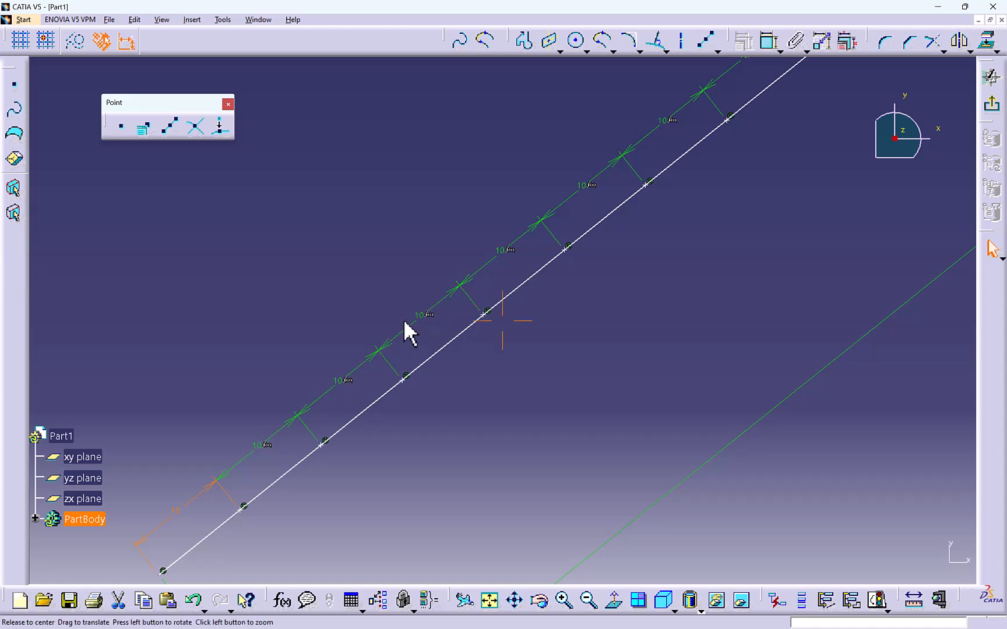
- Draw a slanted profile line crossing the 140 mm line near its upper end
mouse_move(407, 333)
middle_mouse_down()
mouse_move(440, 253)
mouse_move(480, 303)
mouse_move(366, 332)
mouse_move(400, 314)
middle_mouse_up()
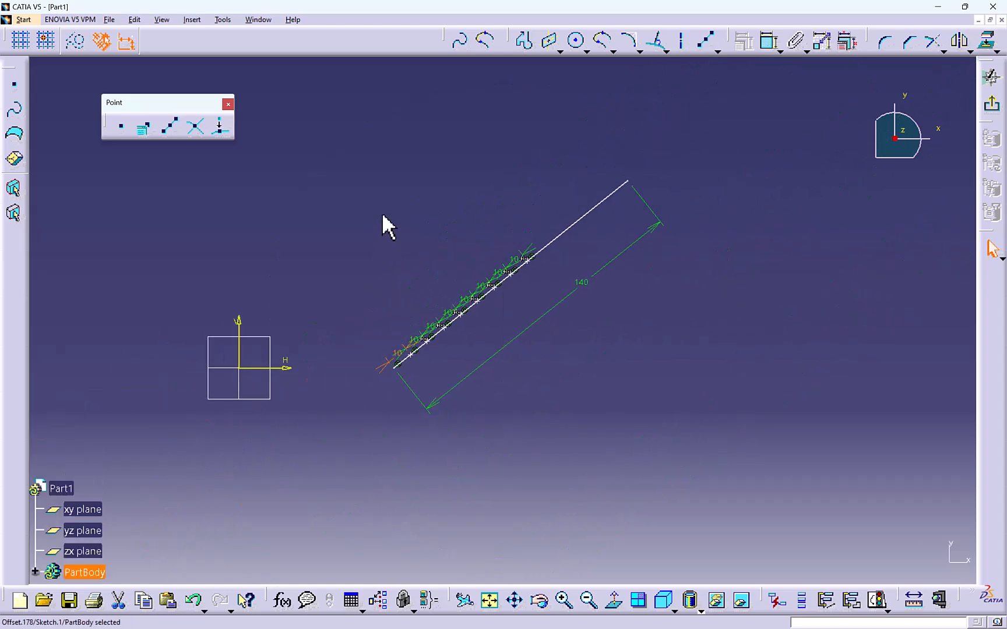
left_click(524, 40)
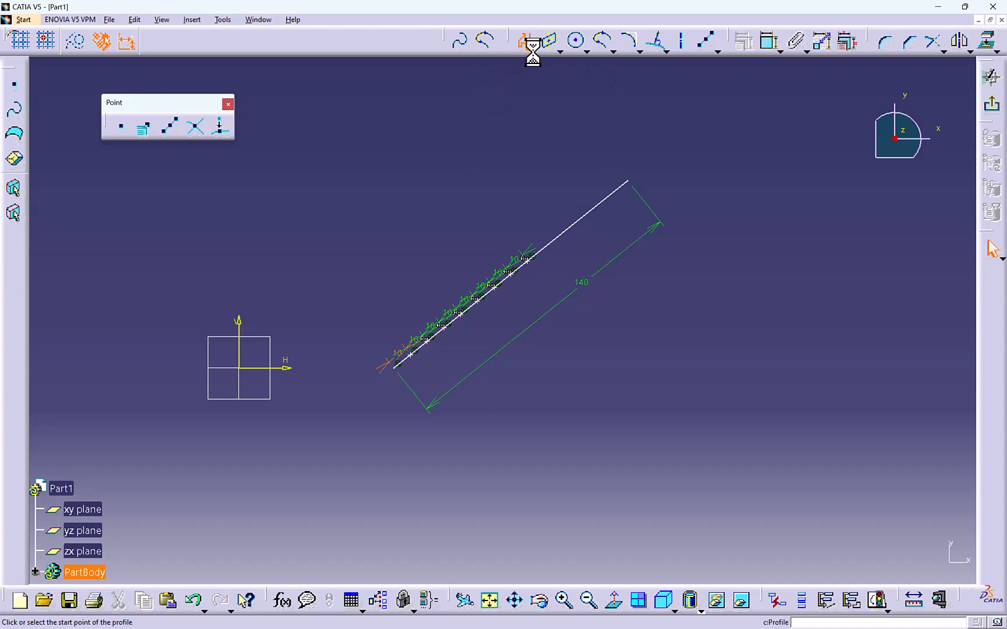
left_click(574, 145)
double_click(662, 376)
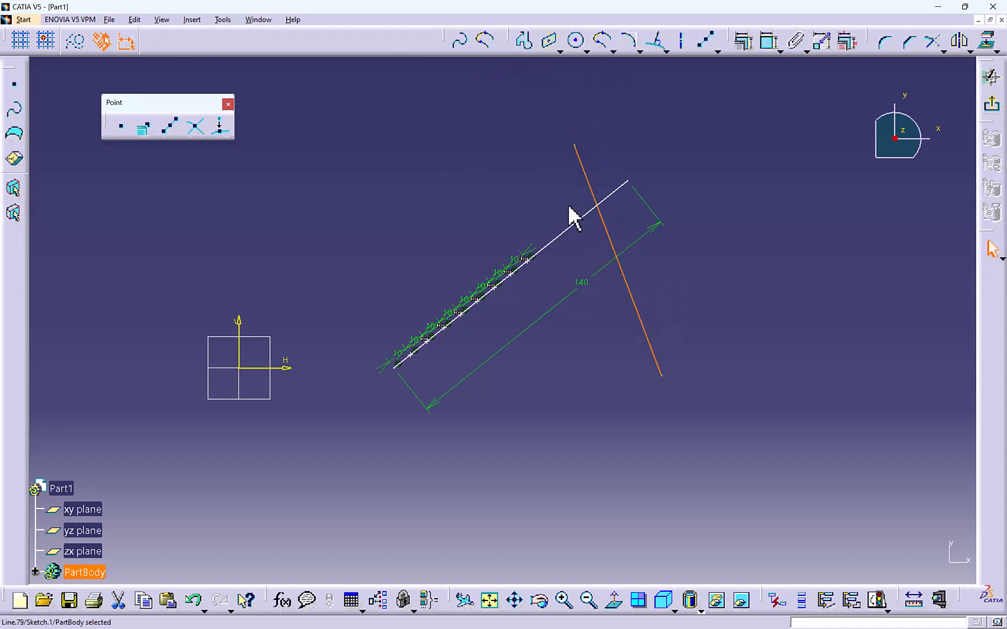
- Create an intersection point where the new slanted line crosses the 140 mm line
left_click(200, 130)
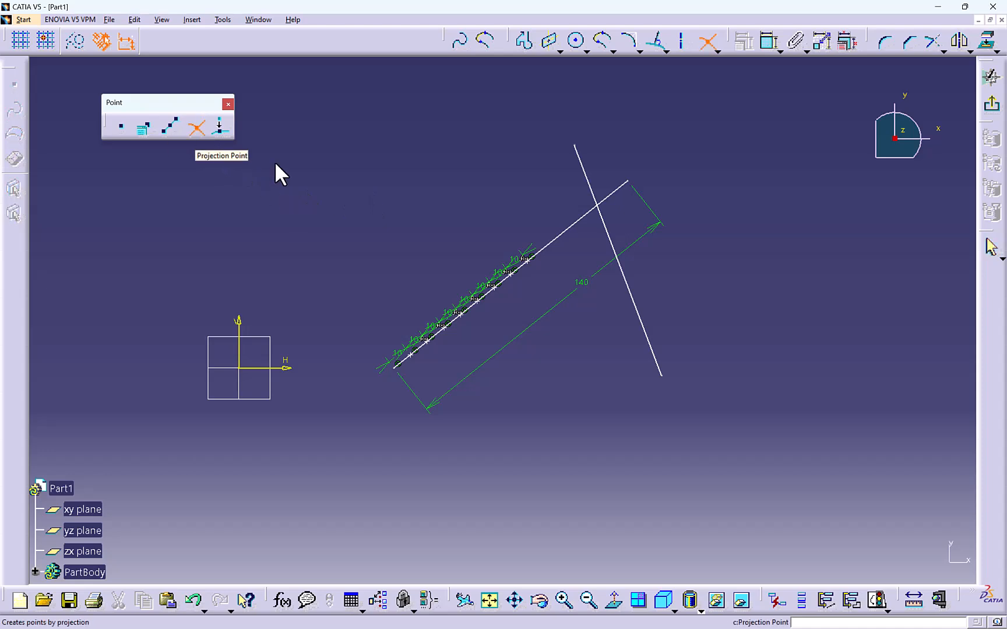
left_click(593, 194)
left_click(628, 204)
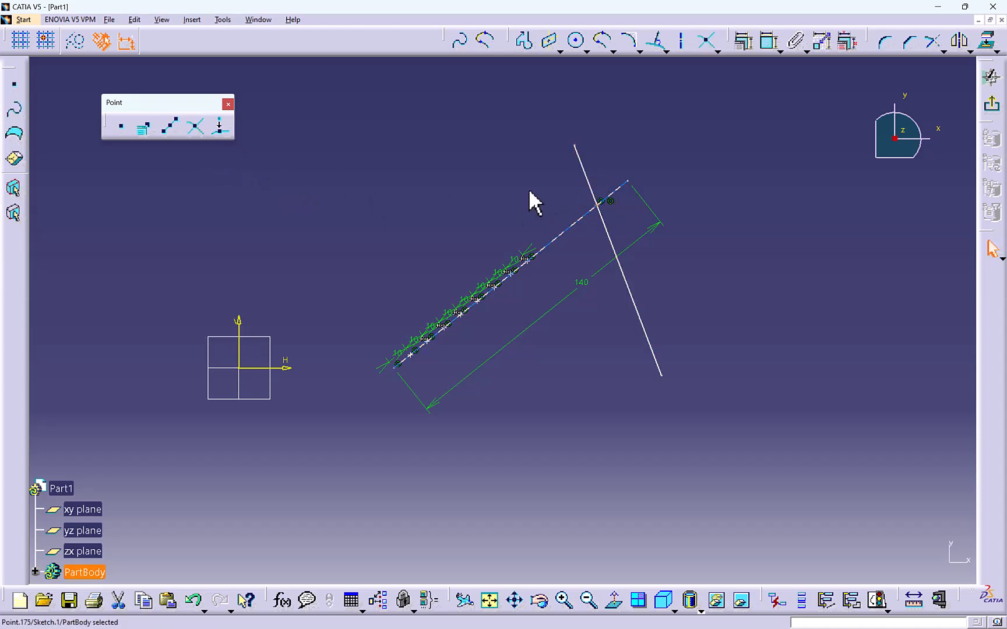
left_click_drag(559, 195, 635, 236)
key("Delete")
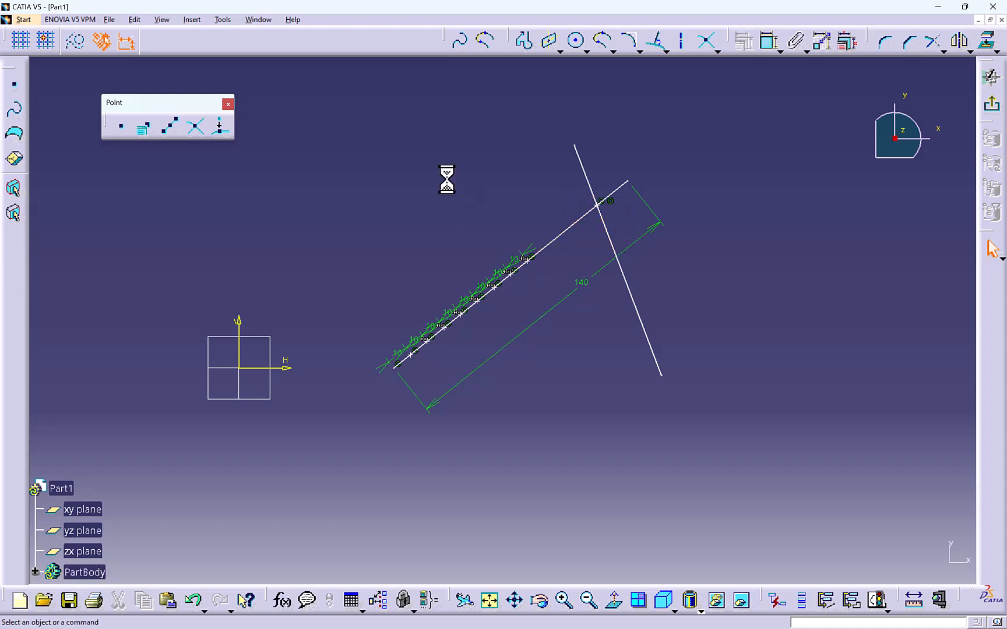
- Project the uppermost of the equally spaced points onto the crossing line with Projection Point
middle_click_drag(394, 220, 474, 222)
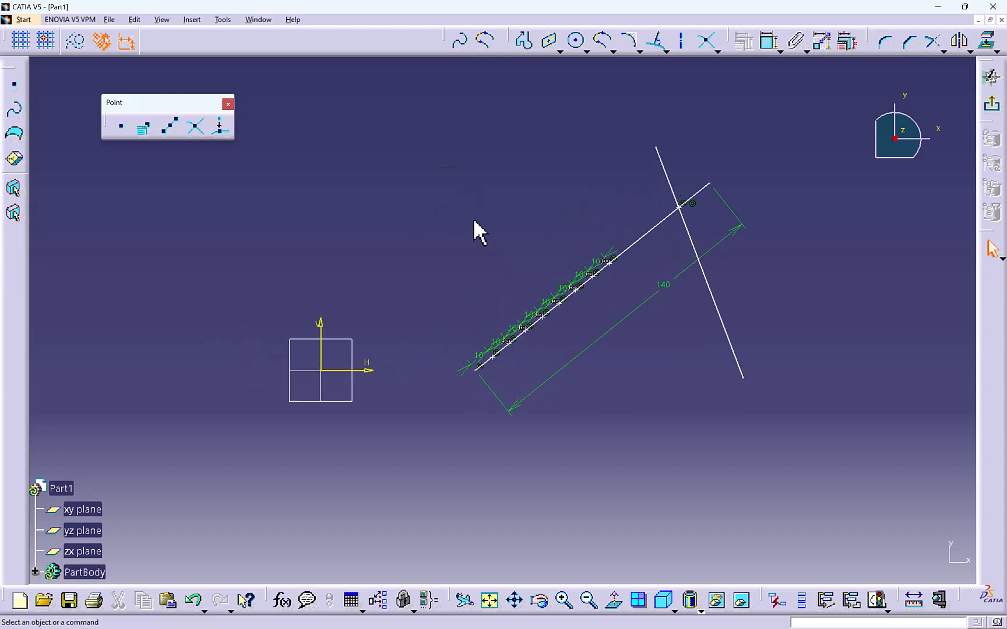
left_click(224, 131)
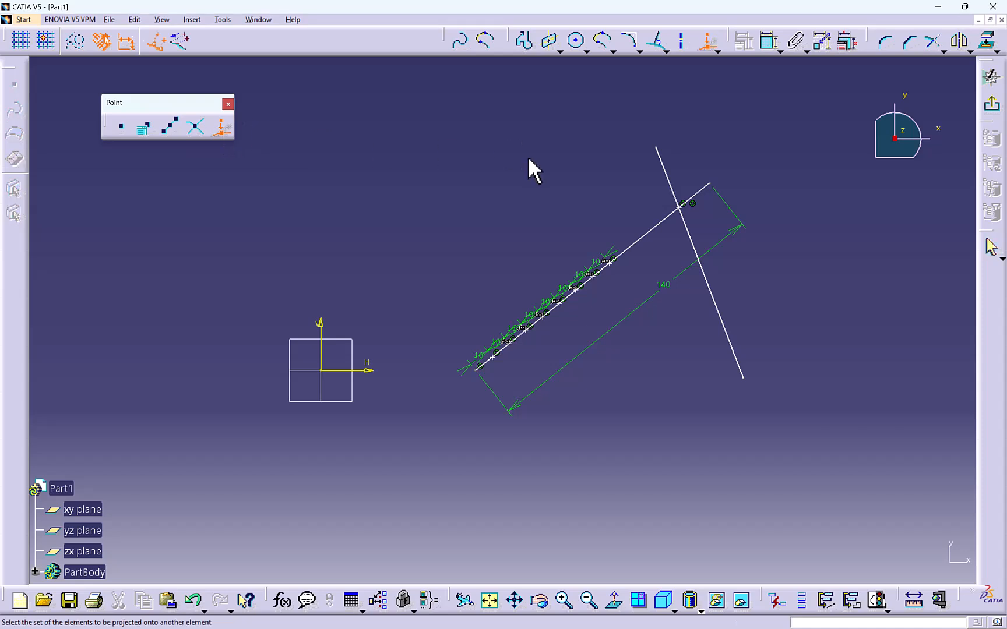
middle_click_drag(533, 169, 554, 244)
middle_click_drag(589, 386, 520, 334)
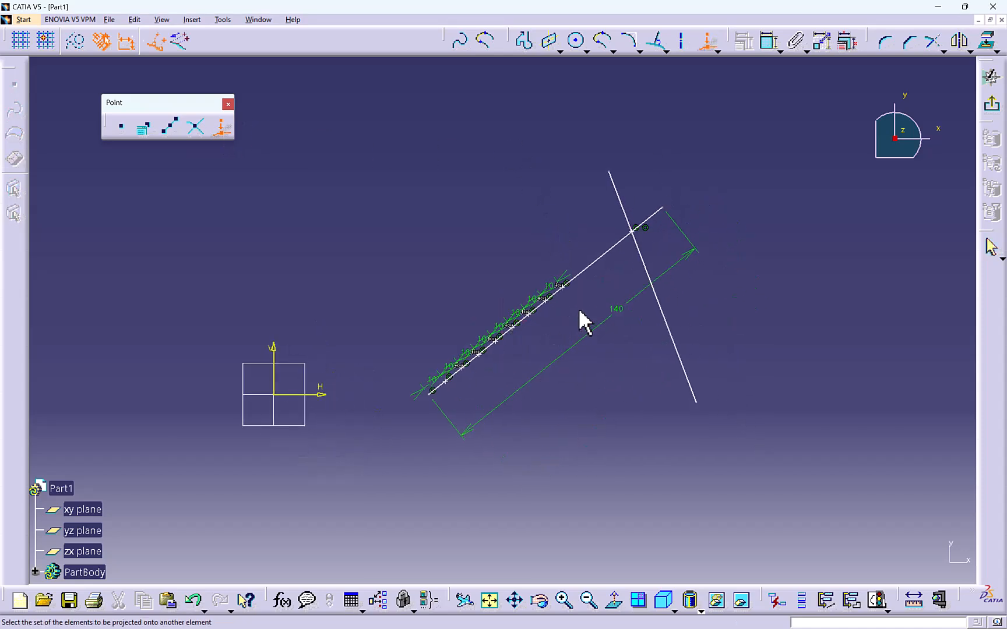
left_click(567, 289)
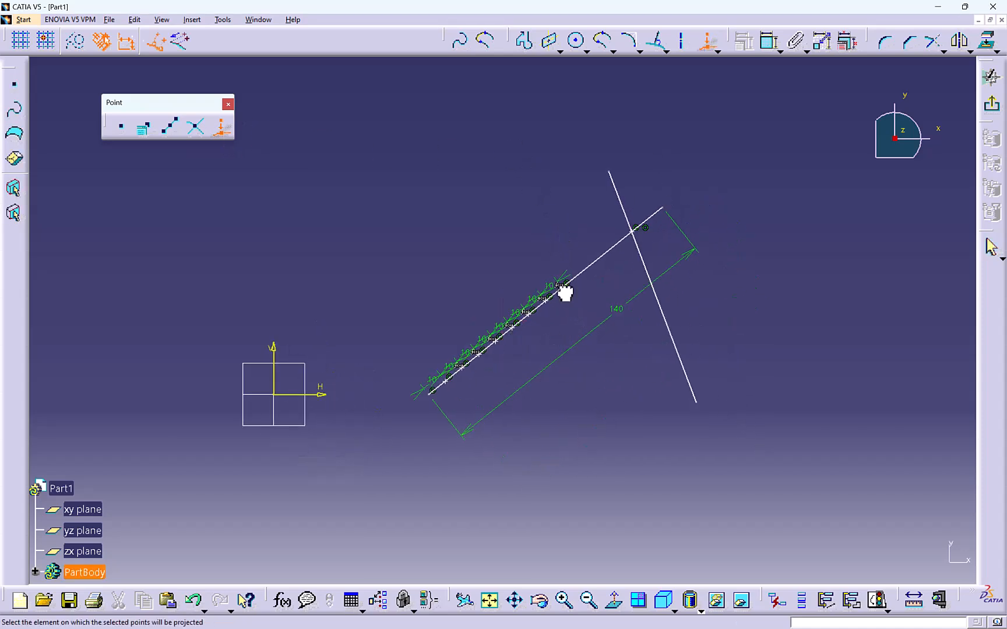
left_click(682, 364)
left_click(766, 376)
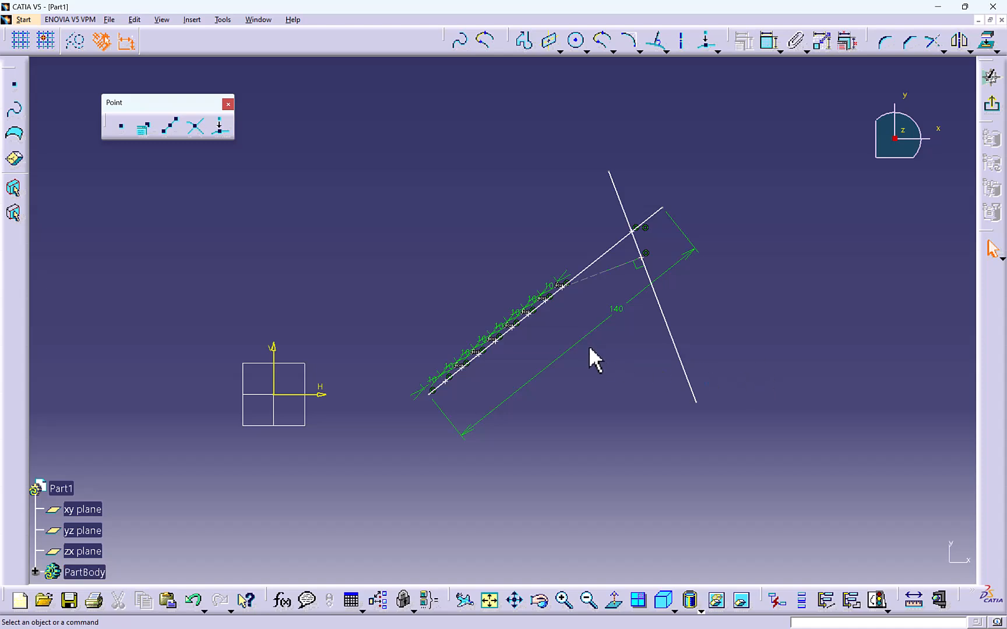
- Project the third and sixth spaced points, counted from the upper end, onto the crossing line
left_click(221, 130)
left_click(529, 314)
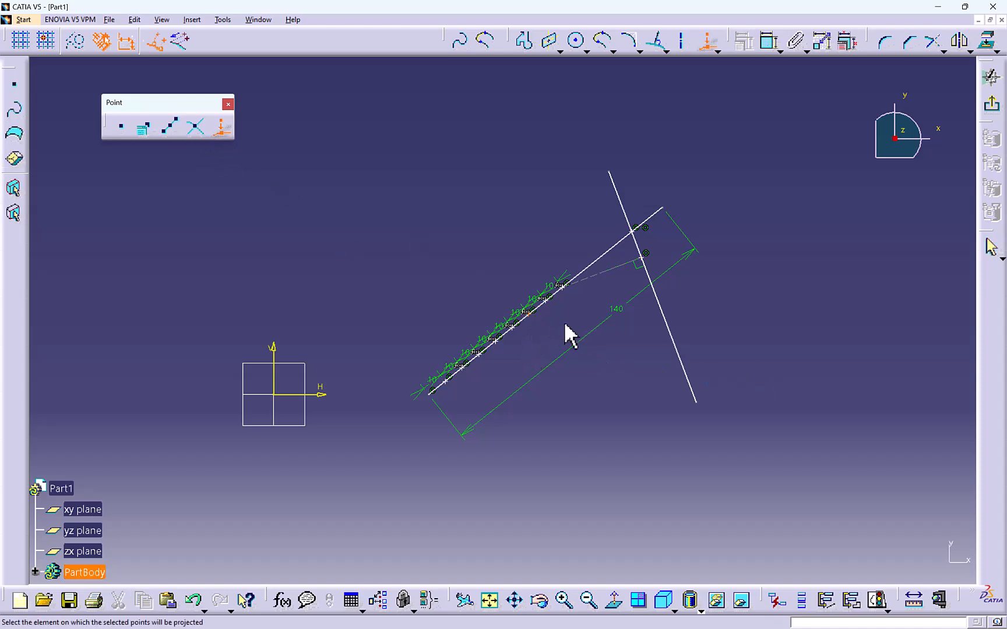
left_click(685, 348)
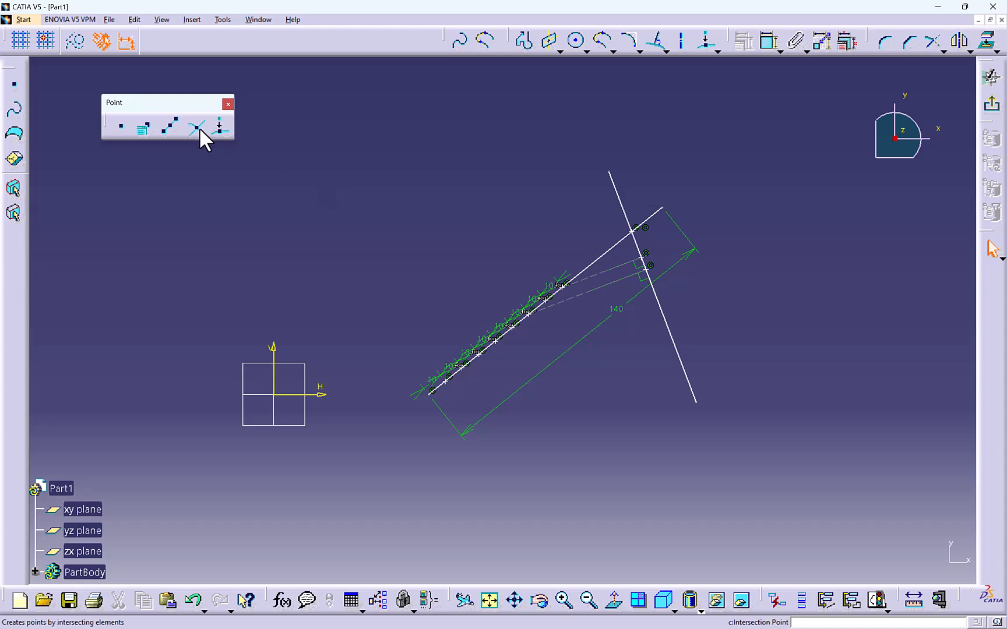
left_click(222, 130)
left_click(479, 353)
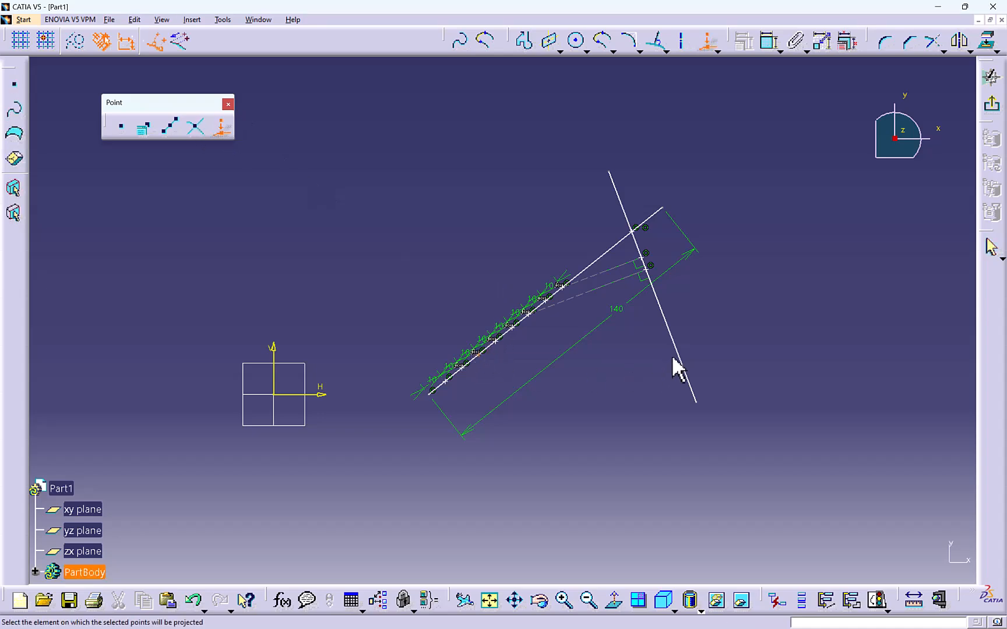
left_click(684, 366)
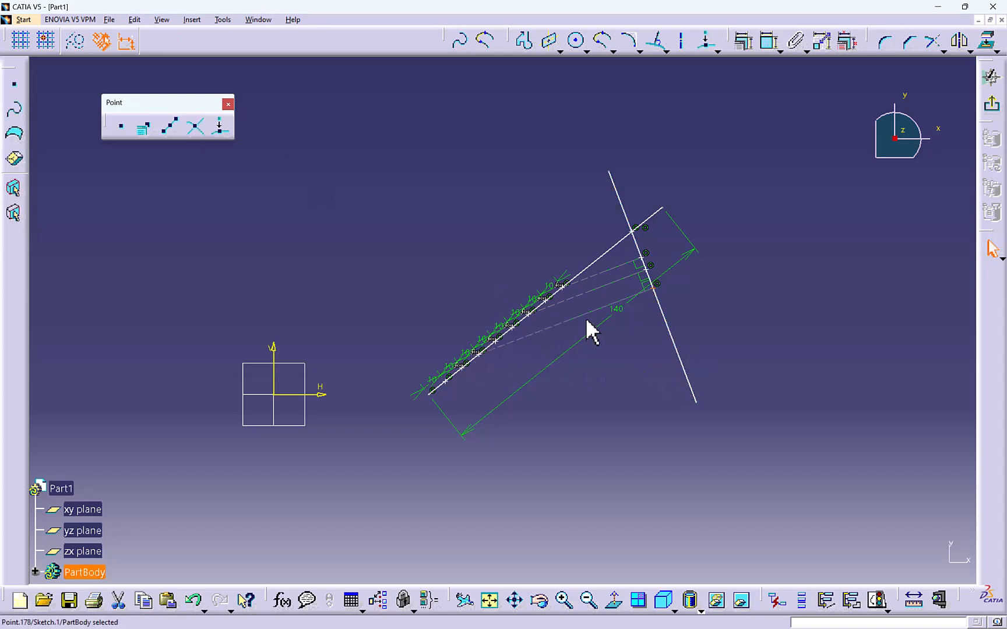
- Delete all lines, points and constraints from the sketch
left_click(628, 382)
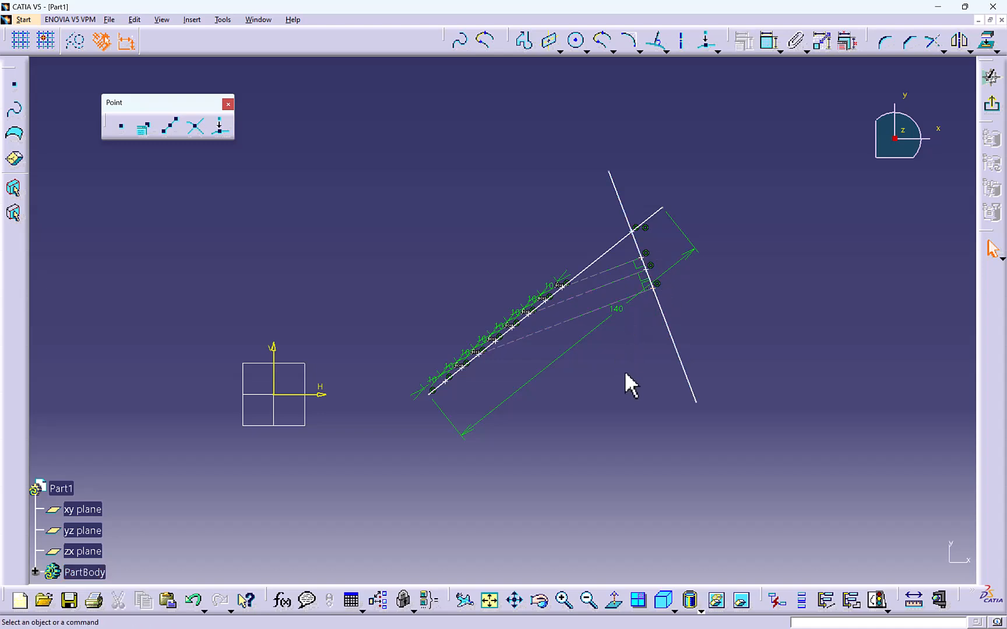
left_click_drag(338, 208, 839, 469)
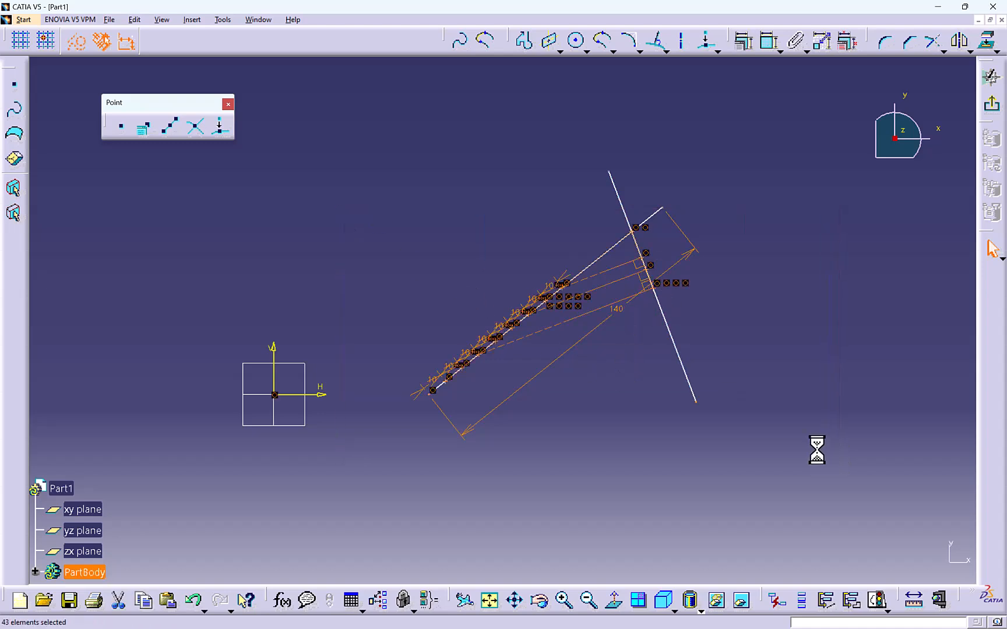
key("Delete")
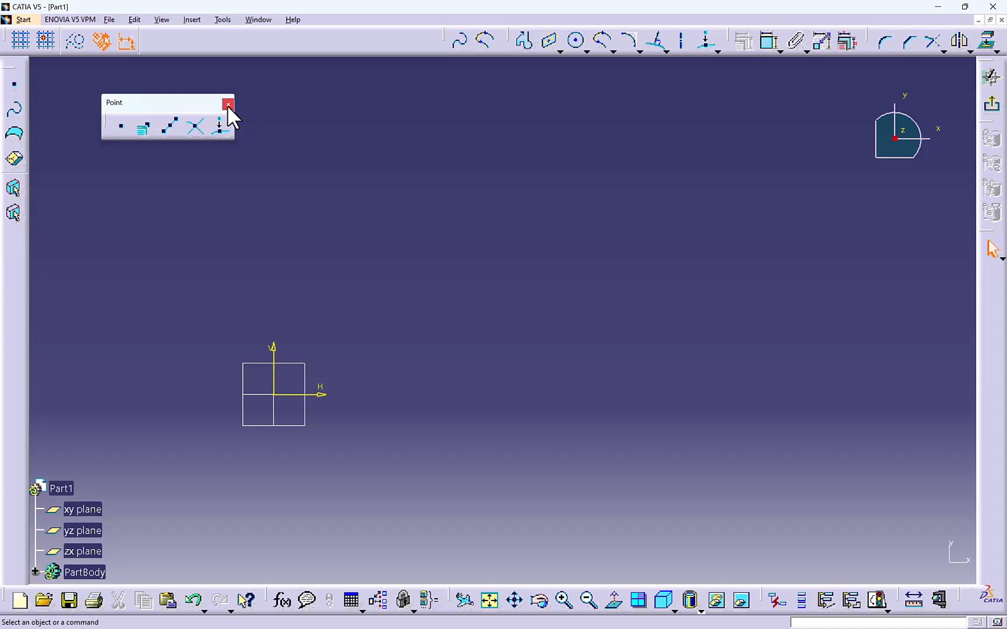
- Dock the floating Point toolbar beside the sketch tools and move the corner and chamfer toolbar ahead of the profile tools
left_click_drag(195, 114, 224, 50)
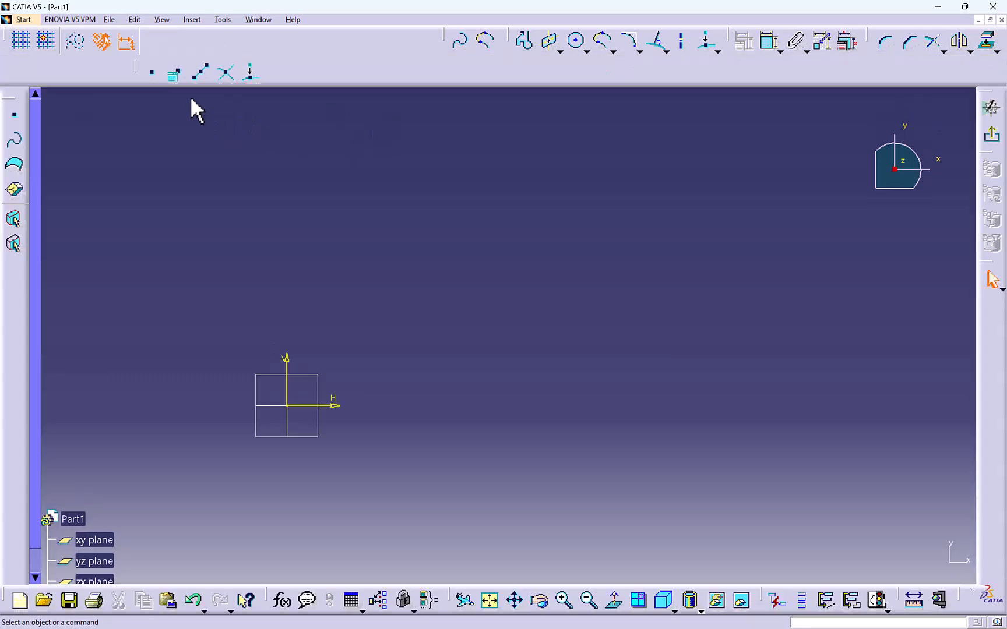
left_click_drag(135, 68, 151, 41)
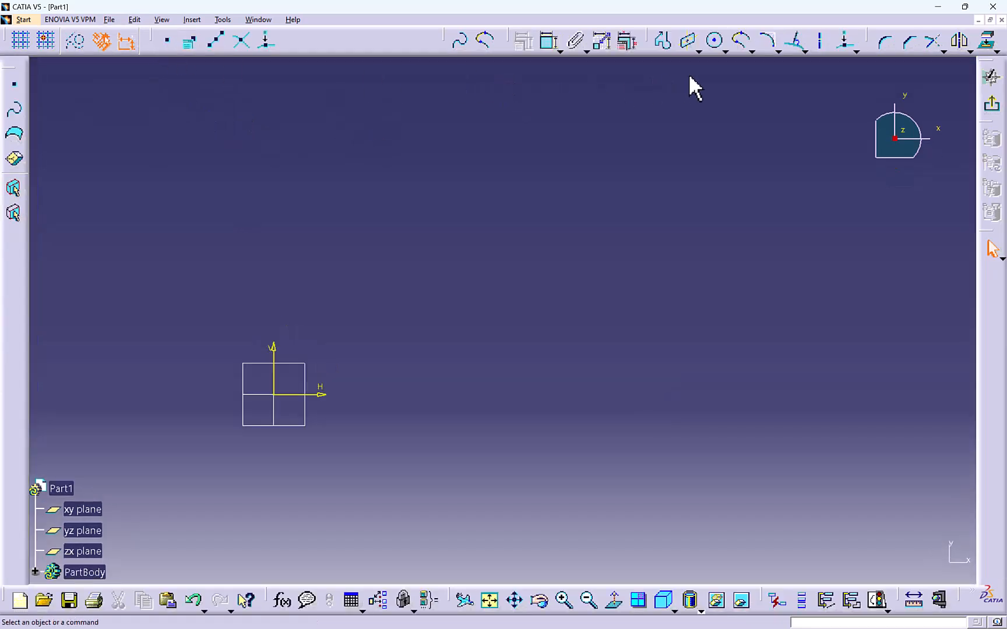
mouse_move(873, 41)
left_mouse_down()
mouse_move(700, 111)
mouse_move(539, 135)
mouse_move(397, 66)
mouse_move(398, 56)
left_mouse_up()
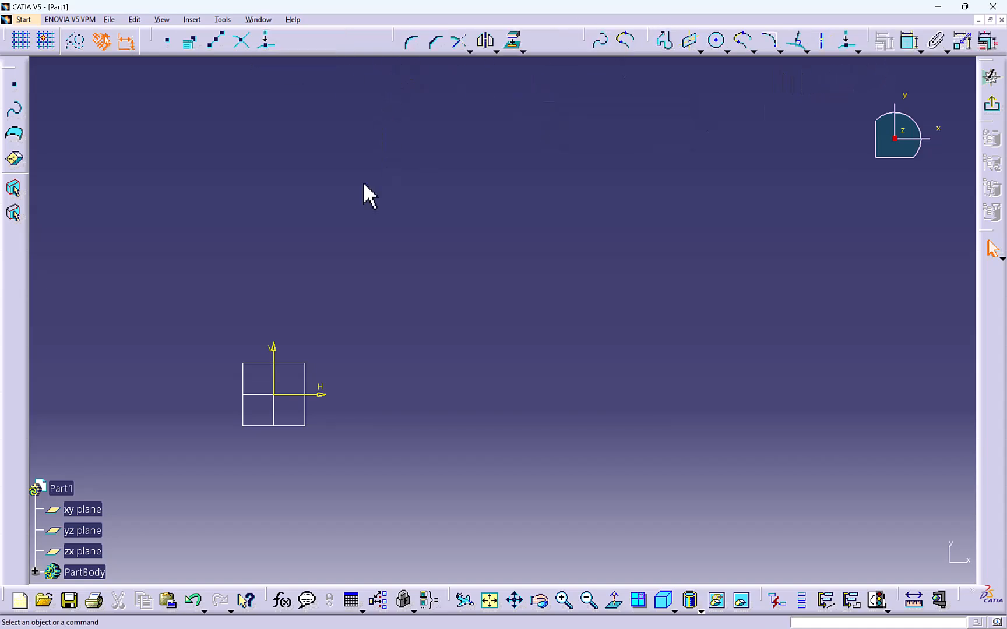
- Draw an open L-shaped profile from the H-axis level: a vertical line about 52 mm long and a horizontal line about 56 mm long
middle_click_drag(366, 194, 464, 117)
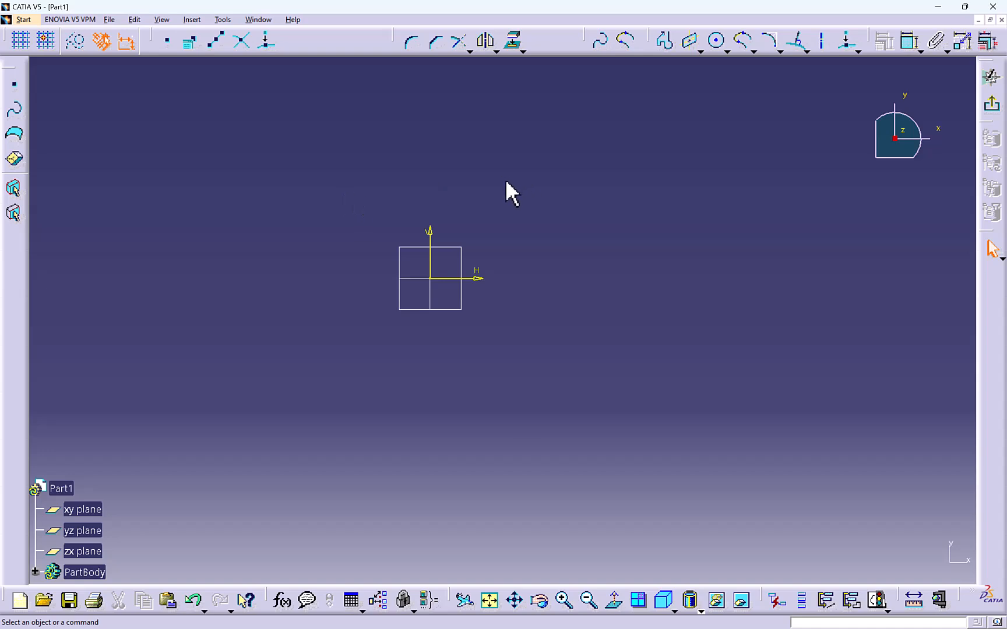
left_click(663, 40)
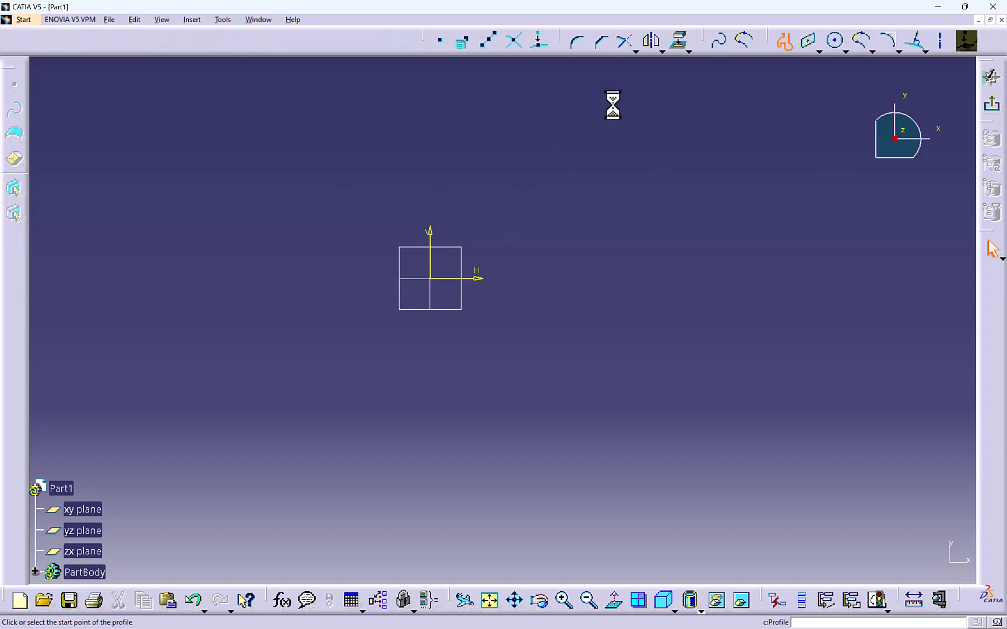
left_click(553, 276)
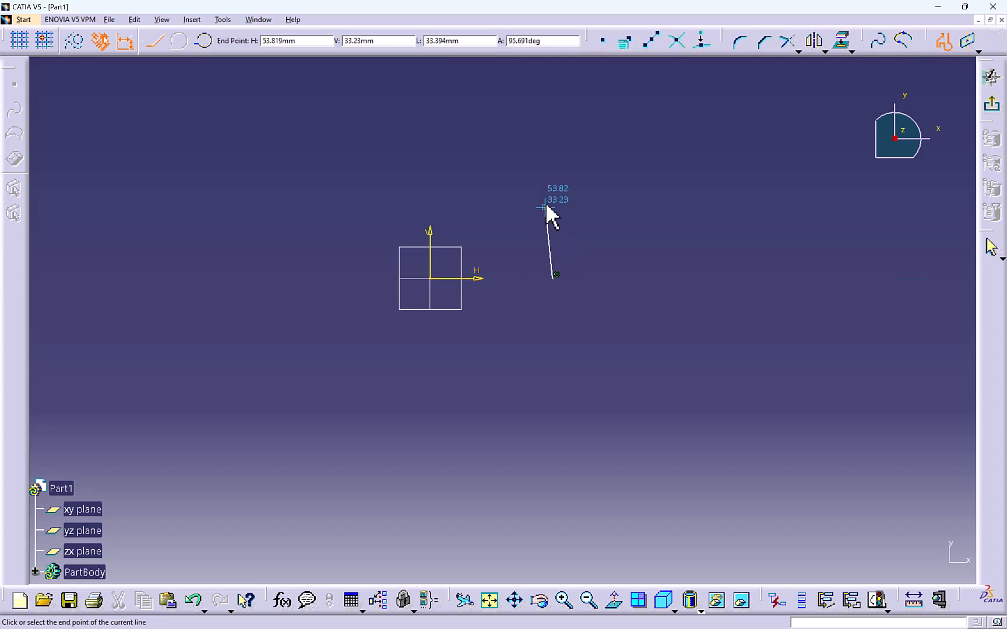
left_click(552, 167)
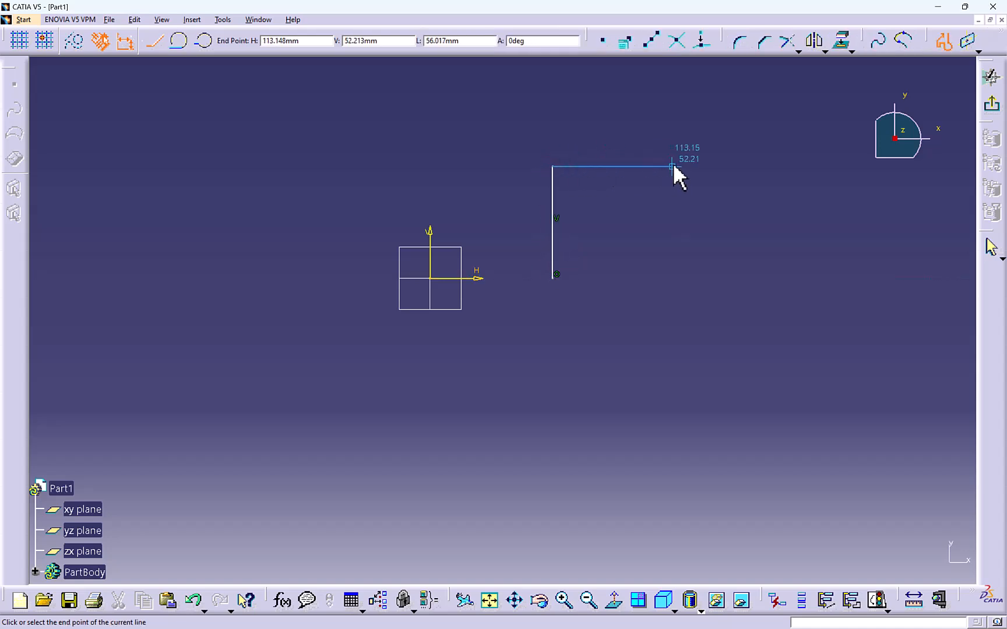
double_click(672, 167)
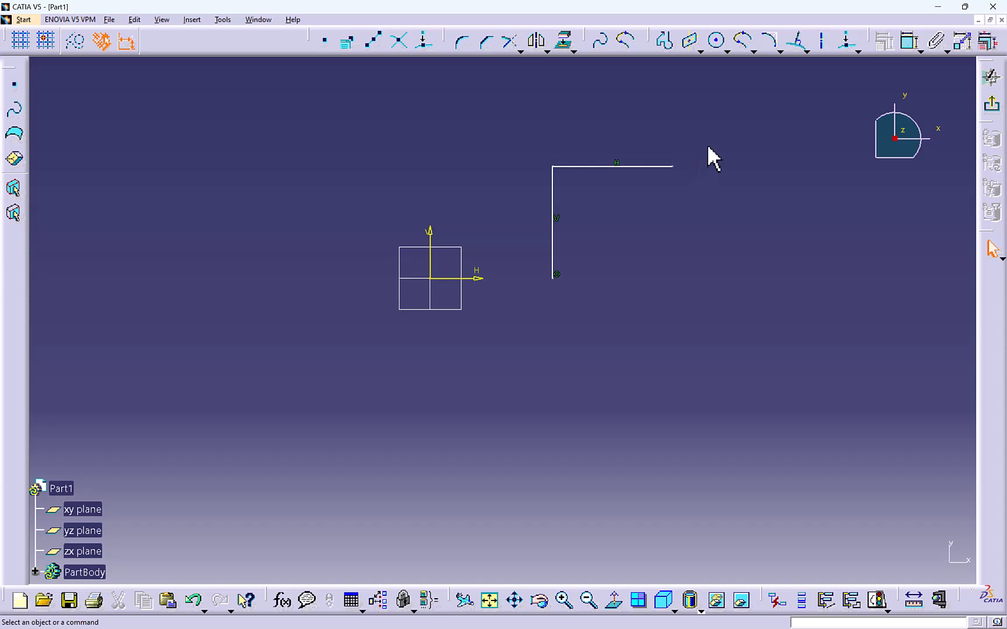
- Add a length constraint to the vertical line and set it to 50 mm
left_click(909, 41)
left_click(554, 201)
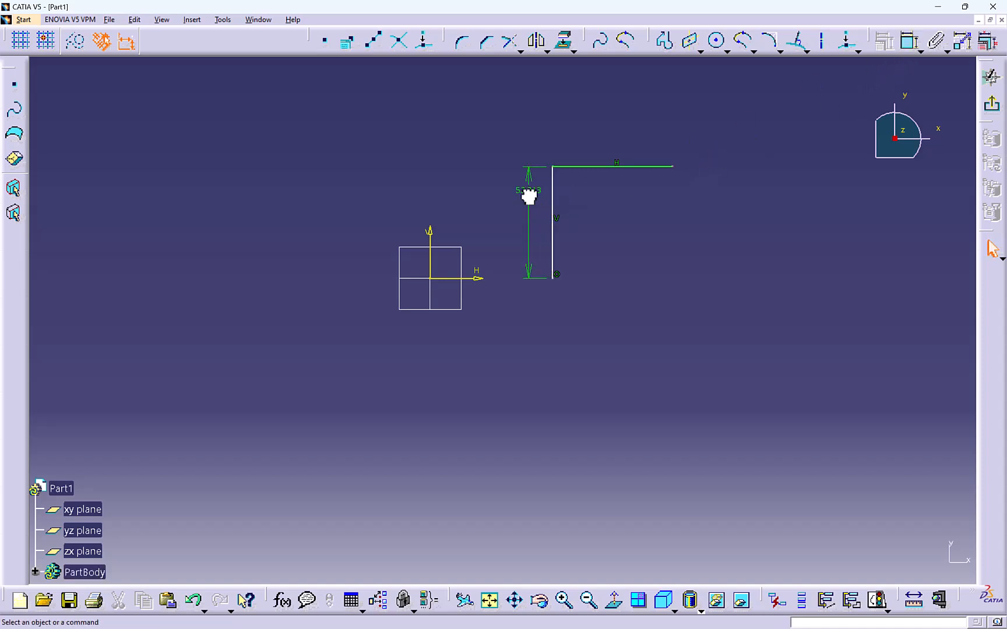
double_click(530, 197)
key("Return")
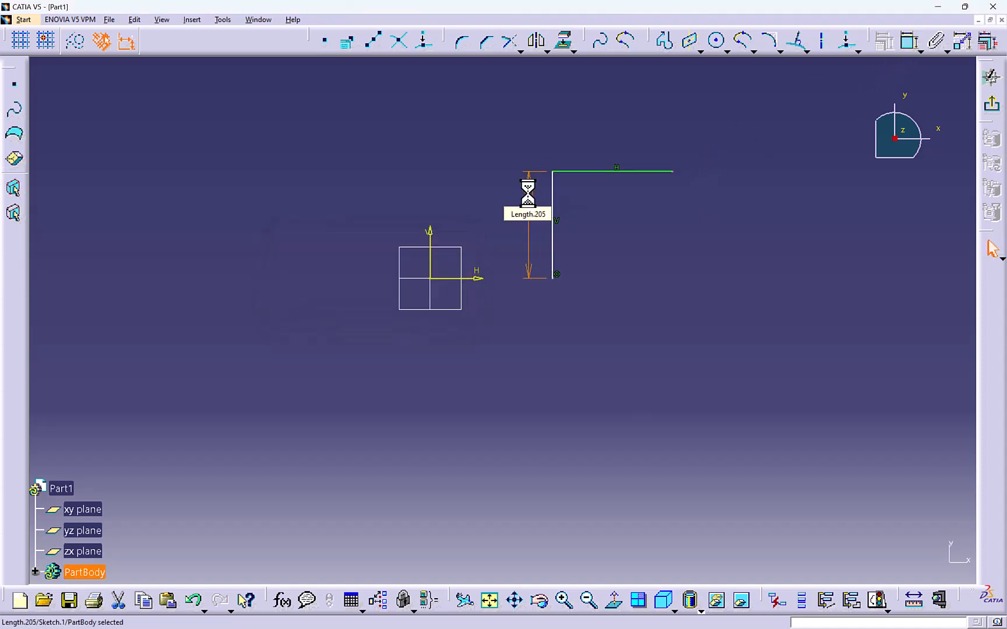
- Constrain the horizontal line's length to 50 mm and shift the vertical line's dimension farther from the profile
left_click(910, 41)
left_click(621, 171)
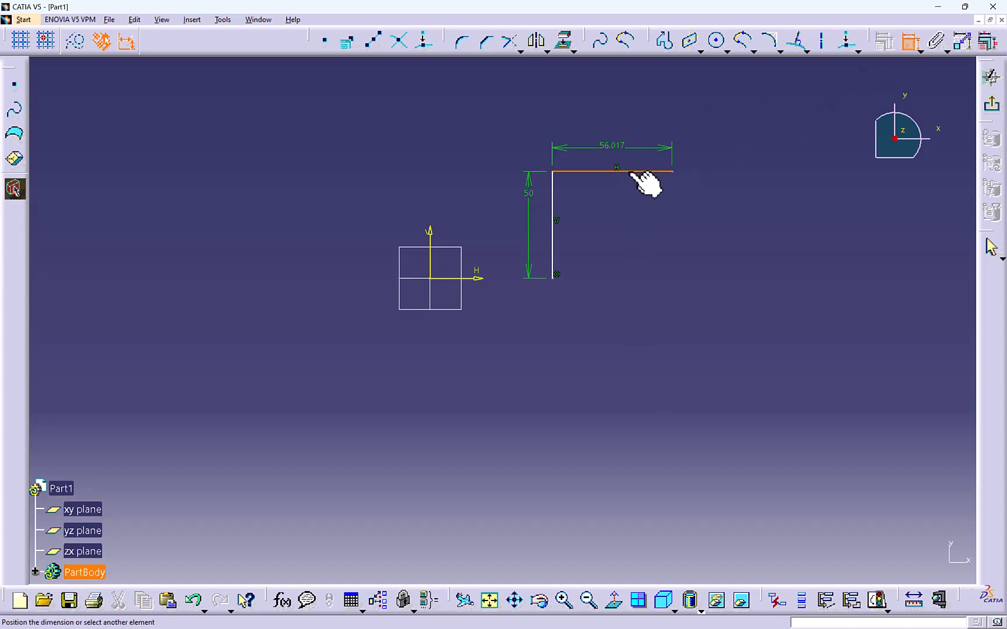
left_click(624, 130)
double_click(626, 129)
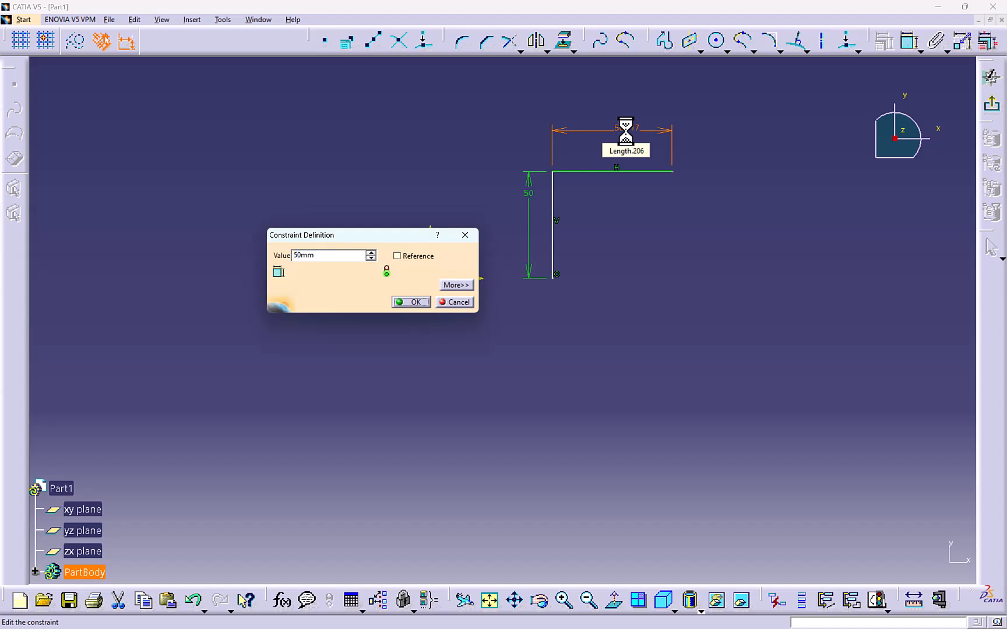
key("Return")
left_click_drag(542, 209, 520, 222)
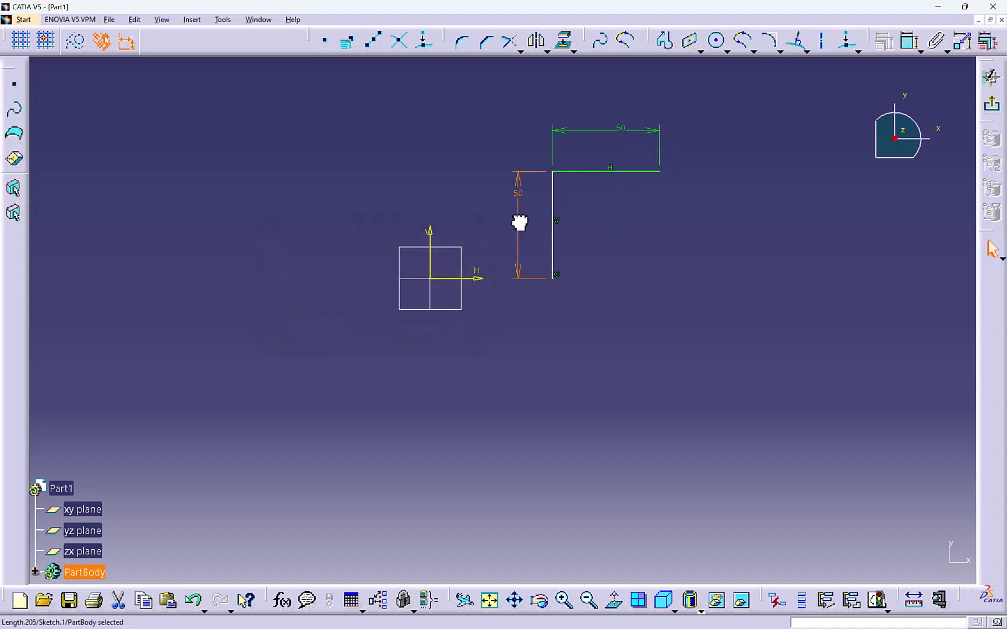
- Round the constrained profile's corner with Trim All Elements, radius about 14.9 mm, converting the selected element's length constraint into a distance
middle_click_drag(469, 140, 414, 144)
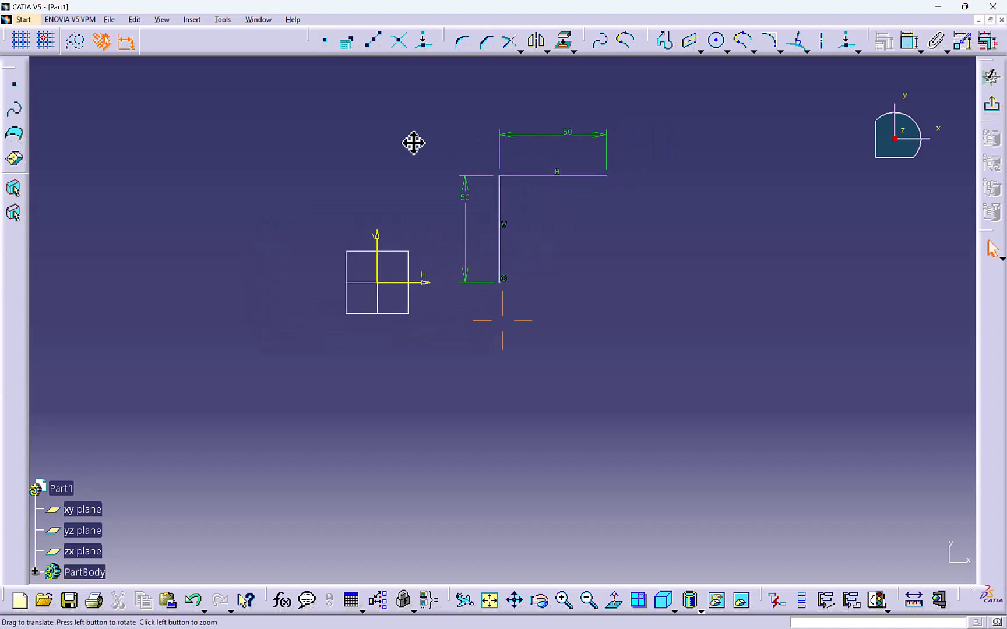
left_click(463, 44)
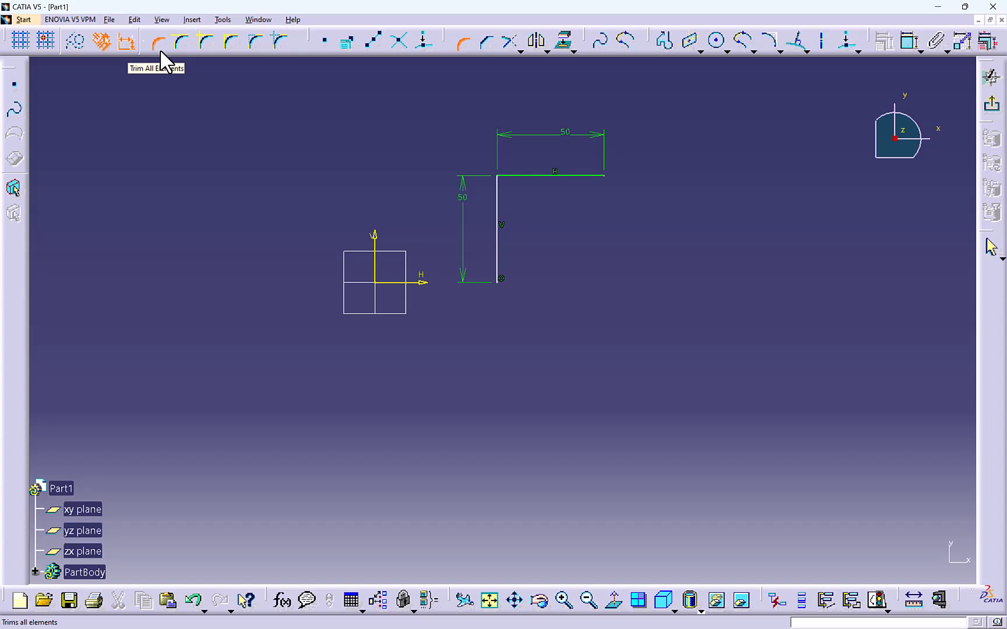
left_click(498, 217)
left_click(521, 175)
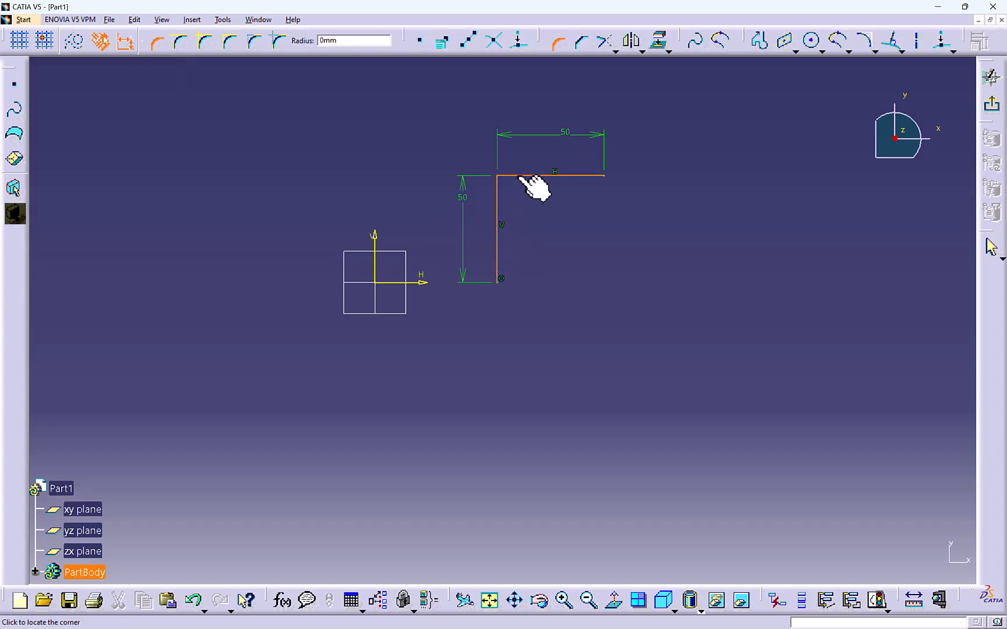
left_click(520, 193)
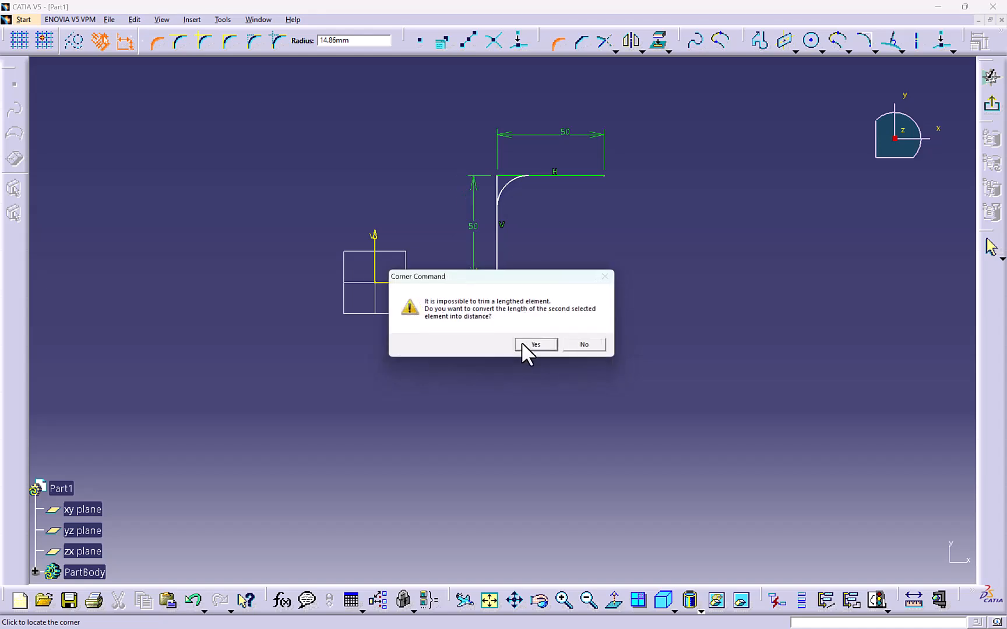
left_click(539, 343)
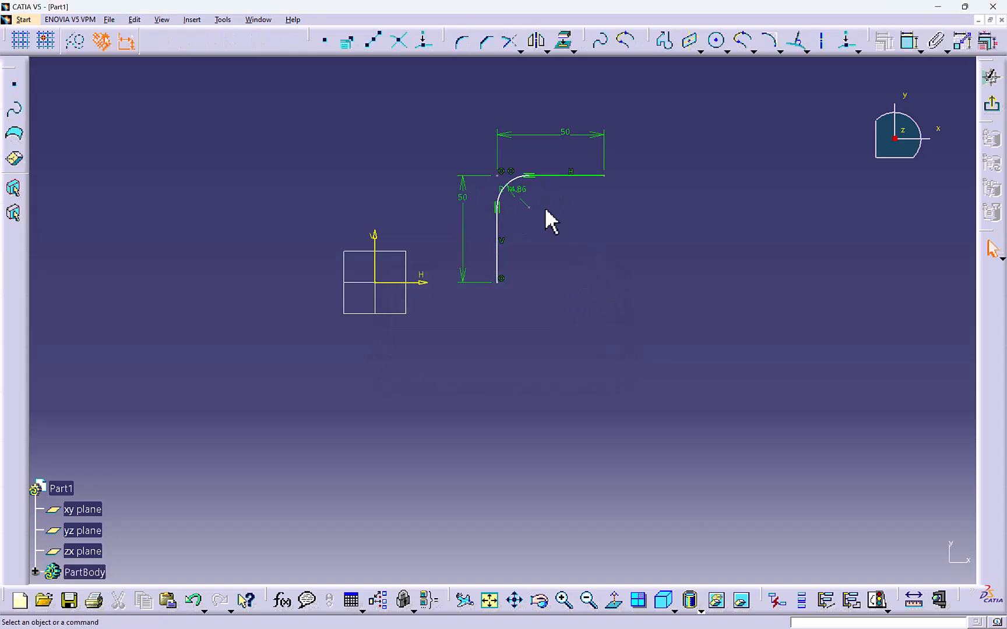
- Draw a second open L-shaped profile beside the first from the H-axis level: vertical about 52 mm, horizontal about 55 mm
middle_click_drag(545, 211, 473, 223)
middle_click_drag(584, 126, 506, 128)
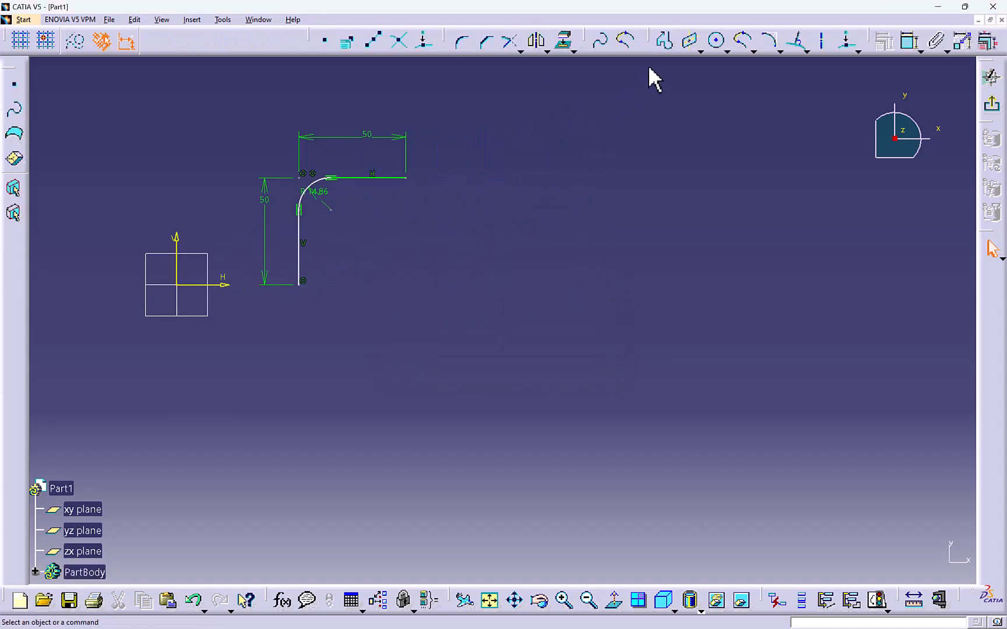
left_click(663, 41)
left_click(511, 280)
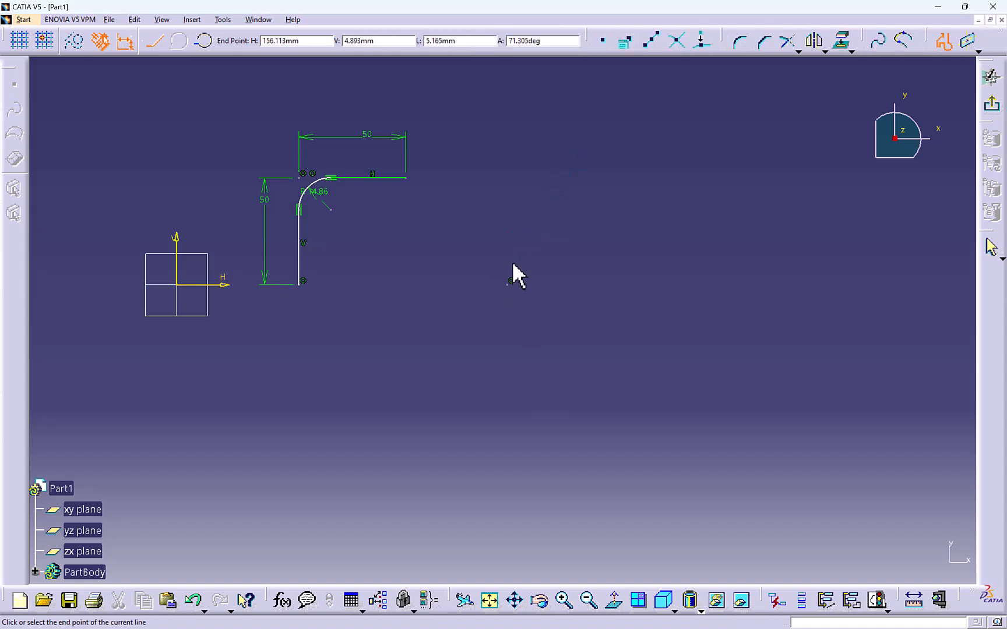
left_click(507, 174)
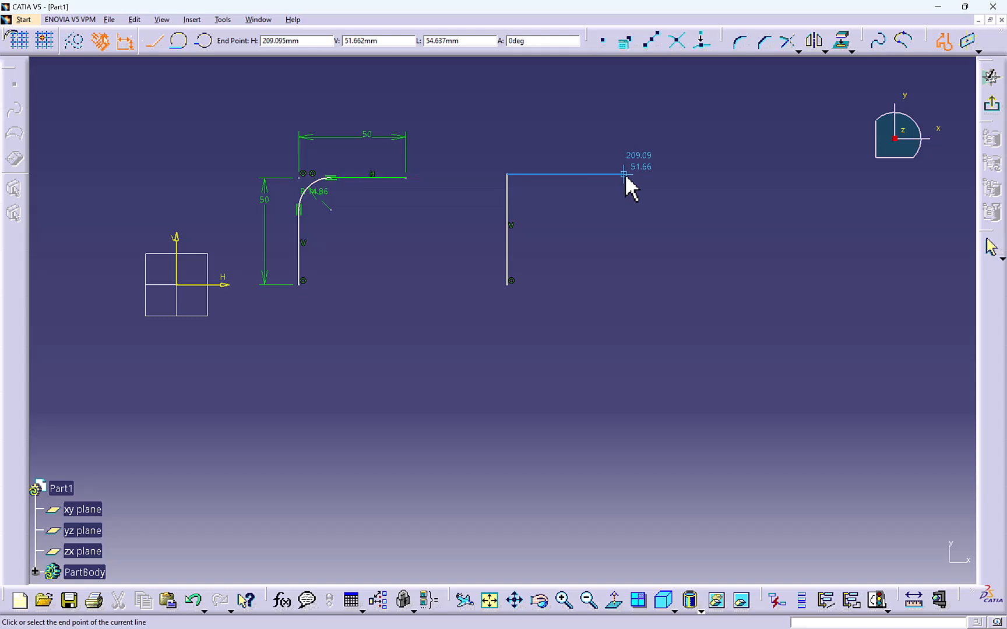
double_click(624, 173)
- Round the second profile's corner with the Trim First Element option, vertical line first, at a radius of about 21.7 mm
left_click(463, 41)
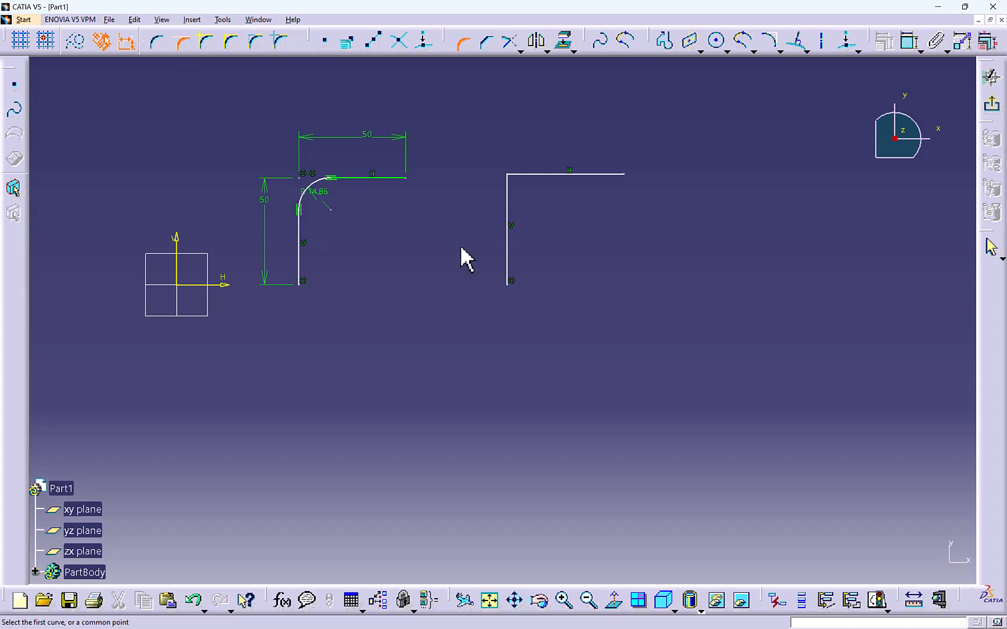
left_click(506, 232)
left_click(555, 174)
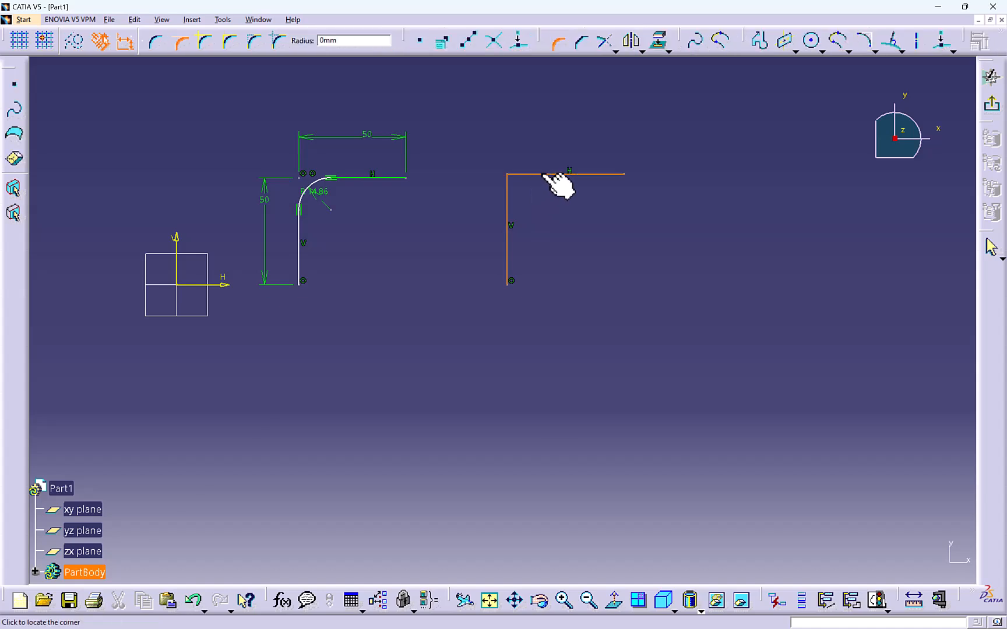
left_click(541, 190)
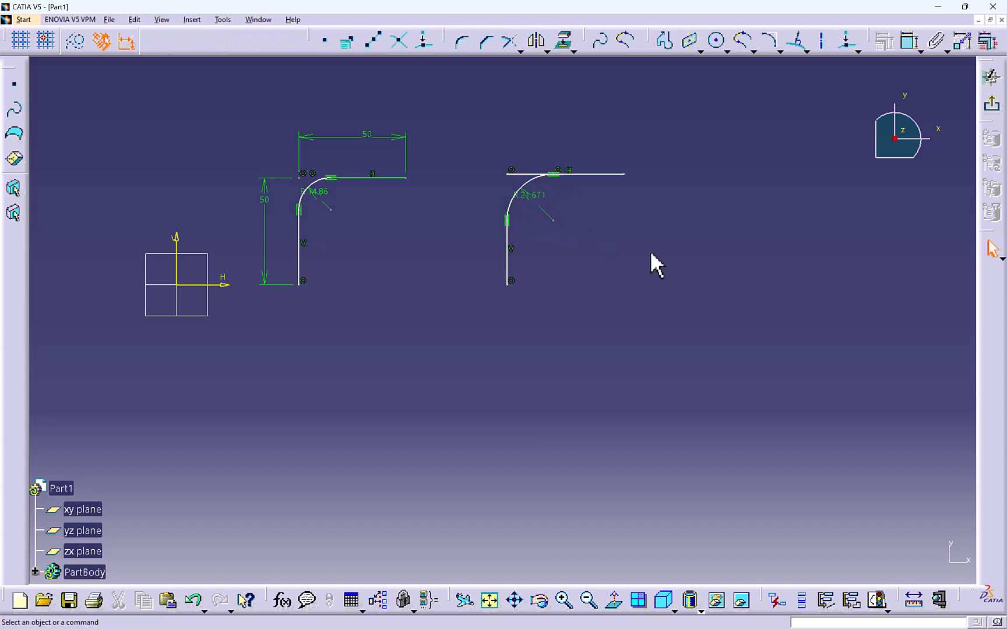
- Draw a third open L-shaped profile beside the second from the H-axis level, with a vertical line about 52 mm long
middle_click_drag(650, 251, 525, 235)
middle_click_drag(619, 216, 557, 223)
left_click(664, 46)
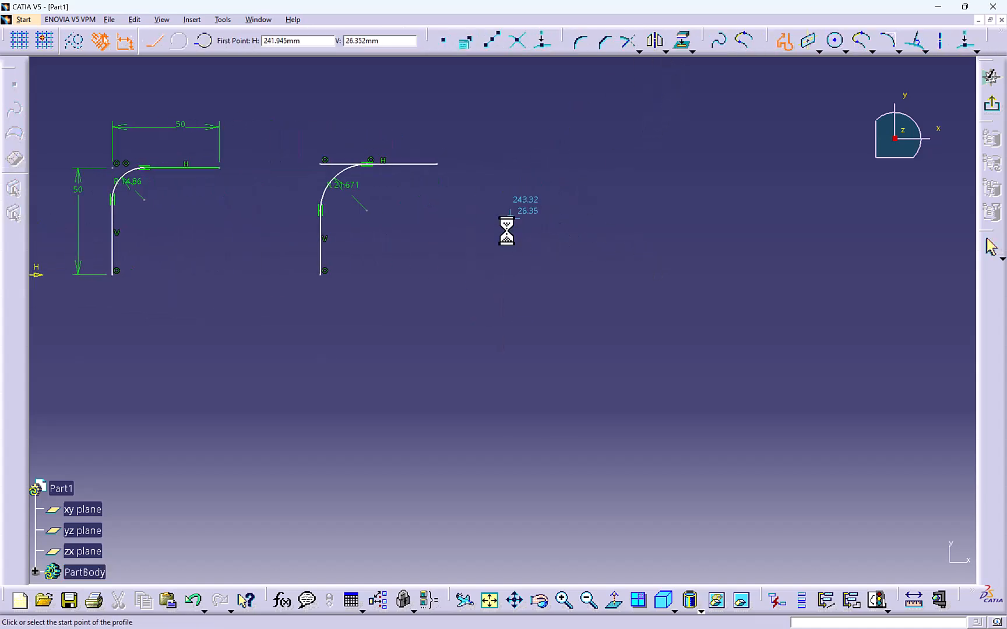
left_click(524, 271)
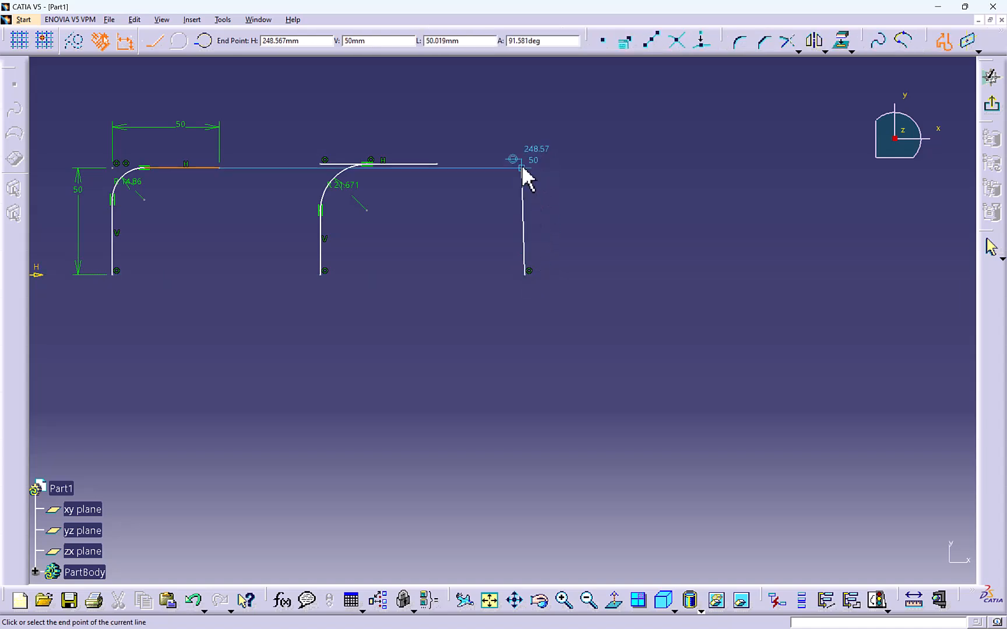
left_click(526, 164)
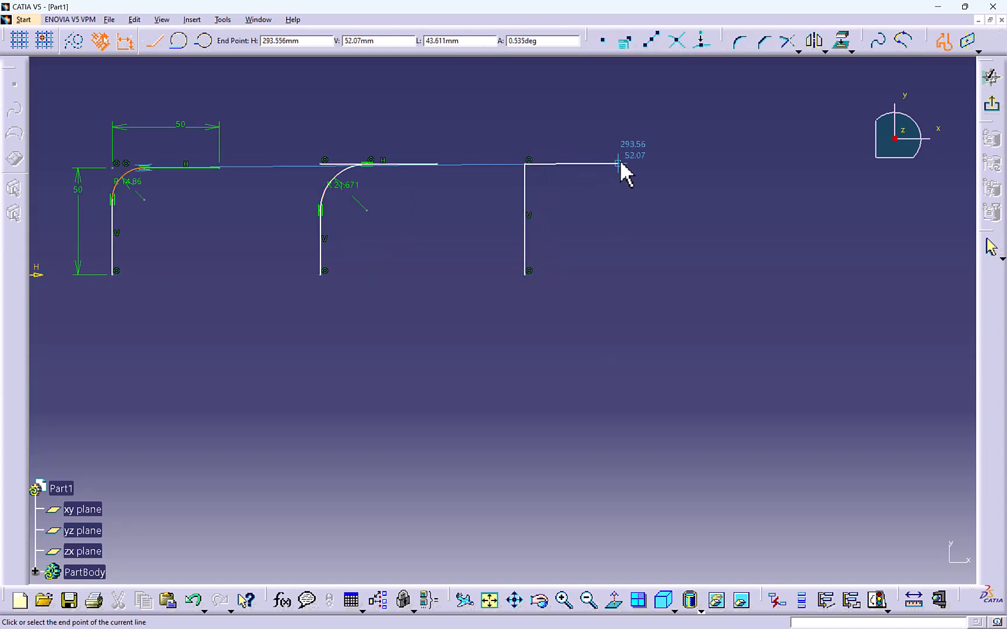
double_click(624, 164)
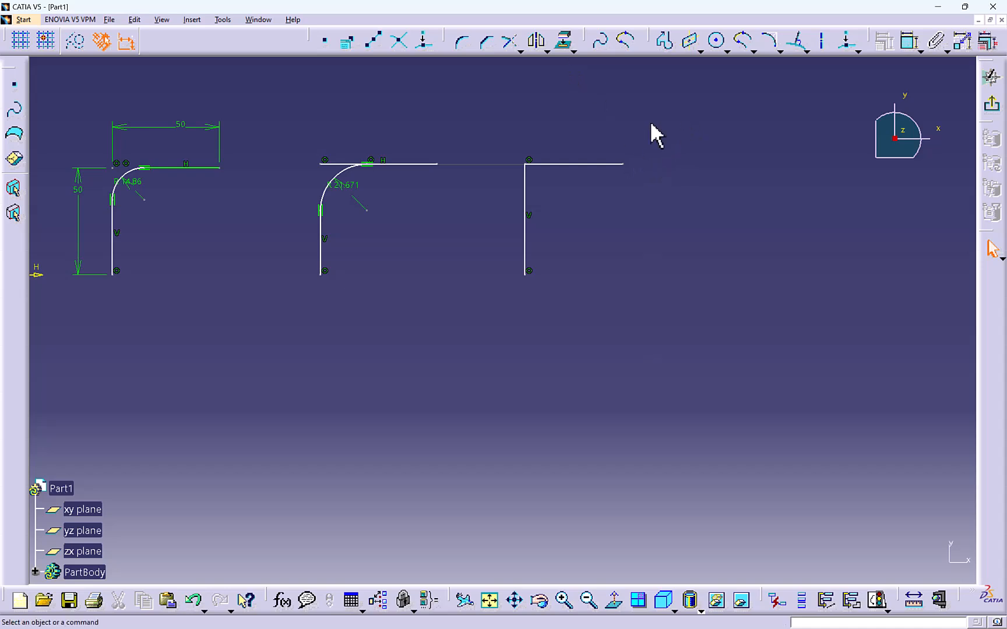
- Draw a separate vertical line beyond the third profile and a horizontal line crossing its upper part
left_click(462, 41)
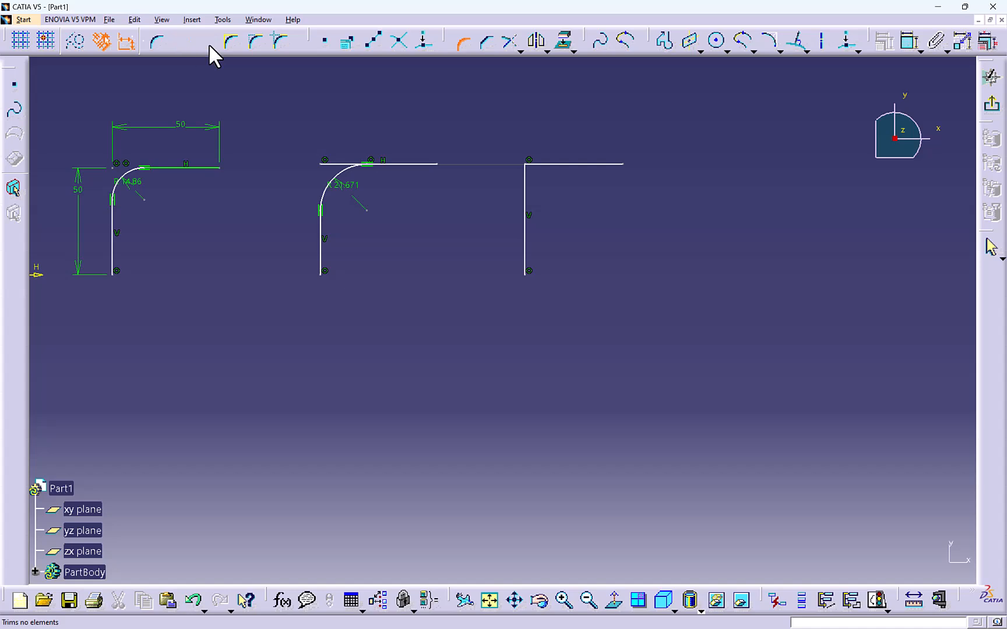
key("Escape")
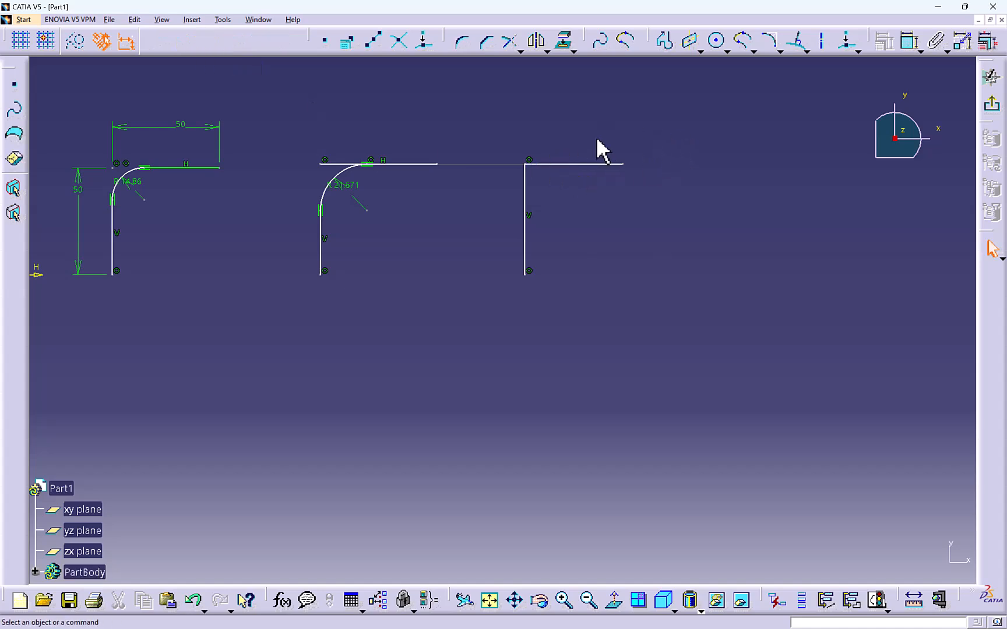
middle_click_drag(668, 136, 634, 137)
left_click(665, 41)
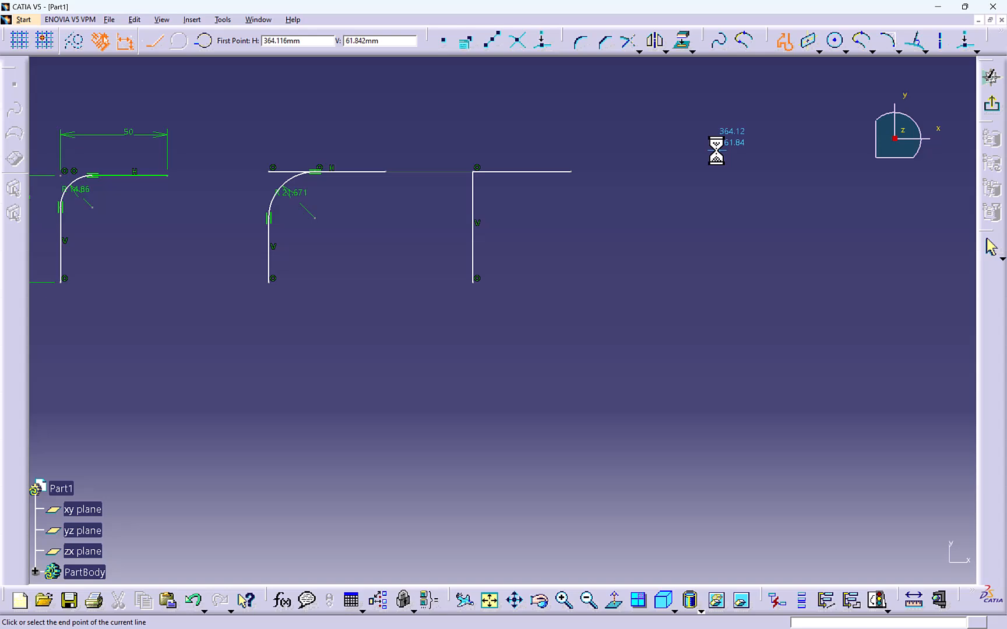
left_click(715, 299)
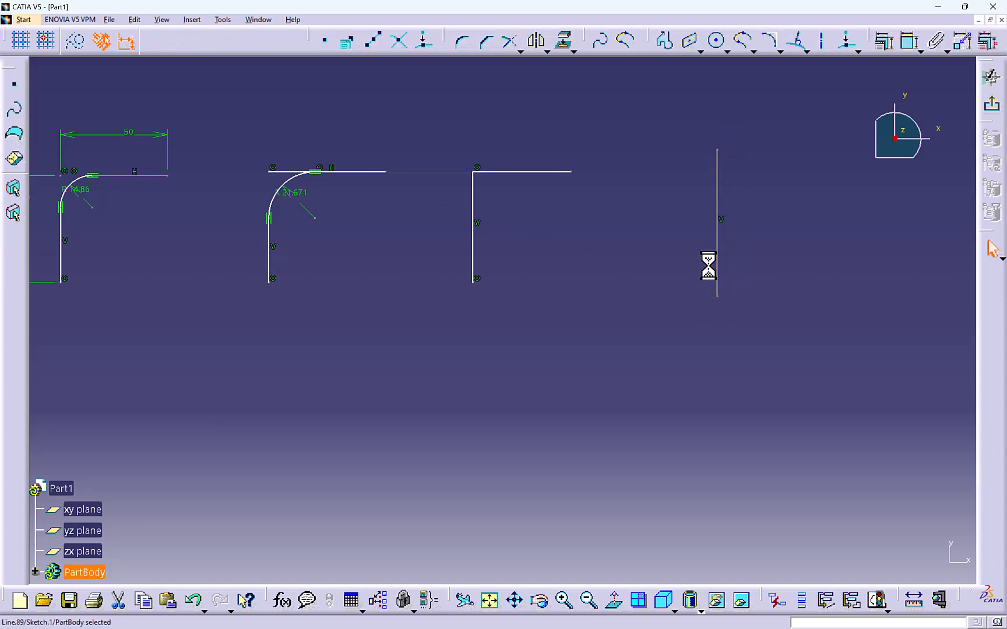
left_click(664, 41)
left_click(678, 191)
left_click(829, 191)
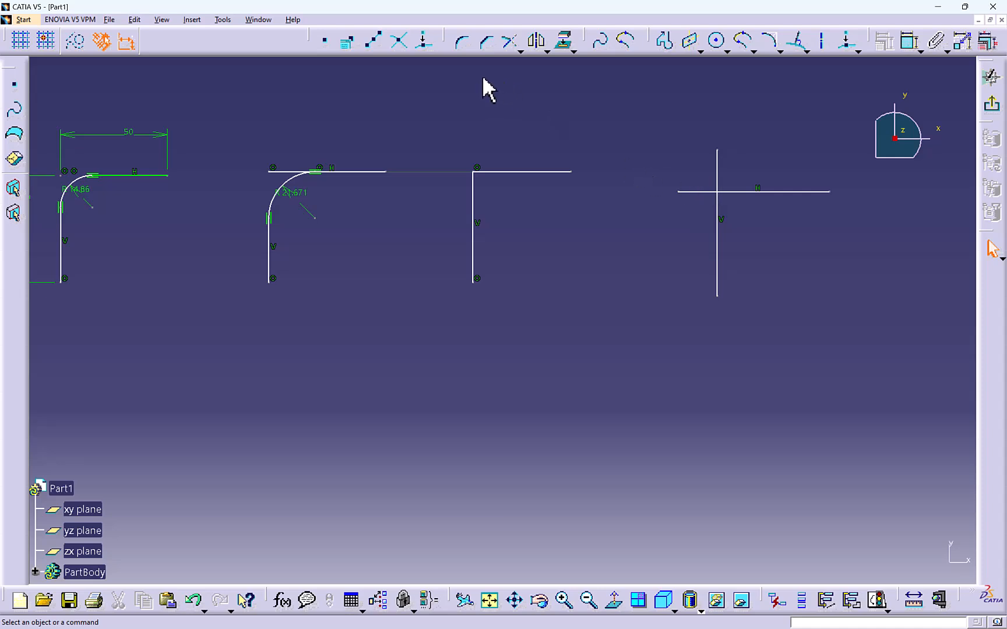
- Add a corner of about 13.7 mm radius below the crossing of the two lines using the No Trim option
left_click(463, 42)
left_click(725, 220)
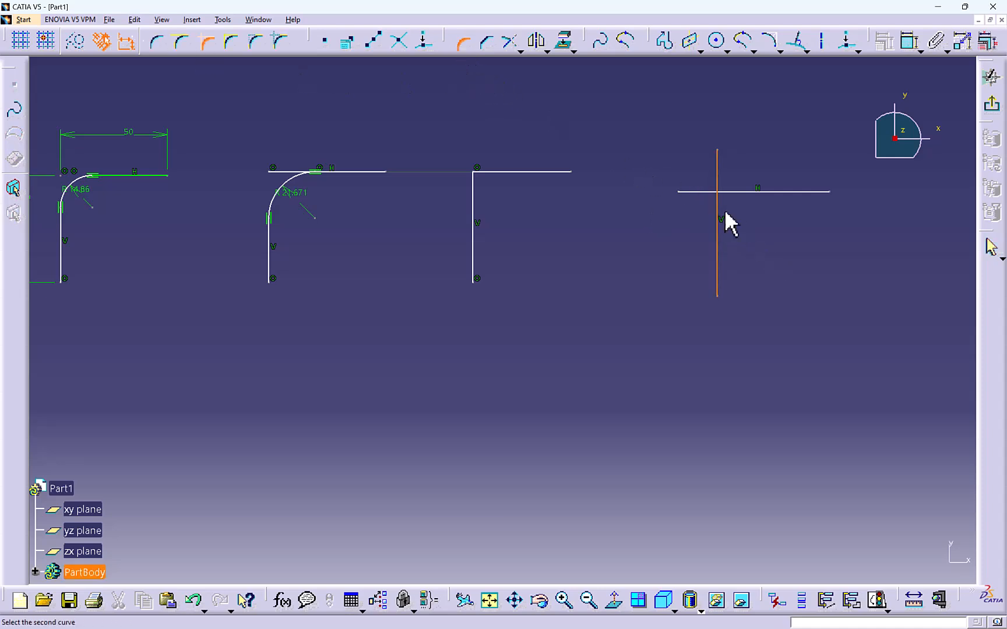
left_click(744, 192)
left_click(742, 195)
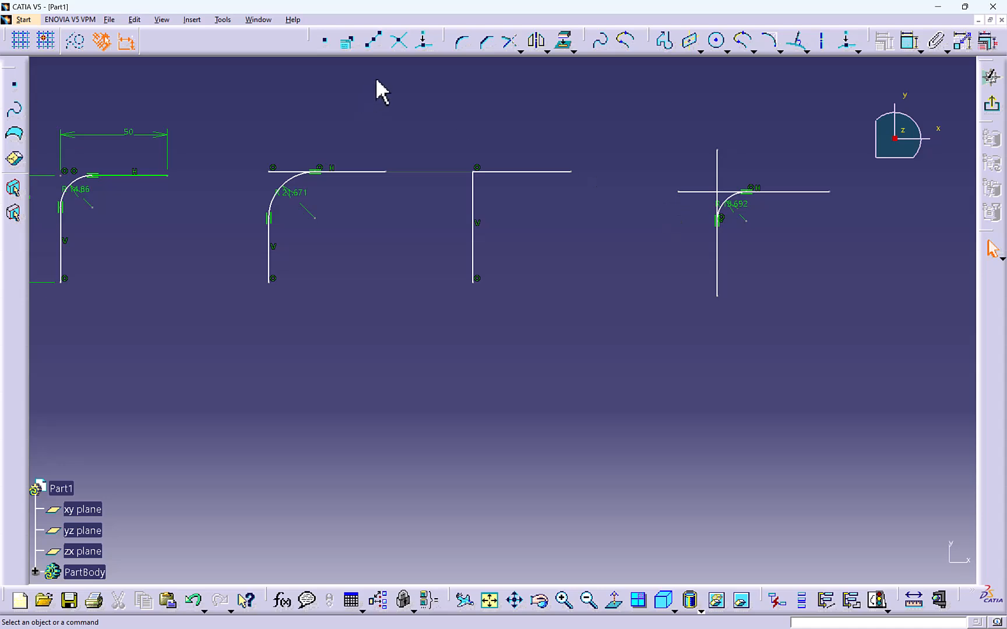
- Round the third L-shaped profile's corner with the Standard Lines Trim option at a radius of about 23.5 mm
left_click(462, 42)
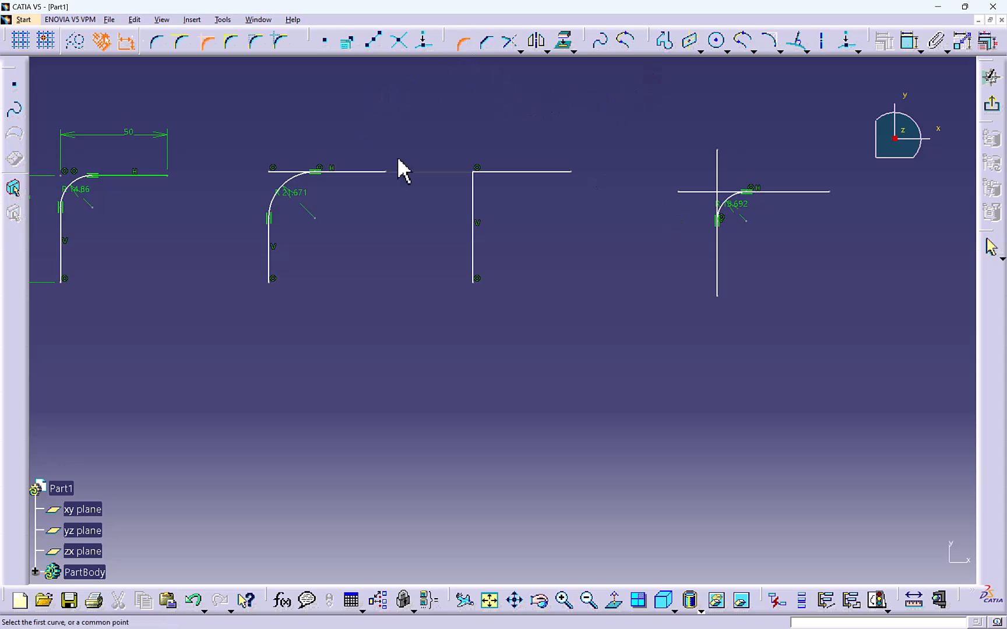
left_click(233, 42)
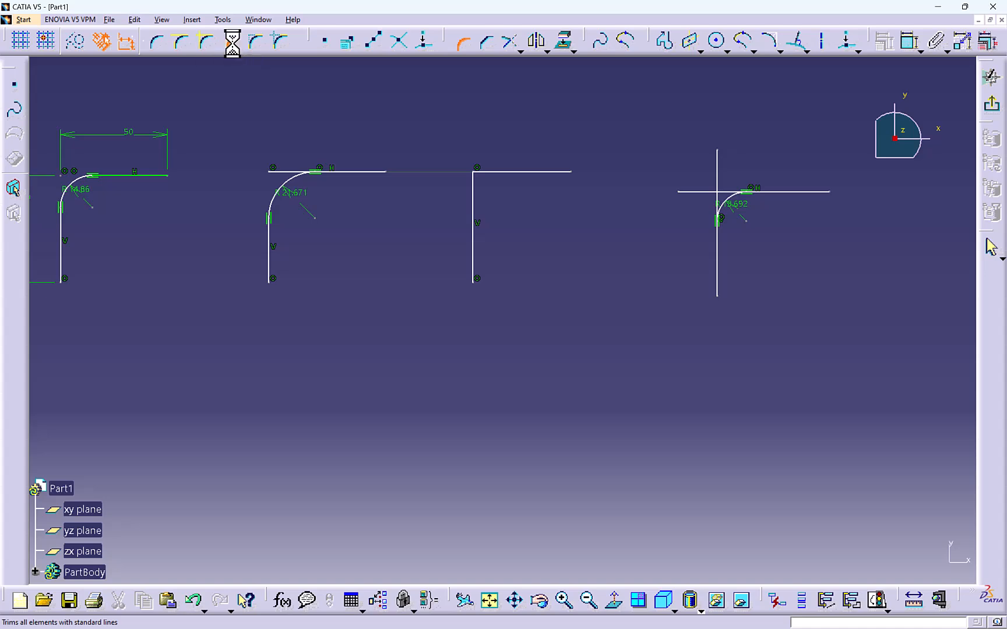
left_click(473, 196)
left_click(504, 172)
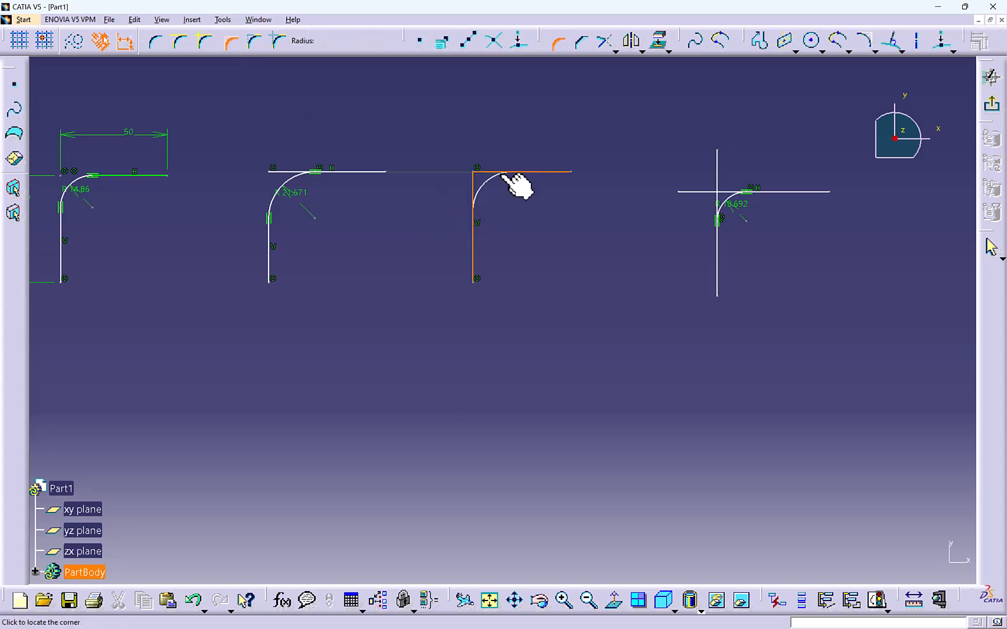
left_click(523, 197)
- Draw a vertical line in the free area below the profiles and a horizontal line crossing its upper part
mouse_move(588, 240)
middle_mouse_down()
mouse_move(605, 239)
mouse_move(612, 257)
mouse_move(547, 277)
middle_mouse_up()
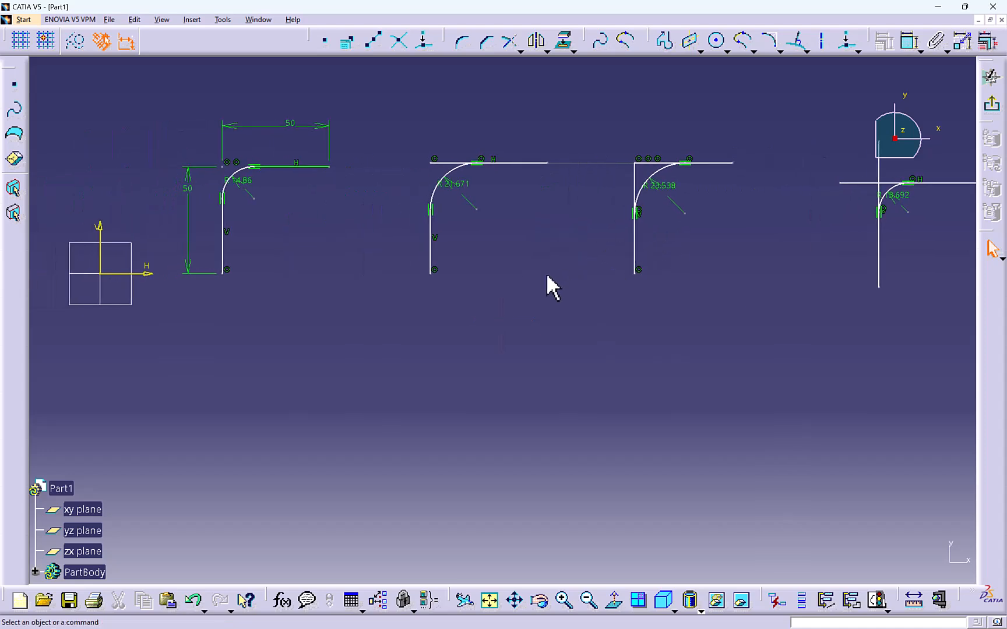
left_click(663, 44)
middle_click_drag(523, 339, 528, 253)
left_click(457, 298)
double_click(458, 459)
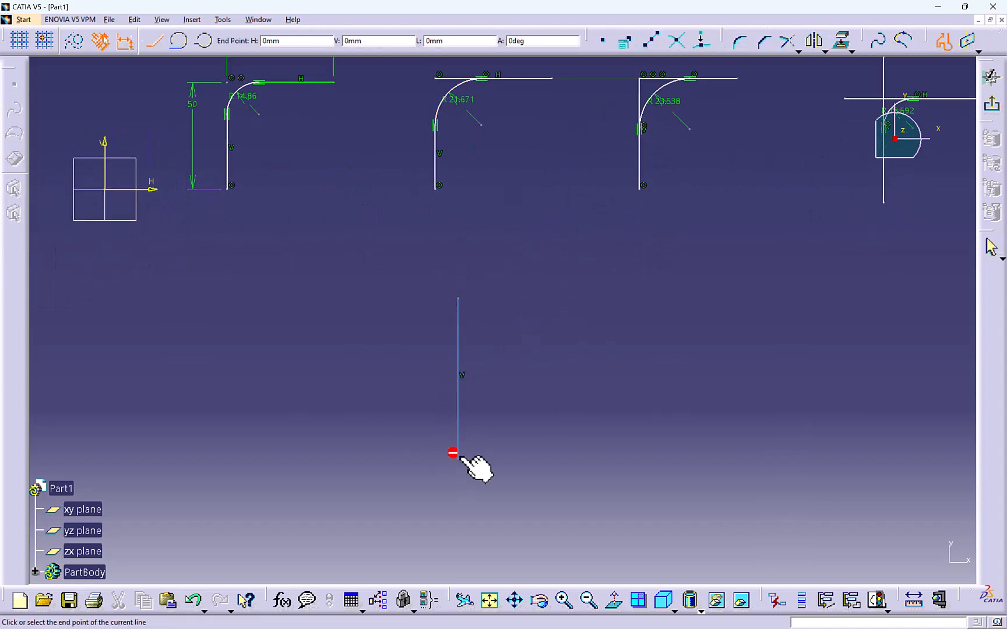
left_click(664, 44)
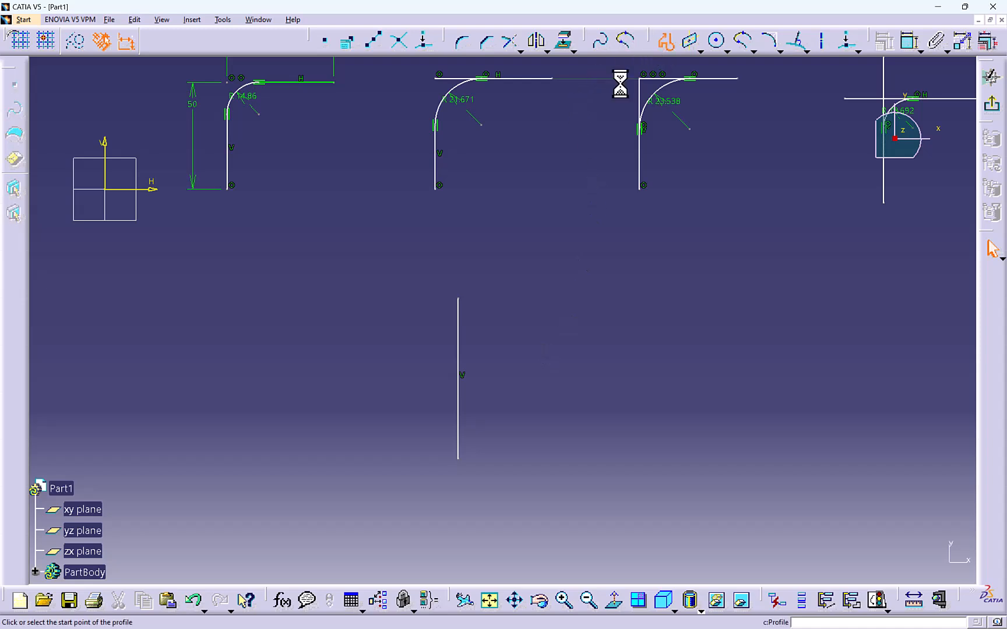
left_click(425, 347)
double_click(585, 347)
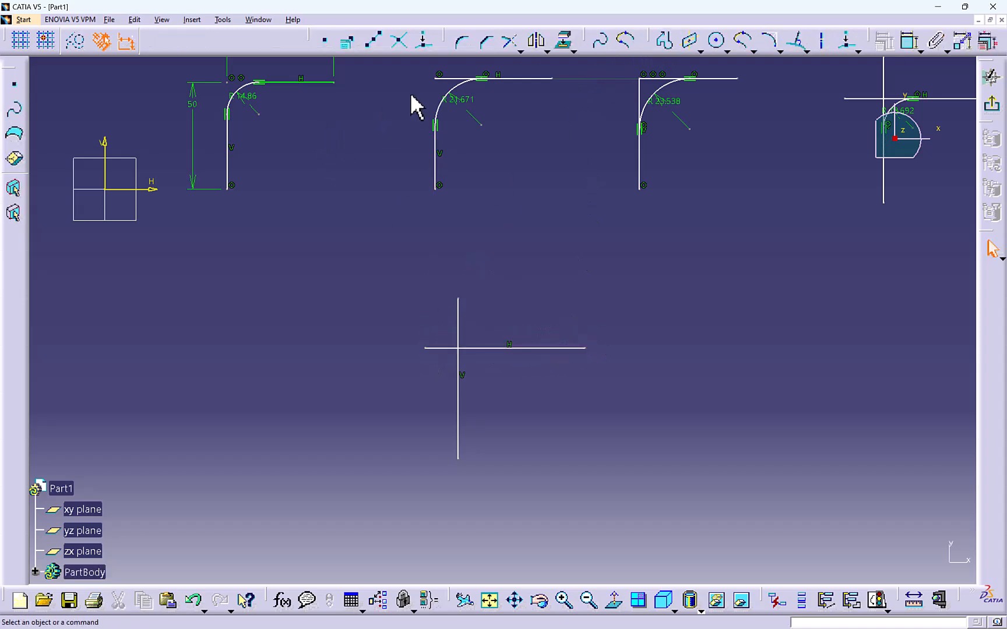
- Try rounding the lower crossing lines with the Construction Lines Trim option at a radius of about 22.1 mm, and undo it
left_click(464, 44)
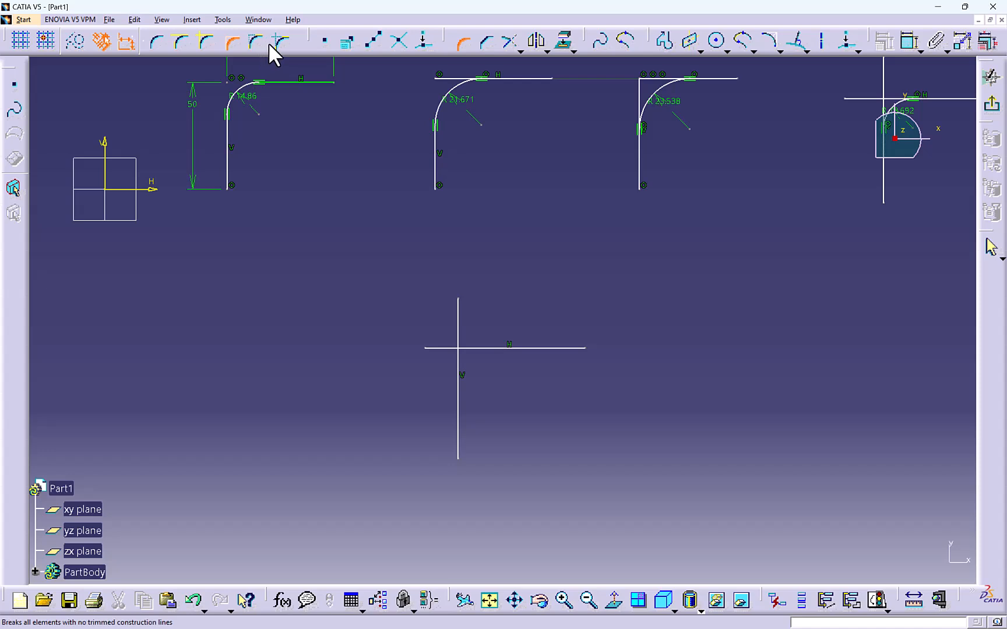
left_click(256, 44)
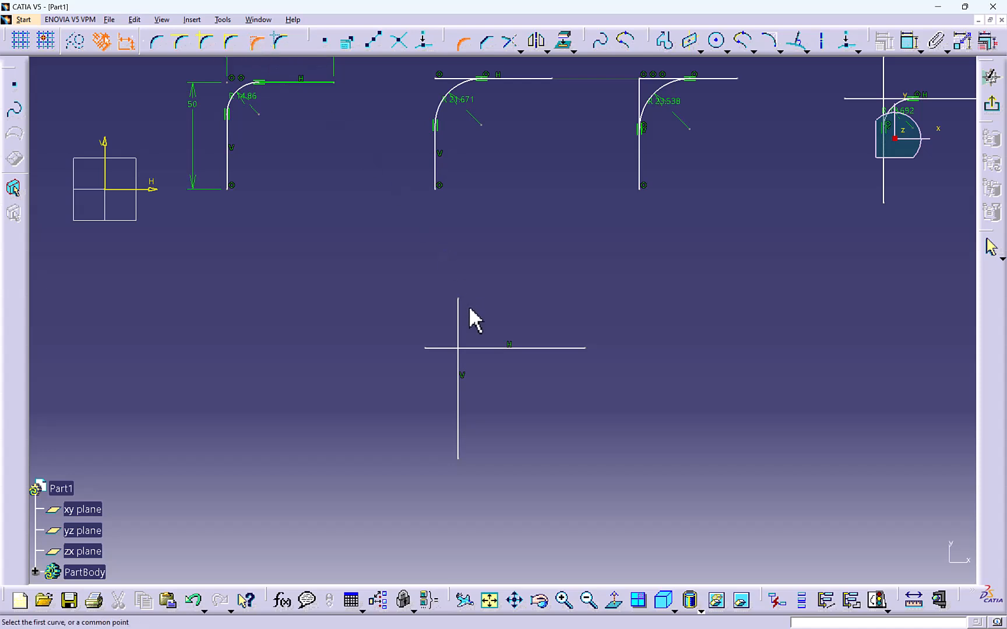
left_click(459, 364)
left_click(491, 347)
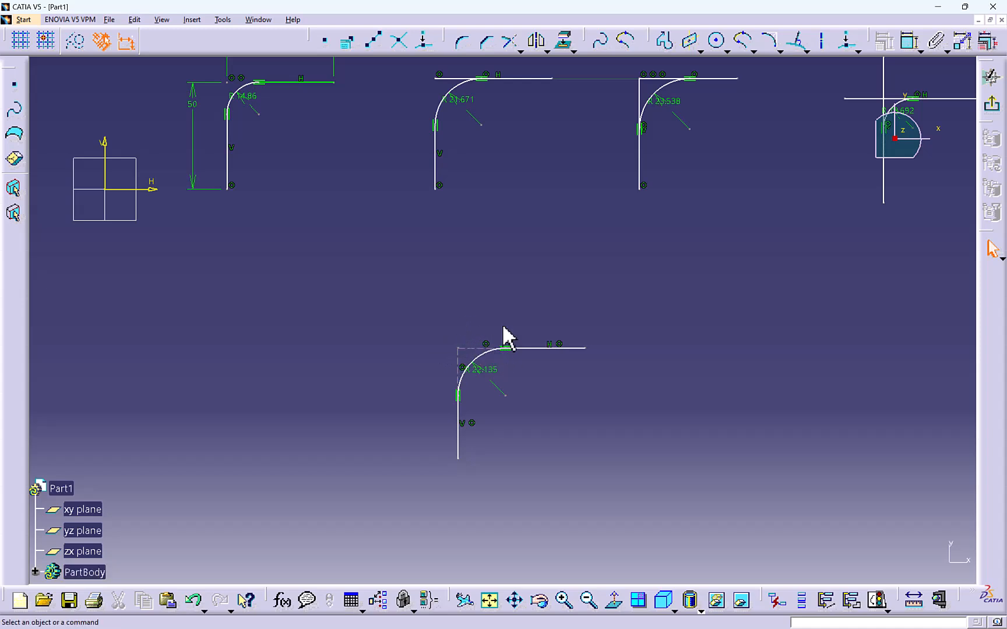
key("ctrl+z")
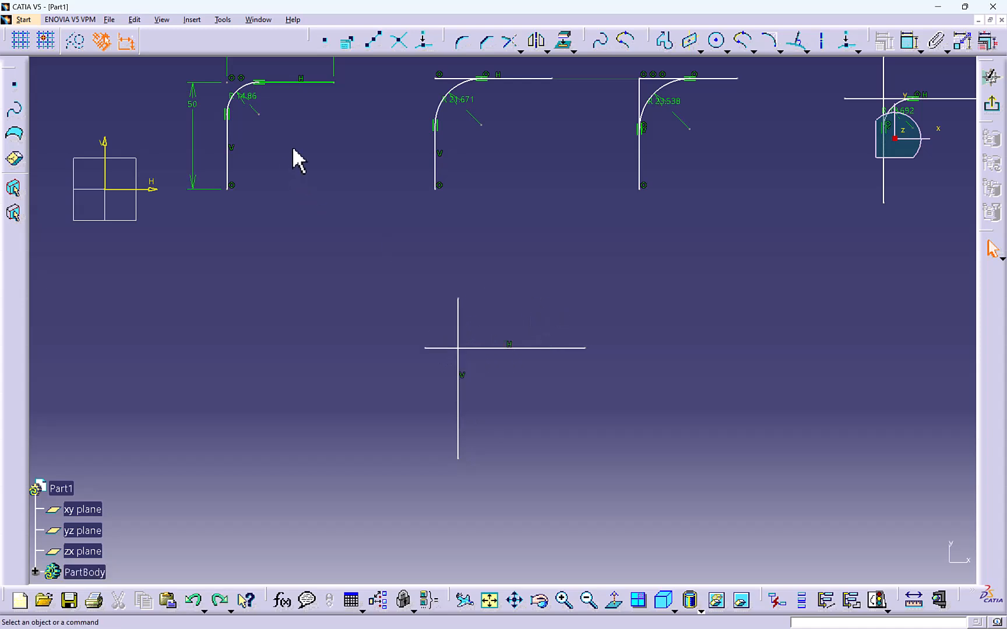
- Round the lower crossing lines with the Construction Lines No Trim option at a radius of about 23.9 mm
left_click(462, 40)
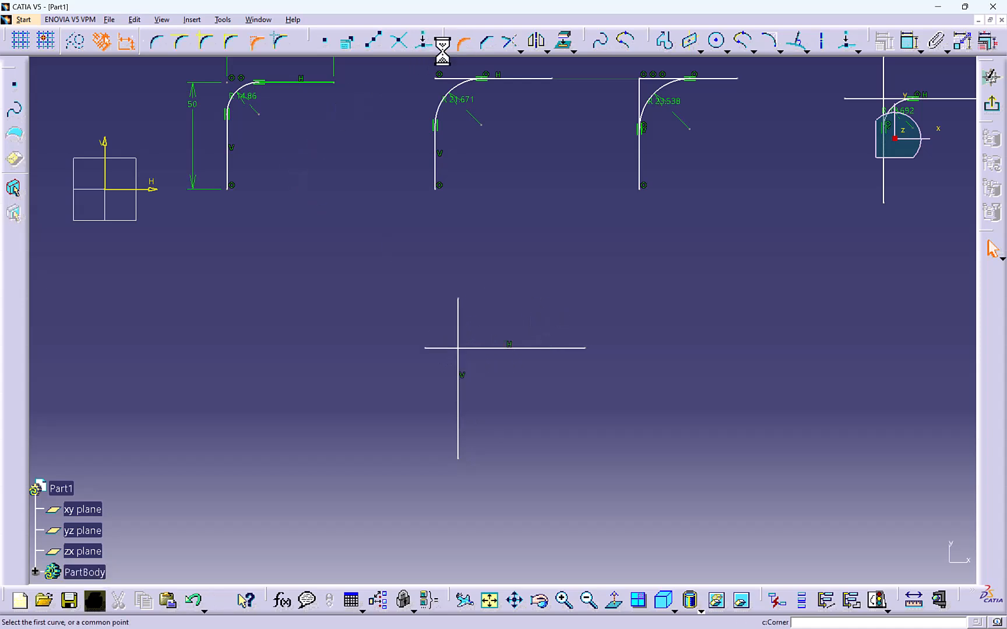
left_click(280, 40)
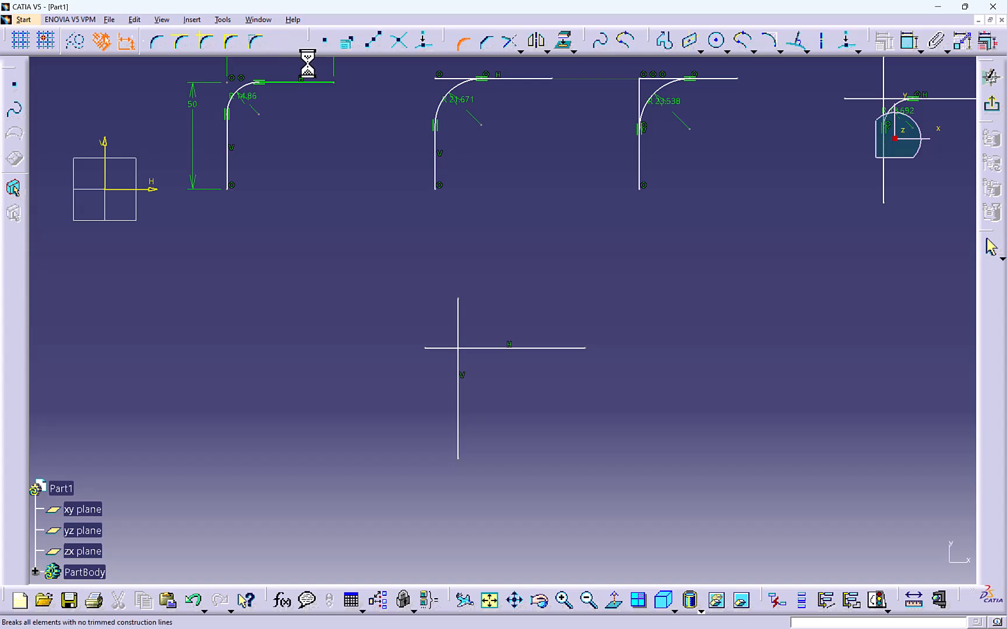
left_click(461, 382)
left_click(502, 349)
left_click(490, 358)
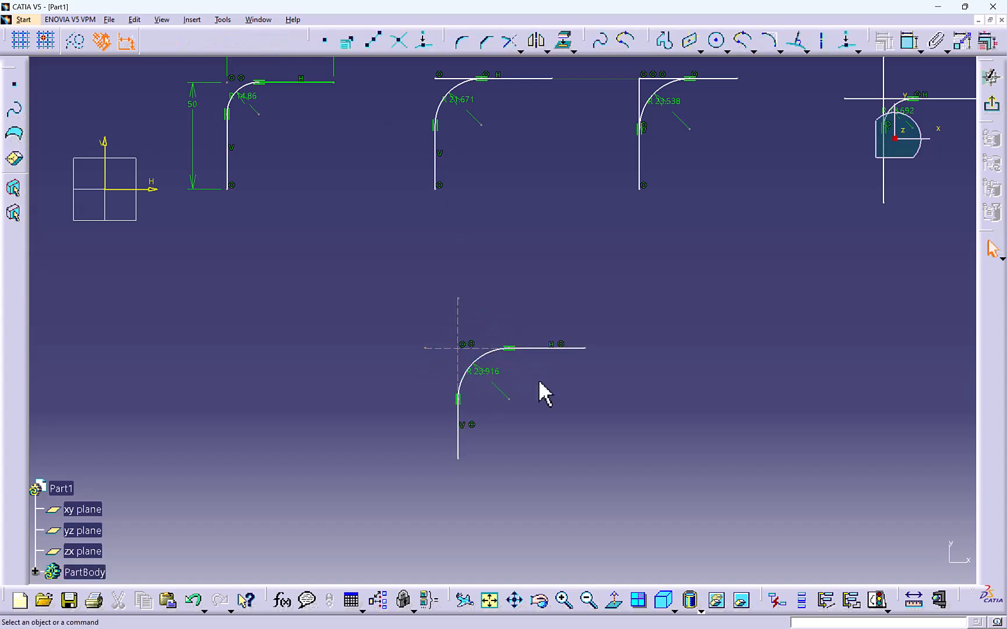
- Delete all the profiles, crossing lines and corners drawn in the sketch
middle_click_drag(545, 393, 460, 362)
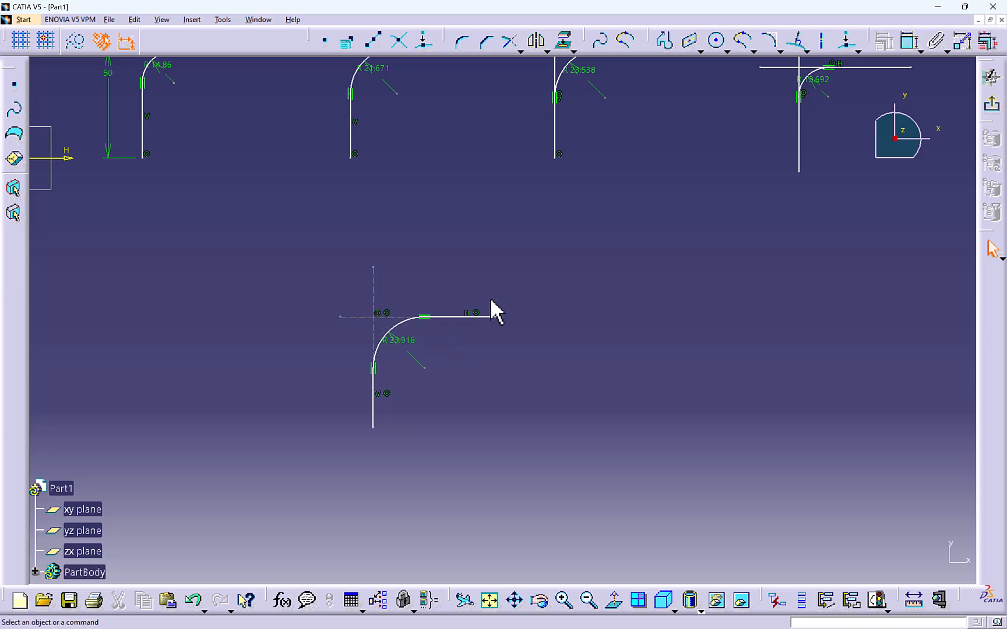
mouse_move(490, 297)
middle_mouse_down()
mouse_move(603, 314)
mouse_move(626, 348)
mouse_move(571, 395)
middle_mouse_up()
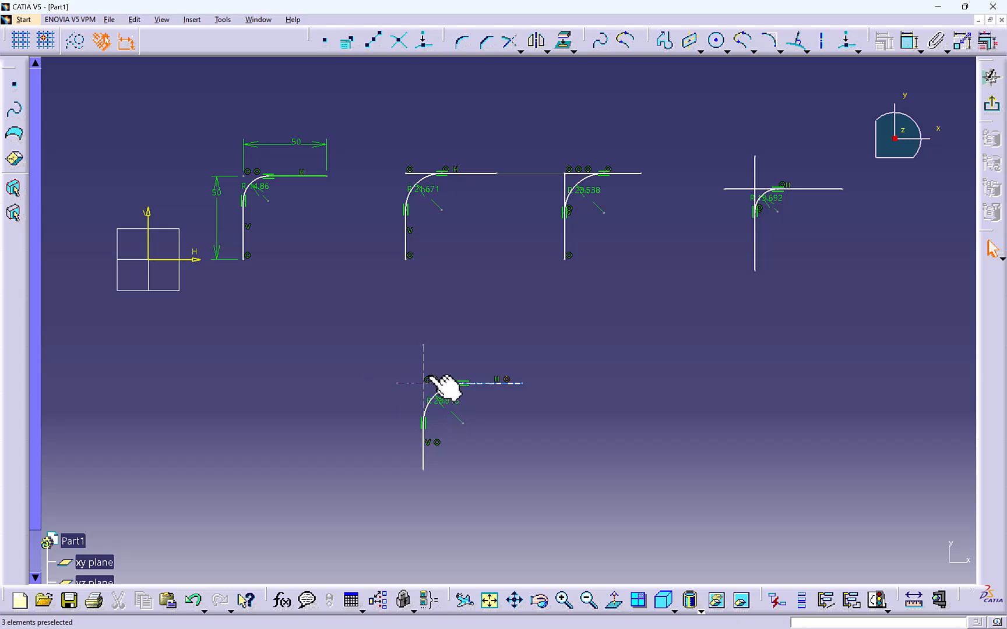
left_click_drag(180, 107, 843, 509)
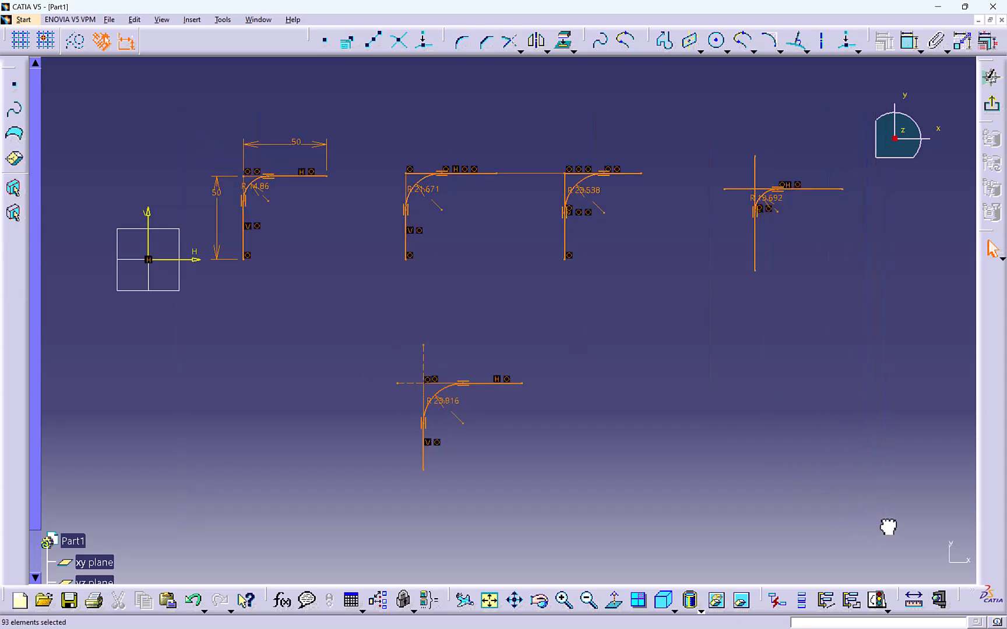
key("Delete")
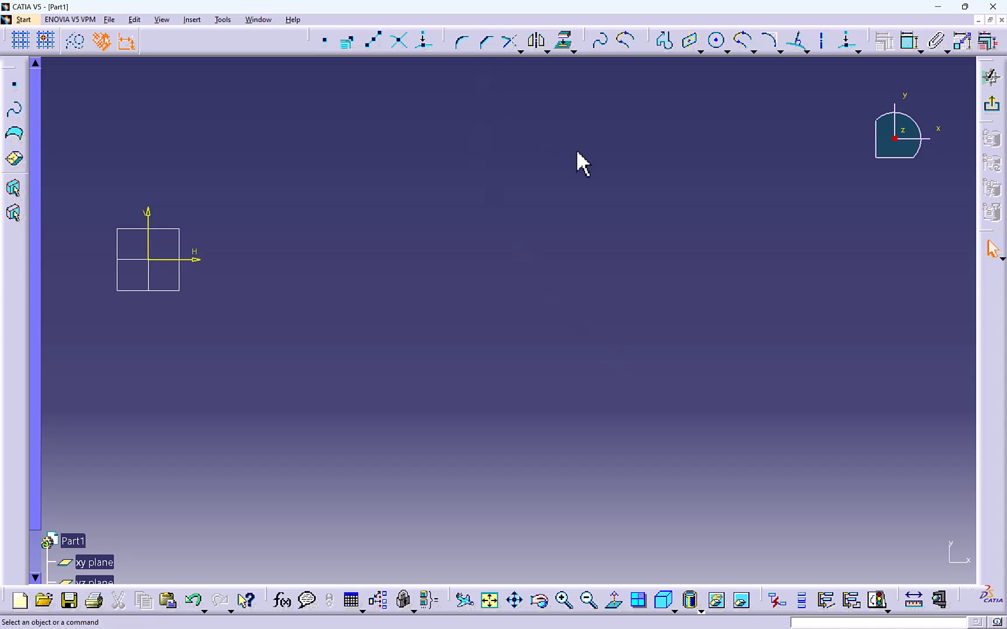
- Draw a vertical line beside the sketch origin and a horizontal line from its upper end, forming an L shape
left_click(377, 190)
left_click(377, 333)
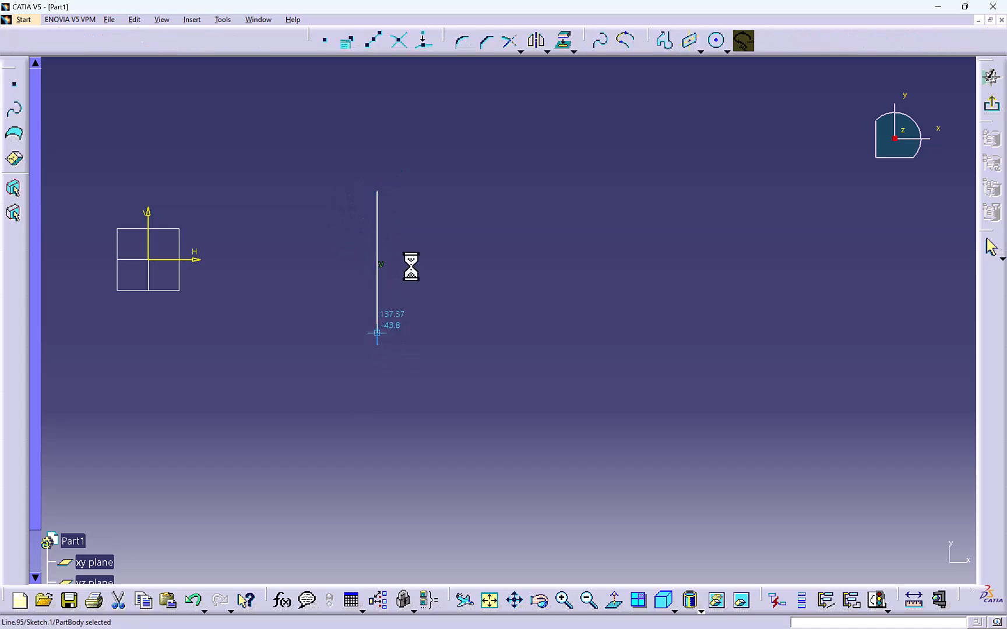
left_click(663, 42)
left_click(377, 192)
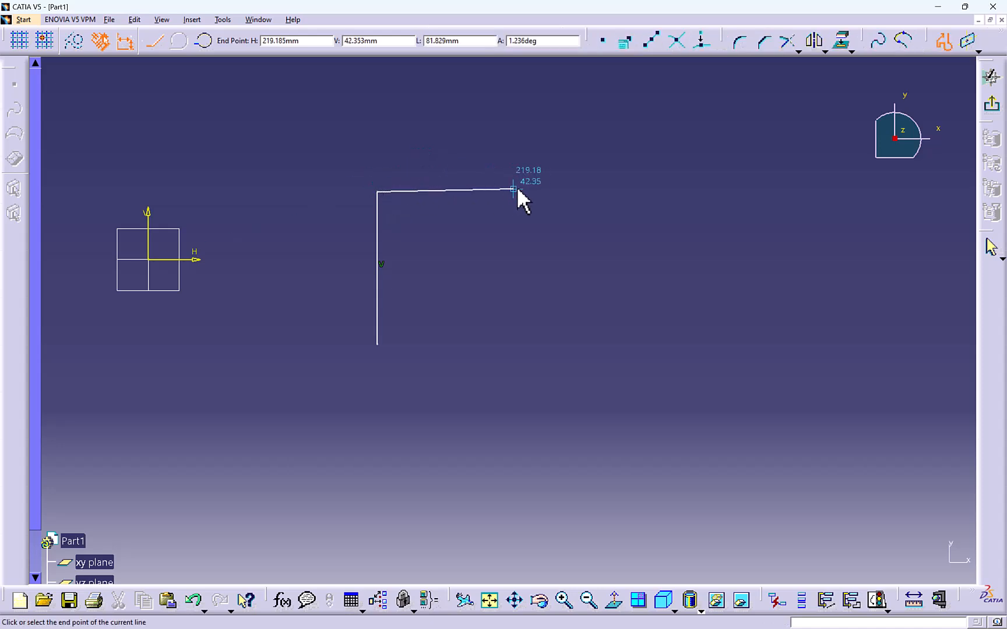
double_click(541, 191)
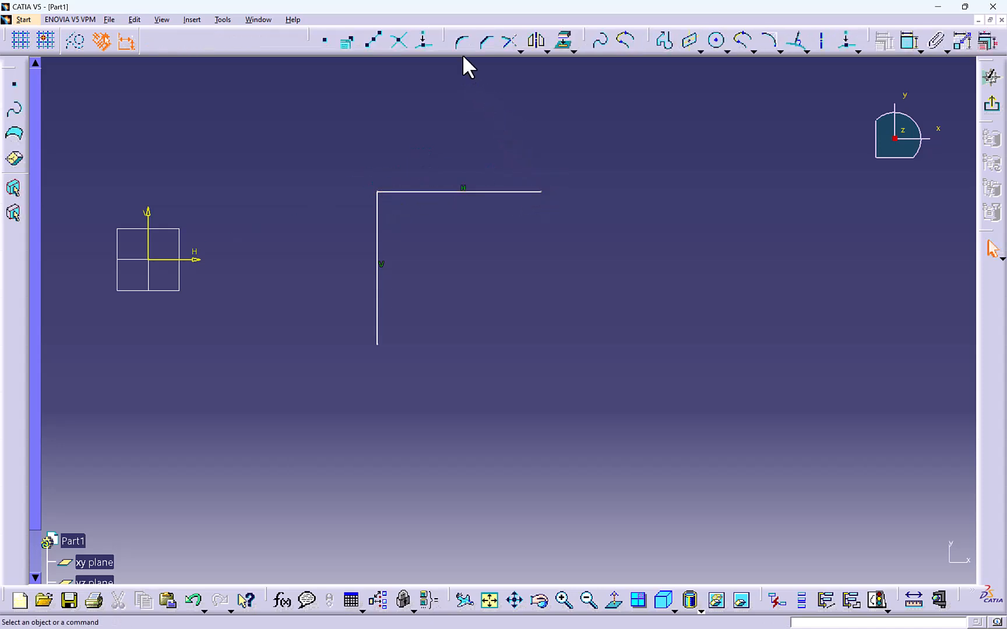
- Chamfer the L-shaped profile's corner at 45° with a 20 mm length, trimming both lines, and move the angle dimension closer to the chamfer
left_click(488, 42)
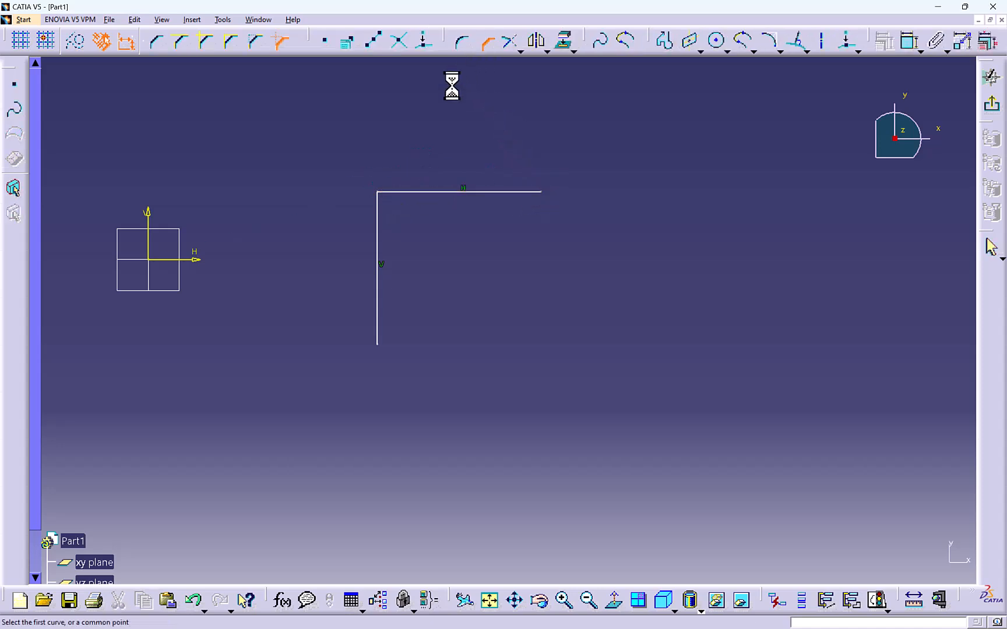
left_click(159, 44)
left_click(378, 223)
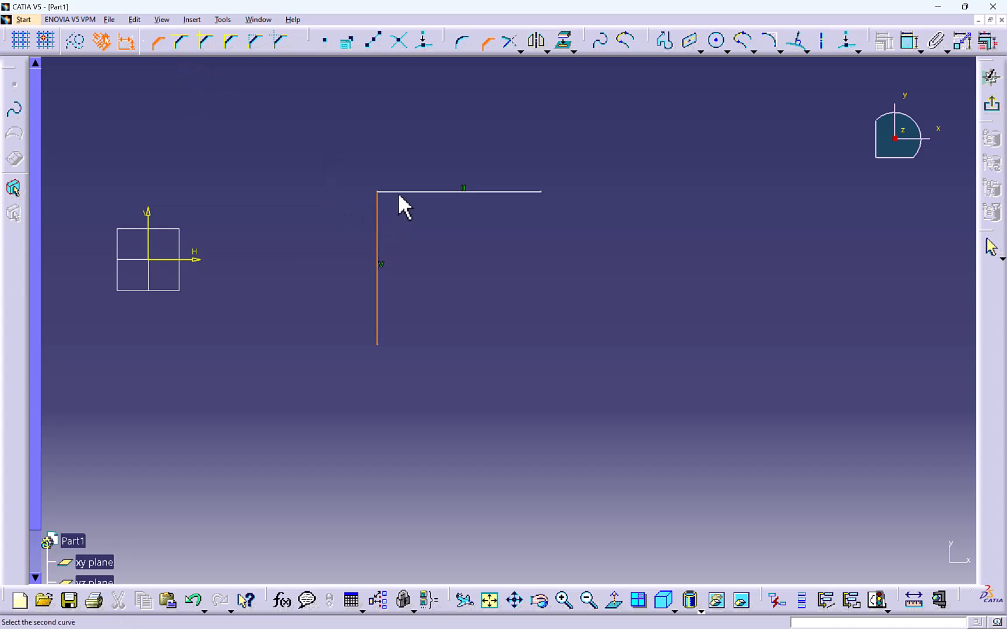
left_click(398, 192)
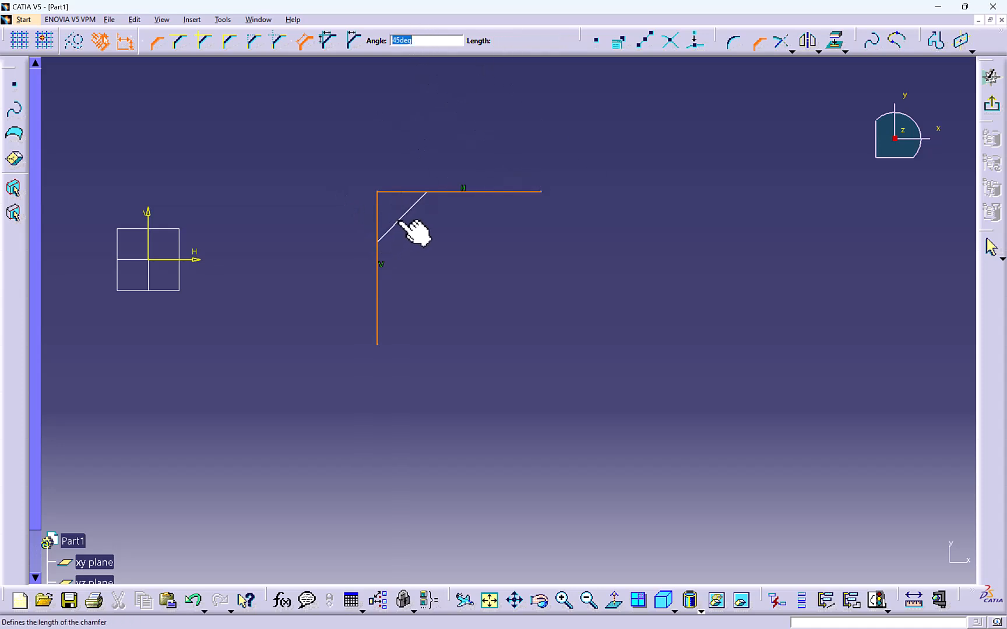
key("Tab")
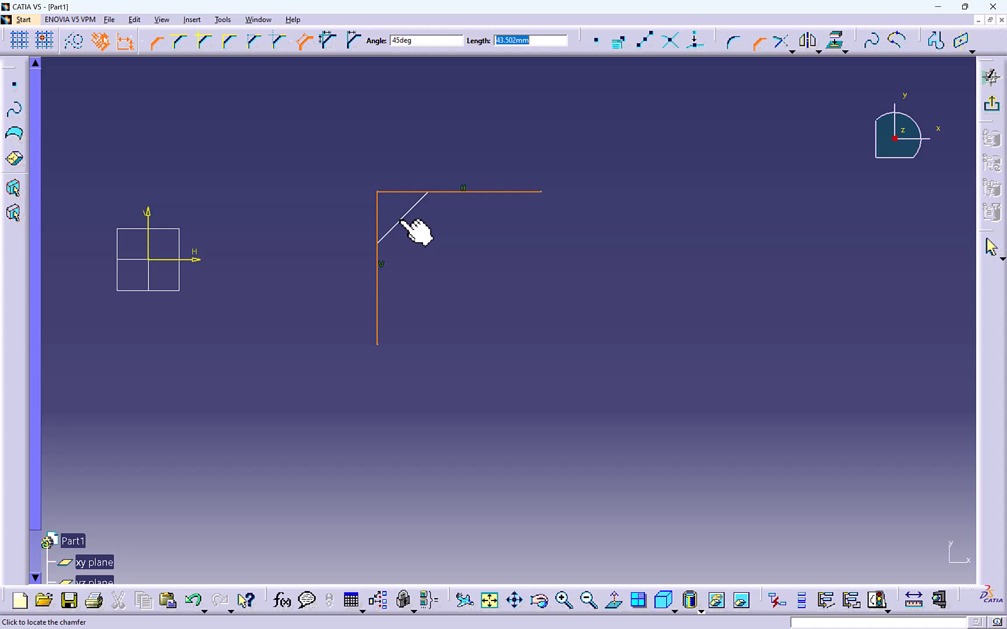
type("20")
key("Return")
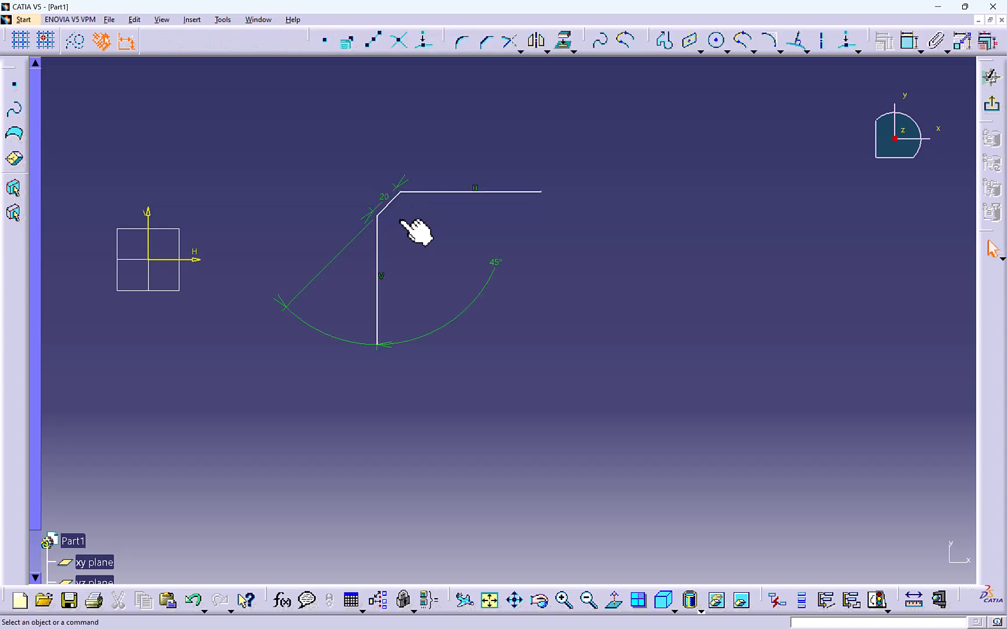
left_click_drag(514, 279, 326, 221)
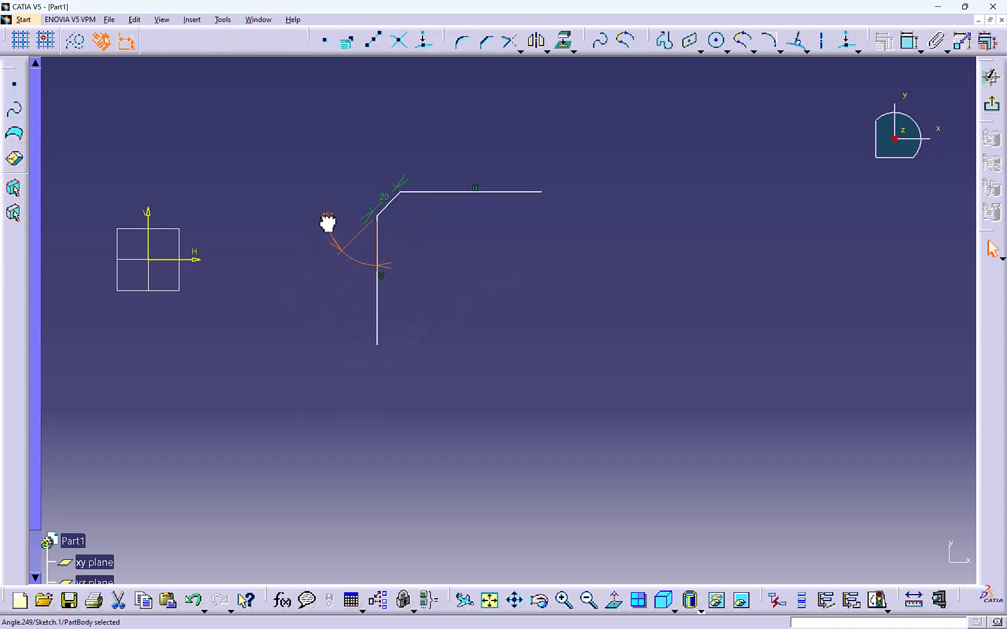
left_click(475, 247)
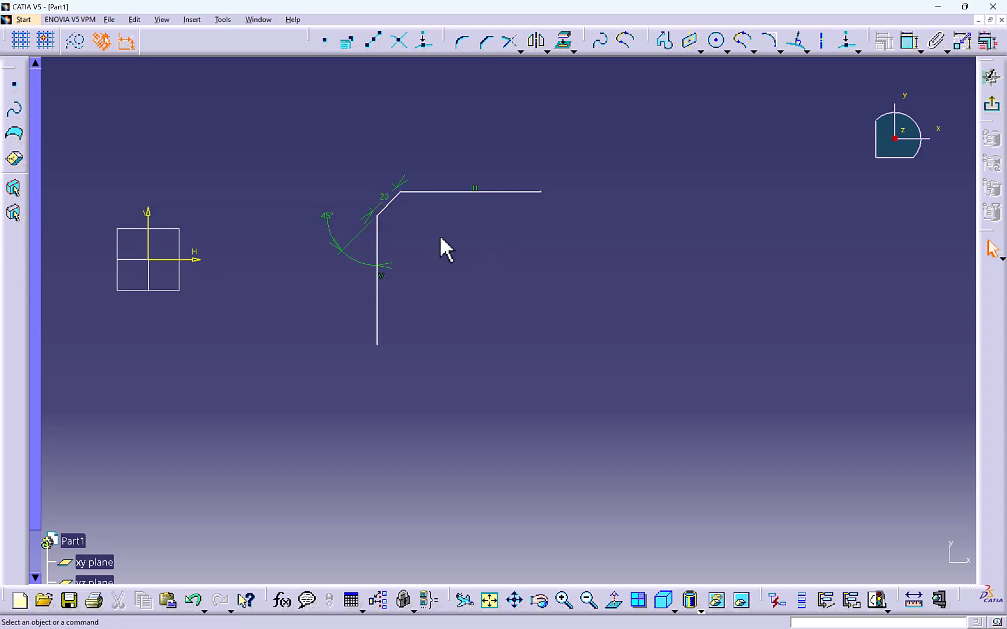
- Draw a second L-shaped profile with a vertical and a horizontal line to the right of the chamfered one
middle_click_drag(508, 263, 409, 236)
left_click(665, 41)
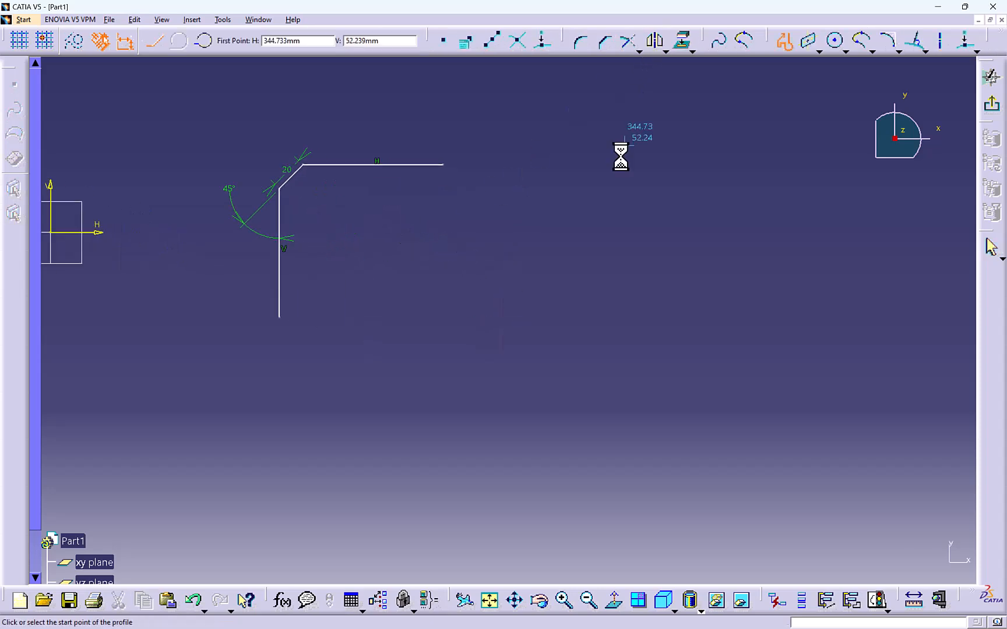
left_click(553, 327)
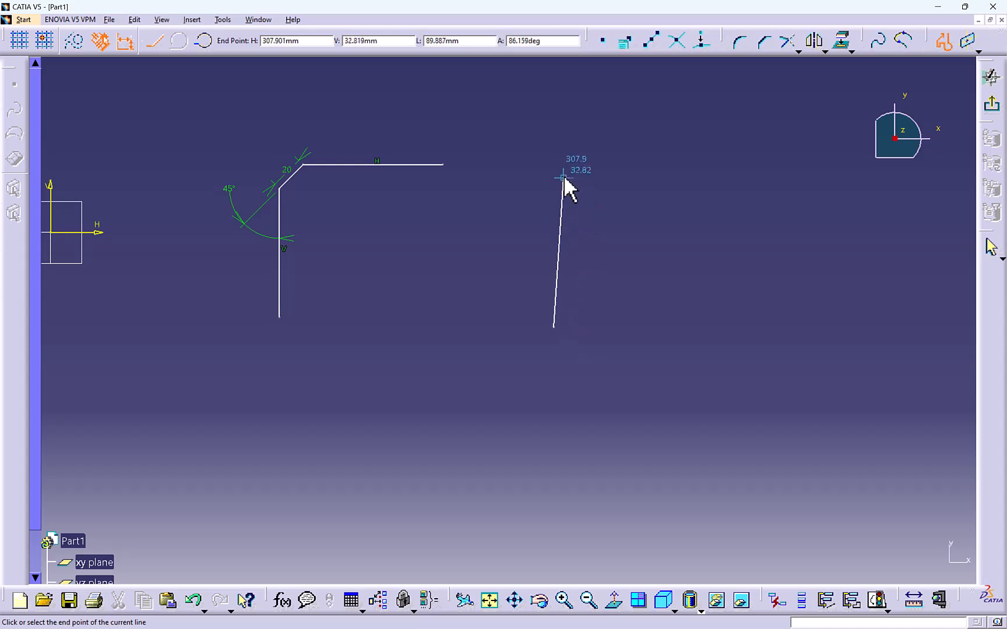
left_click(553, 147)
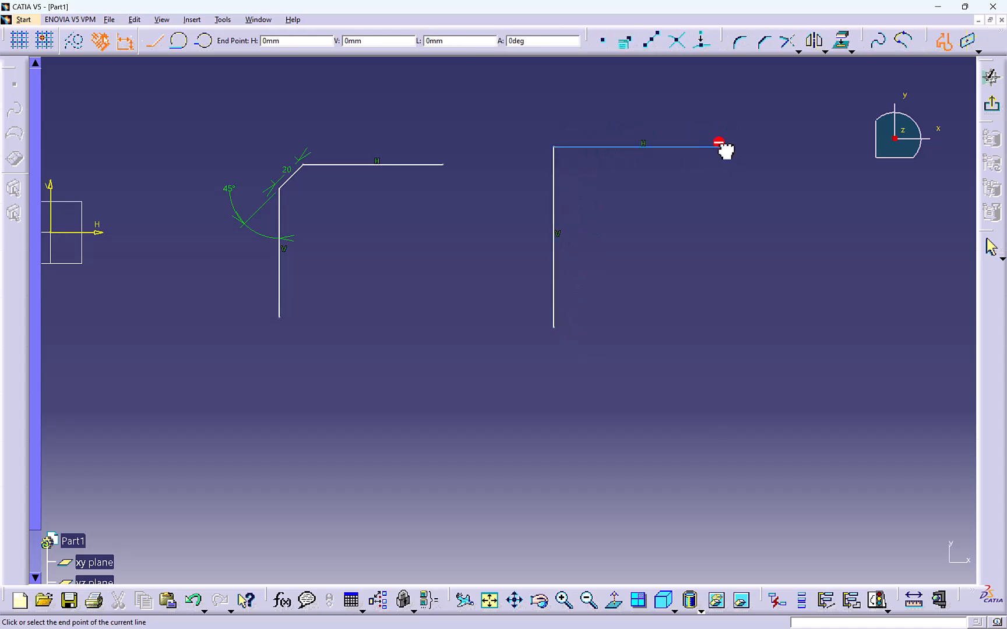
double_click(723, 147)
- Chamfer the second profile's corner with a first length of 20 mm and a second length of 25 mm, and move the 25 mm dimension above the profile
left_click(487, 41)
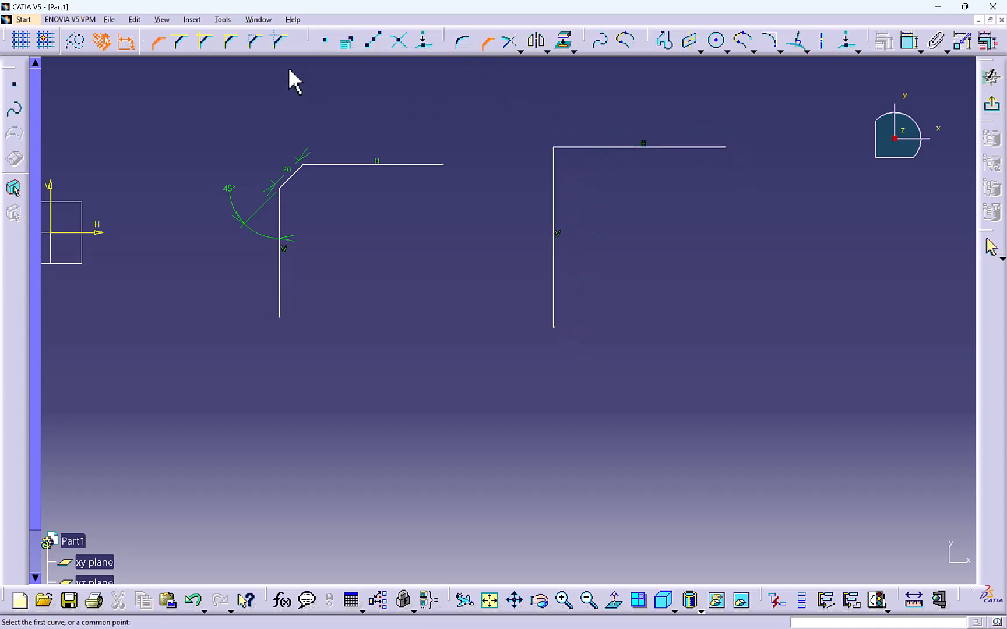
left_click(554, 196)
left_click(593, 147)
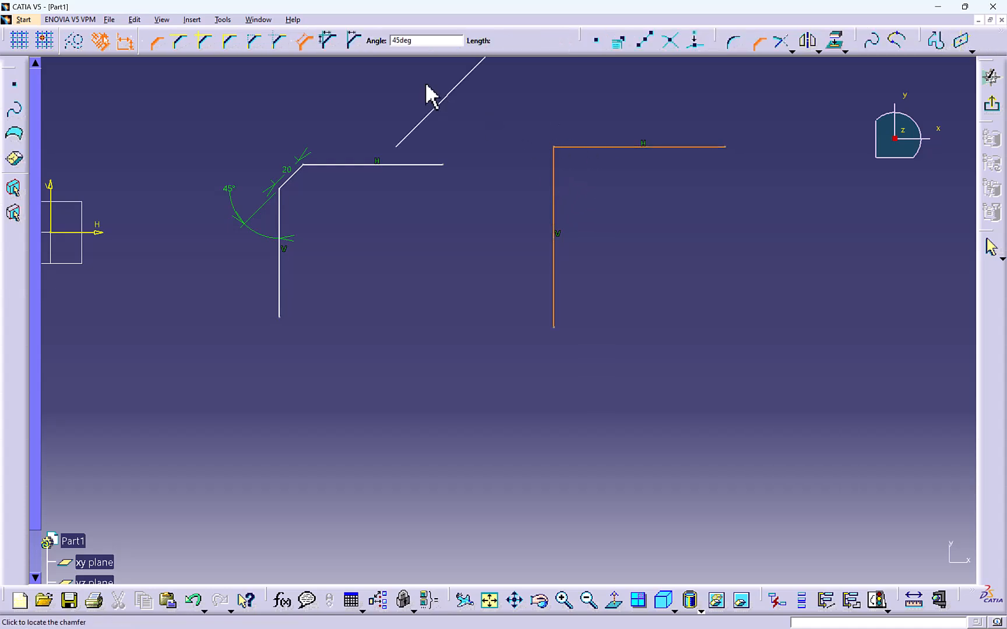
left_click(330, 41)
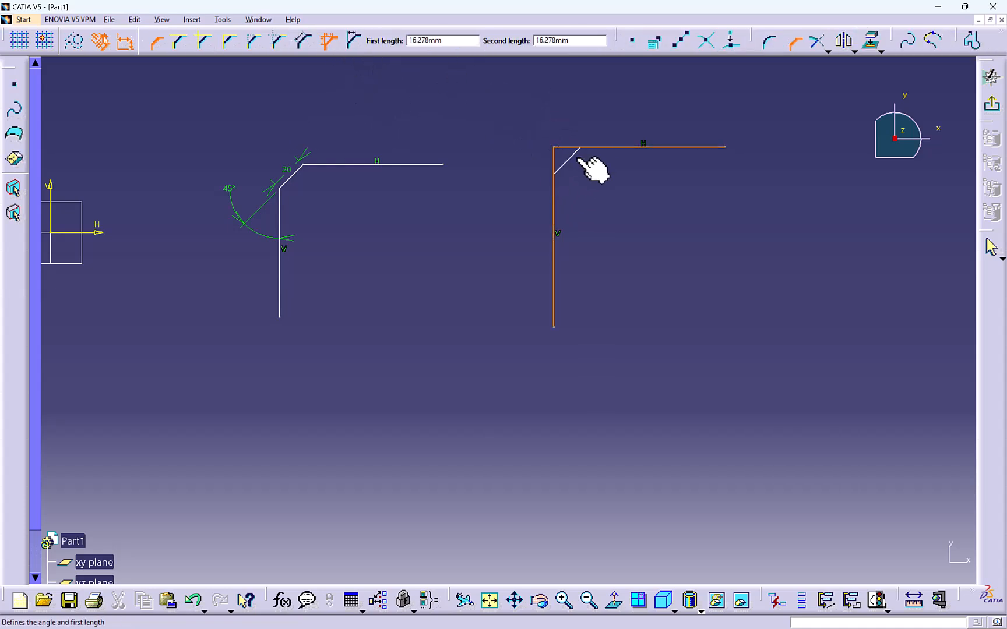
key("Tab")
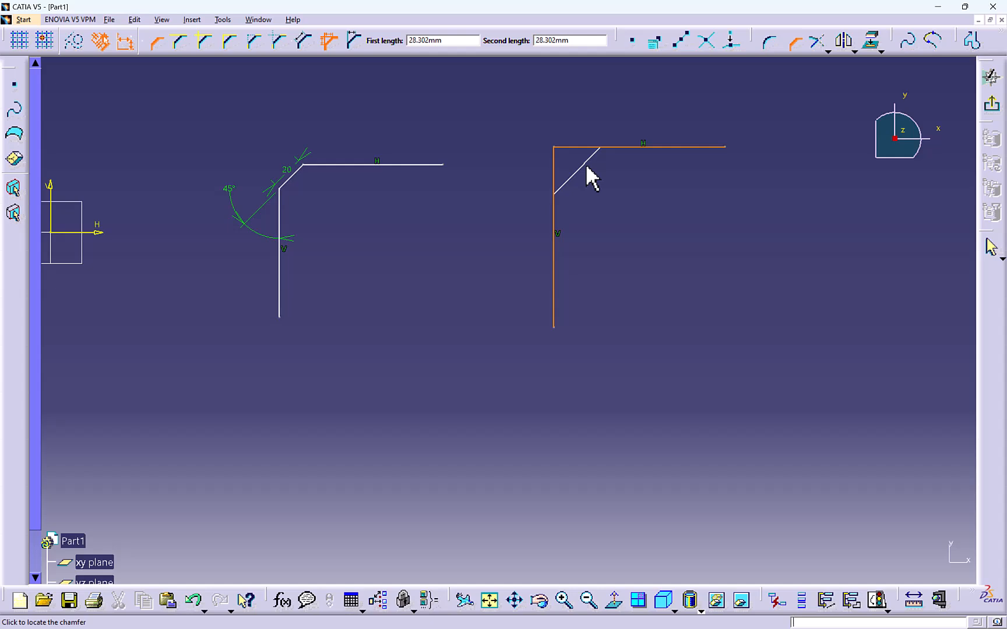
type("20")
key("Tab")
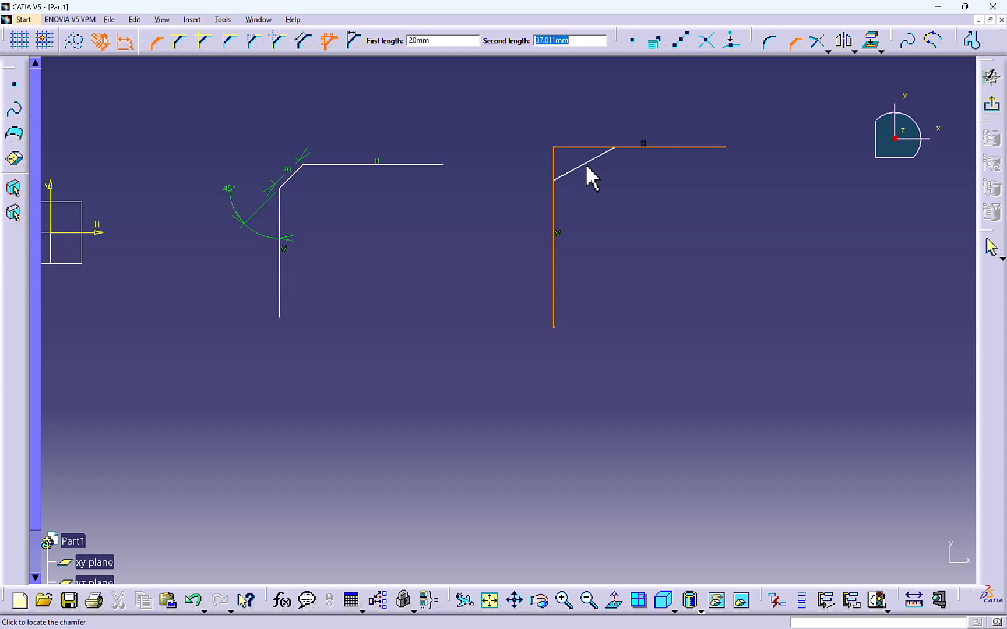
type("25")
key("Return")
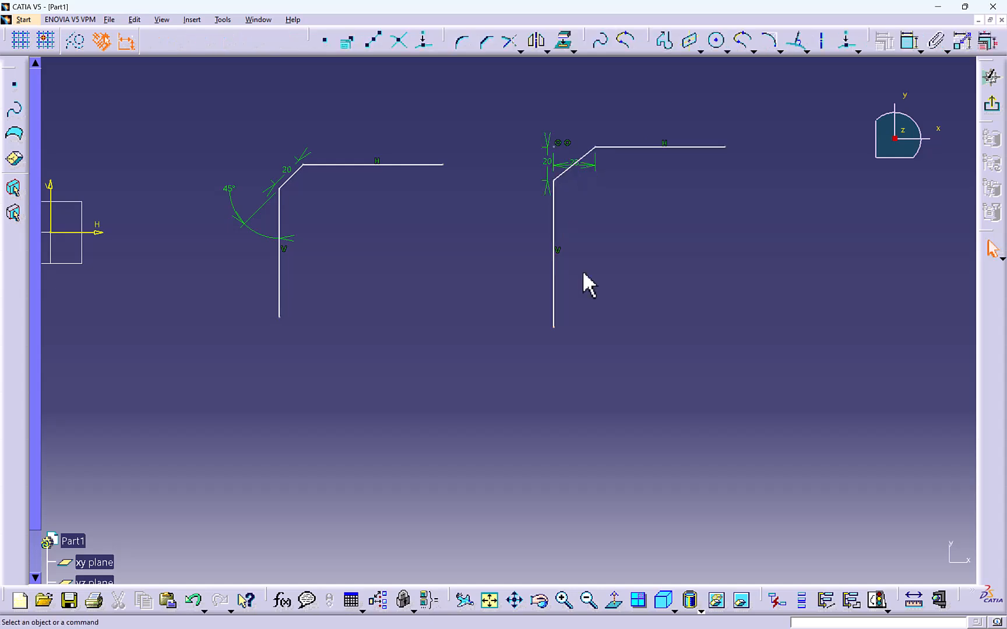
left_click_drag(590, 171, 589, 111)
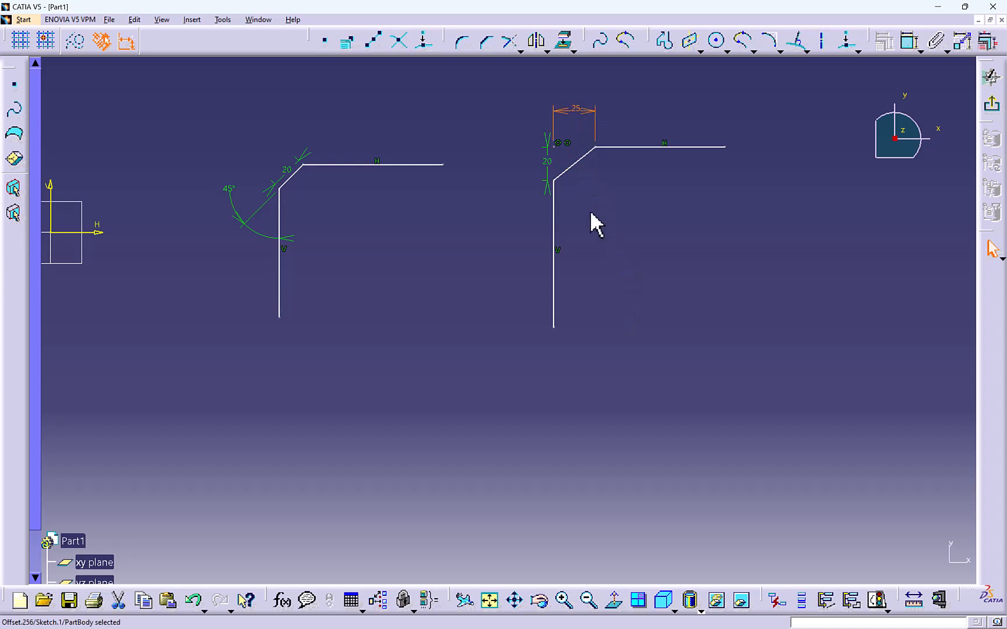
- Draw a third L-shaped profile with a vertical and a horizontal line to the right of the second one
mouse_move(595, 221)
middle_mouse_down()
mouse_move(603, 233)
mouse_move(487, 228)
middle_mouse_up()
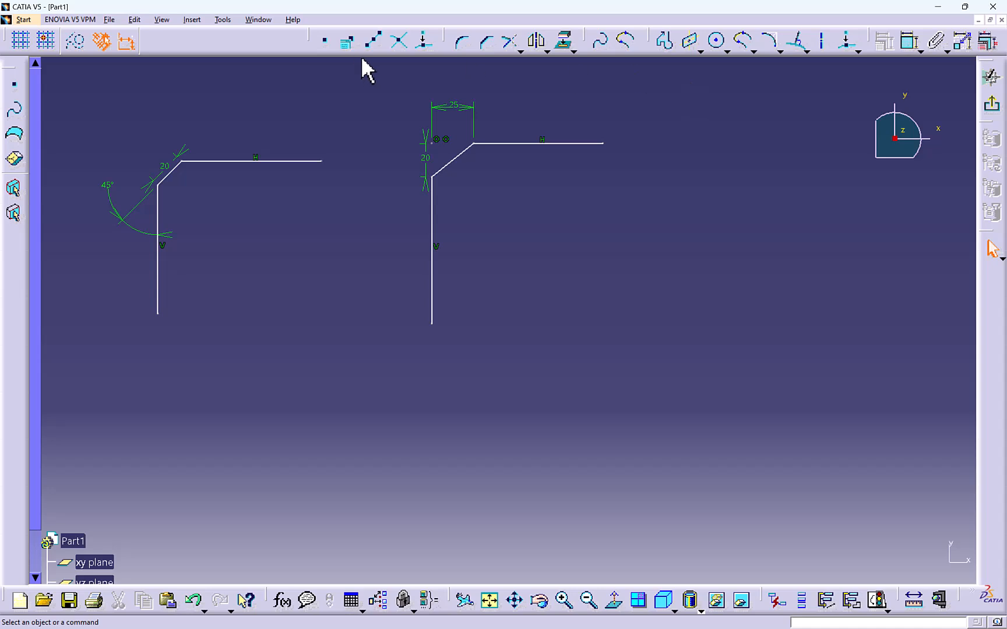
left_click(664, 41)
left_click(693, 348)
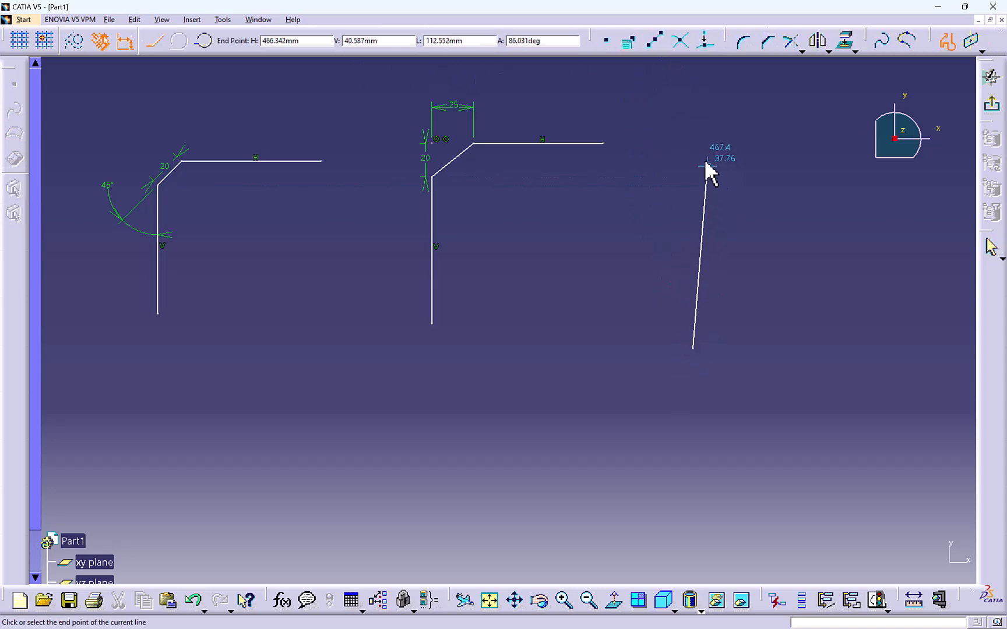
left_click(692, 131)
double_click(834, 131)
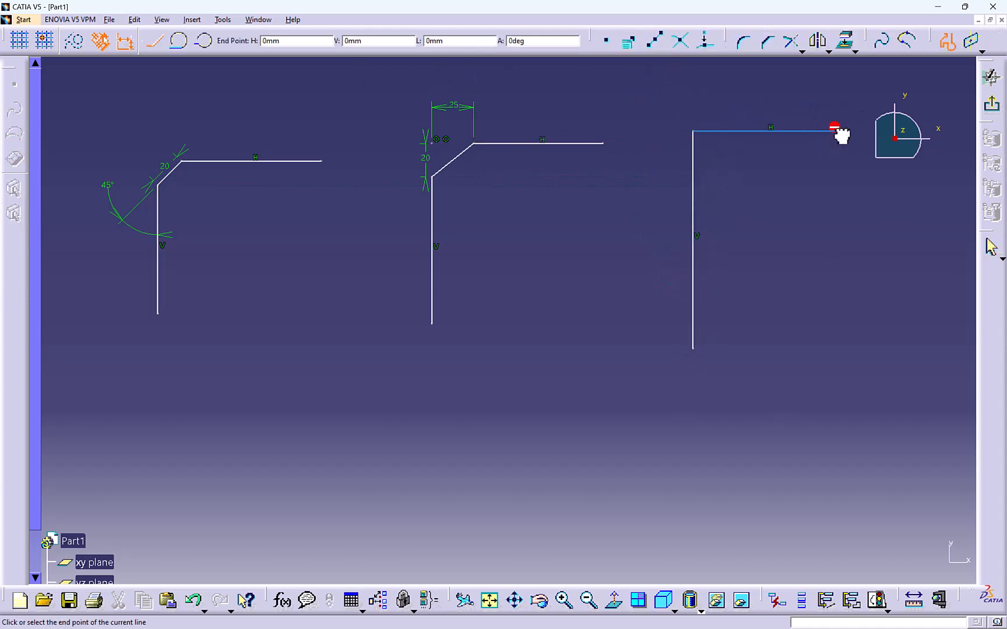
- Chamfer the third L-shaped profile's corner with an angle of 55° and a first length of 25 mm, trimming both lines
middle_click_drag(784, 172, 587, 169)
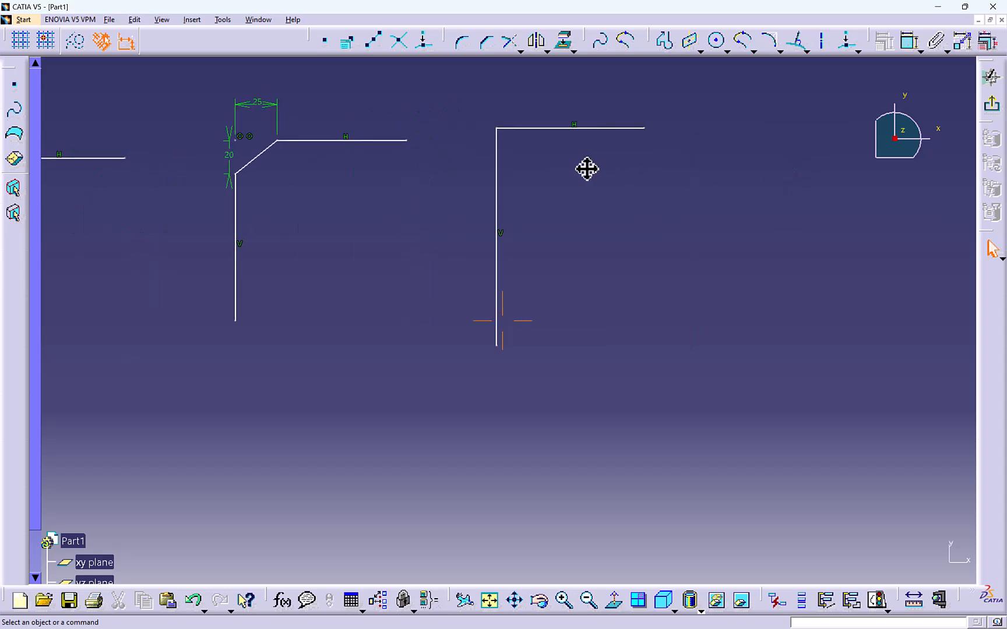
left_click(488, 43)
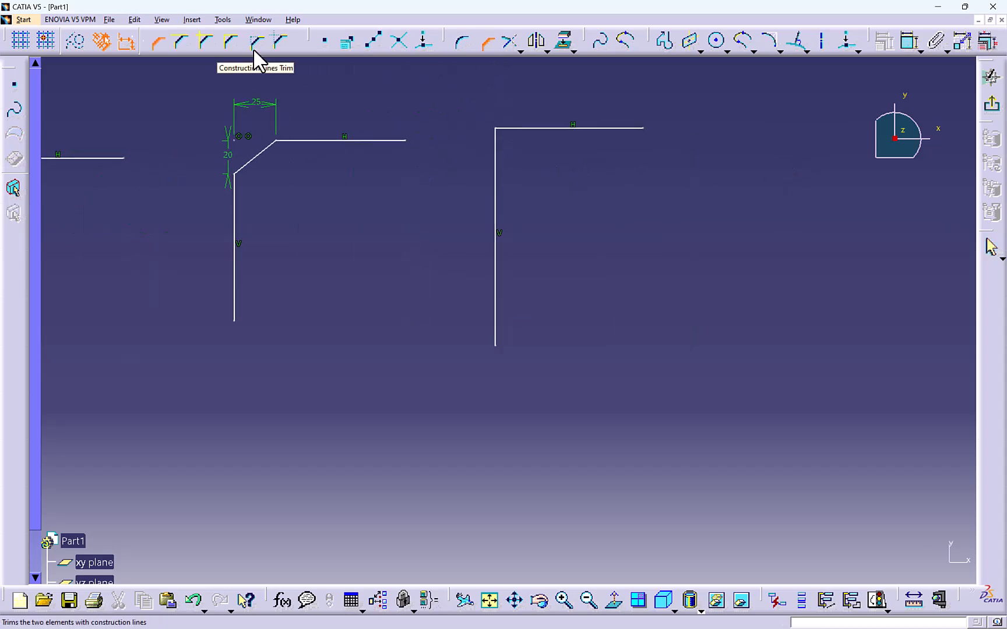
left_click(219, 46)
left_click(495, 166)
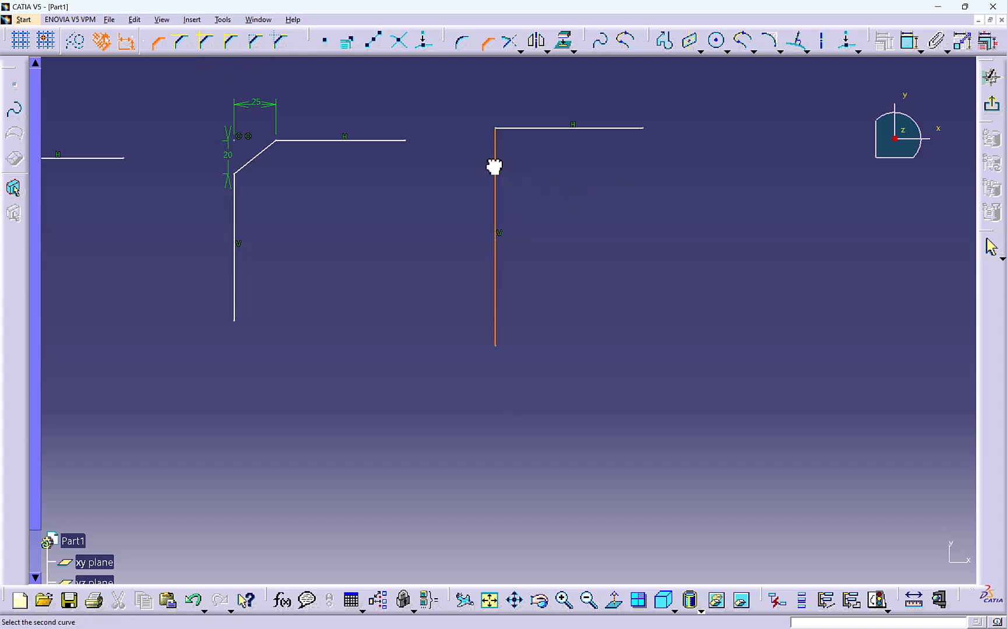
left_click(538, 128)
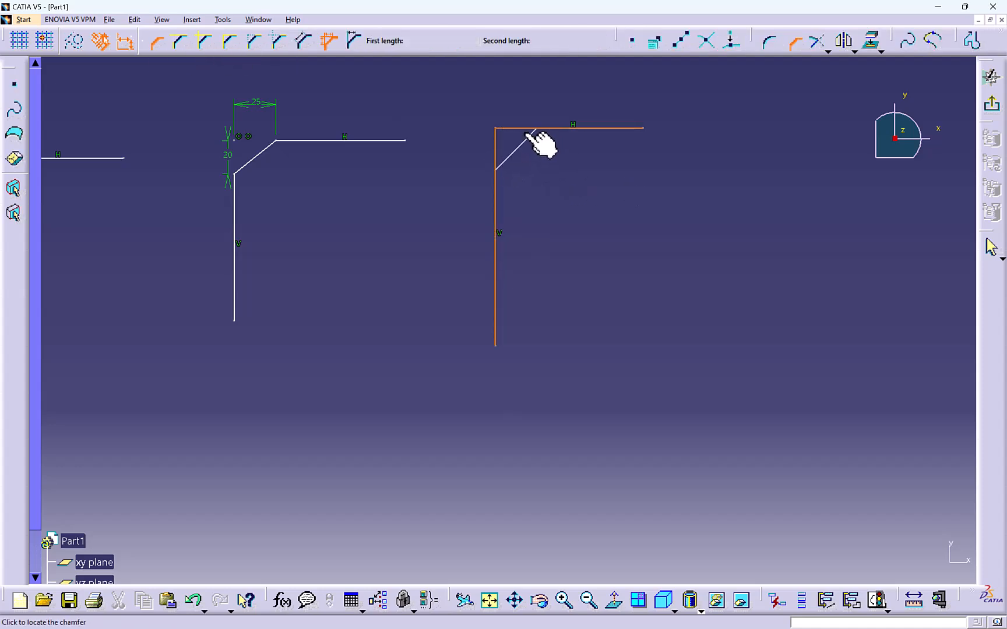
left_click(361, 41)
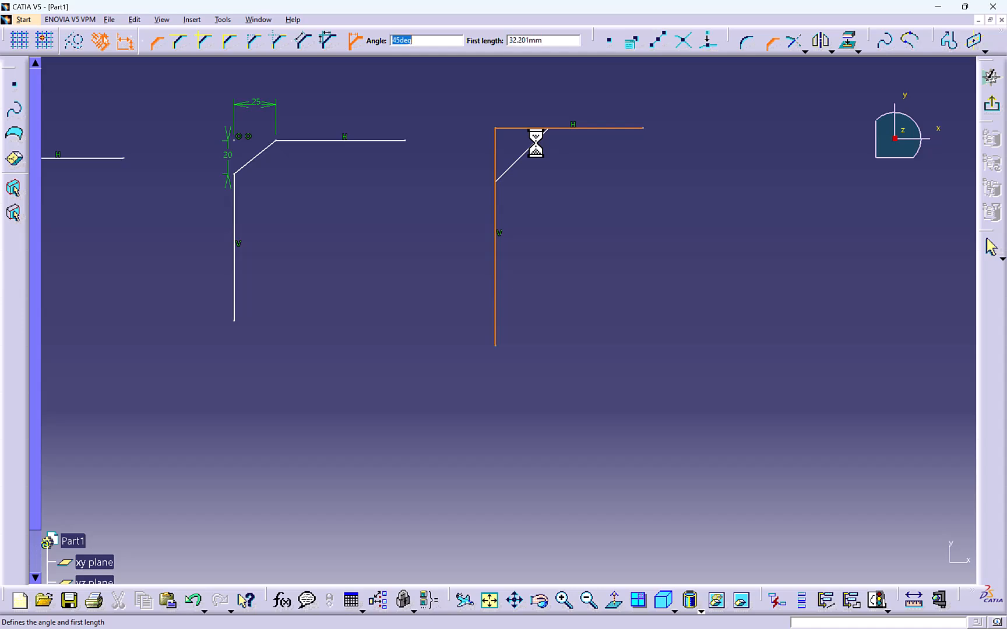
type("55")
key("Tab")
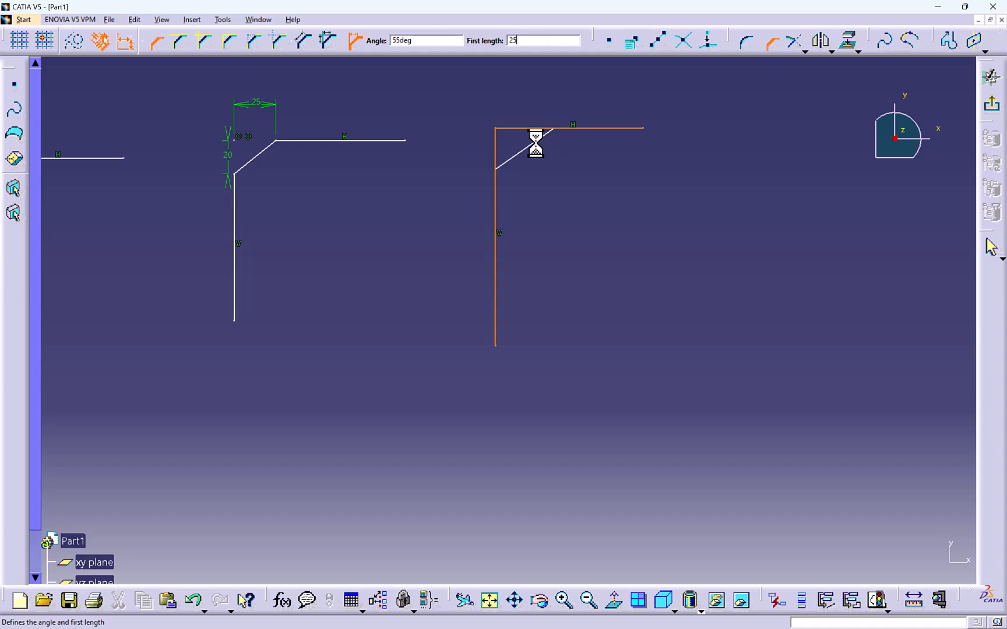
key("Return")
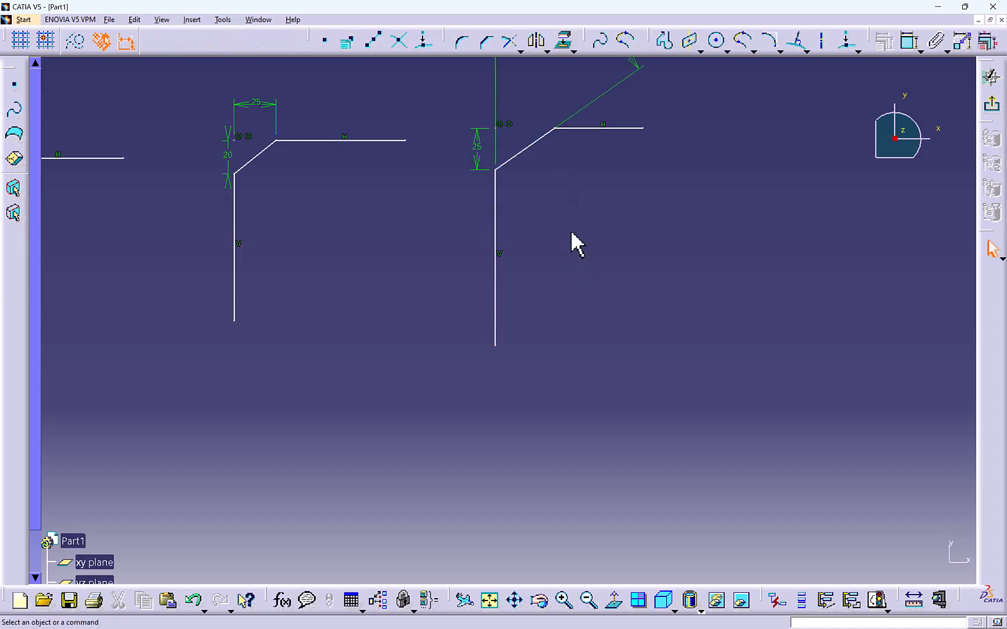
- Move the 55° angle dimension closer to the third profile's chamfer
left_click(566, 312)
middle_click_drag(570, 234, 567, 335)
left_click_drag(568, 112, 529, 182)
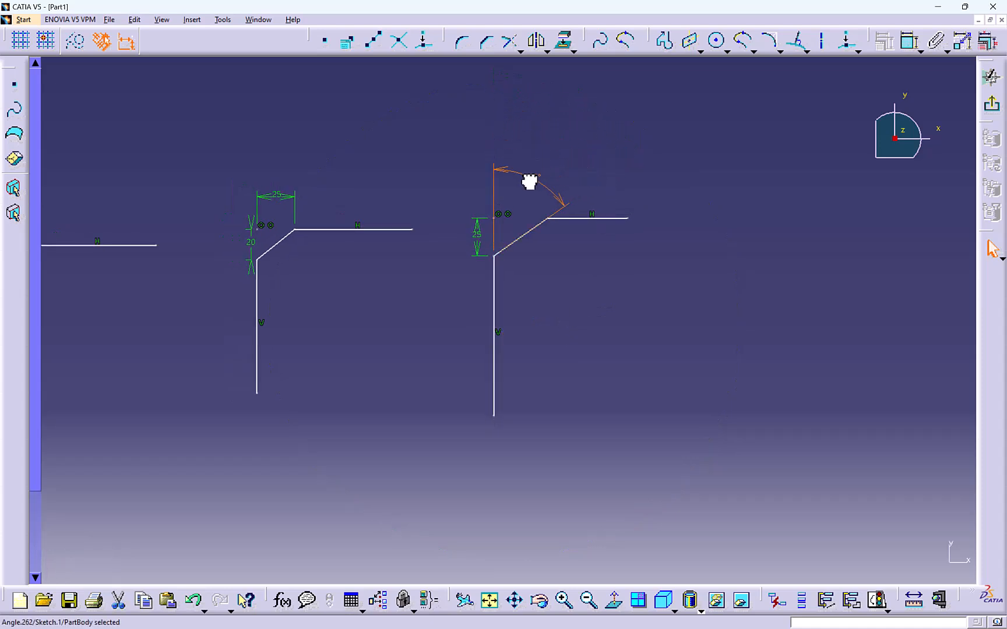
mouse_move(529, 182)
middle_mouse_down()
mouse_move(549, 197)
mouse_move(657, 142)
middle_mouse_up()
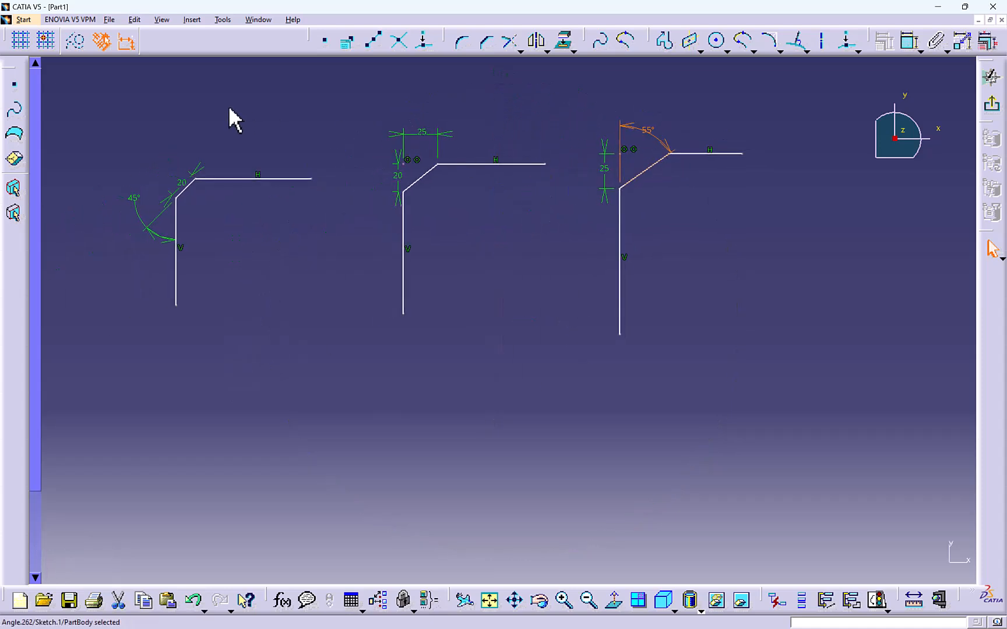
- Delete the three chamfered profiles and float the Relimitations tools over the sketch area
mouse_move(91, 90)
left_mouse_down()
mouse_move(588, 386)
mouse_move(764, 434)
left_mouse_up()
key("Delete")
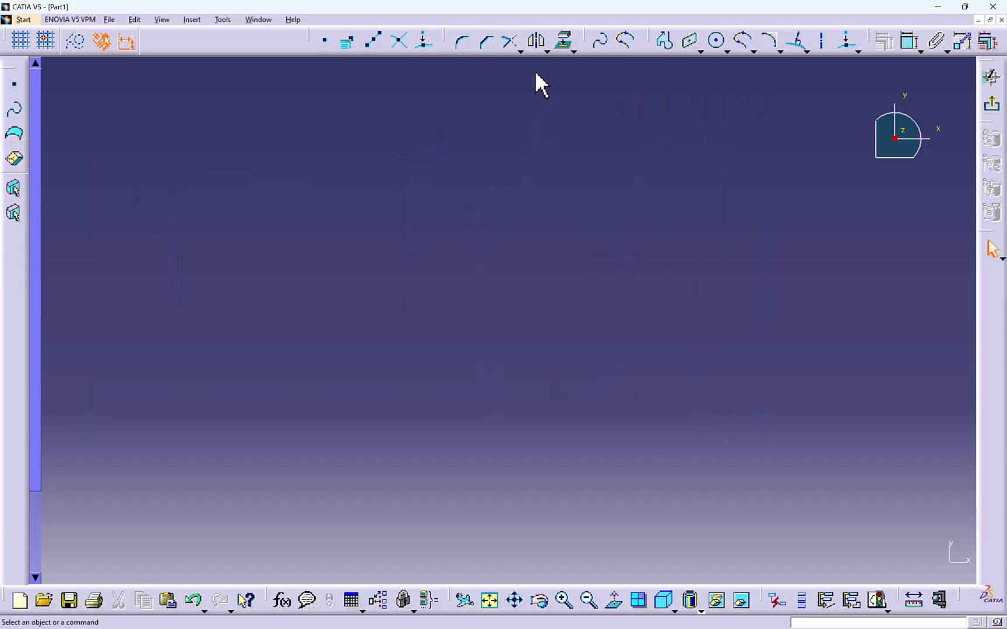
left_click(520, 52)
left_click_drag(532, 59, 270, 53)
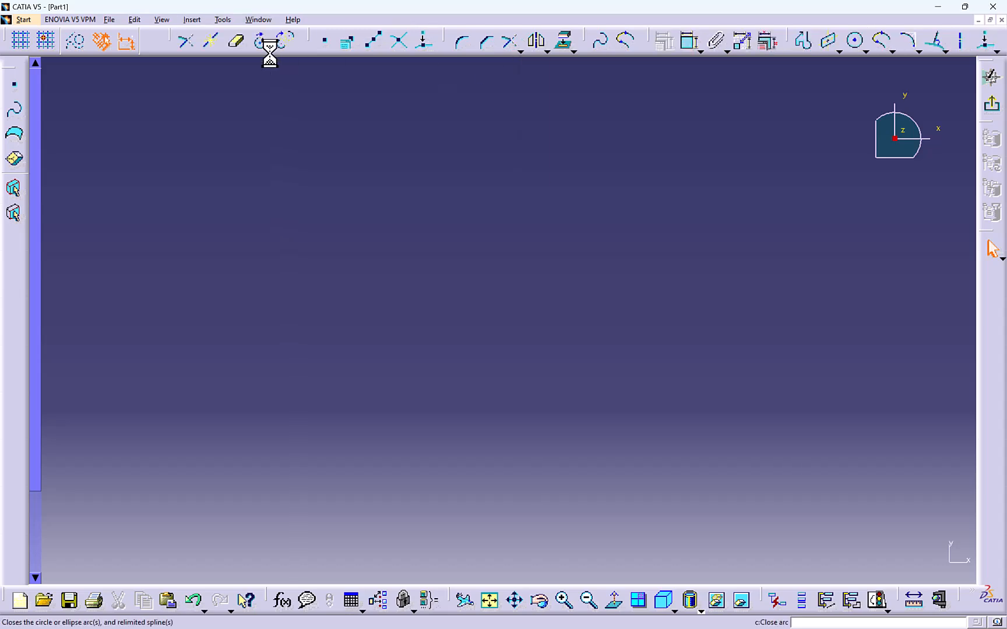
left_click_drag(171, 40, 177, 112)
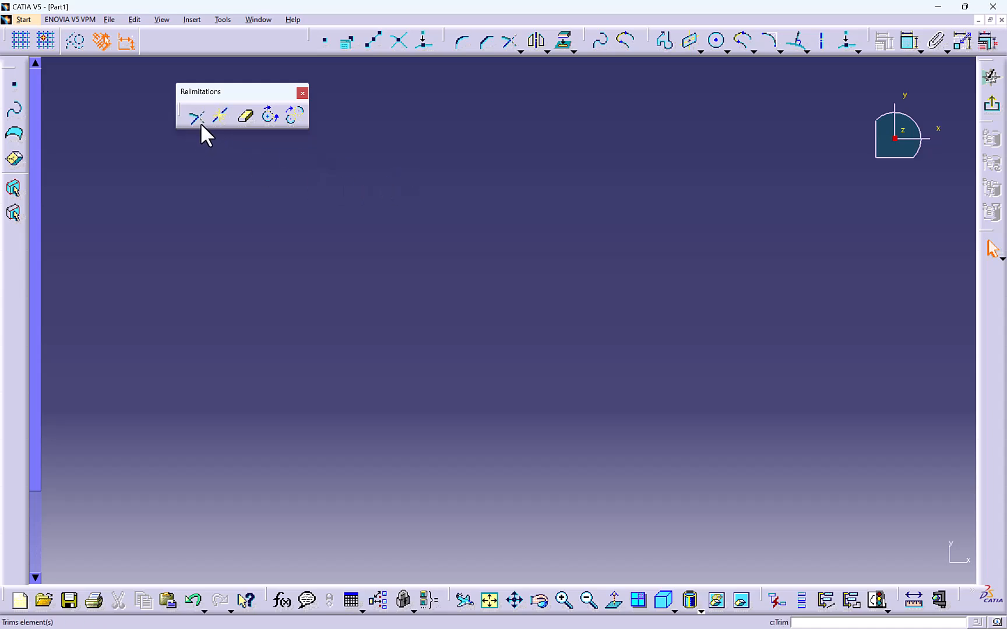
- Draw a slanted line and a longer horizontal line that crosses its upper part
left_click(664, 40)
left_click(479, 145)
double_click(373, 367)
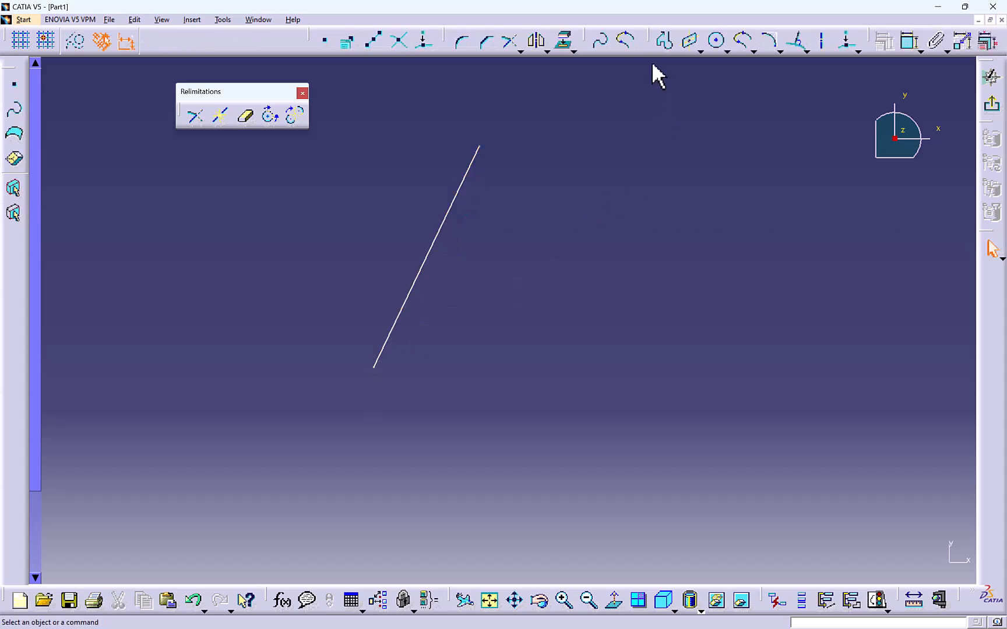
left_click(664, 40)
left_click(357, 223)
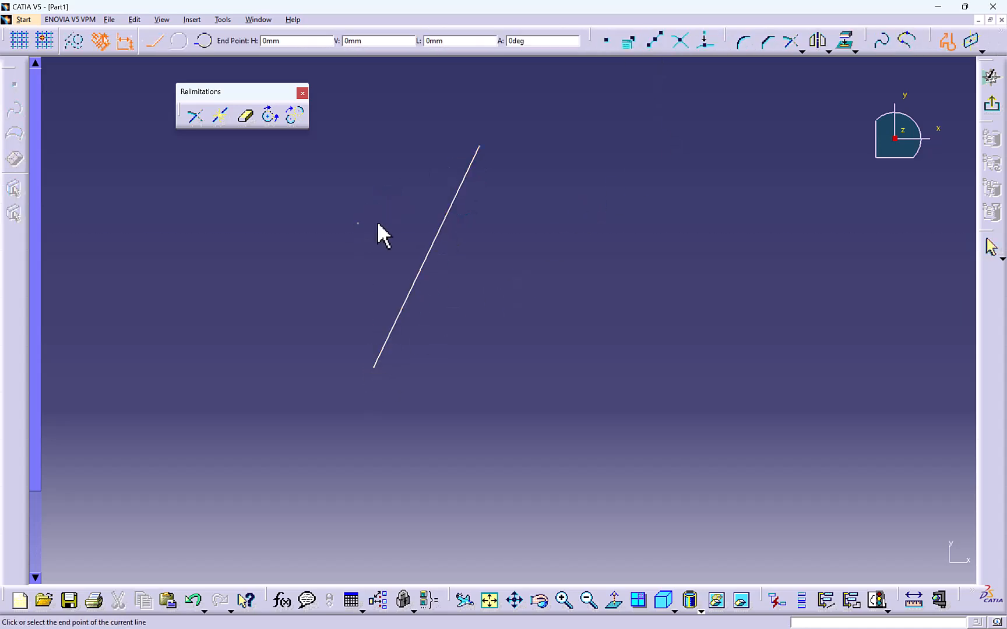
double_click(688, 223)
- Trim both crossing lines at their intersection, keeping the slanted line's lower part and the horizontal line's right part, and undo the trim
left_click(195, 118)
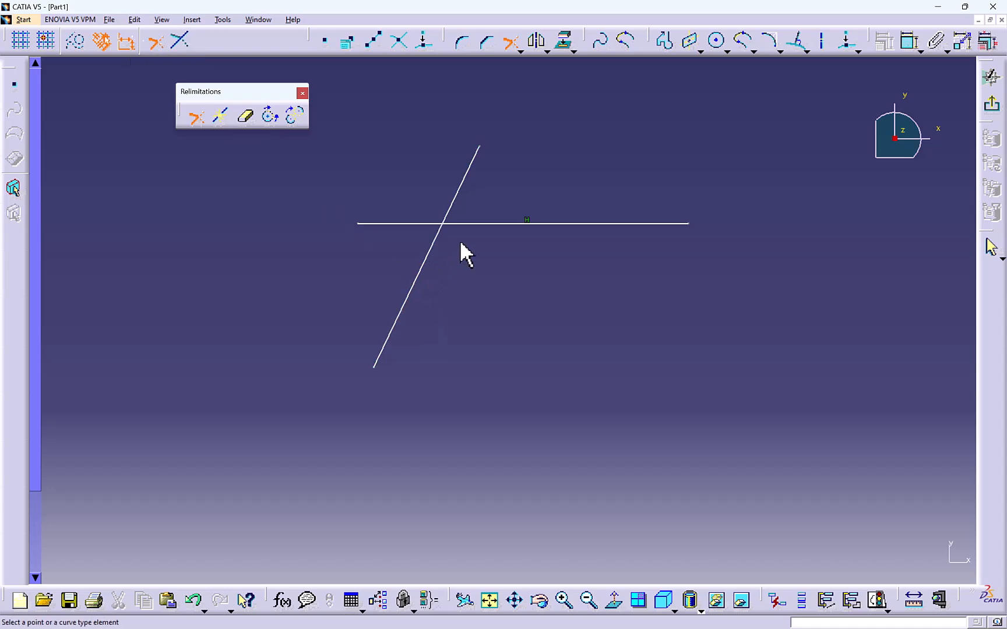
left_click(430, 256)
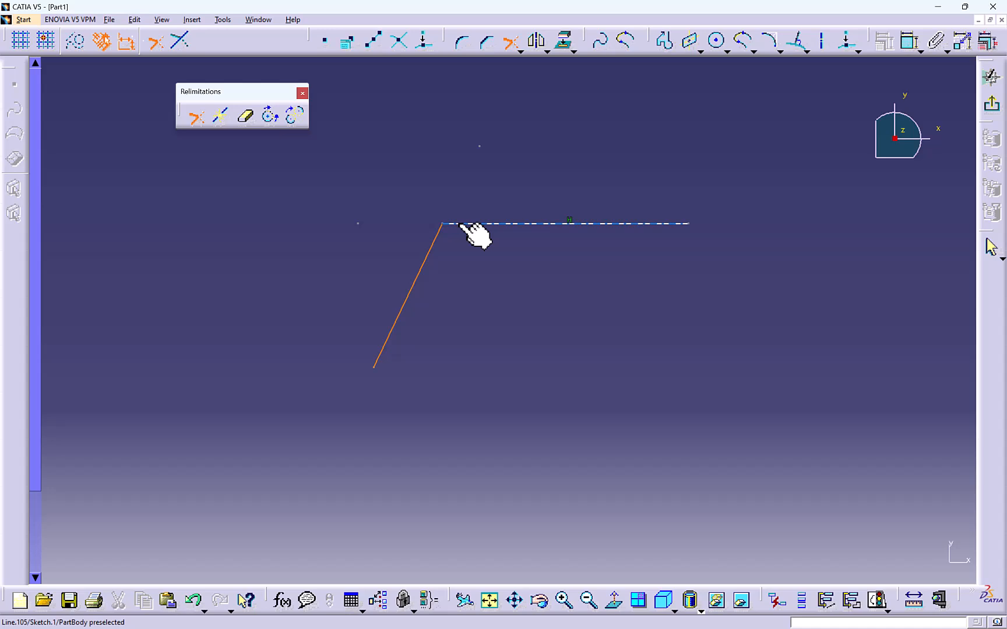
left_click(460, 224)
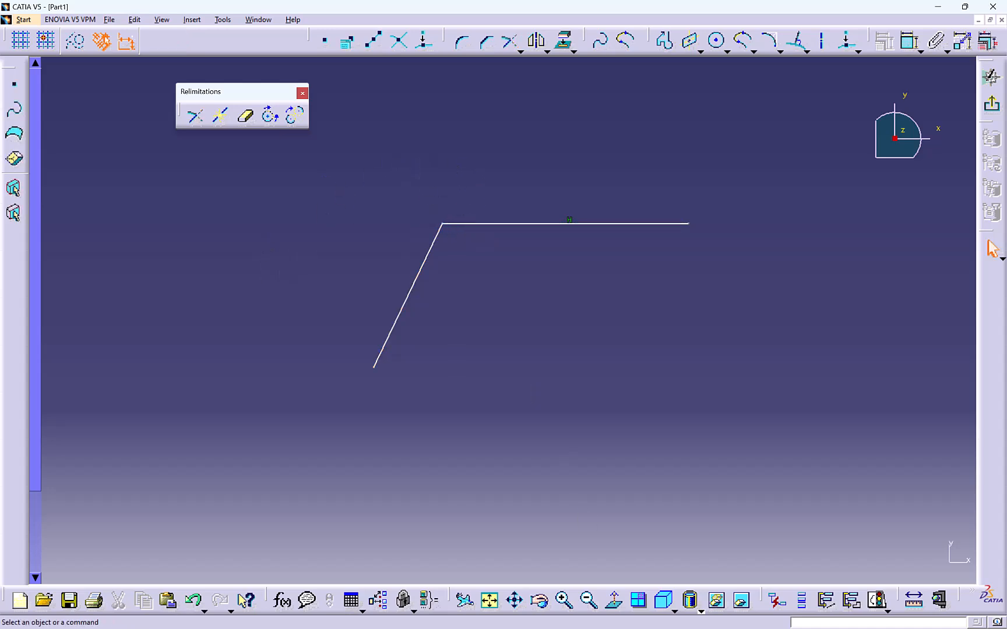
key("ctrl+z")
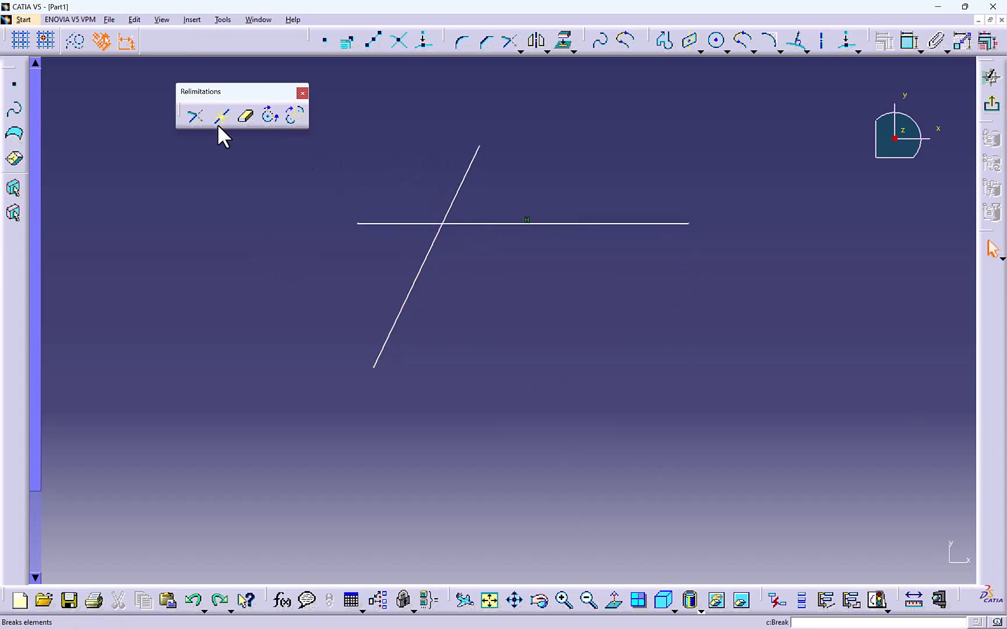
- Trim only the slanted line, shortening it to a free end below the horizontal line
left_click(197, 116)
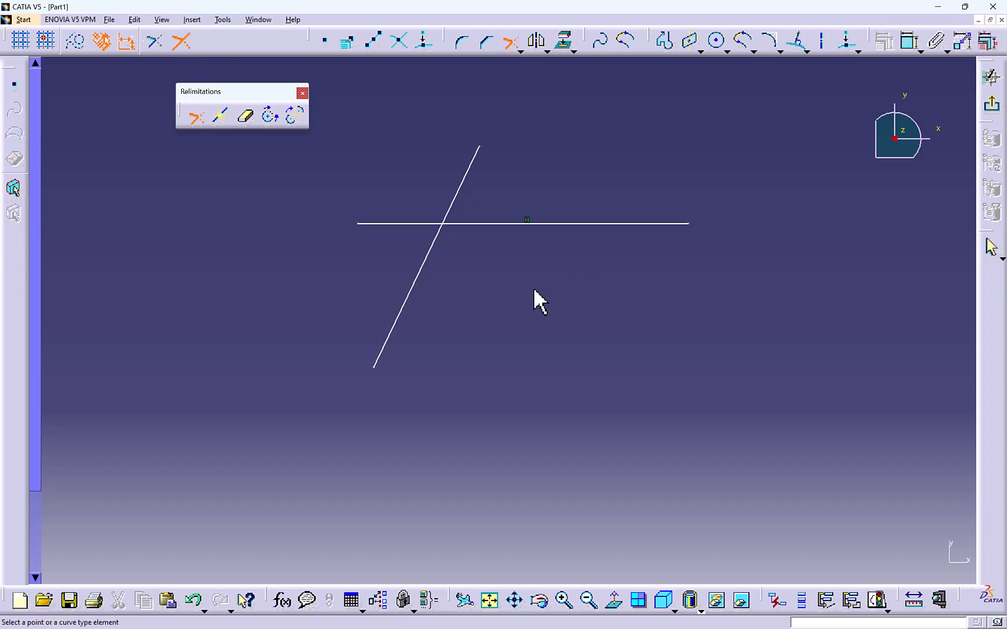
left_click(412, 287)
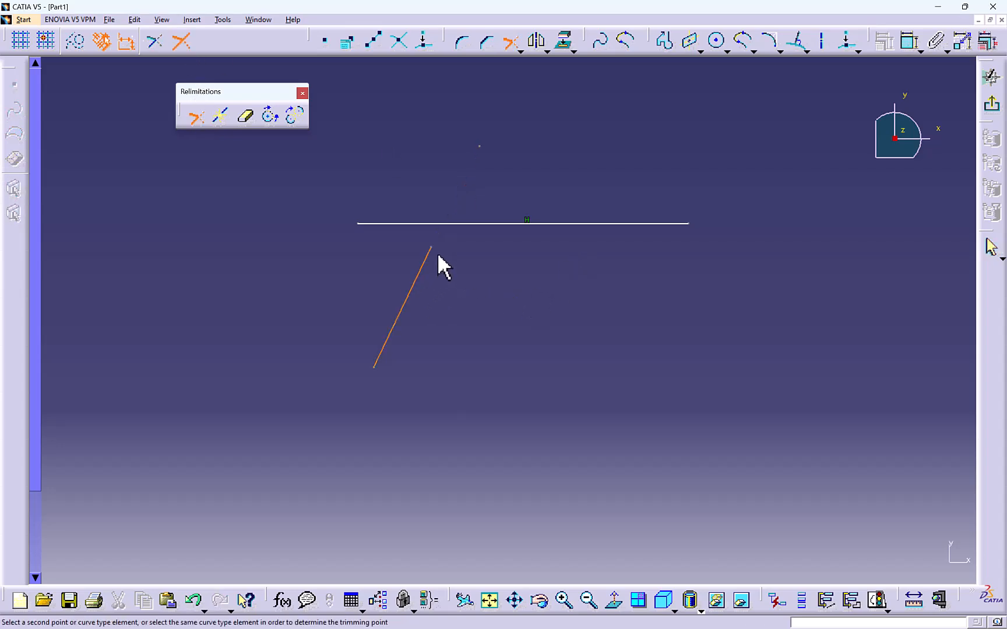
left_click(429, 285)
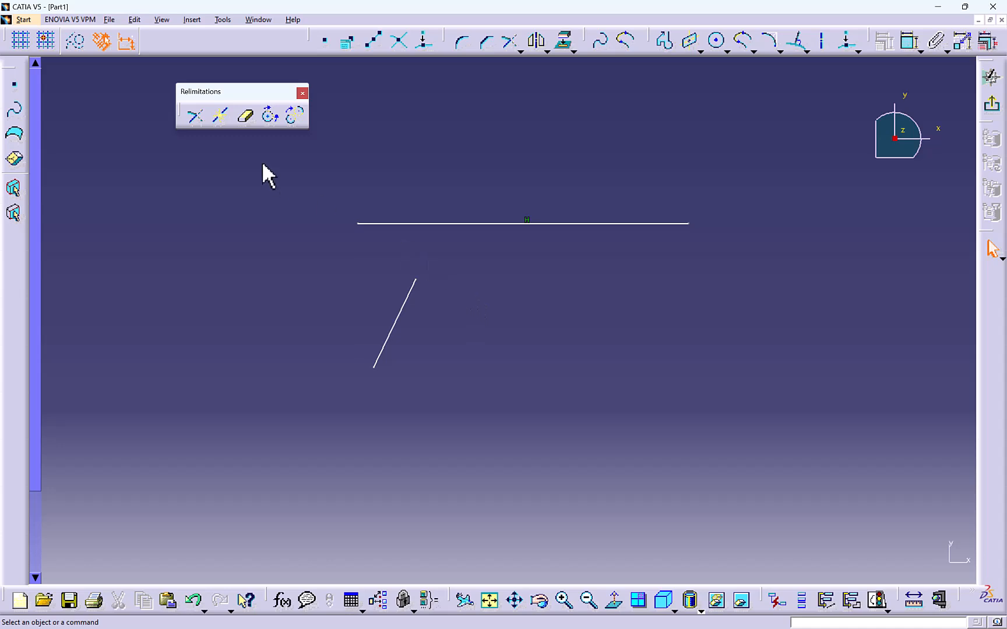
- Extend the shortened slanted line to the horizontal line by trimming only the first element, and delete the slanted line
left_click(195, 115)
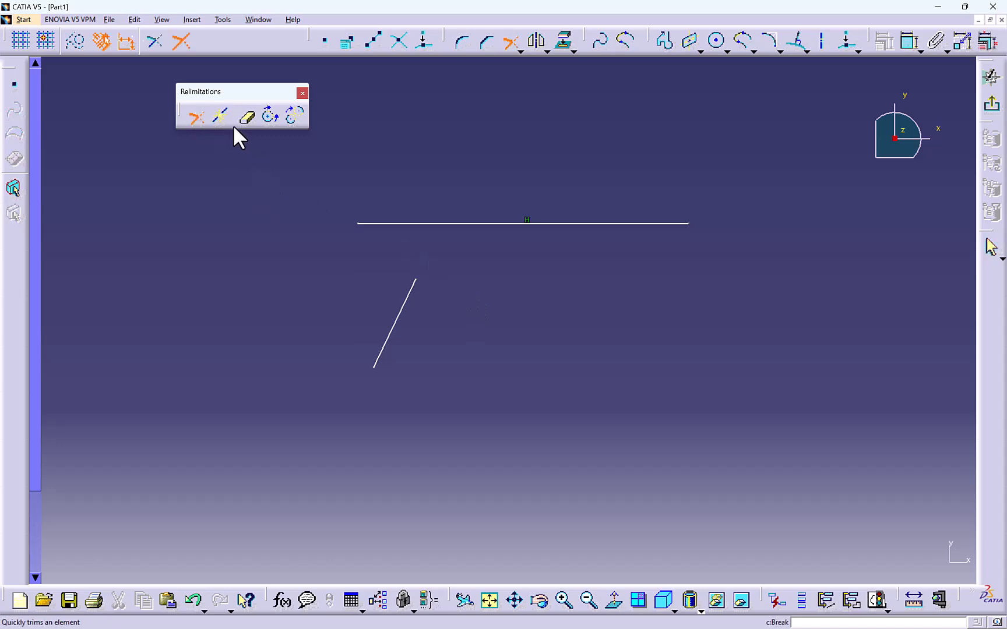
left_click(415, 284)
left_click(457, 224)
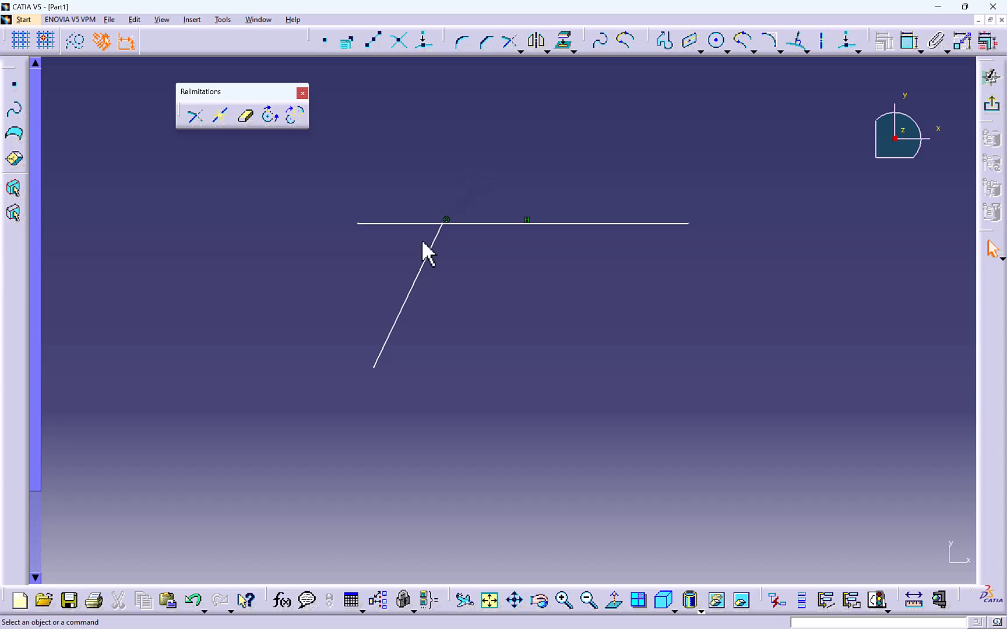
left_click(426, 286)
key("Delete")
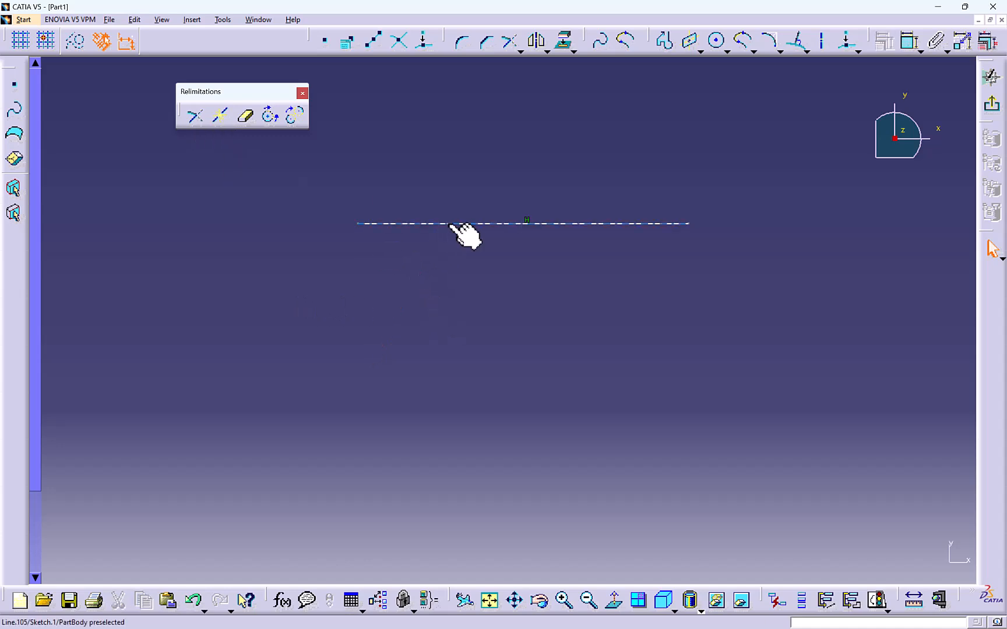
- Break the horizontal line near its midpoint, and break its left half again near the middle
left_click(223, 118)
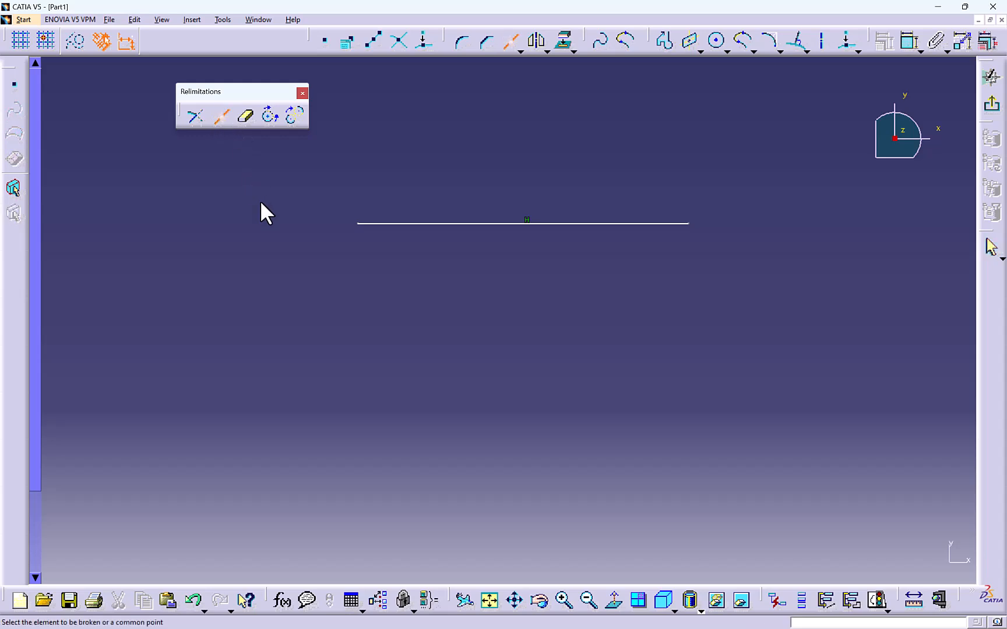
left_click(475, 223)
left_click(524, 223)
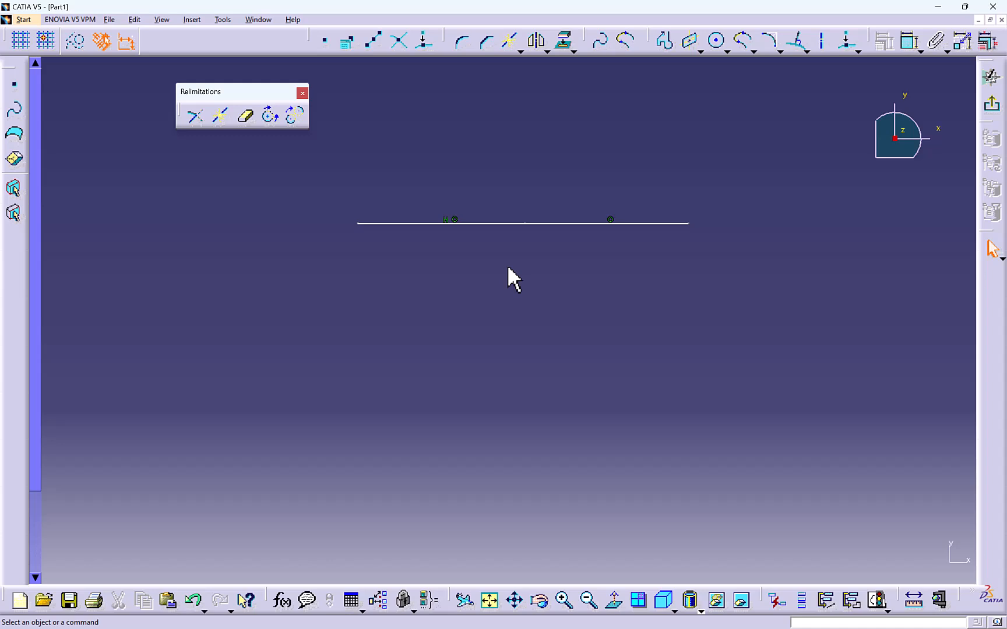
left_click(504, 224)
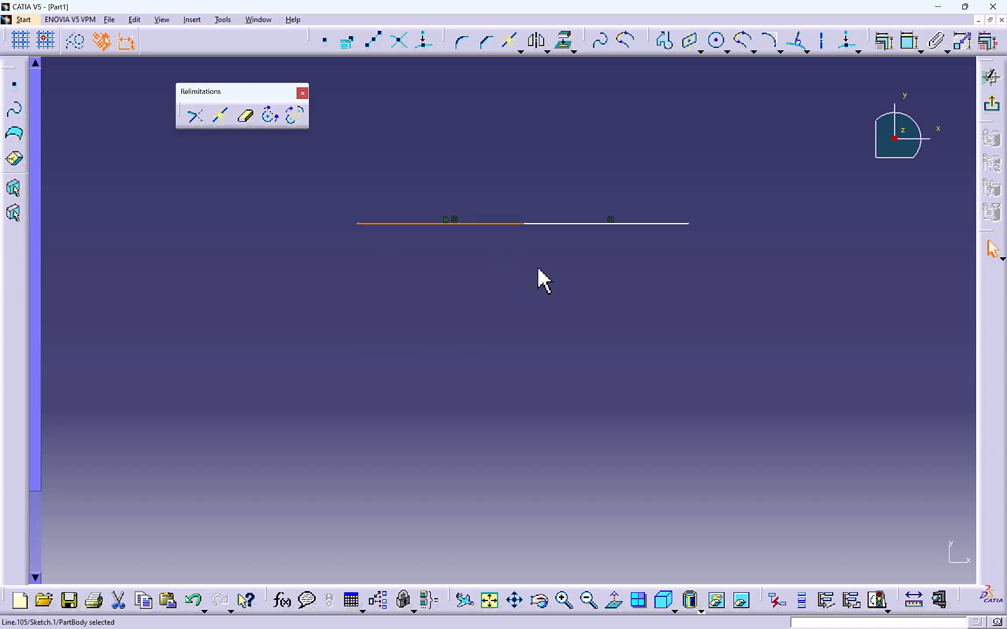
left_click(221, 118)
left_click(443, 224)
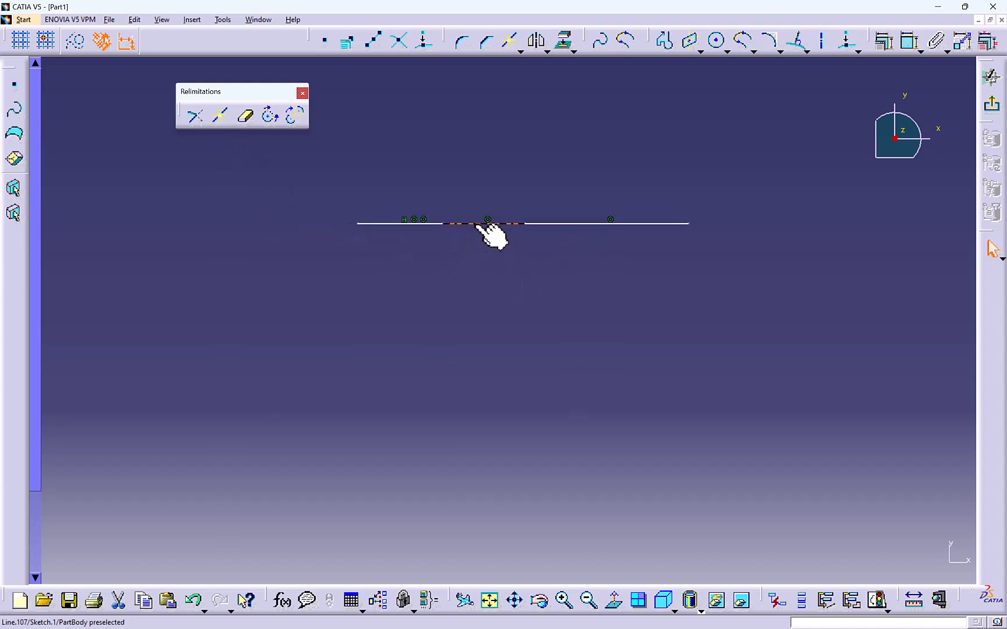
- Move the broken line's left segment slightly down and right, and delete all the line segments
left_click_drag(401, 224, 416, 234)
left_click(580, 234)
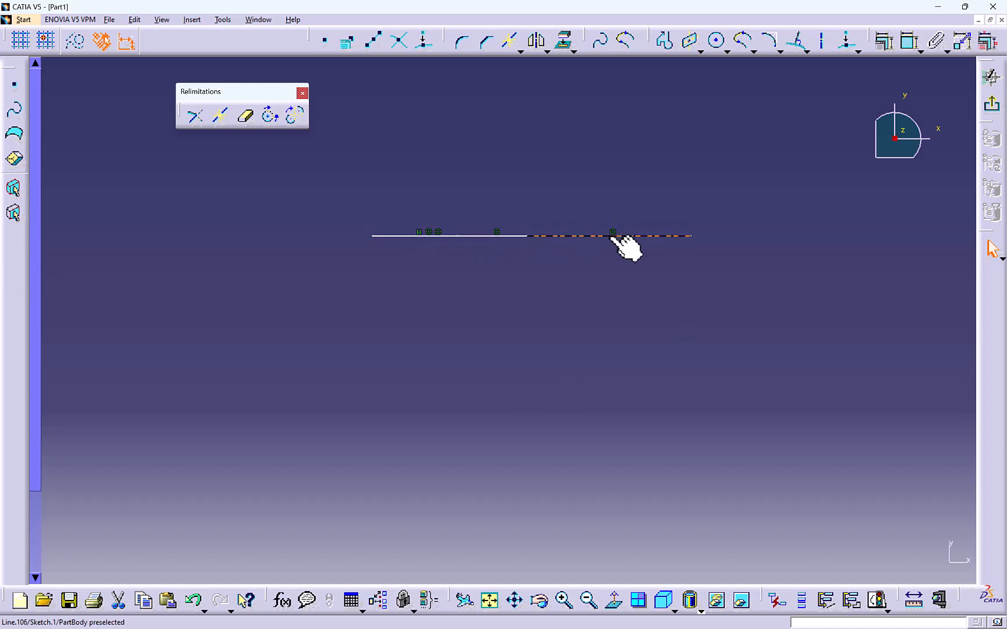
left_click(515, 255)
middle_click_drag(507, 259, 499, 237)
left_click_drag(336, 152, 596, 244)
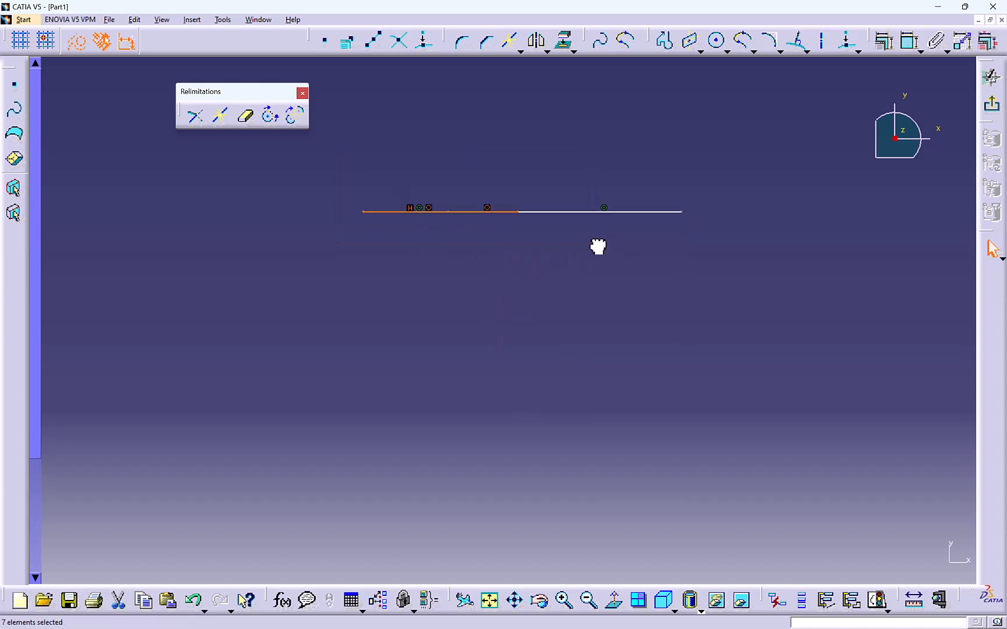
key("Delete")
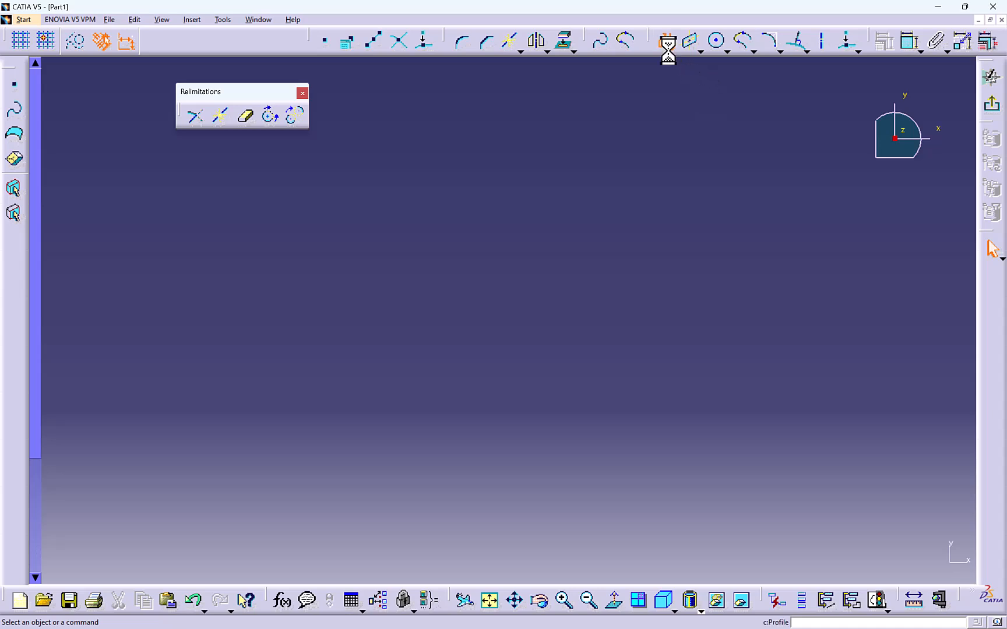
- Draw two separate steeply slanted lines side by side
left_click(519, 143)
left_click(443, 354)
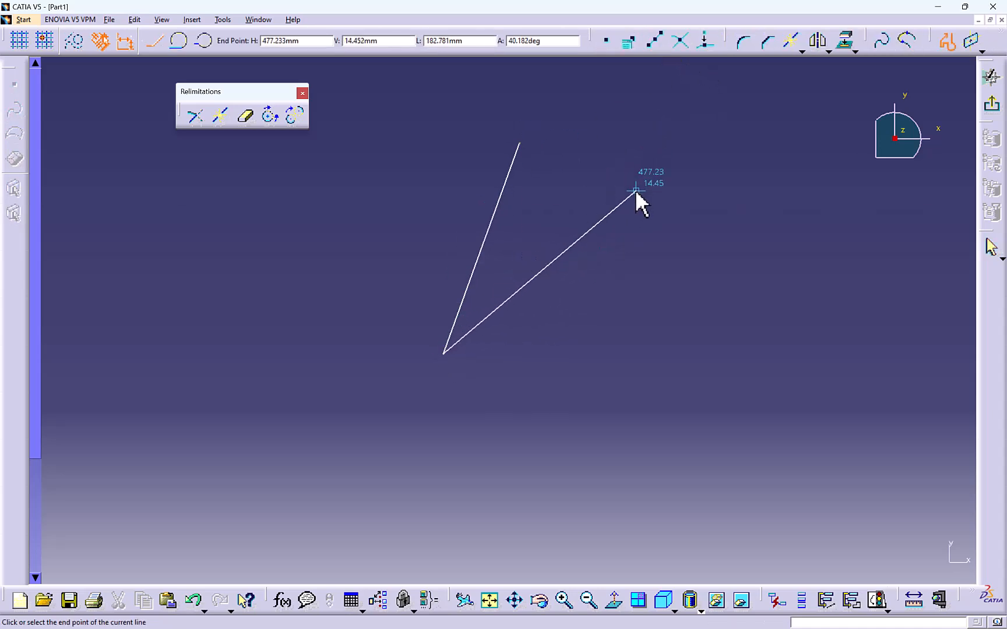
key("Escape")
left_click(670, 43)
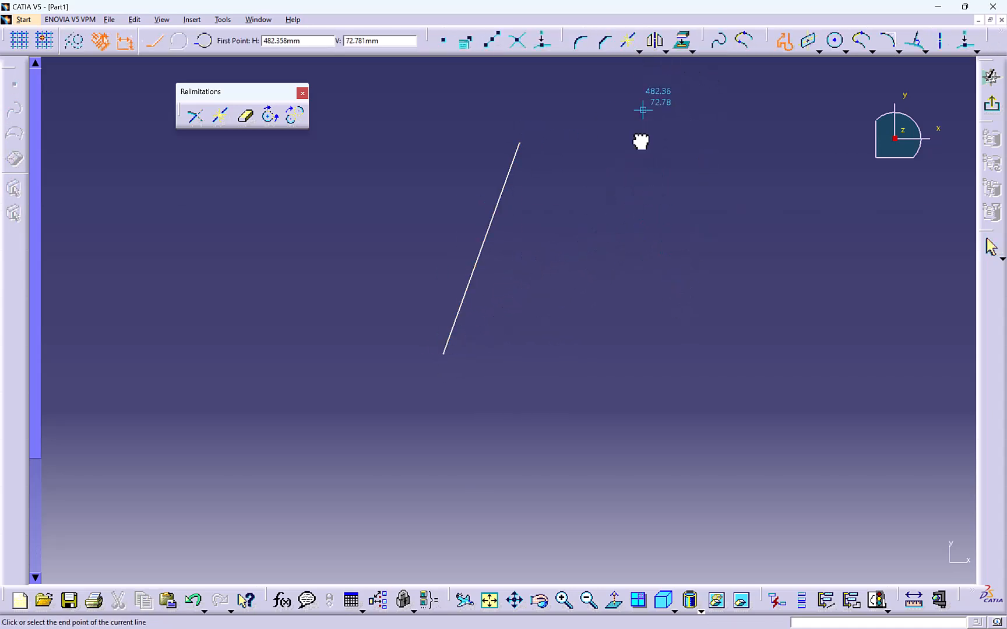
left_click(639, 136)
double_click(583, 367)
- Draw two nearly horizontal lines across both slanted lines, the upper one about 258 mm long, forming a closed four-sided area
left_click(658, 42)
left_click(417, 205)
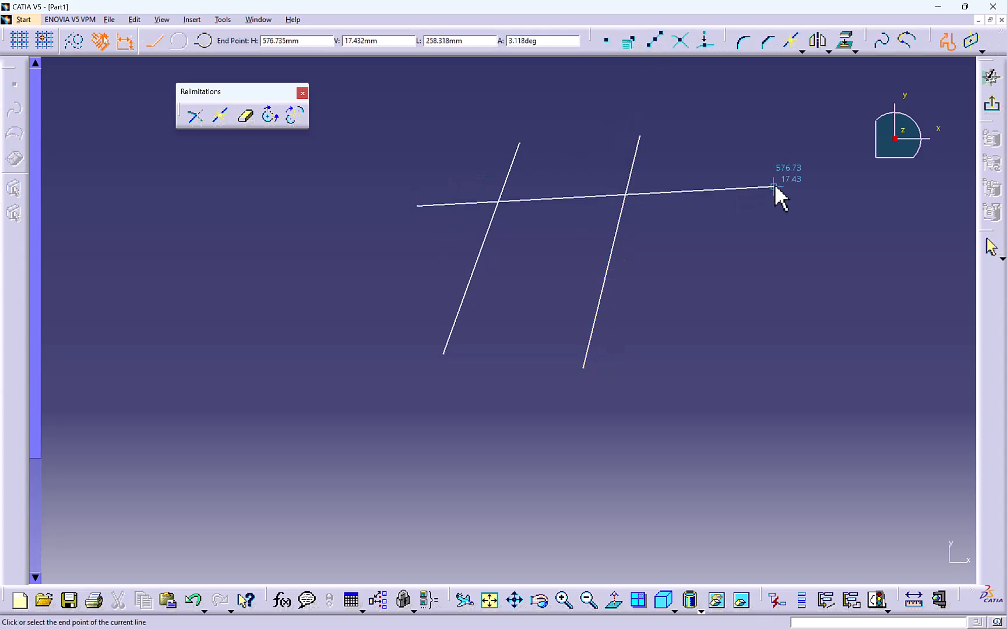
double_click(773, 186)
left_click(664, 41)
left_click(407, 299)
double_click(718, 296)
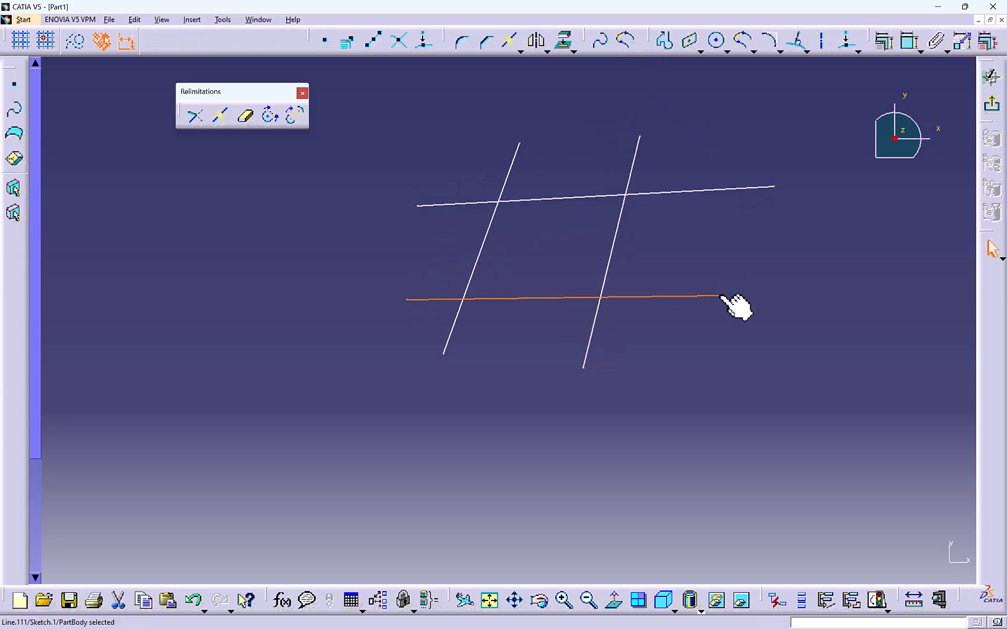
- Quick-trim away the upper horizontal line between the slanted lines, and trim the lower horizontal line to keep only its portion between them
left_click(245, 119)
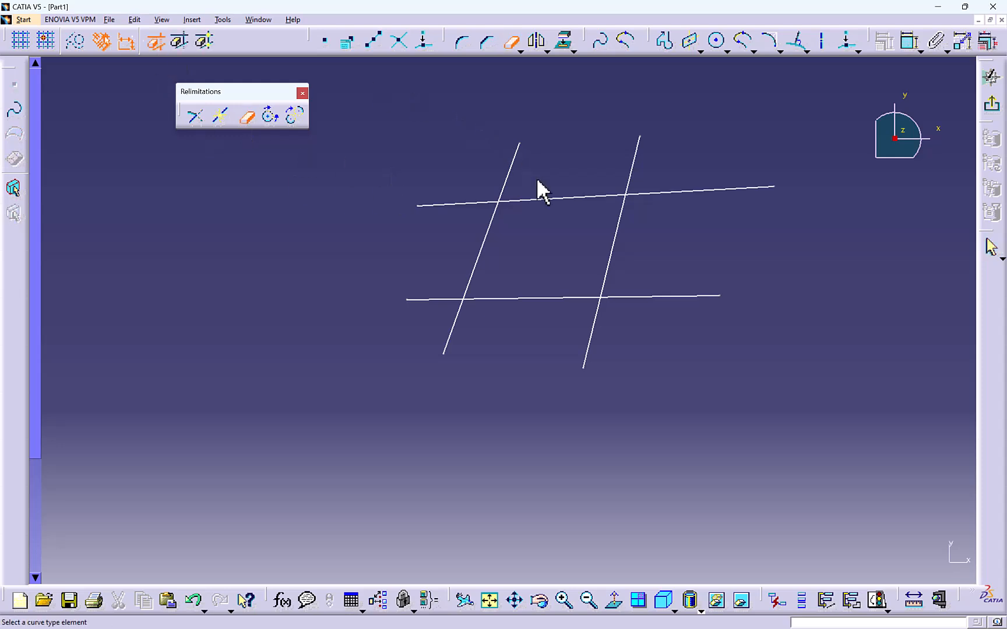
left_click(557, 198)
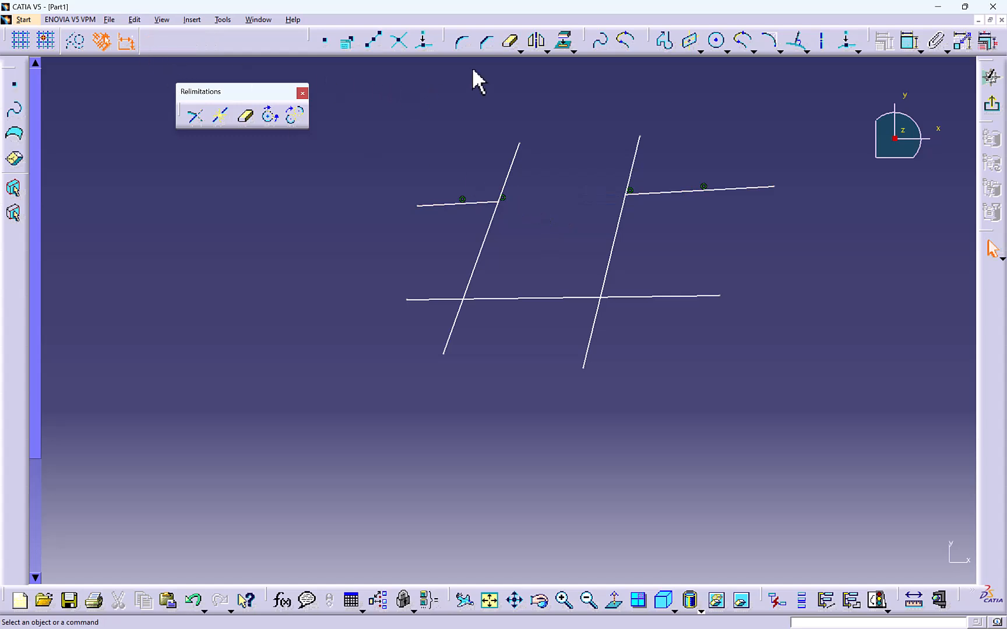
left_click(506, 44)
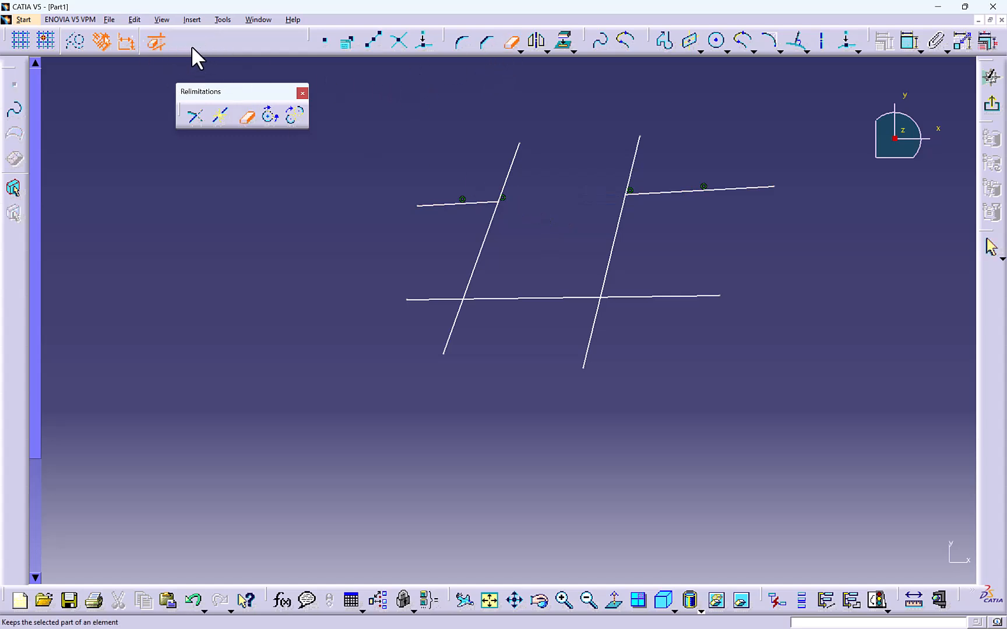
left_click(184, 47)
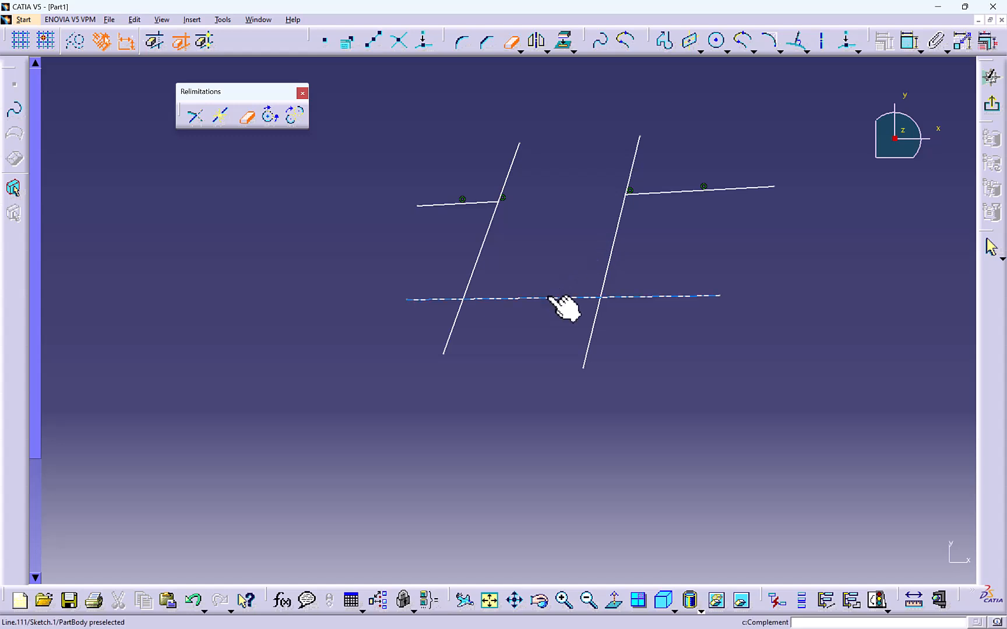
left_click(533, 298)
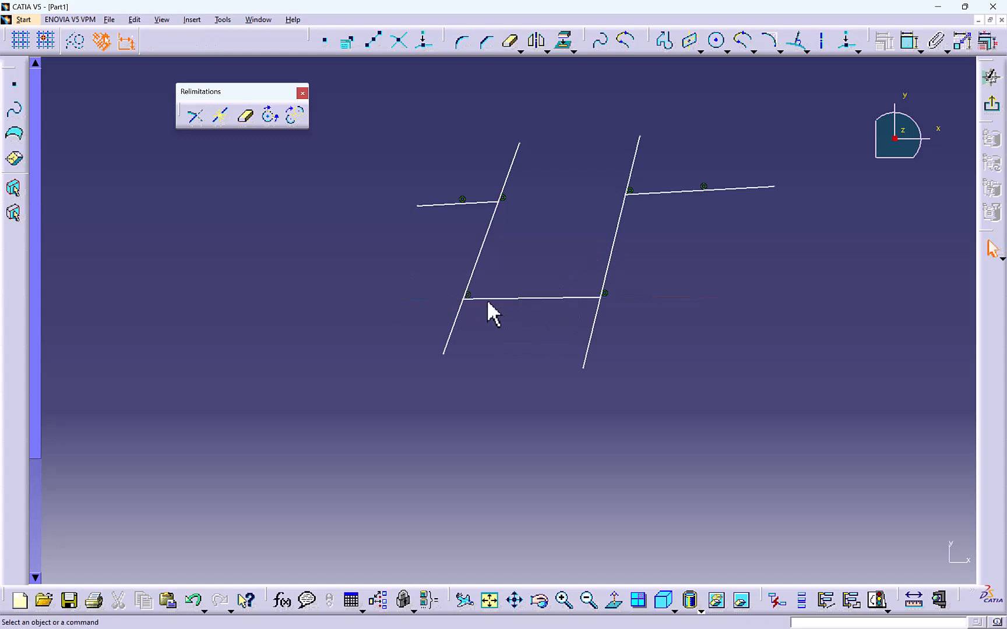
- Undo both quick trims on the horizontal lines
key("ctrl+z")
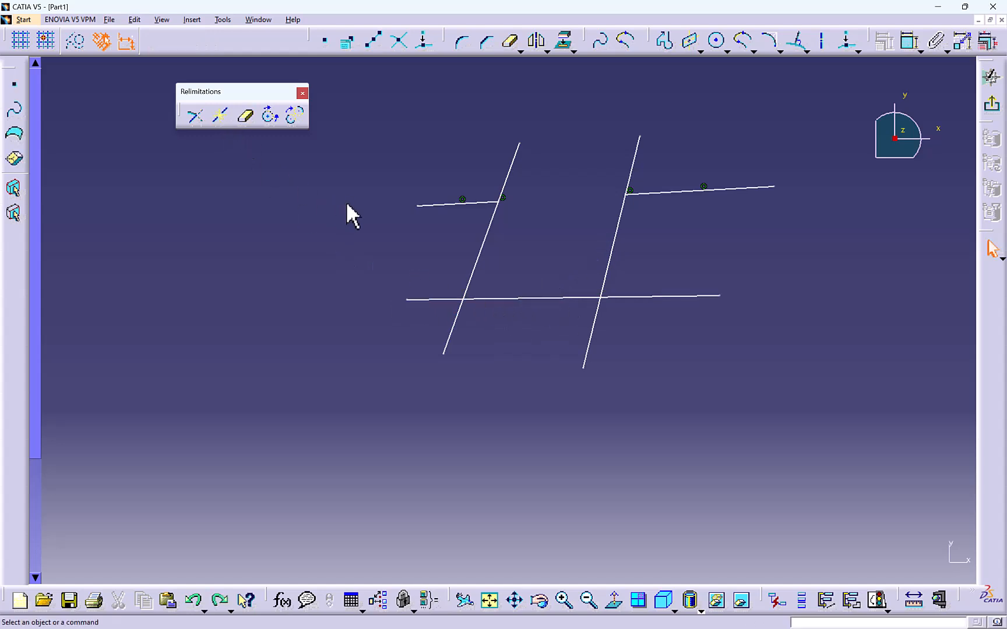
key("ctrl+z")
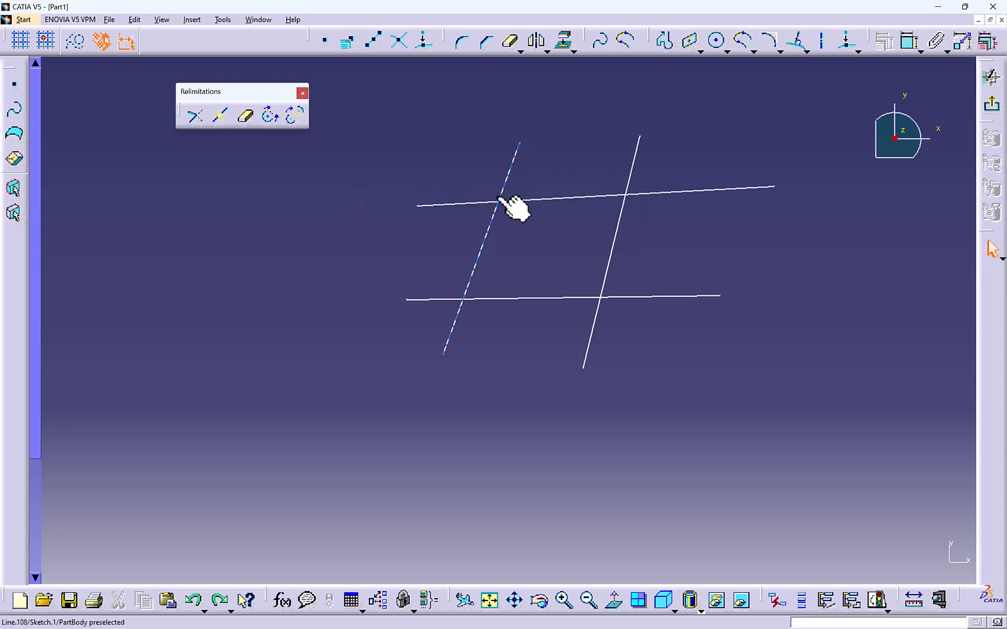
- Break the upper horizontal line at both slanted lines using Quick Trim's break option that keeps all pieces
left_click(245, 116)
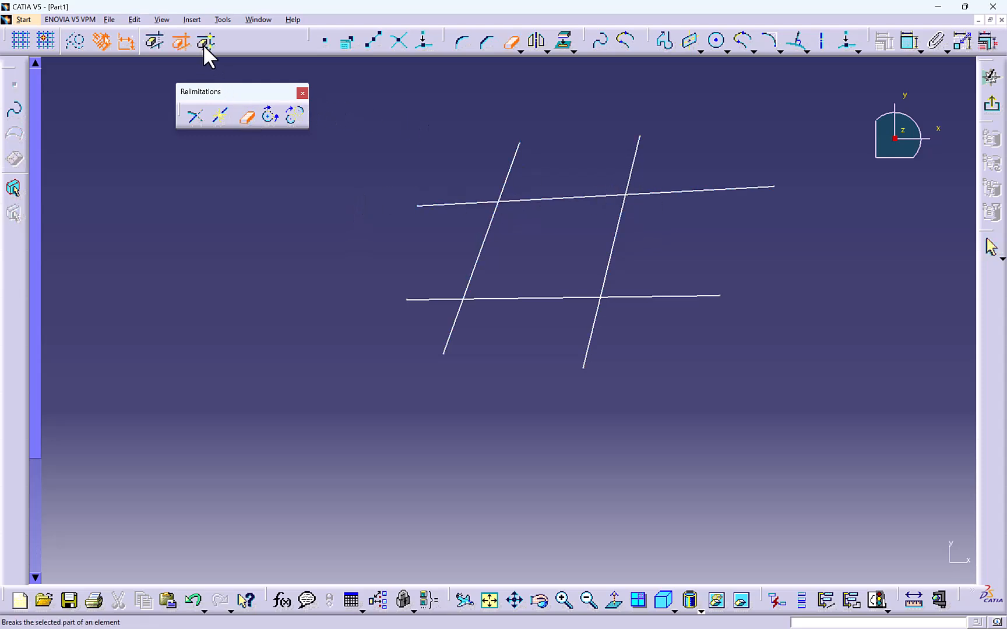
left_click(205, 44)
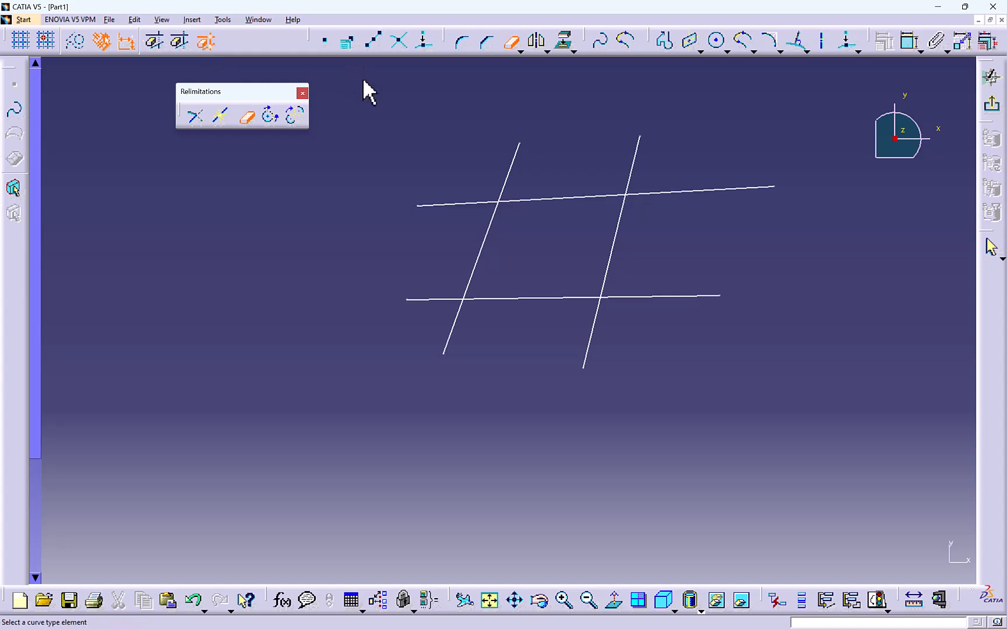
left_click(574, 197)
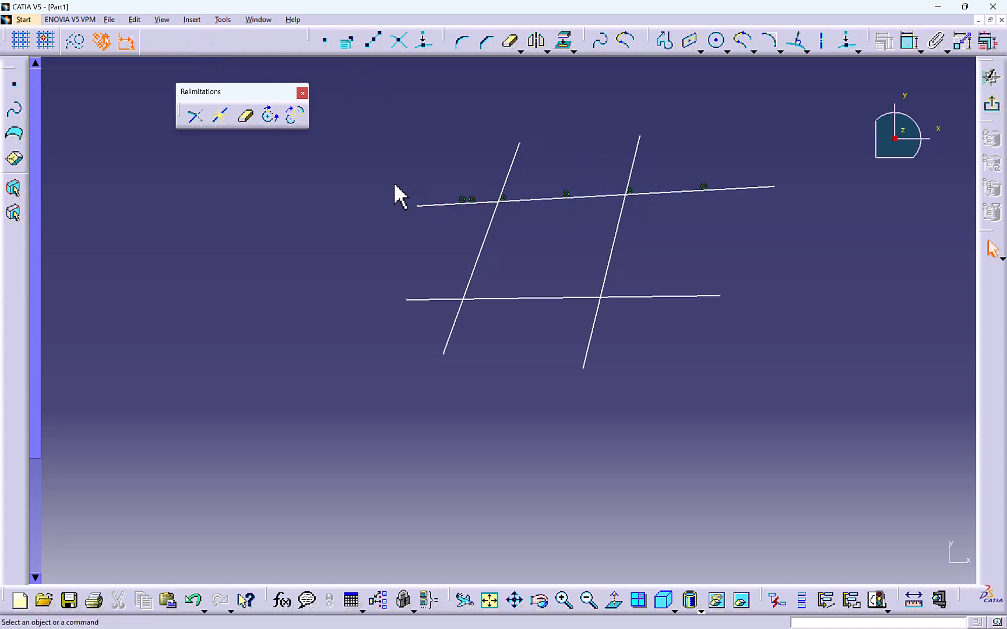
left_click_drag(395, 184, 515, 248)
left_click_drag(591, 175, 828, 252)
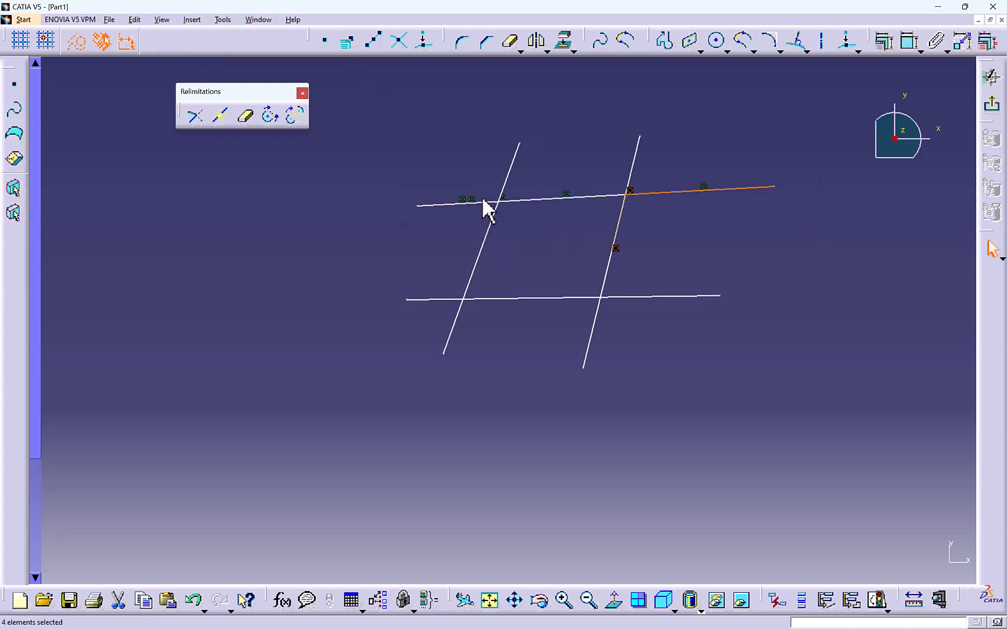
left_click(597, 227)
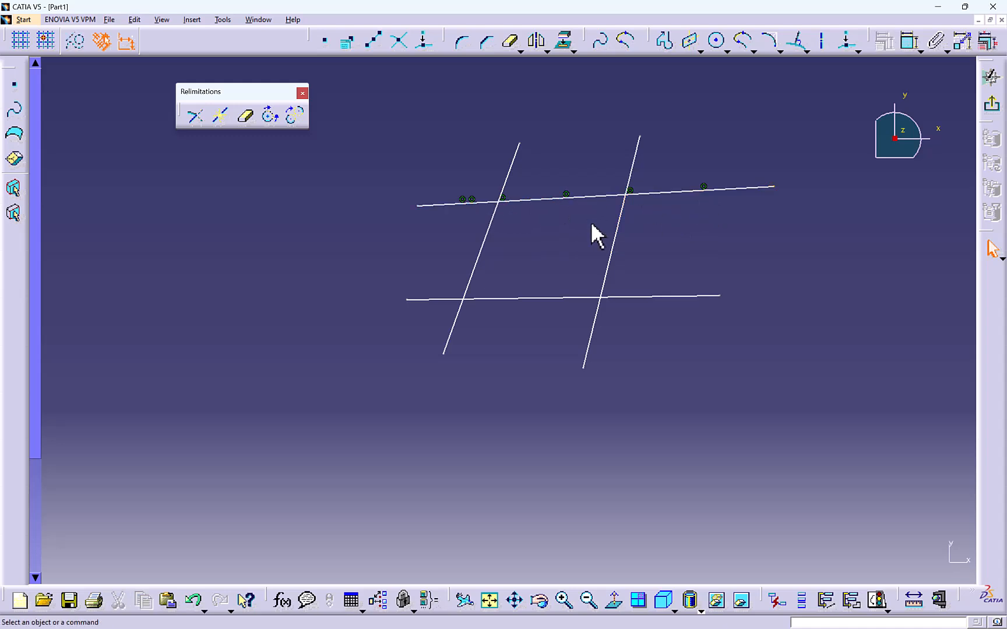
middle_click_drag(591, 224, 557, 210)
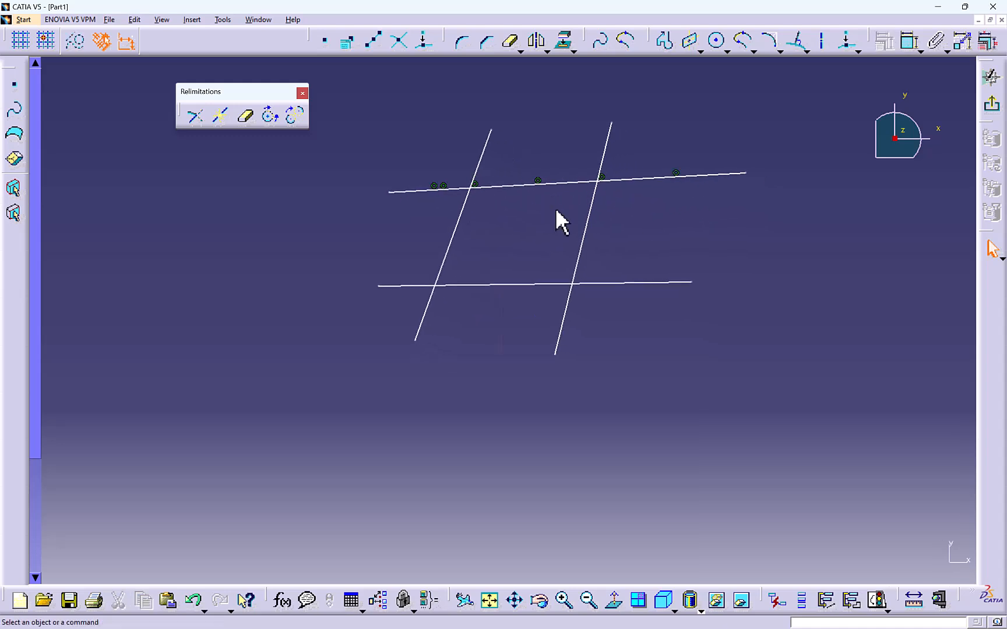
- Quick-trim away all segments of the upper horizontal line and the portions of both slanted lines above the lower horizontal line
left_click(245, 115)
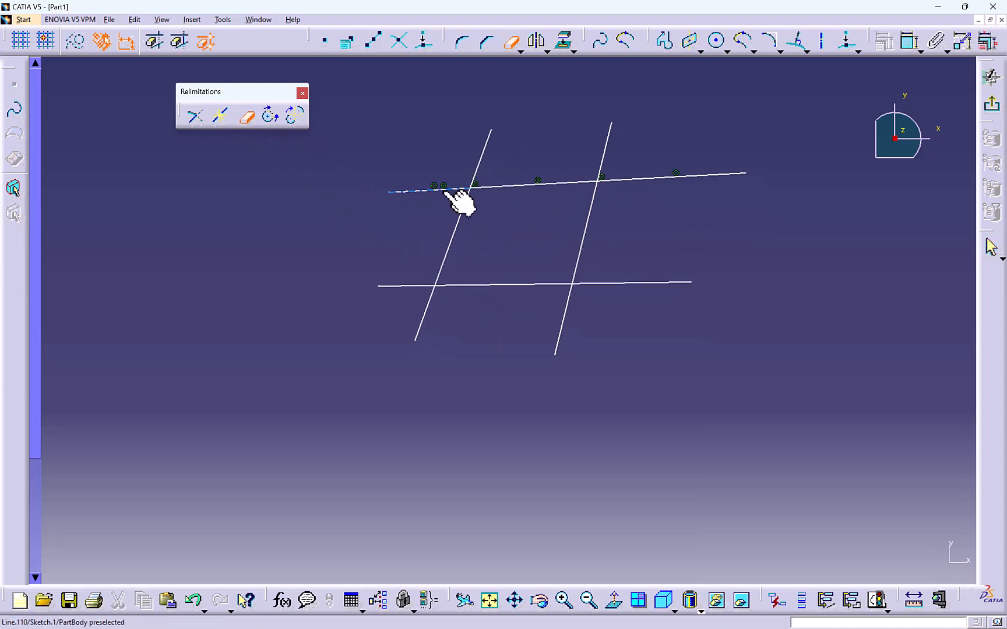
left_click(420, 189)
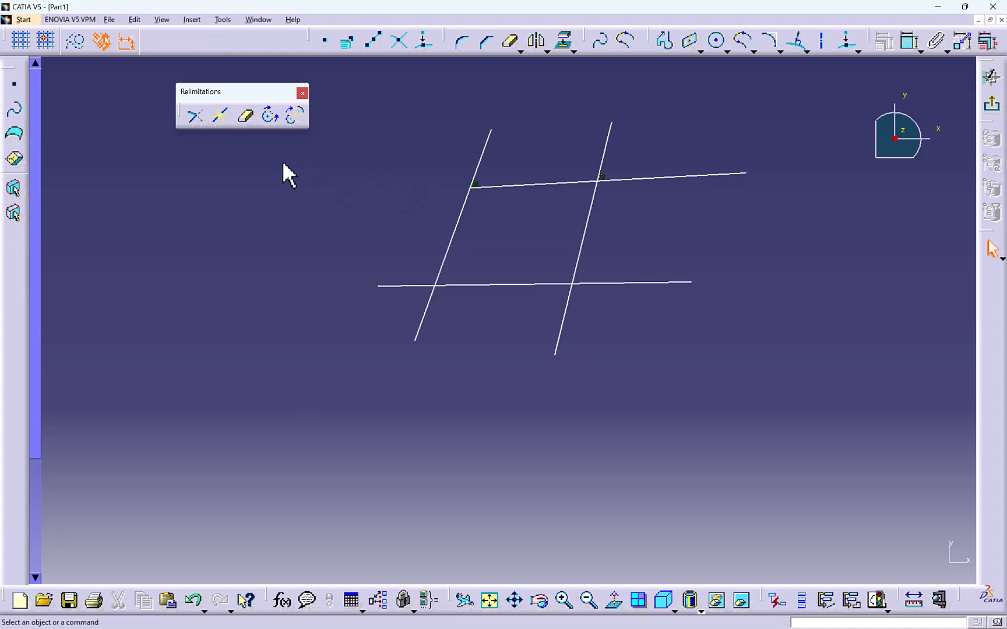
left_click(244, 117)
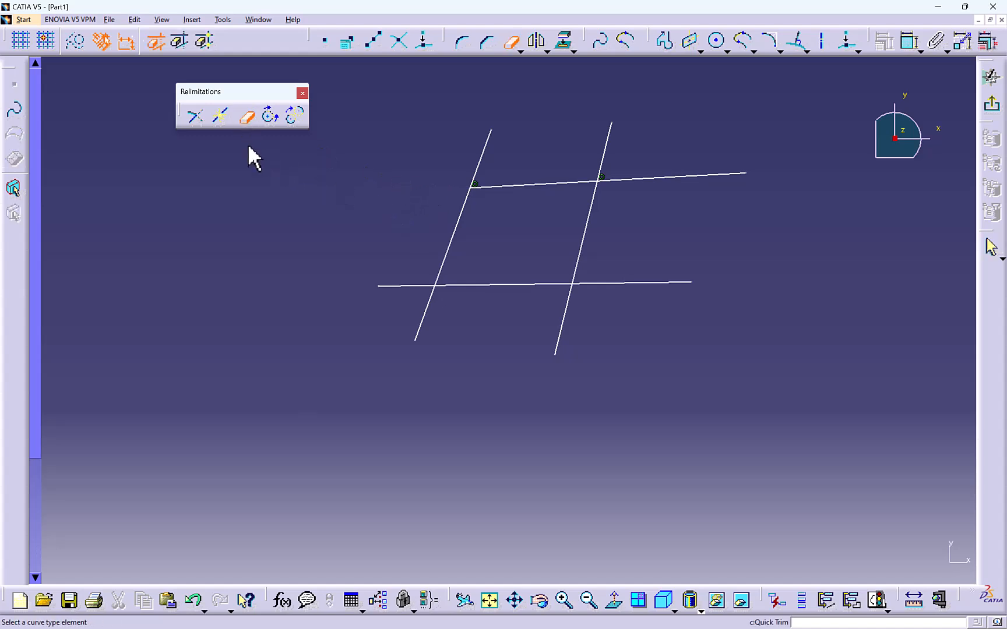
left_click(510, 183)
left_click(481, 160)
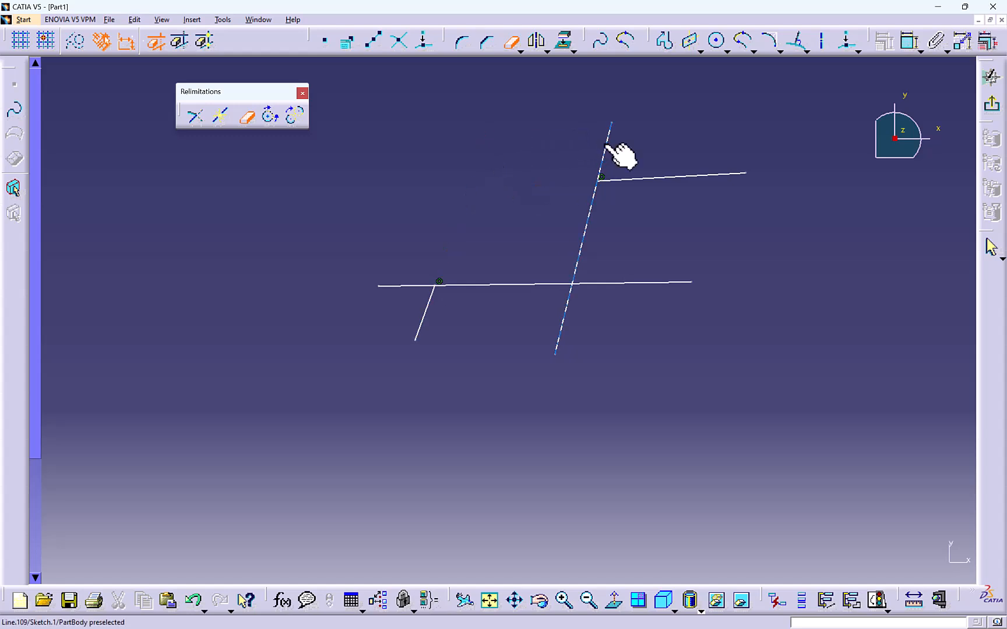
left_click(606, 145)
left_click(631, 178)
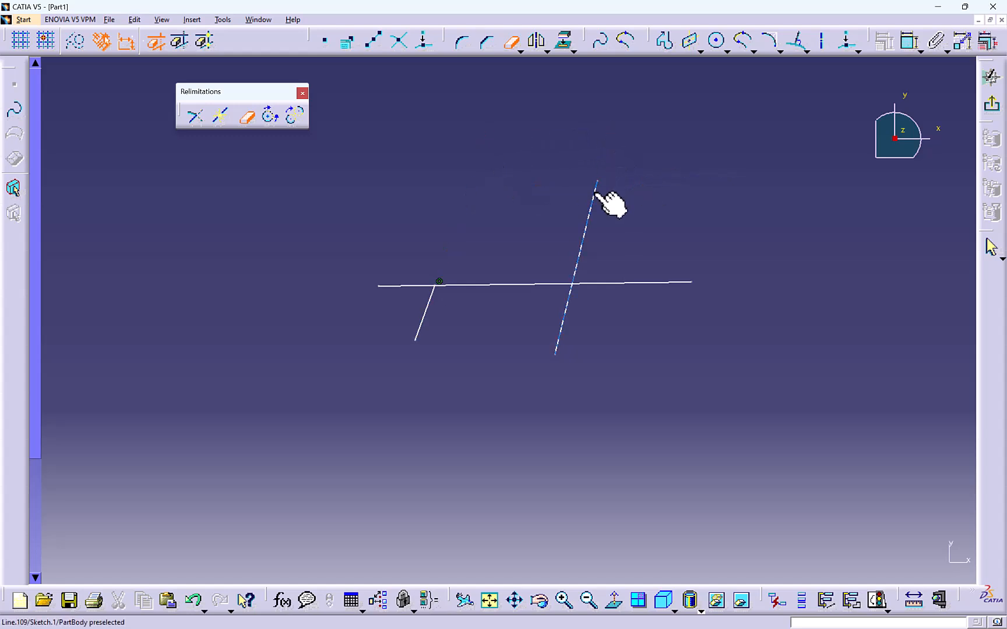
left_click(595, 194)
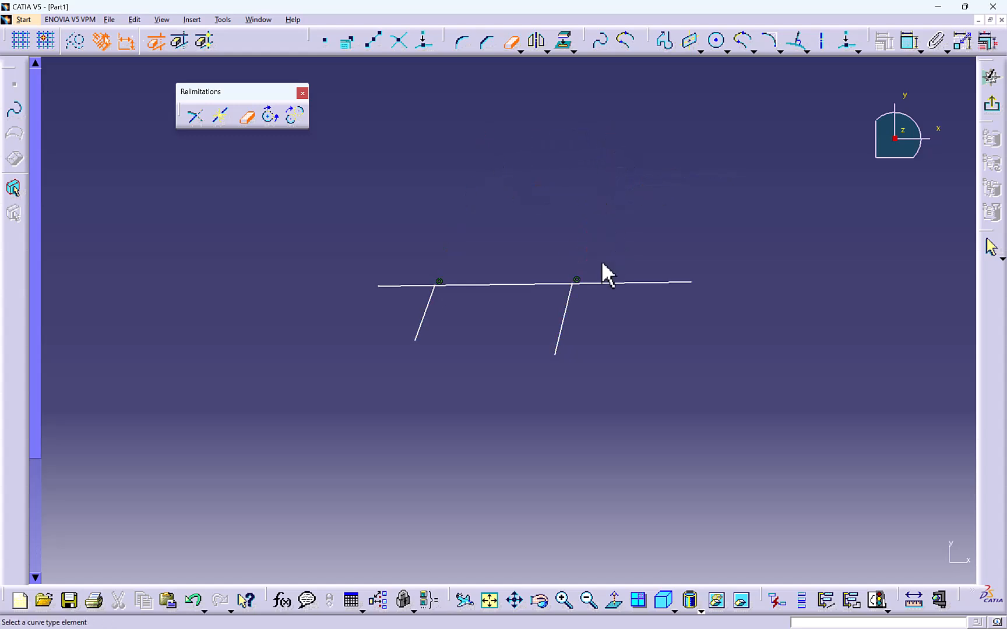
- Quick-trim away the lower horizontal line and the remaining stubs of both slanted lines
left_click(411, 285)
left_click(430, 299)
left_click(495, 285)
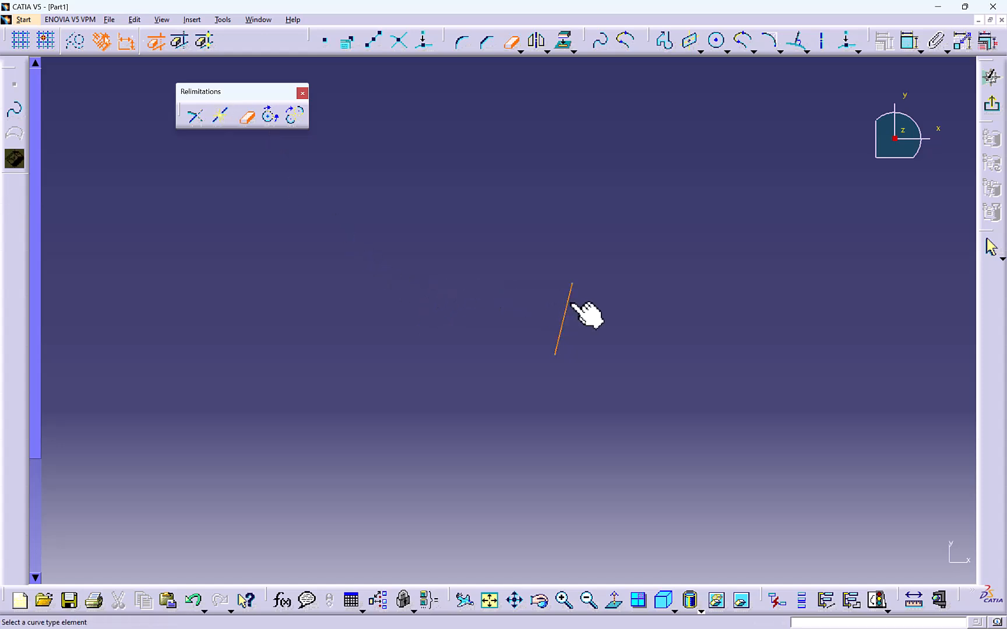
left_click(572, 304)
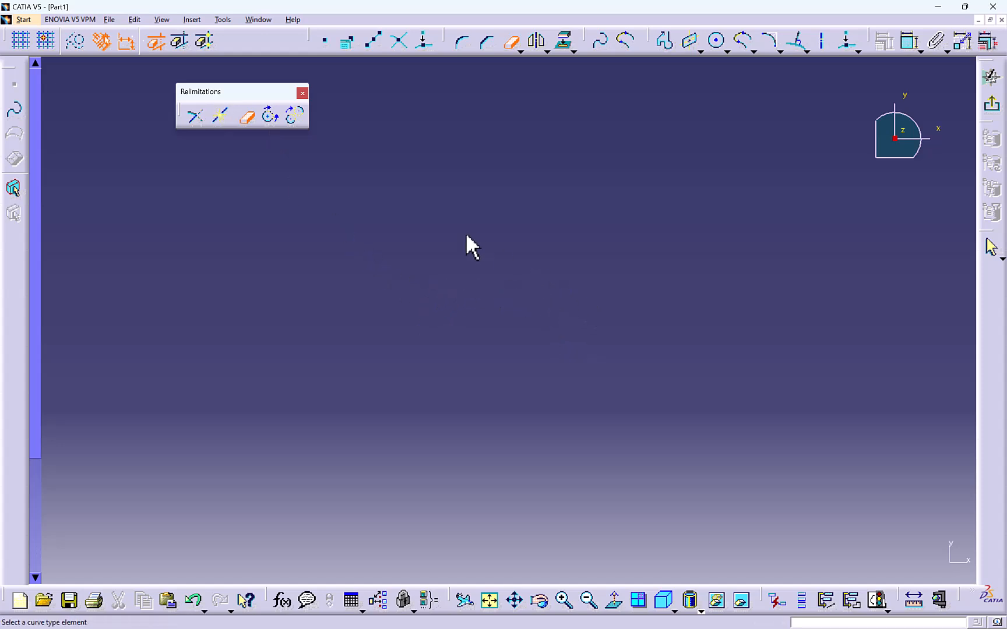
- Draw a left-side arc of nearly a half circle with a radius of about 48 mm, defined by its centre and endpoints
left_click(272, 116)
left_click(725, 51)
left_click(727, 52)
left_click(742, 218)
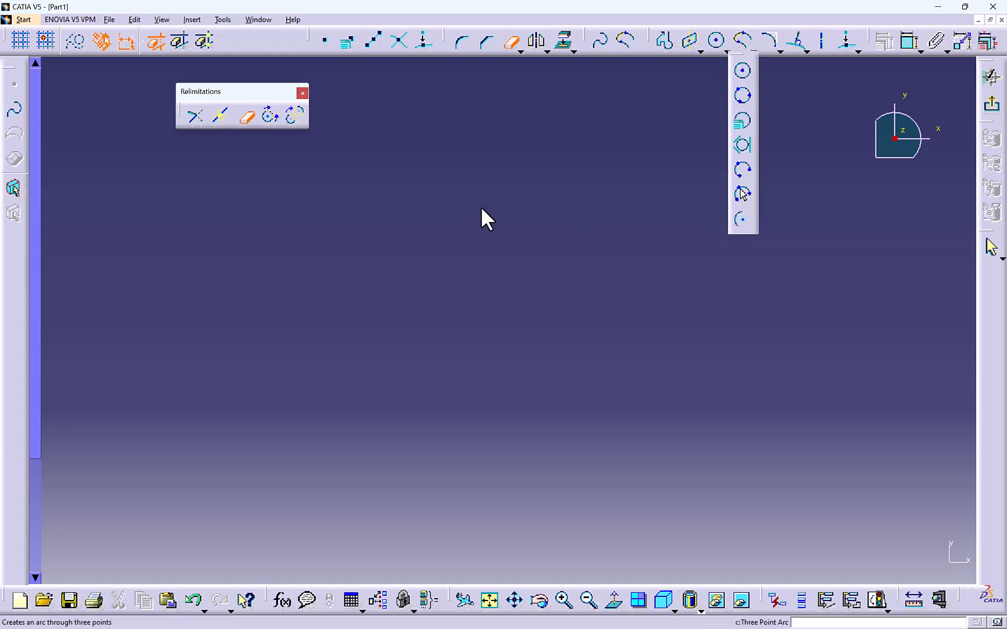
left_click(412, 244)
left_click(408, 309)
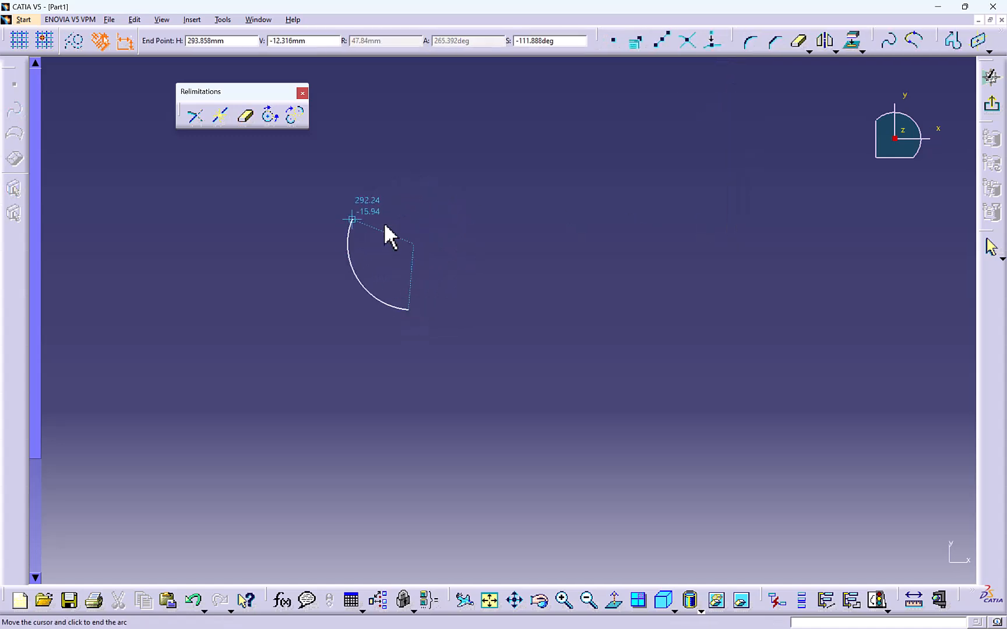
left_click(424, 176)
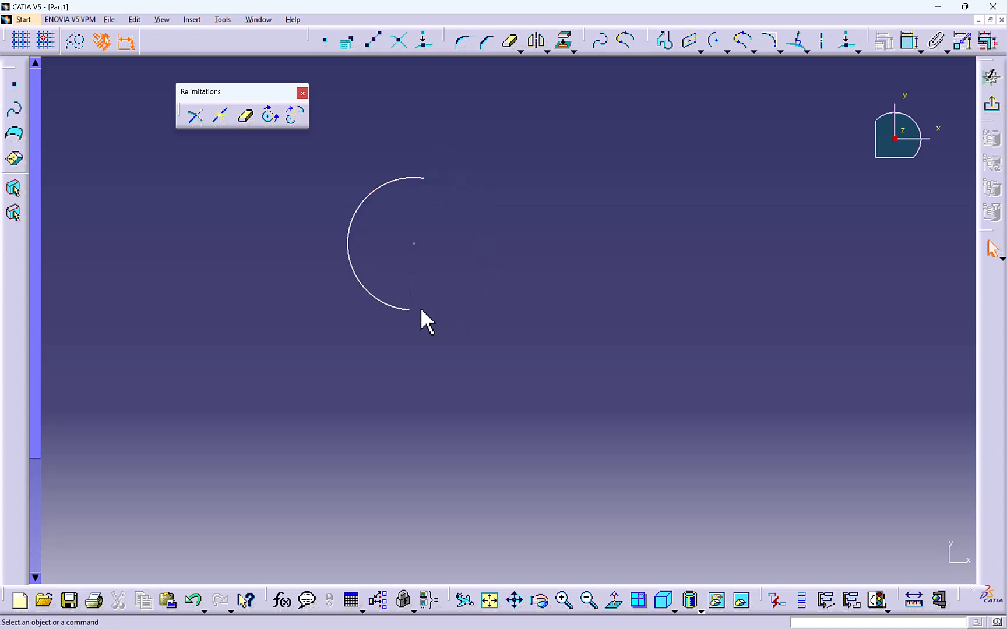
- Close the arc into a full circle and undo the closure
left_click(270, 119)
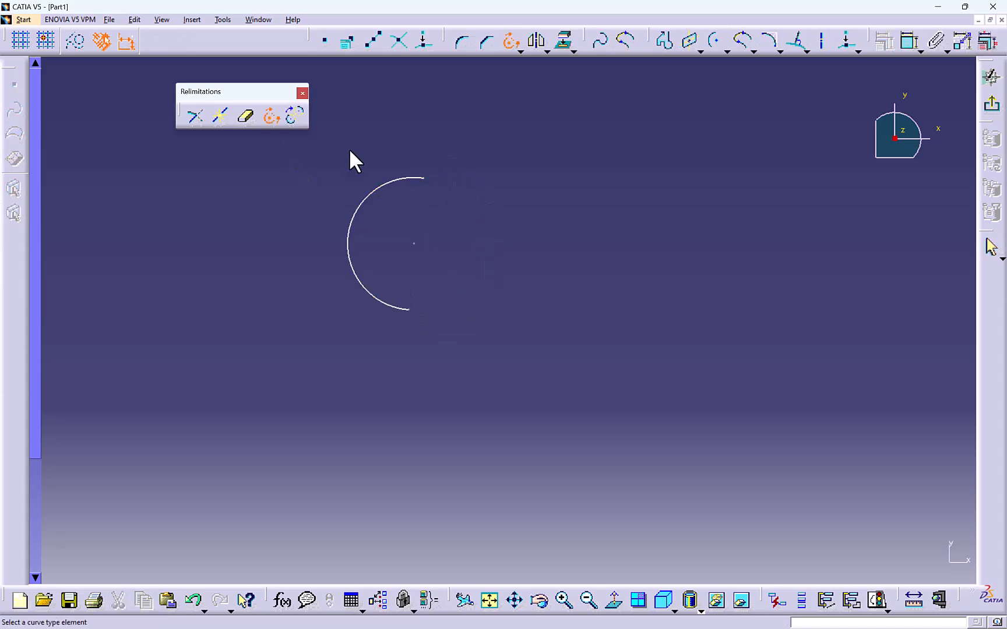
left_click(406, 193)
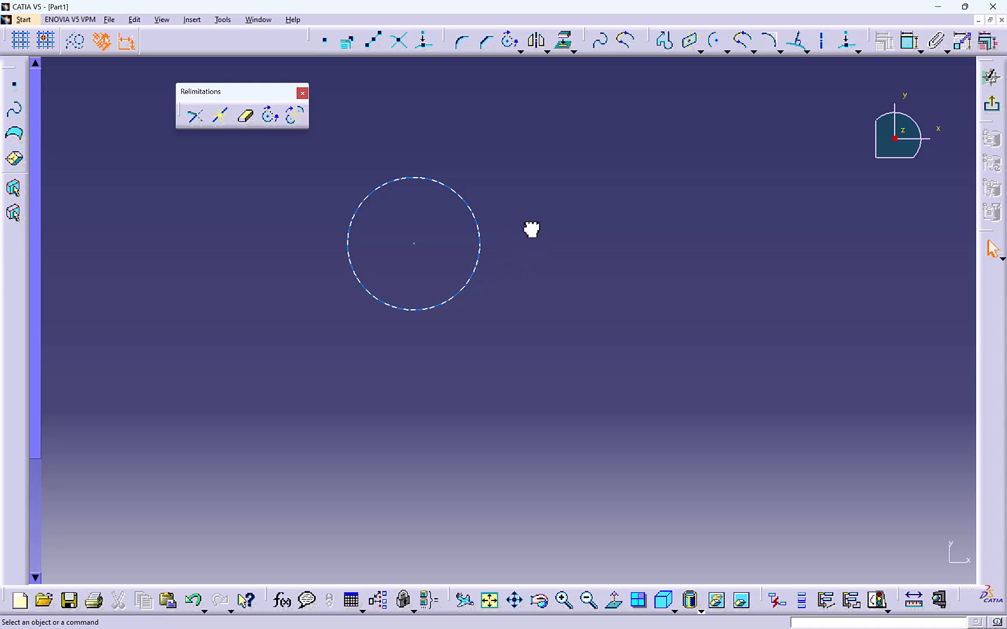
key("ctrl+z")
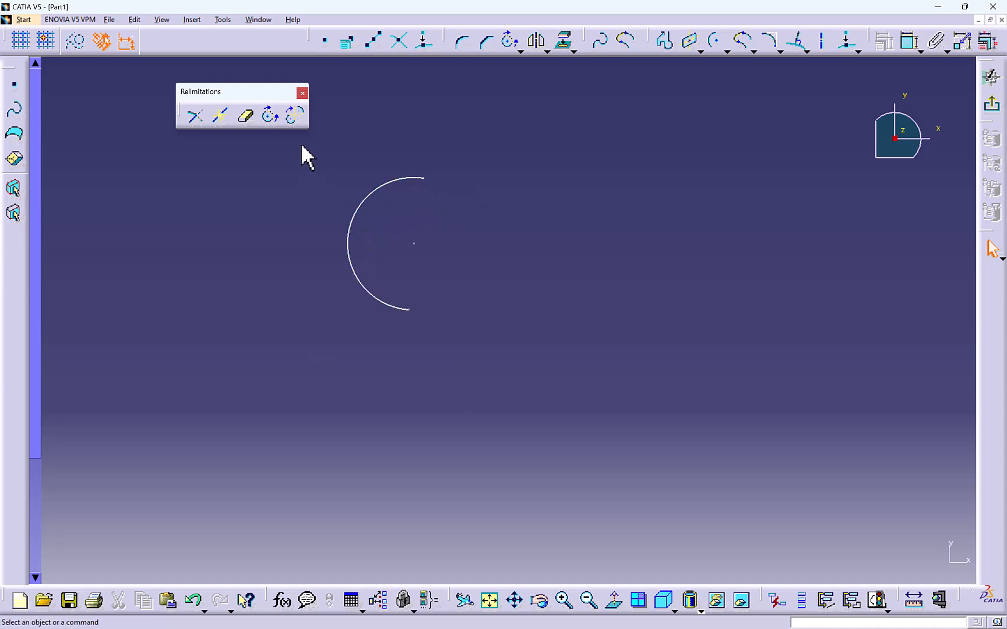
- Replace the arc with its complementary arc, and delete the complementary arc
left_click(297, 117)
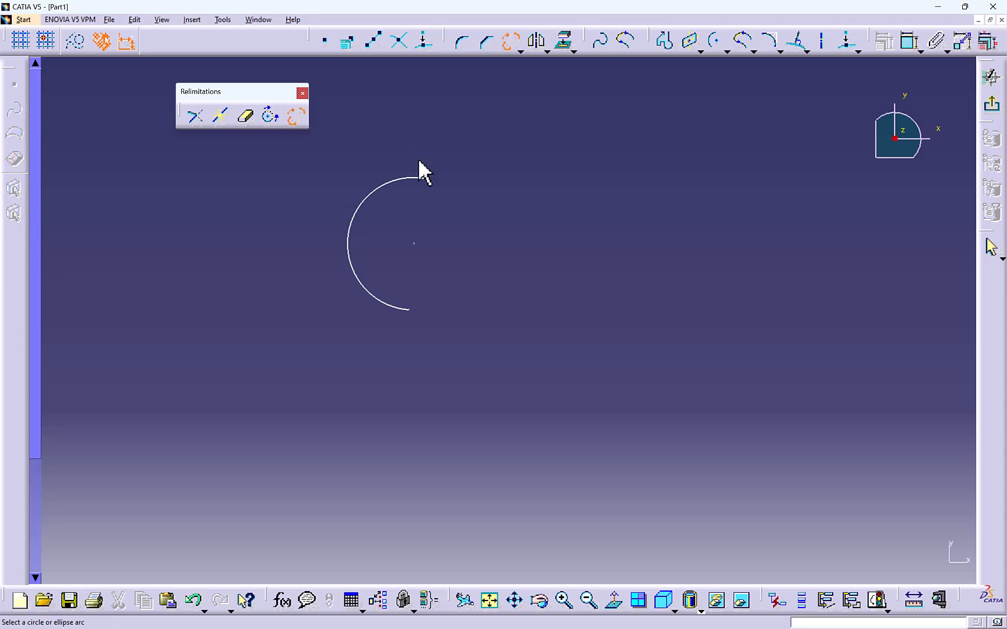
left_click(413, 179)
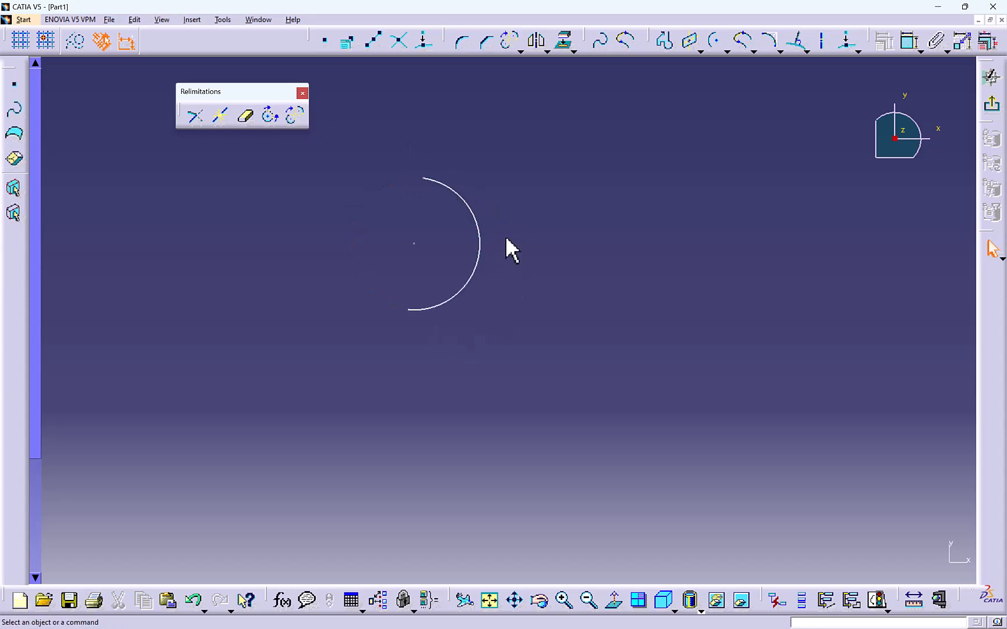
left_click(478, 223)
key("Delete")
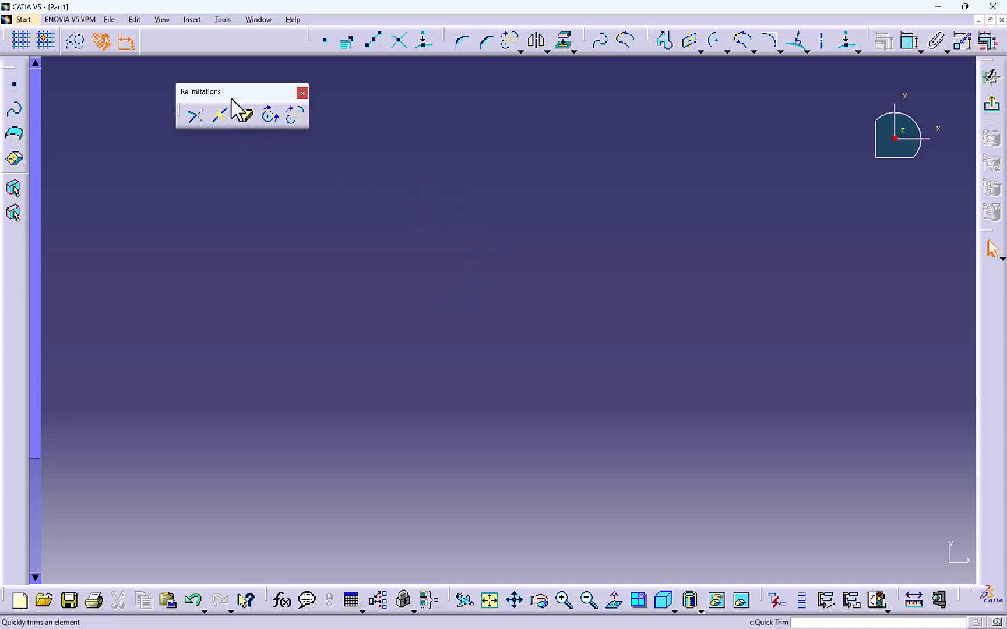
- Dock the floating Relimitations tools and detach the Transformation tools as a floating set
left_click_drag(232, 96, 191, 41)
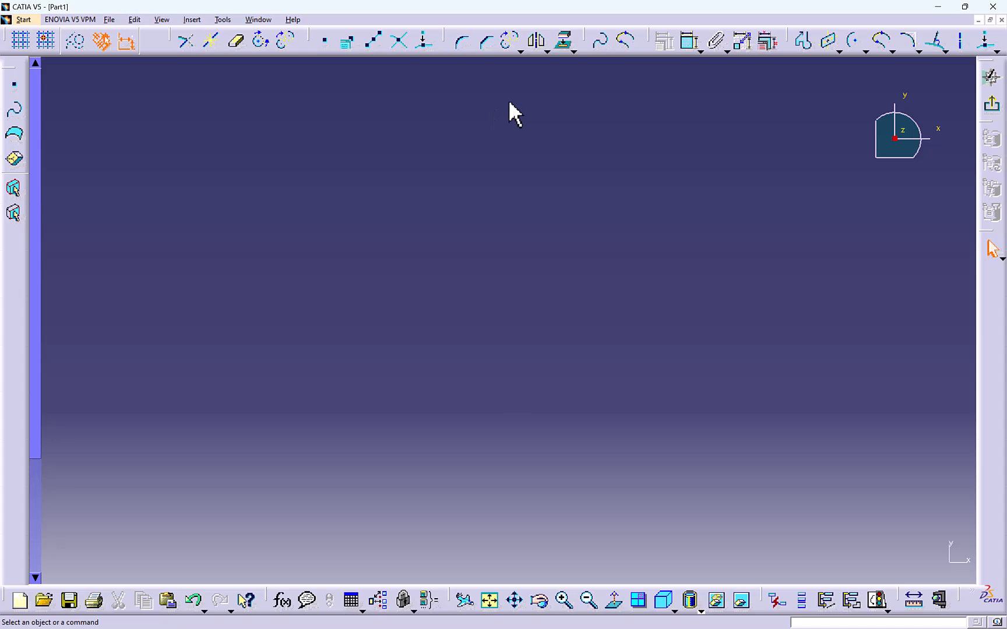
left_click(546, 51)
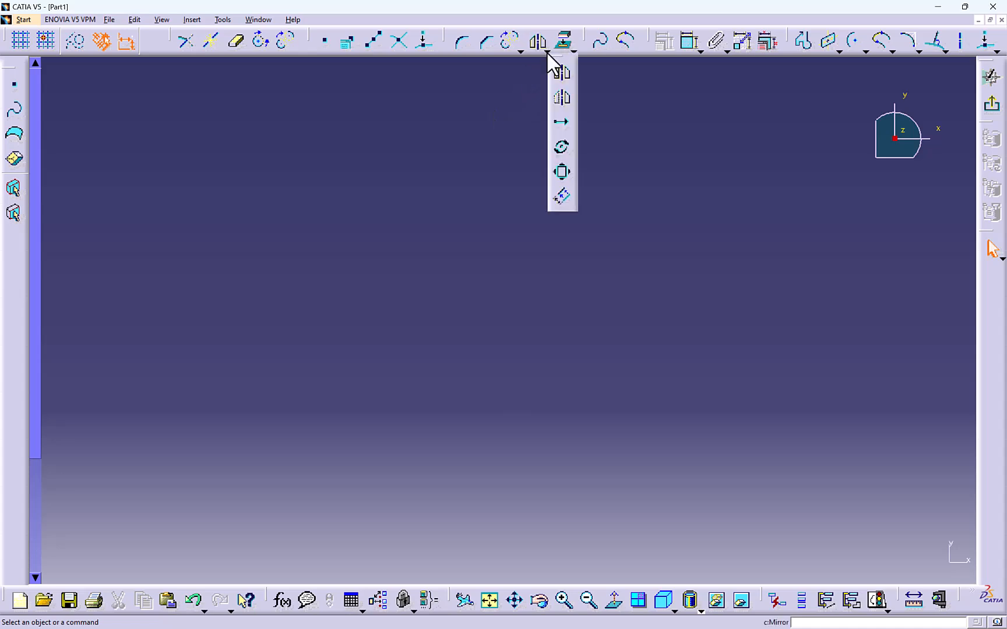
left_click_drag(561, 58, 156, 120)
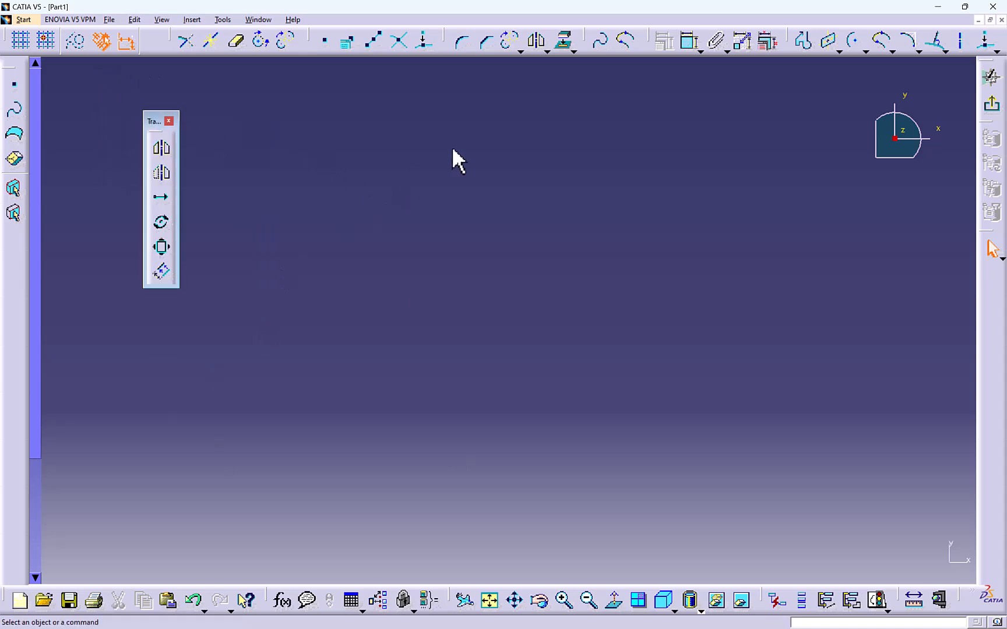
- Draw a closed profile of straight lines and two tangent arcs, the lower arc with a radius of about 11.5 mm
left_click(803, 43)
left_click(376, 135)
left_click(348, 153)
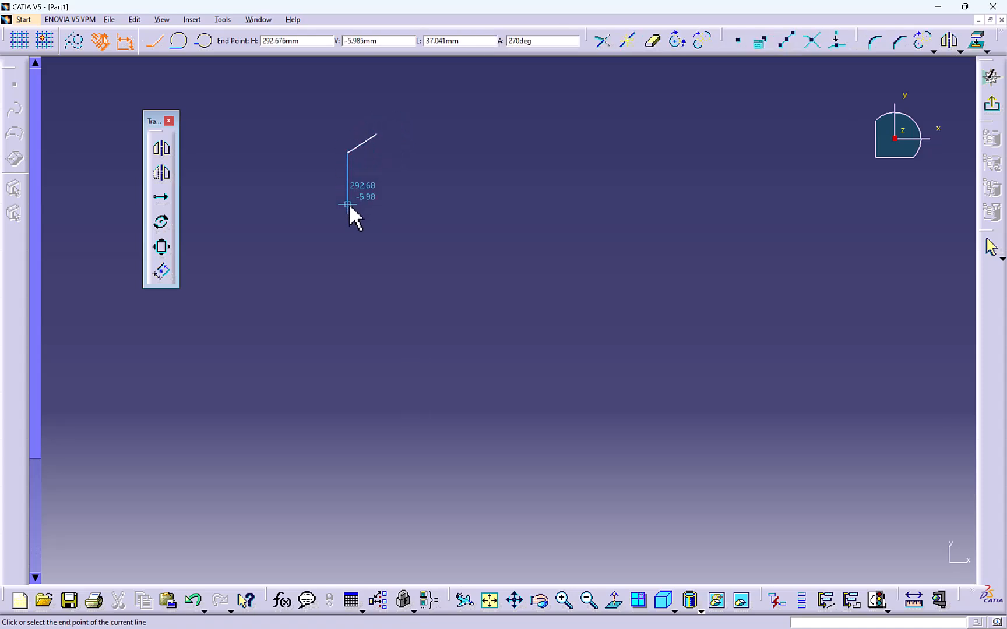
left_click(348, 206)
left_click(366, 212)
left_click_drag(366, 270, 393, 268)
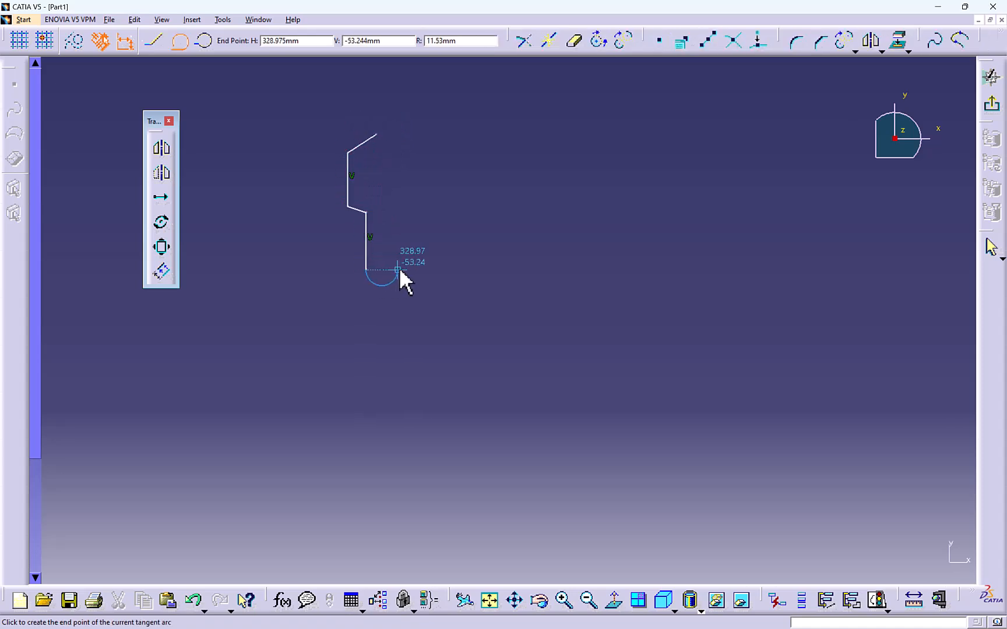
left_click(398, 270)
left_click(426, 270)
left_click_drag(425, 224, 409, 227)
left_click(398, 219)
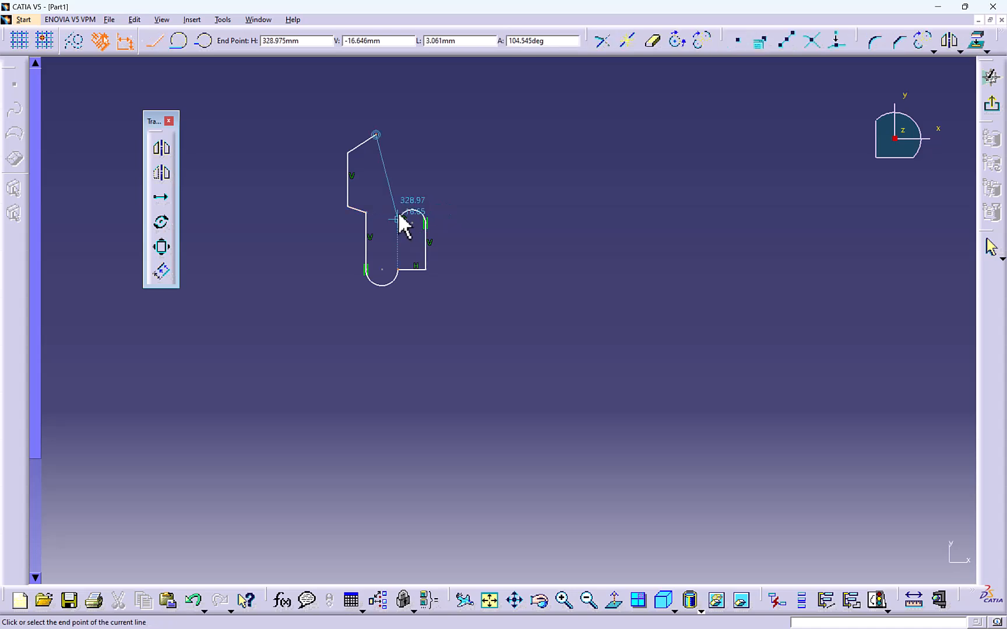
left_click(382, 222)
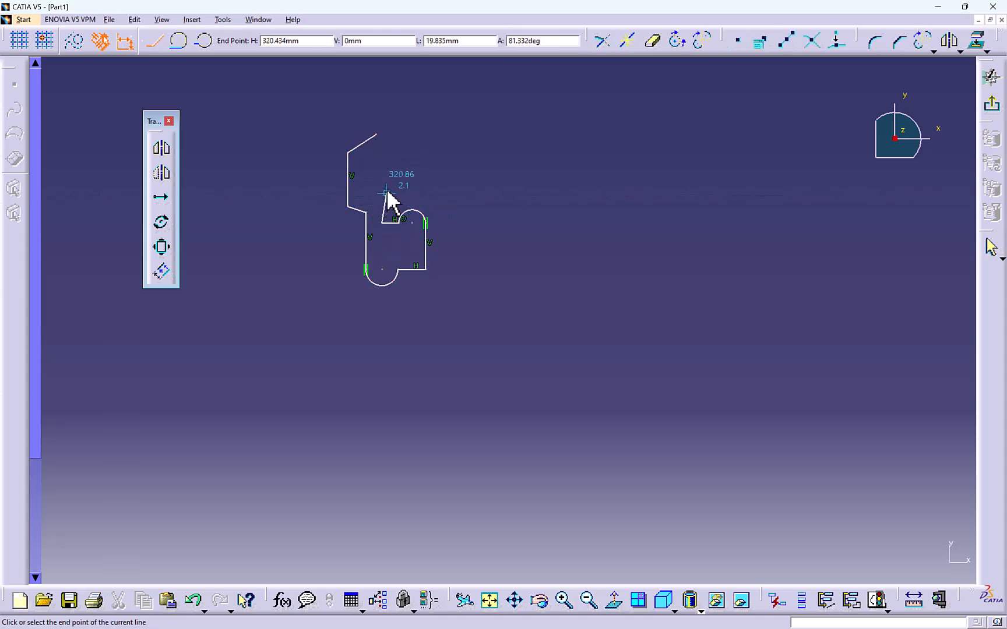
left_click(382, 158)
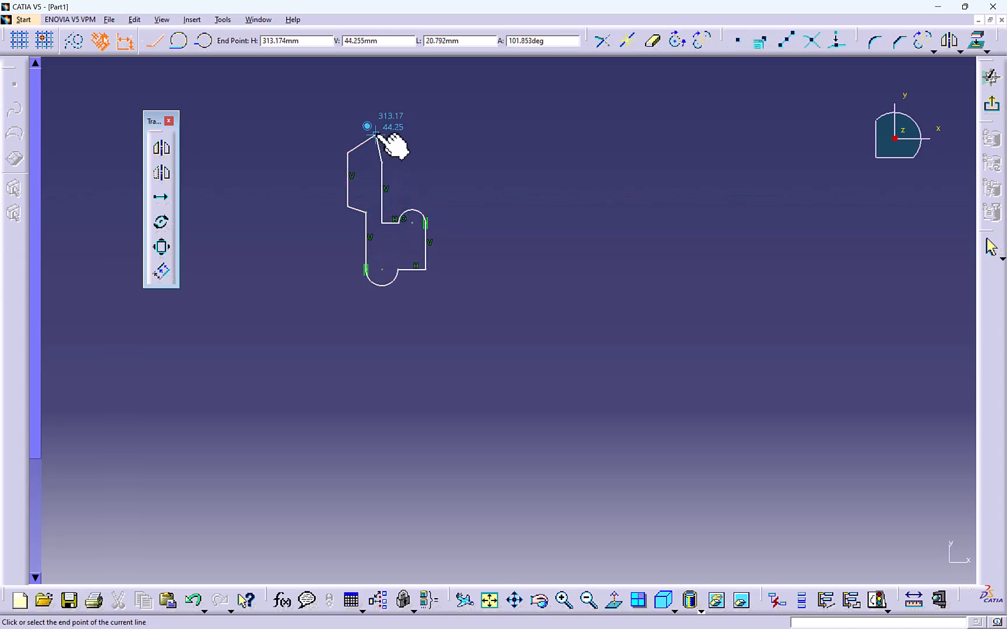
left_click(375, 134)
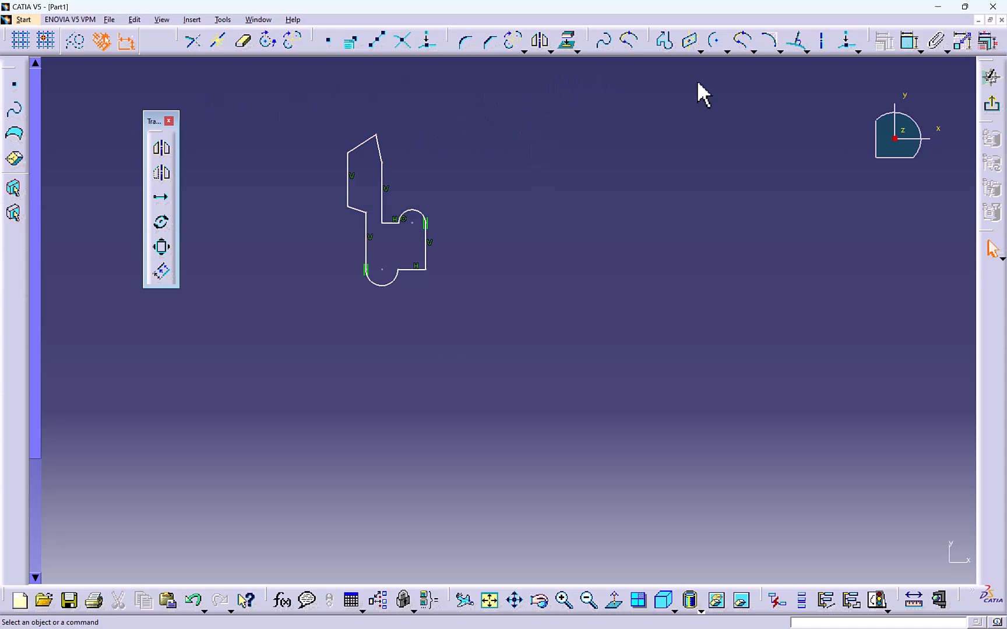
- Draw a vertical axis to the right of the profile, extending beyond its upper and lower ends
left_click(820, 40)
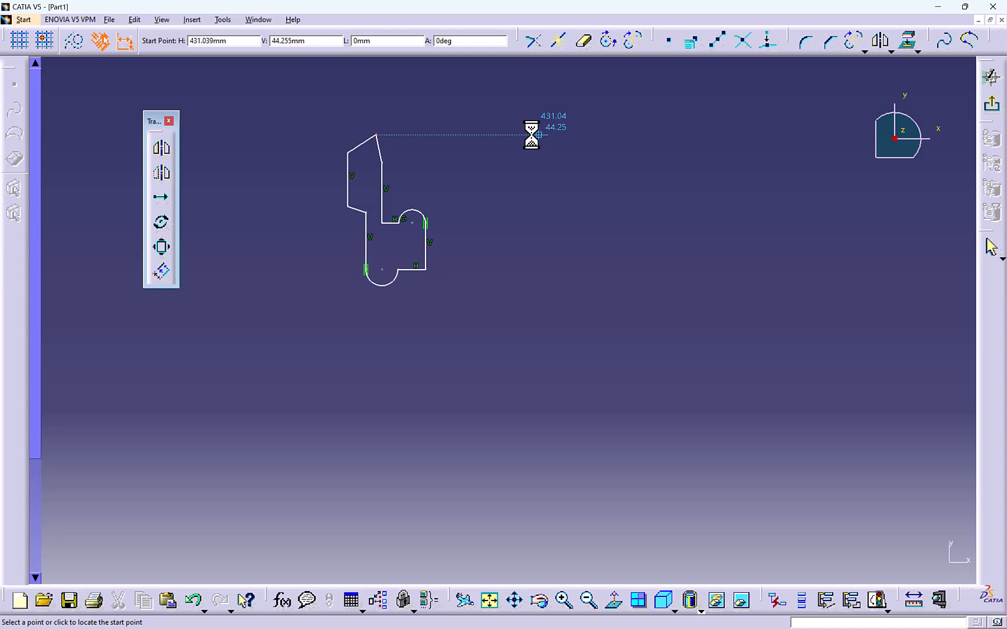
left_click(481, 115)
left_click(481, 373)
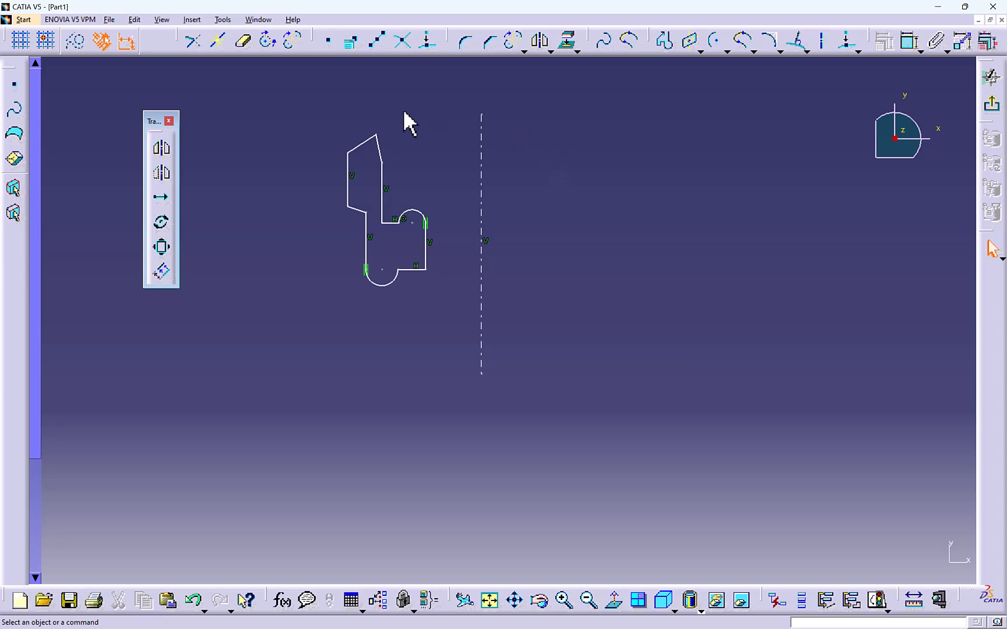
- Mirror the whole profile about the vertical axis while keeping the original, and undo the mirrored copy
left_click_drag(289, 111, 456, 343)
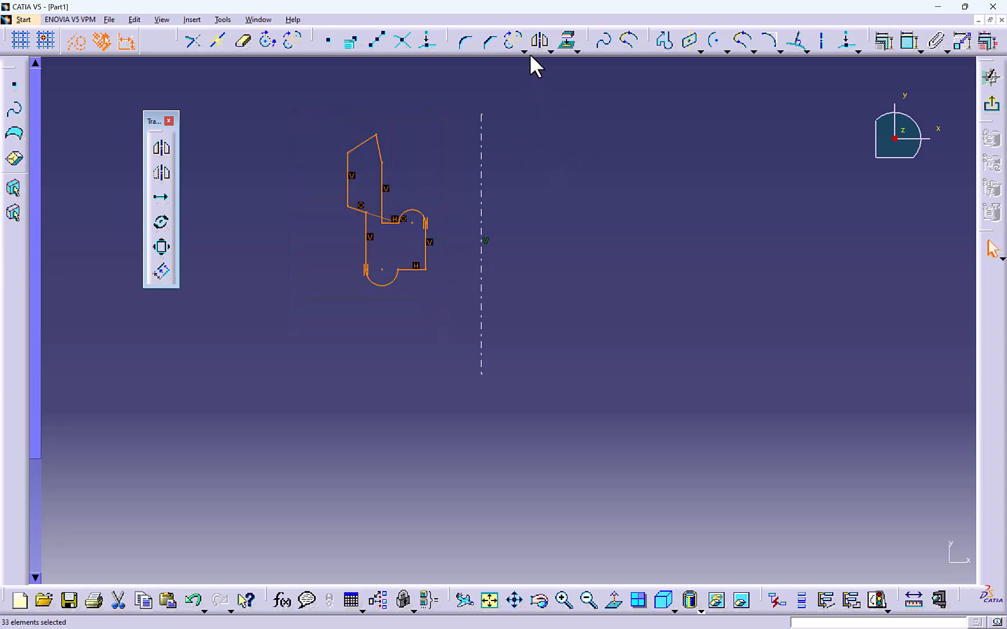
left_click(162, 150)
left_click(482, 130)
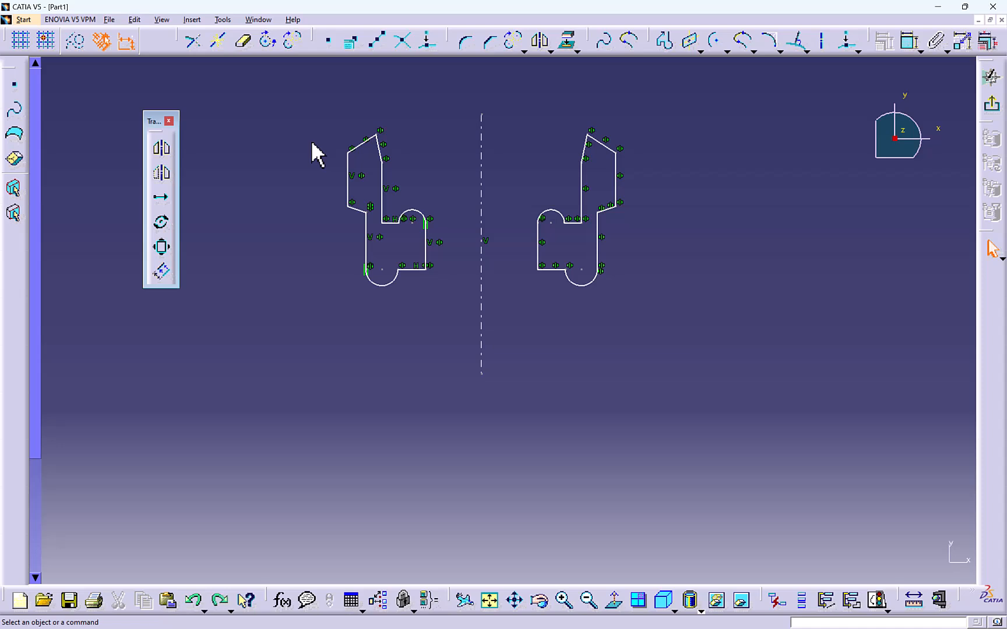
key("ctrl+z")
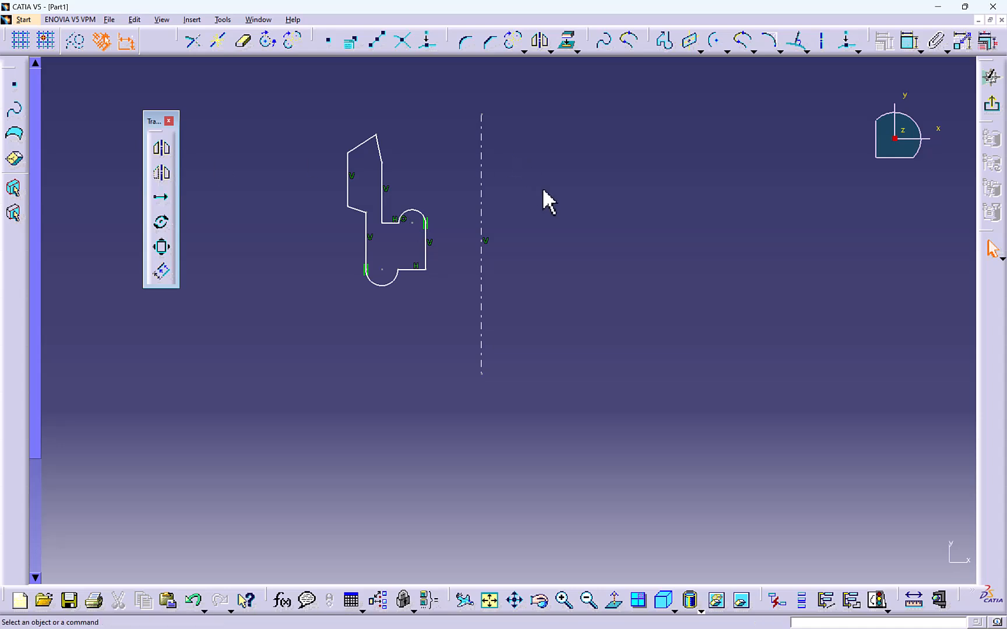
- Move the whole profile to the opposite side of the vertical axis with the Symmetry command
left_click(164, 174)
left_click_drag(314, 104, 443, 315)
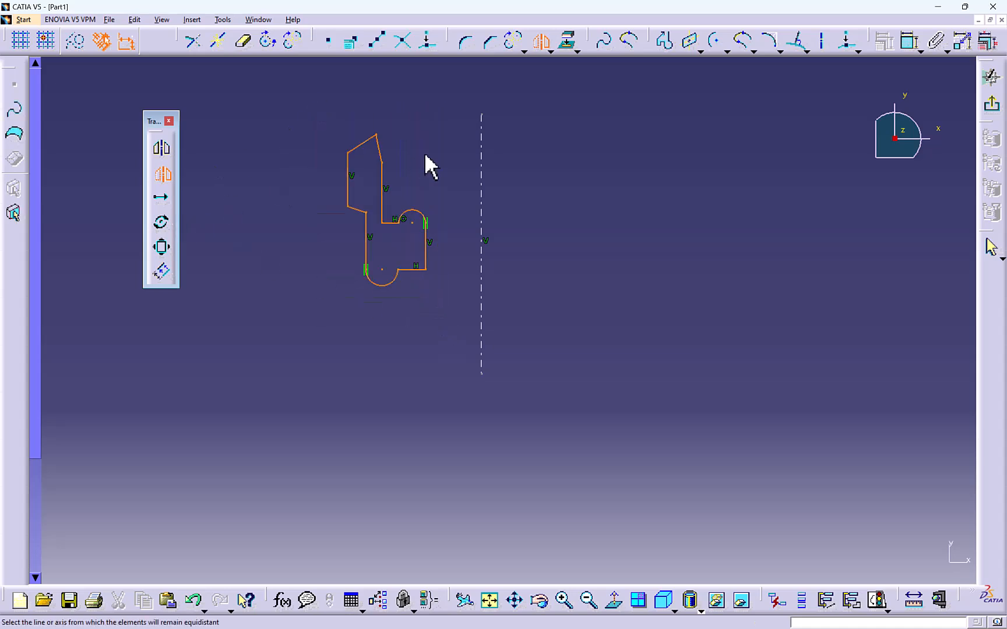
left_click(482, 145)
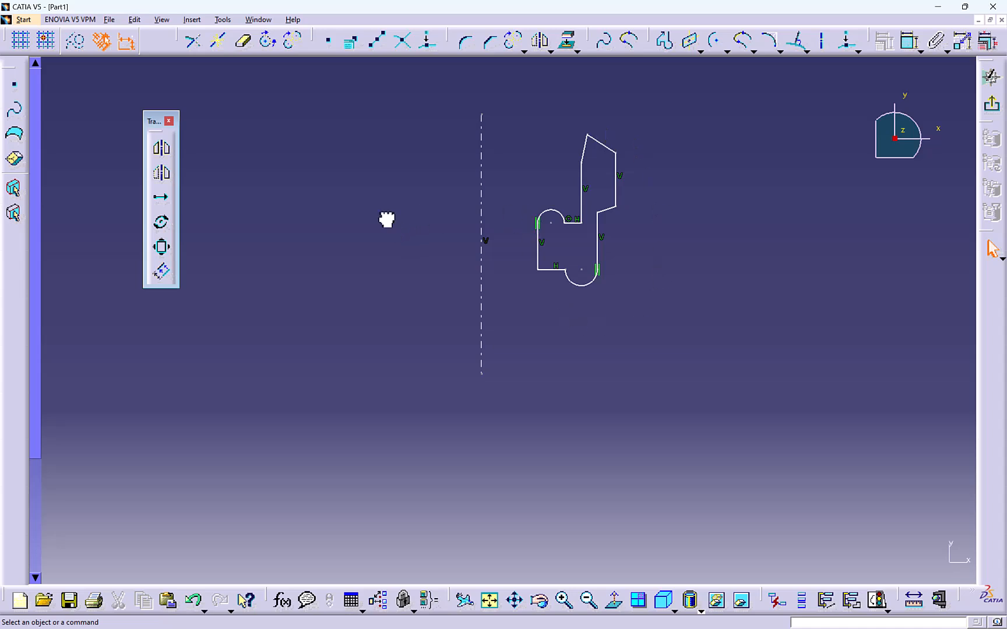
- Delete the flipped profile together with the vertical axis
mouse_move(386, 221)
middle_mouse_down()
mouse_move(369, 229)
mouse_move(327, 202)
middle_mouse_up()
left_click_drag(365, 98, 584, 408)
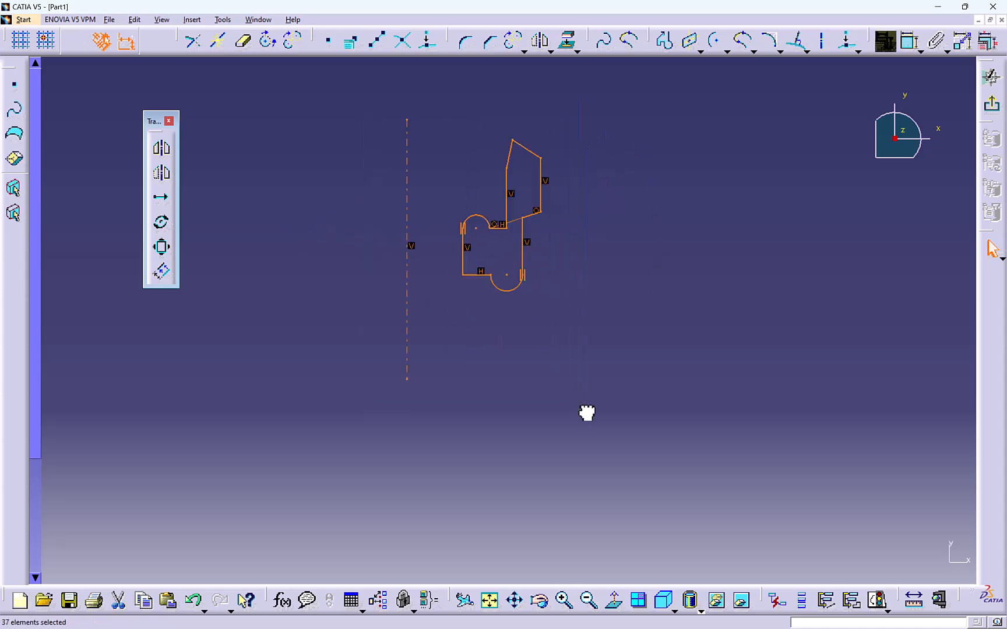
key("Delete")
- Draw a small horizontal rectangle about 37 mm wide in the empty sketch
left_click(172, 204)
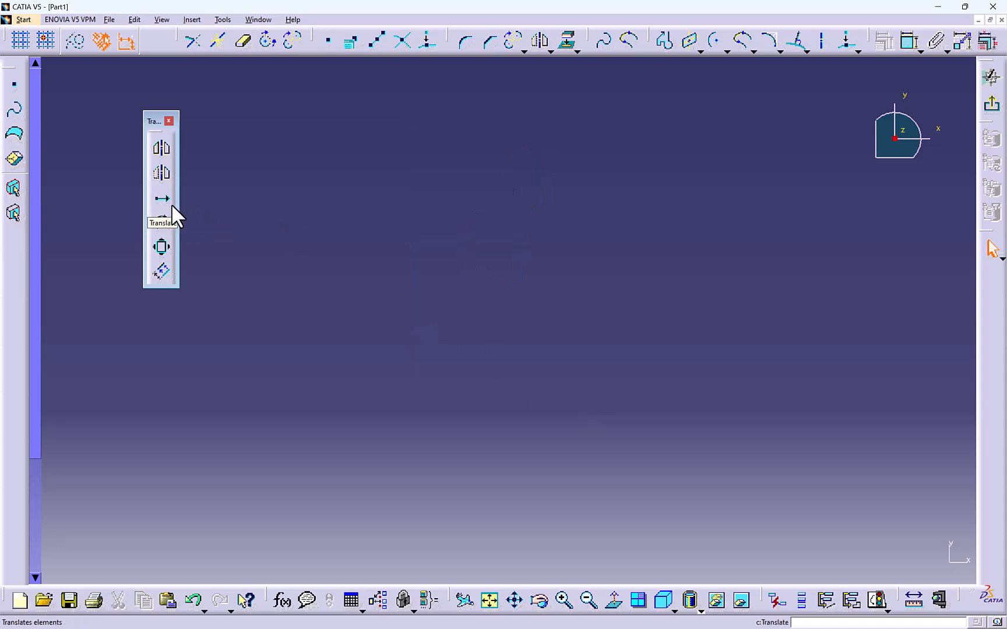
left_click(701, 51)
left_click(717, 68)
left_click(306, 197)
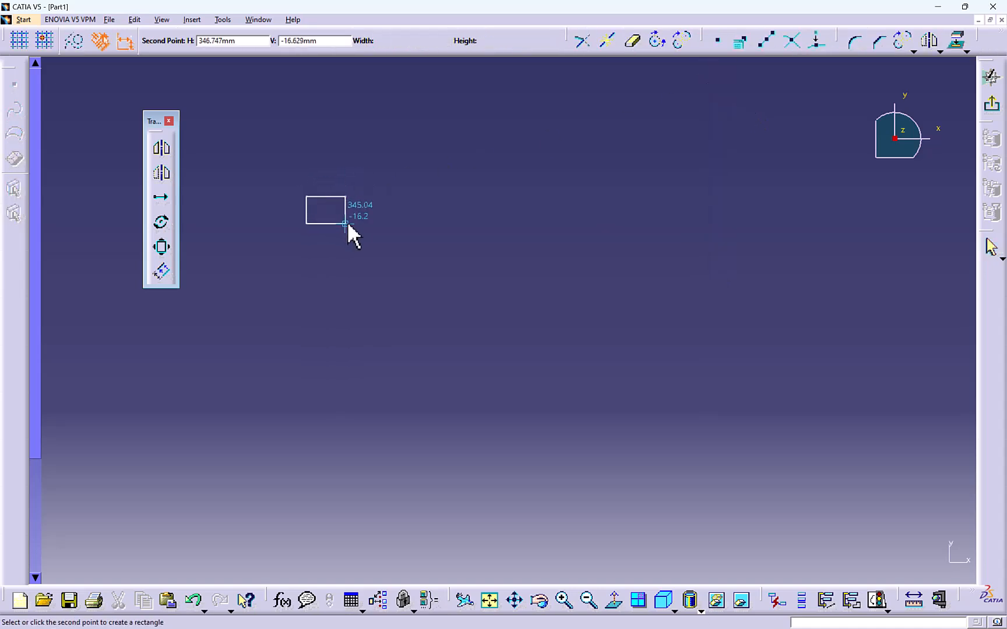
left_click(347, 224)
left_click(504, 249)
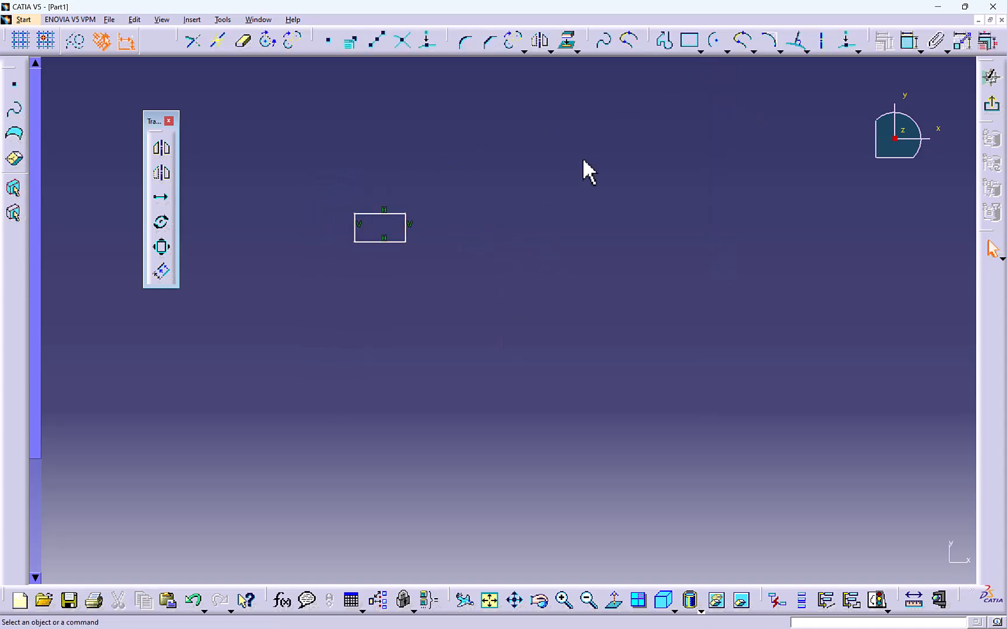
- Dimension the rectangle's right side and set its height to 20 mm
left_click(922, 52)
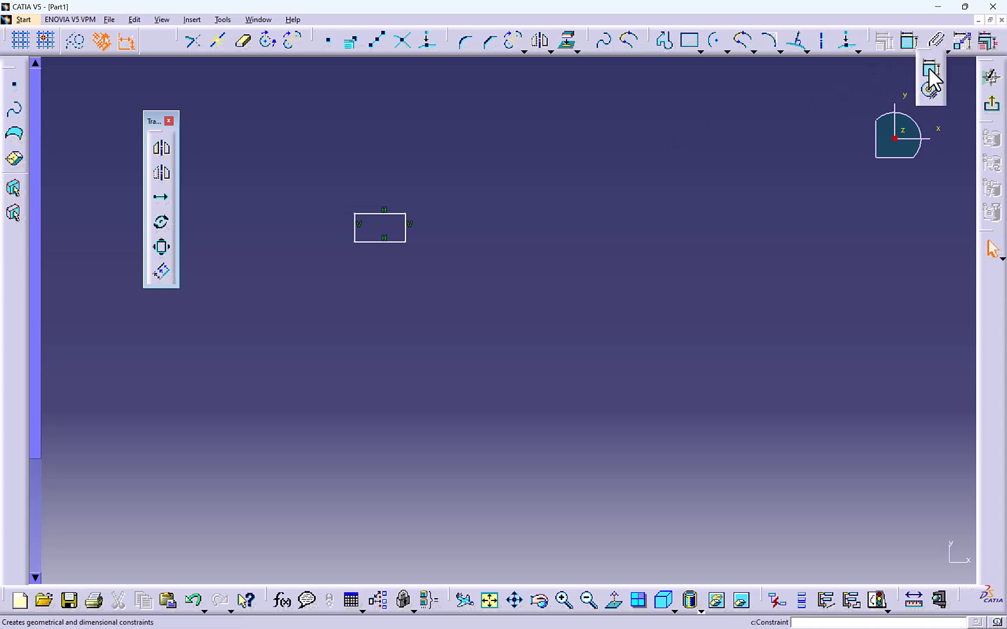
left_click(931, 73)
left_click(406, 229)
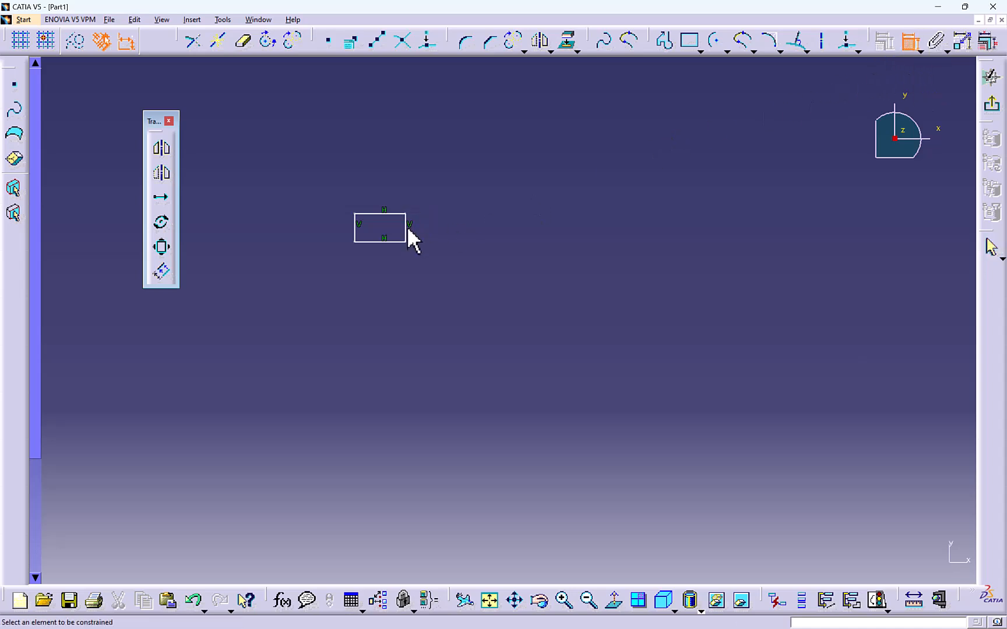
left_click(445, 231)
double_click(445, 232)
type("20mm")
key("Return")
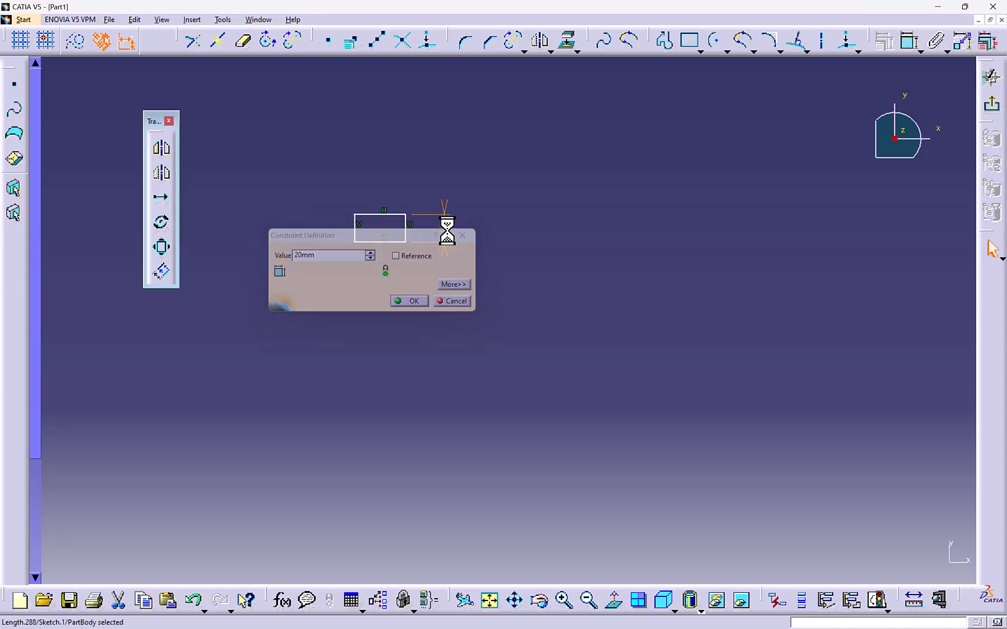
- Dimension the rectangle's upper side and set its width to 35 mm
left_click(909, 40)
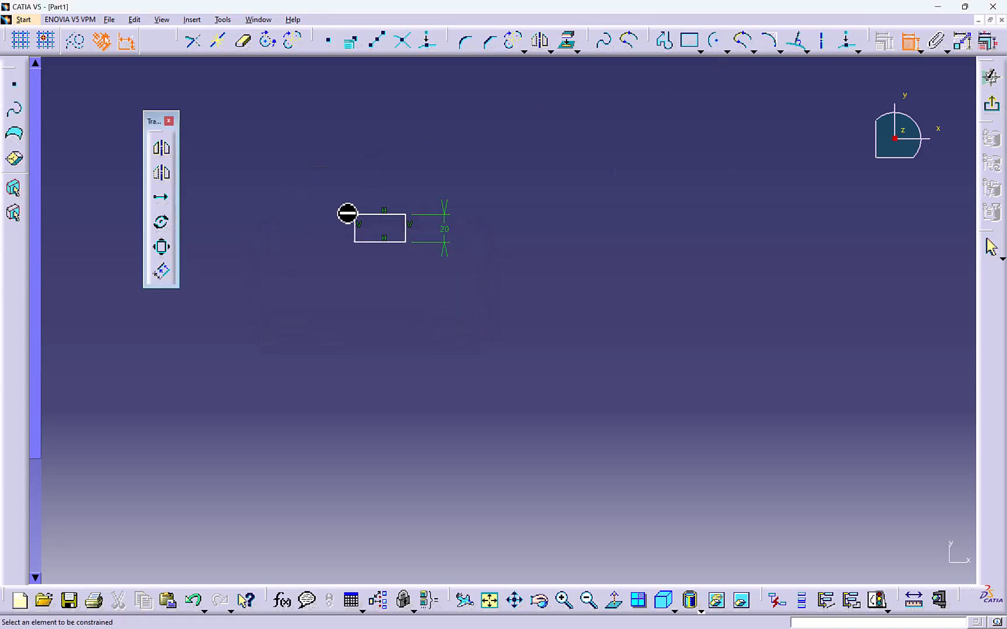
left_click(371, 214)
left_click(376, 174)
double_click(375, 173)
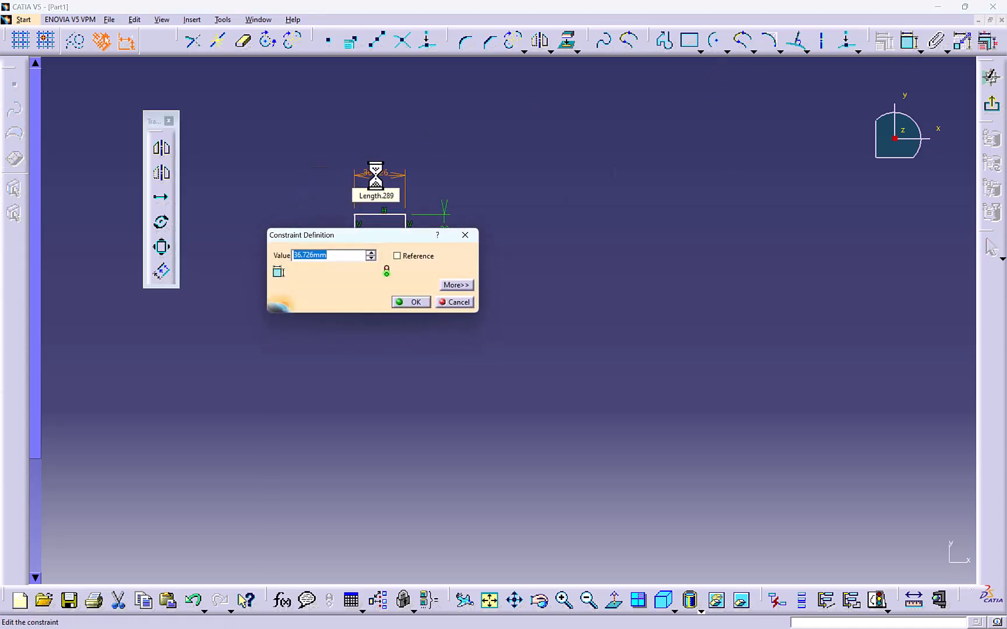
type("35")
key("Return")
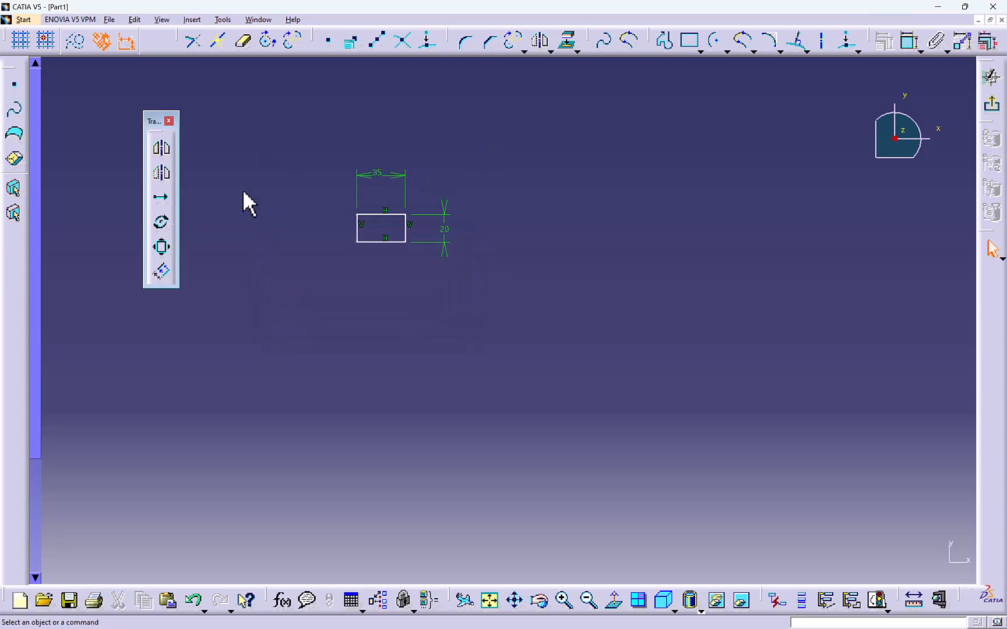
- Translate the dimensioned rectangle 150 mm horizontally to the right from its lower-left corner, with duplicate mode off
left_click(161, 198)
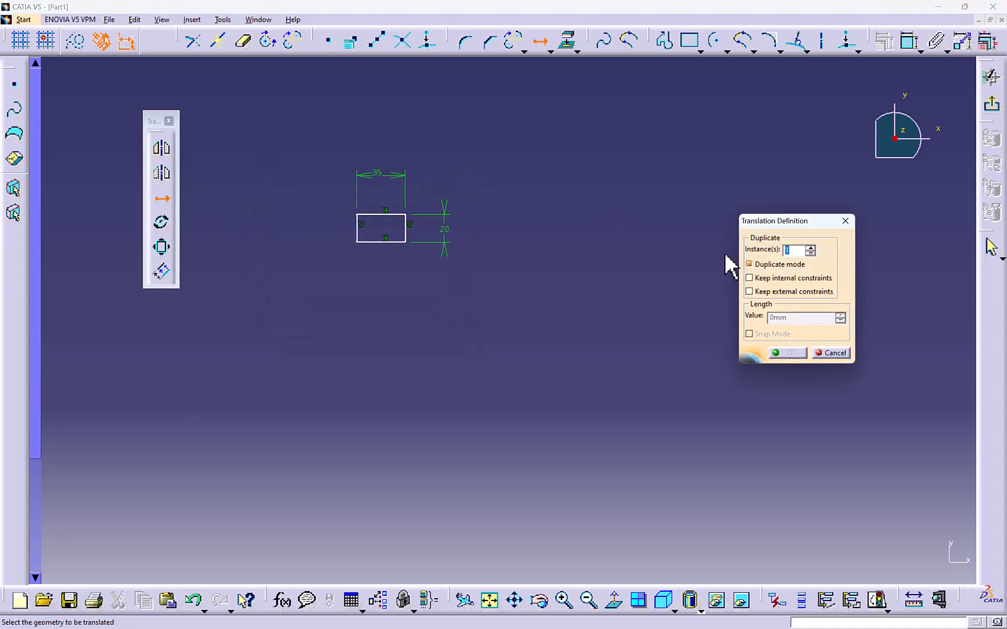
left_click(756, 265)
left_click_drag(298, 165, 512, 285)
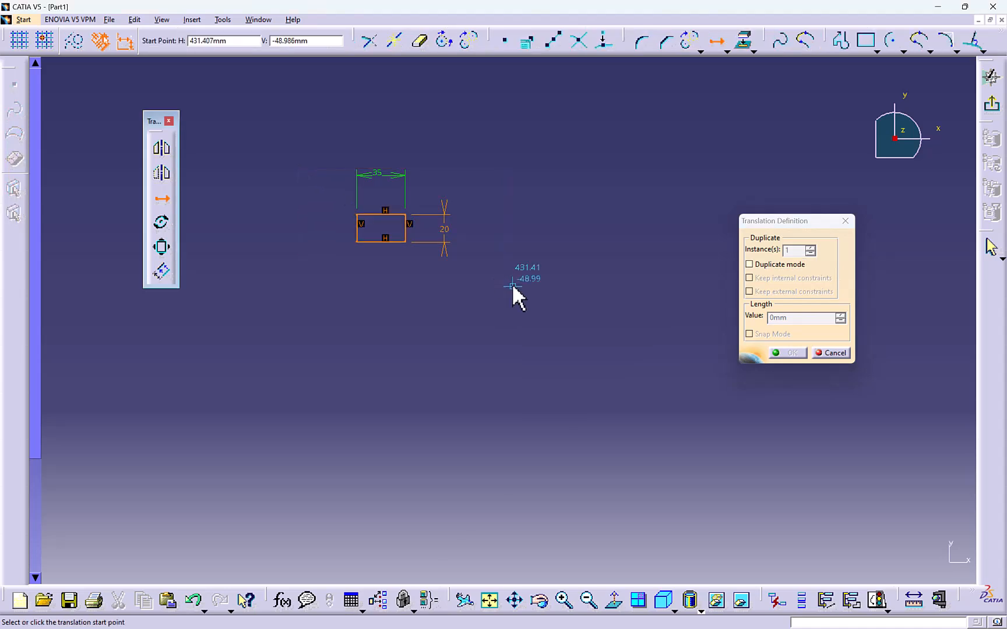
left_click(356, 241)
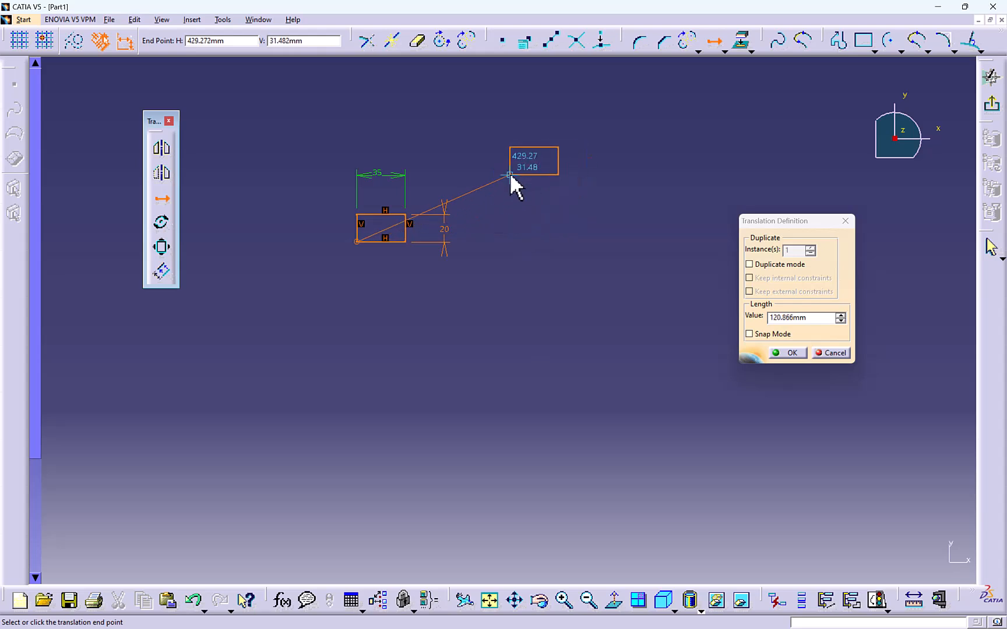
left_click(822, 317)
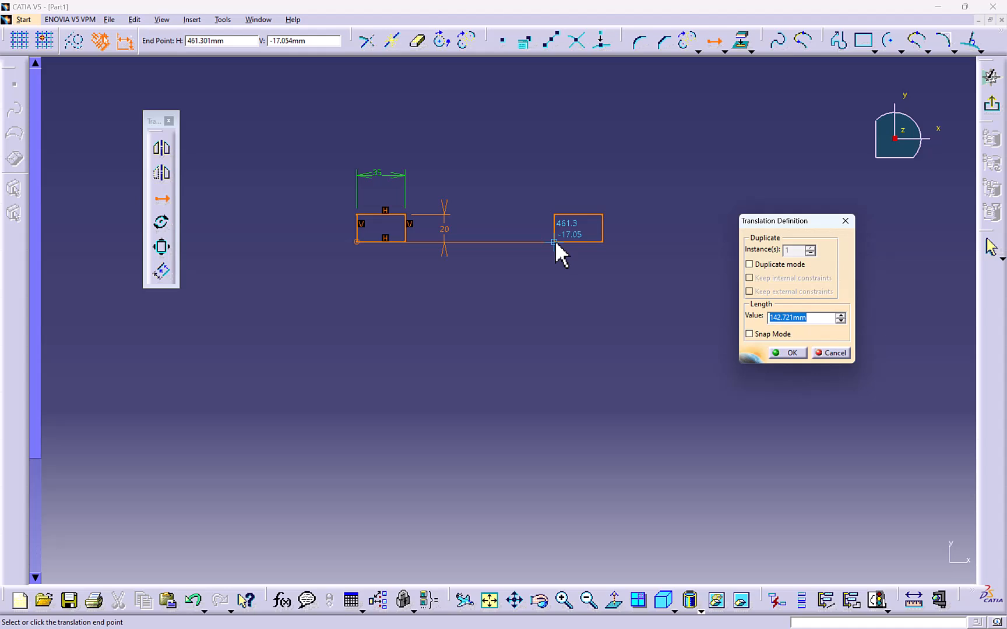
type("150")
key("Return")
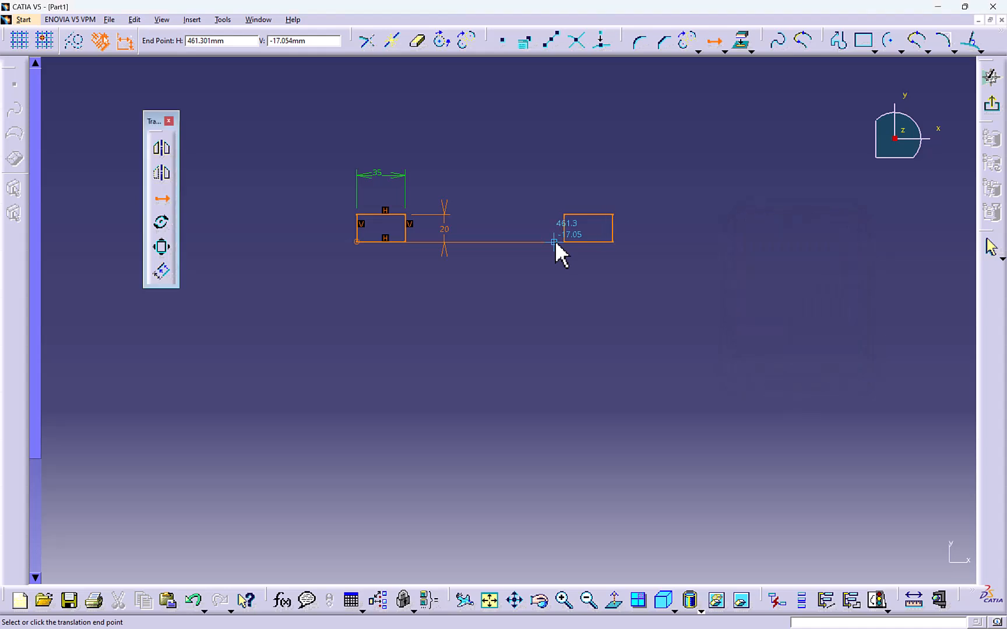
left_click(555, 241)
middle_click_drag(561, 258, 409, 268)
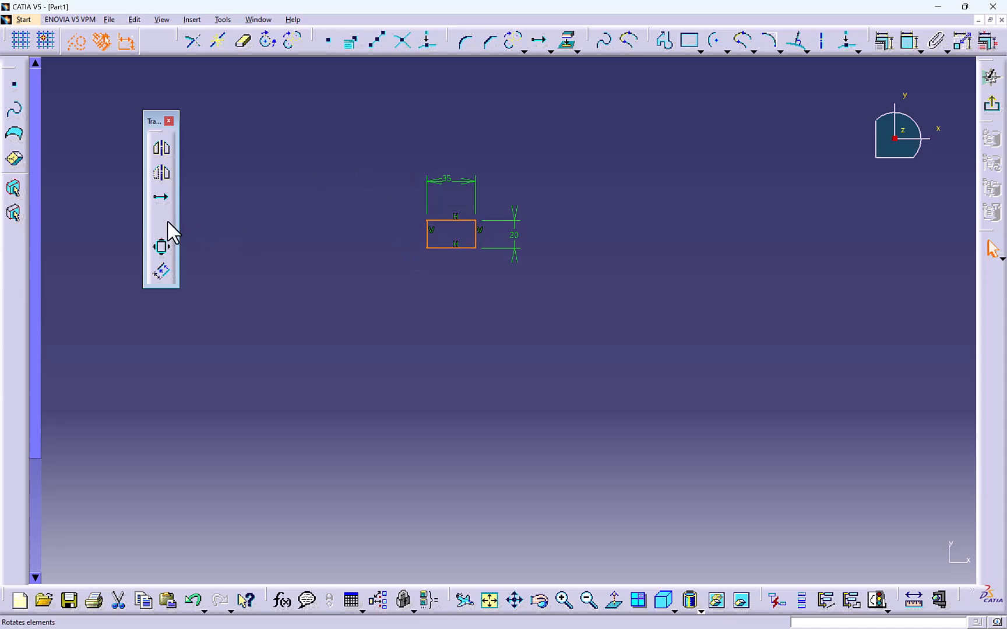
left_click(162, 197)
left_click(390, 178)
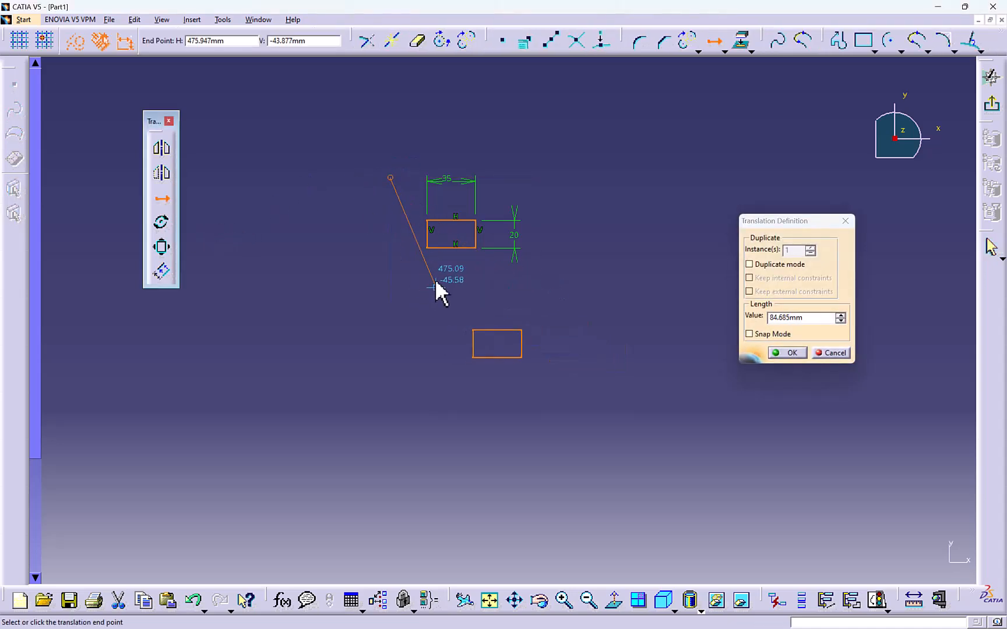
key("Escape")
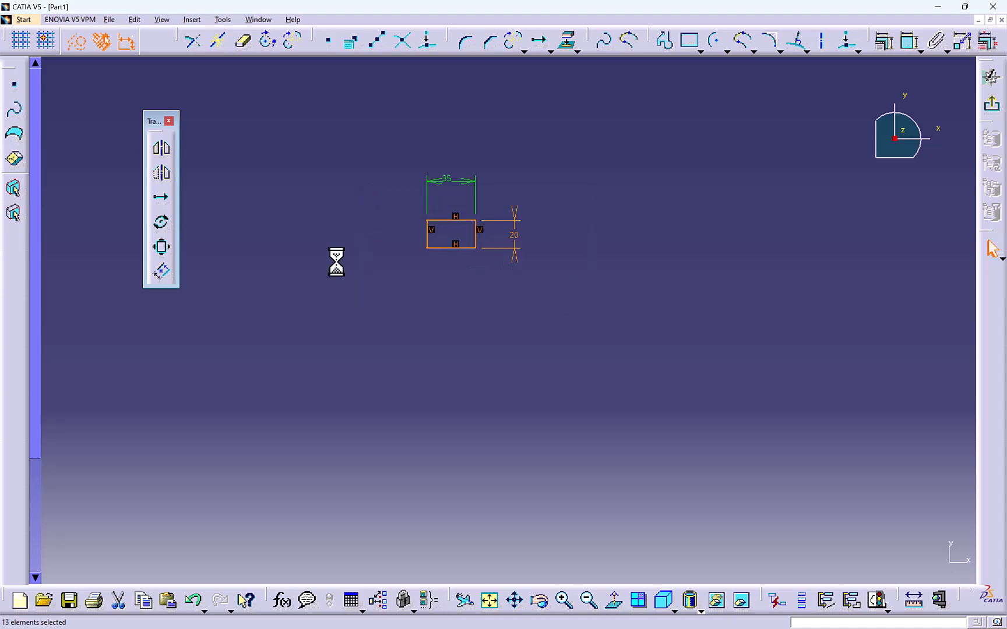
- Translate the rectangle diagonally up and to the right from its lower-left corner to a freely picked endpoint, without duplicating it
left_click(162, 197)
left_click(428, 247)
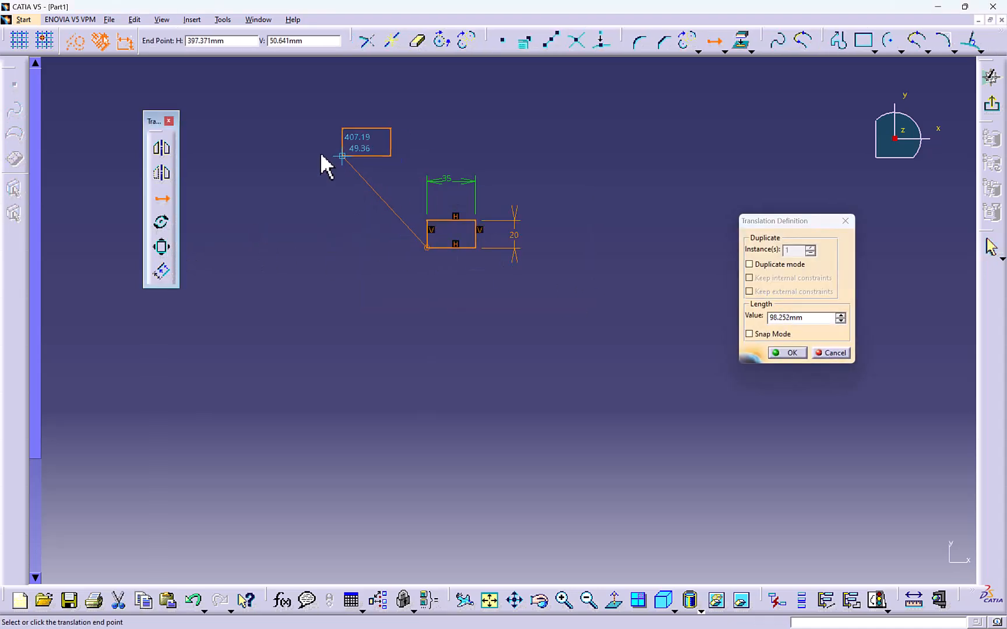
left_click(566, 168)
key("ctrl+z")
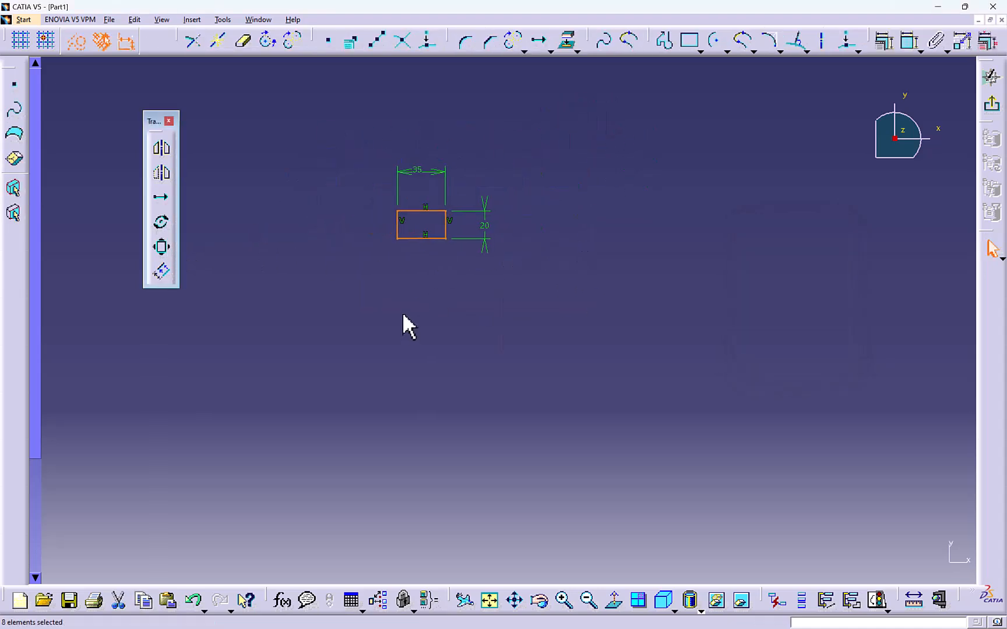
left_click(162, 198)
left_click(365, 180)
key("Escape")
key("Escape")
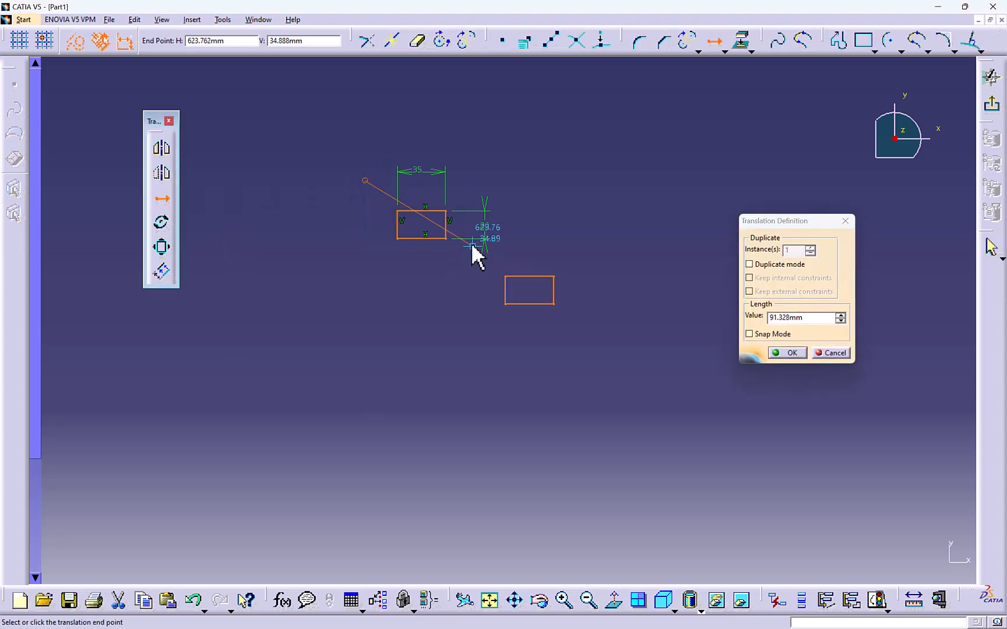
- Translate the rectangle to the right from its lower-left corner as four duplicates about 61 mm apart, keeping internal and external constraints
left_click(161, 198)
left_click(750, 264)
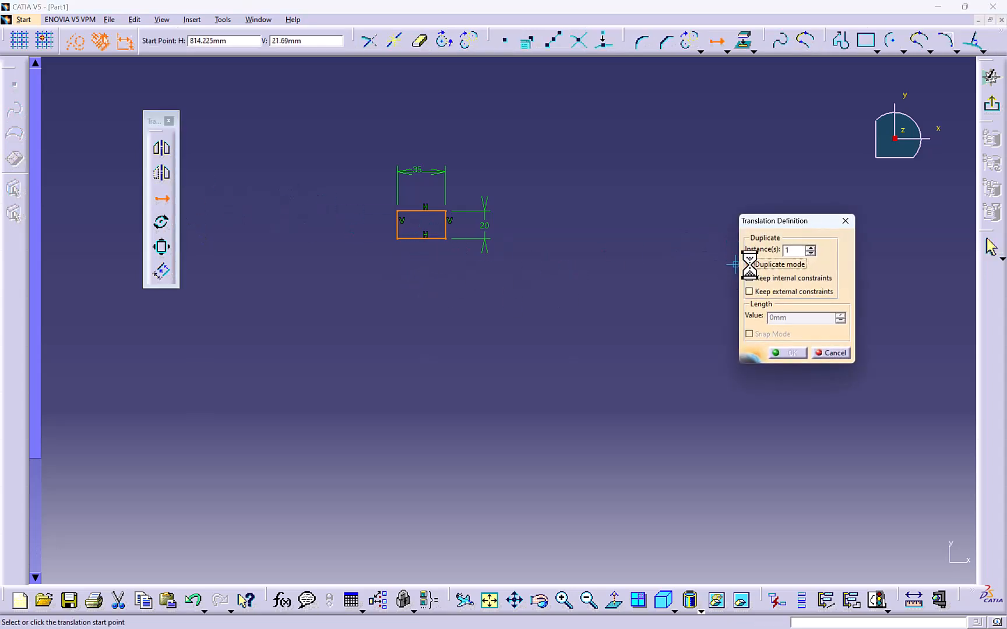
left_click(810, 247)
left_click(811, 248)
left_click(750, 277)
left_click(749, 291)
left_click(398, 239)
mouse_move(495, 243)
middle_mouse_down()
mouse_move(333, 236)
mouse_move(384, 239)
mouse_move(383, 297)
middle_mouse_up()
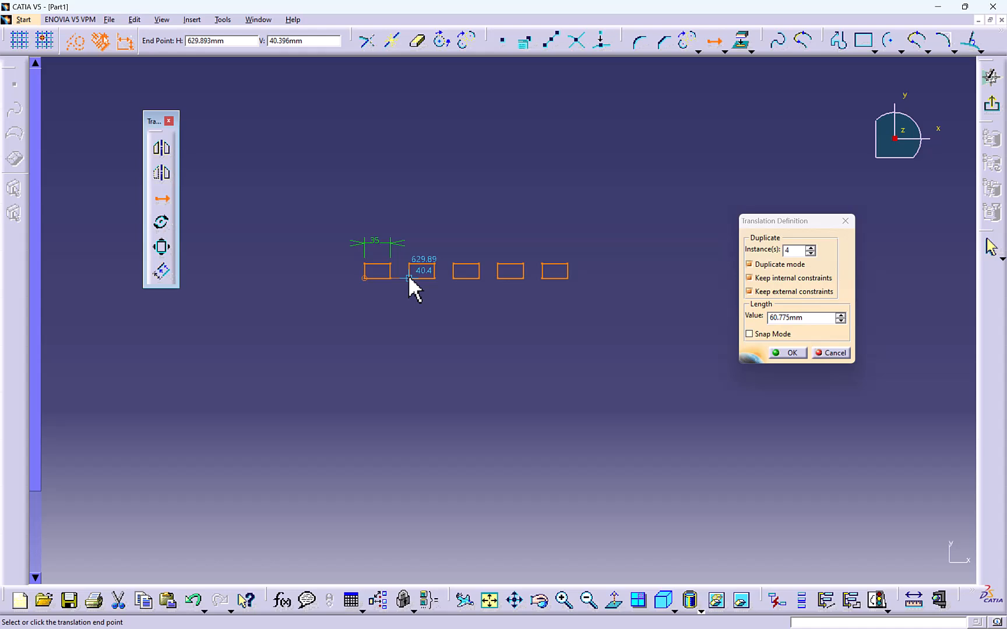
left_click(408, 275)
- Translate the whole row of rectangles vertically upward as four duplicates, keeping internal and external constraints, to form a grid
left_click_drag(318, 247, 694, 333)
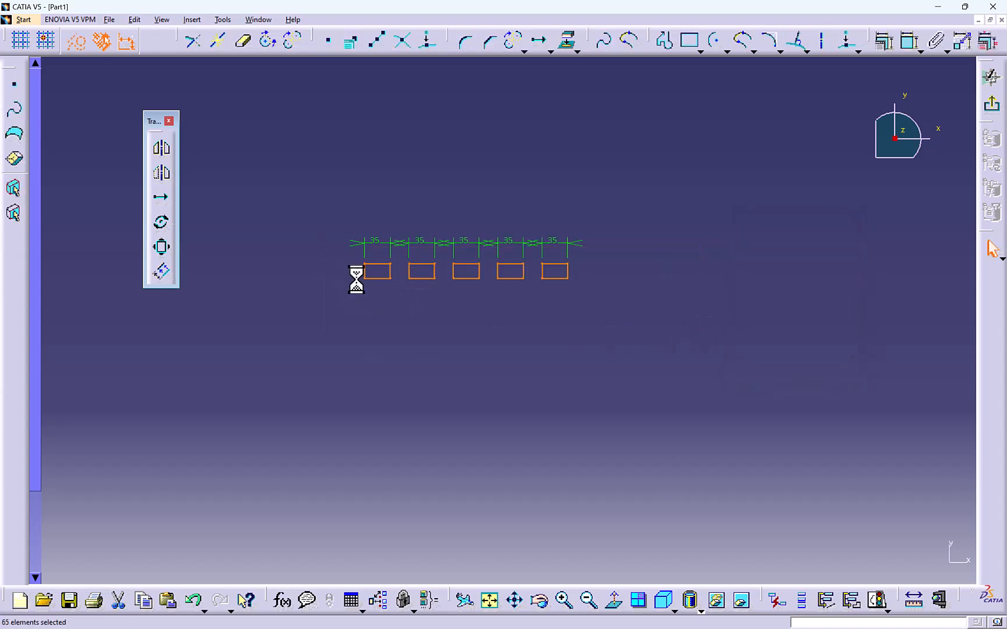
left_click(161, 197)
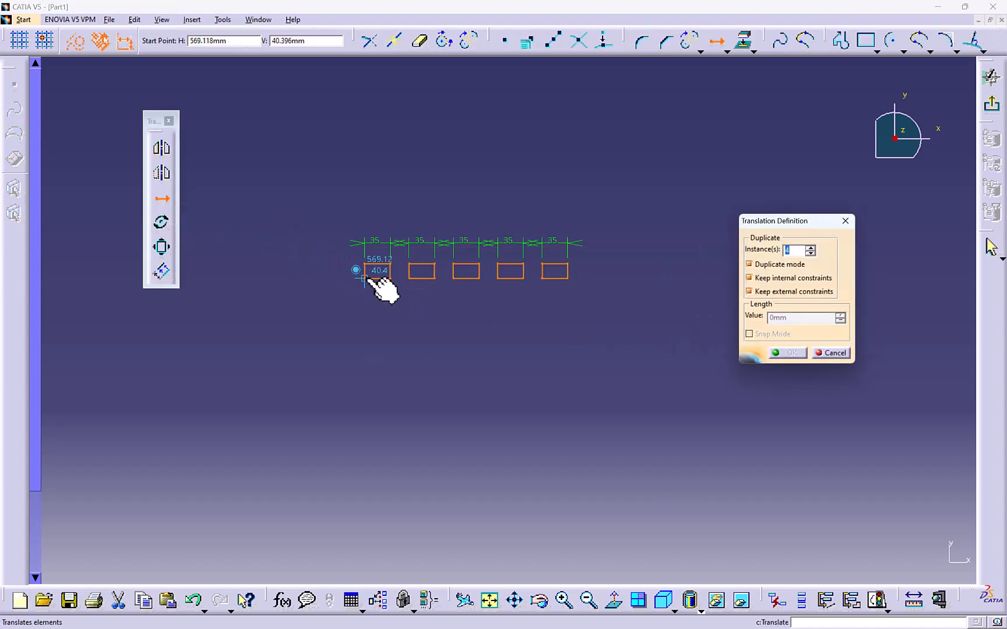
left_click(369, 239)
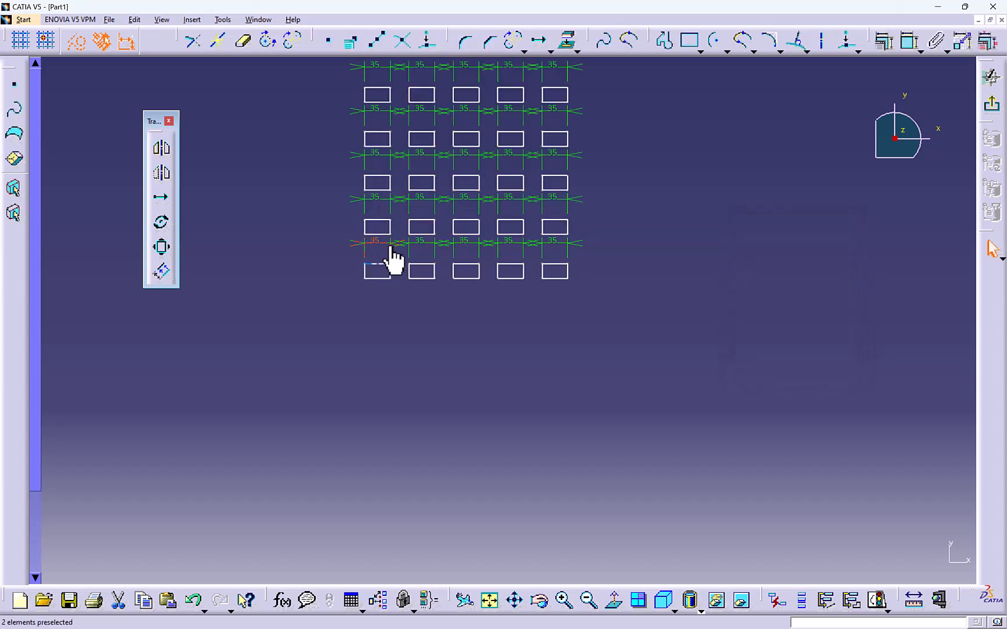
- Delete the upper rows and the other copies in the lowest row, keeping only the lower-left rectangle
middle_click_drag(416, 248, 427, 338)
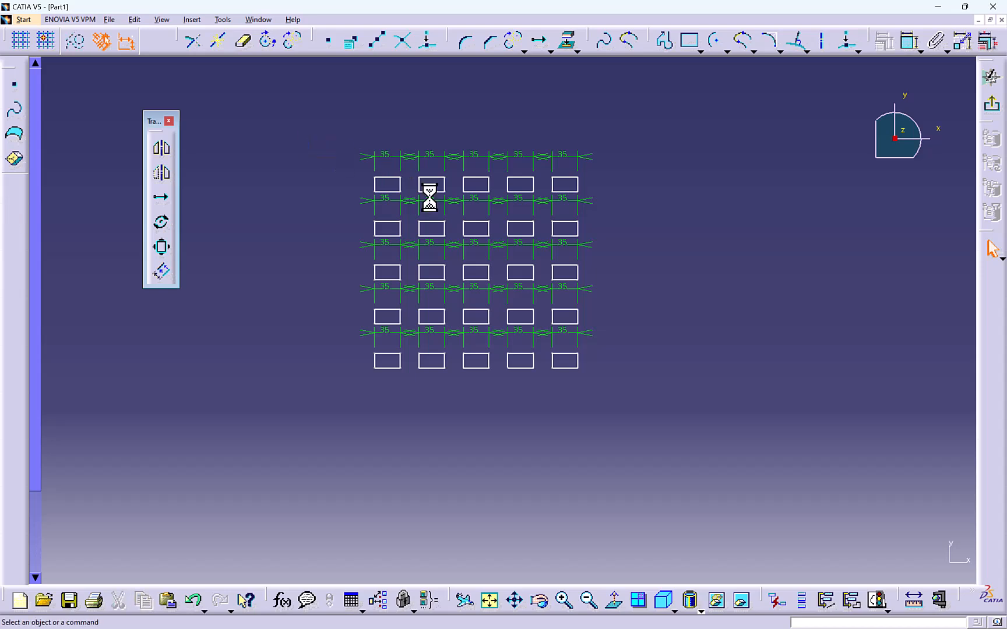
left_click_drag(309, 140, 669, 362)
key("Delete")
left_click_drag(356, 319, 602, 401)
left_click_drag(643, 301, 408, 421)
key("Delete")
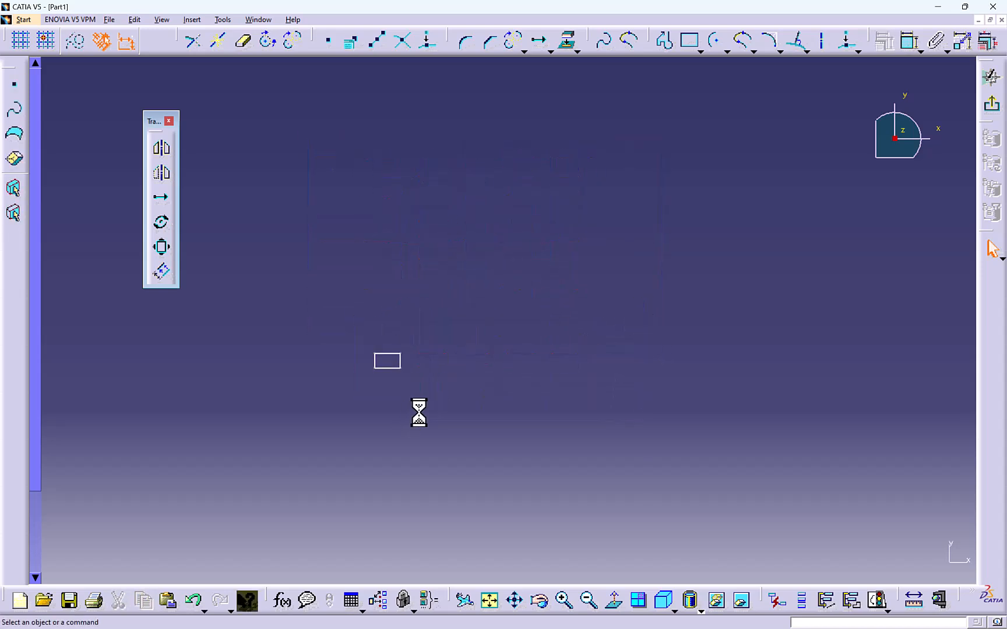
- Try to rotate the rectangle counterclockwise about its lower-left corner with duplicate mode off, then undo the rotation
middle_click_drag(418, 409, 429, 327)
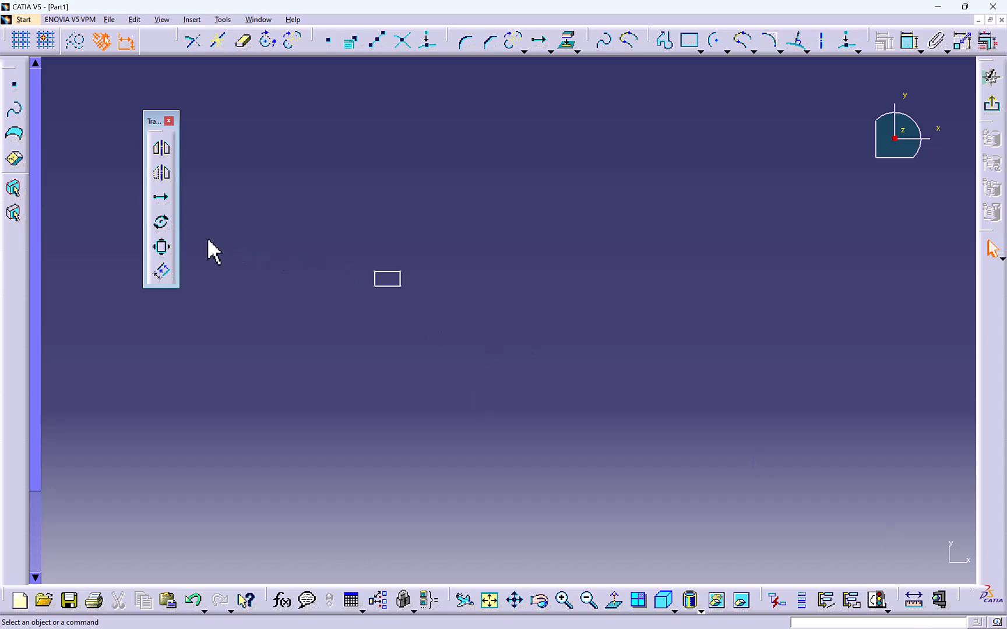
left_click(162, 223)
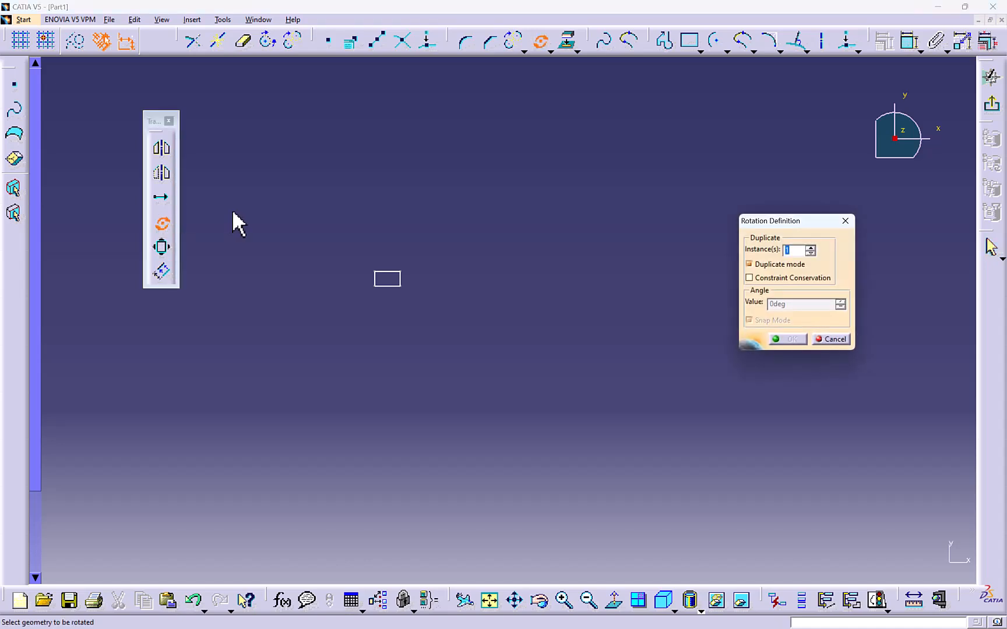
left_click(750, 264)
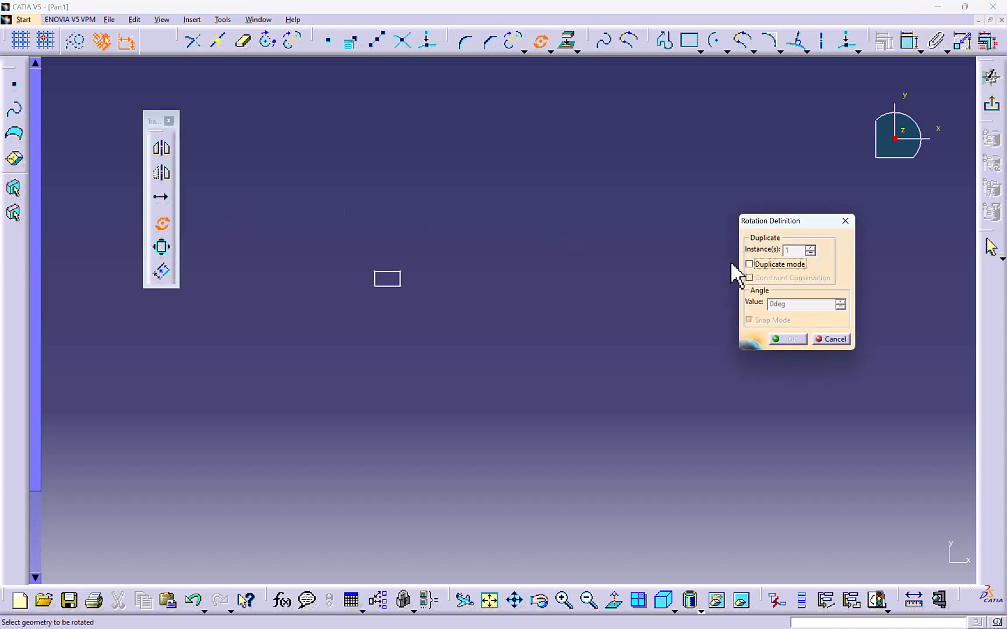
middle_click_drag(418, 267, 534, 288)
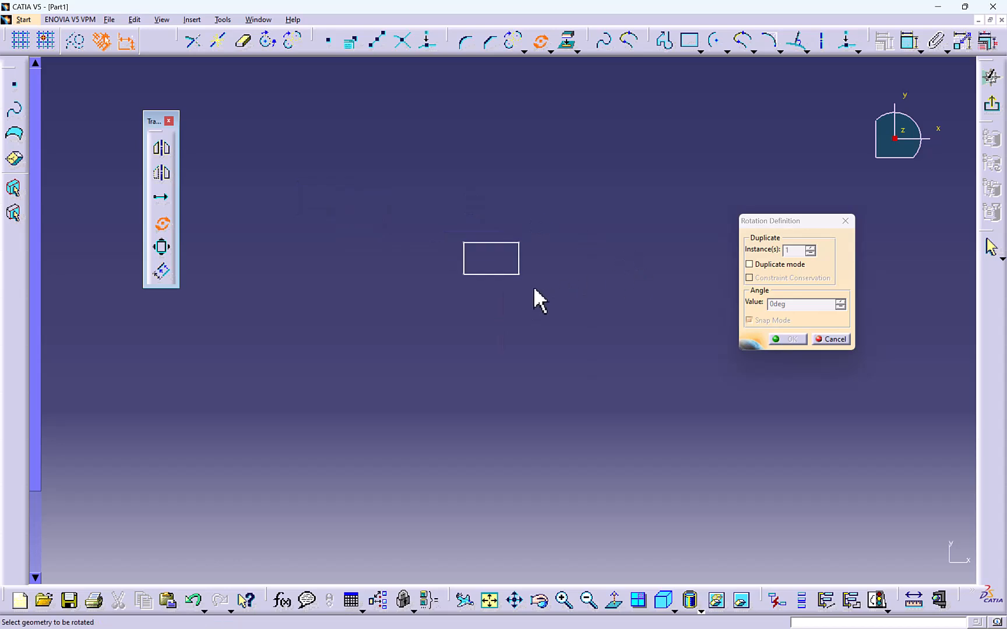
left_click(487, 242)
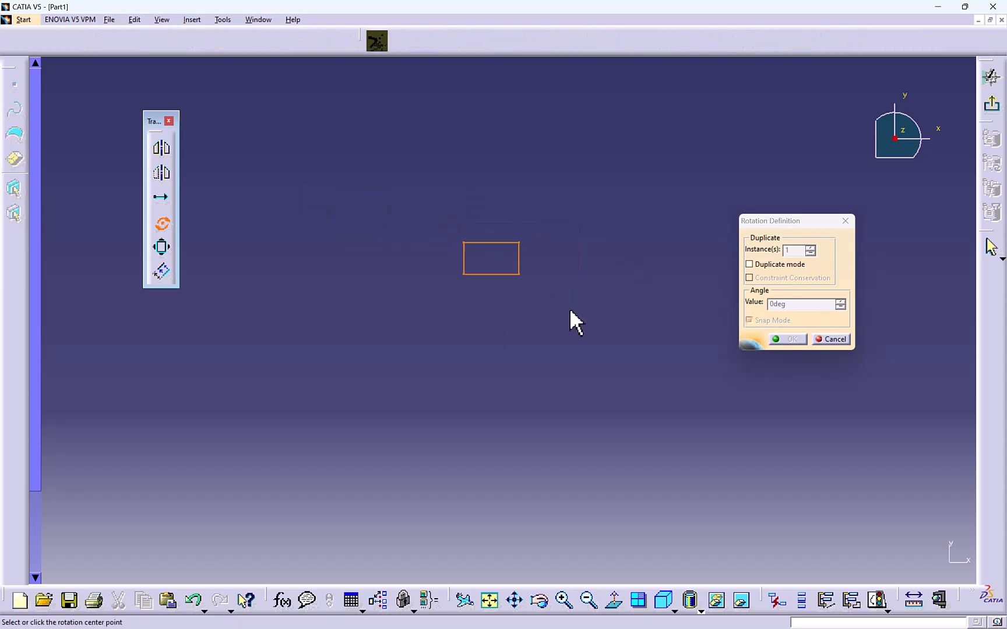
left_click(464, 274)
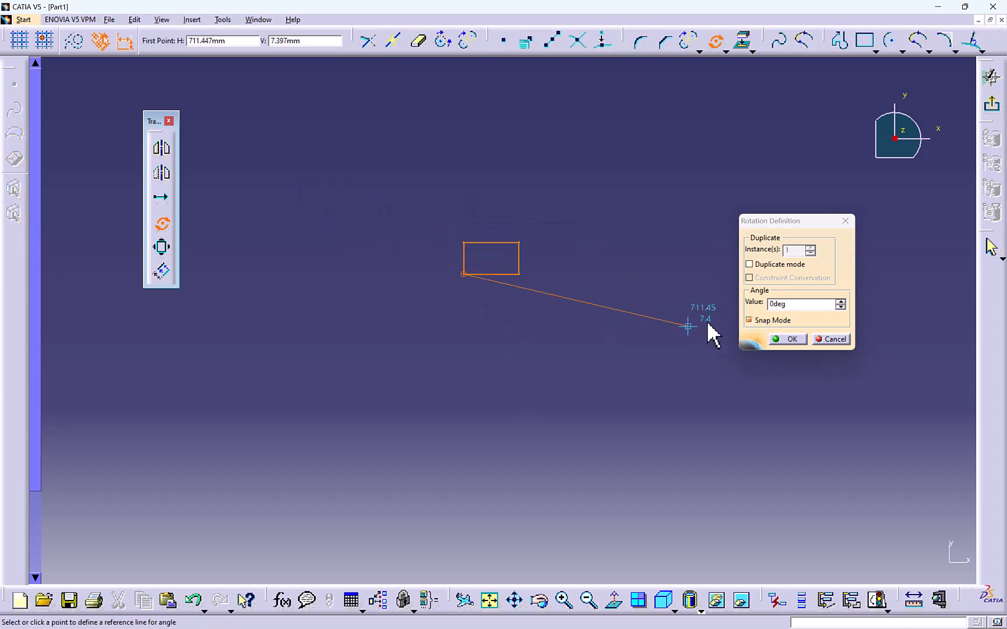
left_click(840, 302)
left_click(786, 339)
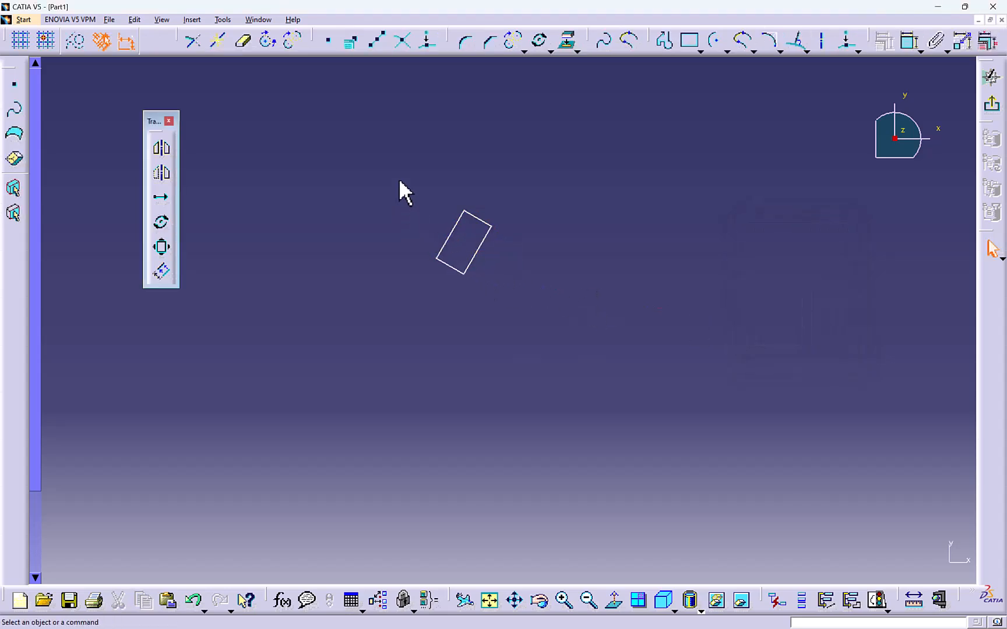
key("ctrl+z")
- Rotate one duplicate of the rectangle counterclockwise about the lower-left corner, with duplicate mode on and constraint conservation off
left_click(162, 221)
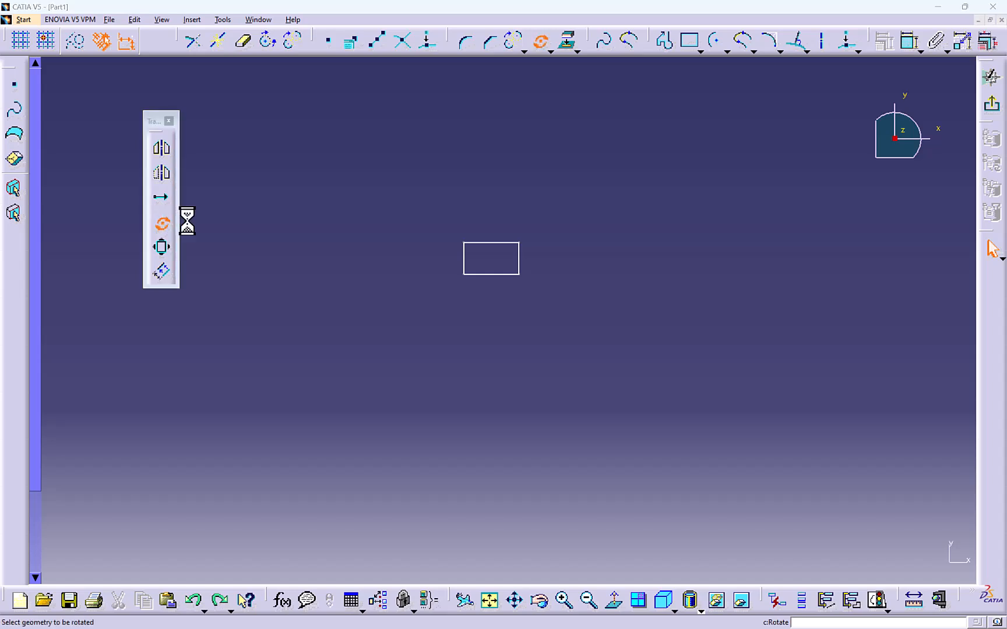
left_click(504, 274)
left_click(749, 264)
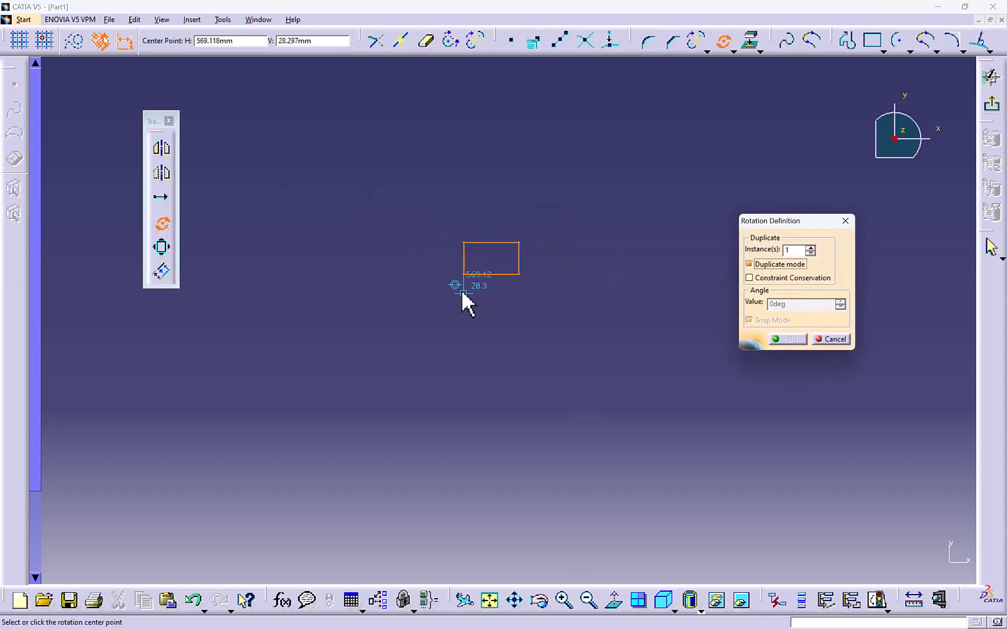
left_click(464, 274)
left_click(839, 302)
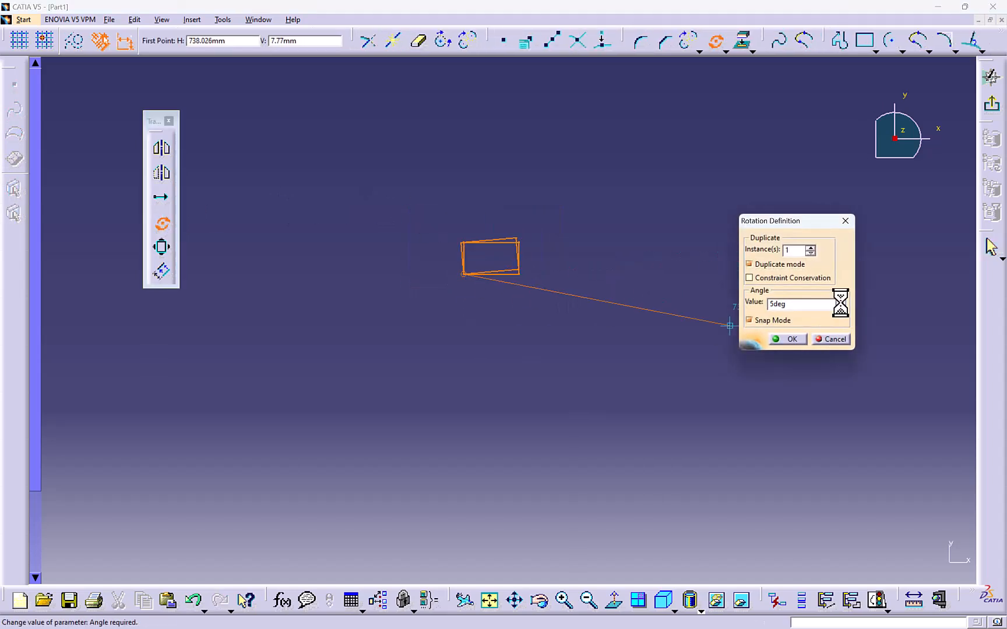
left_click(788, 340)
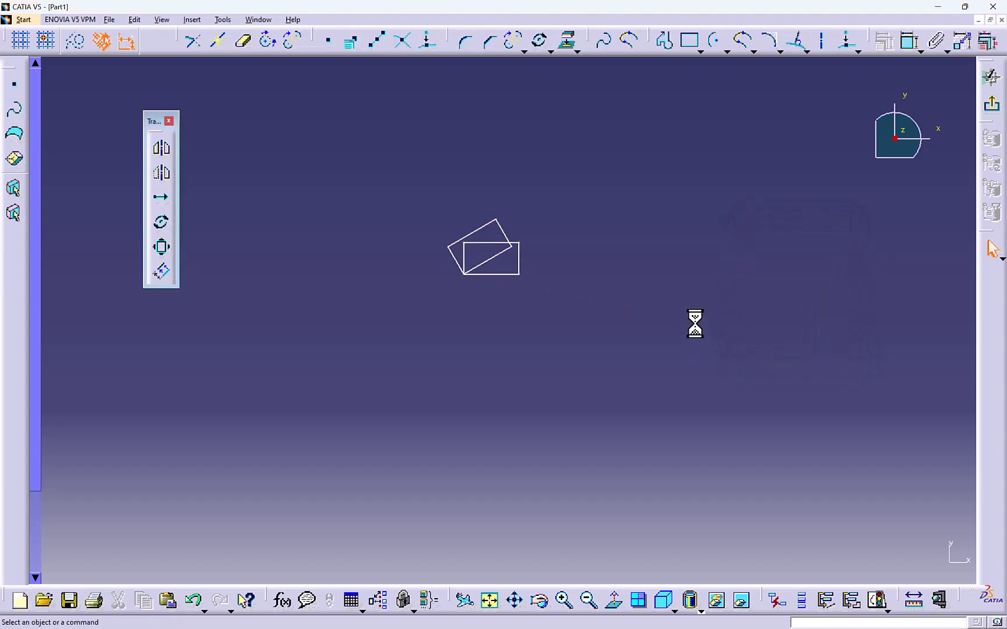
- Undo the duplicated rotation and delete the remaining rectangle
key("ctrl+z")
left_click_drag(428, 188, 550, 286)
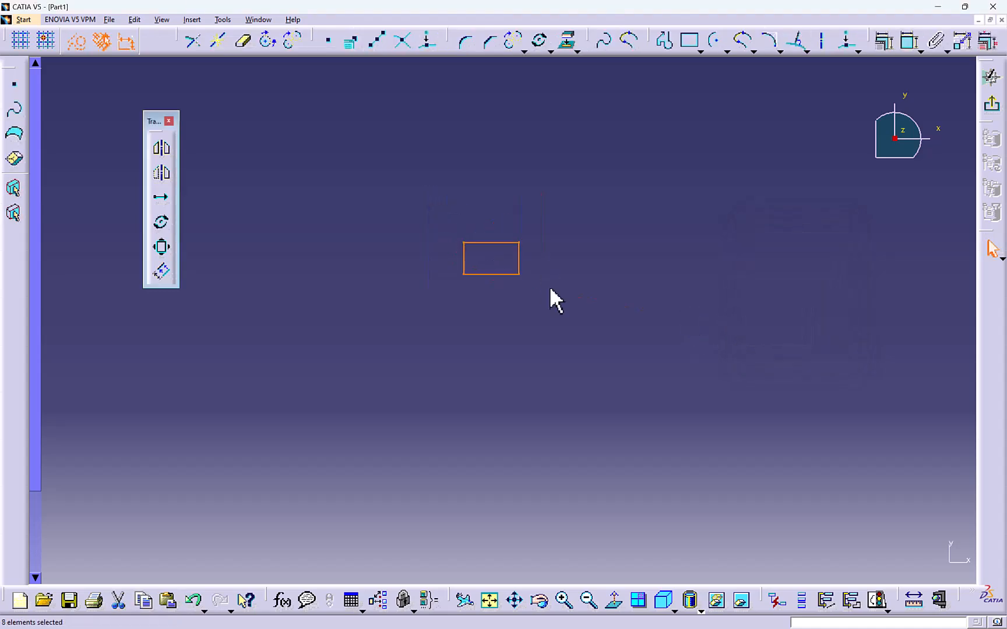
key("Delete")
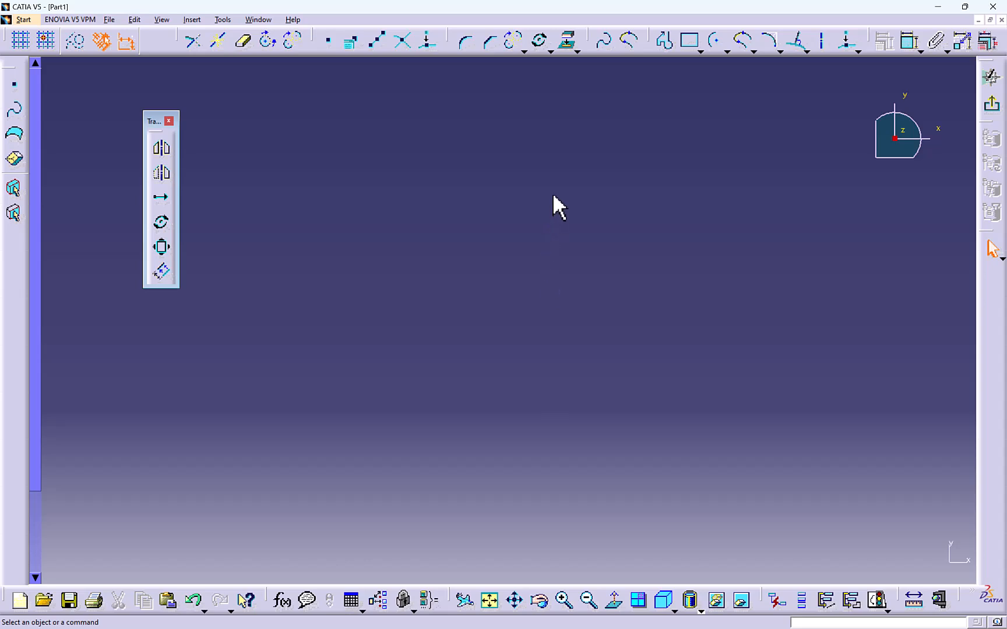
- Draw a large circle centred on the sketch origin
left_click(728, 51)
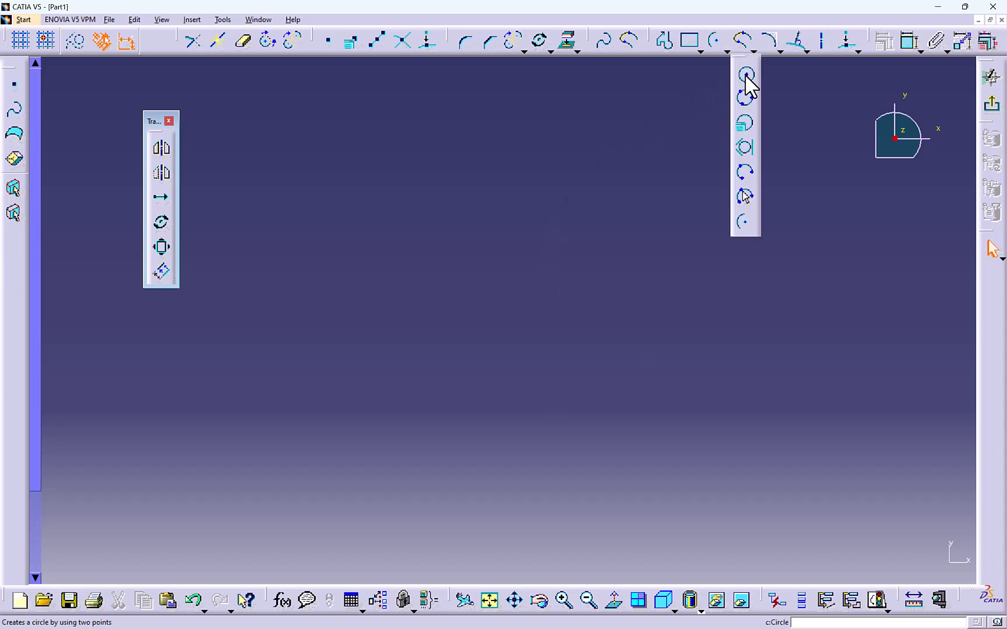
left_click(743, 81)
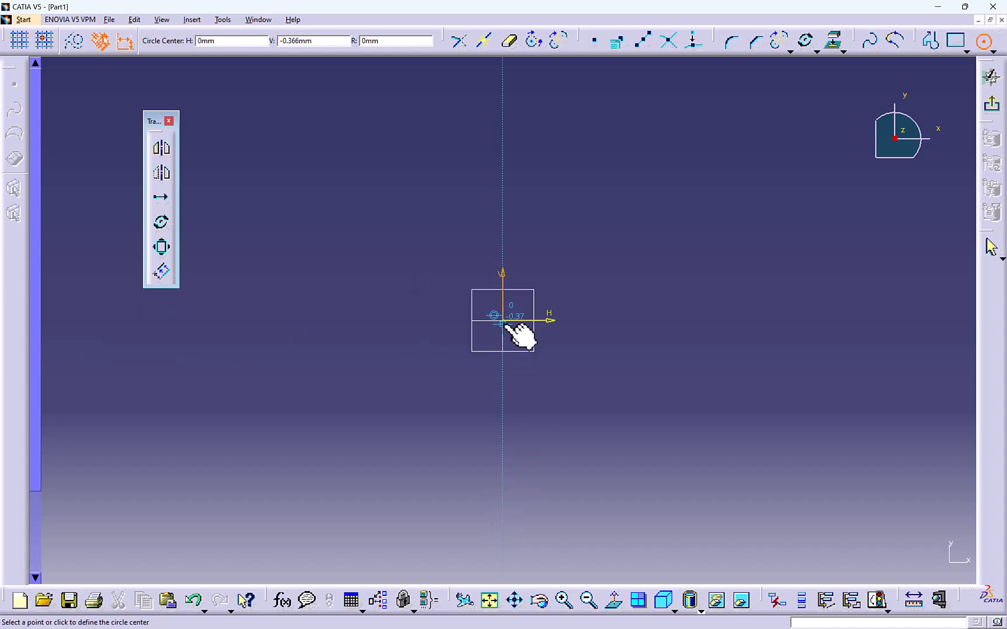
left_click(502, 321)
left_click(598, 422)
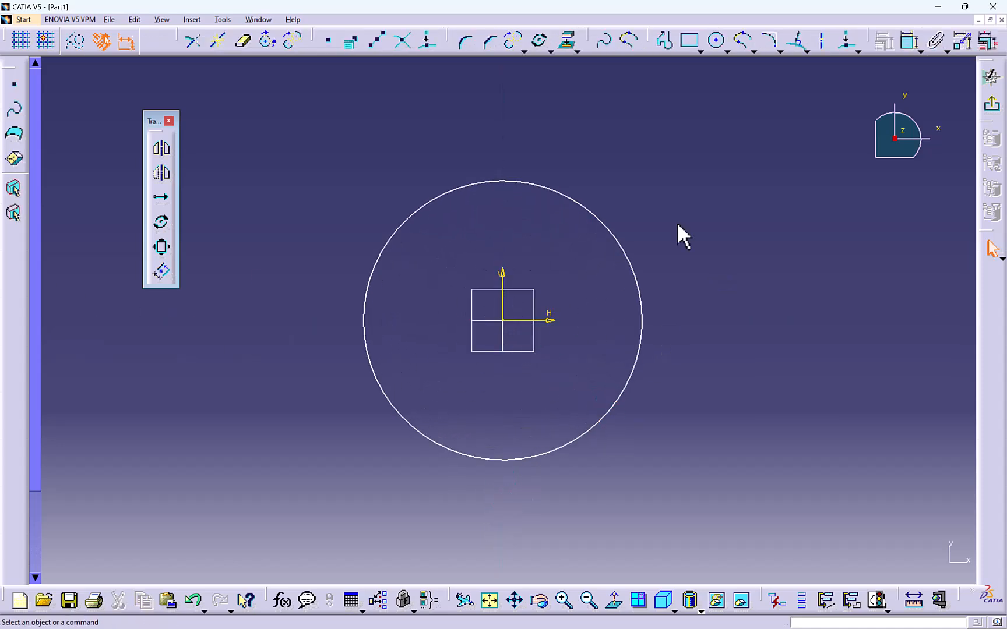
- Draw a small circle inside the large one, centred about 11 mm above the origin on the vertical axis
left_click(715, 40)
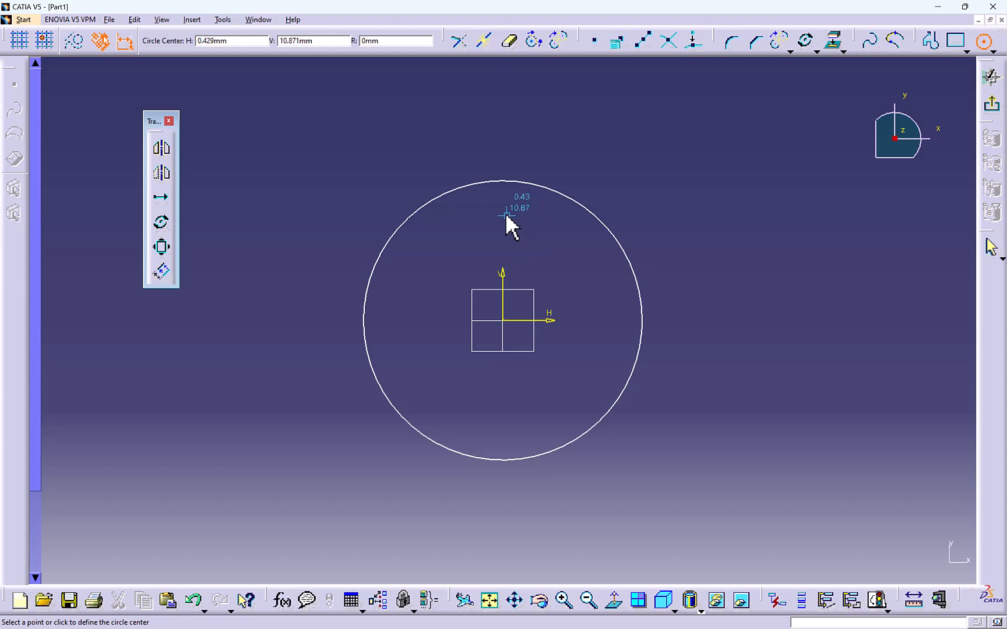
left_click(505, 216)
left_click(518, 218)
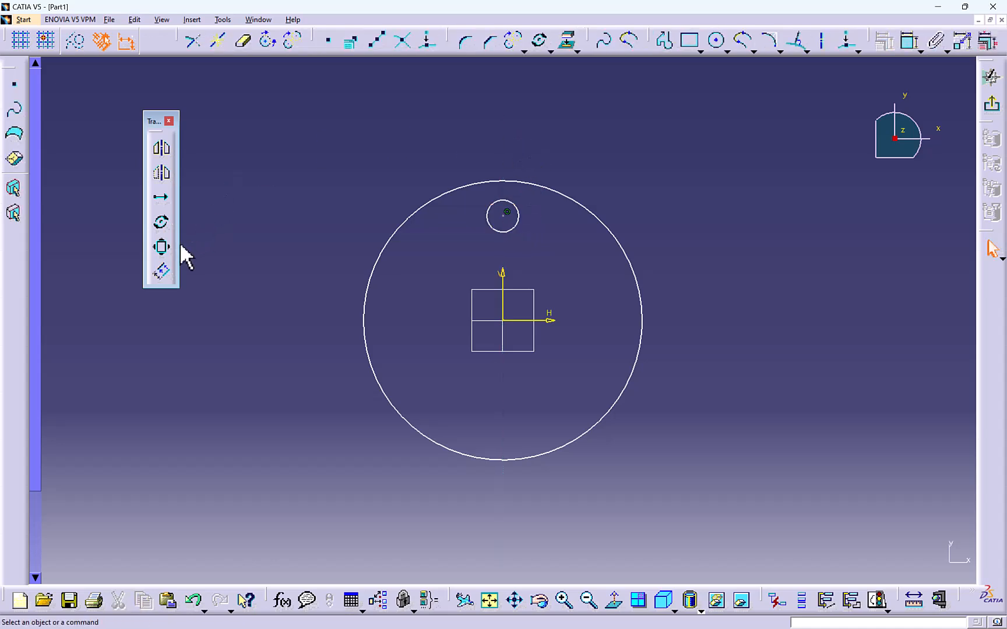
- Rotate the small circle about the origin as five duplicates spaced evenly over 360 degrees, with constraint conservation on
left_click(161, 222)
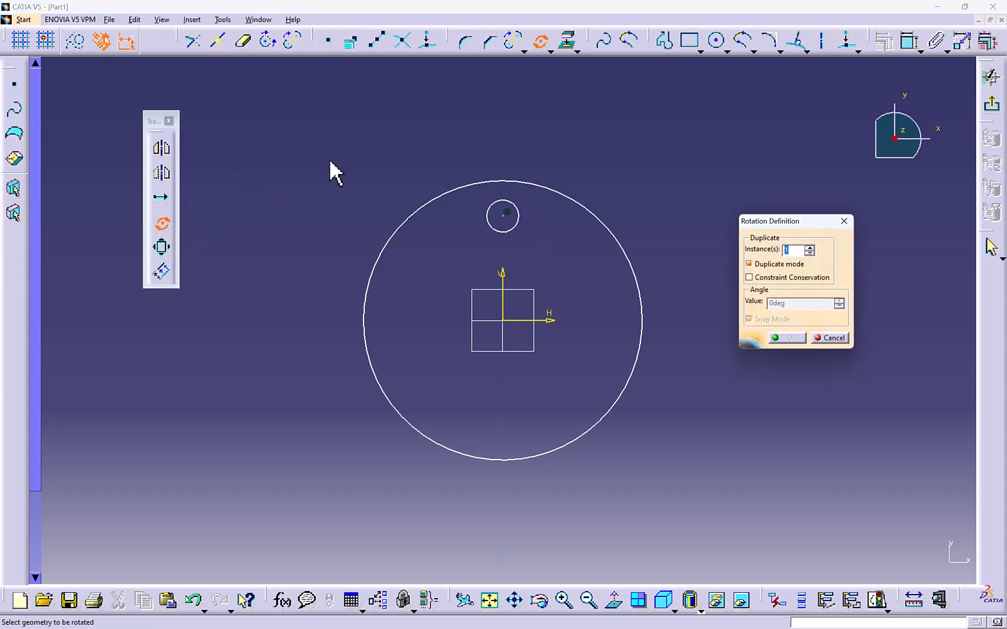
left_click(810, 252)
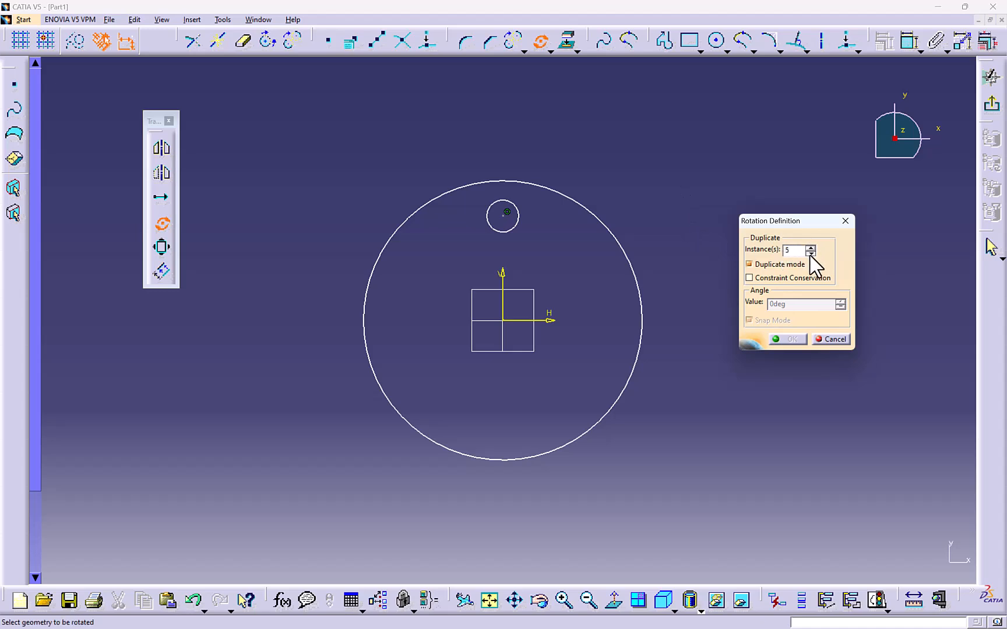
left_click(520, 220)
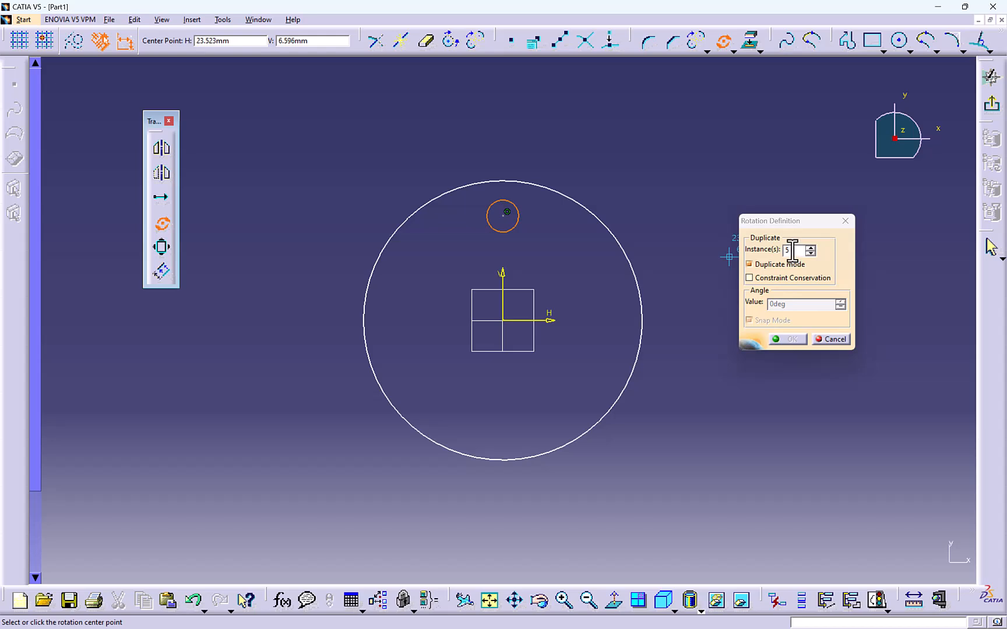
left_click(749, 278)
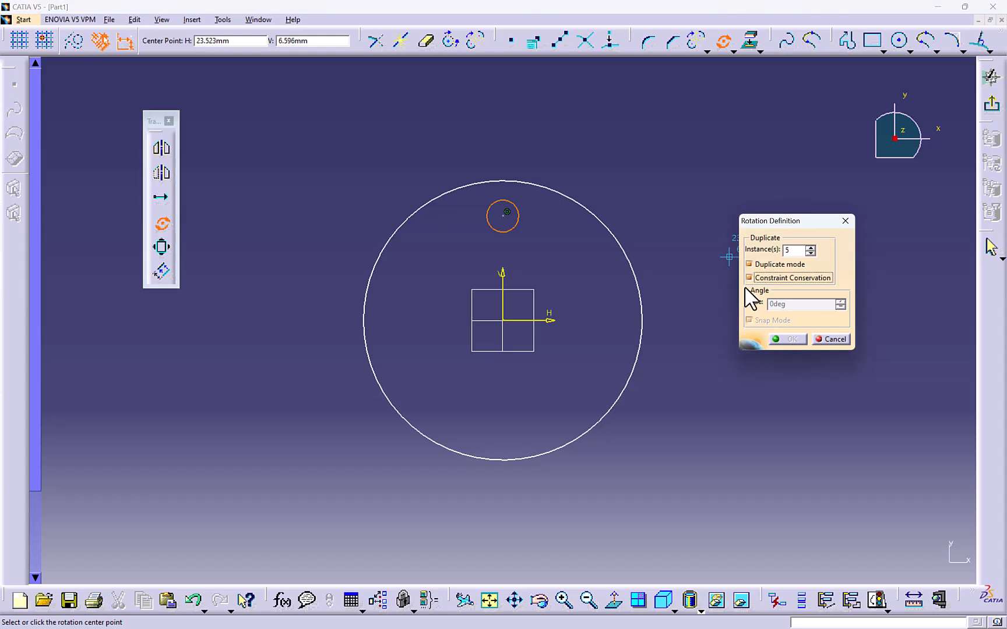
left_click(502, 320)
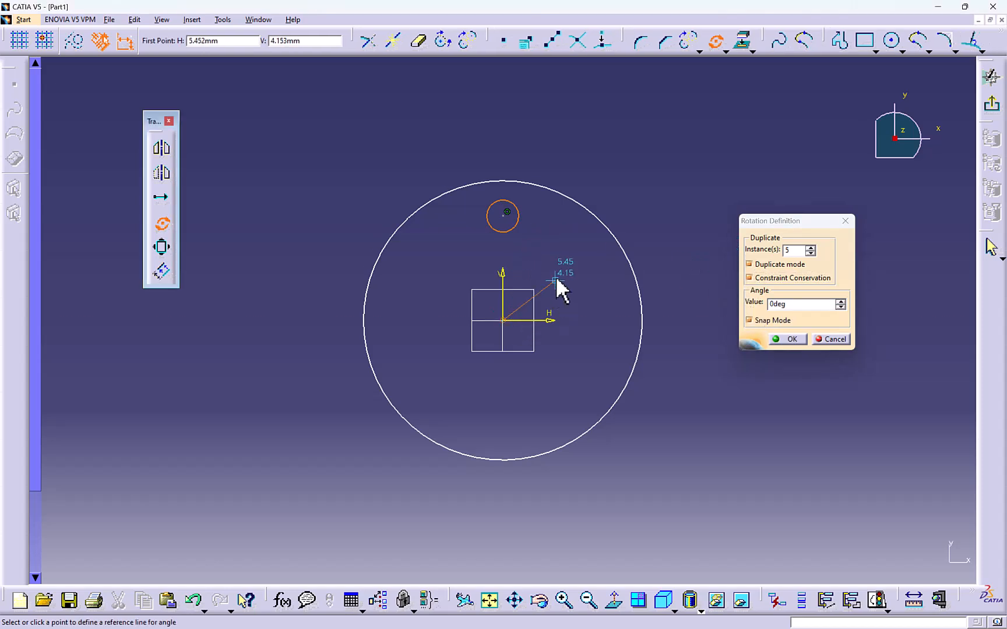
left_click(505, 214)
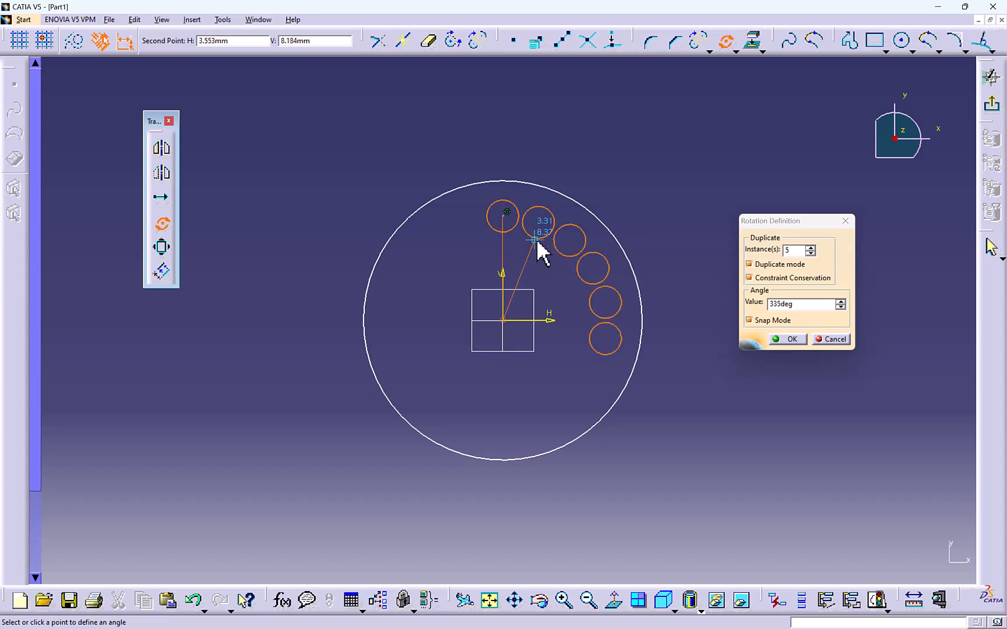
double_click(777, 303)
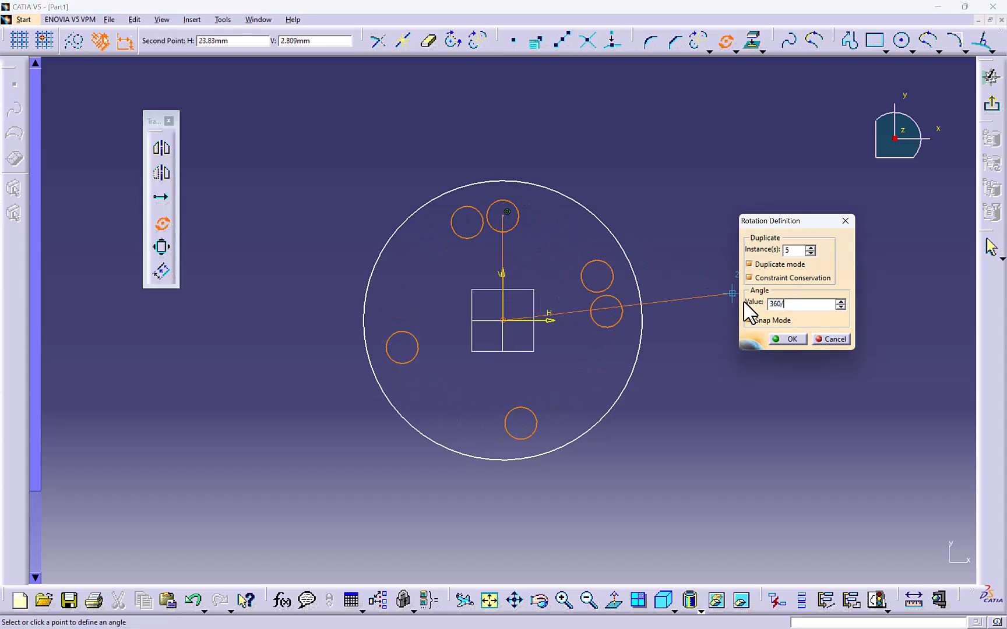
key("Return")
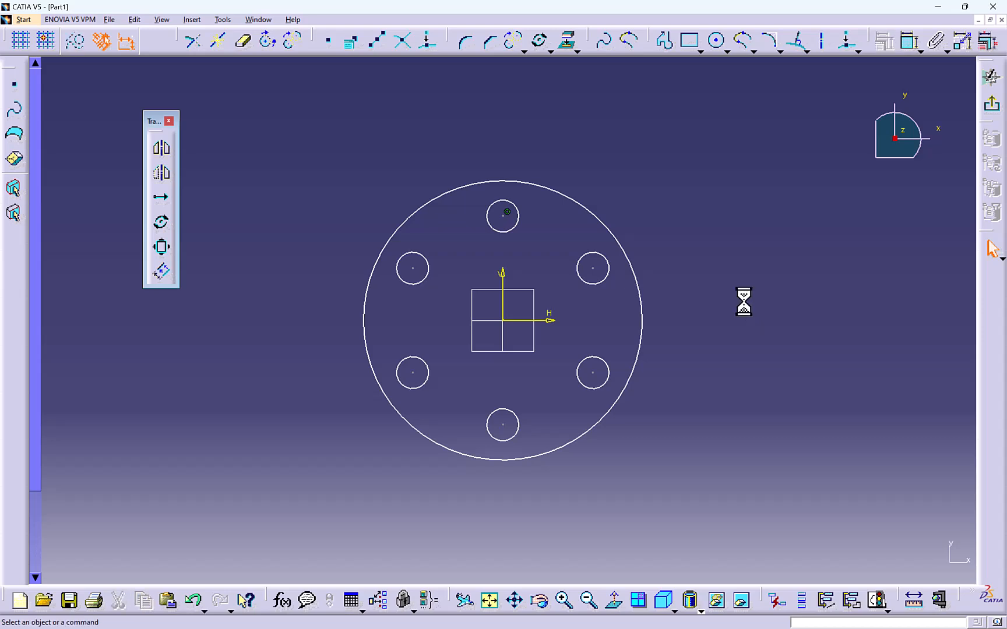
middle_click_drag(735, 294, 719, 272)
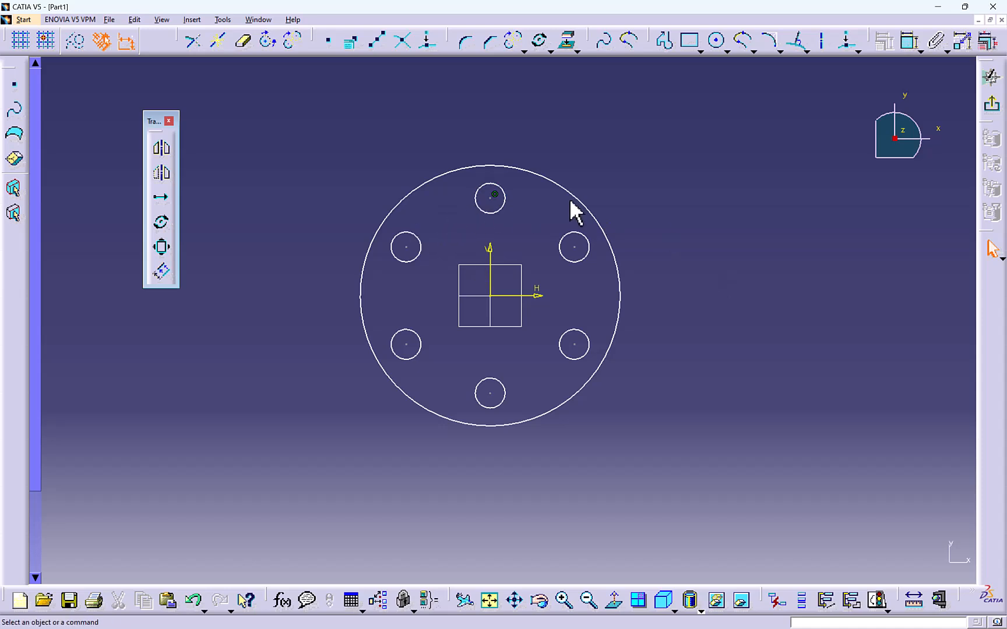
middle_click_drag(667, 202, 606, 193)
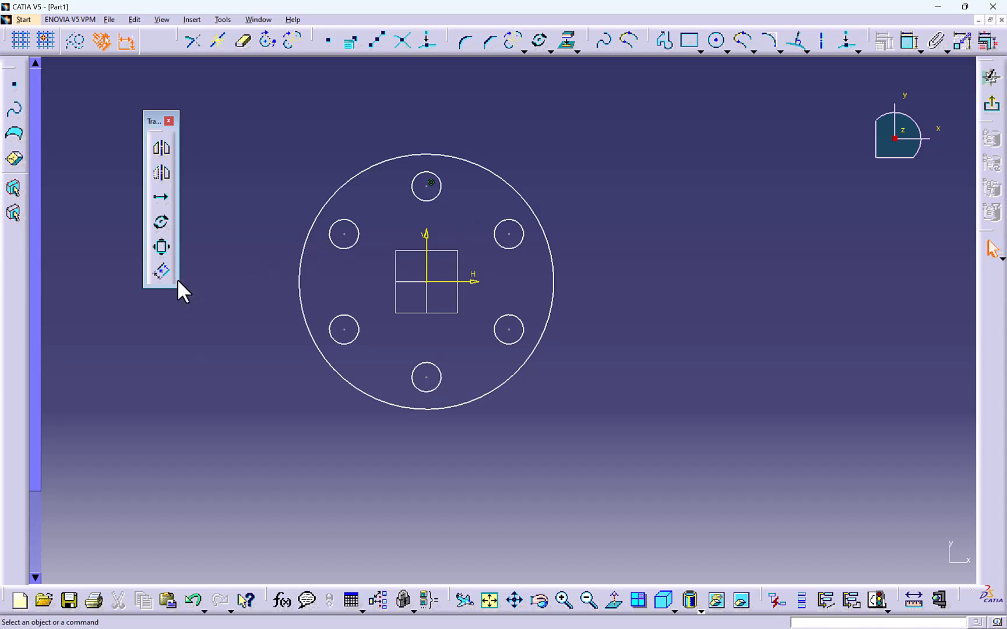
- Delete all the circles and begin a profile on the horizontal axis with a 14 mm vertical line and a 12 mm horizontal line, both approximate
left_click_drag(697, 131, 287, 452)
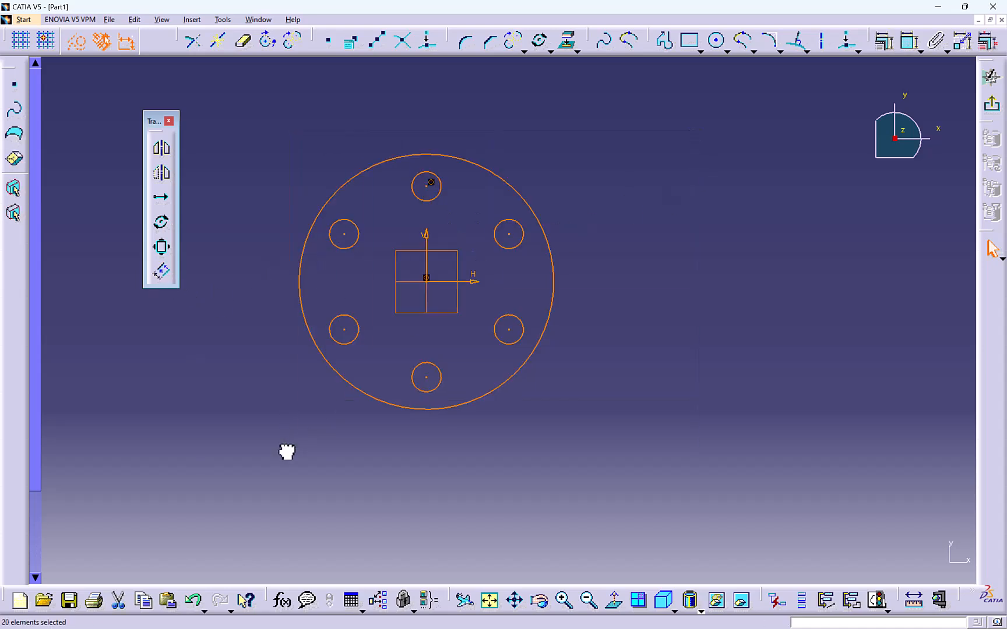
key("Delete")
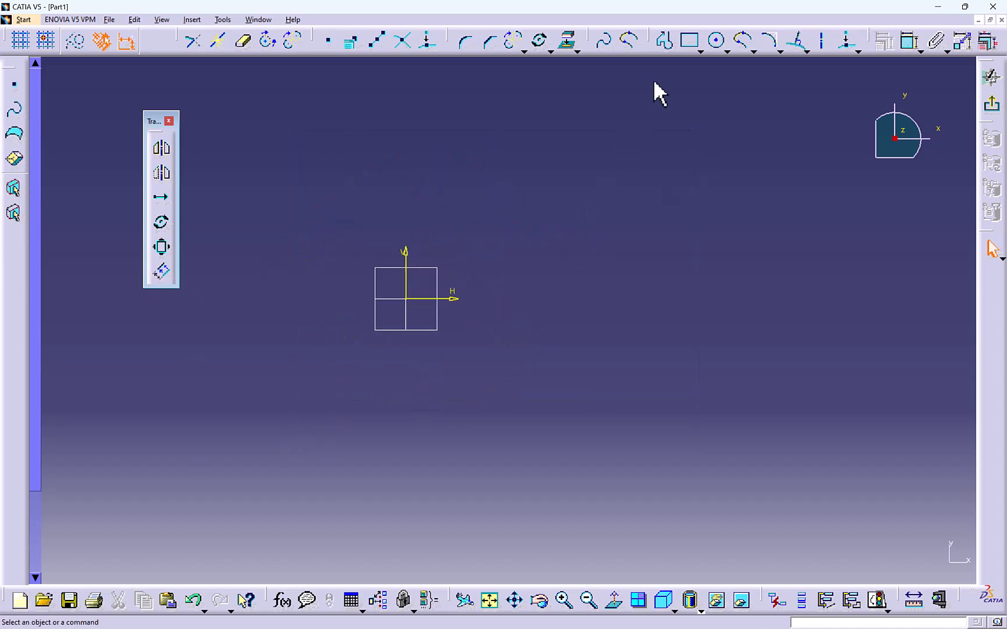
left_click(666, 42)
left_click(562, 299)
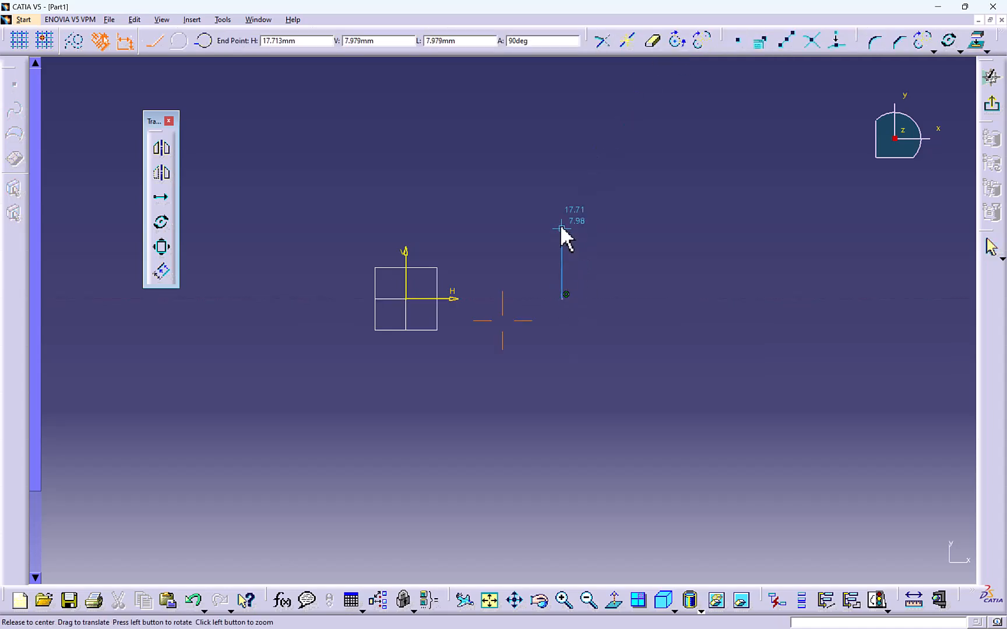
middle_click_drag(560, 224, 546, 284)
left_click(548, 233)
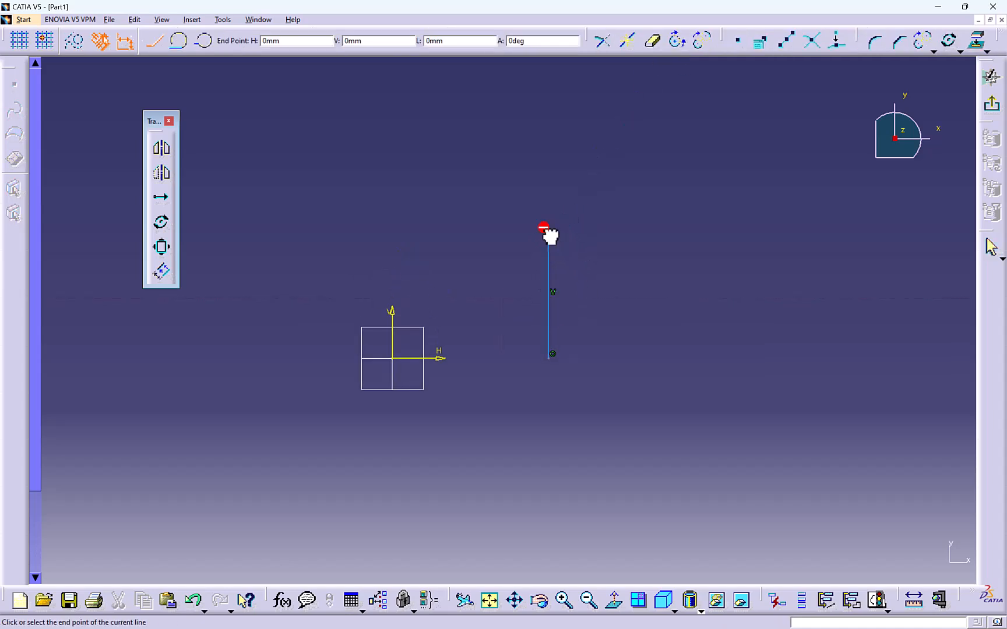
left_click(658, 234)
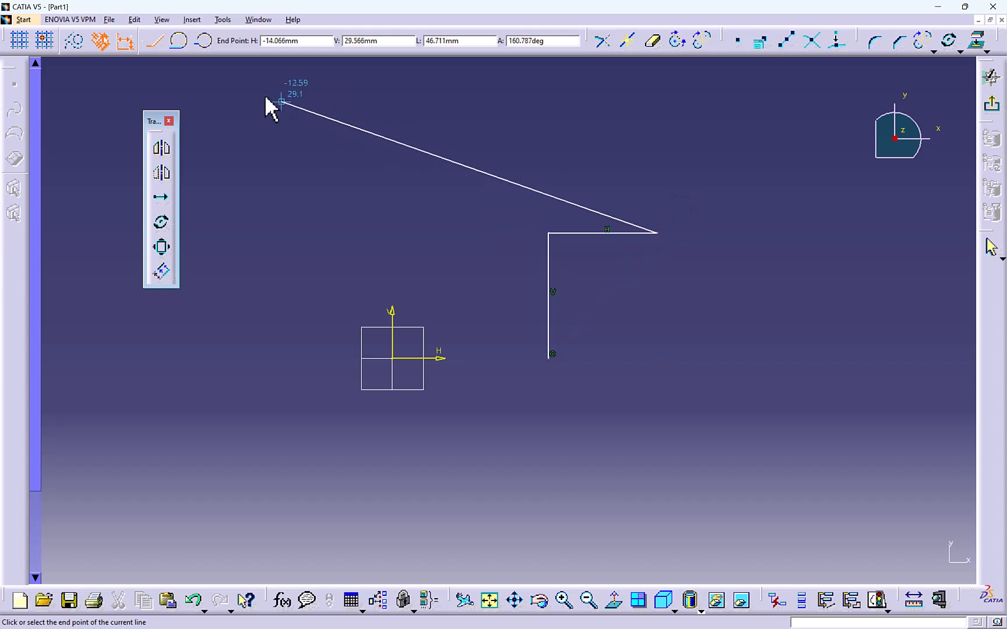
- Continue the profile with a tangent arc of about 6 mm radius and finish it with a tangent vertical line going up
left_click(178, 41)
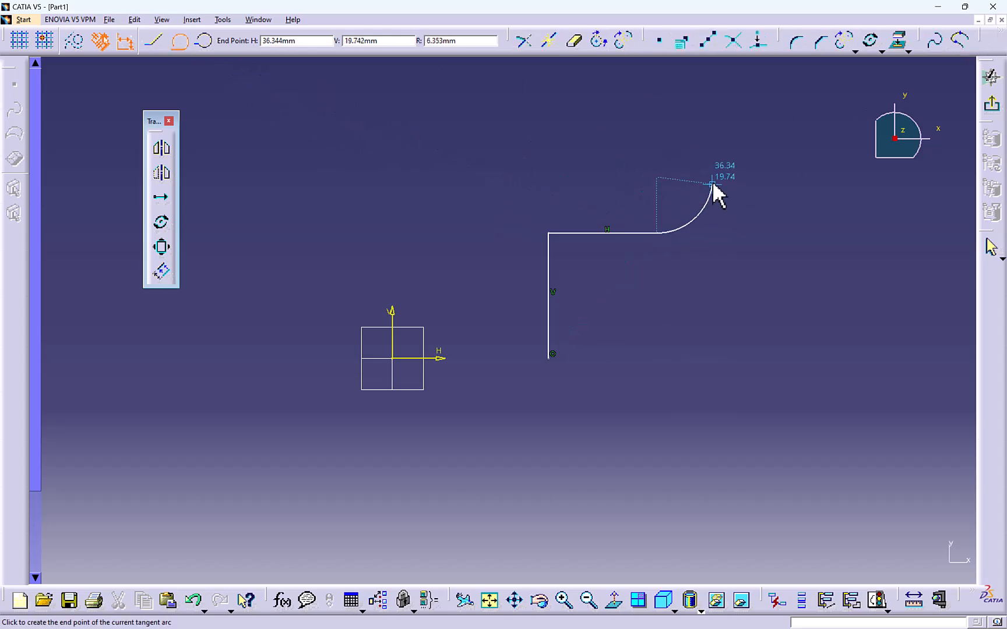
left_click(710, 180)
middle_click_drag(506, 315, 501, 418)
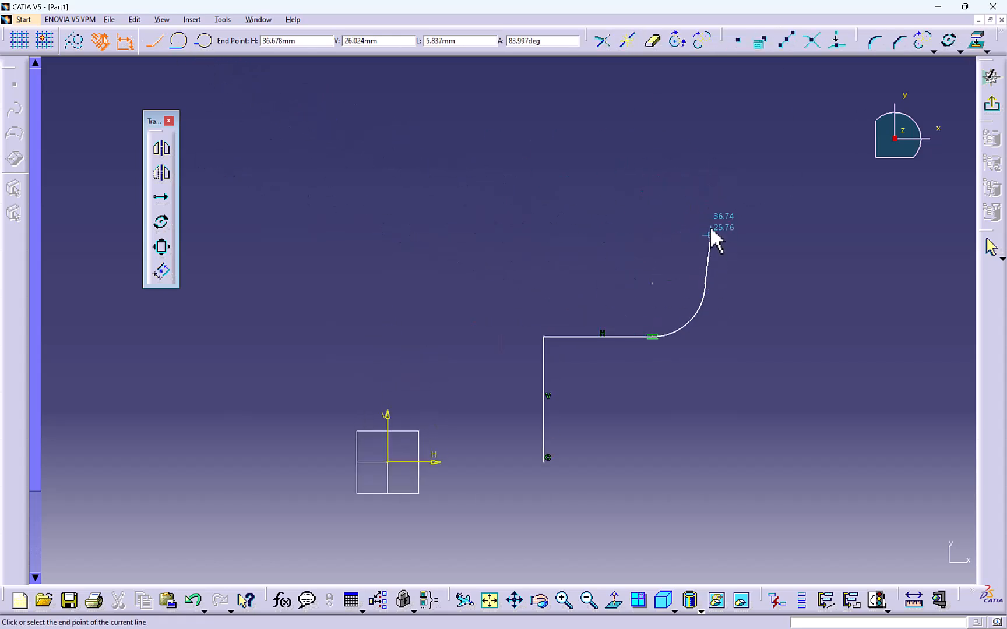
double_click(705, 178)
middle_click_drag(712, 256, 589, 202)
left_click(670, 285)
- Offset the profile's lower vertical line by 5 mm toward the V axis as one instance, with No Propagation
left_click(164, 273)
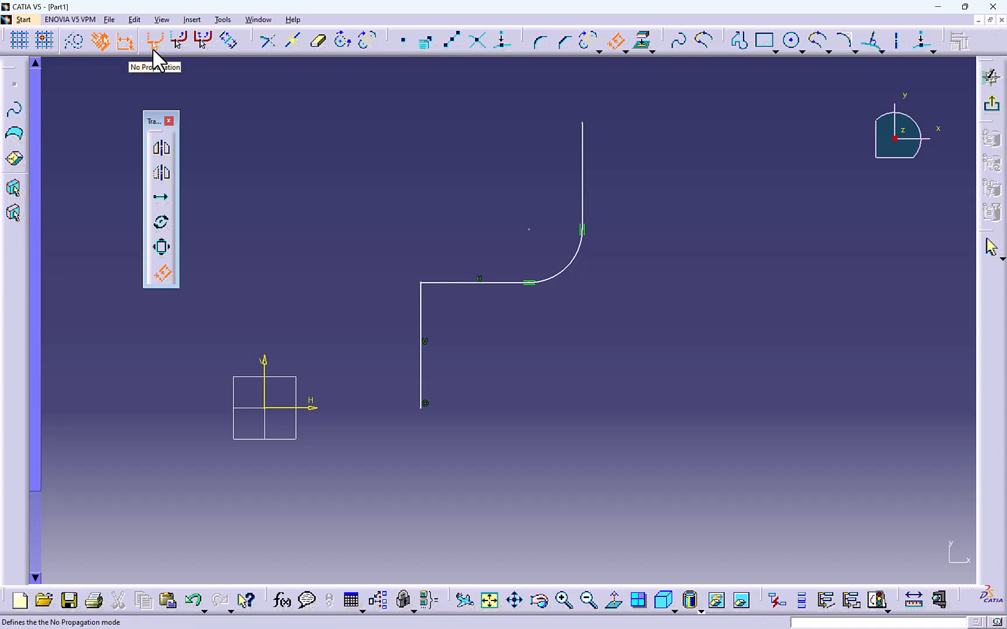
middle_click_drag(298, 166, 354, 174)
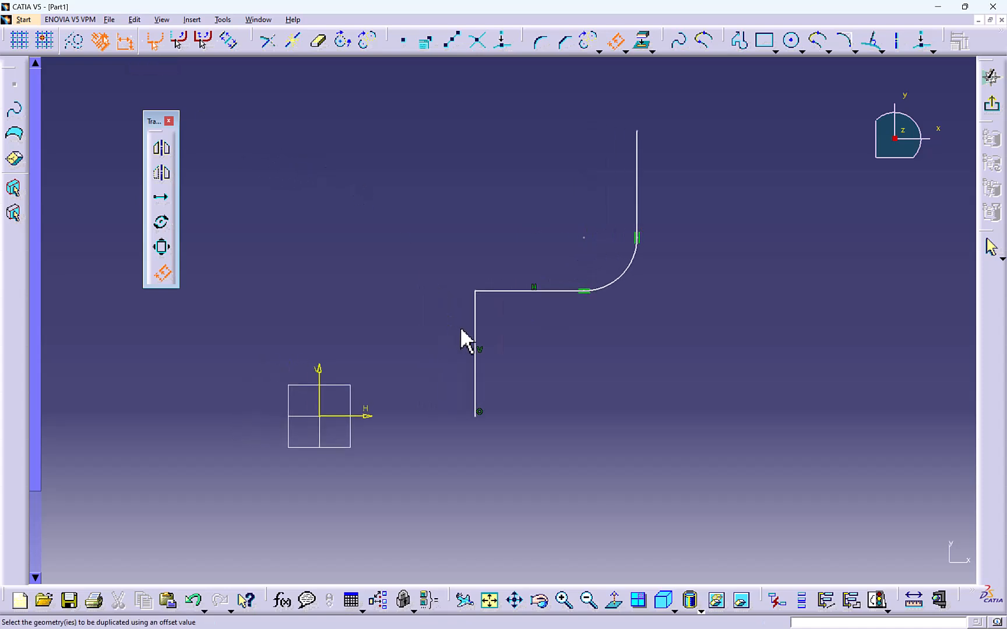
left_click(475, 338)
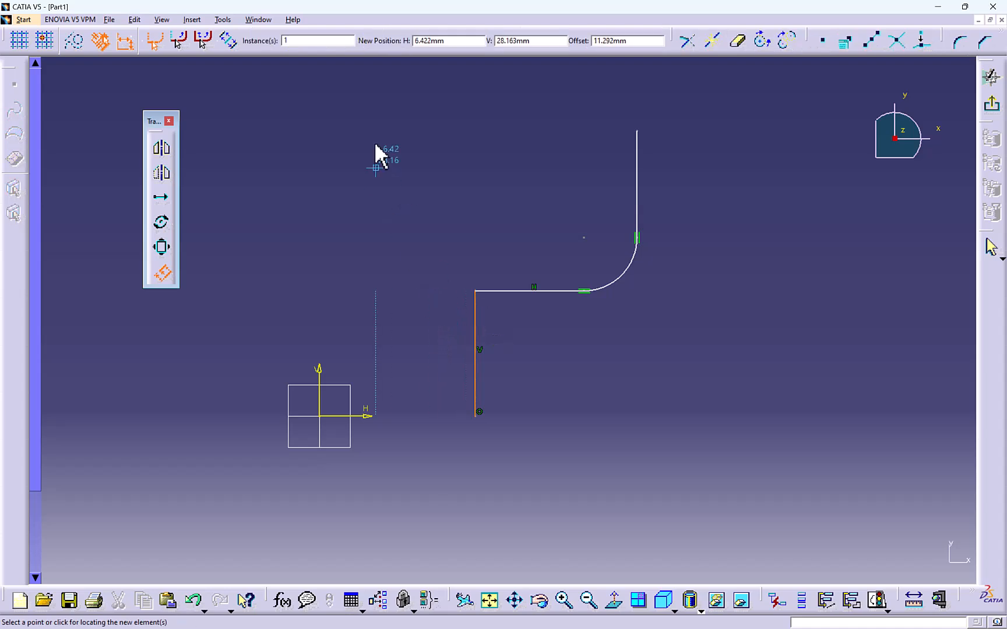
left_click(630, 41)
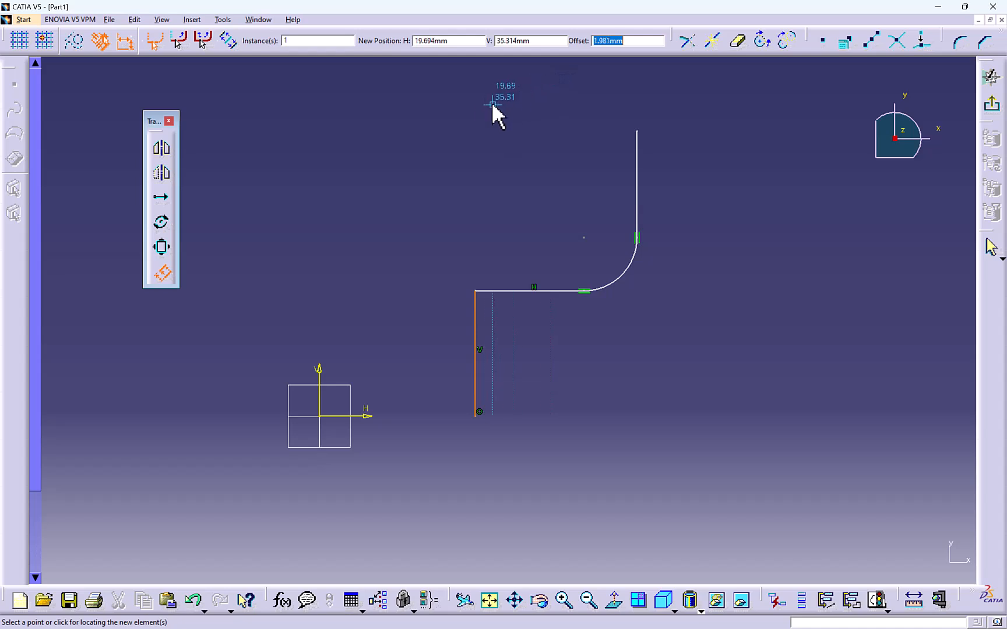
type("5")
key("Return")
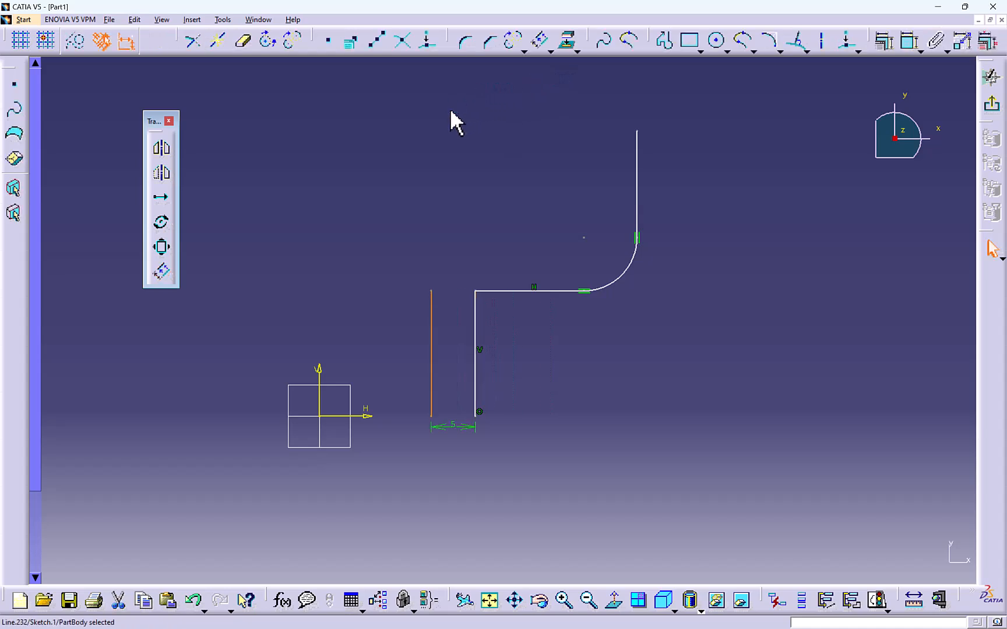
- Delete the offset line and offset the lower vertical line again as three instances spaced 5 mm apart
left_click(431, 318)
key("Delete")
left_click(162, 272)
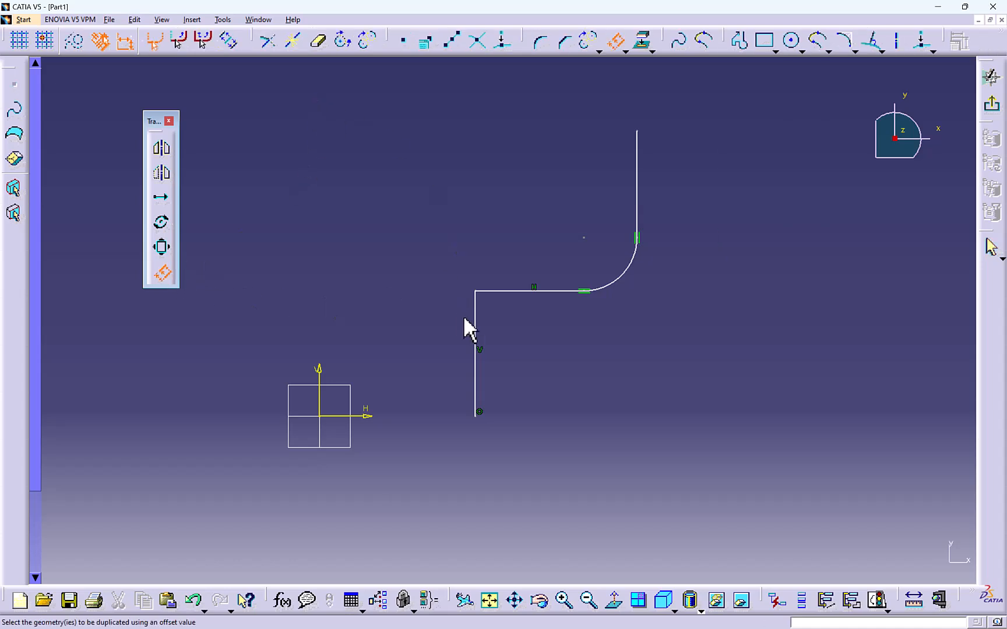
left_click(476, 324)
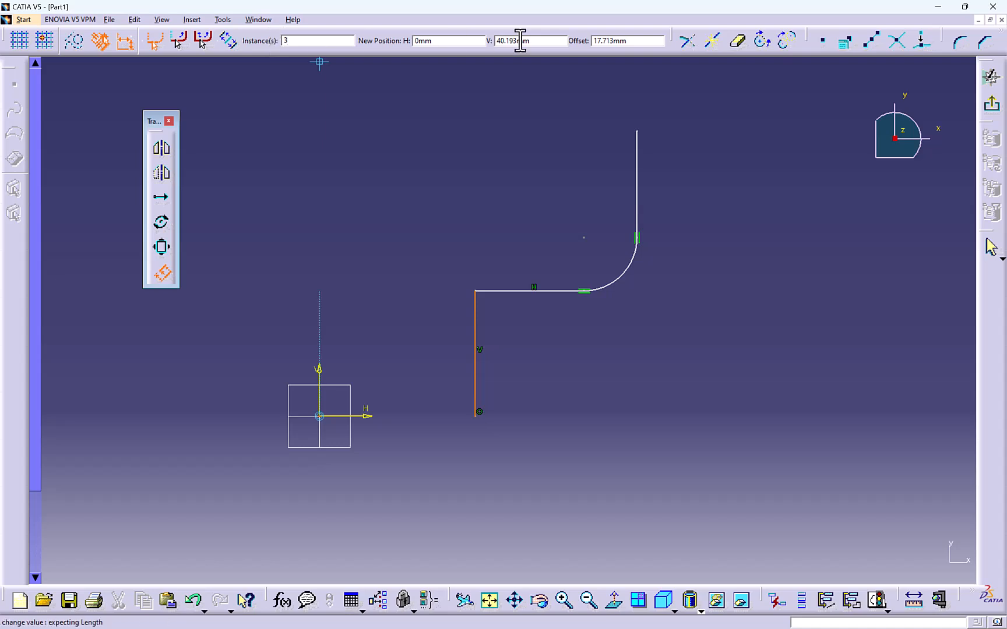
left_click_drag(634, 42, 560, 35)
type("5")
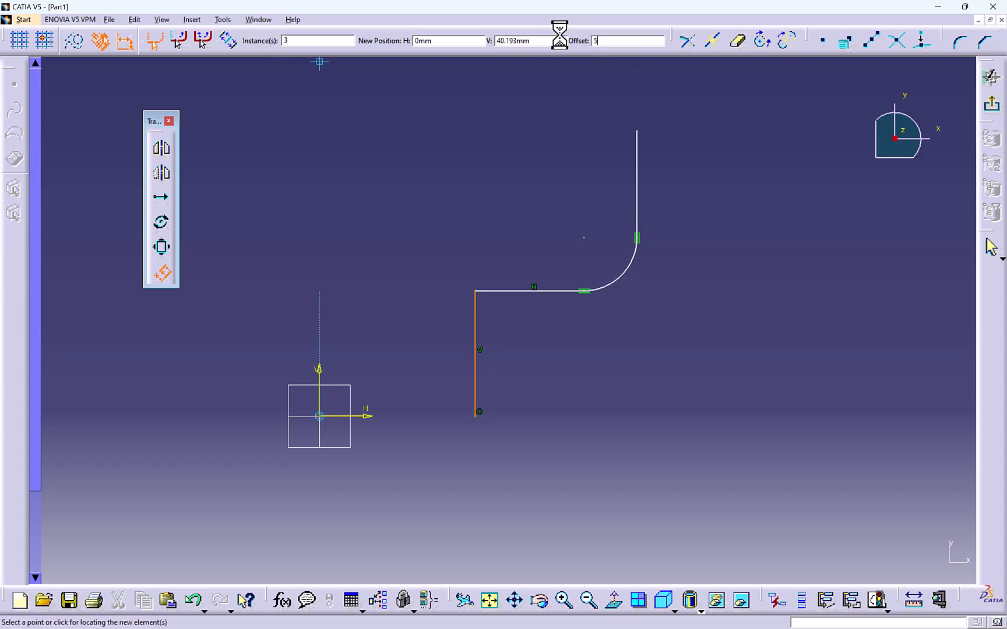
key("Return")
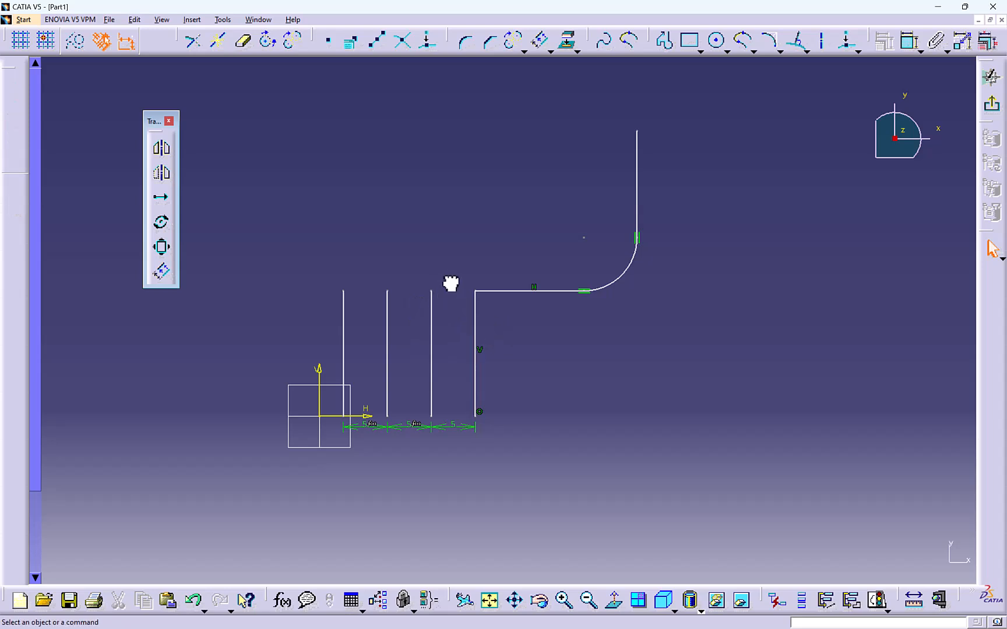
- Delete the three offset lines beside the lower vertical line
left_click_drag(449, 286, 301, 423)
key("Delete")
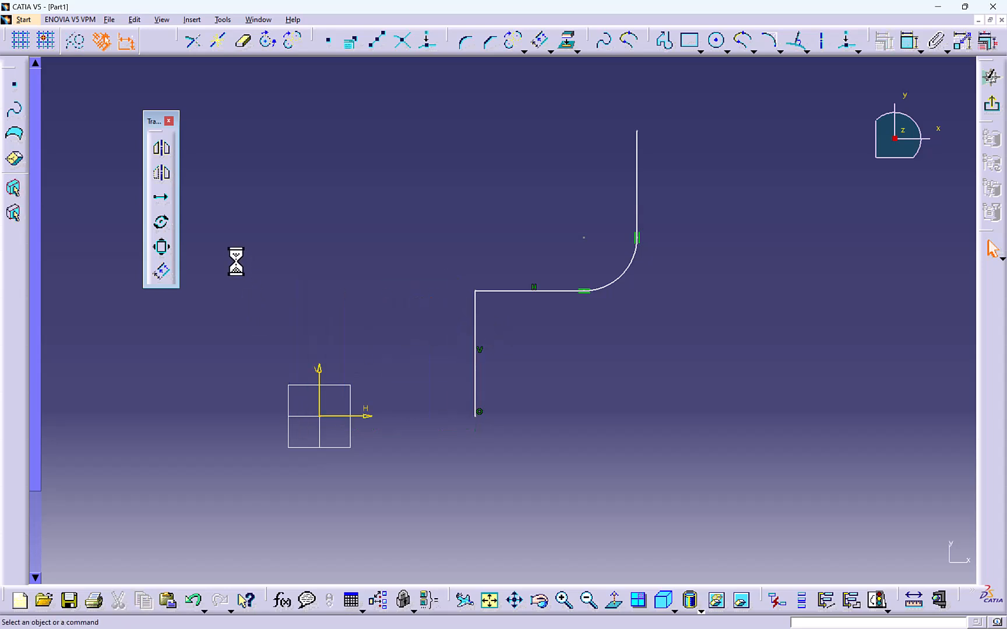
left_click(163, 271)
left_click(476, 311)
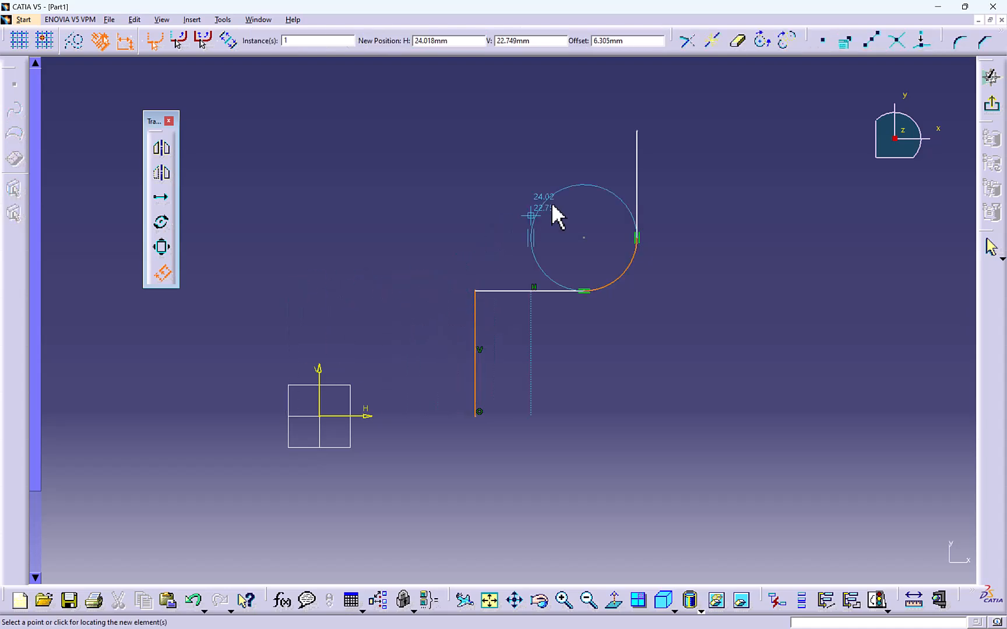
key("Escape")
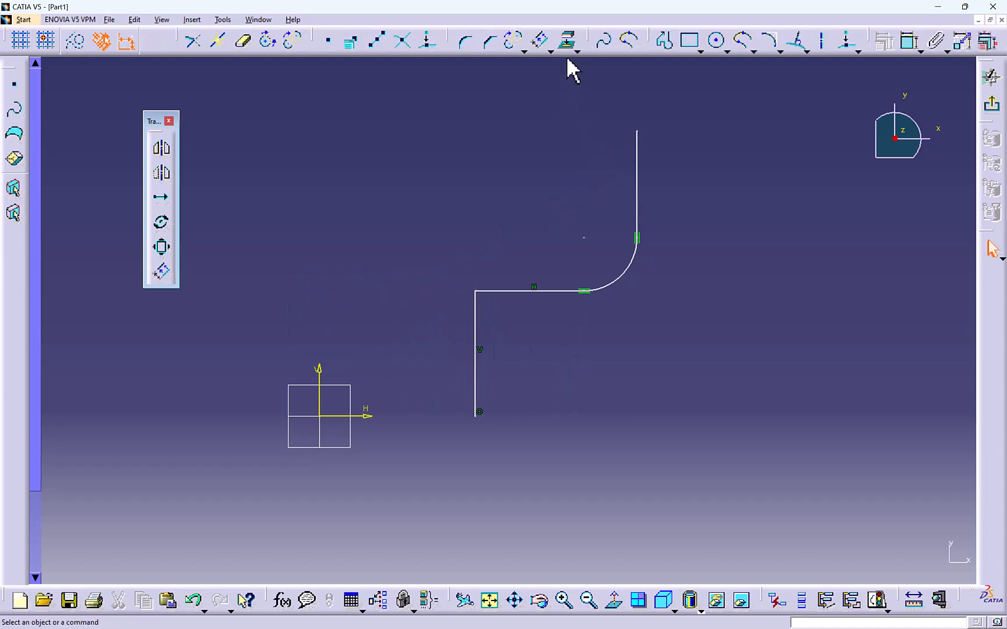
- Offset the upper vertical line slightly toward the arc's centre, propagating the offset to the tangent arc and horizontal line
left_click(163, 272)
left_click(637, 156)
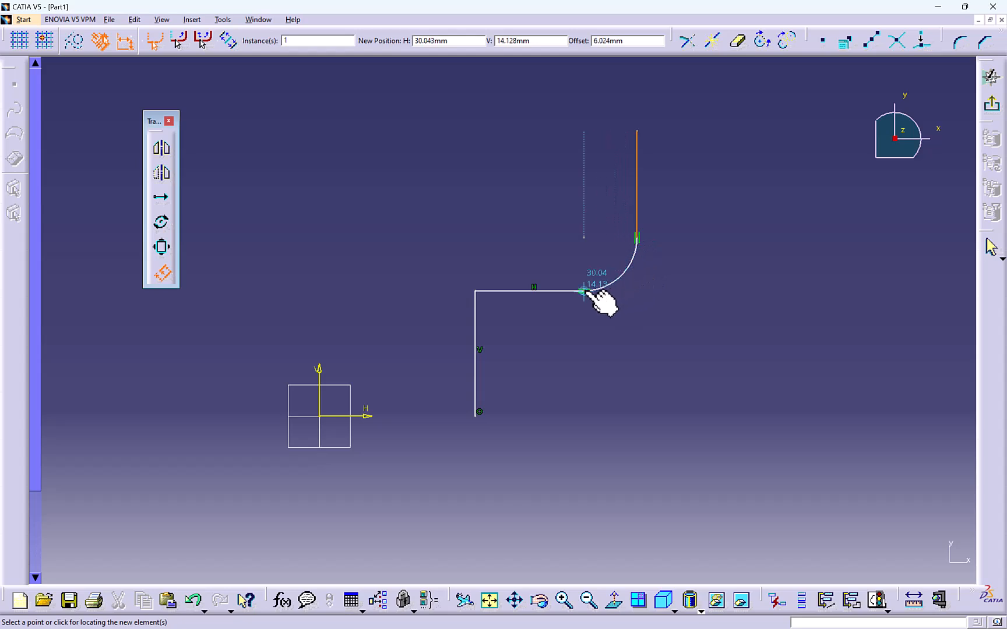
left_click(180, 42)
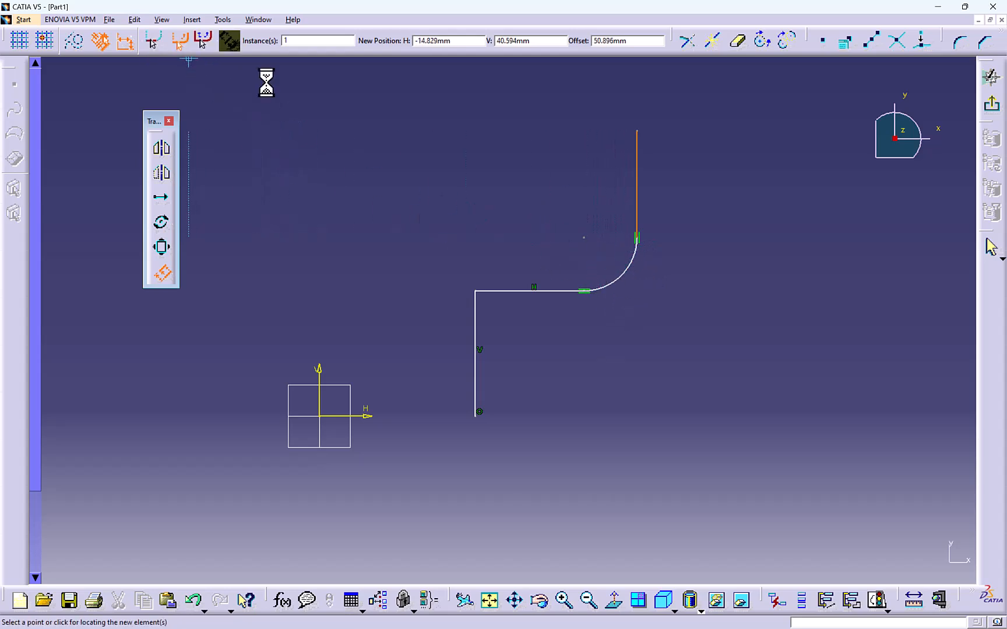
left_click(625, 213)
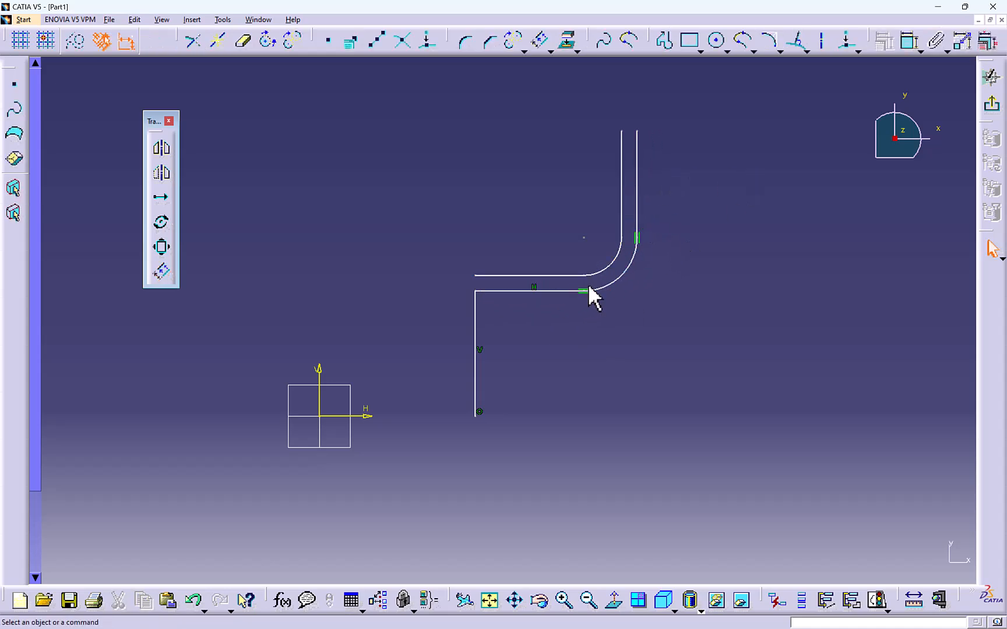
- Undo the tangent offset and offset the entire connected profile by 5 mm toward the arc's centre, propagating from the upper vertical line
key("ctrl+z")
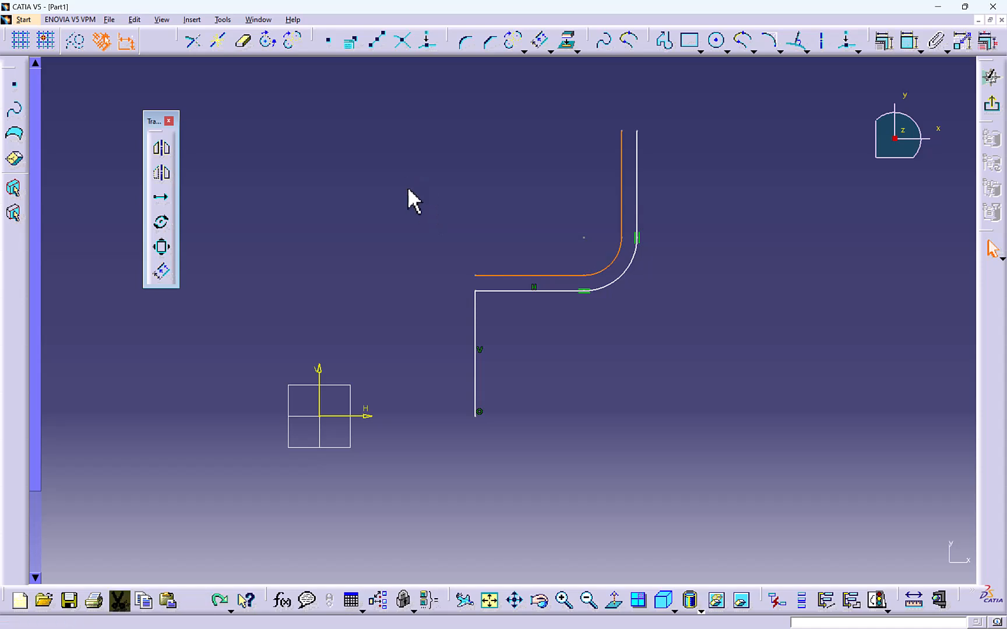
left_click(162, 271)
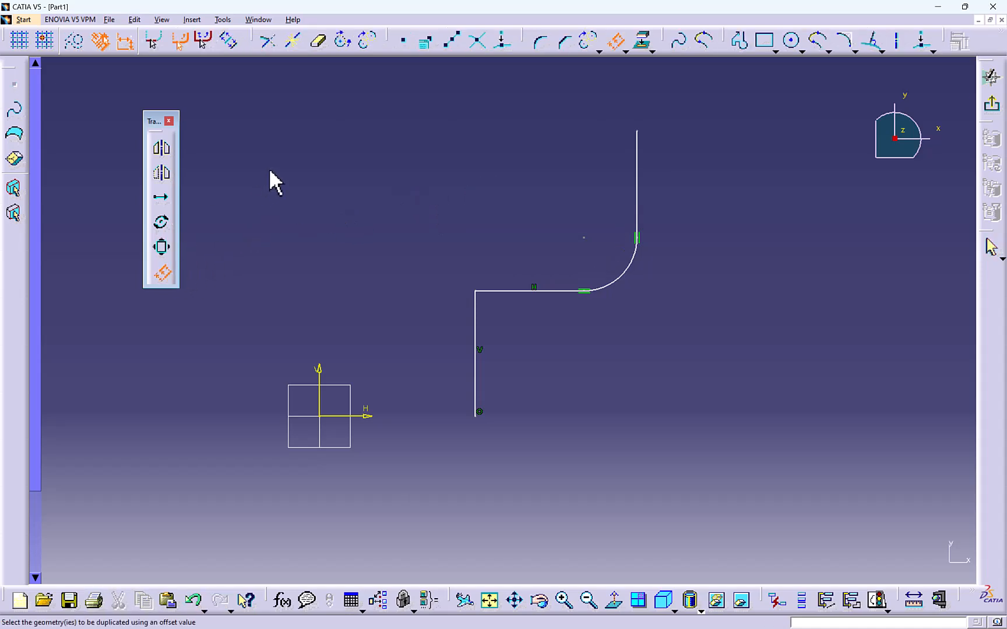
left_click(204, 40)
left_click(636, 156)
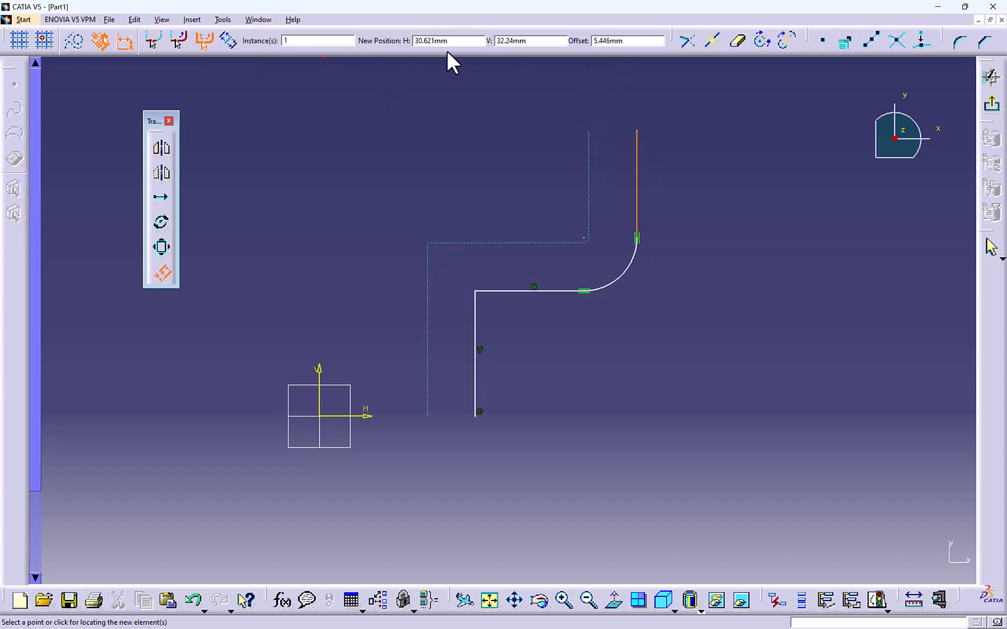
left_click_drag(628, 42, 581, 39)
type("5")
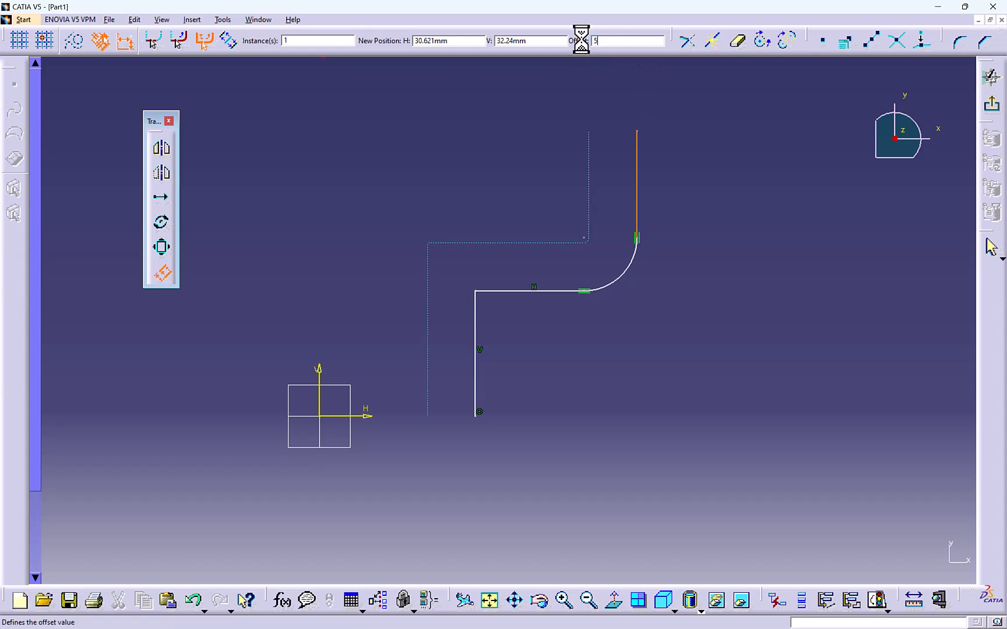
key("Return")
left_click(564, 115)
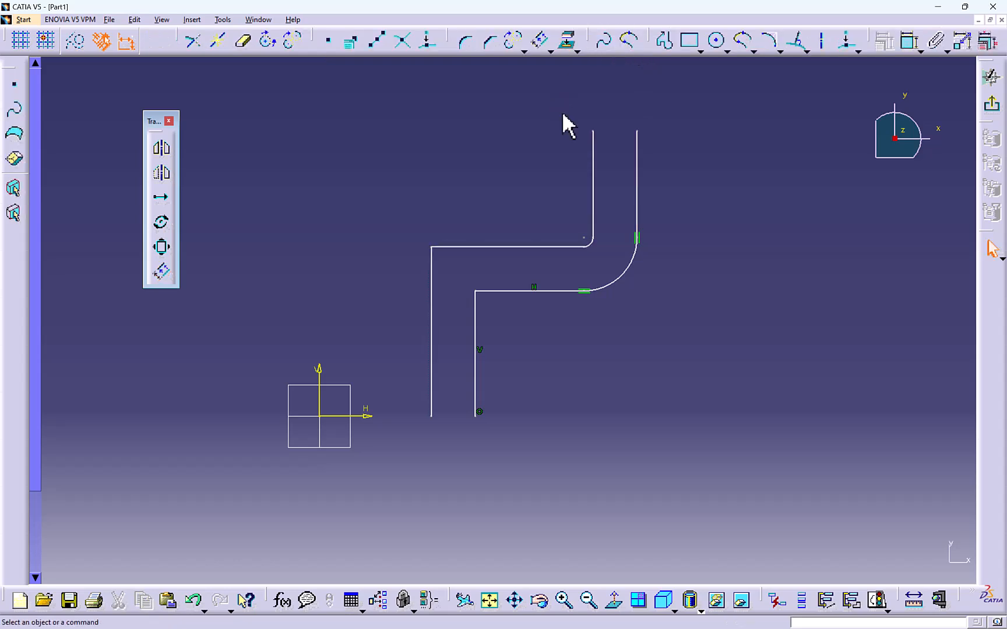
- Delete the 5 mm offset copy, keeping the original profile
left_click_drag(611, 128, 554, 280)
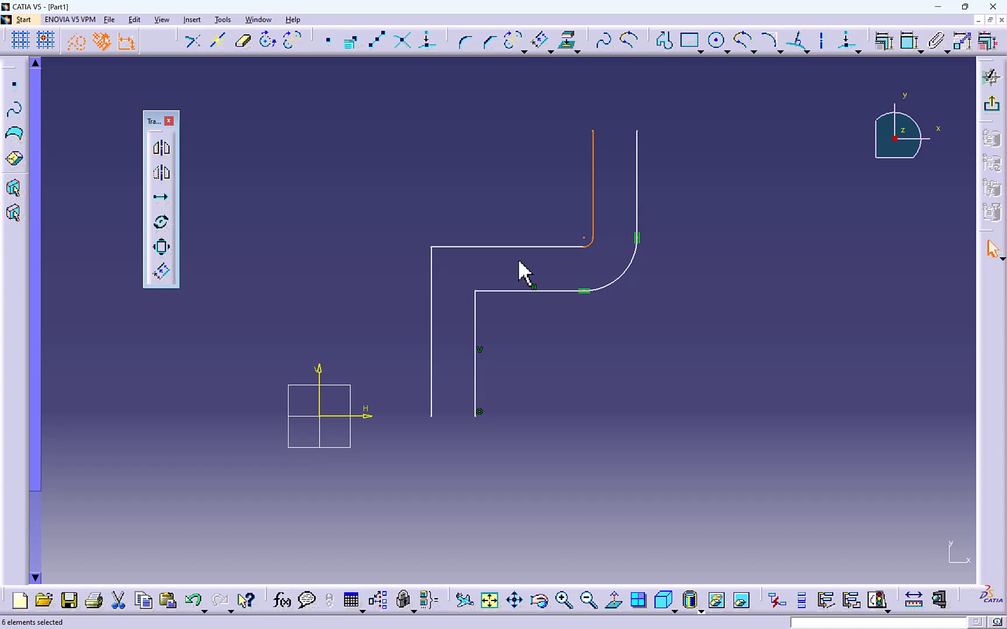
left_click(480, 247)
key("Delete")
left_click(432, 260)
key("Delete")
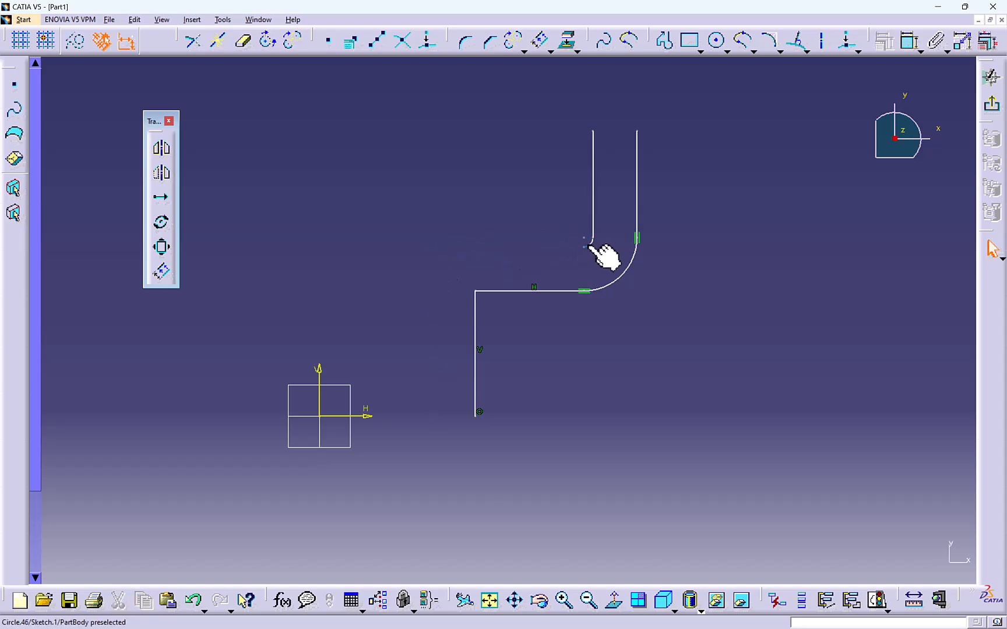
left_click(593, 225)
key("Delete")
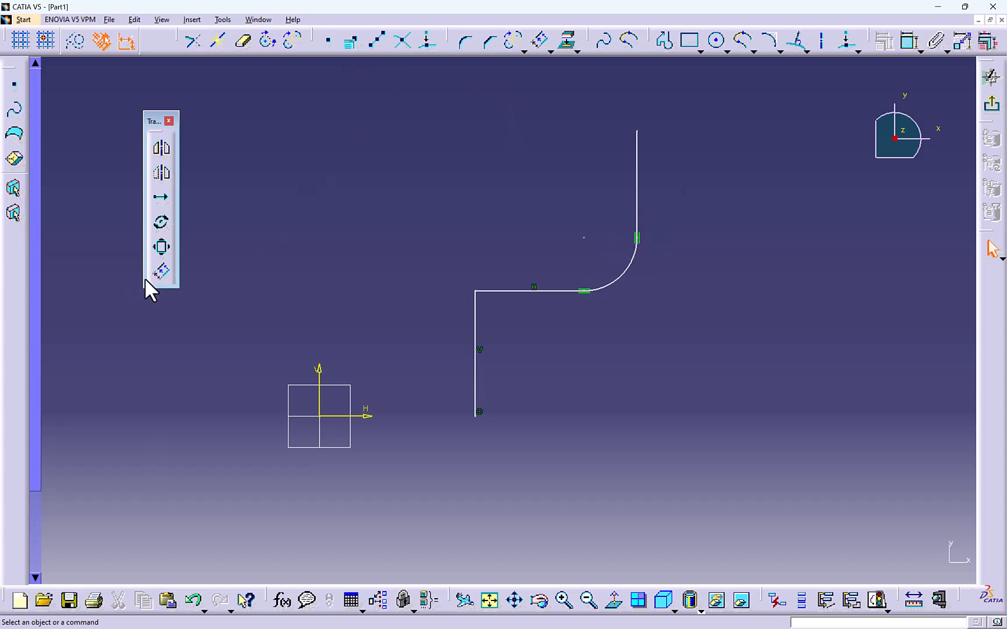
- Offset the entire connected profile by 2 mm on both sides, using Both Side Offset
left_click(161, 271)
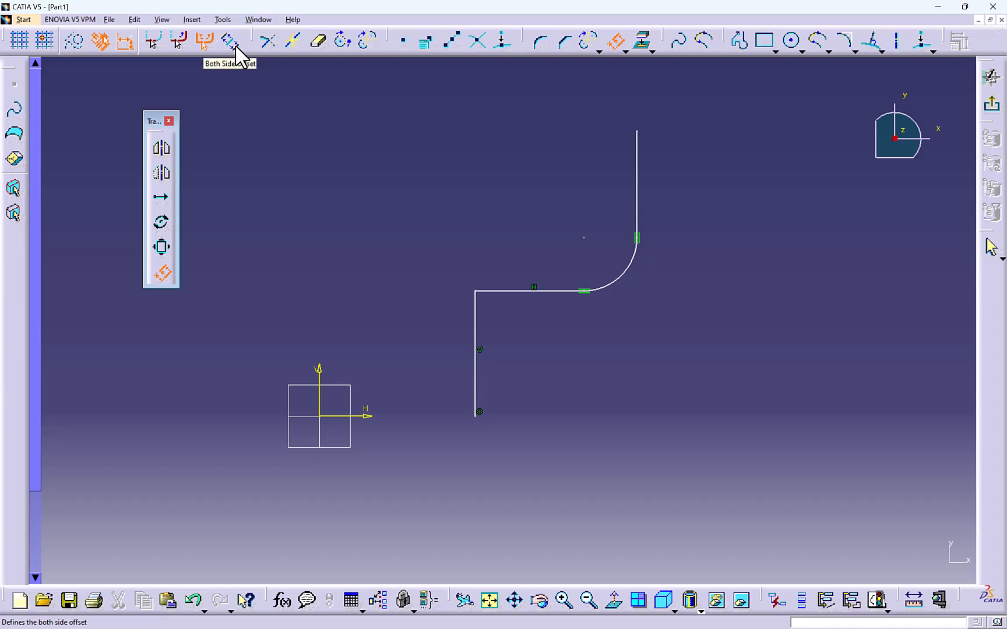
left_click(236, 47)
left_click(637, 152)
left_click_drag(629, 47, 590, 42)
type("2")
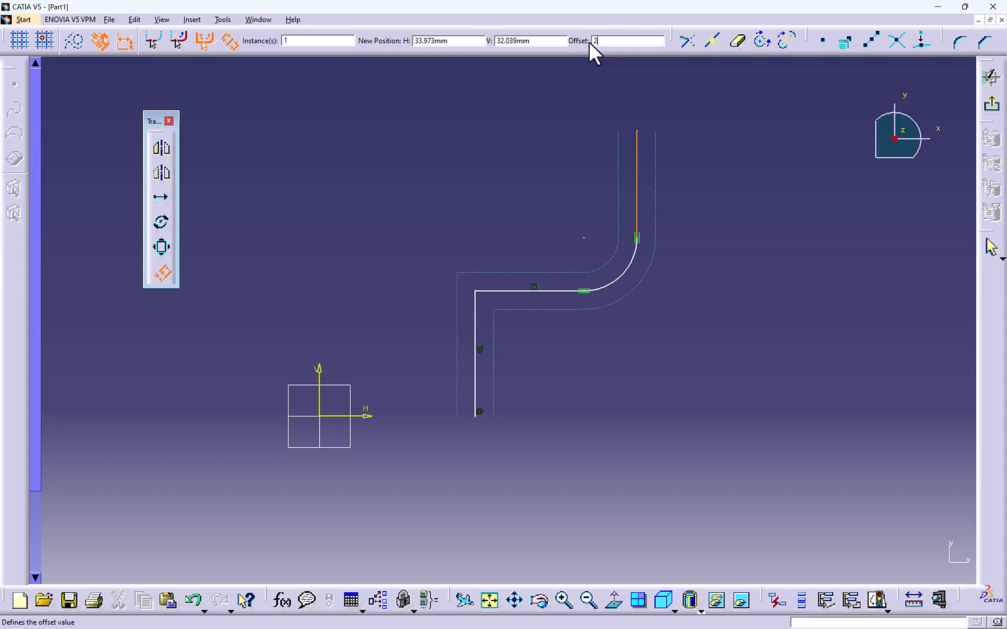
key("Return")
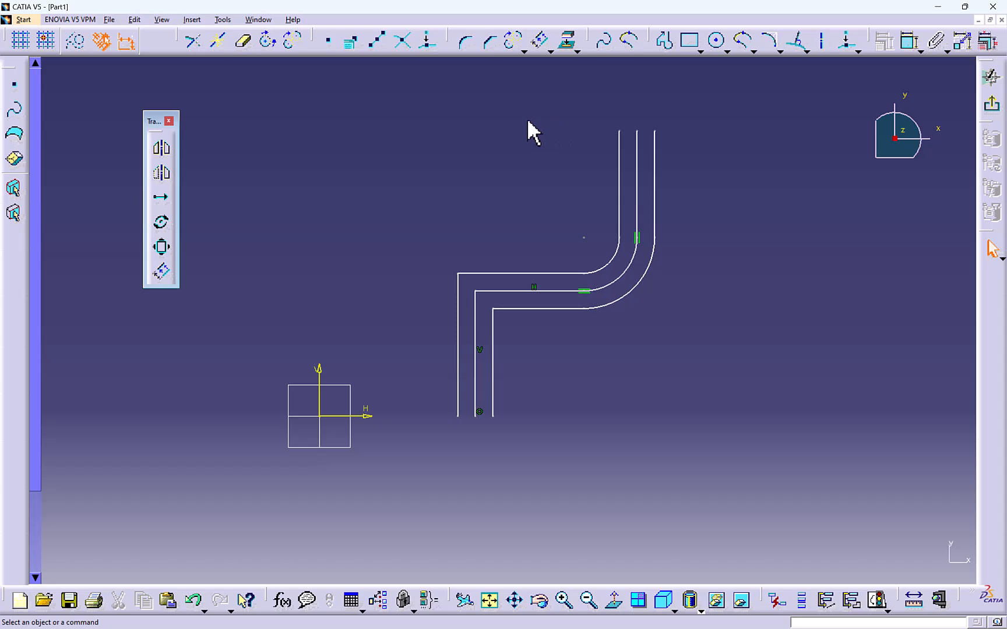
- Delete the profile together with both of its offset copies
mouse_move(408, 94)
left_mouse_down()
mouse_move(636, 366)
mouse_move(701, 424)
left_mouse_up()
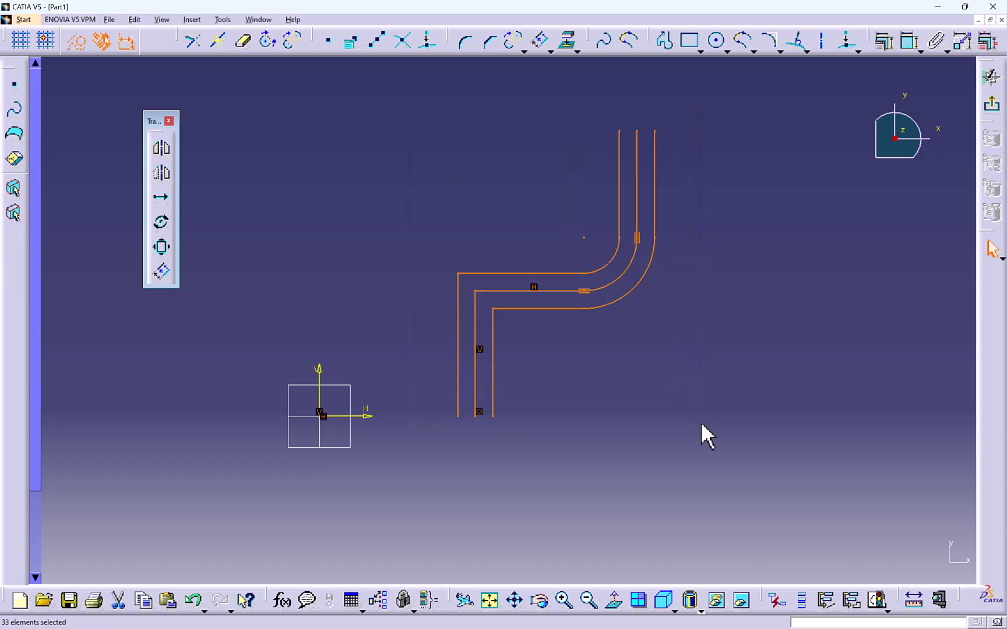
key("Delete")
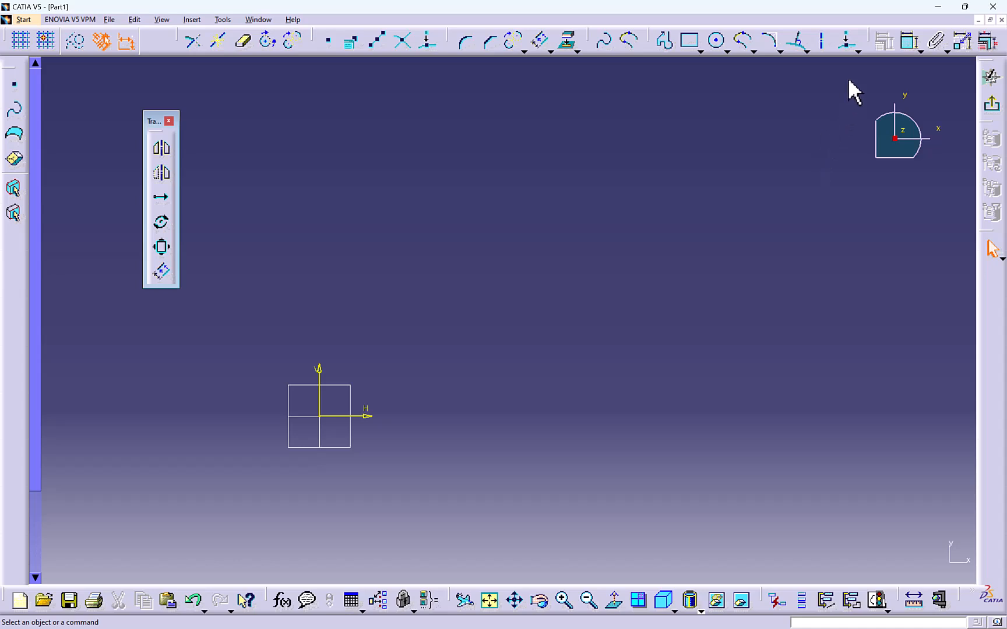
- Float the Constraint toolbar over the sketch area near the upper geometry space and close the Transformation toolbar
mouse_move(870, 36)
left_mouse_down()
mouse_move(750, 134)
mouse_move(584, 128)
mouse_move(428, 140)
mouse_move(372, 130)
left_mouse_up()
left_click(169, 121)
mouse_move(528, 184)
middle_mouse_down()
mouse_move(651, 141)
mouse_move(647, 160)
middle_mouse_up()
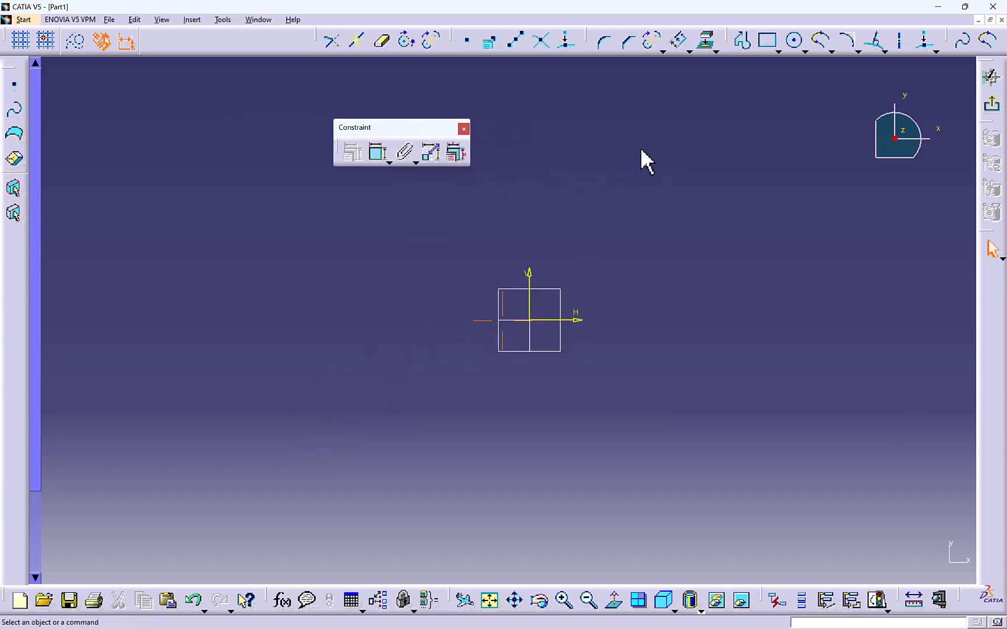
left_click_drag(376, 135, 281, 128)
middle_click_drag(418, 138, 422, 102)
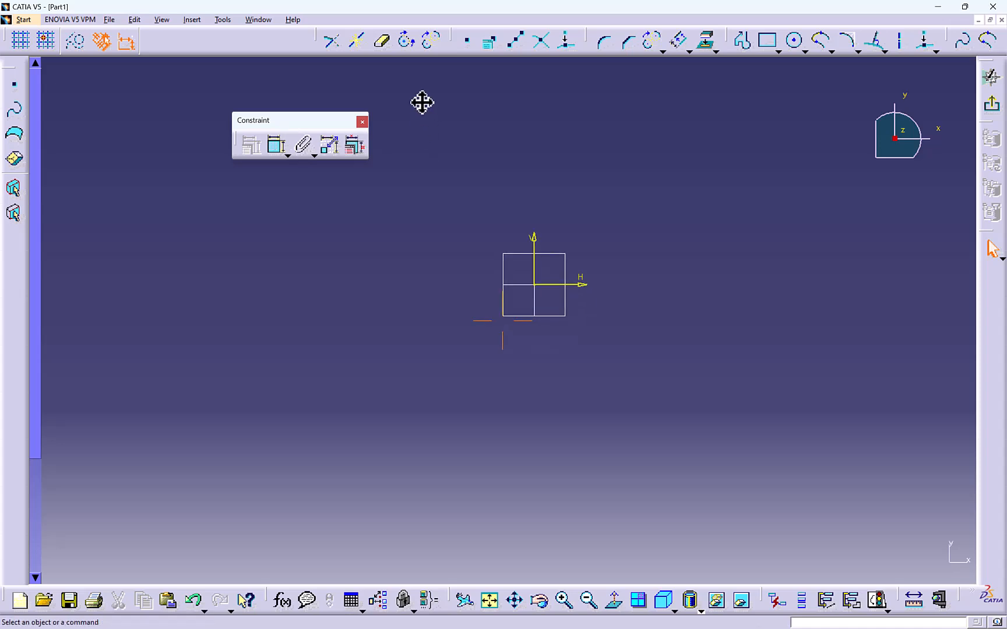
middle_click_drag(477, 188, 478, 166)
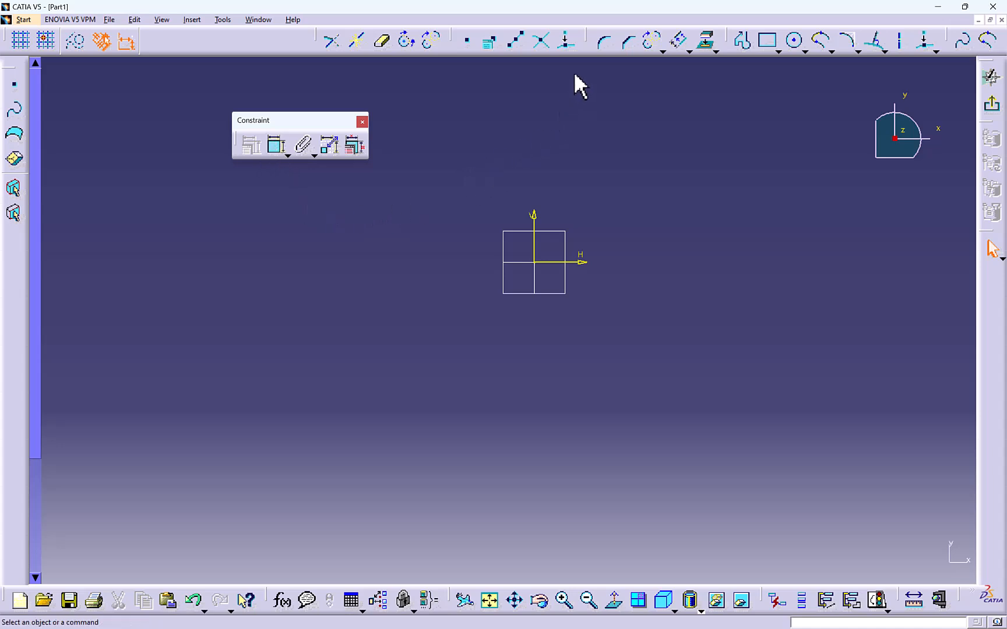
- Sketch an open profile of three connected sloping lines beside the origin, starting near H 6.7, V 9.2 mm, with a middle line about 13 mm long
left_click(742, 41)
middle_click_drag(602, 176, 511, 195)
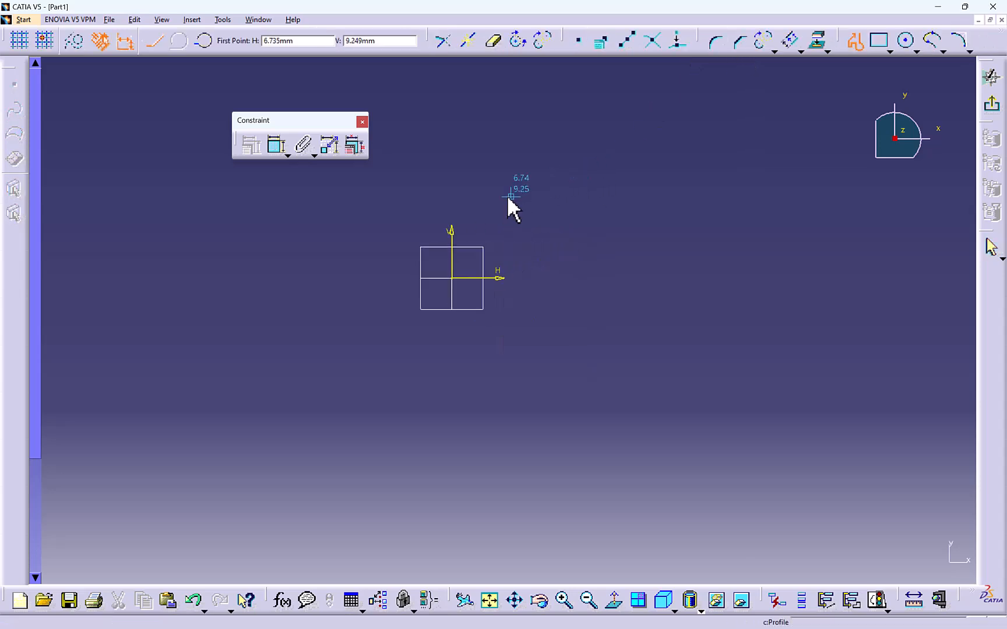
left_click(508, 197)
left_click(656, 215)
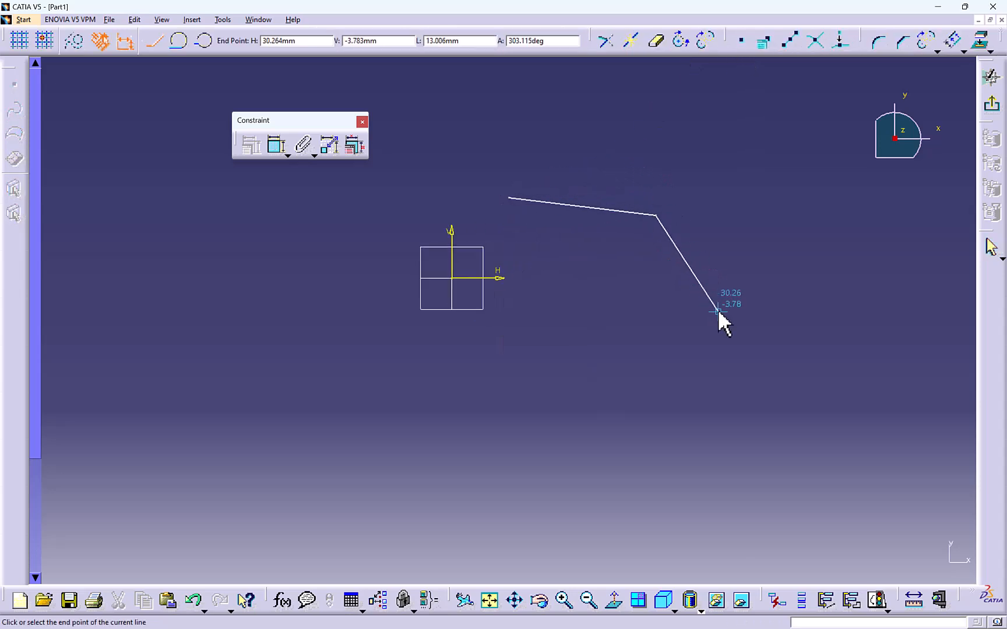
left_click(719, 310)
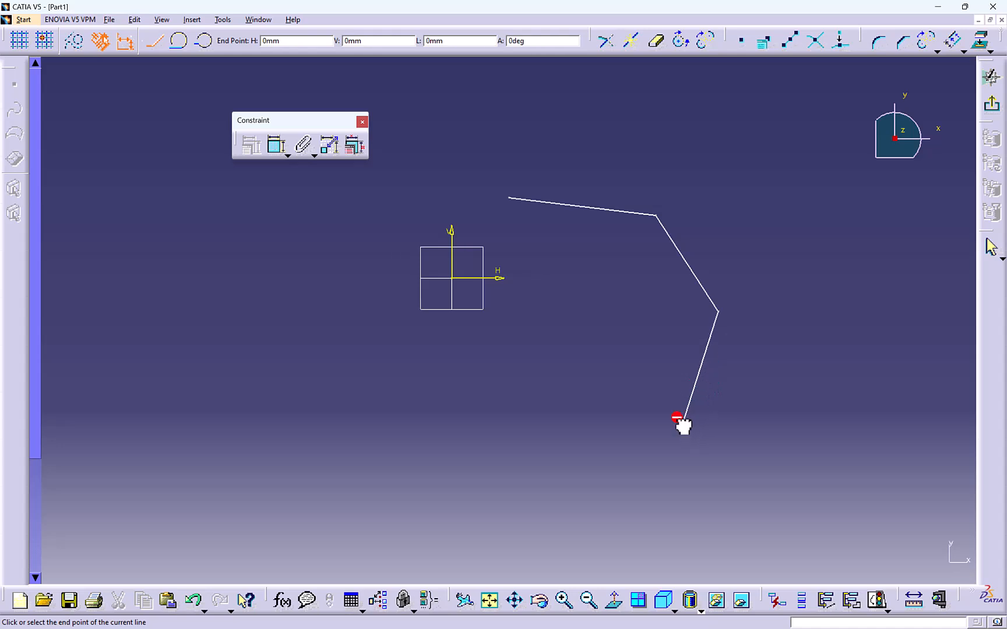
double_click(683, 424)
left_click(583, 287)
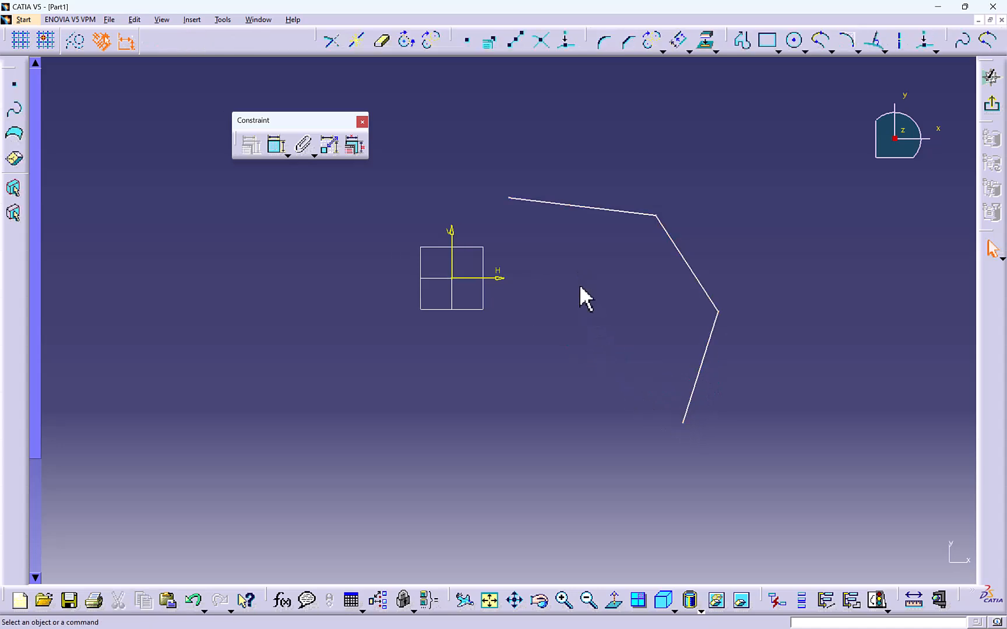
- Apply a Horizontal constraint to the profile's upper line through Constraint Definition
left_click(540, 203)
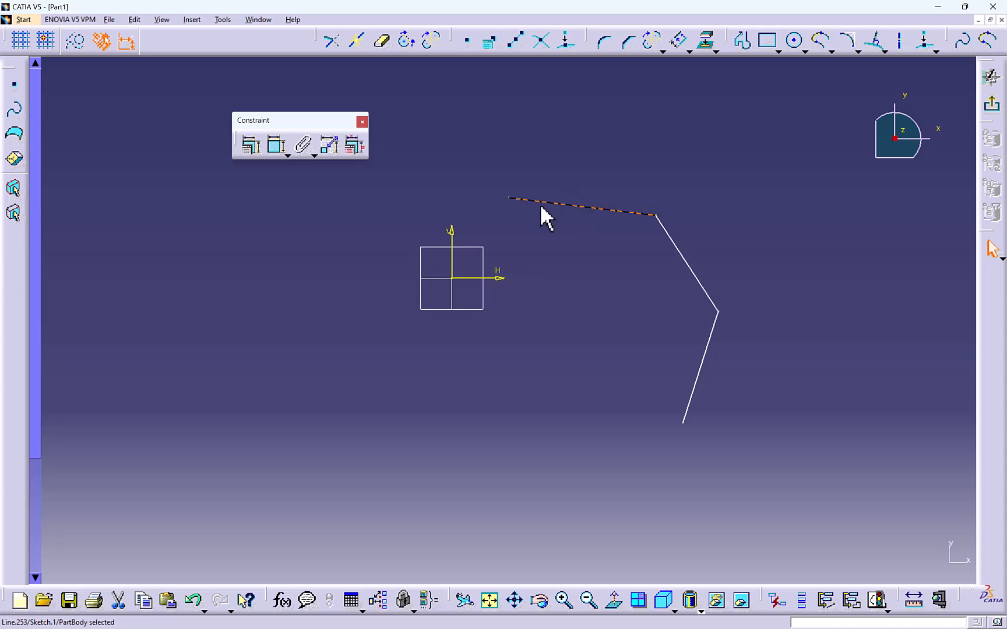
left_click(250, 146)
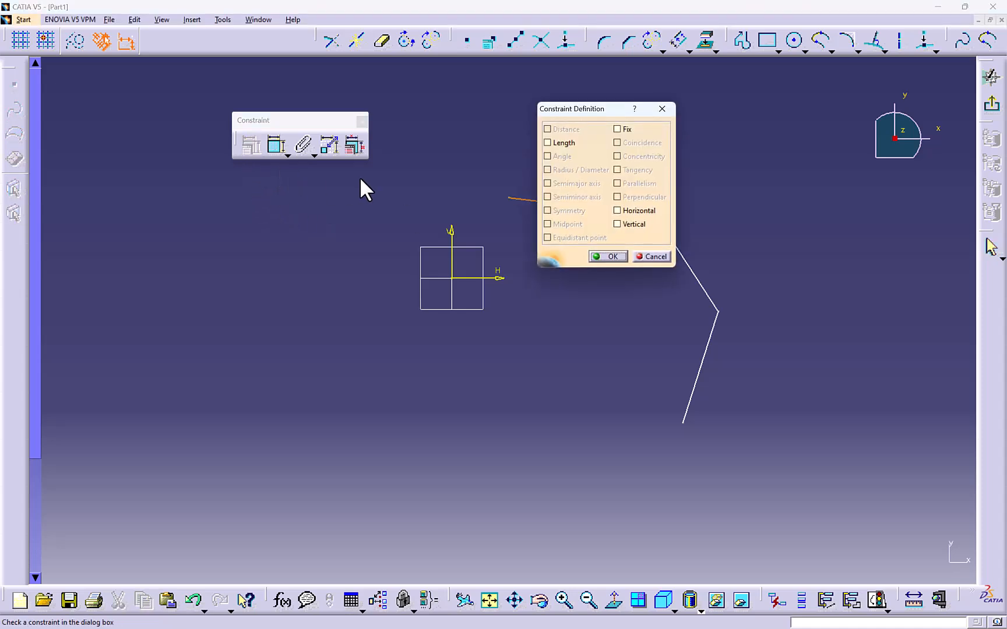
left_click(617, 211)
left_click(612, 258)
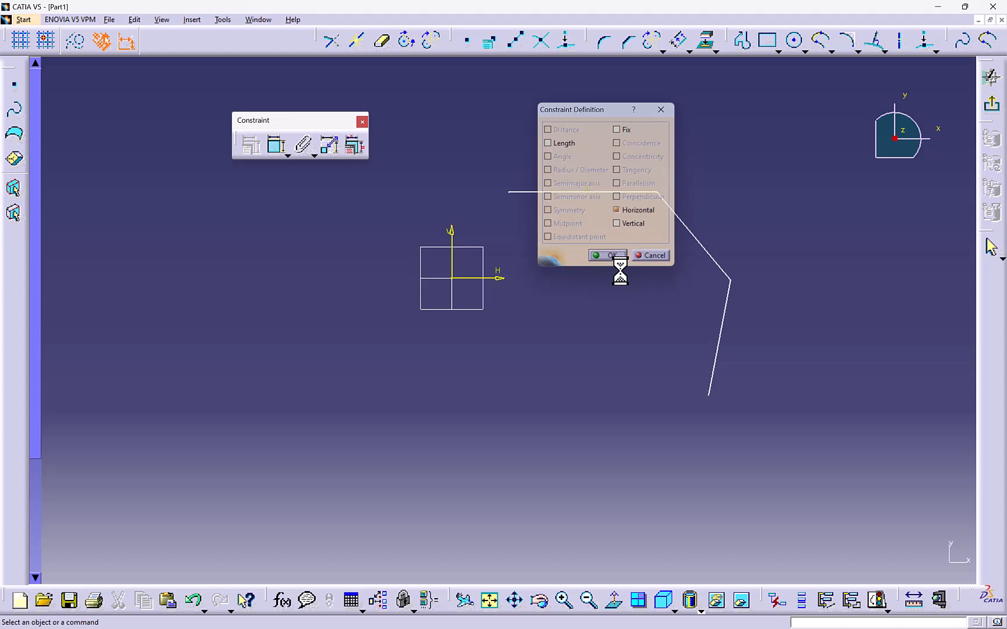
- Apply a Vertical constraint to the profile's middle line through Constraint Definition
left_click(689, 233)
left_click(249, 147)
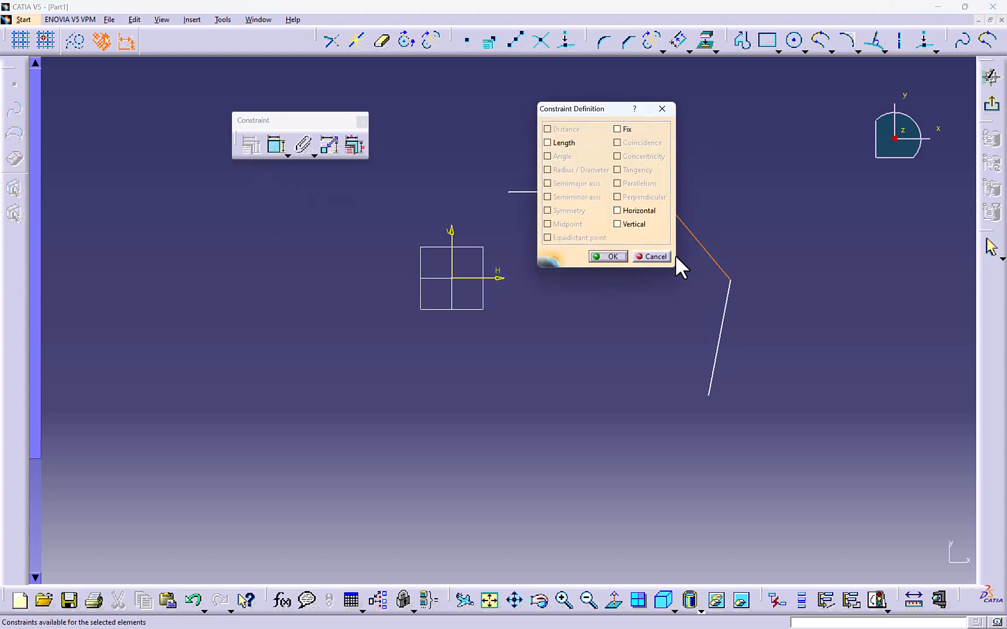
left_click(617, 225)
left_click(608, 257)
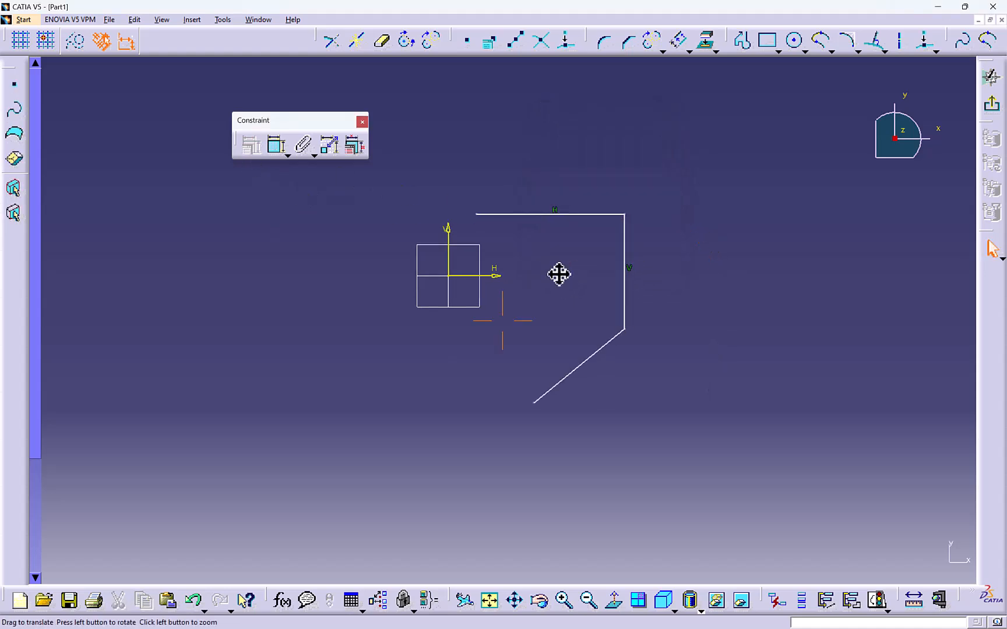
- Make the profile's sloping lower line horizontal, choosing Horizontal while placing a dimension constraint on it
middle_click_drag(557, 274, 442, 236)
left_click(277, 148)
left_click(574, 328)
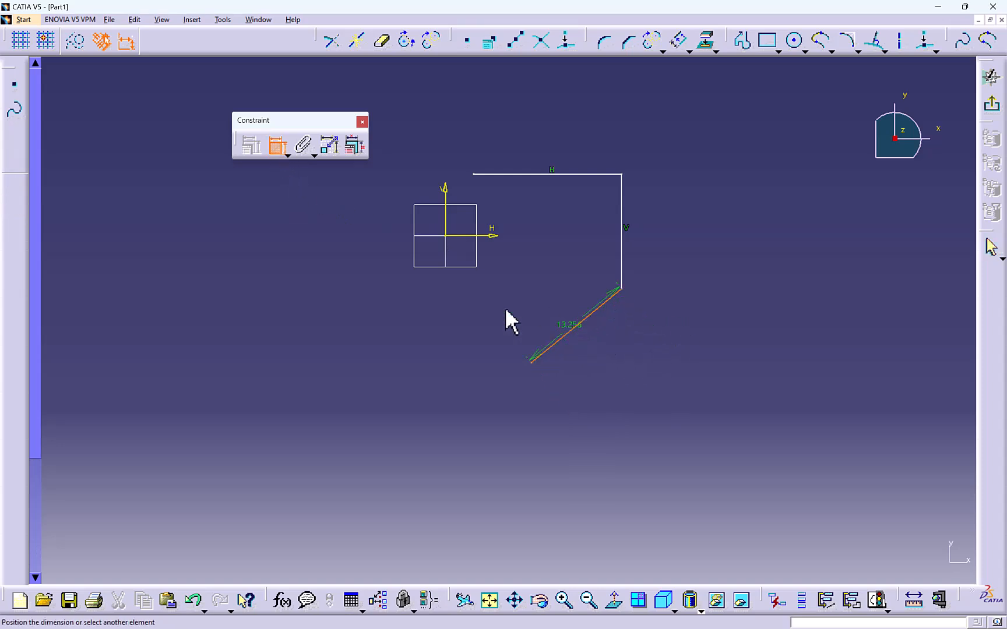
right_click(616, 349)
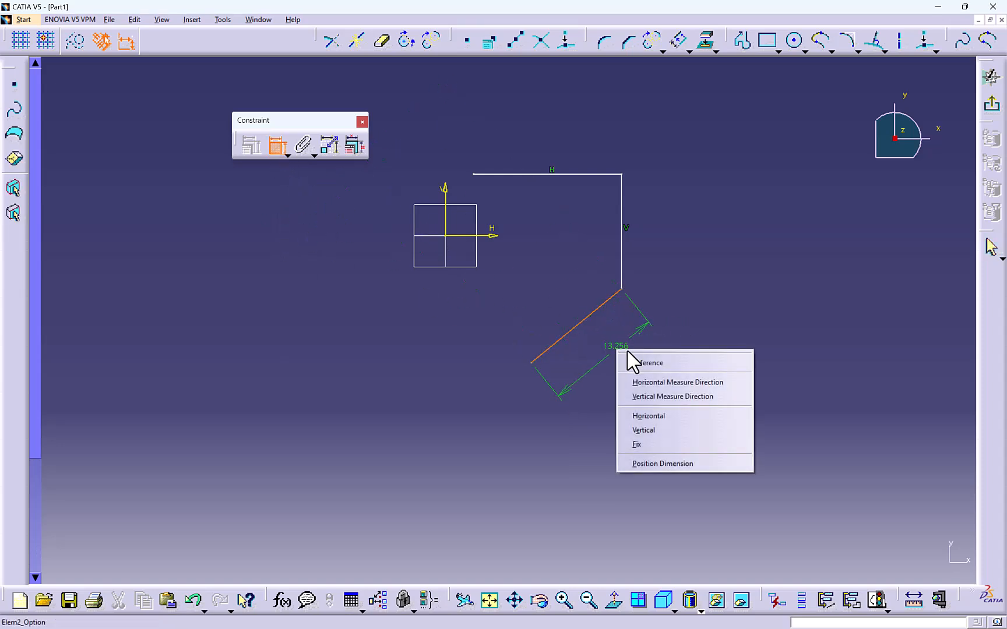
left_click(658, 417)
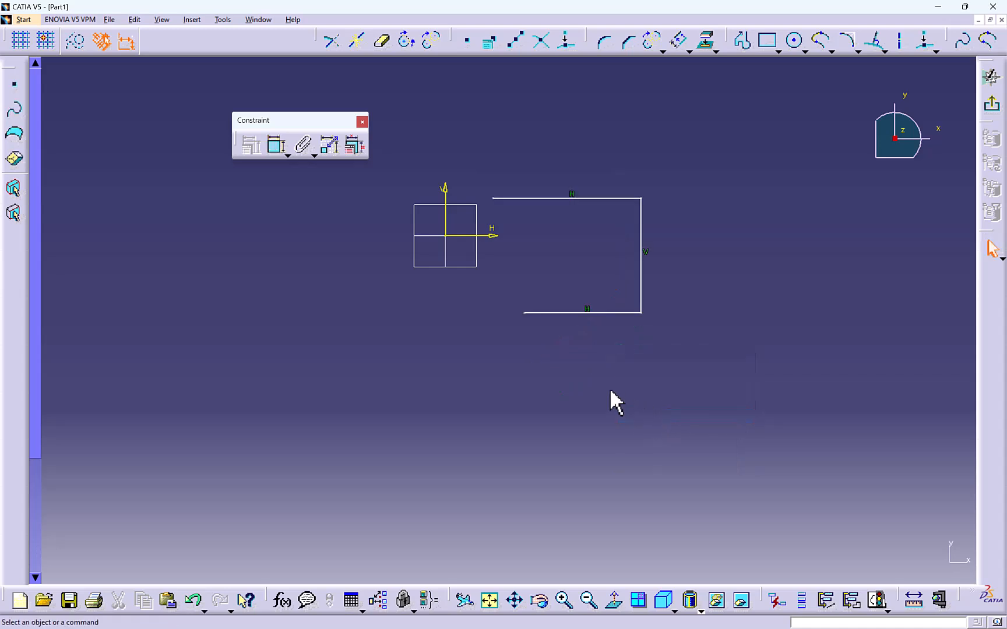
- Sketch a separate vertical line below the origin, starting just beside the free end of the lower horizontal line
left_click(741, 41)
left_click(472, 317)
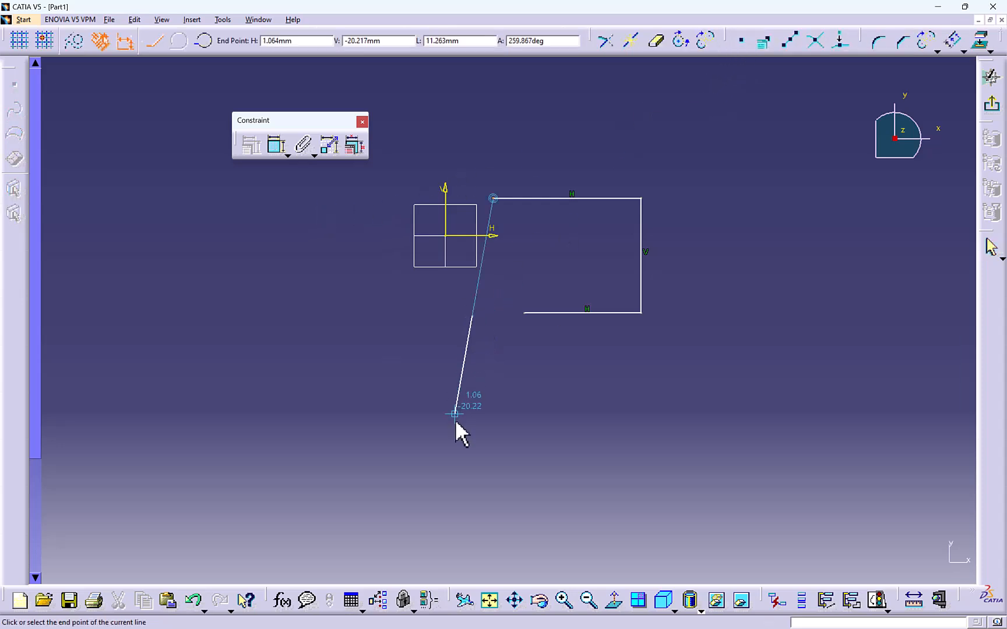
double_click(470, 466)
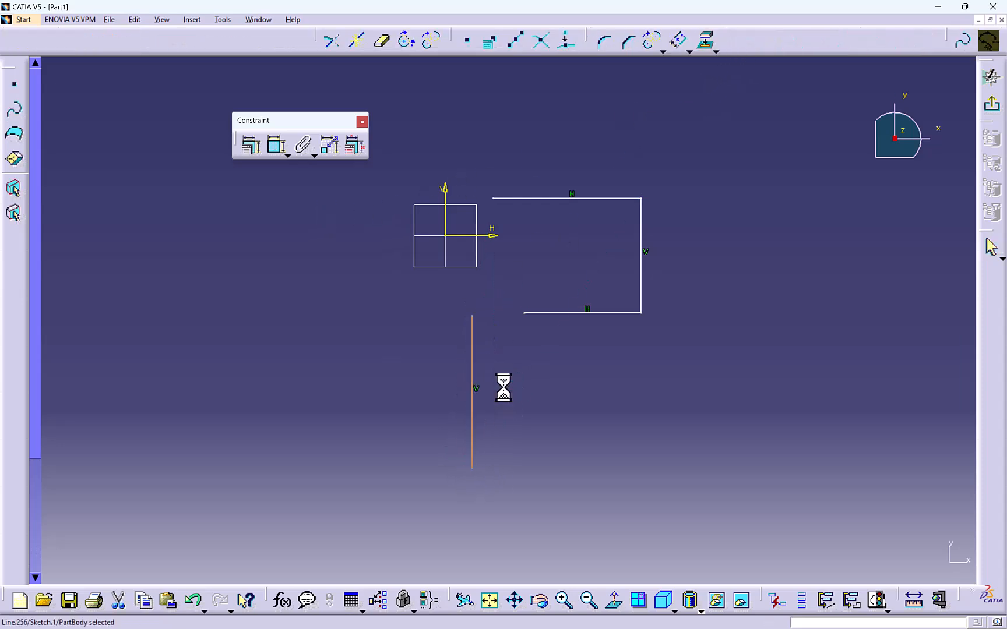
- Apply a Coincidence constraint between the separate vertical line's upper endpoint and the lower horizontal line's free endpoint
left_click(472, 316)
left_click(524, 313, "ctrl")
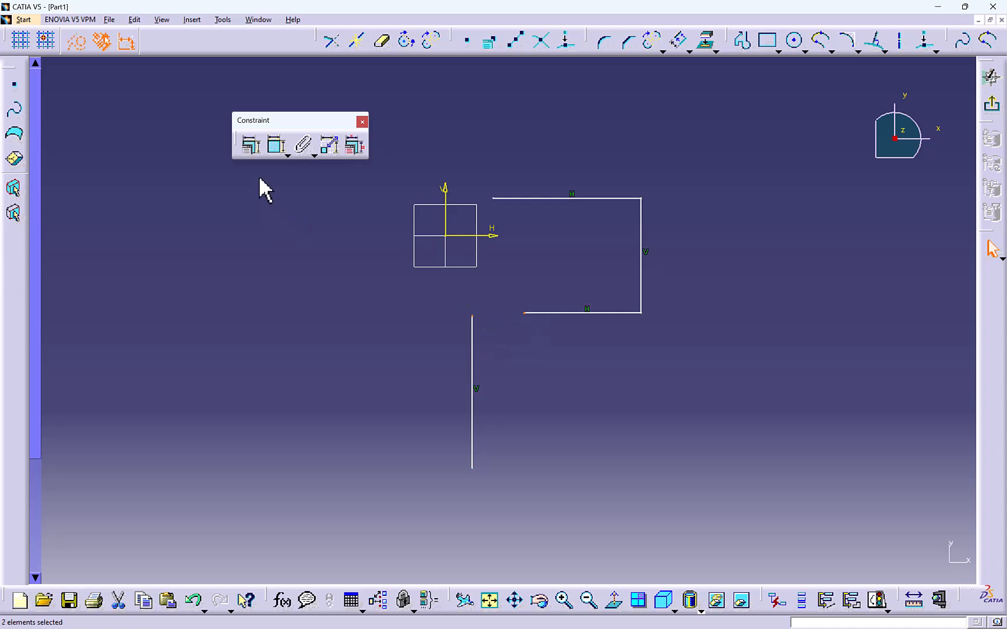
left_click(251, 145)
left_click(618, 143)
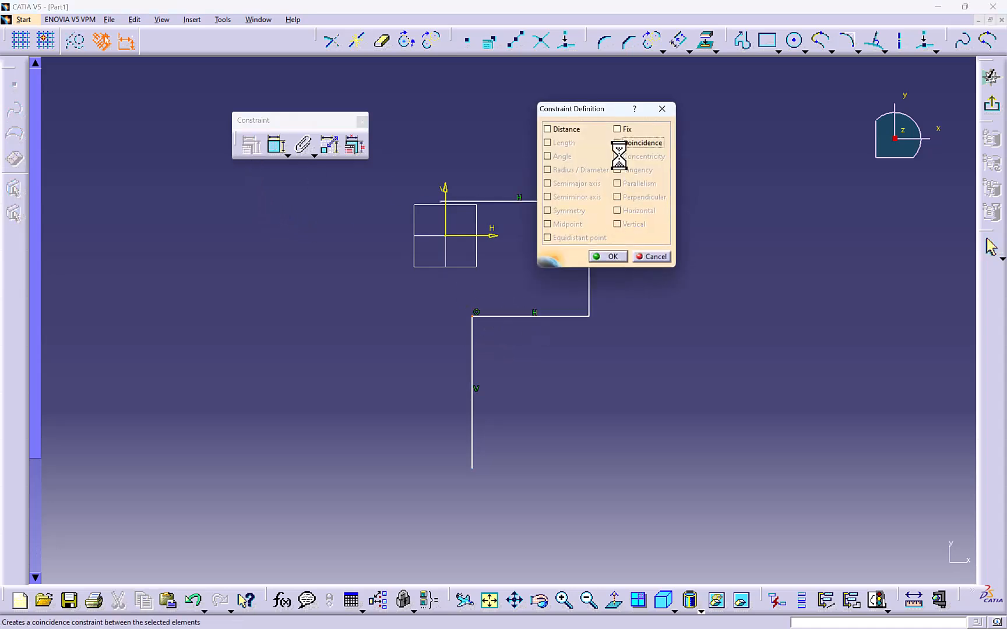
left_click(611, 256)
- Move the connected profile farther from the origin, bringing the top line's free end roughly in line with the lower vertical line
left_click_drag(603, 225, 699, 192)
left_click_drag(522, 192, 679, 186)
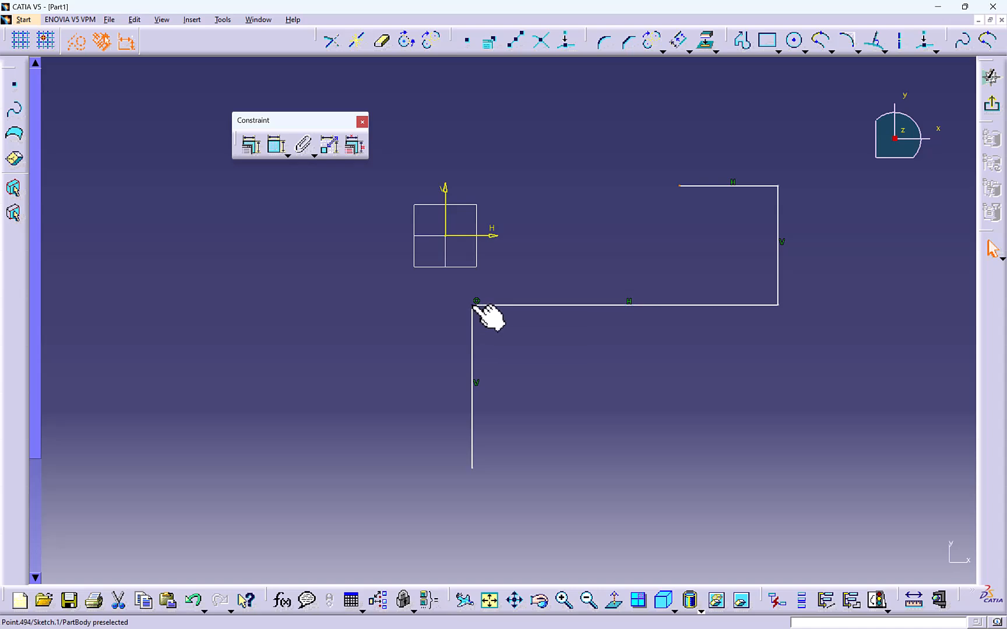
left_click_drag(473, 304, 641, 313)
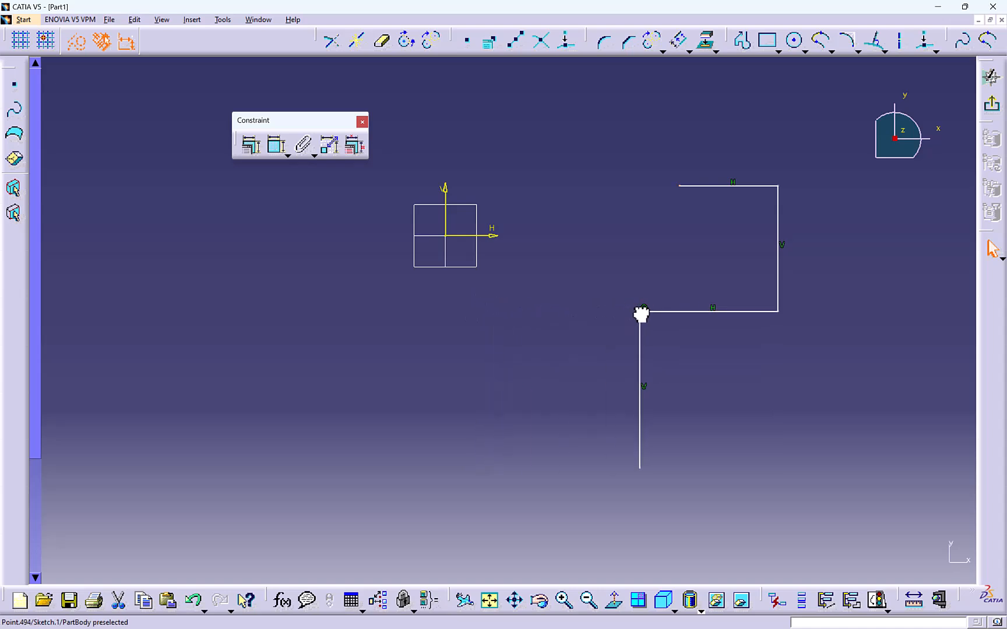
left_click_drag(679, 186, 645, 187)
- Apply a Fix constraint to the profile's top horizontal line
left_click(664, 185)
left_click(250, 145)
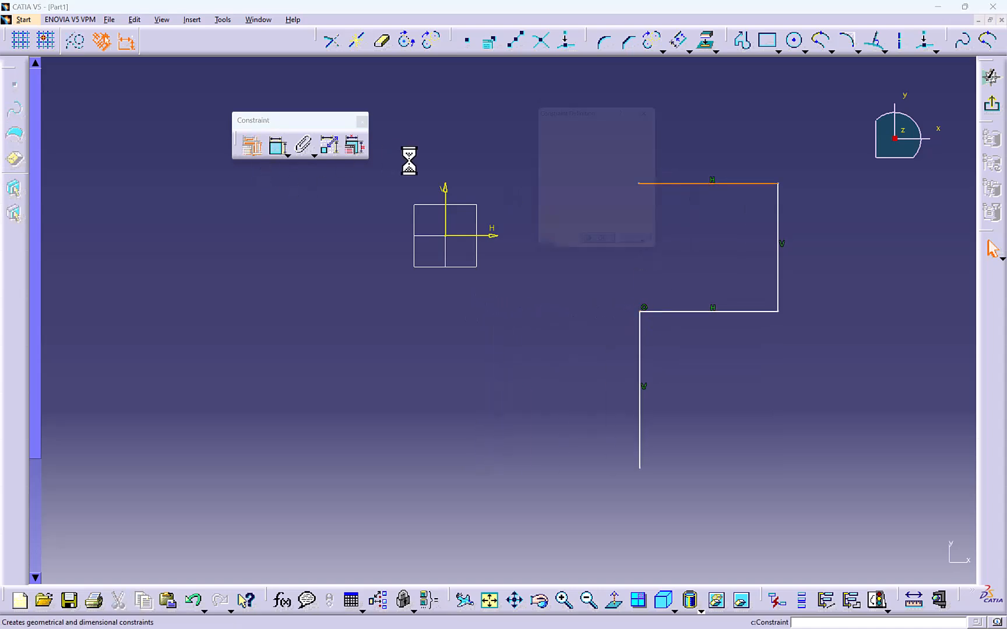
left_click(617, 129)
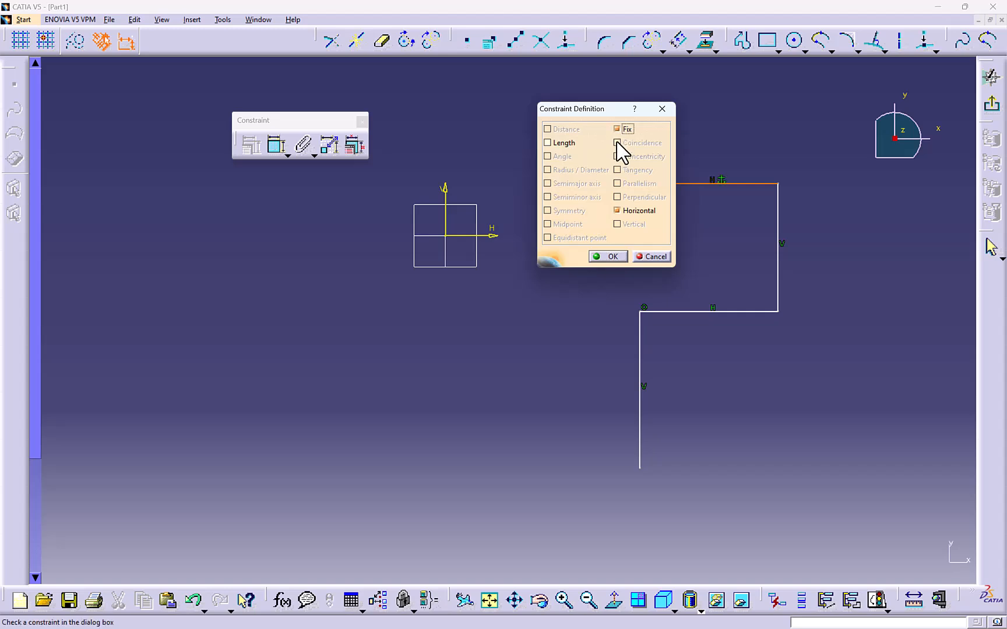
left_click(613, 256)
- Apply a Fix constraint to the vertical line joining the two horizontal lines
left_click(778, 213)
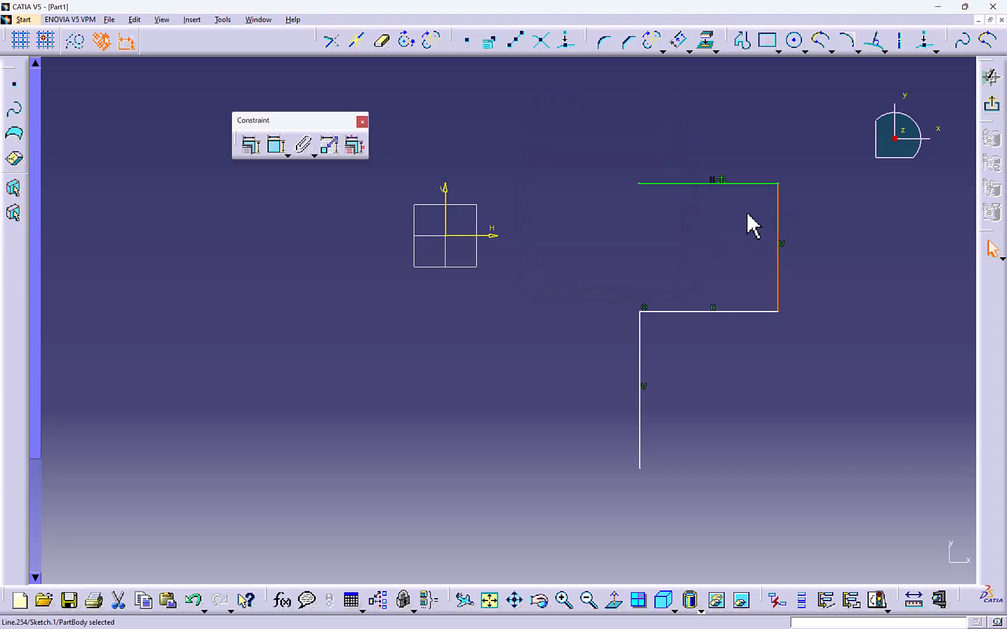
left_click(250, 144)
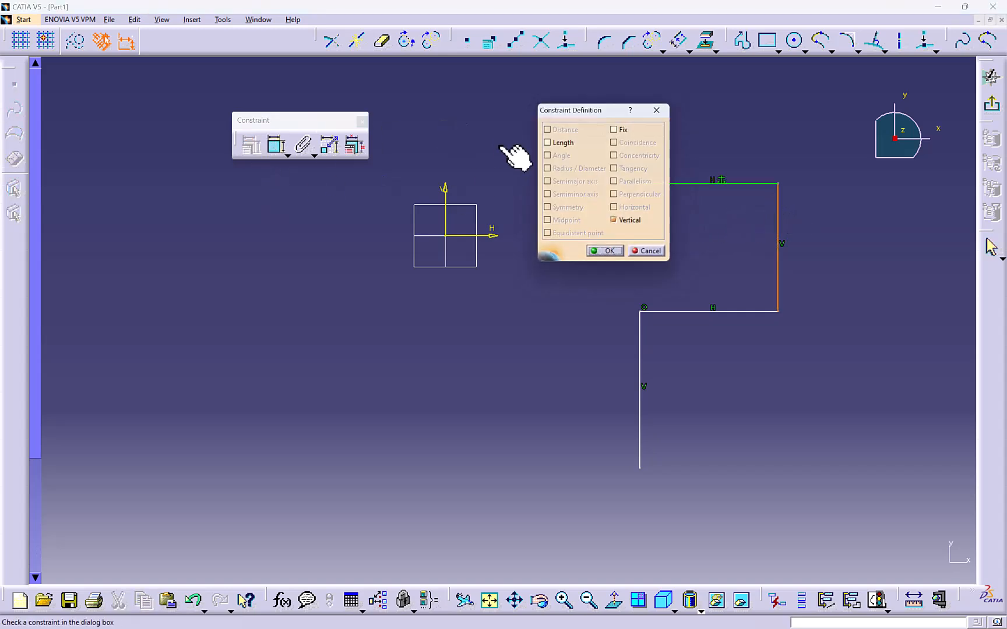
left_click(617, 128)
left_click(623, 255)
- Delete the horizontal and vertical constraints from the two fixed lines, keeping their Fix constraints
left_click(714, 179)
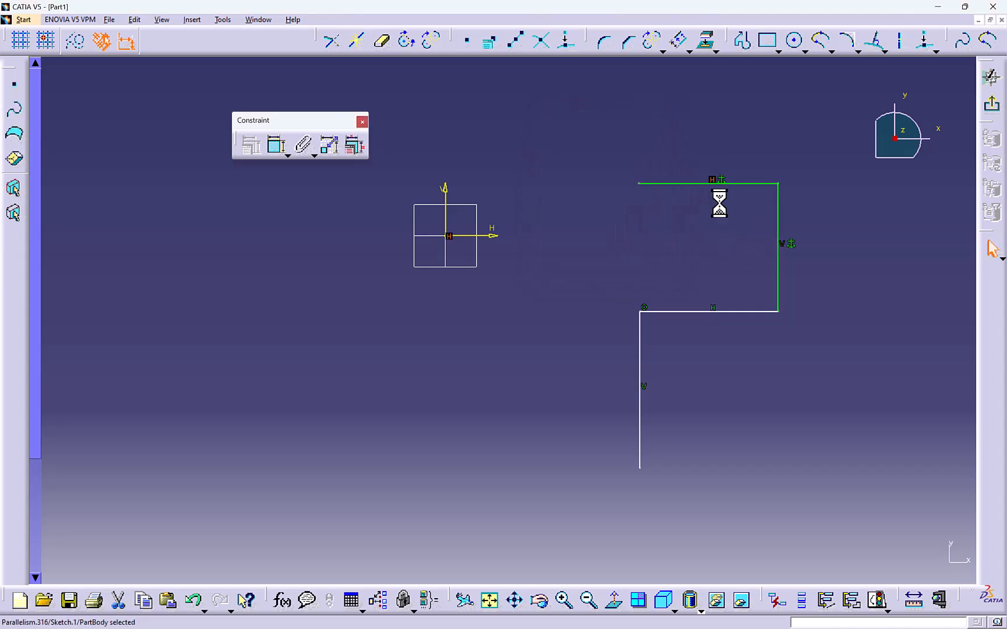
key("Delete")
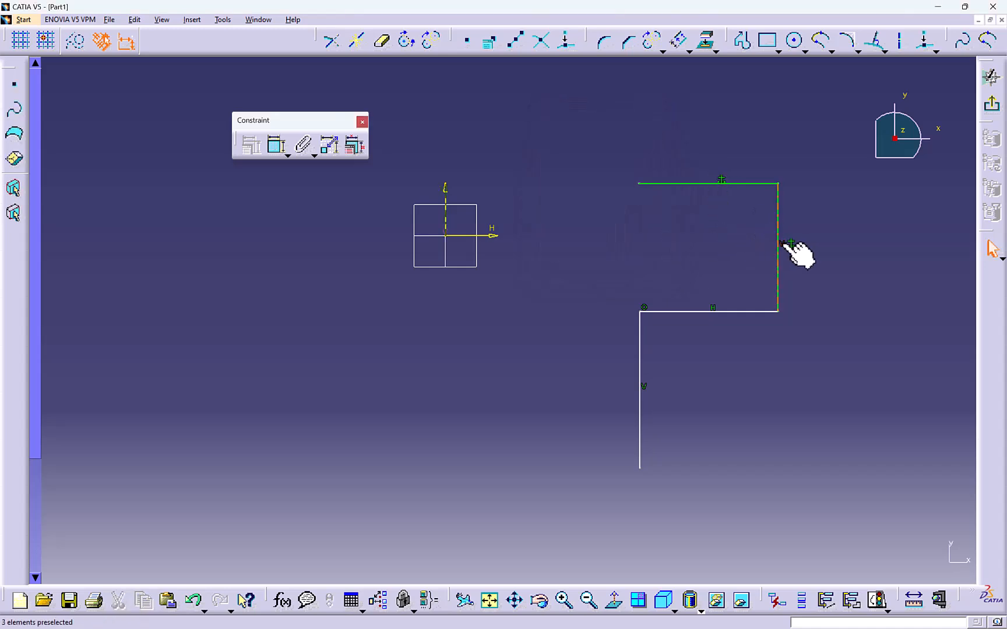
left_click(762, 183)
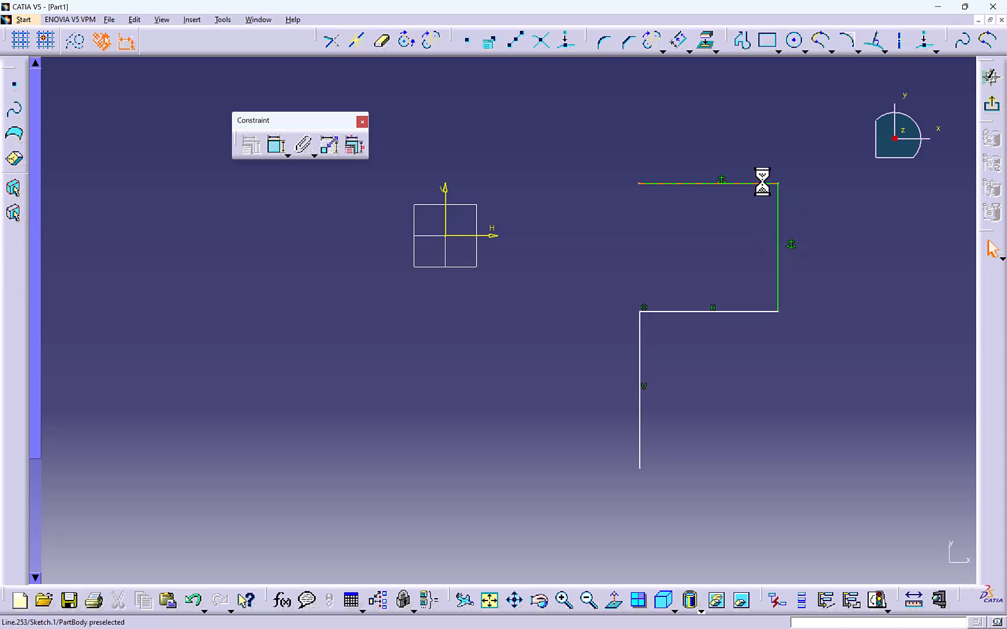
- Stretch the fixed top line slightly at its free endpoint and apply a Fix constraint to that endpoint
left_click_drag(675, 183, 636, 185)
left_click(637, 184)
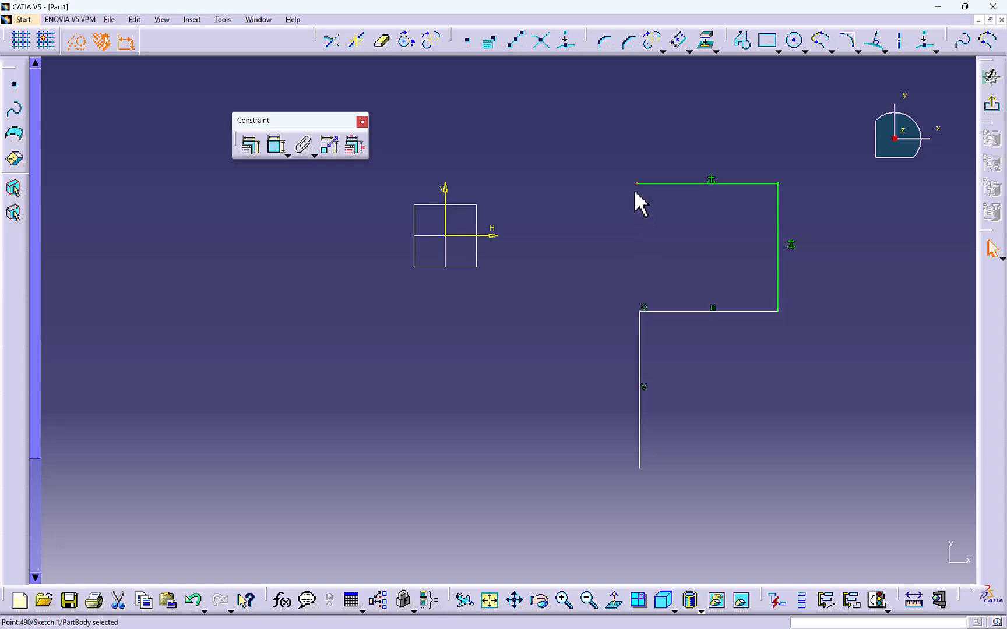
left_click(252, 147)
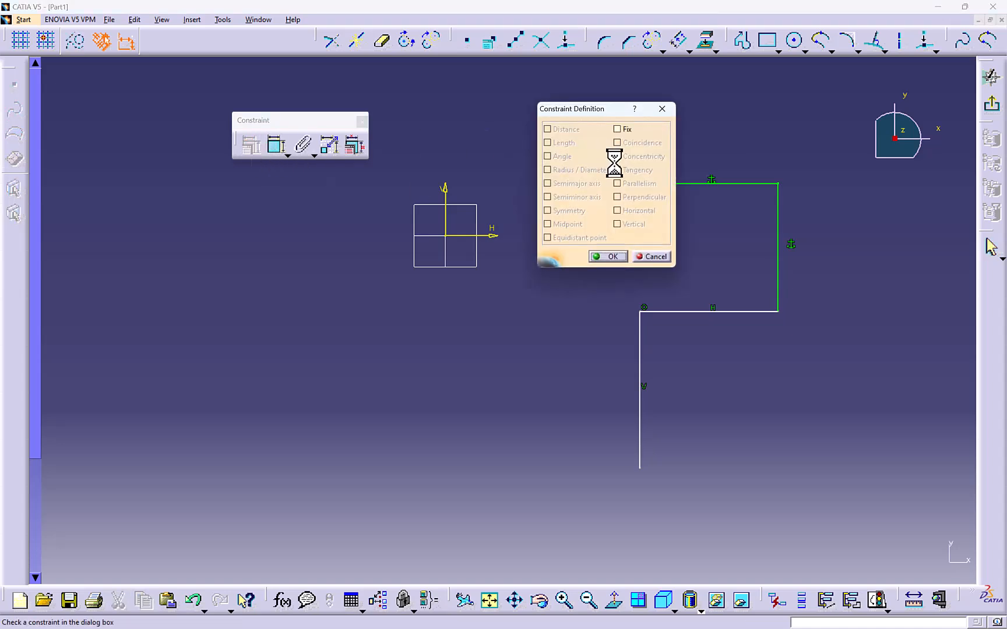
left_click(616, 129)
left_click(598, 251)
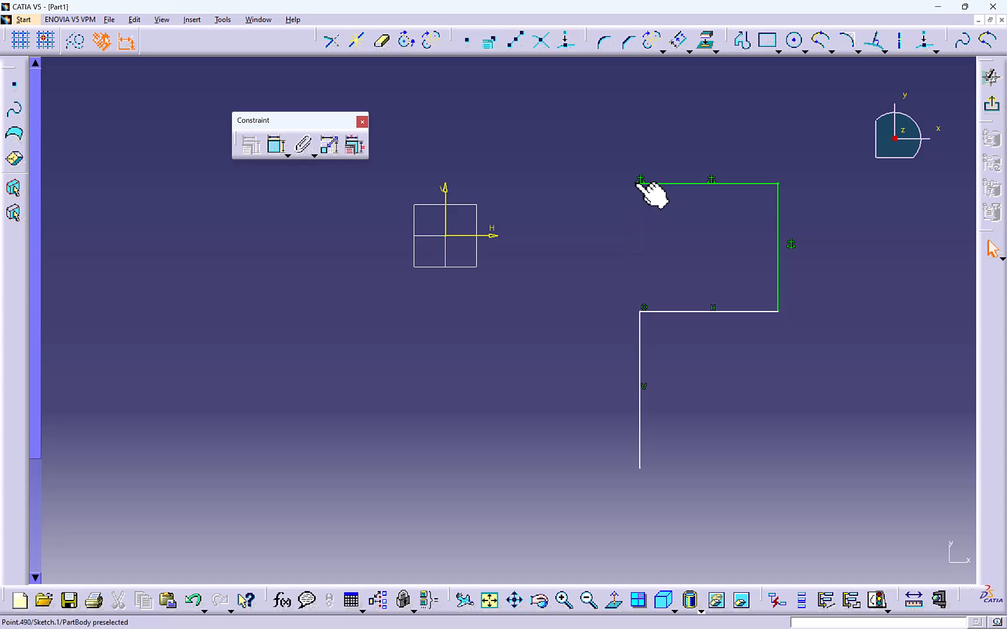
left_click(673, 184)
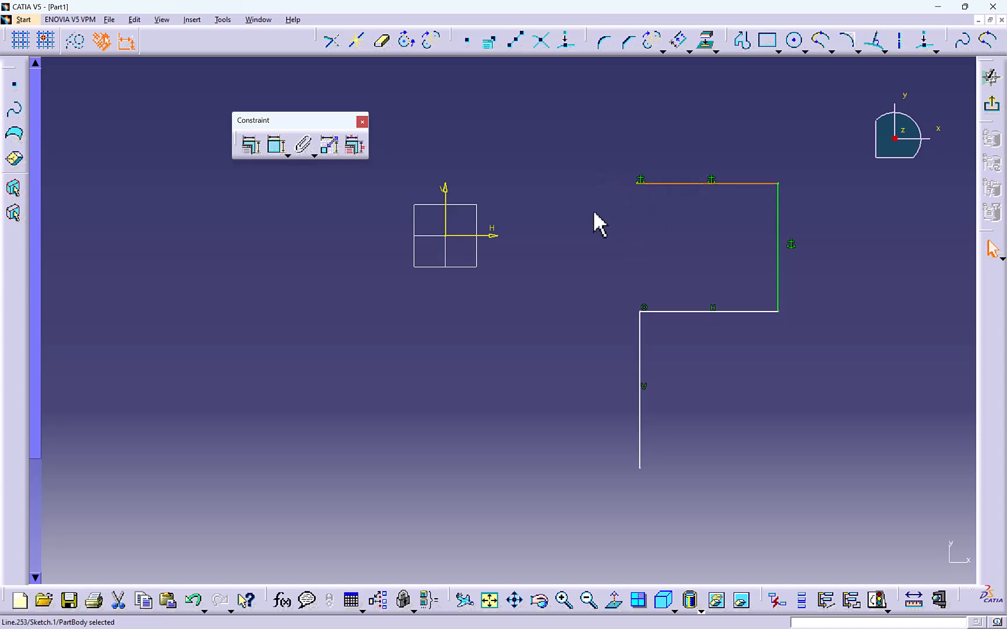
left_click(593, 213)
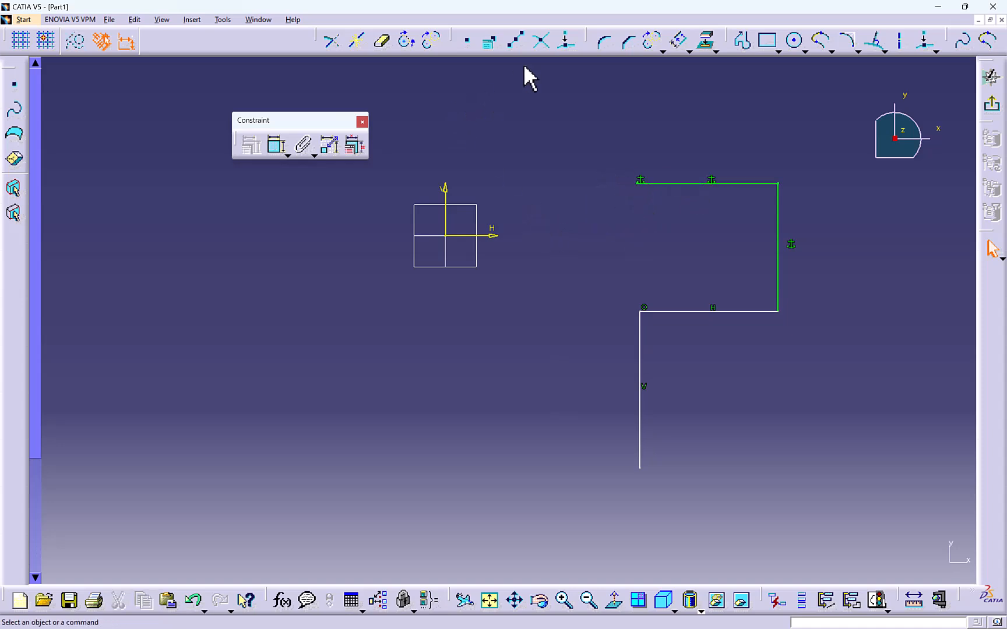
- Sketch a three-point arc of about 15.5 mm radius below the lower vertical line, then shift it slightly away from the line
left_click(804, 52)
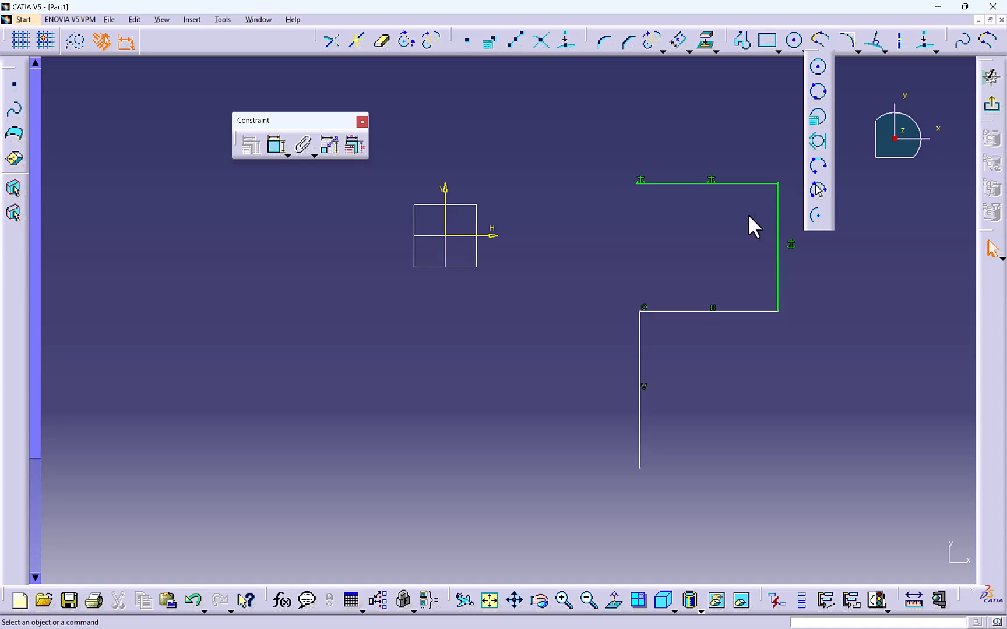
left_click(818, 166)
middle_click_drag(633, 268, 631, 125)
left_click(635, 342)
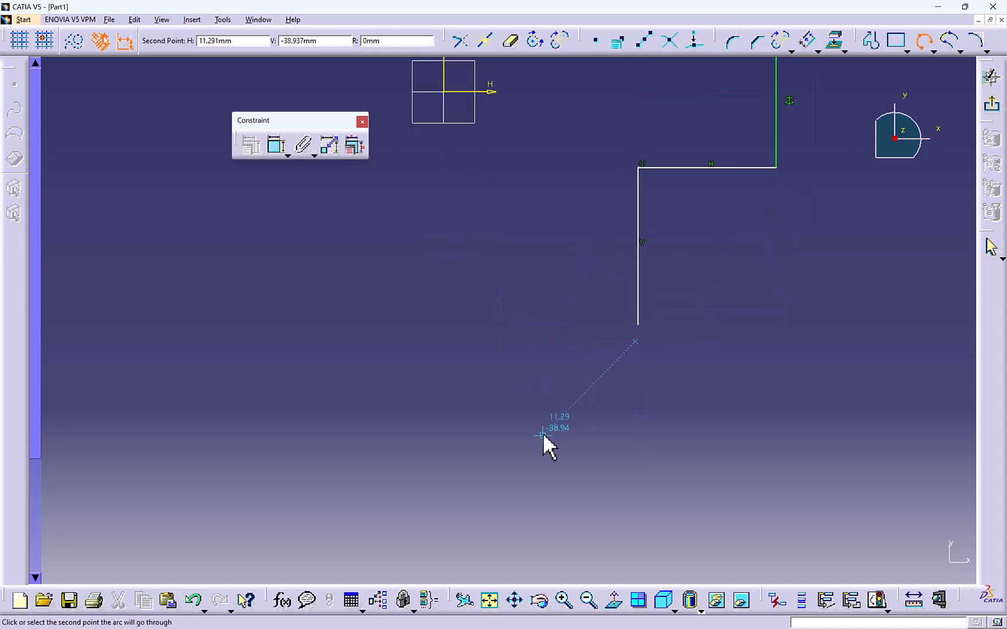
left_click(542, 435)
left_click(458, 430)
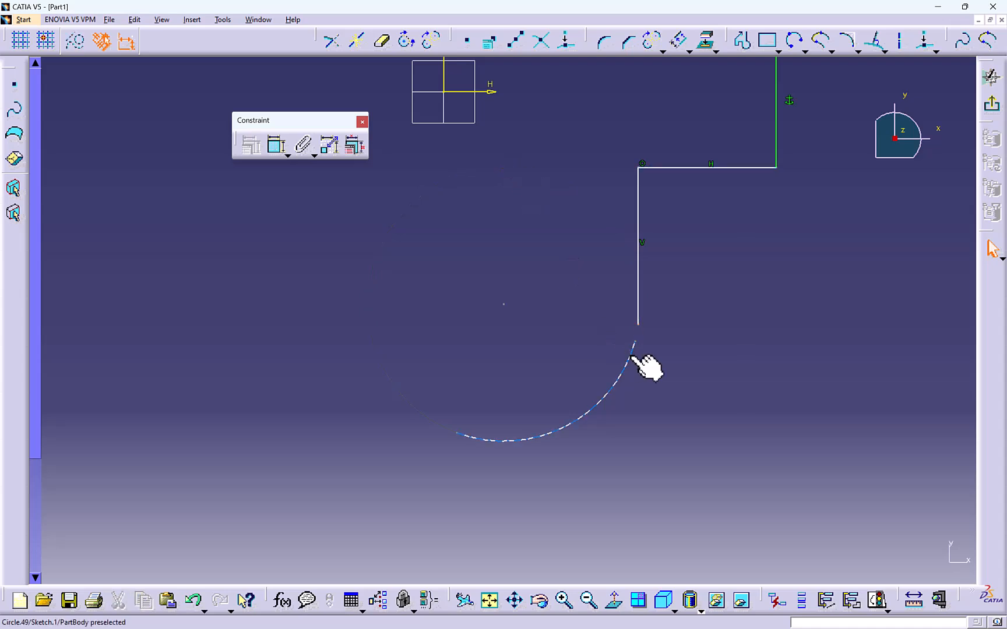
left_click_drag(621, 370, 613, 361)
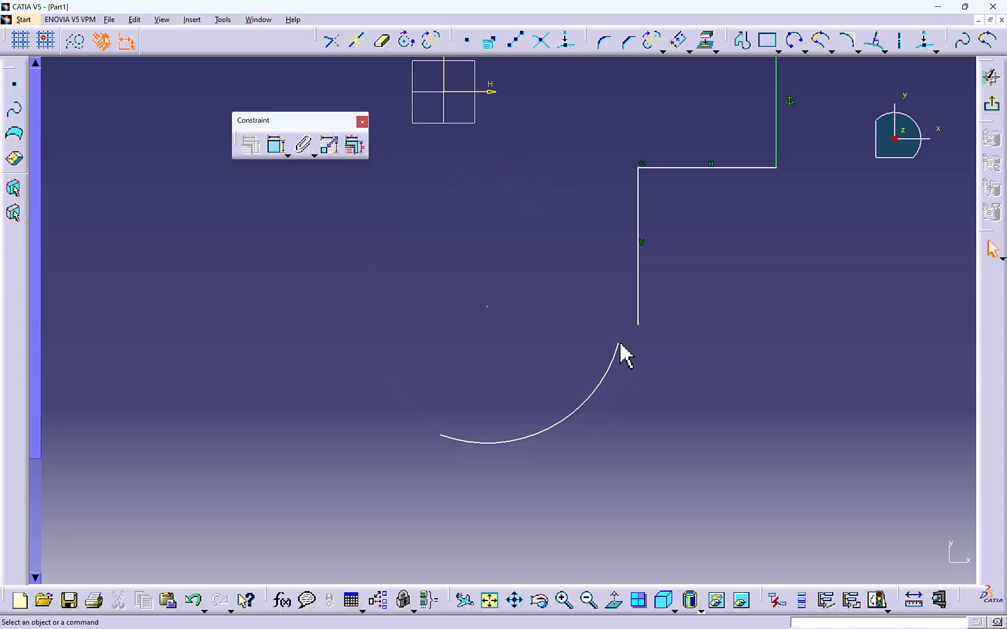
- Apply a Coincidence constraint between the arc's upper endpoint and the free lower endpoint of the vertical line
left_click(619, 343)
left_click(638, 325, "ctrl")
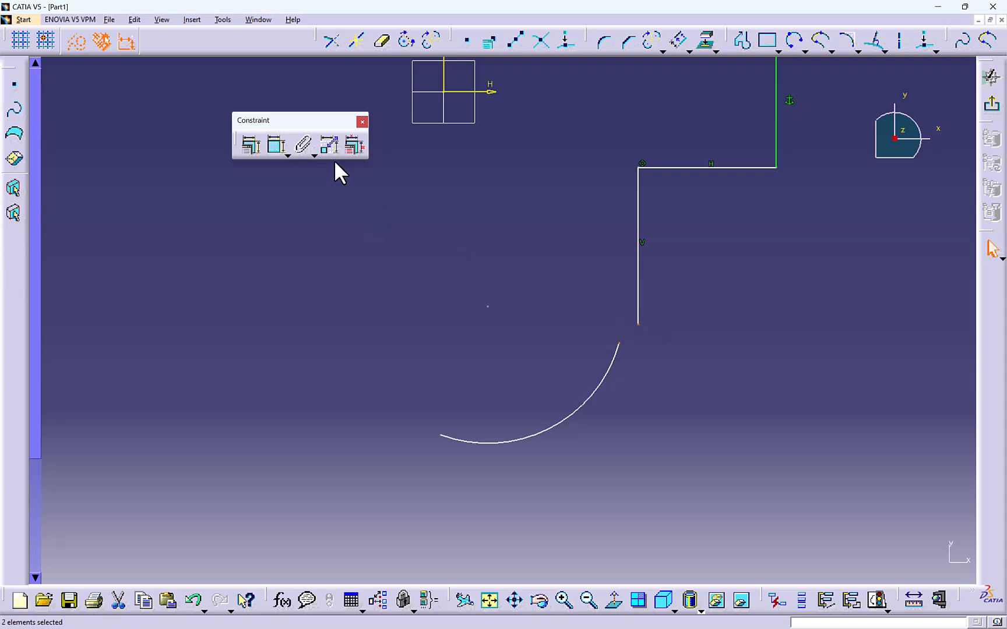
left_click(250, 147)
left_click(620, 143)
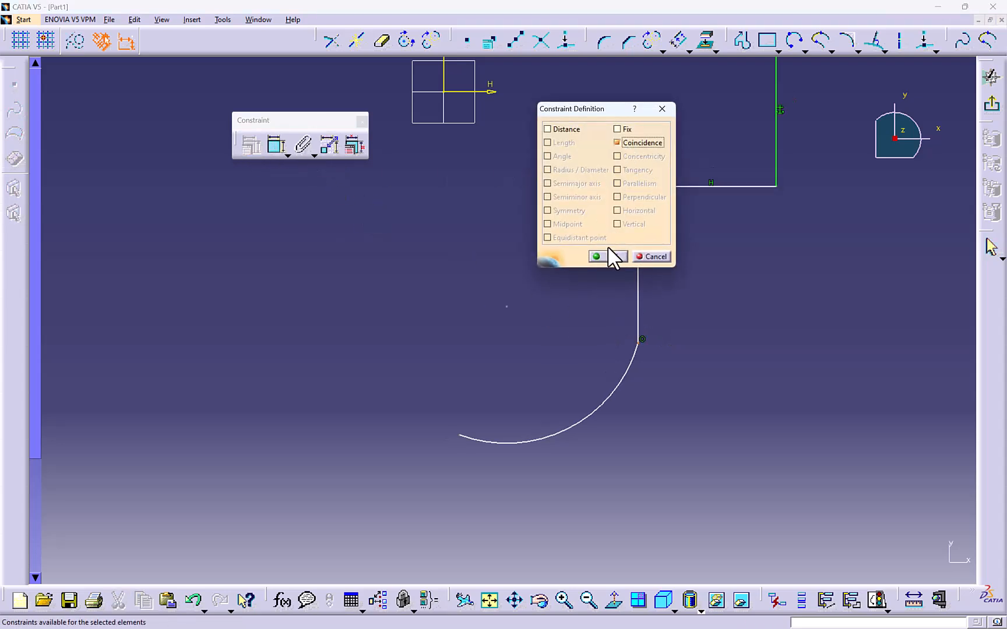
left_click(609, 252)
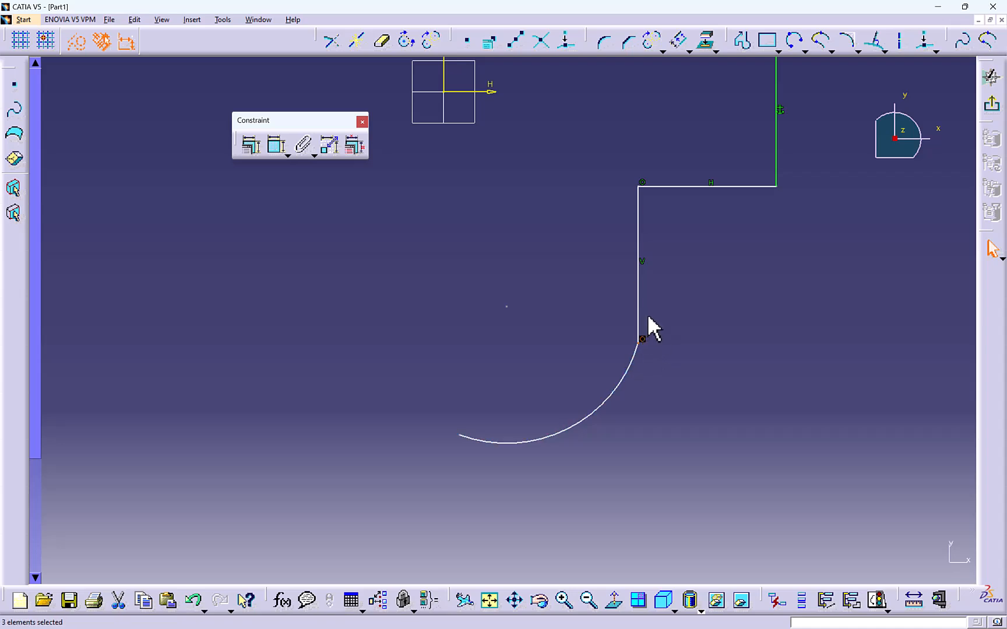
left_click(637, 358)
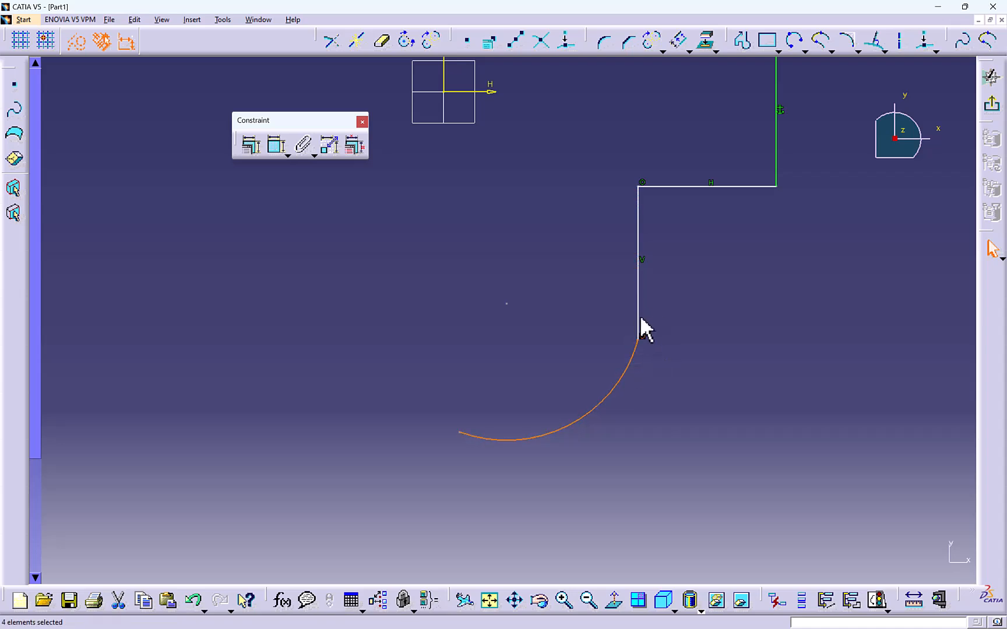
left_click(638, 314, "ctrl")
left_click(249, 149)
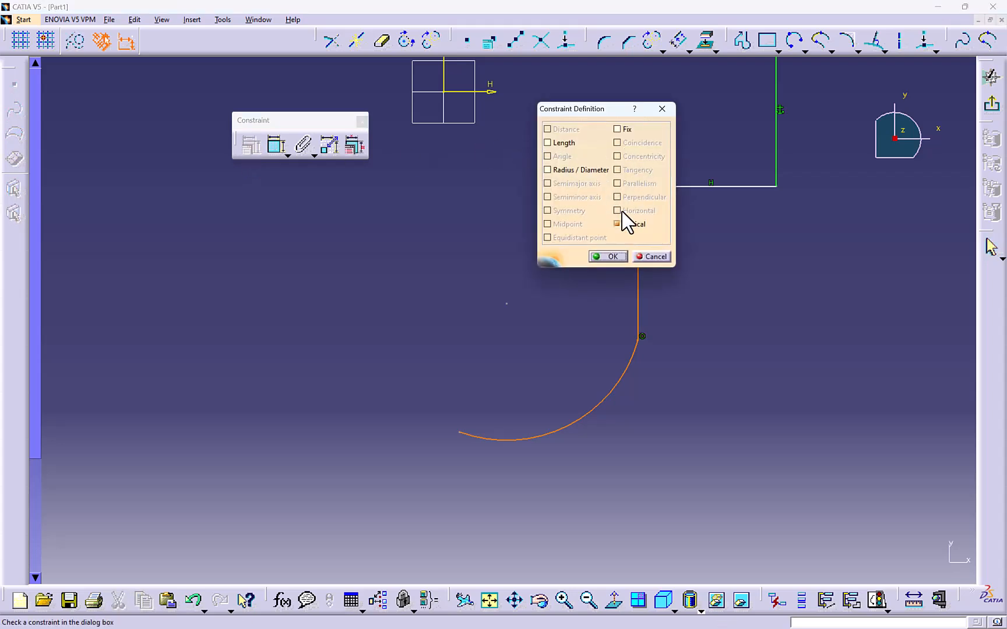
left_click(651, 256)
- Apply a Tangency constraint between the lower vertical line and the arc joined to its end
left_click(639, 298)
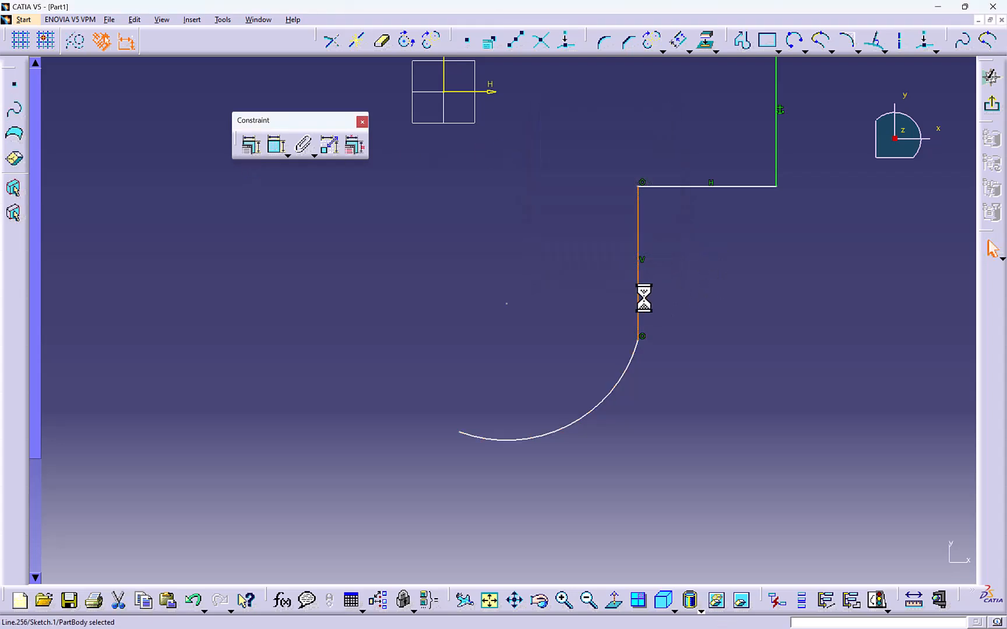
left_click(637, 361, "ctrl")
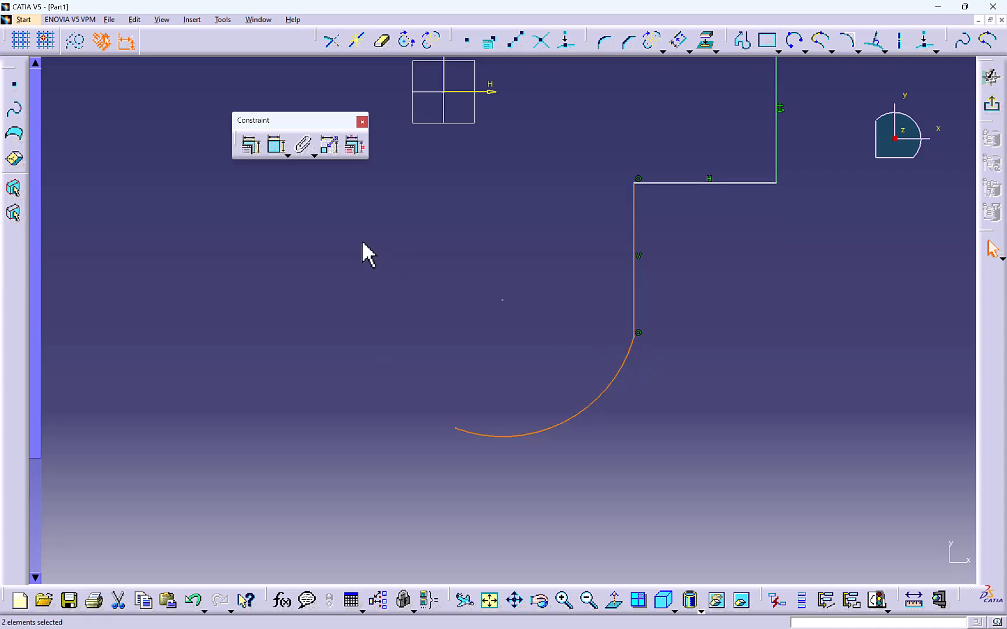
left_click(256, 153)
left_click(617, 170)
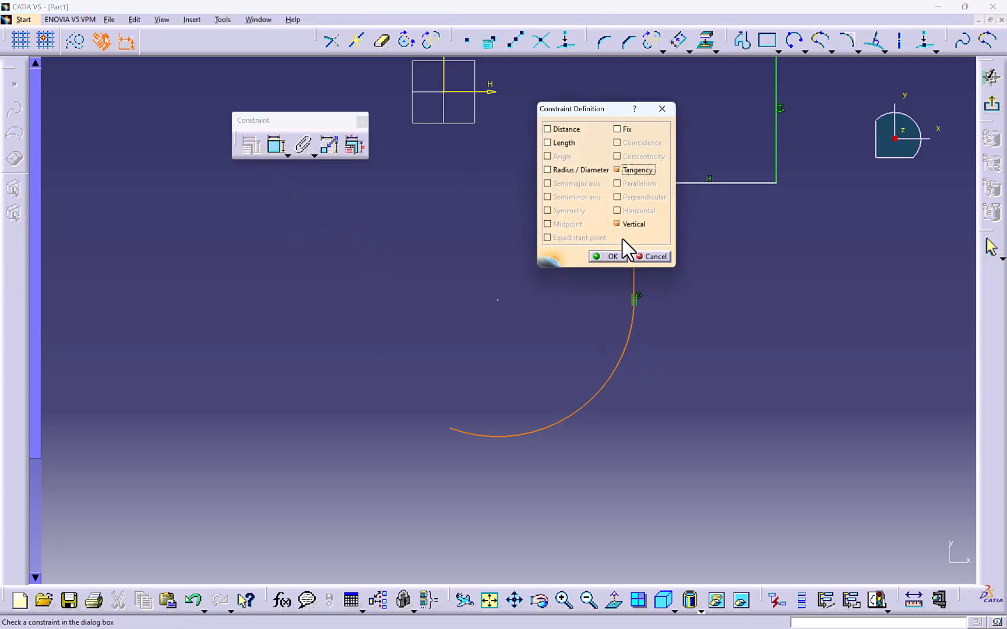
left_click(600, 255)
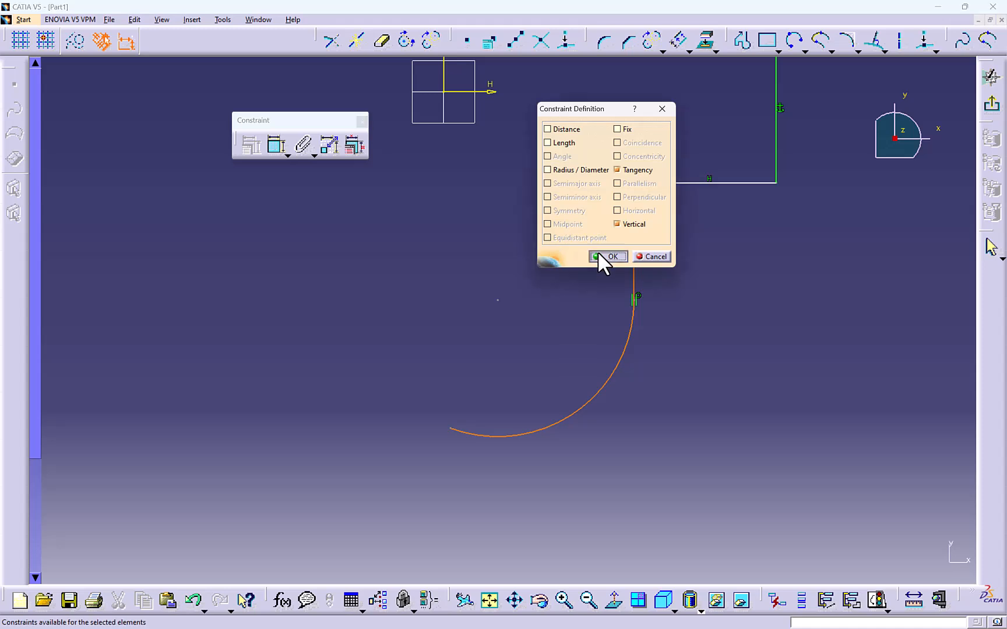
- Apply a Radius / Diameter constraint to the arc
left_click(632, 356)
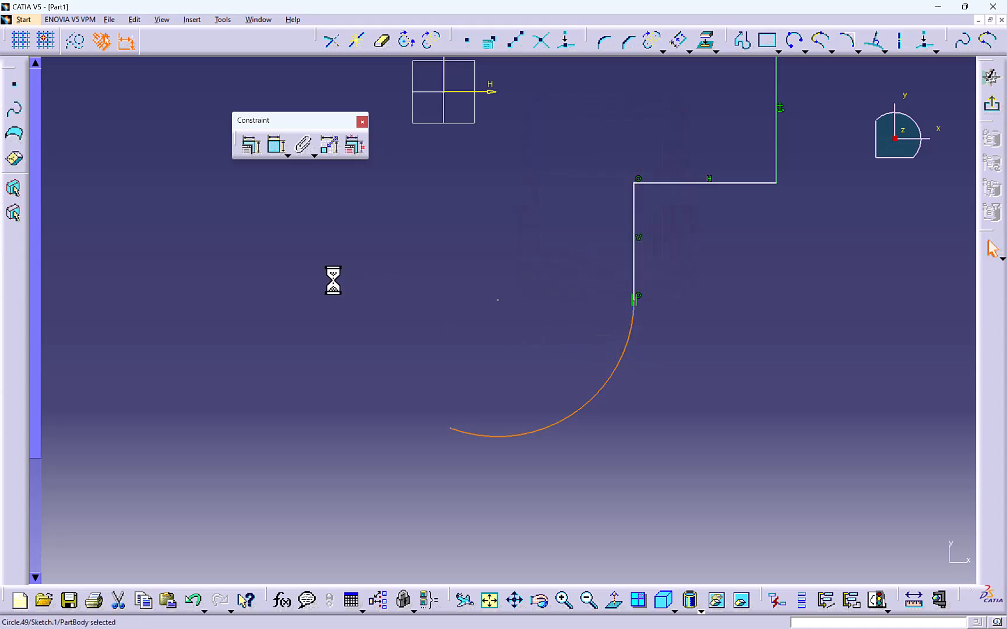
left_click(251, 146)
left_click(549, 171)
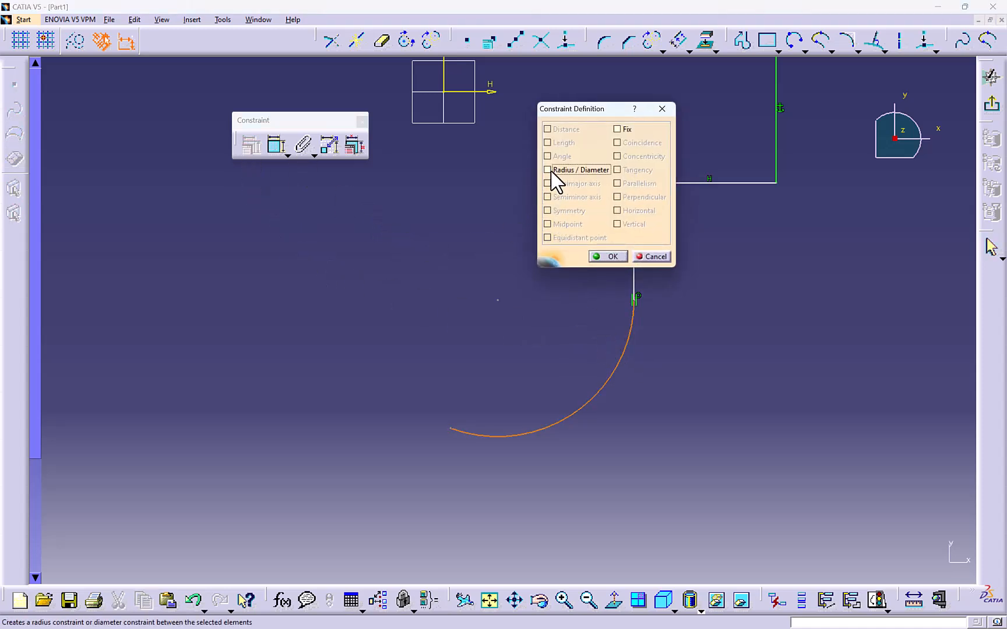
left_click(601, 256)
- Apply a Length constraint to the vertical line that is tangent to the arc
left_click(634, 217)
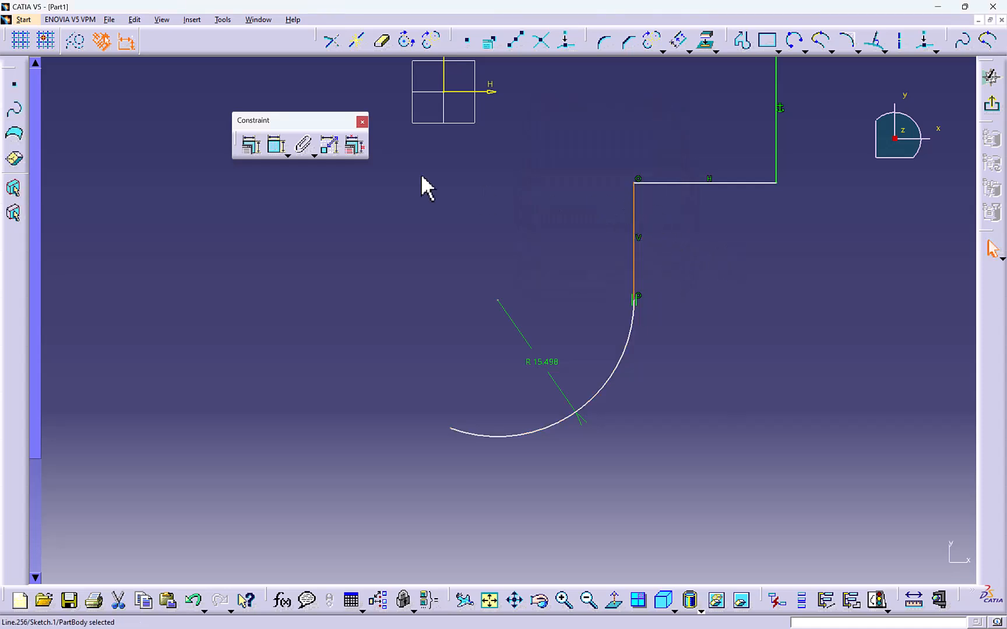
left_click(253, 146)
left_click(547, 143)
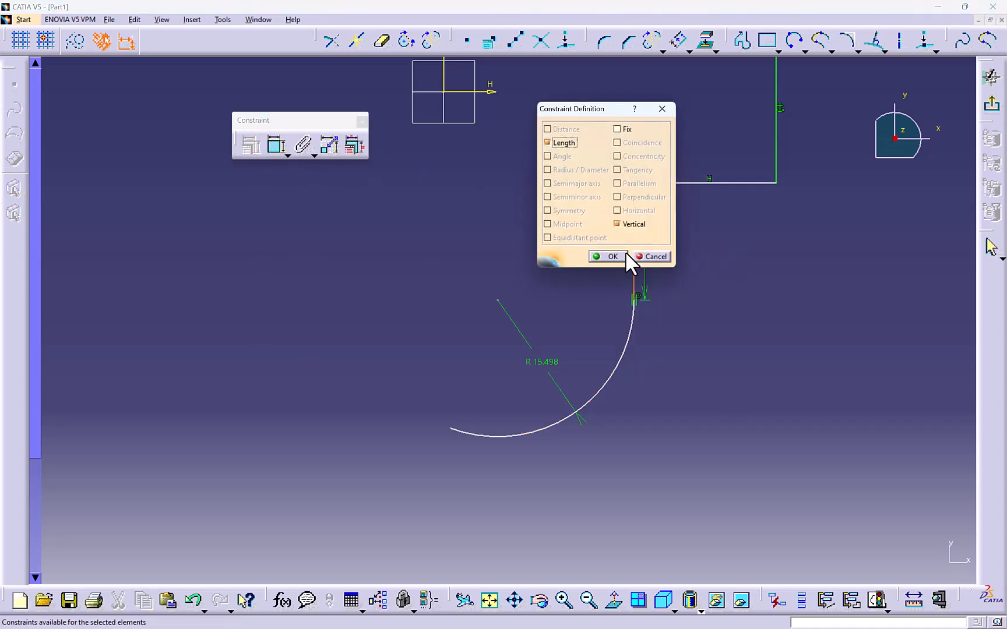
left_click(609, 257)
- Apply a Distance constraint between the corner above the tangent vertical line and the upper right corner of the profile
middle_click_drag(756, 221, 628, 341)
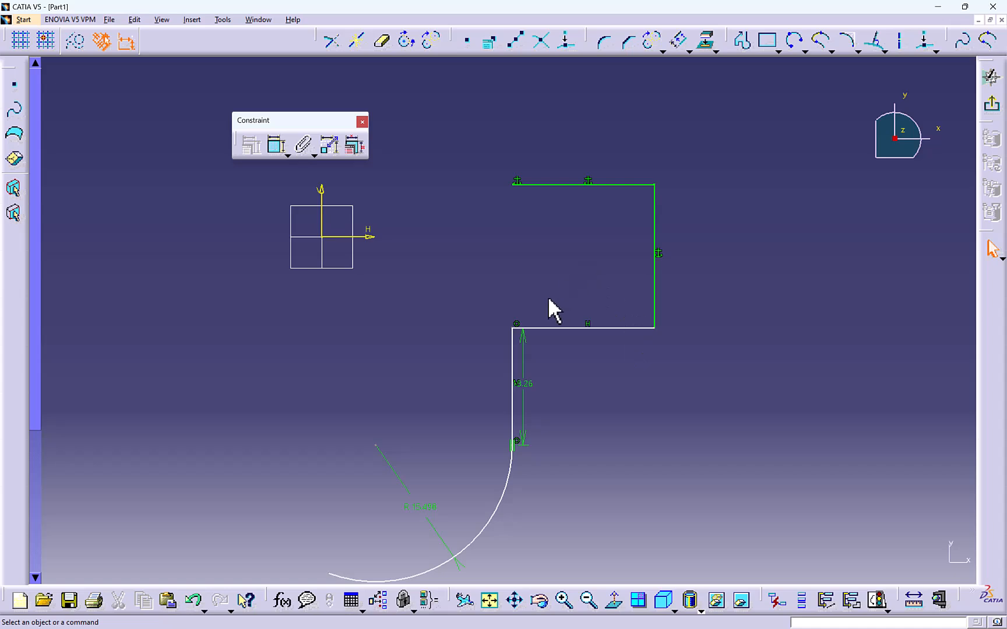
left_click(514, 328)
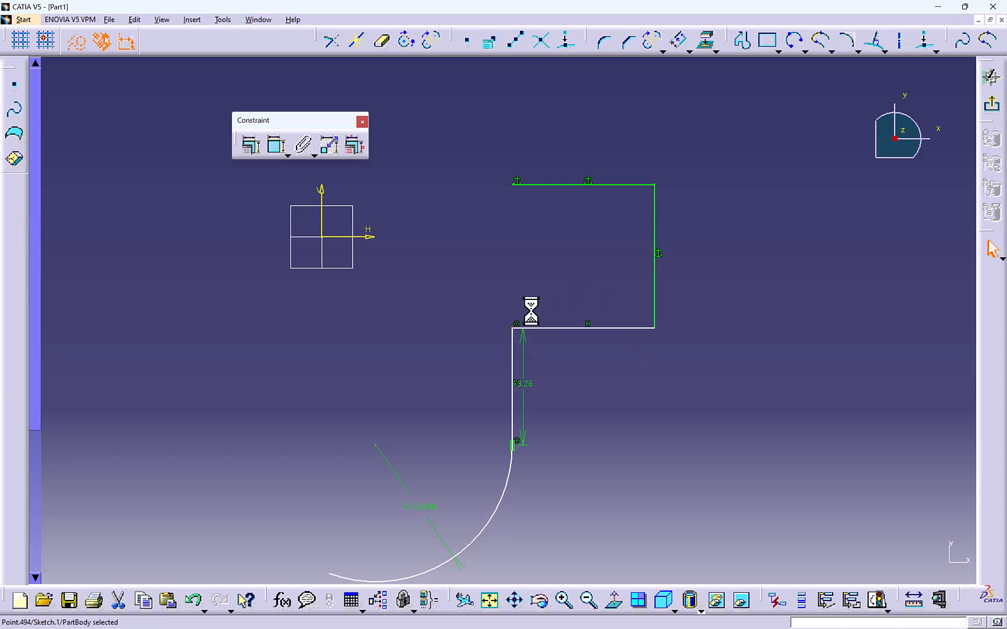
left_click(656, 185, "ctrl")
left_click(252, 144)
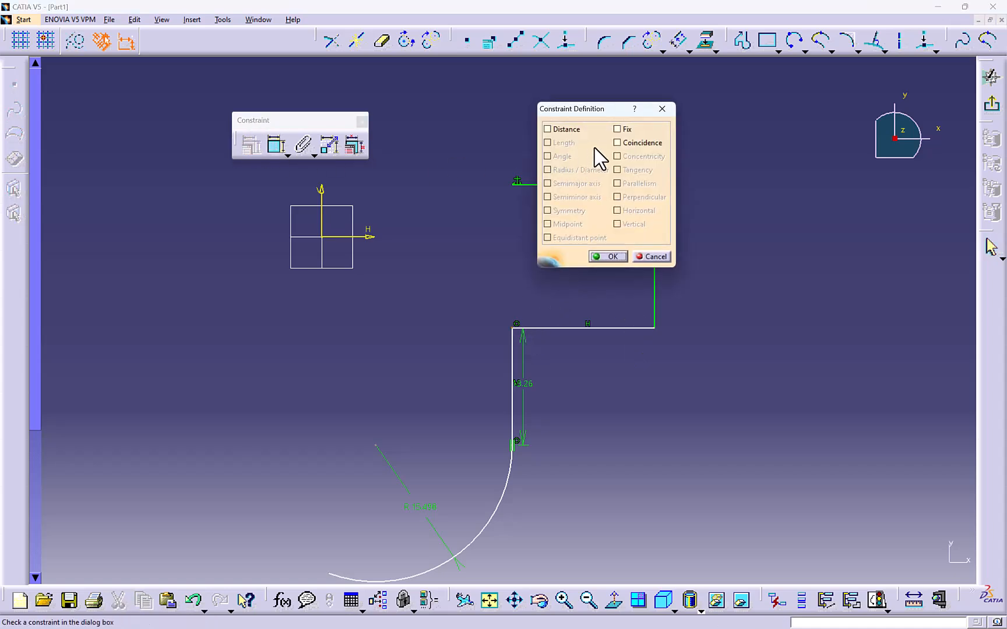
left_click(548, 129)
left_click(612, 257)
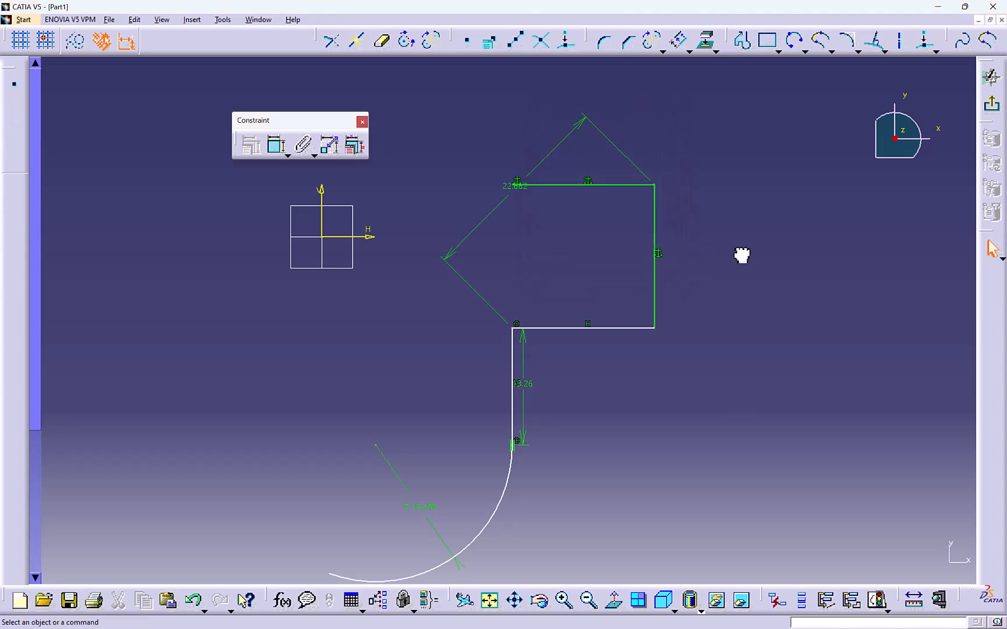
- Move the diagonal distance dimension to the lower right, outside the profile
mouse_move(708, 236)
middle_mouse_down()
mouse_move(708, 198)
mouse_move(710, 218)
middle_mouse_up()
left_click(708, 197)
mouse_move(506, 197)
left_mouse_down()
mouse_move(540, 233)
mouse_move(751, 307)
left_mouse_up()
- Sketch a separate steep slanted line to the left of the sketch axes with the Profile tool
left_click(614, 260)
middle_click_drag(496, 313, 600, 260)
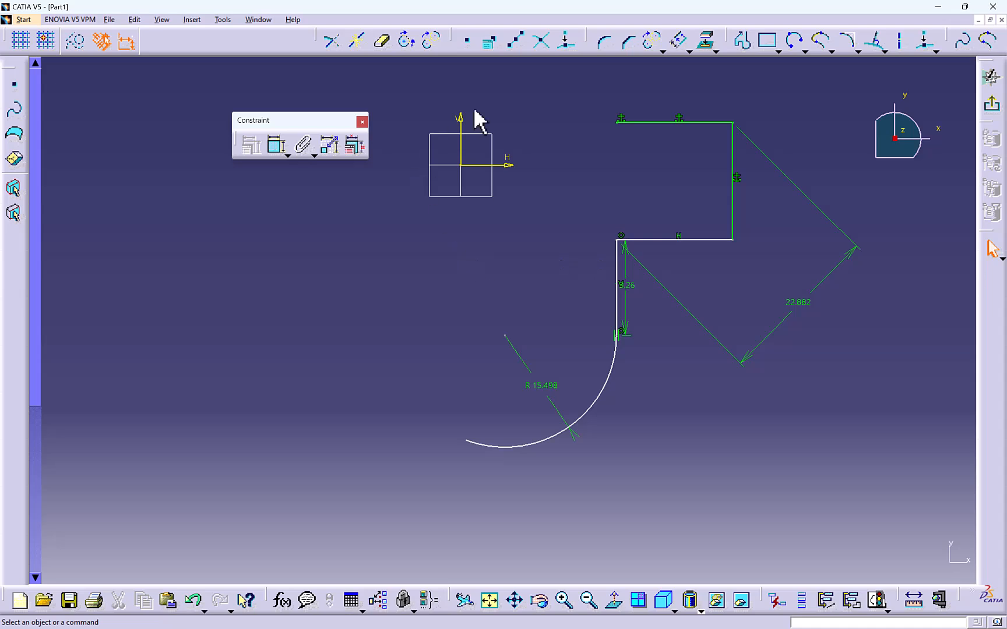
left_click(742, 40)
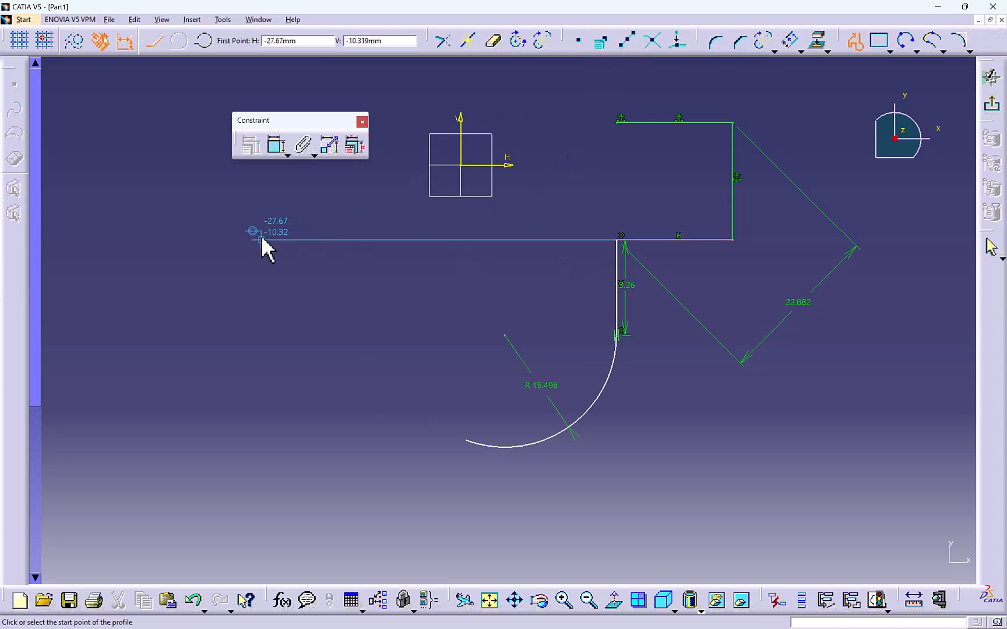
left_click(261, 203)
double_click(211, 313)
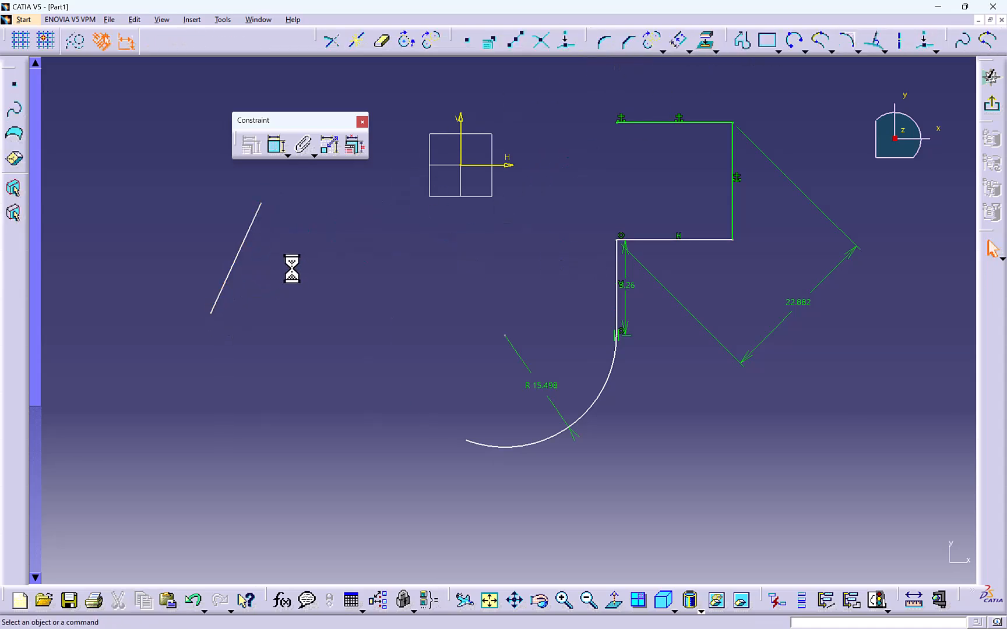
- Apply a Parallelism constraint between the slanted line and the fixed vertical line of the profile
left_click(254, 234)
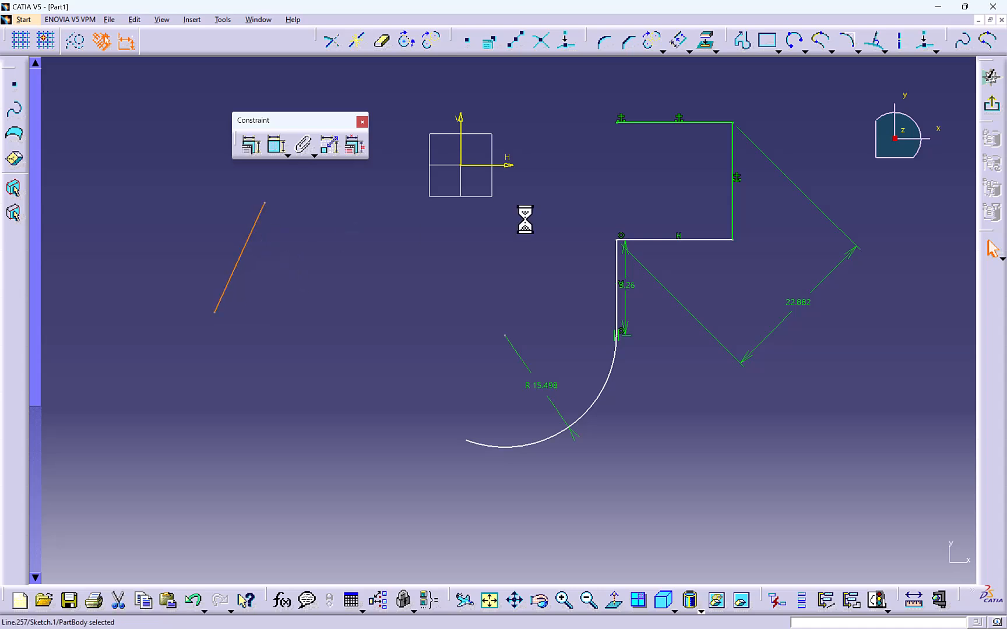
left_click(732, 150, "ctrl")
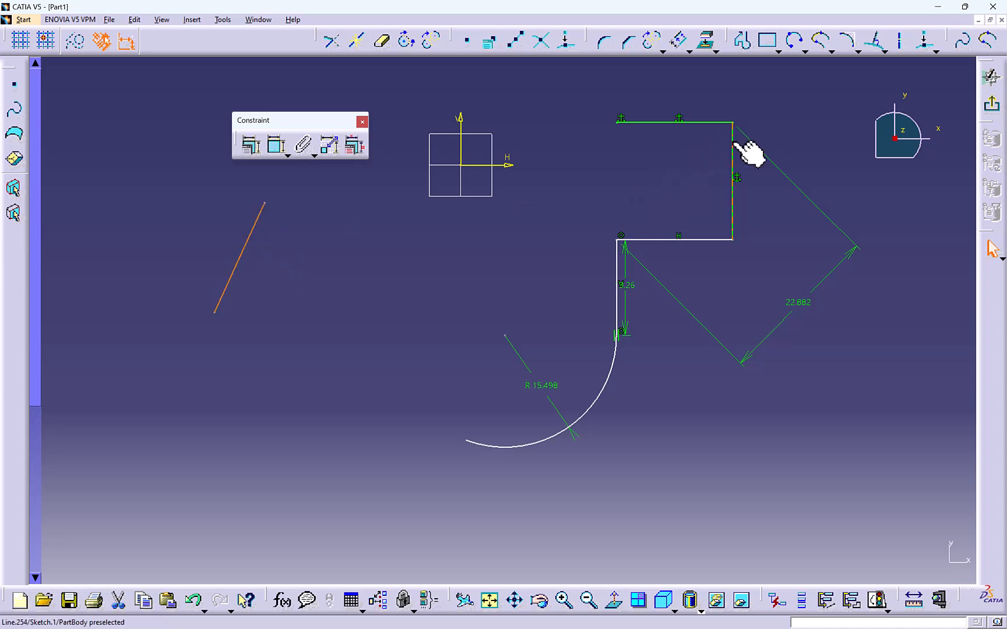
left_click(250, 145)
left_click(616, 183)
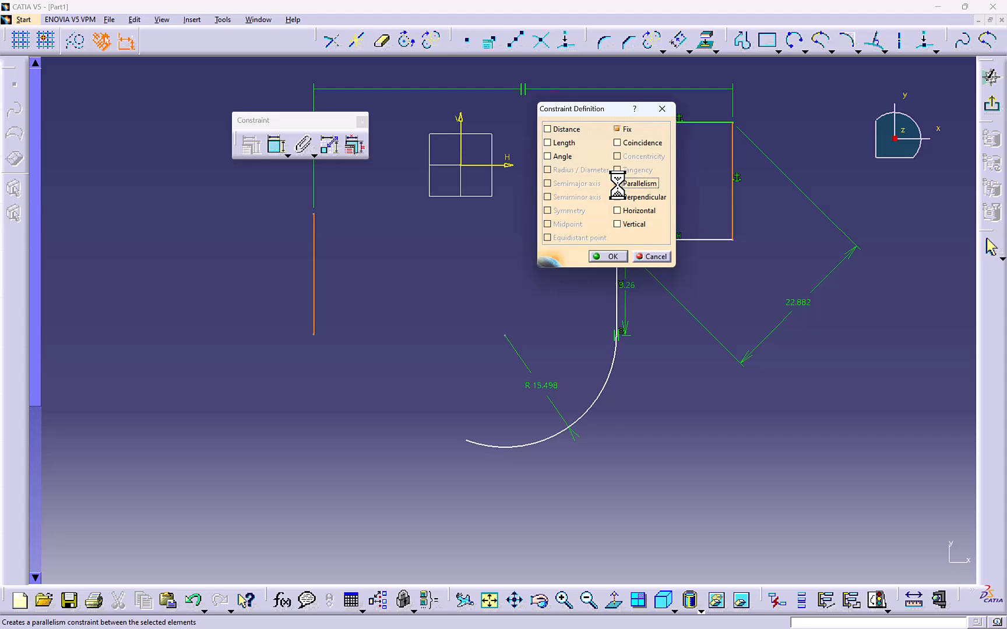
left_click(609, 257)
middle_click_drag(454, 265, 598, 321)
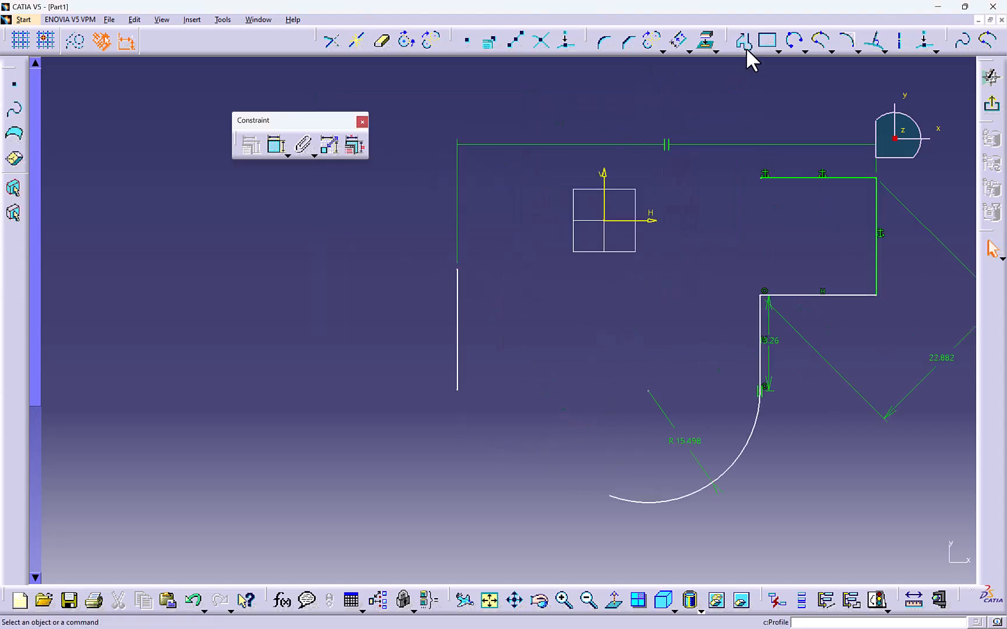
left_click(767, 40)
left_click(233, 257)
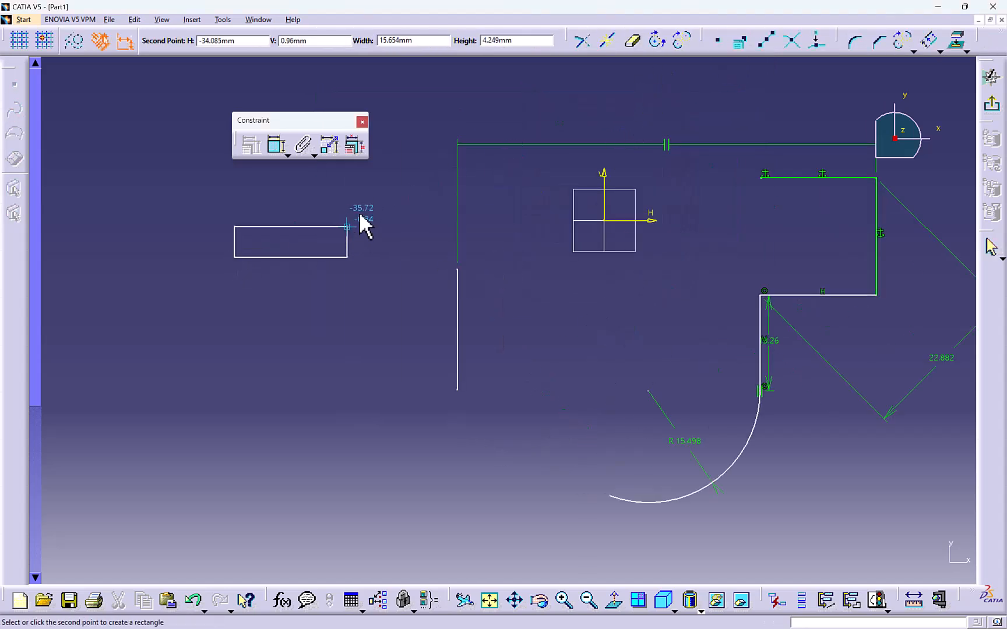
key("Escape")
- Sketch a slanted line rising to the right, left of the separate vertical line, with the Profile tool
left_click(741, 43)
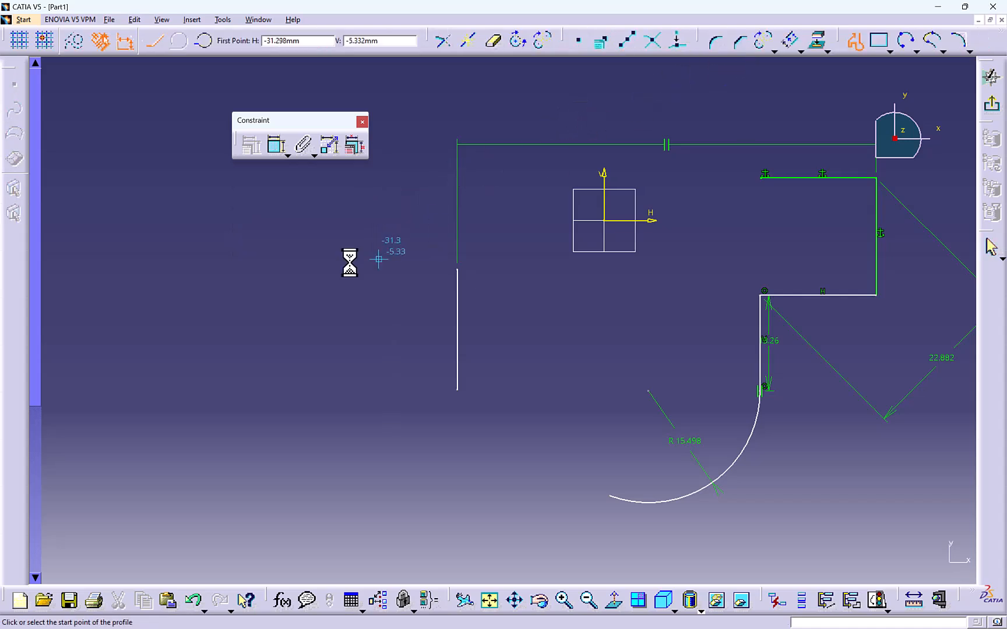
left_click(280, 284)
left_click(399, 211)
- Apply a Perpendicular constraint between the new slanted line and the separate vertical line beside it
left_click(375, 229)
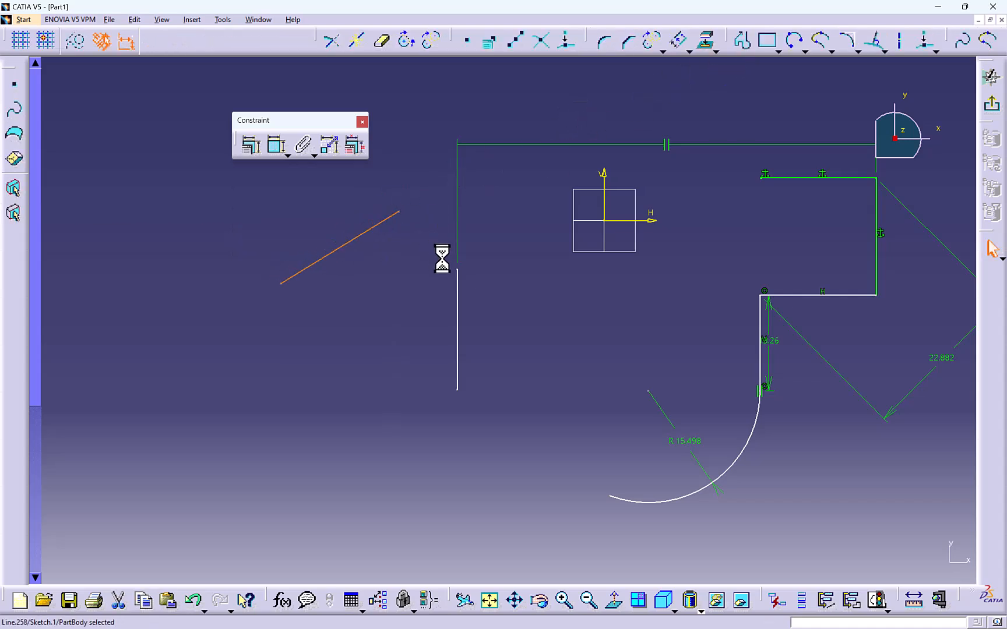
left_click(458, 283, "ctrl")
left_click(276, 145)
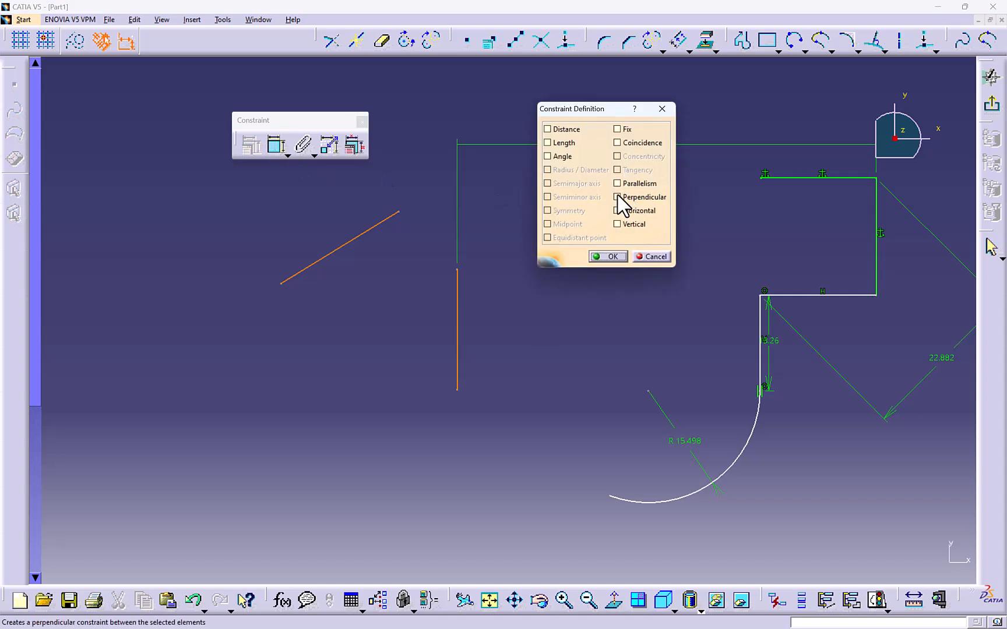
left_click(617, 197)
left_click(621, 254)
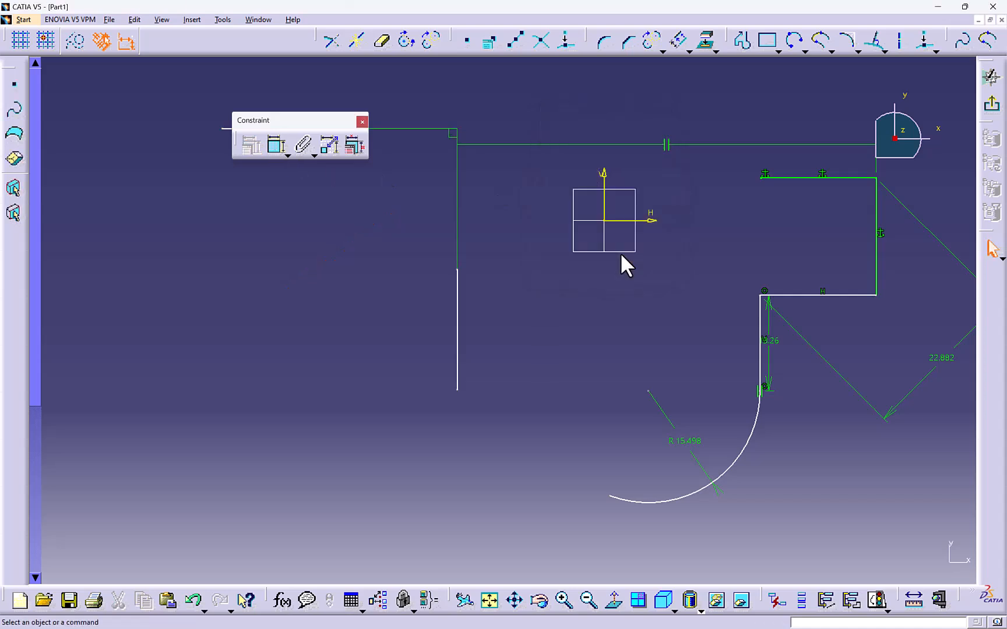
- Delete all the sketched lines, the arc and their constraints, clearing the sketch
left_click(615, 255)
mouse_move(615, 255)
middle_mouse_down()
mouse_move(615, 367)
mouse_move(564, 245)
mouse_move(563, 198)
middle_mouse_up()
left_click(565, 245)
middle_click_drag(563, 198, 611, 346)
middle_click_drag(540, 283, 569, 331)
left_click_drag(310, 189, 771, 427)
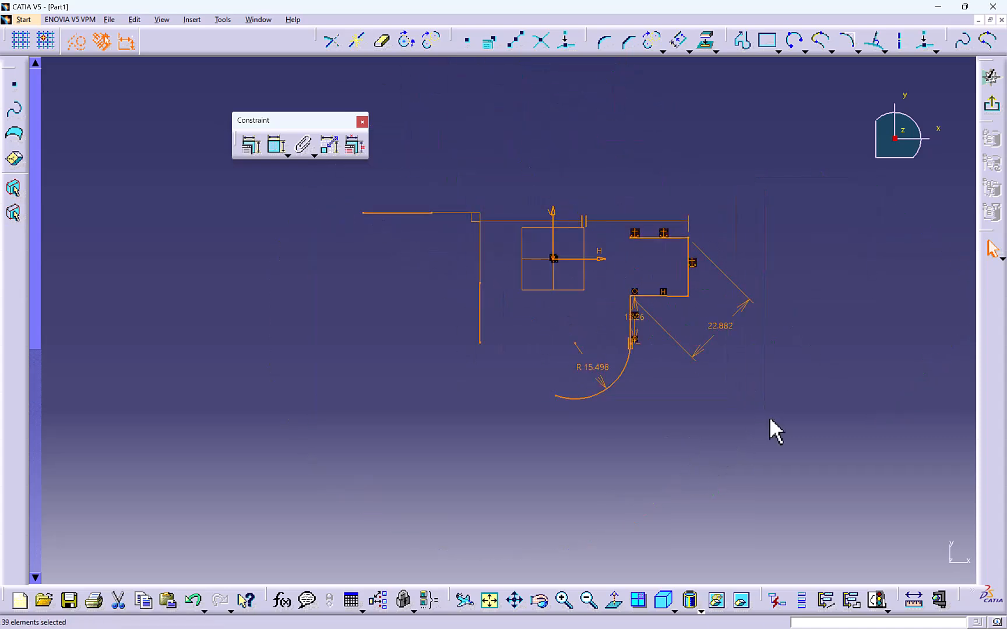
key("Delete")
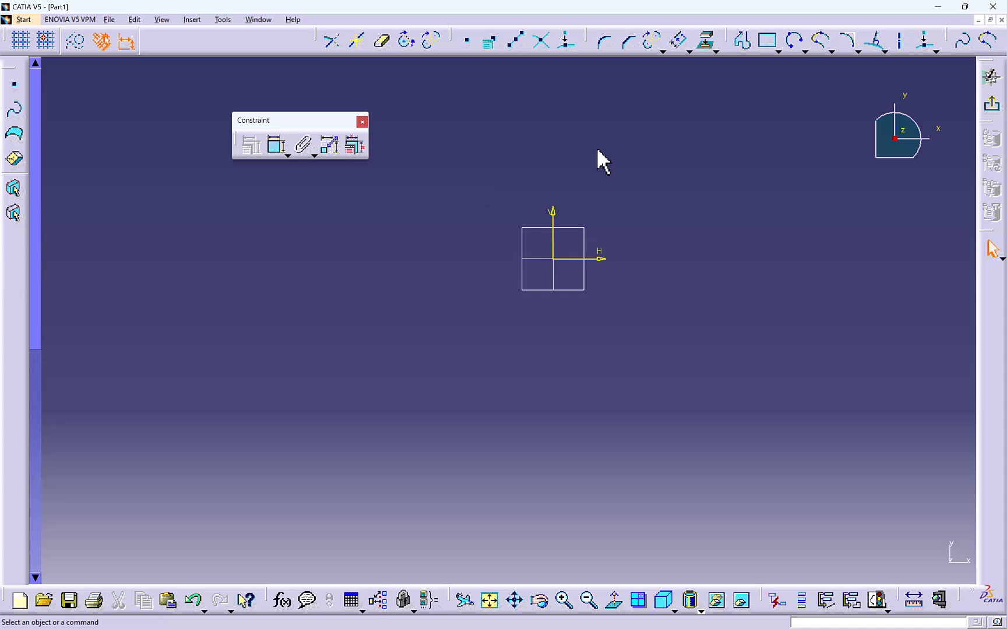
- Sketch a rectangle beside the origin and stretch its sides so that it extends across the vertical axis
left_click(767, 40)
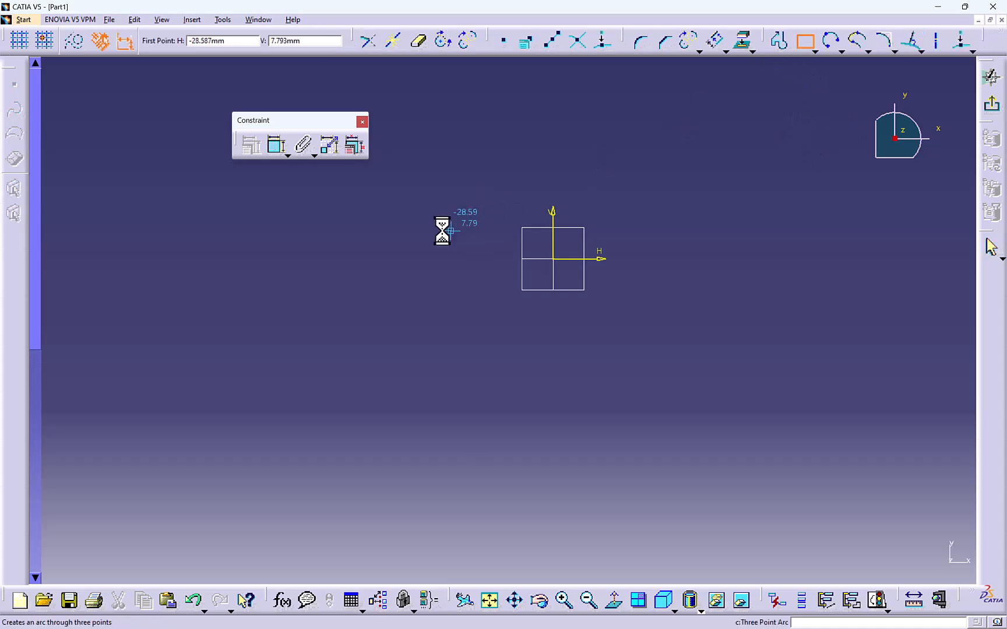
left_click(387, 223)
left_click(487, 357)
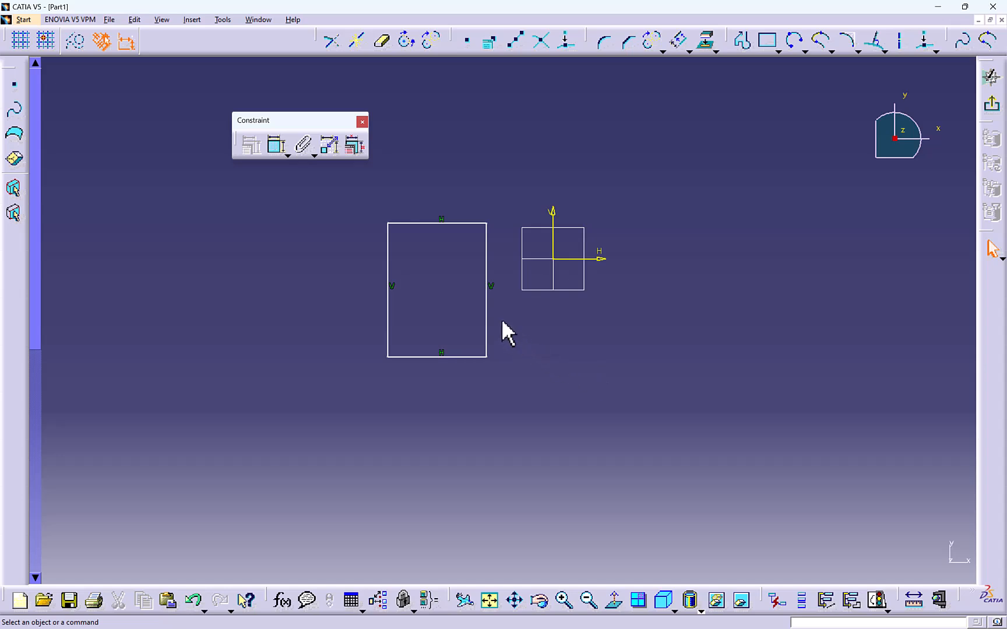
left_click_drag(490, 312, 566, 293)
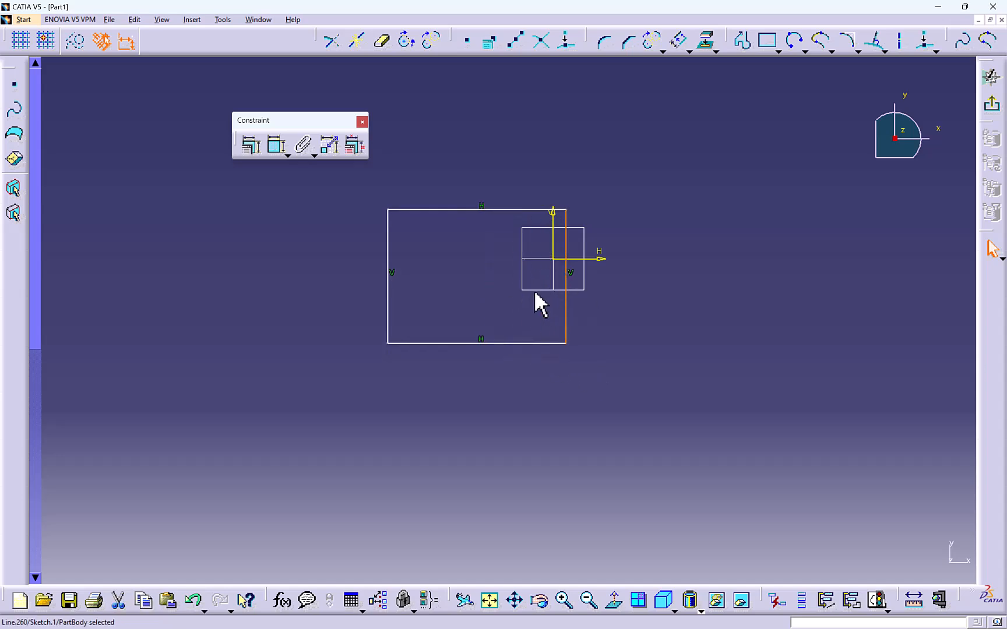
left_click_drag(455, 209, 458, 218)
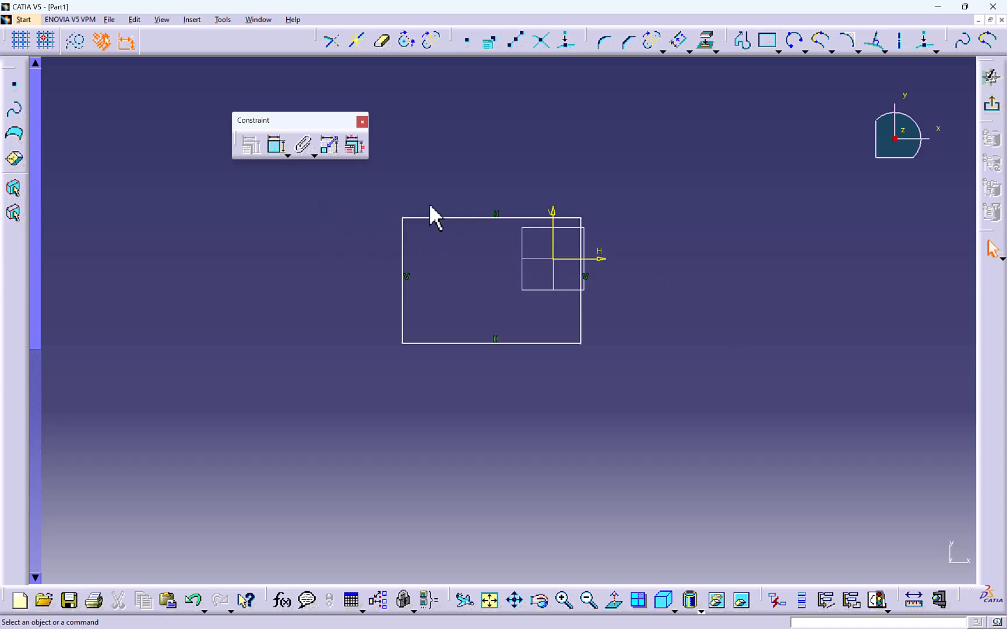
- Apply a Symmetry constraint between the rectangle's two vertical sides about the V axis
left_click(405, 262)
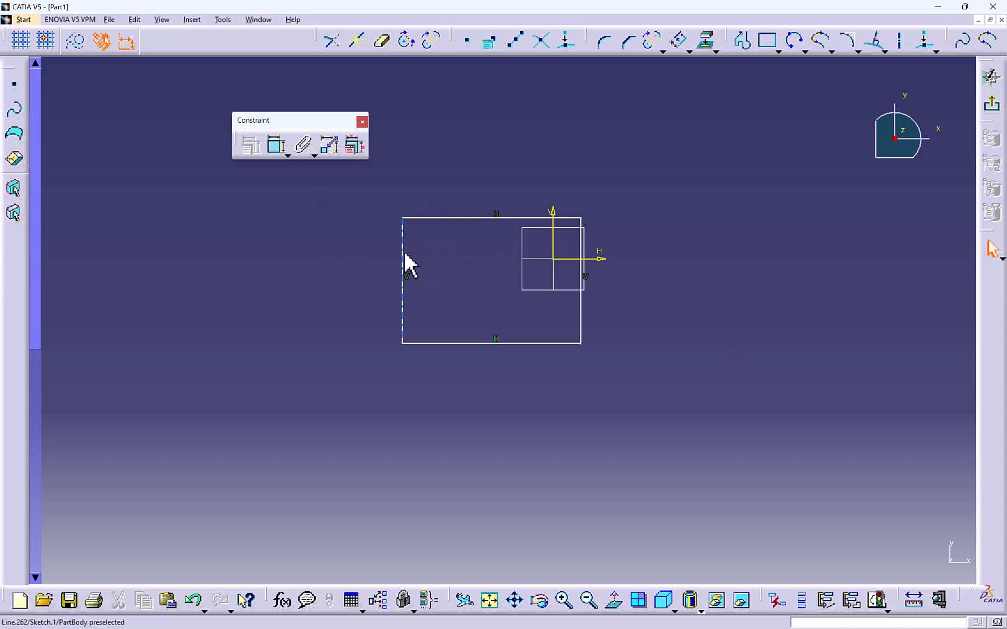
left_click(581, 303, "ctrl")
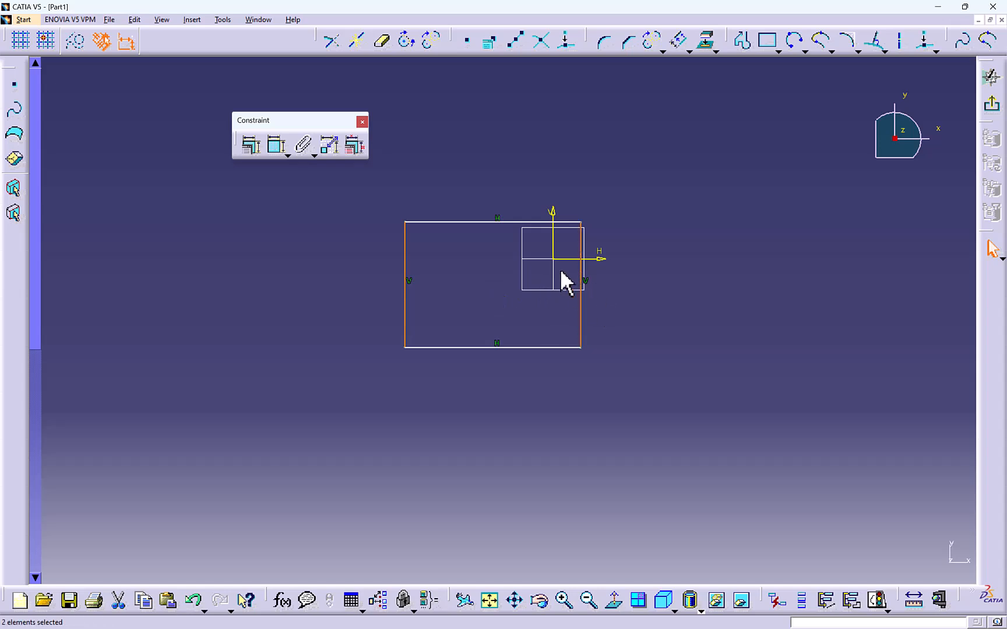
left_click(552, 244, "ctrl")
left_click(252, 147)
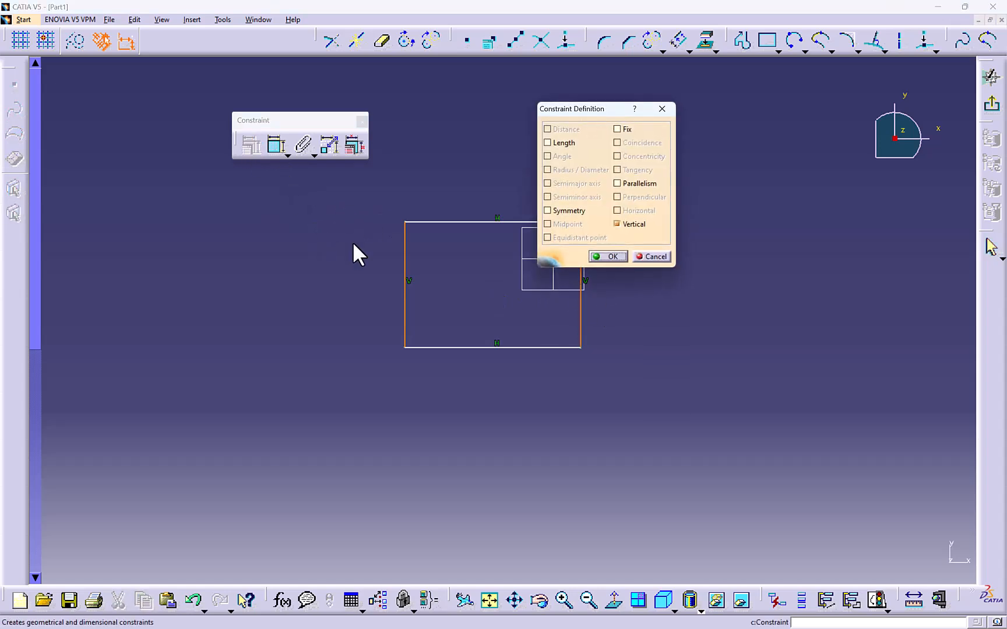
left_click(559, 211)
left_click(606, 256)
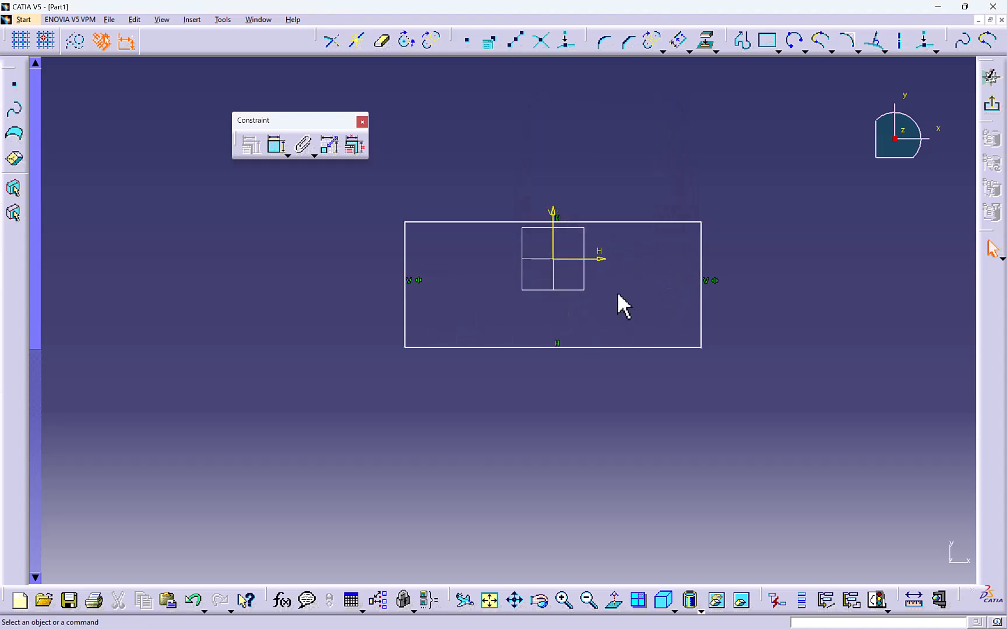
- Apply a Symmetry constraint between the rectangle's two horizontal sides about the H axis, and pull its lower-left corner inward to test the symmetry
left_click(611, 347)
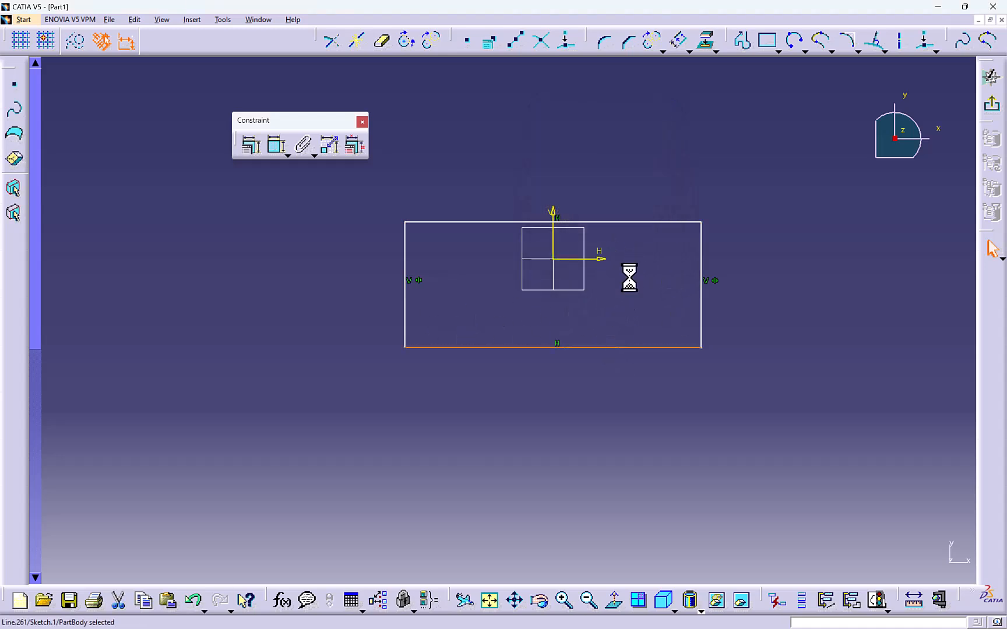
left_click(639, 222, "ctrl")
left_click(596, 259, "ctrl")
left_click(251, 146)
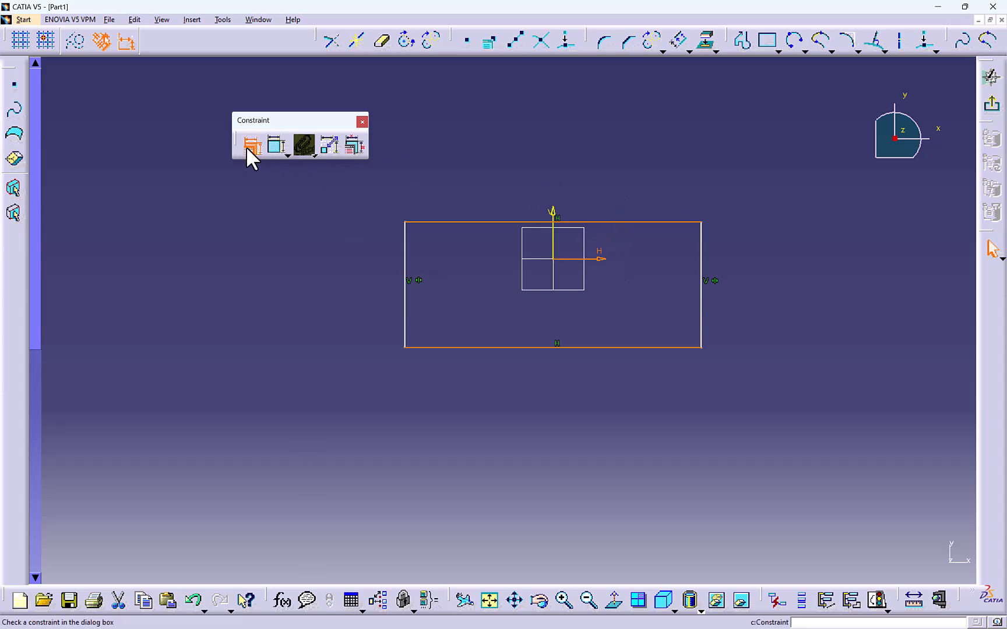
left_click(547, 211)
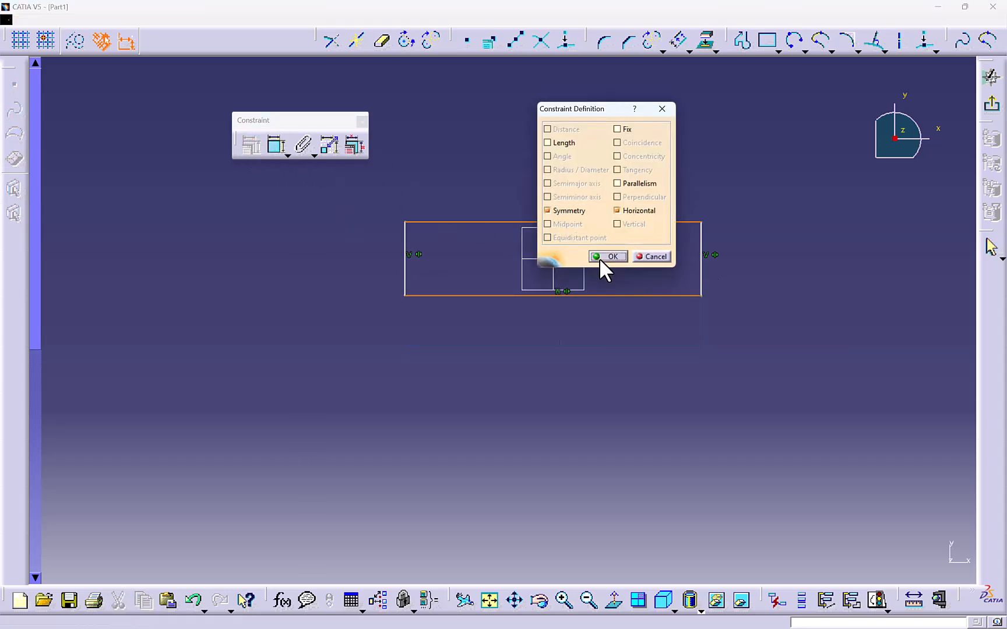
left_click(607, 256)
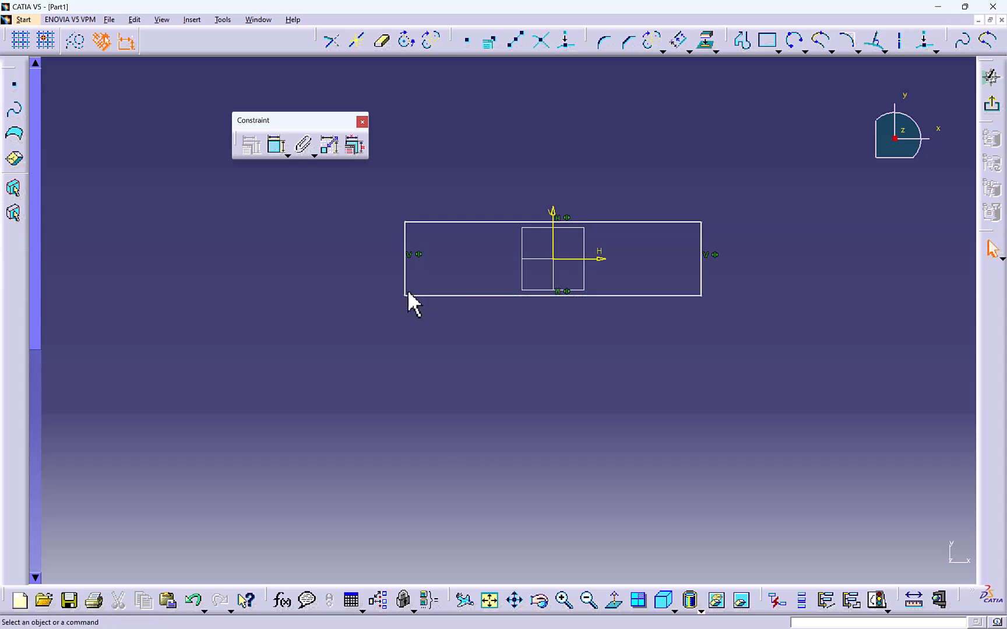
left_click_drag(406, 297, 475, 302)
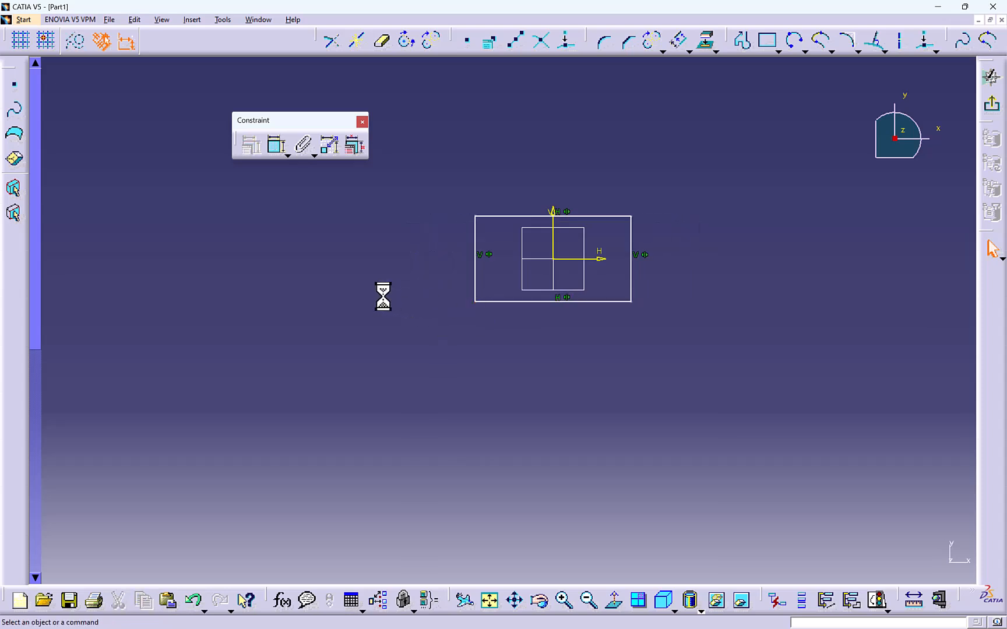
- Check the constraint options for the rectangle's left side alone, and delete the whole rectangle with its constraints
middle_click_drag(405, 296, 464, 285)
left_click(532, 225)
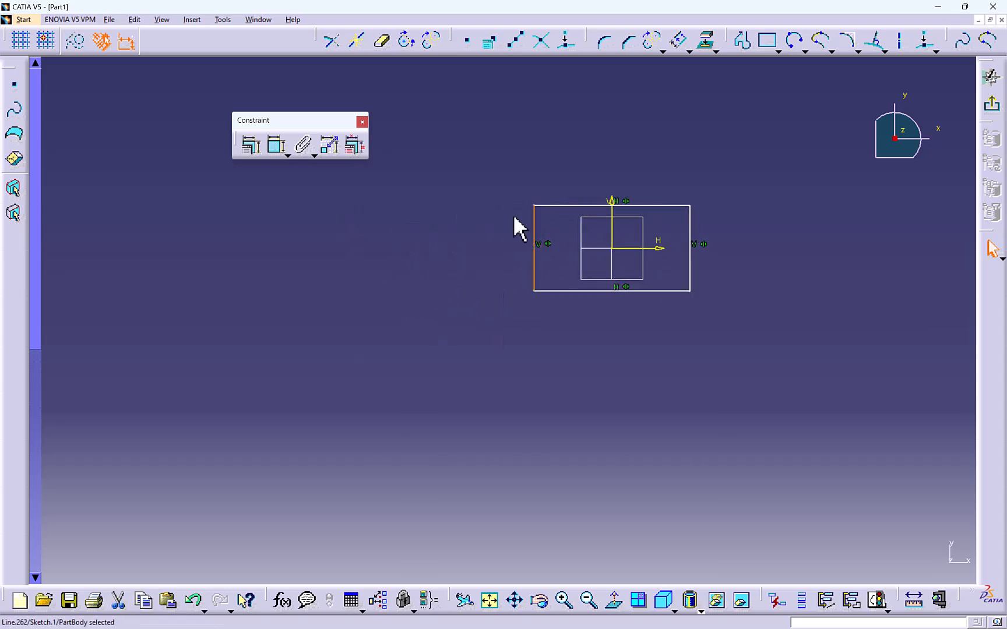
left_click(253, 146)
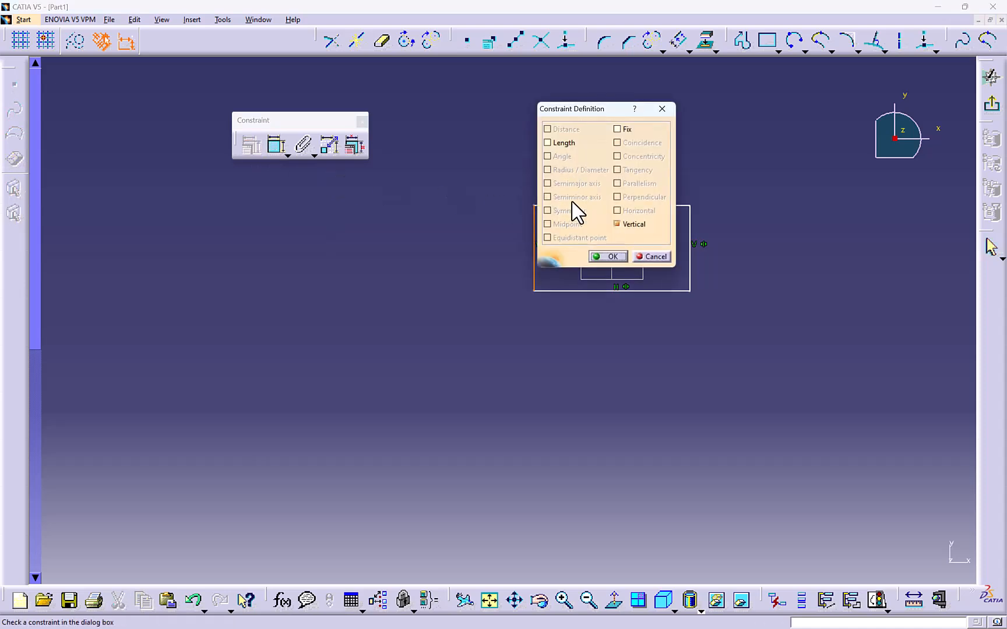
left_click(619, 256)
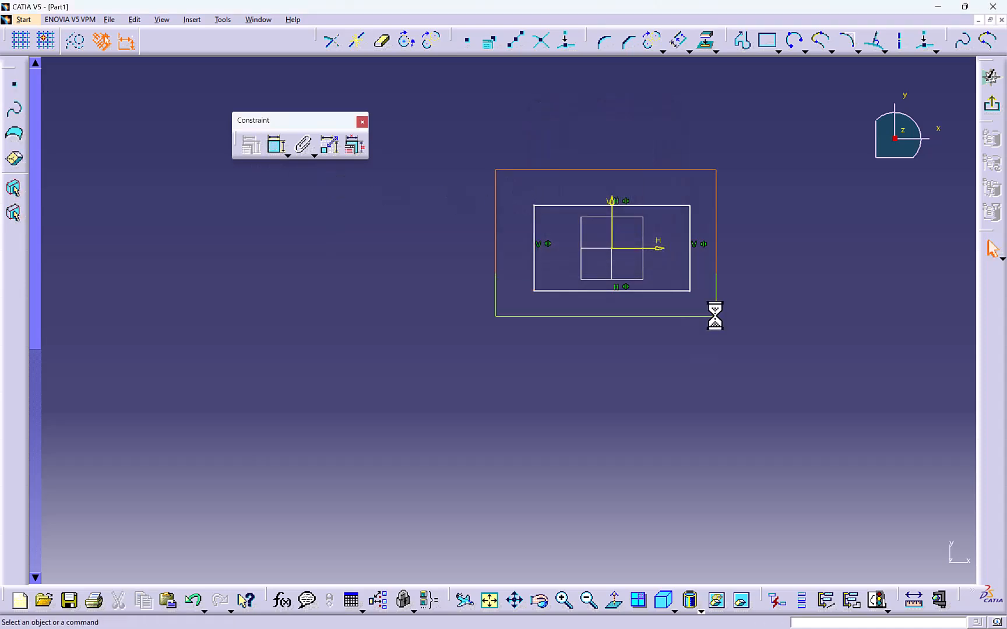
key("Delete")
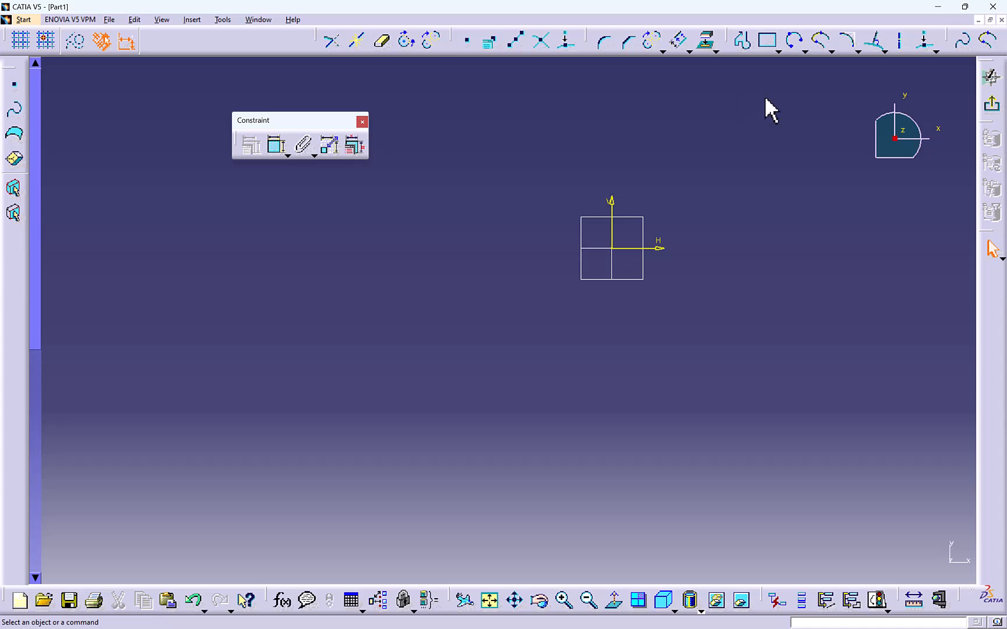
- Sketch an upright ellipse centred on the origin, about 52 mm tall and 29 mm wide
left_click(192, 20)
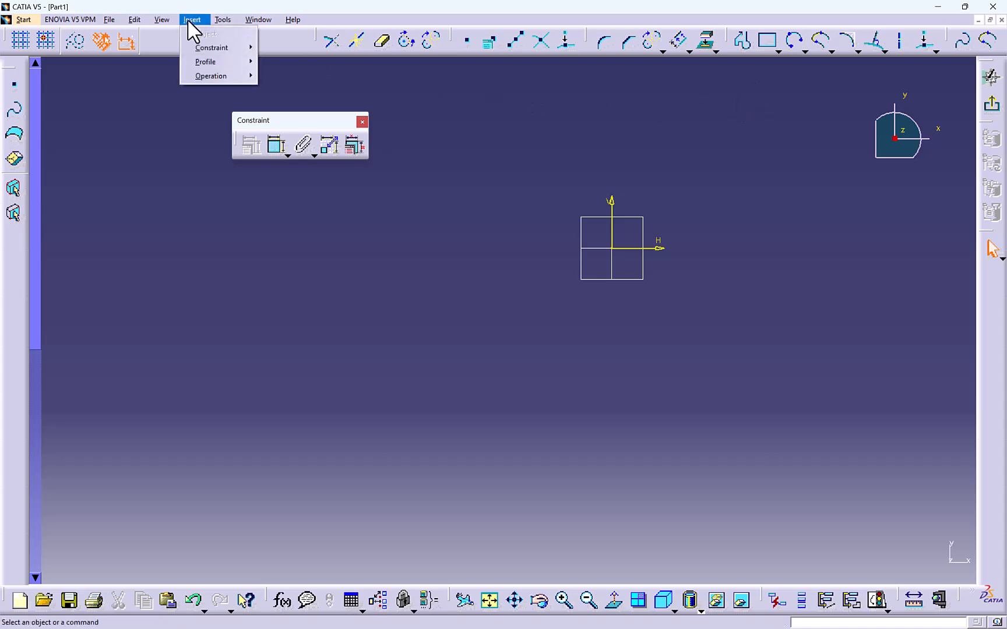
mouse_move(201, 57)
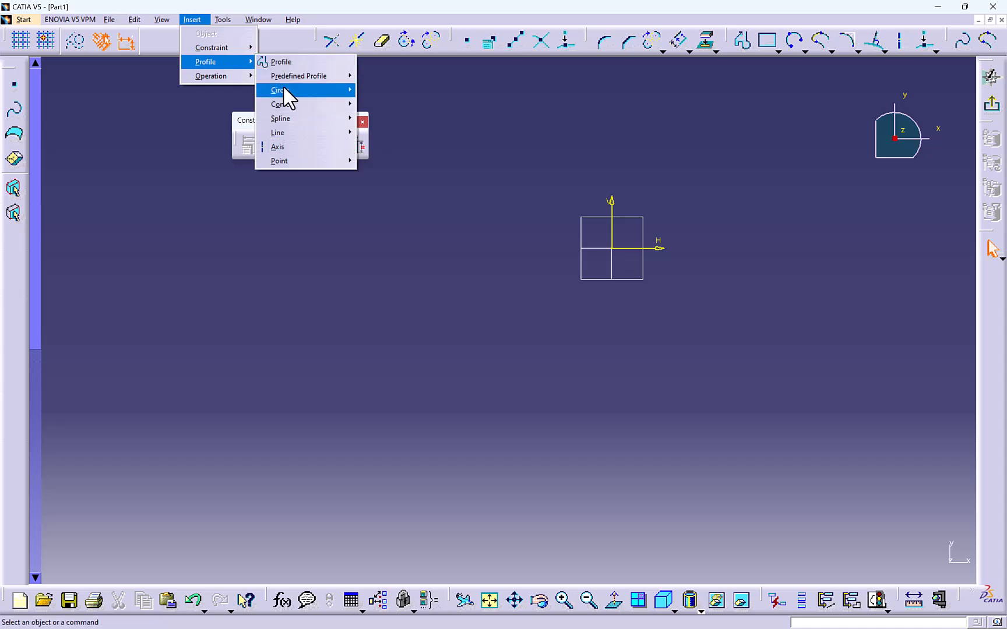
mouse_move(299, 105)
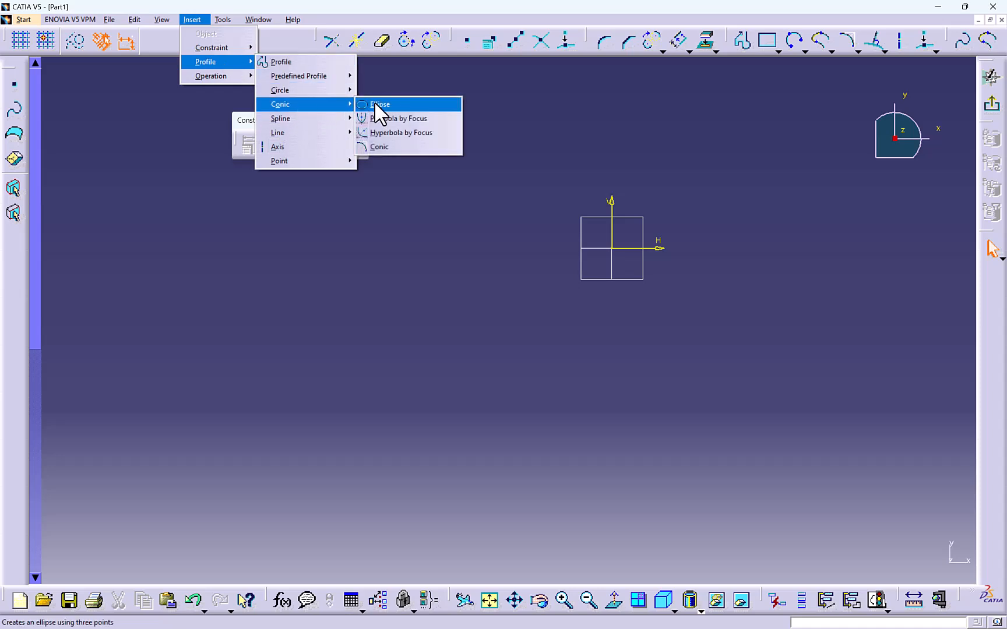
left_click(419, 107)
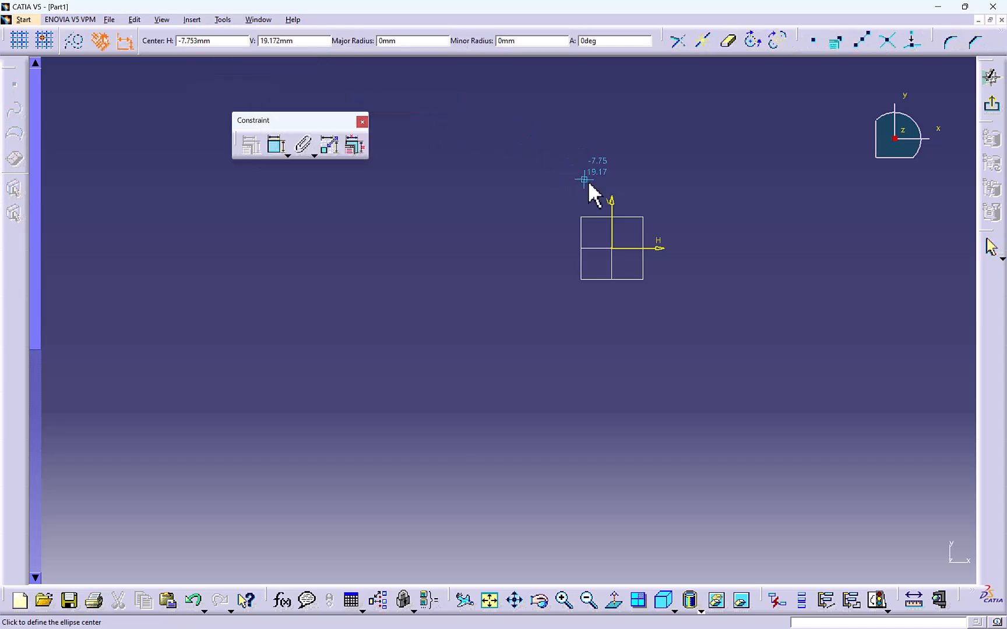
left_click(611, 248)
left_click(613, 154)
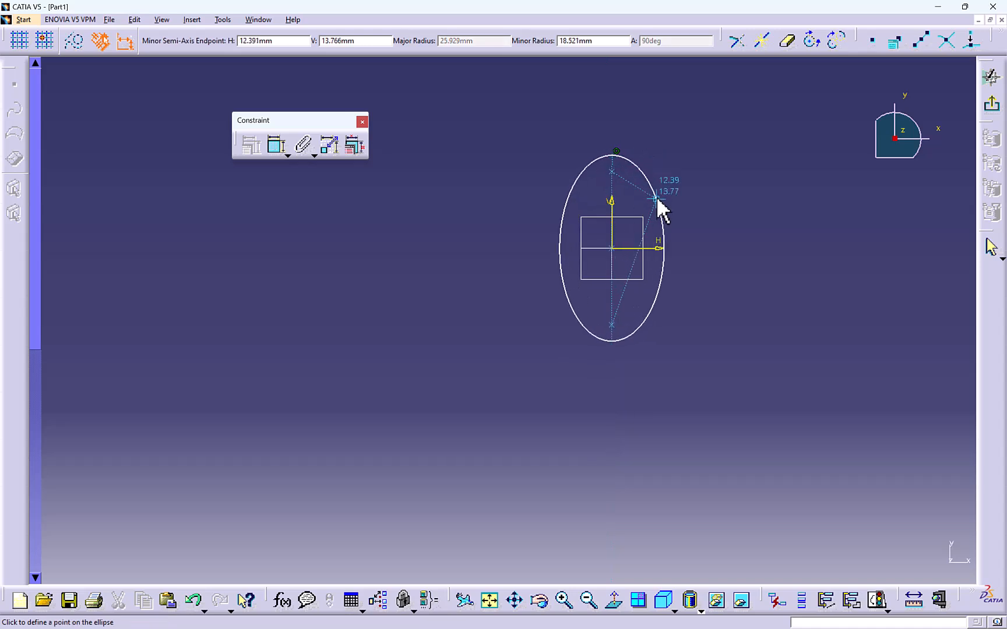
left_click(657, 198)
- Apply Semimajor axis and Semiminor axis constraints to the ellipse
left_click(600, 158)
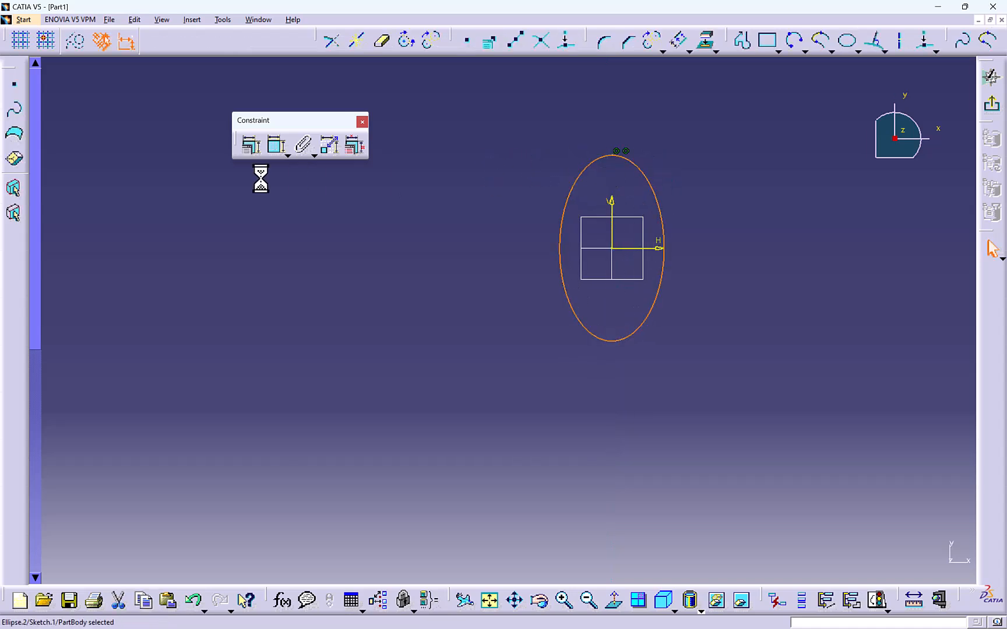
left_click(252, 145)
left_click(547, 183)
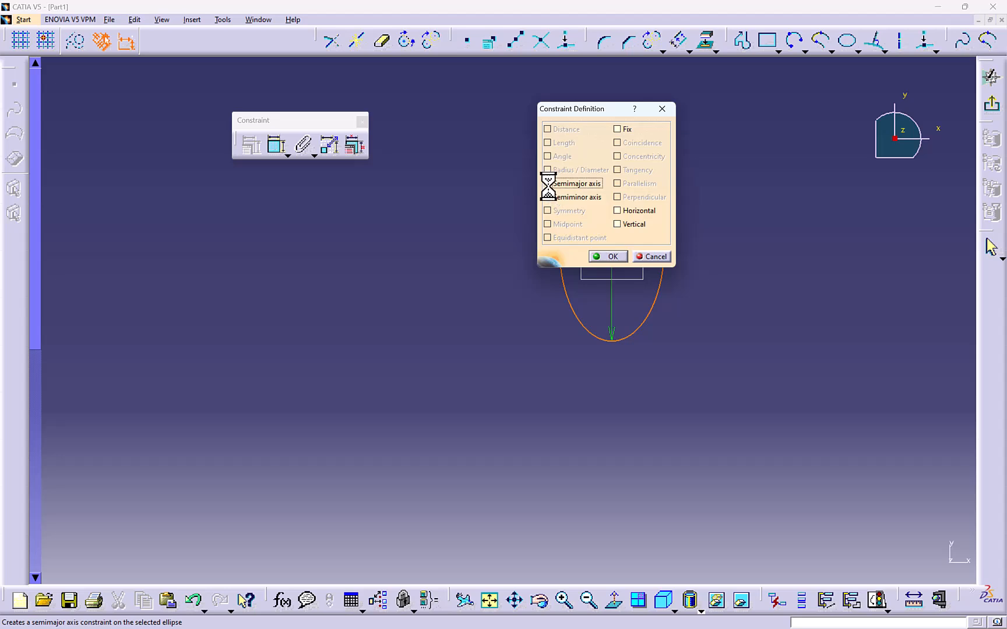
left_click(547, 197)
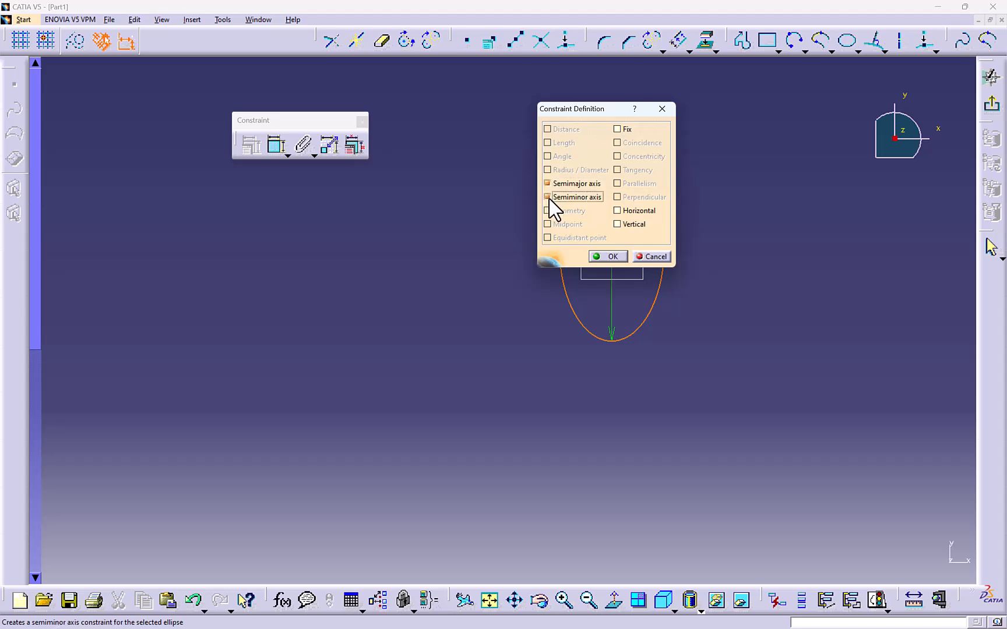
left_click(608, 257)
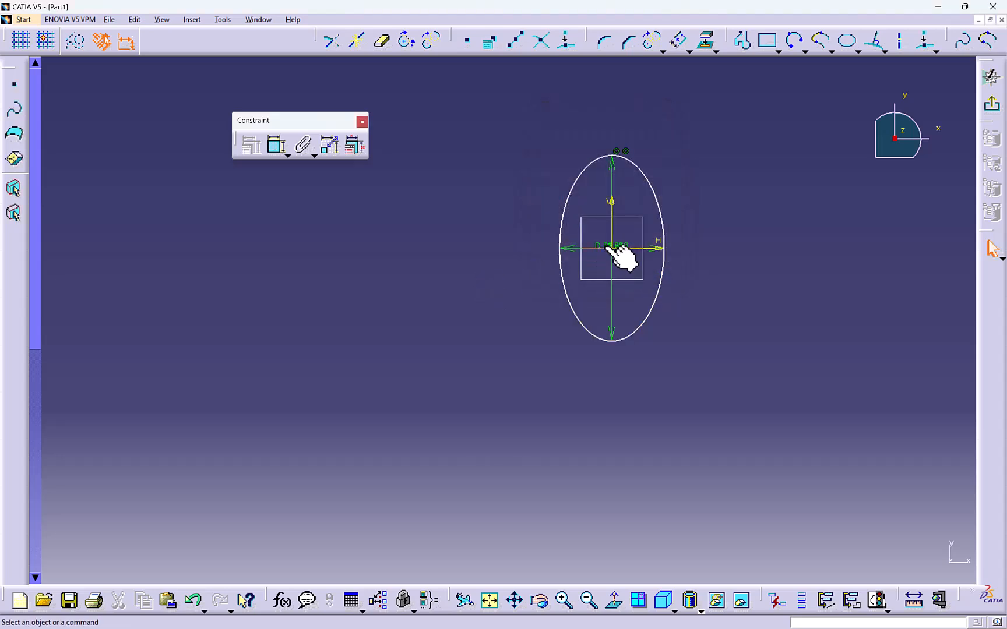
- Move the two axis dimensions outside the ellipse, the width below it and the height to its right
key("ctrl+v")
left_click(593, 278)
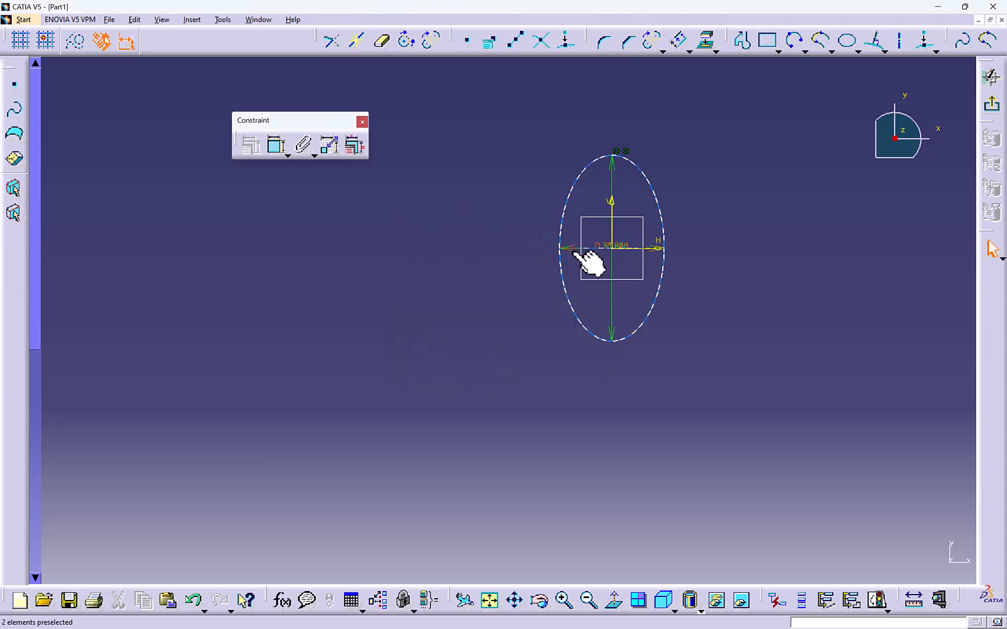
left_click(561, 275)
left_click(755, 314)
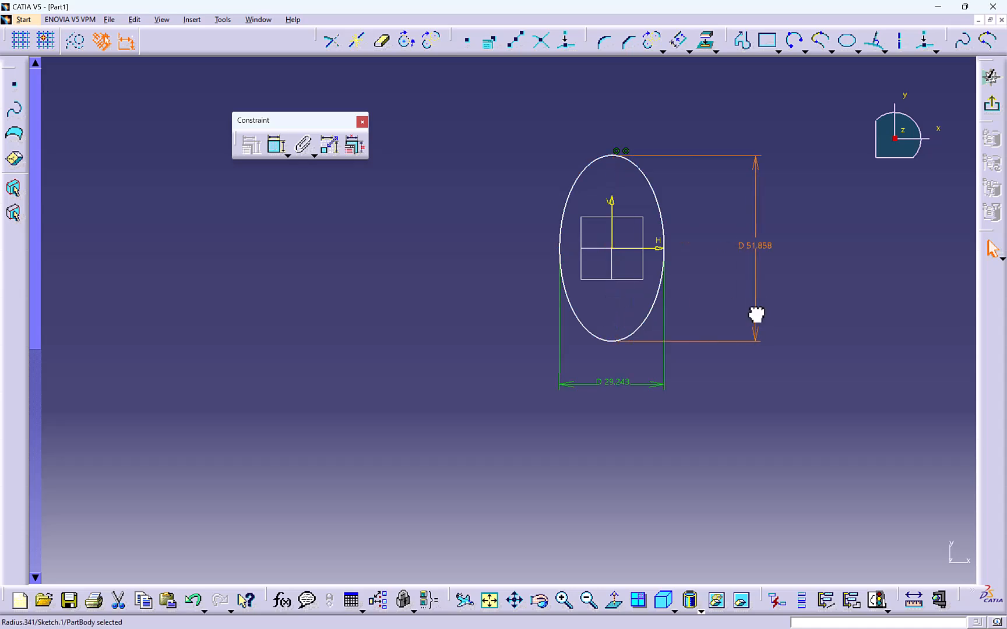
- Sketch a nearly horizontal line about 65 mm long left of the ellipse and a separate vertical line below it with the Profile tool
mouse_move(472, 241)
middle_mouse_down()
mouse_move(537, 231)
mouse_move(439, 254)
mouse_move(409, 244)
middle_mouse_up()
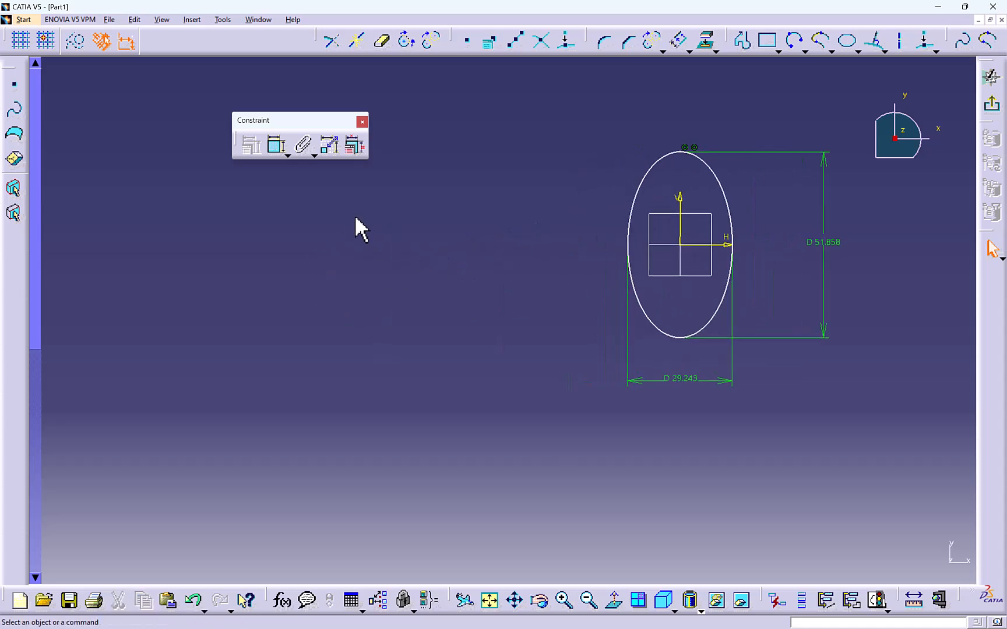
left_click(741, 41)
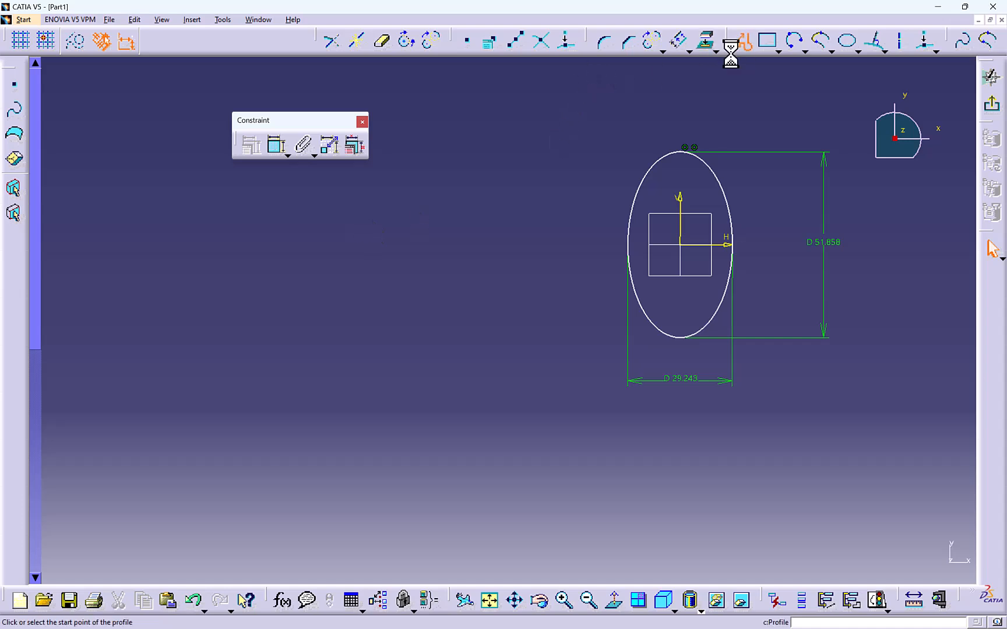
left_click(260, 215)
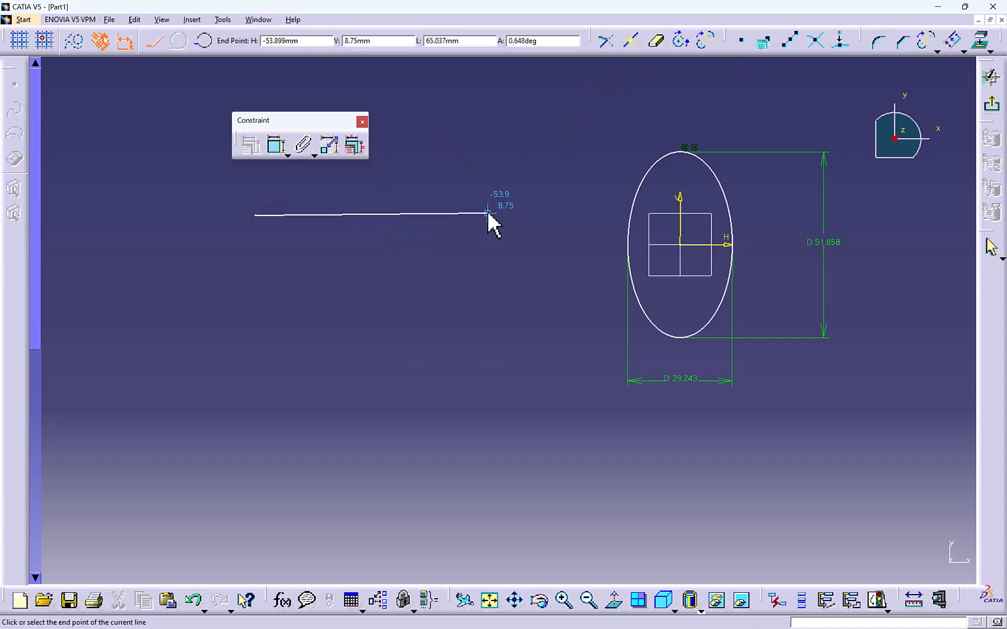
key("Escape")
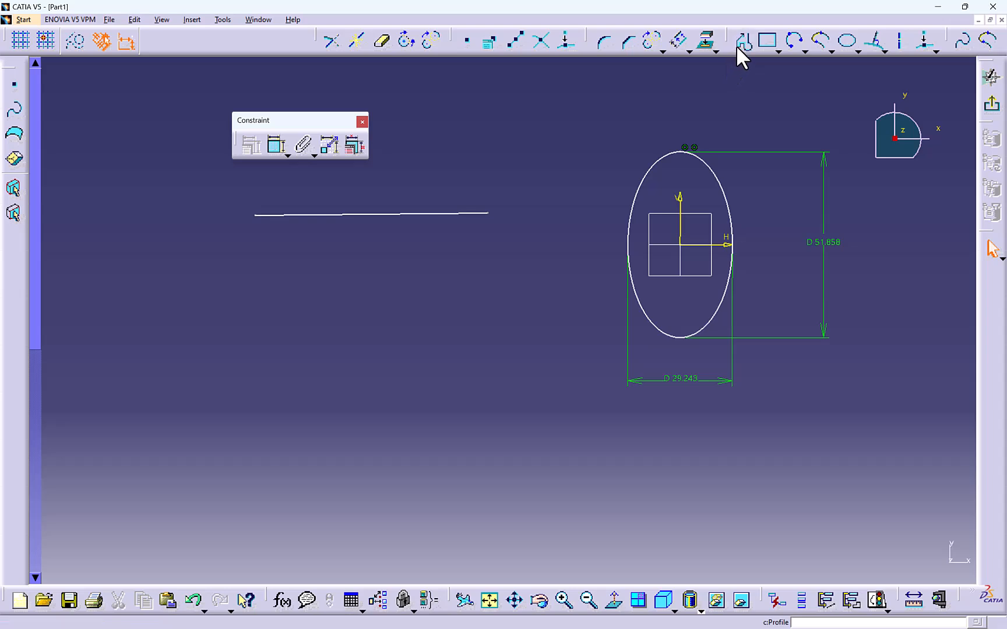
left_click(737, 43)
left_click(311, 419)
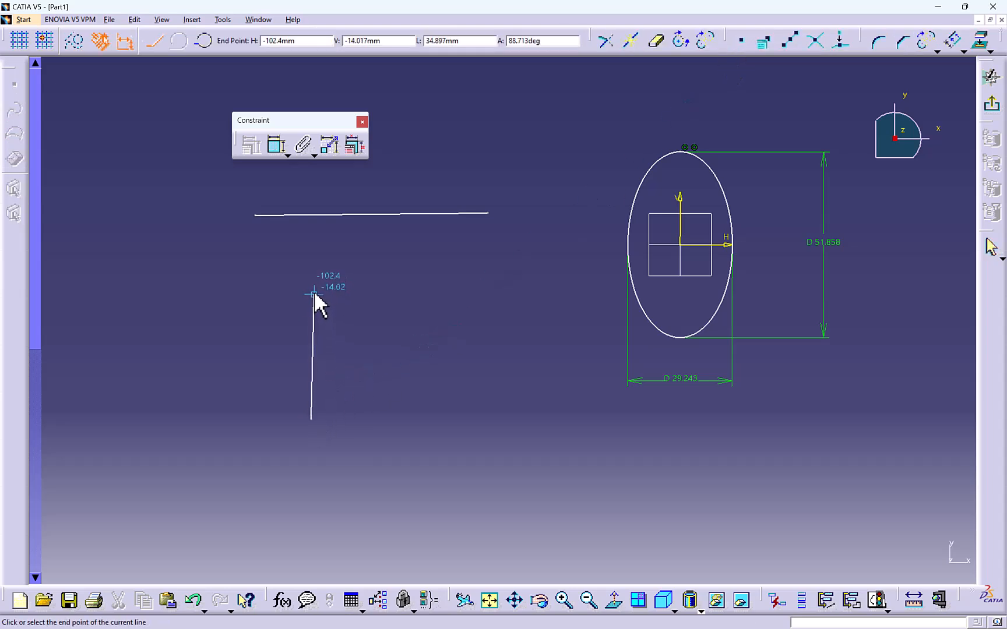
double_click(311, 289)
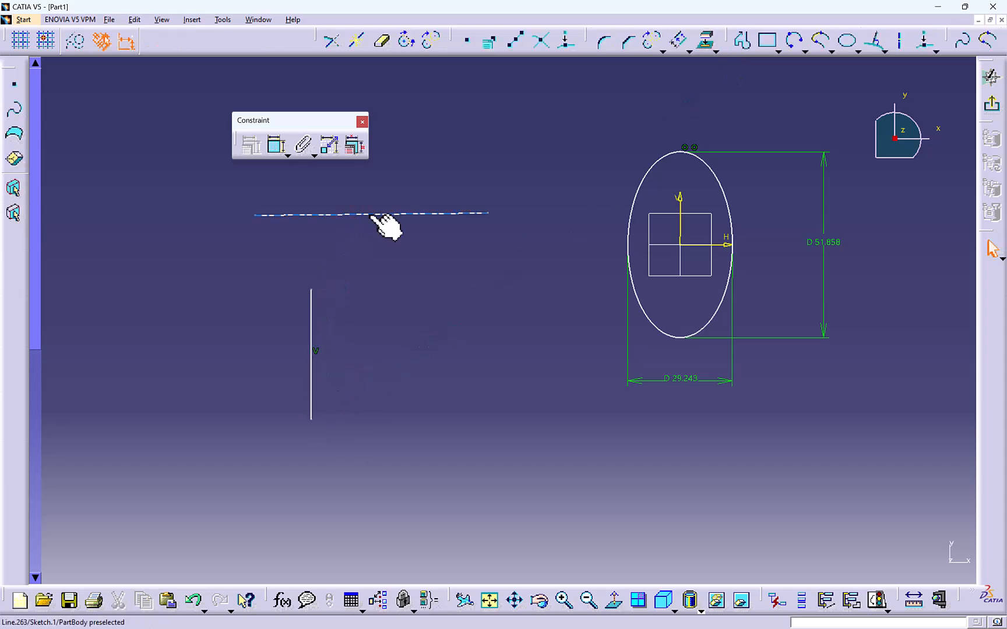
- Apply a Horizontal constraint to the slightly tilted line left of the ellipse
left_click(338, 214)
left_click(251, 144)
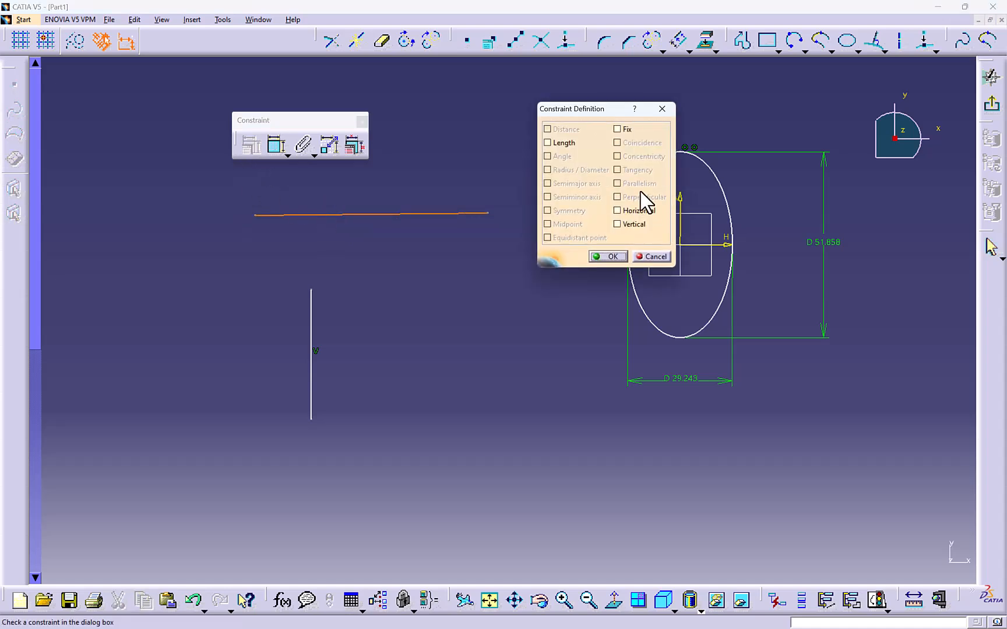
left_click(617, 211)
left_click(622, 256)
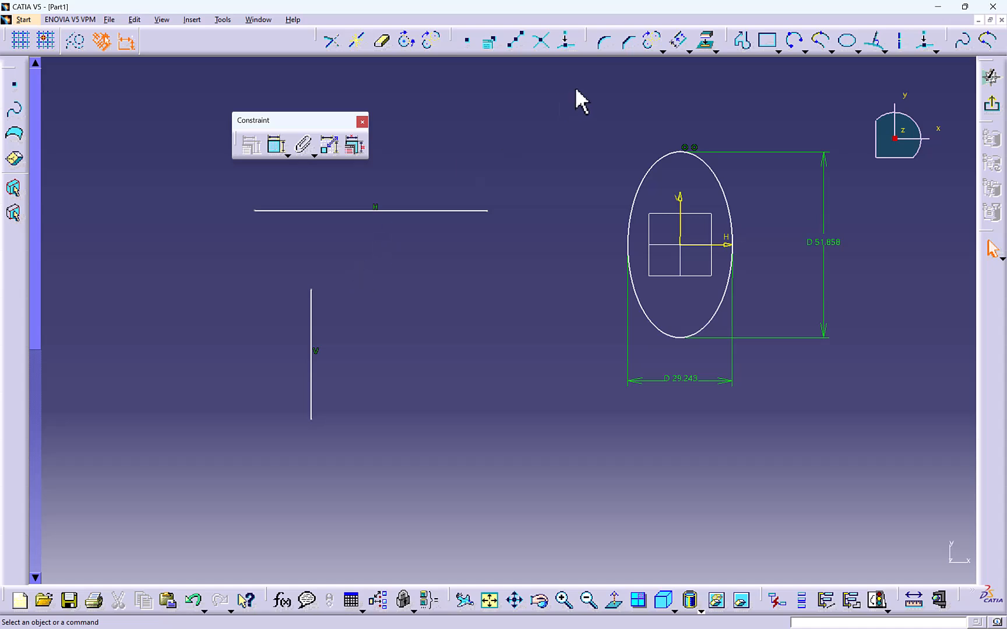
- Dimension the horizontal line's length and place the dimension just above the line
left_click(279, 148)
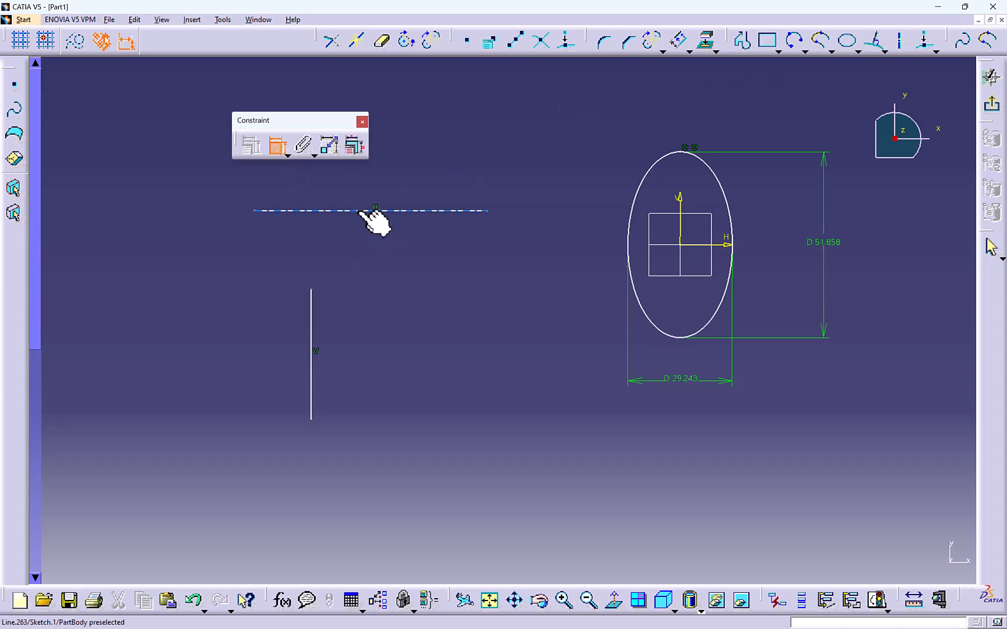
left_click(361, 210)
double_click(355, 196)
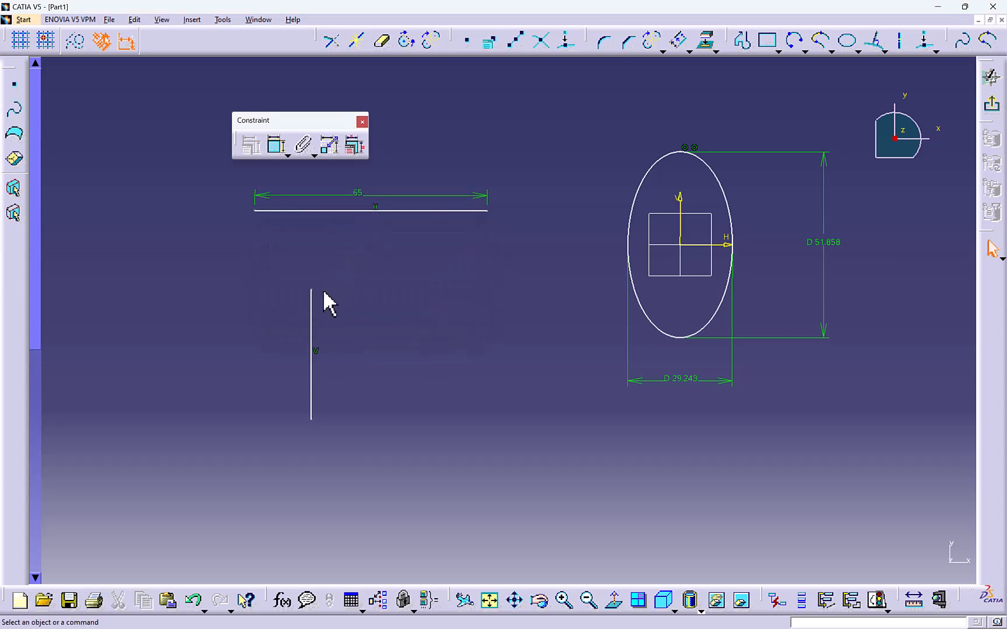
- Apply a Midpoint constraint between the horizontal line and the vertical line's upper endpoint
left_click(402, 210)
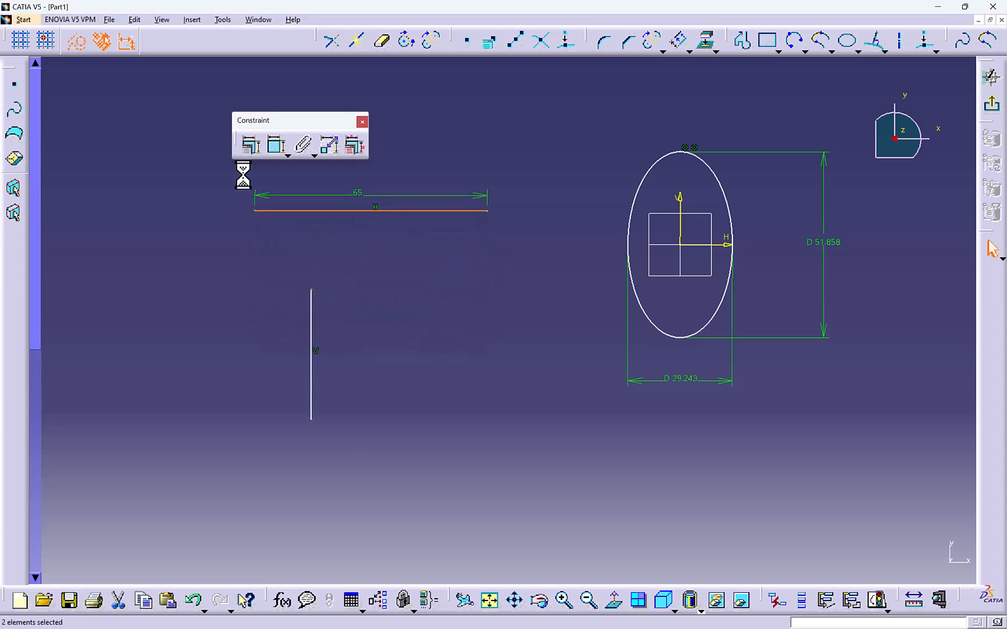
left_click(250, 145)
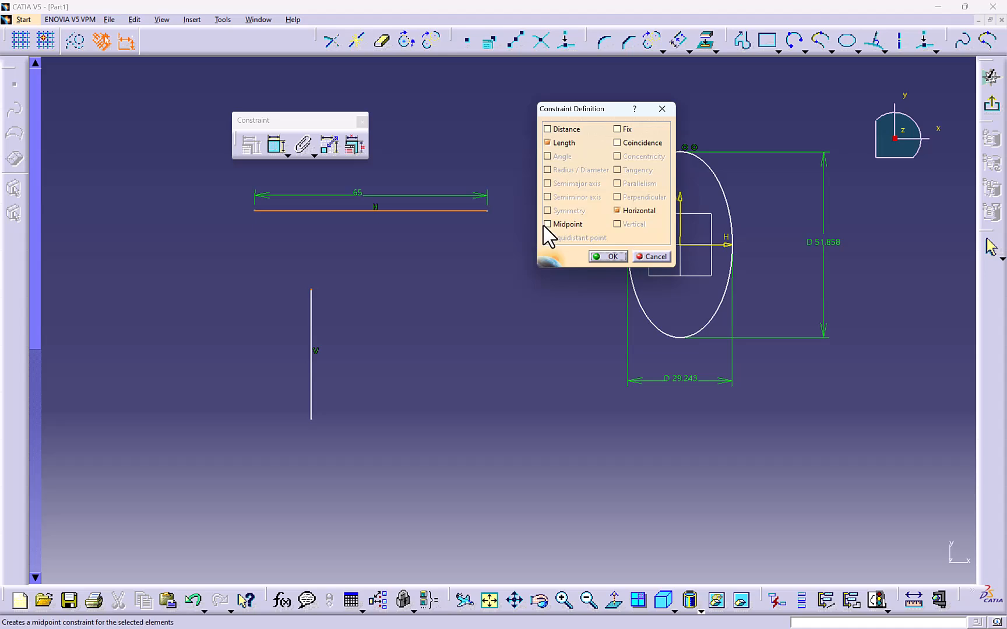
left_click(563, 225)
left_click(603, 257)
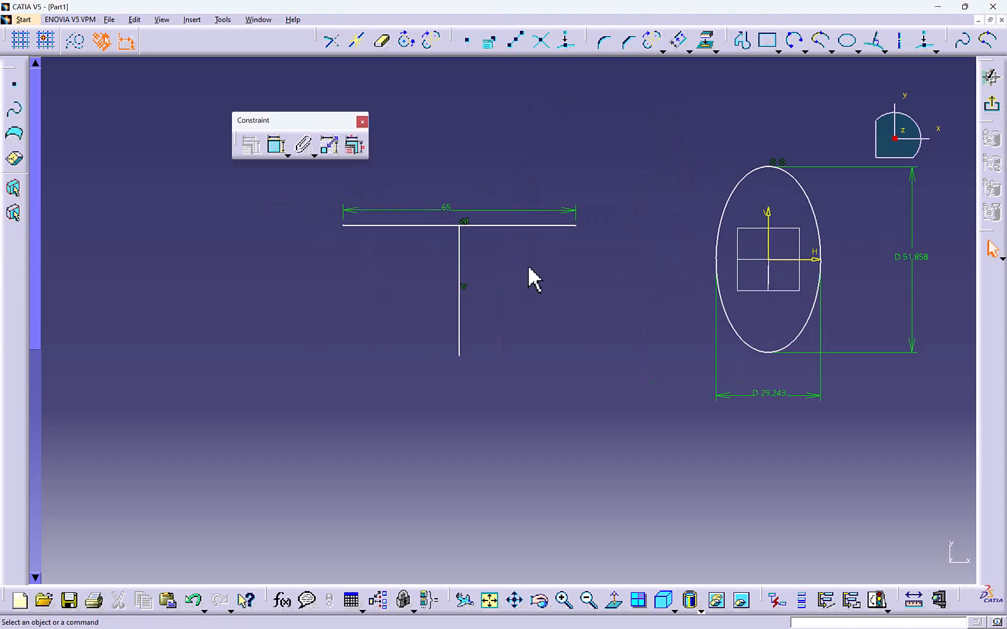
- Sketch separate vertical lines about 35 mm long, level and side by side, left of the T-shaped lines with the Profile tool
middle_click_drag(205, 233, 368, 265)
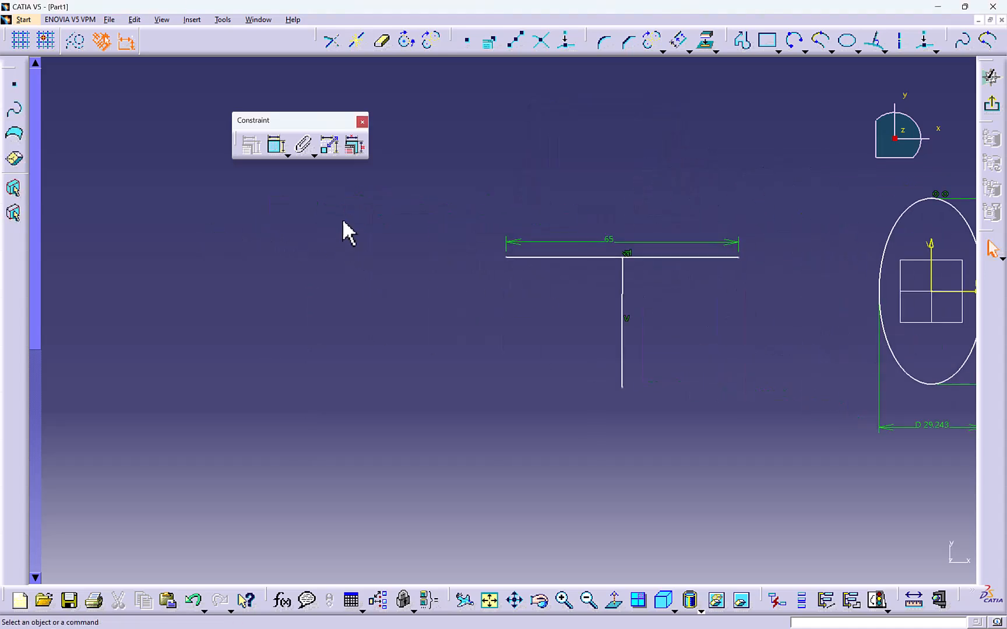
left_click(741, 41)
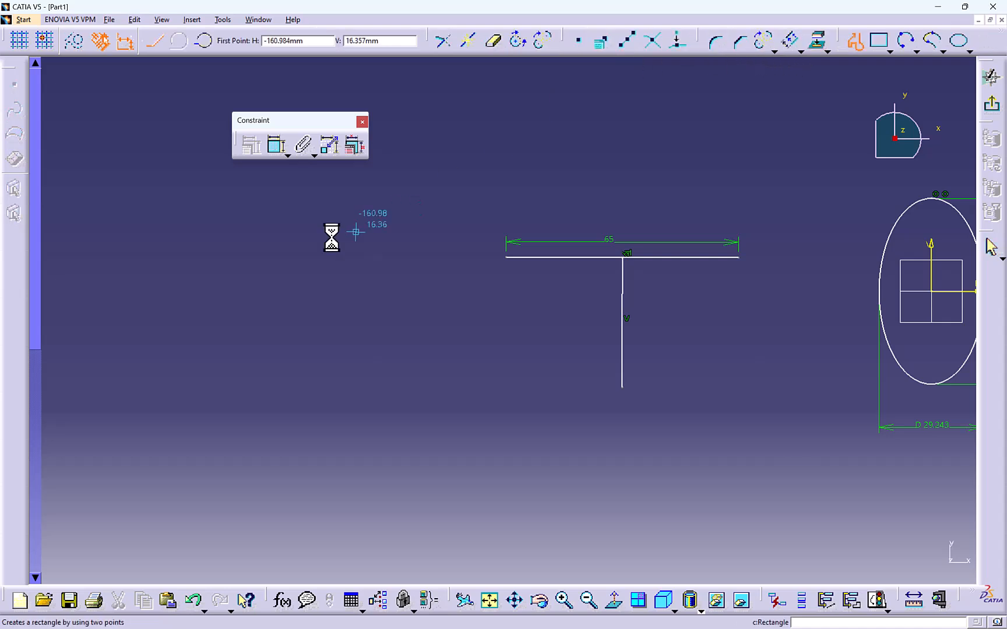
left_click(198, 272)
left_click(197, 393)
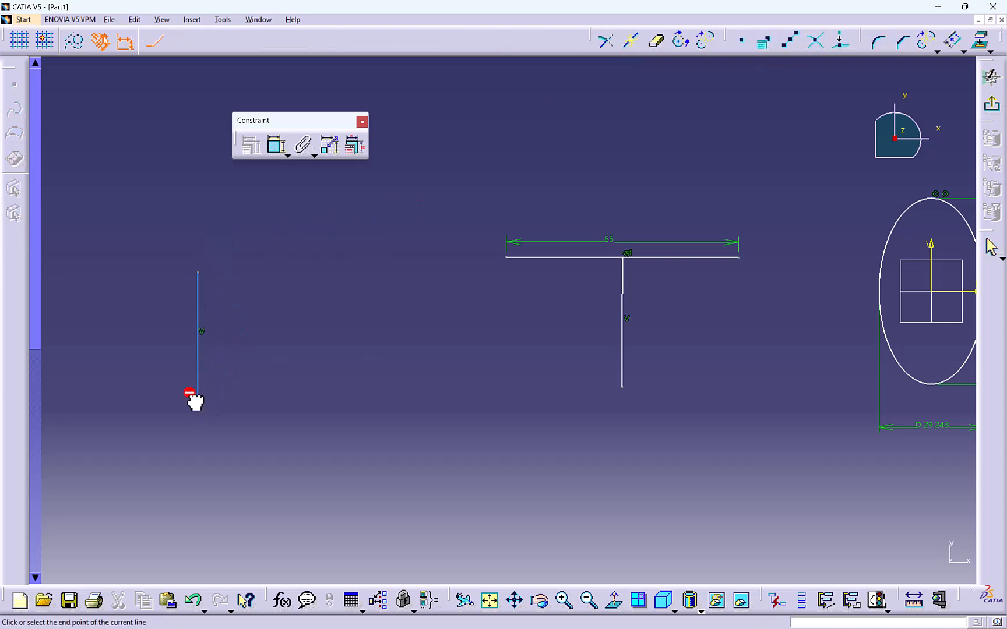
left_click(197, 394)
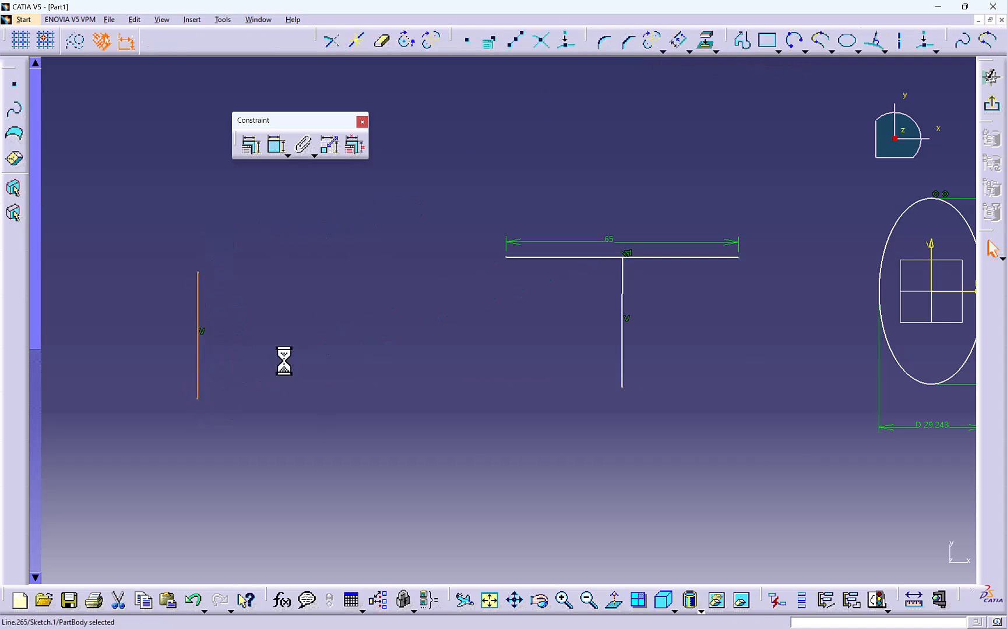
left_click(742, 44)
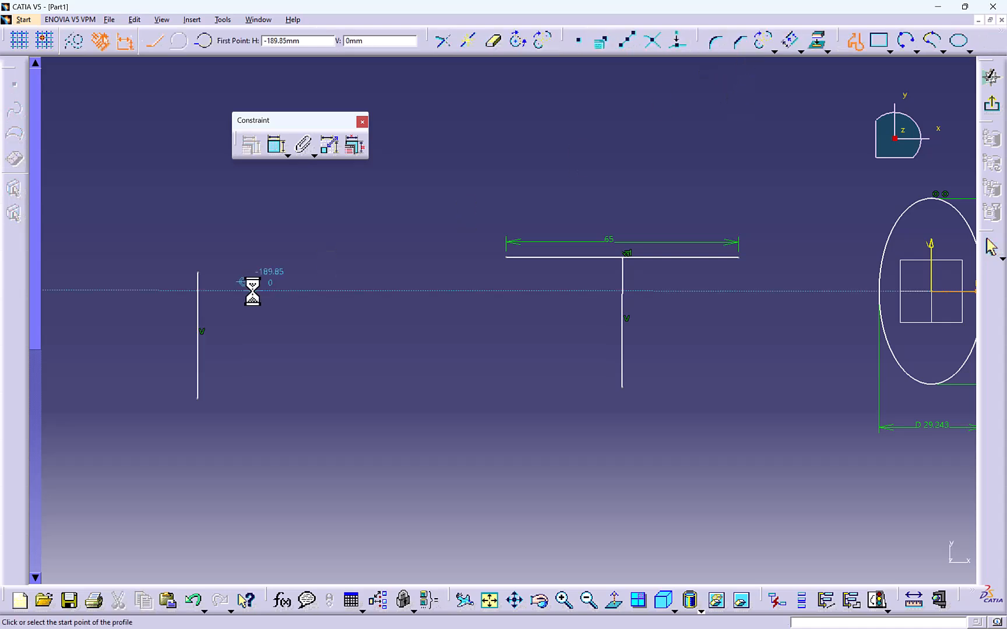
left_click(308, 272)
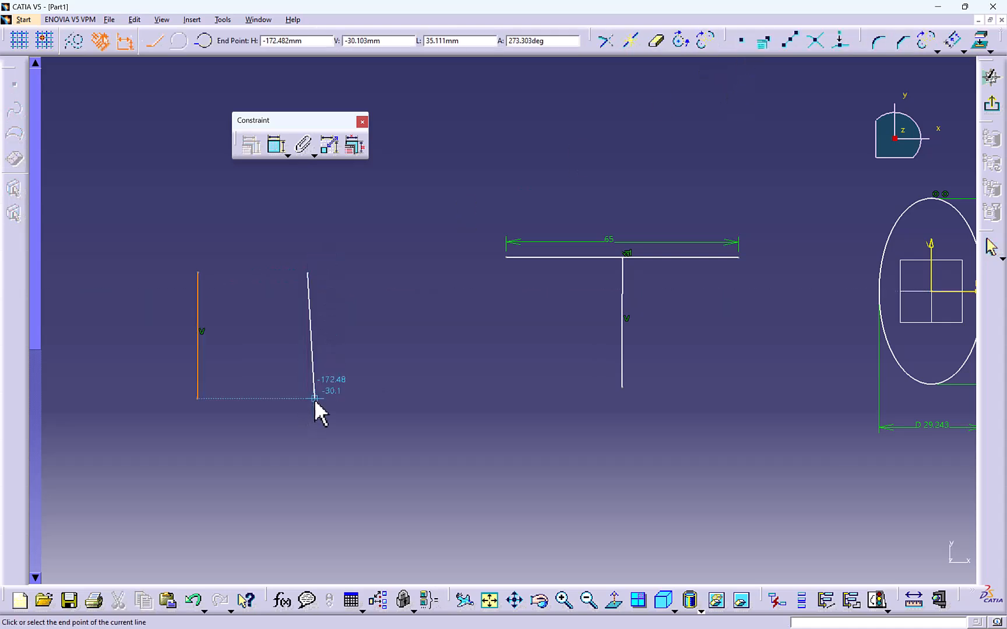
double_click(308, 400)
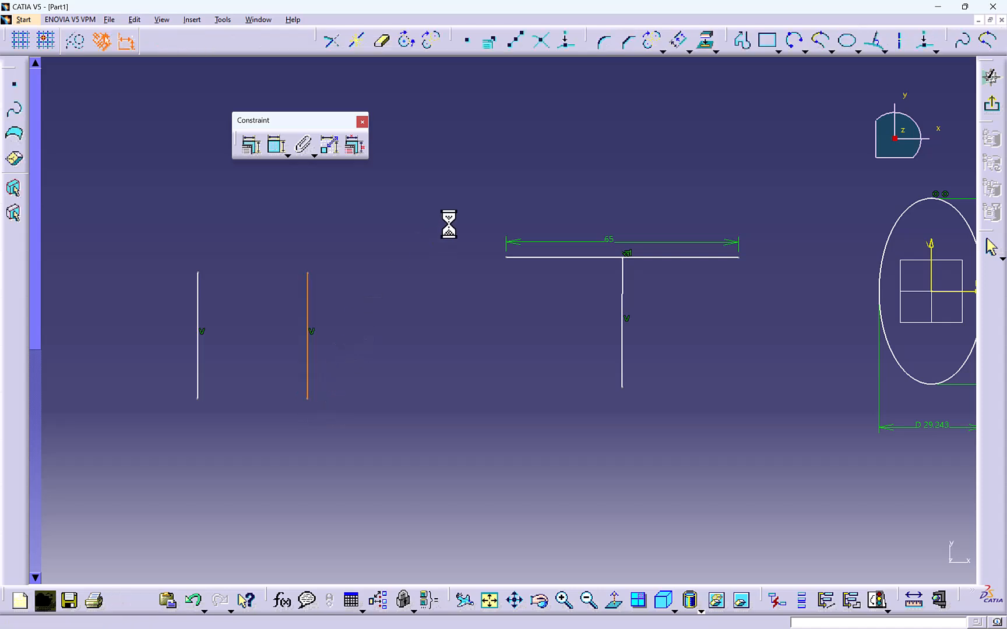
left_click(743, 41)
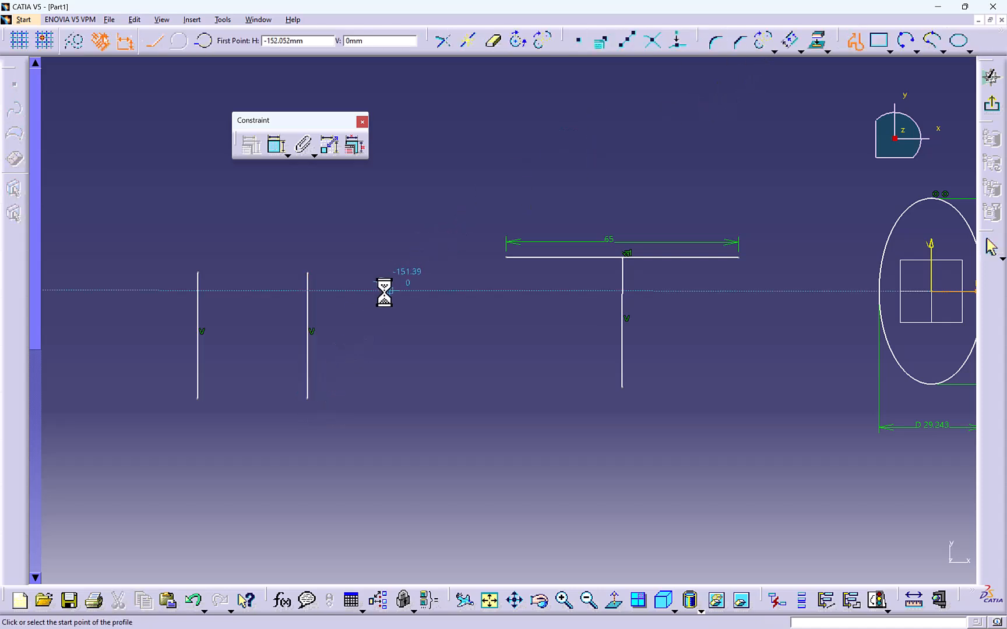
- Sketch a third vertical line about 35 mm long beside the existing two and make the upper endpoints of all three equidistant
left_click(358, 273)
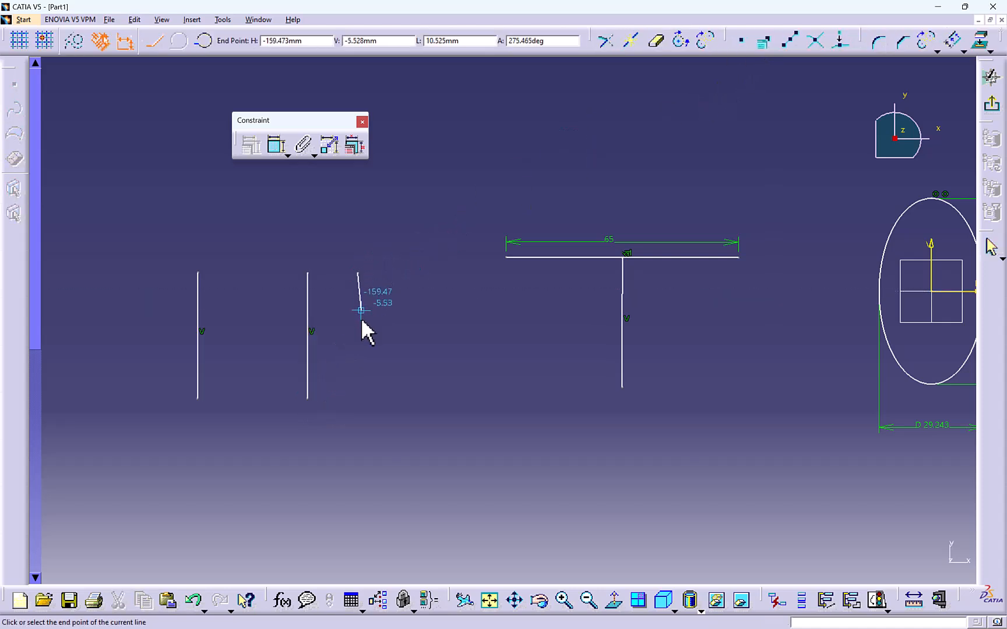
double_click(358, 399)
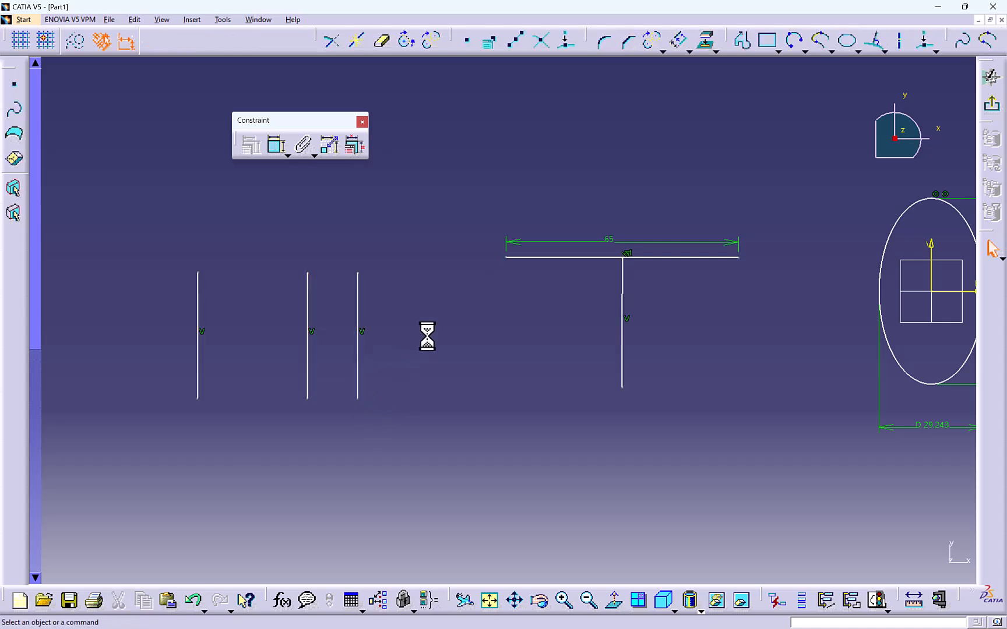
left_click(277, 147)
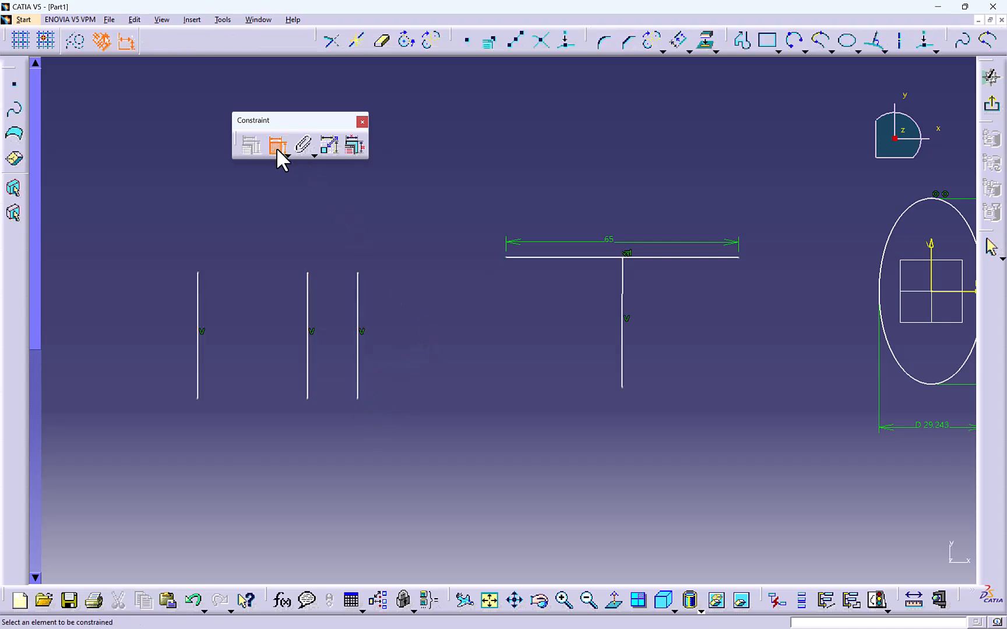
left_click(198, 273)
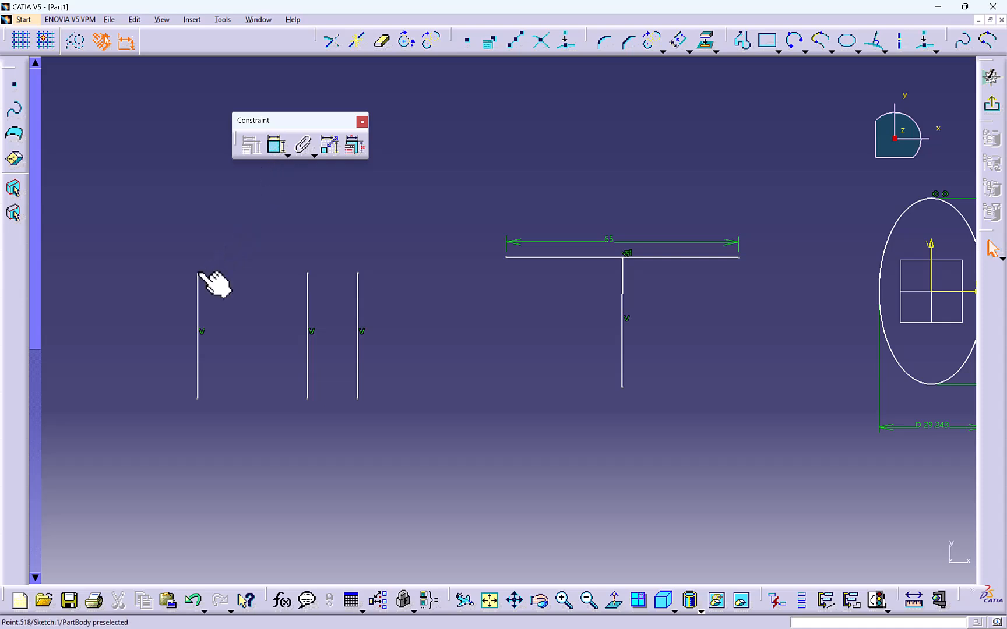
left_click(358, 273, "ctrl")
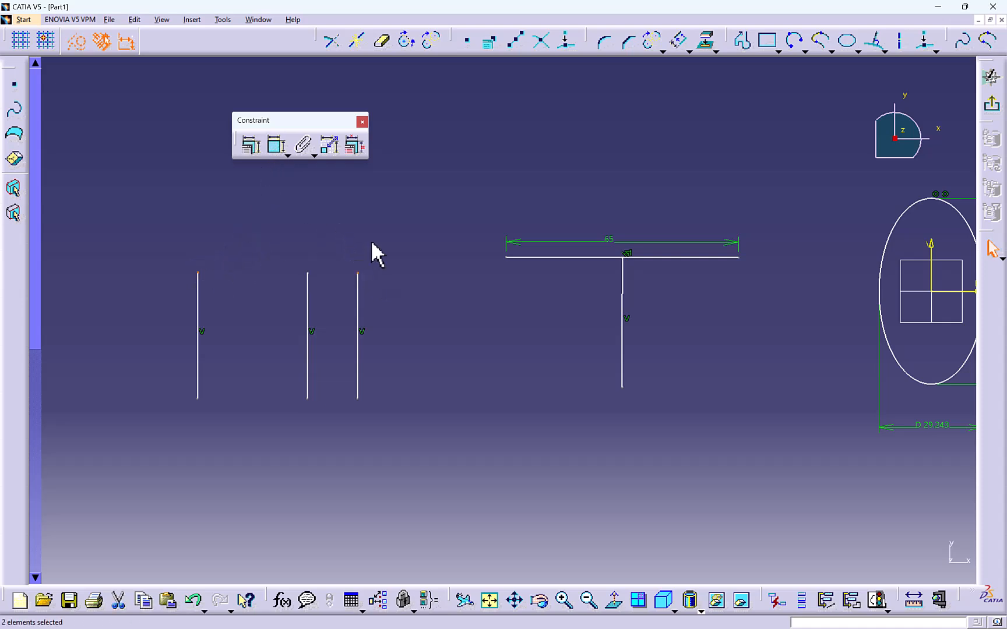
left_click(307, 272, "ctrl")
left_click(251, 152)
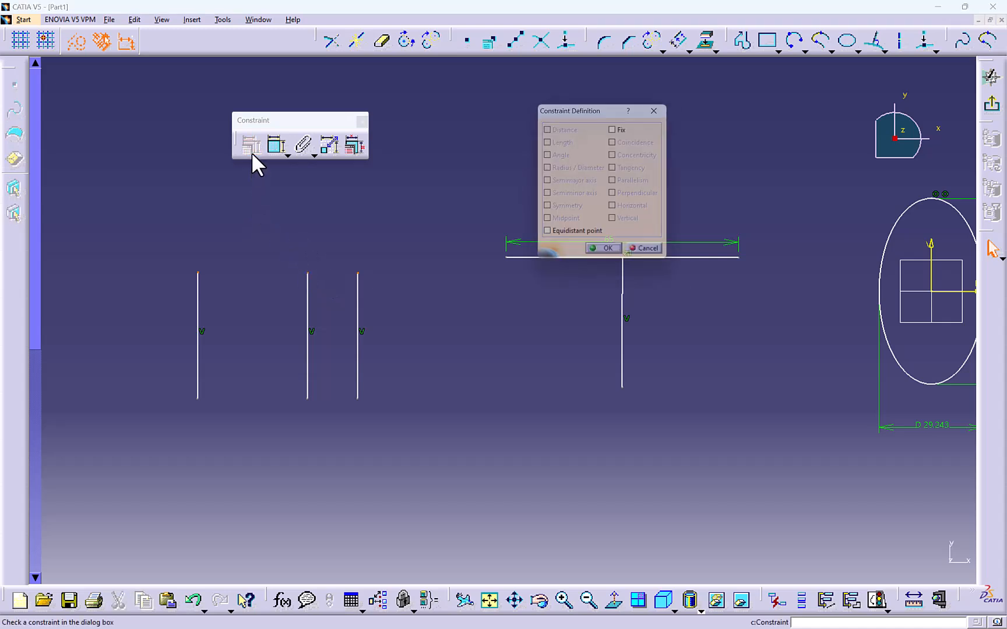
left_click(547, 237)
left_click(606, 257)
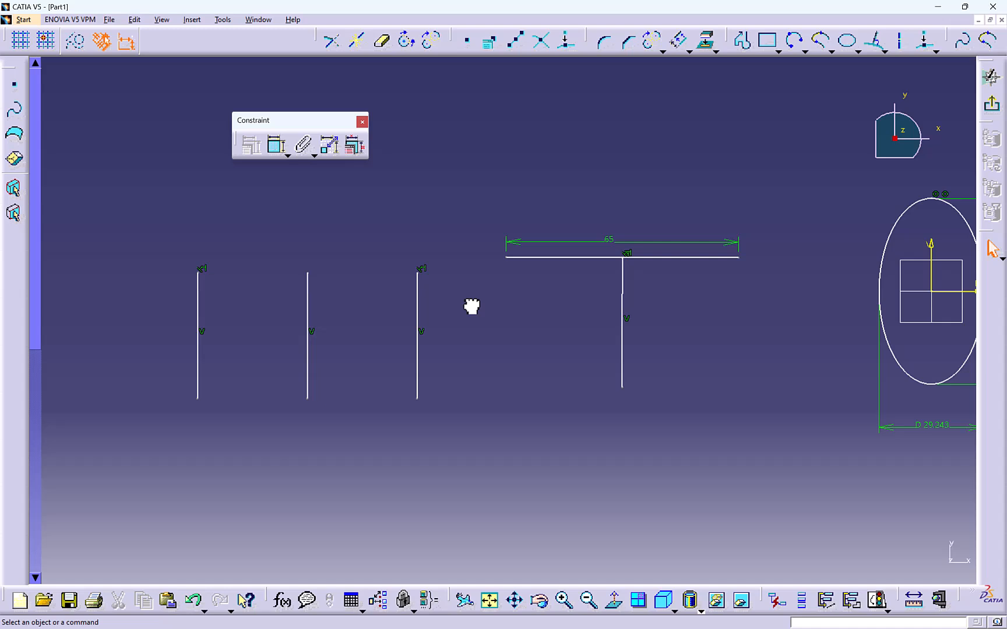
- Add a length constraint to the third vertical line, the one nearest the T-shaped lines
mouse_move(471, 307)
middle_mouse_down()
mouse_move(469, 299)
mouse_move(469, 315)
mouse_move(408, 319)
middle_mouse_up()
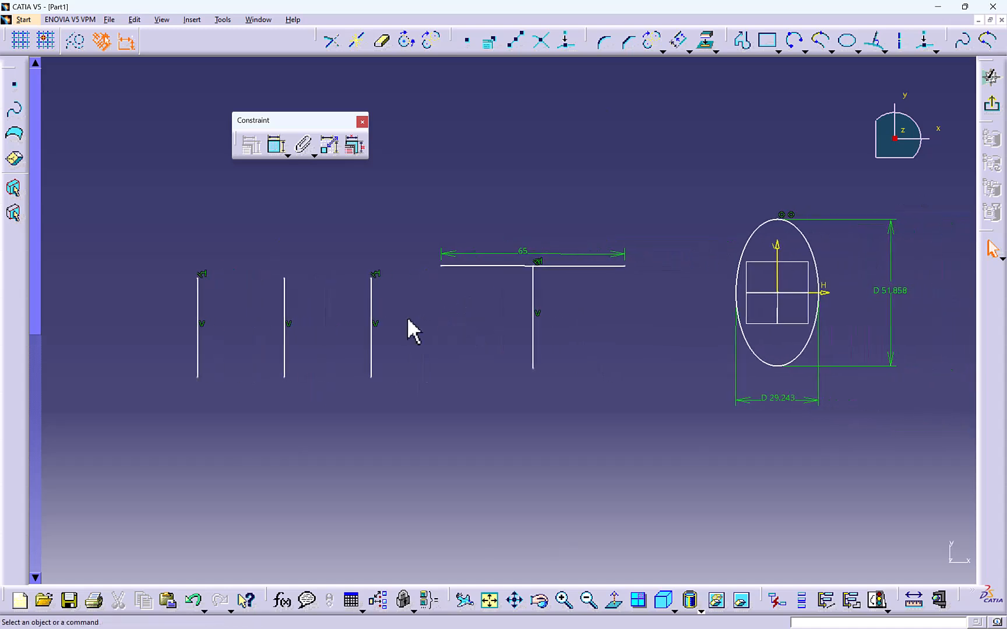
left_click(371, 308)
left_click(251, 142)
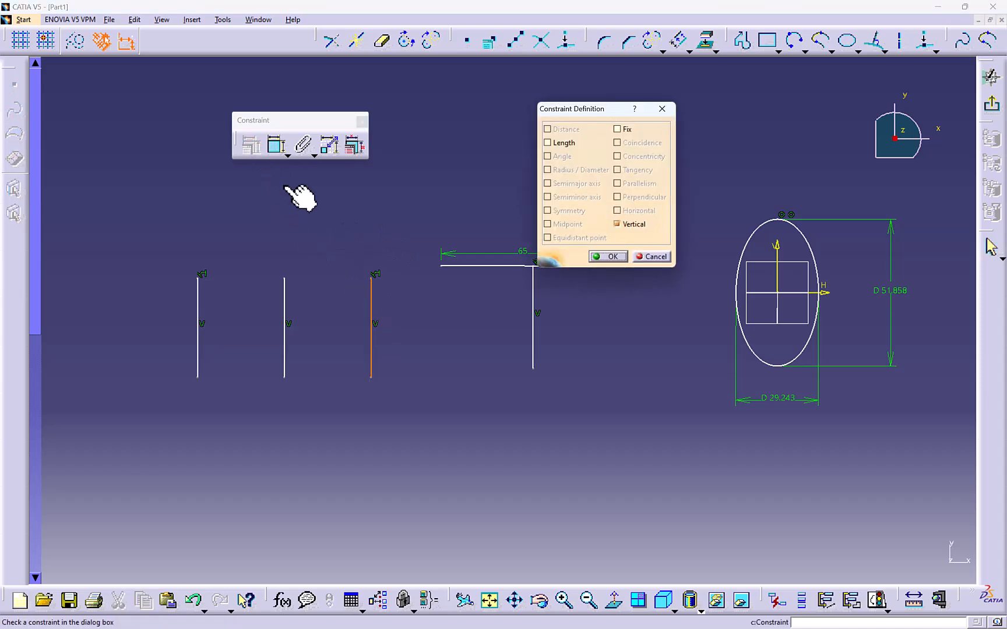
left_click(547, 142)
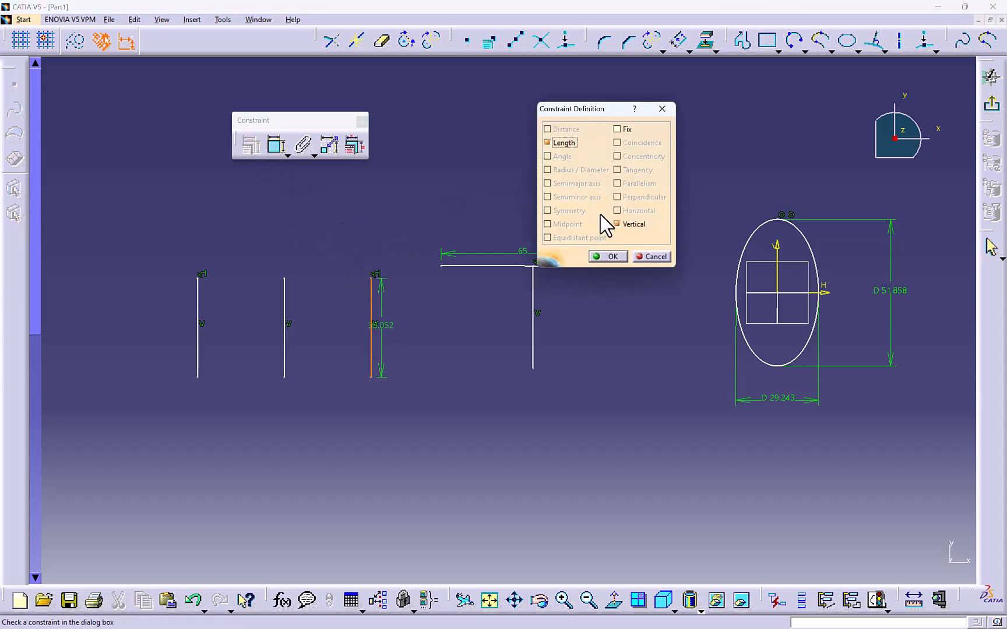
left_click(595, 257)
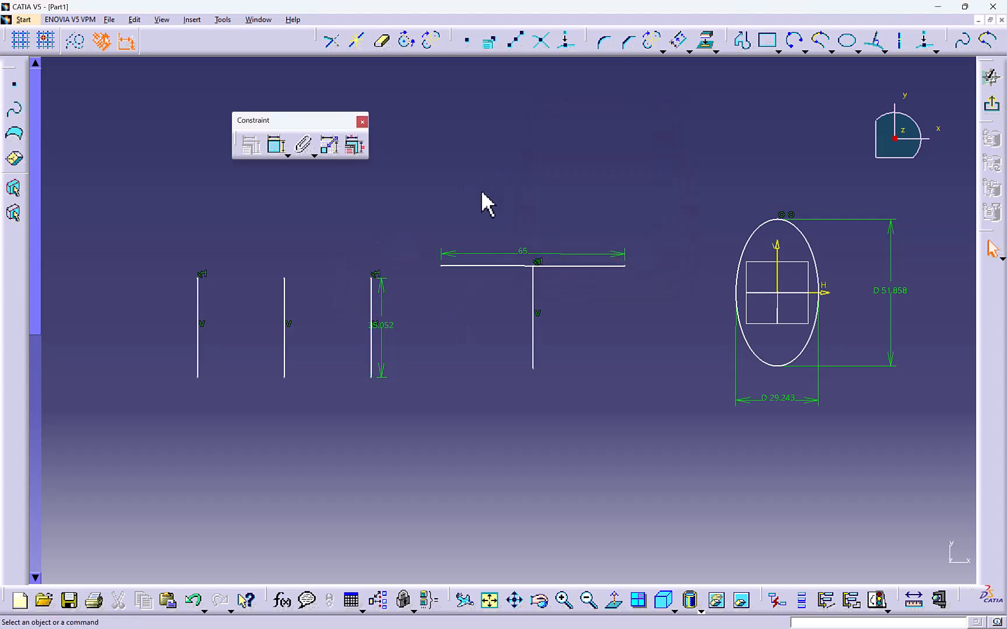
- Sketch a diagonal line about 69 mm long from the third vertical line's lower end to the junction of the T-shaped lines
left_click(740, 42)
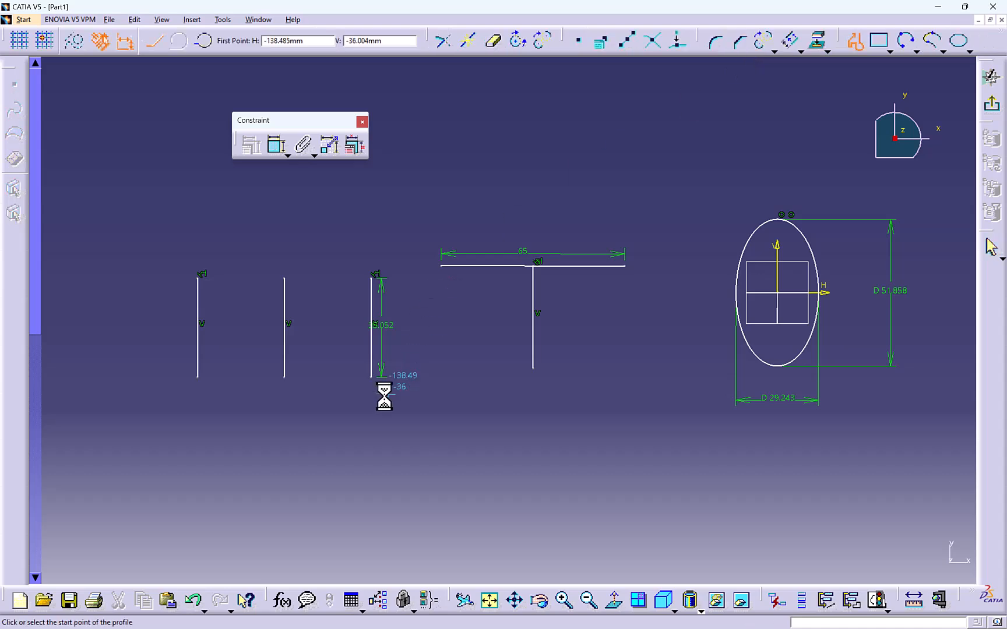
left_click(372, 376)
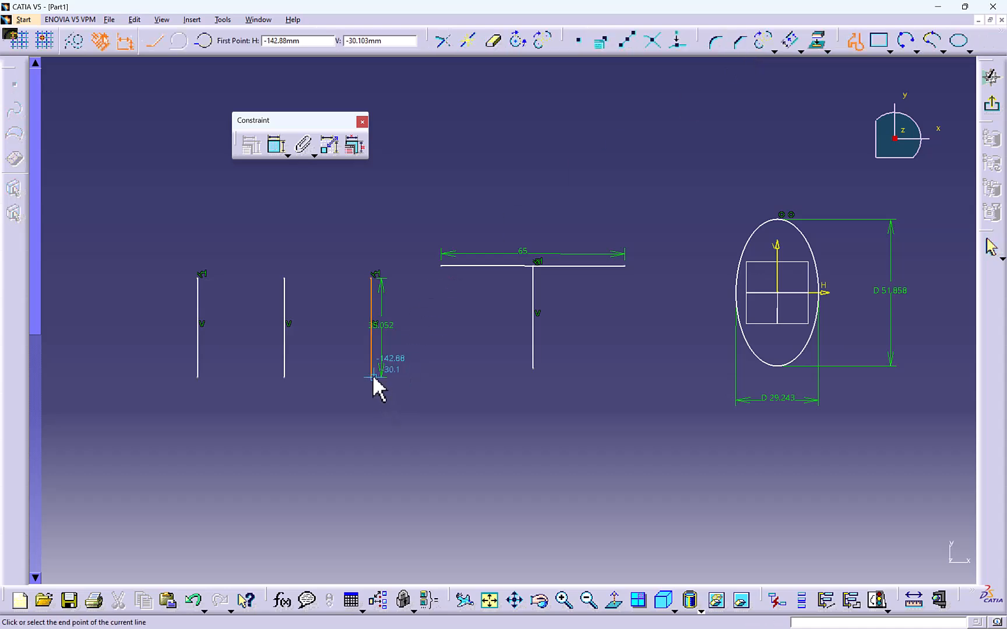
double_click(532, 267)
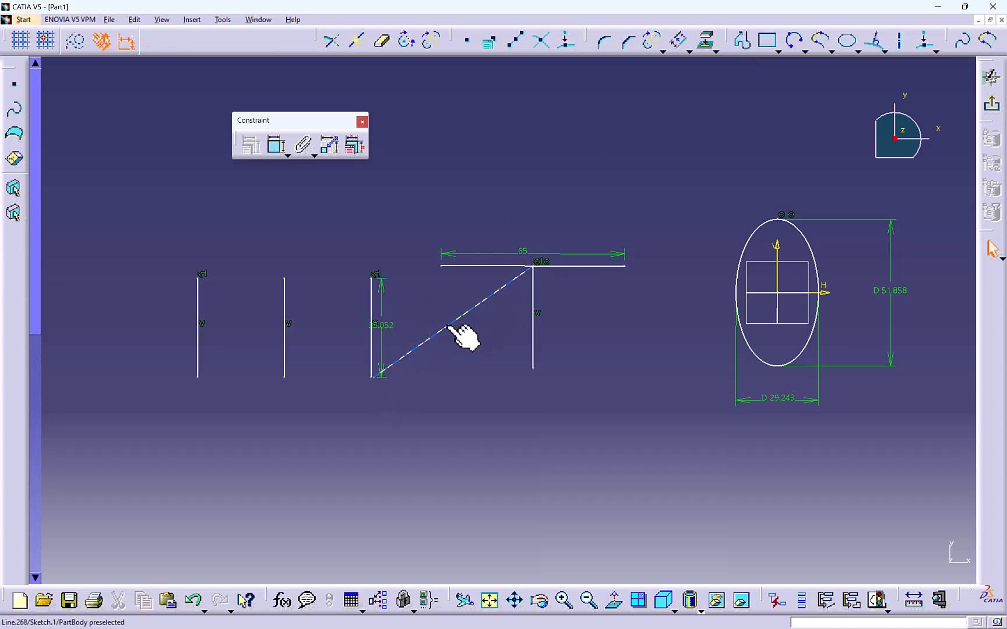
- Add an angle constraint between the diagonal line and the third vertical line, and place its dimension close to their shared corner
left_click(373, 306, "ctrl")
left_click(276, 145)
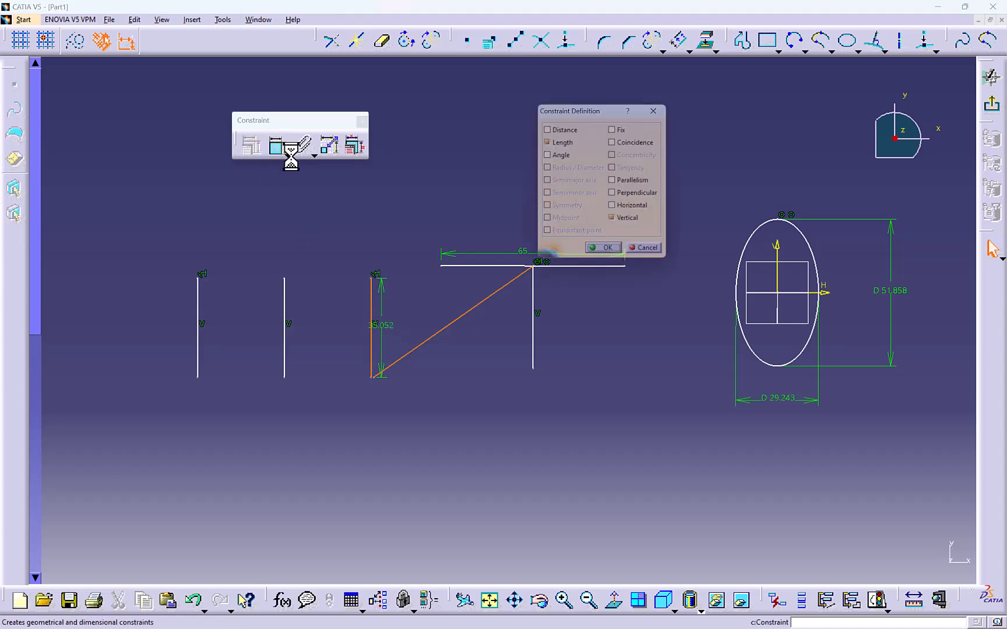
left_click(547, 156)
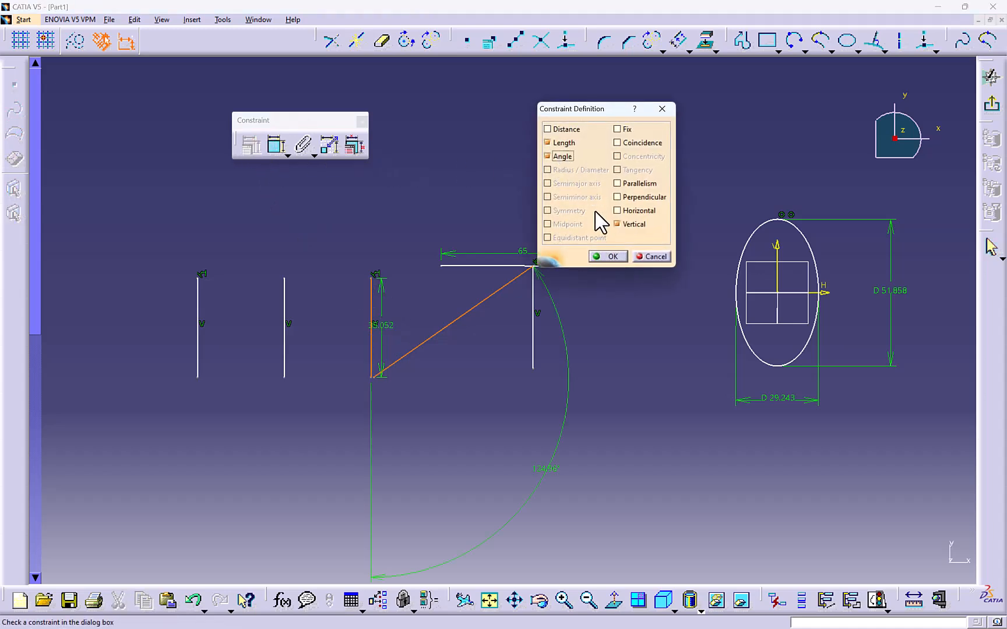
left_click(601, 254)
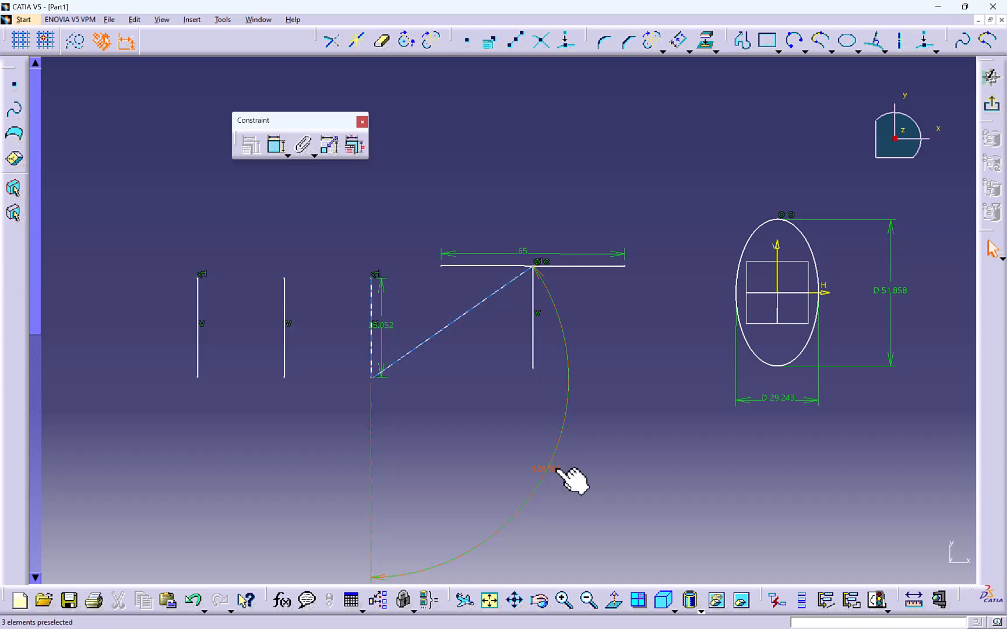
left_click_drag(554, 469, 423, 388)
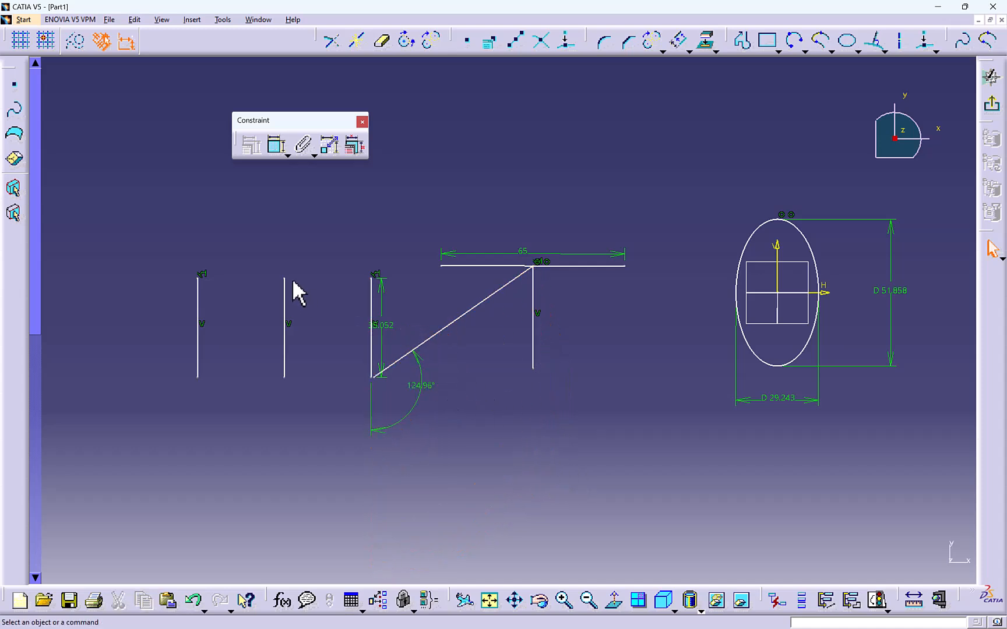
- Dimension the first vertical line's length, placing the dimension on the line's outer side
middle_click_drag(214, 254, 247, 259)
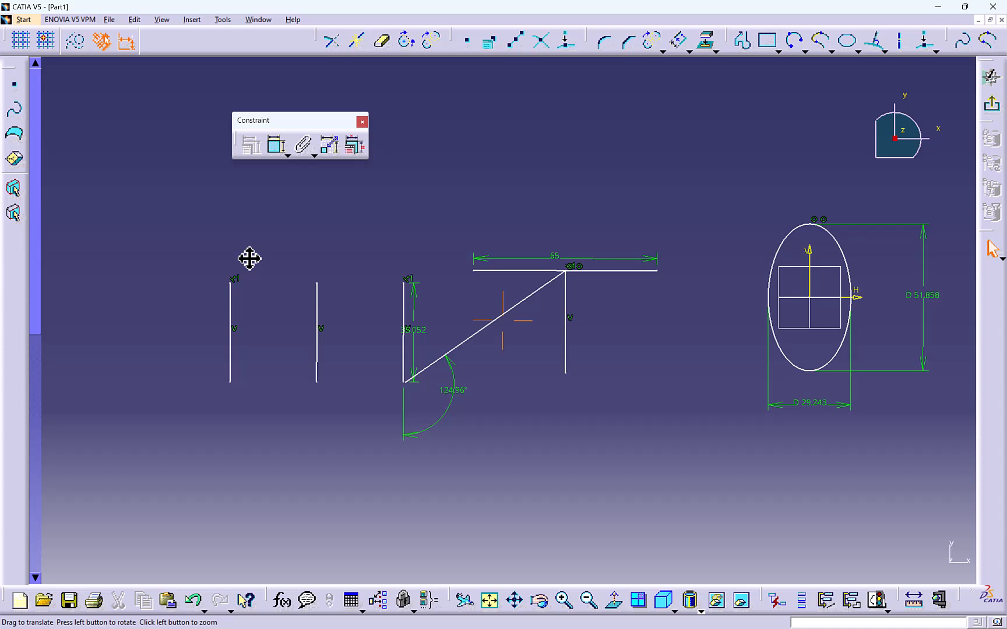
left_click(274, 145)
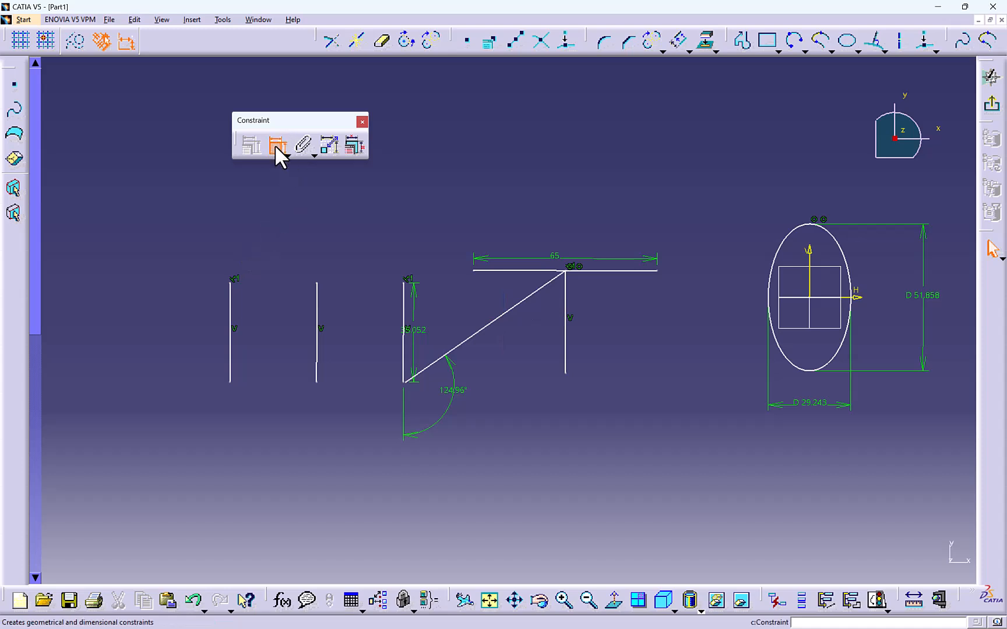
left_click(230, 315)
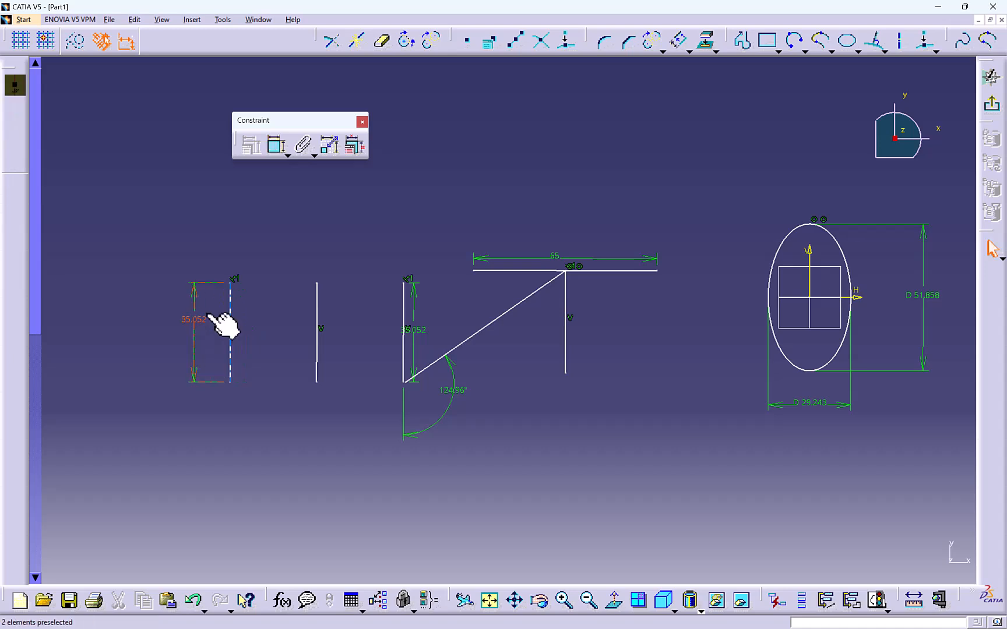
left_click(201, 321)
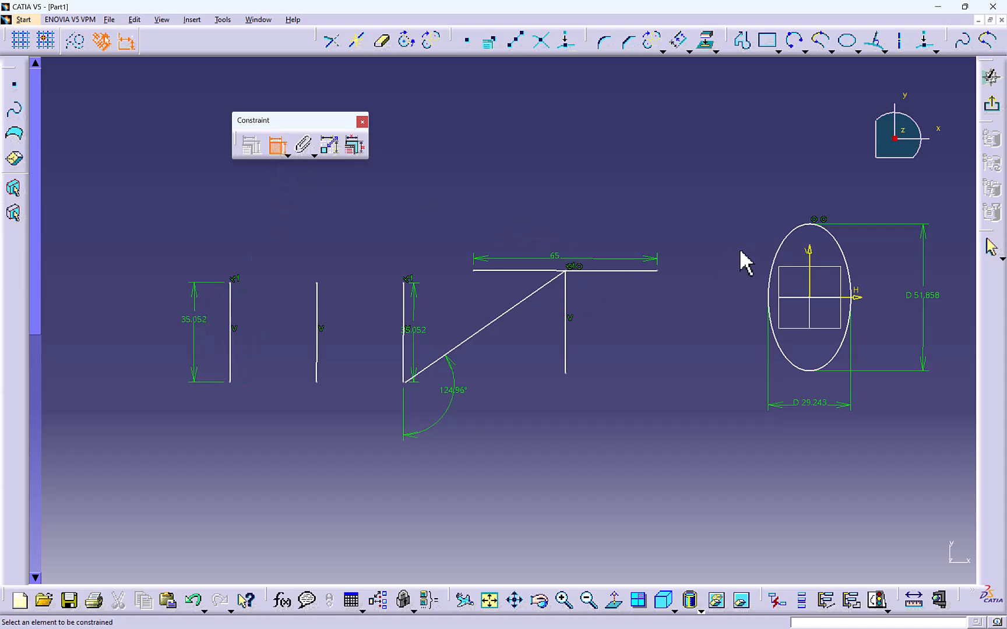
- Dimension the diagonal line's length and set it to 68 mm
middle_click_drag(674, 295, 612, 309)
left_click(450, 326)
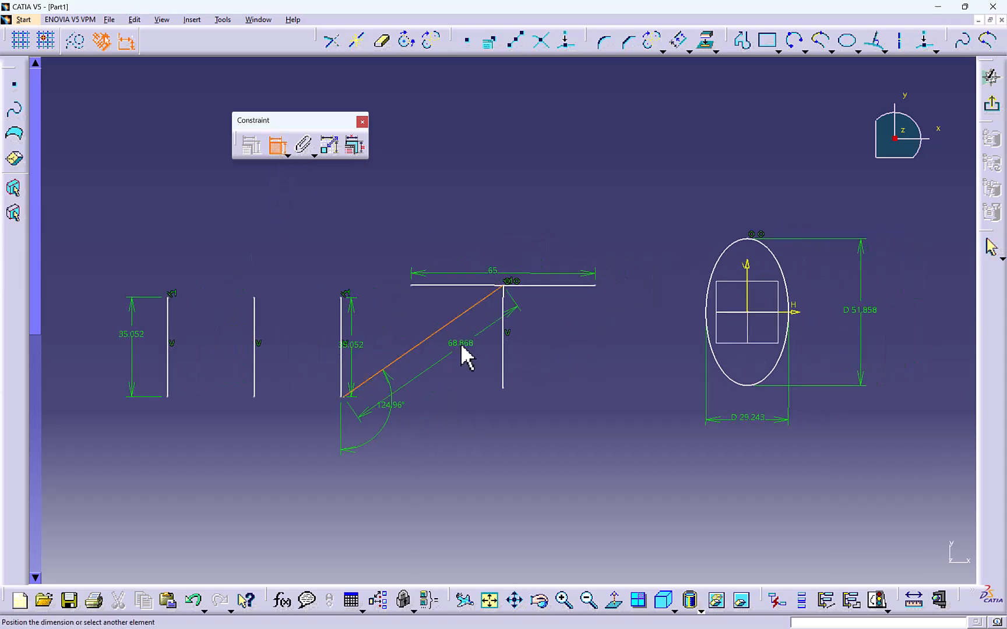
left_click(461, 351)
double_click(462, 345)
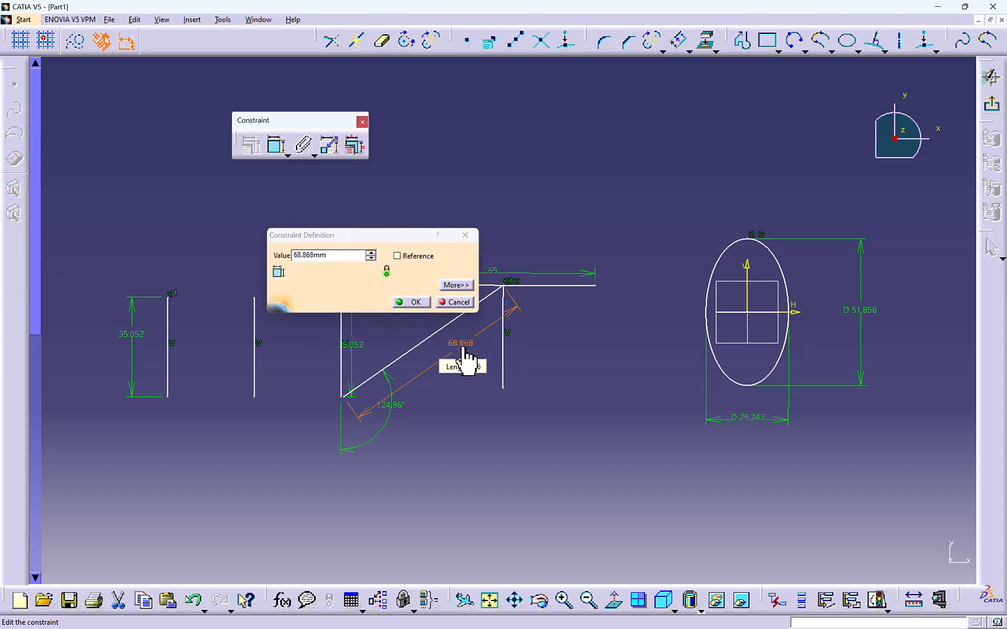
double_click(332, 254)
type("68")
key("Return")
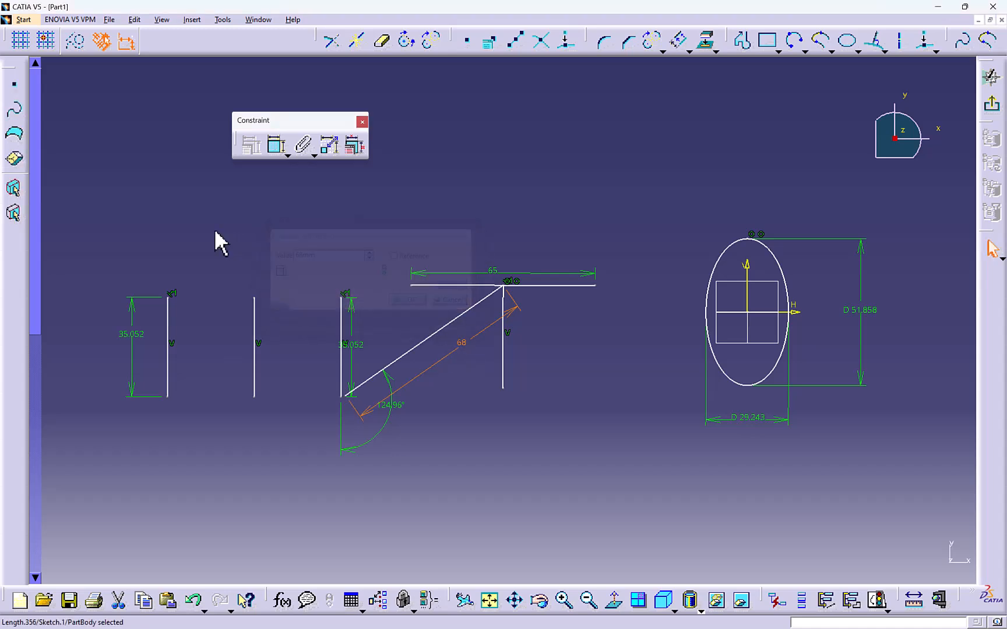
- Sketch a three-point arc with a radius of about 42 mm above the 65 mm horizontal line
left_click(794, 40)
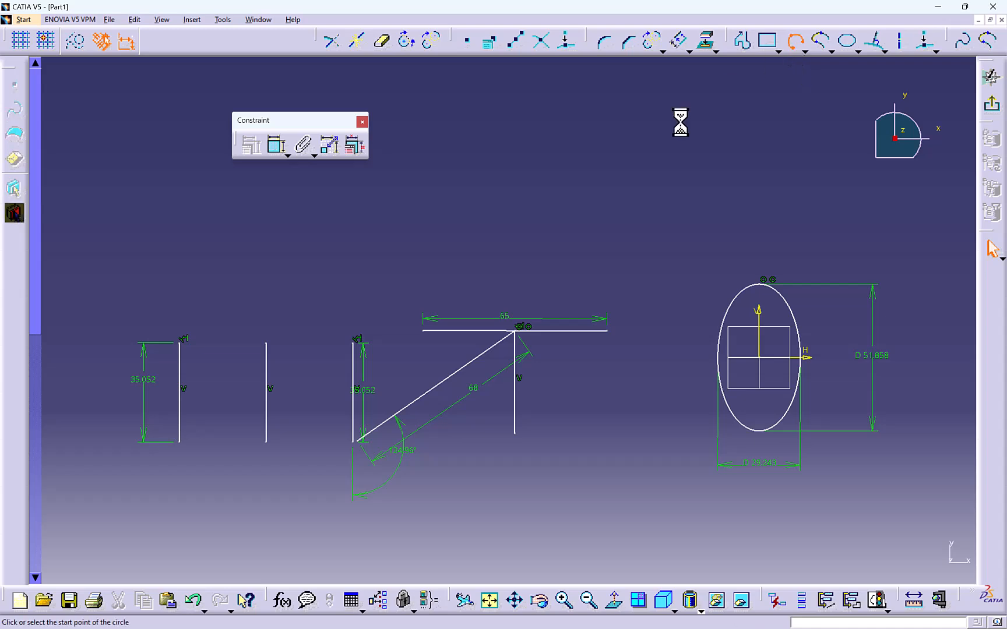
left_click(468, 237)
left_click(532, 190)
left_click(604, 186)
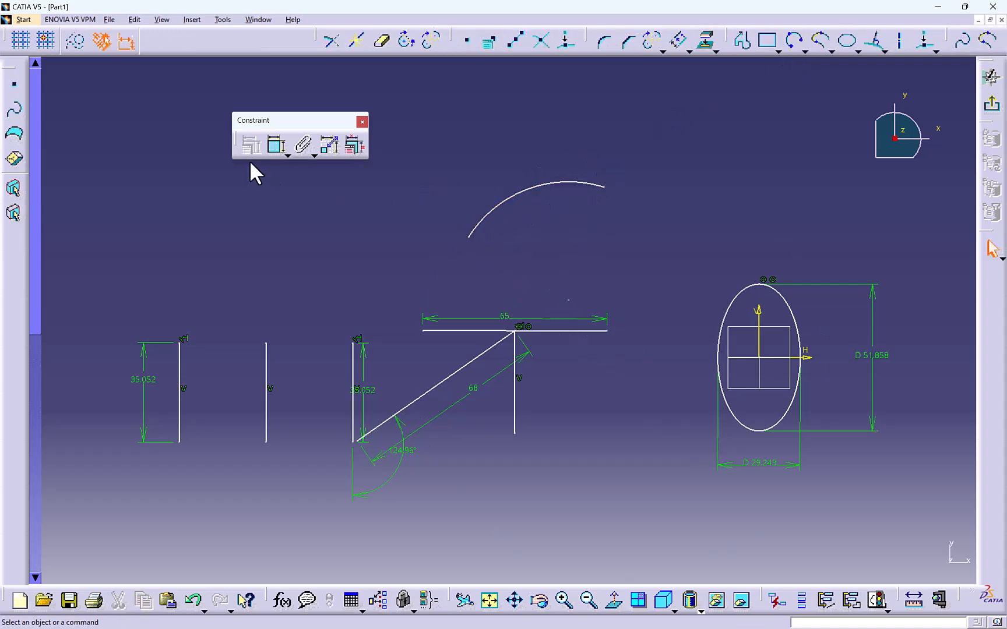
- Dimension the arc's radius and set it to 40 mm
left_click(538, 191)
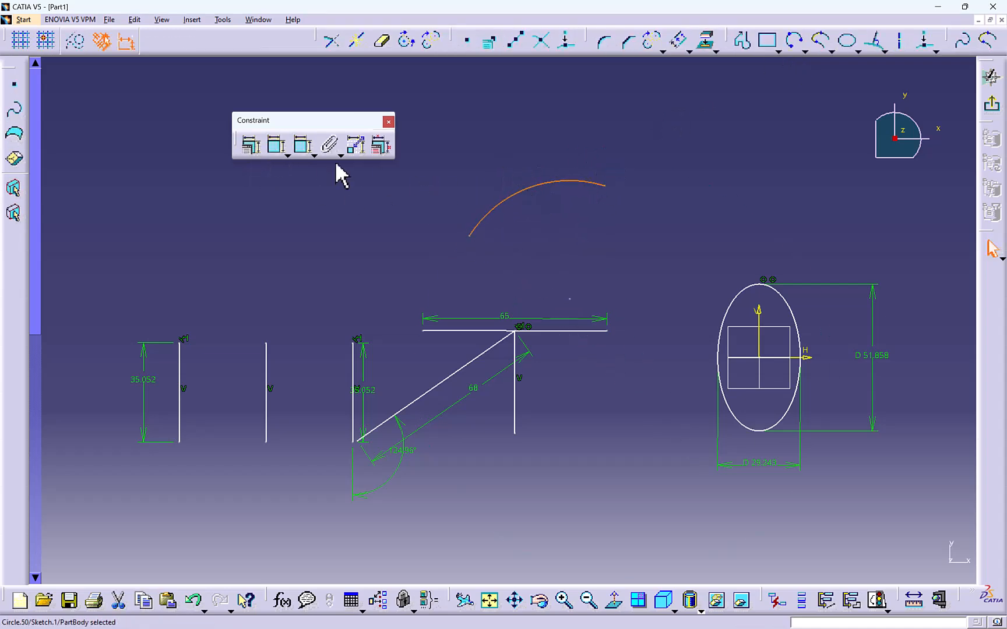
left_click(275, 143)
left_click(509, 180)
double_click(506, 170)
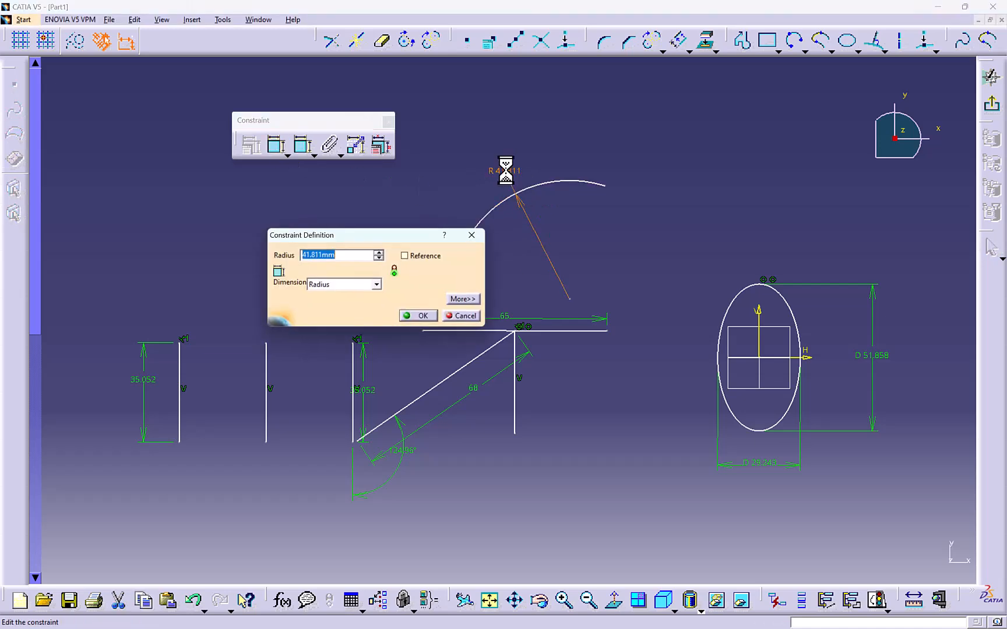
type("40")
key("Return")
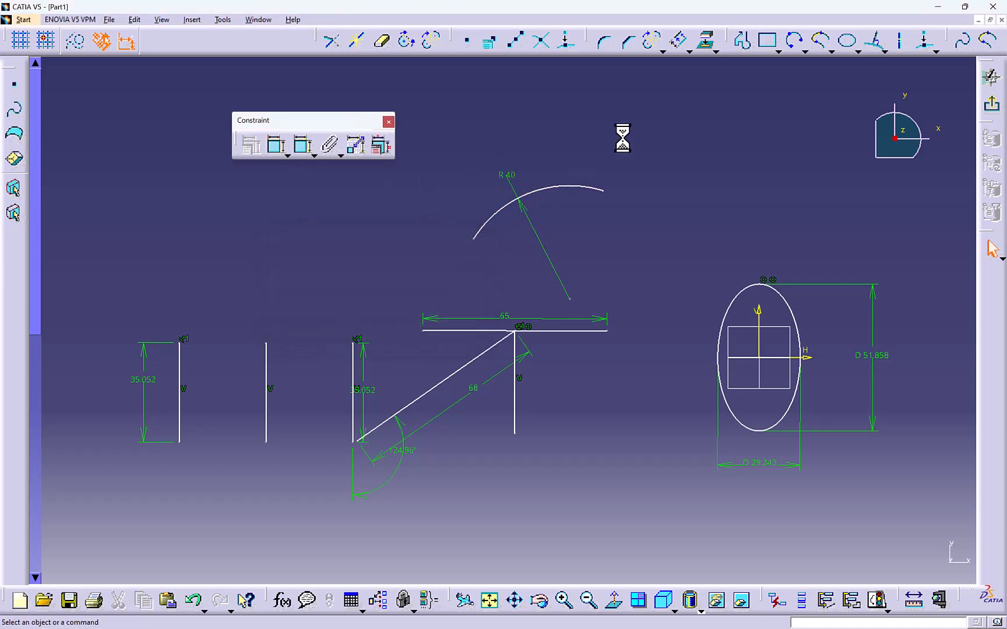
- Sketch a circle about 30 mm in diameter above the first two vertical lines
left_click(805, 51)
left_click(820, 73)
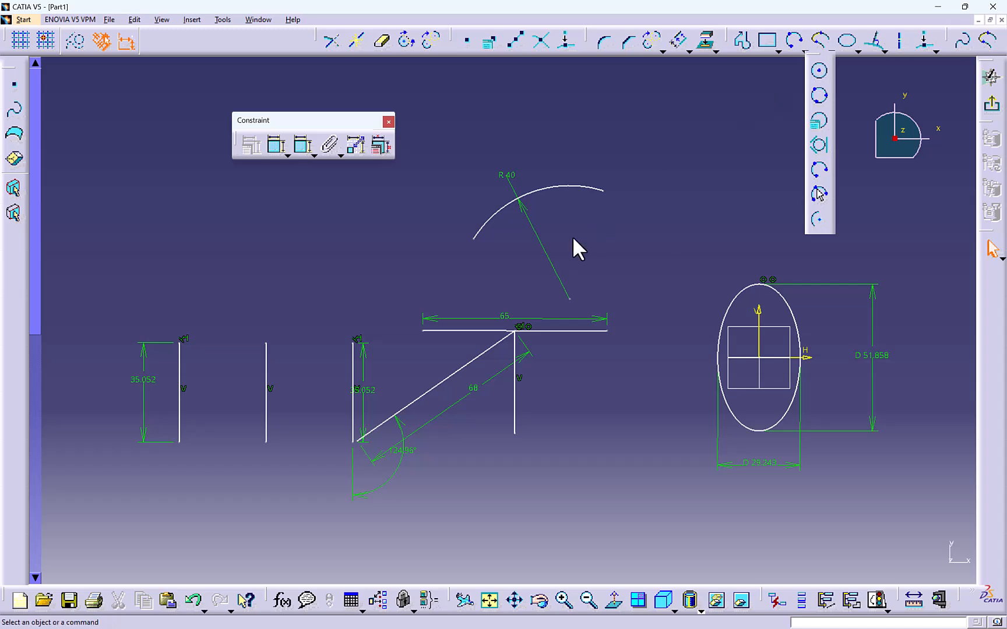
left_click(224, 249)
left_click(263, 283)
- Dimension the circle's diameter and set it to 30 mm
left_click(275, 145)
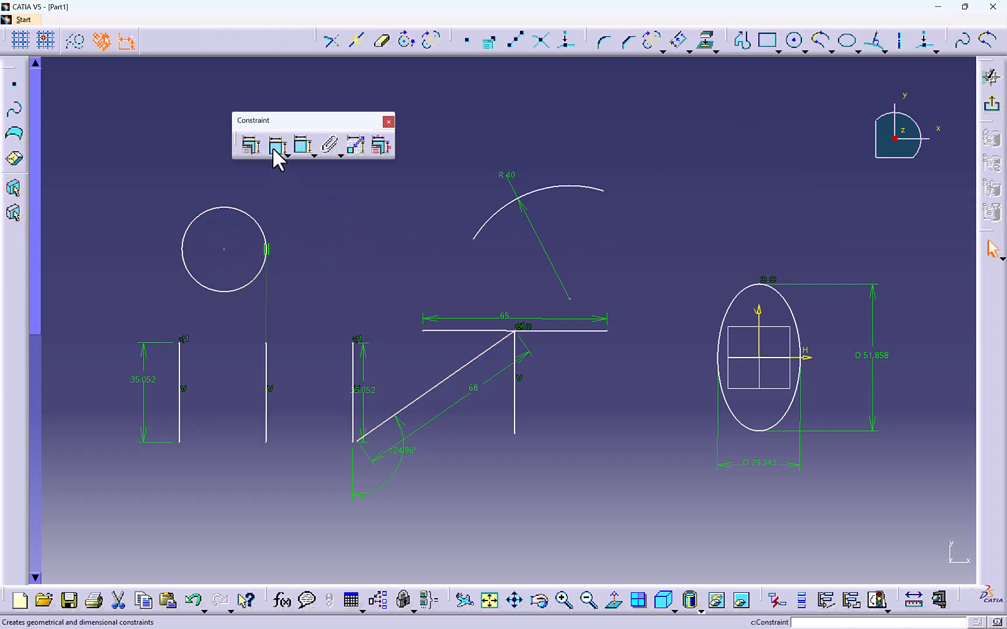
left_click(284, 233)
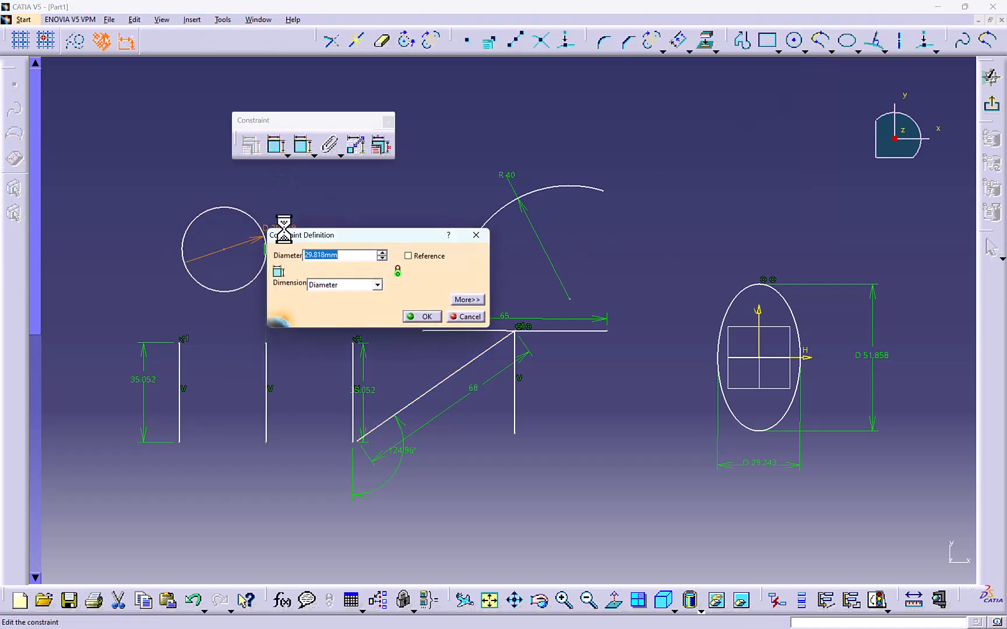
type("30")
key("Return")
- Change the dimension type of the circle above the vertical lines to Radius
double_click(284, 227)
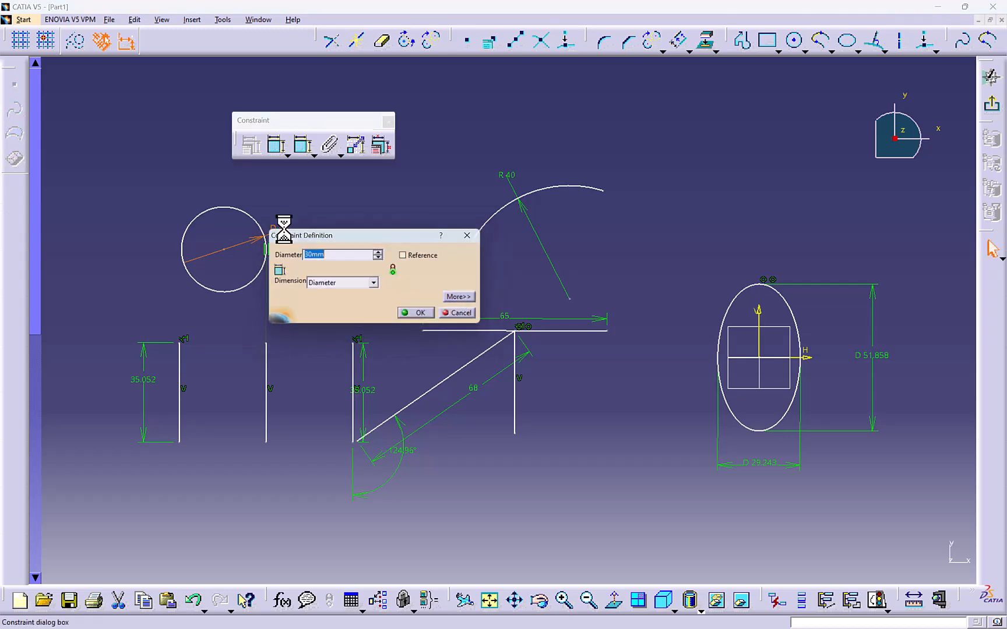
left_click(330, 284)
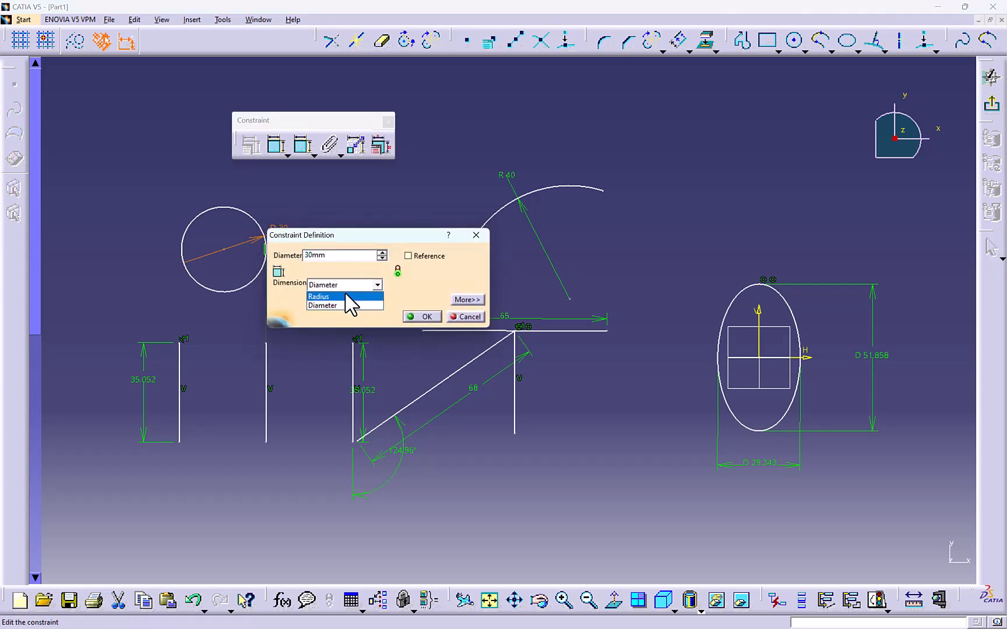
left_click(344, 295)
double_click(333, 255)
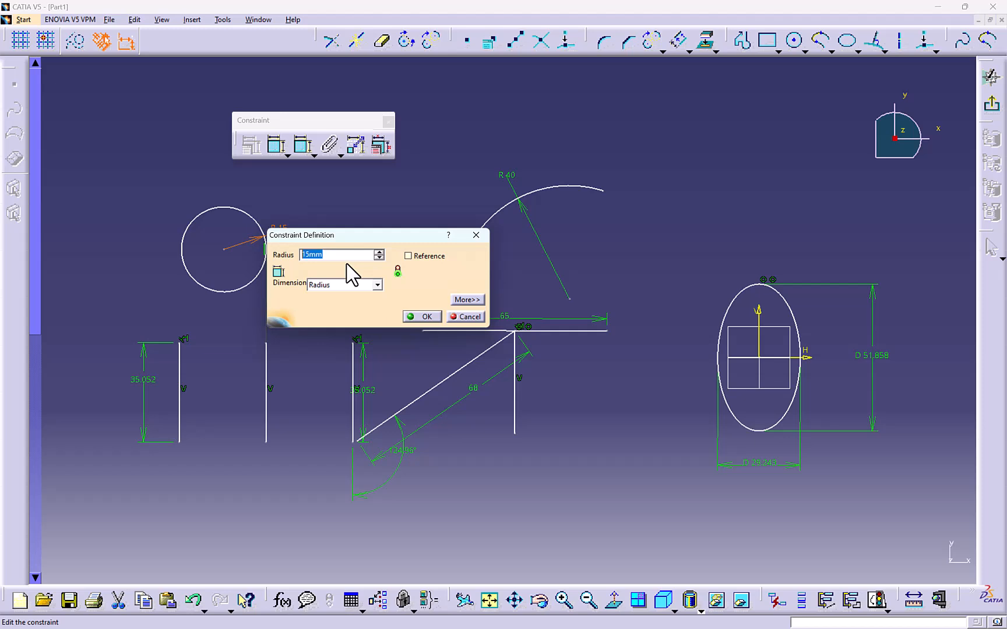
left_click(437, 317)
- Delete all sample geometry from the sketch, including the lines, arc, circle and ellipse with their constraints
mouse_move(297, 247)
middle_mouse_down()
mouse_move(385, 242)
mouse_move(379, 272)
middle_mouse_up()
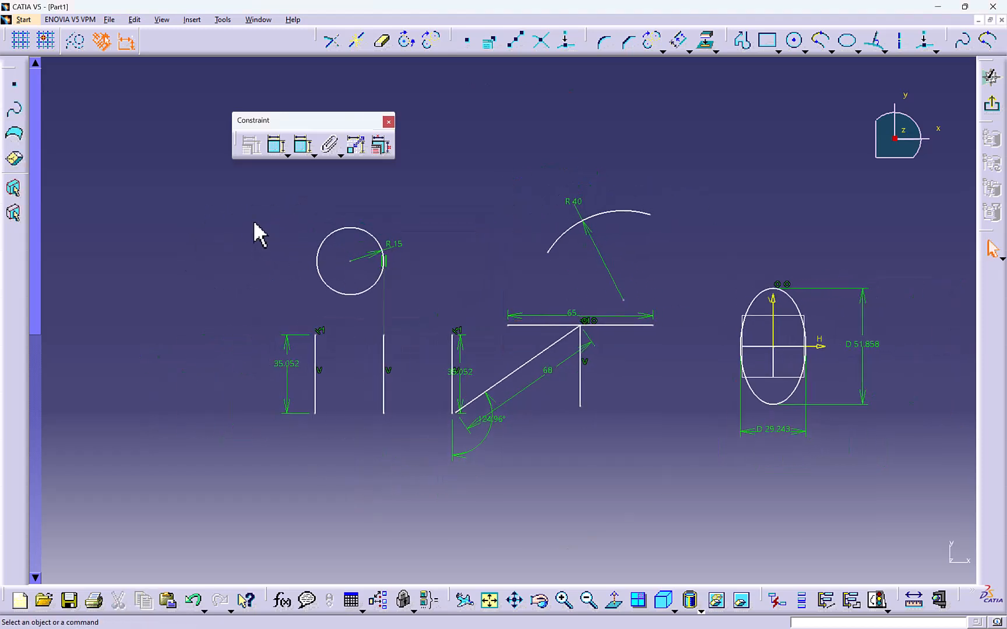
left_click_drag(227, 210, 589, 514)
key("Delete")
middle_click_drag(552, 412, 408, 425)
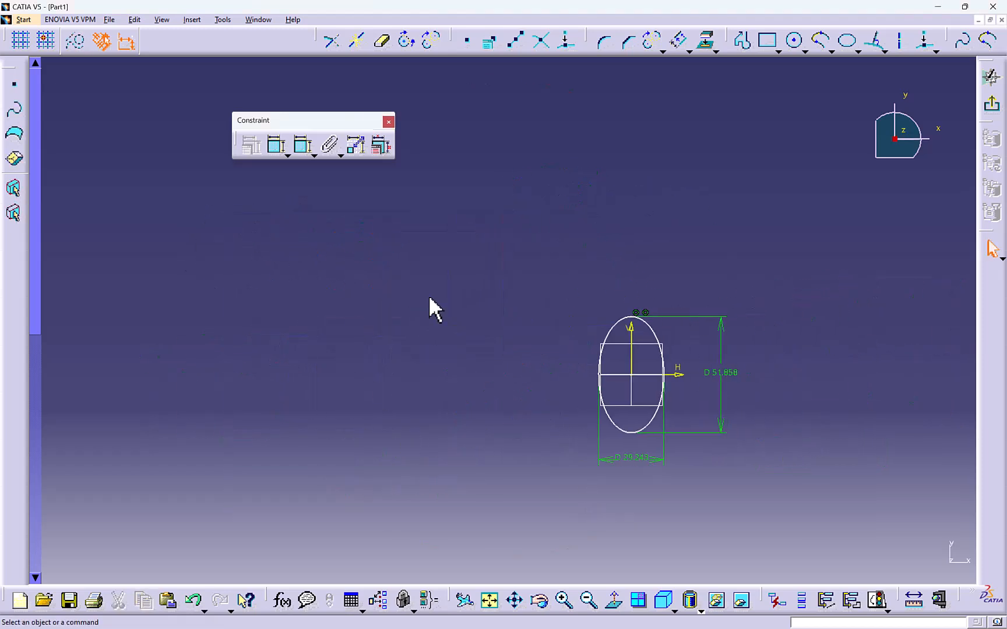
left_click_drag(428, 295, 908, 547)
key("Delete")
- Detach the Constraint and Contact Constraint tools as a separate floating toolbar
middle_click_drag(672, 386, 616, 366)
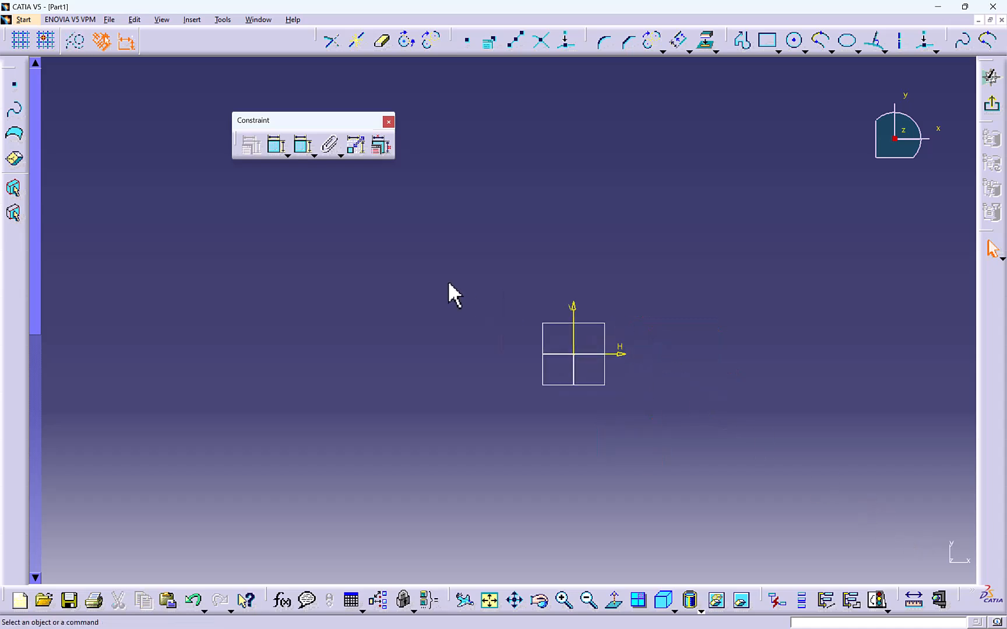
left_click(315, 155)
left_click_drag(329, 159, 449, 123)
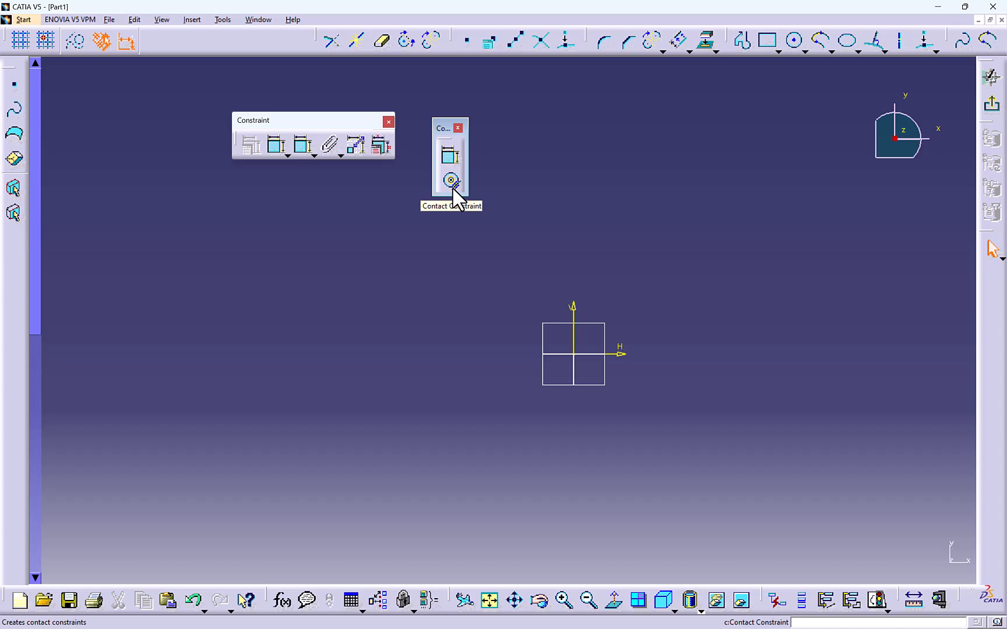
mouse_move(453, 187)
middle_mouse_down()
mouse_move(517, 205)
mouse_move(481, 235)
middle_mouse_up()
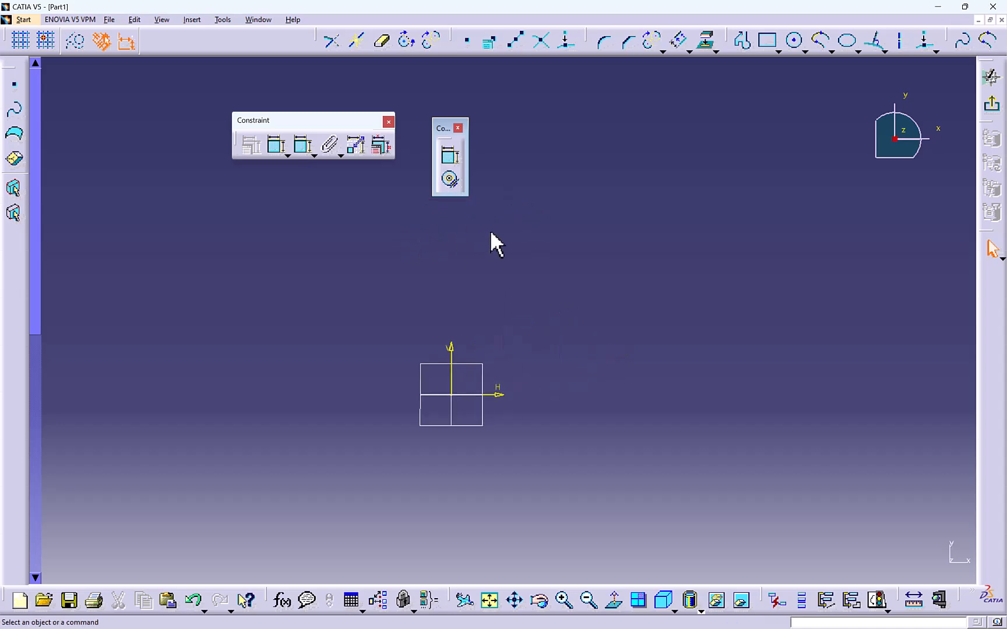
- Sketch a circle about 27 mm in radius centred on the origin and a smaller one about 12 mm in radius beside it
left_click(792, 43)
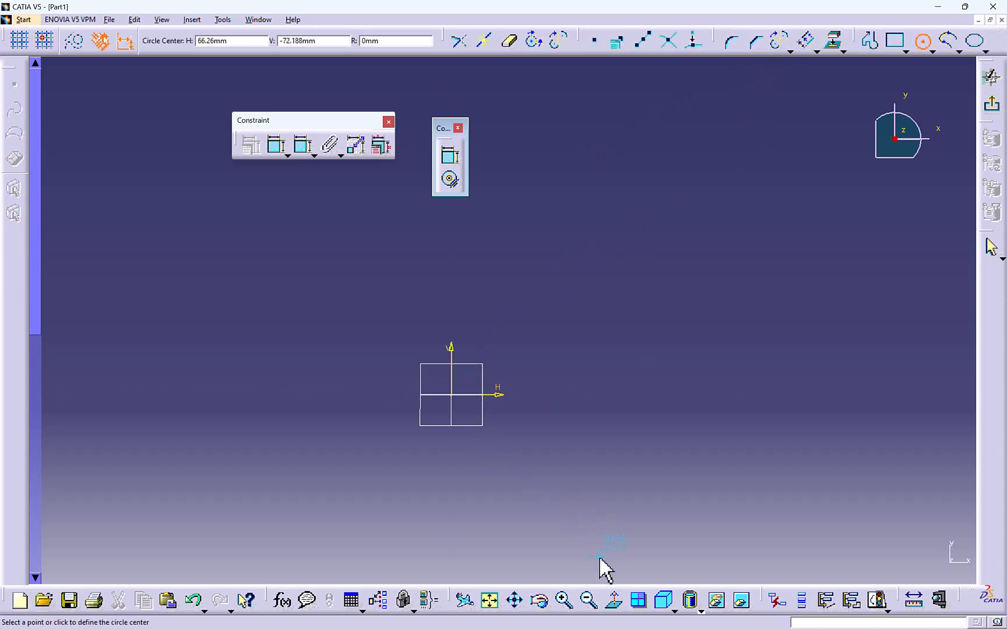
left_click(451, 396)
left_click(480, 446)
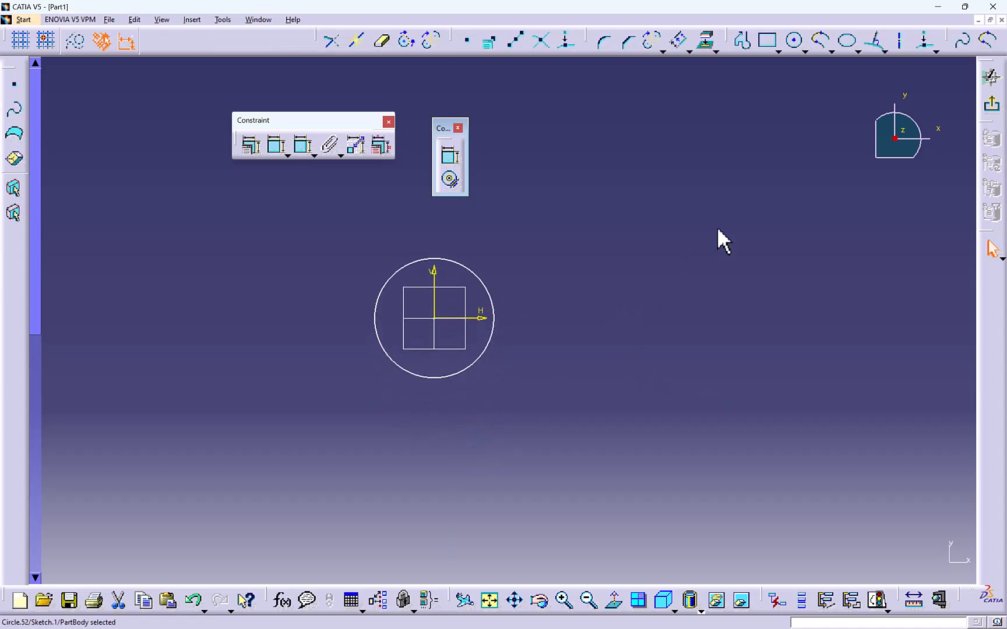
left_click(794, 41)
left_click(666, 257)
left_click(658, 285)
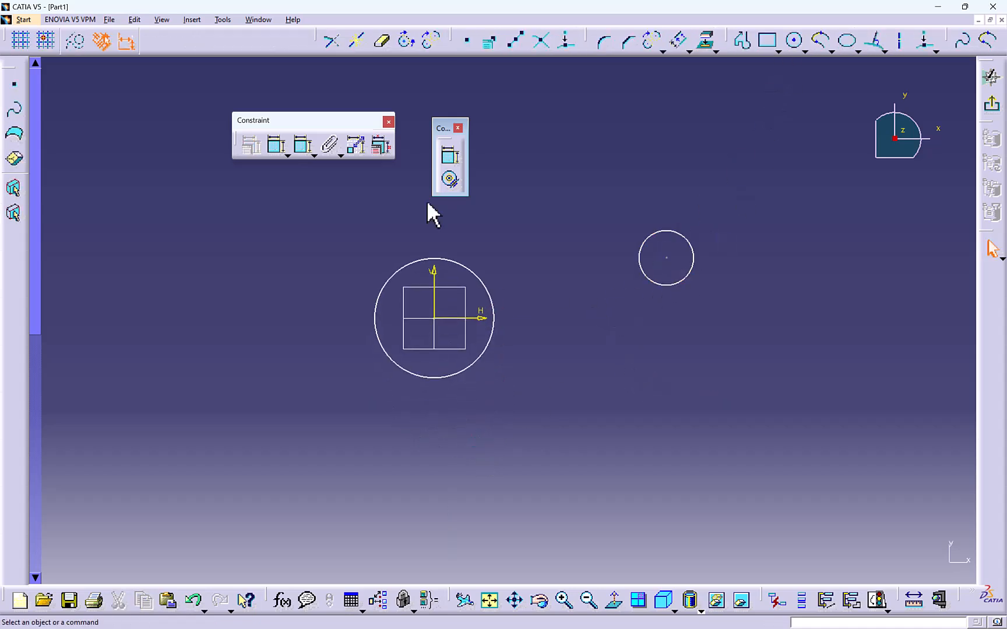
- Dimension the radius of both the circle at the origin and the smaller circle
left_click(447, 165)
left_click(479, 279)
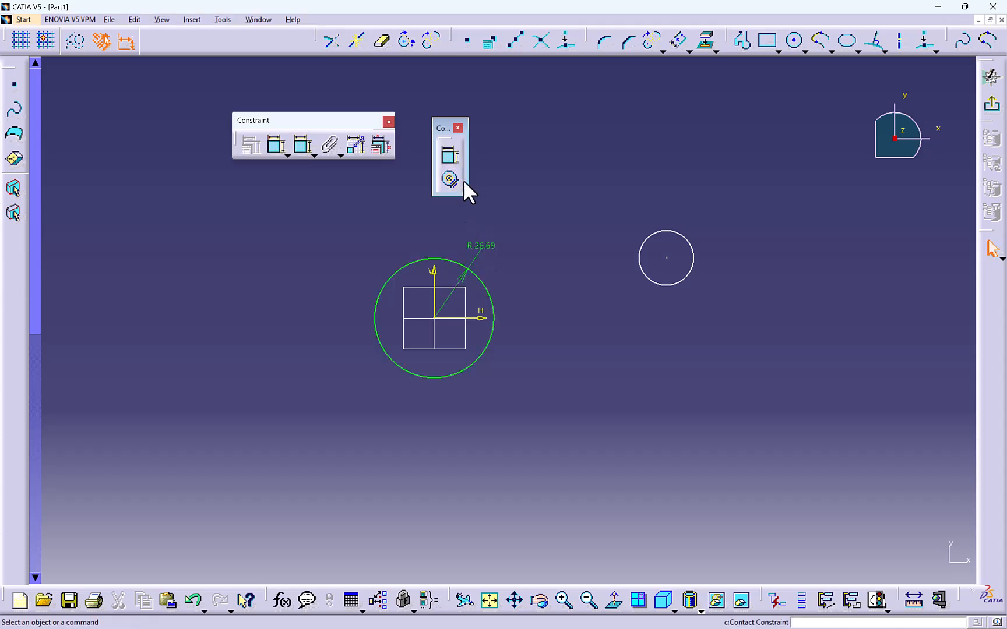
left_click(665, 258)
left_click(646, 219)
- Apply a contact constraint between the two circles to make the smaller one concentric with the circle at the origin
left_click(450, 180)
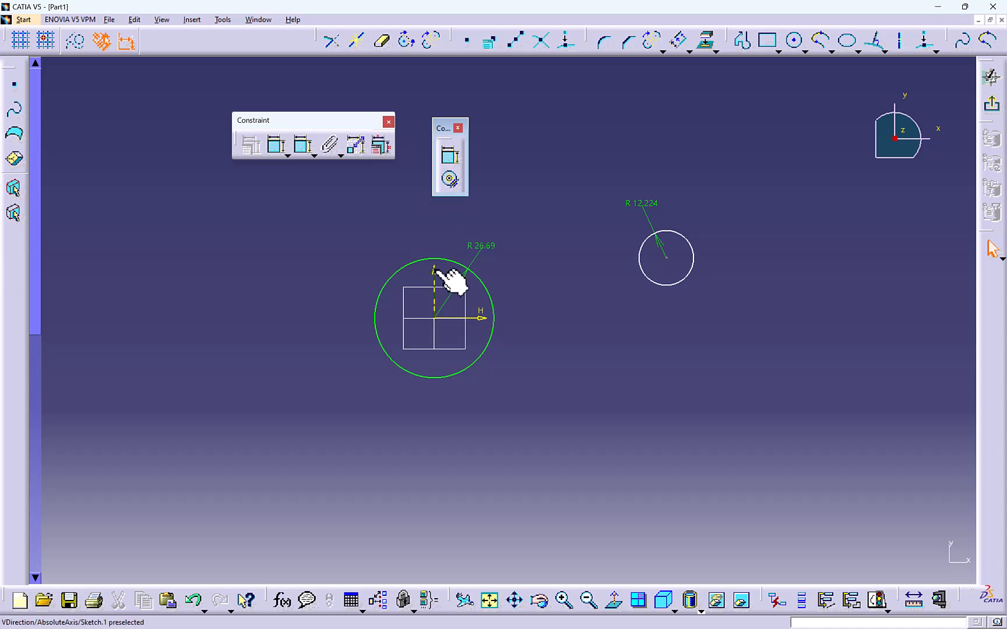
left_click(462, 267)
left_click(666, 255)
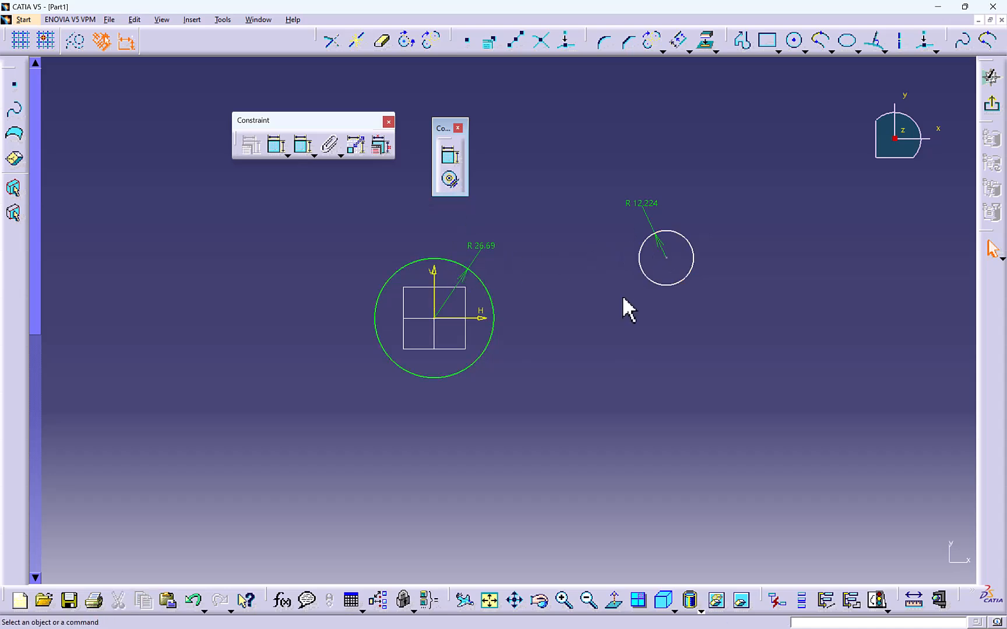
left_click(450, 180)
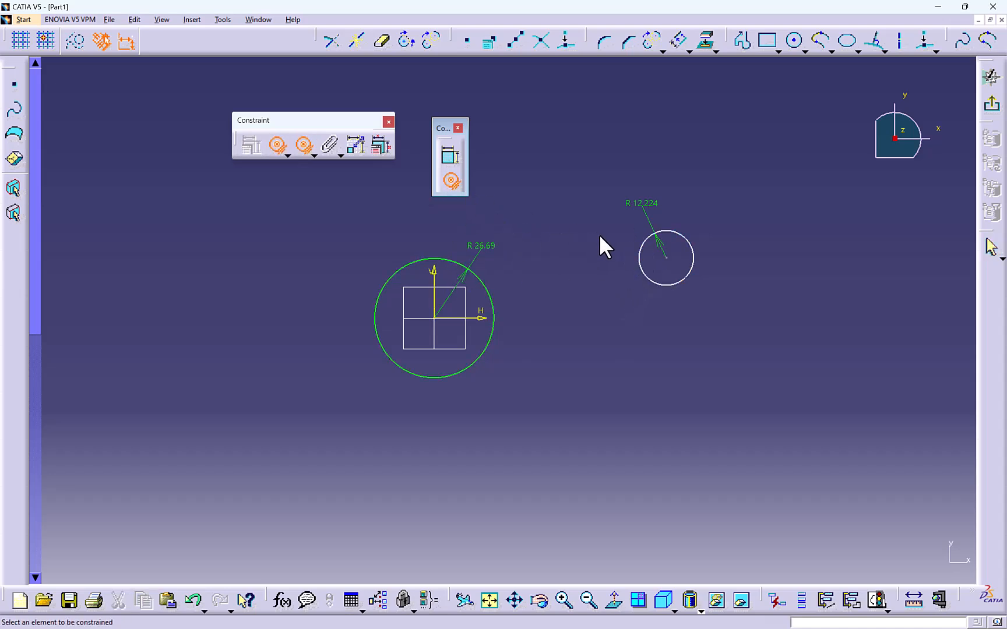
left_click(666, 257)
left_click(482, 274)
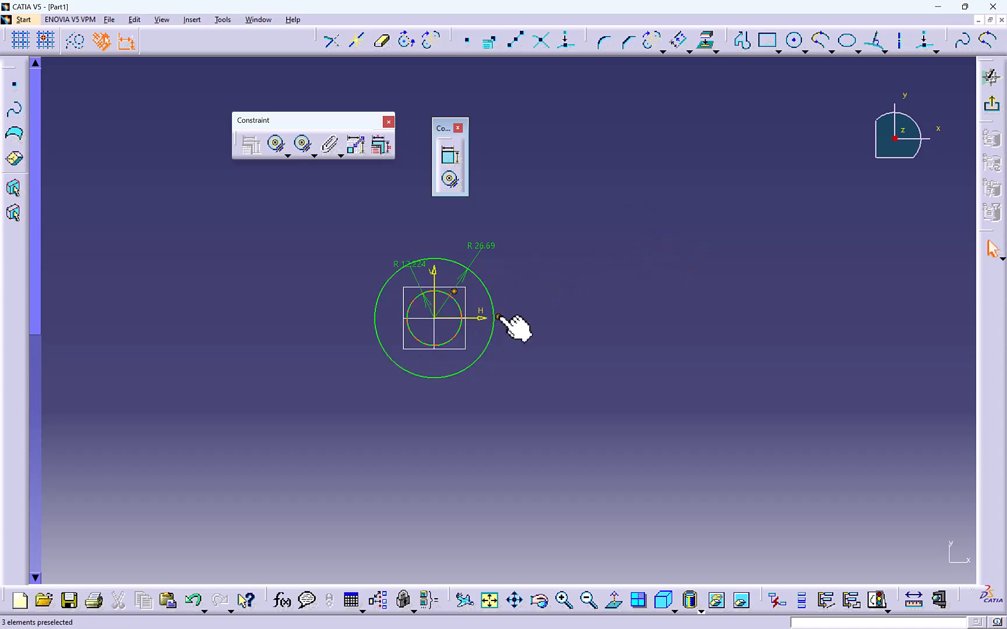
- Sketch a sloping line about 121 mm long and a circle about 16 mm in radius near and below its upper end
middle_click_drag(585, 267, 502, 281)
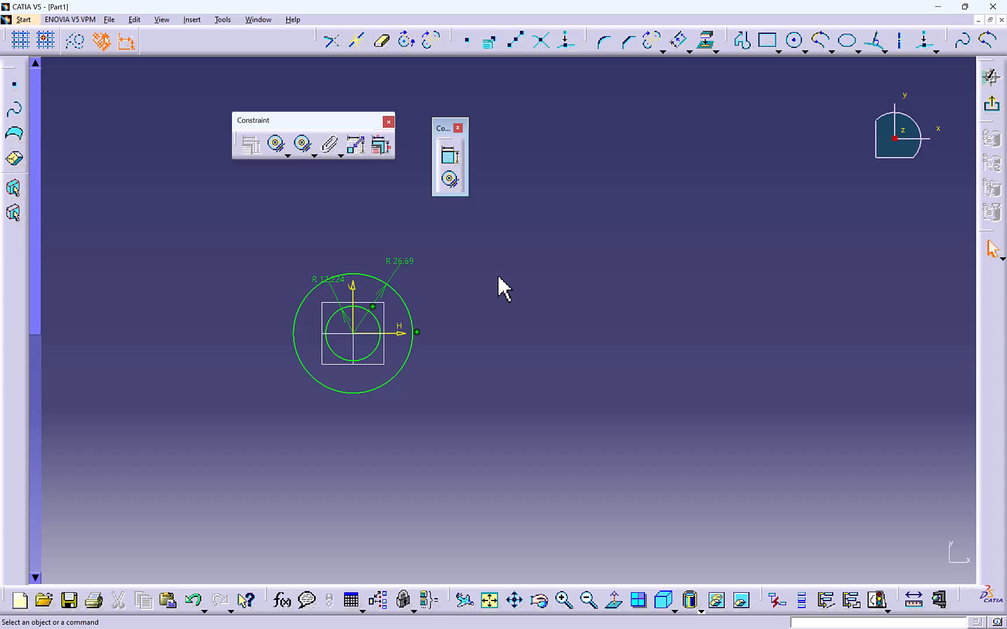
left_click(742, 40)
left_click(476, 302)
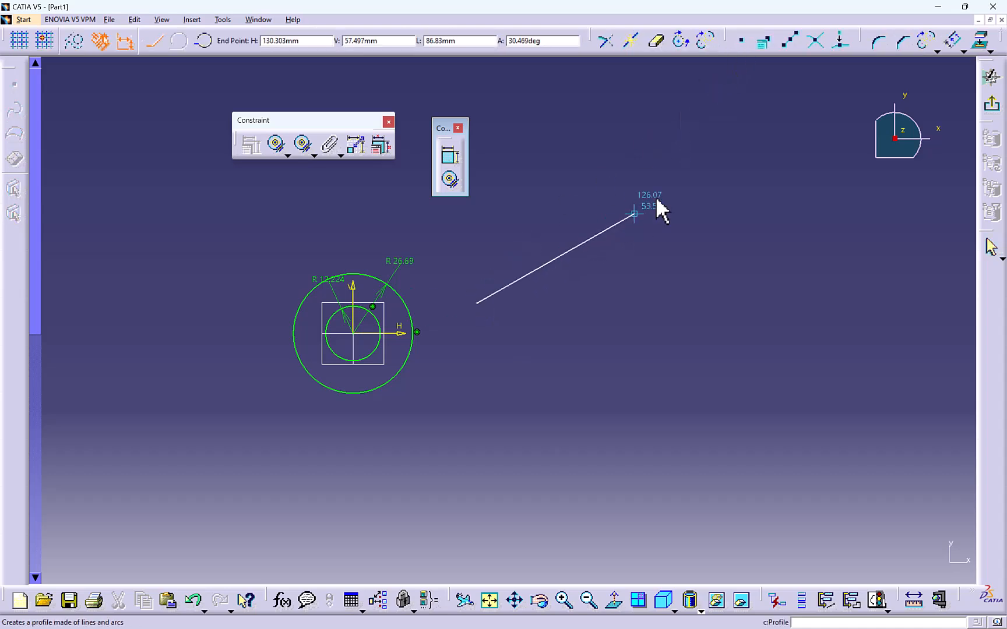
left_click(711, 168)
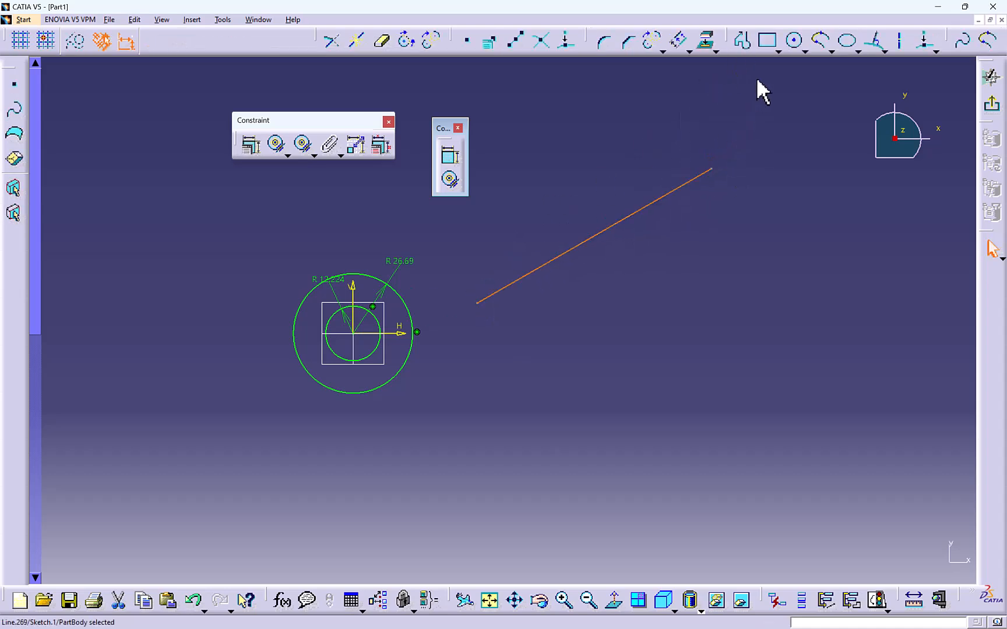
left_click(793, 42)
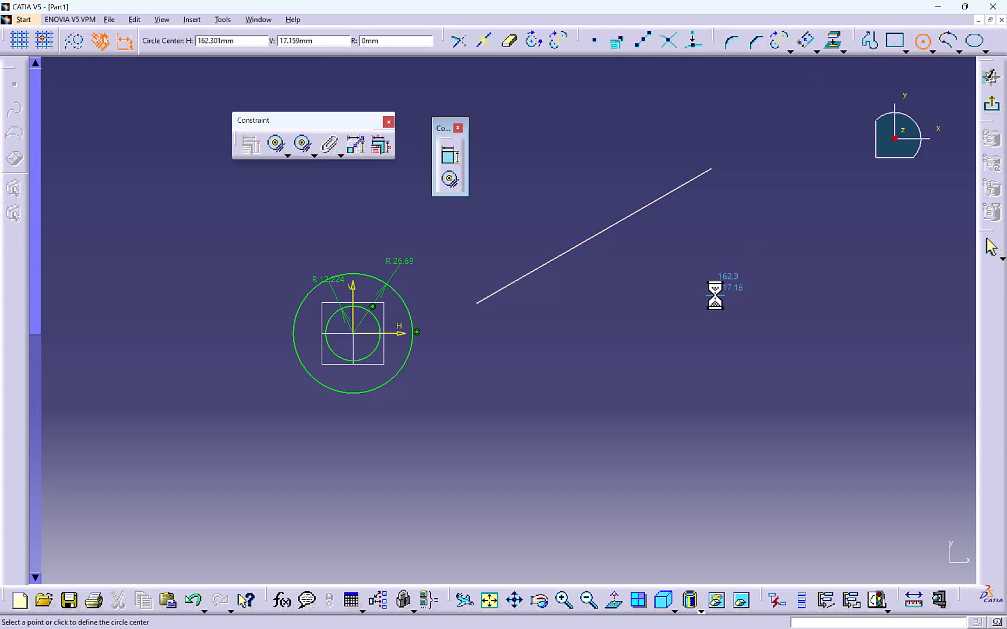
left_click(751, 258)
left_click(771, 286)
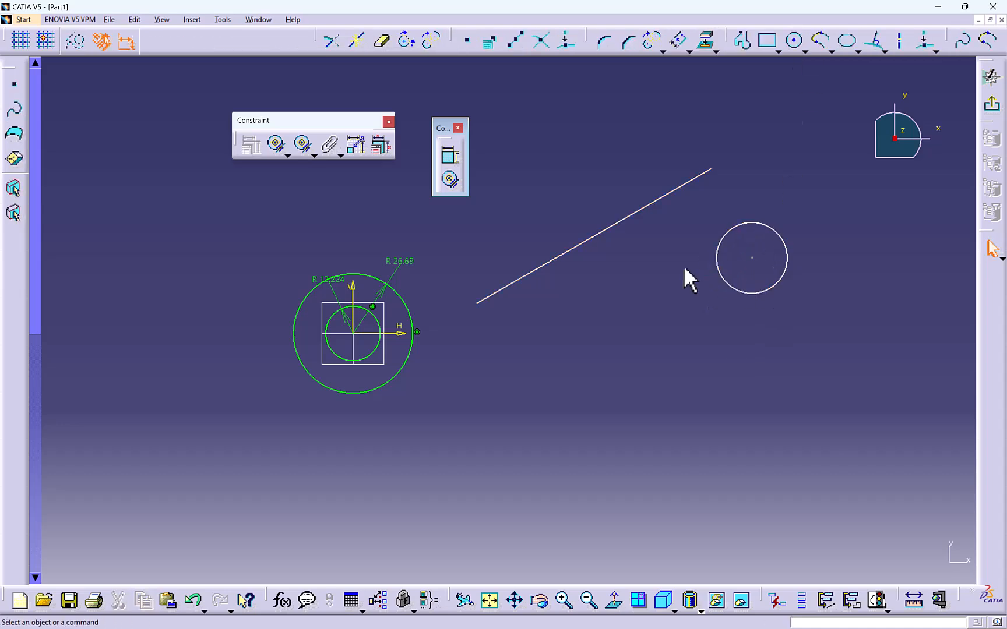
- Dimension the new circle's radius and the sloping line's length
left_click(449, 160)
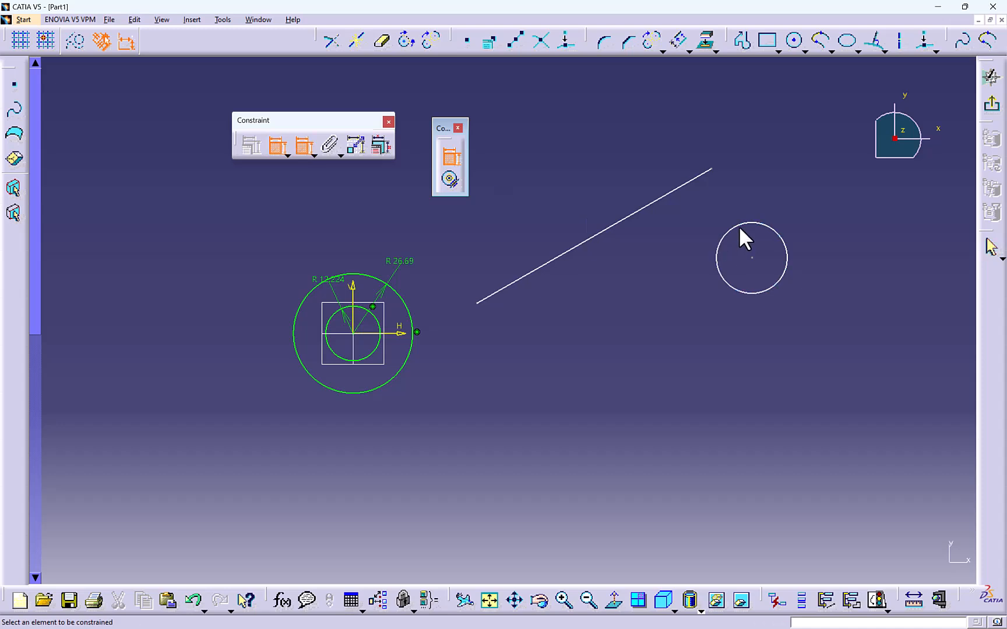
left_click(777, 233)
left_click(451, 158)
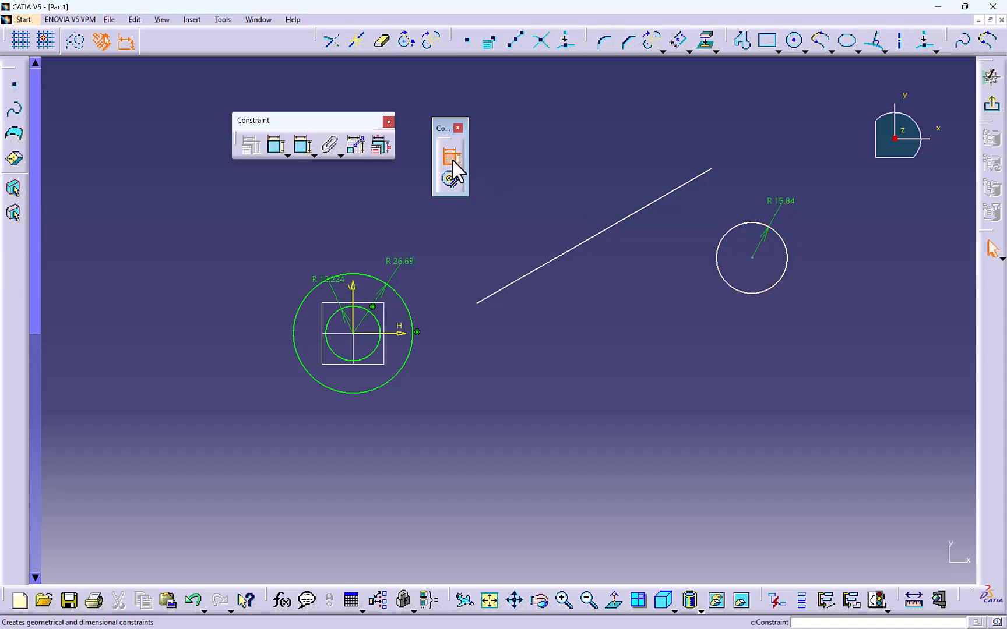
left_click(615, 225)
left_click(518, 224)
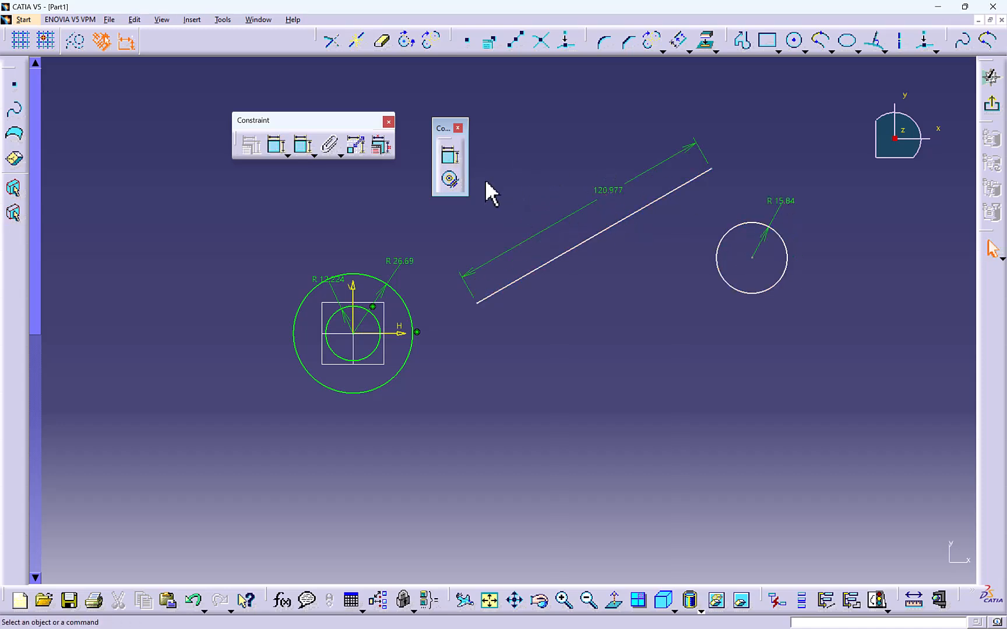
- Make the new circle tangent to the sloping line with a contact constraint
left_click(449, 180)
left_click(685, 184)
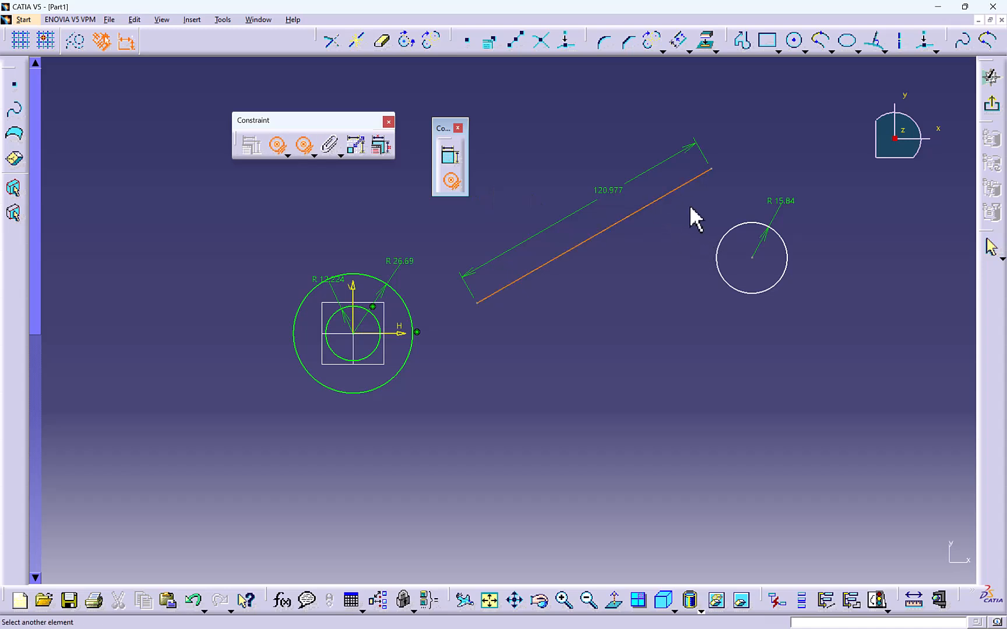
left_click(736, 226)
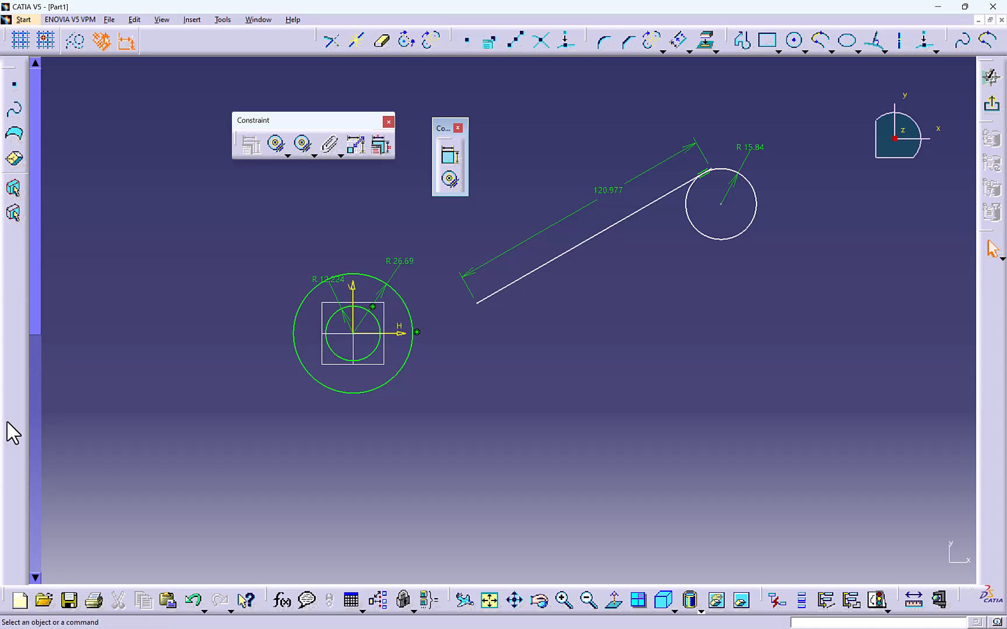
- Detach the Fix Together and Auto Constraint tools as a separate floating toolbar
left_click(314, 155)
left_click(341, 155)
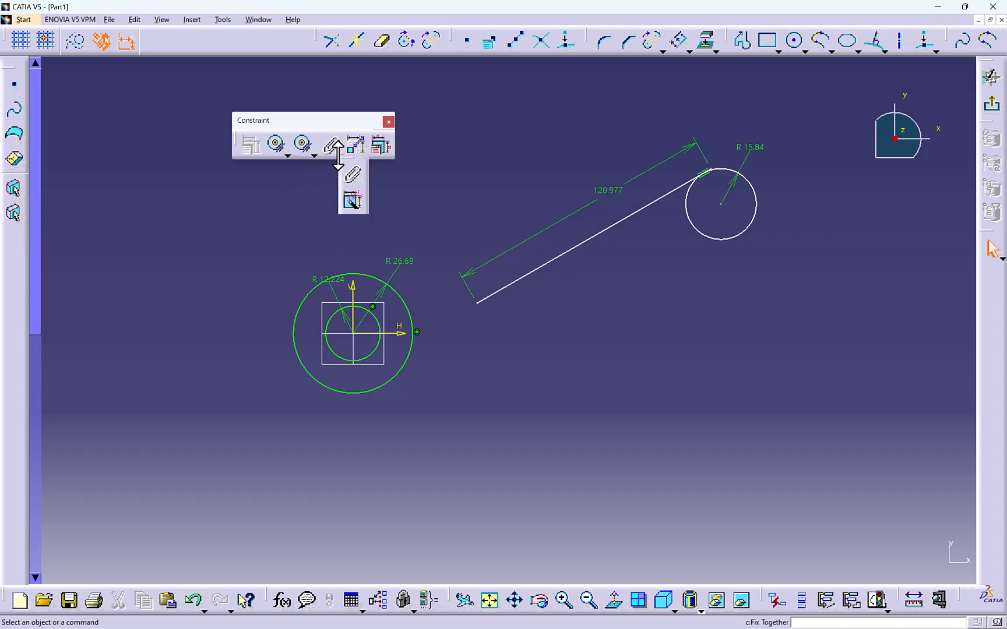
mouse_move(338, 154)
left_mouse_down()
mouse_move(353, 169)
mouse_move(483, 140)
left_mouse_up()
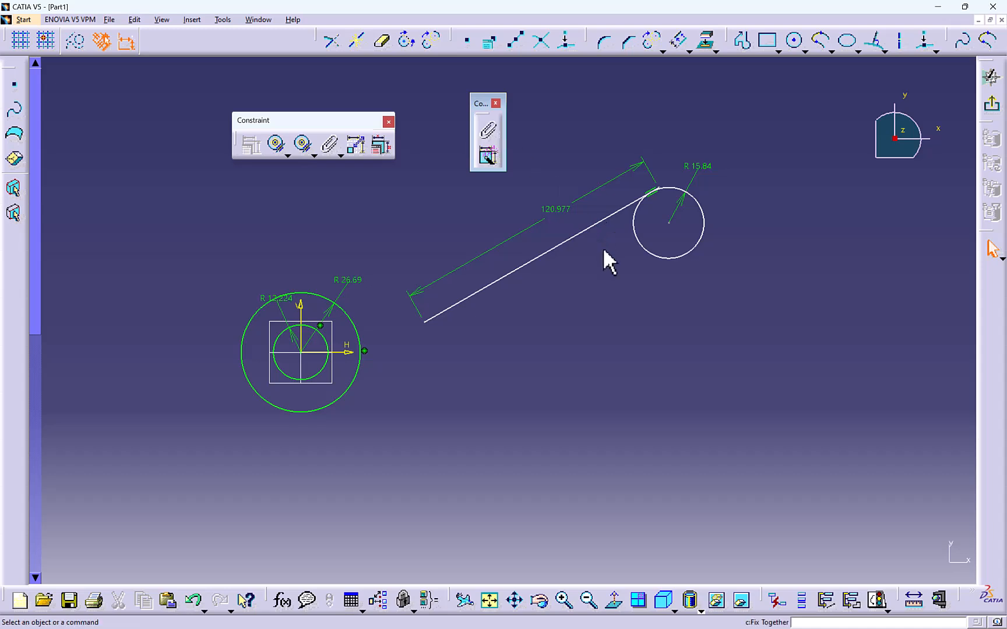
- Delete the sloping line's length dimension and the adjoining circle's radius dimension
left_click(569, 207)
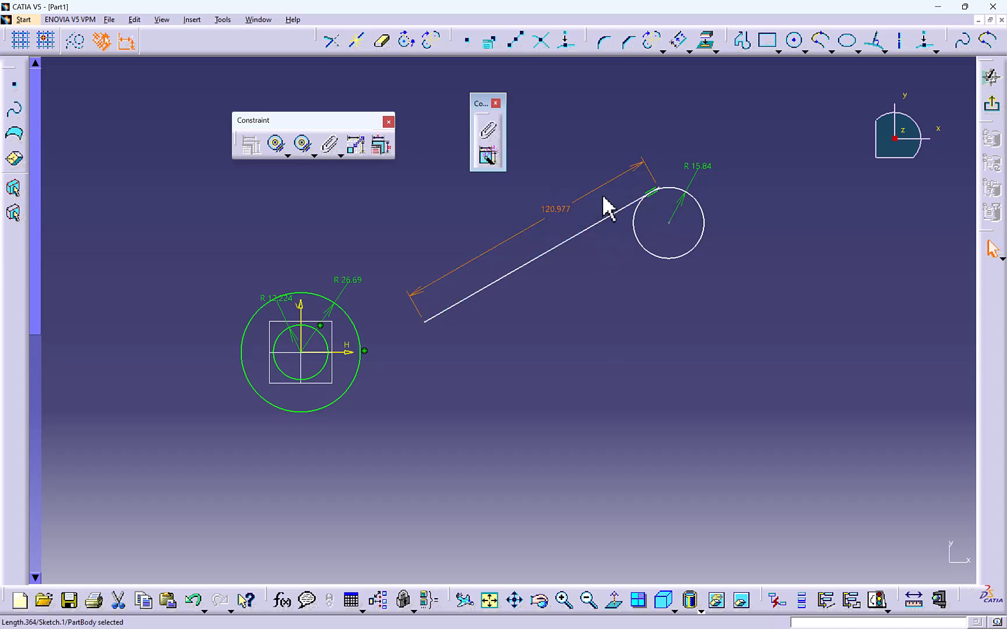
key("Delete")
left_click(711, 174)
key("Delete")
- Remove the tangency constraint between the sloping line and the circle, keeping both elements
left_click_drag(624, 169, 661, 199)
key("Delete")
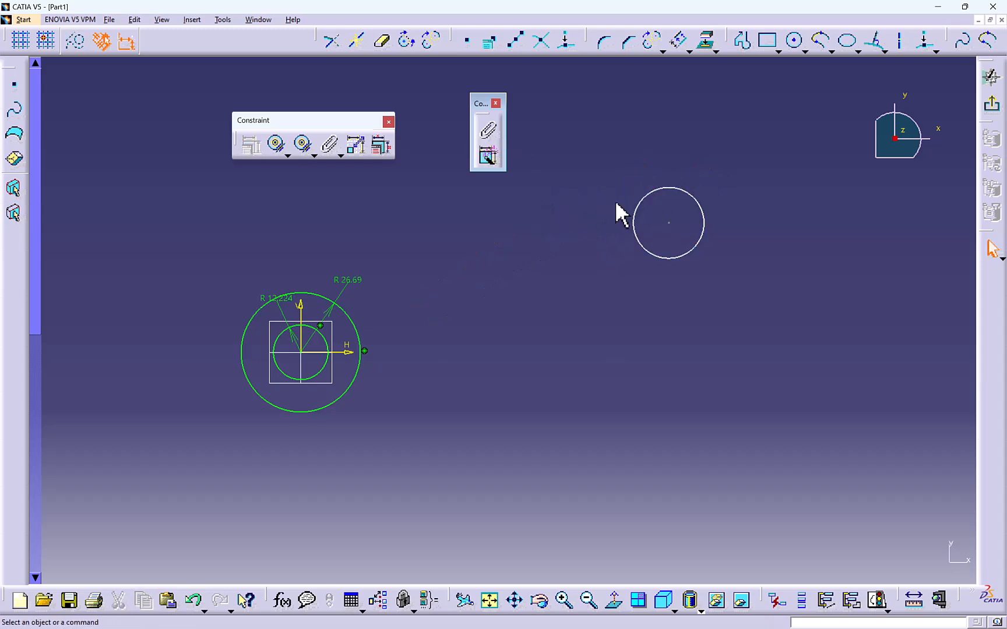
key("ctrl+z")
left_click(656, 191)
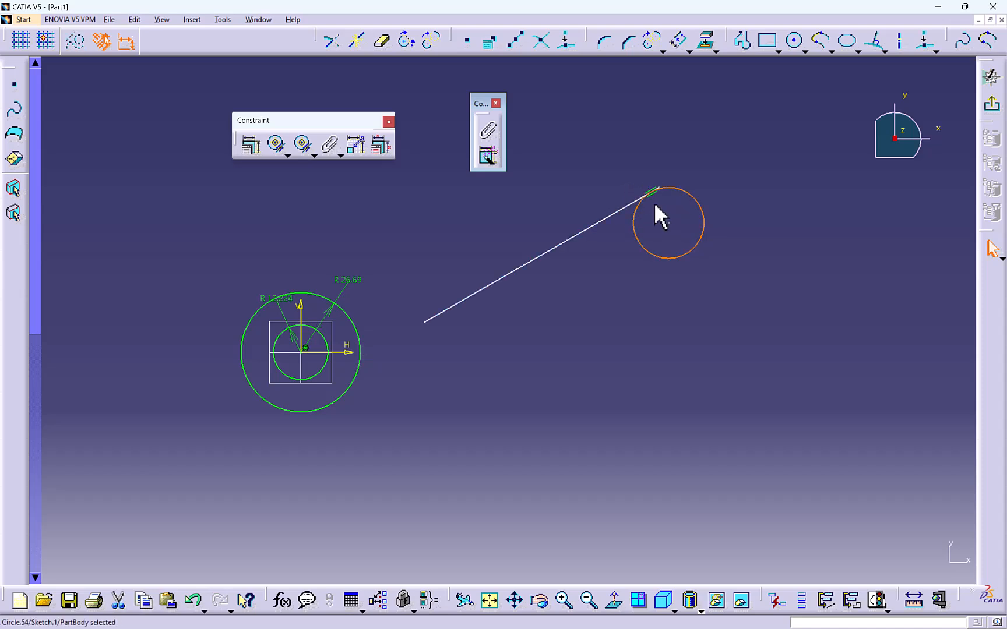
left_click(654, 202)
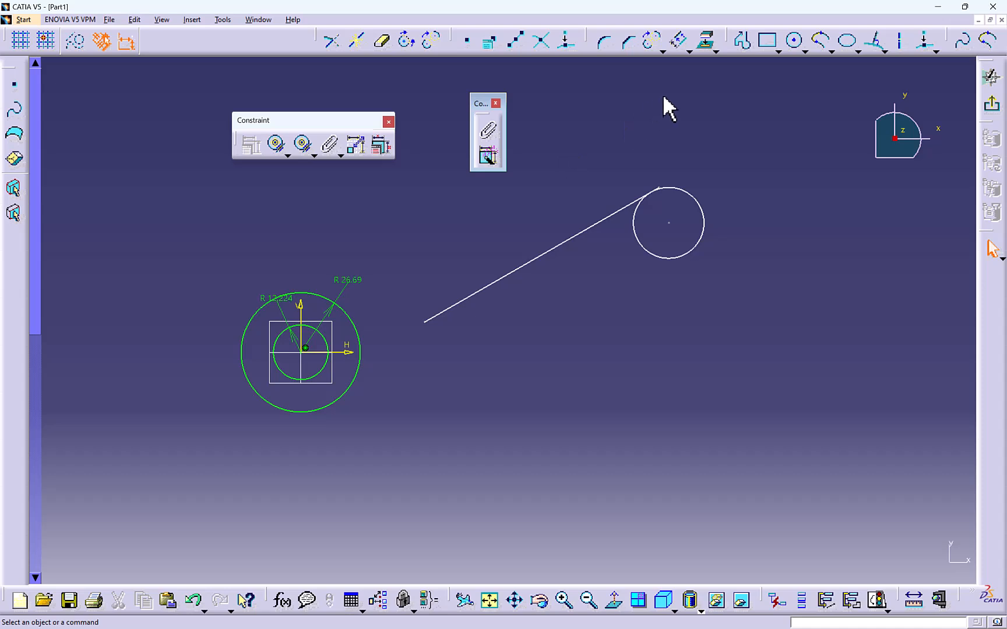
- Fix the sloping line and the adjoining circle together as one rigid group
left_click(490, 134)
left_click(670, 188)
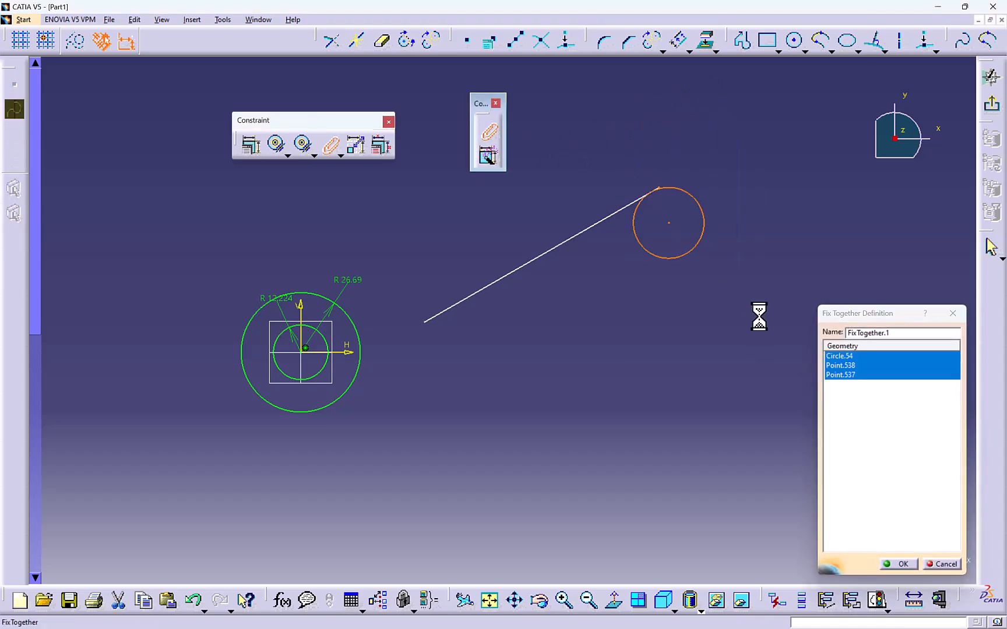
left_click_drag(752, 175, 407, 431)
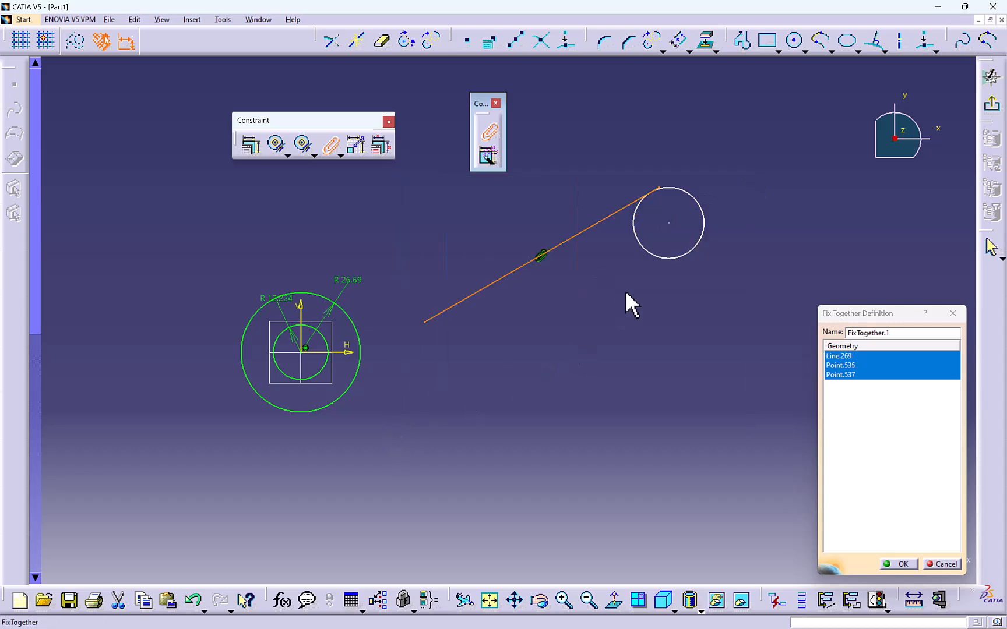
left_click(667, 256)
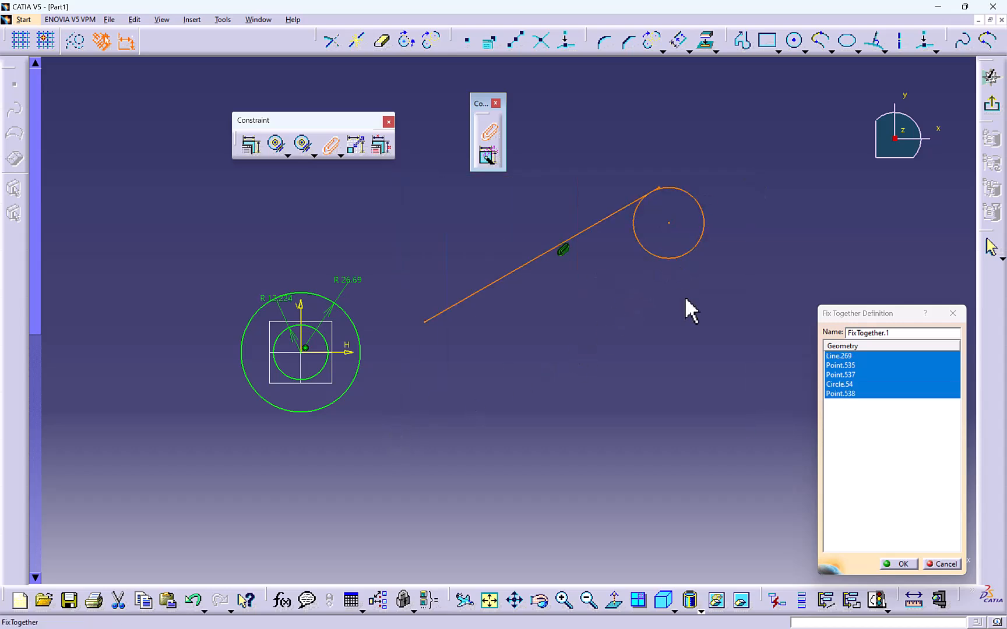
left_click(898, 564)
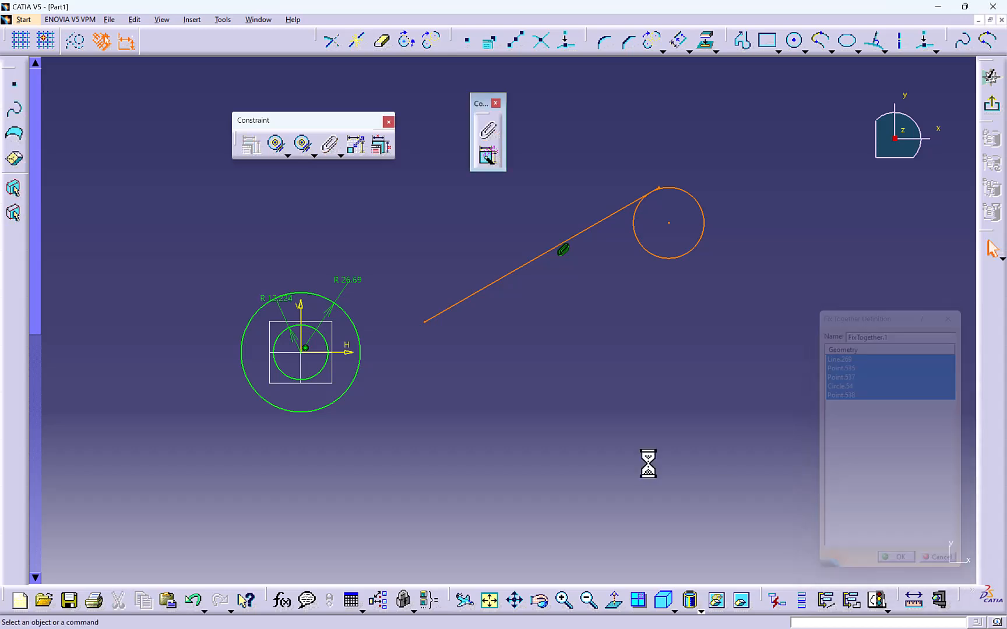
- Move the fixed-together line and circle as one group, and delete both elements
left_click_drag(427, 321, 516, 343)
left_click_drag(737, 267, 689, 271)
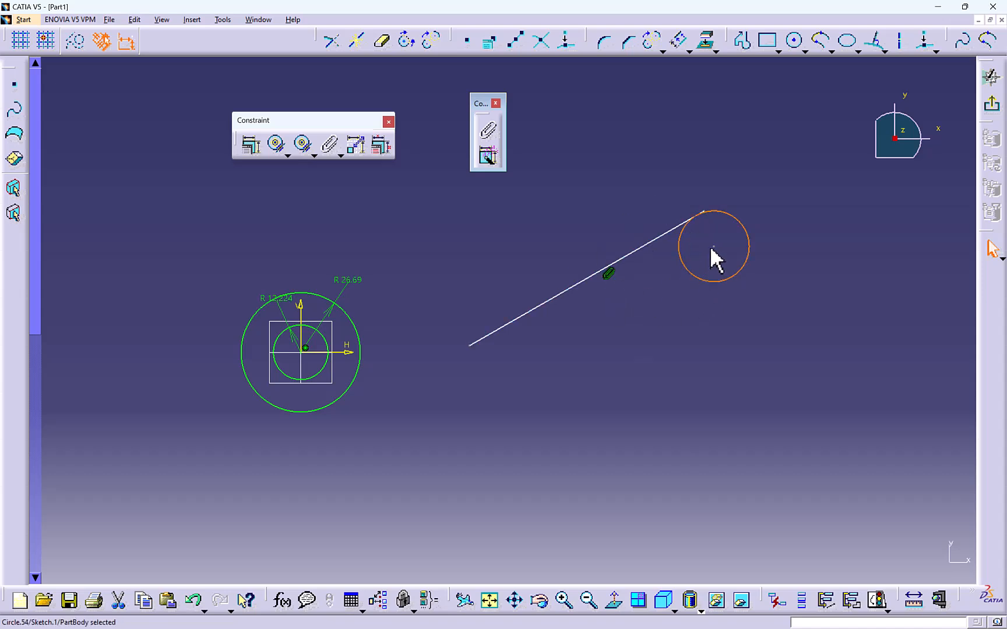
left_click(670, 233)
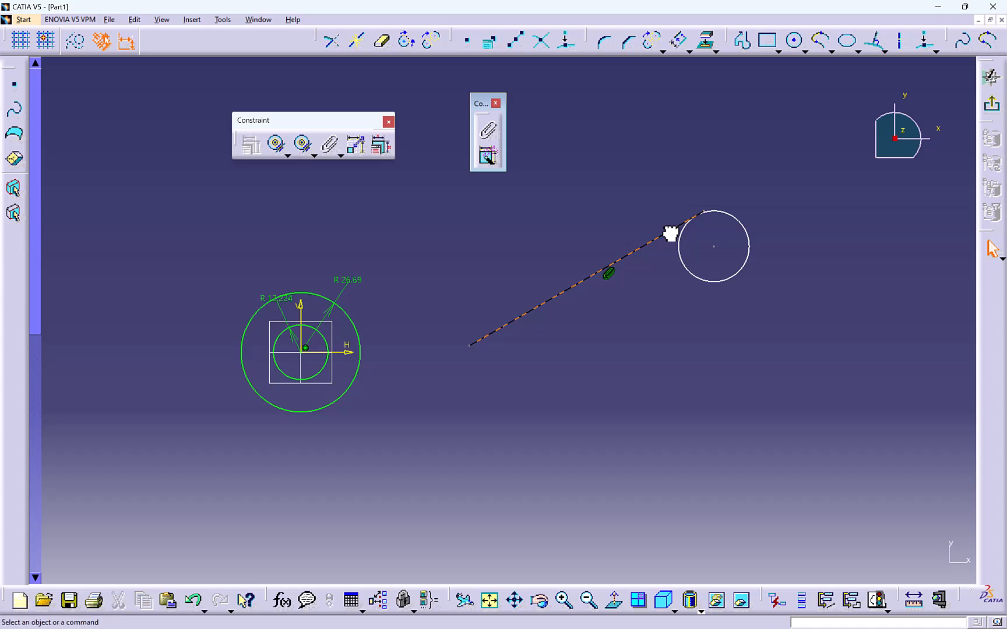
left_click_drag(655, 203, 782, 299)
key("Delete")
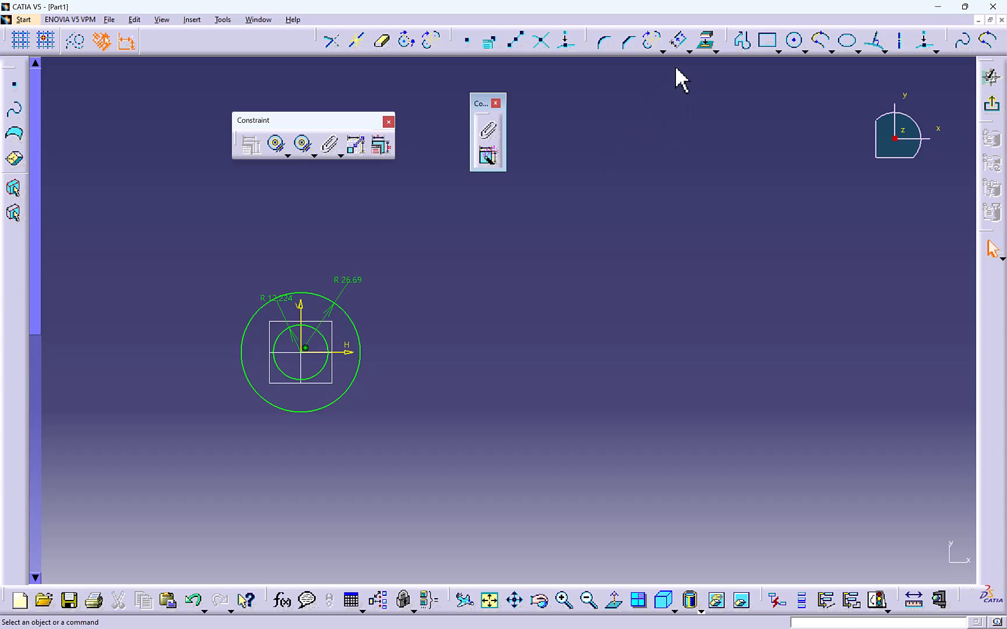
- Sketch a closed stepped profile with its base on the horizontal axis, a left edge about 42 mm tall and a tangent arc of about 16 mm radius
left_click(742, 40)
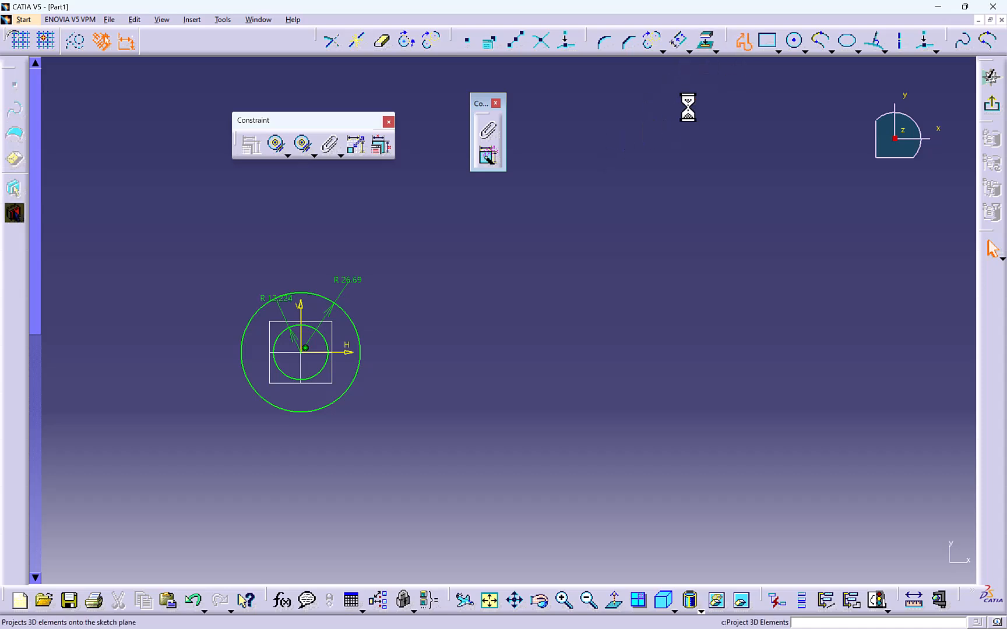
left_click(519, 353)
left_click(520, 259)
left_click(606, 259)
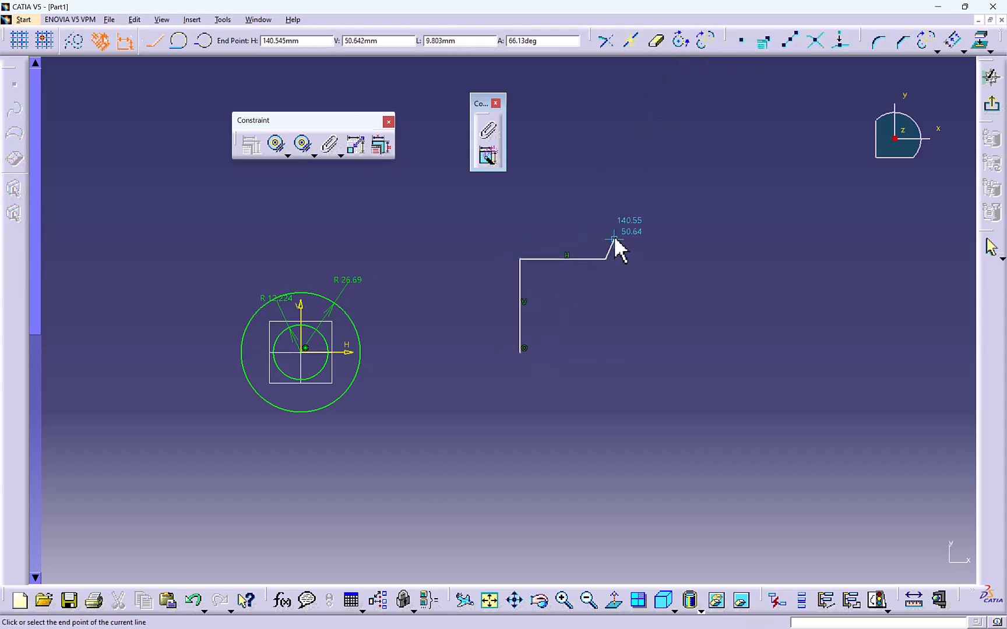
left_click(606, 207)
left_click(692, 208)
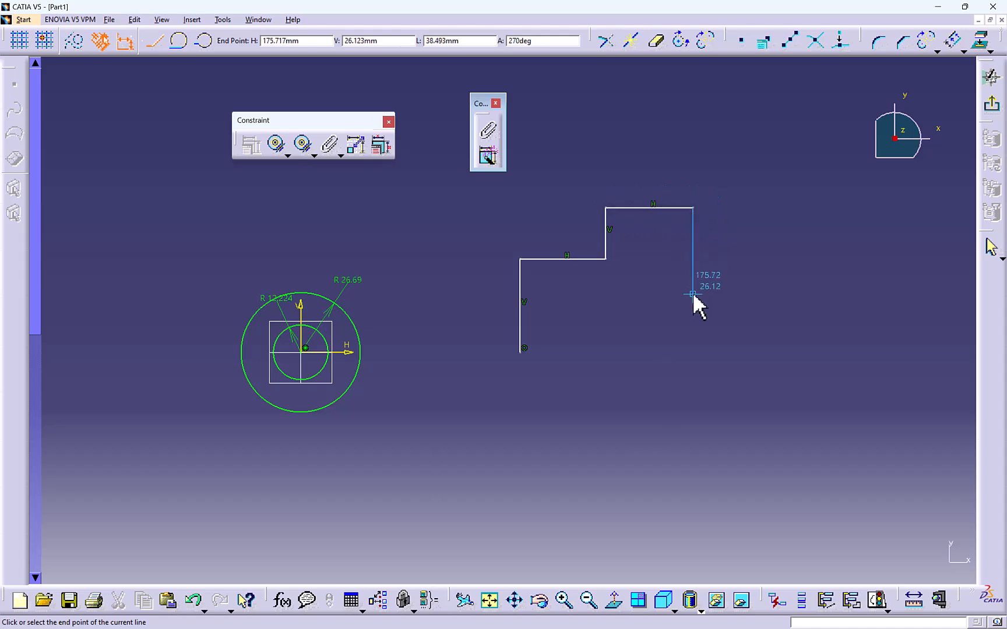
left_click_drag(693, 295, 615, 295)
left_click(619, 296)
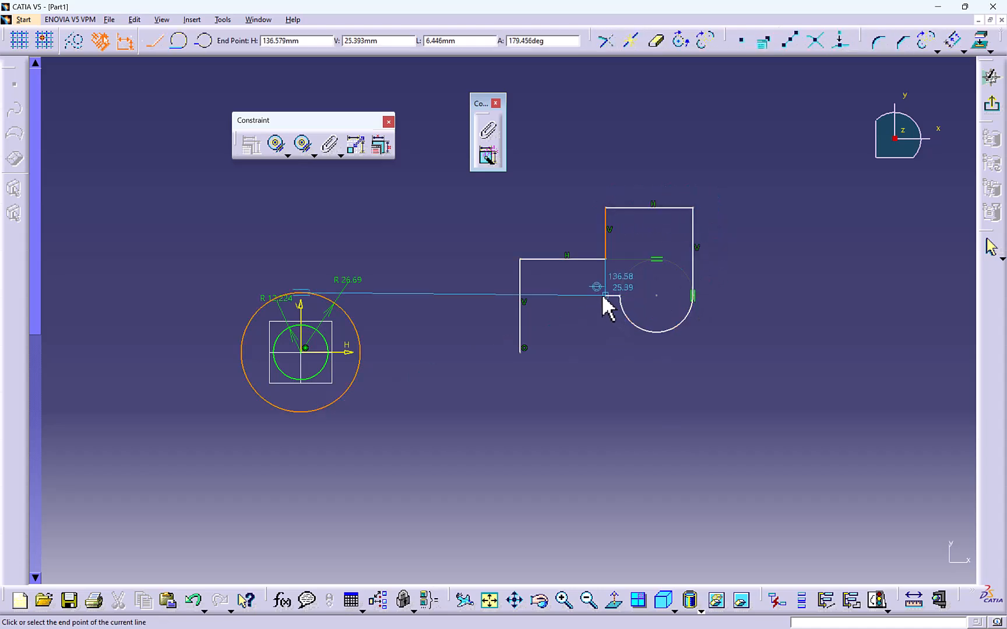
left_click(601, 297)
left_click(600, 348)
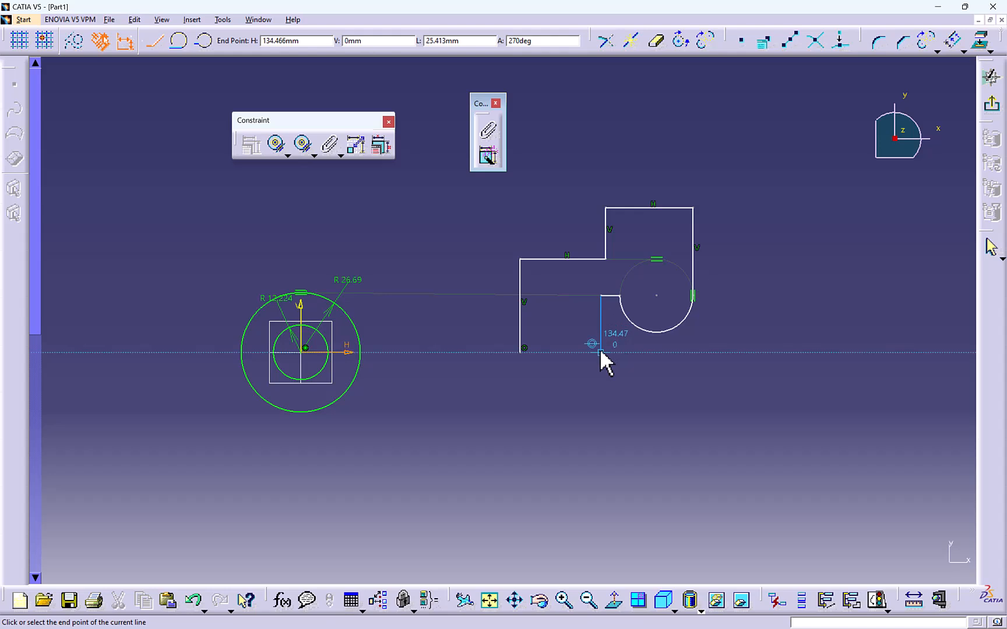
left_click(520, 350)
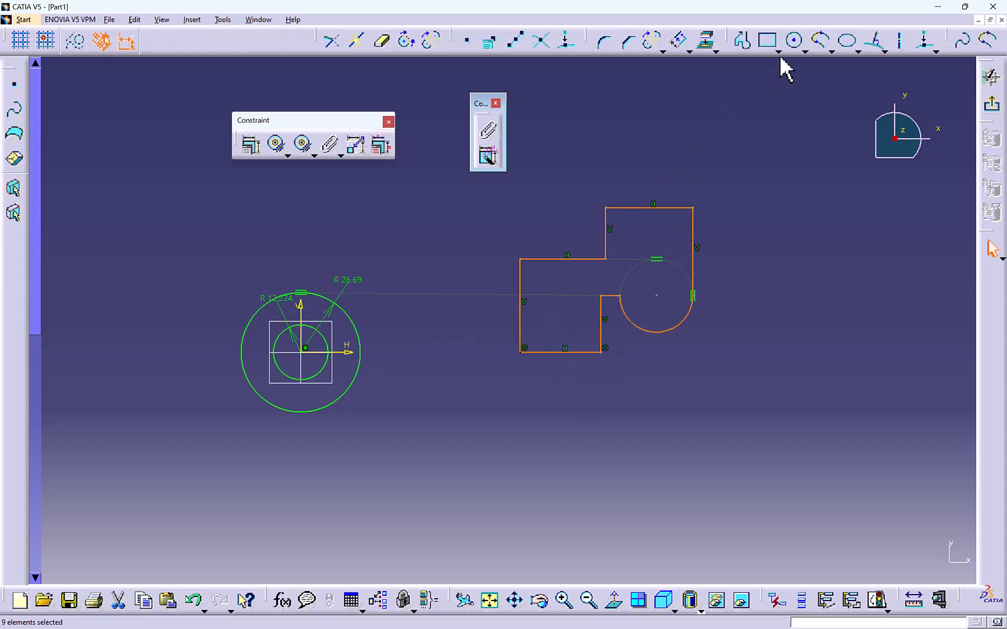
- Draw a circle of about 9 mm radius centred on the profile's arc centre
left_click(793, 40)
left_click(656, 296)
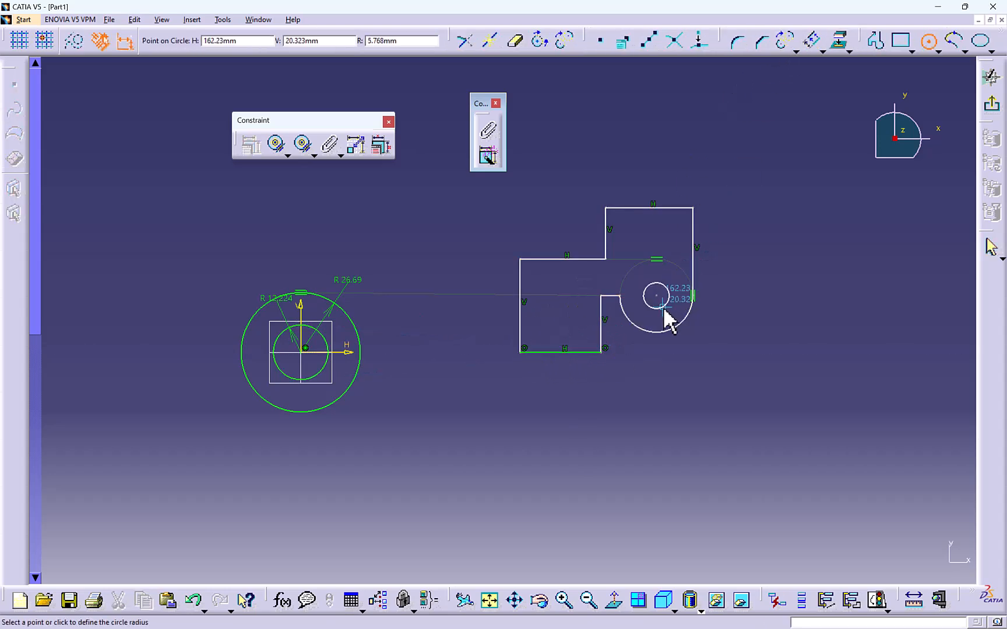
left_click(670, 316)
- Delete the two concentric circles and their radius dimensions at the sketch origin
left_click_drag(408, 269, 169, 470)
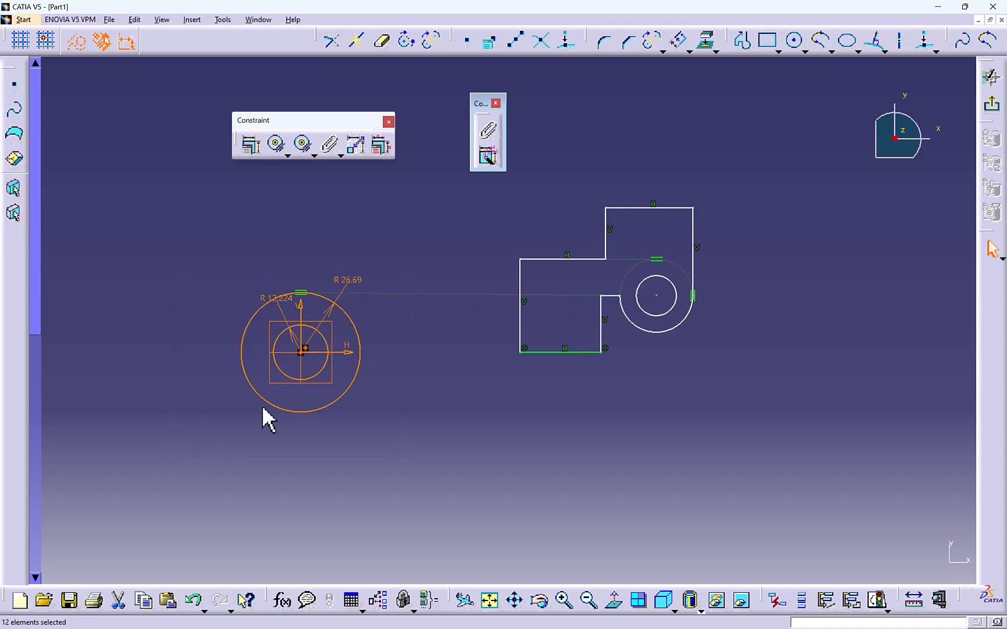
key("Delete")
middle_click_drag(442, 316, 438, 340)
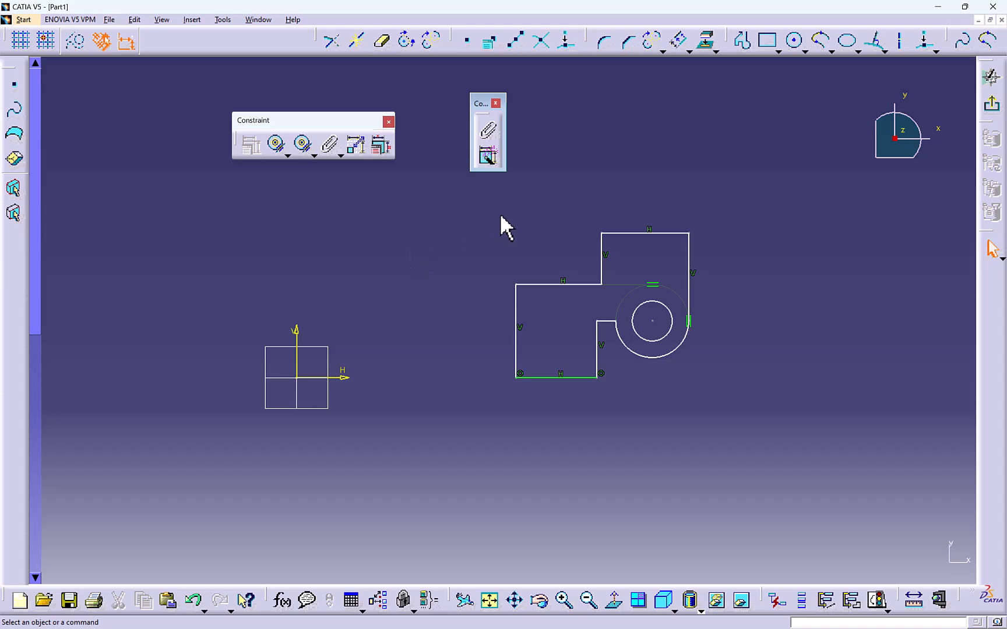
left_click(488, 156)
mouse_move(223, 240)
left_mouse_down()
mouse_move(753, 456)
mouse_move(762, 471)
left_mouse_up()
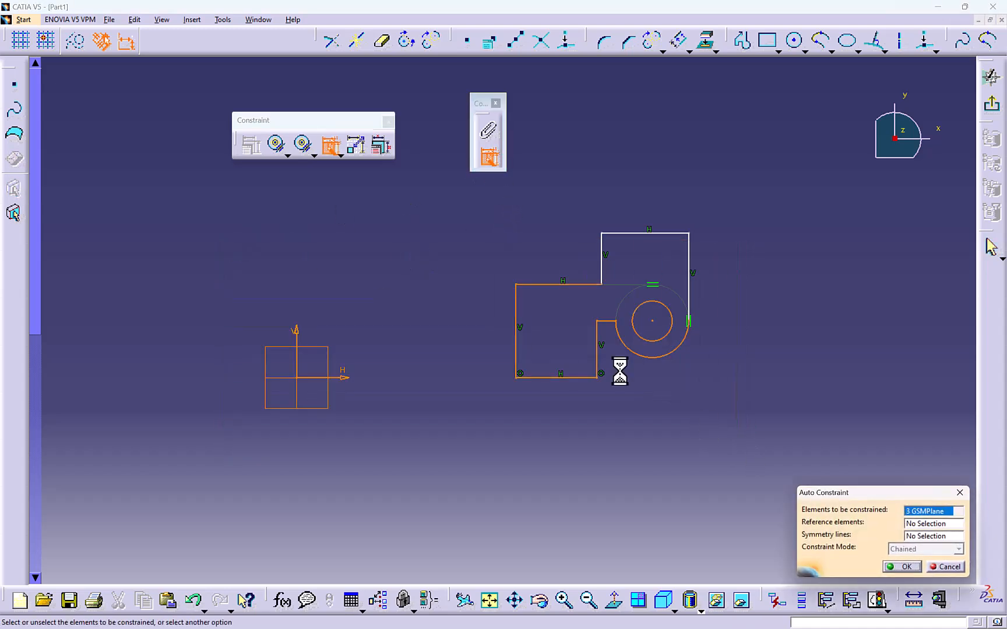
mouse_move(200, 203)
left_mouse_down()
mouse_move(827, 442)
mouse_move(833, 461)
left_mouse_up()
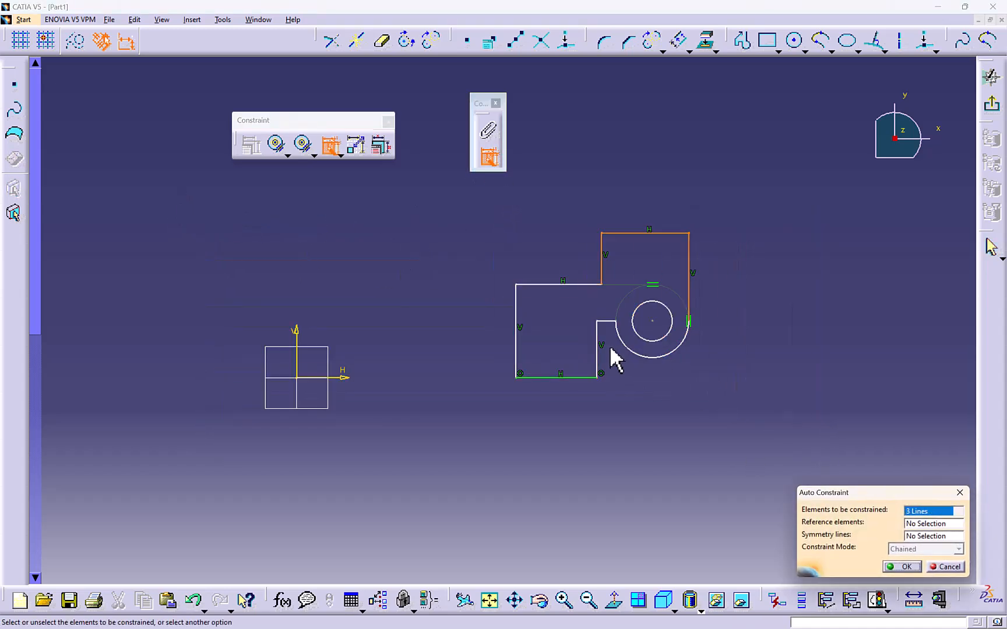
left_click(960, 494)
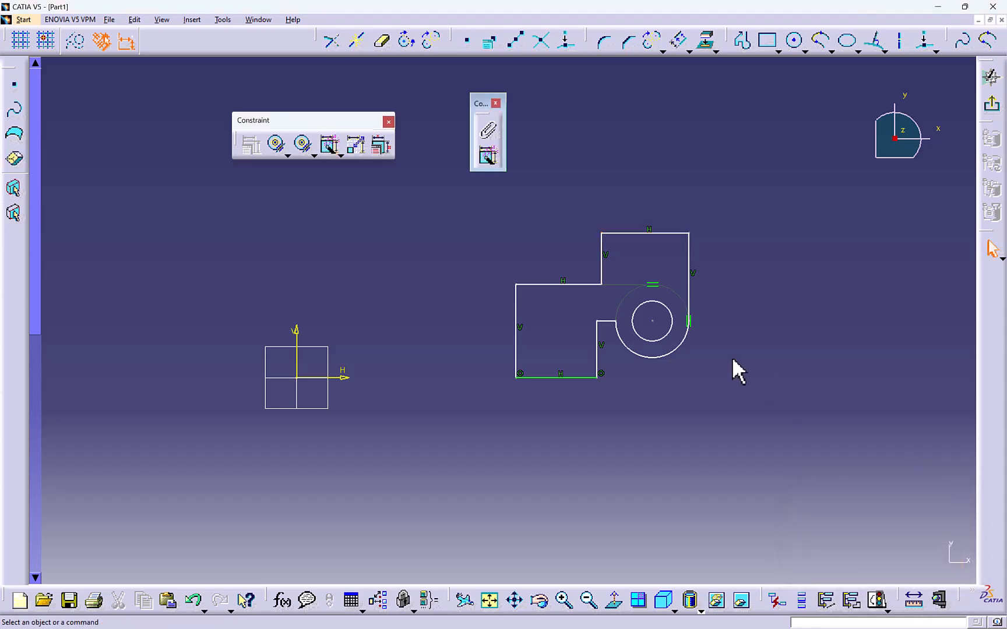
- Auto-constrain the whole profile and its inner circle together with the sketch axes
left_click(490, 157)
mouse_move(224, 190)
left_mouse_down()
mouse_move(729, 431)
mouse_move(791, 488)
left_mouse_up()
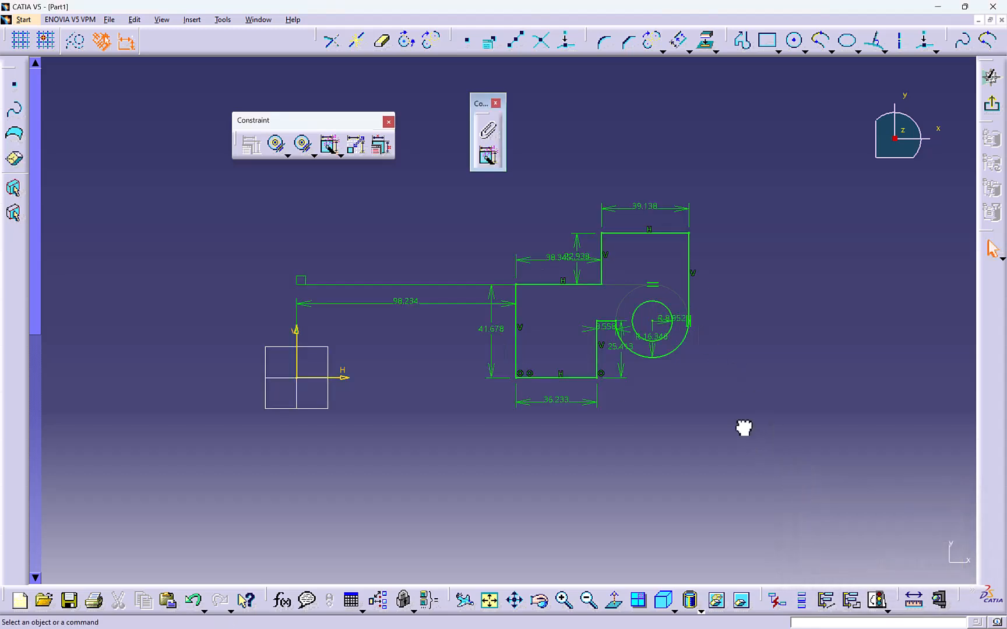
- Set the length of the profile's bottom edge to 36 mm
mouse_move(633, 419)
middle_mouse_down()
mouse_move(651, 383)
mouse_move(678, 370)
middle_mouse_up()
double_click(591, 455)
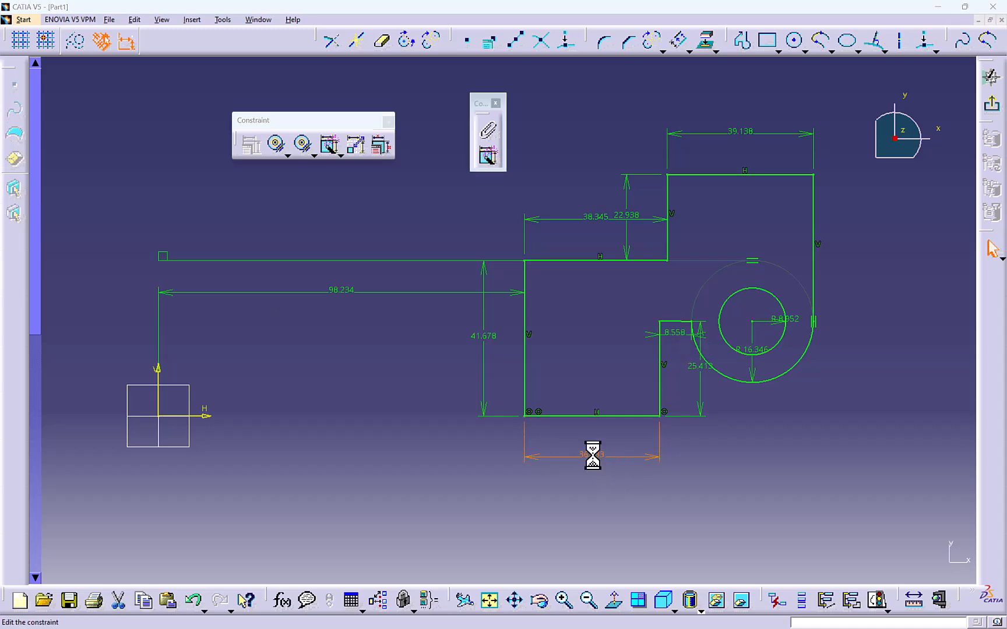
type("36")
key("Return")
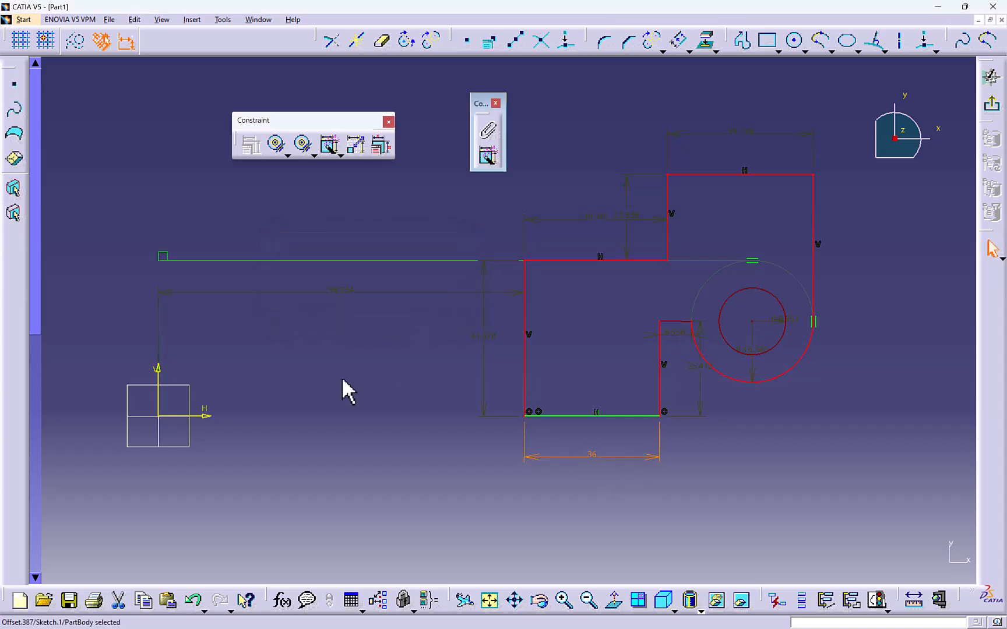
- Set the distance from the vertical axis to the profile's left edge to 10 mm and the bottom edge's length to 38 mm
double_click(333, 291)
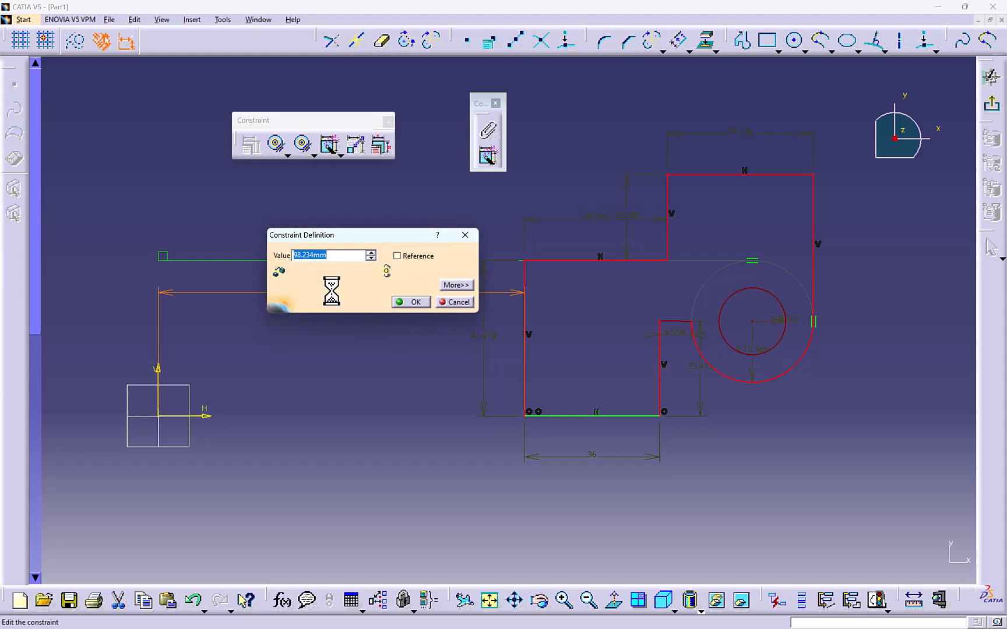
type("100")
key("Return")
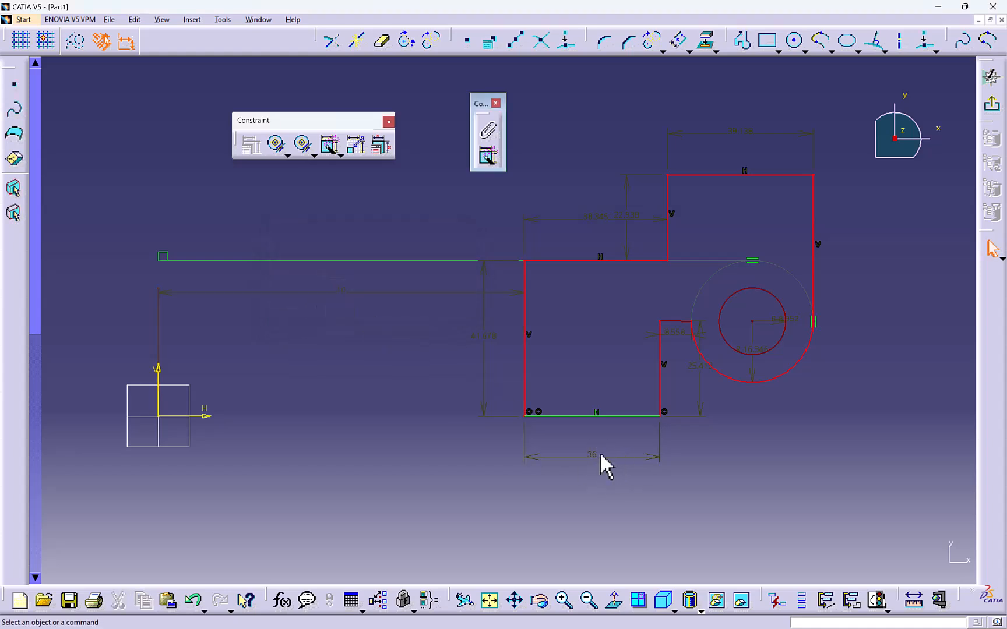
double_click(596, 453)
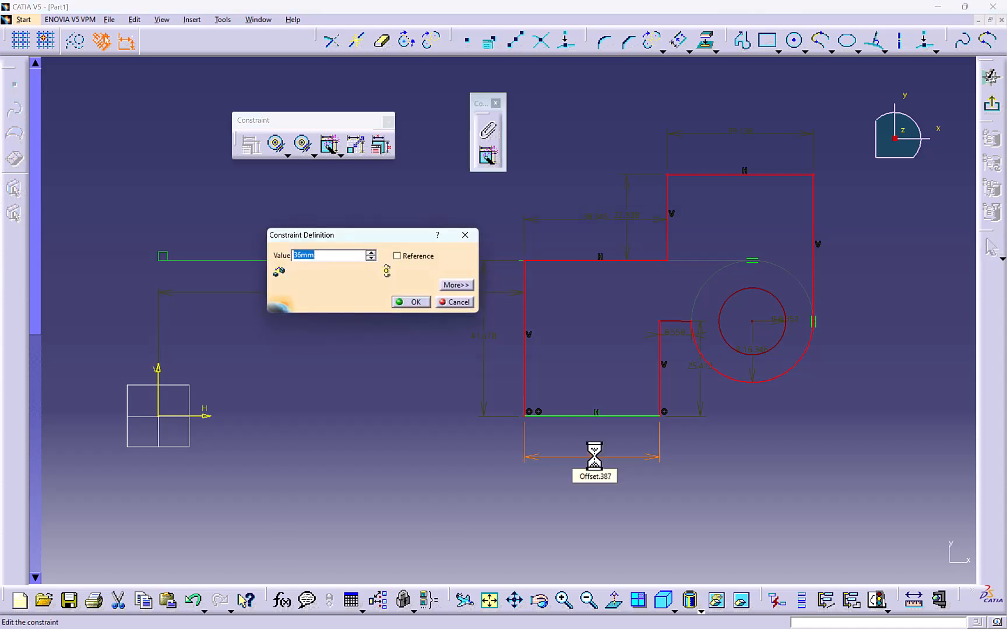
type("38")
key("Return")
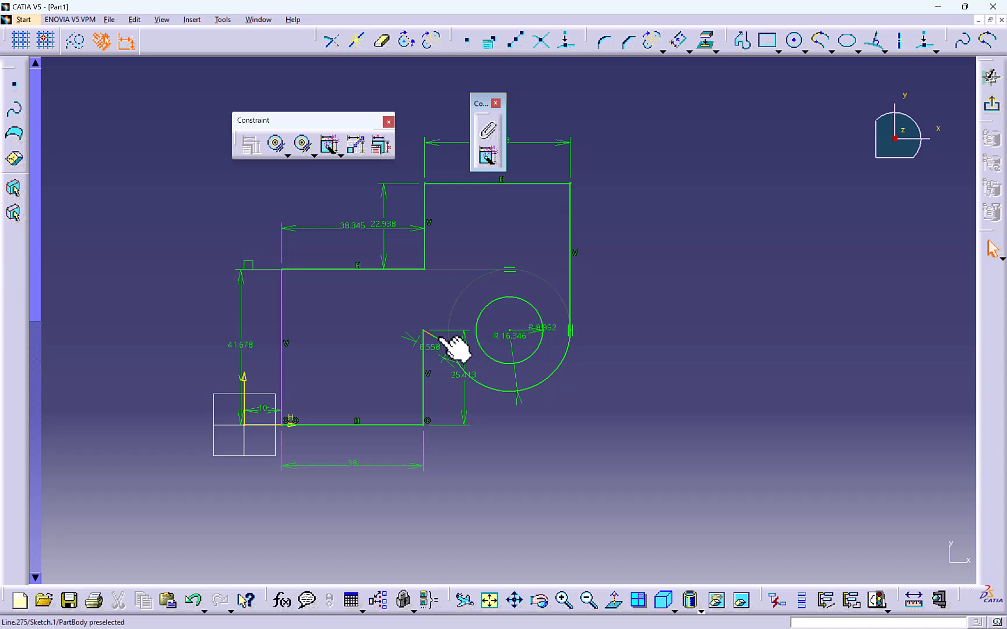
- Set the length of the short line joining the arc to 10 mm
double_click(439, 346)
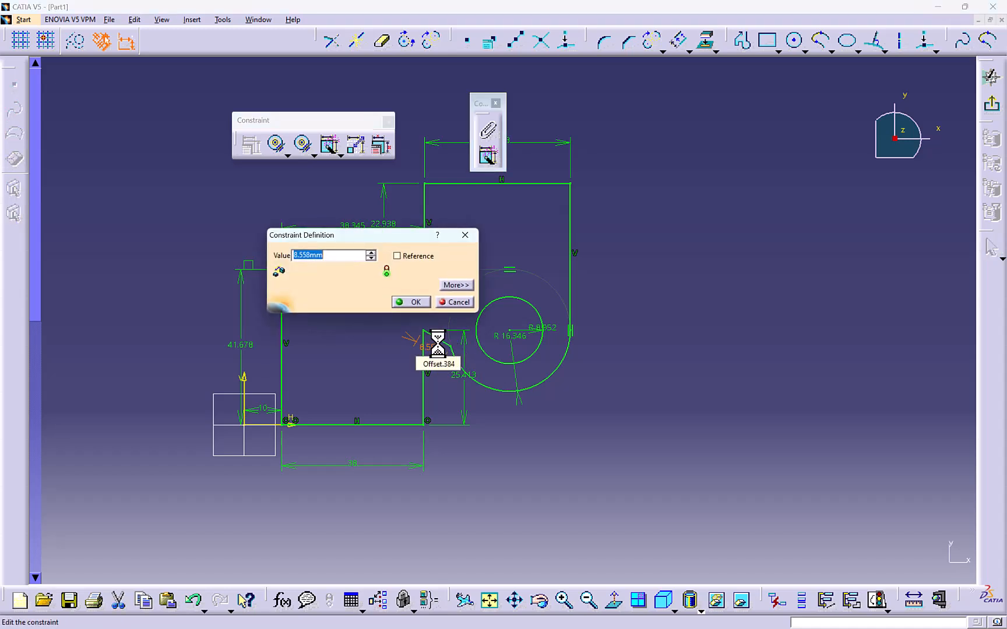
key("Return")
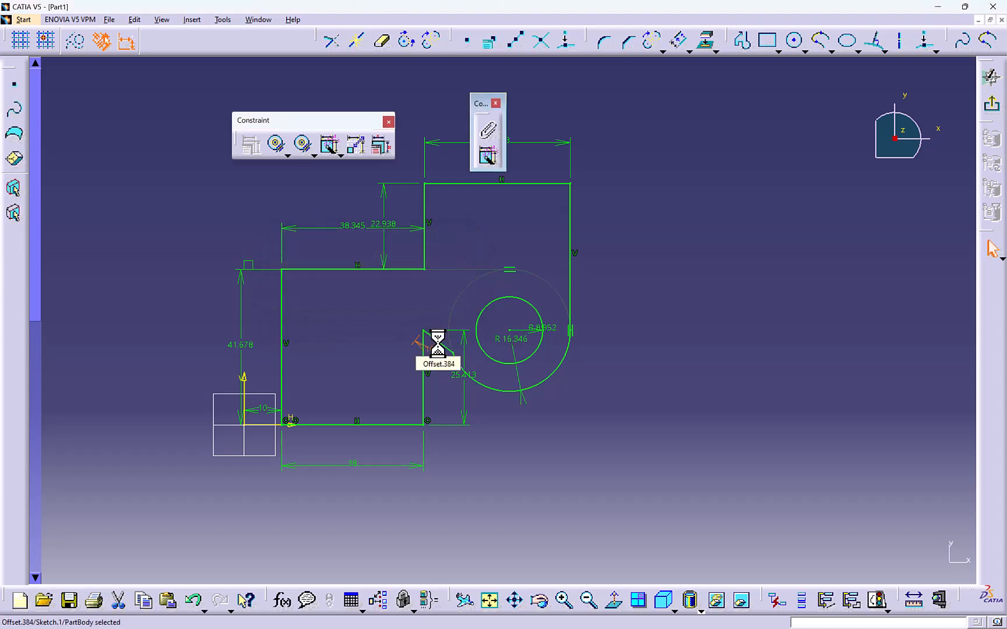
left_click(440, 348)
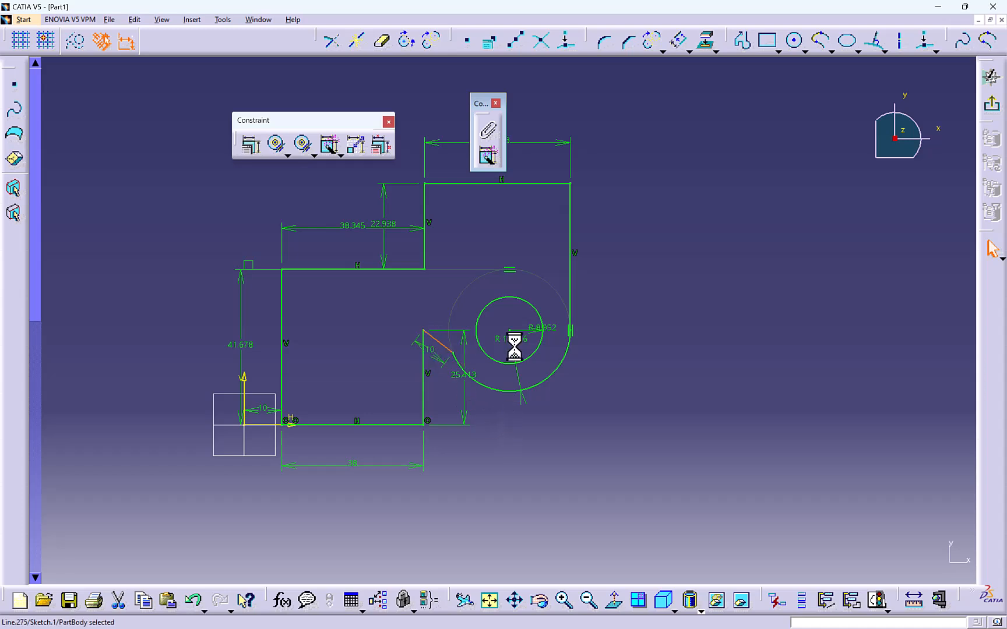
left_click(707, 268)
- Delete the tangency constraint between the arc and the profile's horizontal step edge, and move the short line's arc-side endpoint until the line is roughly level
middle_click_drag(473, 290, 483, 297)
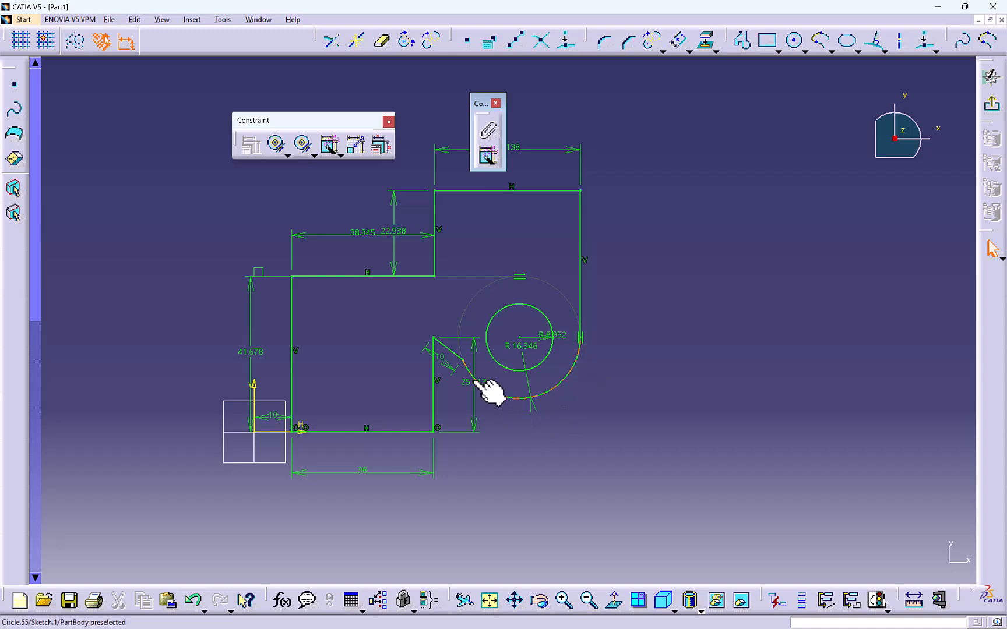
left_click(521, 276)
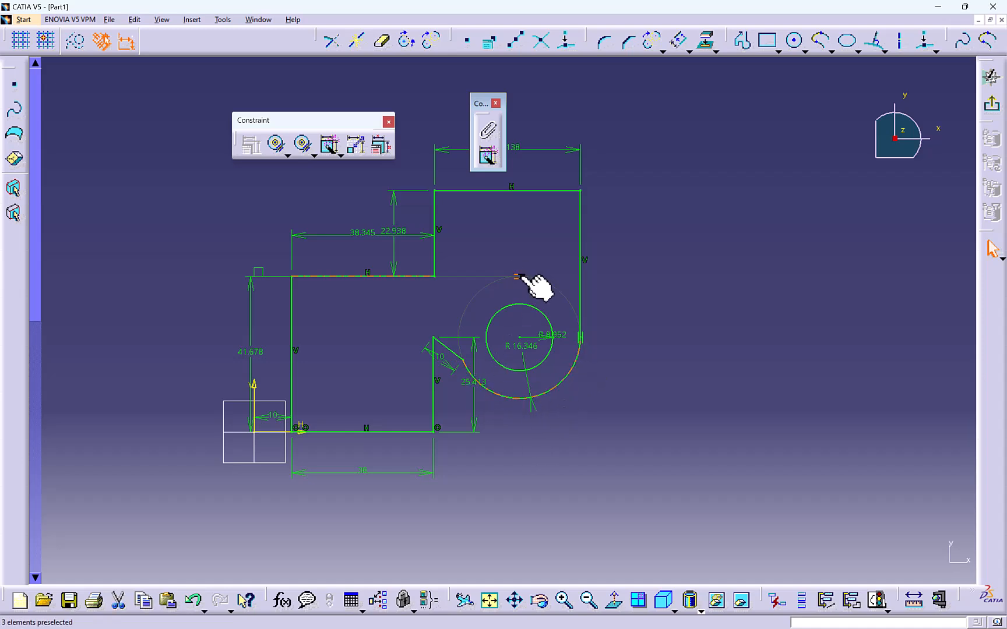
key("Delete")
left_click_drag(464, 356, 465, 335)
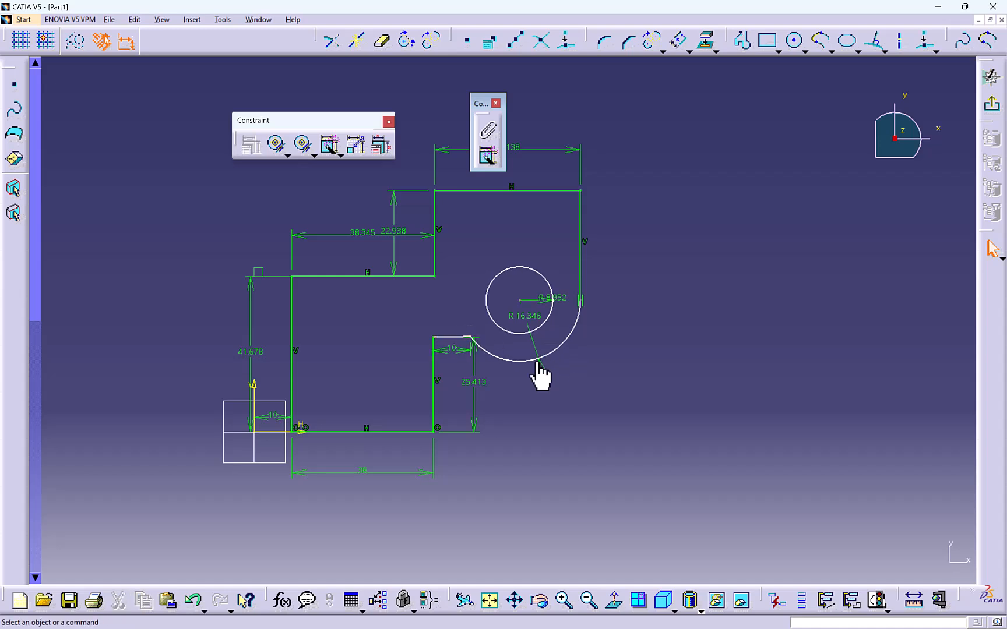
- Apply a Horizontal constraint to the short line joining the arc
left_click(460, 337)
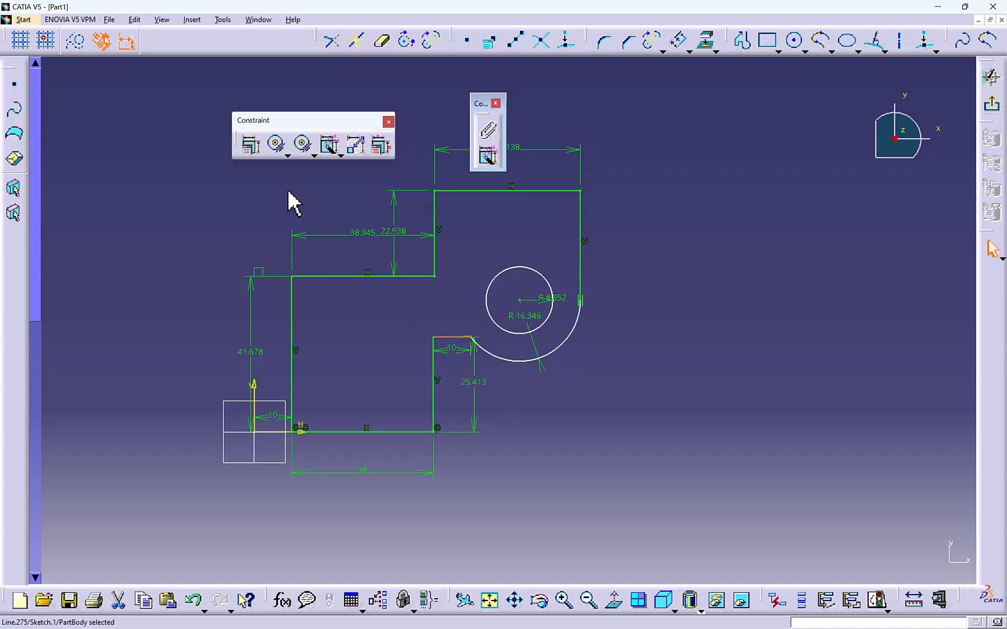
left_click(252, 145)
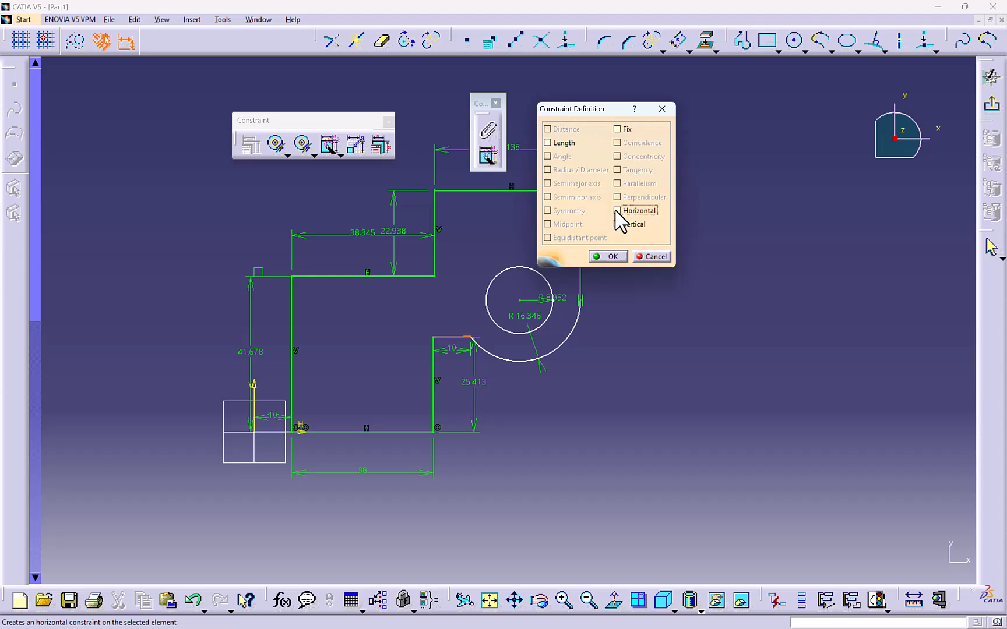
left_click(617, 211)
left_click(606, 256)
mouse_move(600, 312)
middle_mouse_down()
mouse_move(652, 312)
mouse_move(644, 343)
middle_mouse_up()
left_click(644, 308)
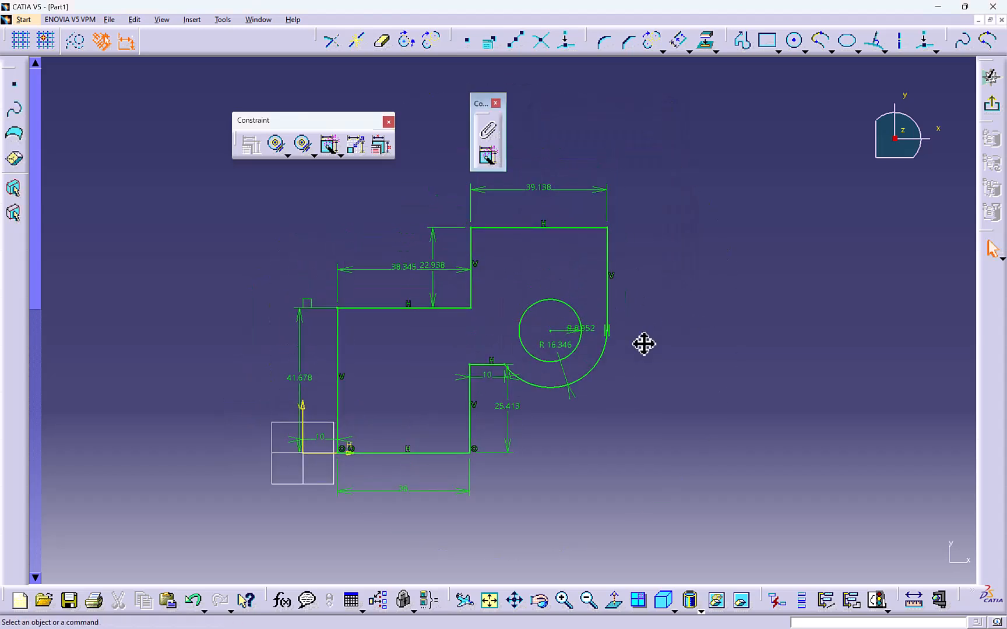
left_click(341, 155)
left_click(309, 209)
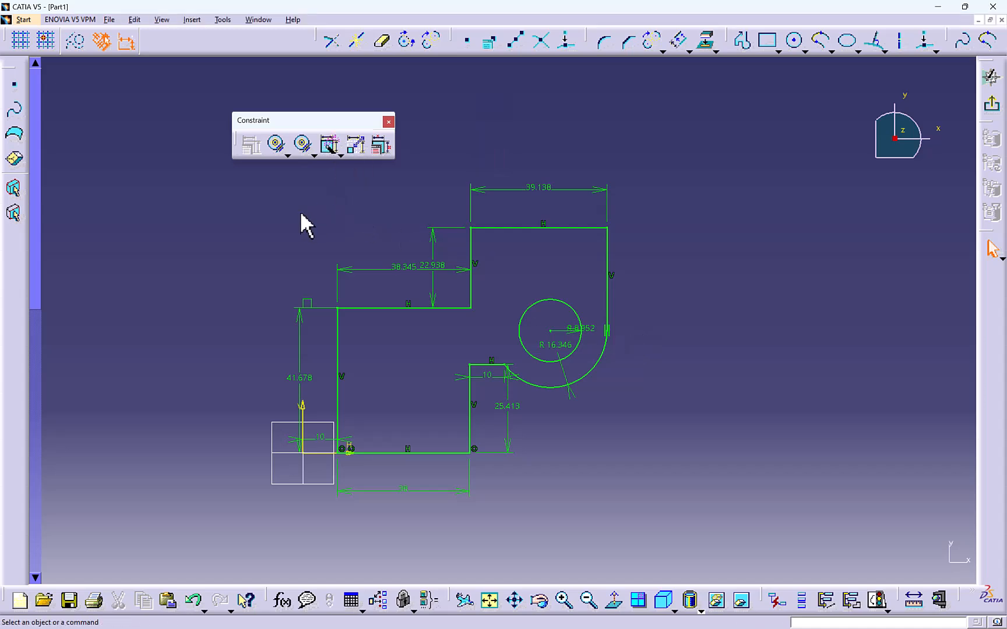
middle_click_drag(360, 234, 433, 210)
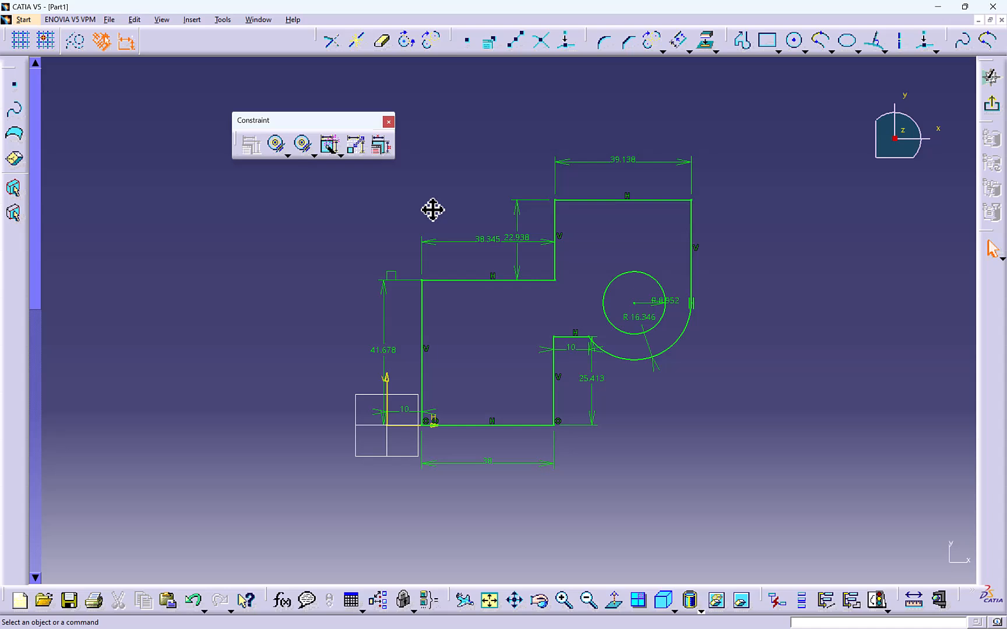
- Start Edit Multi-Constraint and set the vertical-axis offset of the profile's left edge to 15 mm and the left edge's height to 40 mm
left_click(386, 149)
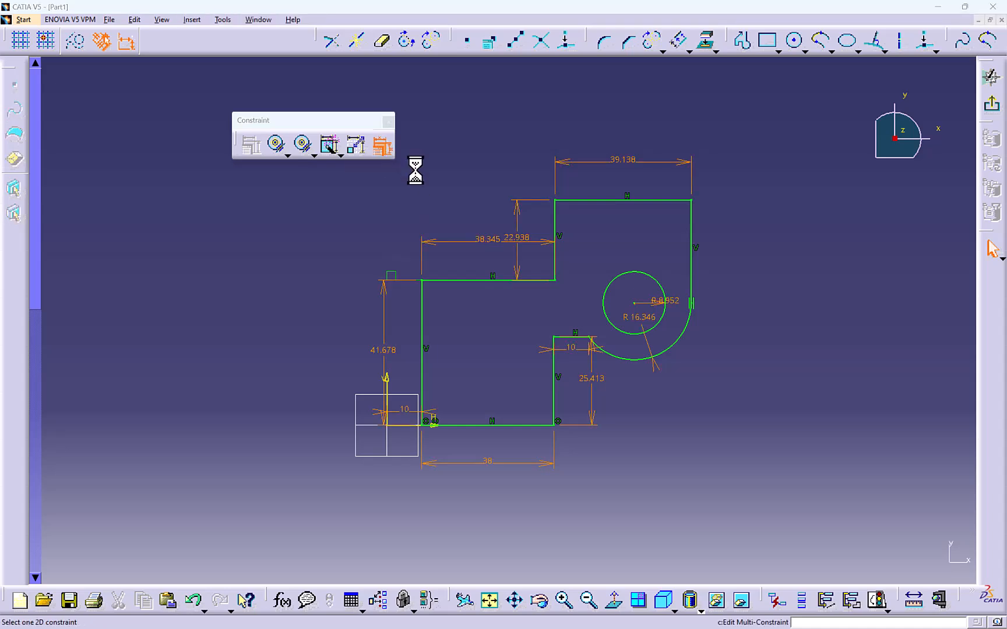
mouse_move(414, 164)
middle_mouse_down()
mouse_move(539, 165)
mouse_move(540, 173)
mouse_move(427, 171)
middle_mouse_up()
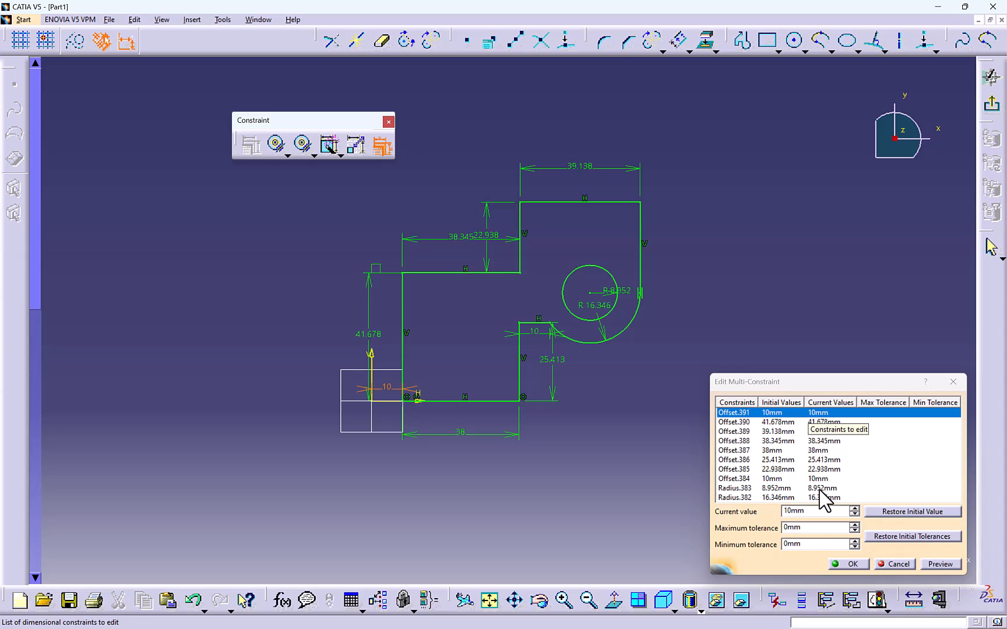
double_click(824, 513)
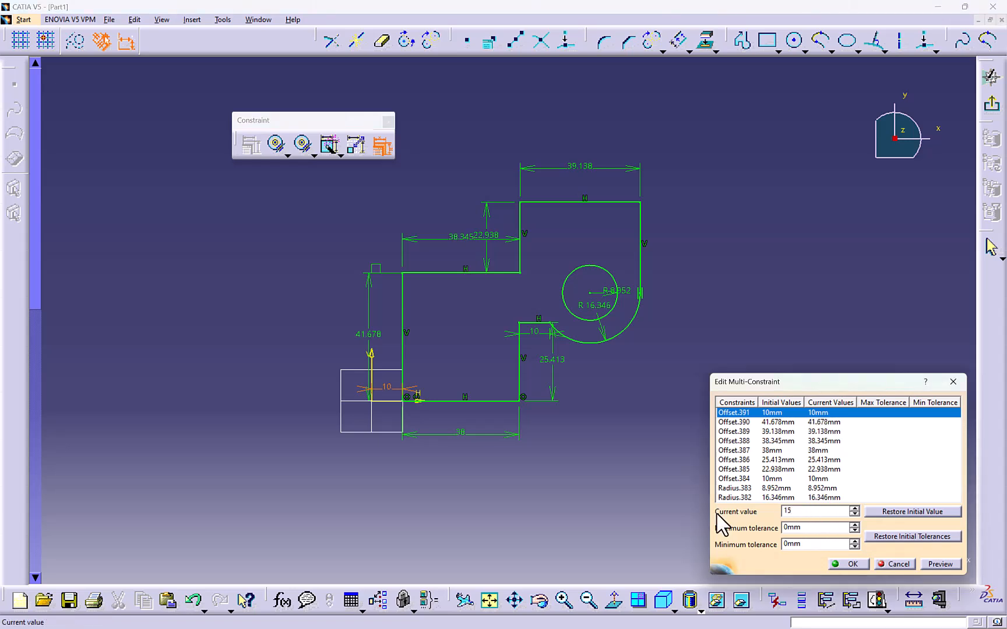
type("15")
left_click(756, 422)
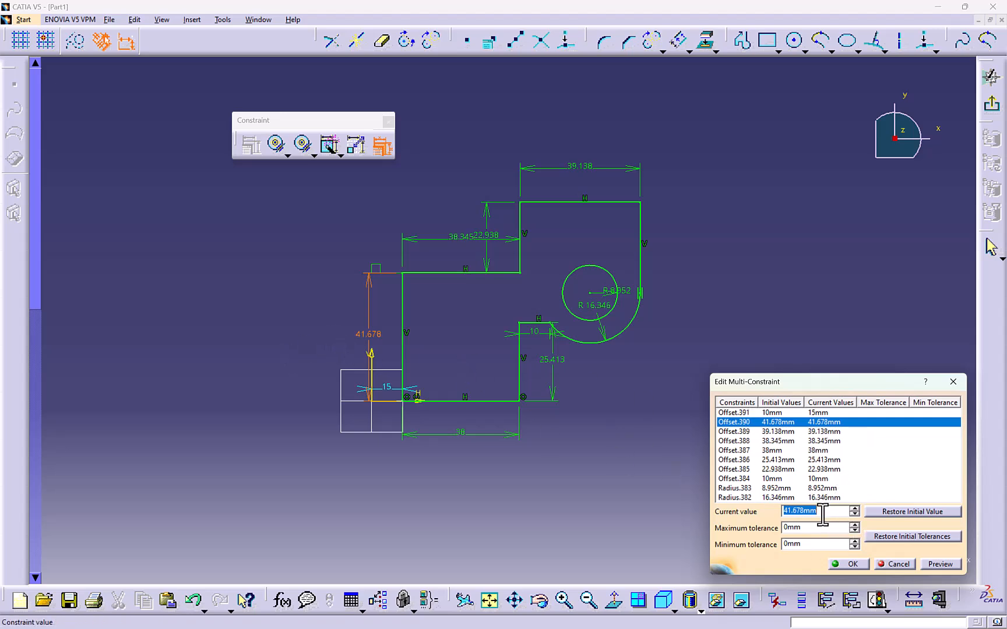
type("40")
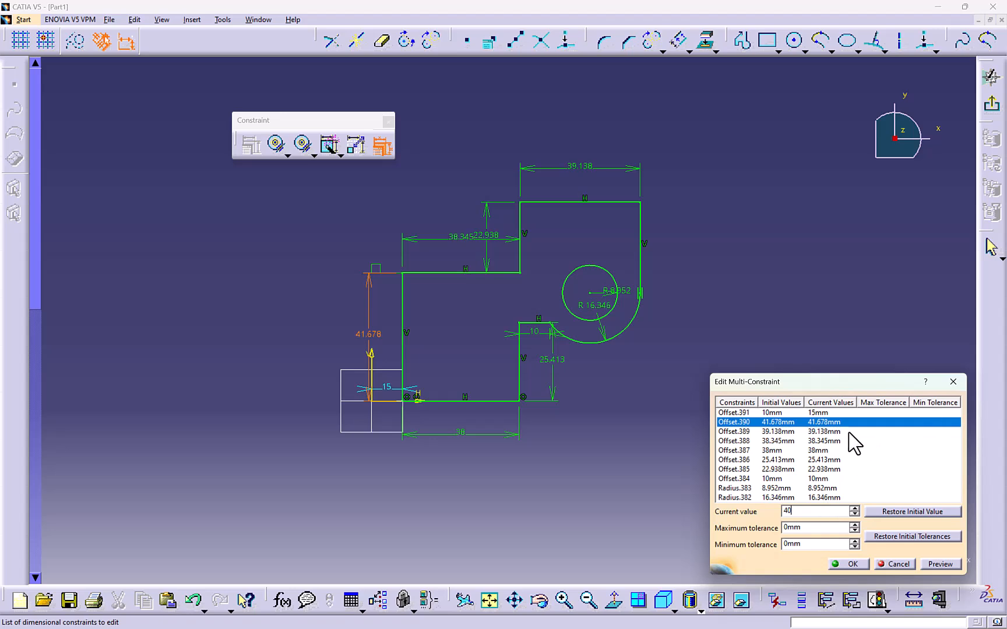
- Set the profile's uppermost edge length to 45 mm and the upper-left step edge's length to 35 mm
left_click(841, 431)
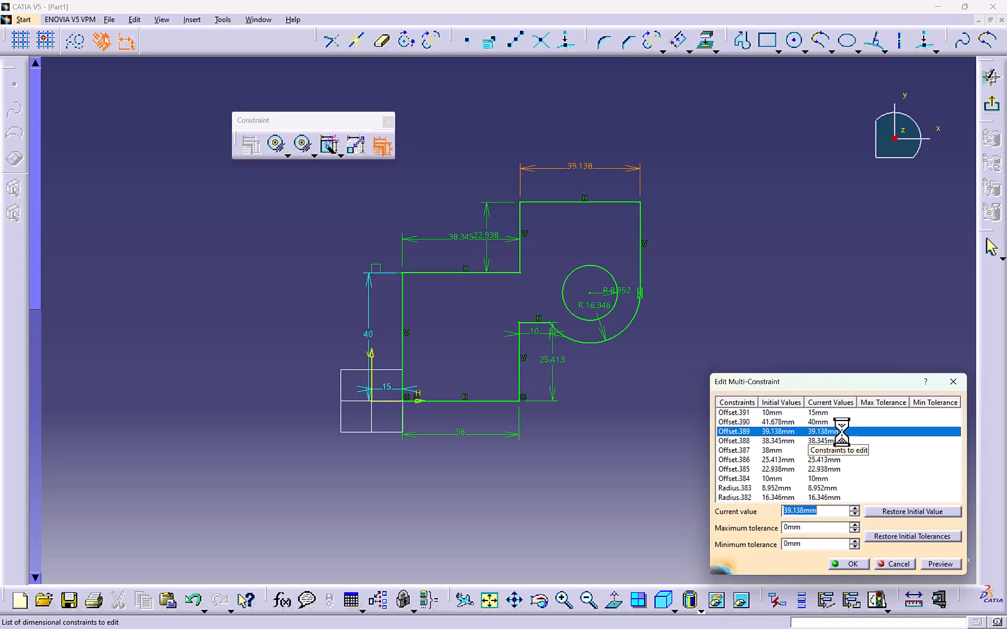
left_click(791, 441)
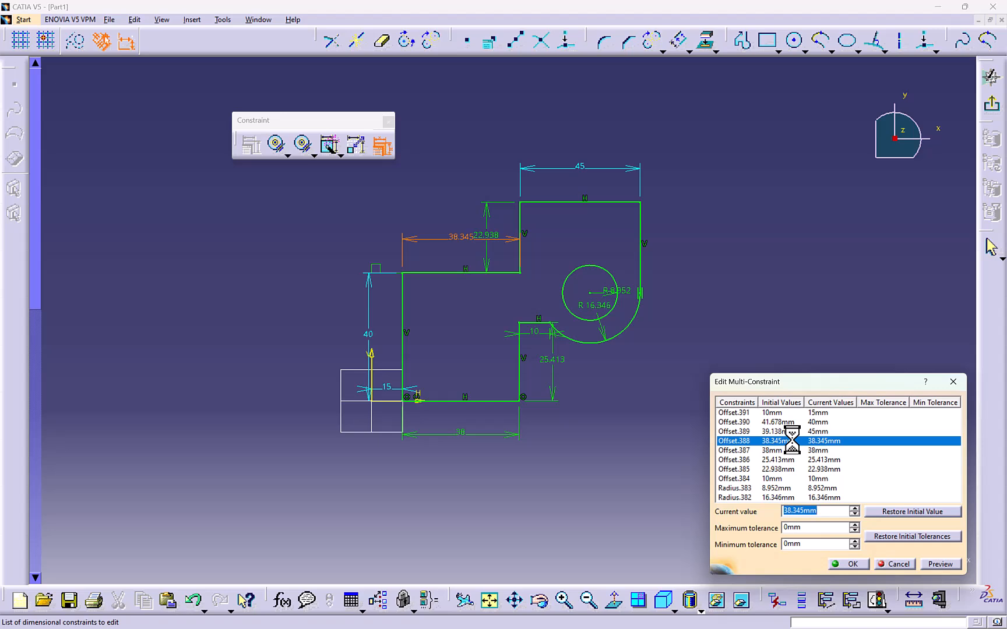
left_click(749, 450)
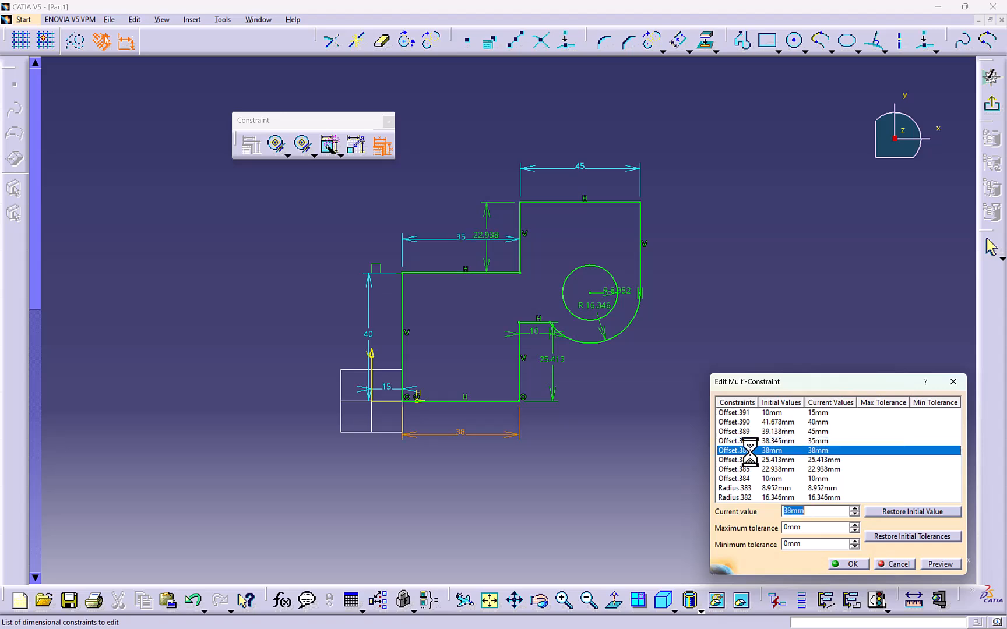
- Set the height of the lower-right vertical edge to 25 mm and the upper step's height to 22 mm
left_click(755, 460)
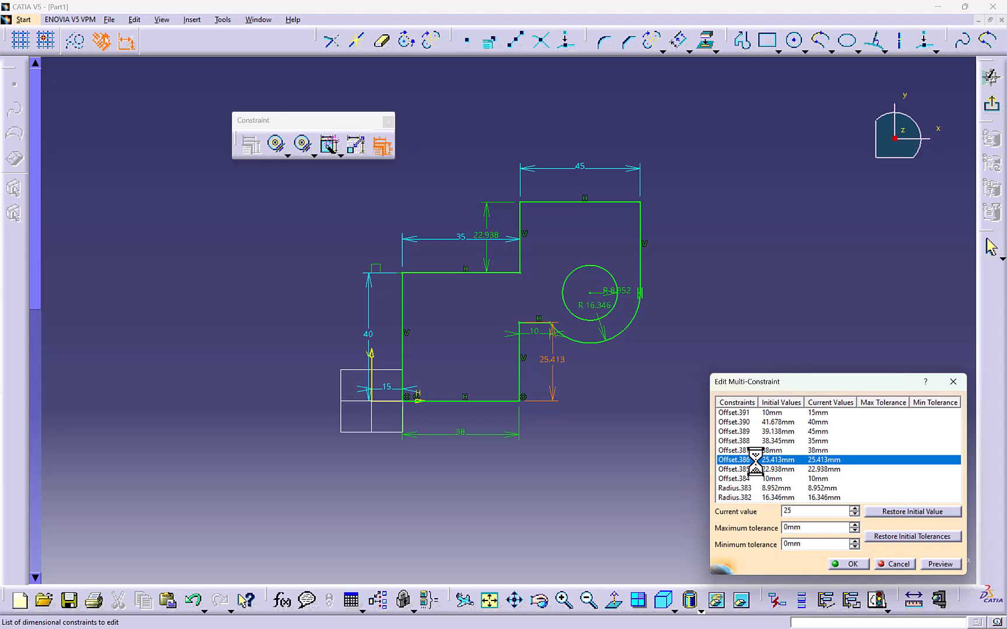
type("25")
left_click(751, 469)
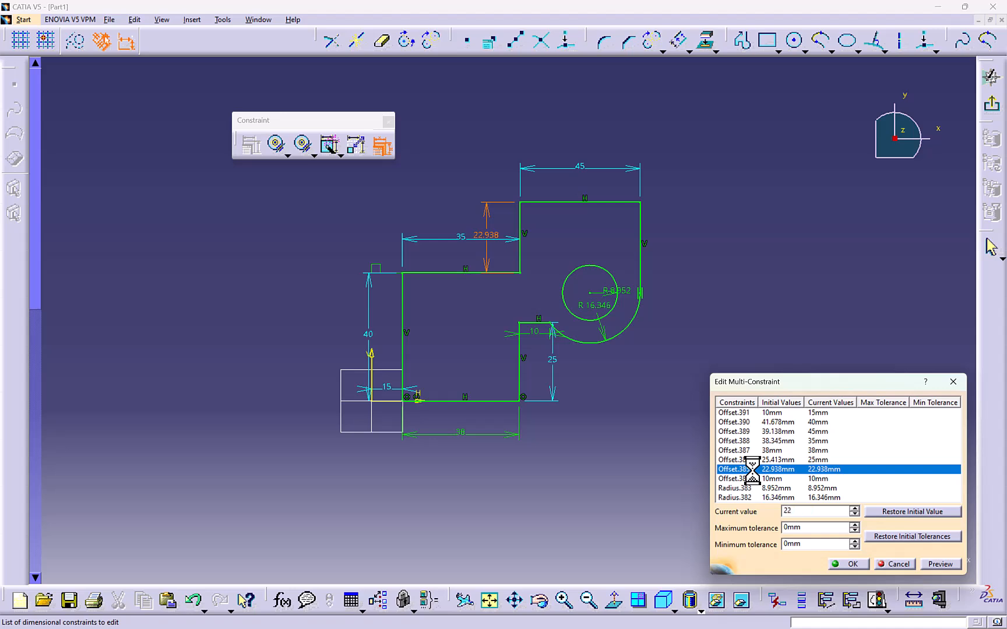
type("22")
- Set the circle's radius to 8 mm and the profile arc's radius to 17 mm
left_click(741, 489)
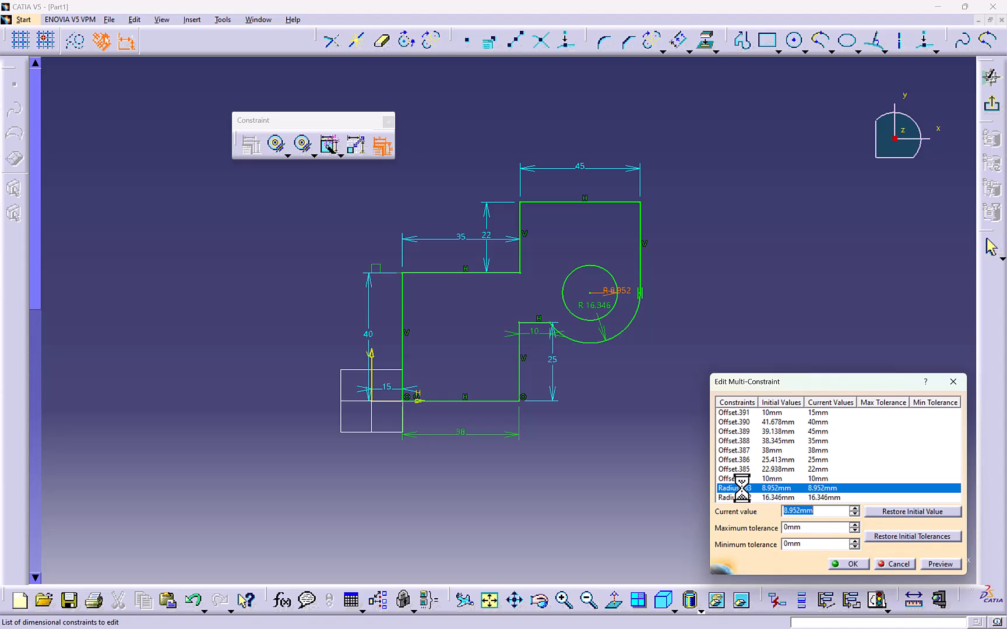
type("8")
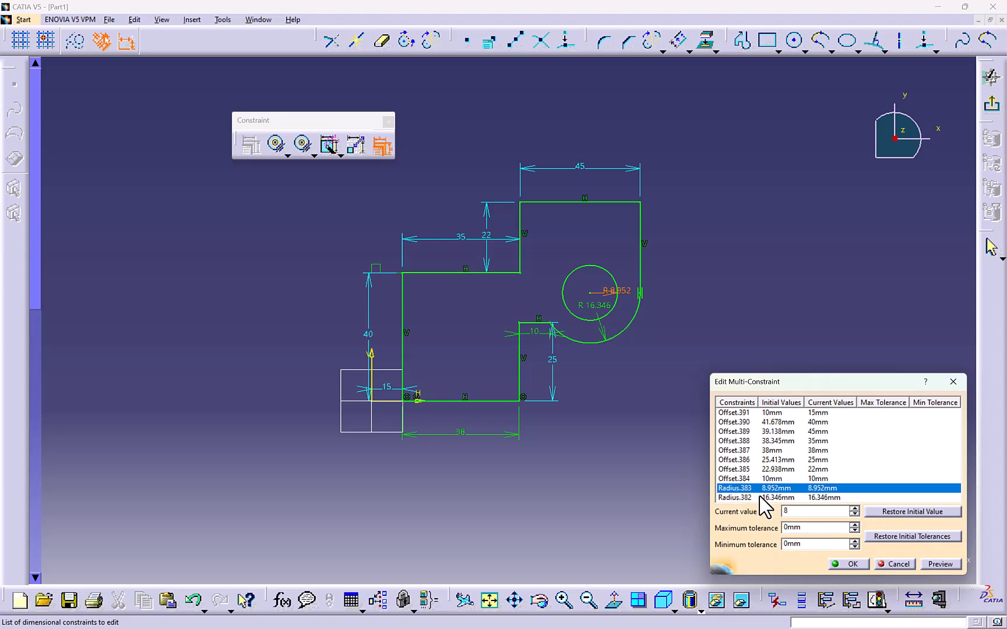
left_click(759, 497)
type("17")
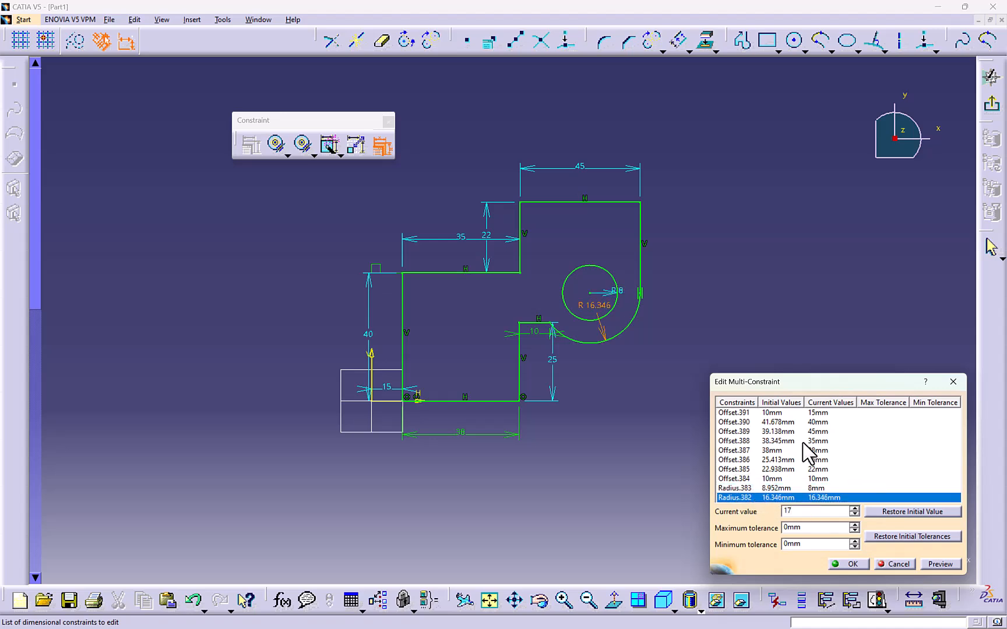
- Preview the edited constraint values on the profile and apply them all
left_click(807, 432)
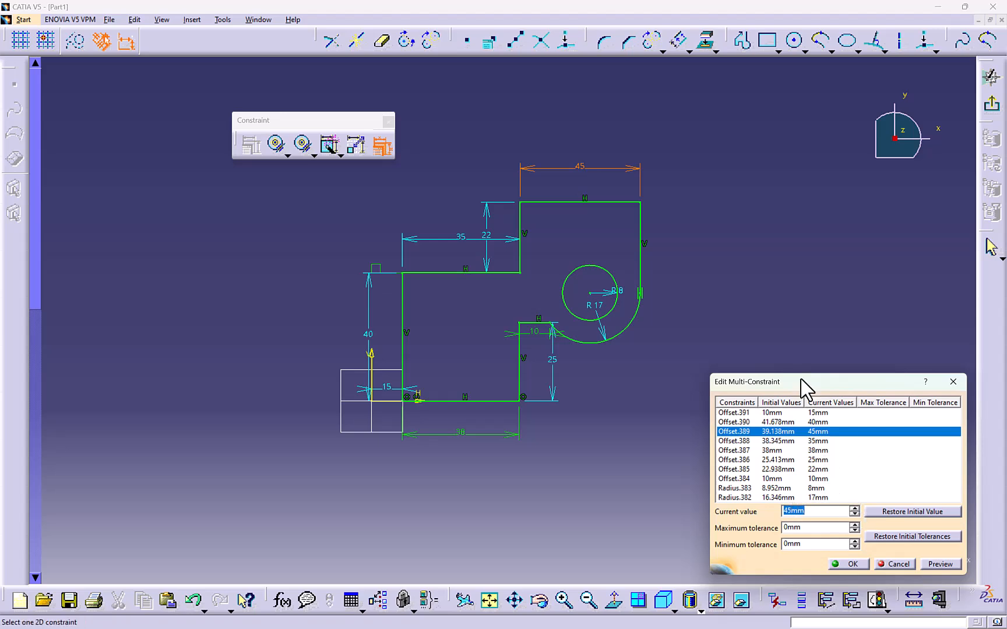
left_click(935, 563)
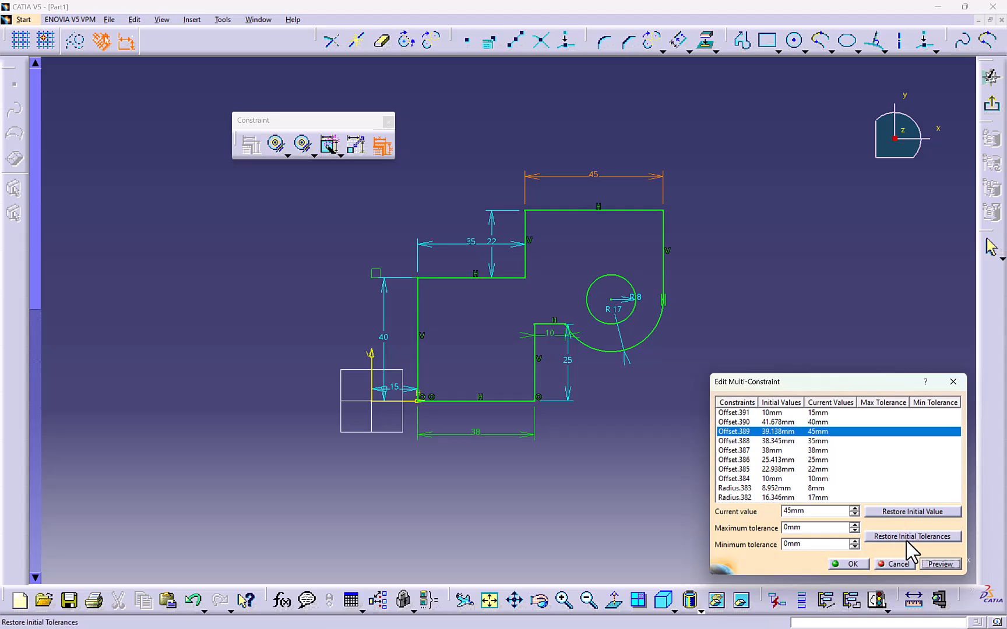
left_click(852, 564)
mouse_move(708, 432)
middle_mouse_down("ctrl")
mouse_move(667, 387)
mouse_move(677, 362)
mouse_move(701, 409)
middle_mouse_up("ctrl")
middle_click_drag(724, 486, 715, 460)
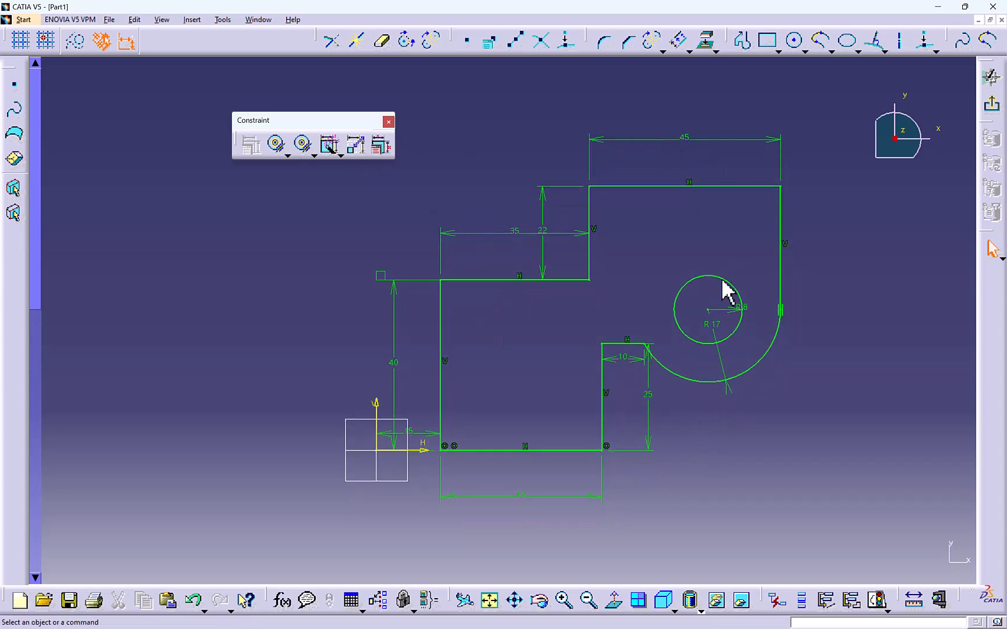
- Delete the entire profile and the circle together with their constraints
mouse_move(418, 181)
middle_mouse_down()
mouse_move(479, 158)
mouse_move(490, 191)
middle_mouse_up()
left_click_drag(820, 143, 468, 474)
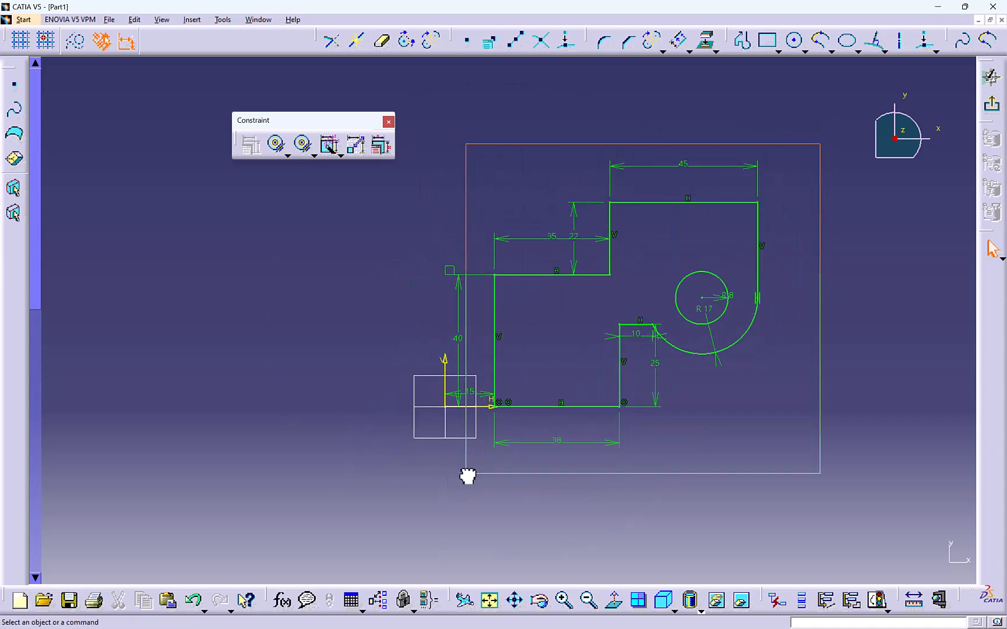
key("Delete")
mouse_move(466, 456)
middle_mouse_down()
mouse_move(649, 352)
mouse_move(564, 313)
middle_mouse_up()
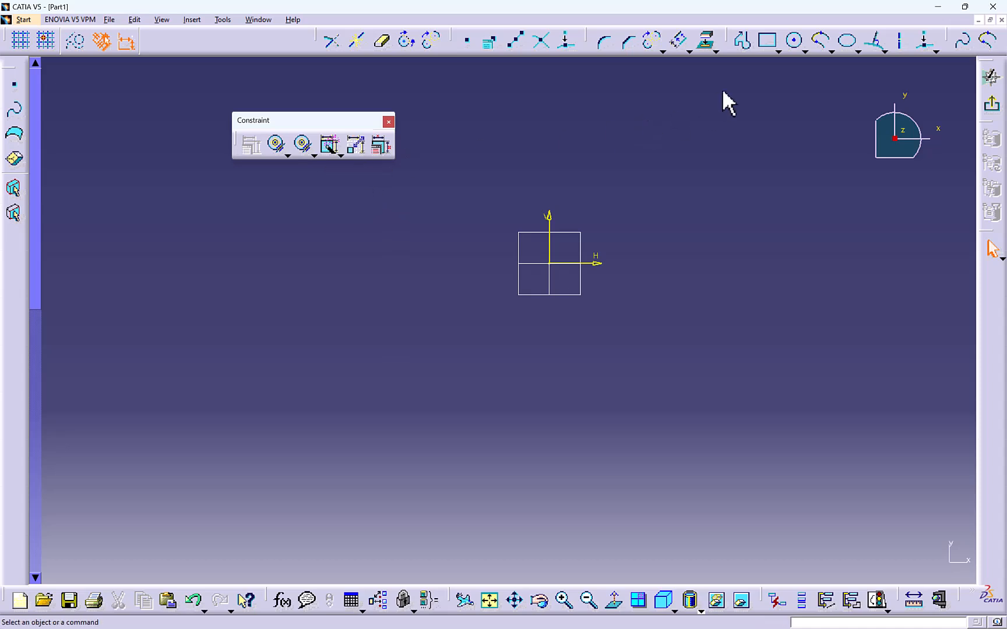
- Draw a circle centred on the sketch origin
left_click(794, 41)
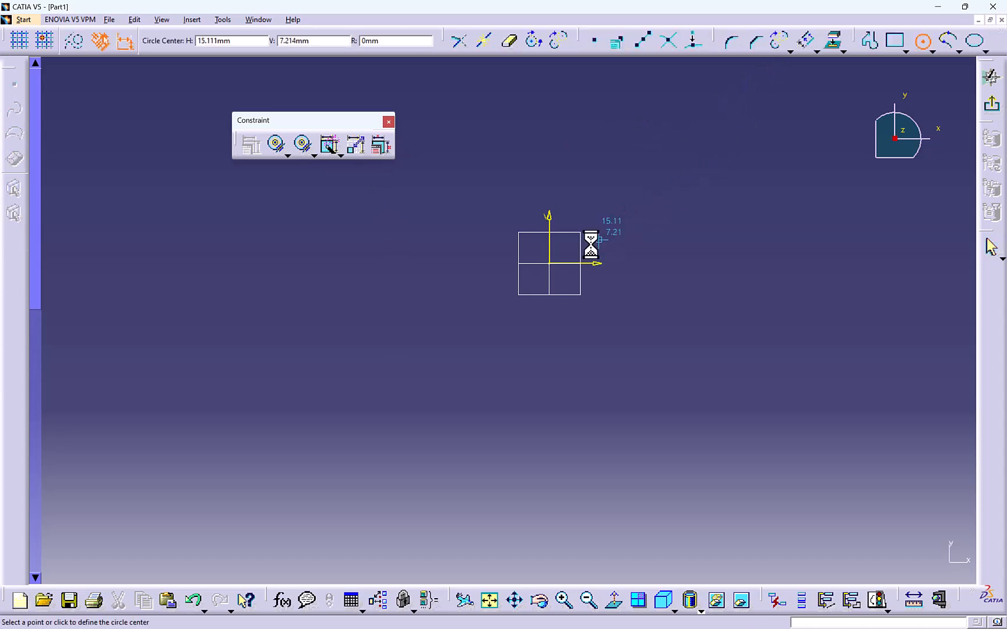
left_click(549, 263)
left_click(624, 296)
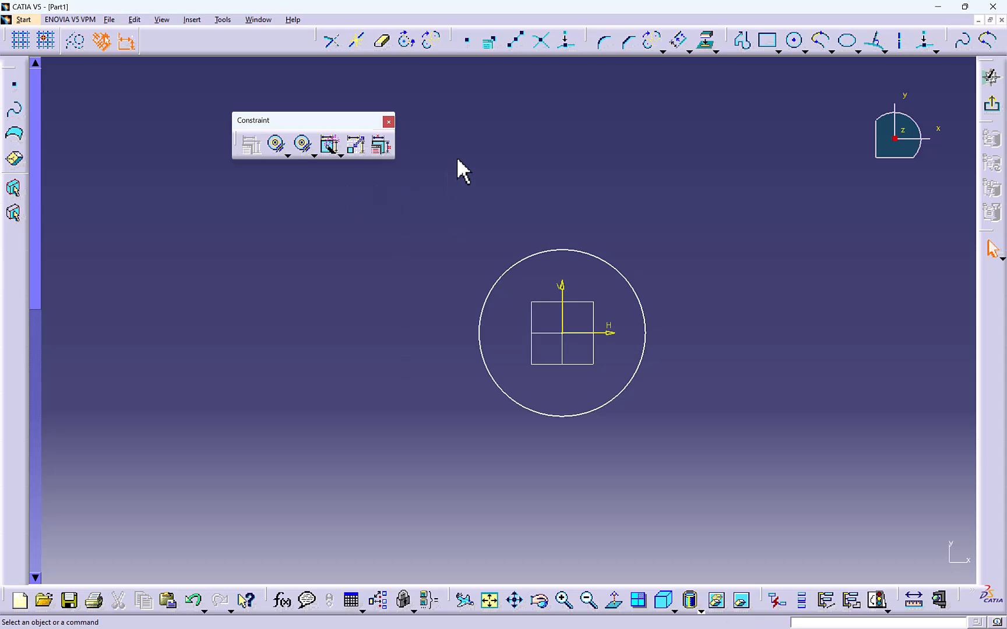
- Add a radius constraint to the circle and set it to 25 mm
left_click(288, 155)
left_click(301, 174)
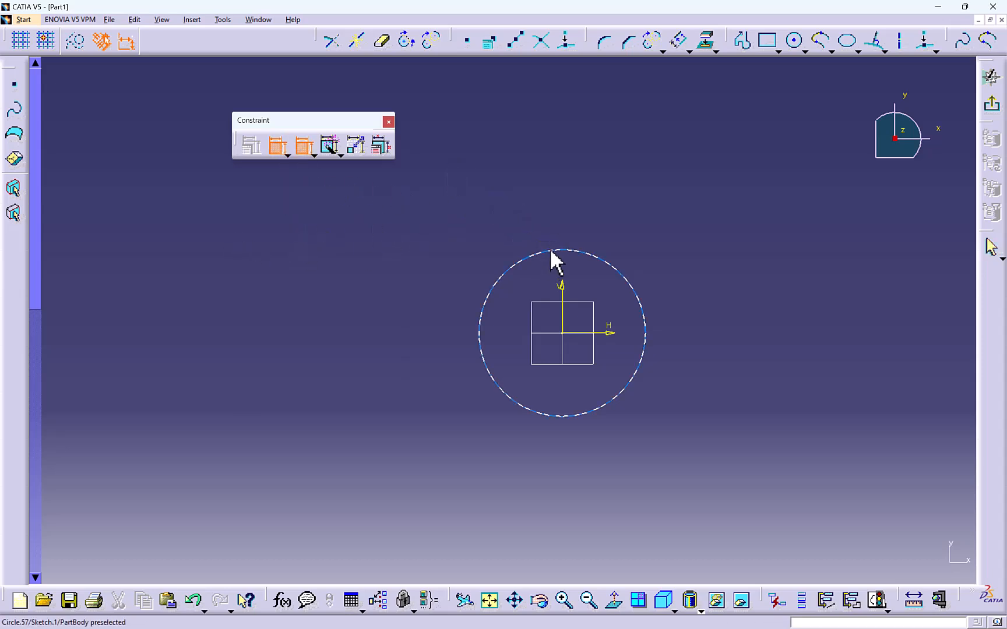
left_click(548, 250)
double_click(690, 241)
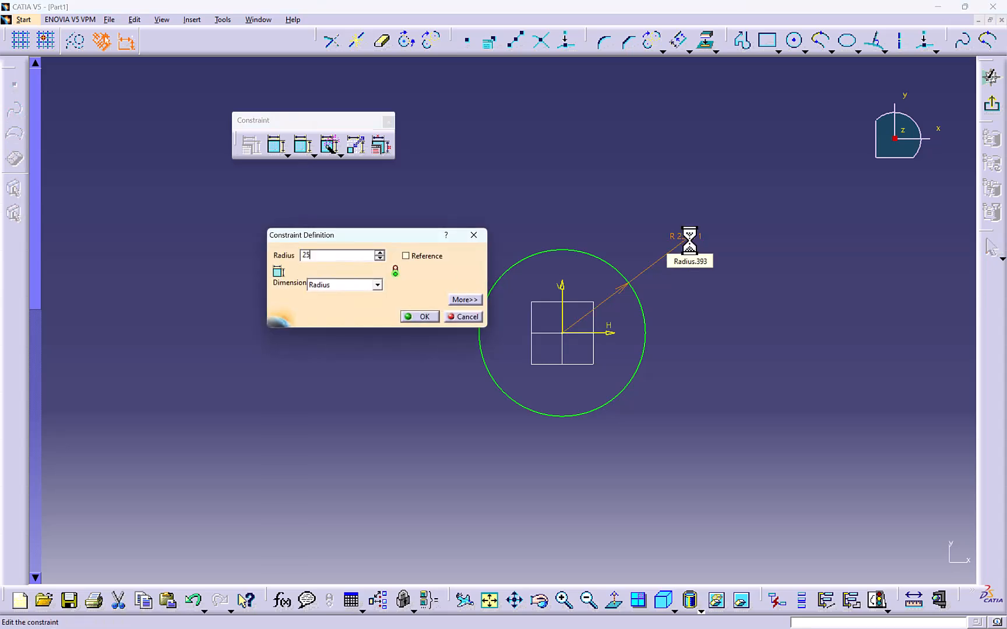
type("25")
key("Return")
- Draw a tall rectangle straddling the vertical axis, from inside the circle's upper half to well above the circle
left_click(767, 40)
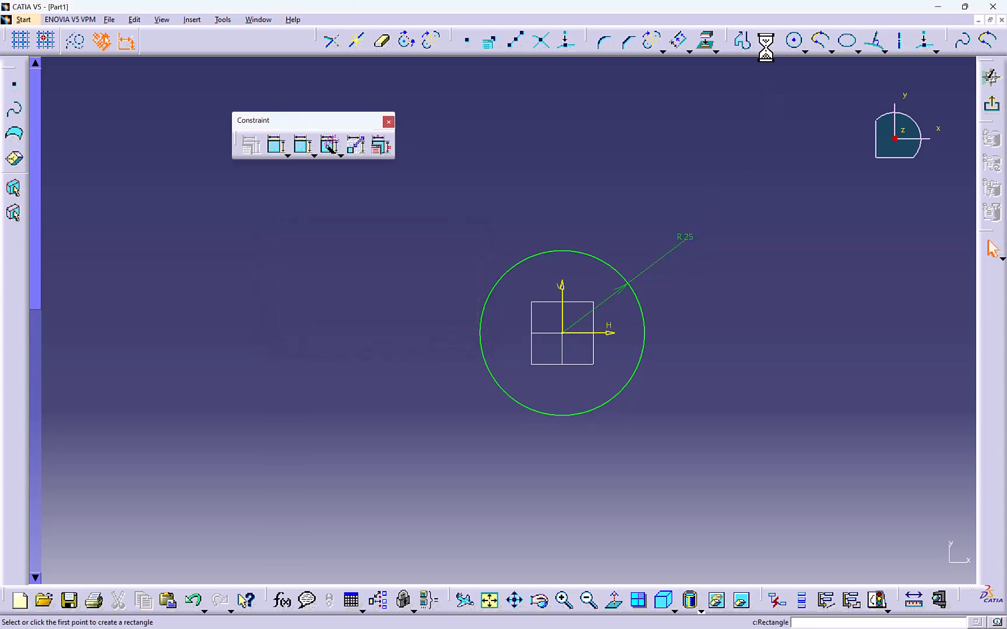
left_click(531, 282)
left_click(631, 83)
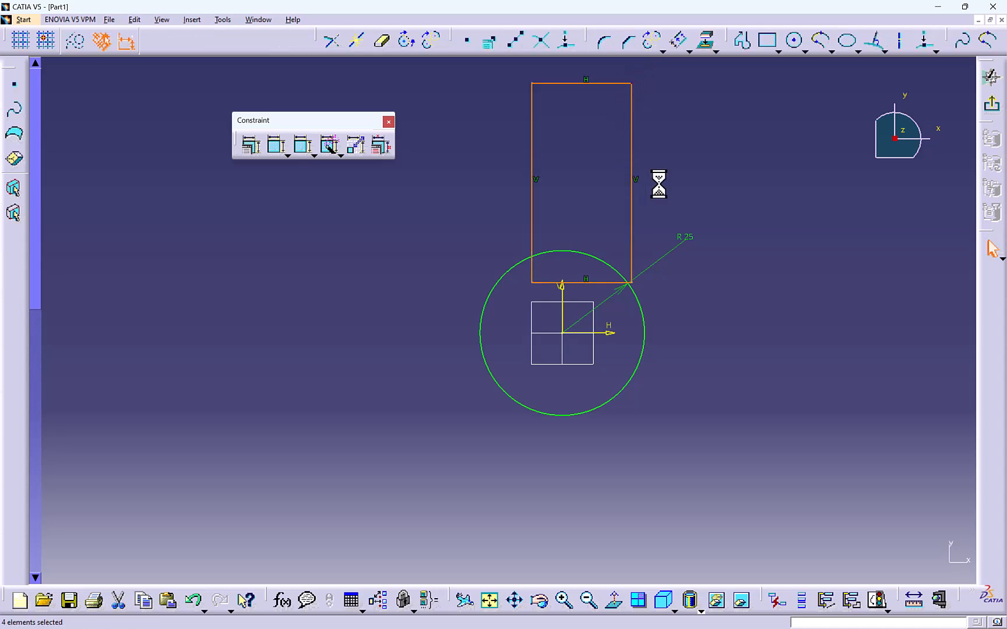
- Apply a Symmetry constraint to the rectangle's two vertical sides about the vertical axis
left_click(532, 205)
left_click(631, 189, "ctrl")
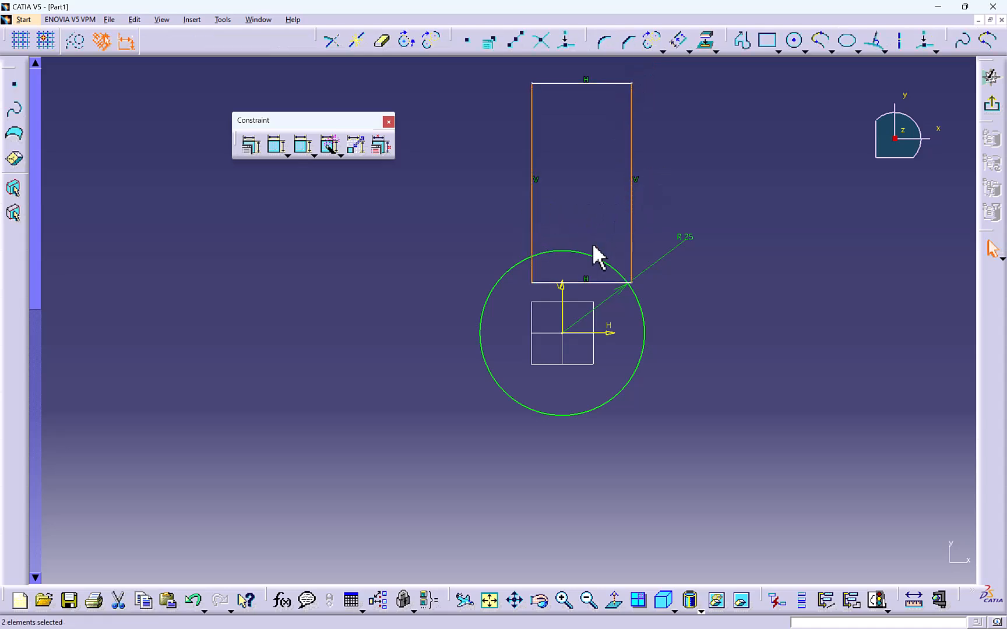
left_click(563, 300, "ctrl")
left_click(250, 145)
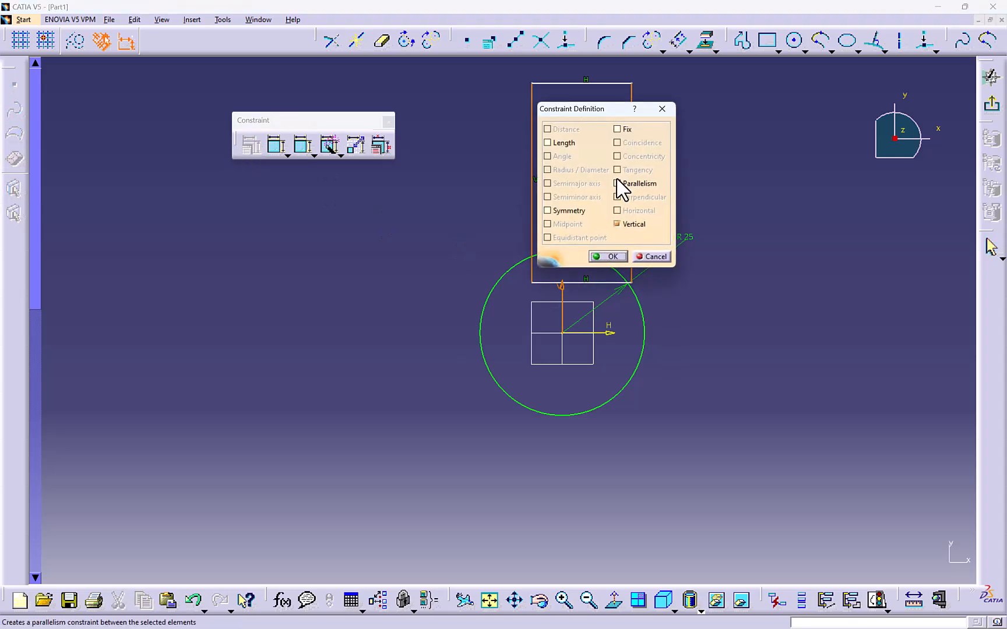
left_click(577, 211)
left_click(623, 257)
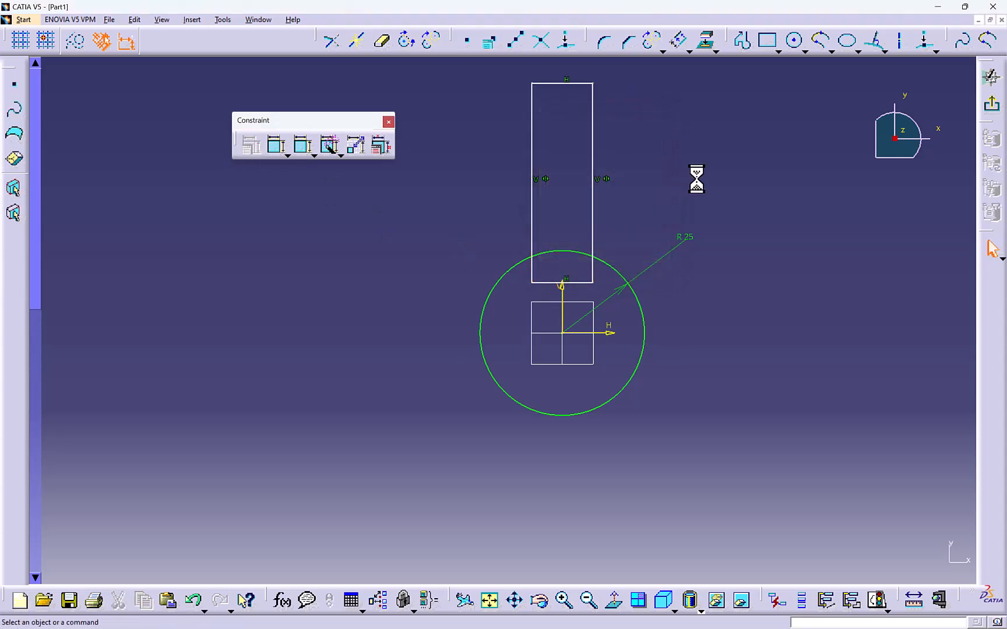
- Dimension the distance from the horizontal axis to the rectangle's top edge and set it to 70 mm
middle_click_drag(682, 176, 664, 181)
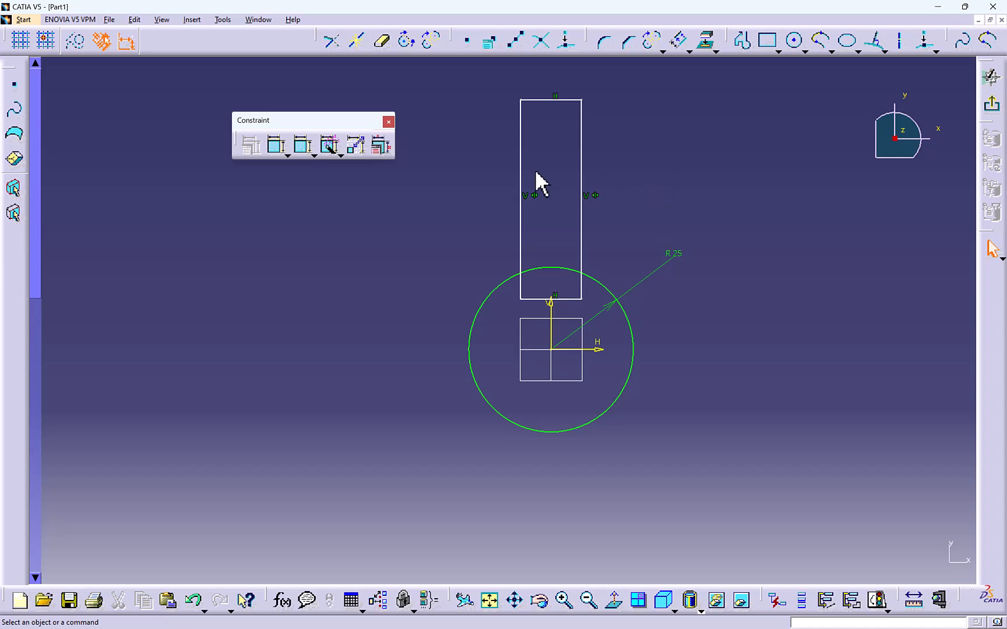
left_click(277, 147)
left_click(596, 349)
left_click(576, 100)
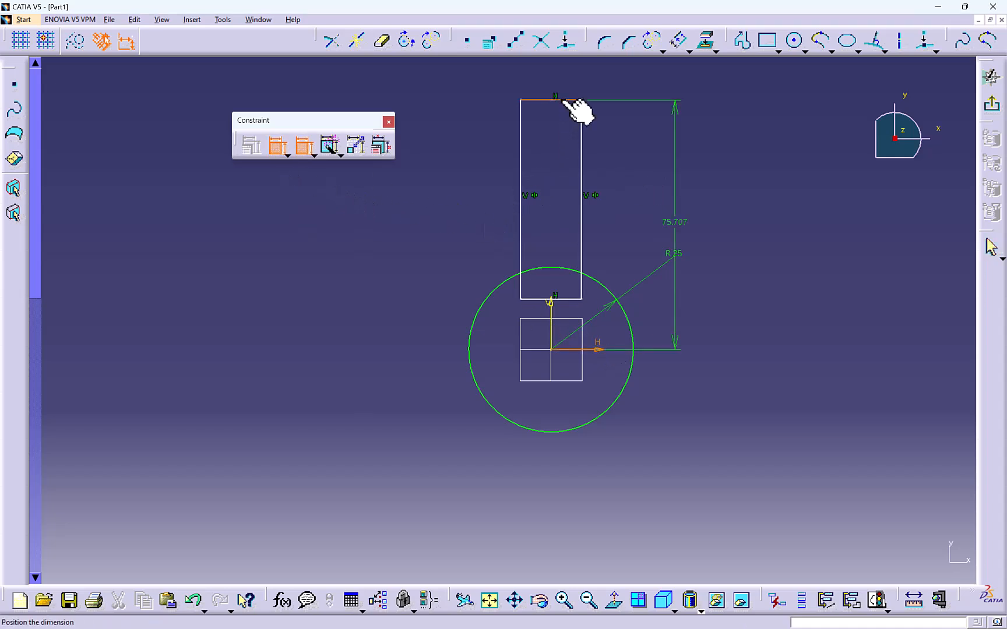
left_click(435, 214)
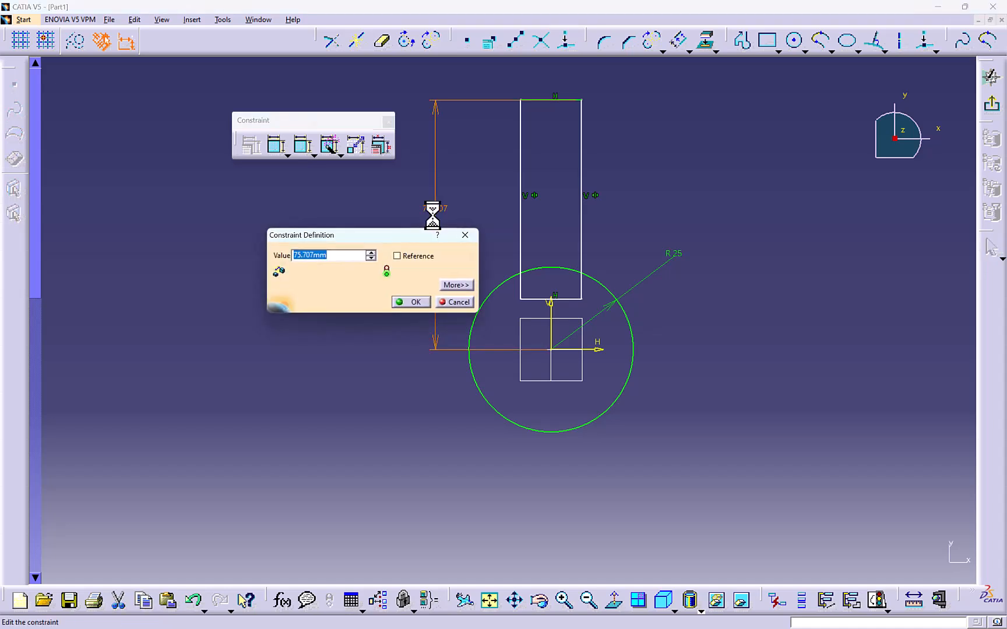
type("70")
key("Return")
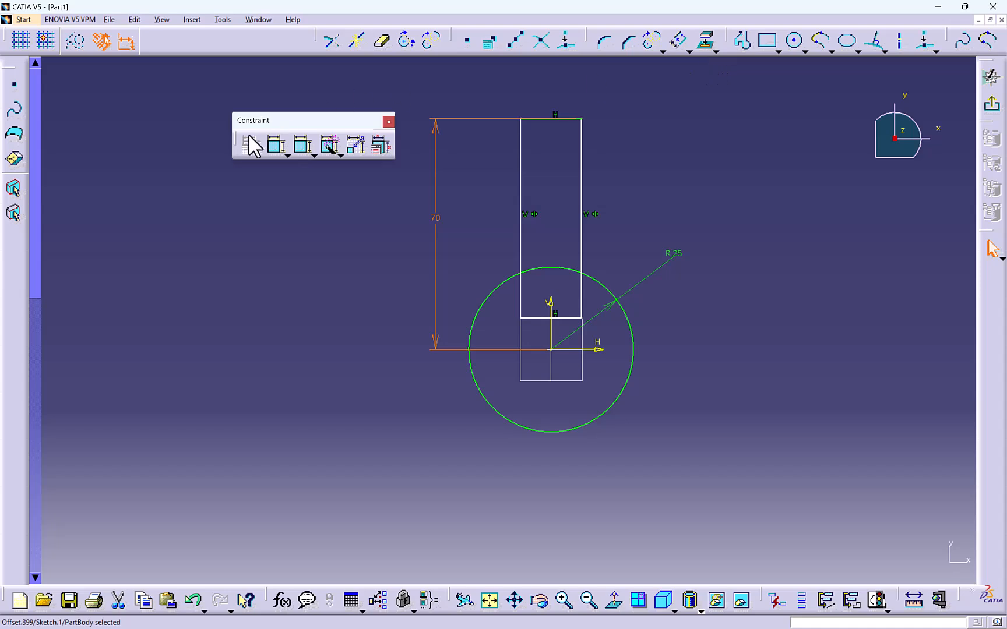
- Dimension the tall rectangle's width along its top edge and set it to 25 mm
left_click(553, 119)
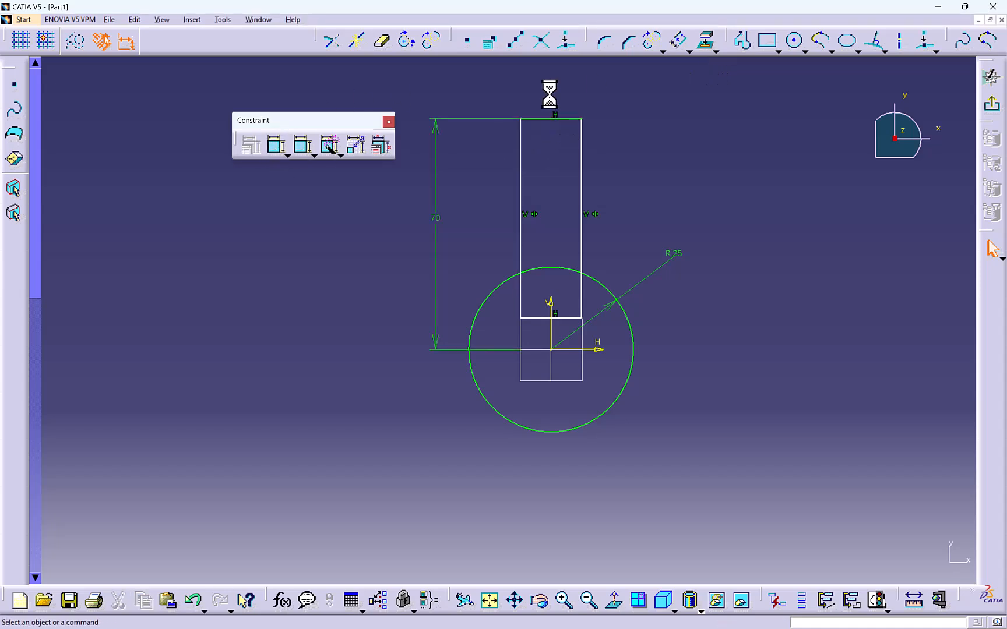
left_click(276, 146)
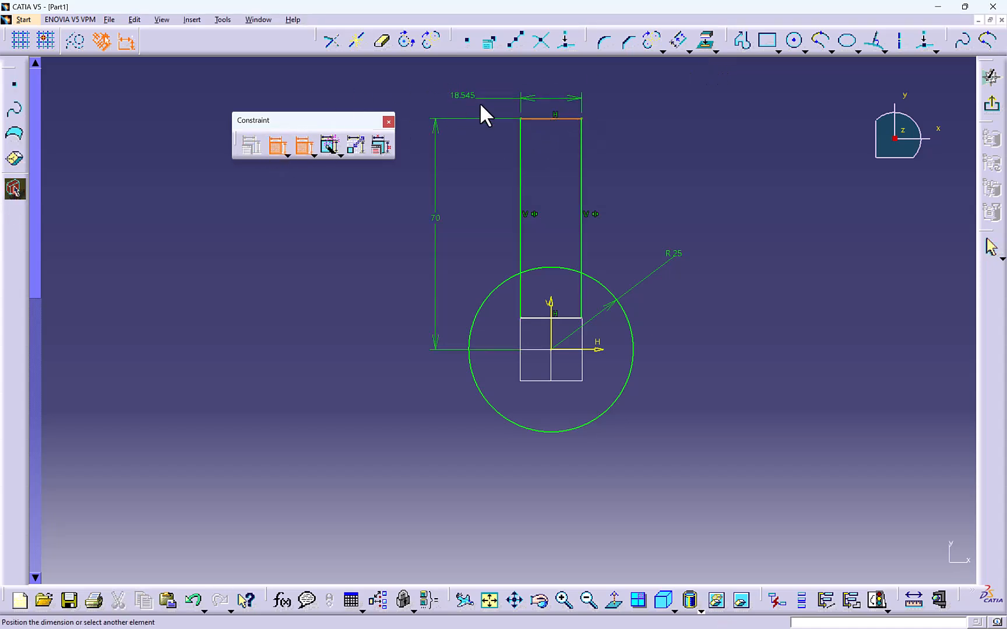
double_click(543, 92)
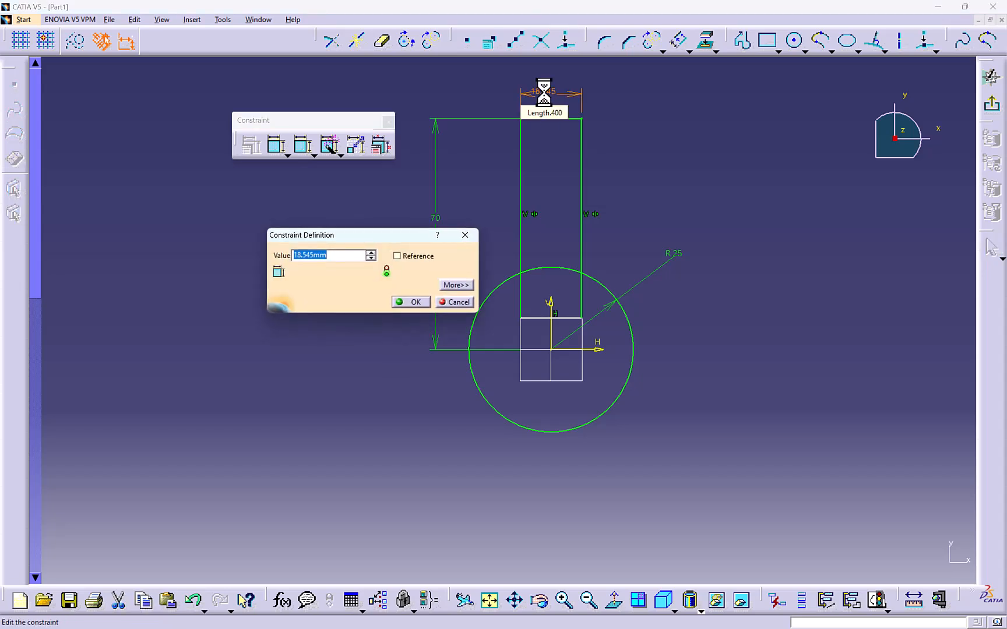
type("25")
key("Return")
- Change the tall rectangle's width dimension to 28 mm
double_click(543, 92)
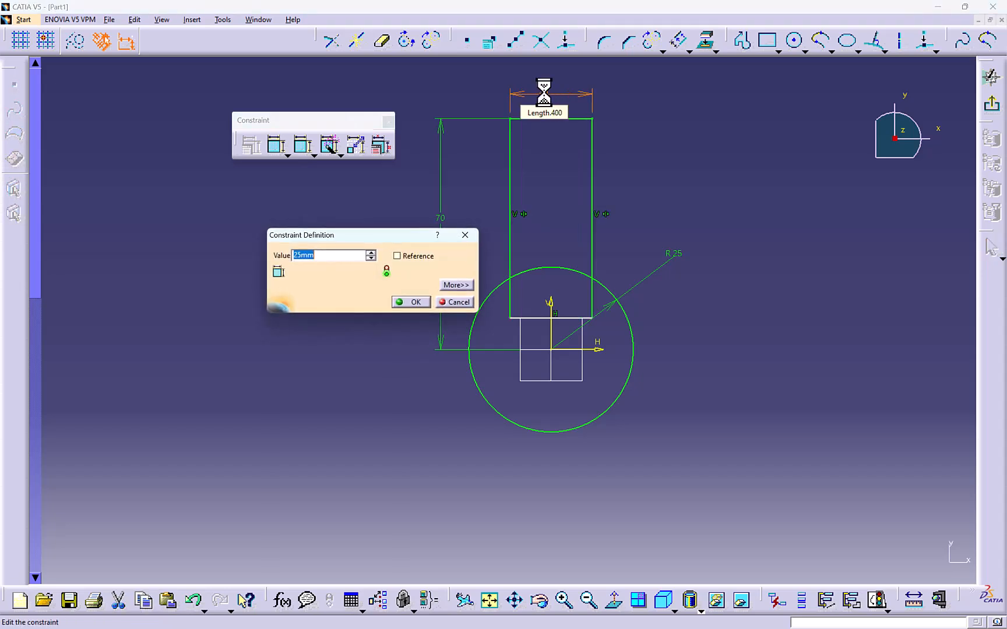
type("28")
key("Return")
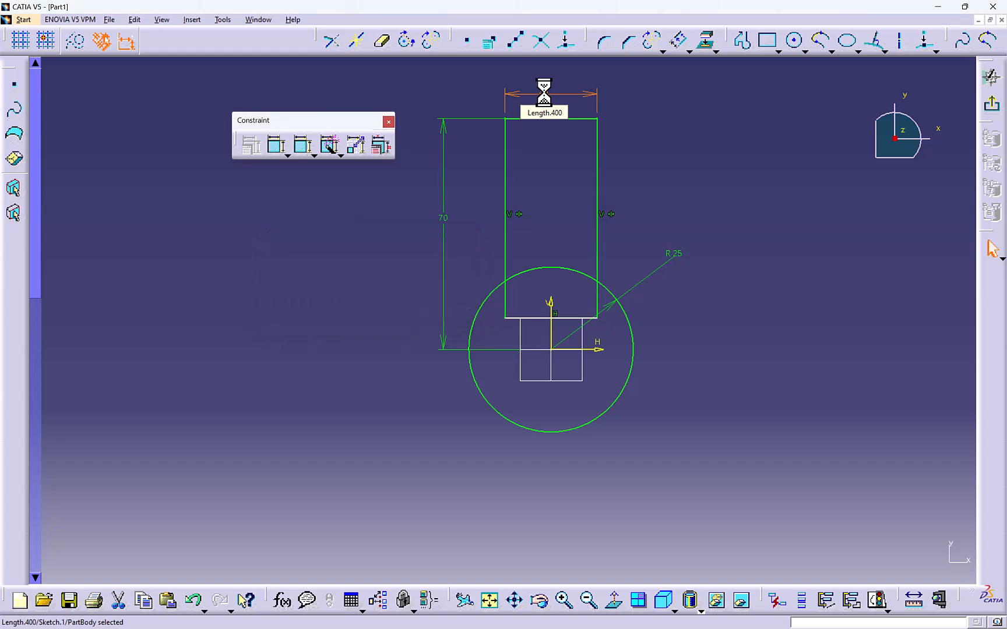
left_click(443, 209)
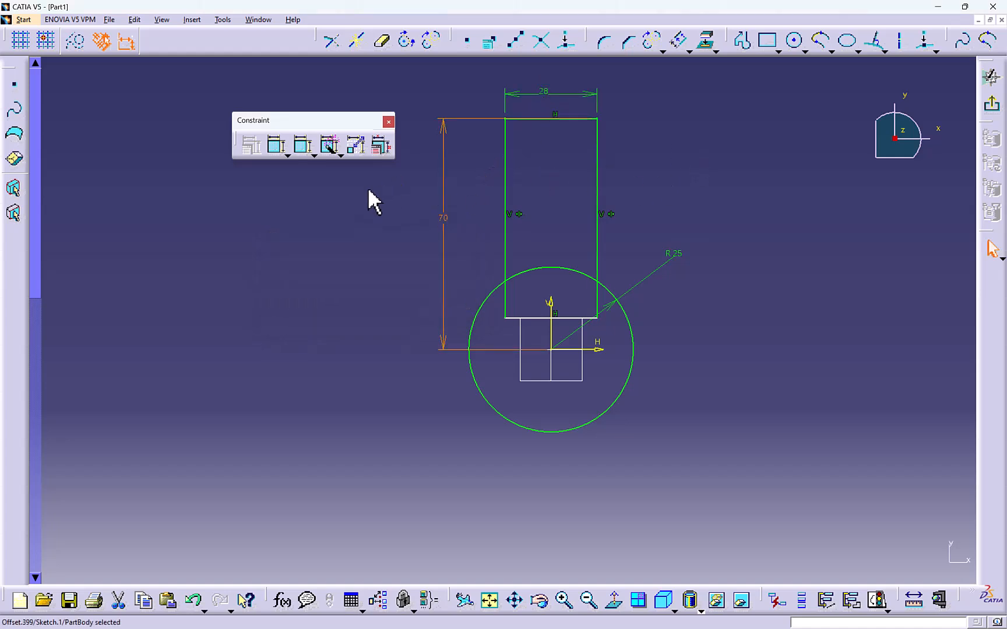
- Quick Trim the rectangle's lines inside the circle and the circle's arc between the rectangle's sides, leaving one keyhole-shaped outline
left_click(383, 40)
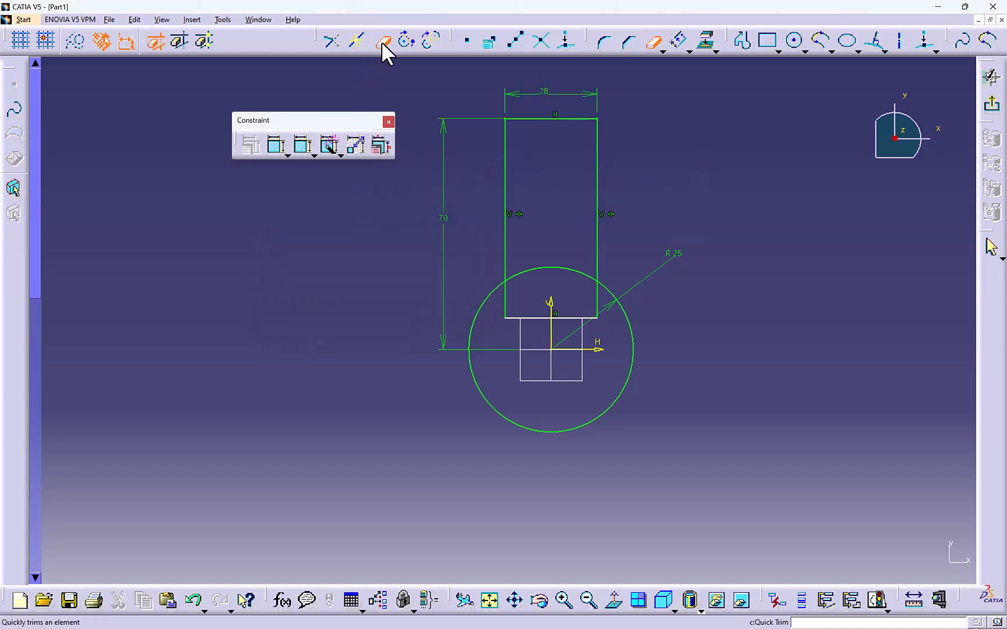
left_click(506, 299)
left_click(533, 318)
left_click(596, 300)
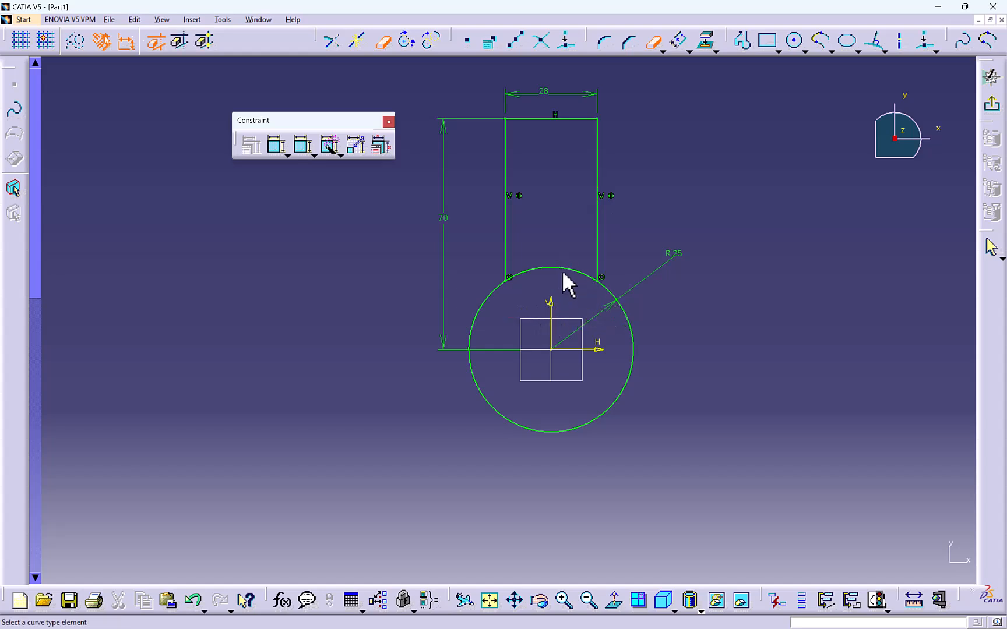
left_click(562, 270)
middle_click_drag(522, 166, 496, 193)
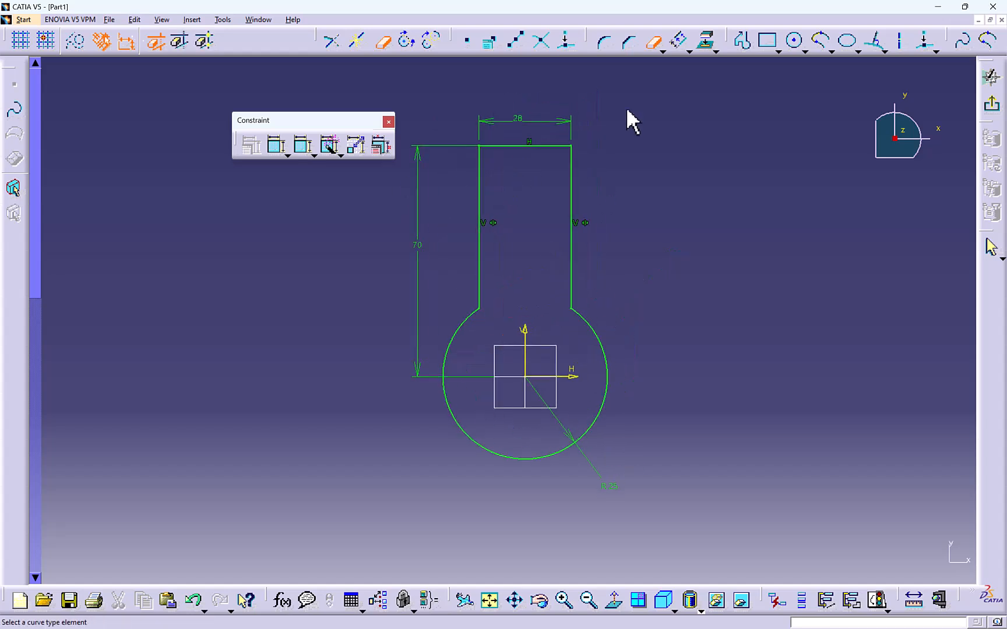
- Draw a rectangle about 24 mm wide and 9 mm high inside the upper part of the outline's neck
left_click(767, 40)
left_click(485, 184)
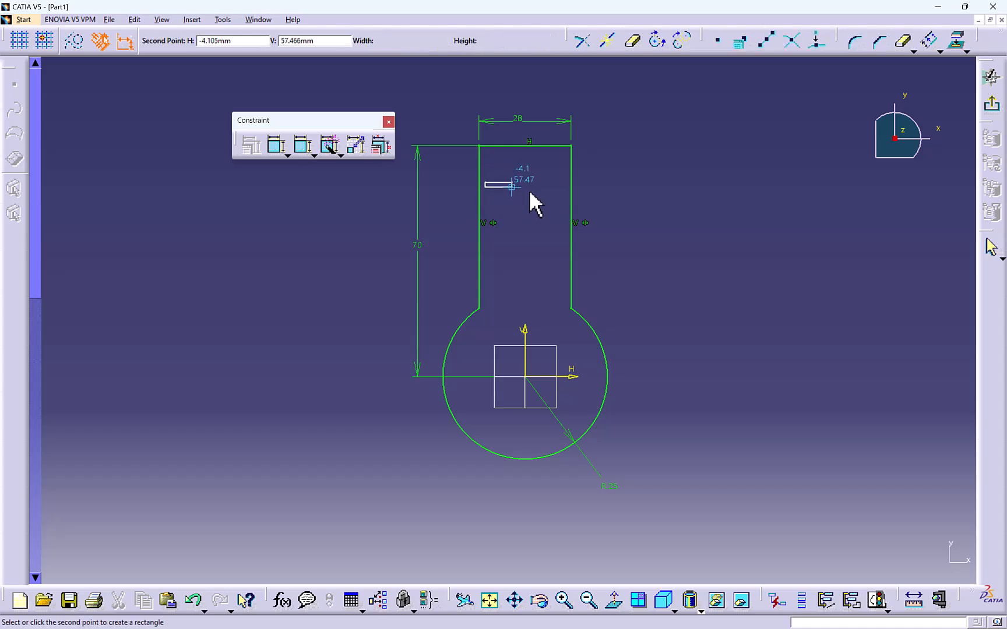
left_click(565, 212)
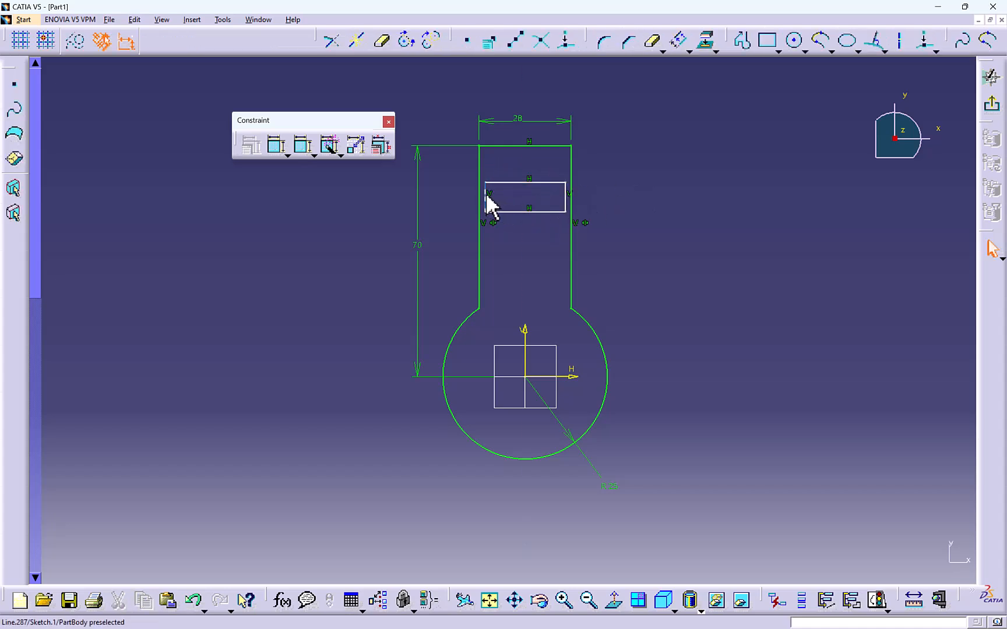
- Apply a Symmetry constraint to the inner rectangle's two vertical sides about the vertical axis
left_click(485, 195)
left_click(565, 198, "ctrl")
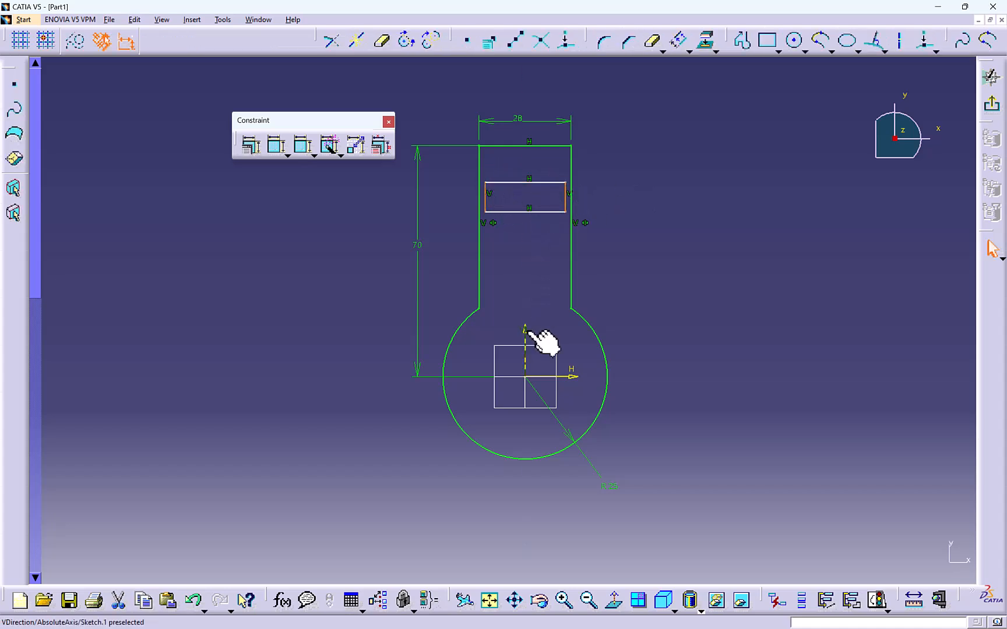
left_click(253, 148)
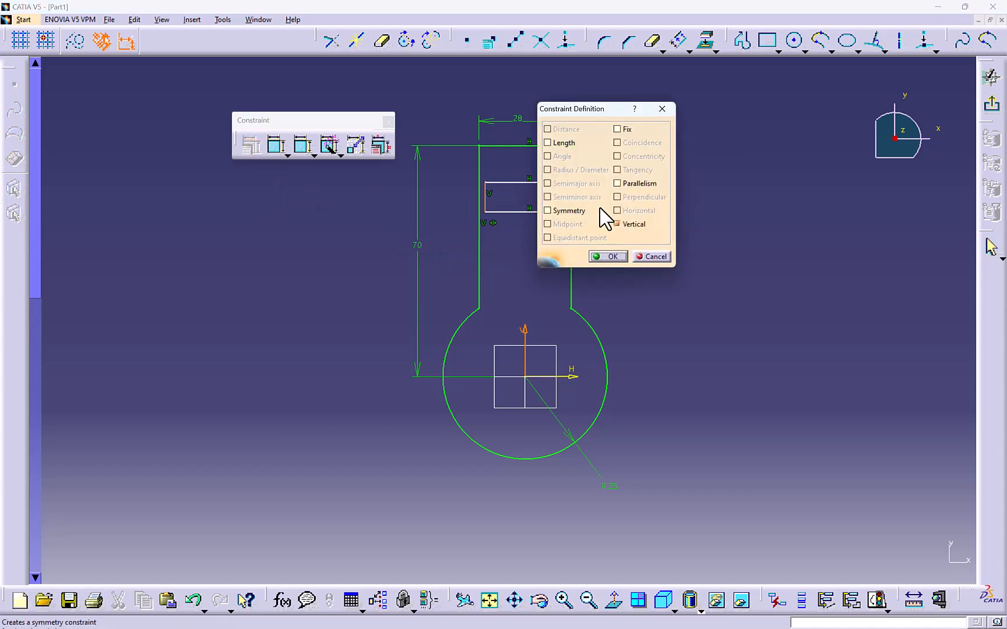
left_click(547, 210)
left_click(608, 257)
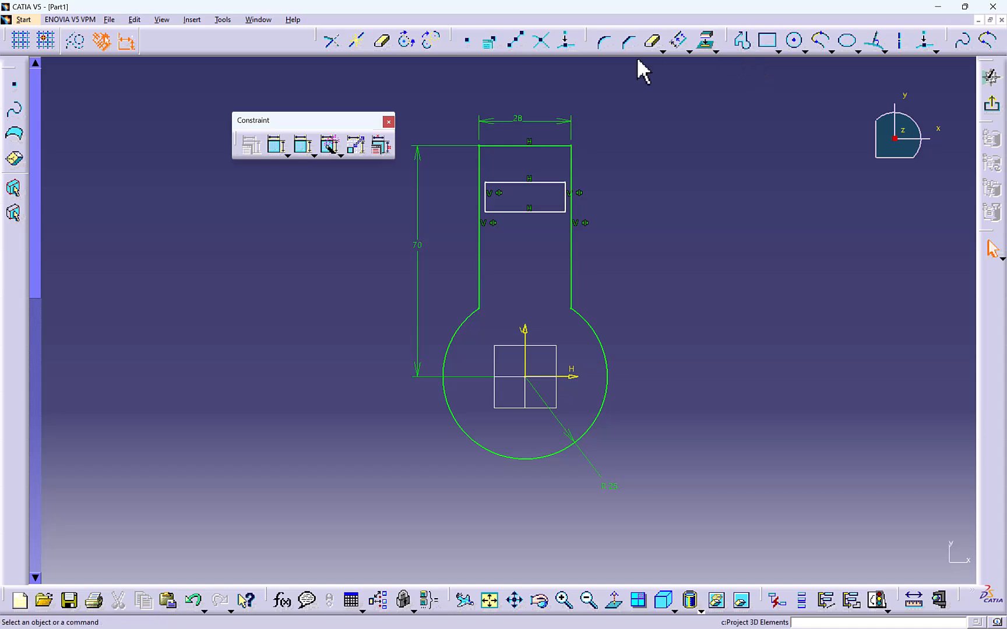
- Dimension the inner rectangle's top edge and set its length to 24 mm
left_click(515, 183)
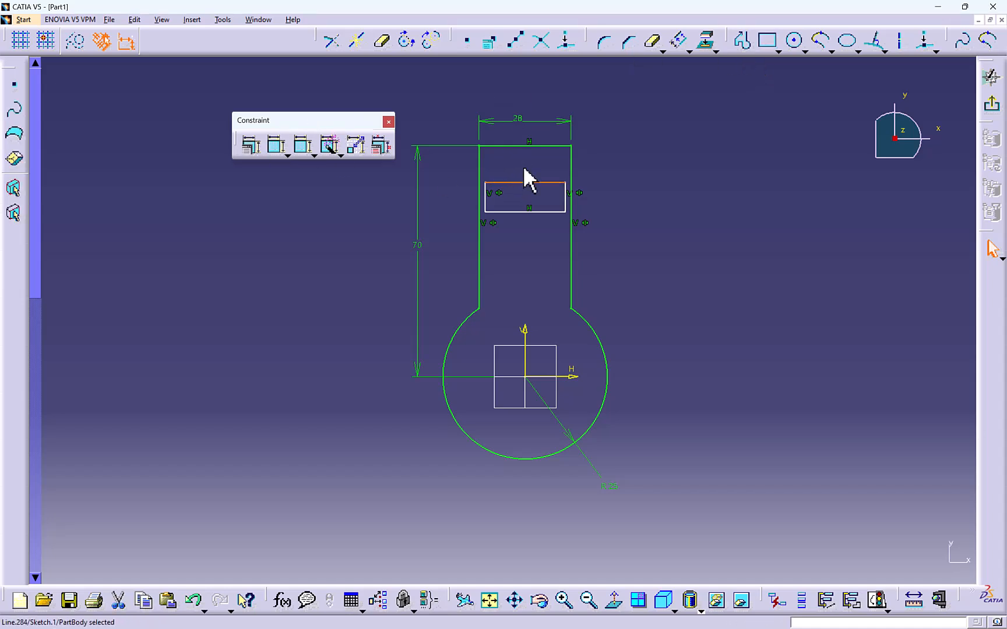
left_click(276, 145)
left_click(535, 169)
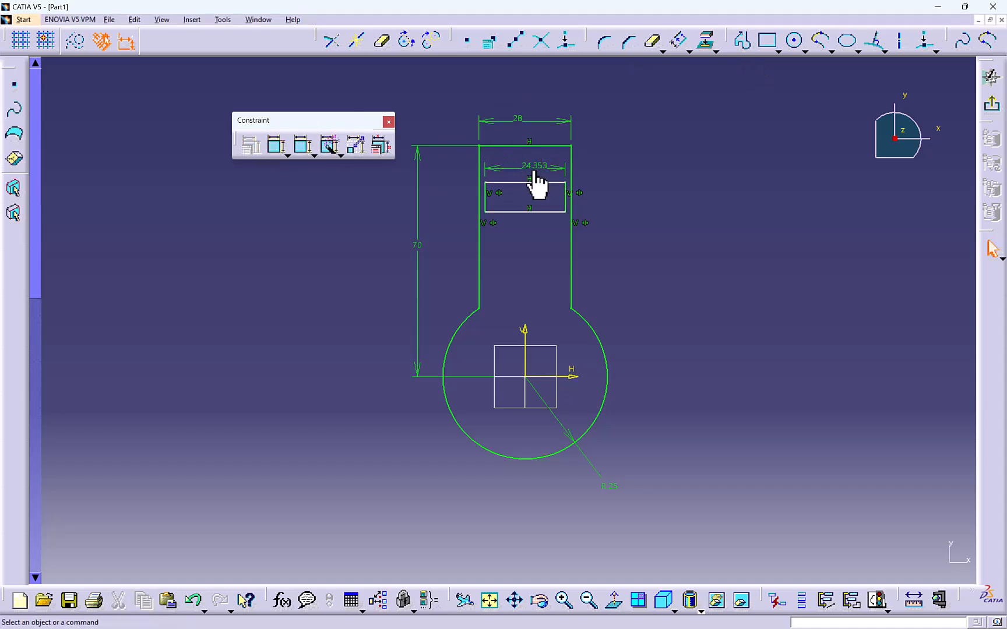
double_click(535, 169)
type("24mm")
key("Return")
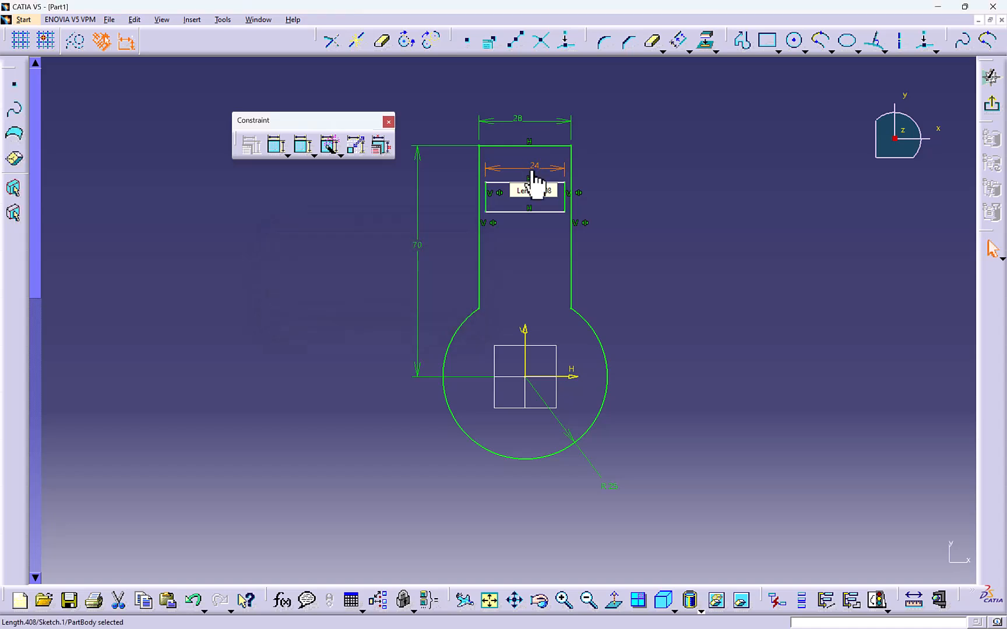
- Dimension the inner rectangle's right side and set its height to 8 mm
left_click(277, 147)
left_click(563, 201)
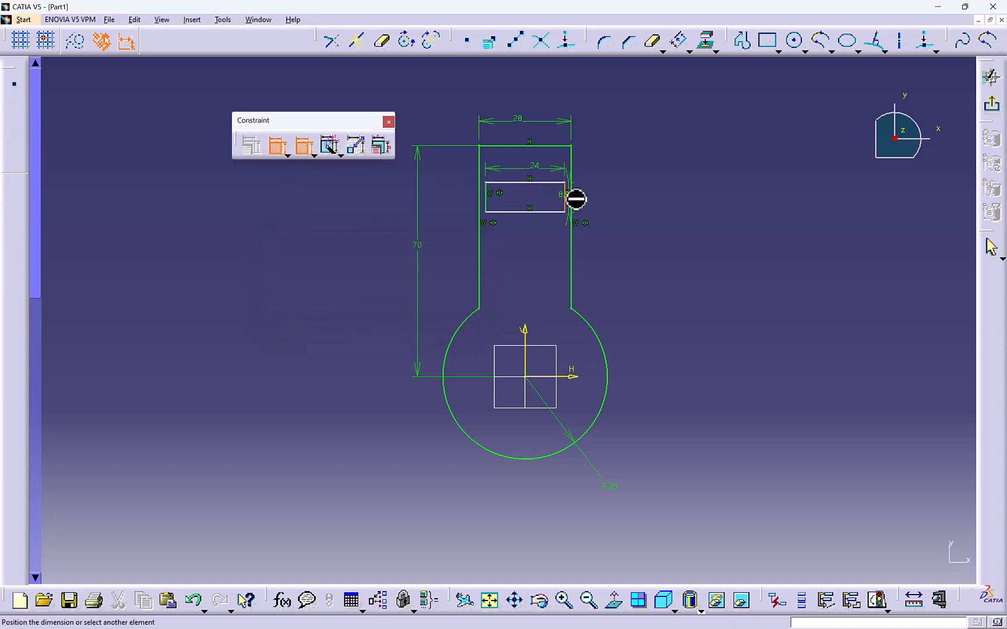
left_click(636, 198)
double_click(635, 195)
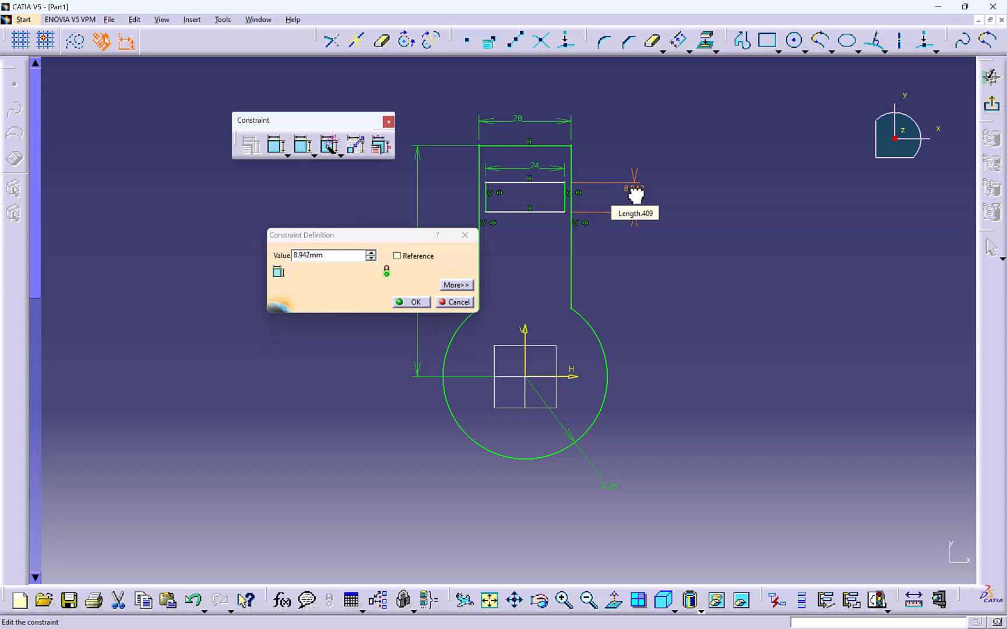
key("Return")
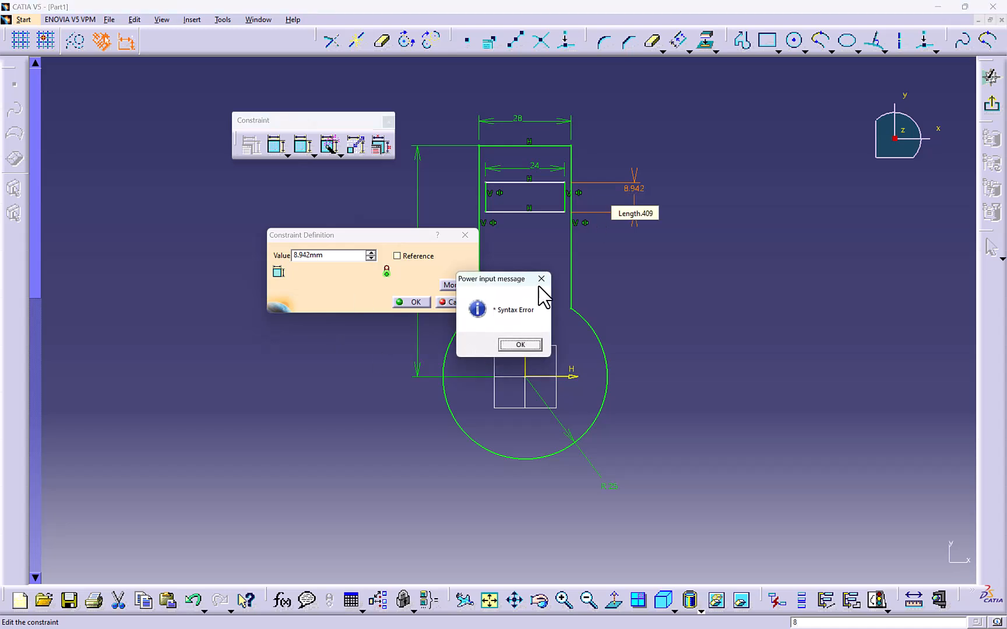
left_click(541, 280)
left_click_drag(324, 255, 300, 257)
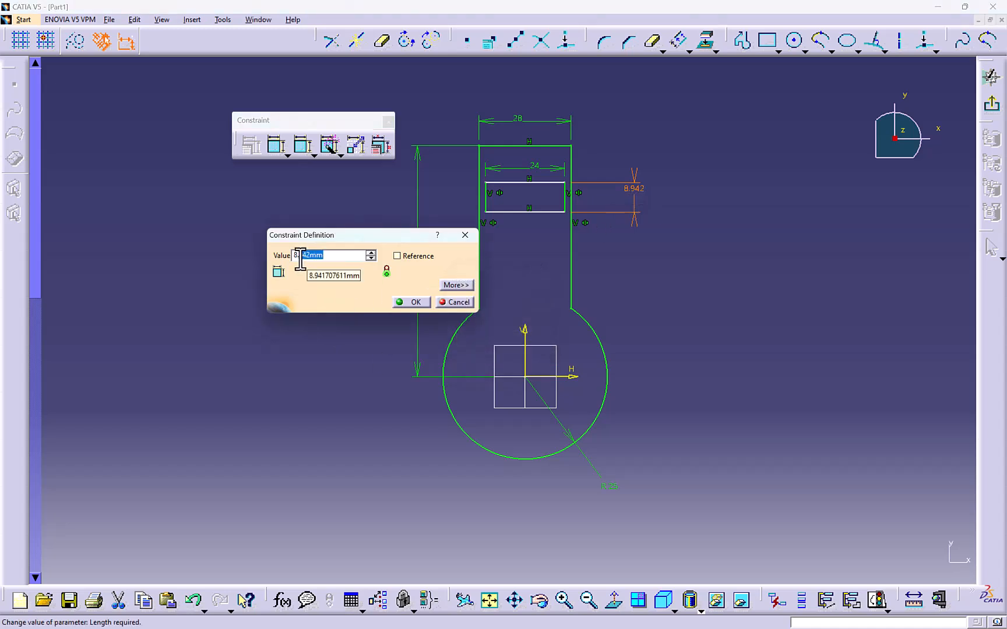
key("Return")
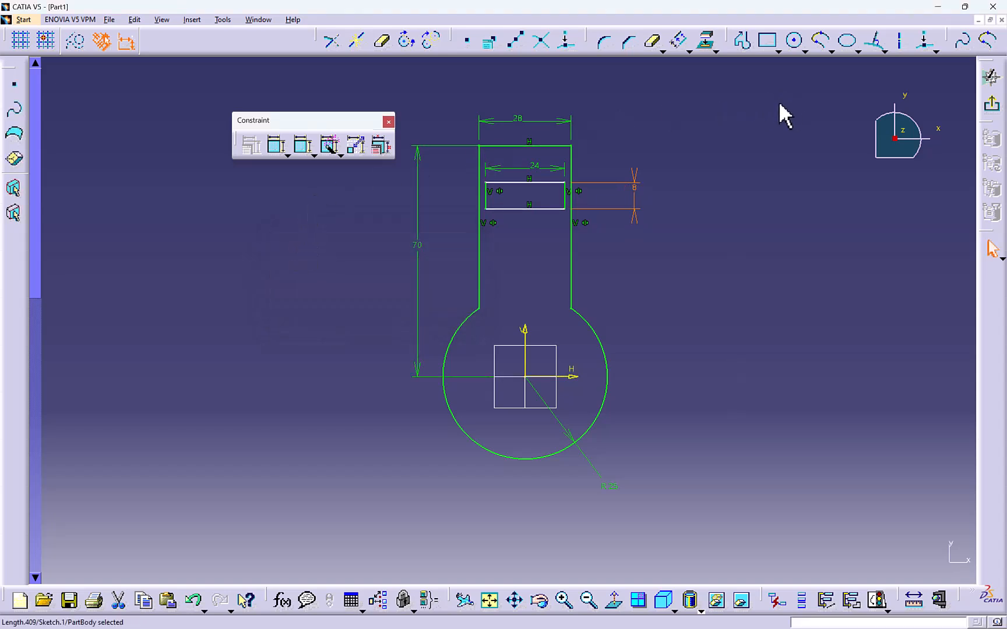
- Draw a two-segment profile from the middle of the inner rectangle's bottom edge to the origin, and move its middle joint lower
left_click(743, 41)
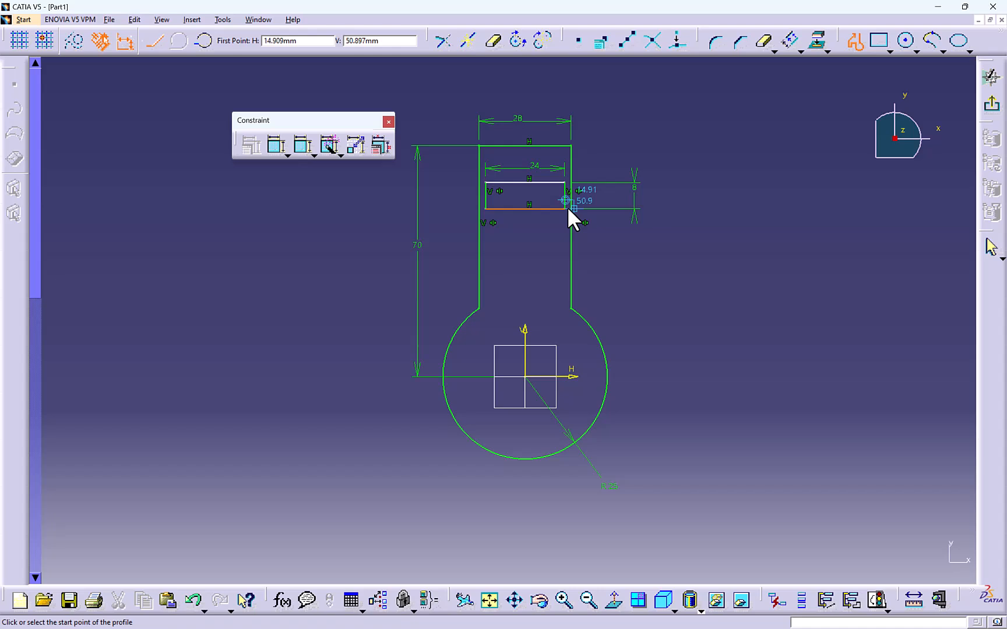
left_click(526, 209)
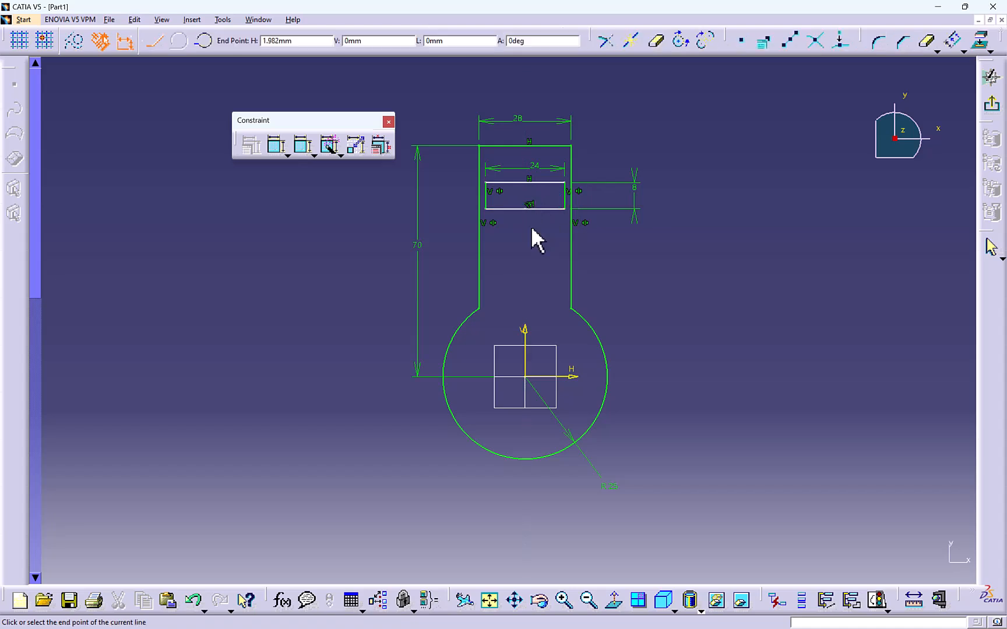
left_click(549, 301)
left_click(530, 375)
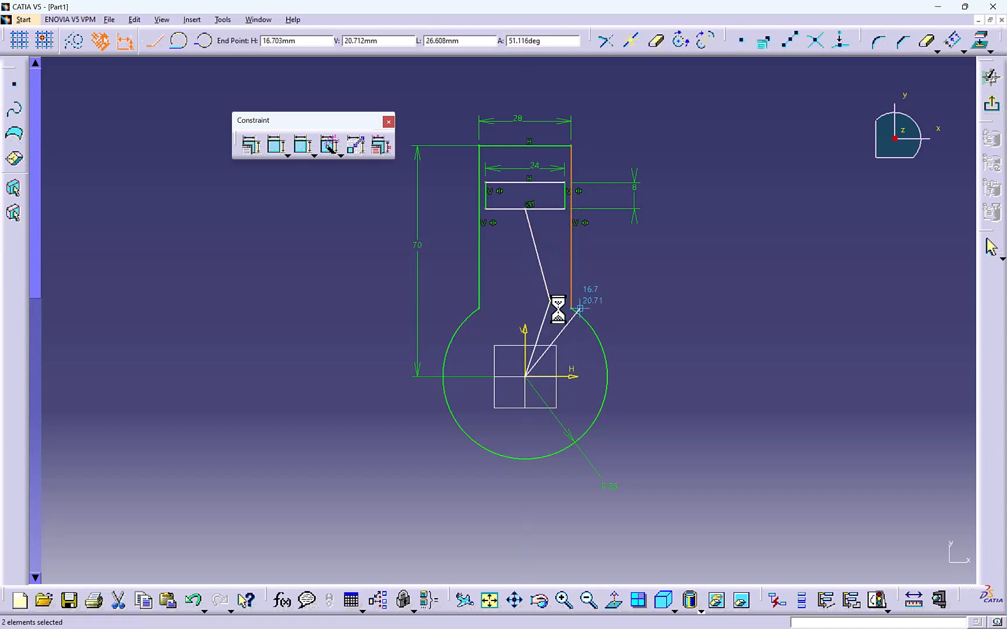
key("Escape")
left_click_drag(548, 301, 552, 340)
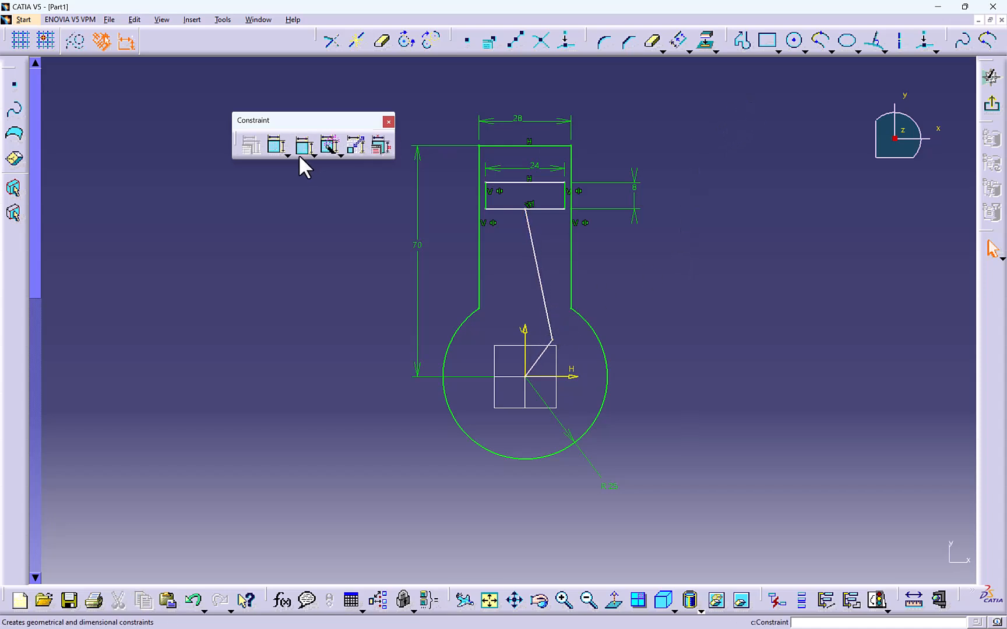
- Add length constraints to the long upper segment and the short lower segment of the two-segment profile
left_click(278, 147)
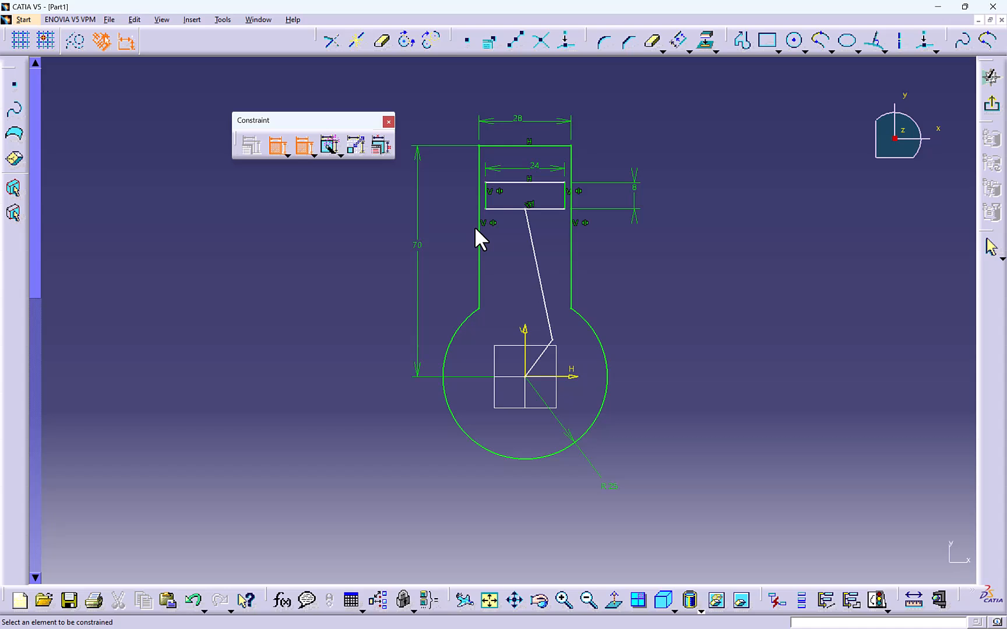
left_click(538, 266)
left_click(527, 268)
left_click(277, 147)
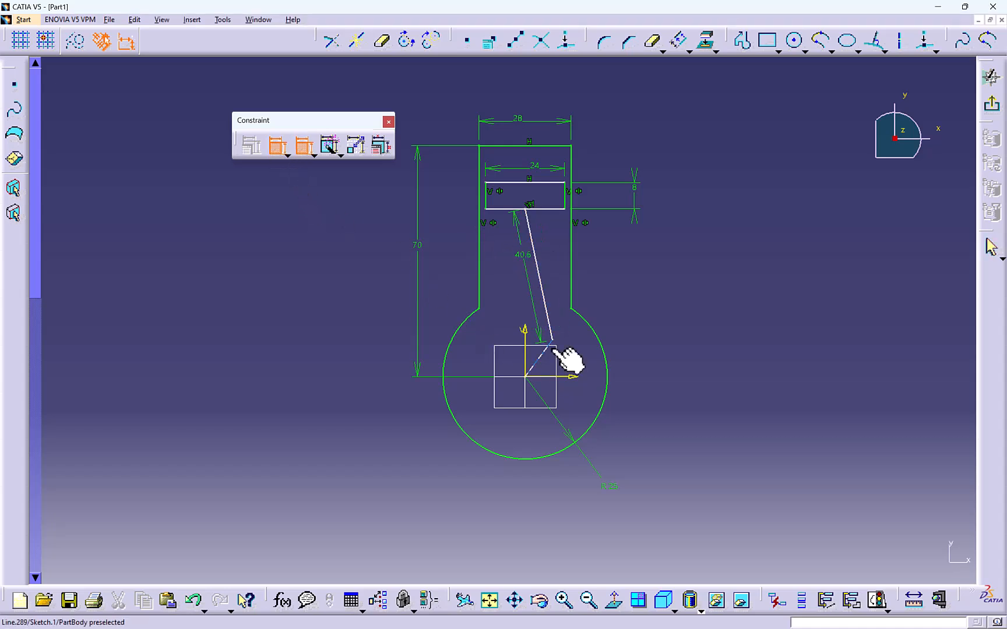
left_click(546, 352)
left_click(543, 350)
- Add an angle constraint between the short lower segment and the long upper segment
middle_click_drag(577, 351, 562, 225)
left_click(277, 147)
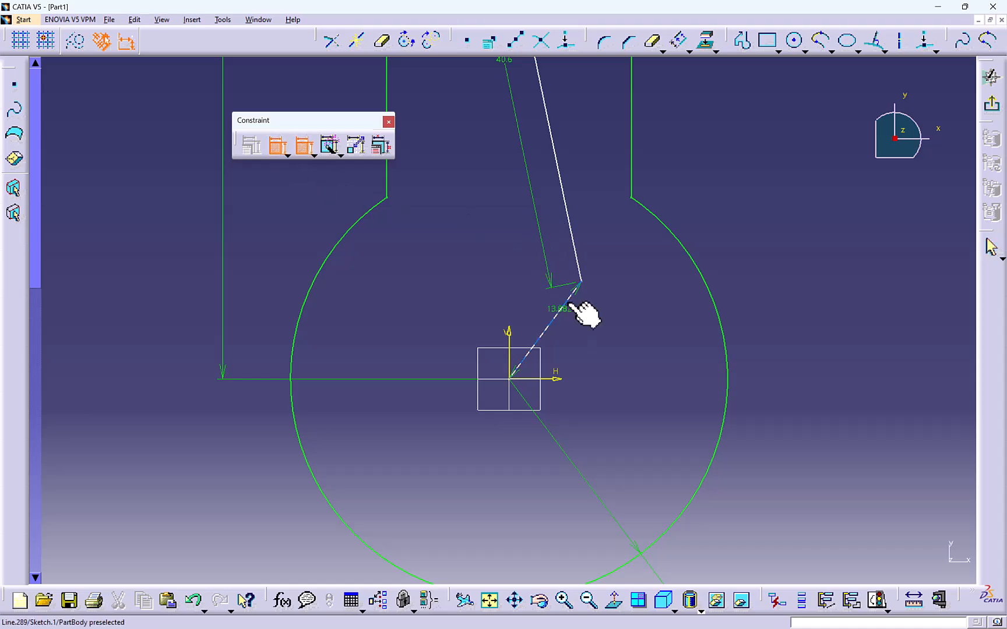
left_click(547, 333)
left_click(575, 245)
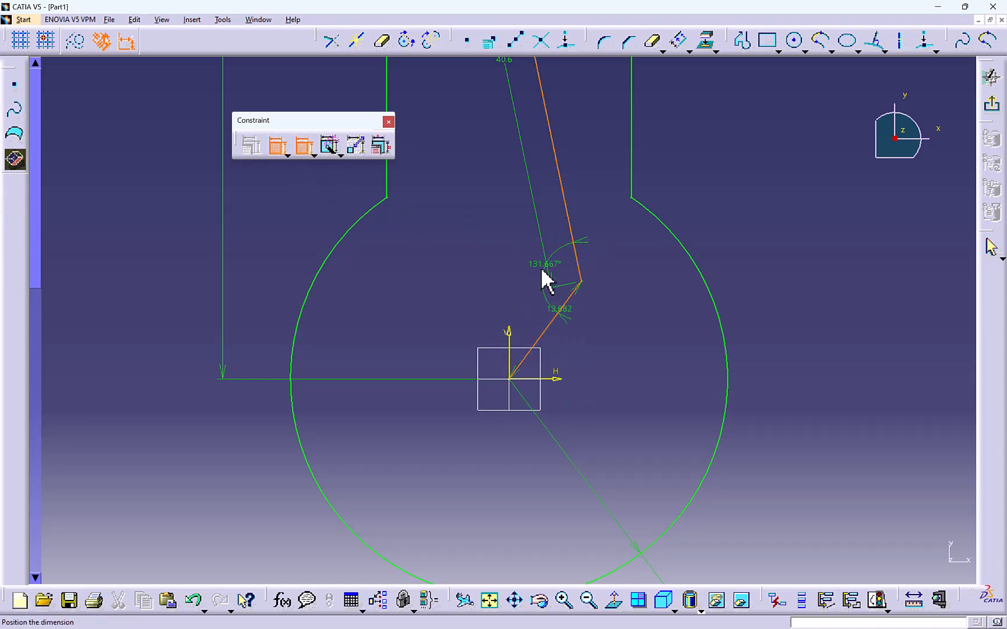
left_click(521, 279)
mouse_move(522, 279)
middle_mouse_down()
mouse_move(618, 232)
mouse_move(629, 299)
mouse_move(638, 281)
mouse_move(658, 316)
middle_mouse_up()
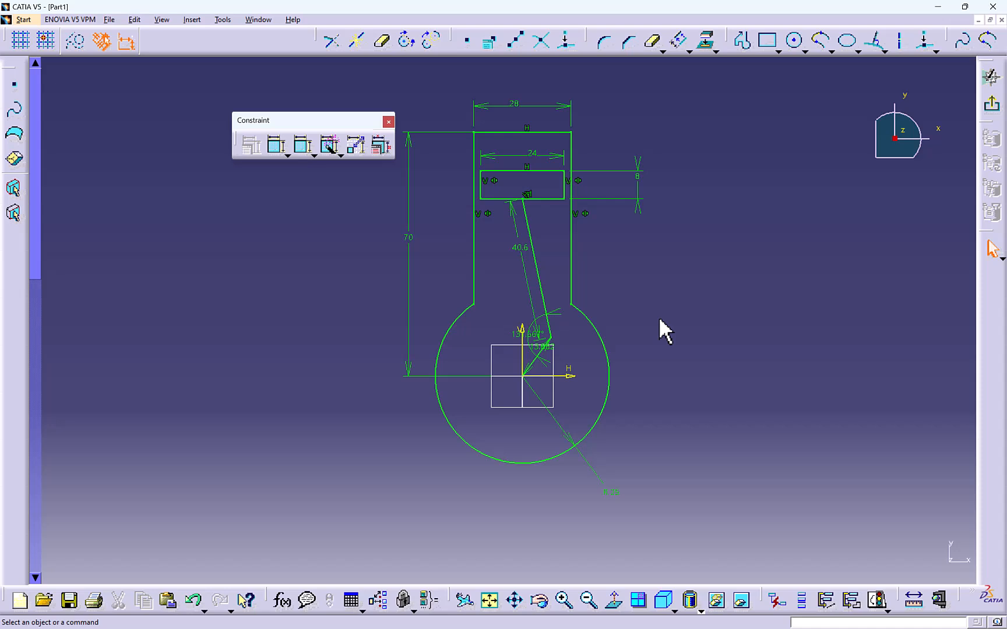
- Start Animate Constraint on the angle between the two segments, with first value 0deg, last value 360deg and 100 steps
middle_click_drag(658, 316, 721, 315)
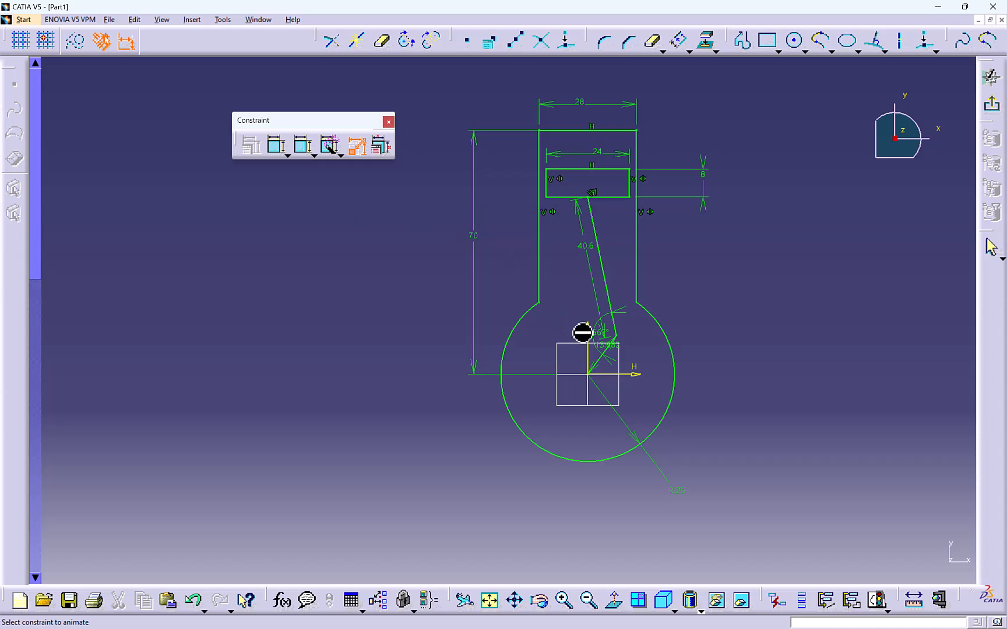
middle_click_drag(622, 350, 690, 217)
middle_click(802, 376)
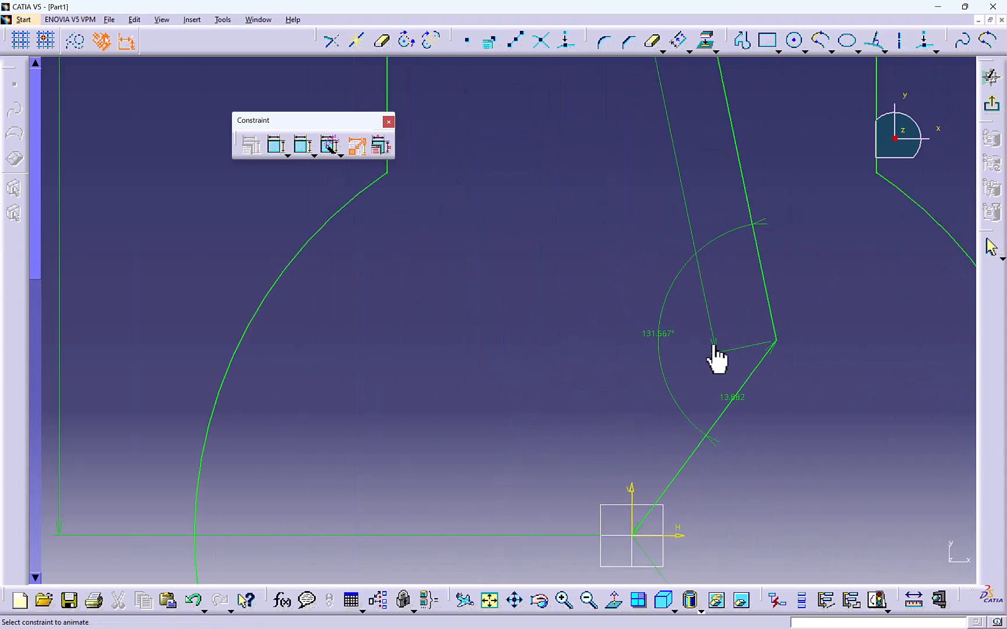
left_click(678, 337)
mouse_move(665, 338)
middle_mouse_down()
mouse_move(582, 274)
mouse_move(635, 402)
mouse_move(621, 366)
middle_mouse_up()
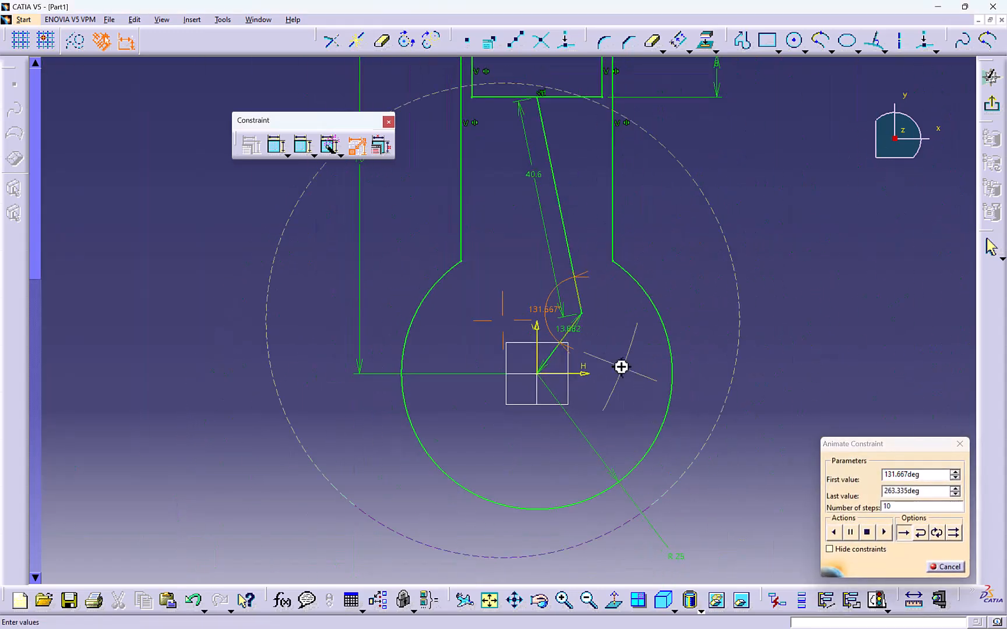
double_click(927, 473)
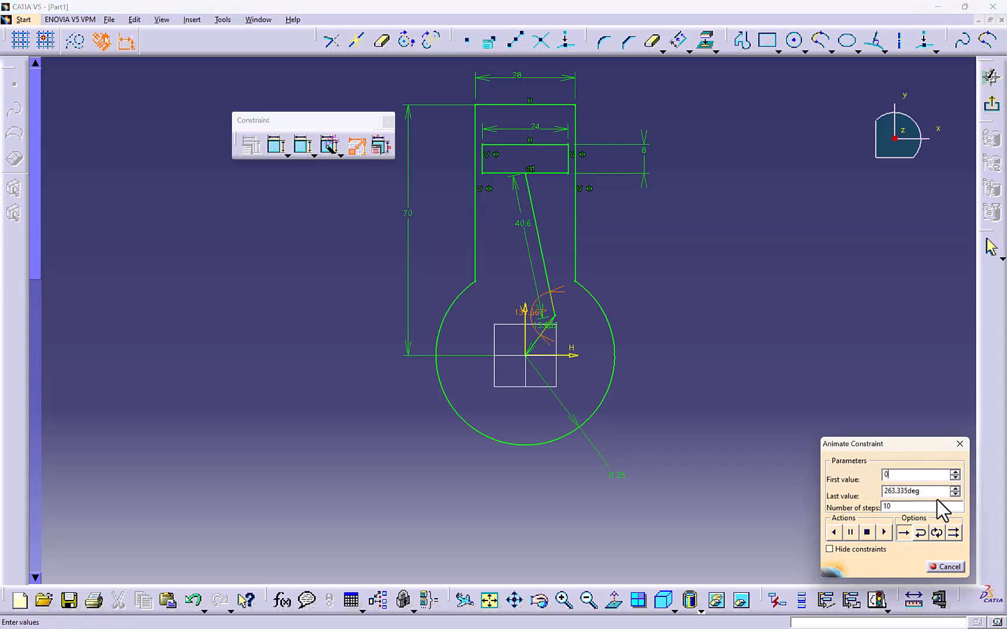
key("Tab")
key("Tab")
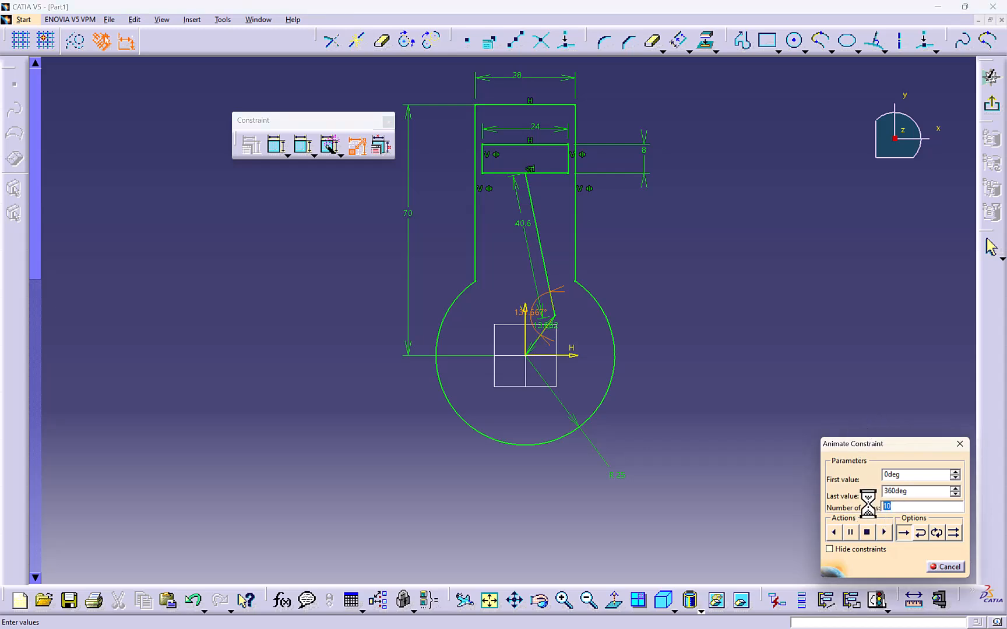
left_click(733, 391)
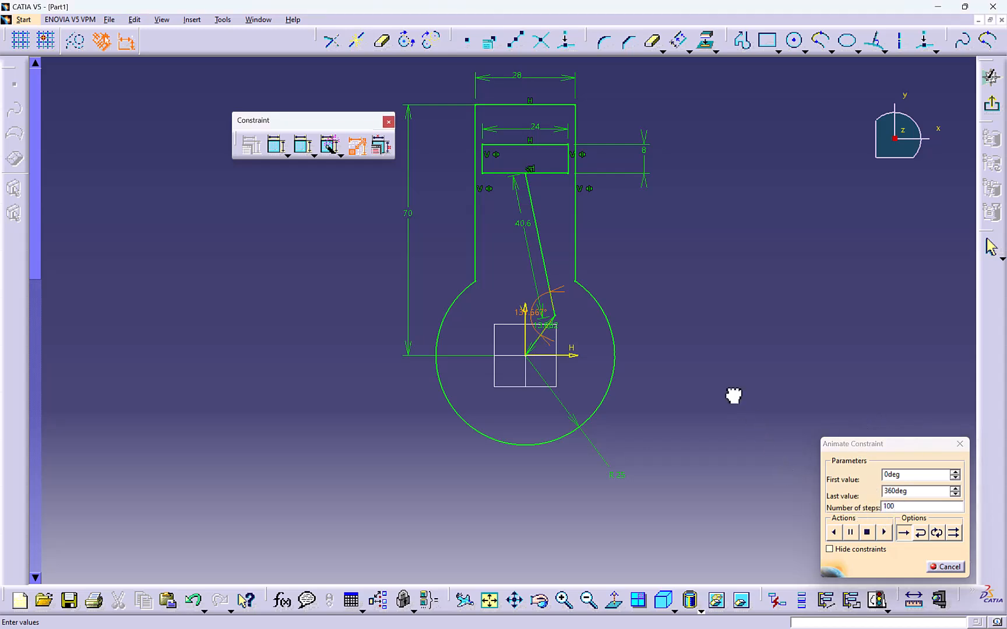
middle_click_drag(724, 376, 758, 382)
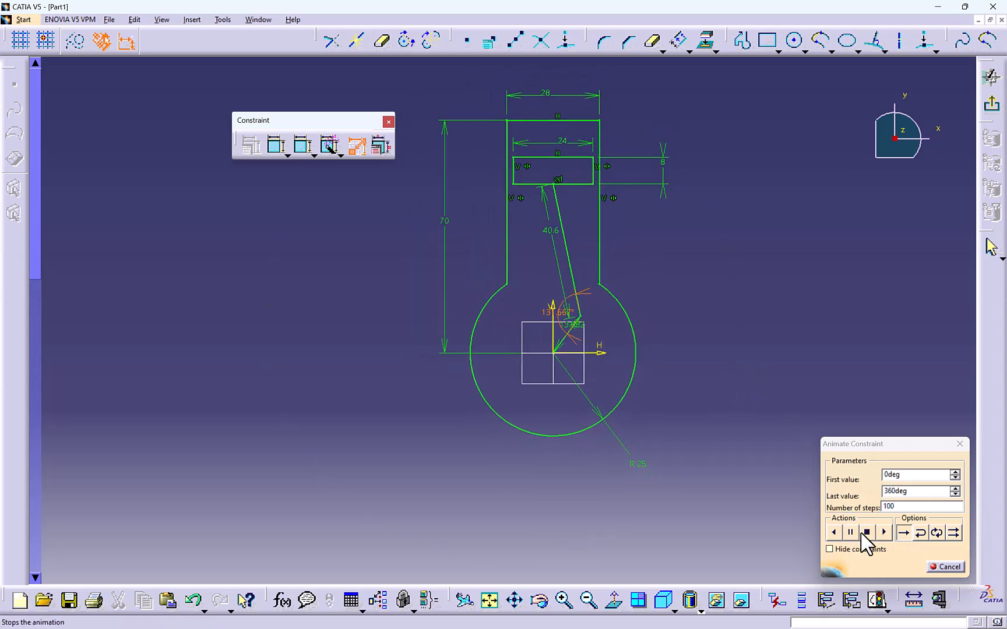
- Play the angle animation backward, stop it, run it forward, and run it again with the reverse option
left_click(834, 533)
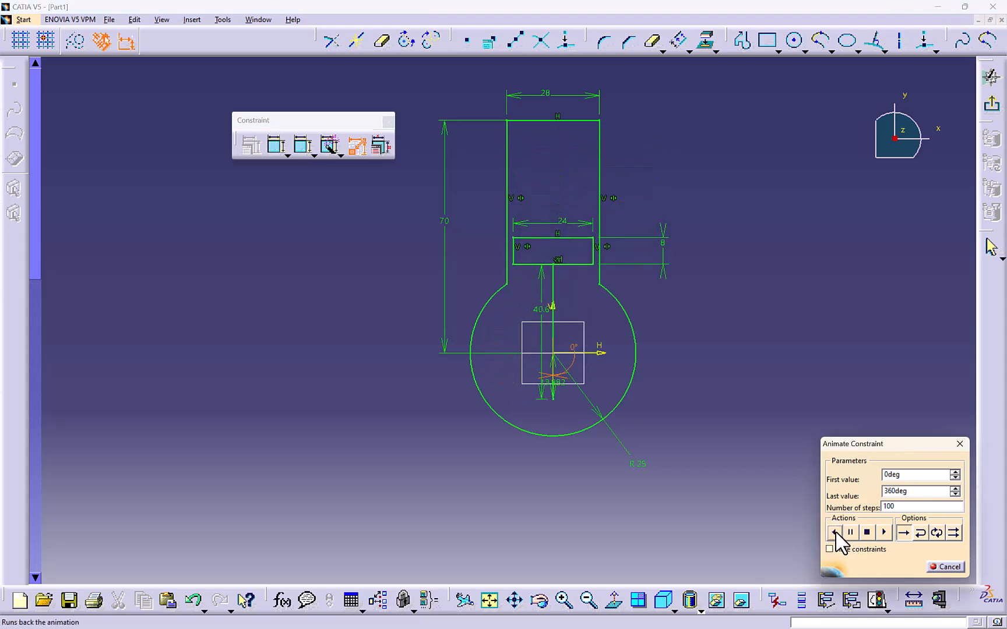
left_click(834, 532)
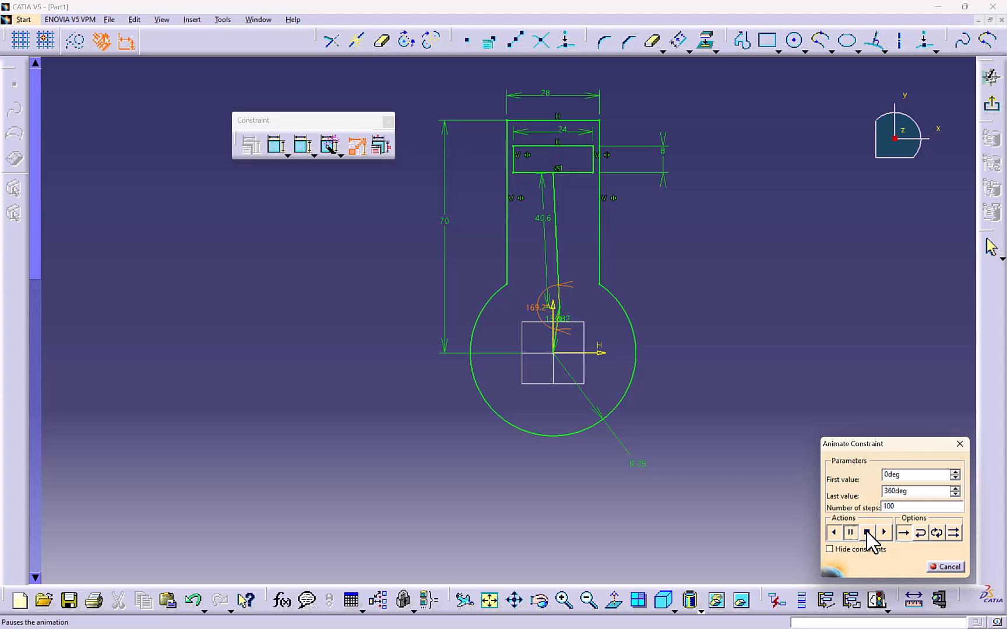
left_click(868, 532)
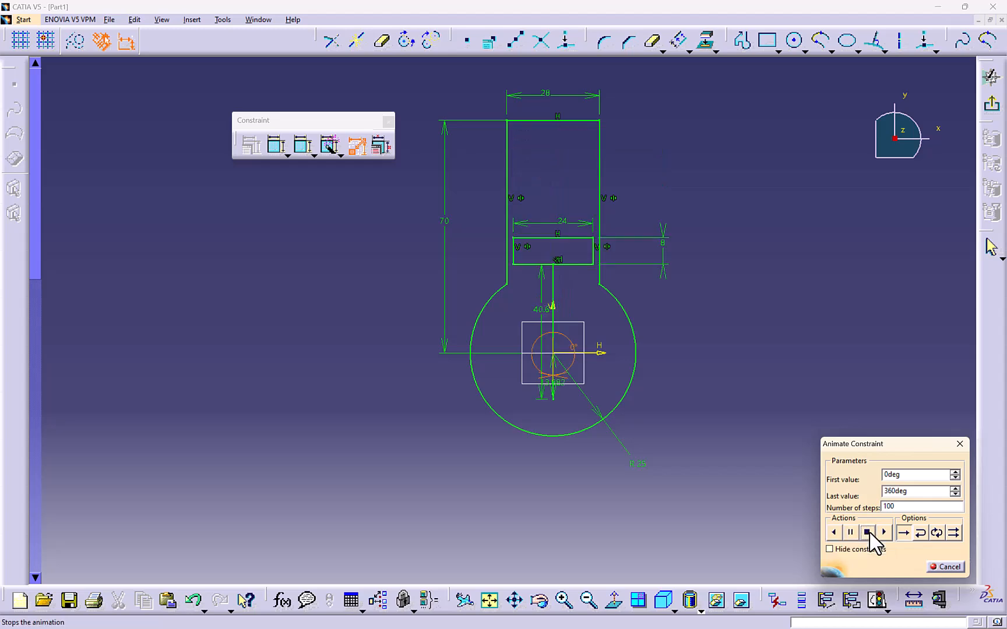
left_click(884, 532)
left_click(919, 532)
left_click(883, 531)
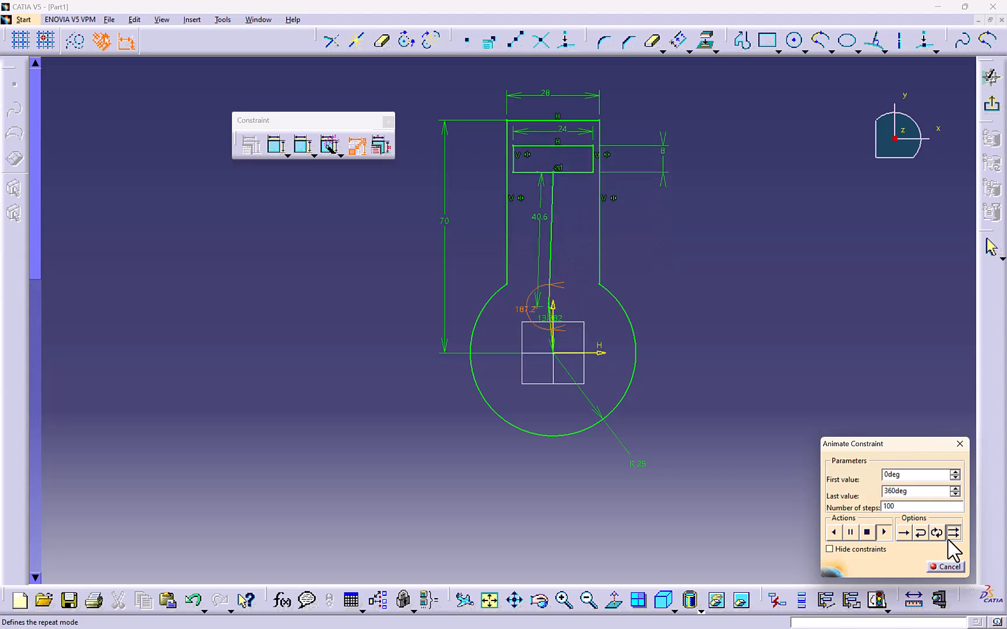
- Hide and show the constraints while the animation is running, and end the constraint animation
left_click(829, 549)
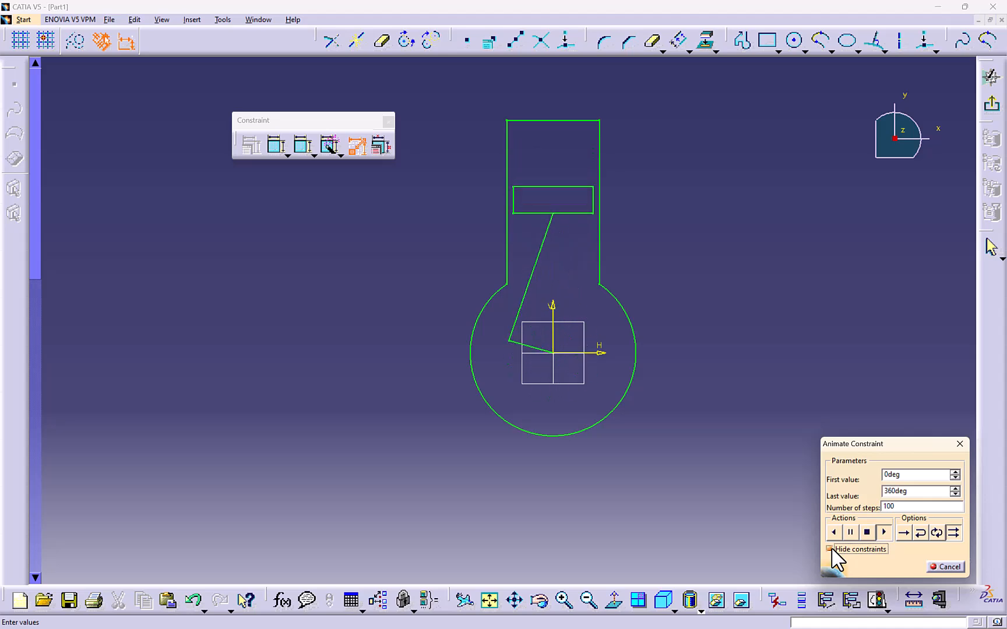
left_click(830, 548)
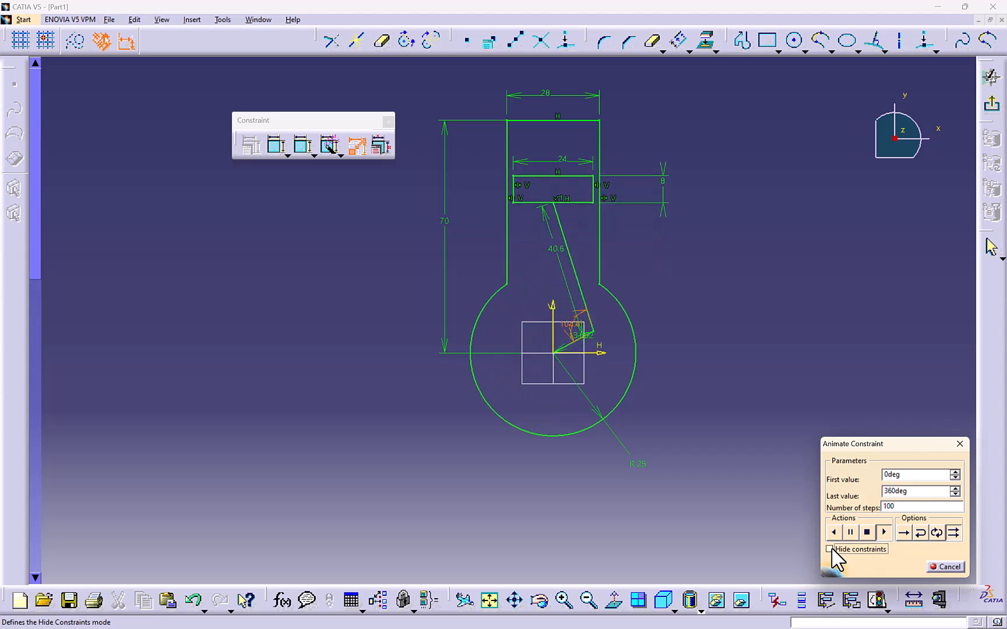
left_click(949, 567)
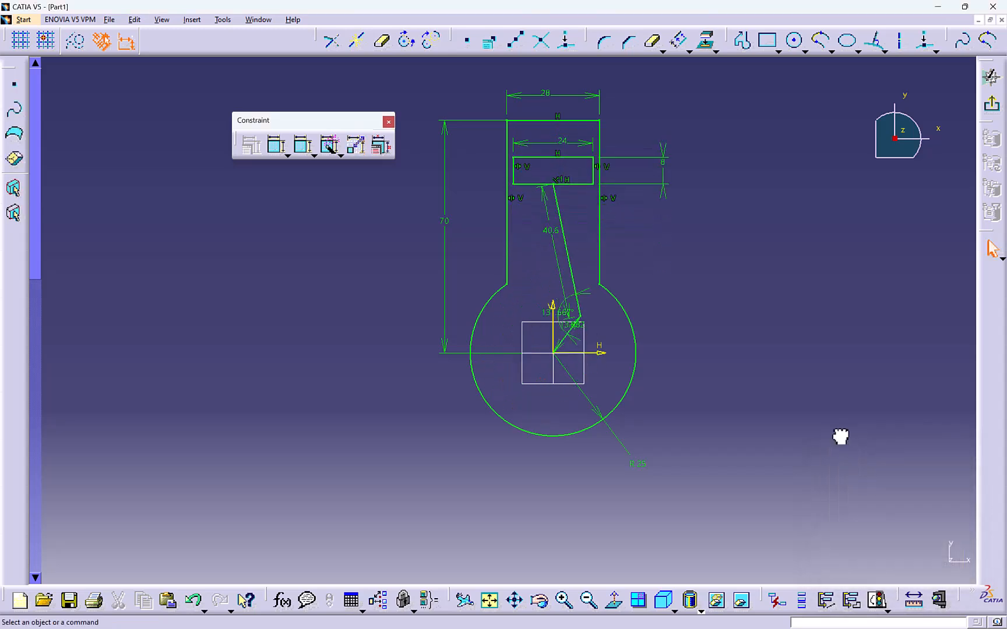
- Dock the floating Constraint toolbar above the drawing area and review the available constraint, profile and operation commands, including 3D Geometry
left_click_drag(247, 124, 187, 41)
left_click(193, 20)
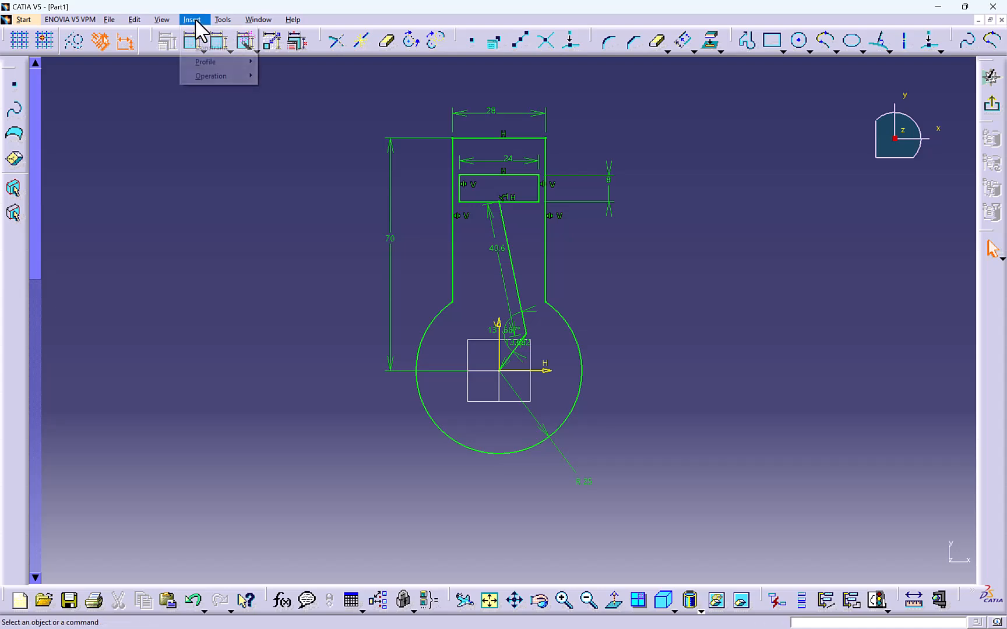
mouse_move(200, 46)
mouse_move(299, 64)
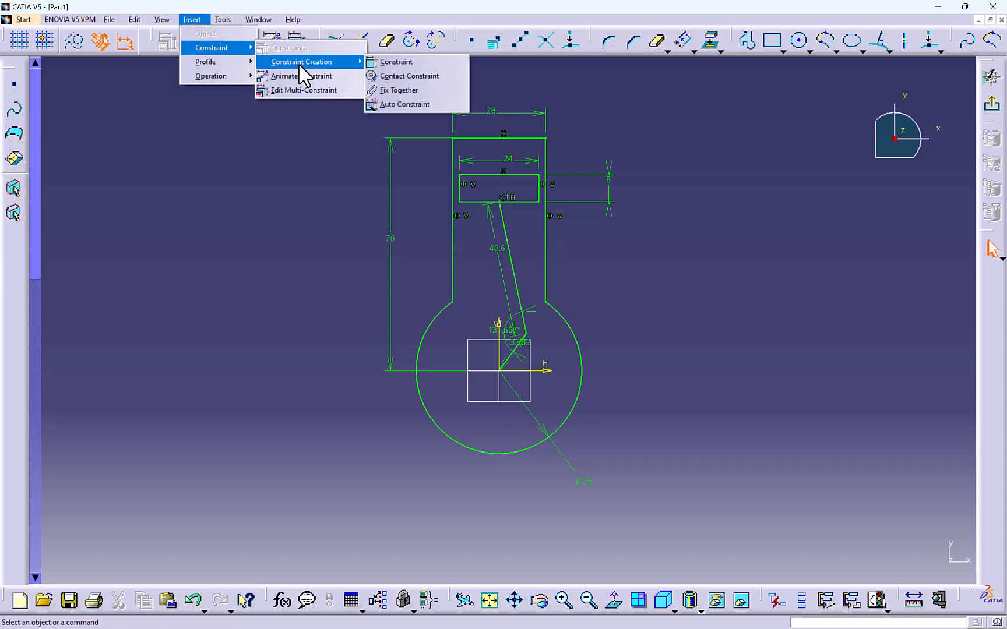
mouse_move(231, 63)
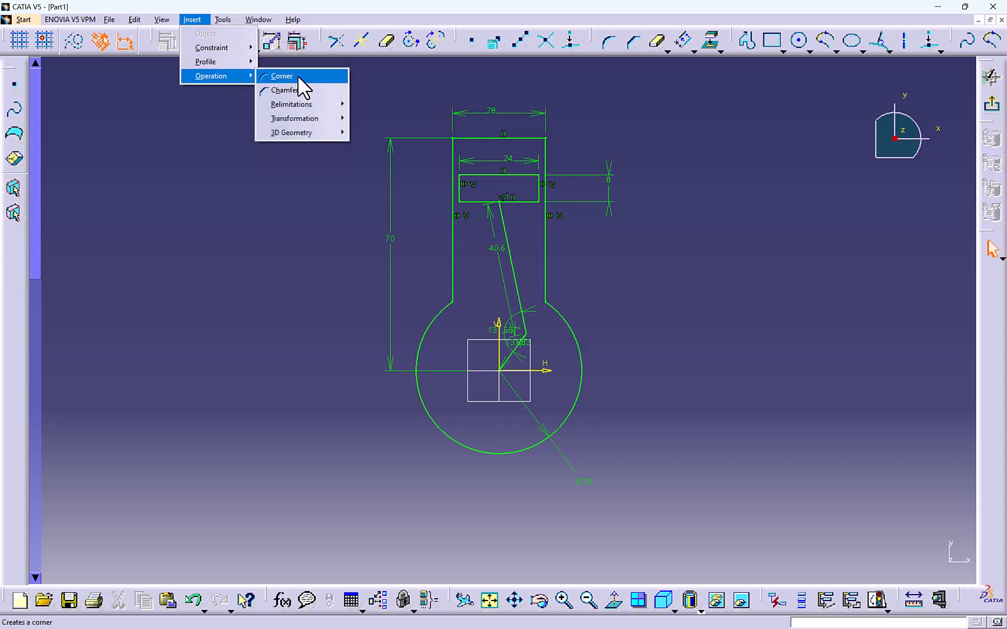
mouse_move(295, 119)
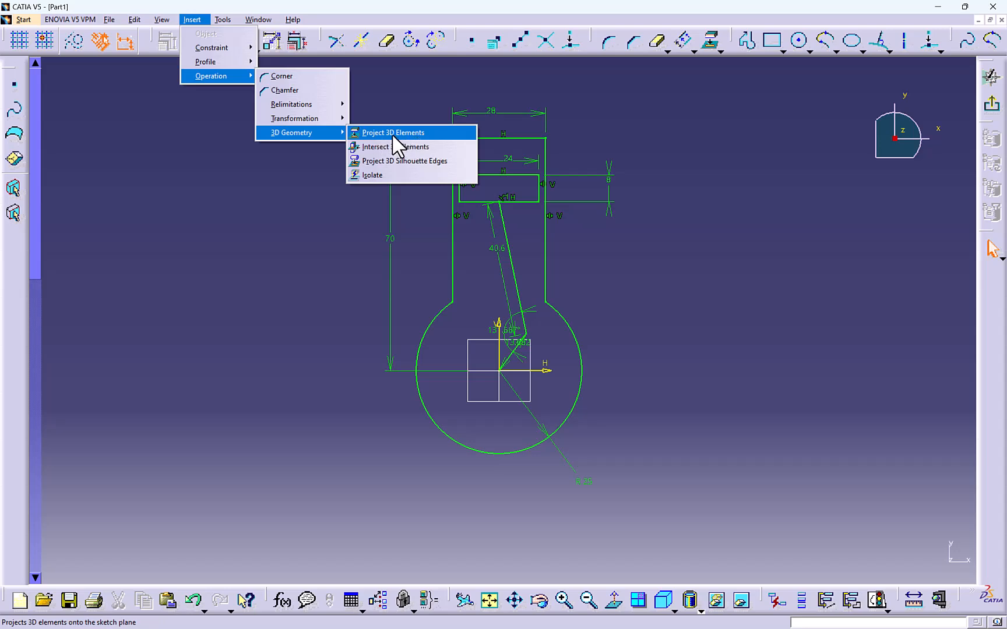
left_click(648, 142)
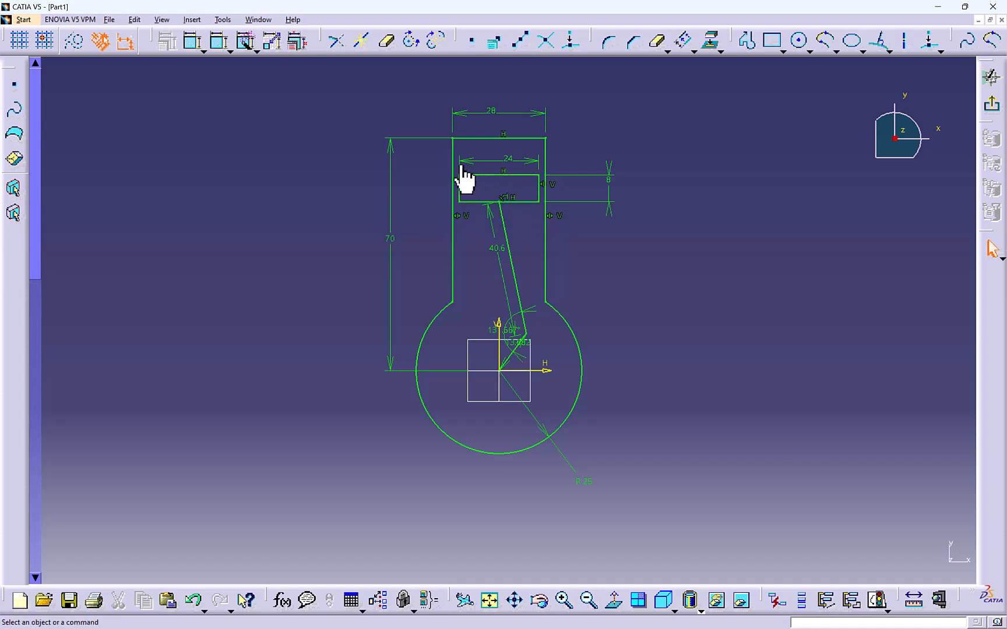
- Delete both the long and the short segment of the two-segment profile
left_click_drag(455, 152, 526, 226)
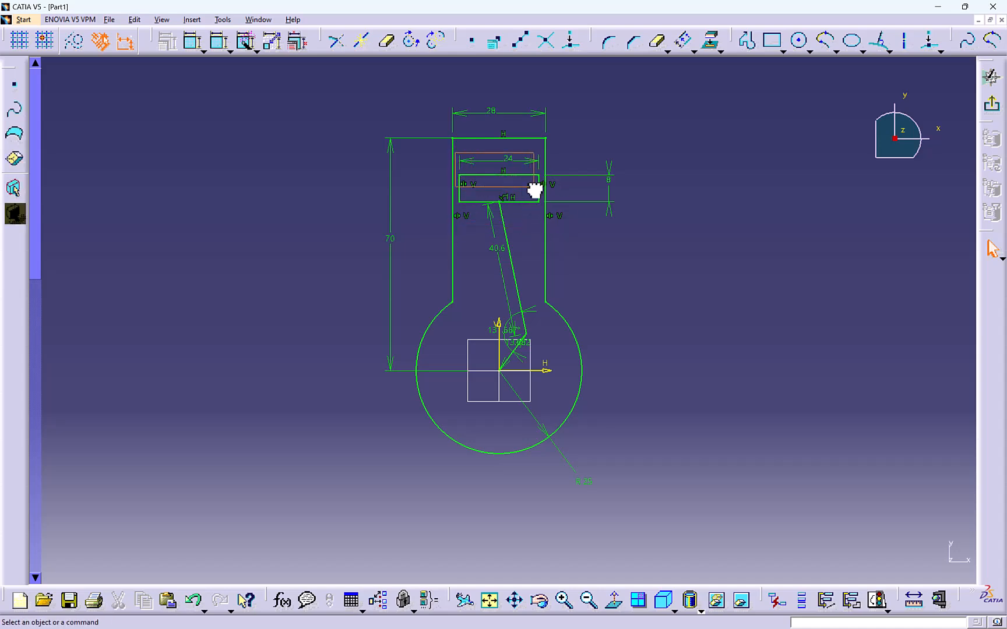
left_click(506, 236)
key("Delete")
left_click(520, 350)
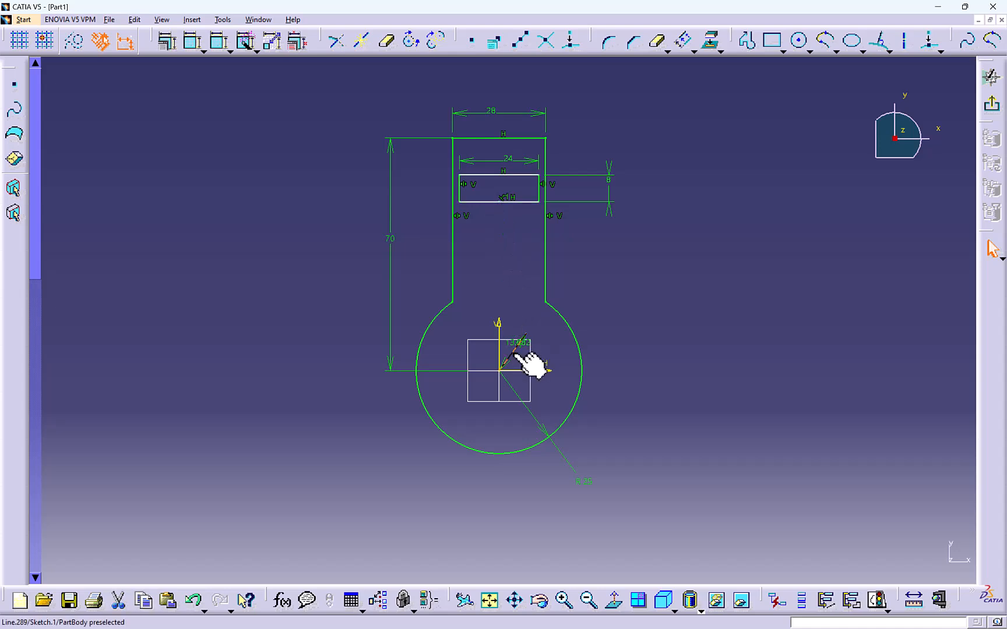
key("Delete")
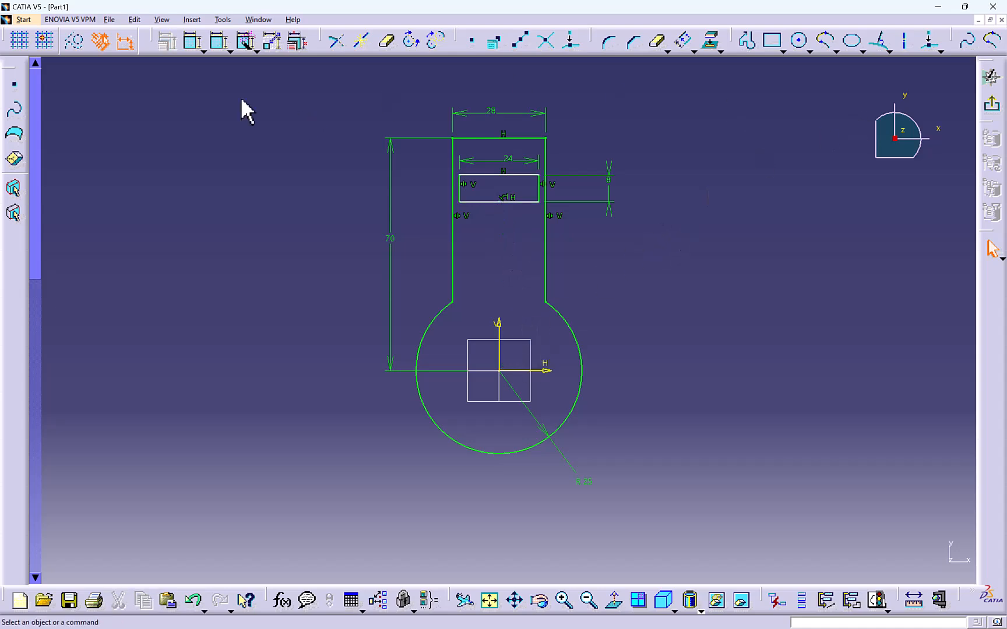
- Dimension the vertical distance from the horizontal axis to the inner rectangle's bottom edge
left_click(222, 43)
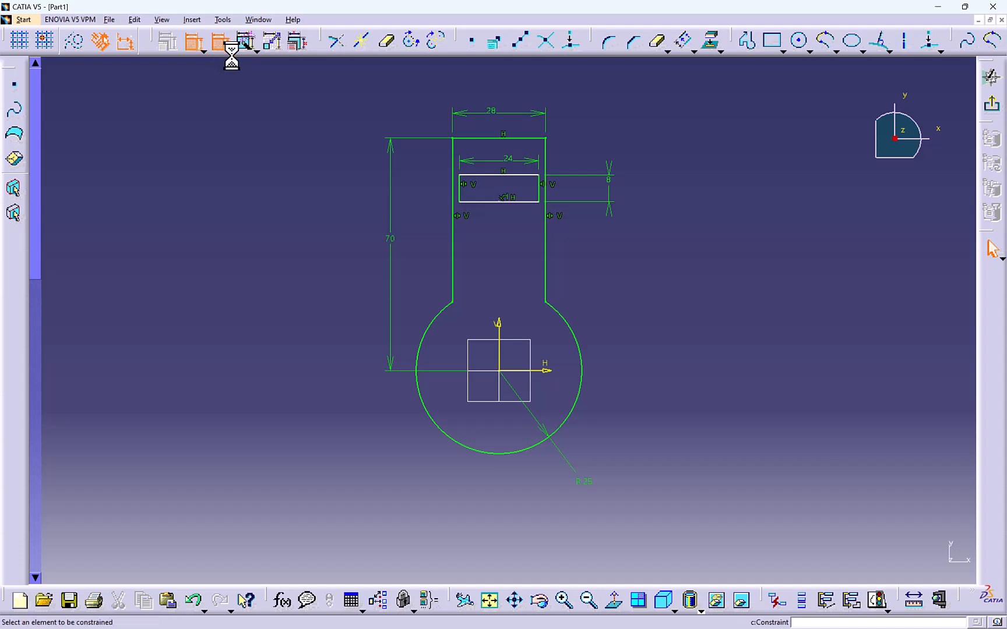
left_click(513, 371)
left_click(505, 202)
left_click(621, 236)
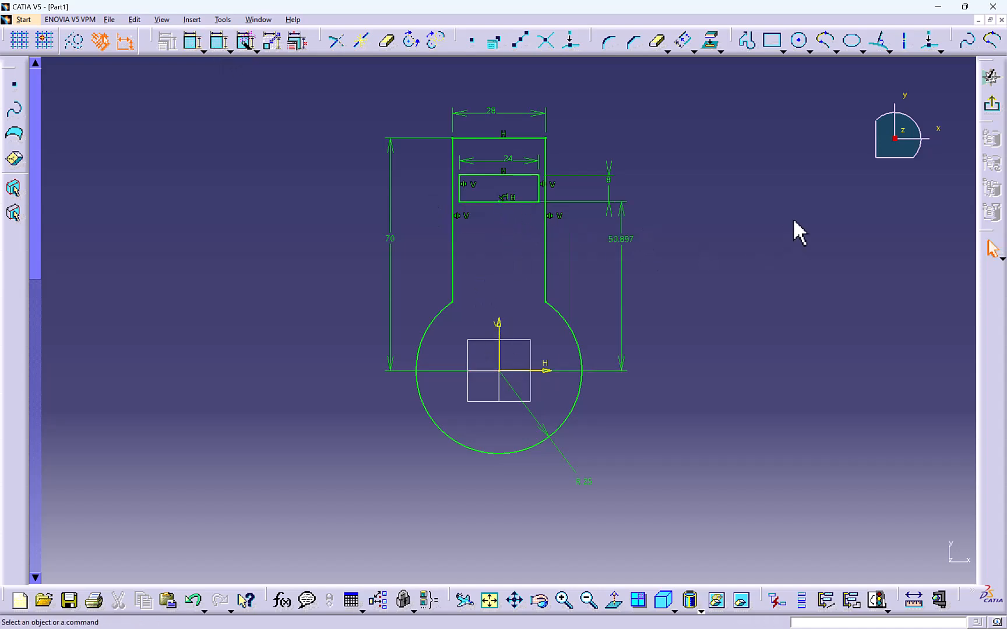
- Exit the sketch and extrude the keyhole outline with its inner rectangle as a 20 mm pad
left_click(993, 107)
middle_click_drag(532, 176, 532, 176)
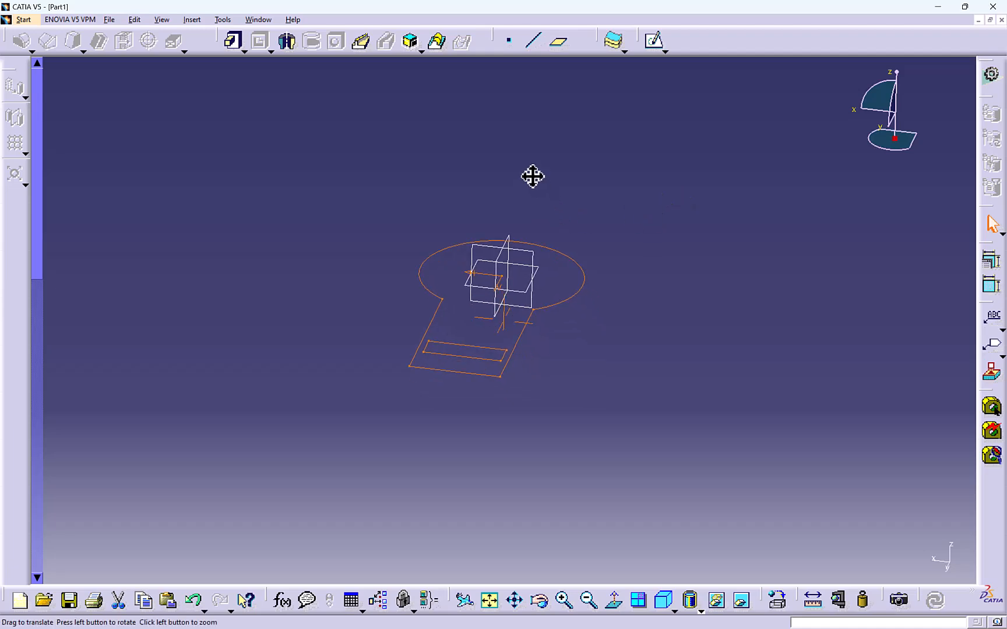
left_click(232, 42)
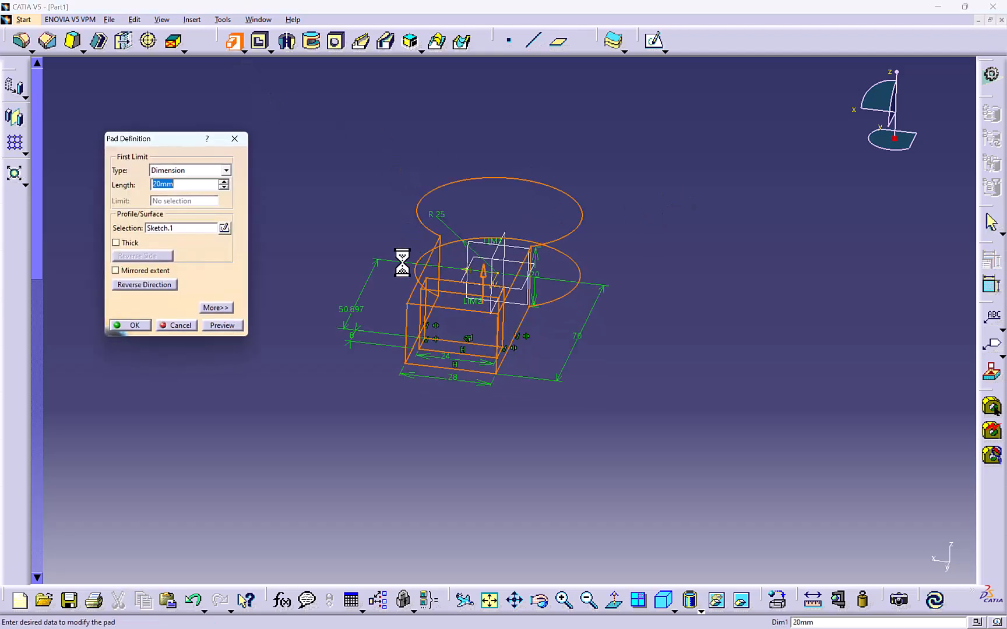
left_click(132, 326)
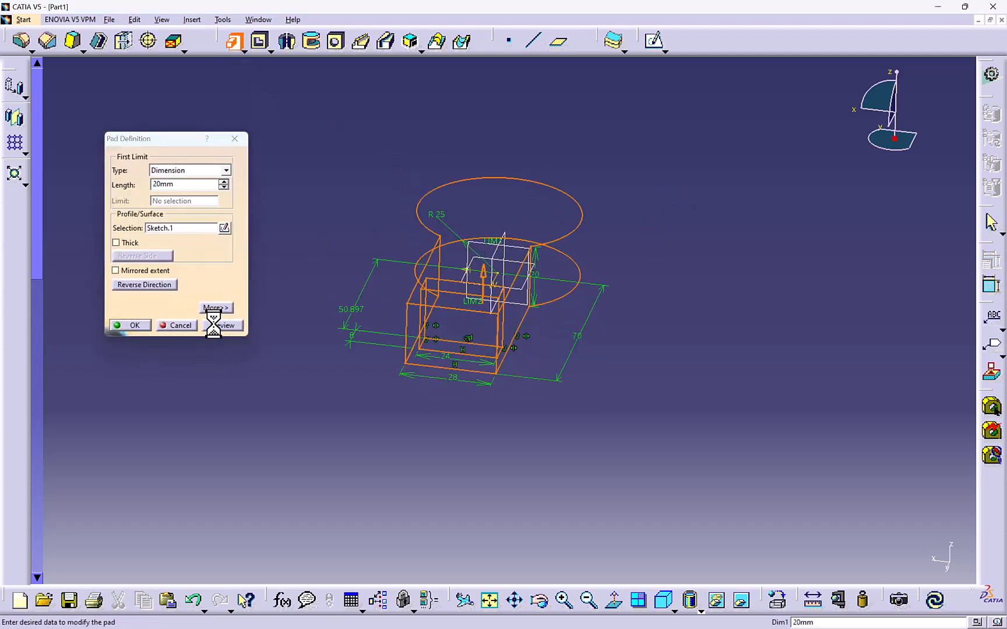
middle_click_drag(355, 313, 566, 361)
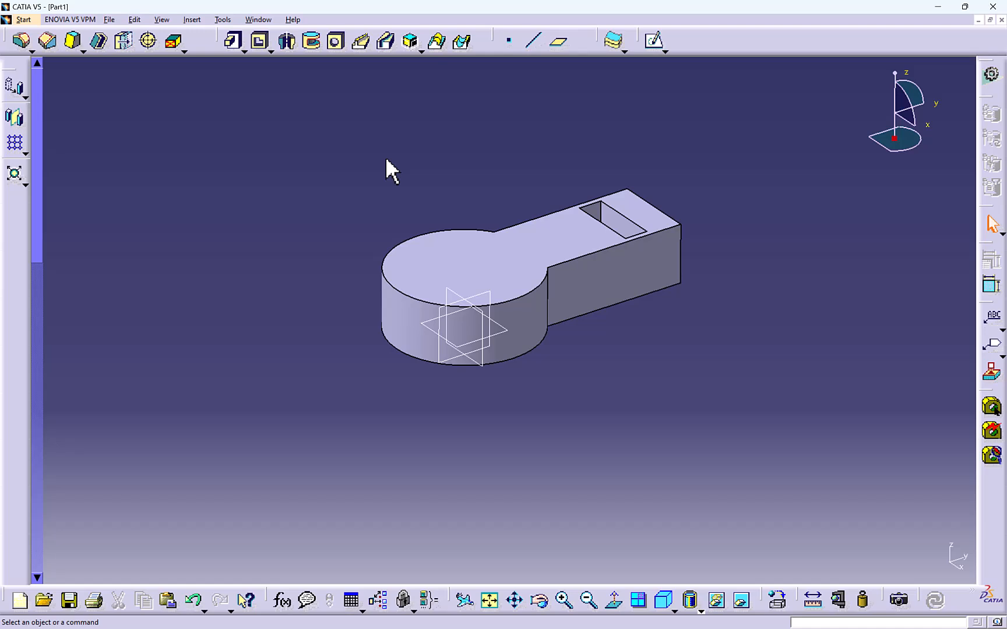
- Start a new sketch on the top face of the keyhole-shaped pad
left_click(653, 41)
left_click(468, 249)
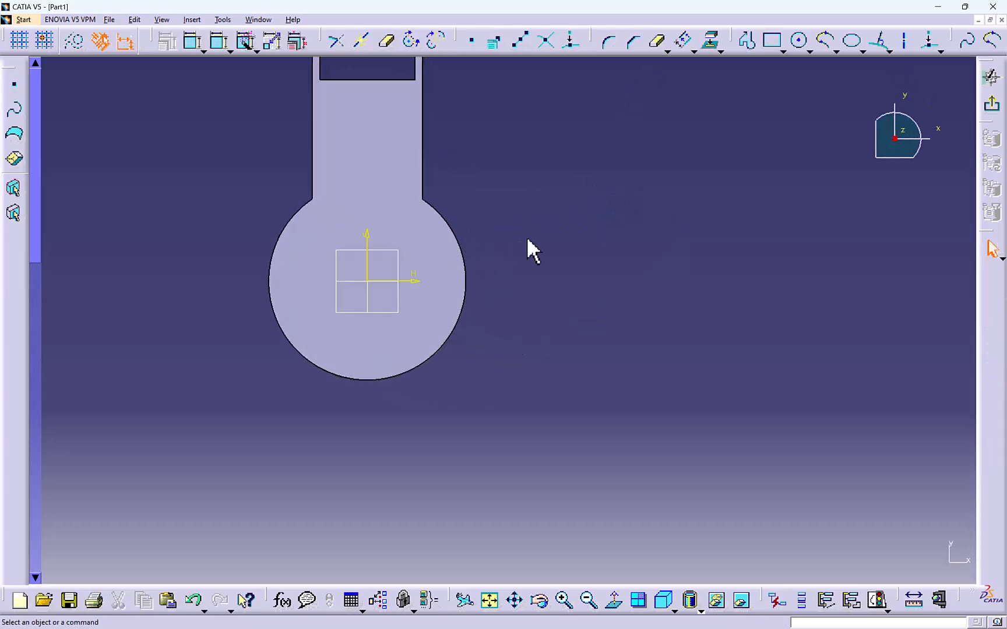
middle_click_drag(528, 247, 555, 333)
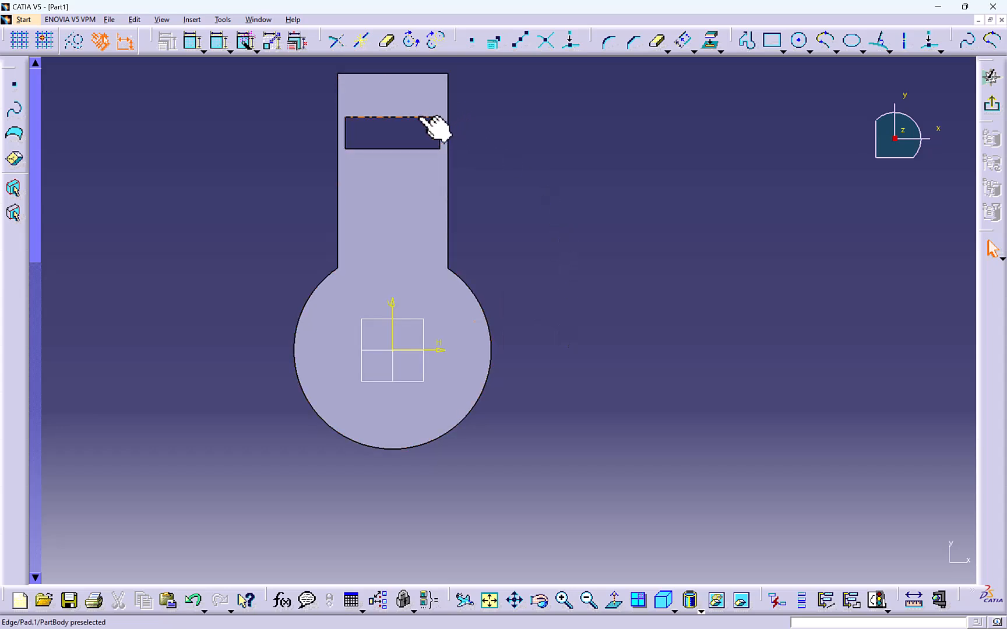
middle_click_drag(494, 127, 505, 173)
- Project the bottom and left edges of the pad's rectangular opening onto the sketch plane
left_click(721, 51)
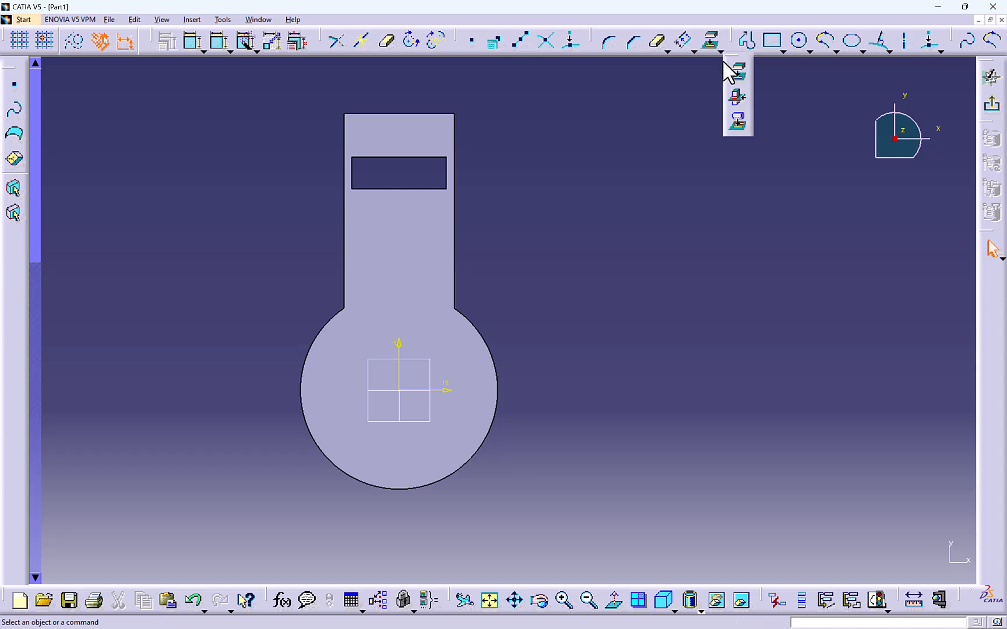
left_click_drag(729, 56, 636, 151)
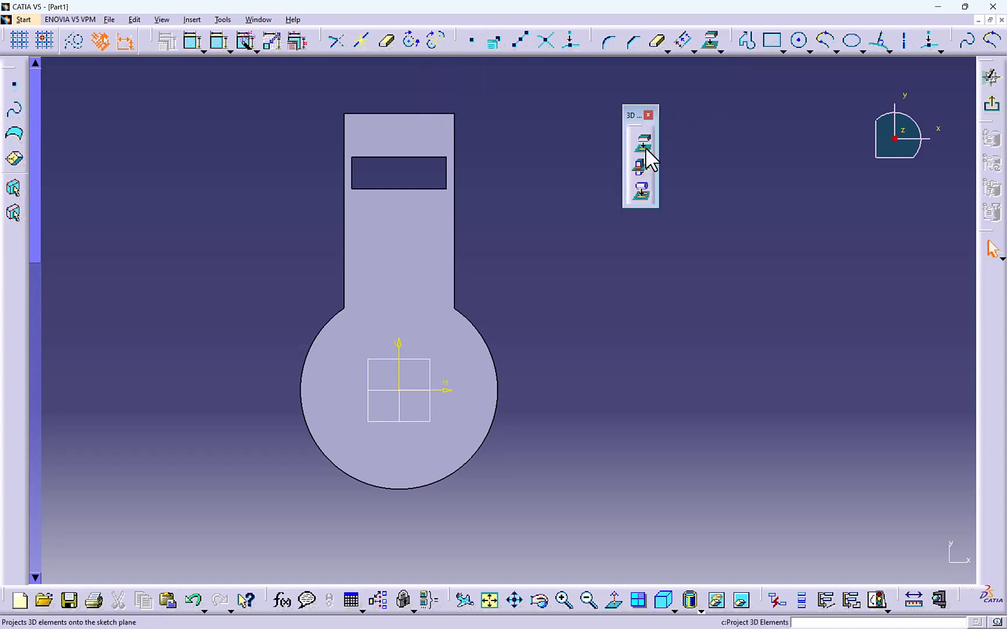
left_click(643, 146)
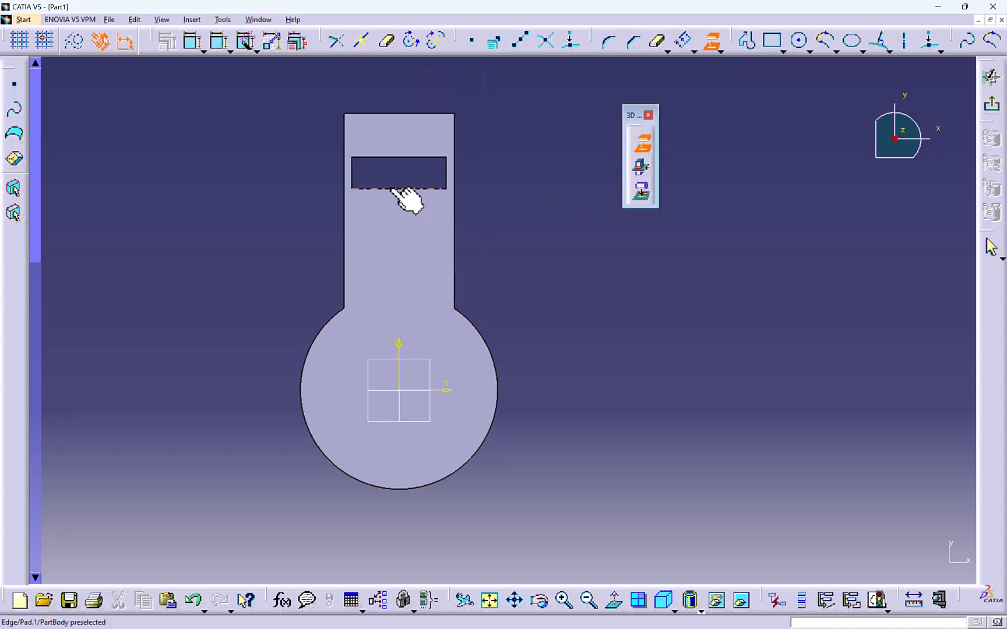
left_click(361, 188)
left_click(353, 172)
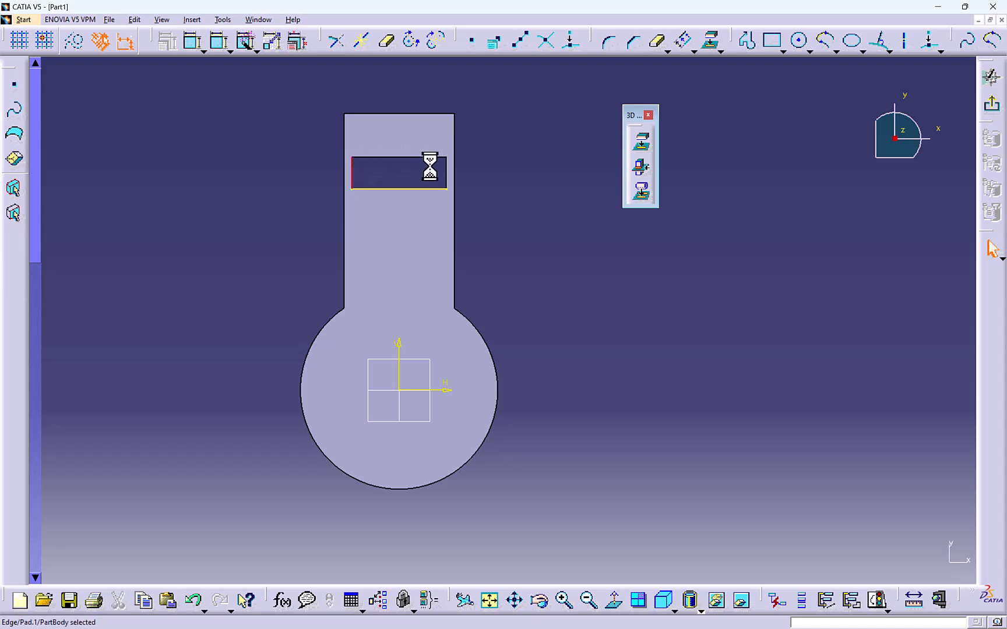
left_click(641, 142)
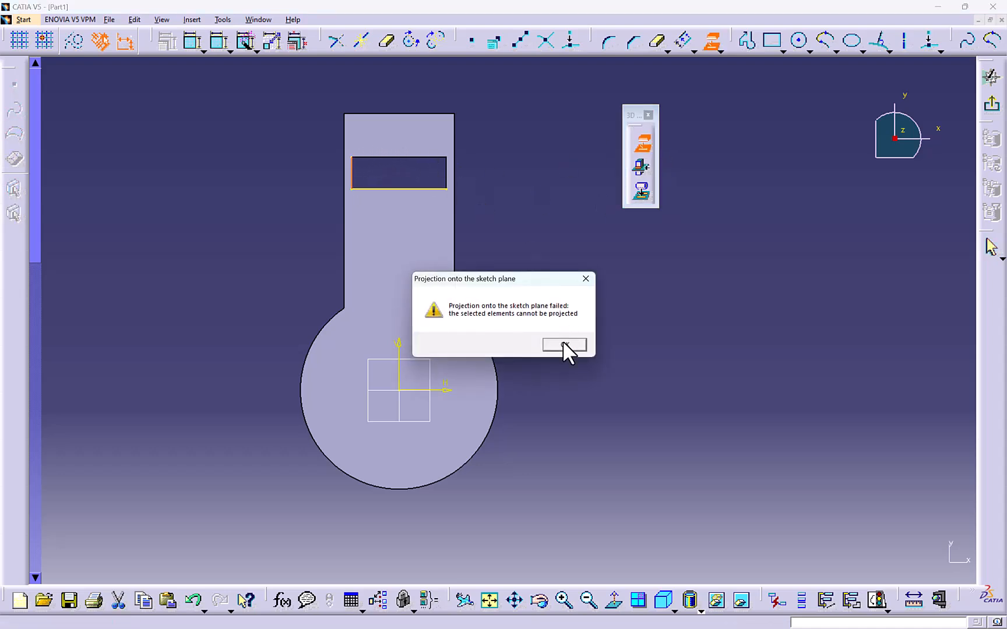
left_click(562, 345)
- Project the top and right edges of the rectangular opening to complete the projected rectangle
left_click(444, 174)
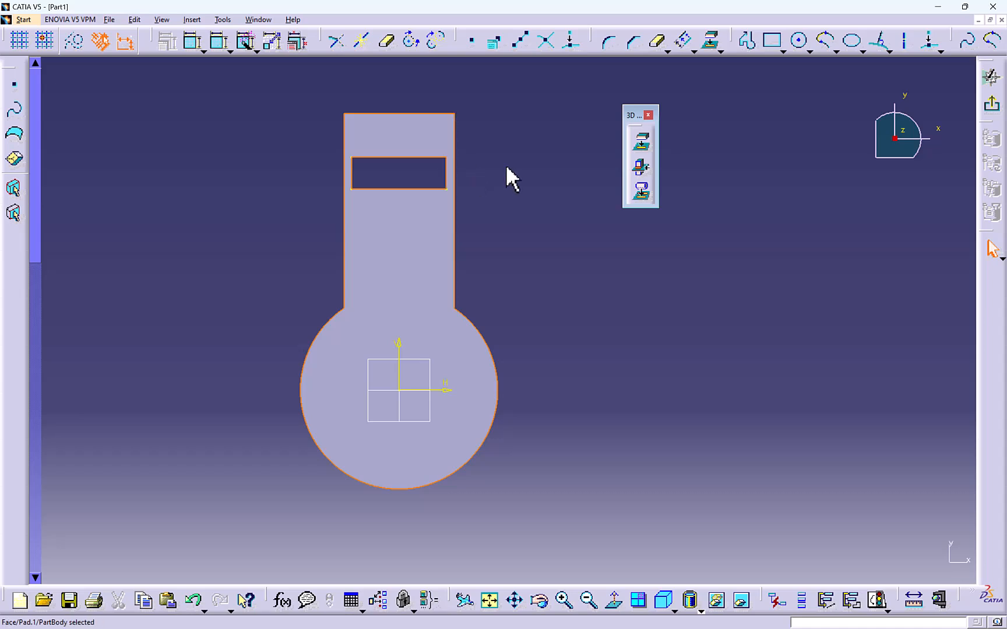
left_click(438, 157)
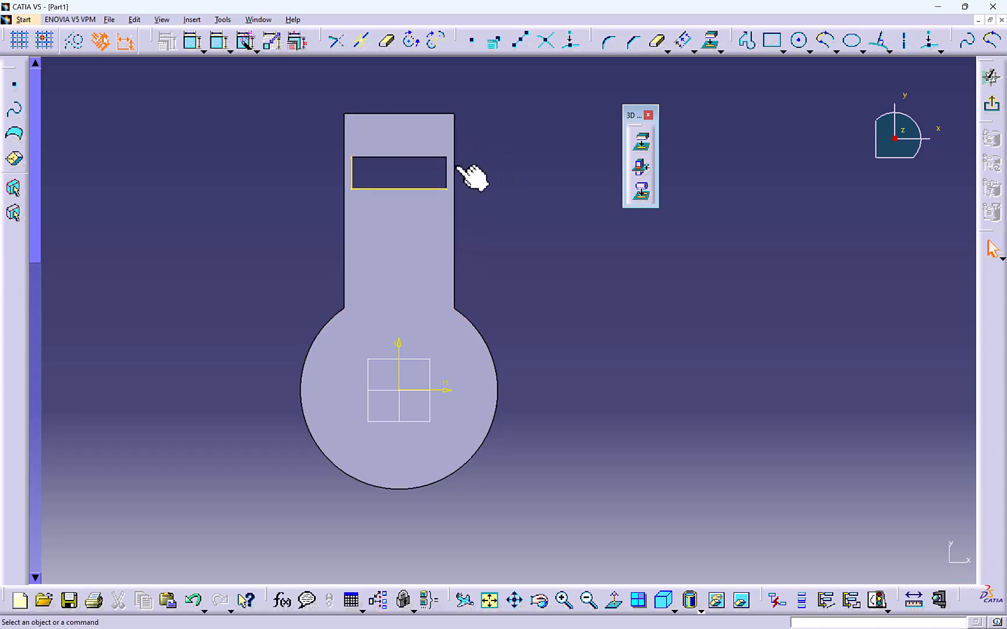
left_click(641, 142)
left_click(447, 158)
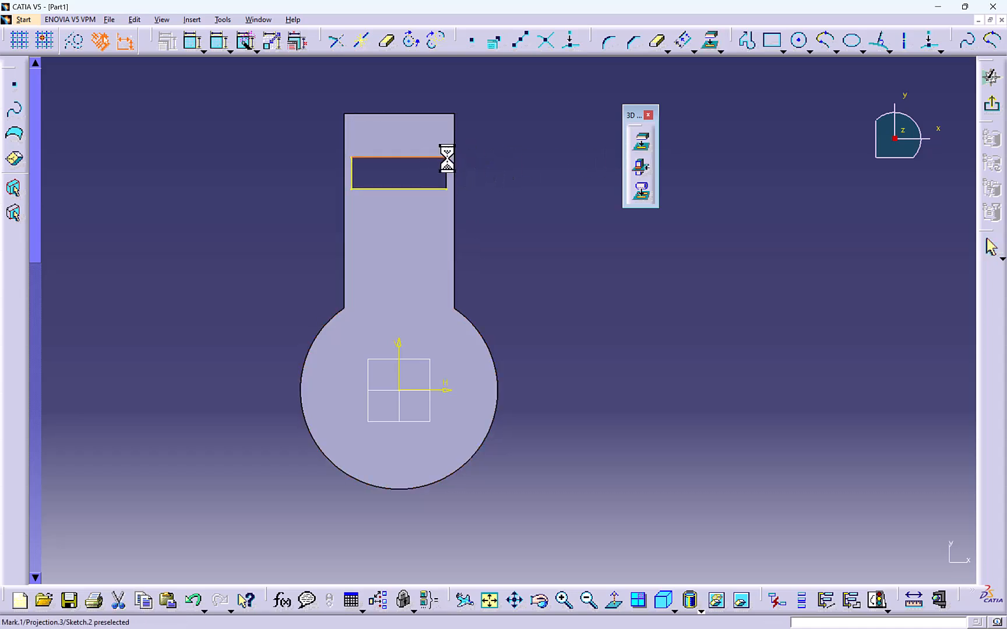
left_click(641, 142)
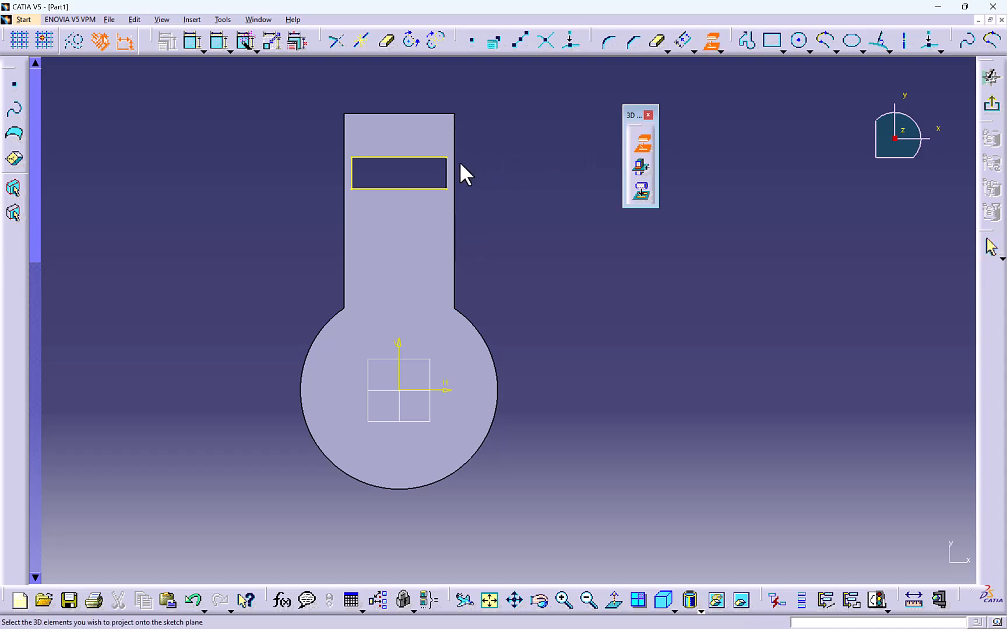
left_click(447, 173)
- Exit the sketch, extrude the projected rectangle as a 20 mm pad, and undo that pad
middle_click_drag(530, 176, 479, 147)
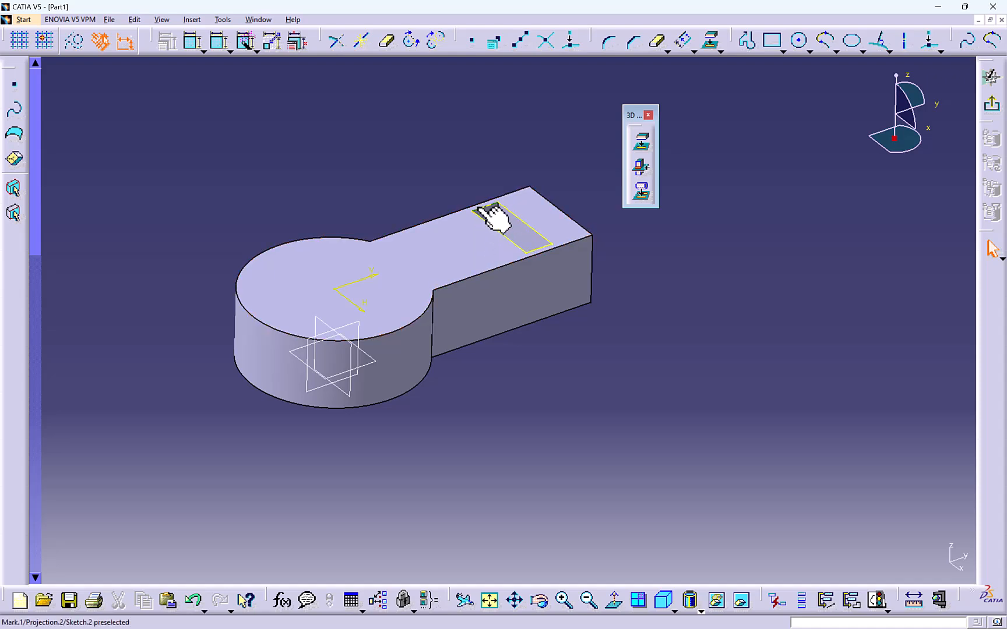
middle_click_drag(485, 222, 431, 193)
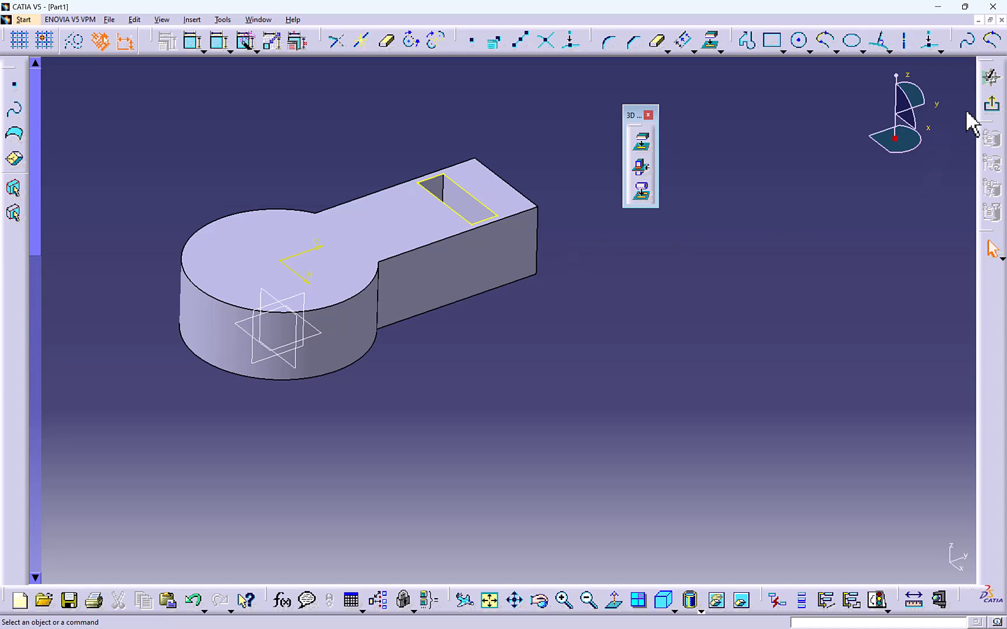
left_click(991, 104)
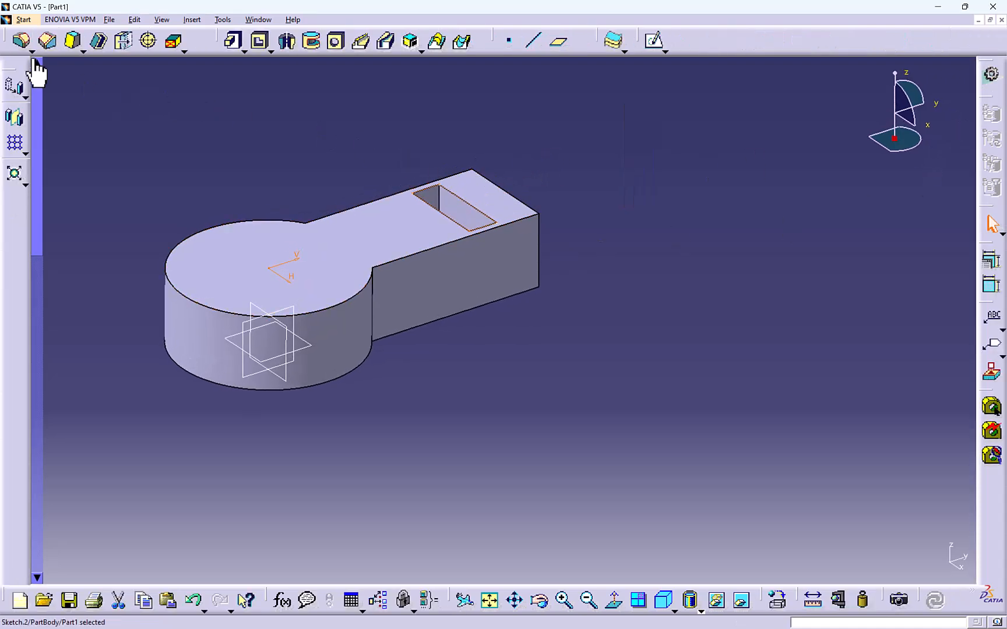
left_click(232, 41)
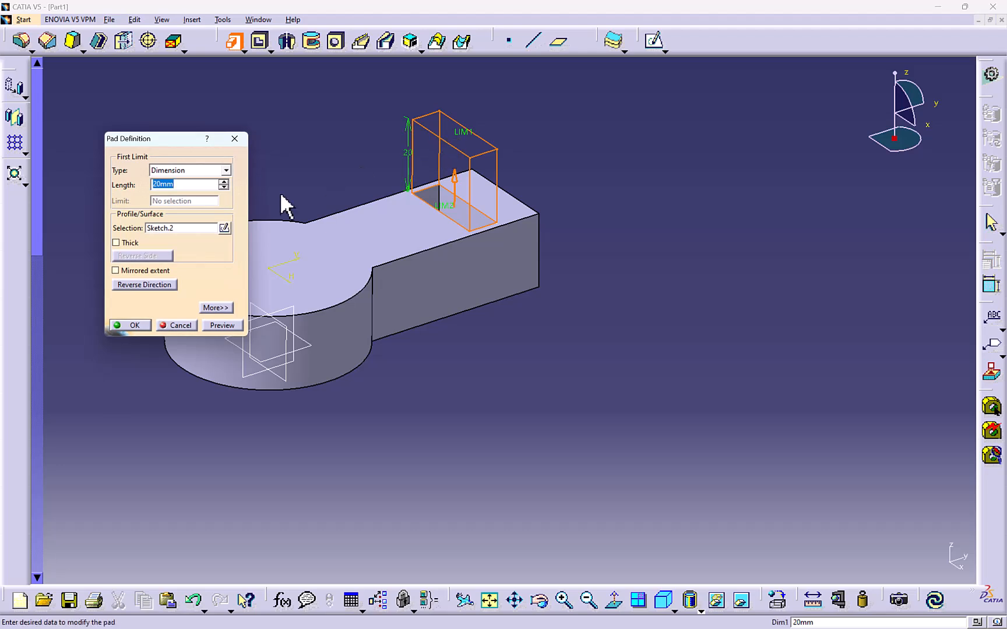
left_click(125, 325)
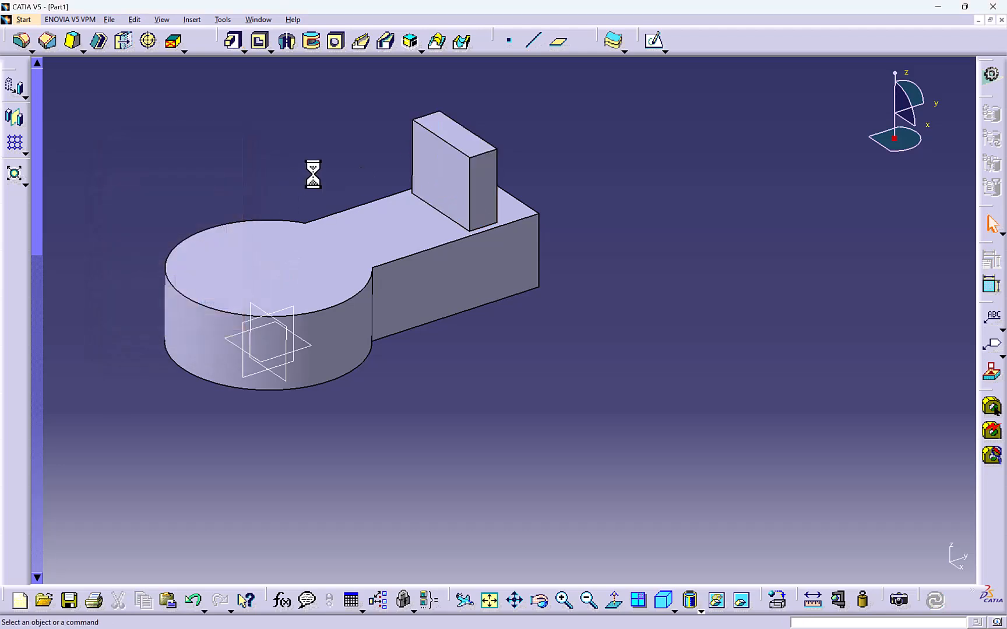
key("ctrl+z")
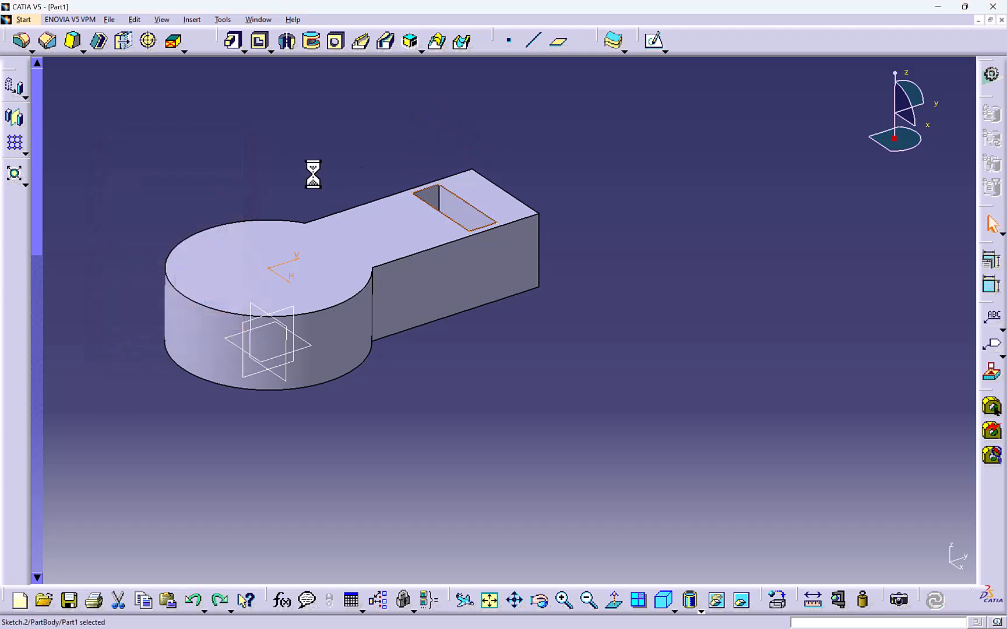
- Reopen the projected-rectangle sketch and isolate all its projected elements from the 3D geometry
double_click(452, 207)
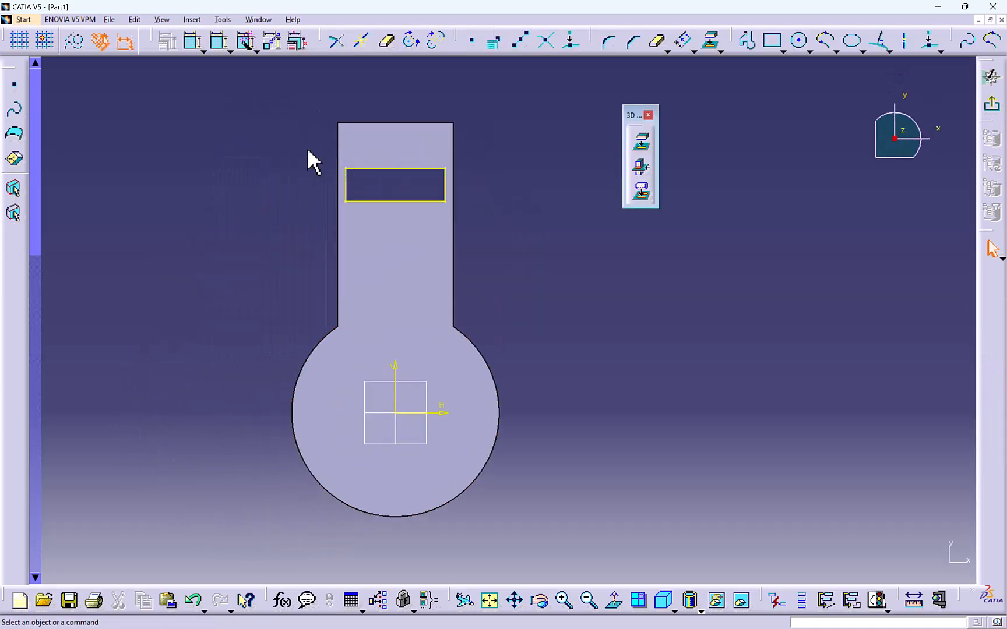
left_click_drag(302, 147, 542, 258)
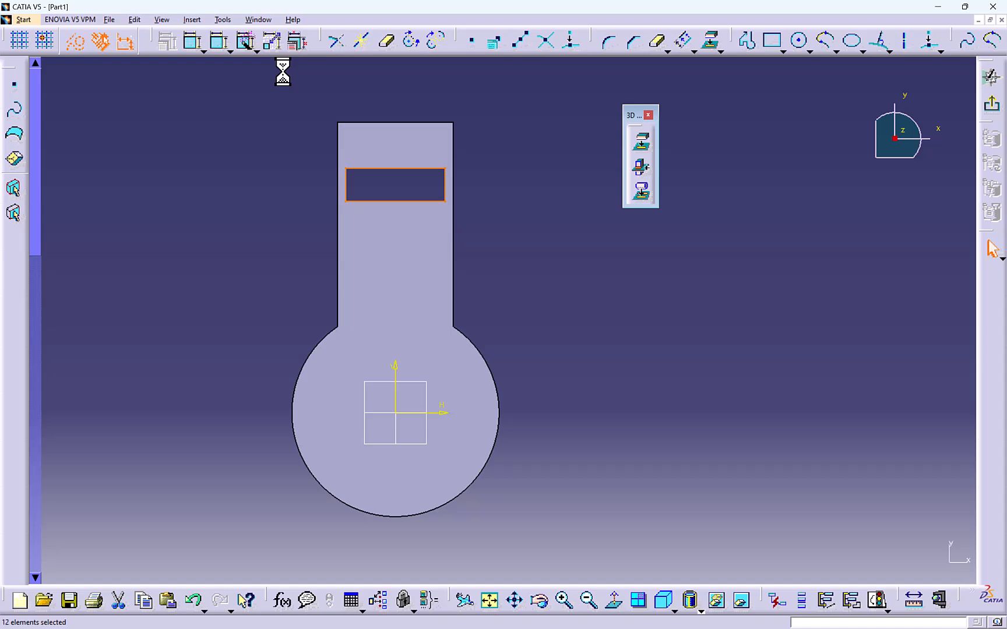
left_click(196, 20)
mouse_move(232, 79)
mouse_move(335, 131)
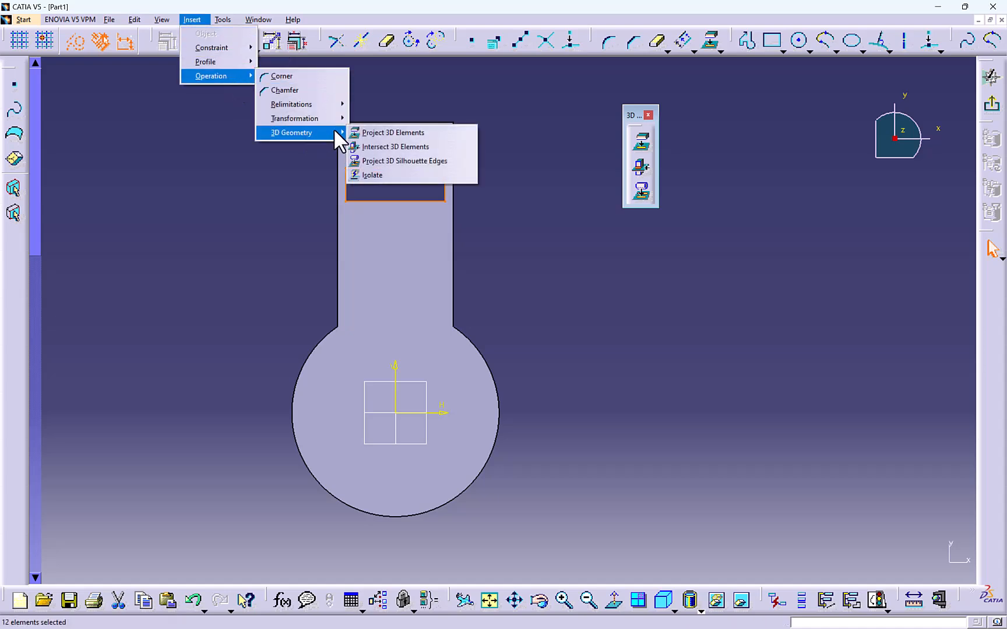
left_click(412, 174)
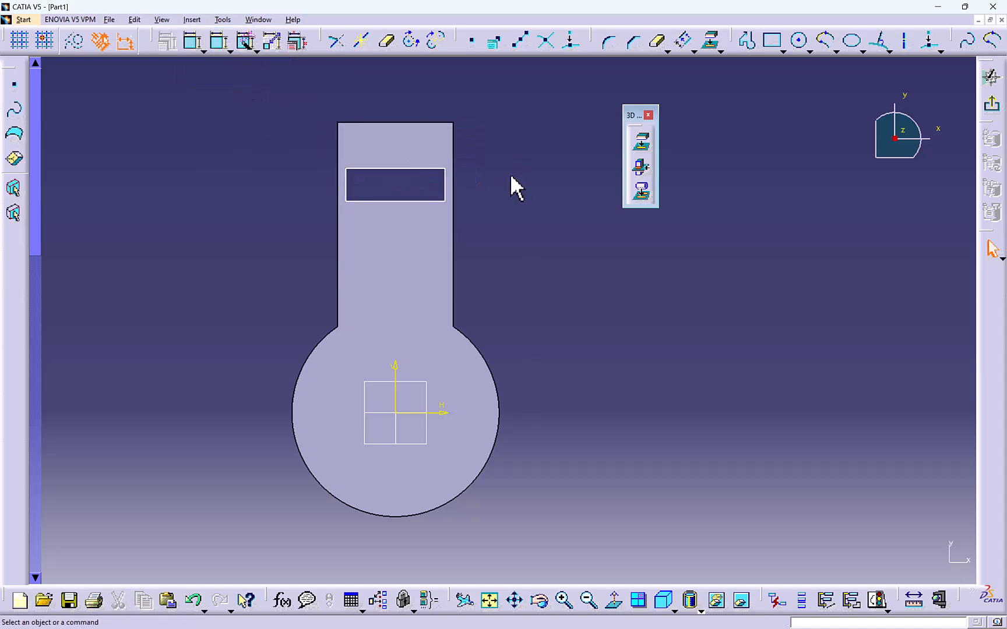
- Pull the isolated rectangle's top and left lines away from the opening and make their upper-left endpoints coincident
left_click(406, 160)
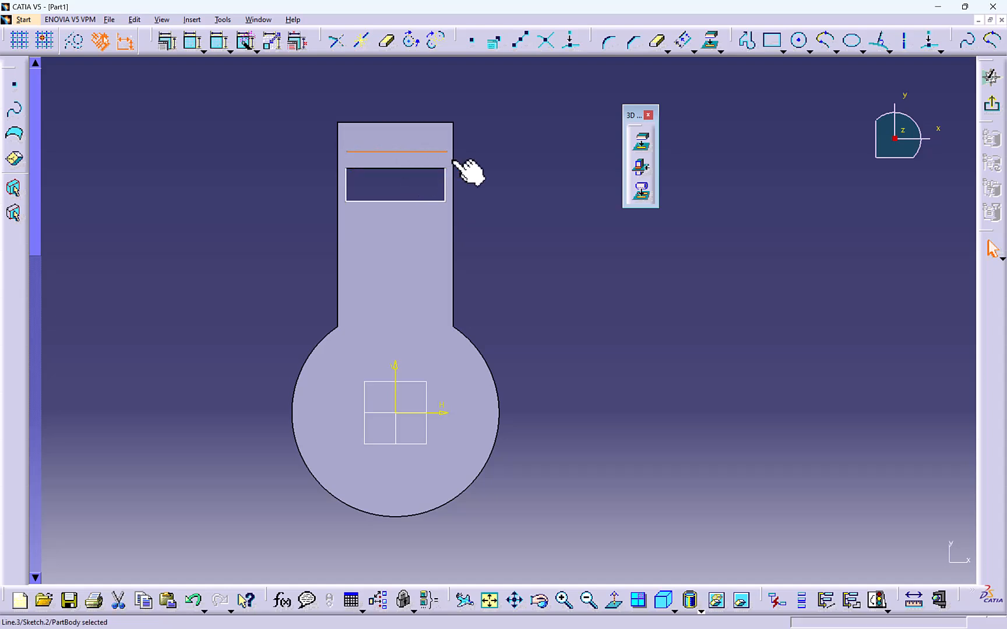
left_click(343, 168)
left_click(347, 152, "ctrl")
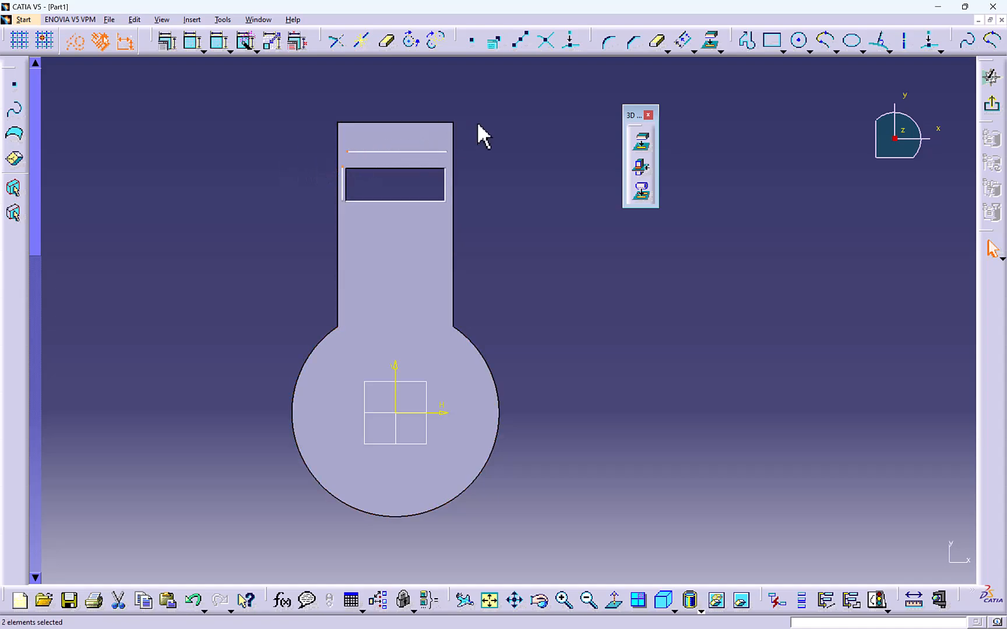
left_click(165, 43)
left_click(617, 142)
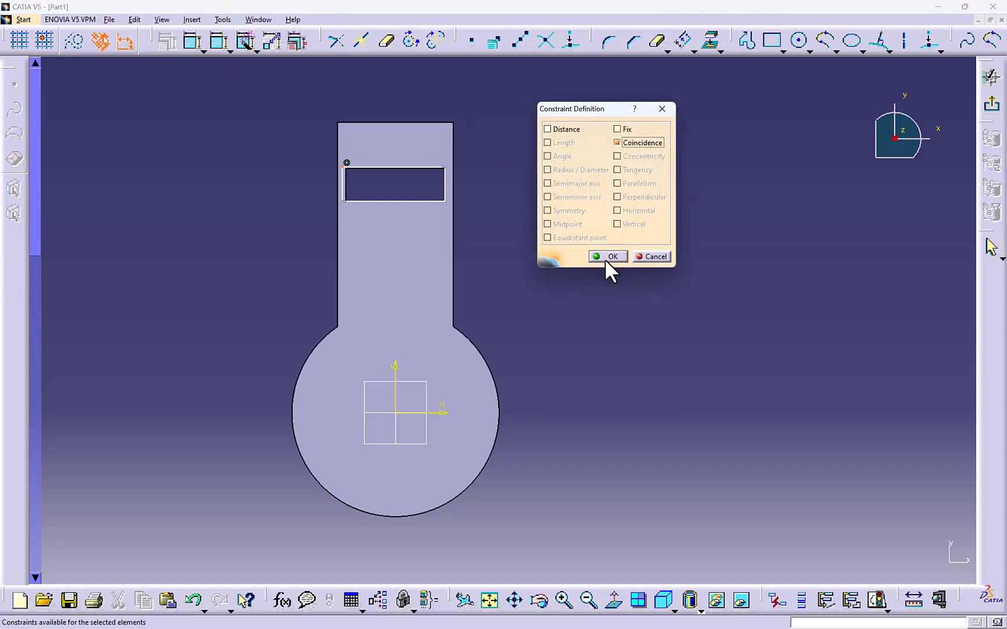
left_click(606, 257)
- Make the left and bottom lines of the isolated rectangle coincident at their lower-left endpoints
left_click_drag(345, 201, 344, 205)
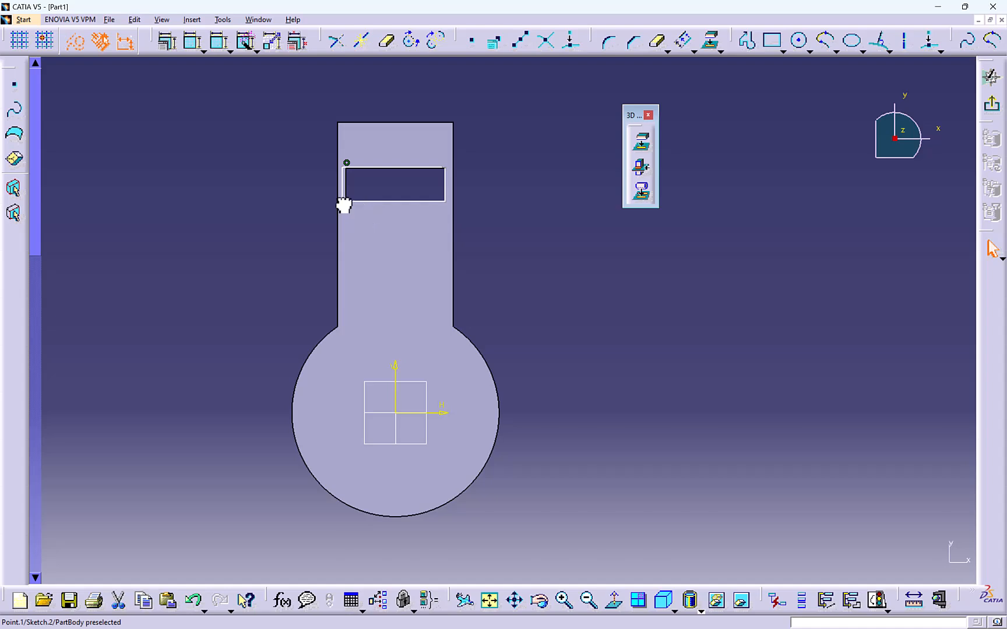
left_click(169, 41)
left_click(617, 142)
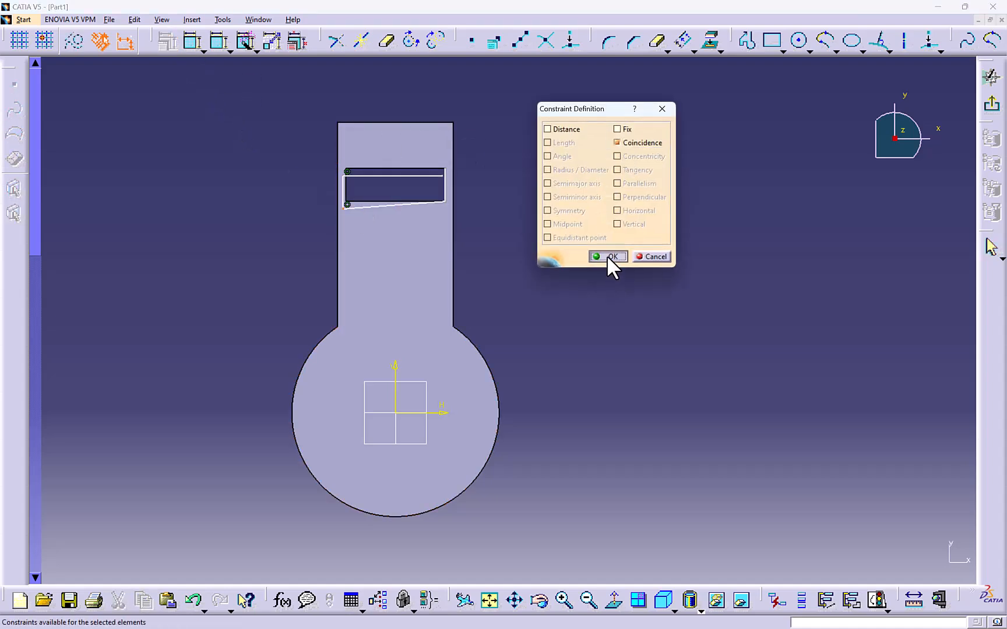
left_click(609, 257)
- Pull the right ends of the top and bottom lines outward and make them coincident with the right line's endpoints
left_click_drag(447, 203, 442, 219)
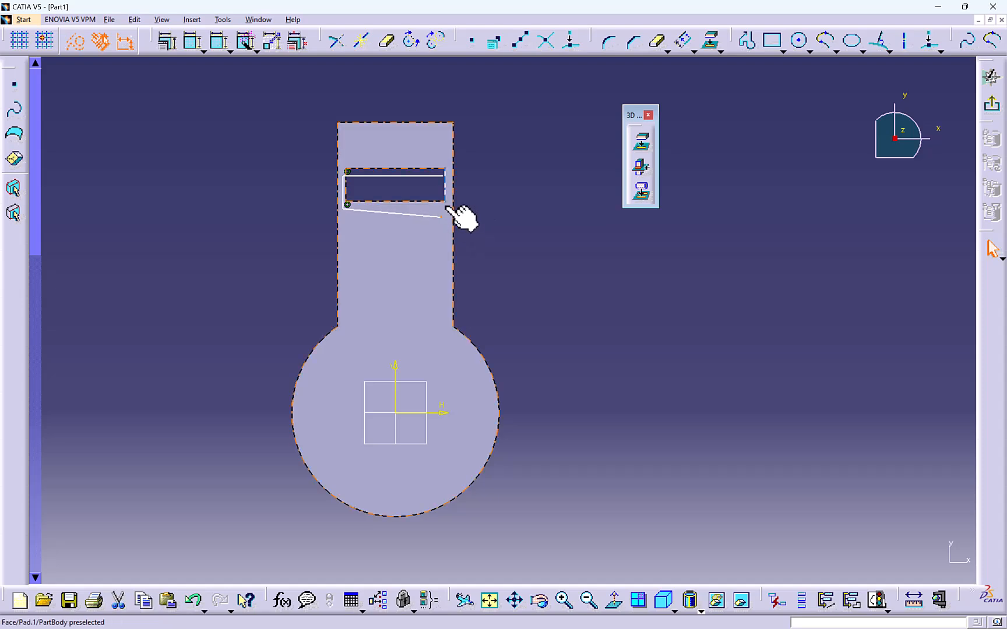
left_click(442, 178)
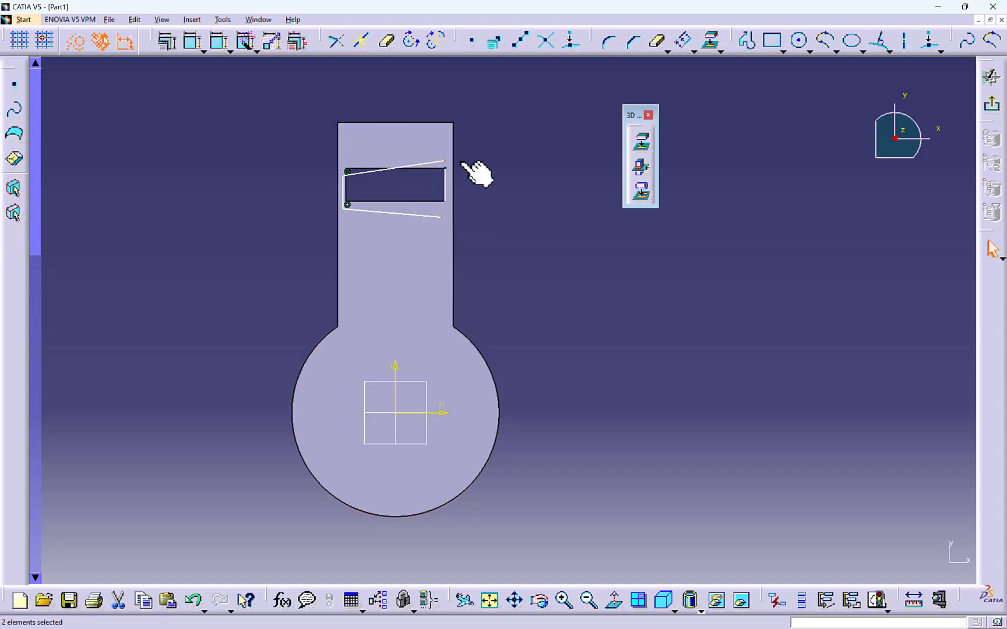
left_click(167, 41)
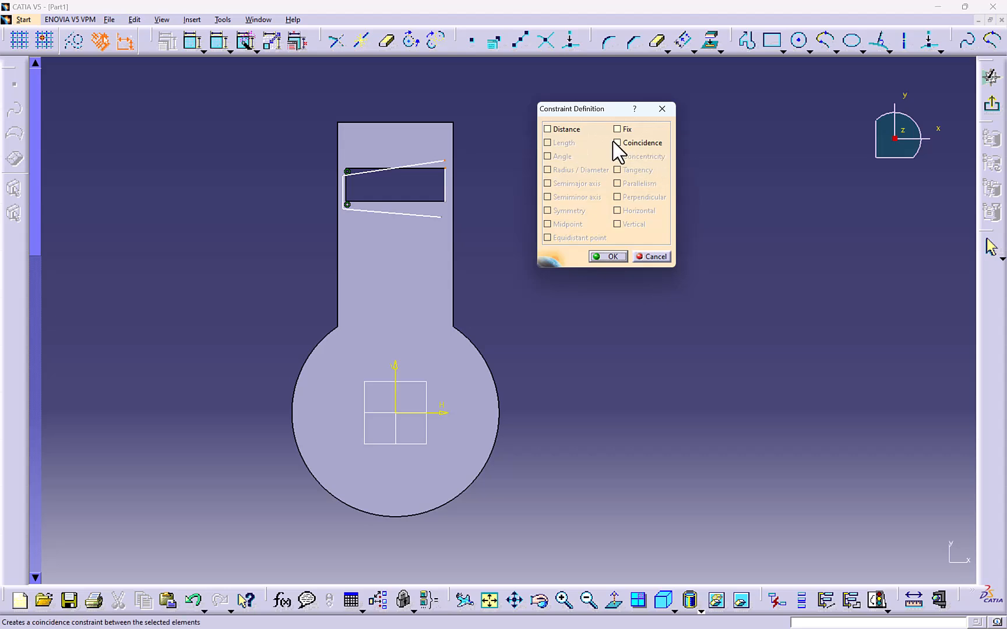
left_click(606, 256)
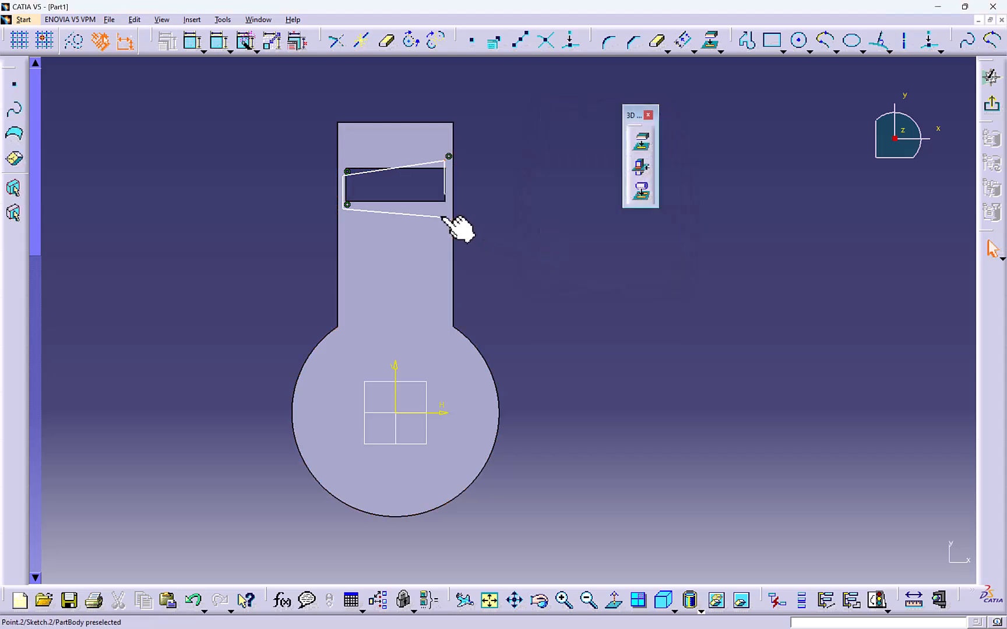
left_click(169, 40)
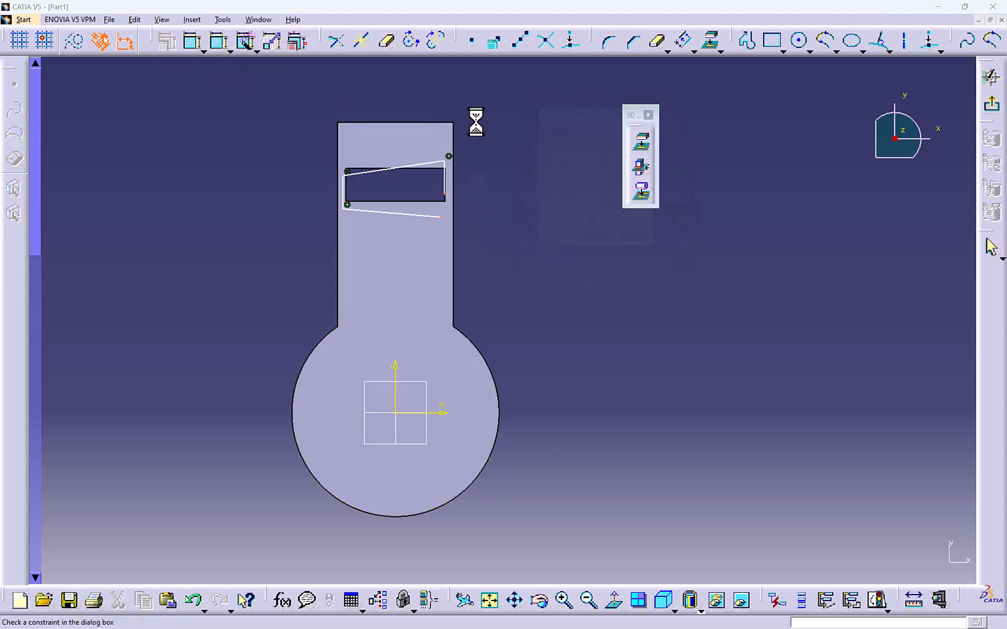
left_click(606, 256)
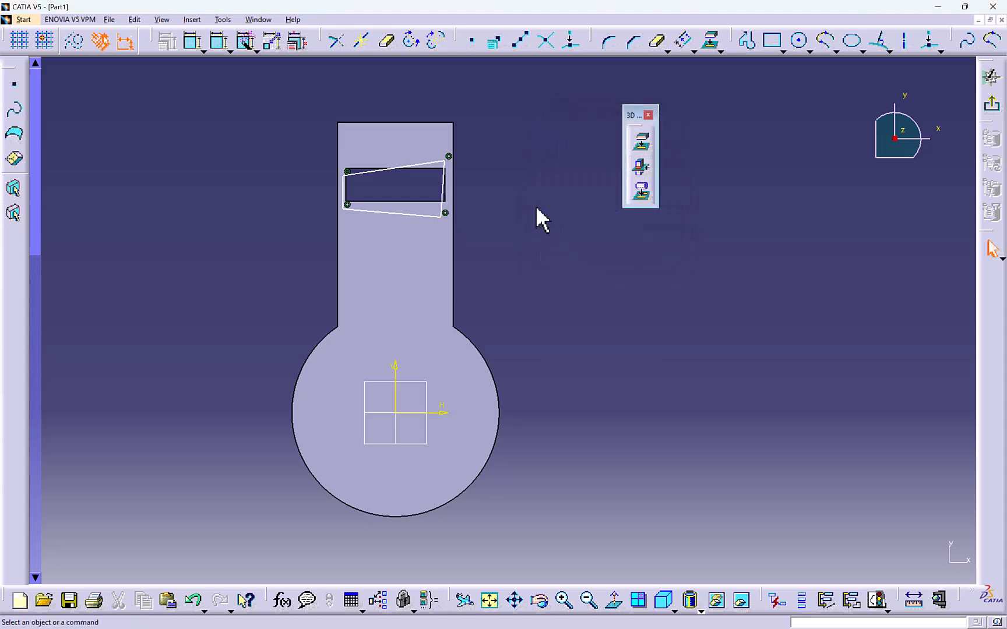
- Apply horizontal constraints to the top and bottom lines of the isolated rectangle
left_click(390, 167)
left_click(169, 41)
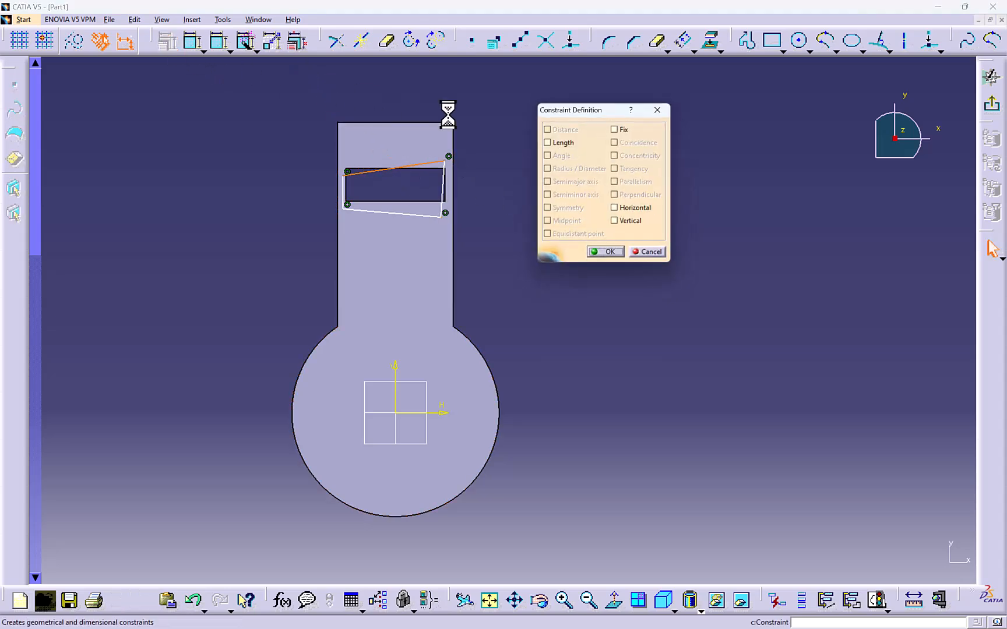
left_click(616, 210)
left_click(608, 257)
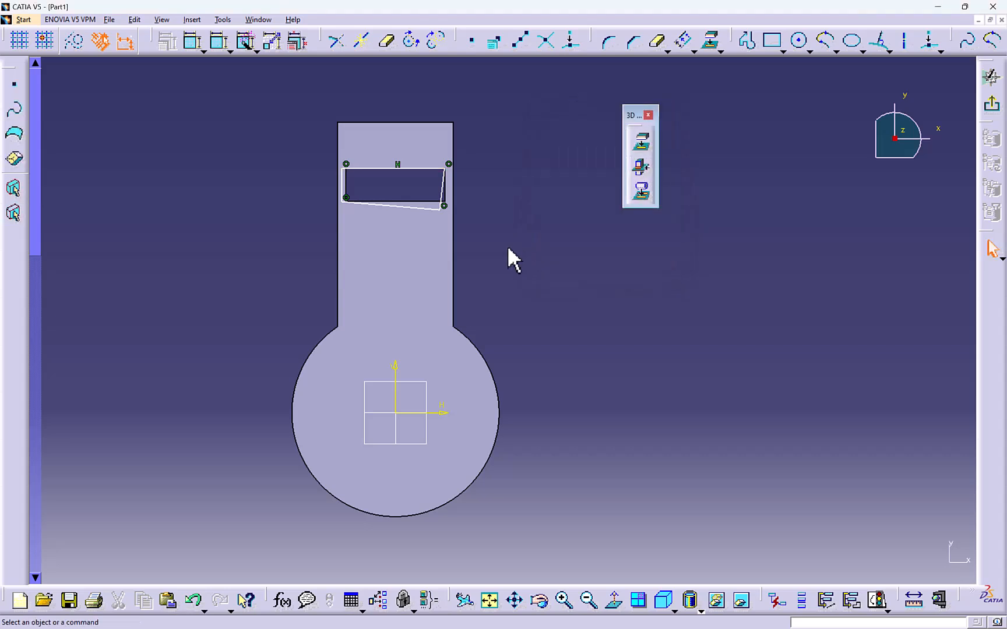
left_click(427, 204)
left_click(169, 41)
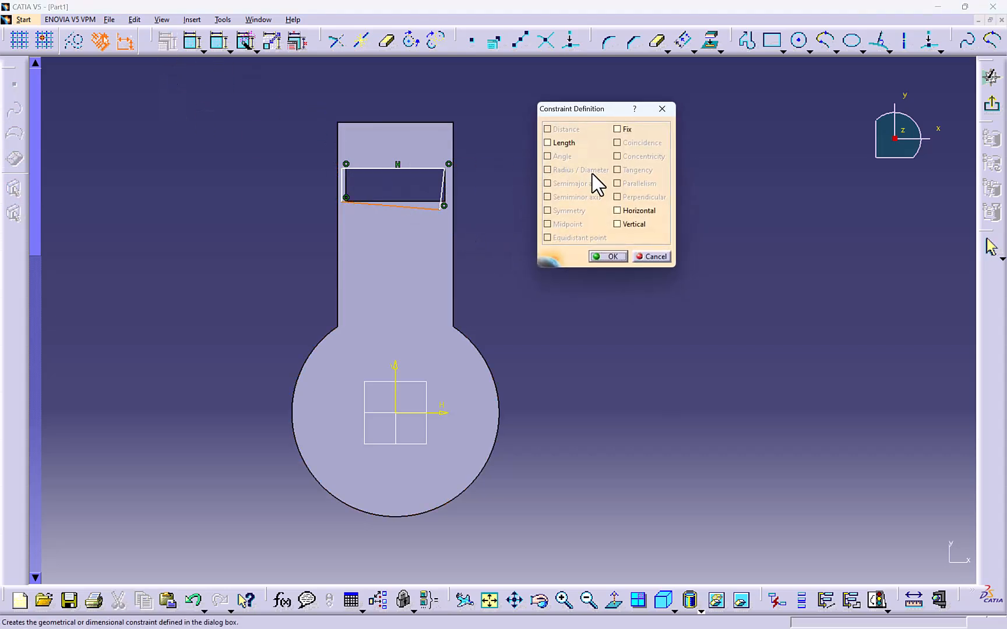
left_click(617, 211)
left_click(608, 257)
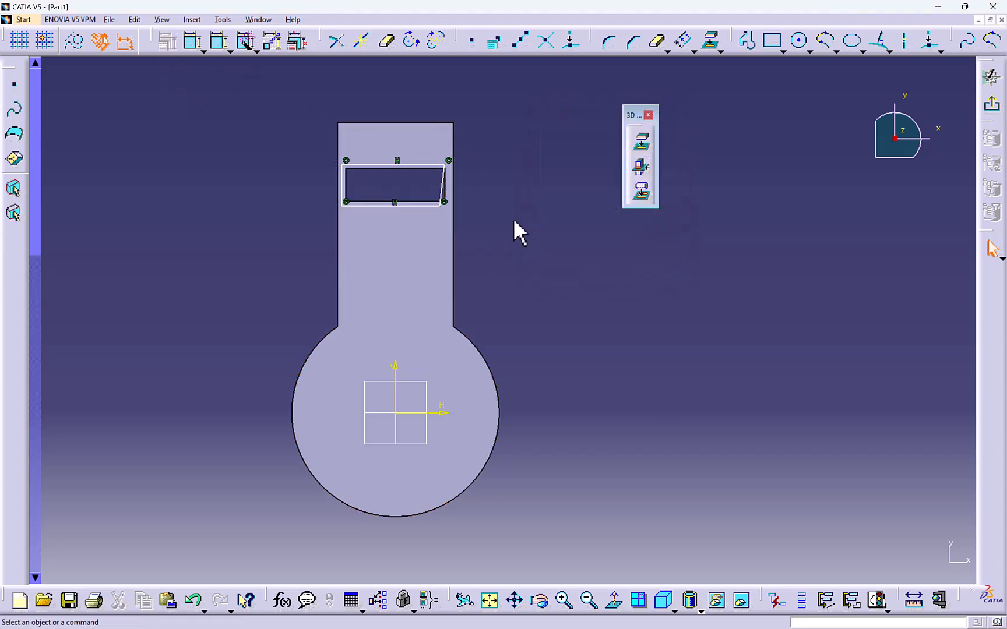
- Apply vertical constraints to the right and left lines of the isolated rectangle
left_click(442, 185)
left_click(169, 41)
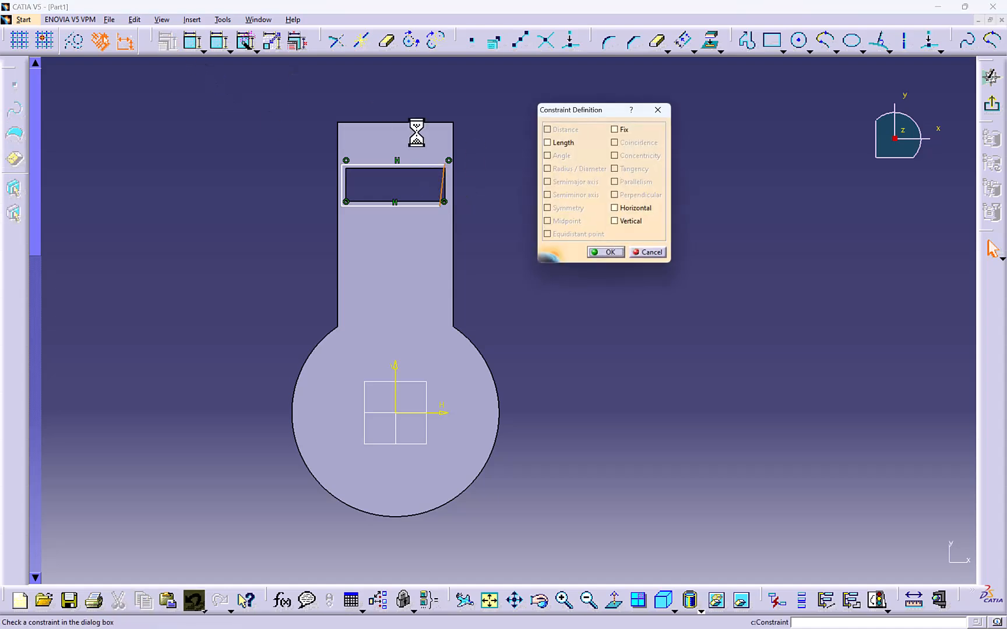
left_click(617, 224)
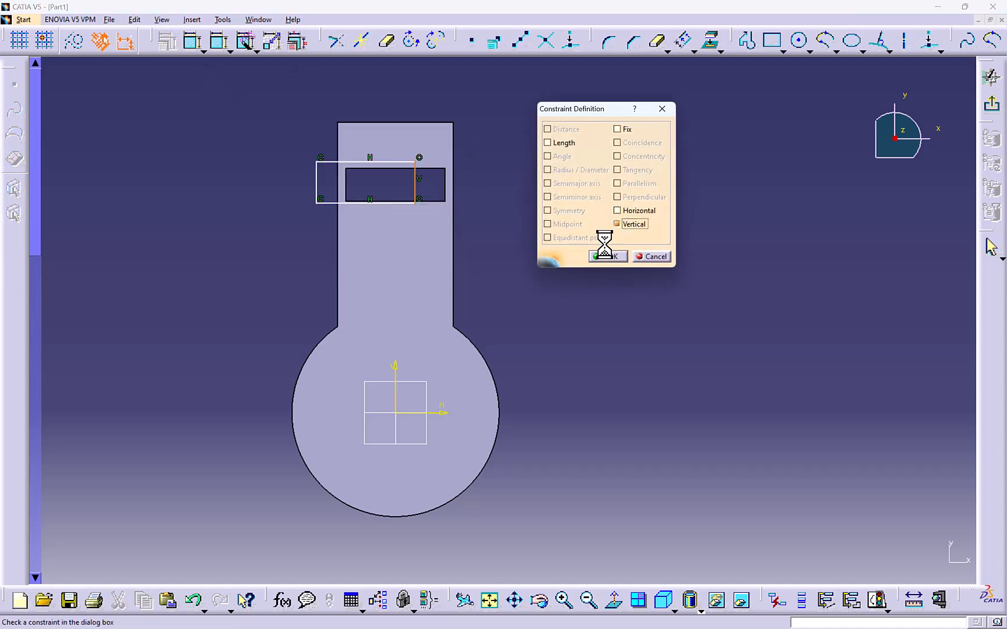
left_click(608, 256)
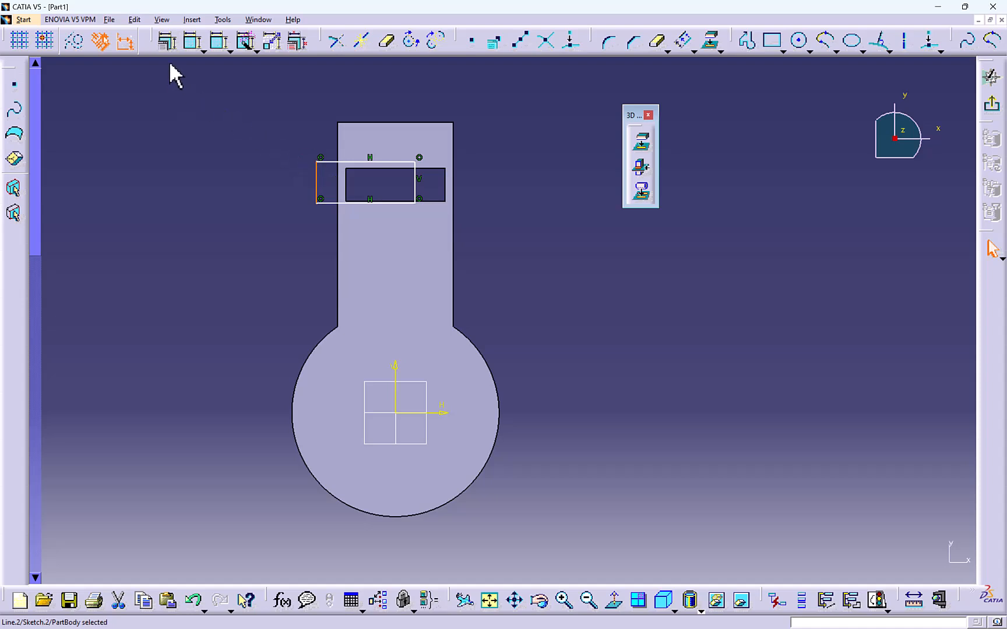
left_click(168, 41)
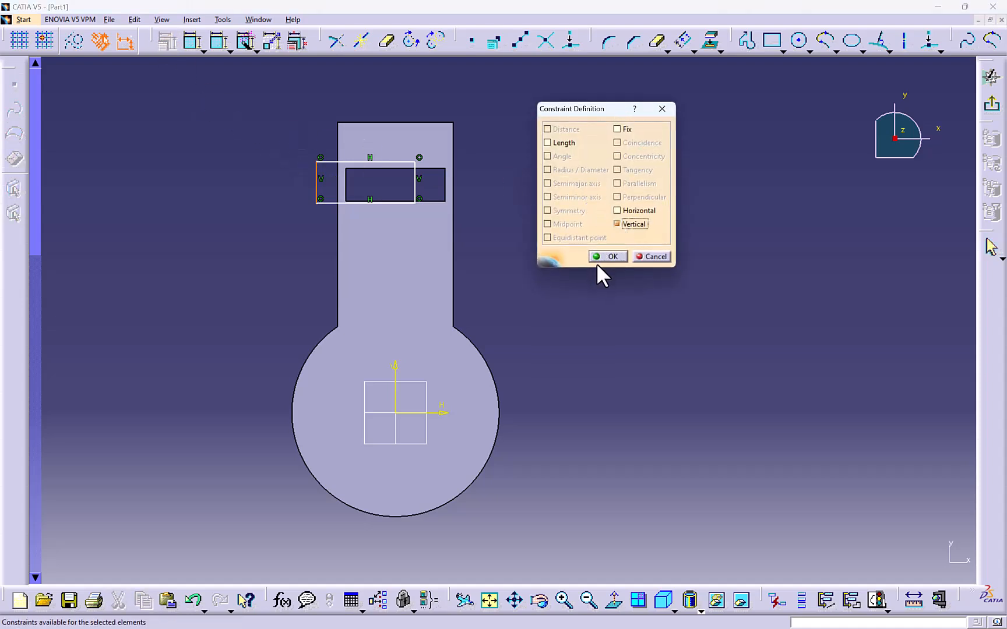
left_click(600, 259)
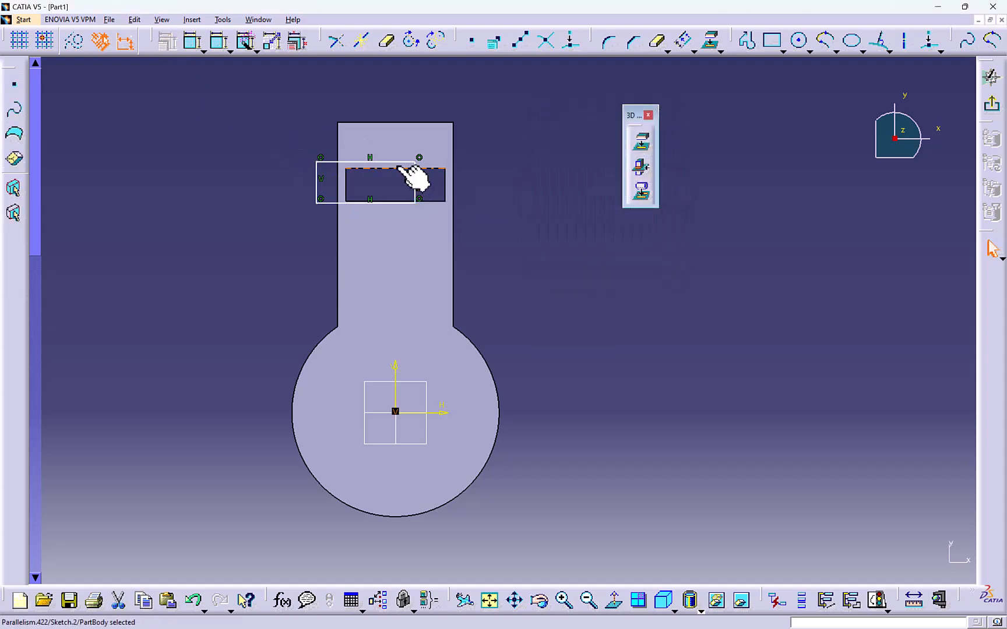
- Pull the rectangle's top and bottom lines clear of the opening and dimension its top line to 25 mm
left_click_drag(408, 172, 412, 149)
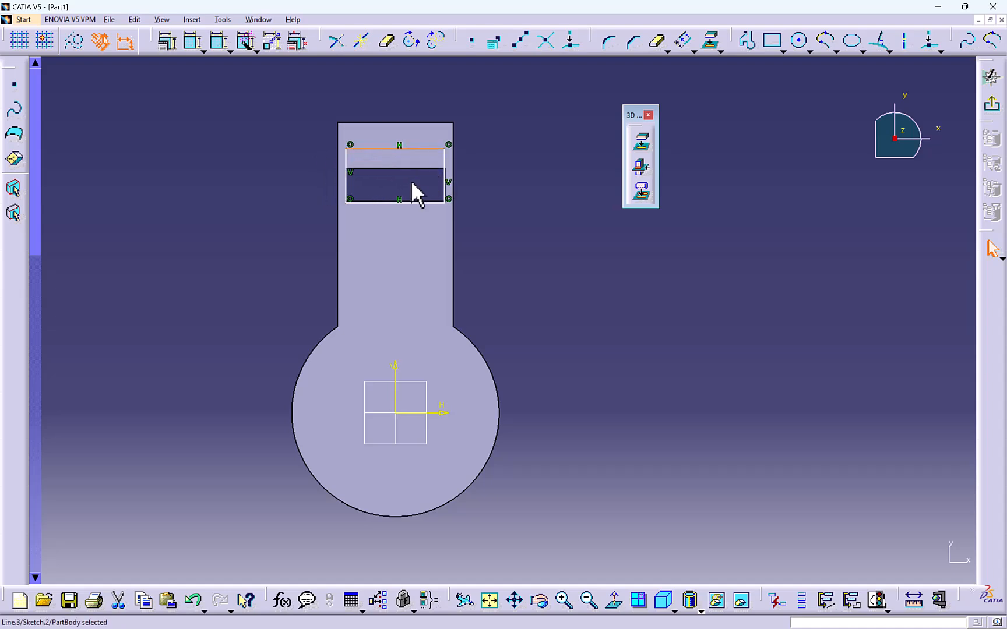
left_click_drag(408, 203, 402, 217)
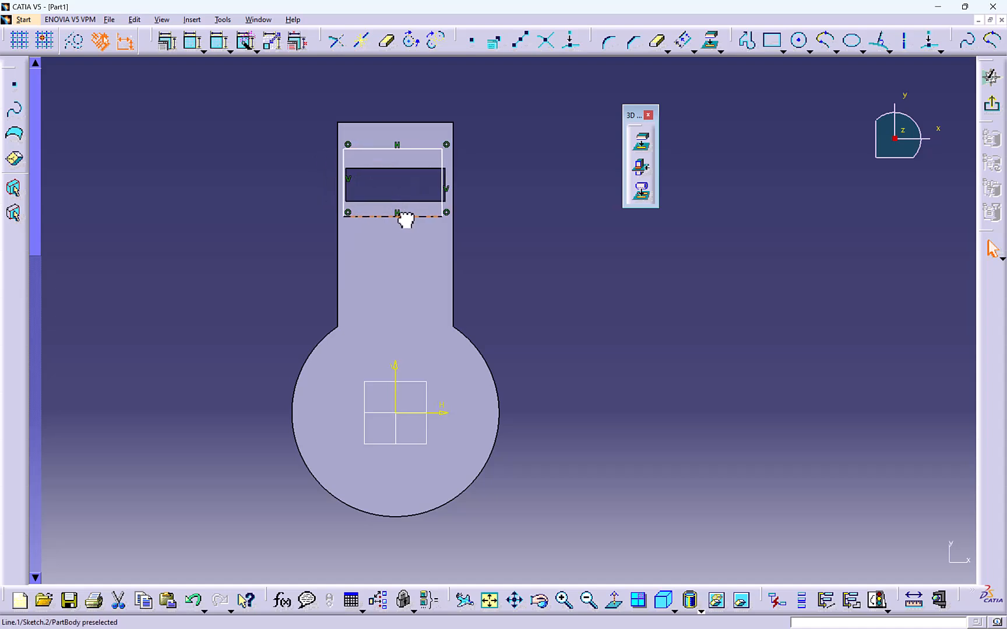
left_click(193, 42)
left_click(383, 150)
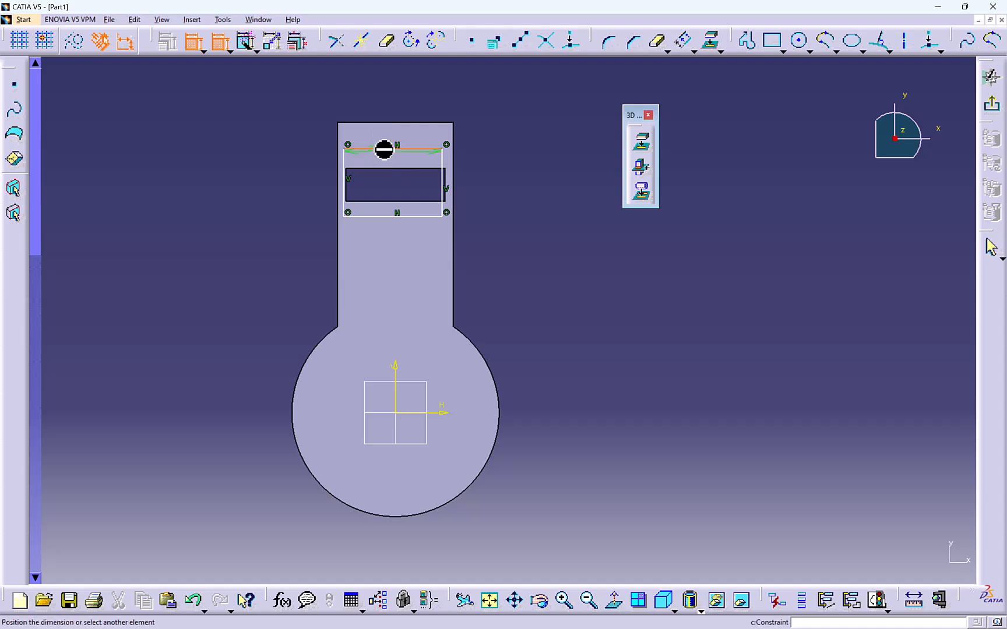
left_click(404, 105)
double_click(405, 109)
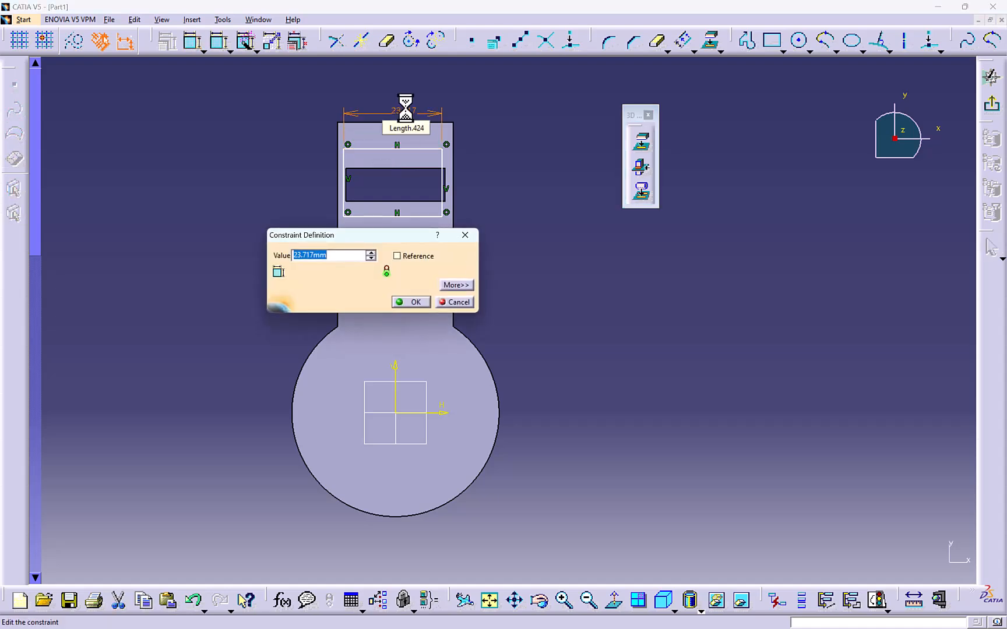
key("Return")
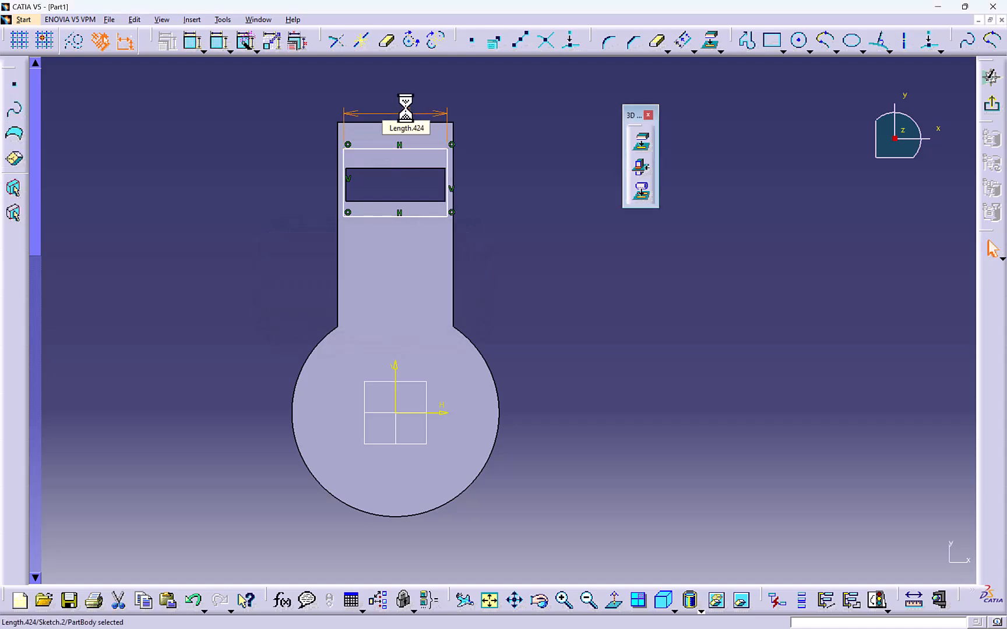
- Dimension the rectangle's right line and set its length to 18 mm
left_click(193, 42)
left_click(454, 169)
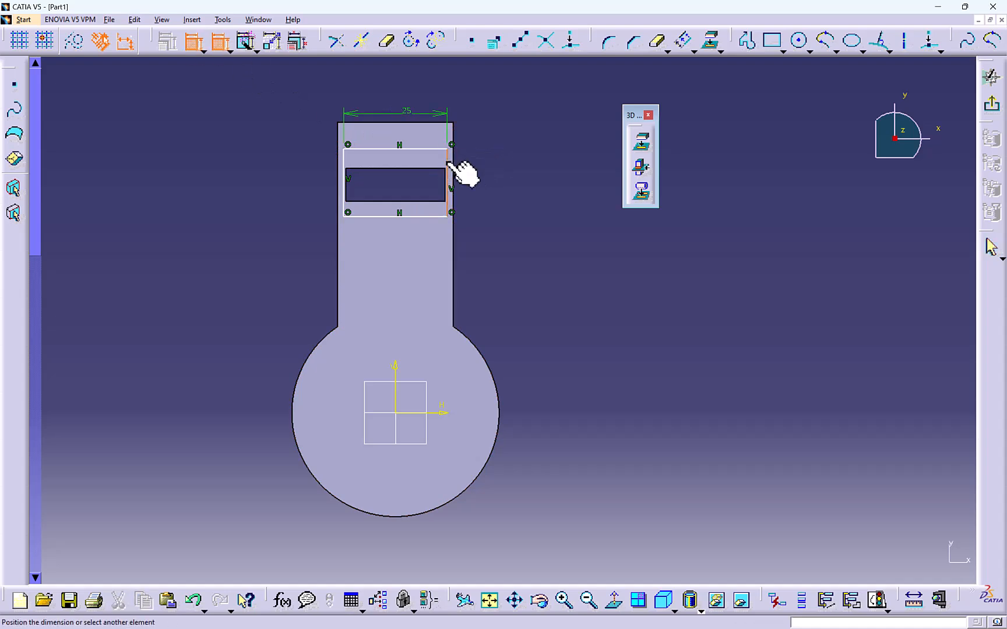
left_click(496, 154)
double_click(497, 156)
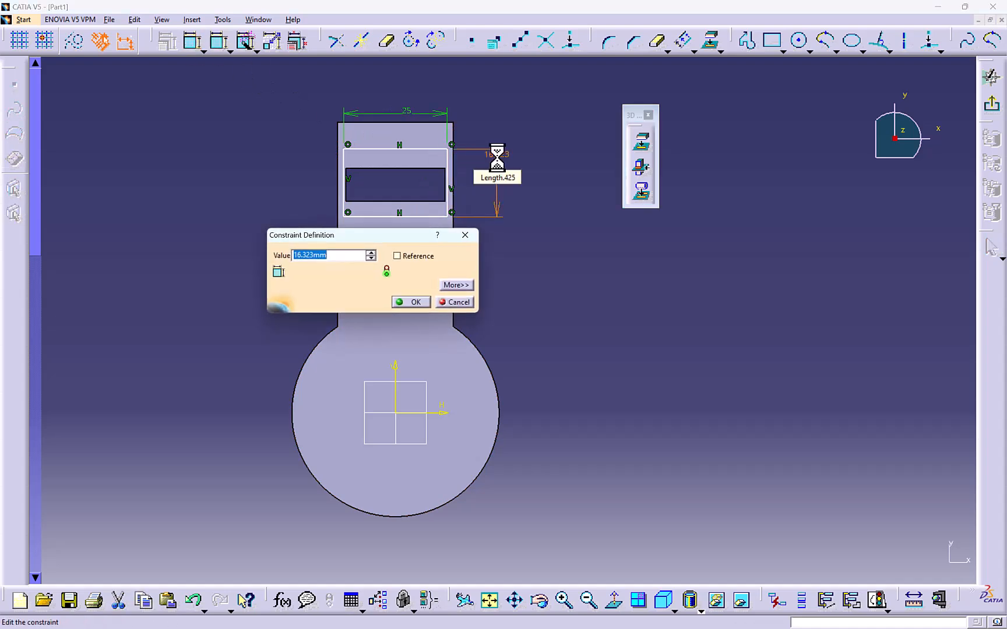
key("Return")
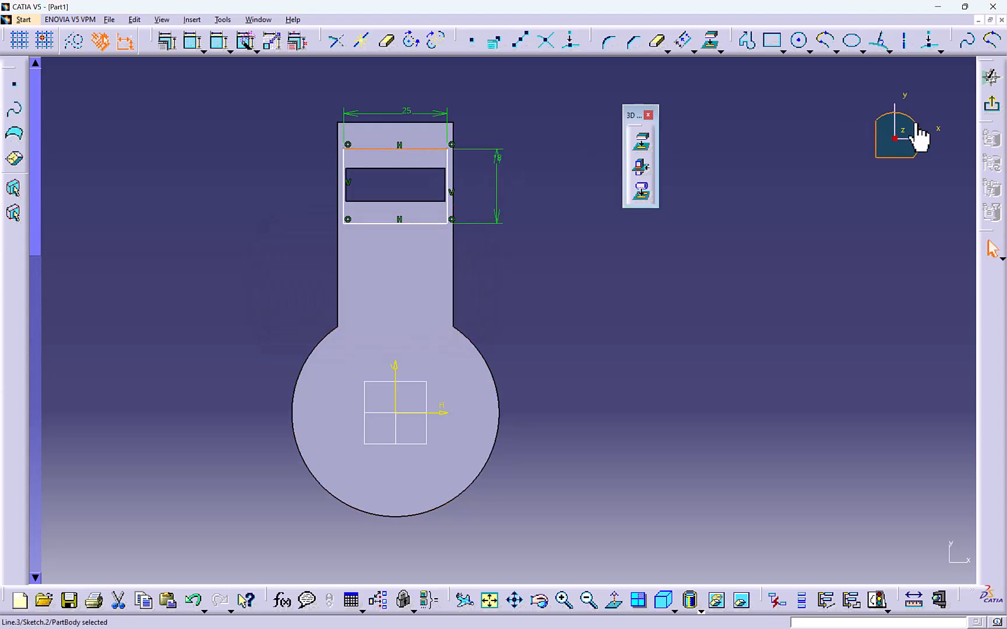
- Finish the rectangle sketch and cut it into the arm as a pocket 10 mm deep
left_click(991, 77)
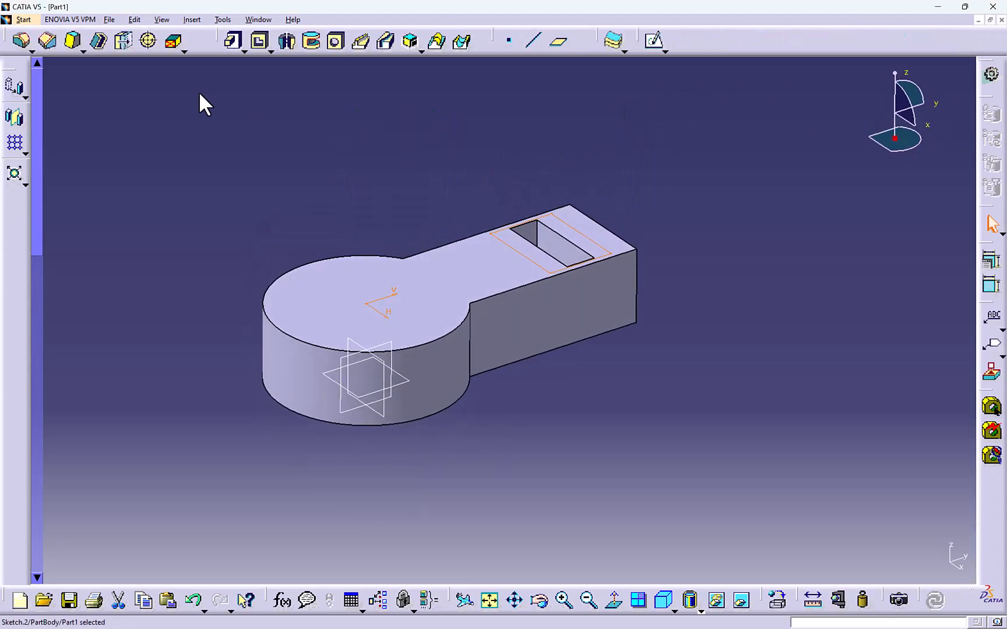
left_click(259, 42)
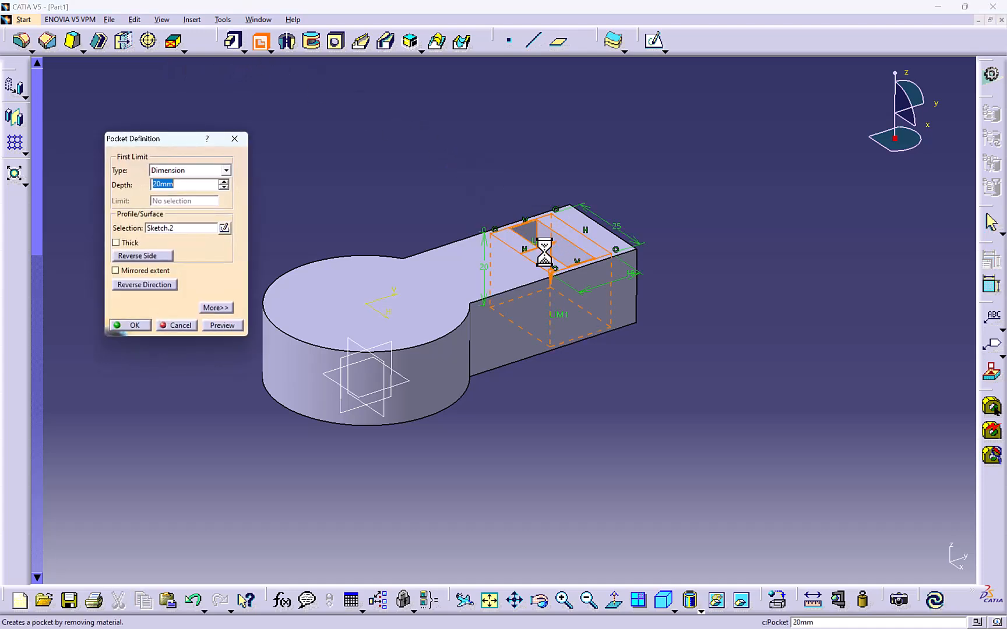
key("Return")
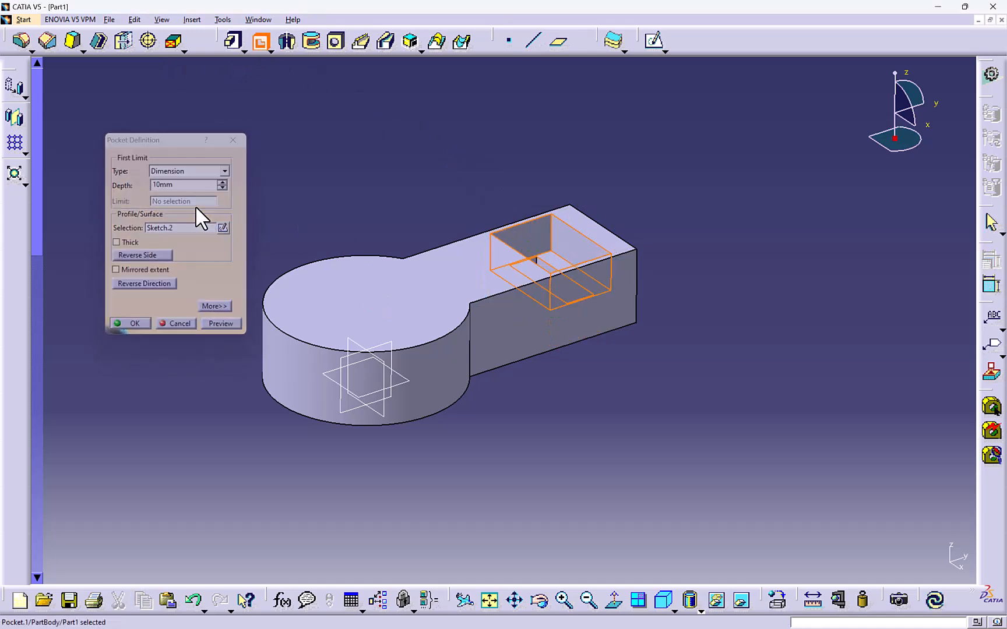
middle_click_drag(521, 221, 274, 265)
middle_click_drag(425, 279, 473, 270)
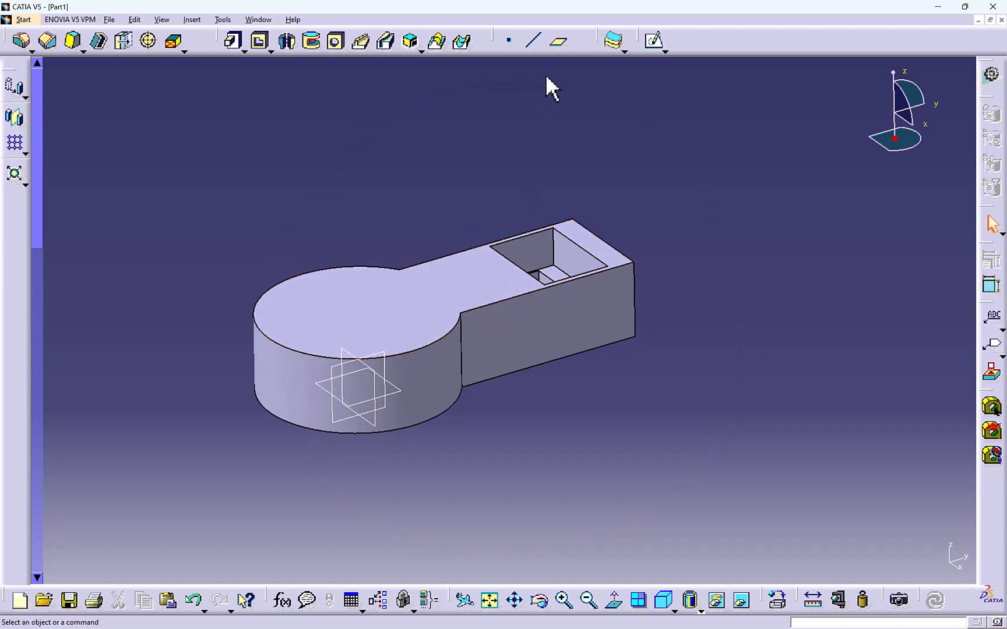
- Create a reference plane above the solid, offset 58 mm from the xy plane
left_click(396, 385)
left_click_drag(366, 288, 354, 169)
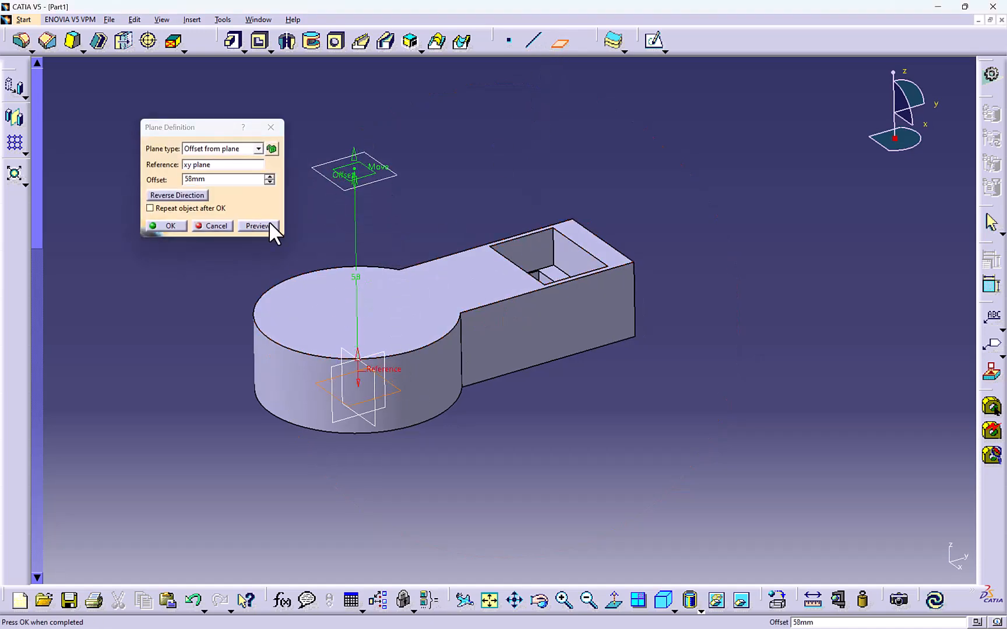
middle_click_drag(306, 265, 461, 239)
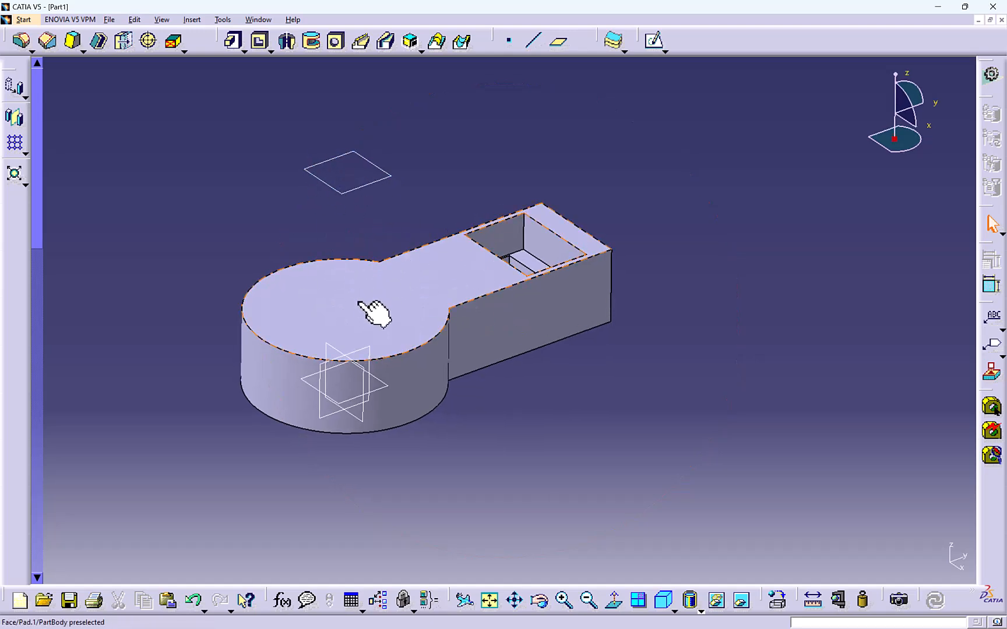
- Sketch on the offset plane, project the solid's 3D silhouette edges into it, and finish the sketch
left_click(322, 175)
left_click(653, 40)
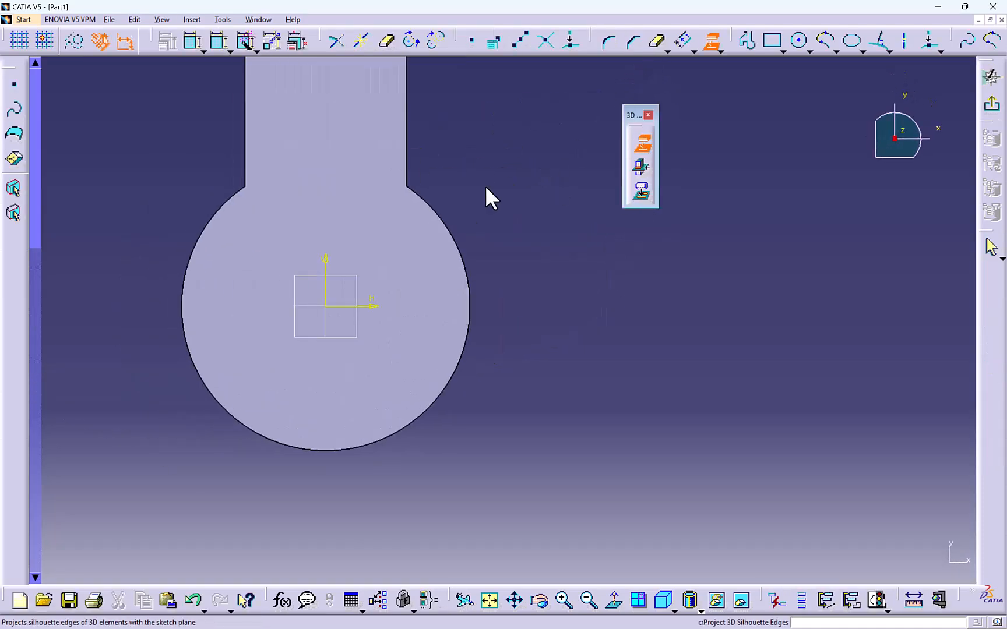
mouse_move(372, 186)
middle_mouse_down()
mouse_move(387, 333)
mouse_move(442, 341)
middle_mouse_up()
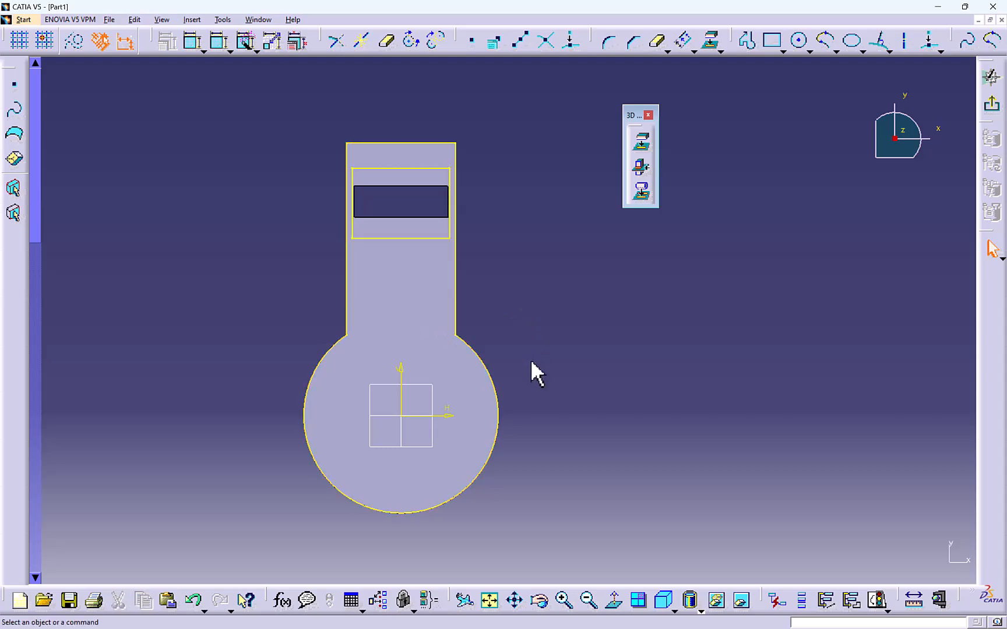
mouse_move(530, 371)
middle_mouse_down()
mouse_move(322, 187)
mouse_move(542, 292)
mouse_move(574, 287)
mouse_move(407, 263)
mouse_move(448, 252)
mouse_move(438, 249)
middle_mouse_up()
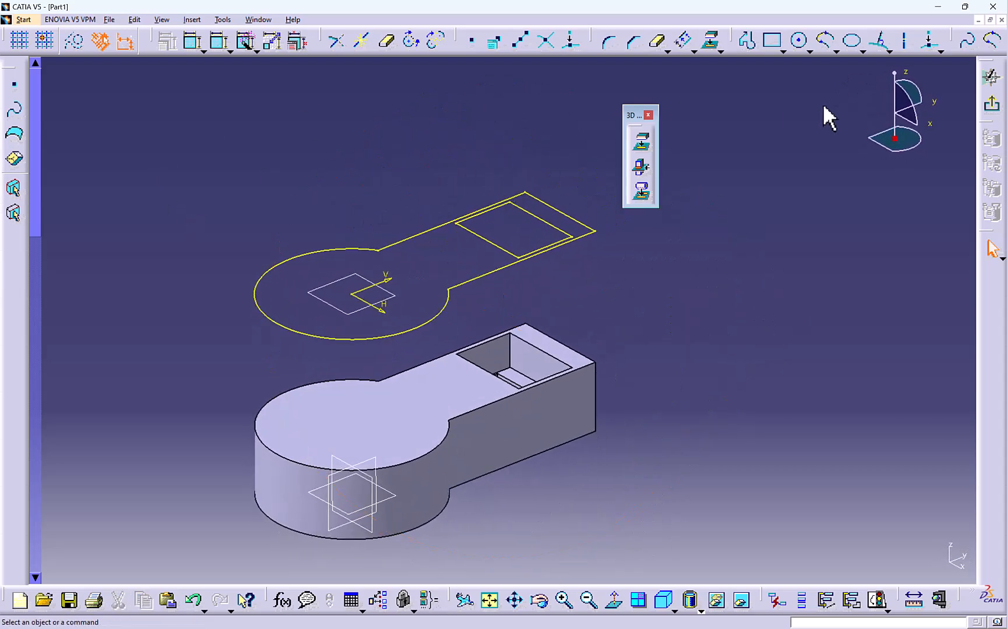
left_click(992, 103)
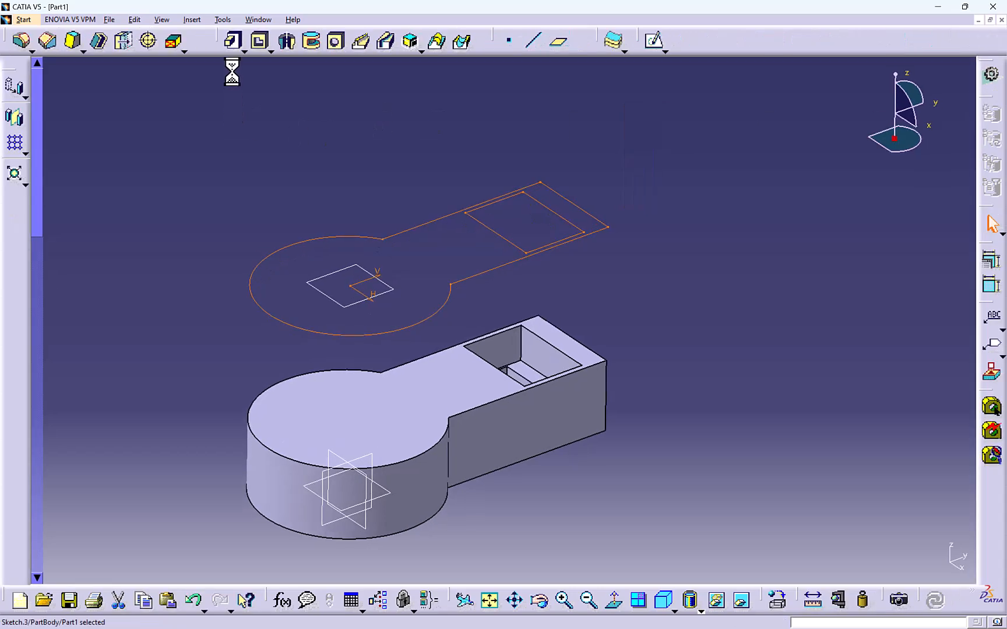
- Extrude the projected silhouette sketch upward as a 10 mm pad
left_click(233, 48)
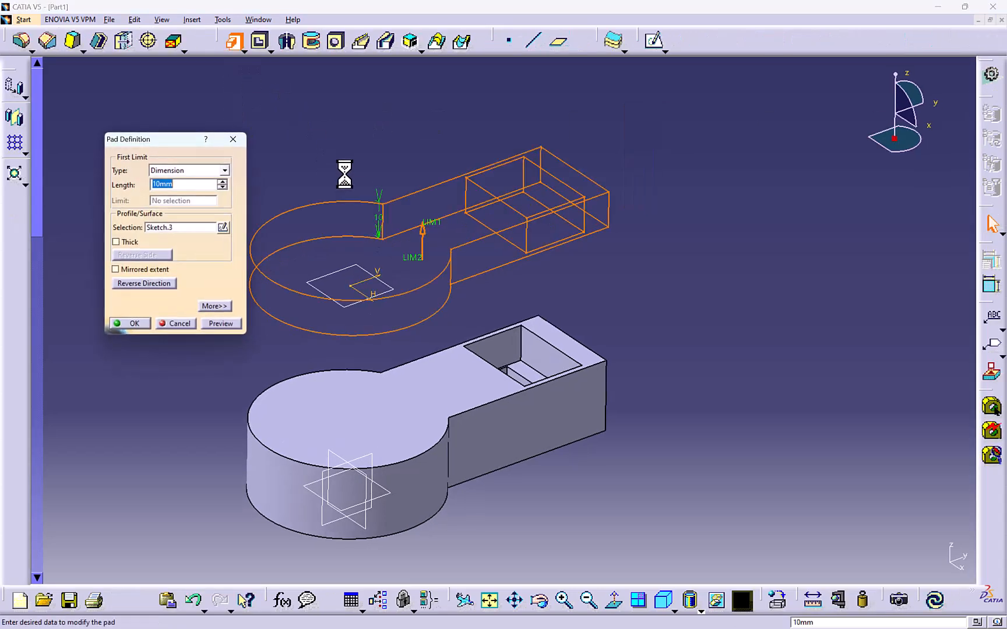
left_click(132, 325)
middle_click_drag(457, 191, 517, 254)
middle_click_drag(449, 225, 308, 181)
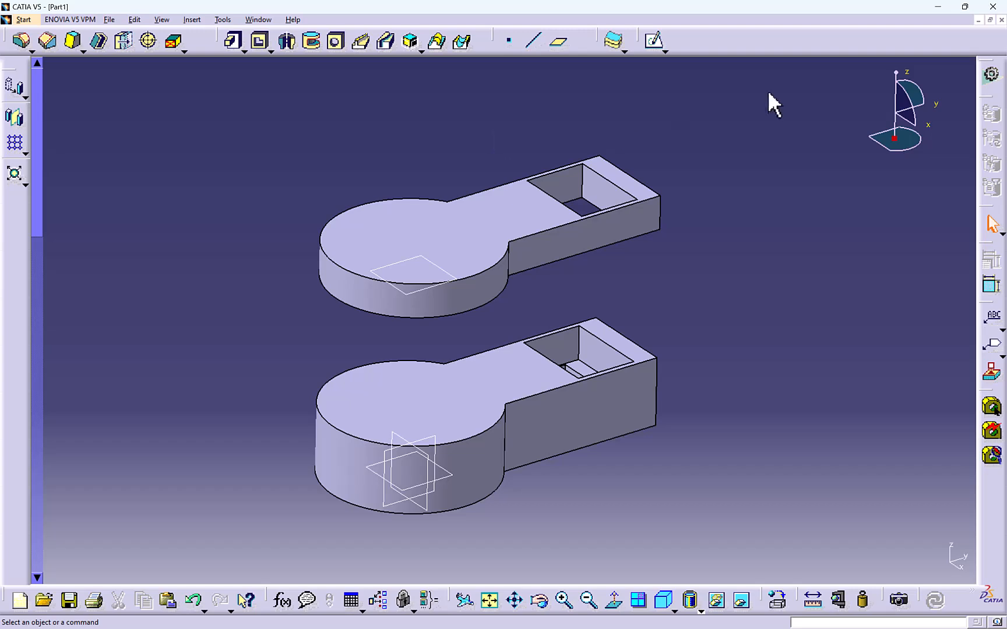
- Create a new part document with the default part name and options
left_click(109, 19)
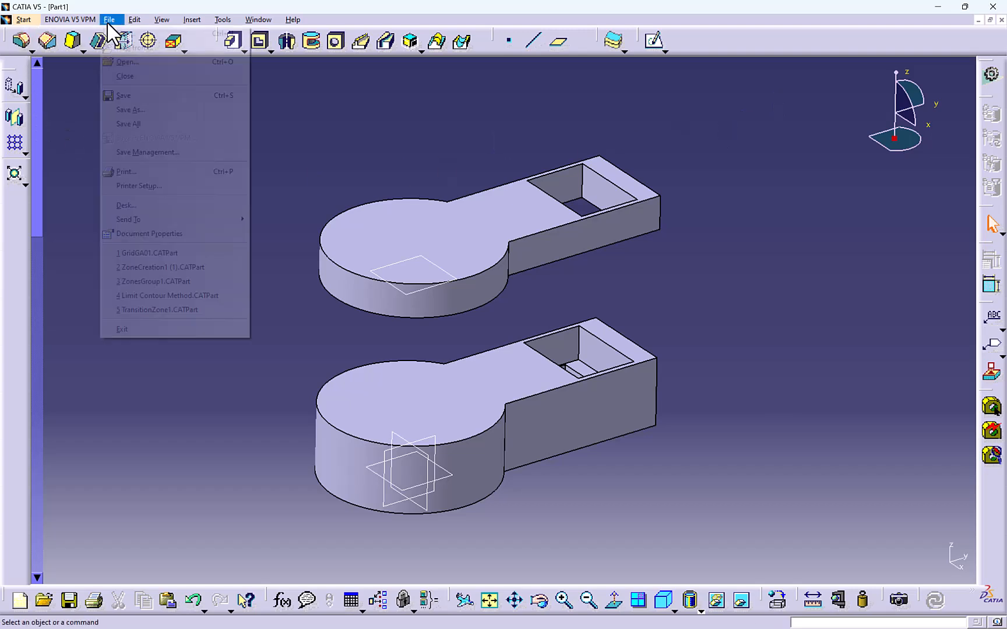
left_click(118, 31)
scroll(214, 202, "down", 2)
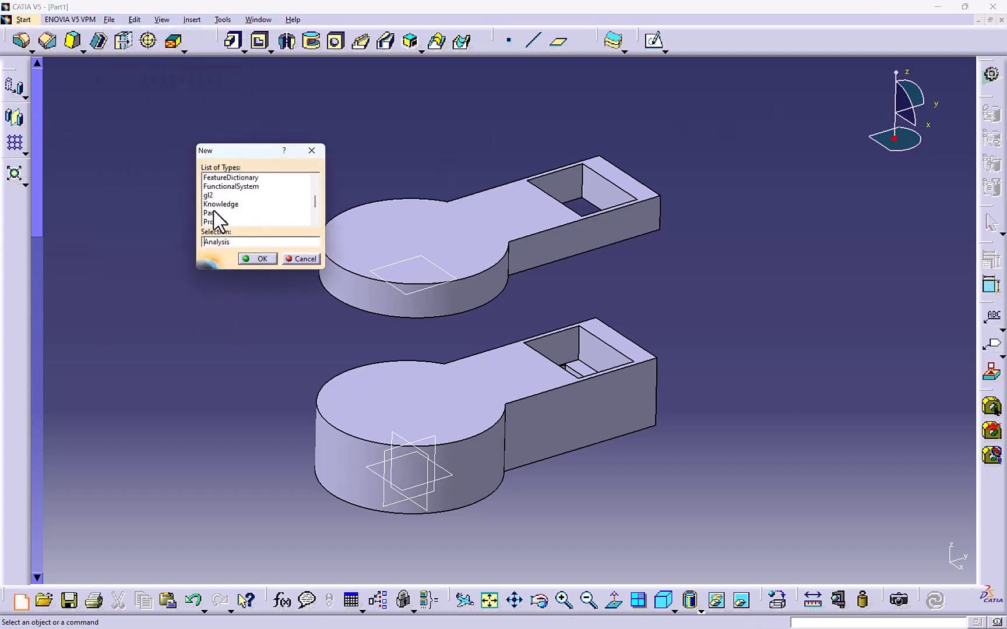
double_click(214, 211)
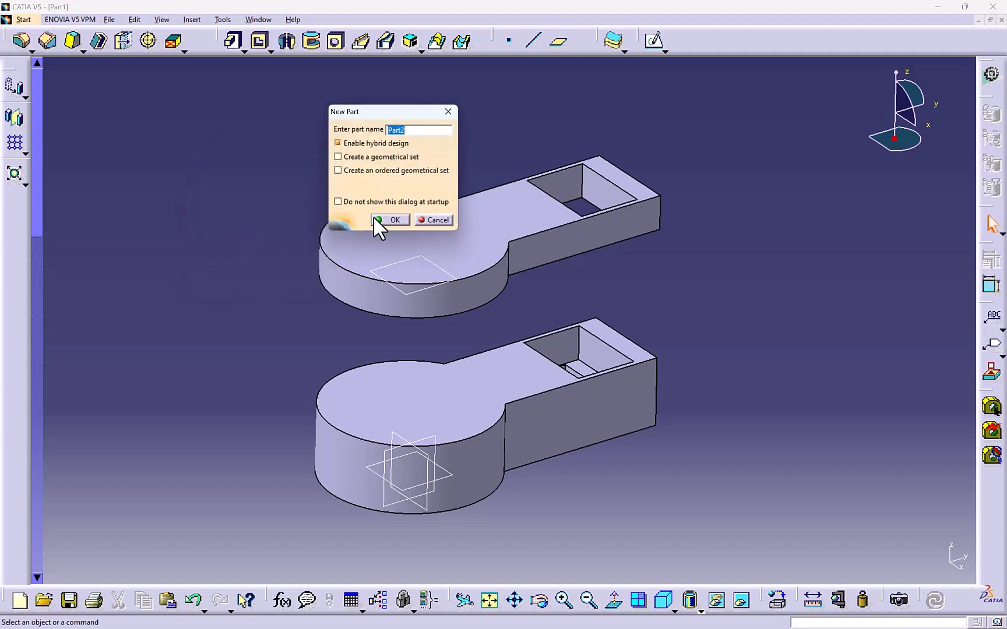
left_click(380, 220)
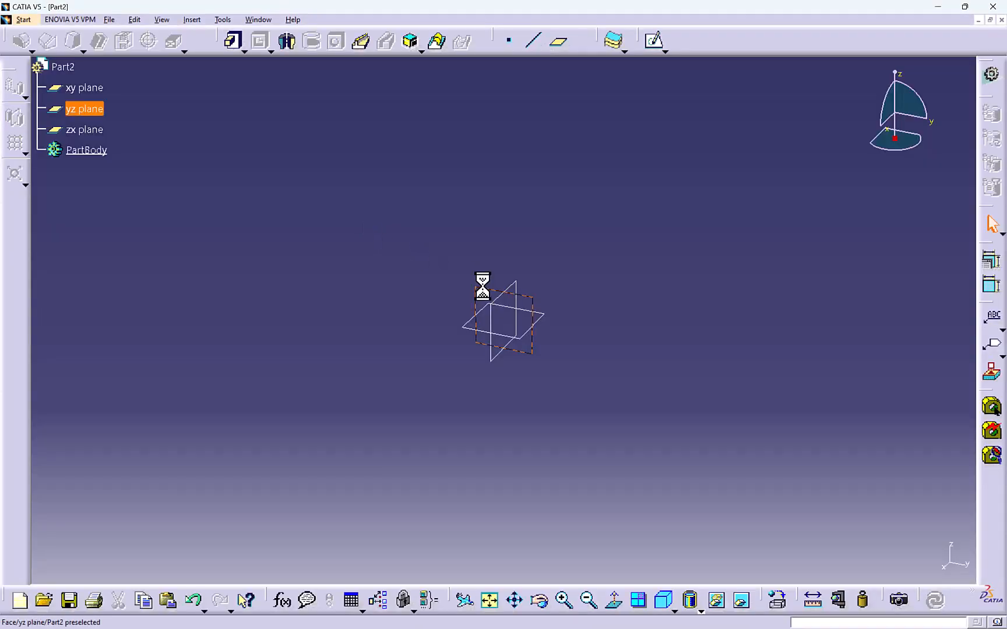
- Sketch a circle centred on the origin of the yz plane, larger than the plane symbol, and finish the sketch
left_click(653, 40)
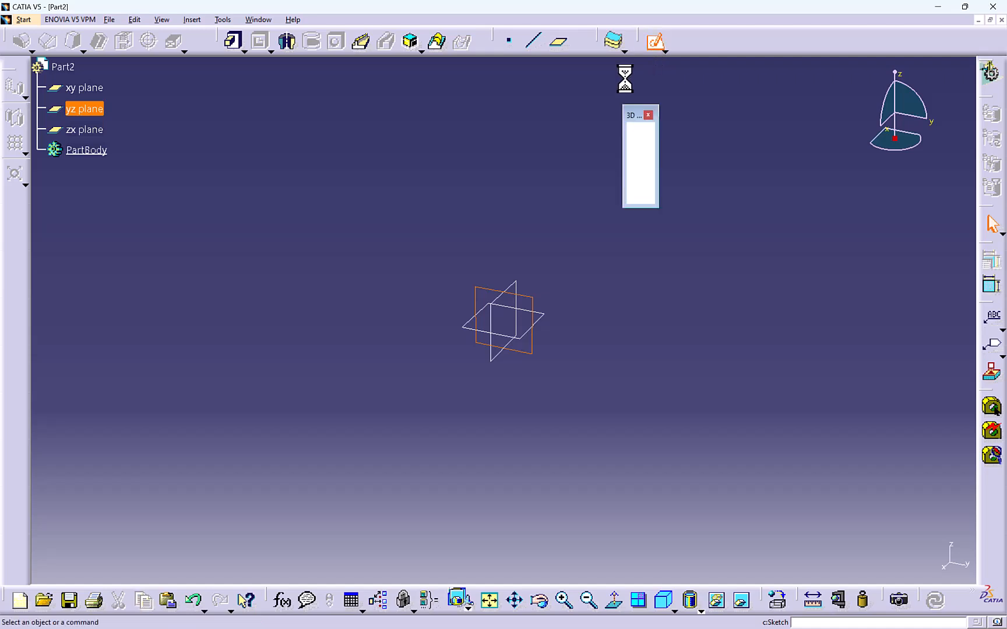
left_click(798, 41)
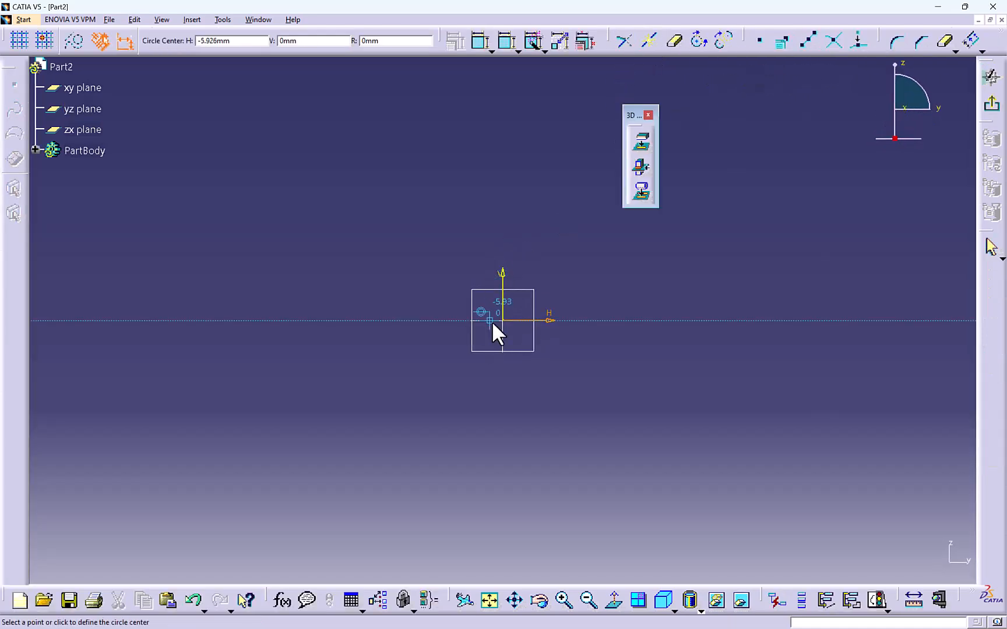
left_click(503, 320)
left_click(539, 355)
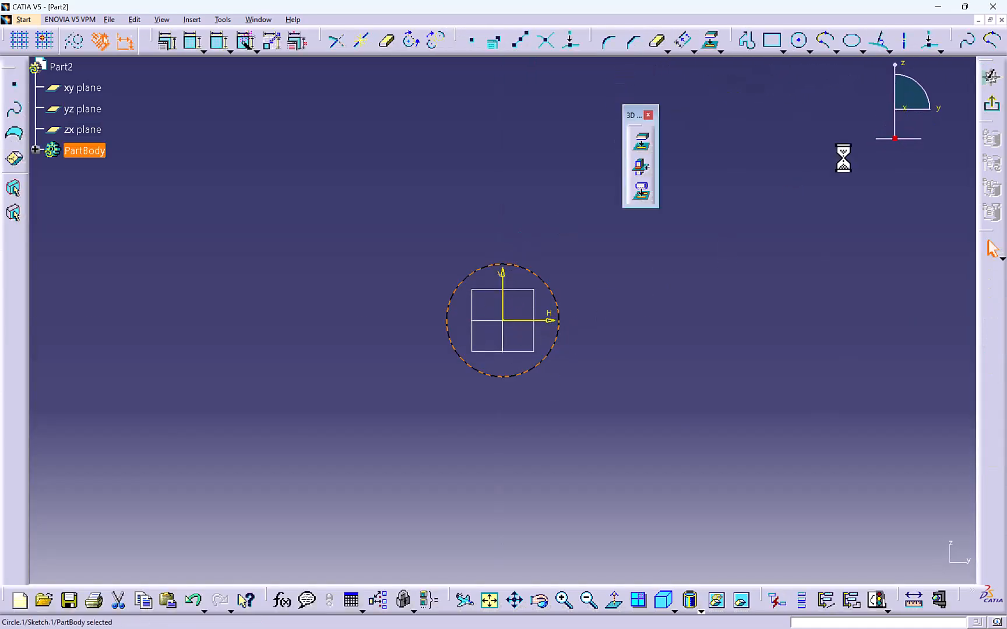
left_click(991, 104)
- Extrude the circle into a cylindrical pad about 103 mm long and orient the view so the cylinder stands upright
left_click(232, 40)
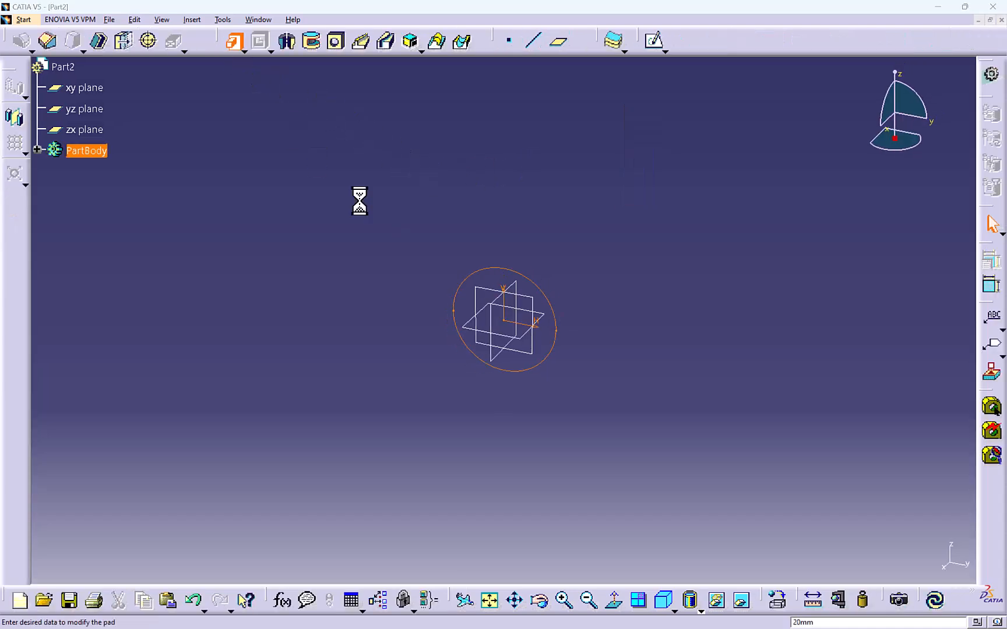
left_click_drag(496, 345, 376, 396)
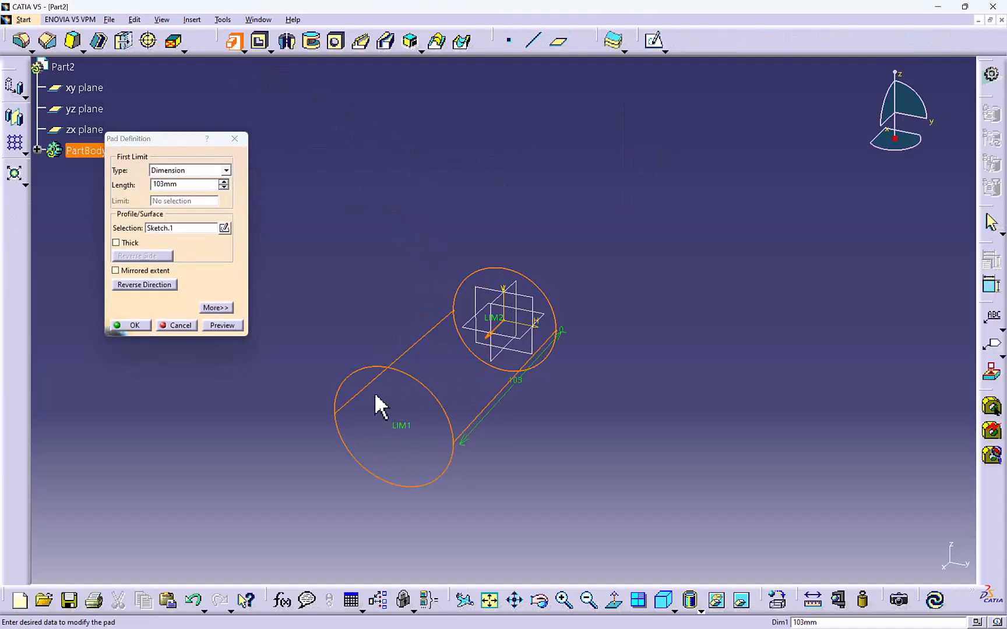
left_click(138, 328)
middle_click_drag(312, 341, 414, 294)
middle_click_drag(566, 338, 478, 361)
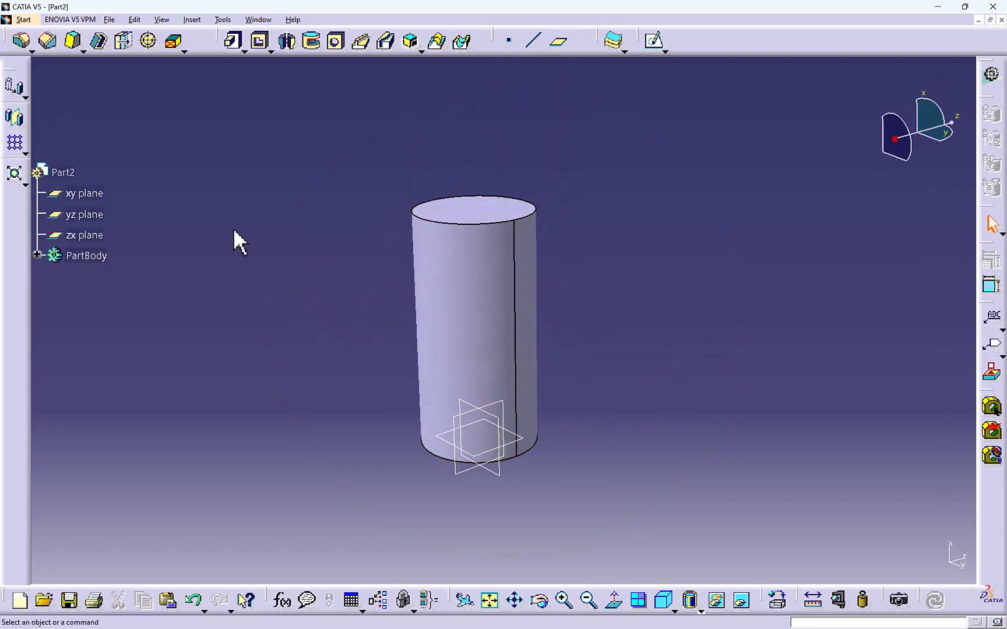
- Switch the display from perspective to parallel projection and orbit the upright cylinder slightly to compare its appearance
left_click(162, 19)
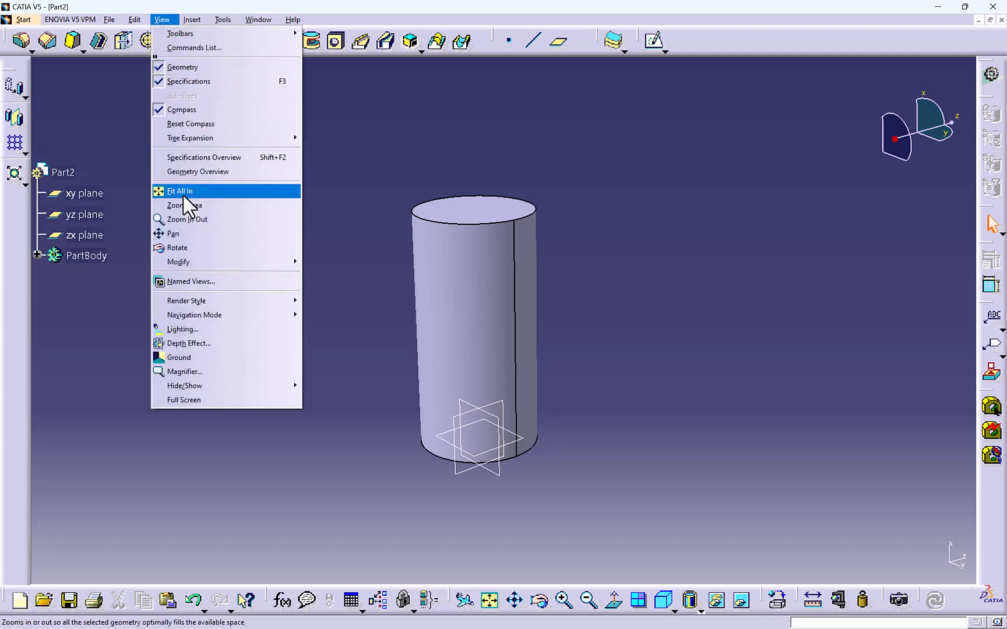
mouse_move(220, 302)
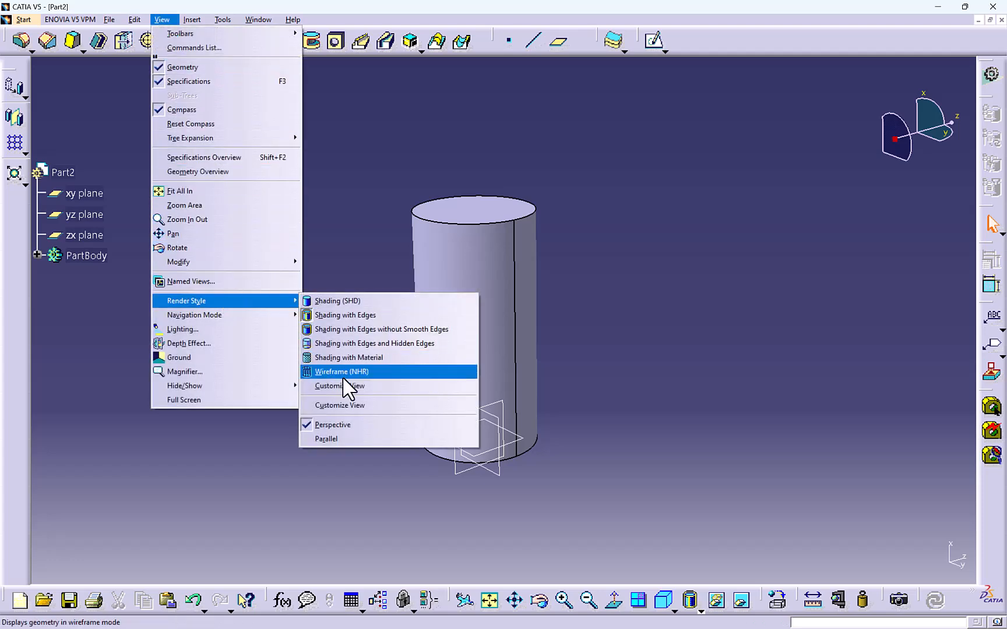
left_click(333, 438)
middle_click_drag(314, 359, 443, 300)
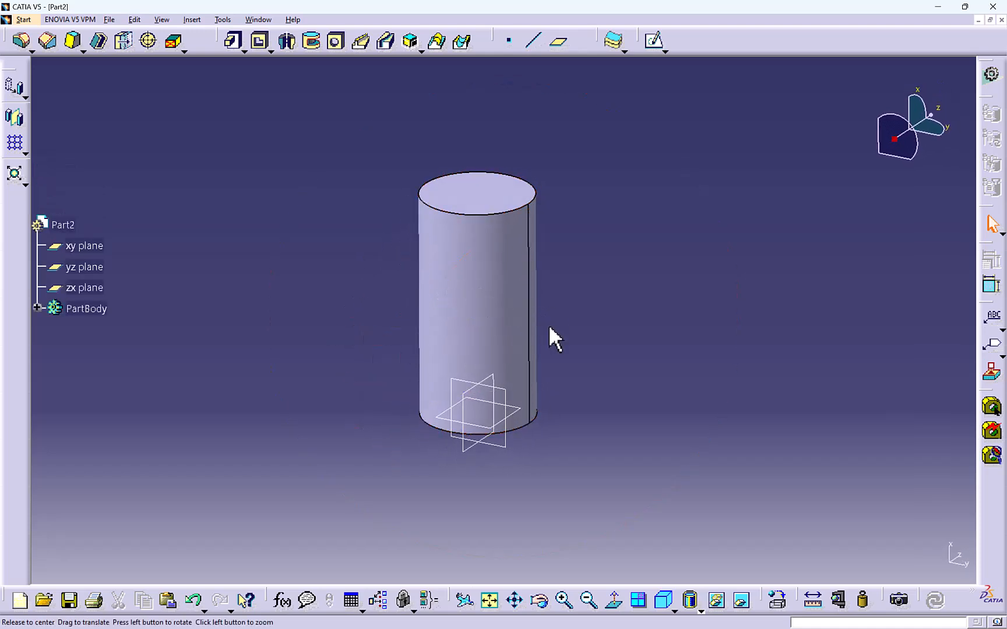
mouse_move(548, 325)
middle_mouse_down()
mouse_move(540, 356)
mouse_move(553, 341)
middle_mouse_up()
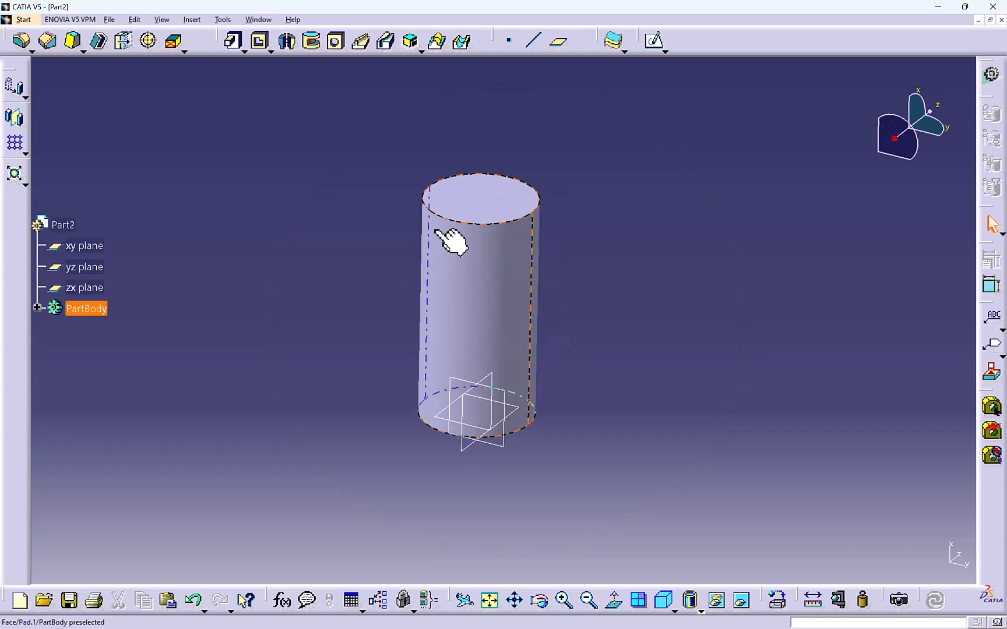
- Project the cylinder's 3D silhouette edges into a new sketch on the xy plane
left_click(455, 382)
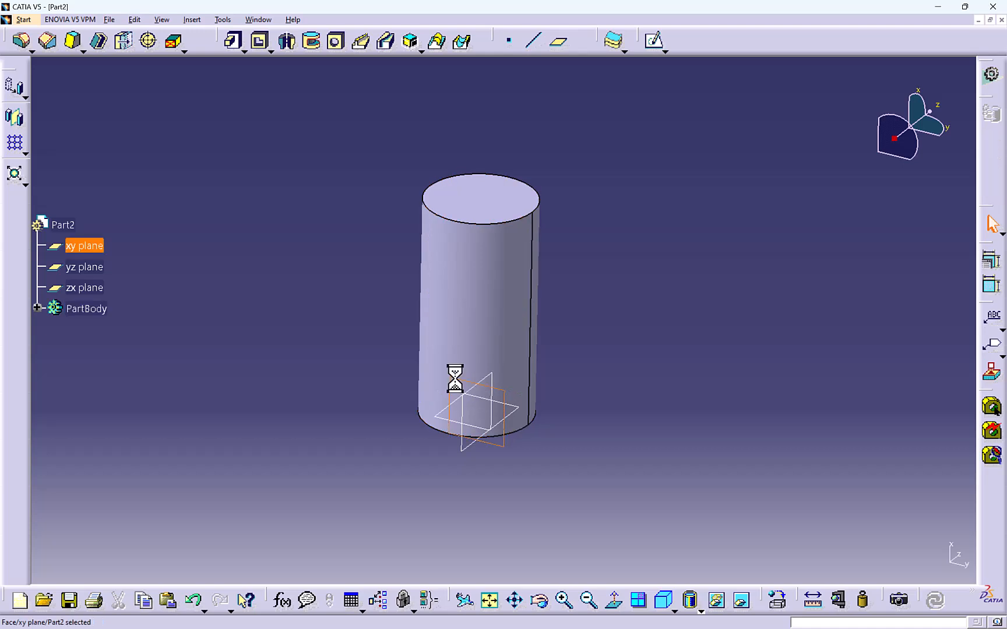
left_click(653, 39)
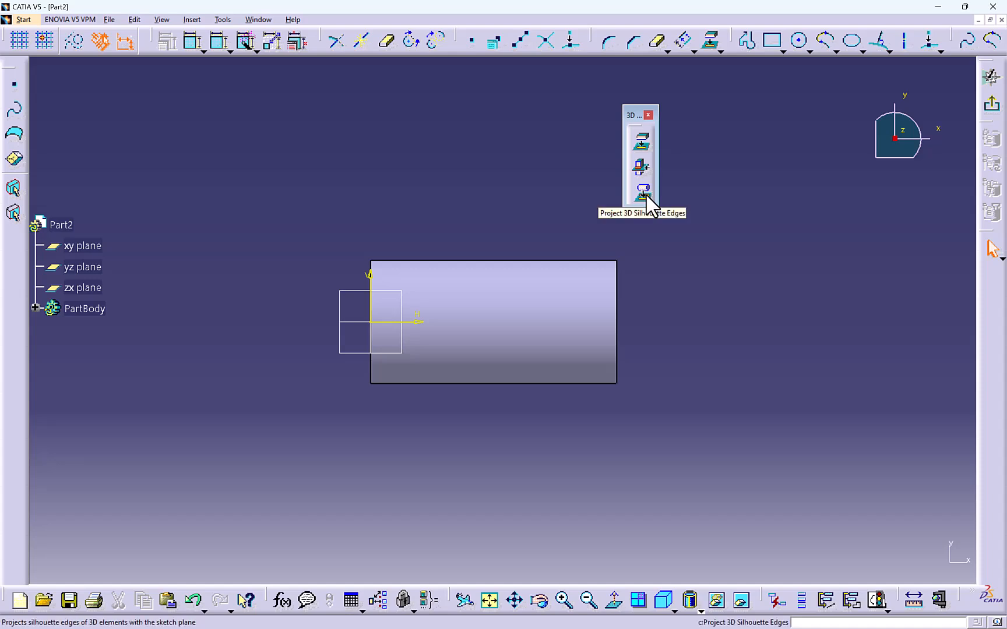
left_click(644, 193)
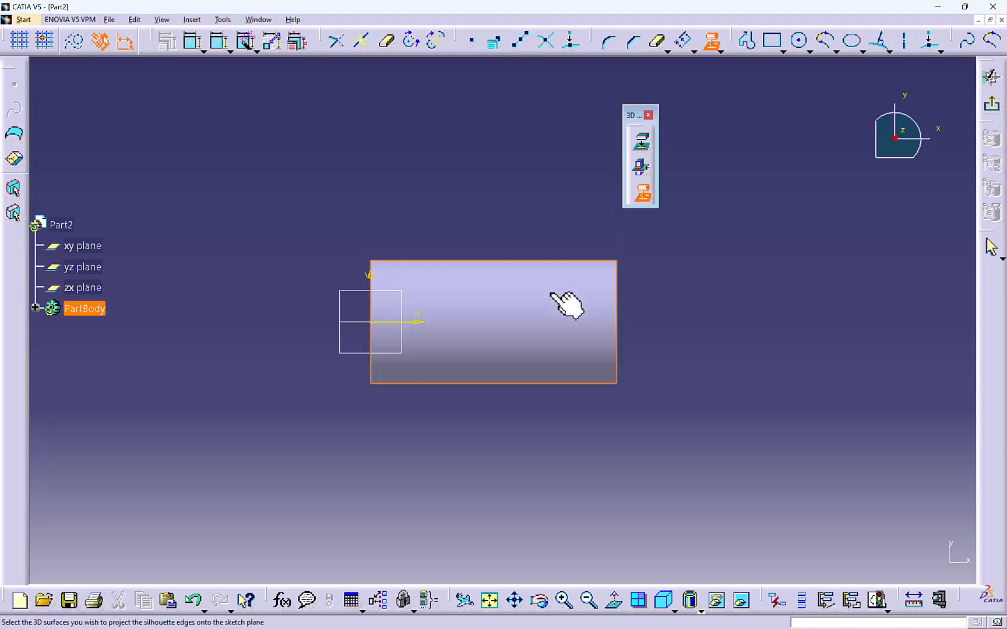
left_click(566, 304)
left_click(590, 344)
middle_click_drag(703, 294, 456, 299)
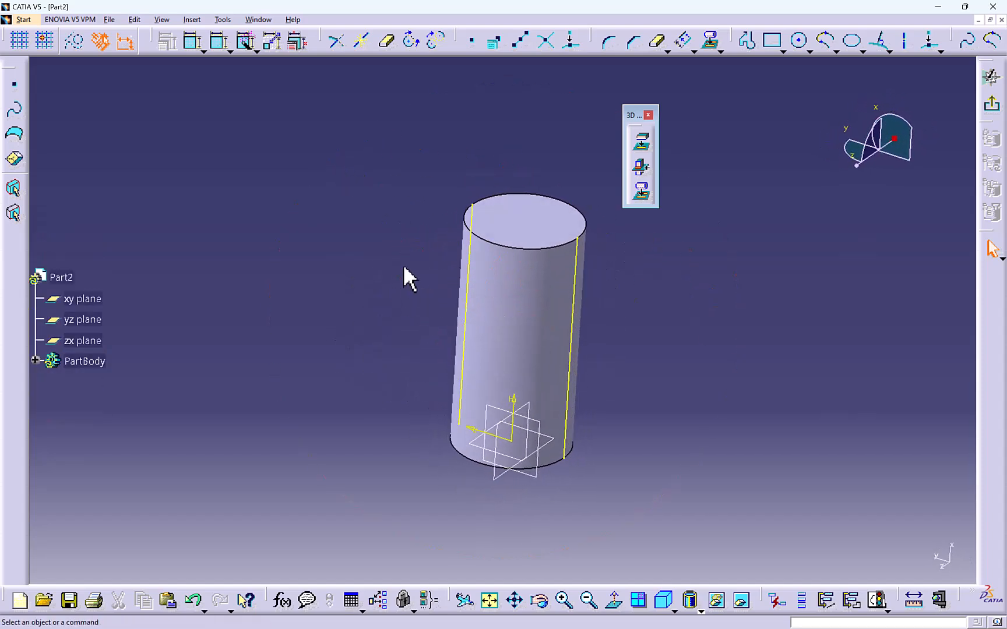
- Try to convert the whole silhouette sketch to construction elements by selecting it under PartBody
left_click(35, 202)
left_click(97, 266)
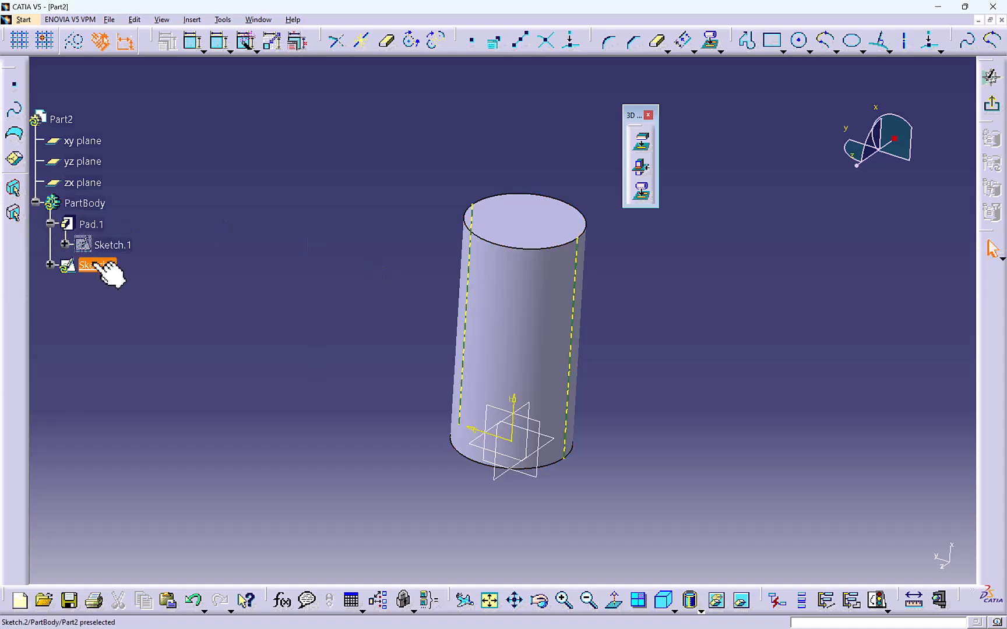
middle_click_drag(333, 227, 331, 244)
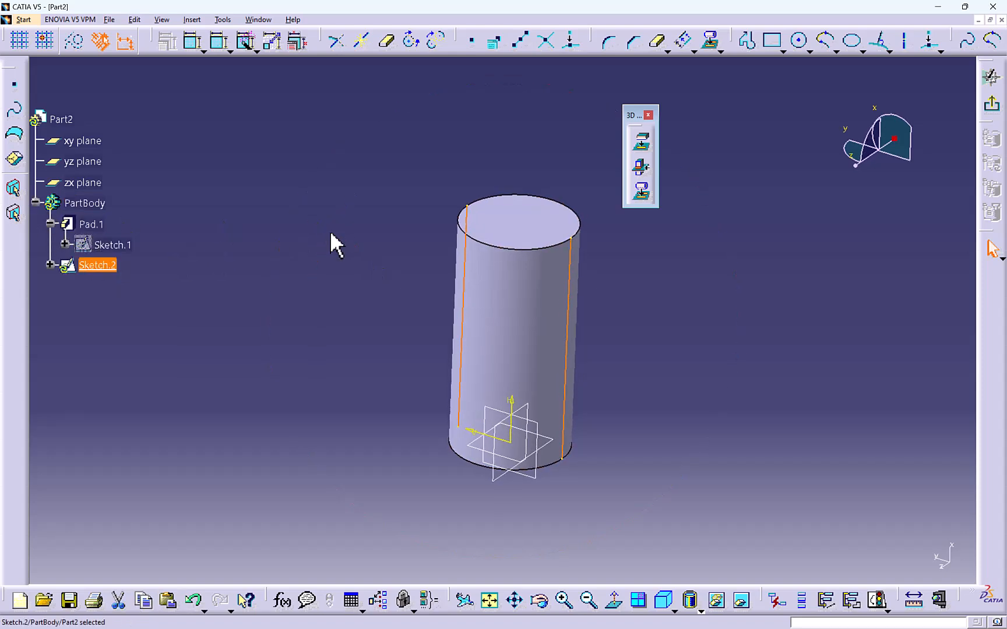
left_click(73, 42)
left_click(104, 266)
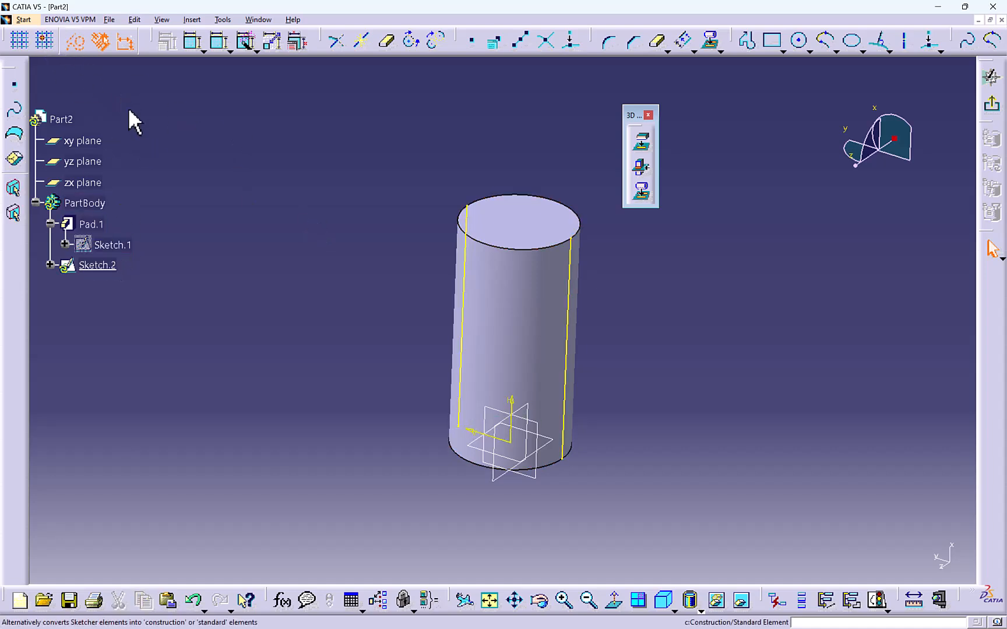
- Convert each of the two projected silhouette lines to a construction element
left_click(583, 268)
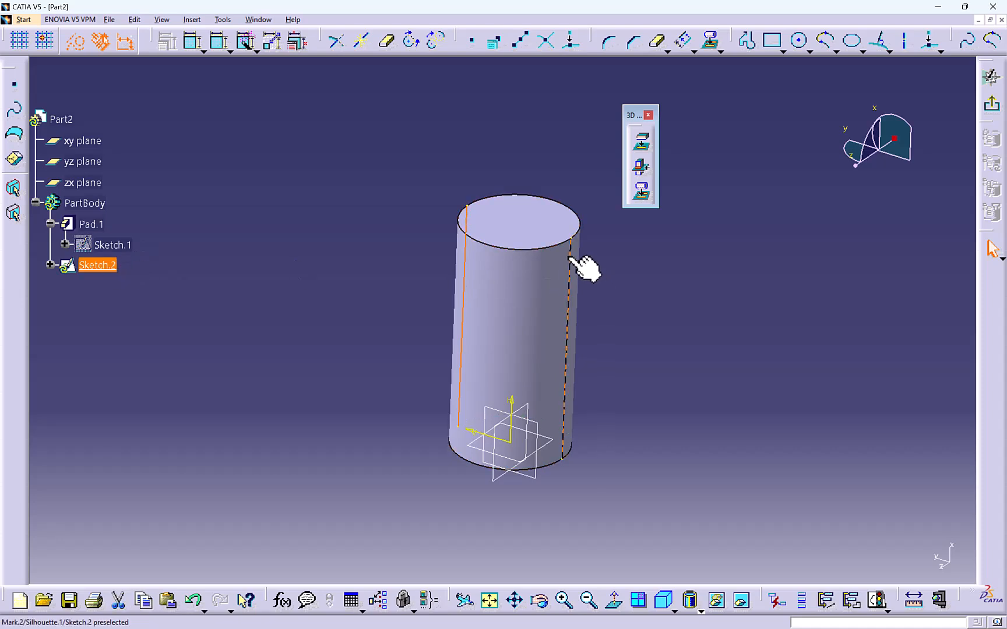
left_click(77, 42)
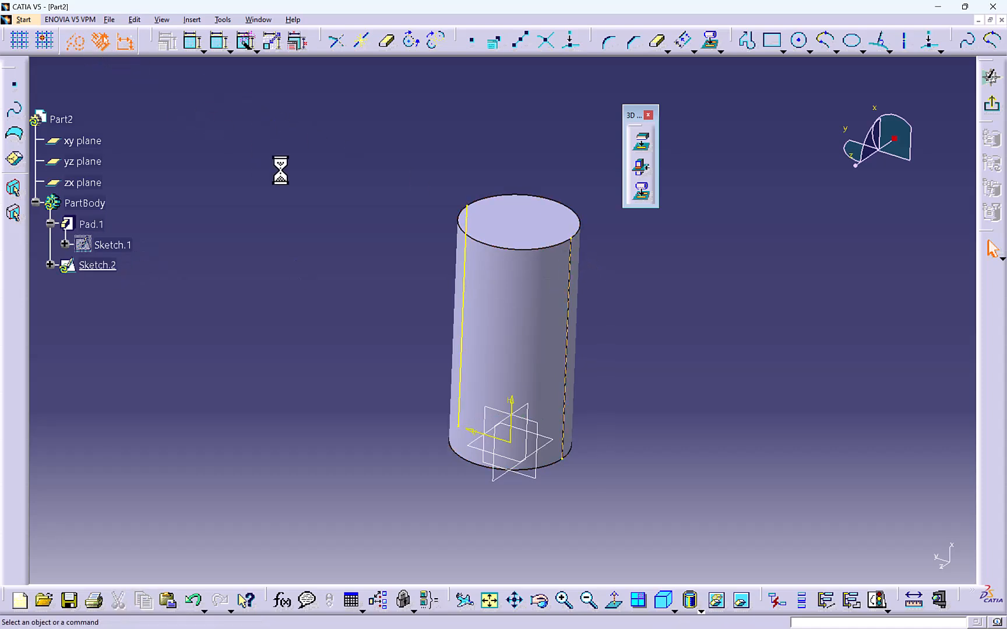
left_click(467, 220)
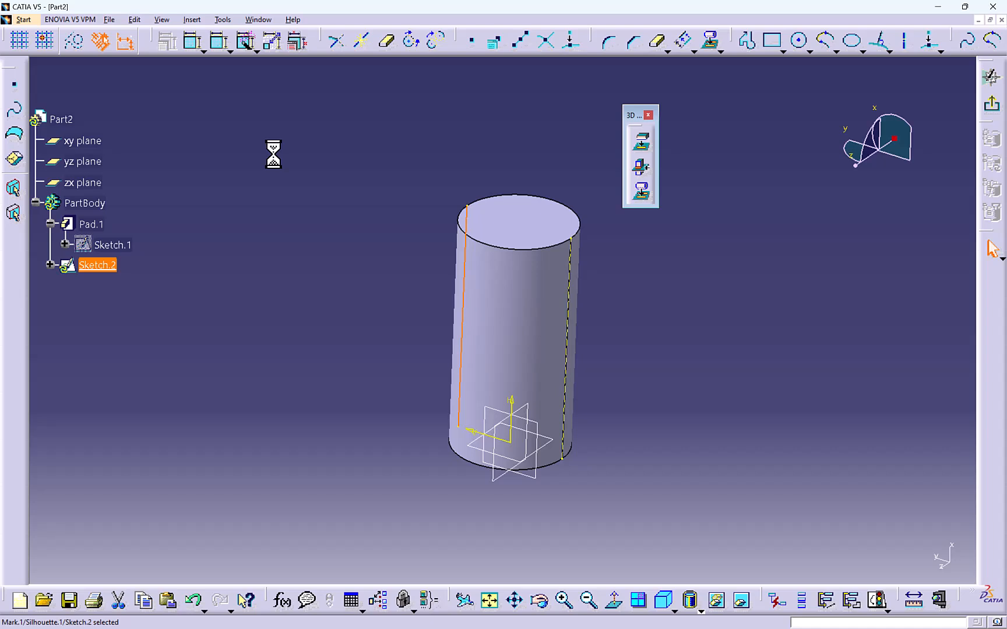
left_click(74, 41)
mouse_move(292, 175)
middle_mouse_down()
mouse_move(411, 238)
mouse_move(548, 239)
mouse_move(398, 240)
mouse_move(333, 216)
middle_mouse_up()
middle_click_drag(479, 247, 428, 224)
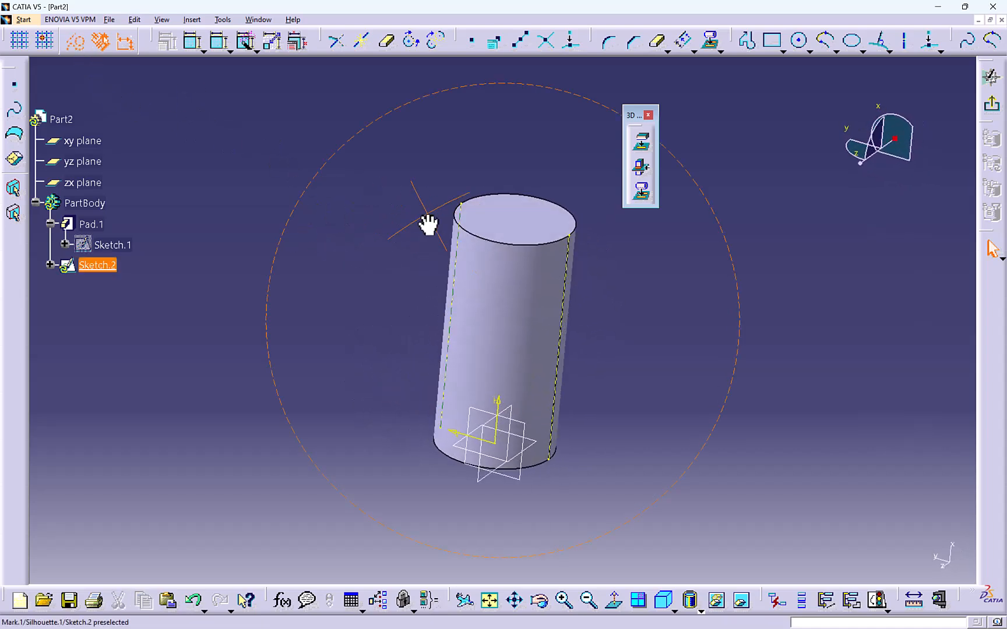
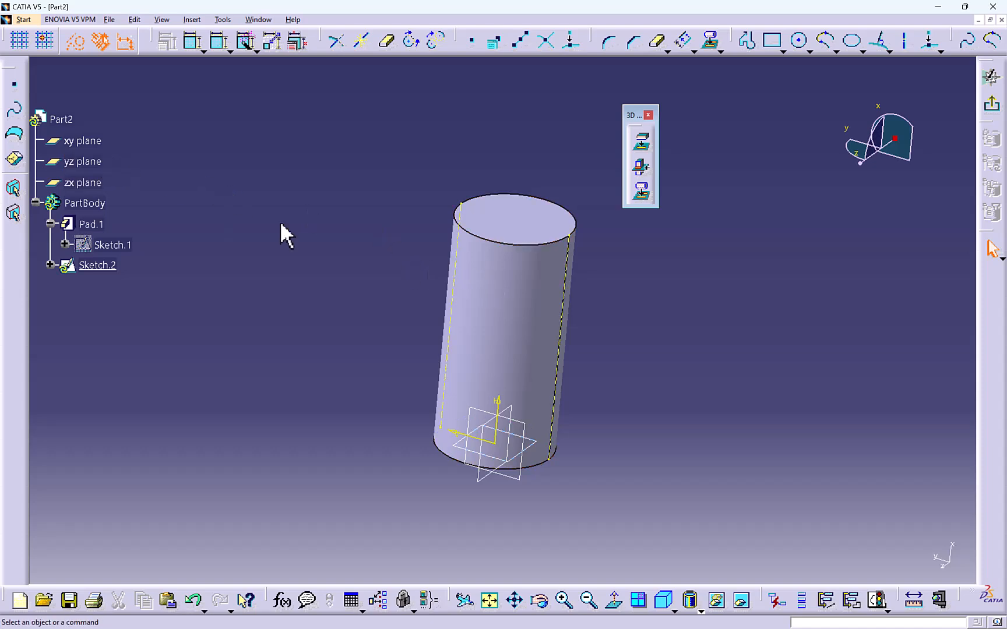
right_click(89, 224)
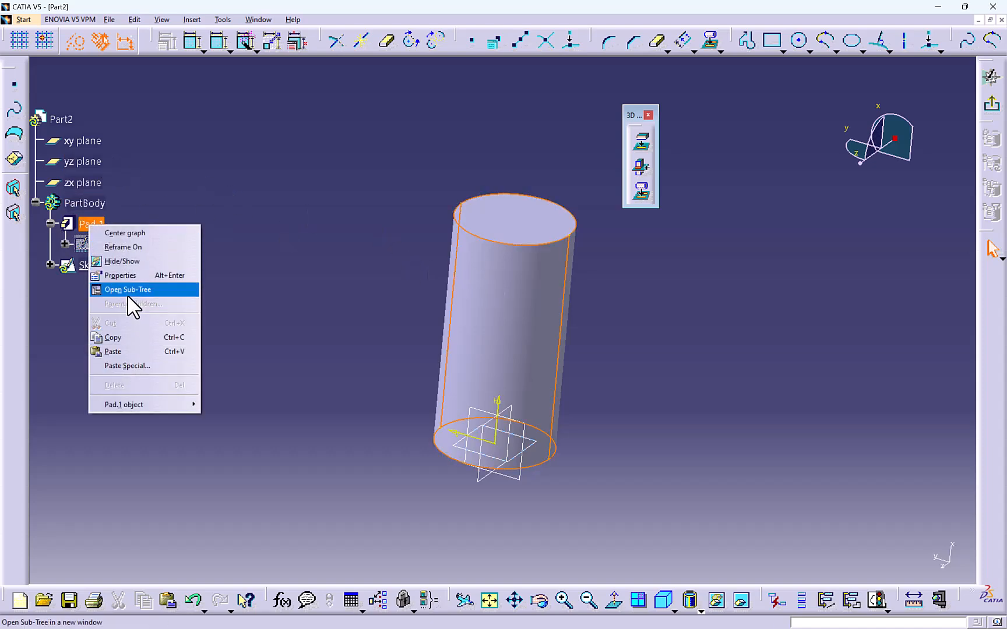
left_click(220, 293)
left_click(297, 227)
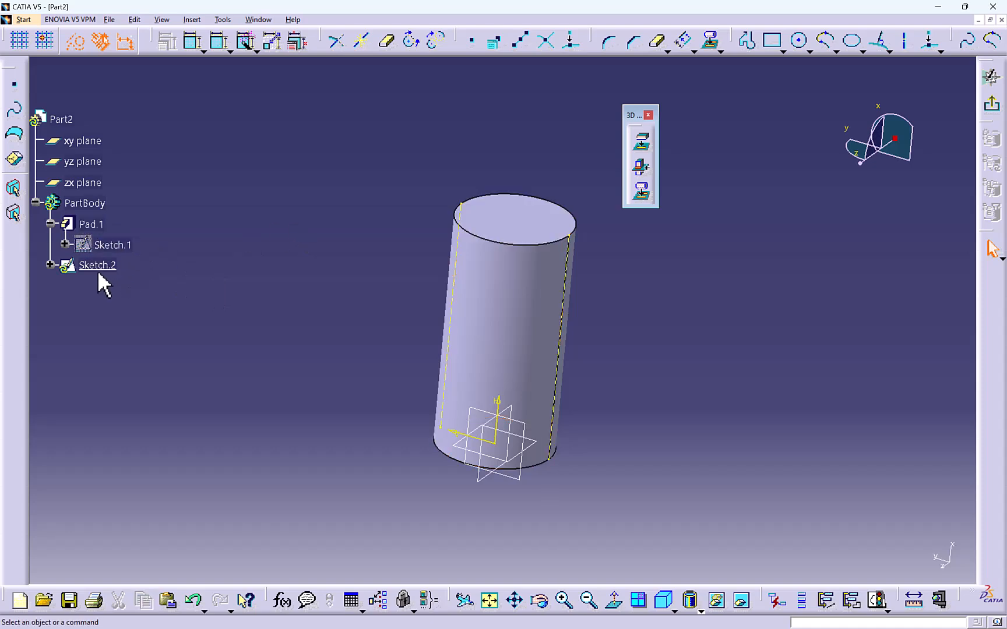
right_click(99, 265)
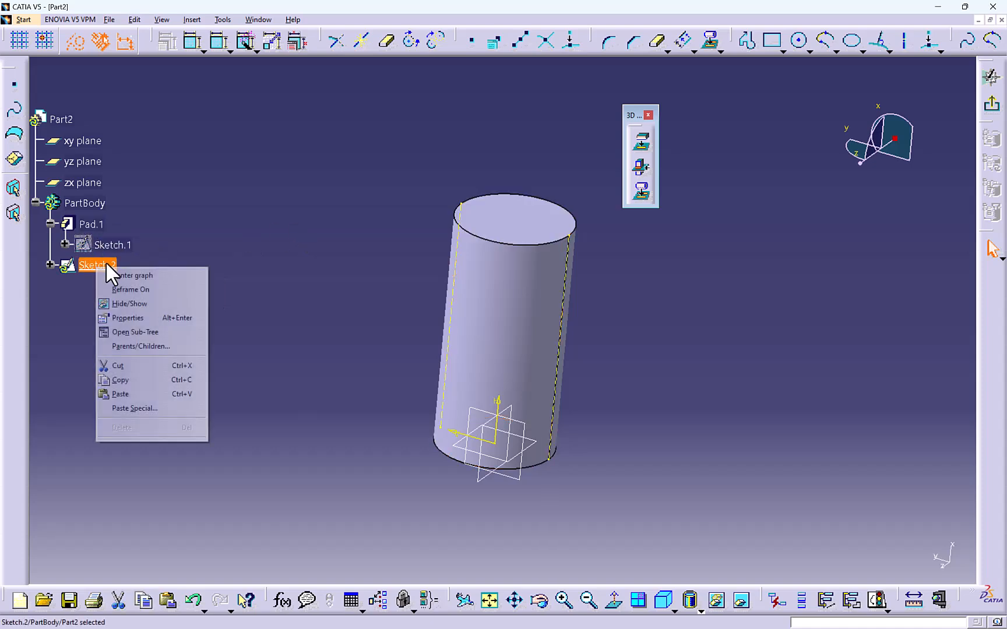
left_click(243, 351)
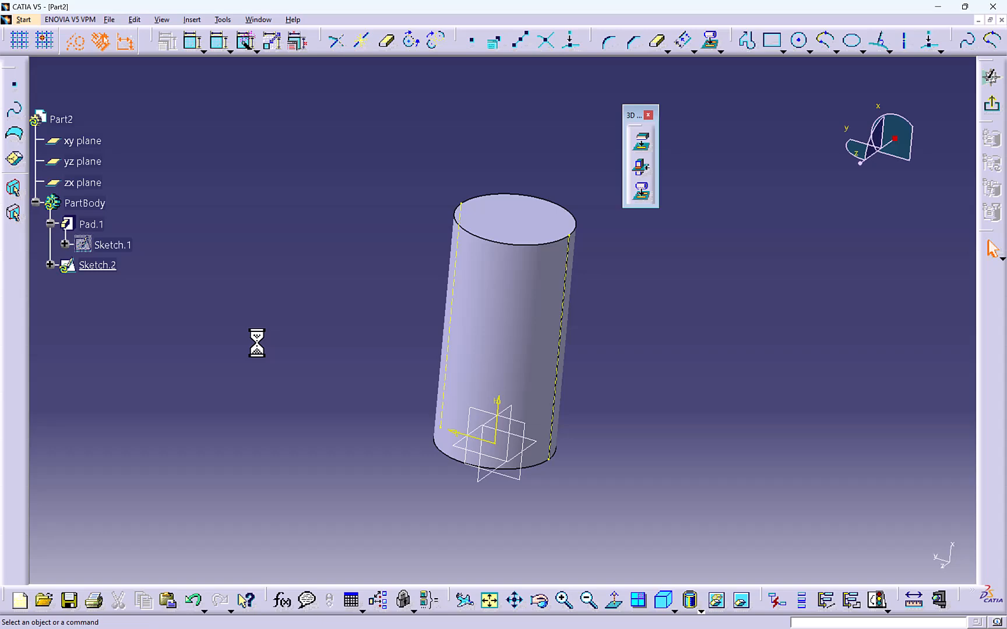
left_click(82, 263)
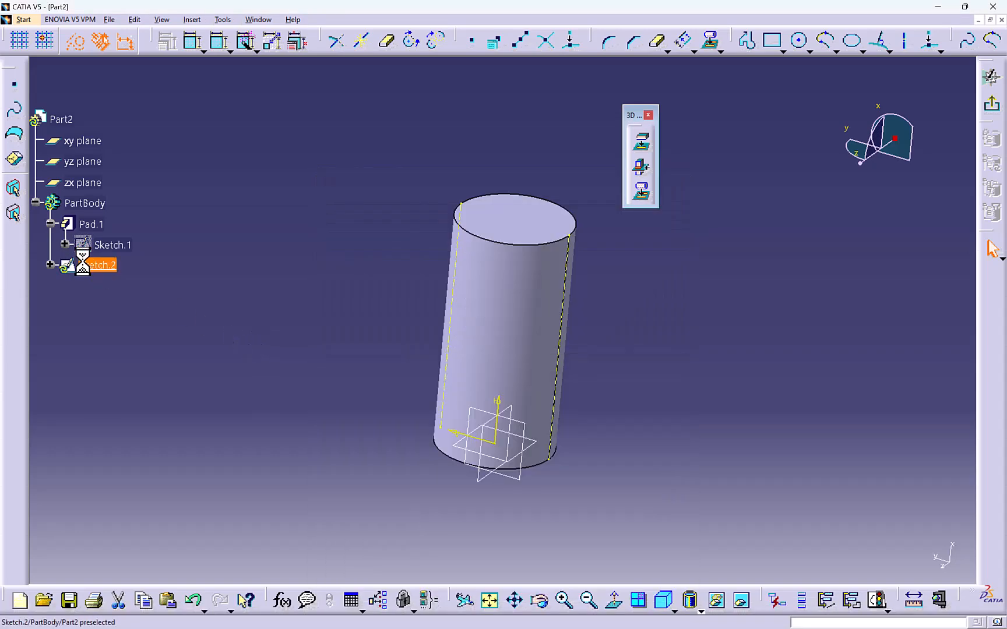
- Exit the sketch and delete the silhouette sketch together with its exclusive parents, including the cylinder pad
left_click(992, 104)
left_click(83, 225)
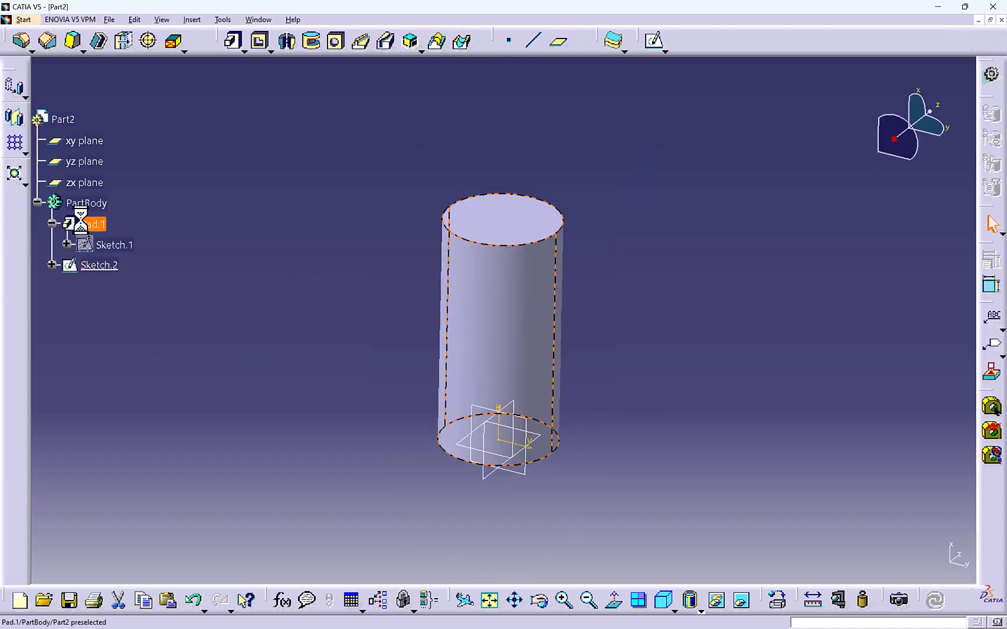
left_click(103, 267)
left_click(111, 247, "ctrl")
right_click(111, 247)
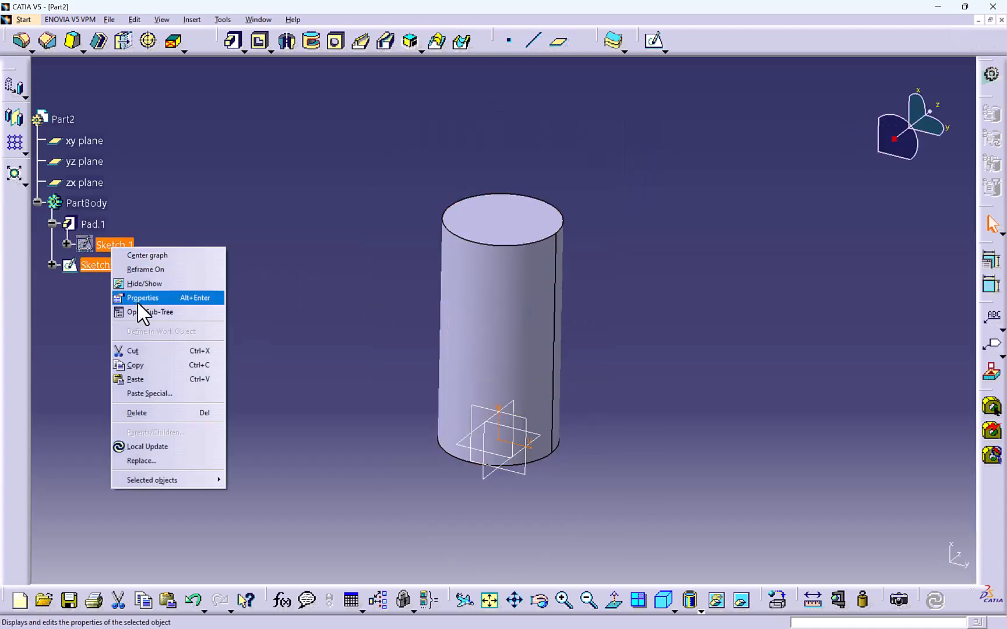
left_click(156, 413)
left_click(591, 344)
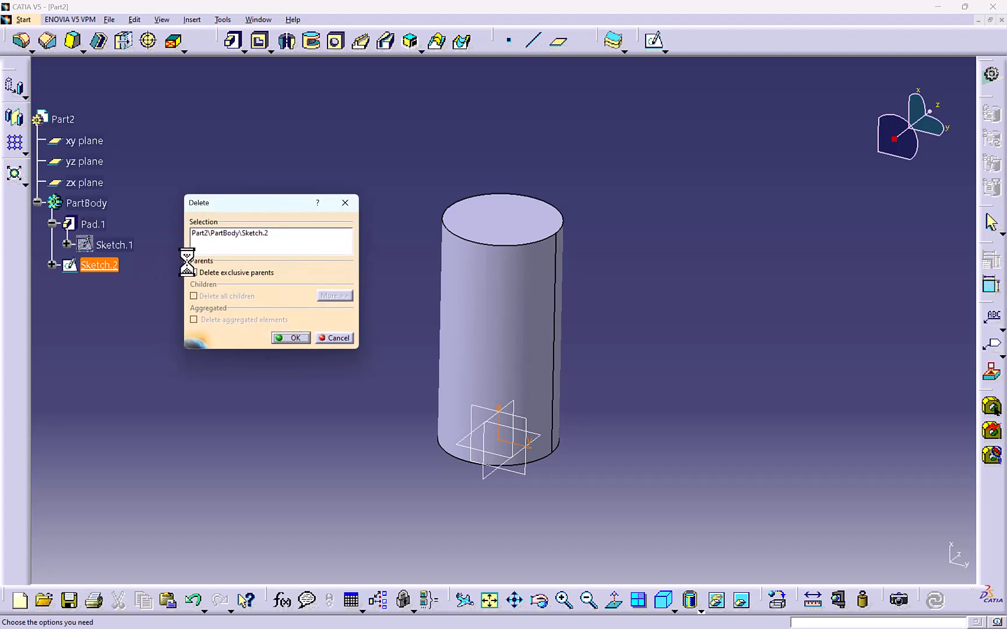
left_click(205, 274)
left_click(290, 337)
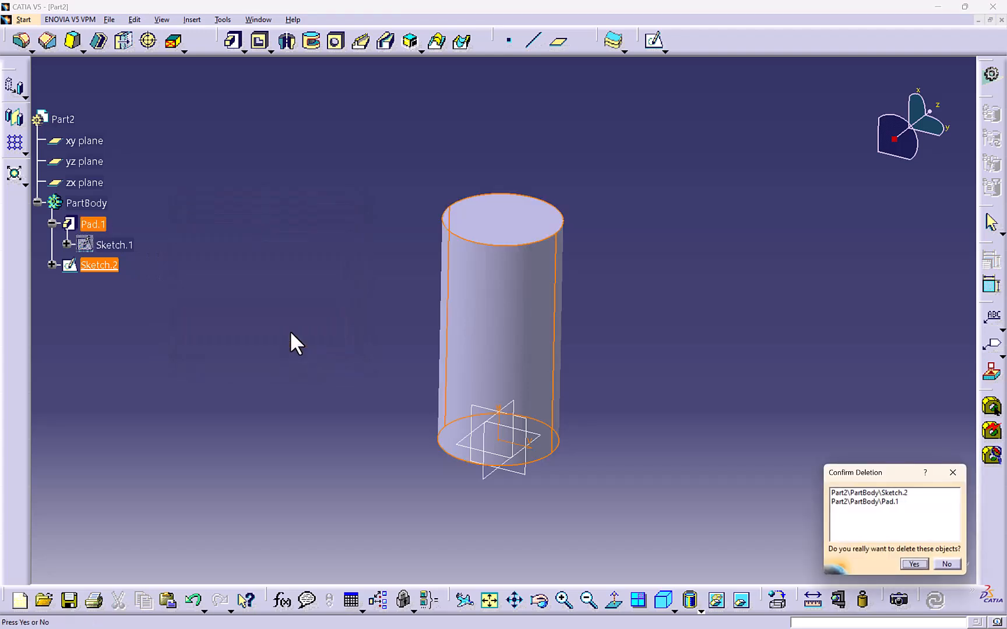
left_click(914, 564)
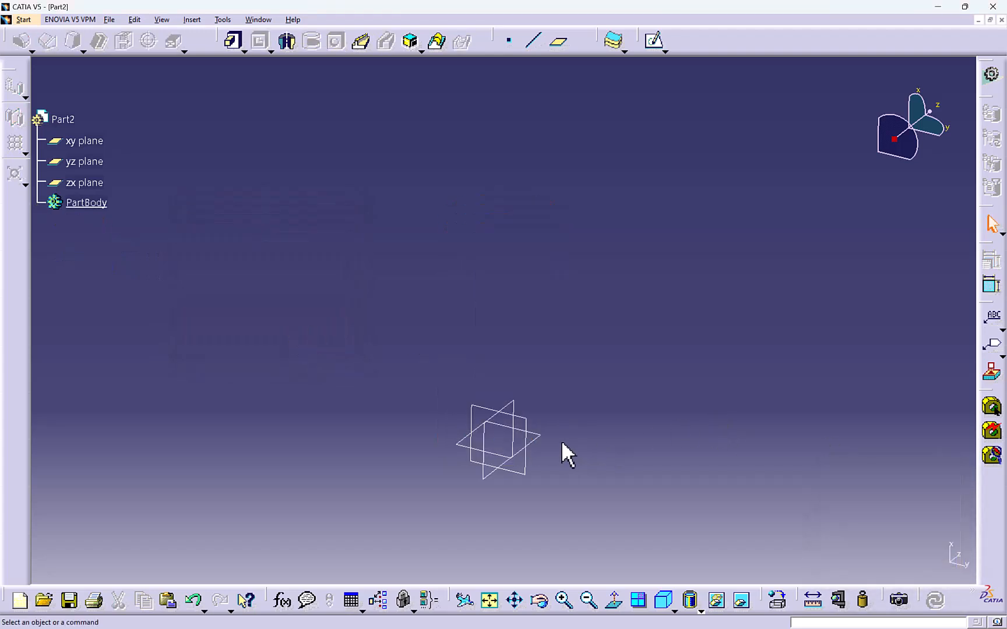
- Sketch a centred rectangle about the origin on the yz plane, larger than the plane symbol, and finish the sketch
left_click(655, 41)
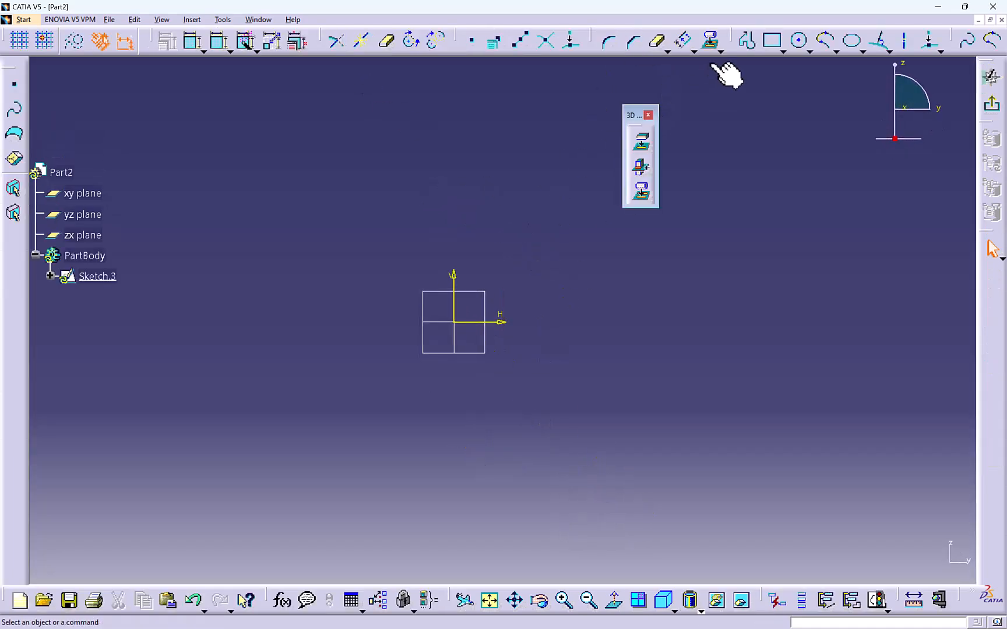
left_click(784, 52)
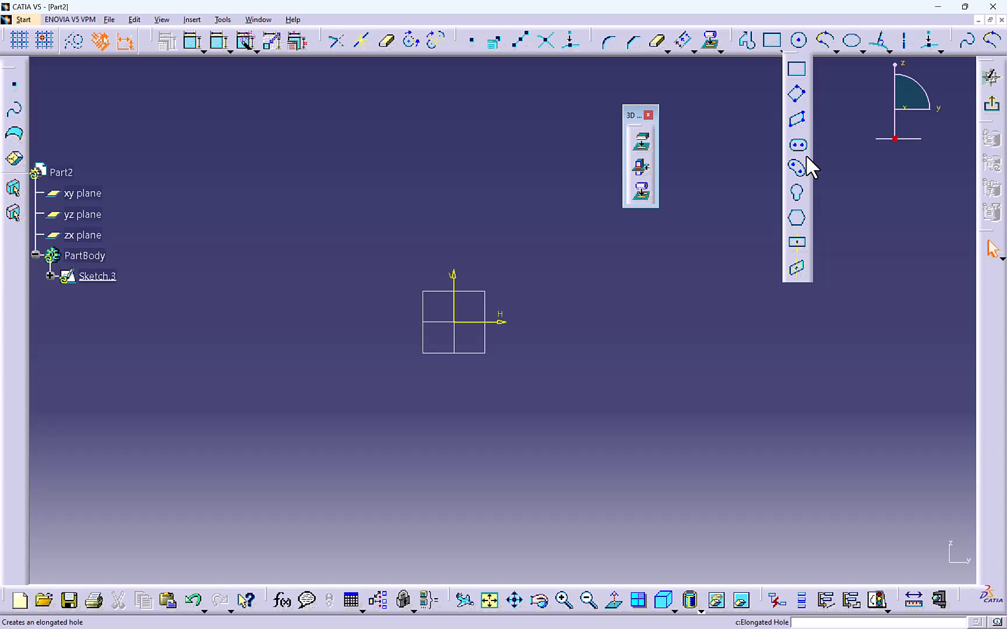
left_click(796, 242)
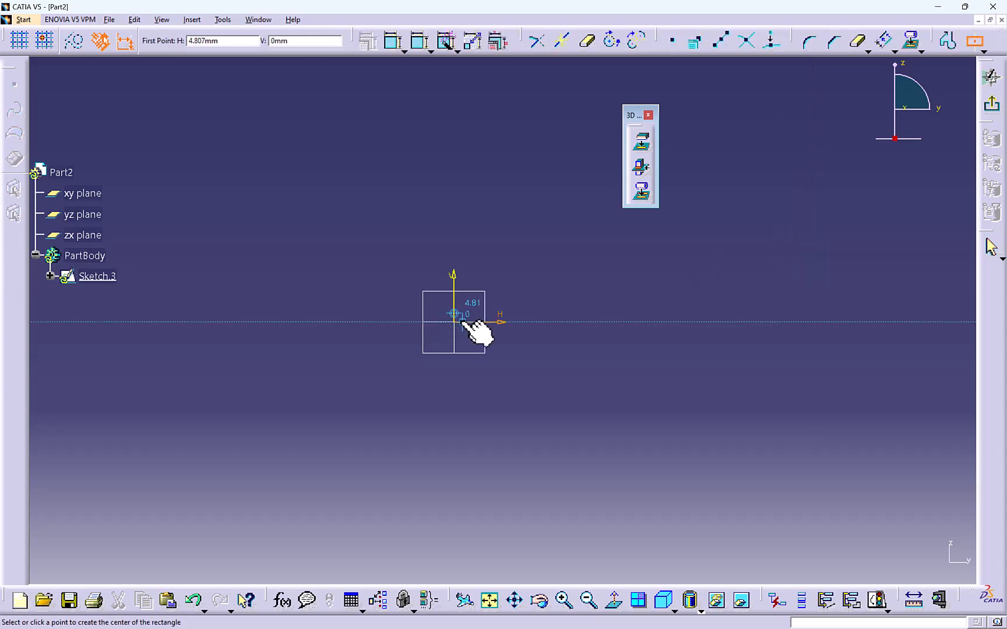
left_click(453, 320)
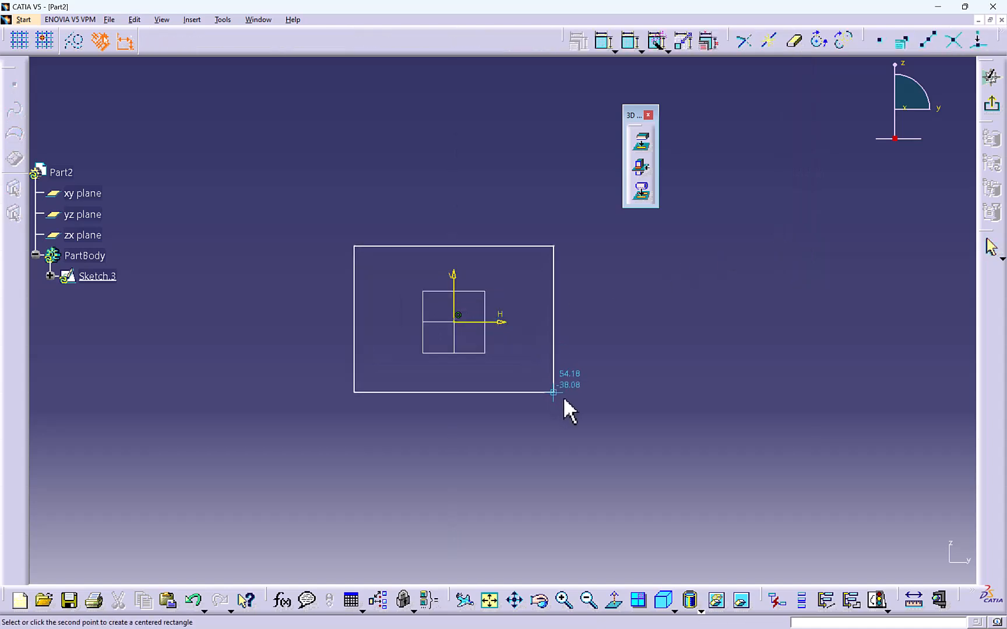
left_click(569, 401)
left_click(994, 108)
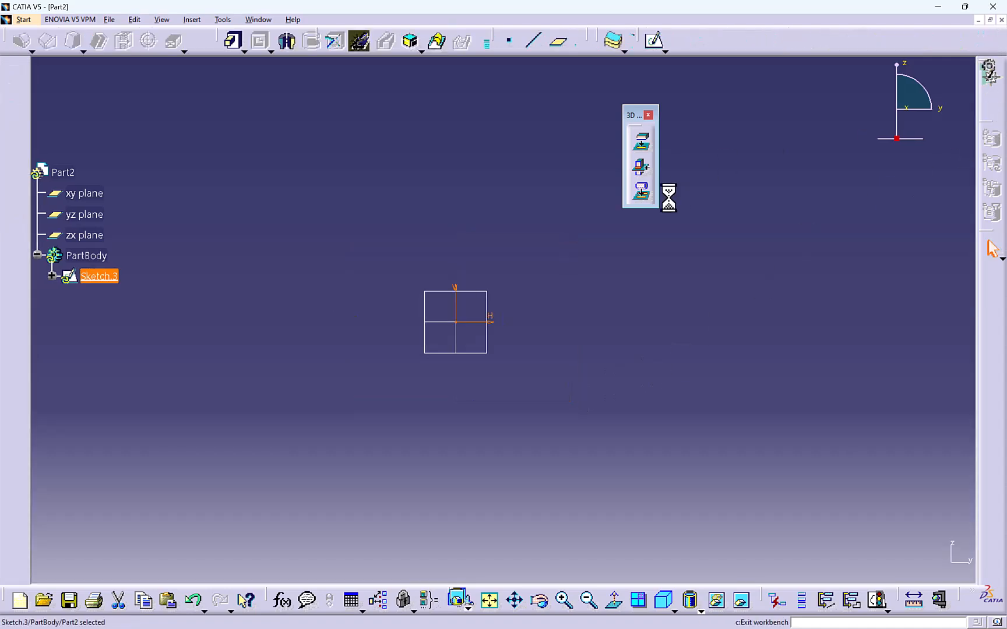
- Extrude the rectangle upward into a thin plate and open a new sketch on its upper face
left_click(232, 41)
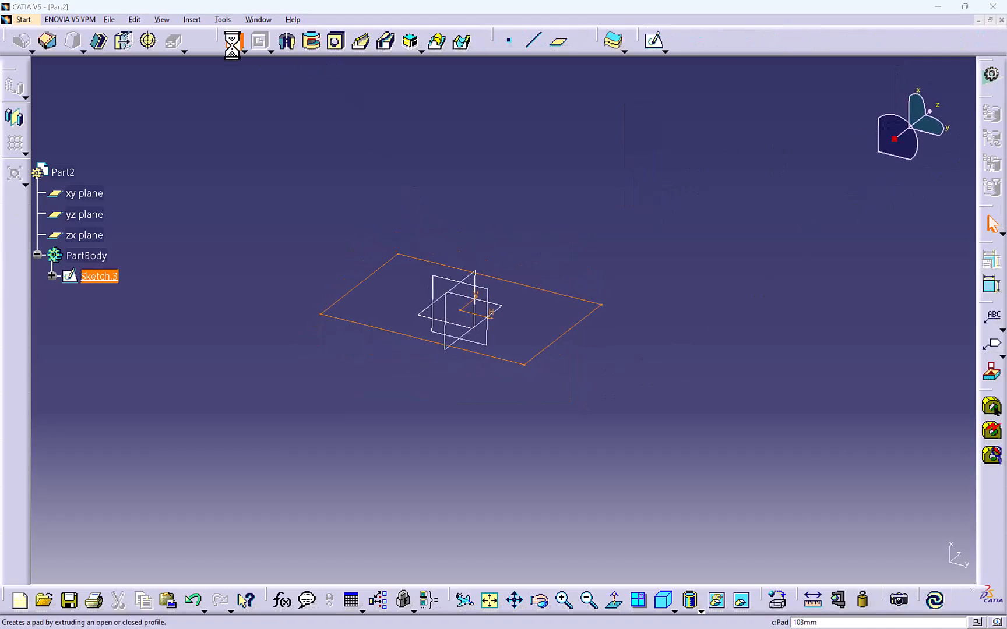
left_click_drag(475, 140, 467, 291)
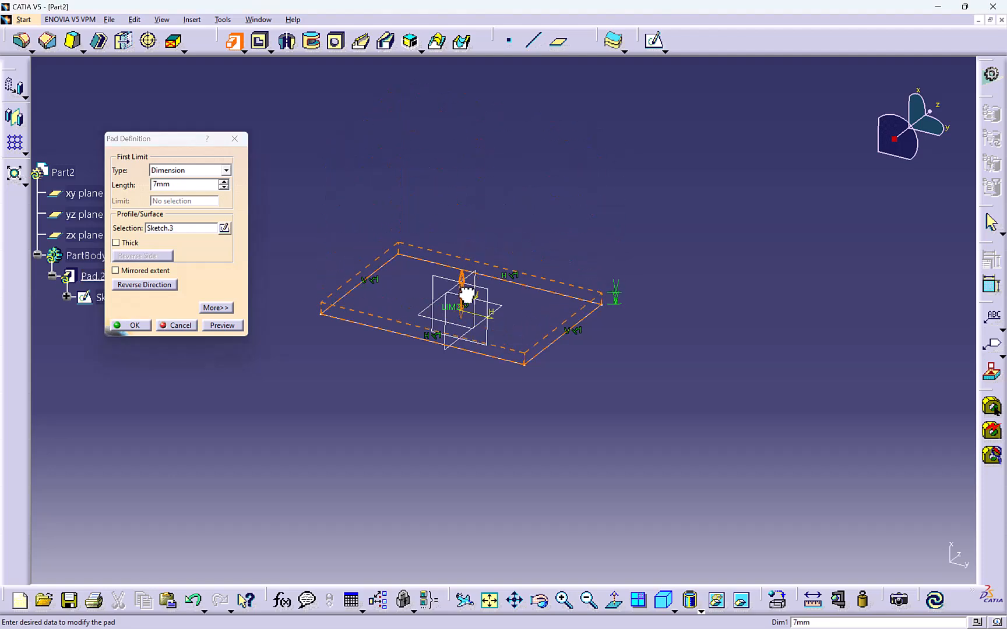
left_click(132, 325)
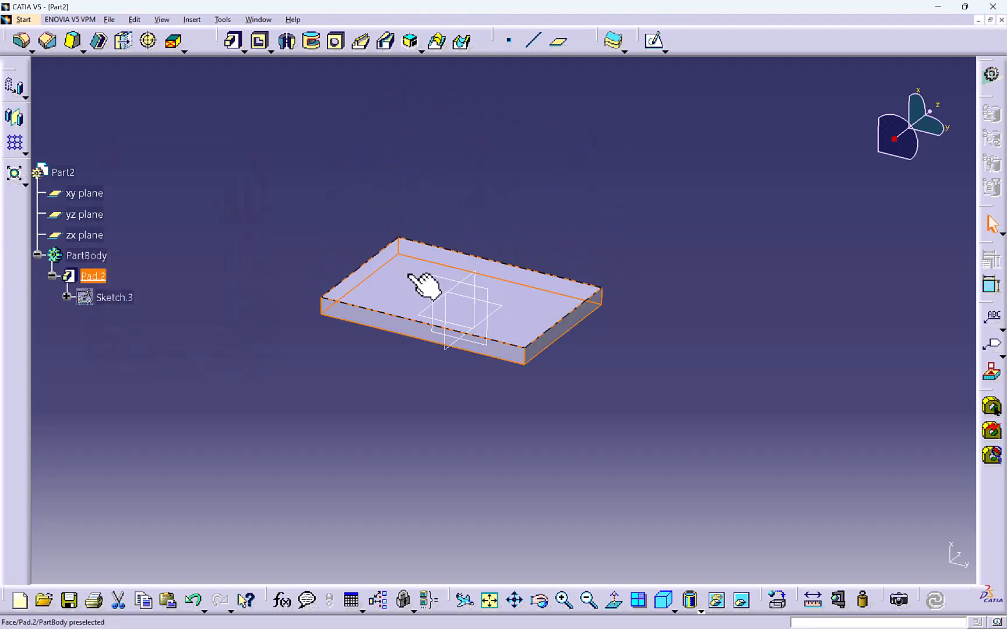
left_click(655, 45)
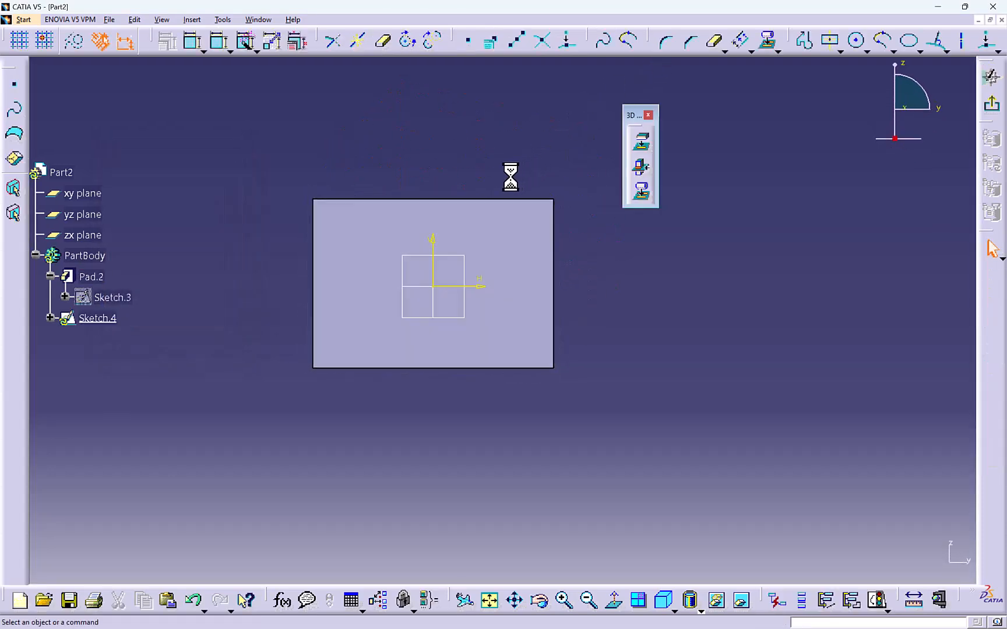
- Sketch a centred rectangle about the origin on the plate's upper face, smaller than the plate, and exit the sketch
left_click(830, 41)
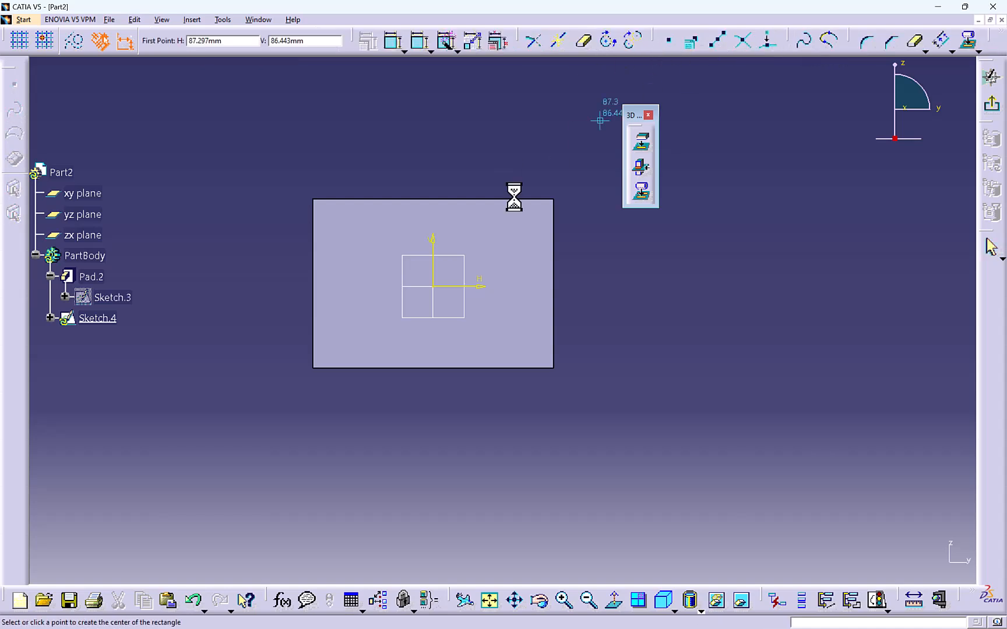
left_click(433, 286)
left_click(491, 342)
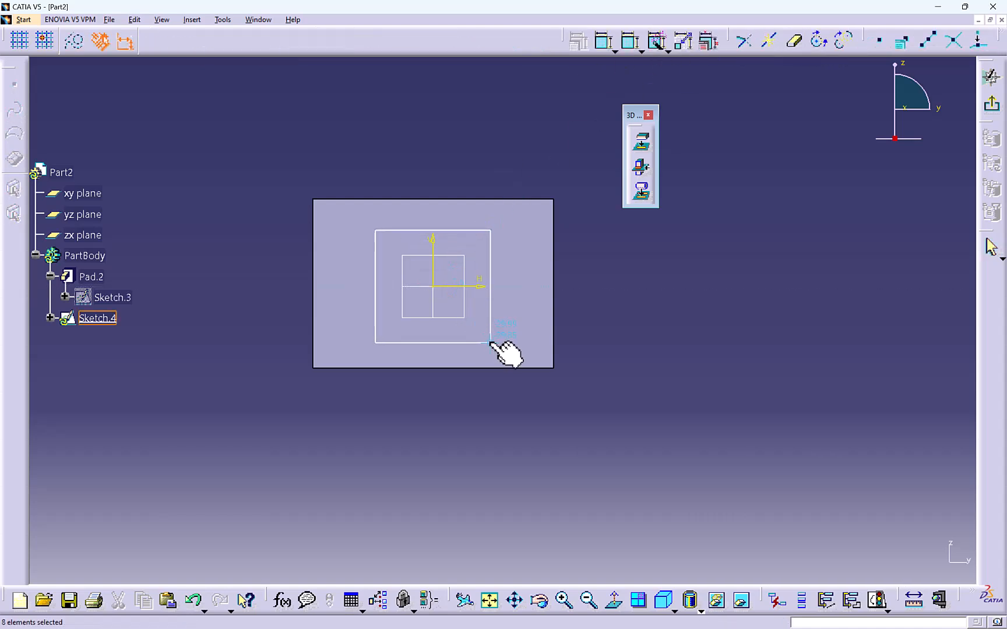
left_click(992, 108)
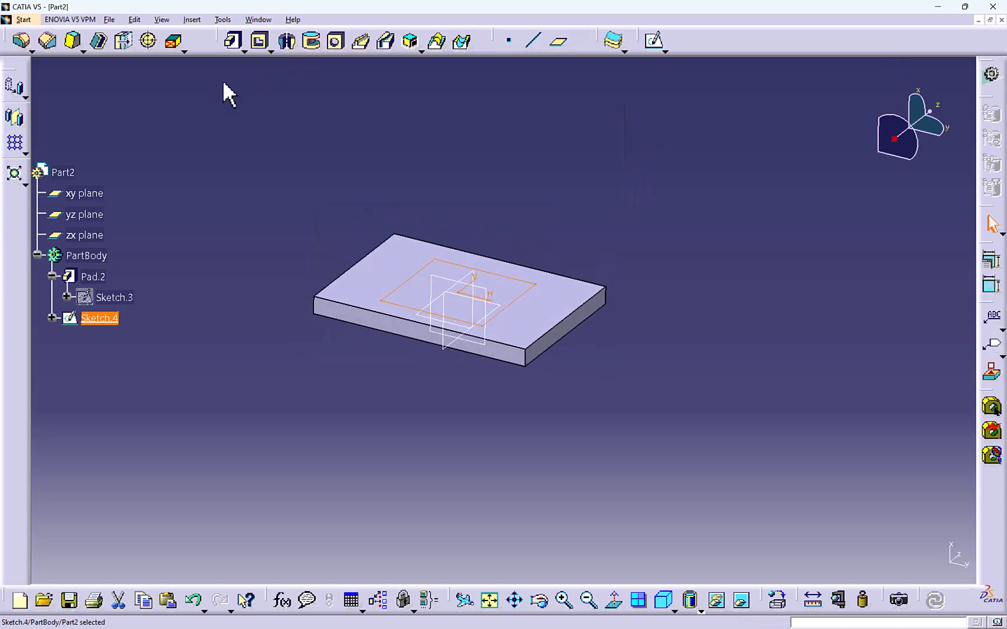
- Extrude the rectangle with mirrored extent so the block sticks out both above and below the plate
left_click(235, 43)
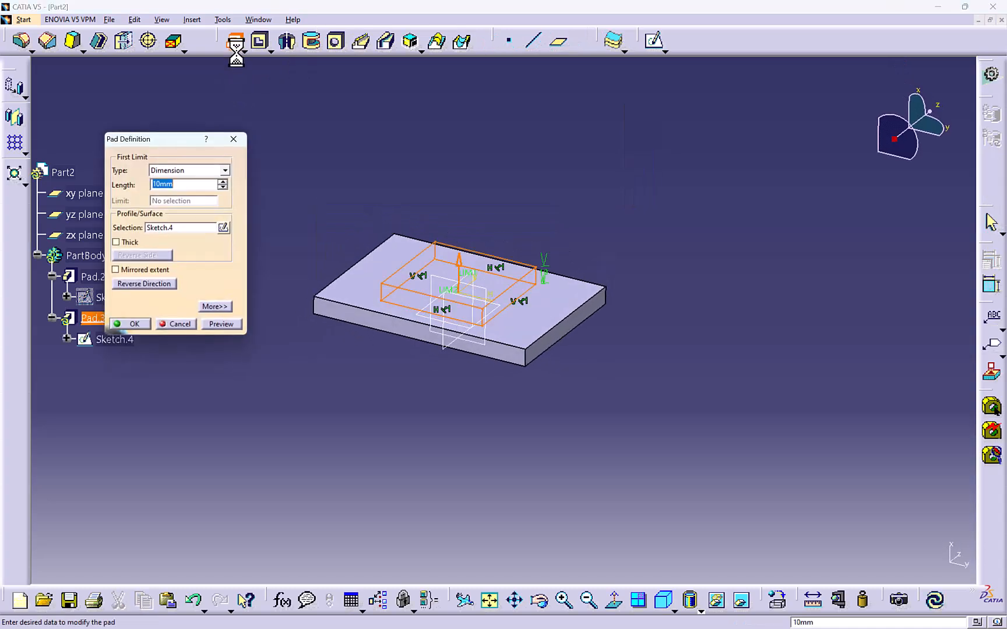
left_click(116, 270)
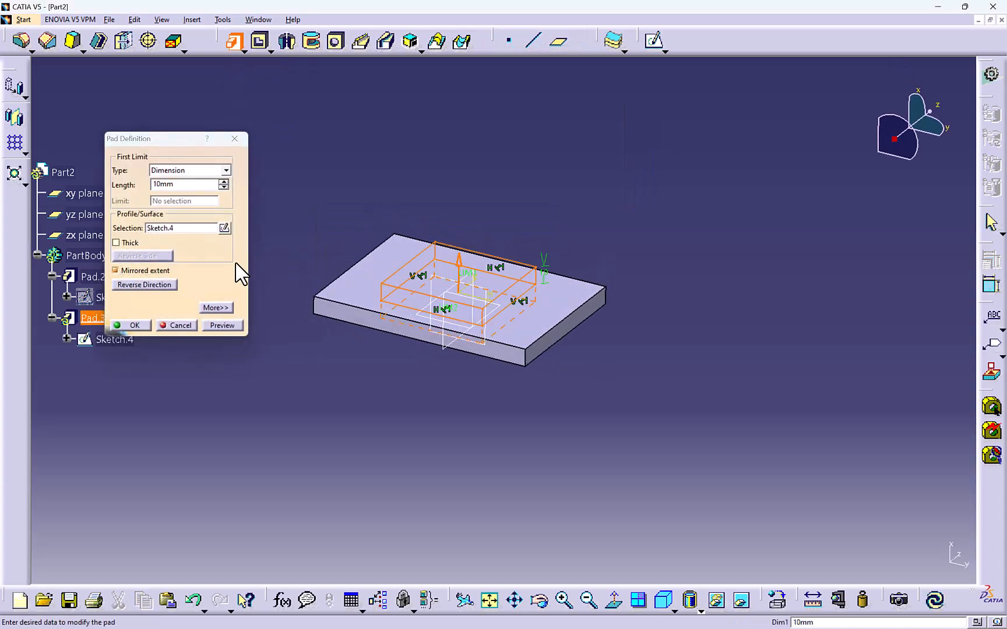
left_click(223, 181)
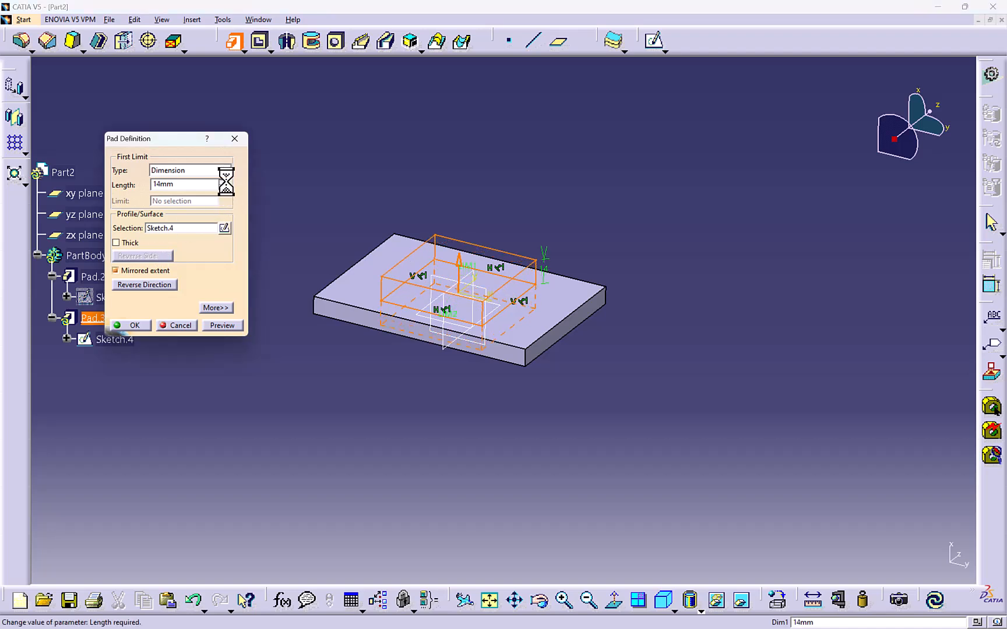
left_click(223, 181)
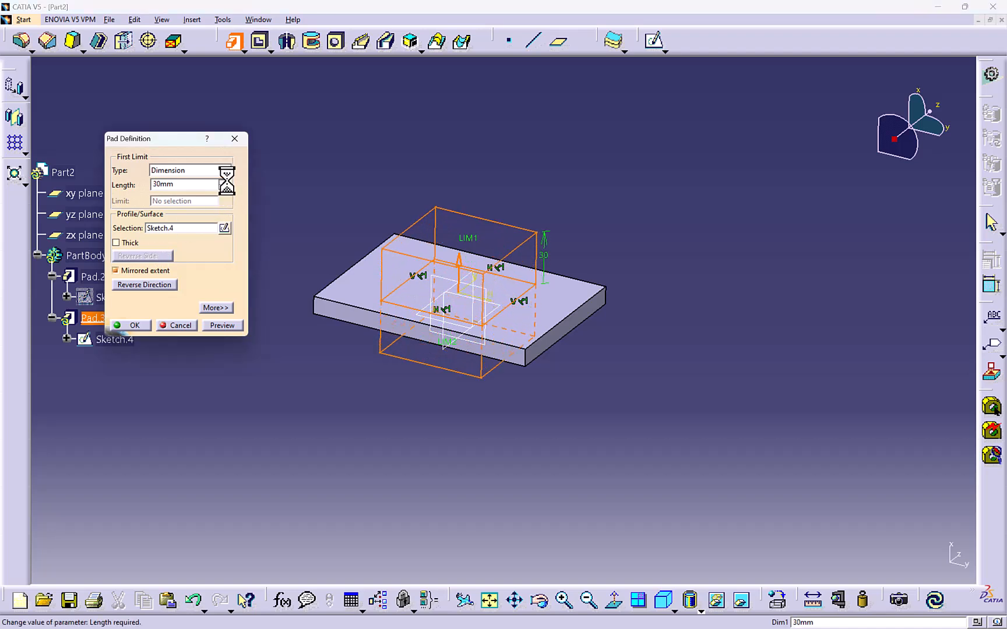
left_click(132, 325)
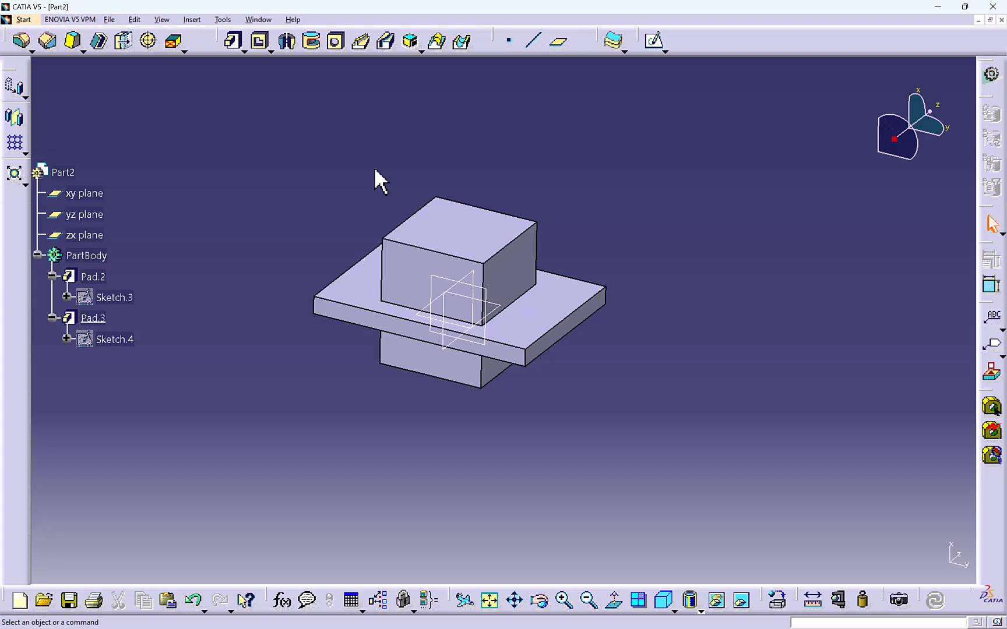
- Open a sketch on the plate's upper face and intersect one side face of the block with the sketch plane
left_click(356, 296)
left_click(653, 40)
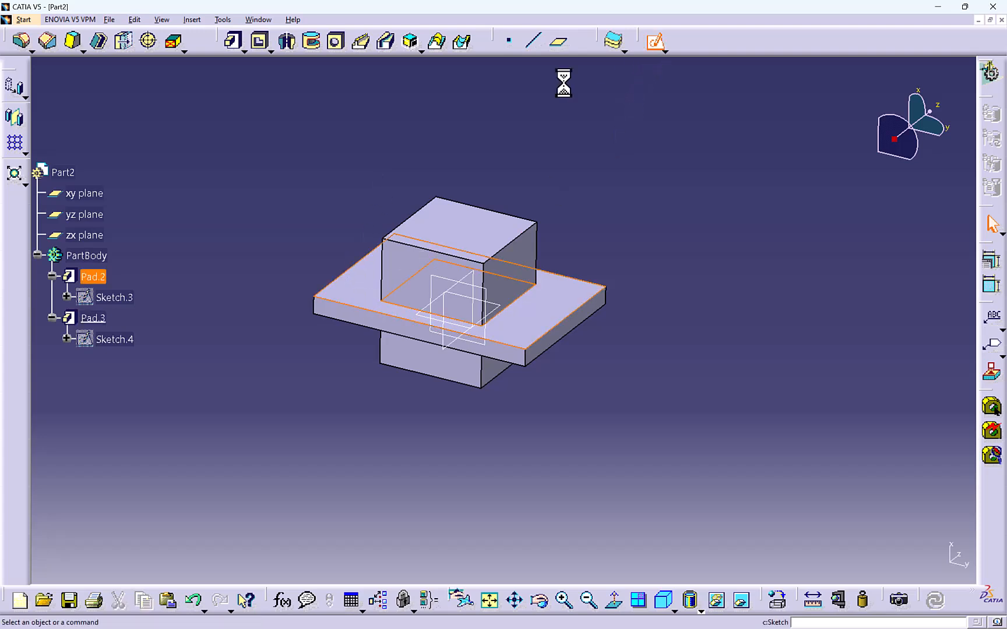
mouse_move(378, 297)
middle_mouse_down()
mouse_move(476, 243)
mouse_move(508, 277)
mouse_move(518, 271)
middle_mouse_up()
left_click(641, 171)
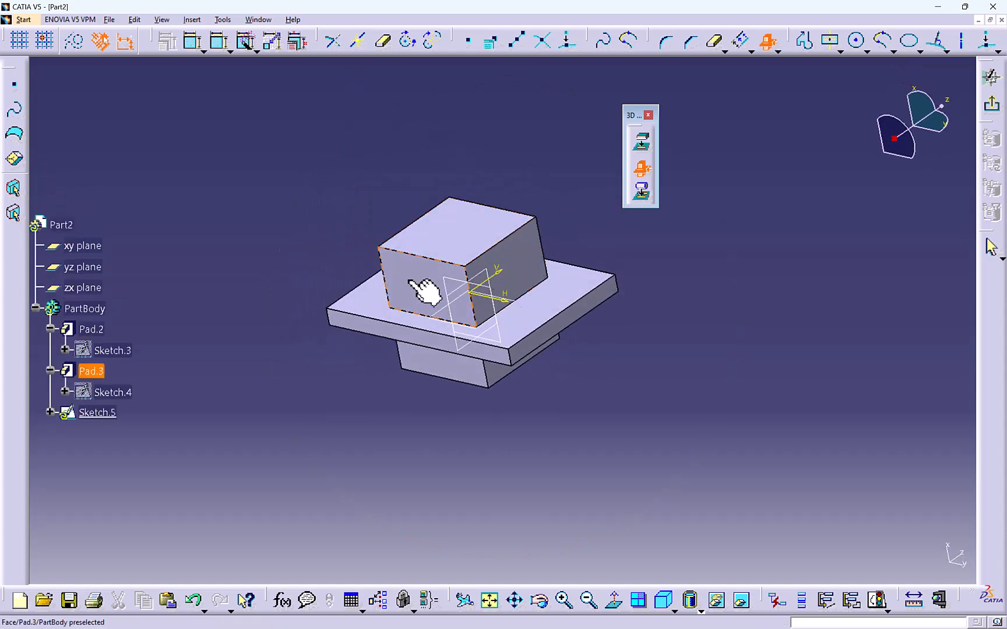
middle_click_drag(427, 291, 461, 259)
left_click(415, 299)
- Intersect the block's remaining side faces with the sketch plane to complete the rectangular outline
middle_click_drag(298, 293, 452, 344)
middle_click_drag(339, 331, 315, 322)
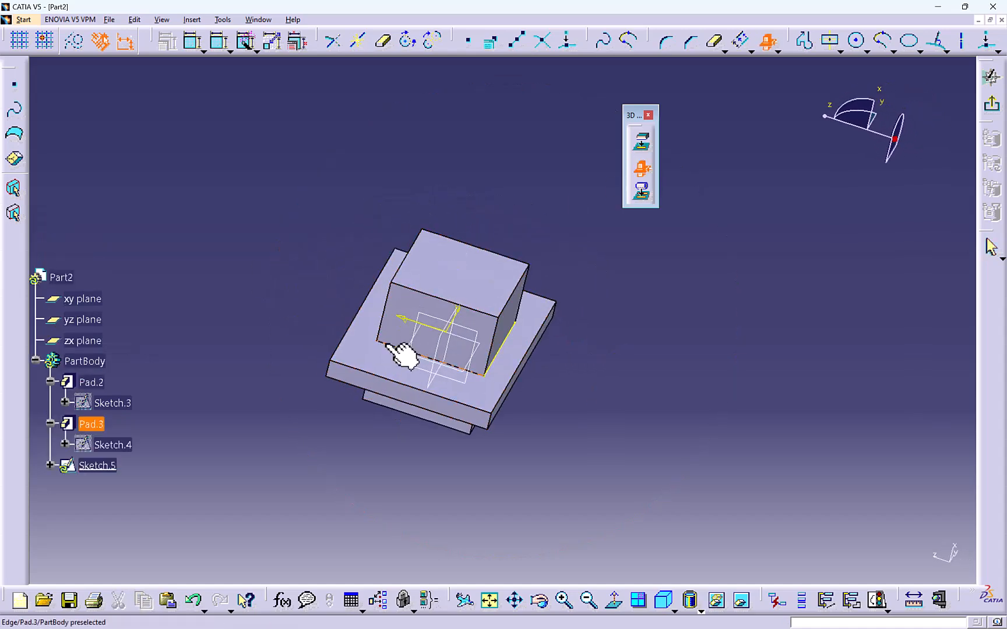
left_click(404, 356)
mouse_move(319, 274)
middle_mouse_down()
mouse_move(410, 378)
mouse_move(443, 356)
middle_mouse_up()
left_click(640, 168)
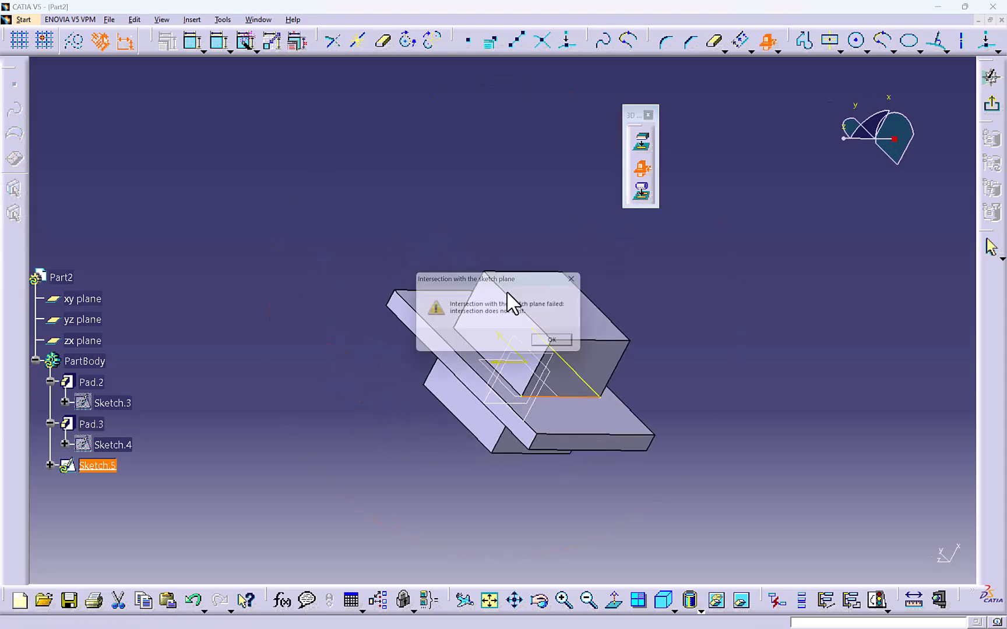
left_click(560, 343)
left_click(495, 350)
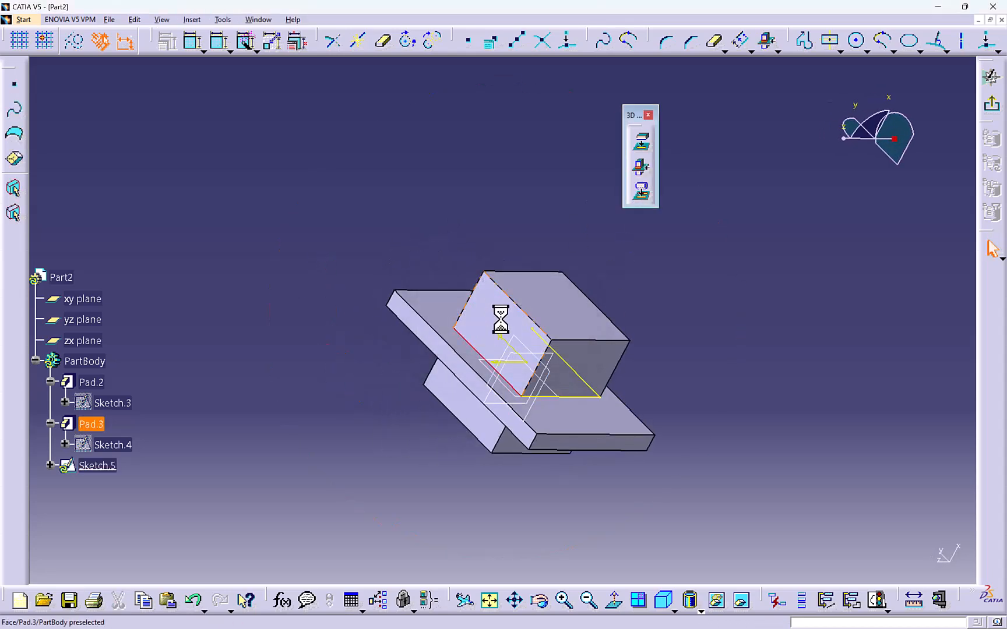
left_click(640, 167)
left_click(330, 262)
mouse_move(330, 265)
middle_mouse_down()
mouse_move(357, 412)
mouse_move(604, 387)
mouse_move(618, 273)
middle_mouse_up()
left_click(640, 169)
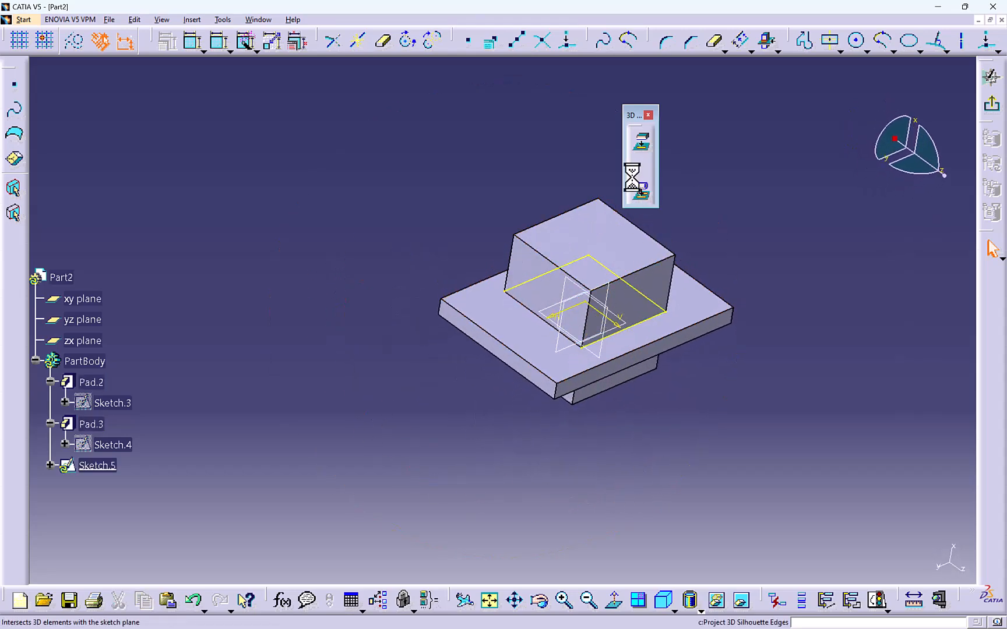
left_click(528, 307)
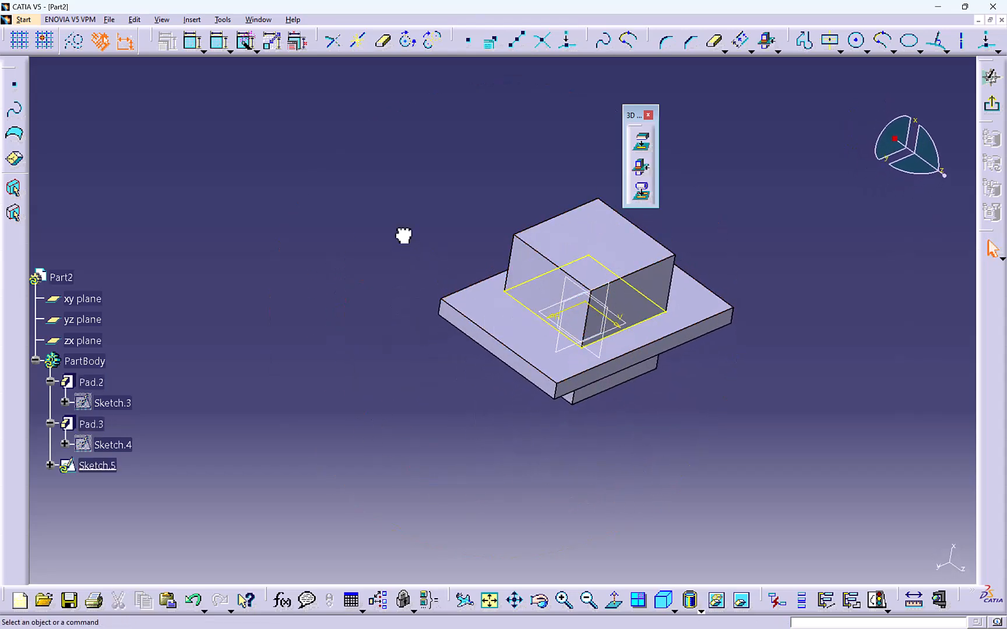
- Dock the floating 3D geometry toolbar alongside the other vertical sketcher toolbars
mouse_move(404, 233)
middle_mouse_down()
mouse_move(298, 236)
mouse_move(436, 226)
mouse_move(254, 207)
mouse_move(409, 364)
mouse_move(517, 301)
mouse_move(400, 225)
mouse_move(386, 227)
middle_mouse_up()
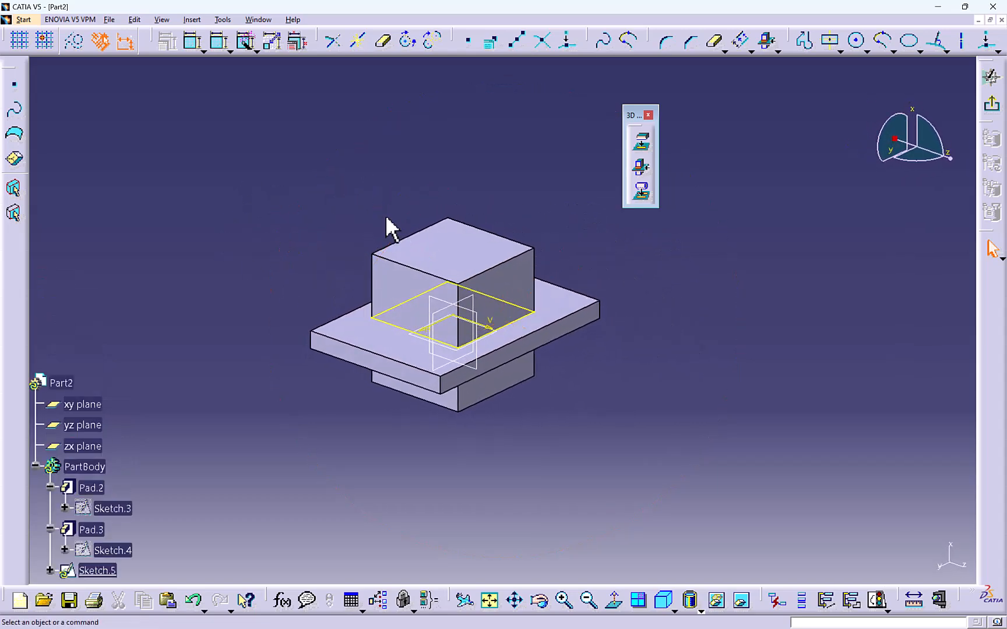
middle_click_drag(371, 184, 554, 200)
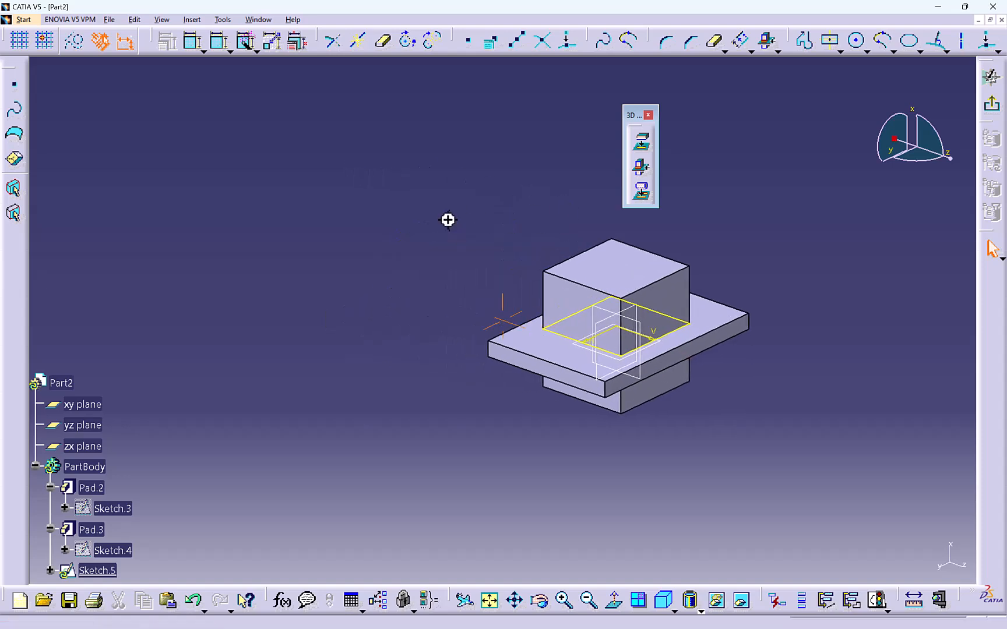
middle_click_drag(449, 220, 515, 199)
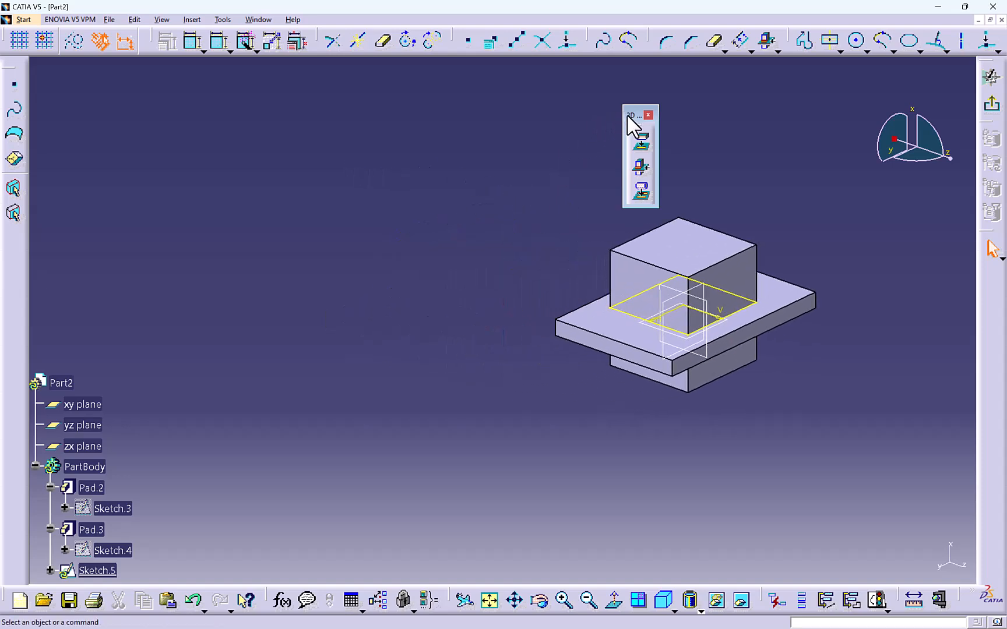
left_click_drag(24, 294, 10, 256)
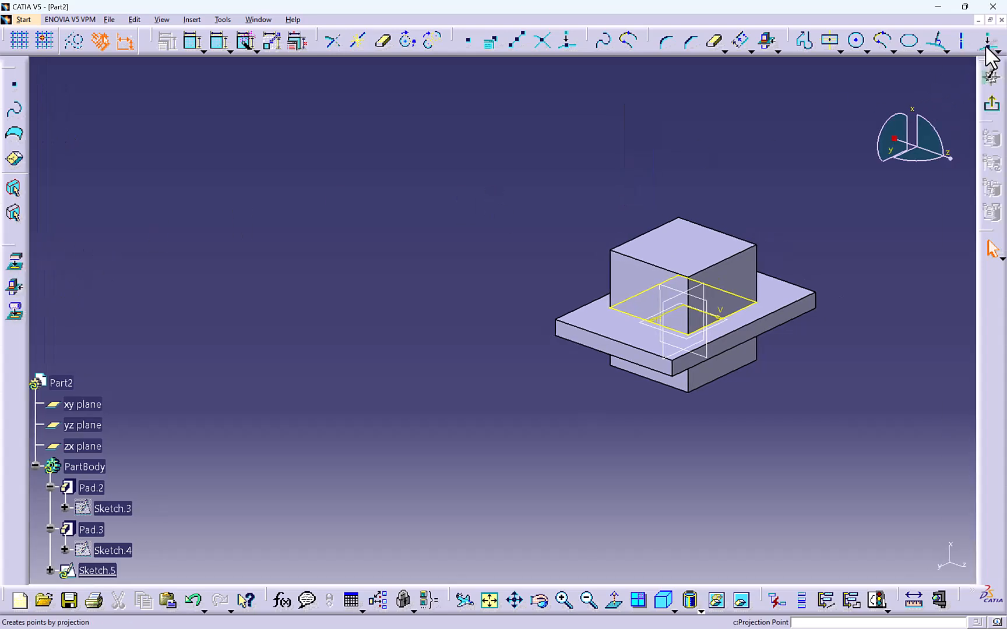
scroll(38, 289, "down", 5)
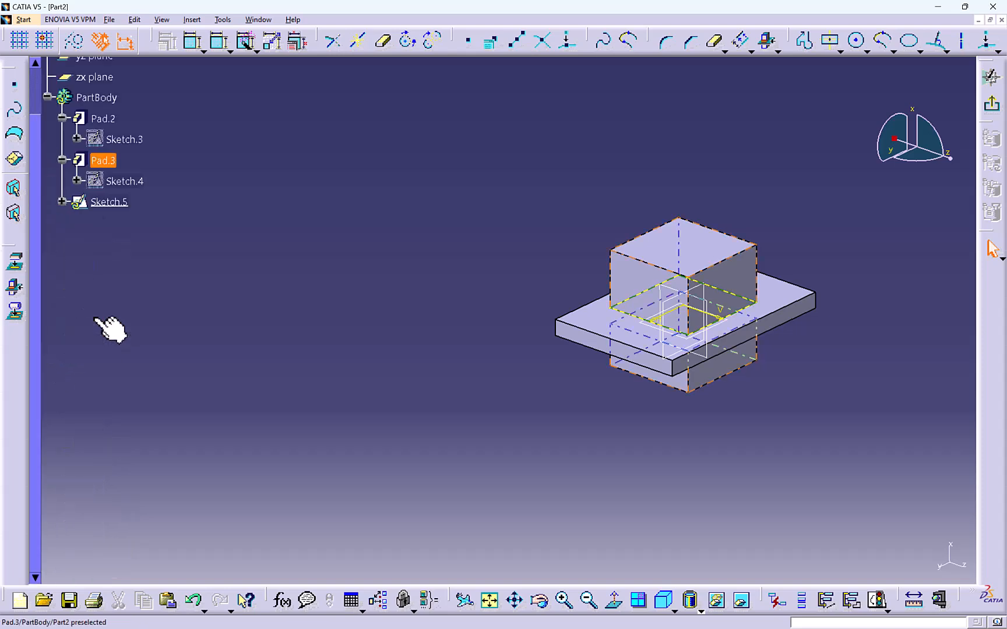
left_click(108, 201)
right_click(101, 164)
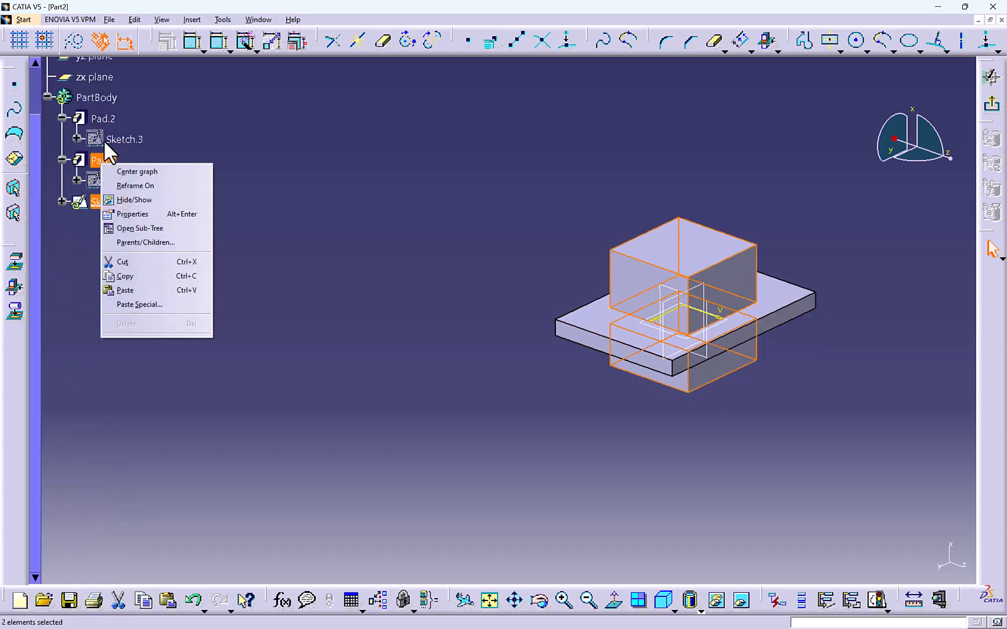
left_click(160, 144)
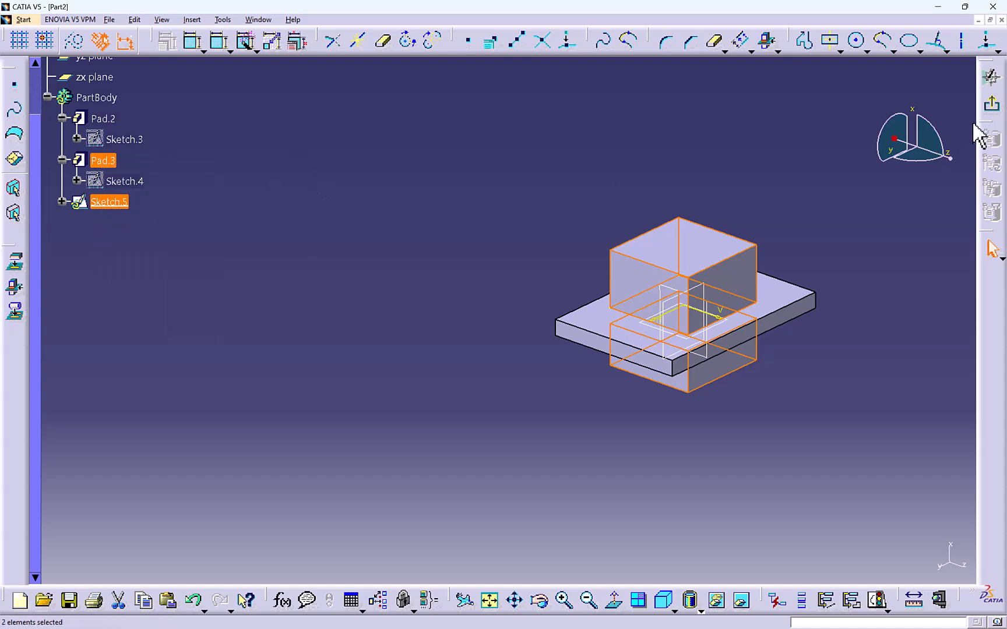
- Exit the sketch and delete both pads and the intersection sketch together with their children and aggregated elements
left_click(990, 106)
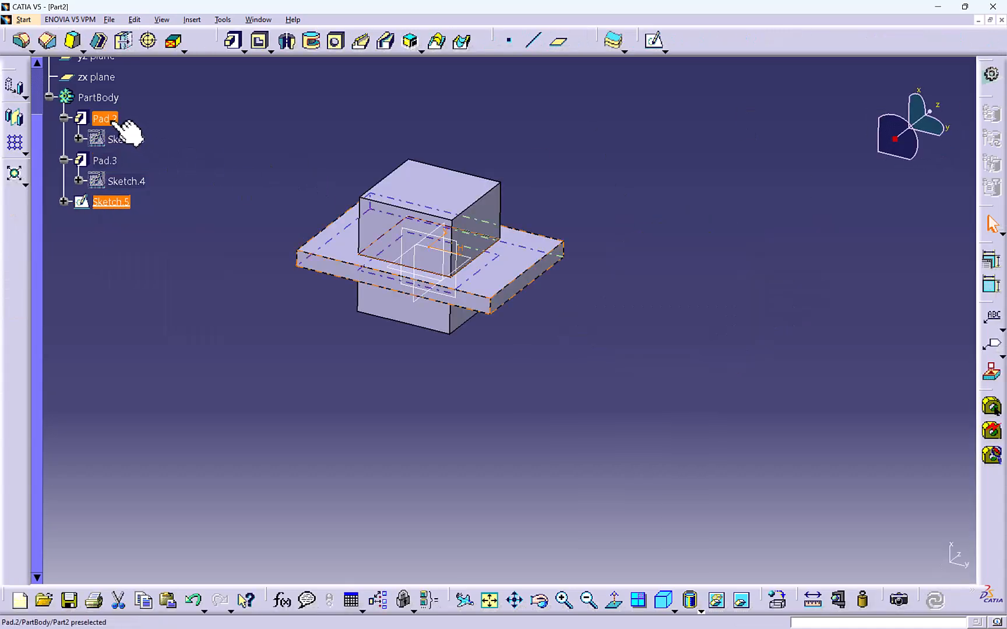
left_click(117, 120, "ctrl")
left_click(105, 160, "ctrl")
right_click(100, 198)
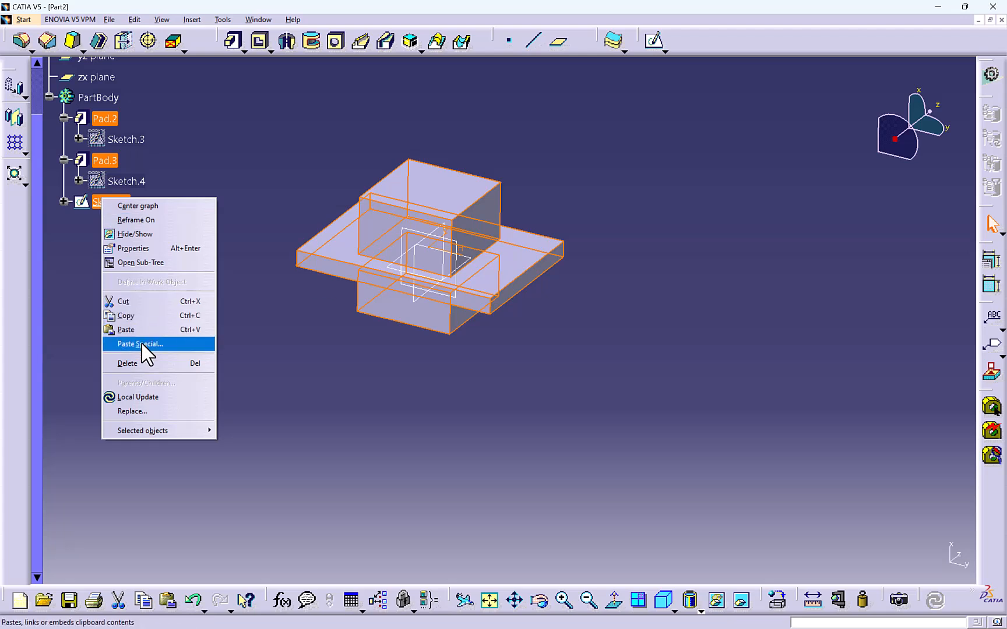
left_click(140, 363)
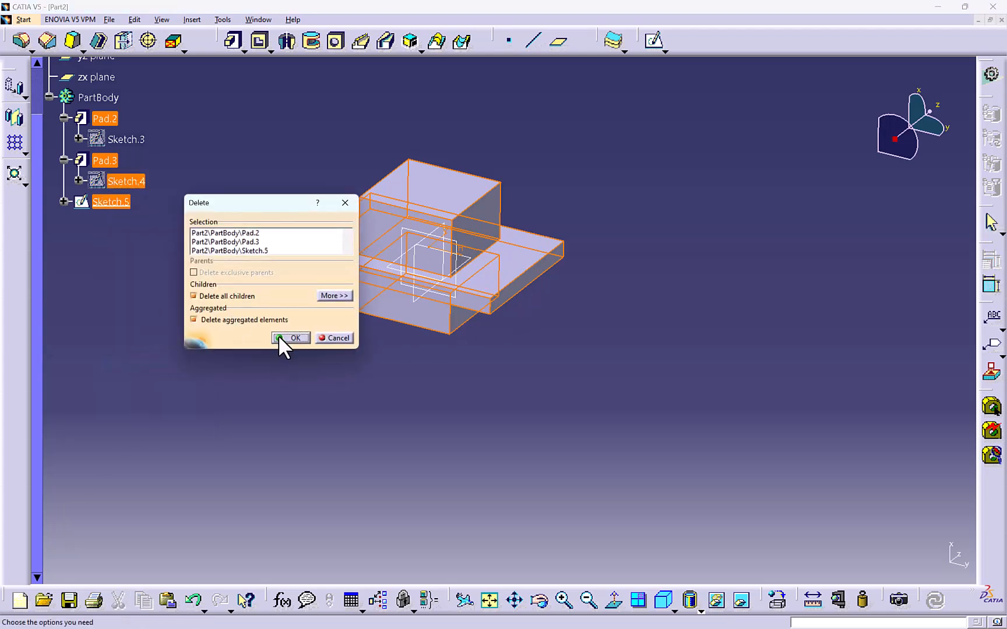
left_click(289, 339)
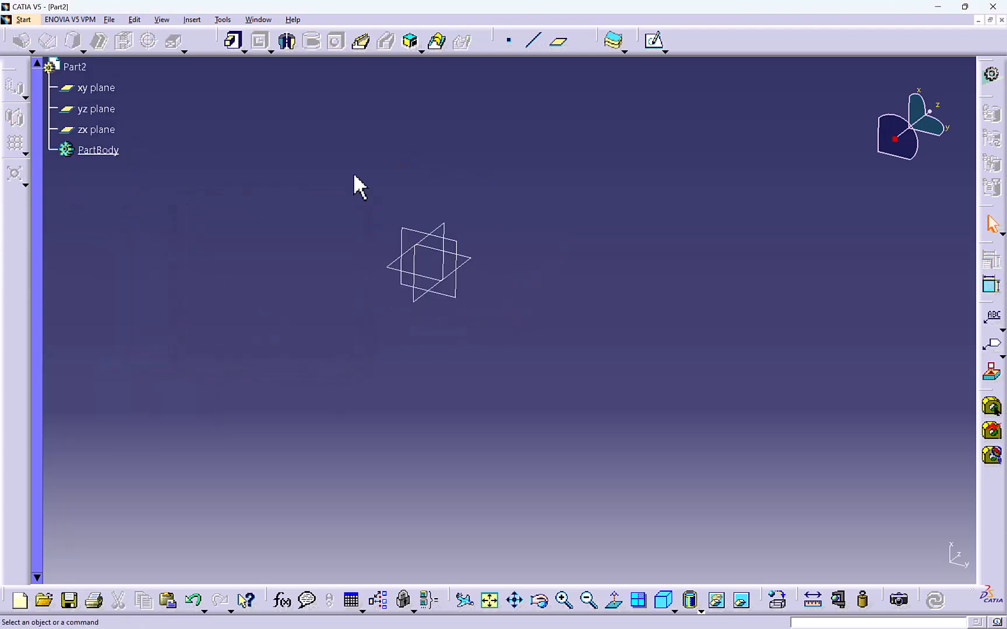
- Open a new sketch on the xy plane and undock the Sketch tools toolbar into the drawing area
left_click(653, 41)
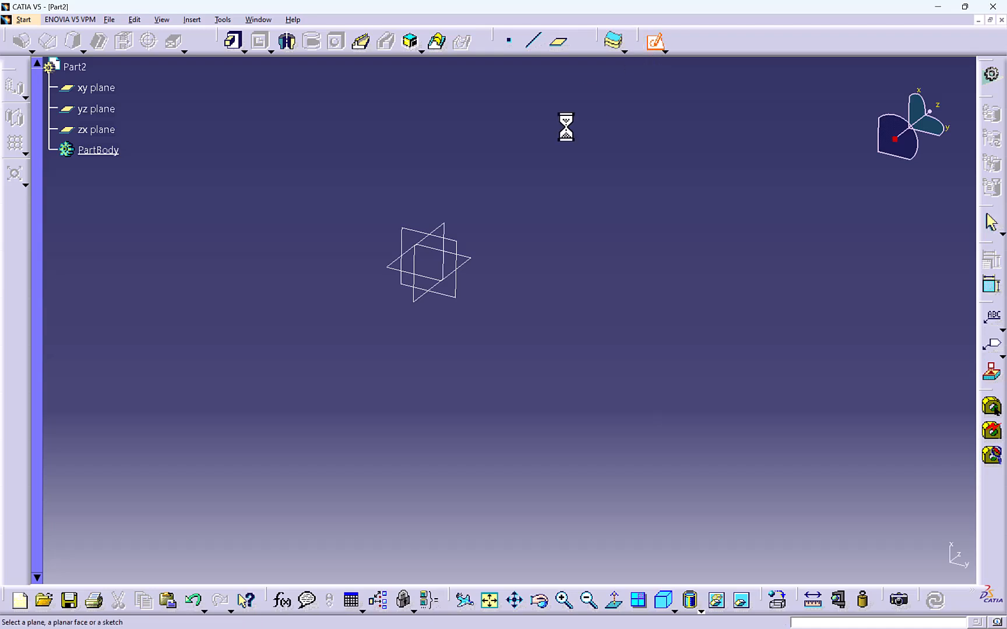
left_click(460, 251)
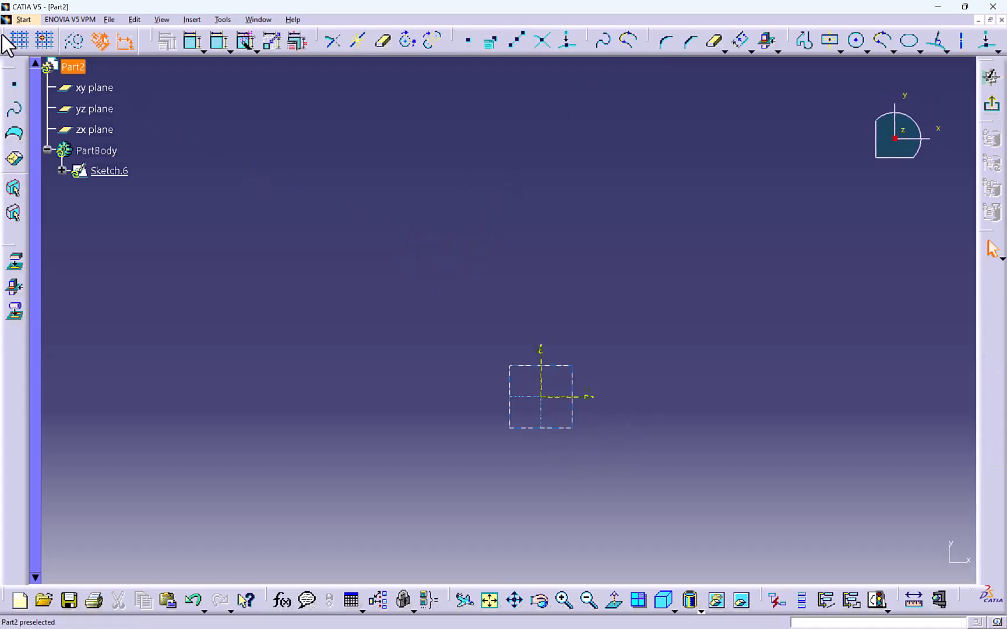
left_click_drag(6, 41, 245, 122)
mouse_move(399, 226)
middle_mouse_down()
mouse_move(386, 215)
mouse_move(401, 201)
mouse_move(395, 188)
middle_mouse_up()
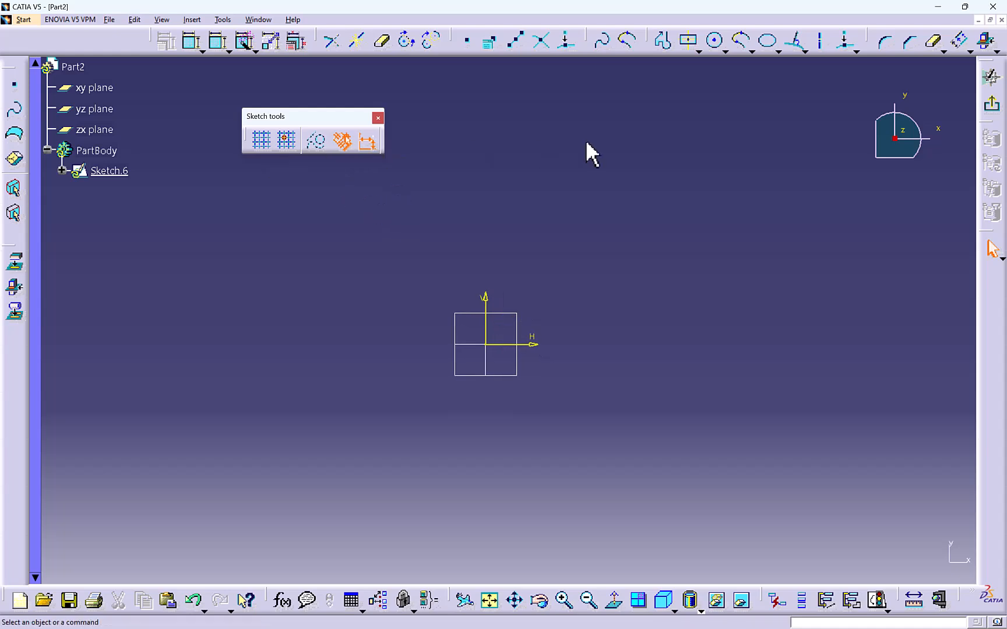
- Turn on construction mode and draw two concentric construction circles centred on the origin
left_click(316, 140)
left_click(715, 40)
left_click(486, 344)
left_click(572, 240)
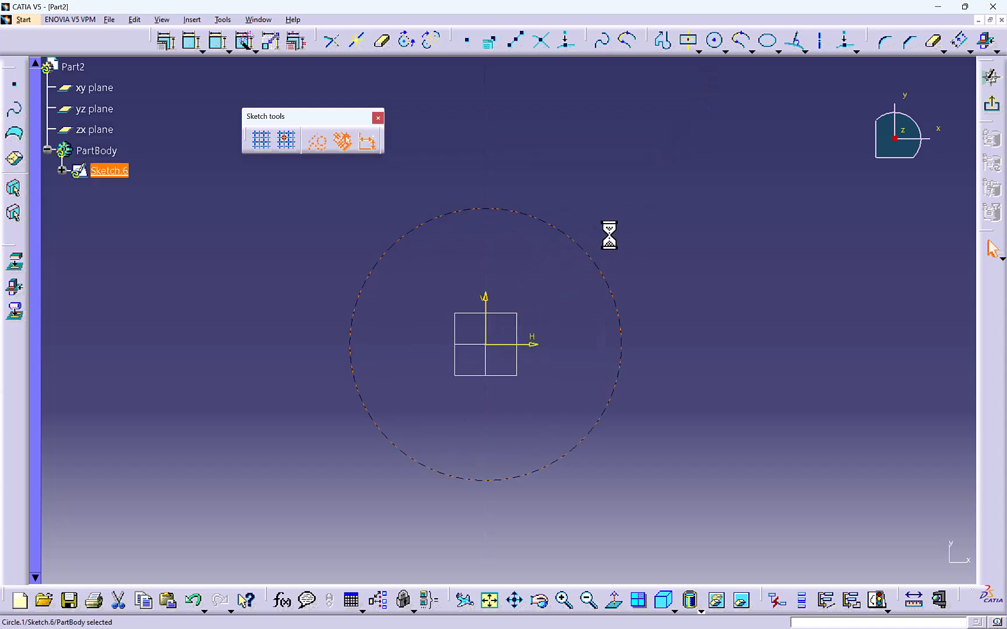
left_click(715, 42)
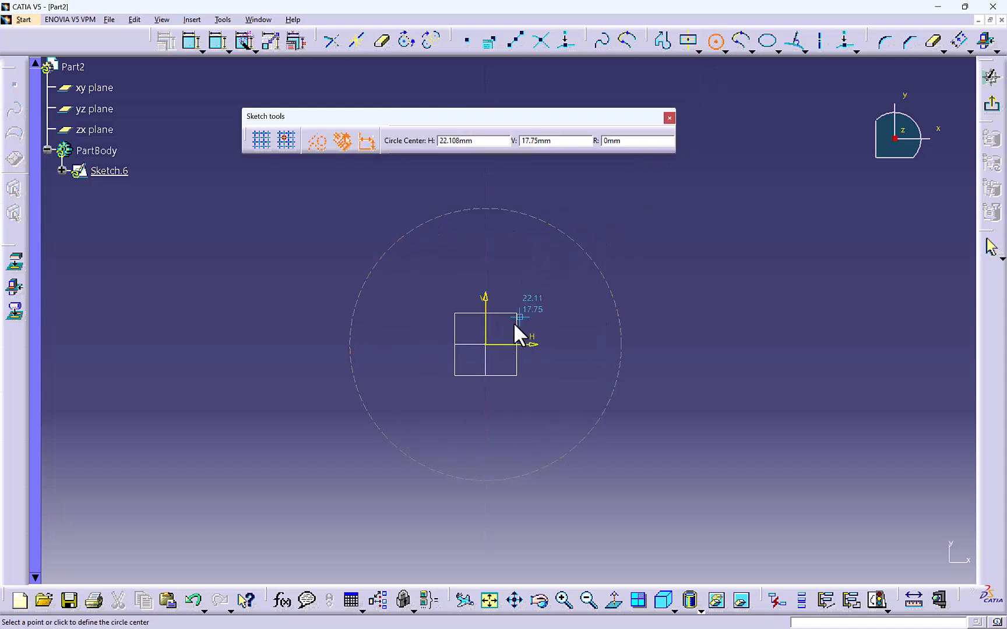
left_click(485, 344)
left_click(520, 265)
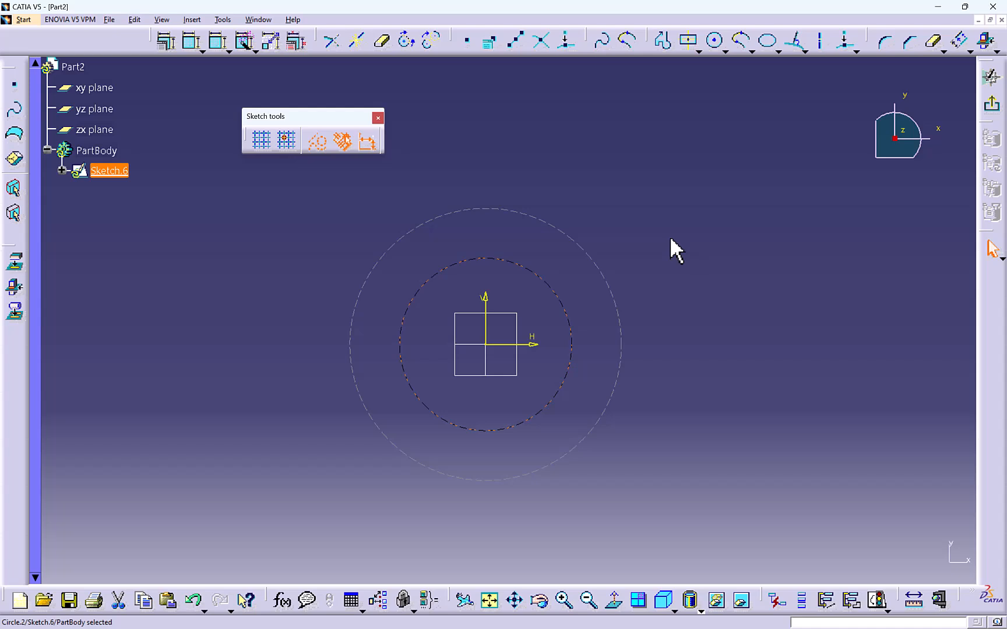
- Convert the inner construction circle to a standard element and do the same for the outer circle
left_click(317, 142)
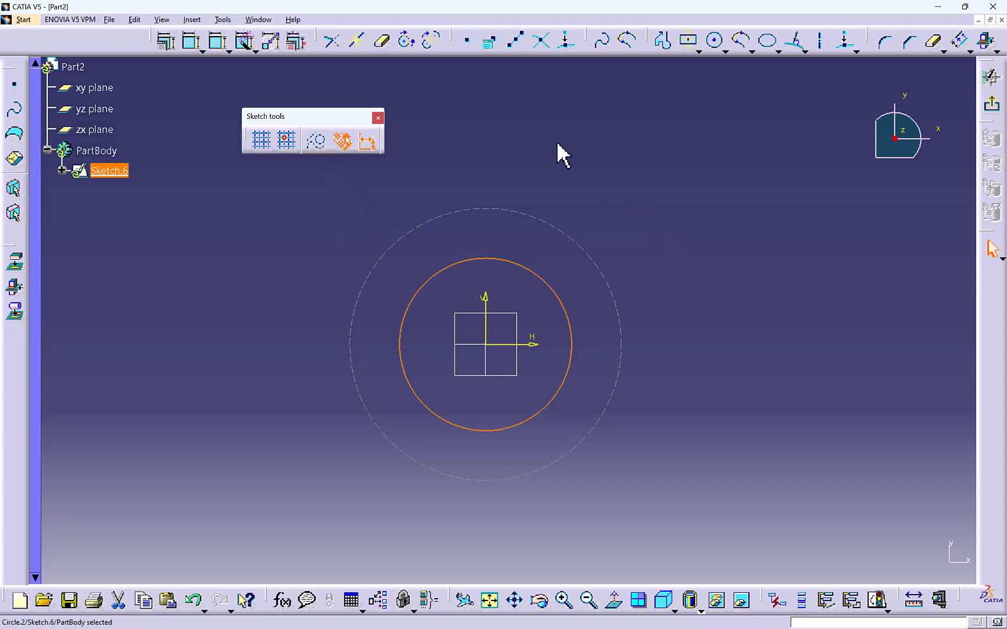
left_click(715, 41)
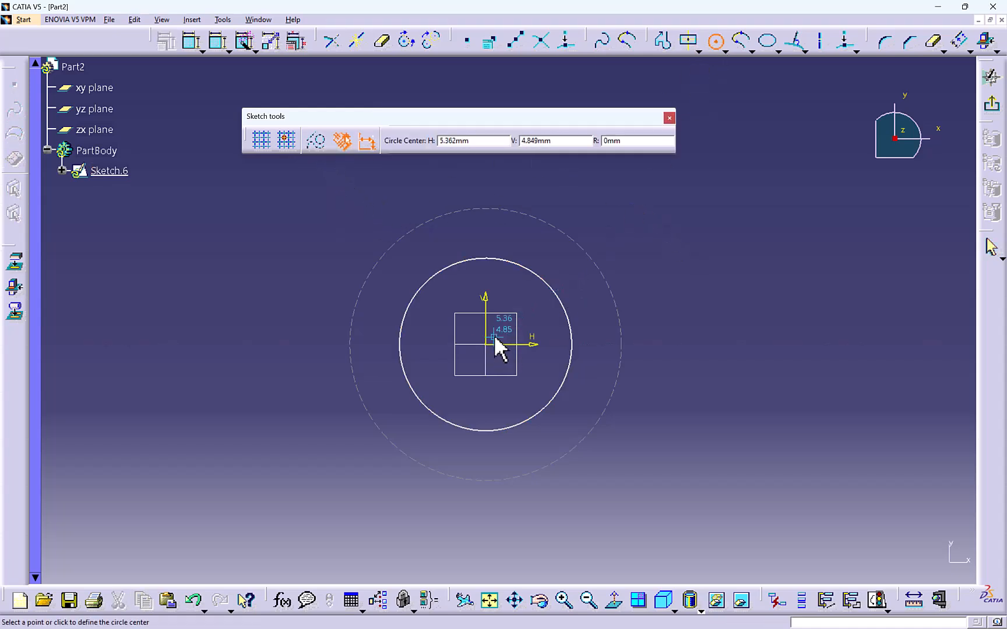
key("Escape")
left_click(551, 225)
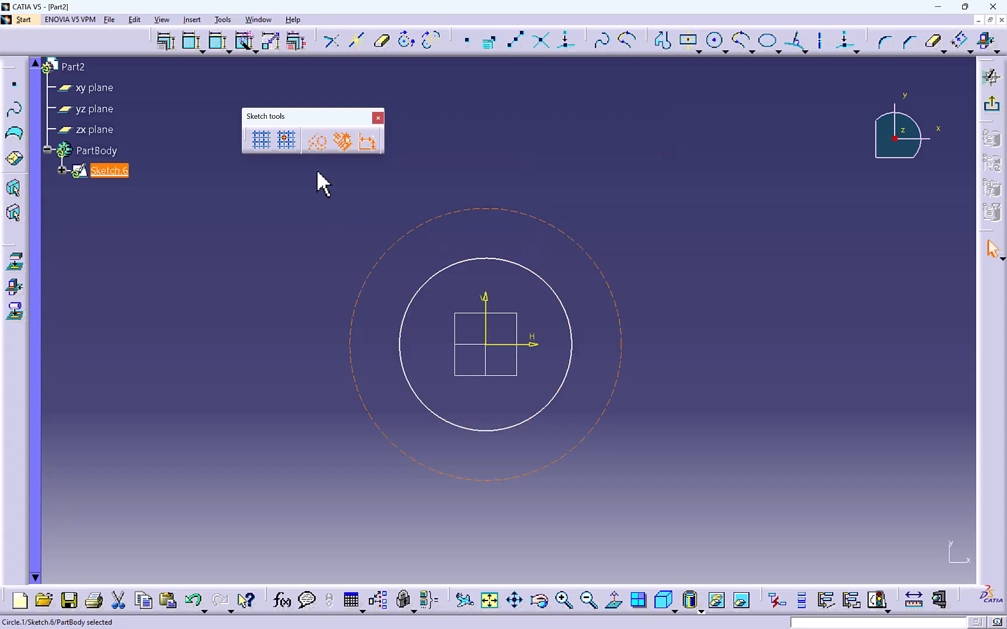
left_click(318, 146)
- Switch the inner circle back to a construction element and clear the selection
left_click(538, 275)
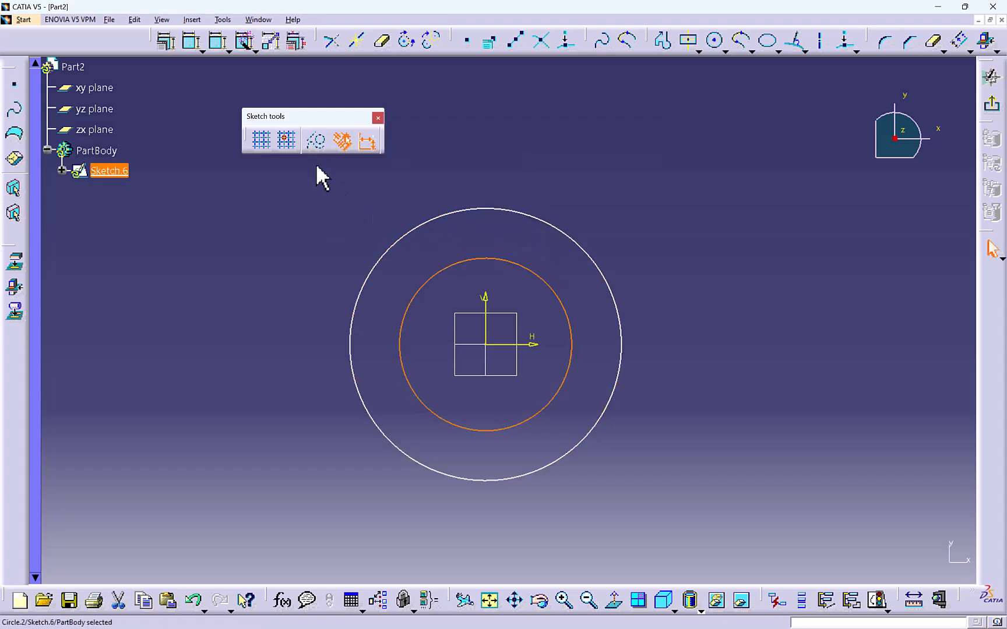
left_click(317, 142)
left_click(310, 216)
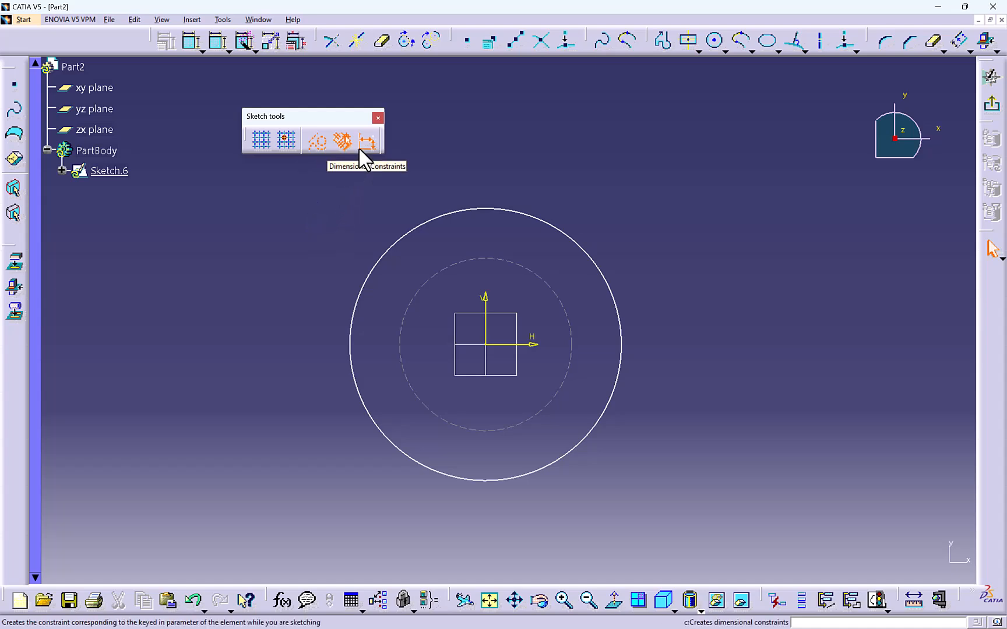
- Delete both concentric circles from the sketch
left_click_drag(784, 196, 261, 516)
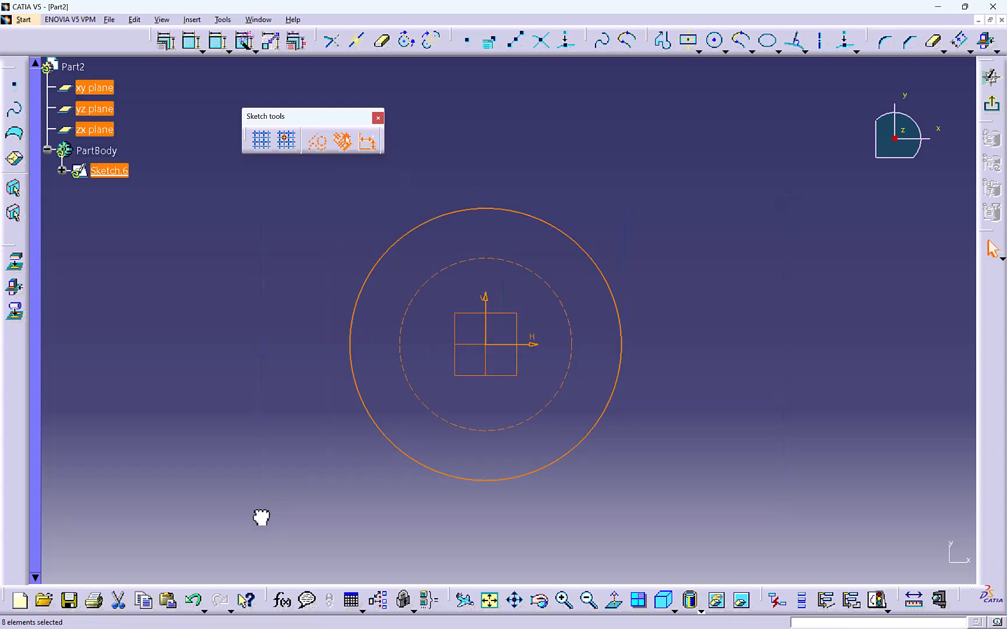
key("Delete")
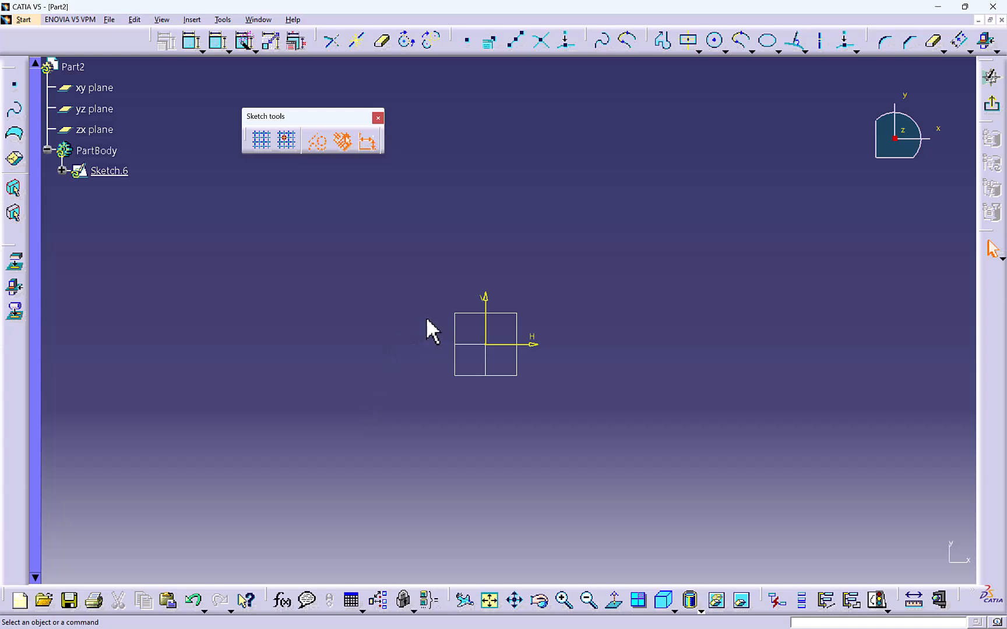
middle_click_drag(412, 269, 492, 266)
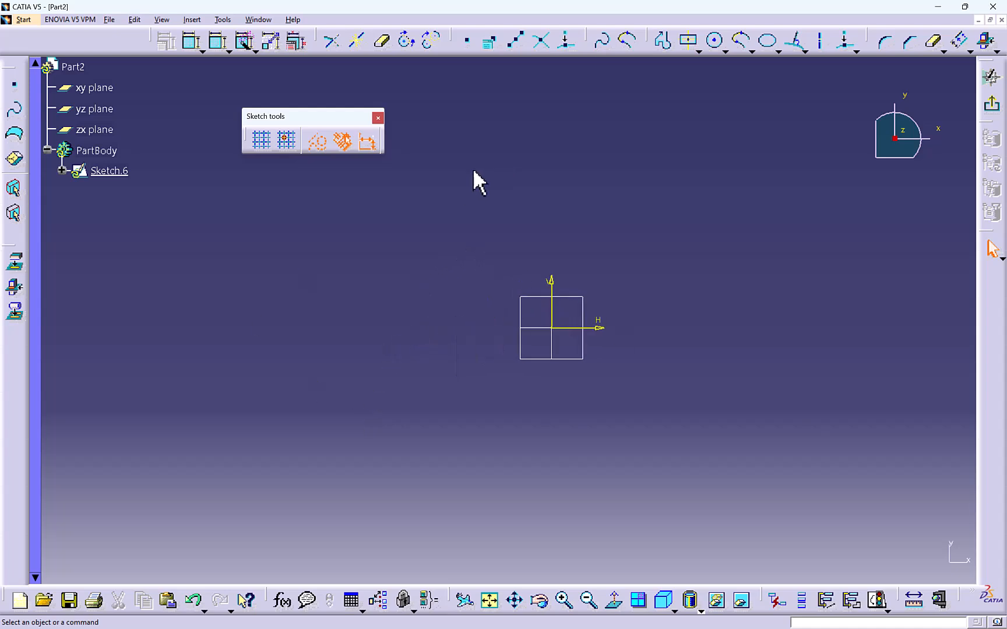
left_click(686, 40)
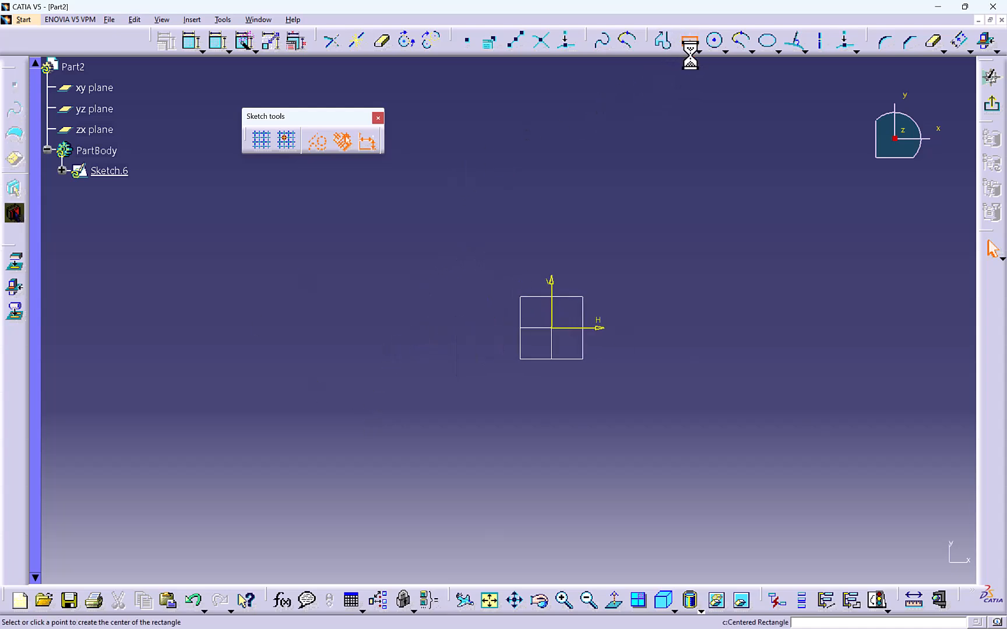
left_click(688, 180)
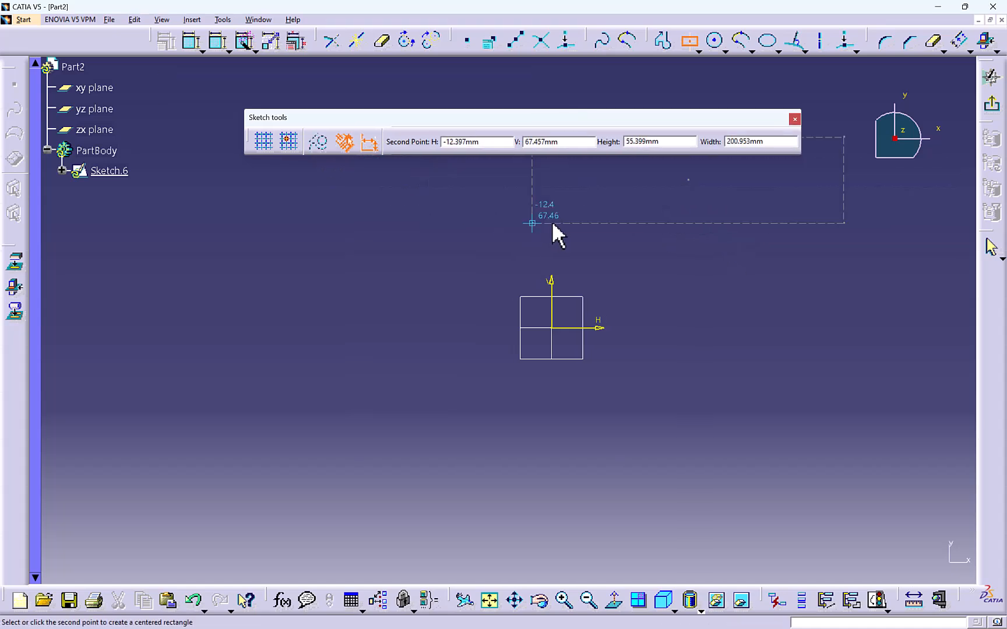
key("Escape")
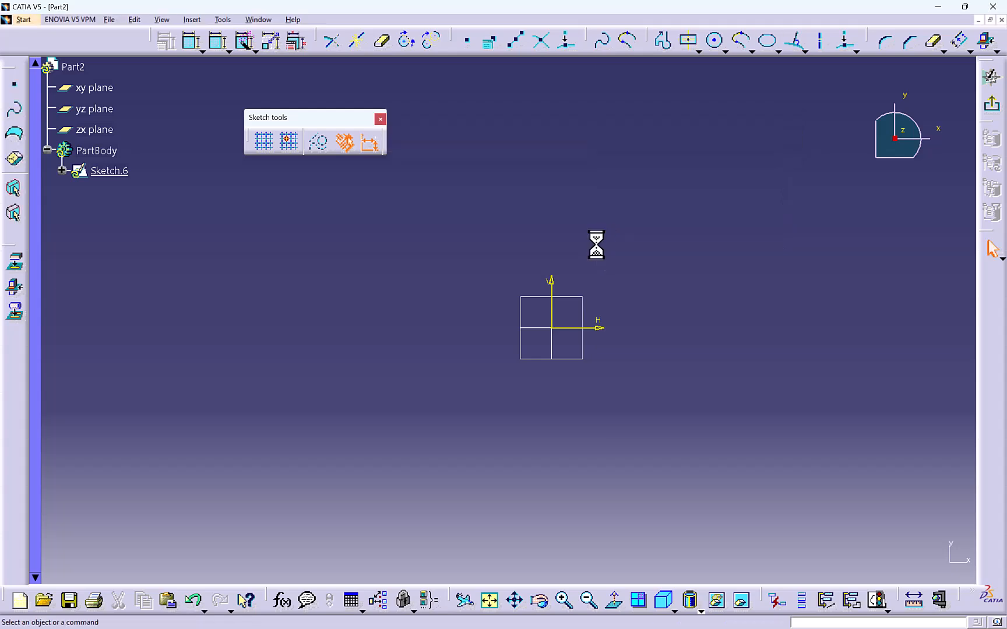
- Draw a centred rectangle in standard lines above and to the right of the sketch origin
left_click(688, 42)
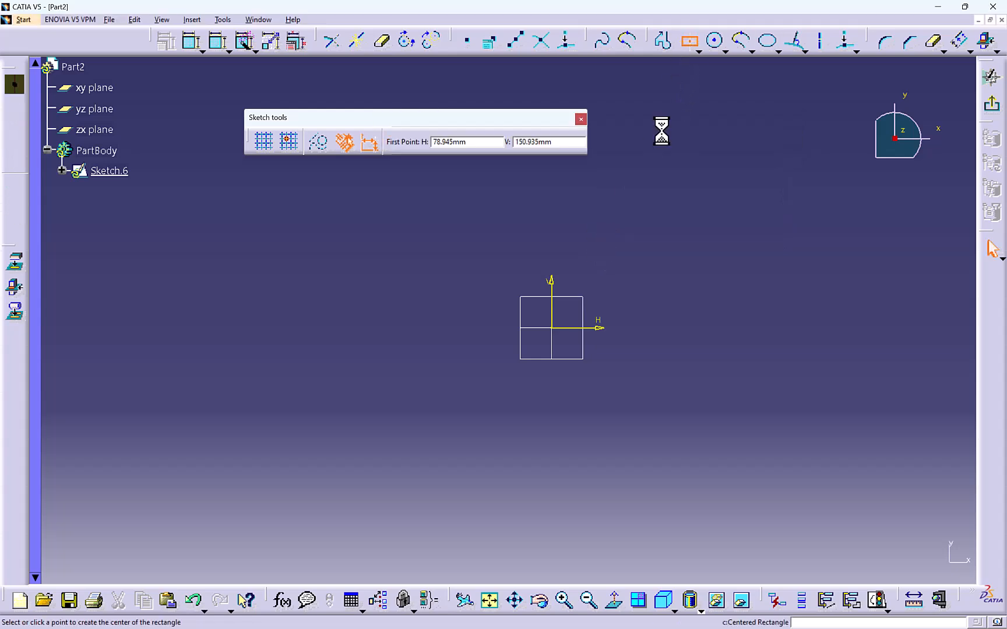
left_click(676, 237)
left_click(739, 296)
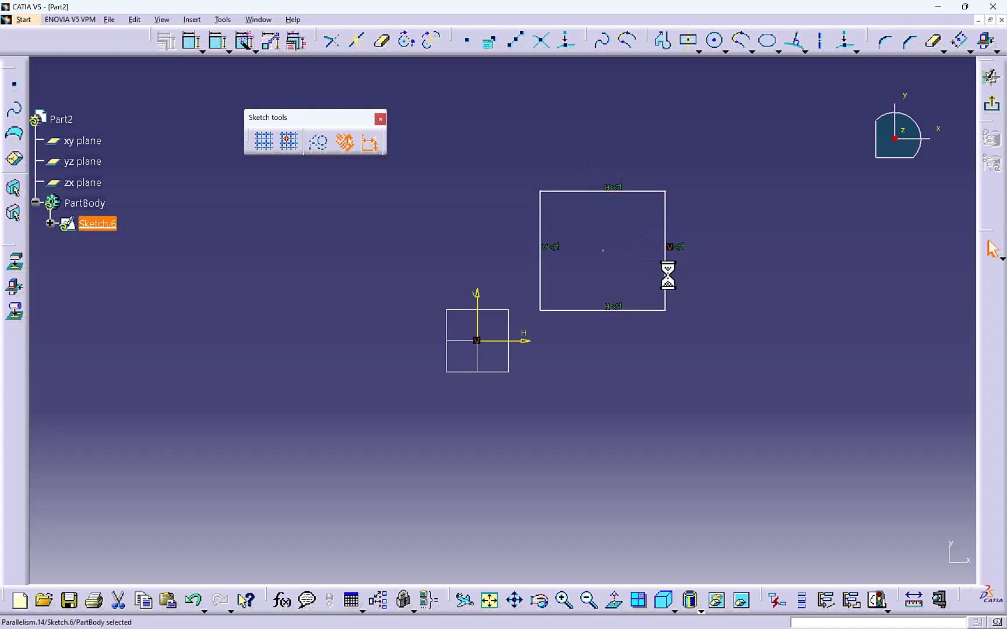
mouse_move(746, 290)
middle_mouse_down()
mouse_move(609, 229)
mouse_move(411, 208)
middle_mouse_up()
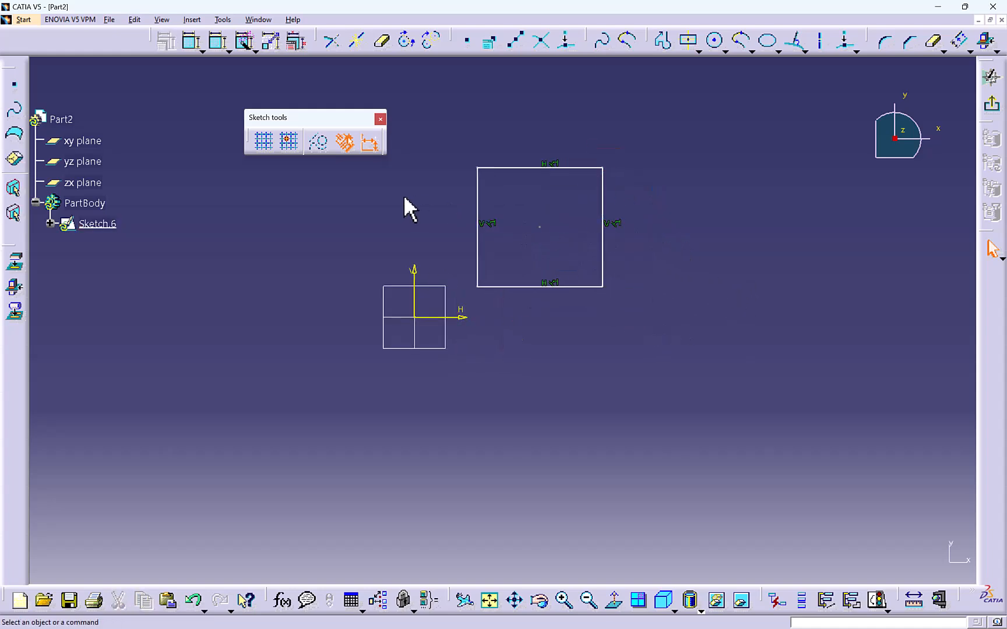
- Turn off automatic geometrical constraints and draw a second centred rectangle to the right of the first
left_click(346, 147)
middle_click_drag(757, 164, 678, 141)
left_click(697, 51)
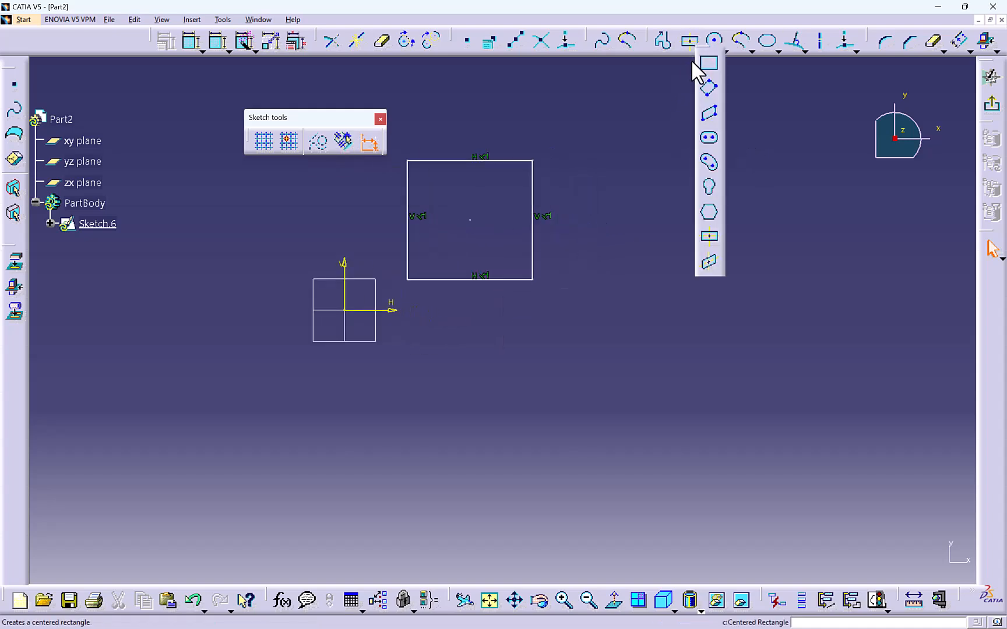
left_click(690, 41)
left_click(683, 208)
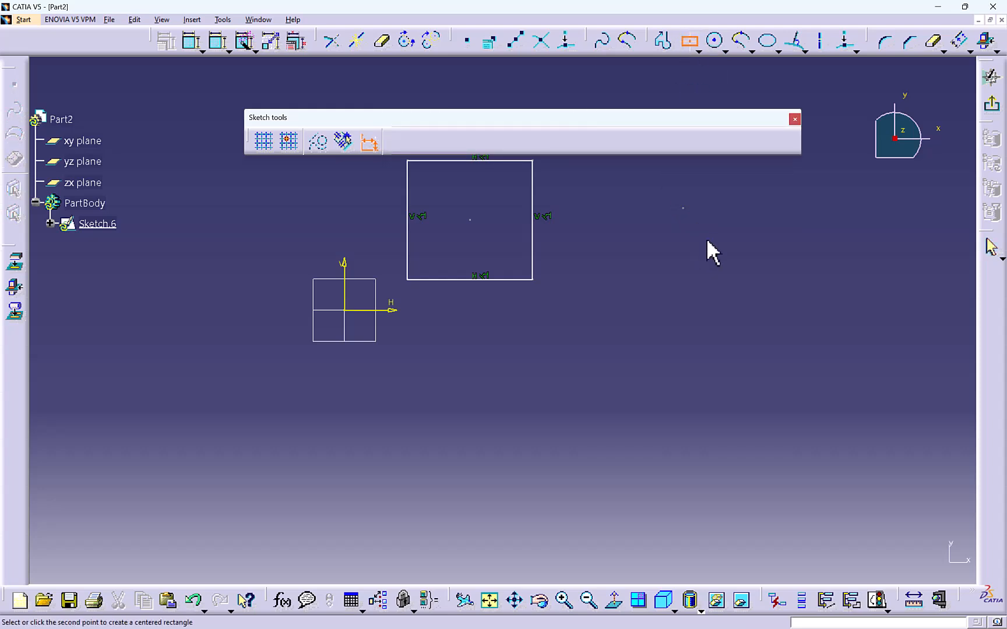
left_click(738, 287)
middle_click_drag(738, 286, 723, 336)
left_click(587, 245)
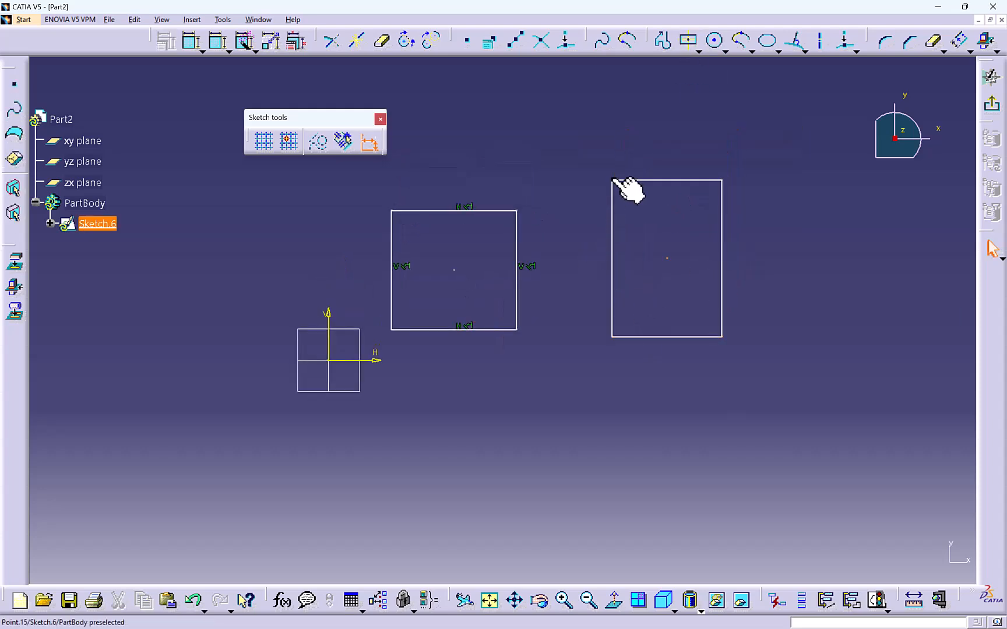
- Pull both upper corners of the unconstrained rectangle out of square and resize the constrained rectangle by its upper-right corner
left_click_drag(613, 180, 663, 201)
left_click_drag(722, 181, 748, 233)
mouse_move(517, 229)
left_mouse_down()
mouse_move(510, 221)
mouse_move(553, 204)
mouse_move(534, 207)
left_mouse_up()
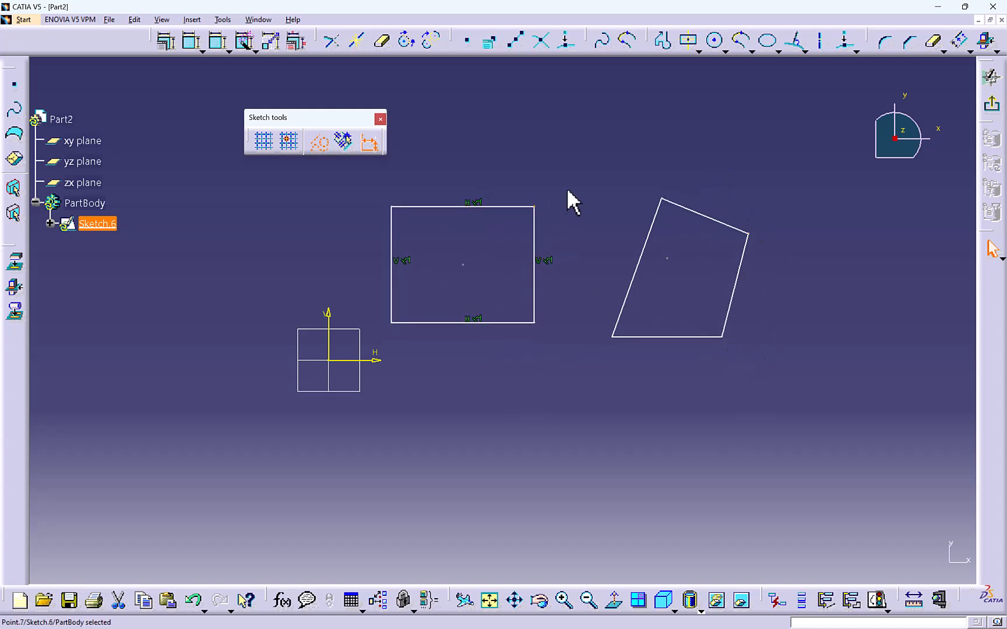
left_click(567, 192)
middle_click_drag(567, 197, 596, 191)
- Turn geometrical constraints back on and delete the distorted, unconstrained rectangle
left_click(343, 141)
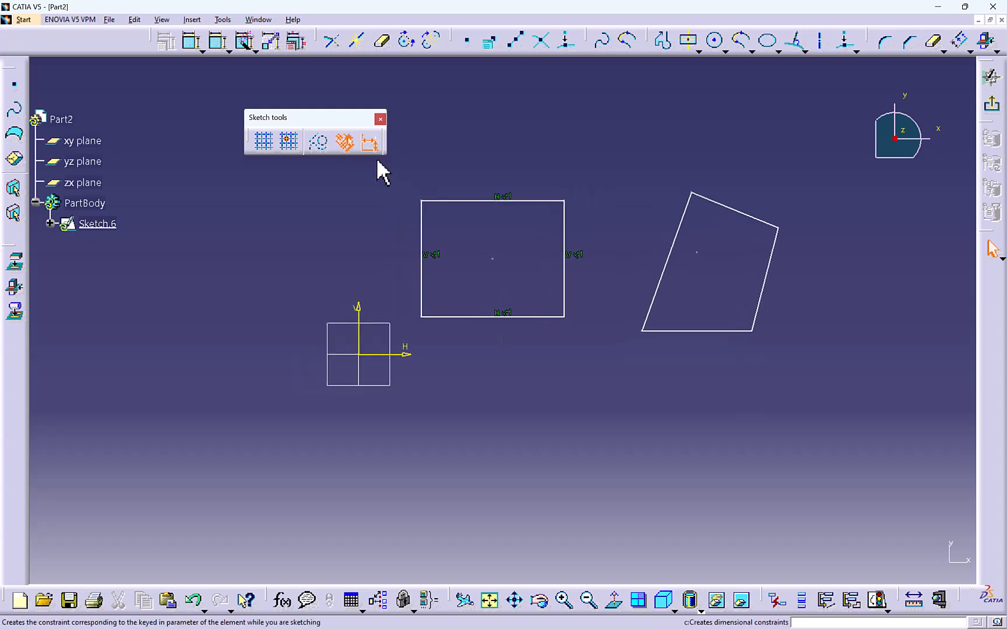
left_click_drag(675, 151, 825, 379)
mouse_move(415, 170)
left_mouse_down()
mouse_move(785, 335)
mouse_move(654, 218)
mouse_move(647, 160)
mouse_move(882, 419)
left_mouse_up()
key("Delete")
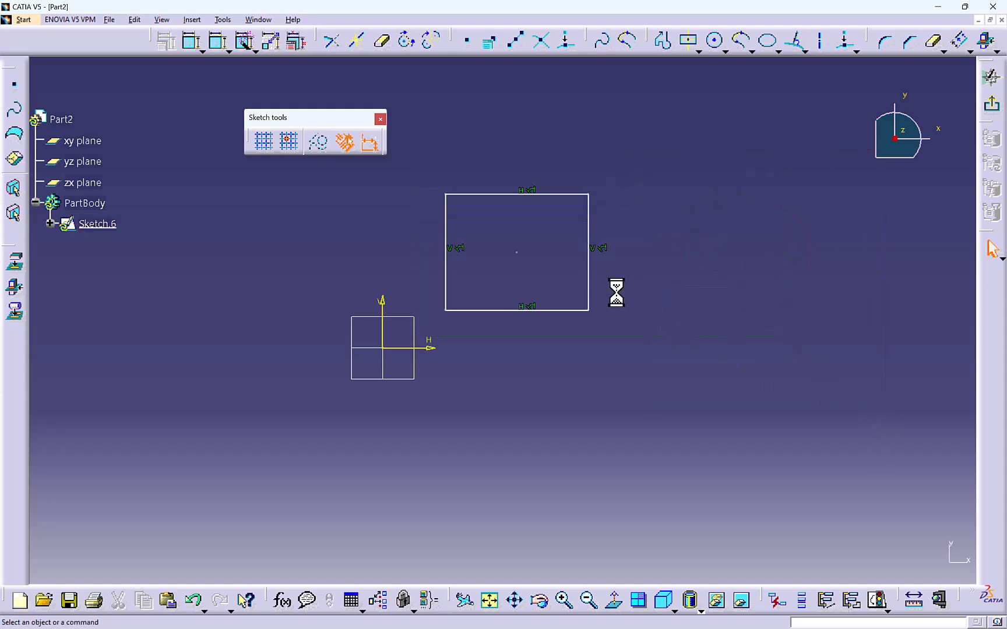
- Shift the right and left sides of the remaining constrained rectangle farther away from the origin
left_click_drag(589, 281, 786, 293)
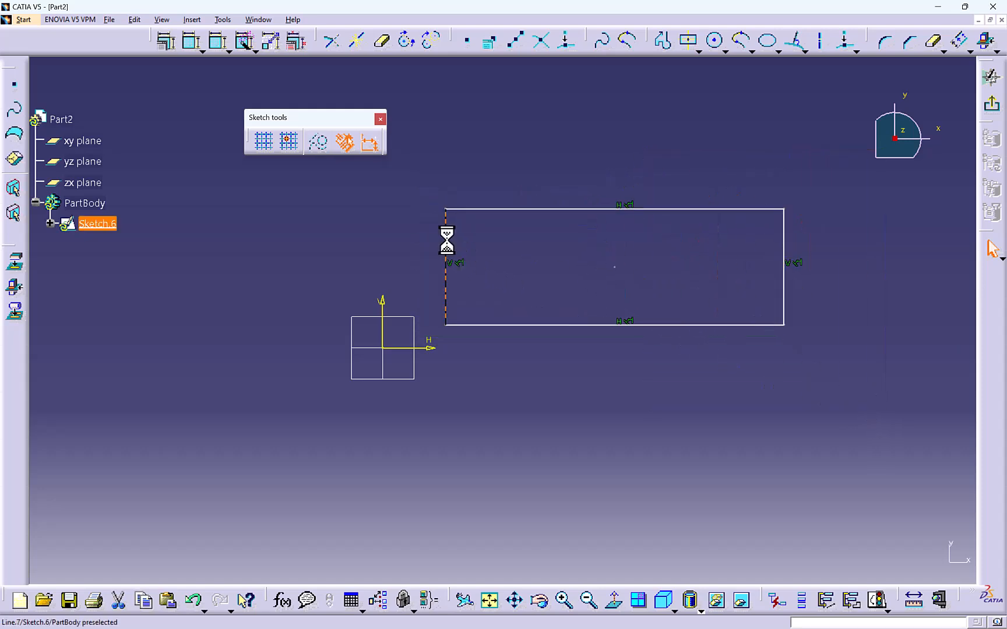
mouse_move(445, 236)
left_mouse_down()
mouse_move(686, 251)
mouse_move(671, 254)
left_mouse_up()
middle_click_drag(586, 239, 578, 225)
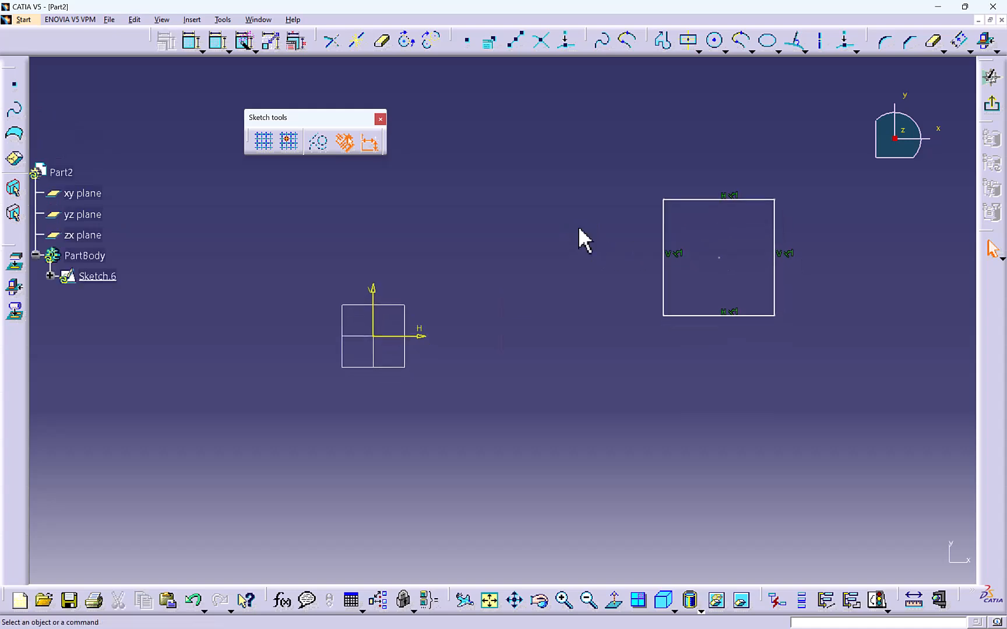
- Draw a centred rectangle with dimensional constraints, centre at H 10 mm and V 10 mm, height 50 mm and width 50 mm
left_click(689, 39)
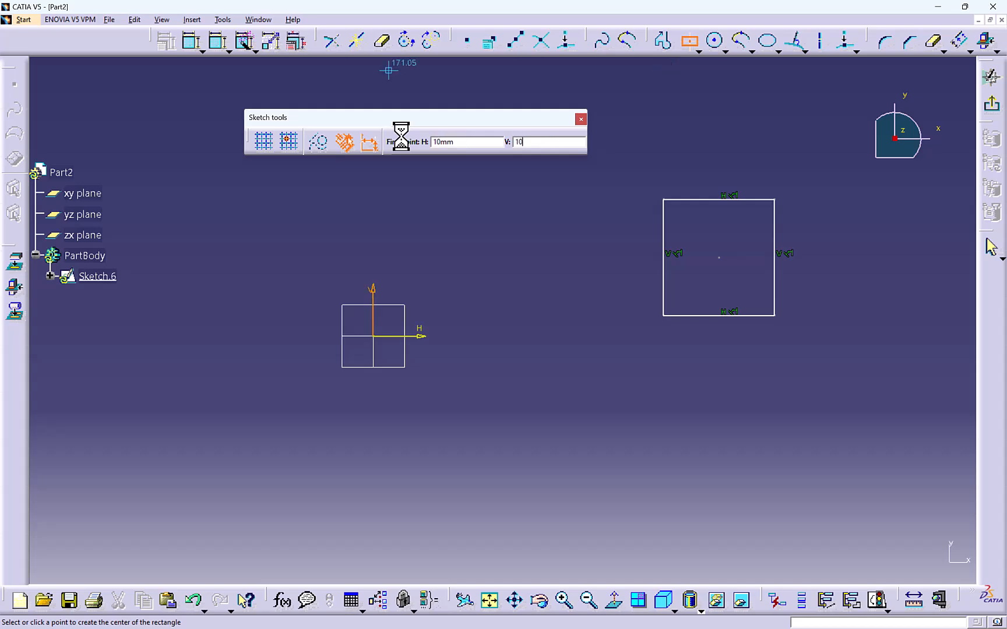
key("Return")
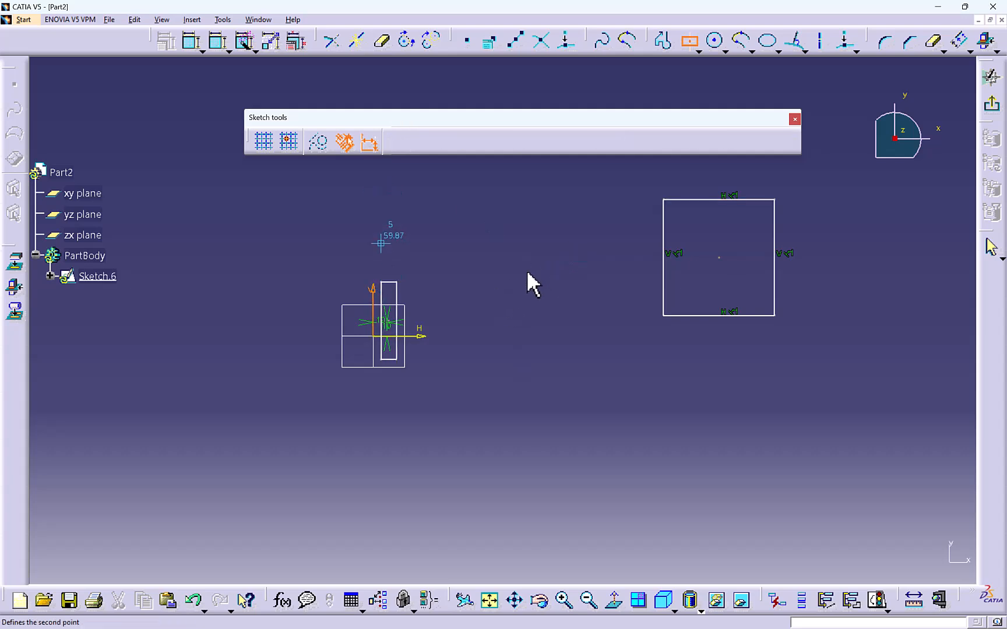
key("Tab")
key("Tab")
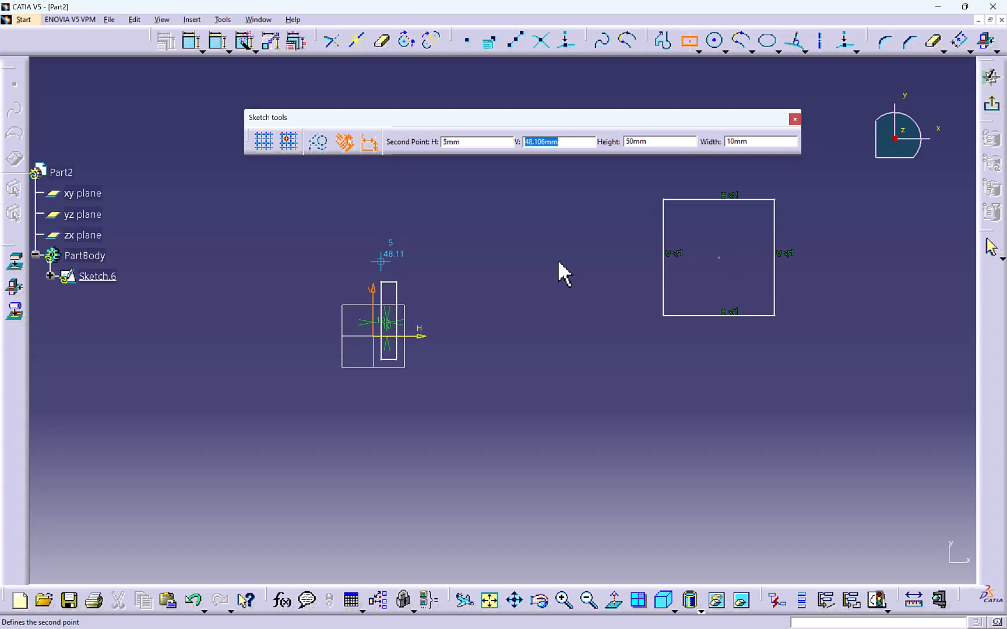
key("Tab")
key("Tab")
type("50")
key("Return")
left_click(558, 261)
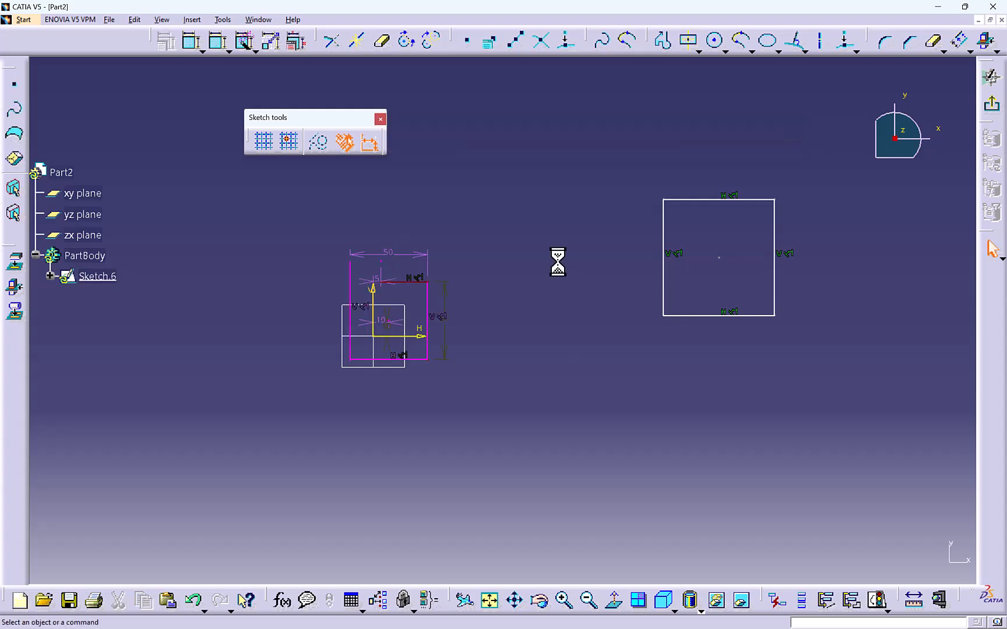
- Delete the stray 5 mm offset dimension near the top edge of the dimensioned rectangle
middle_click_drag(488, 321, 493, 233)
left_click(482, 285)
middle_click_drag(399, 240, 482, 368)
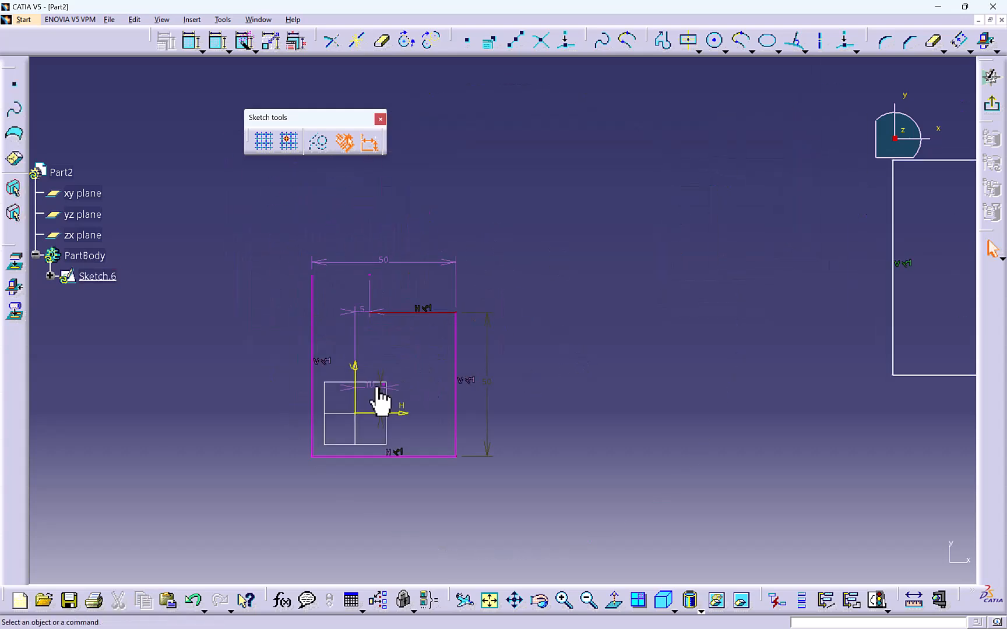
left_click(373, 310)
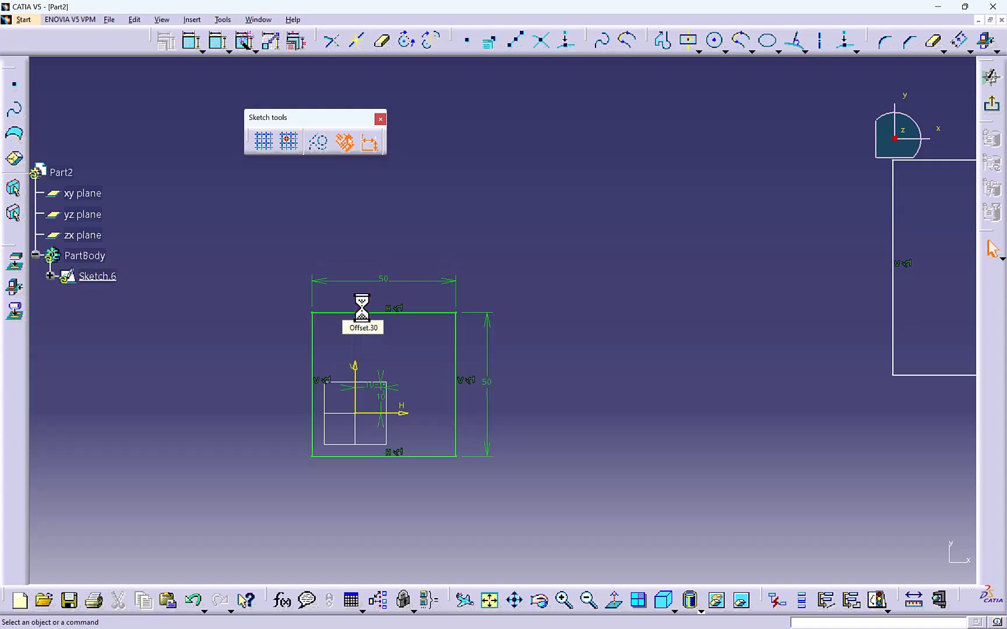
middle_click_drag(463, 243, 470, 212)
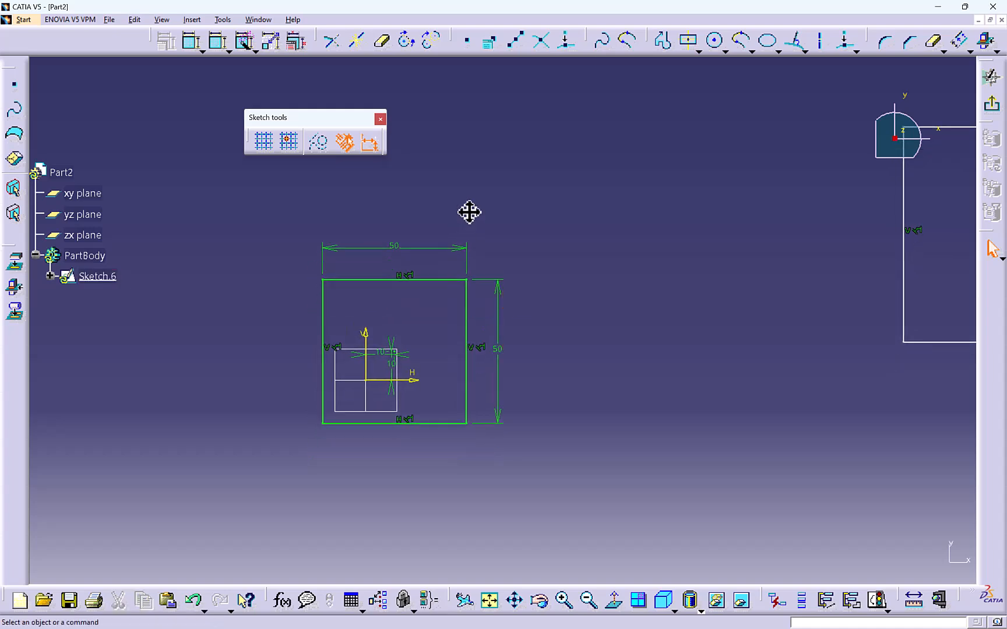
middle_click_drag(663, 266, 537, 277)
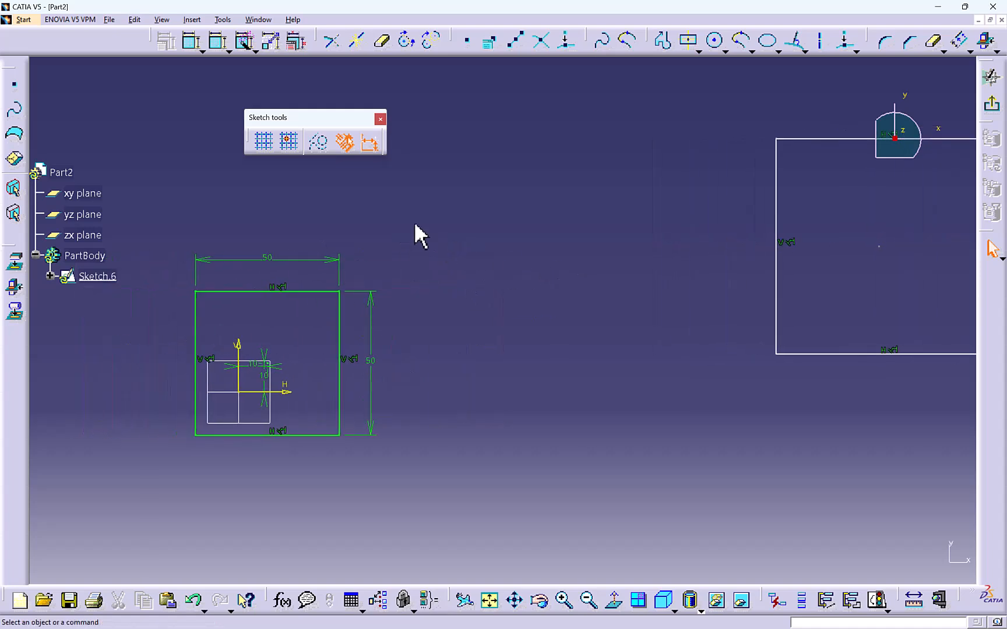
- Turn off automatic dimensional constraints and delete the 50 mm square with its dimensions
left_click(369, 148)
middle_click_drag(301, 226, 376, 209)
mouse_move(251, 205)
left_mouse_down()
mouse_move(430, 419)
mouse_move(480, 462)
left_mouse_up()
key("Delete")
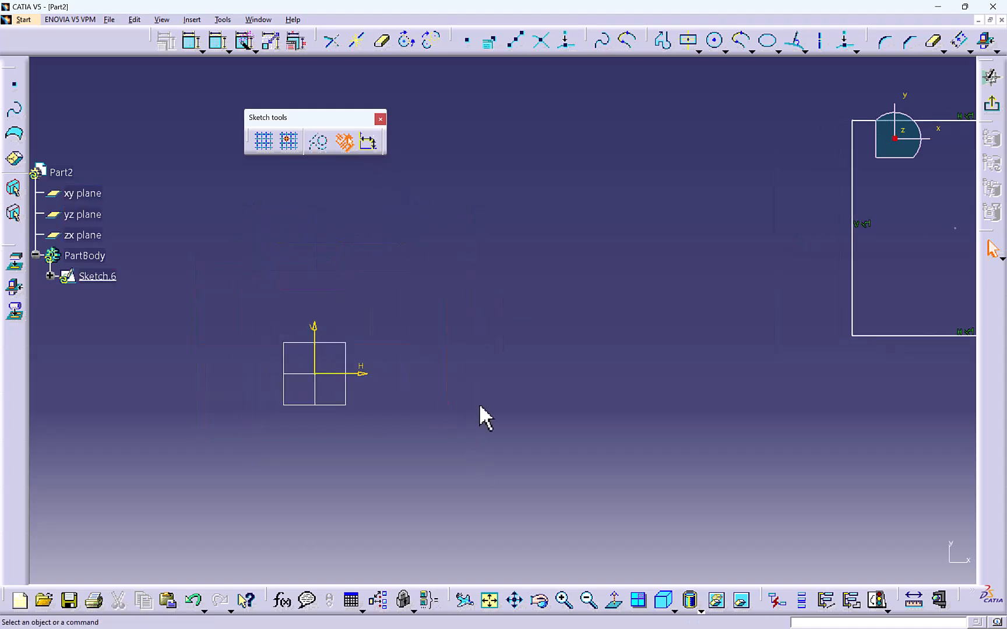
- Start a new centred rectangle with its centre at H 10 mm and V 10 mm
left_click(688, 40)
left_click_drag(471, 143, 390, 148)
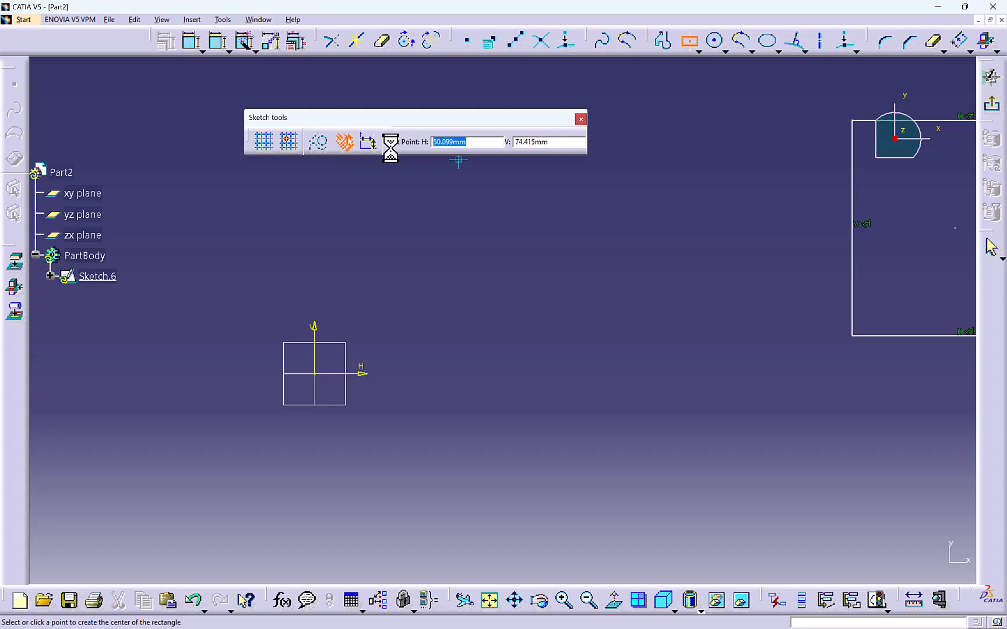
type("10")
key("Tab")
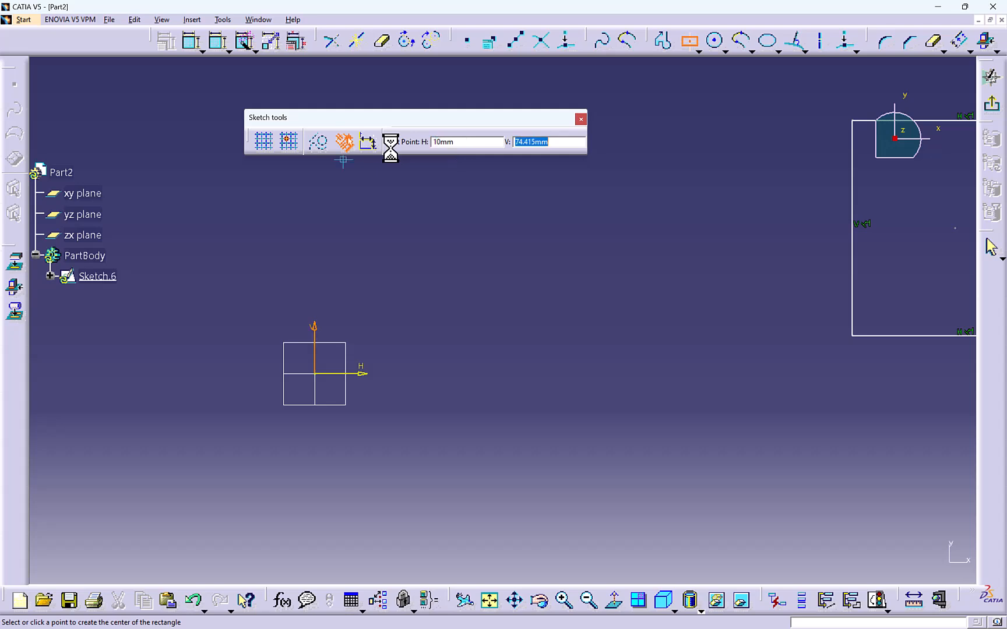
type("0")
key("Return")
- Set the new centred rectangle's height and width to 10 mm each and finish it
key("Tab")
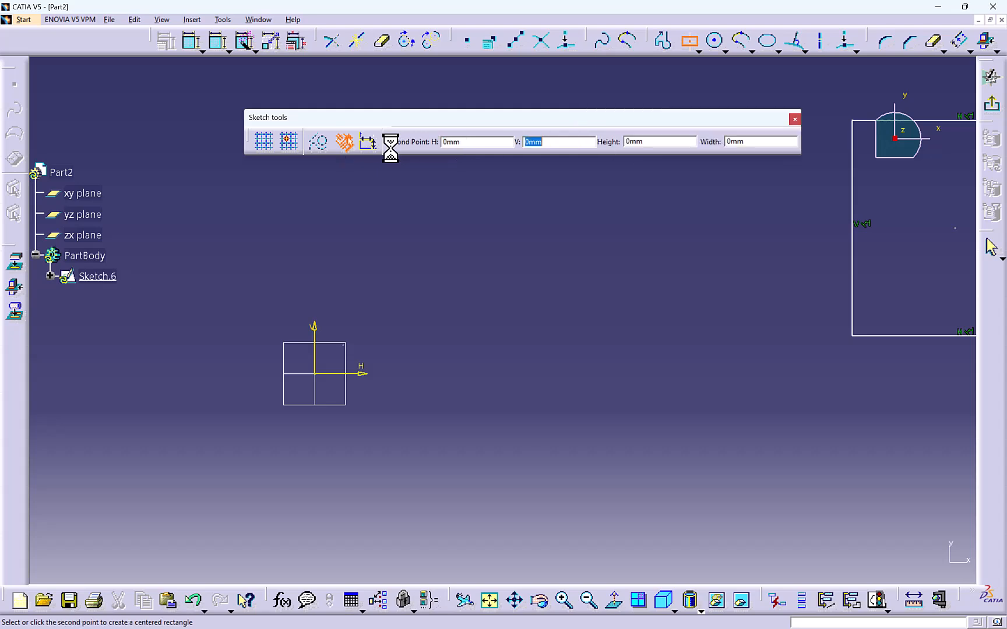
key("Tab")
type("1mm")
key("Tab")
key("Tab")
type("10")
key("Return")
key("Tab")
key("Tab")
key("Tab")
type("10")
key("Return")
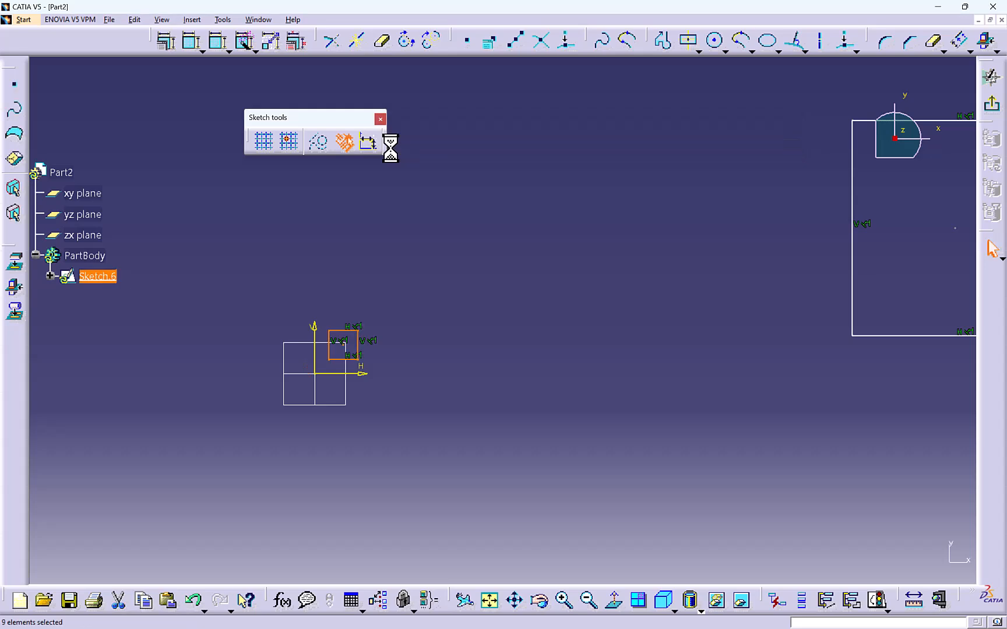
- Move the upper edge of the new undimensioned rectangle up and to the right to stretch its shape
left_click(369, 304)
scroll(370, 304, "up", 1)
left_click(355, 254)
middle_click_drag(369, 305, 580, 293)
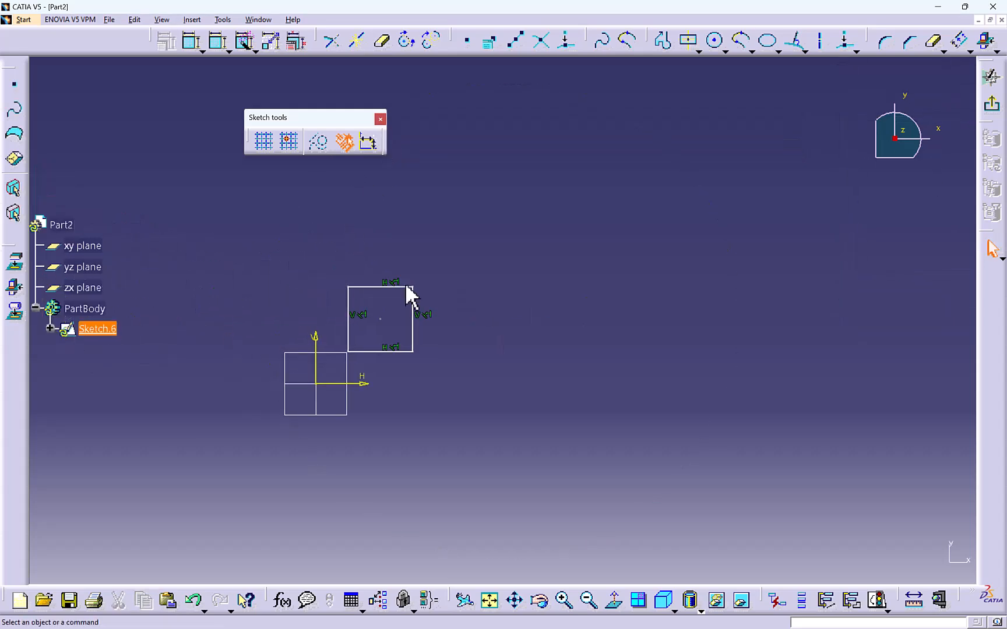
left_click_drag(381, 287, 476, 254)
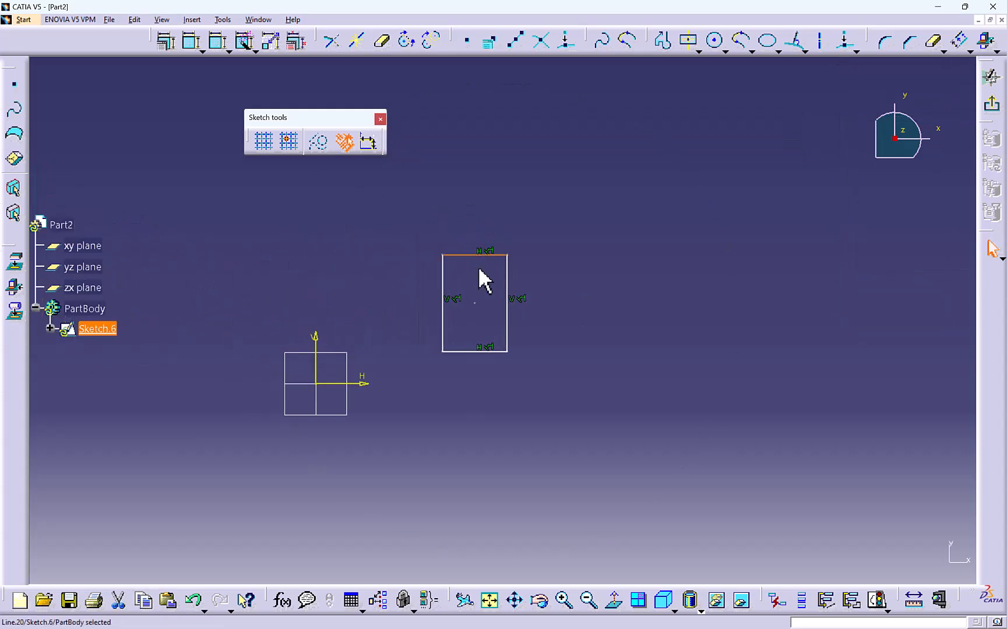
middle_click_drag(564, 254, 423, 224)
left_click(424, 223)
middle_click_drag(423, 223, 452, 320)
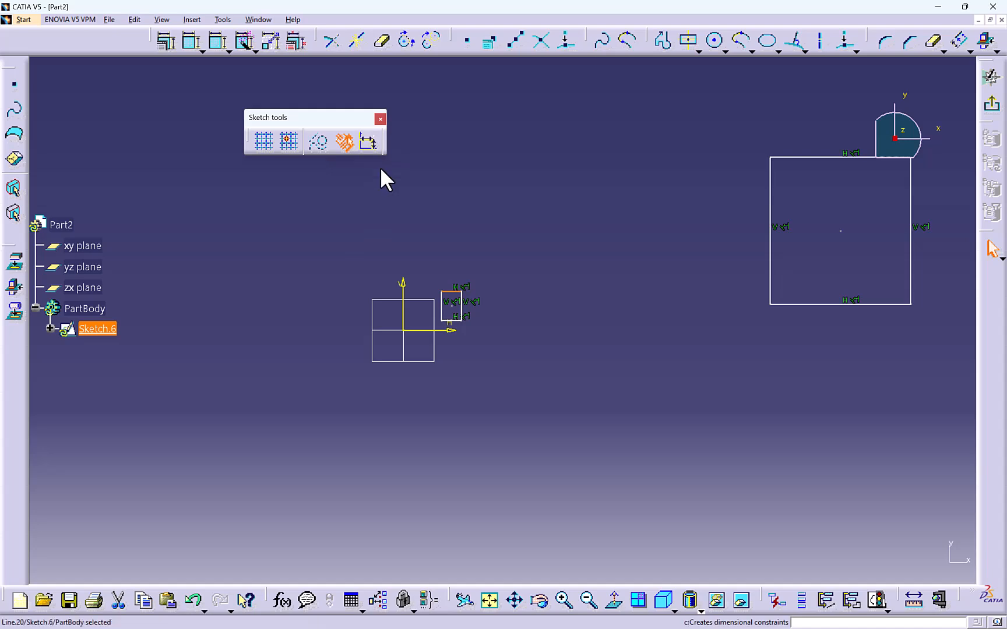
- Turn automatic dimensional constraints back on and delete the small stretched rectangle near the sketch origin
middle_click_drag(434, 231, 315, 224)
left_click(370, 141)
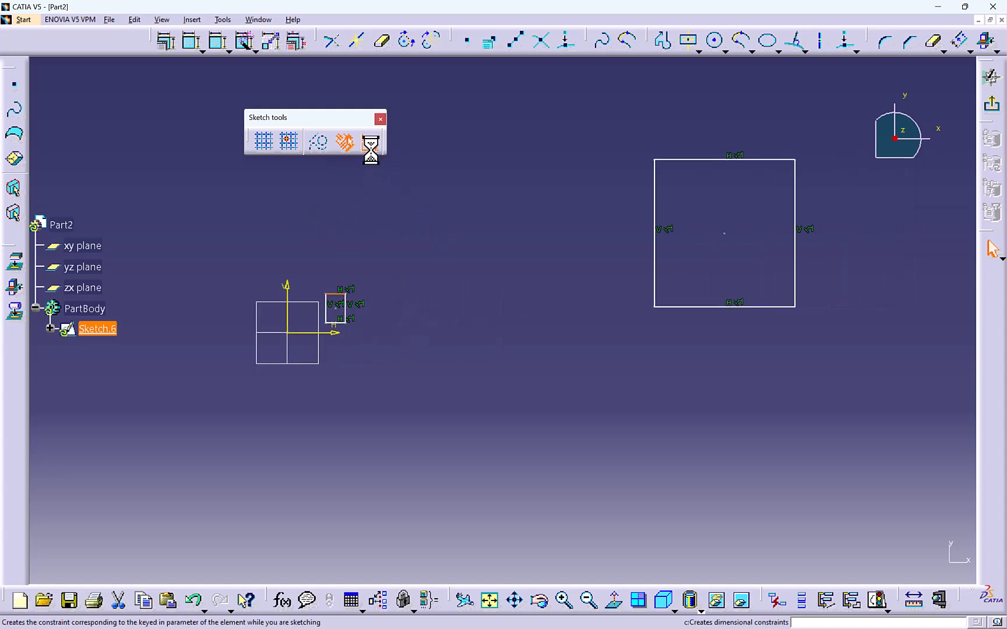
left_click_drag(312, 228, 407, 368)
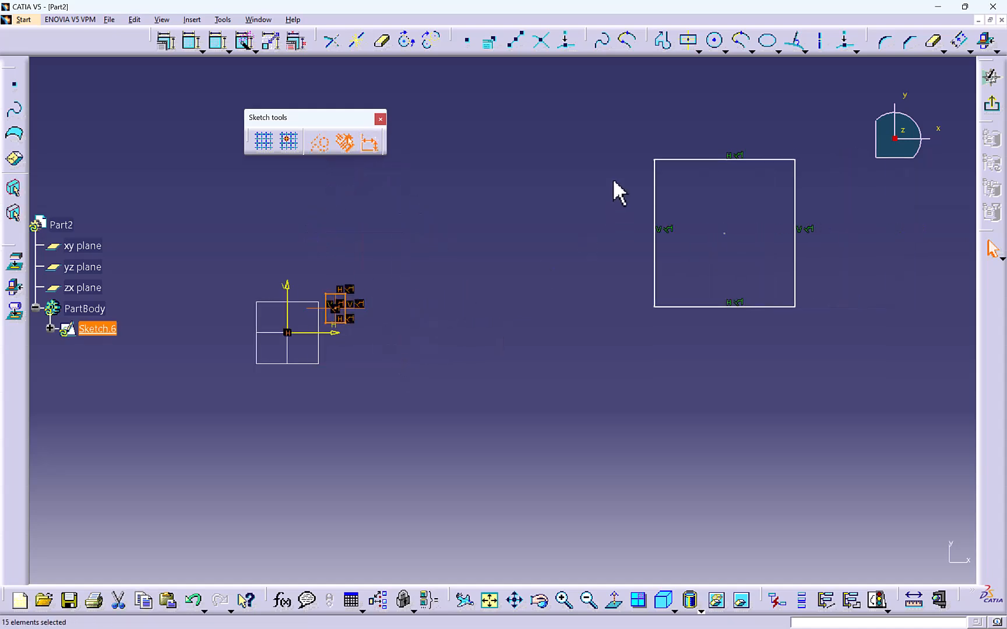
key("Delete")
left_click_drag(577, 124, 860, 386)
left_click(396, 206)
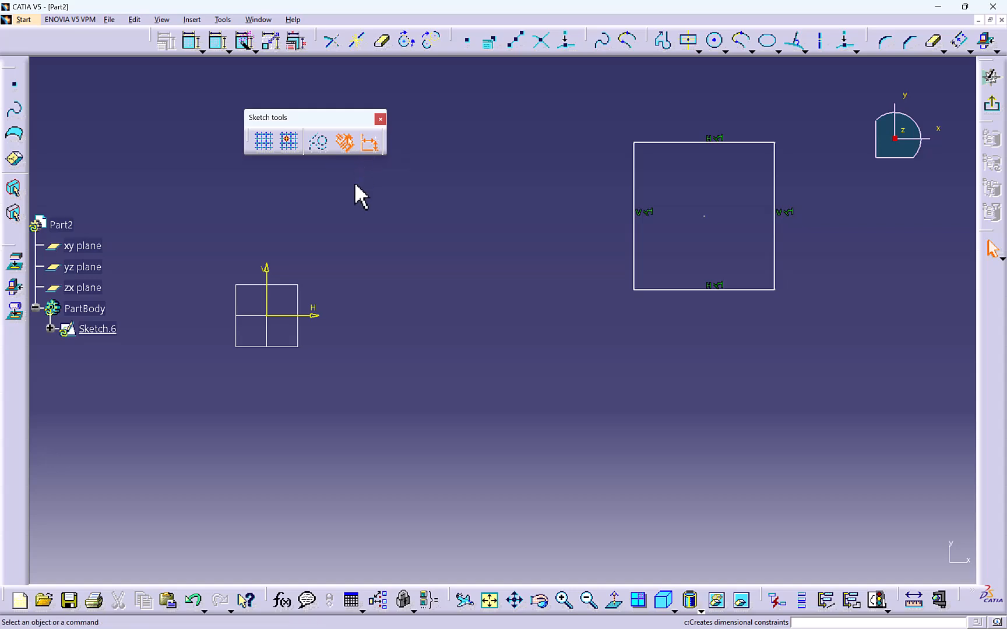
- Delete the remaining large rectangle, then show the sketch grid and enable Snap to Point
middle_click_drag(330, 192, 395, 185)
left_click(270, 147)
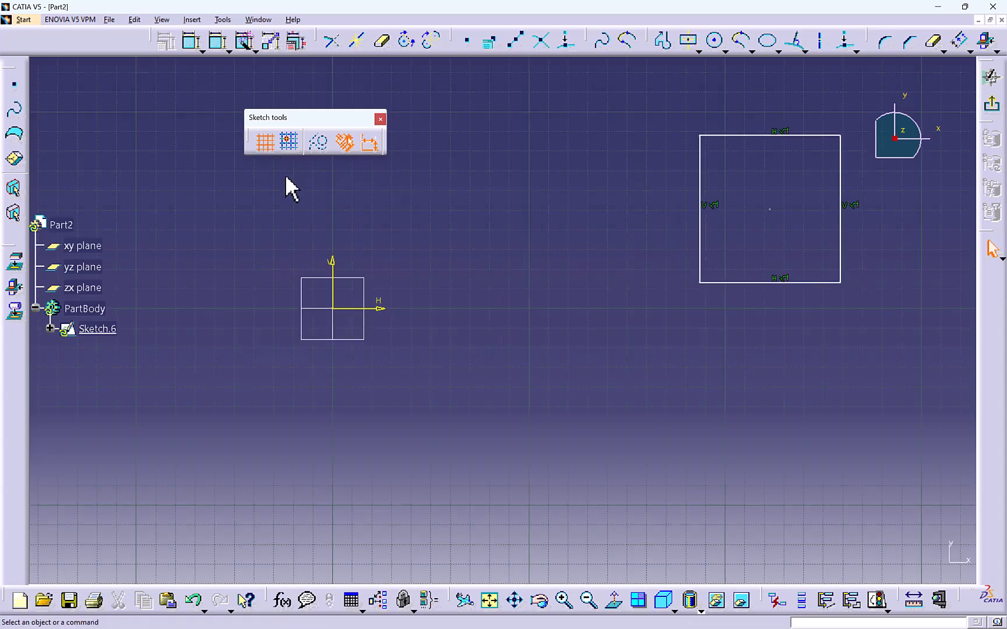
mouse_move(326, 249)
middle_mouse_down()
mouse_move(441, 240)
mouse_move(449, 213)
mouse_move(499, 202)
mouse_move(548, 241)
middle_mouse_up()
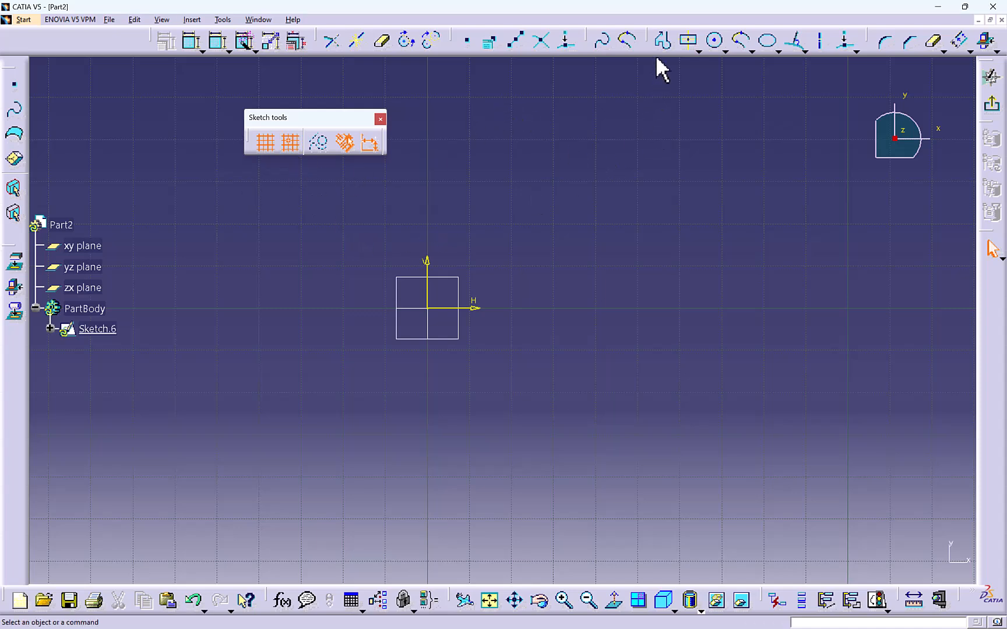
- Draw a stepped Profile in 10 mm grid segments from (0, 20) through (10, 20), (10, 10), (20, 10), (20, 0) and (10, 0) to (10, -10)
left_click(662, 40)
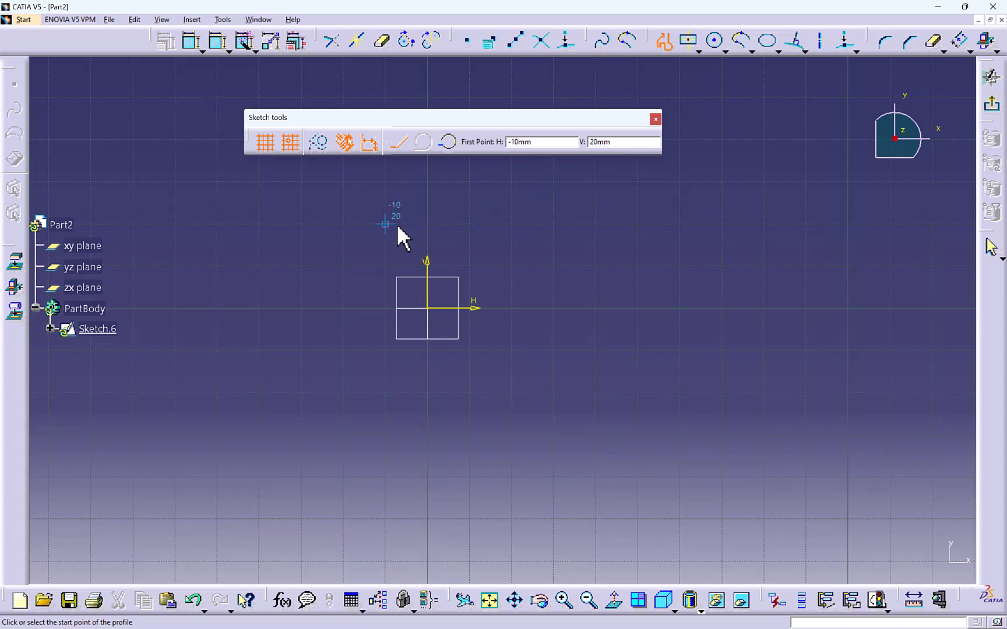
left_click(423, 224)
left_click(479, 225)
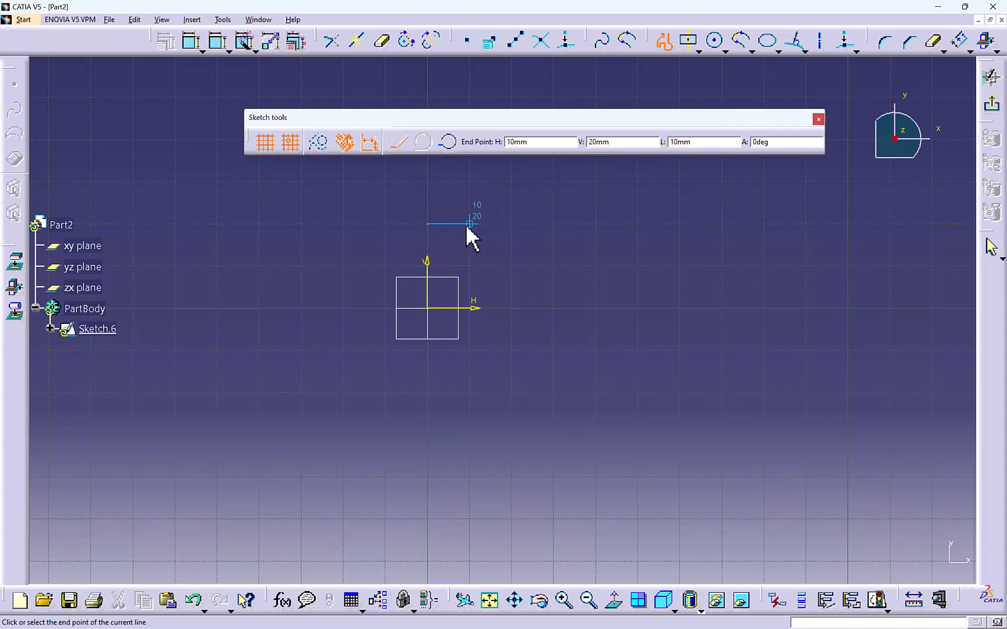
left_click(469, 224)
left_click(470, 266)
left_click(512, 266)
left_click(512, 308)
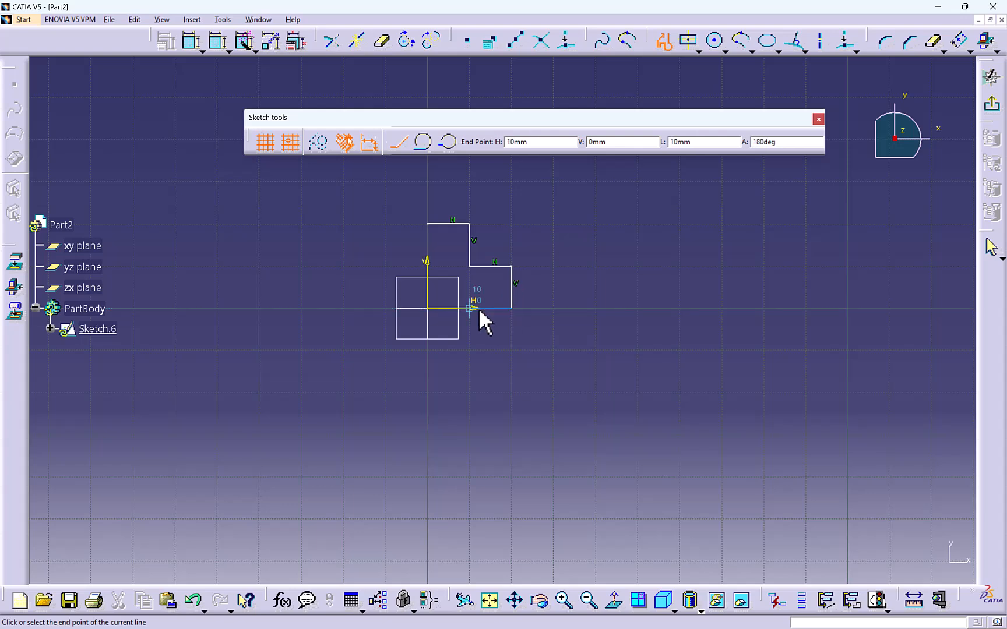
left_click(479, 313)
left_click(471, 351)
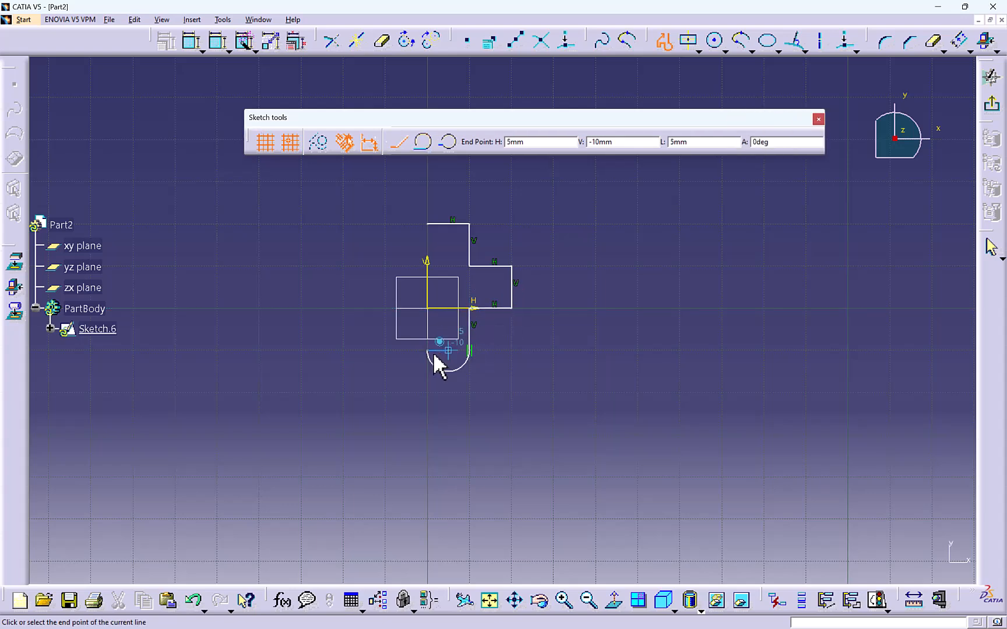
- Undo the tangent arc and continue the profile with a straight line to H 0 mm, V -10 mm
key("ctrl+z")
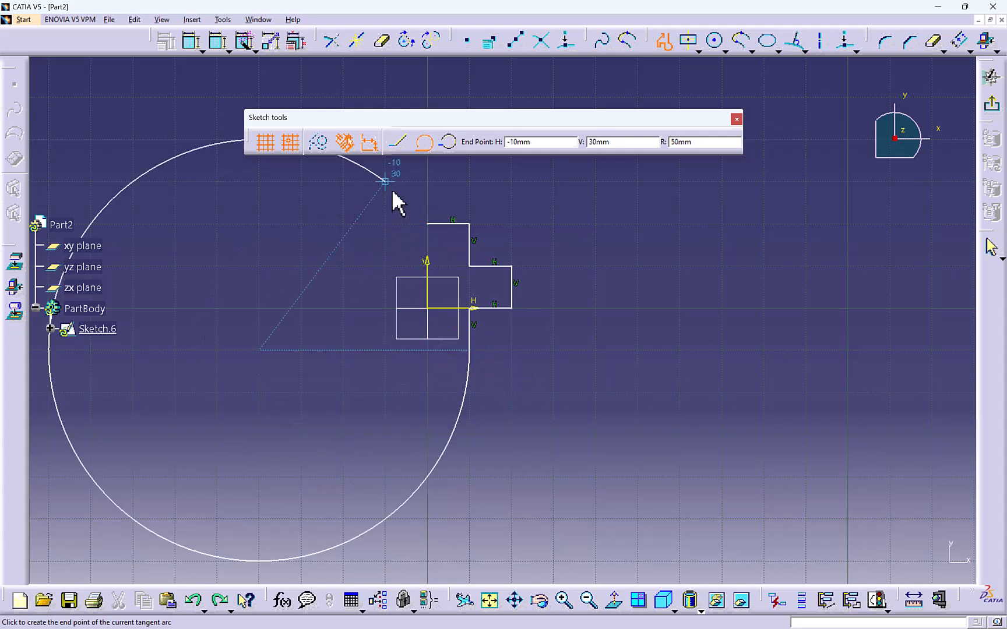
left_click(399, 143)
left_click(431, 345)
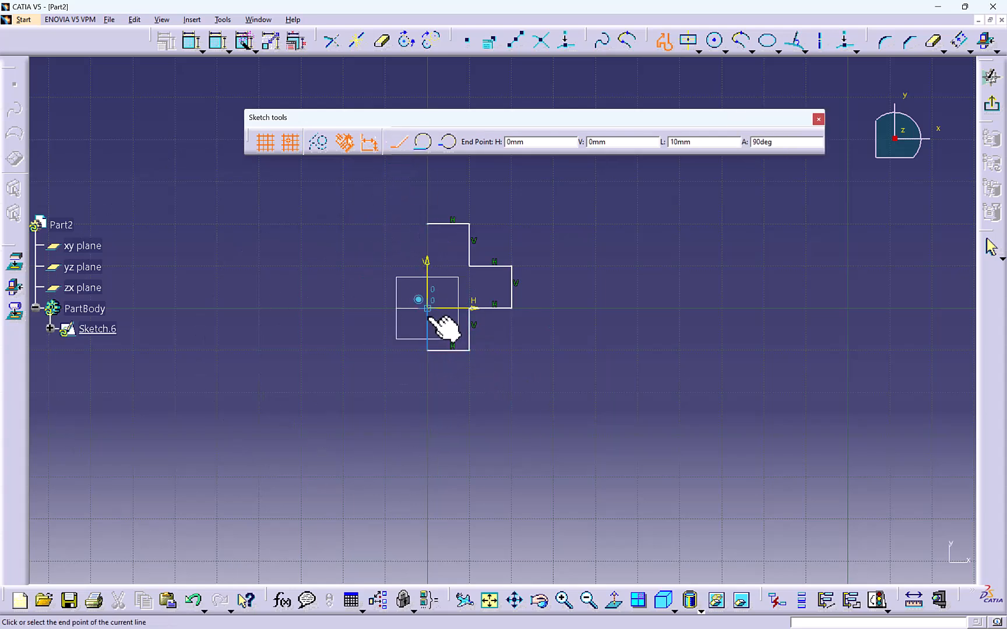
- Continue the profile through the origin, (-10, 0), (-10, 10) and (0, 10), and close it at the start point (0, 20)
left_click(427, 308)
left_click(386, 308)
left_click(385, 267)
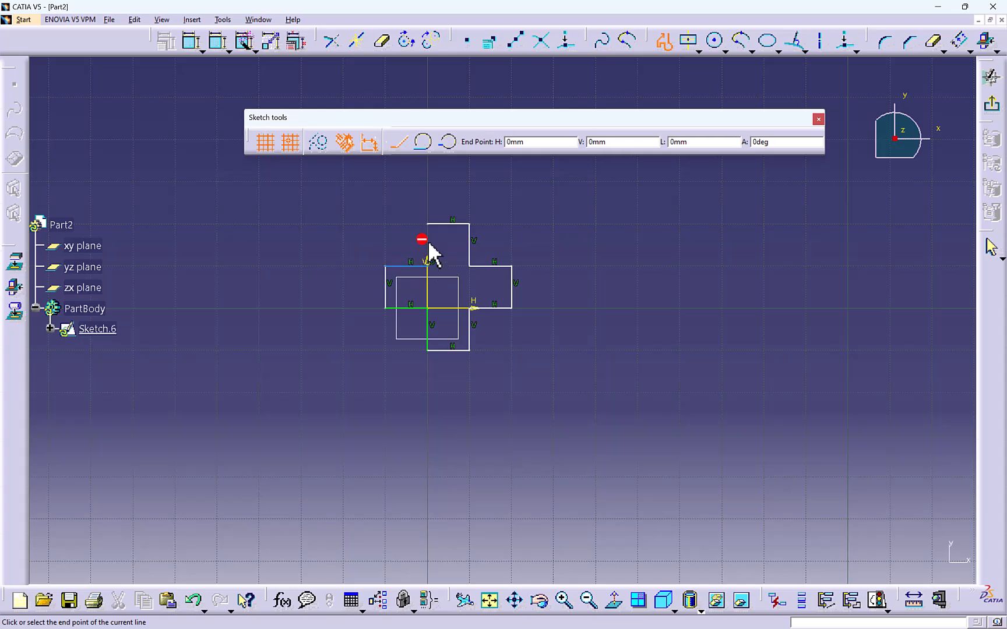
left_click(429, 262)
left_click(601, 239)
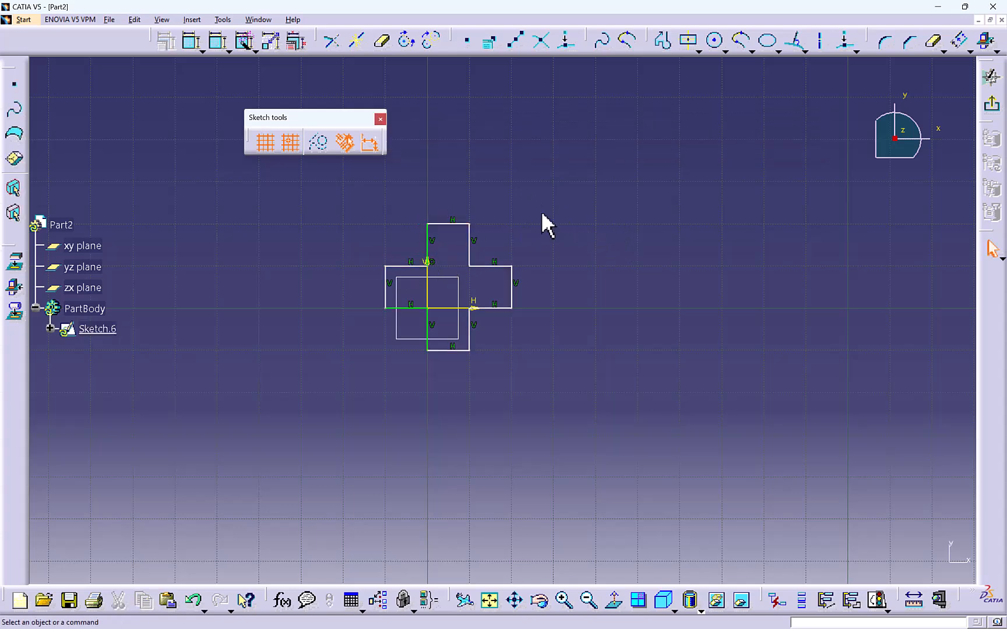
- Turn off the grid display and Snap to Point, and delete the stepped cross-shaped profile
left_click(269, 144)
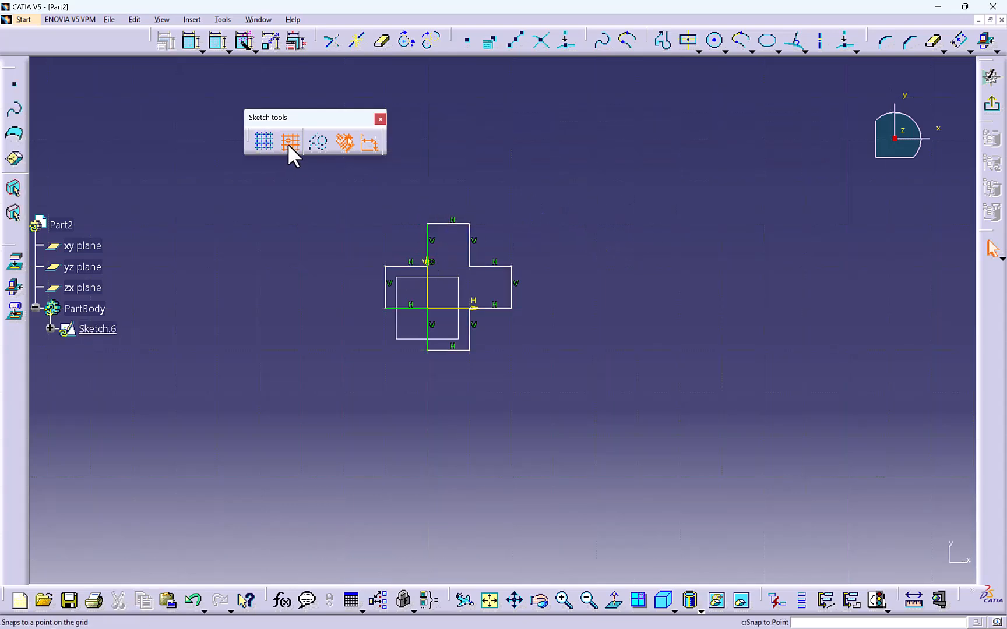
left_click(290, 143)
left_click_drag(377, 210, 580, 417)
key("Delete")
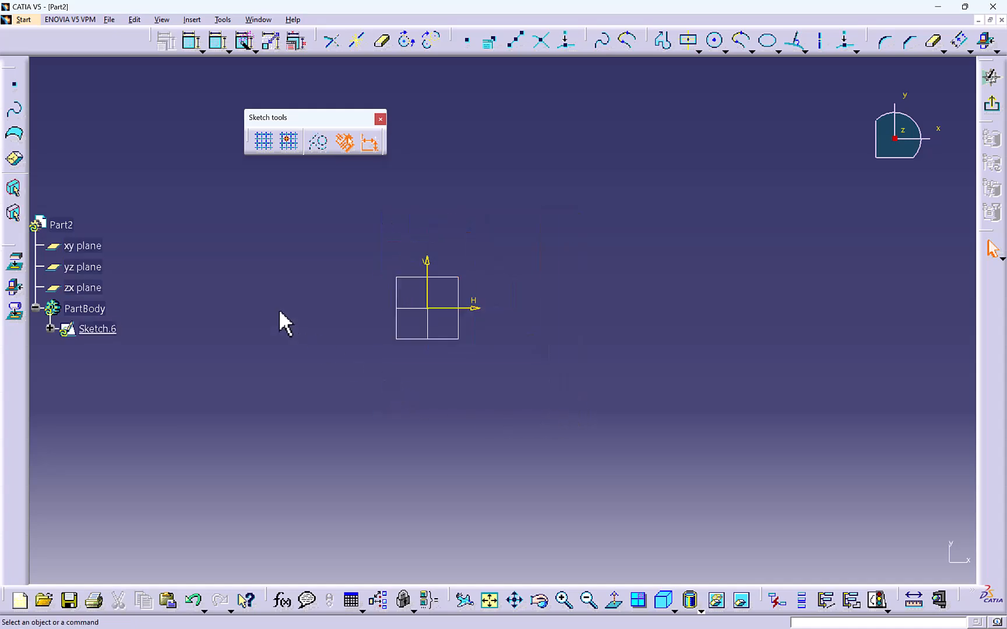
- Dock the floating Sketch tools toolbar in the row with the other sketch toolbars
mouse_move(261, 138)
left_mouse_down()
mouse_move(209, 101)
mouse_move(32, 38)
left_mouse_up()
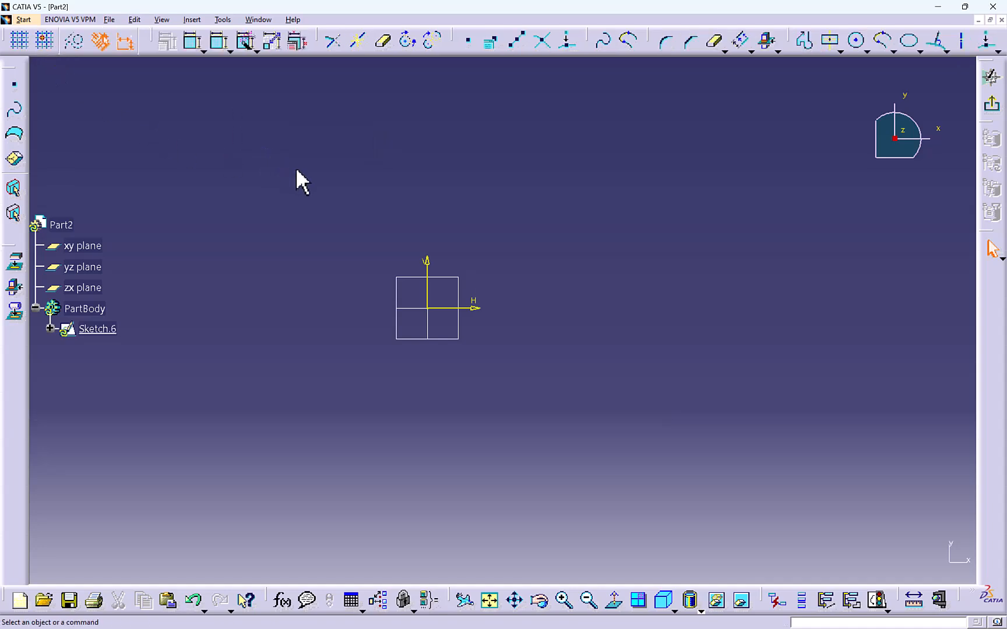